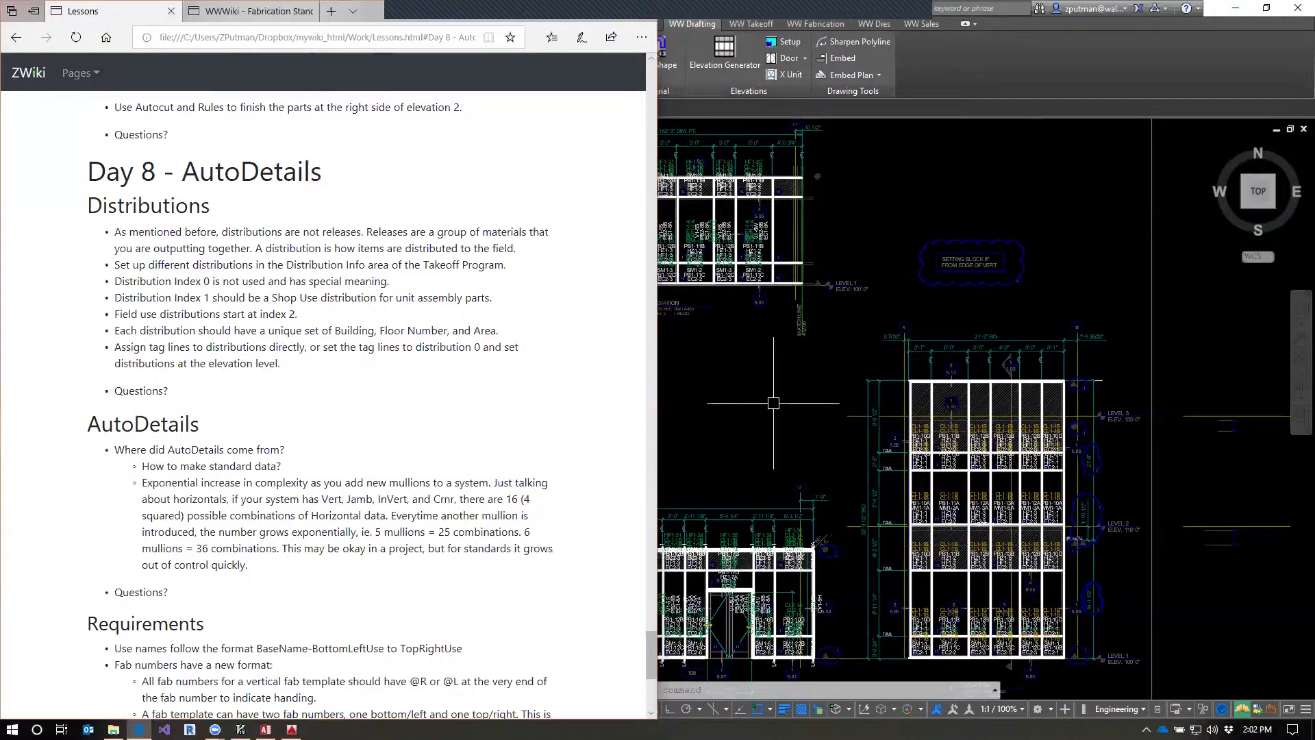
# Switch to AutoCAD and compare the Sill detail's assemblies for Sill-Vert to Vert and Sill-CrnrL to CrnrR in the project details.
pyautogui.click(724, 391)
pyautogui.moveTo(4, 425)
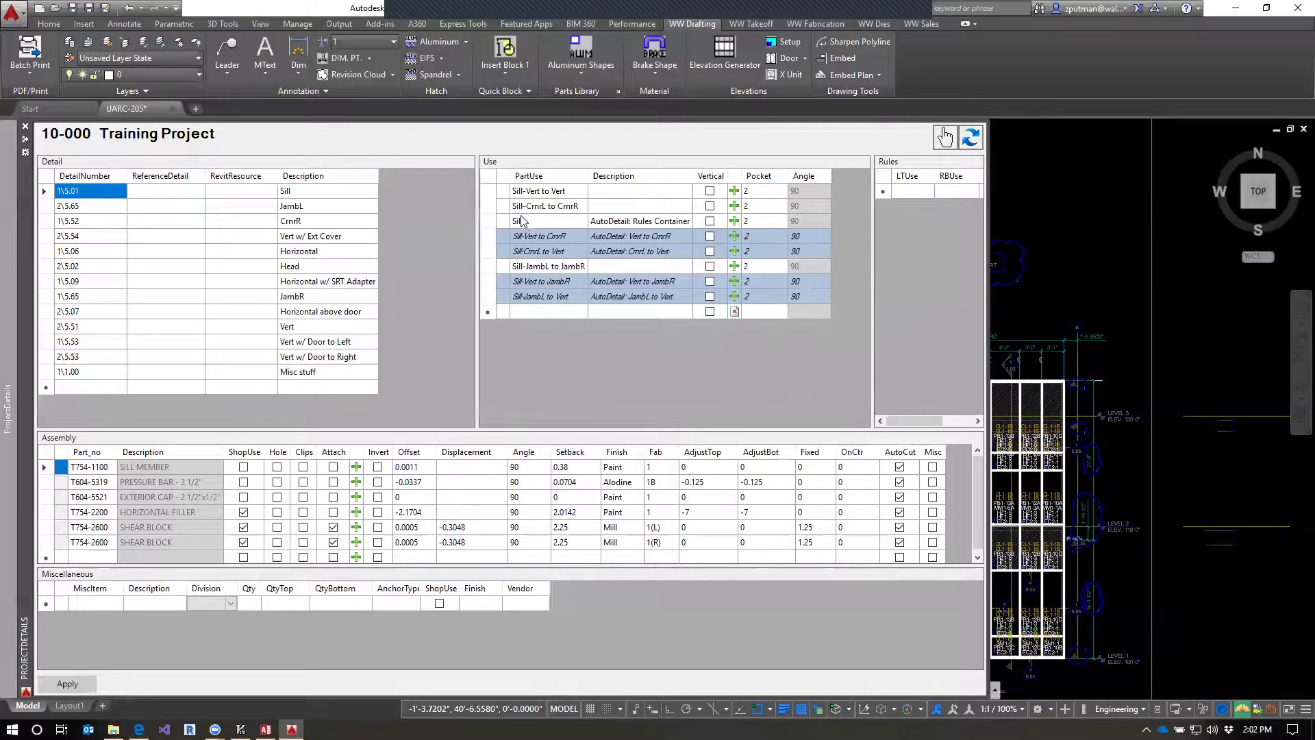
pyautogui.click(550, 192)
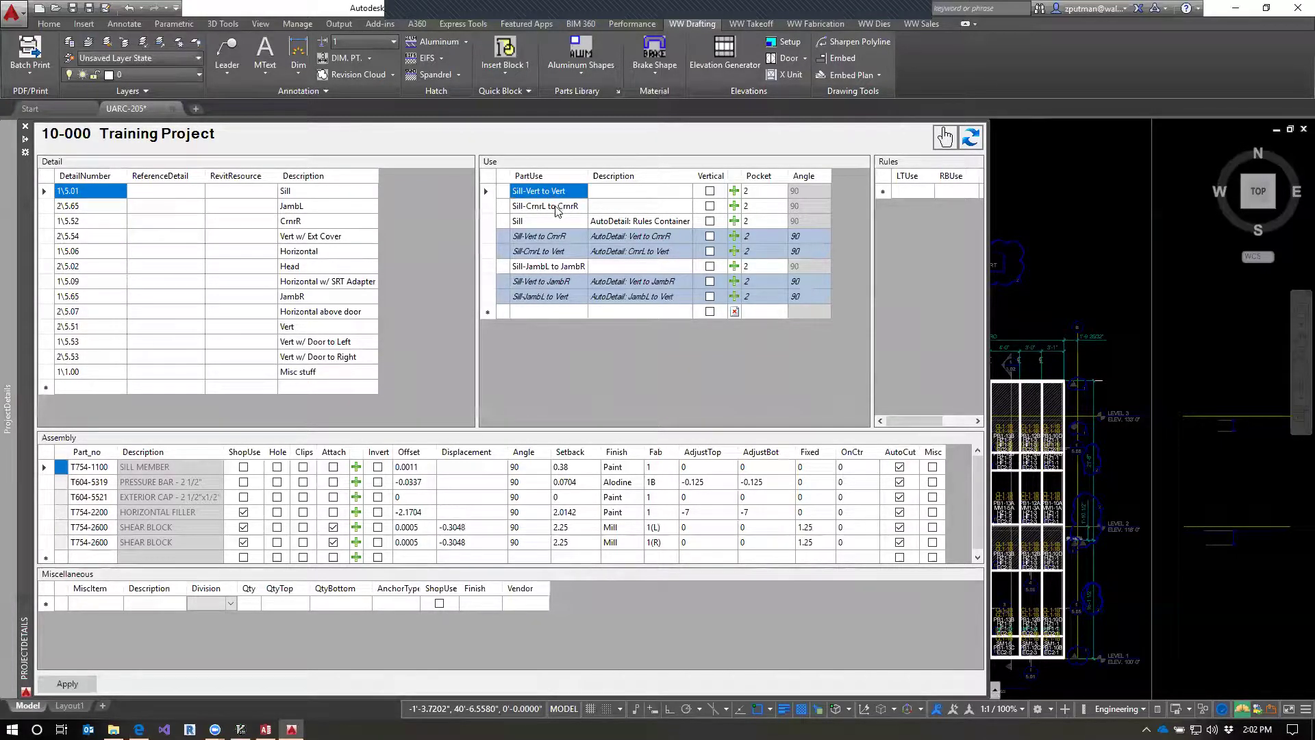
pyautogui.click(556, 207)
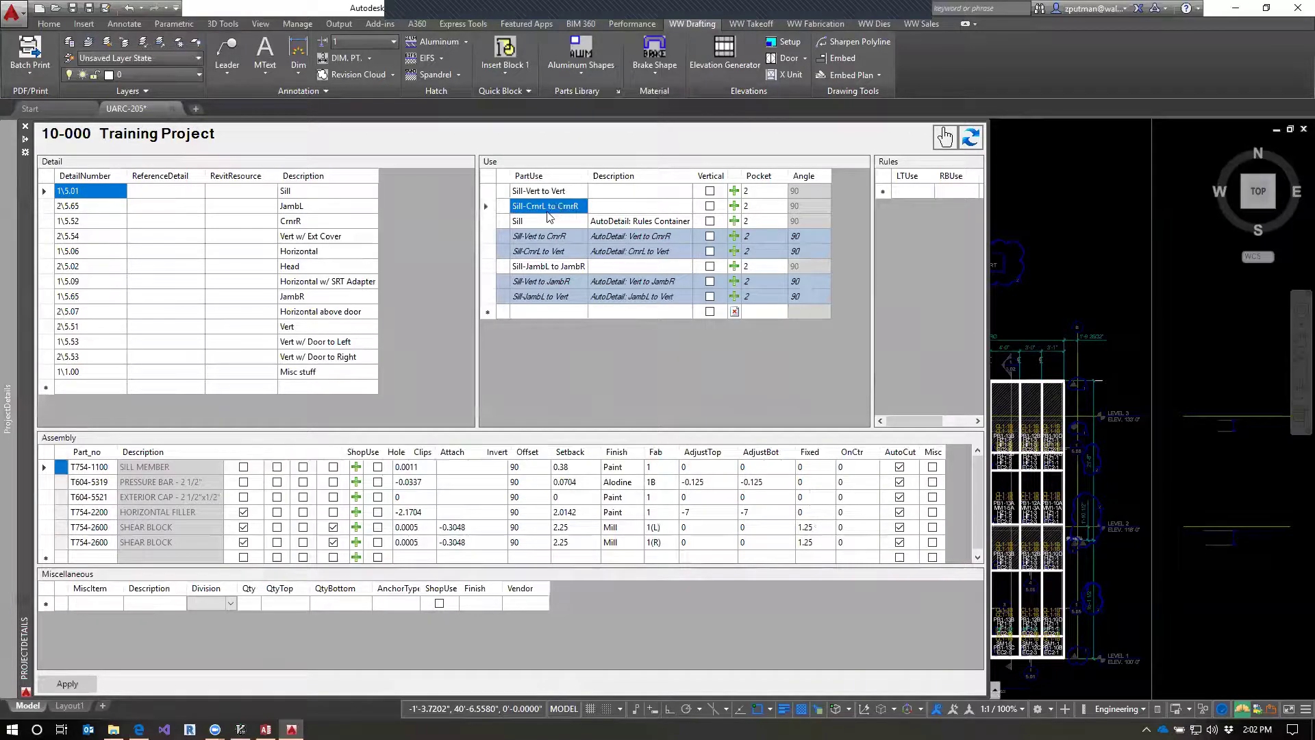
pyautogui.click(565, 196)
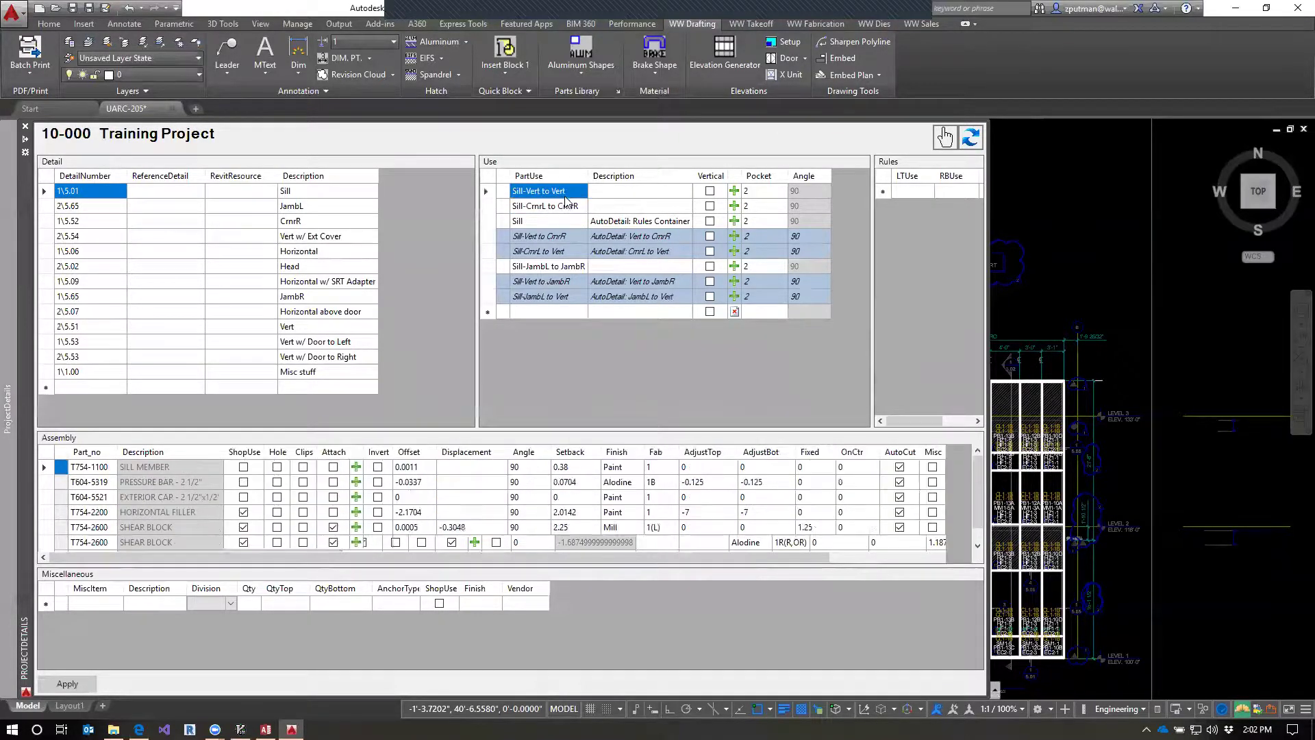
pyautogui.click(566, 209)
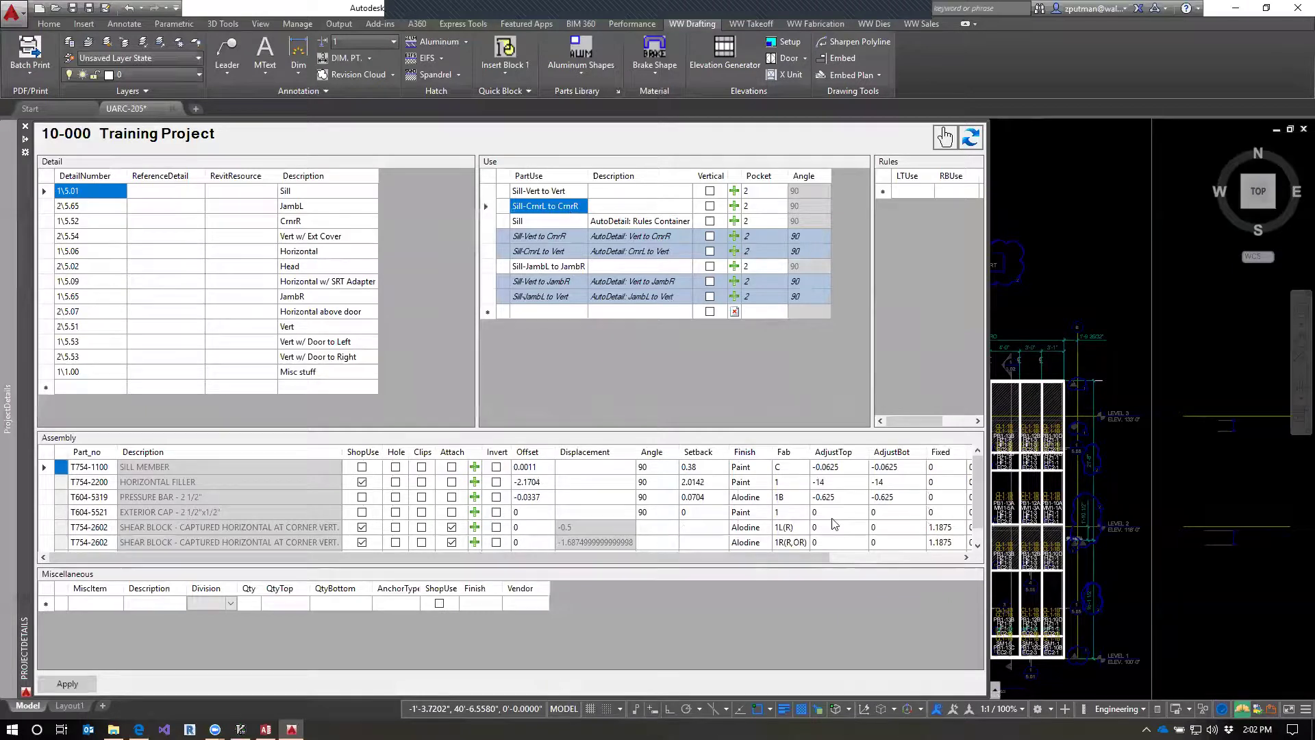
# Examine the Sill detail's AutoDetail uses combining Vert, CrnrR, CrnrL, JambR and JambL.
pyautogui.click(545, 238)
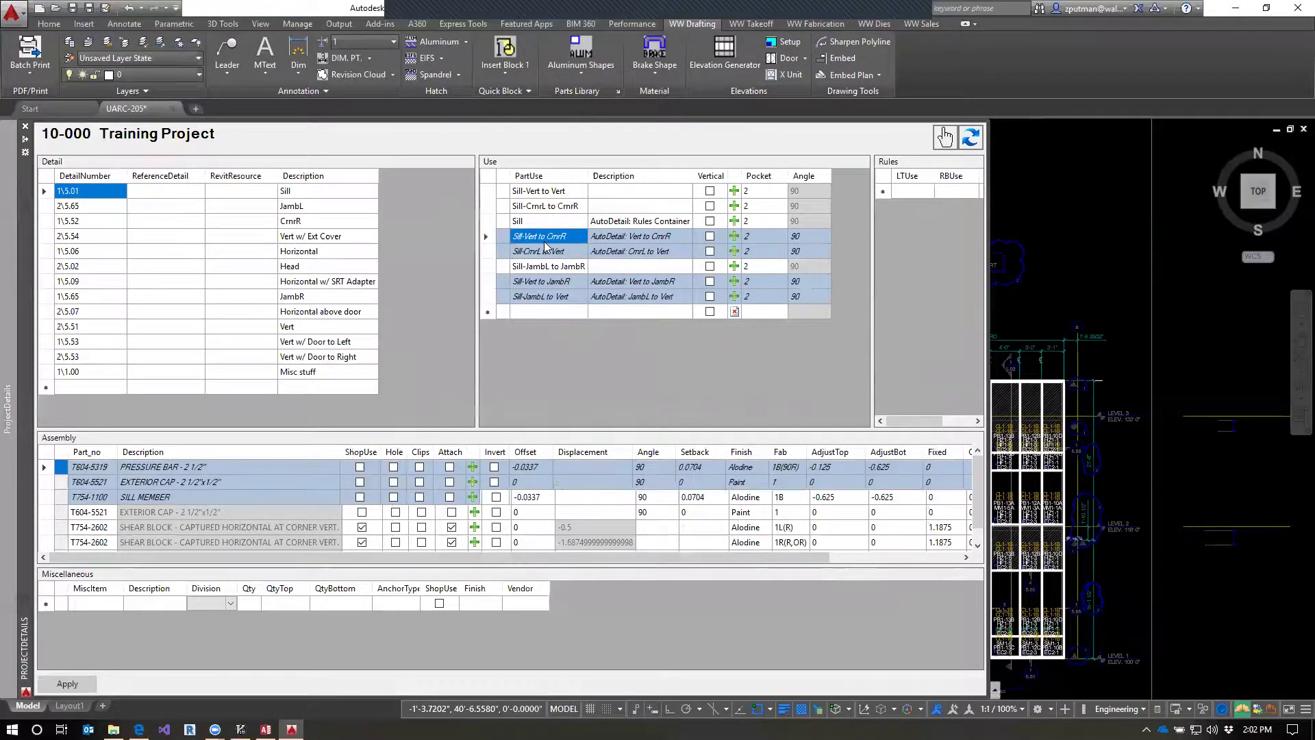
pyautogui.click(548, 251)
pyautogui.click(555, 280)
pyautogui.click(566, 299)
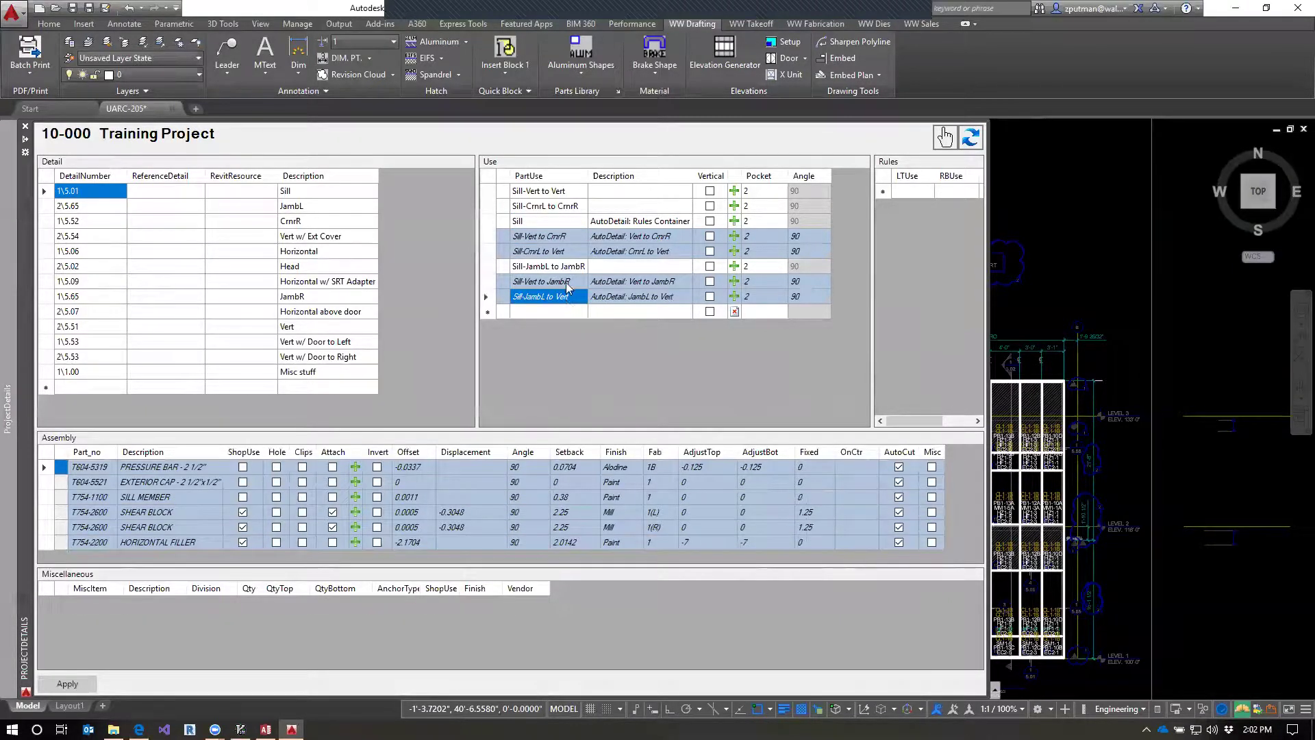
pyautogui.click(558, 251)
pyautogui.click(545, 205)
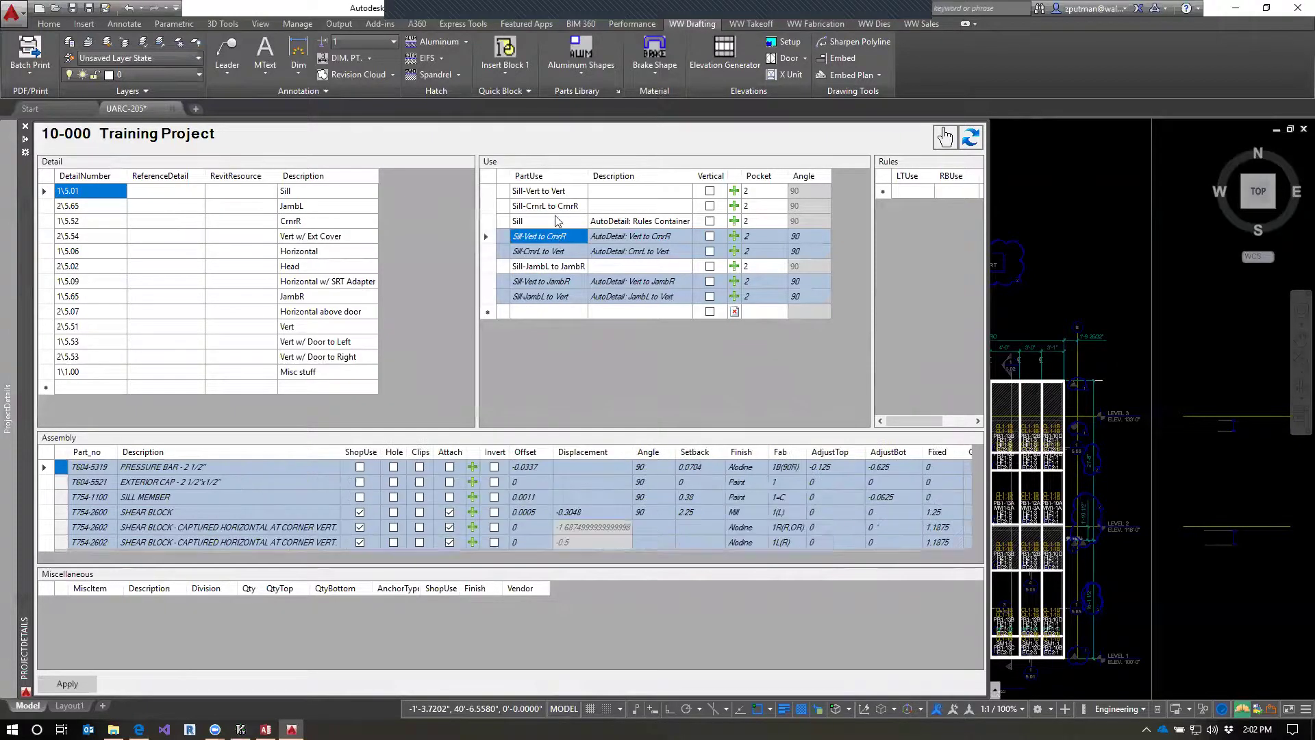
# Review the part uses of the JambL, CrnrR and Vert w/ Ext Cover details, including the BSCrnr assembly.
pyautogui.click(91, 205)
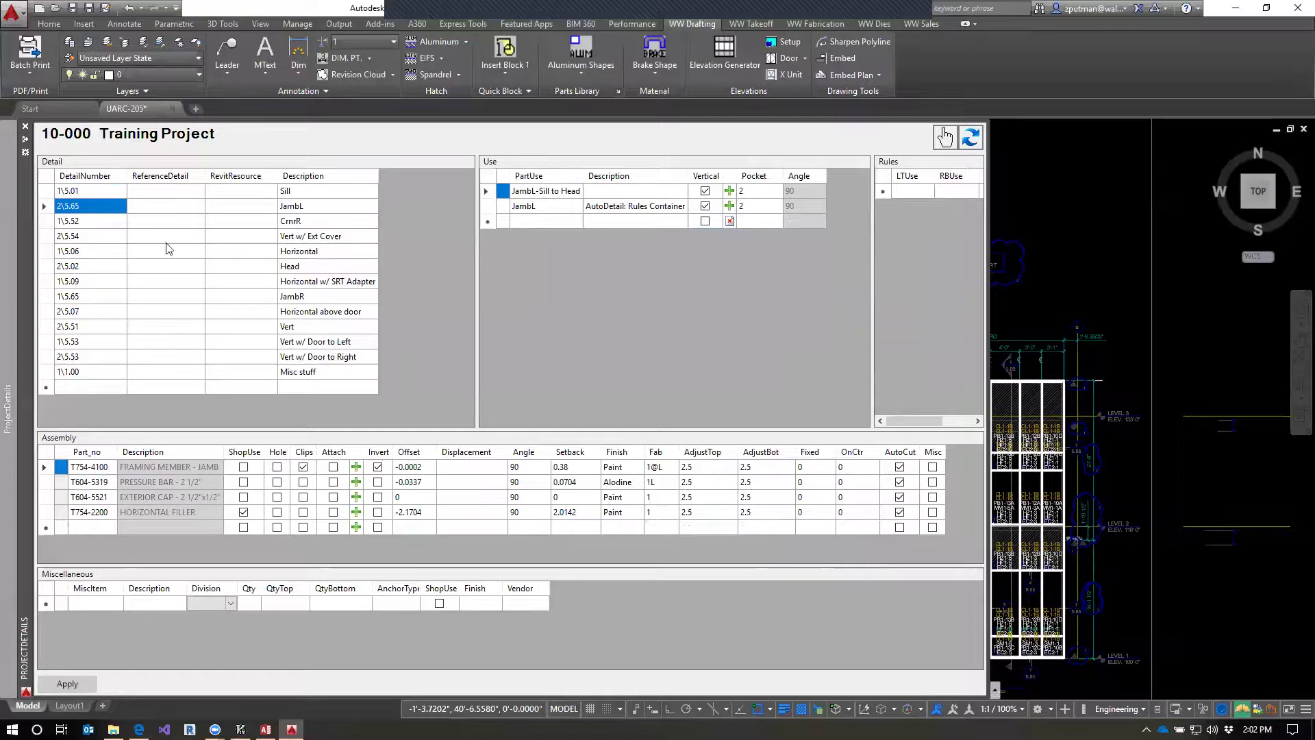
pyautogui.click(558, 195)
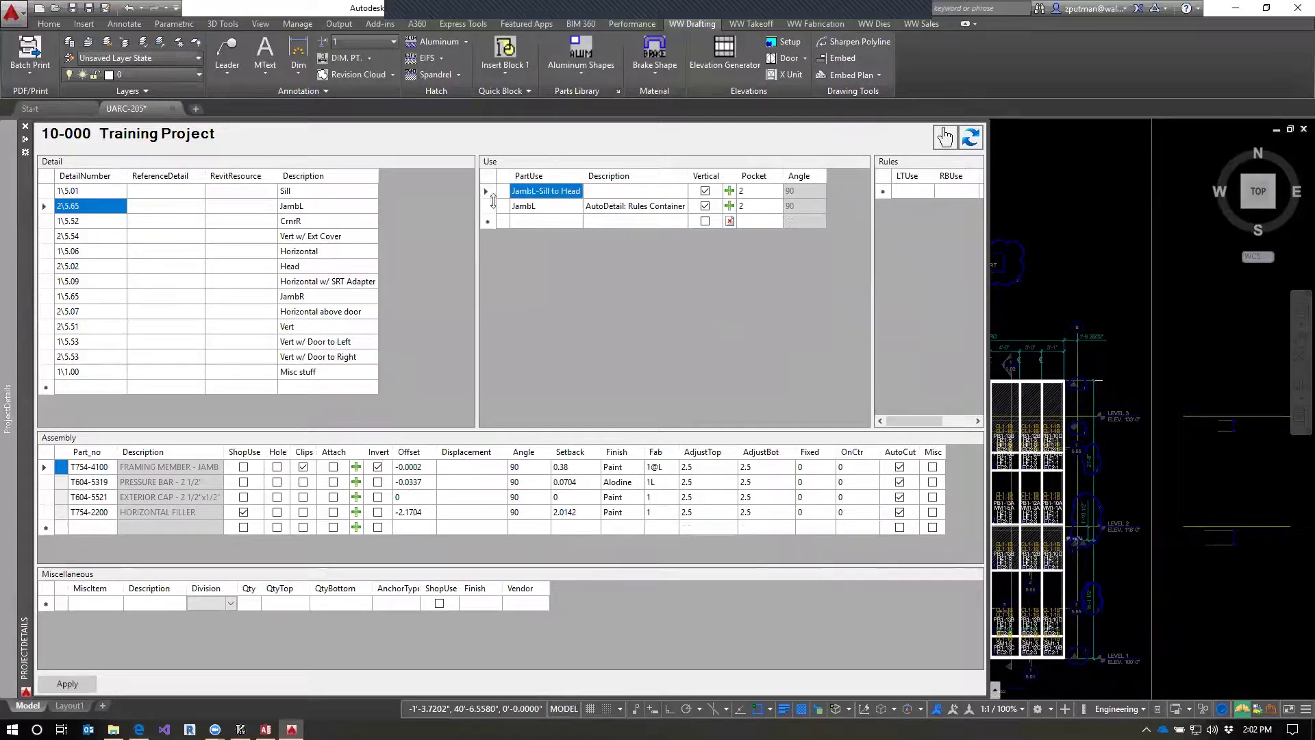
pyautogui.click(75, 222)
pyautogui.click(540, 208)
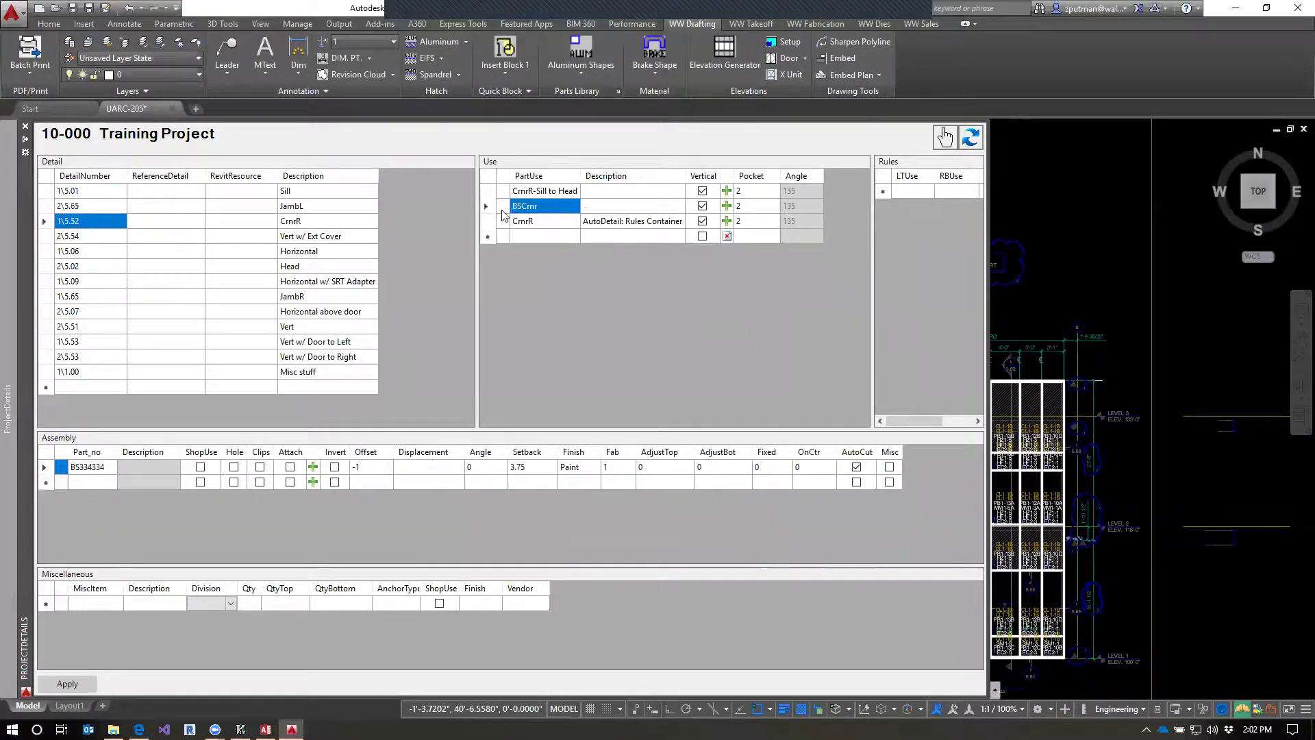
pyautogui.click(80, 238)
# Review the part uses of the two door-side Vert details, the Vert detail and Horizontal above door, including its DrHead assembly.
pyautogui.click(317, 355)
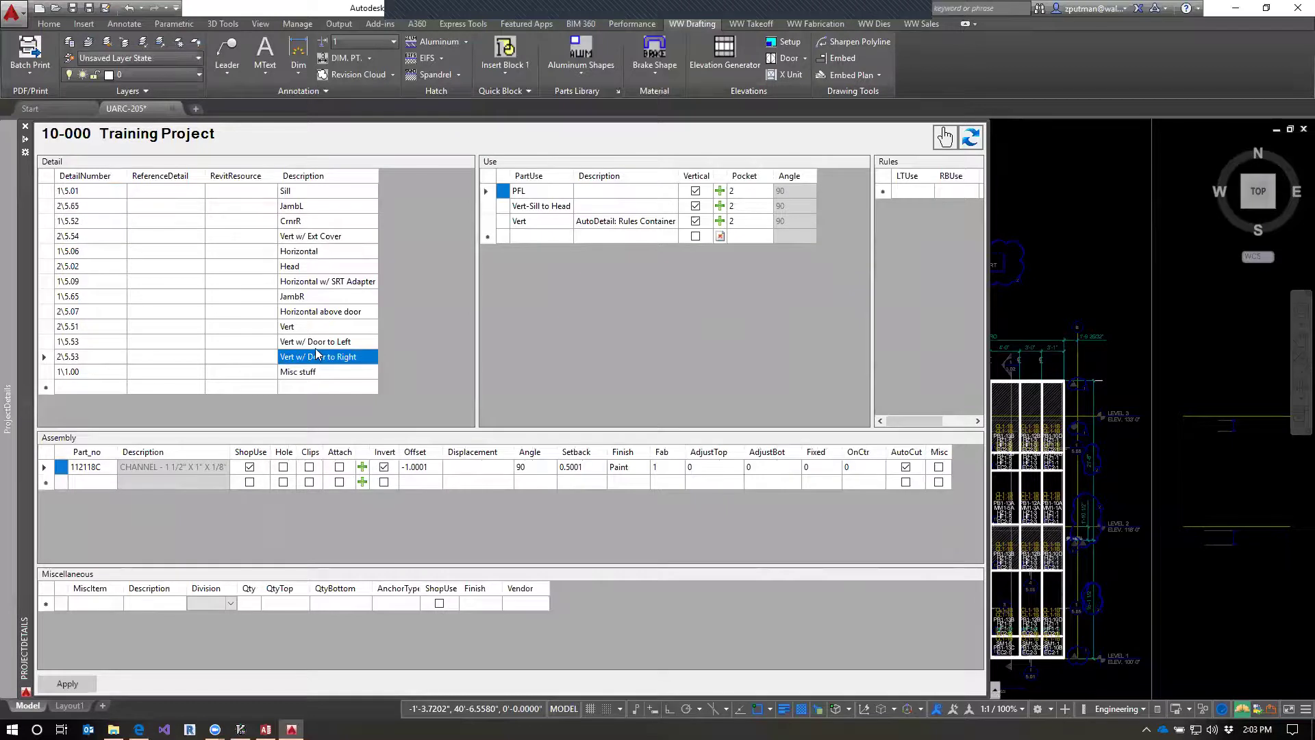
pyautogui.press('Up')
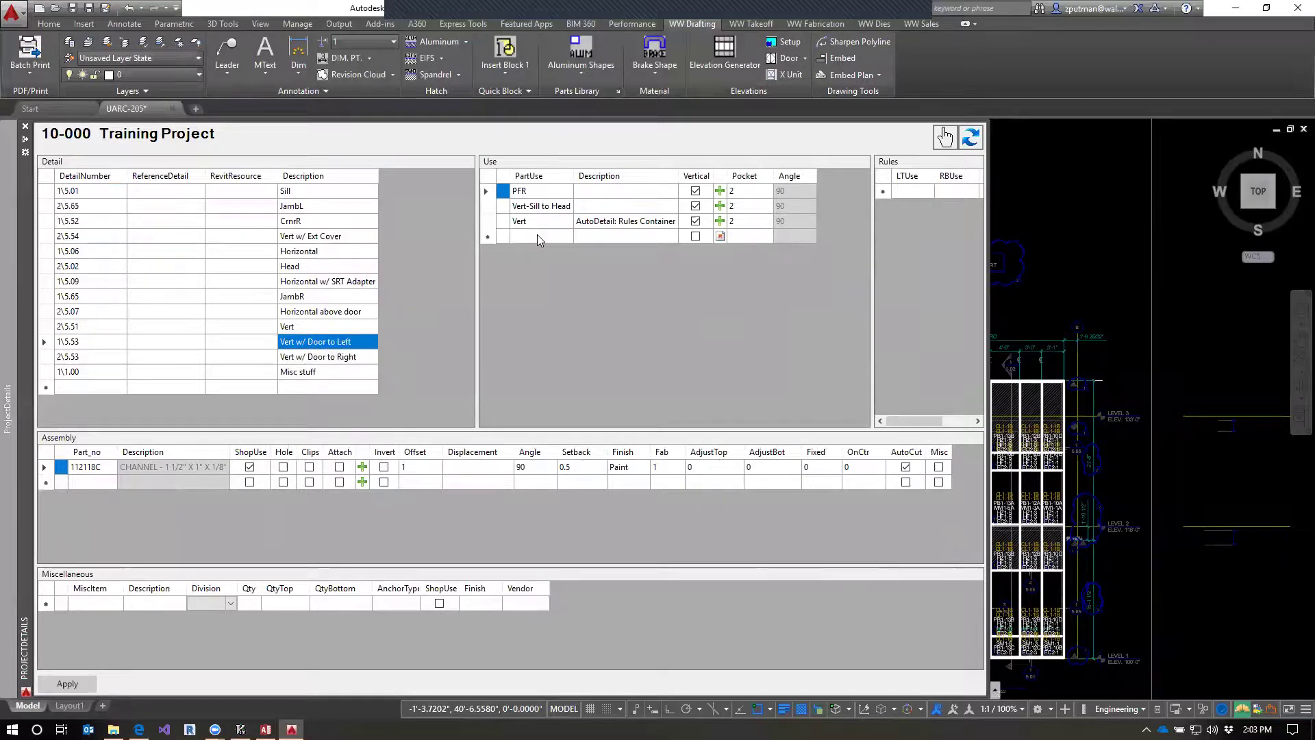
pyautogui.click(307, 328)
pyautogui.click(321, 315)
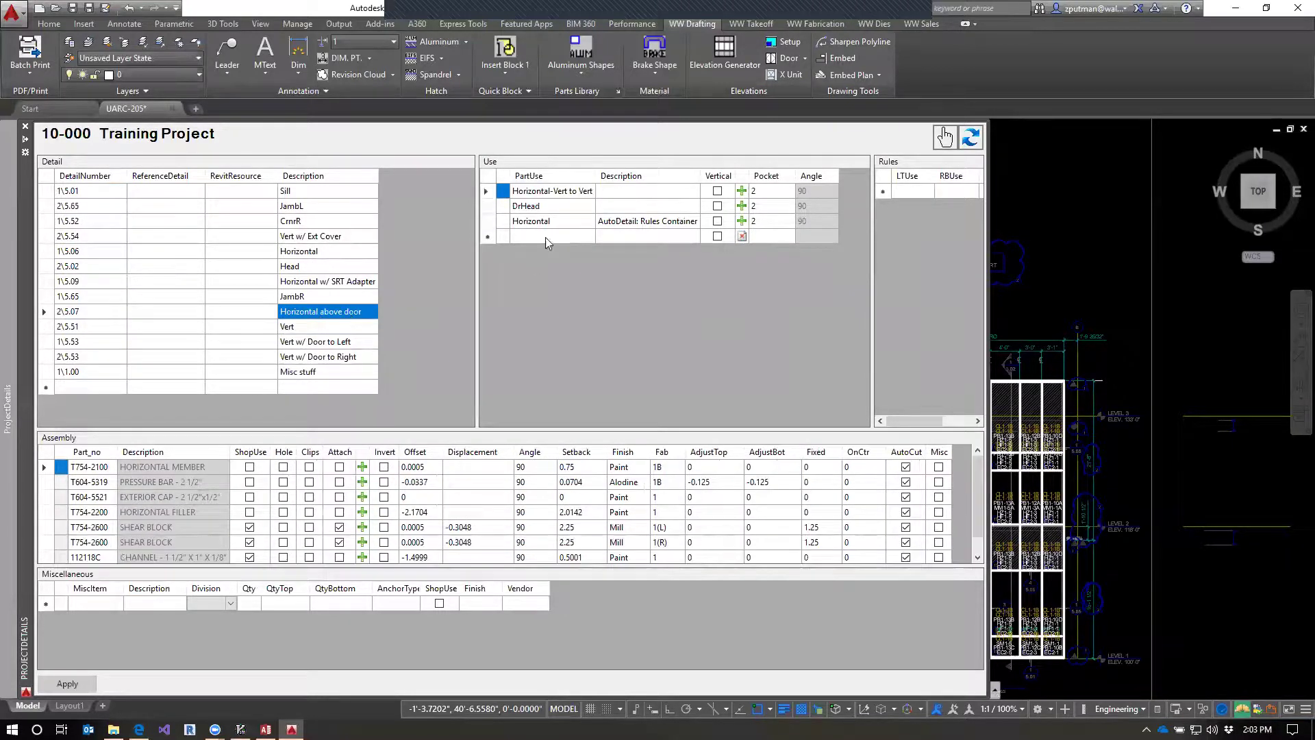
pyautogui.click(551, 194)
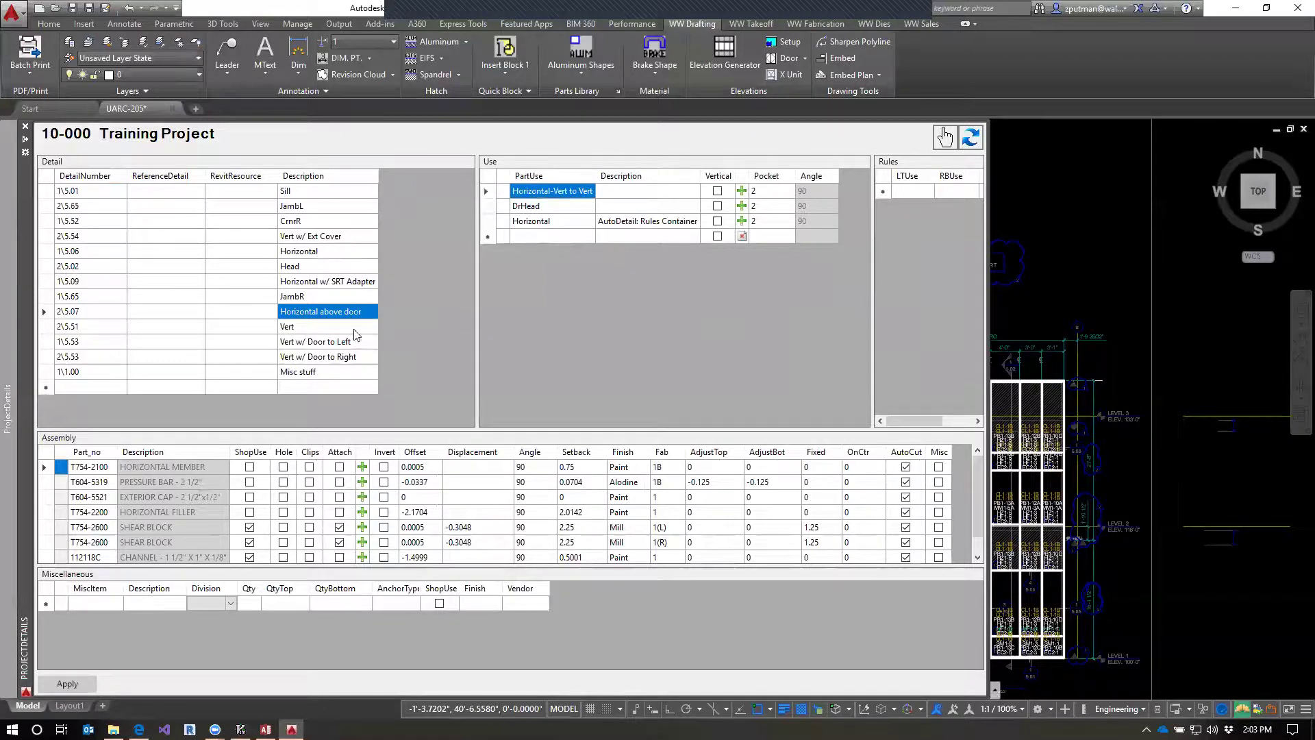
pyautogui.click(536, 208)
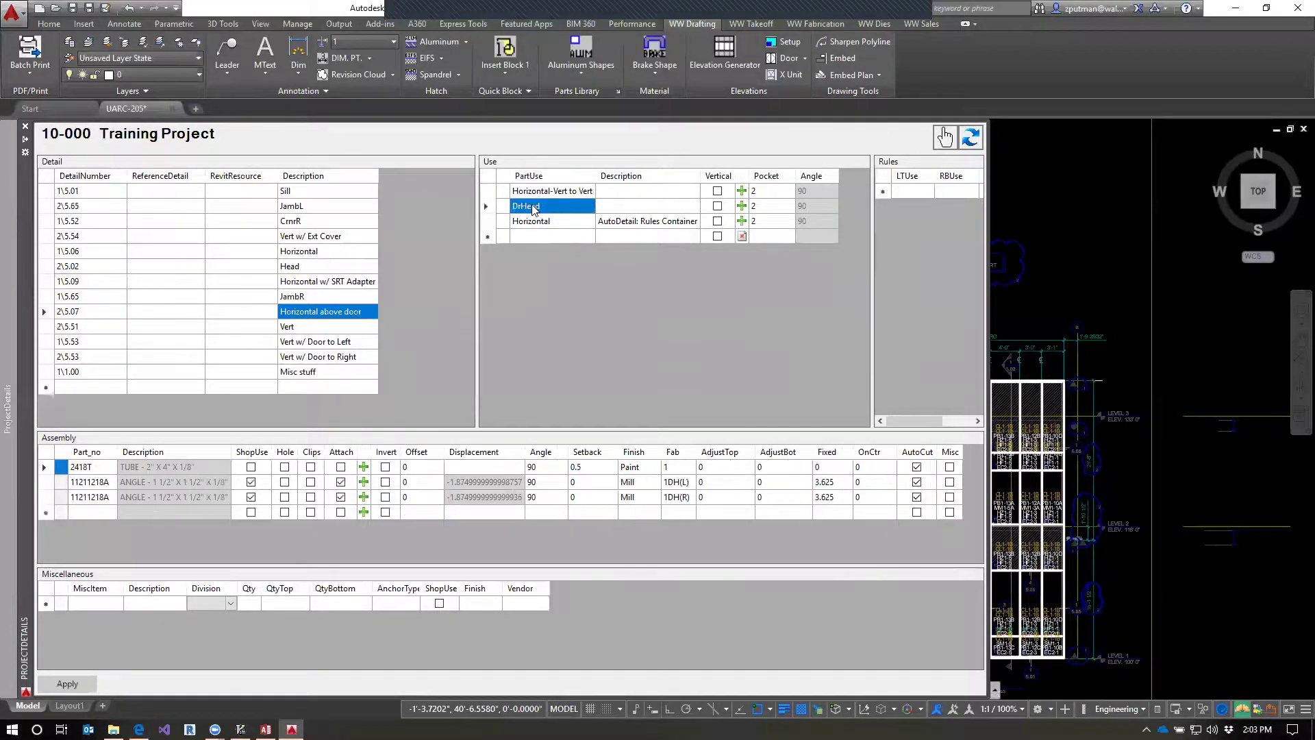
# Compare the DrHead assembly with the part uses of the JambR, Misc stuff and door-side Vert details.
pyautogui.click(329, 298)
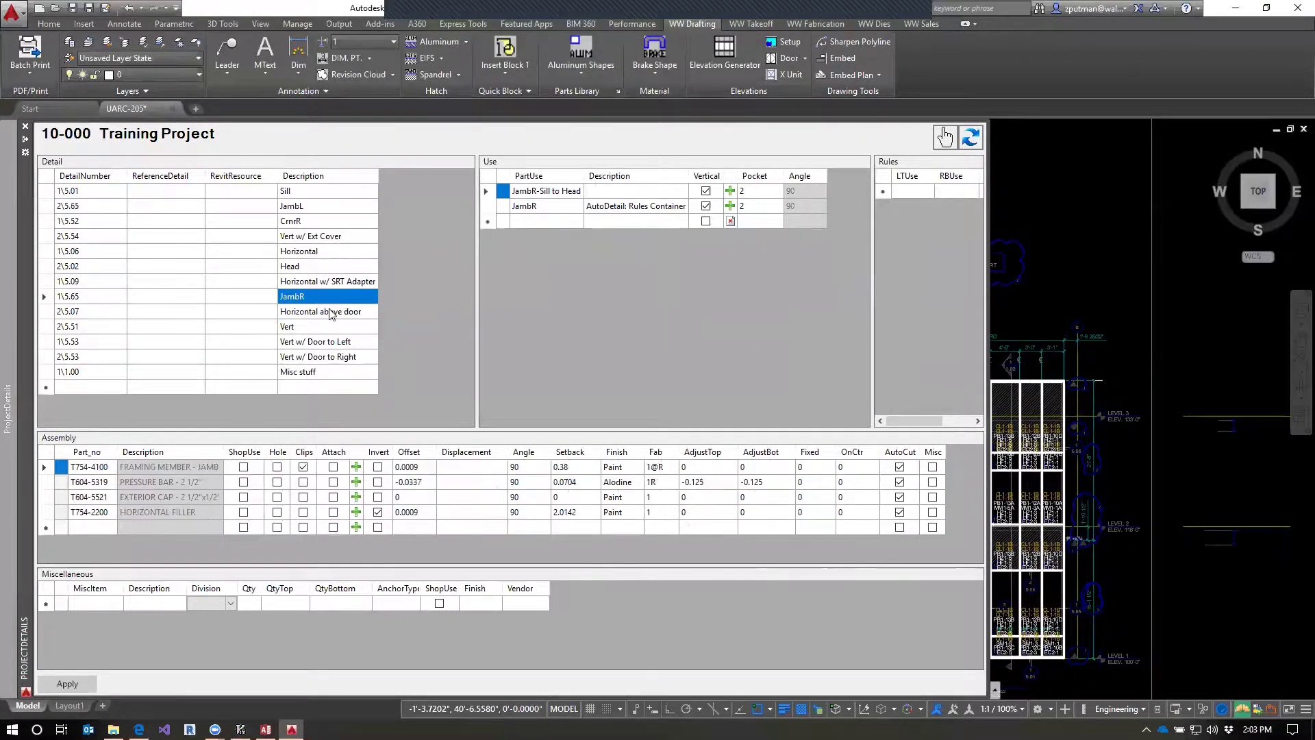
pyautogui.click(327, 315)
pyautogui.click(584, 207)
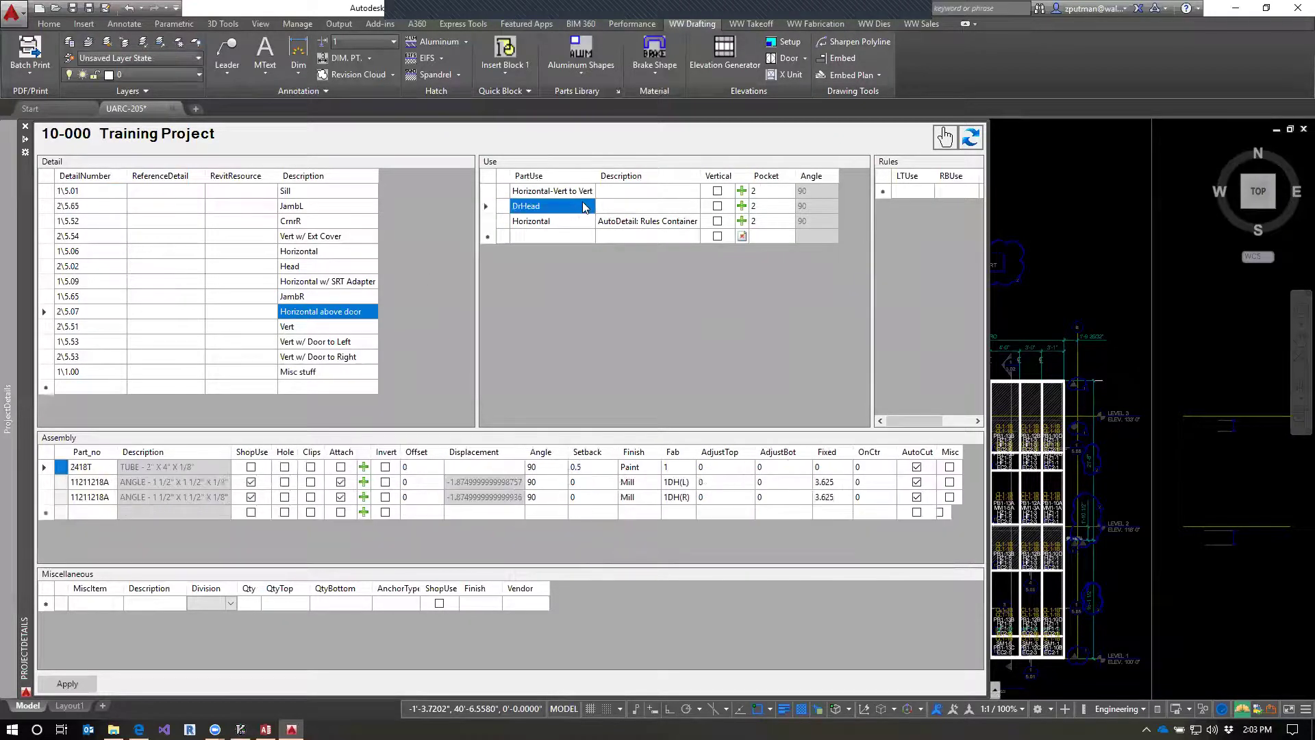
pyautogui.click(313, 358)
pyautogui.click(312, 372)
pyautogui.click(314, 357)
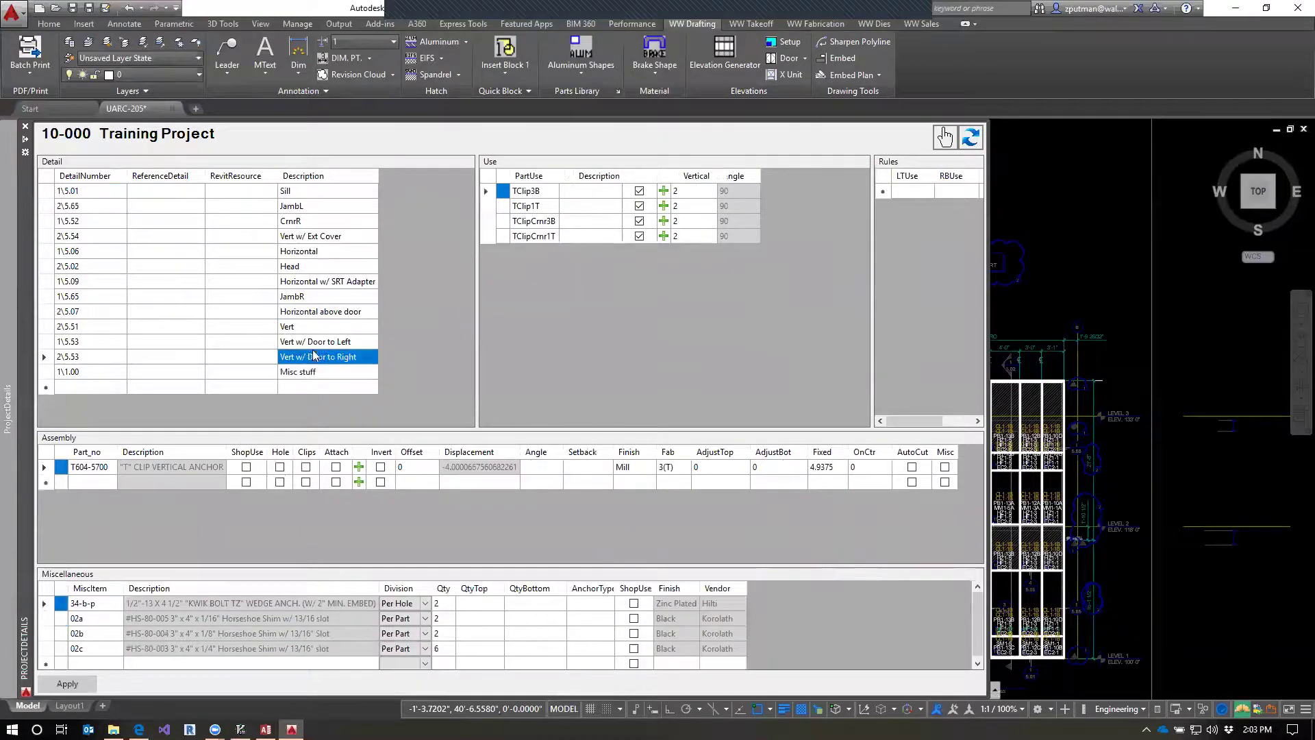
pyautogui.click(317, 341)
pyautogui.click(310, 299)
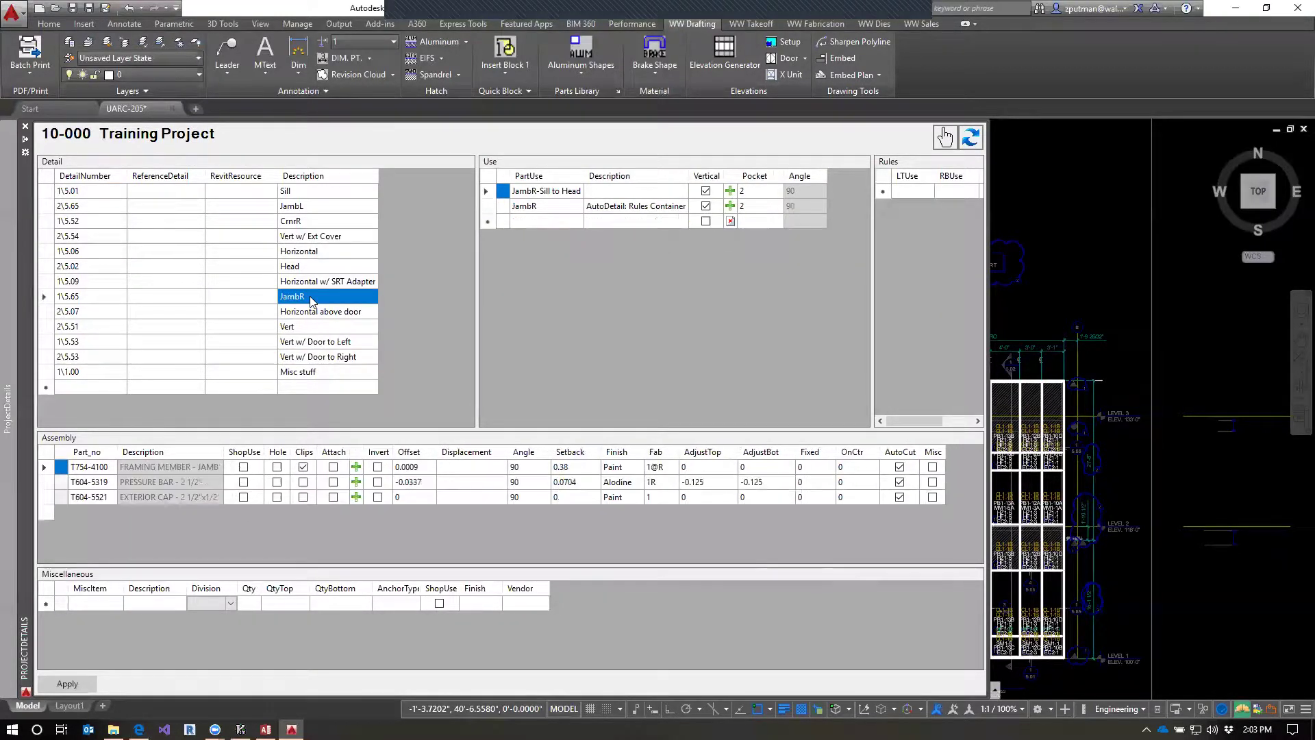
# Examine the tagged members of elevation 1 in the drawing, and show the Vert detail in the project details.
pyautogui.scroll(6, 1116, 561)
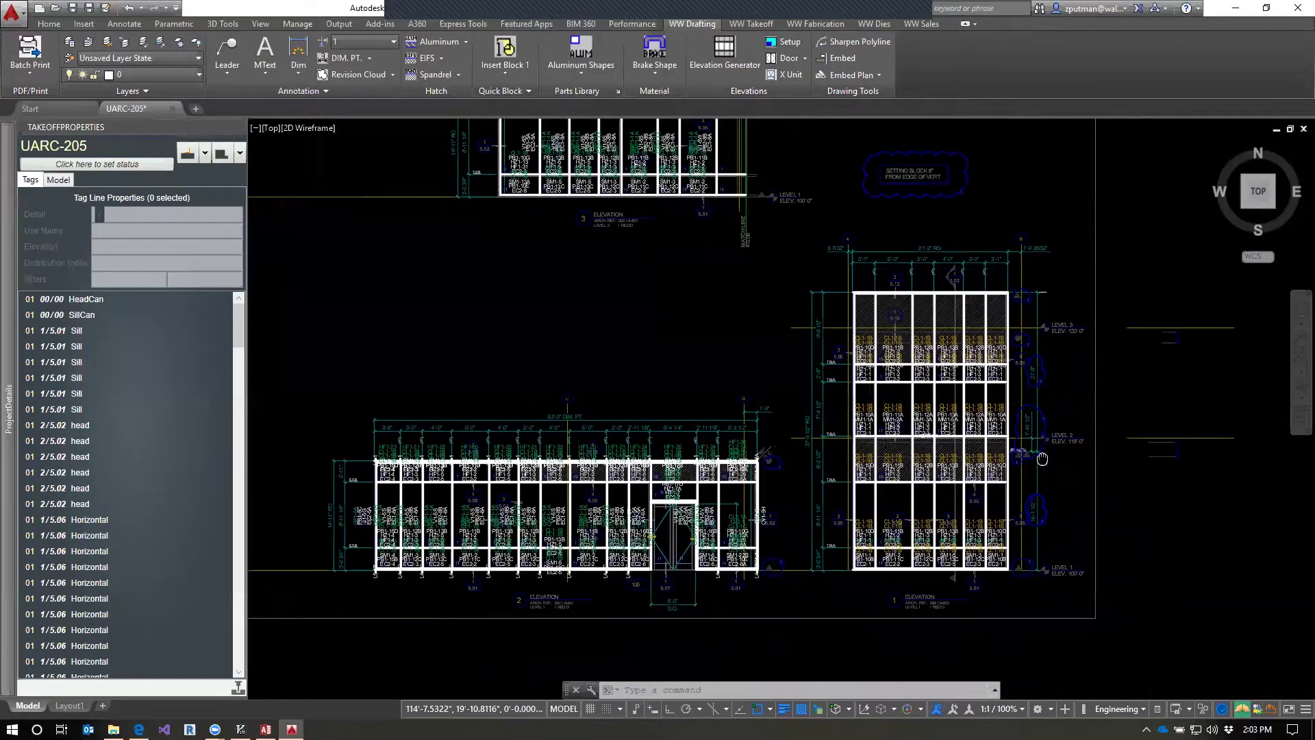
pyautogui.moveTo(1026, 453); pyautogui.dragTo(745, 390)
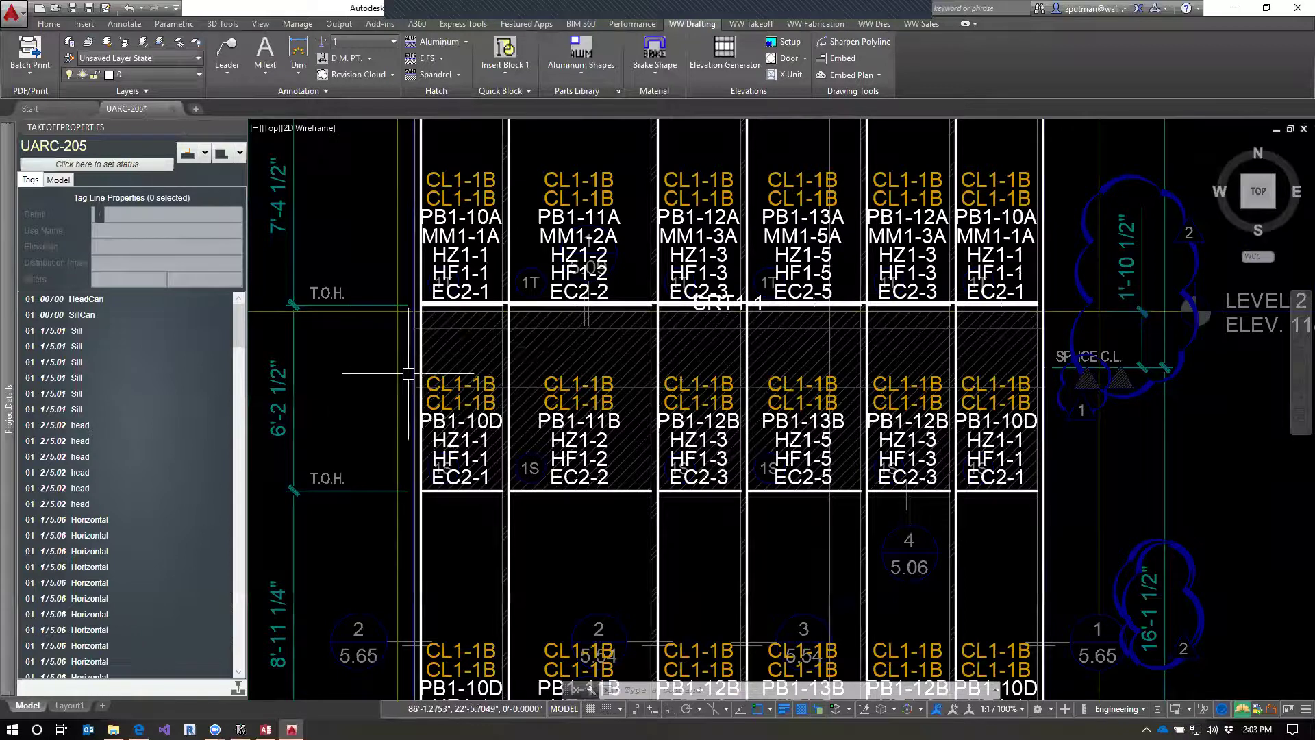
pyautogui.scroll(-4, 464, 381)
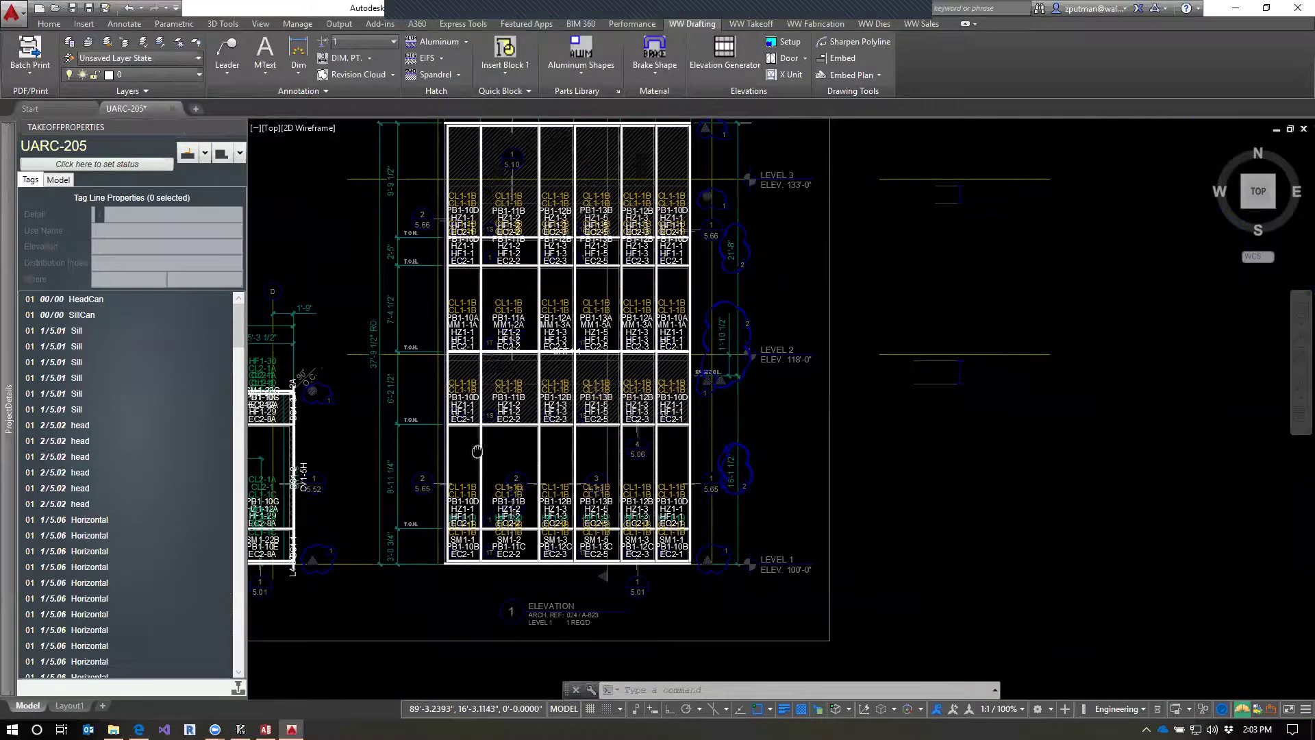
pyautogui.scroll(3, 453, 430)
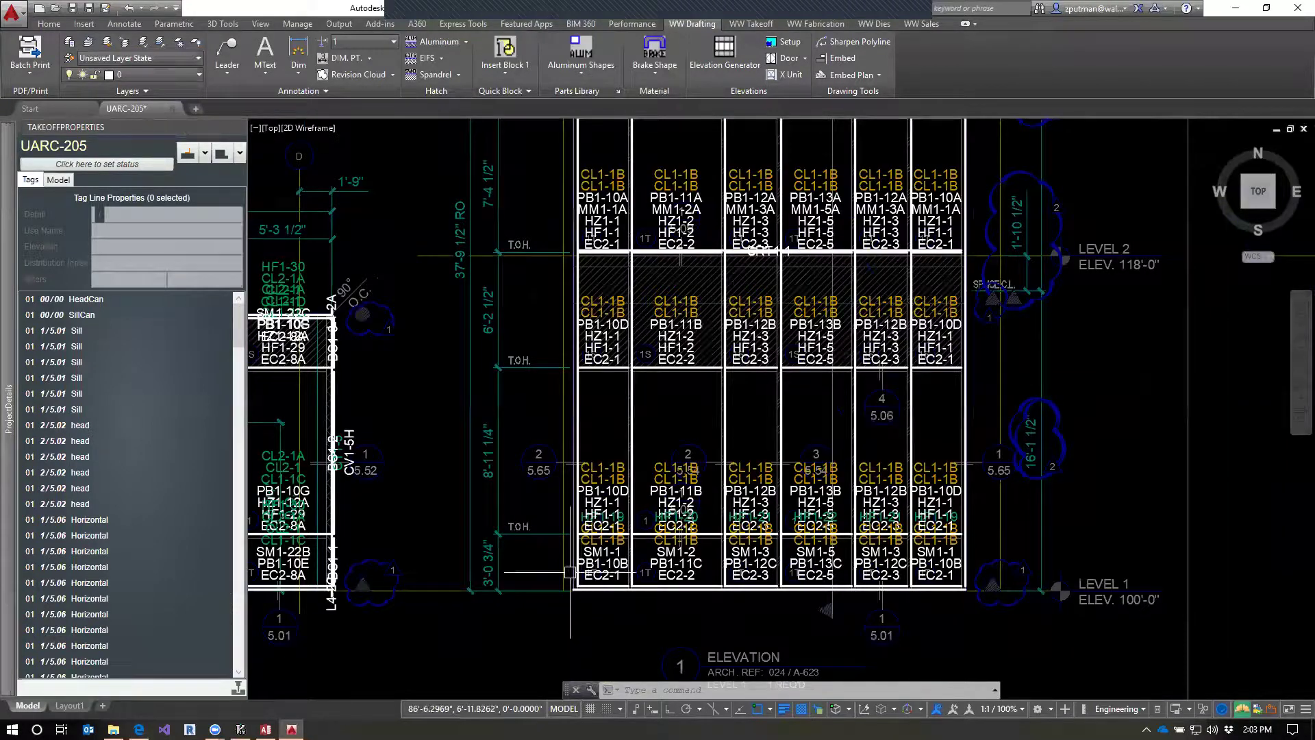
pyautogui.moveTo(522, 453); pyautogui.dragTo(730, 503)
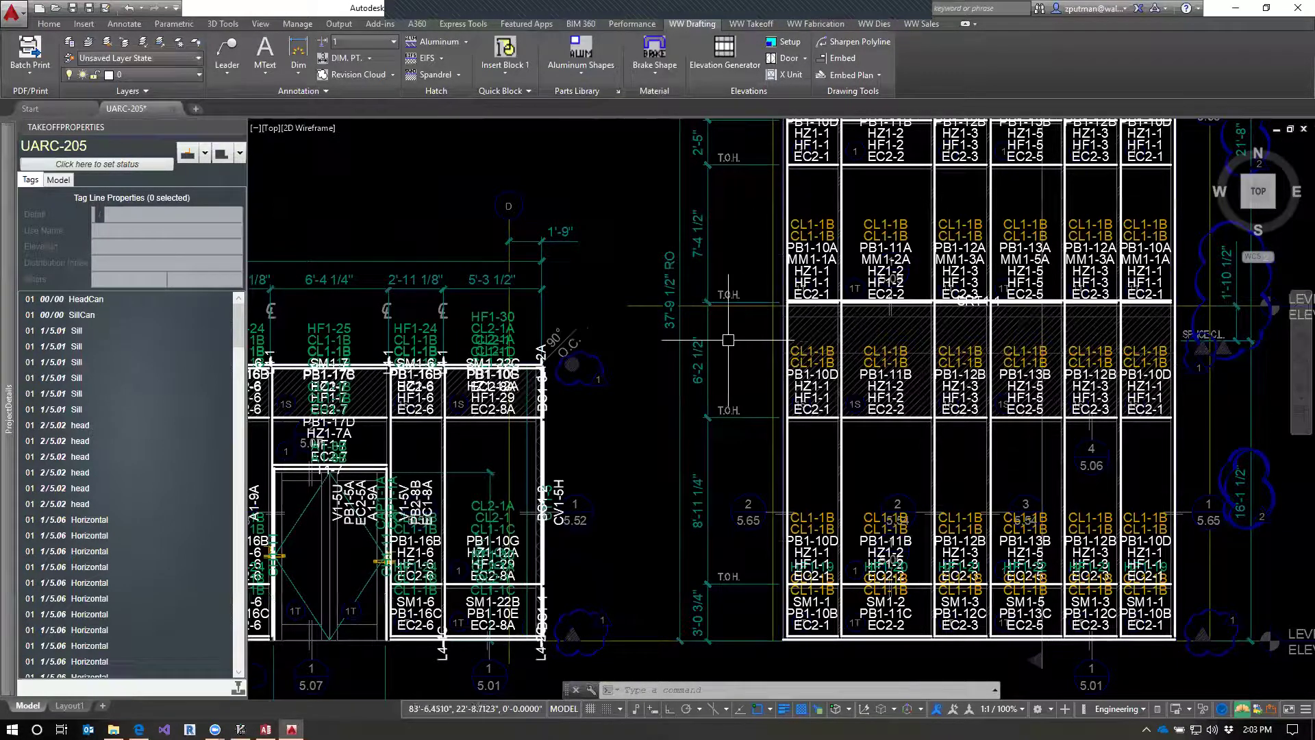
pyautogui.moveTo(9, 409)
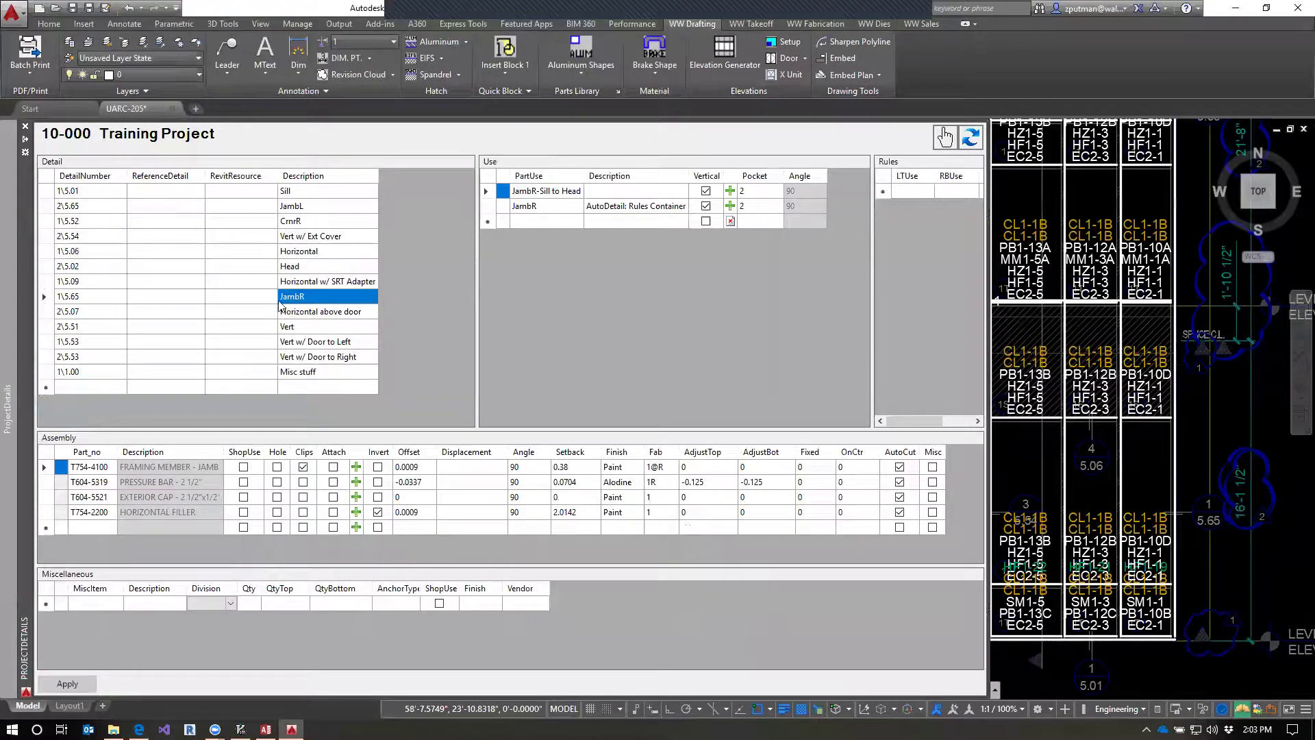
pyautogui.click(334, 328)
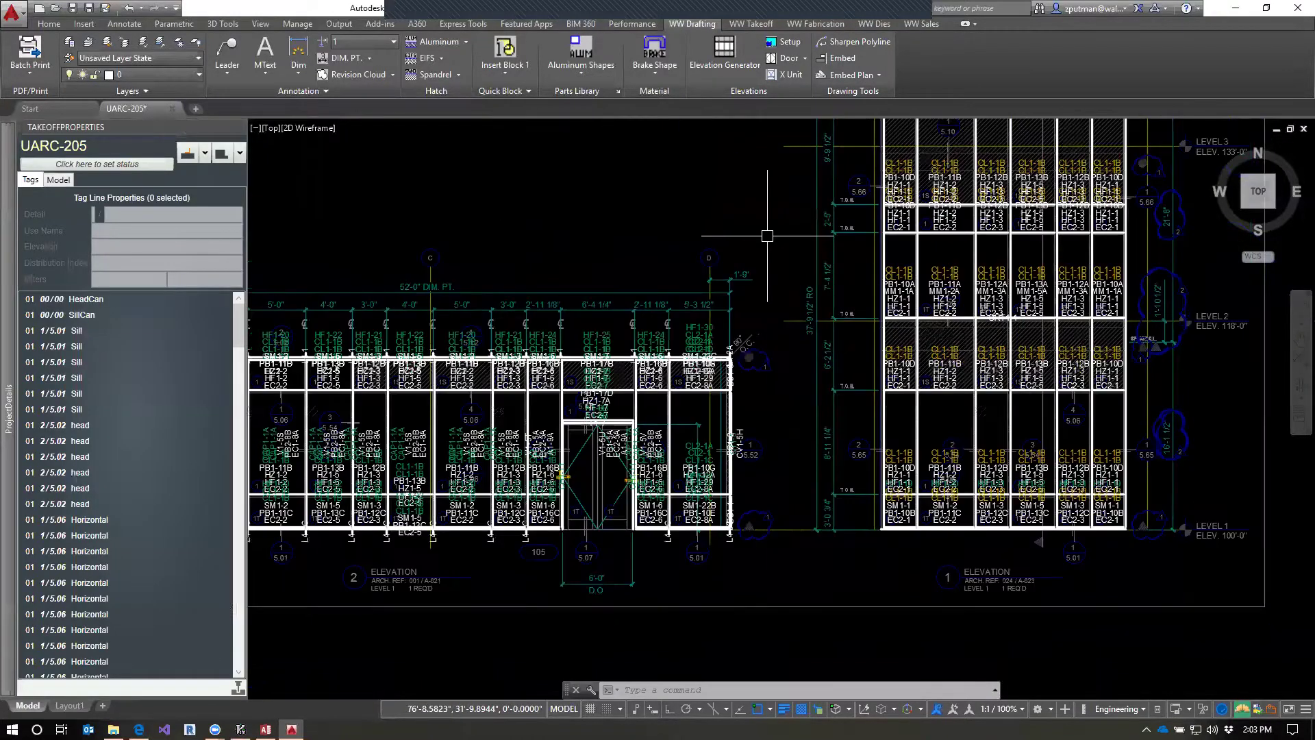
# Inspect the tag line properties of the head, both horizontals and the sill in the last bay of elevation 3 at the match line.
pyautogui.moveTo(768, 236); pyautogui.dragTo(852, 505)
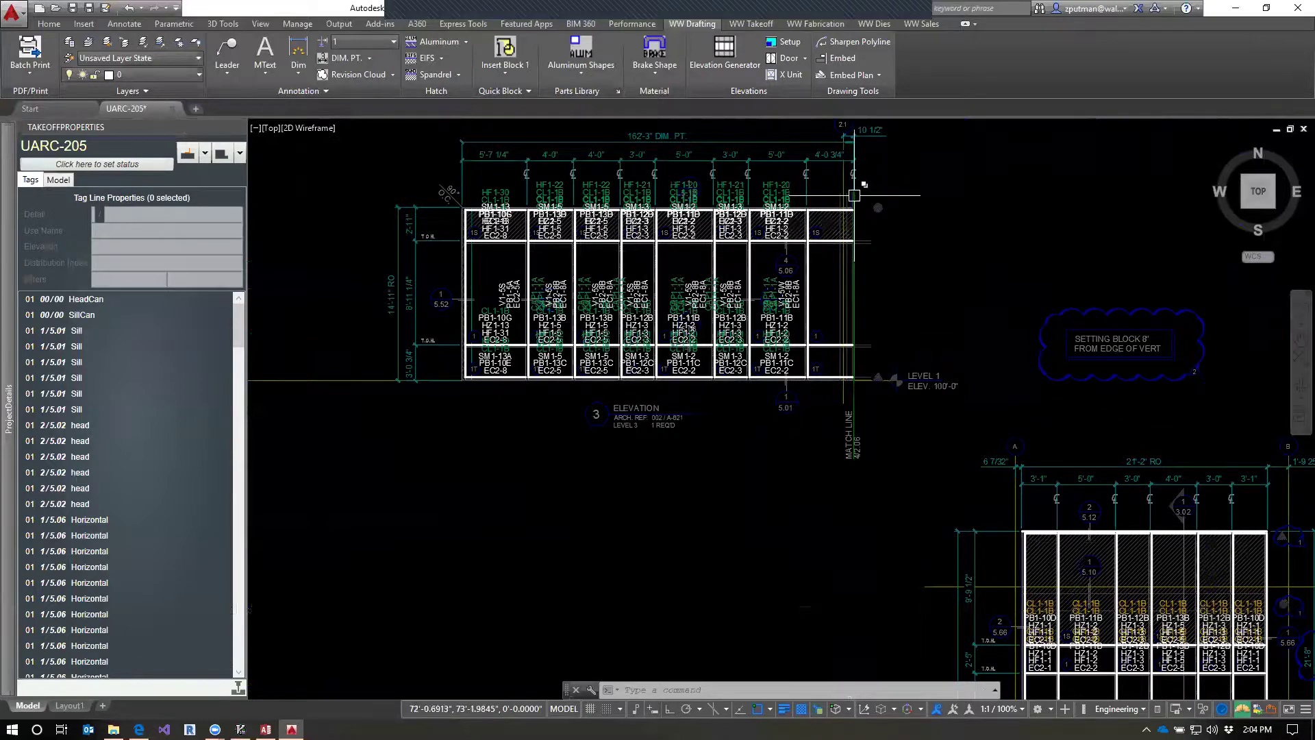
pyautogui.scroll(4, 851, 203)
pyautogui.click(801, 217)
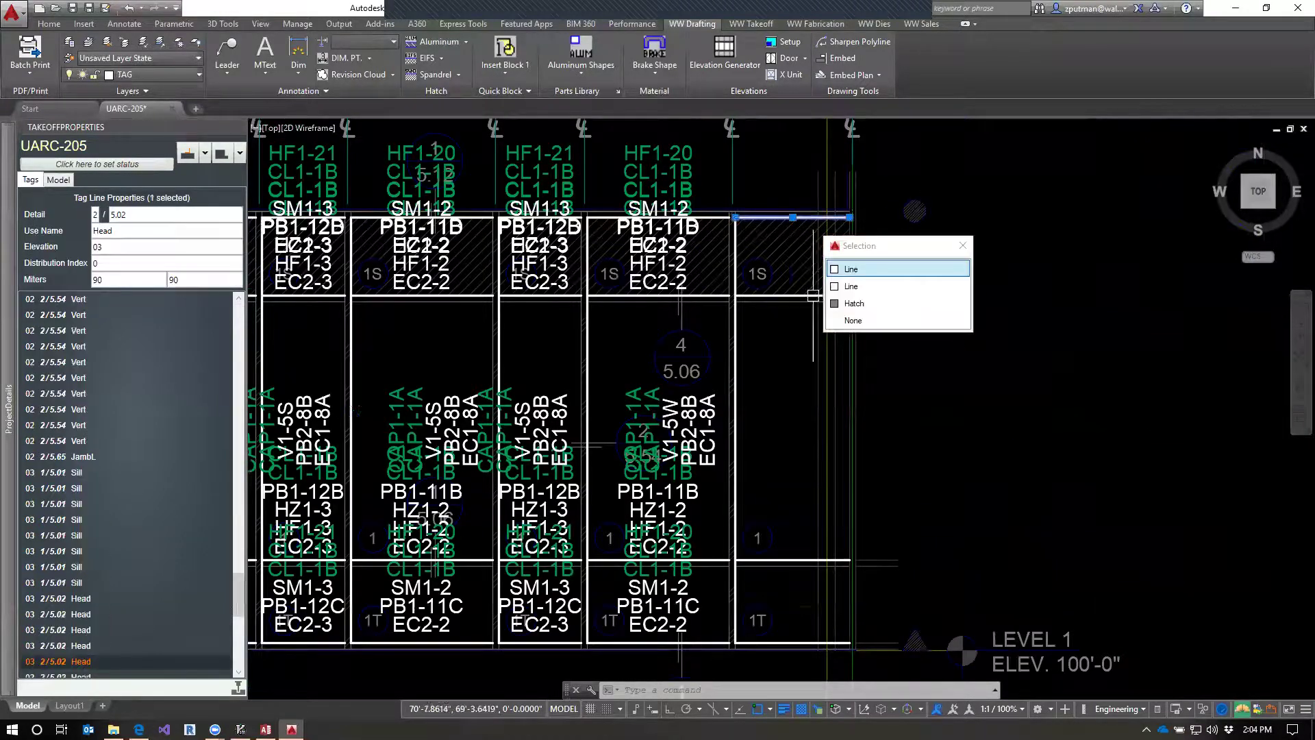
pyautogui.click(793, 295)
pyautogui.click(792, 562)
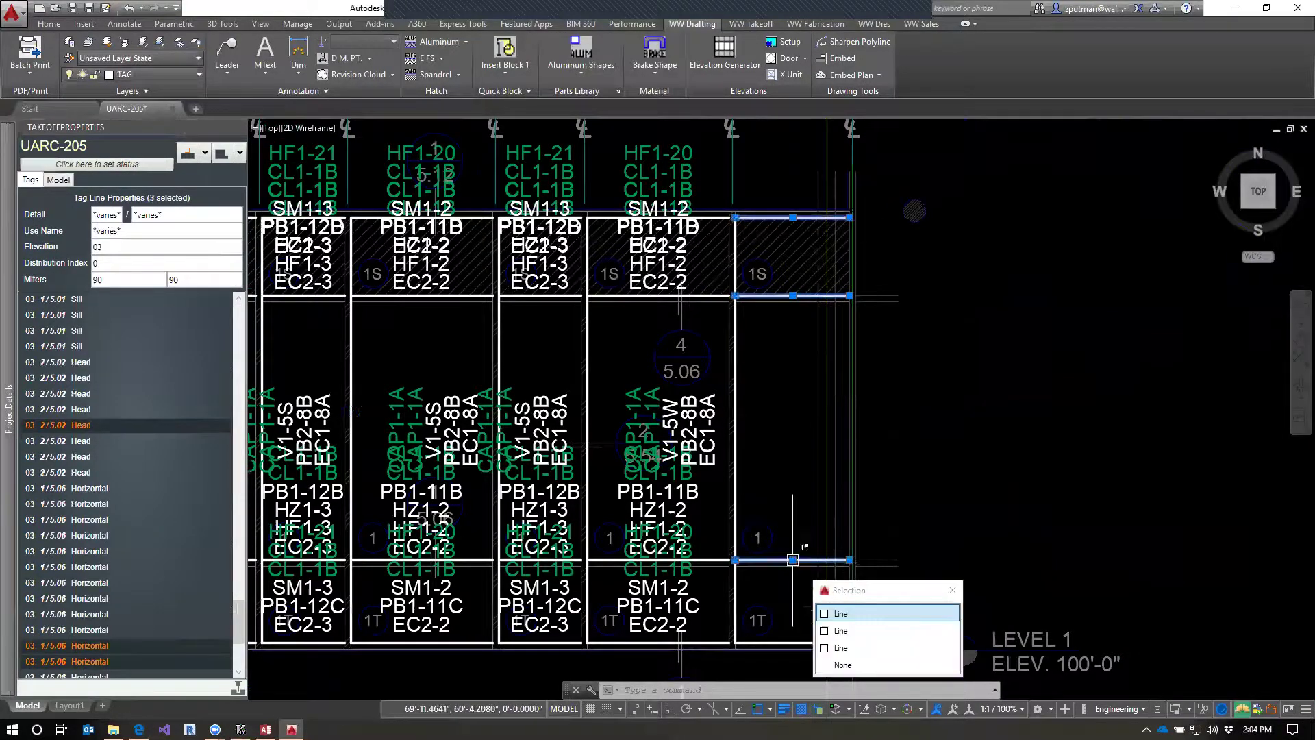
pyautogui.click(782, 637)
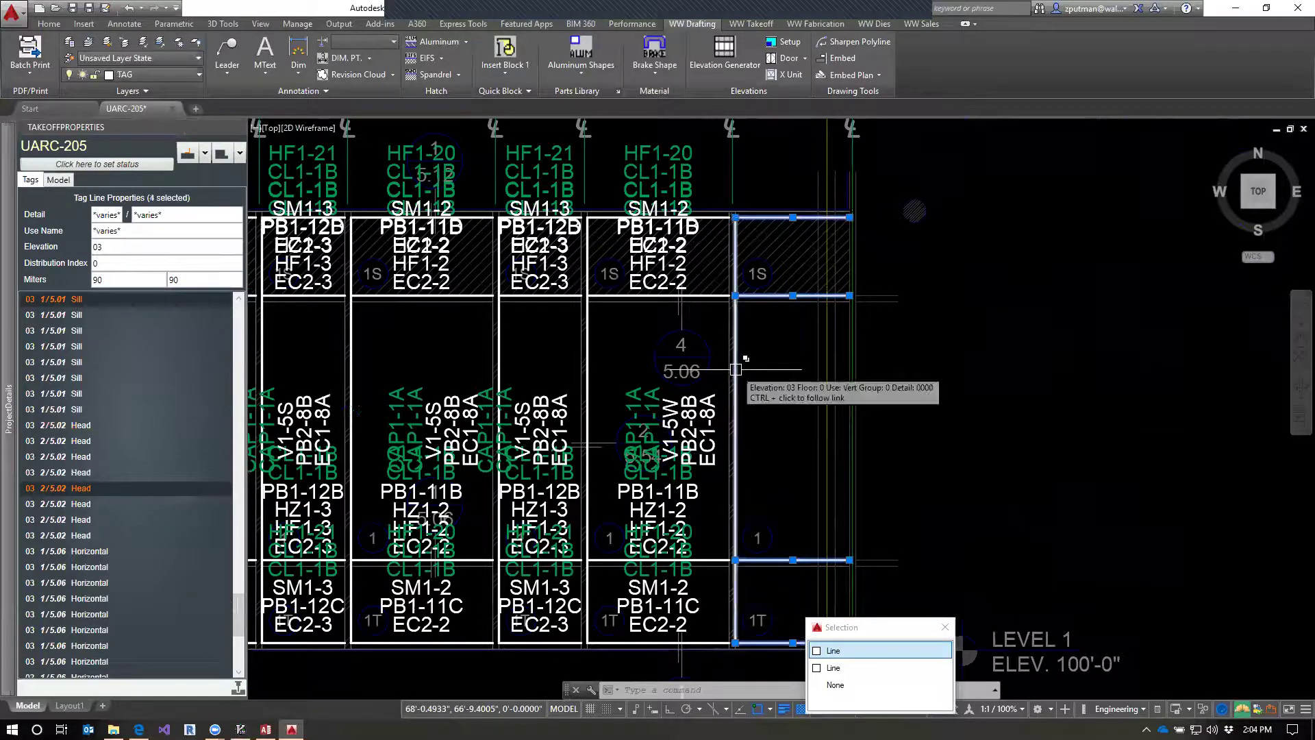
pyautogui.press('Escape')
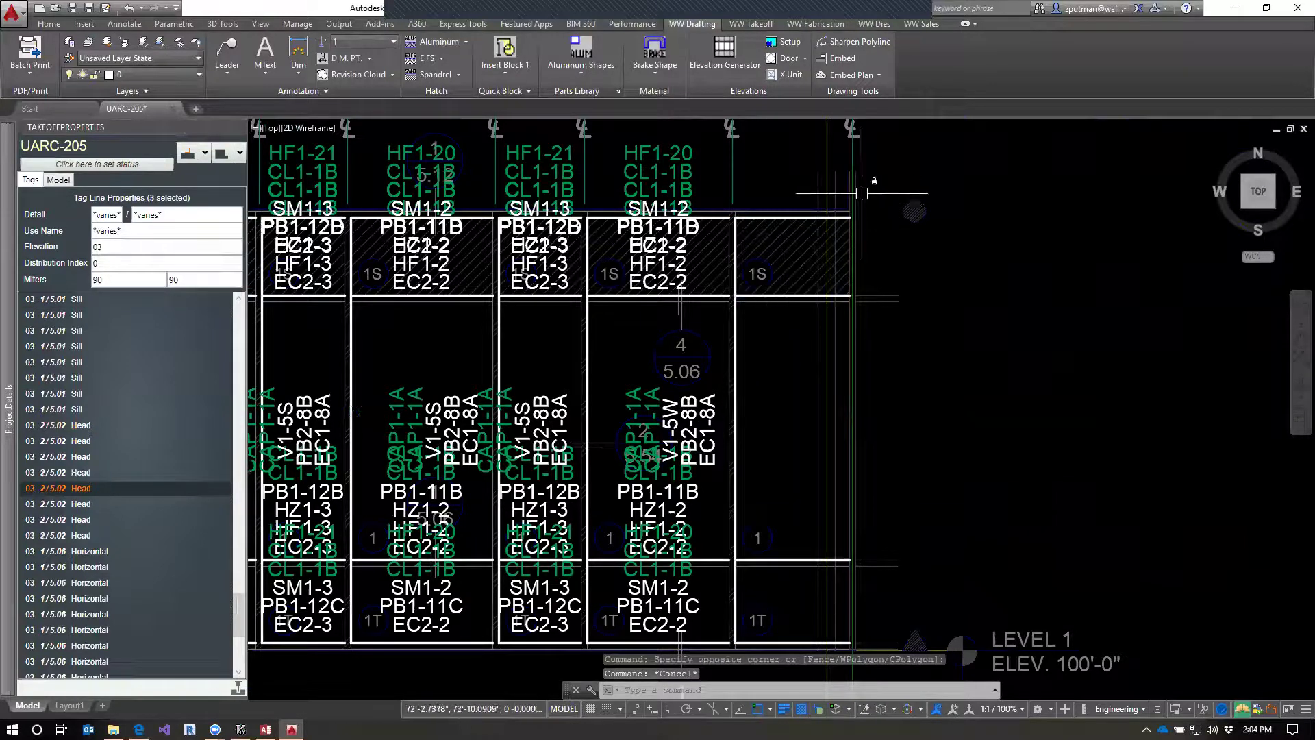
# Inspect the sill and lower horizontal tag lines in elevation 3's last bay again and clear the selection.
pyautogui.moveTo(851, 632); pyautogui.dragTo(771, 583)
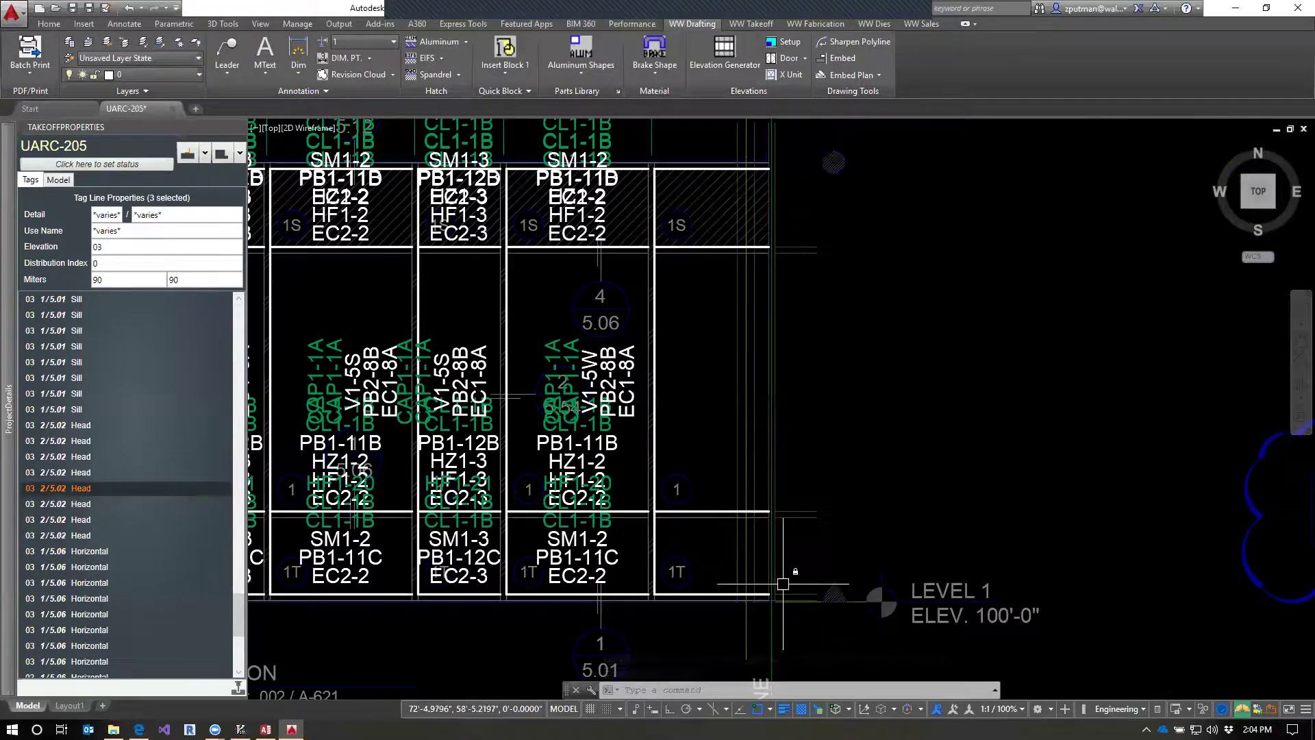
pyautogui.click(722, 591)
pyautogui.click(756, 511)
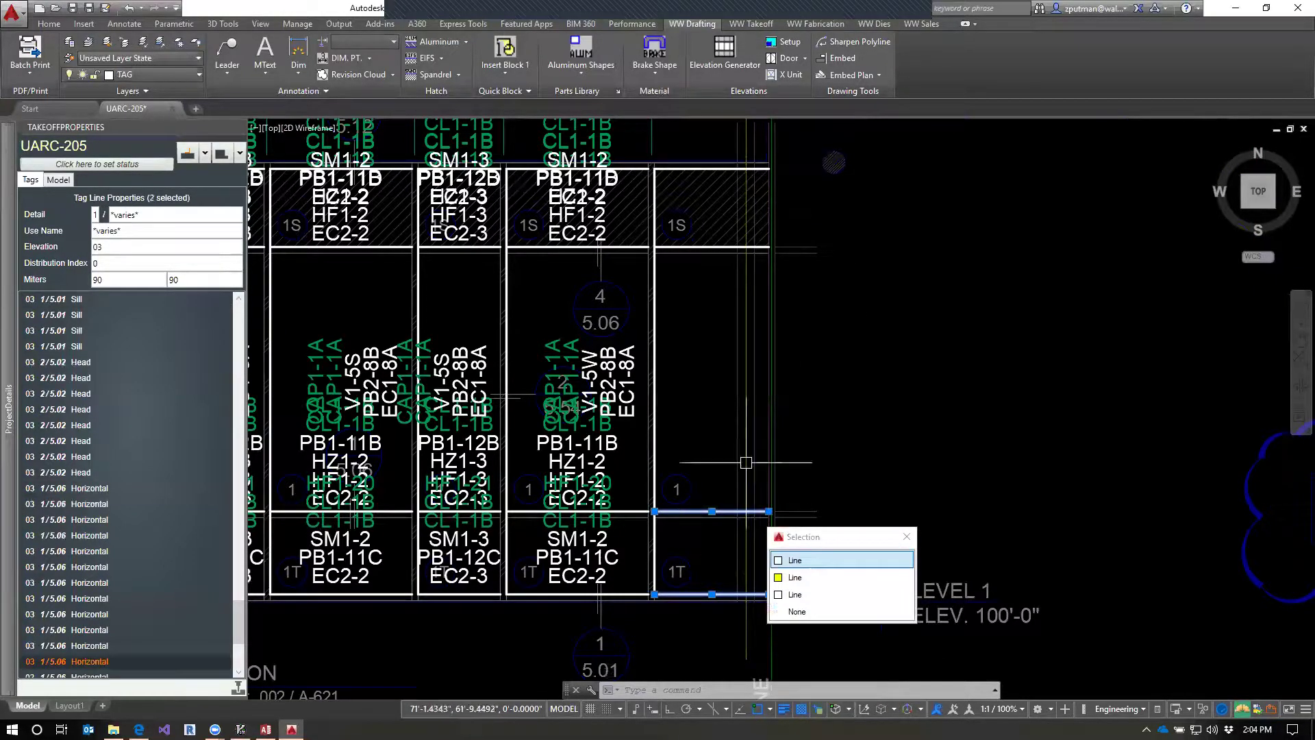
pyautogui.click(725, 265)
pyautogui.press('Escape')
pyautogui.press('Escape')
pyautogui.press('Escape')
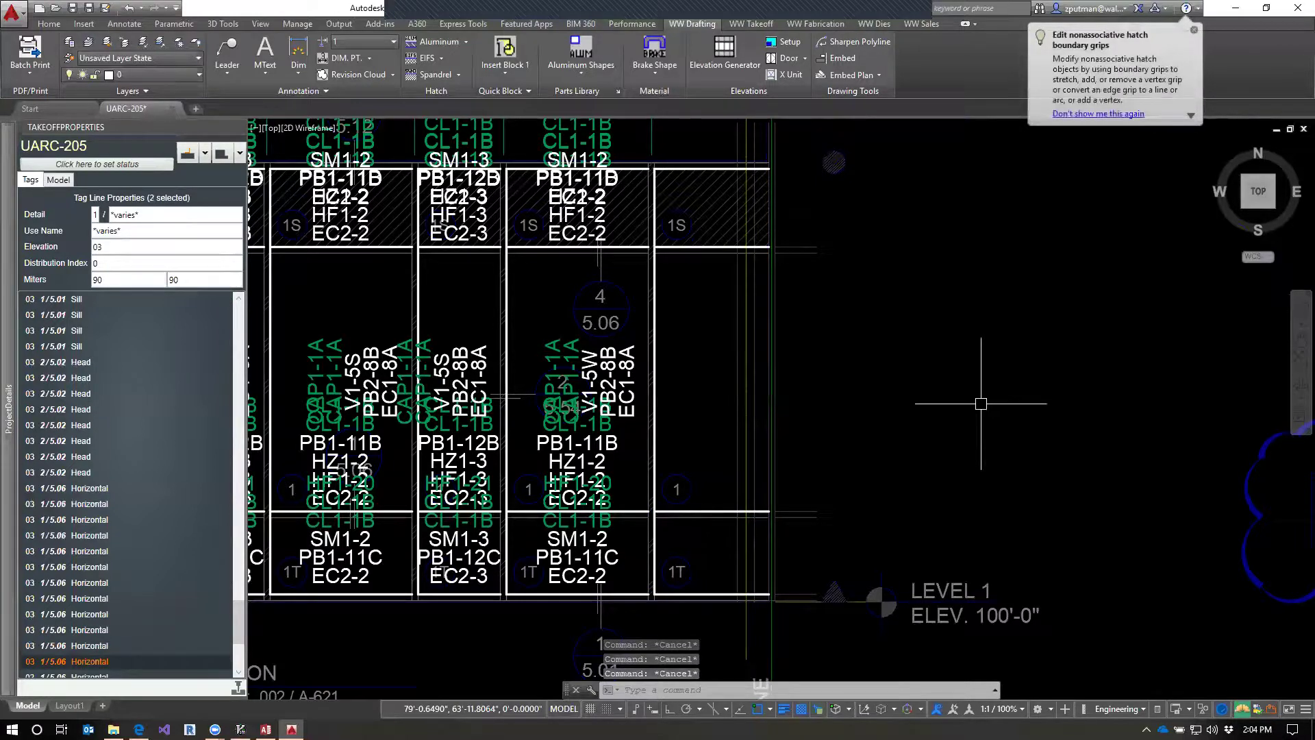
# Inspect the tag line properties of the vertical before elevation 3's last bay, comparing them with the Vert detail, and clear the selection.
pyautogui.click(659, 327)
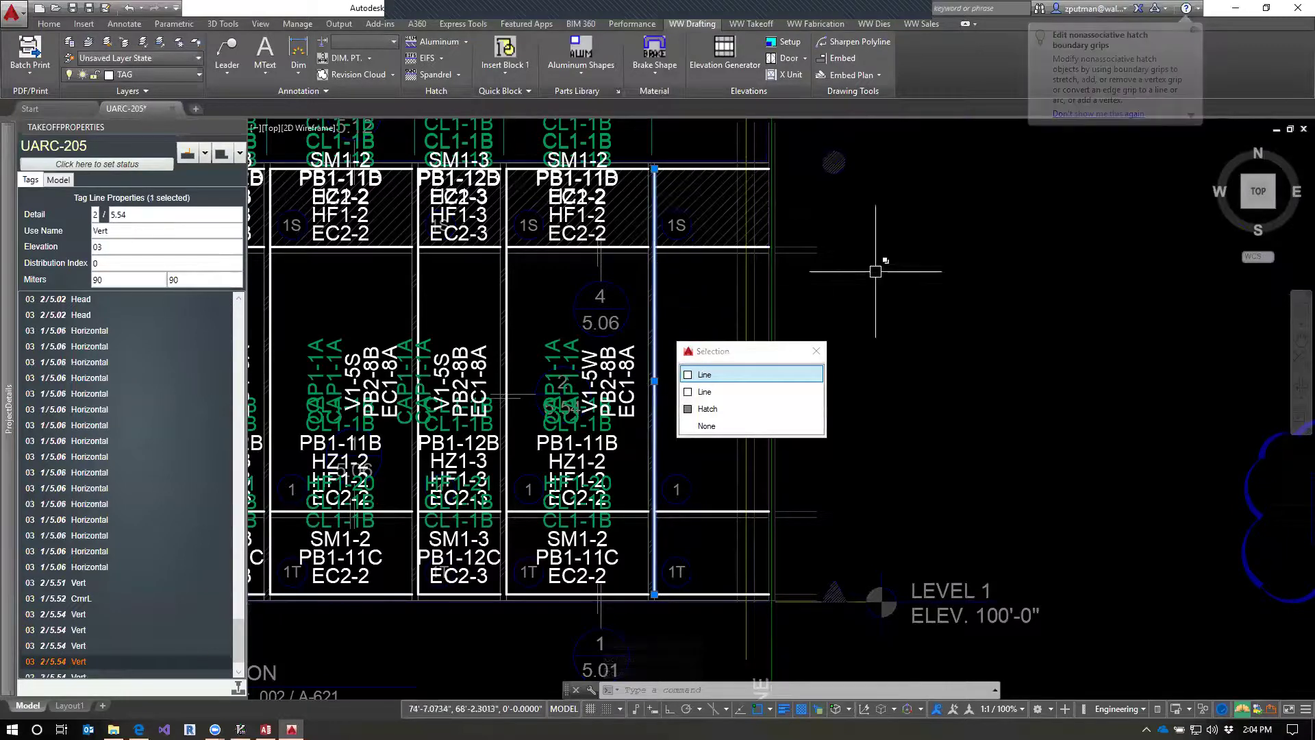
pyautogui.click(705, 391)
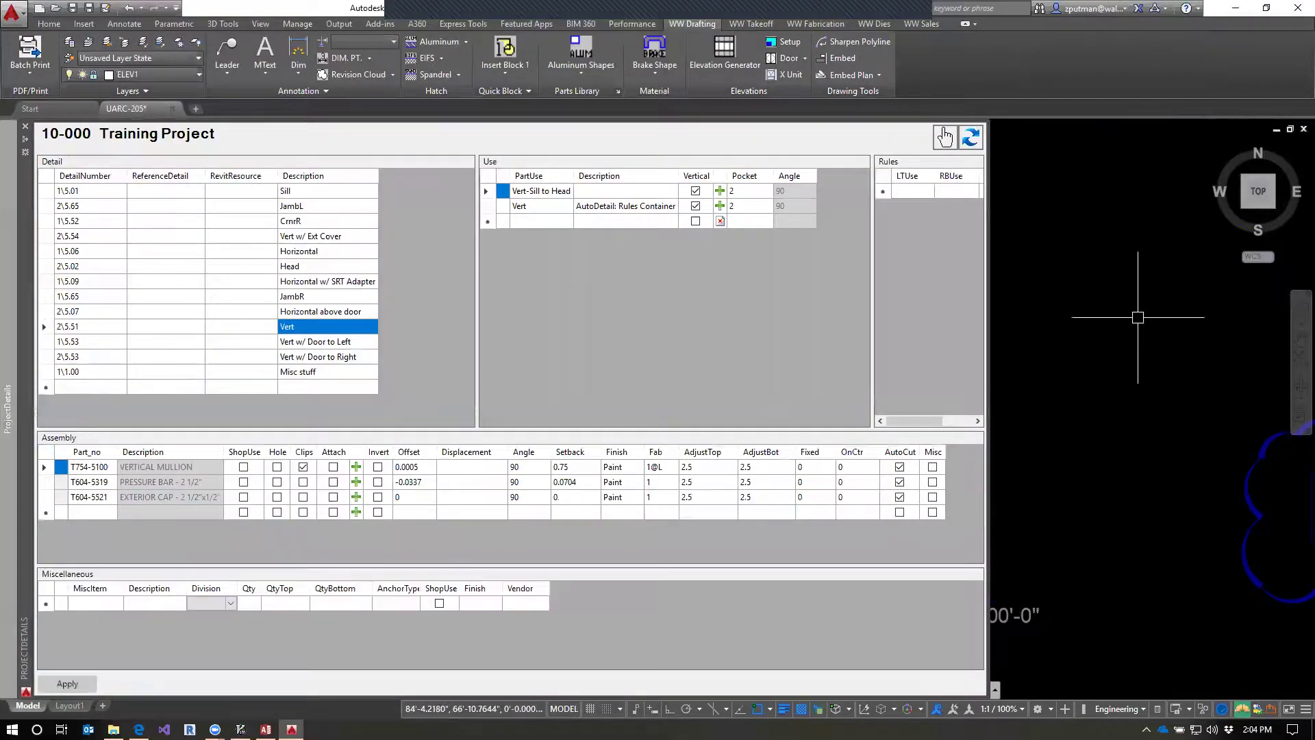
pyautogui.click(945, 137)
pyautogui.press('Escape')
pyautogui.press('Escape')
pyautogui.press('Escape')
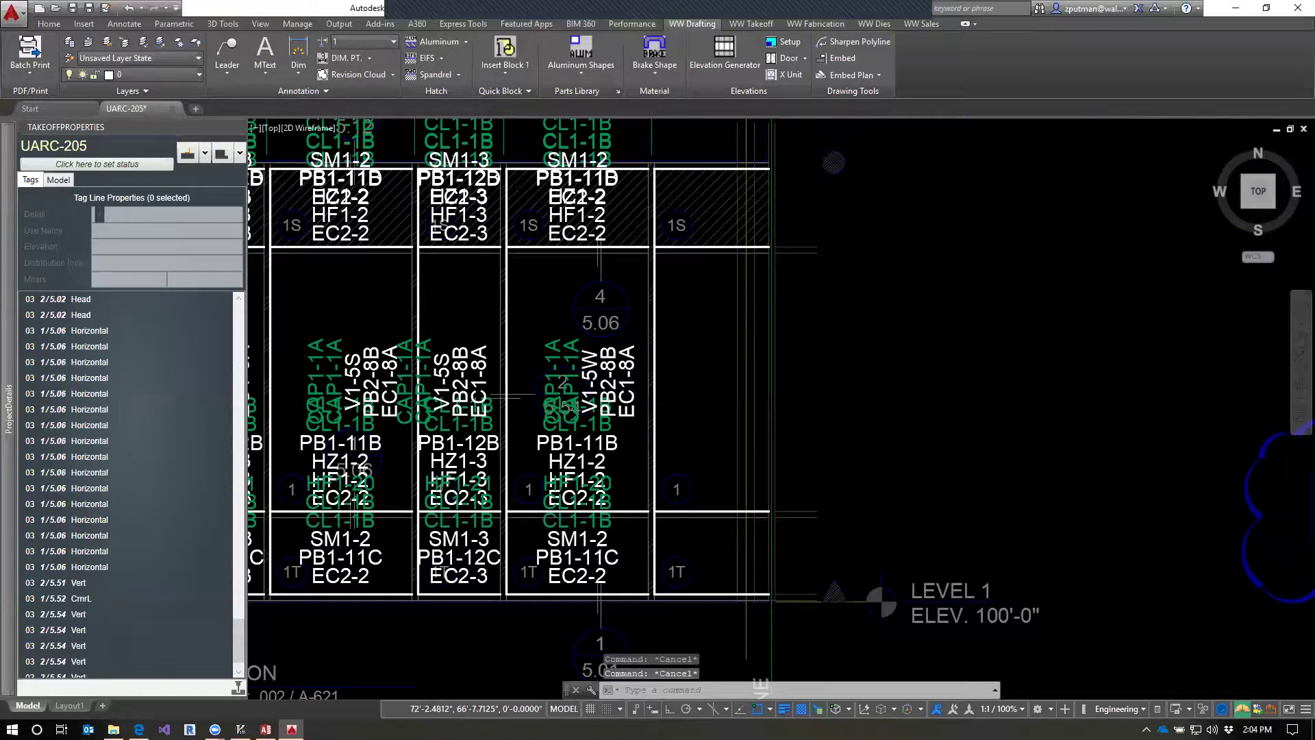
pyautogui.click(656, 327)
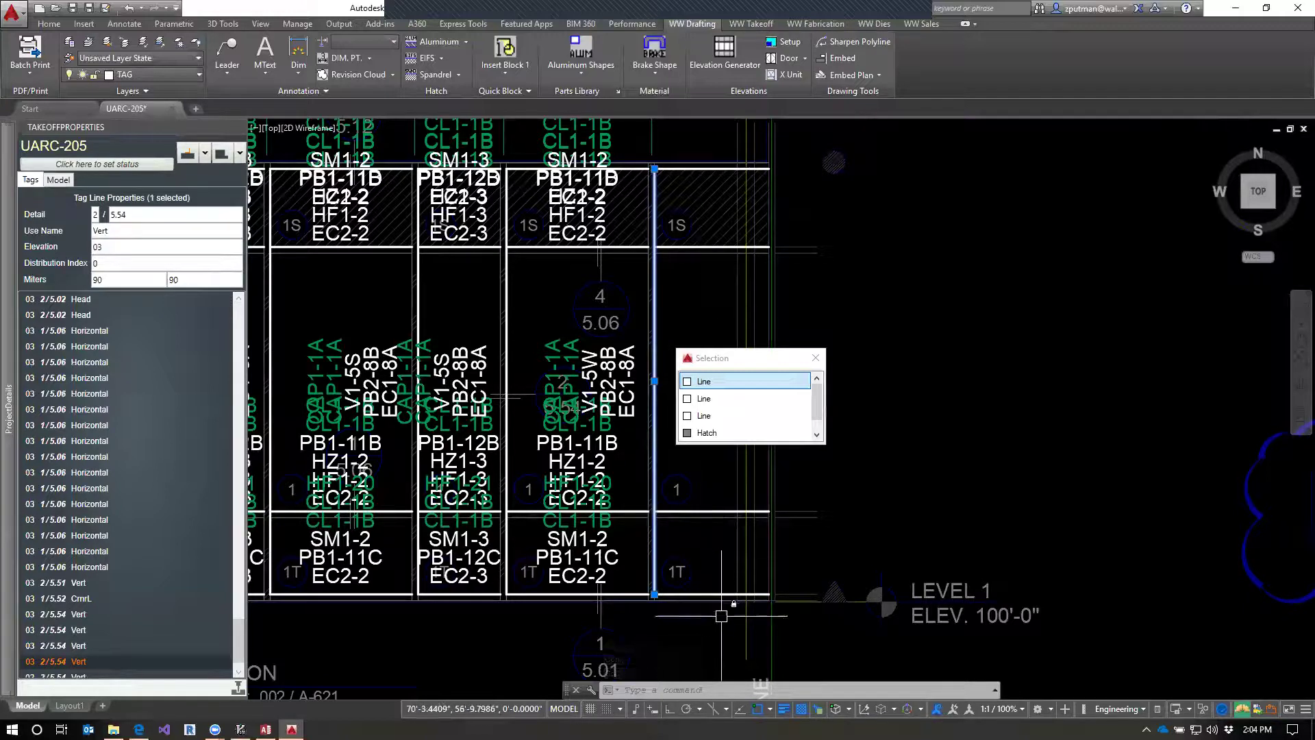
pyautogui.press('Escape')
pyautogui.press('Escape')
pyautogui.press('Escape')
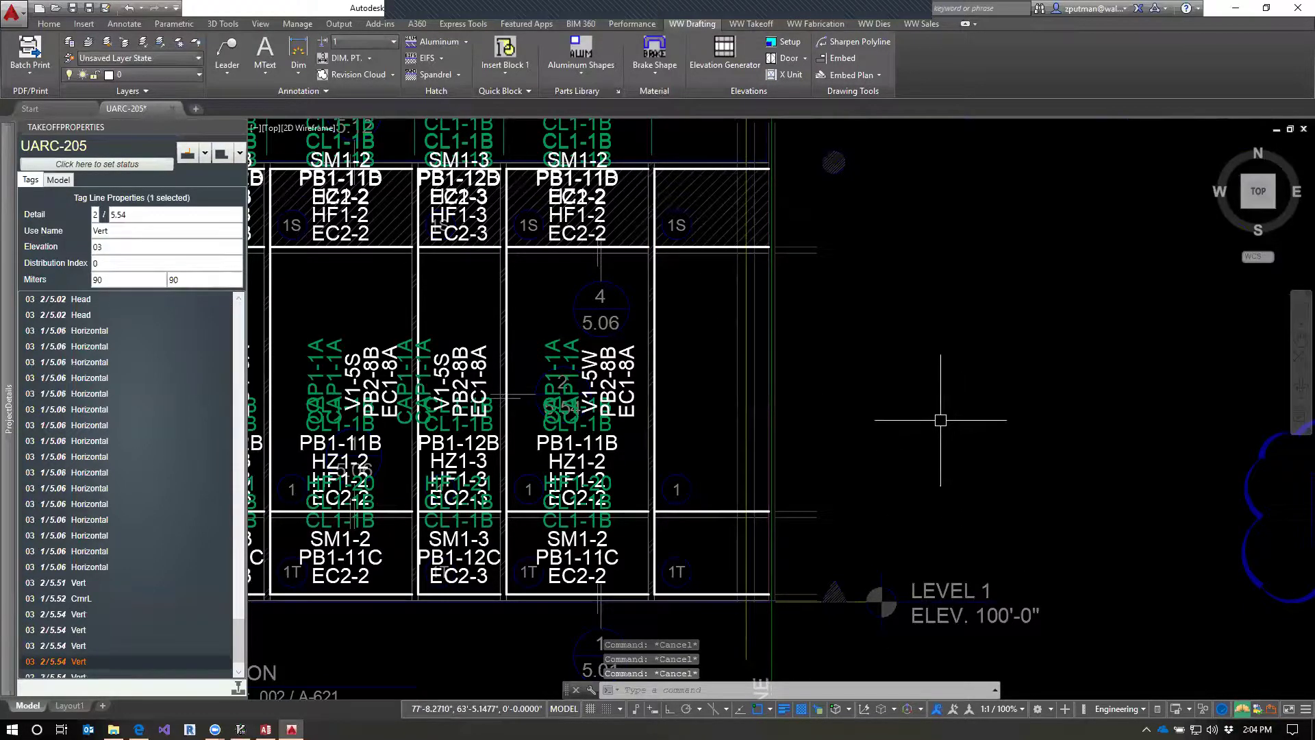
pyautogui.scroll(-6, 939, 420)
pyautogui.scroll(2, 939, 471)
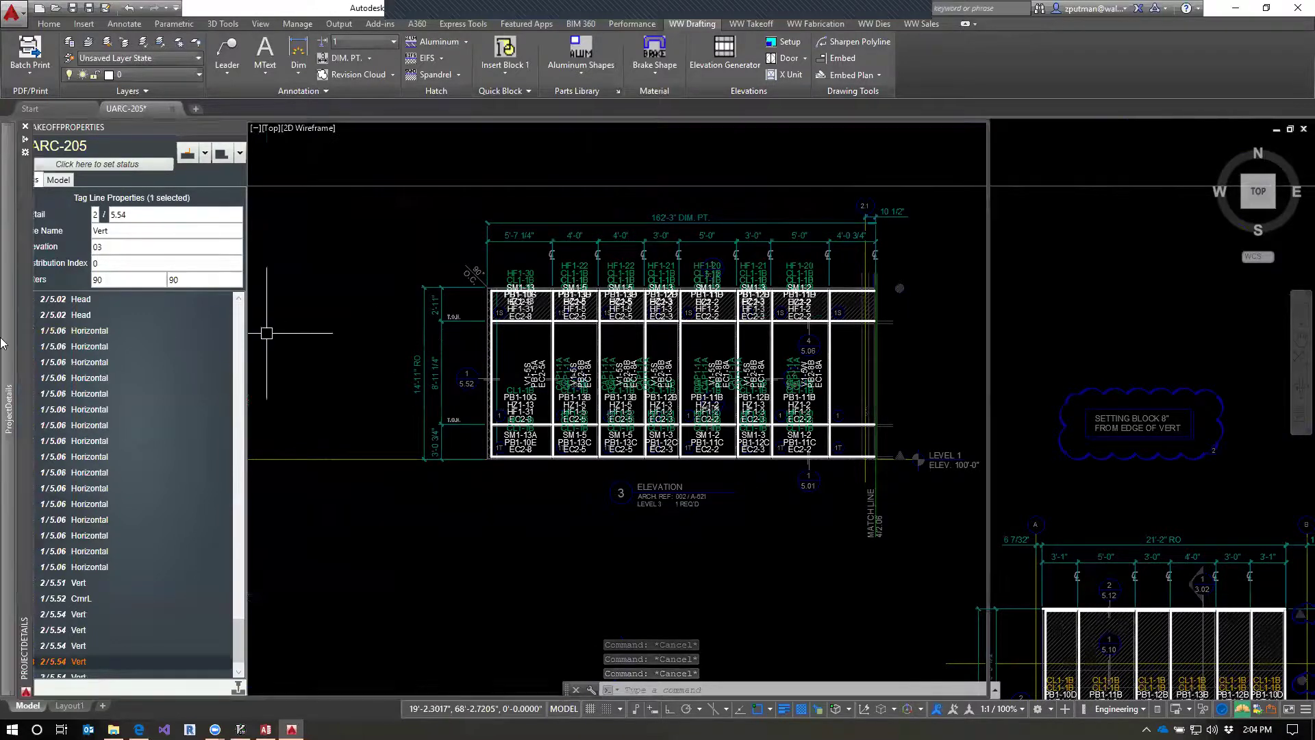
pyautogui.moveTo(5, 397)
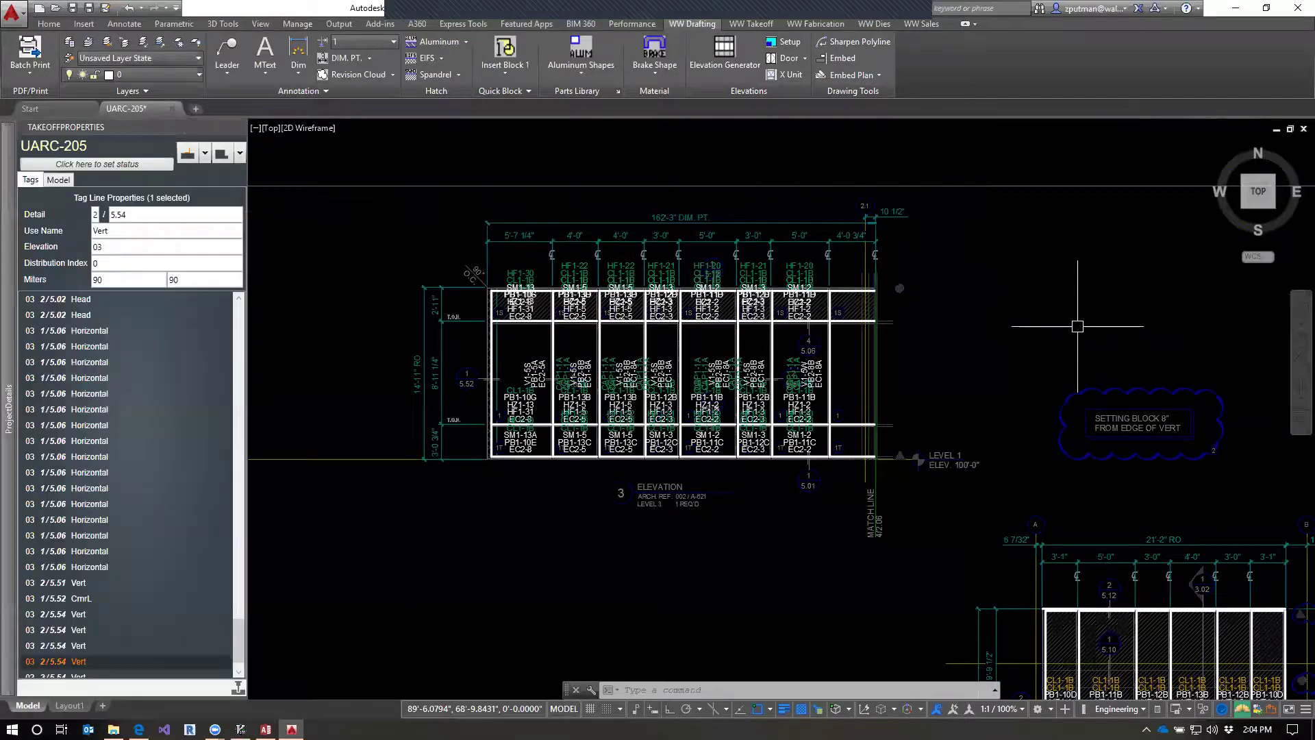
pyautogui.press('Escape')
pyautogui.press('Escape')
pyautogui.press('Escape')
# Copy the Vert tag line before elevation 3's last bay to the free end of the head line at the match line.
pyautogui.scroll(3, 945, 372)
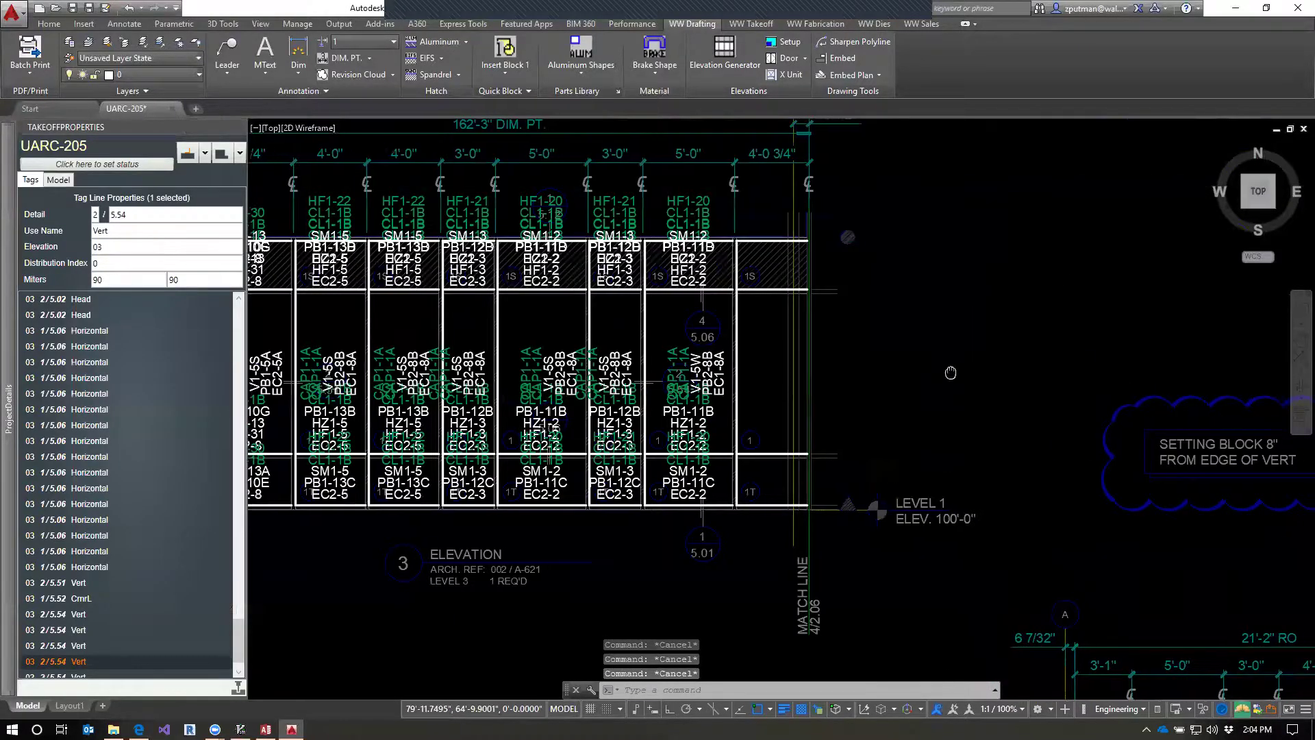
pyautogui.scroll(2, 685, 394)
pyautogui.click(593, 340)
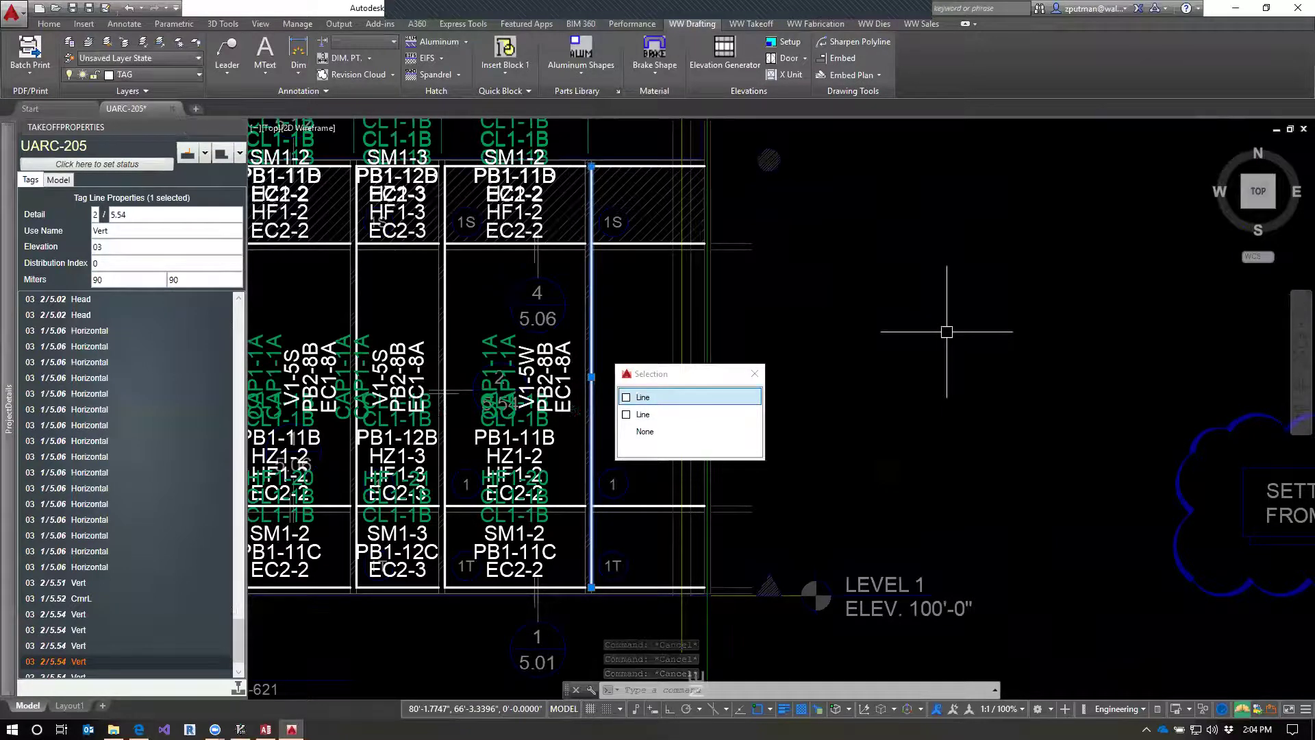
pyautogui.write('c')
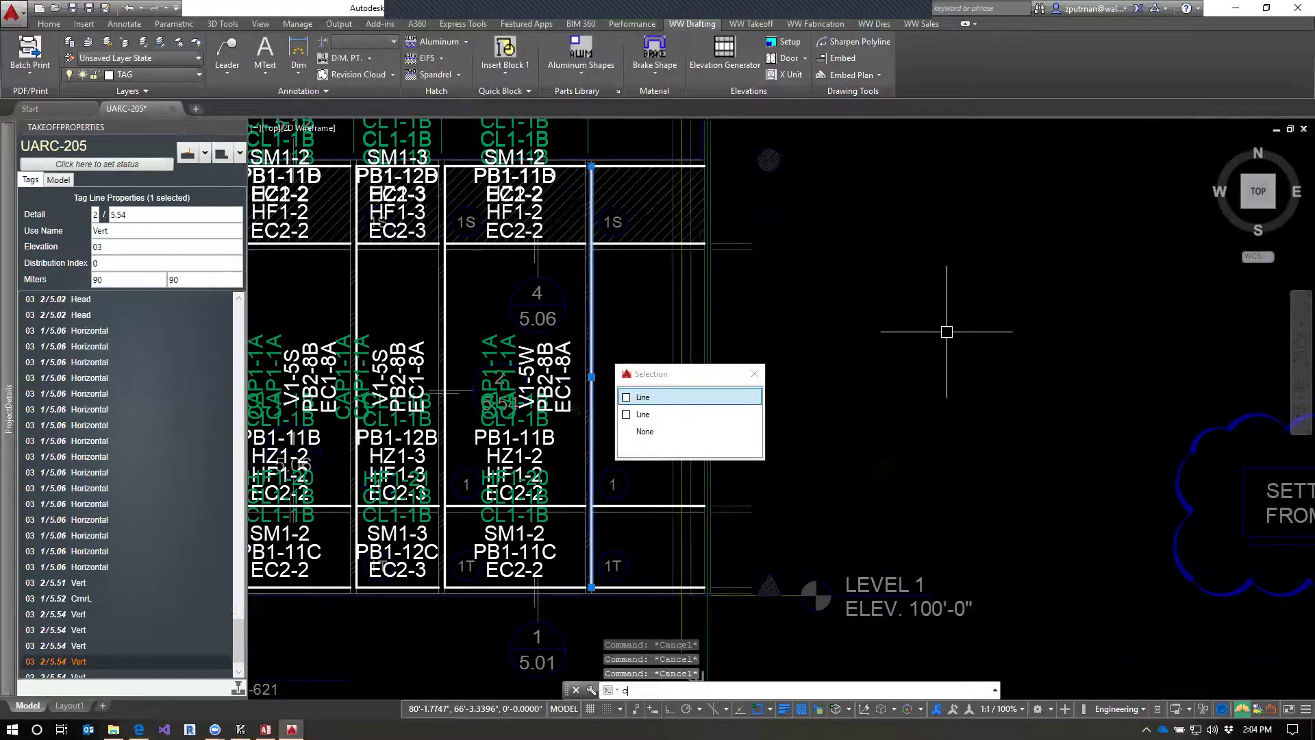
pyautogui.write('p')
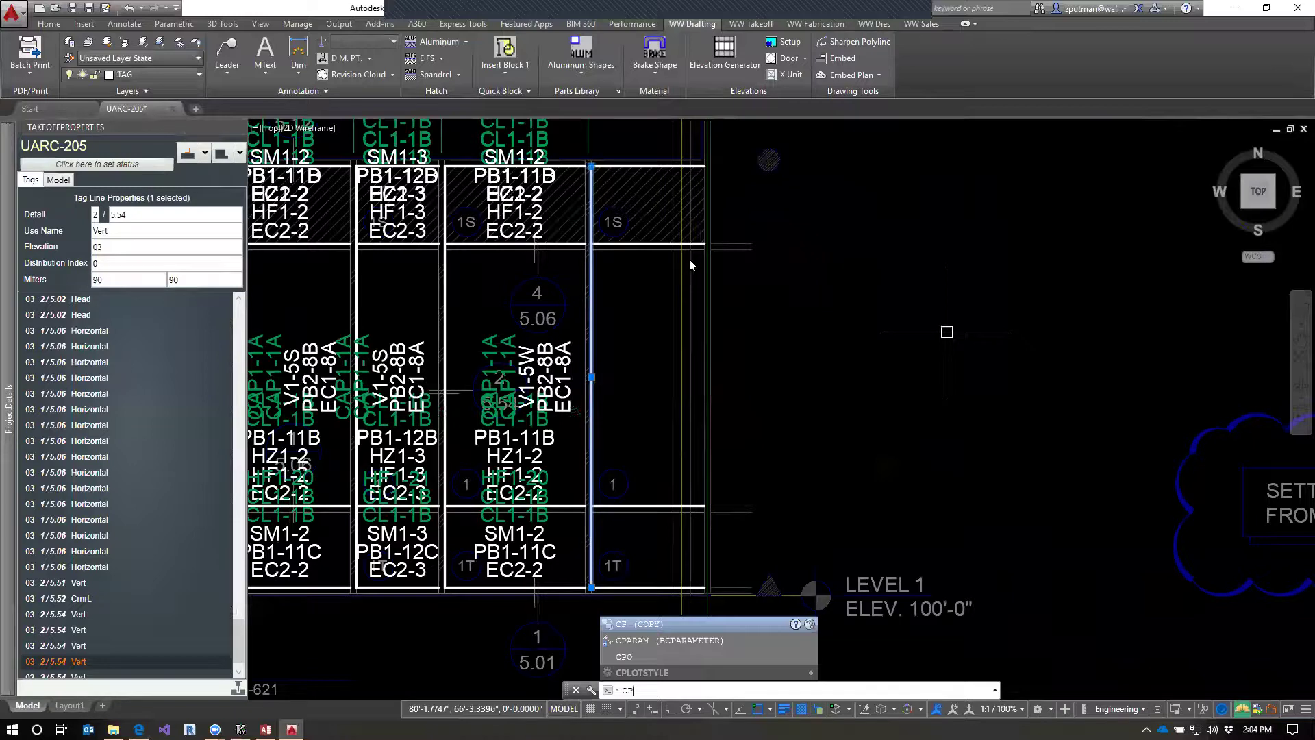
pyautogui.press('Return')
pyautogui.scroll(2, 592, 167)
pyautogui.click(591, 166)
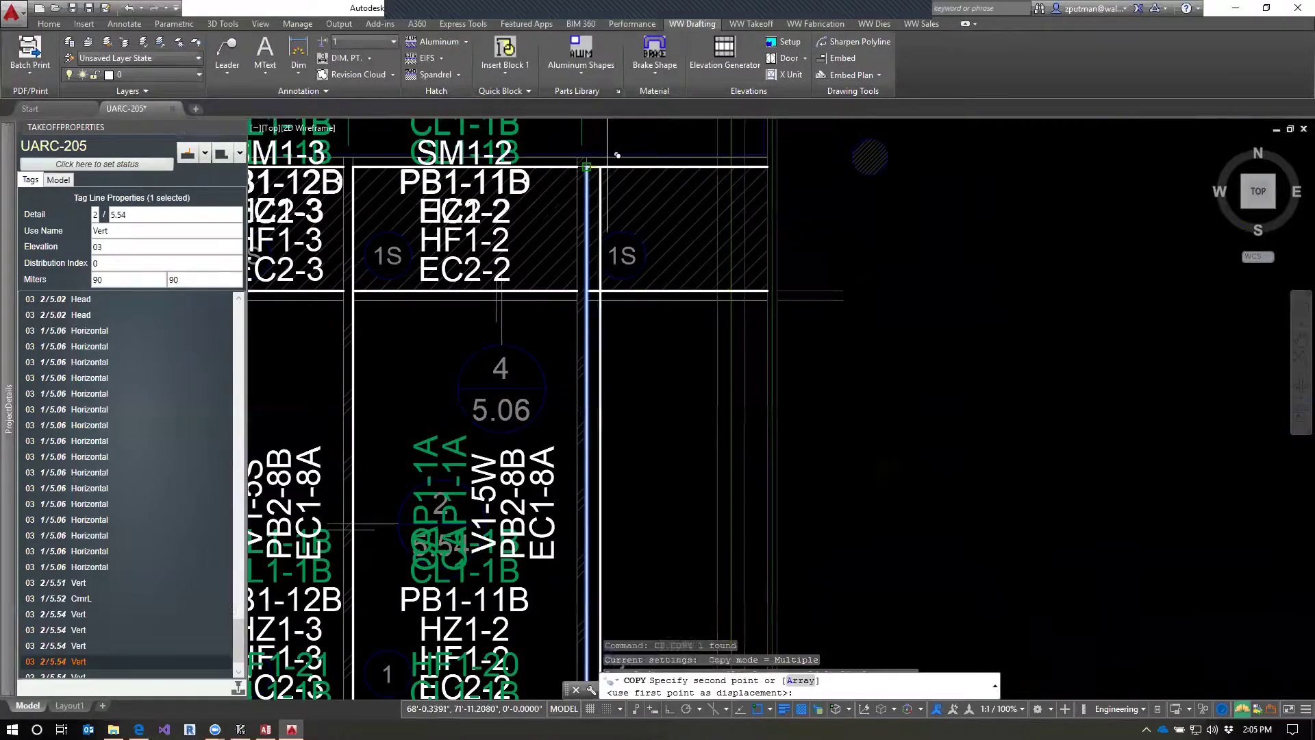
pyautogui.scroll(3, 775, 168)
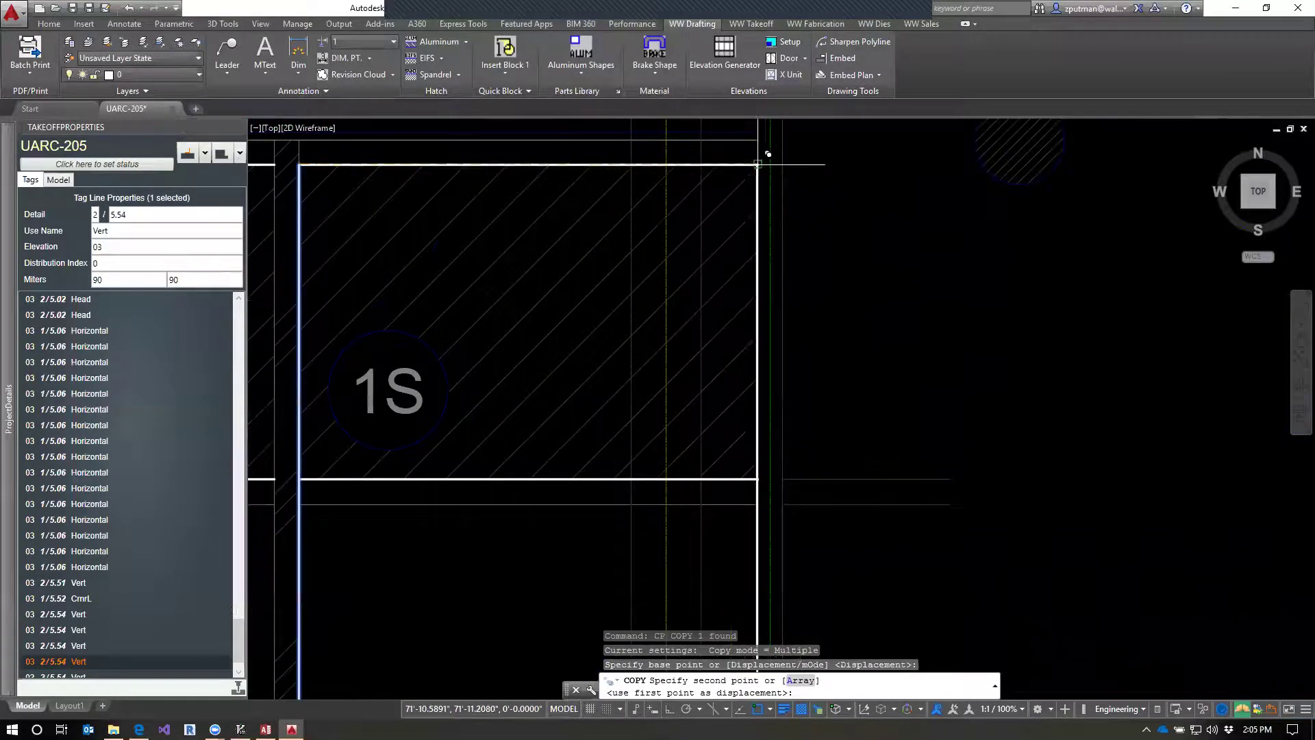
pyautogui.click(897, 239)
pyautogui.press('Escape')
pyautogui.press('Escape')
pyautogui.press('Escape')
pyautogui.scroll(-3, 853, 270)
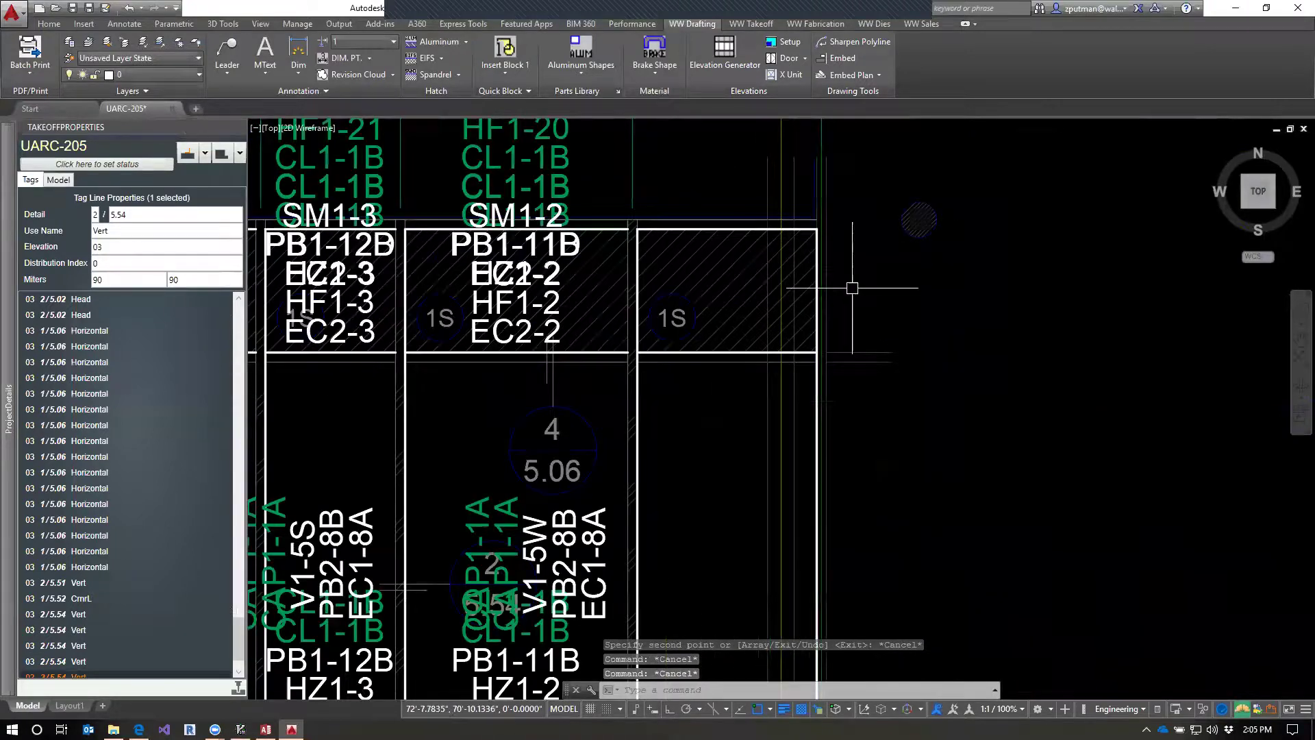
# Set the metal use of the copied vertical tag line at the match line to VertDummy, keeping elevation 03 and detail 2\5.54.
pyautogui.click(745, 389)
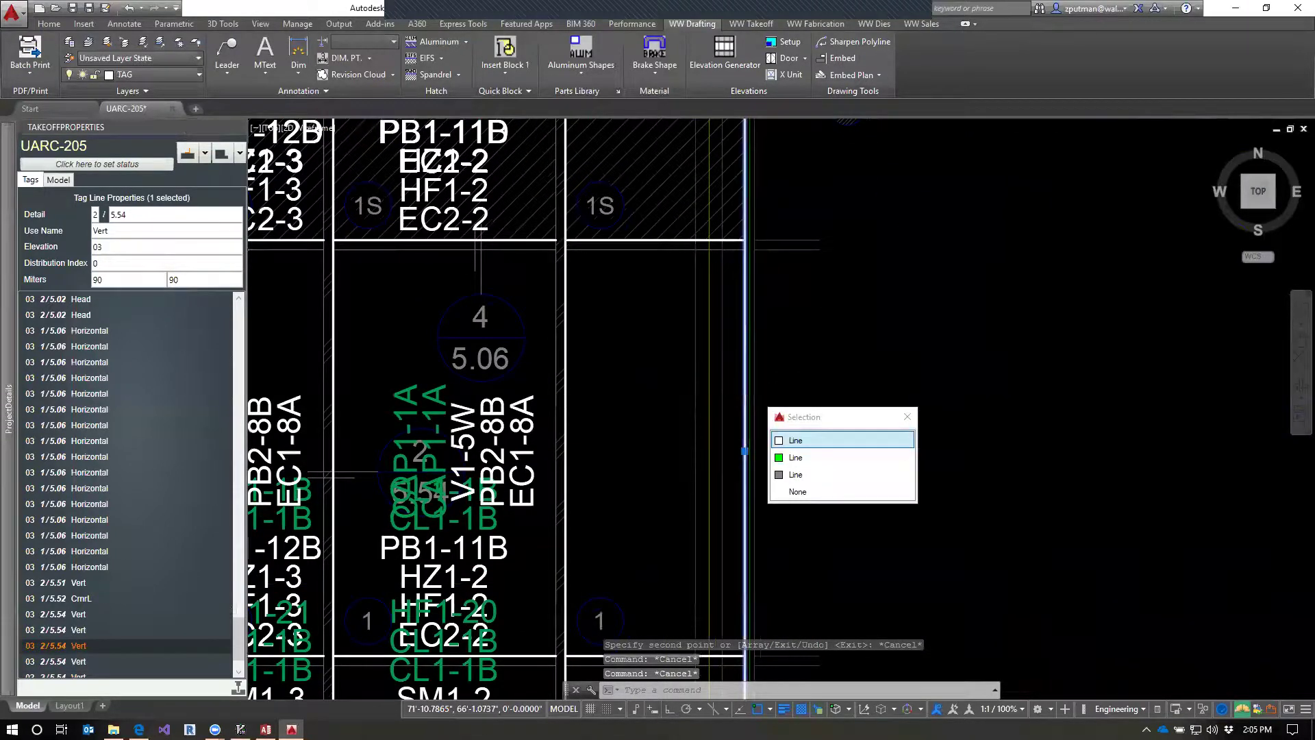
pyautogui.click(706, 292)
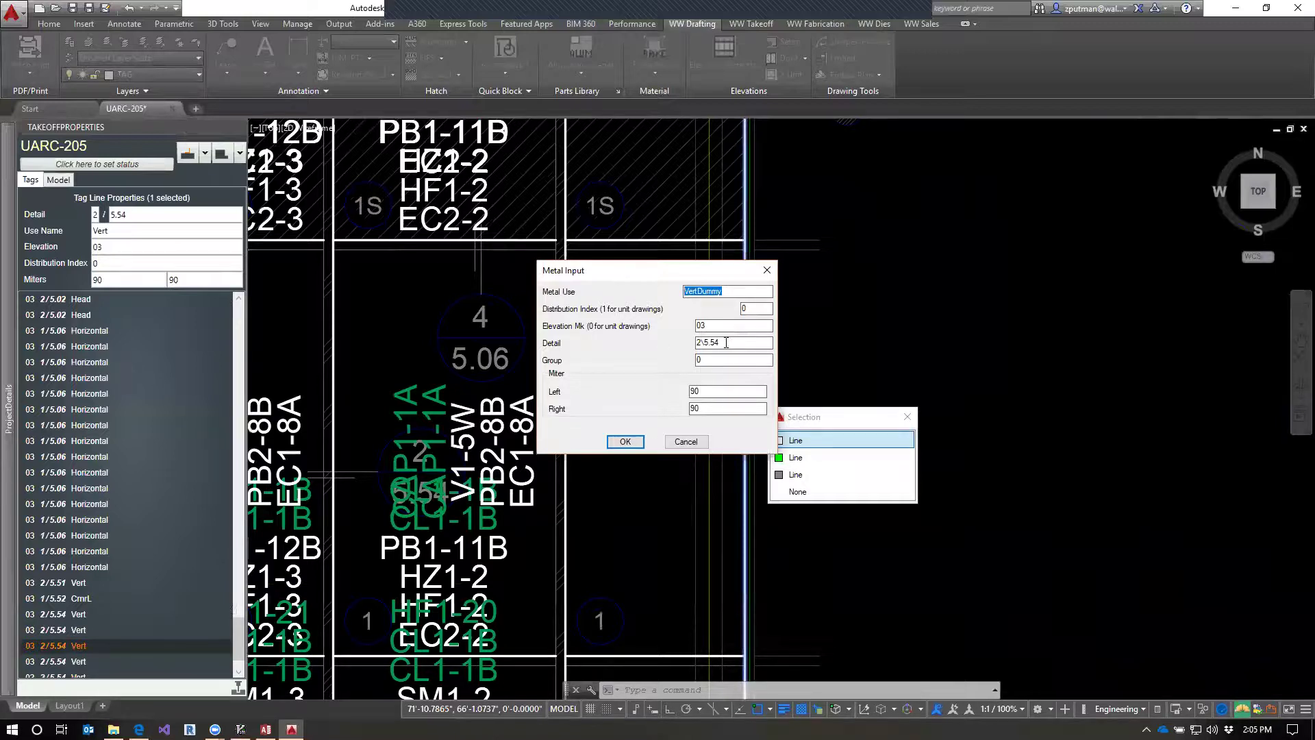
pyautogui.click(626, 442)
pyautogui.press('Escape')
pyautogui.press('Escape')
pyautogui.press('Escape')
pyautogui.scroll(-5, 803, 312)
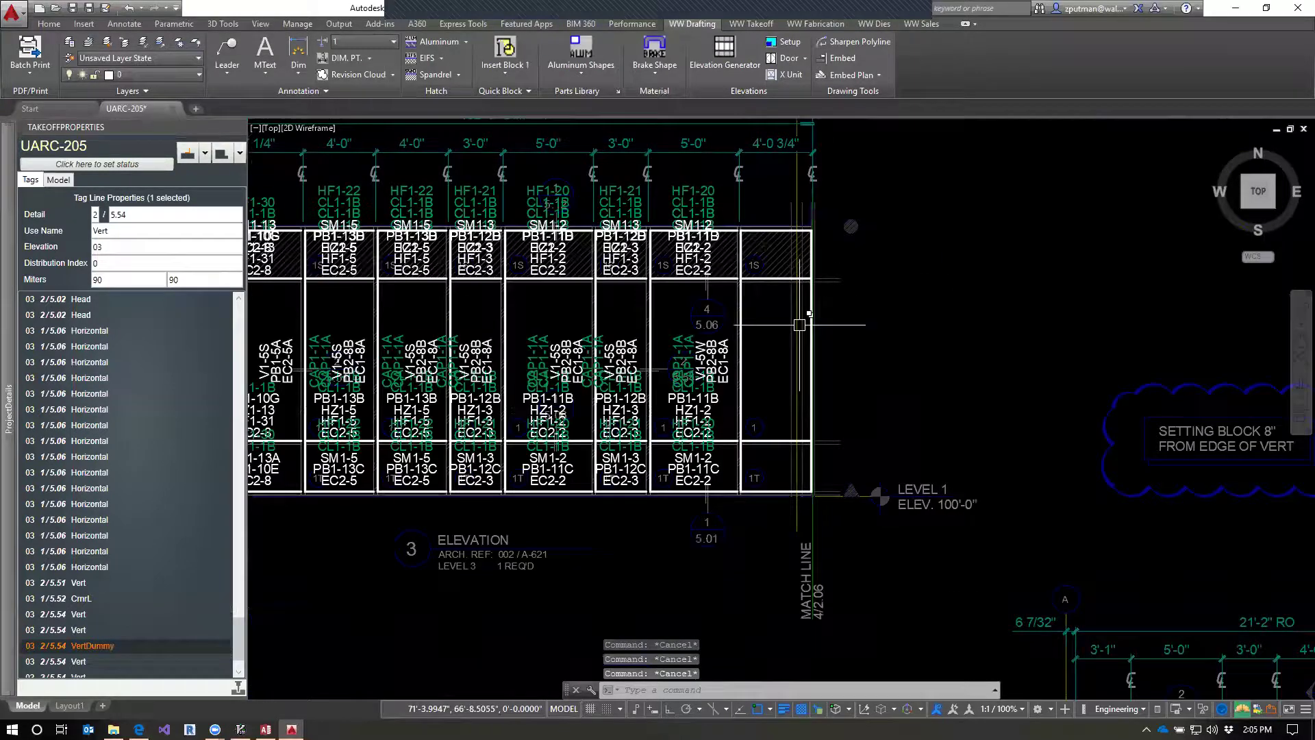
# Check the head and upper horizontal in elevation 3's last bay, run the UPD update and examine the bay's part tags.
pyautogui.click(783, 277)
pyautogui.click(783, 232)
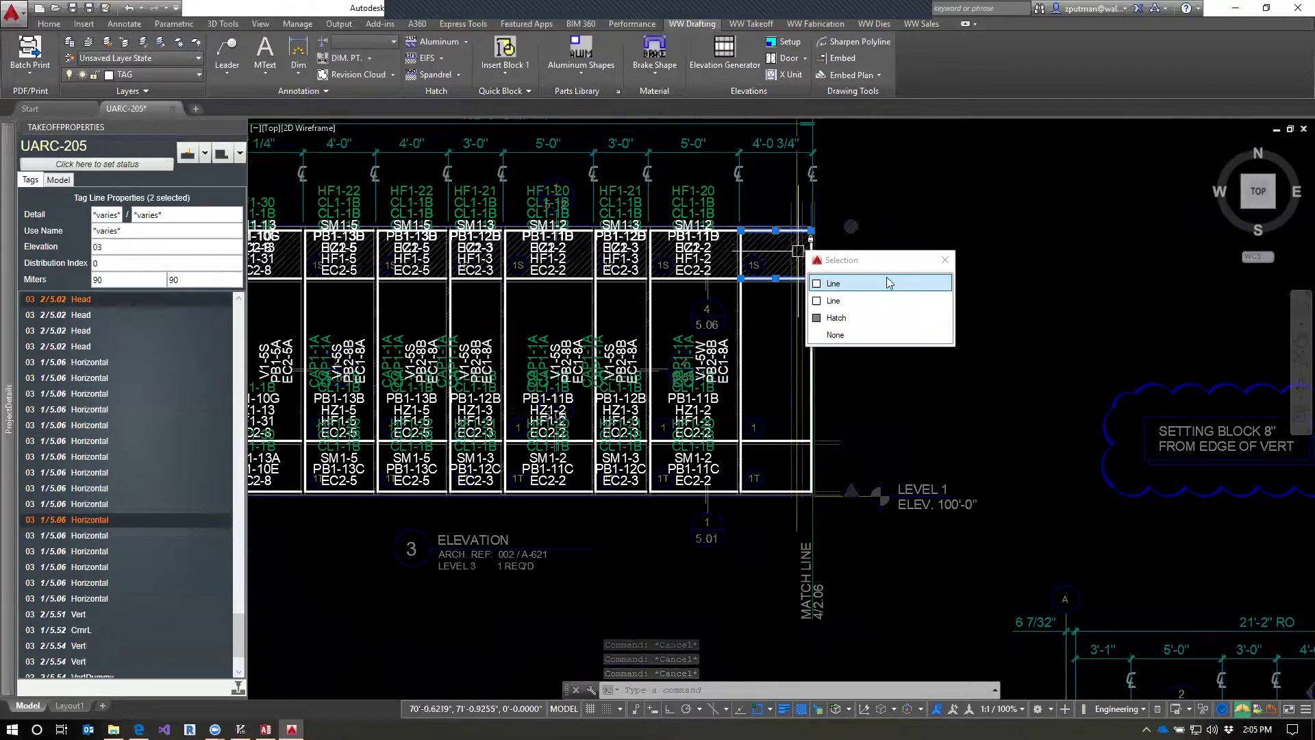
pyautogui.click(837, 318)
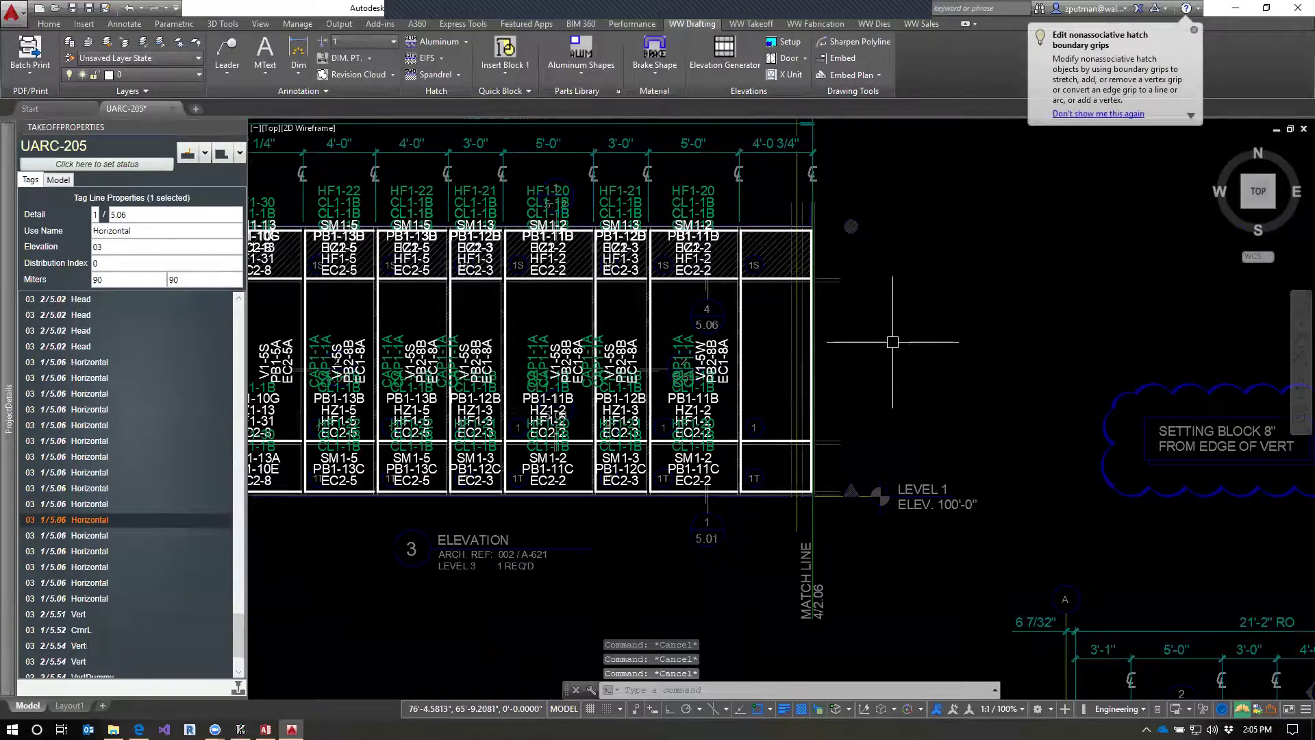
pyautogui.write('UPD')
pyautogui.press('Return')
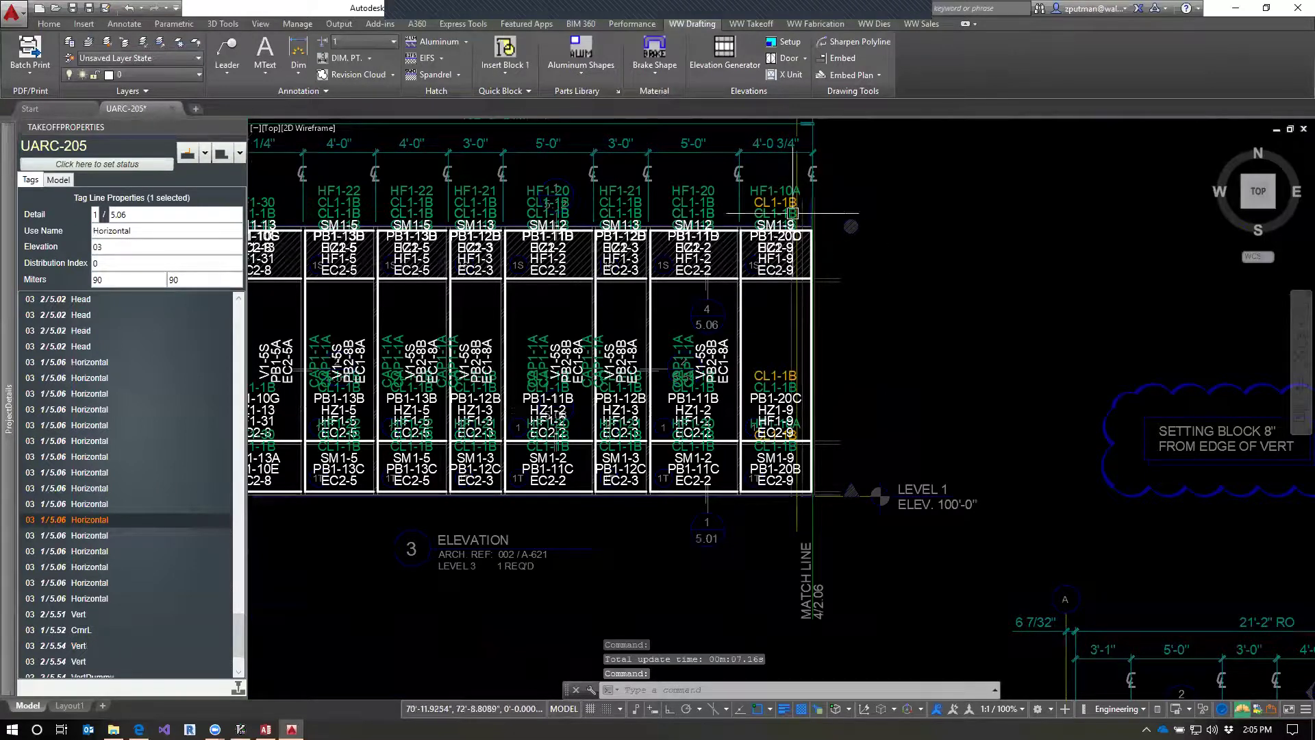
pyautogui.scroll(4, 768, 201)
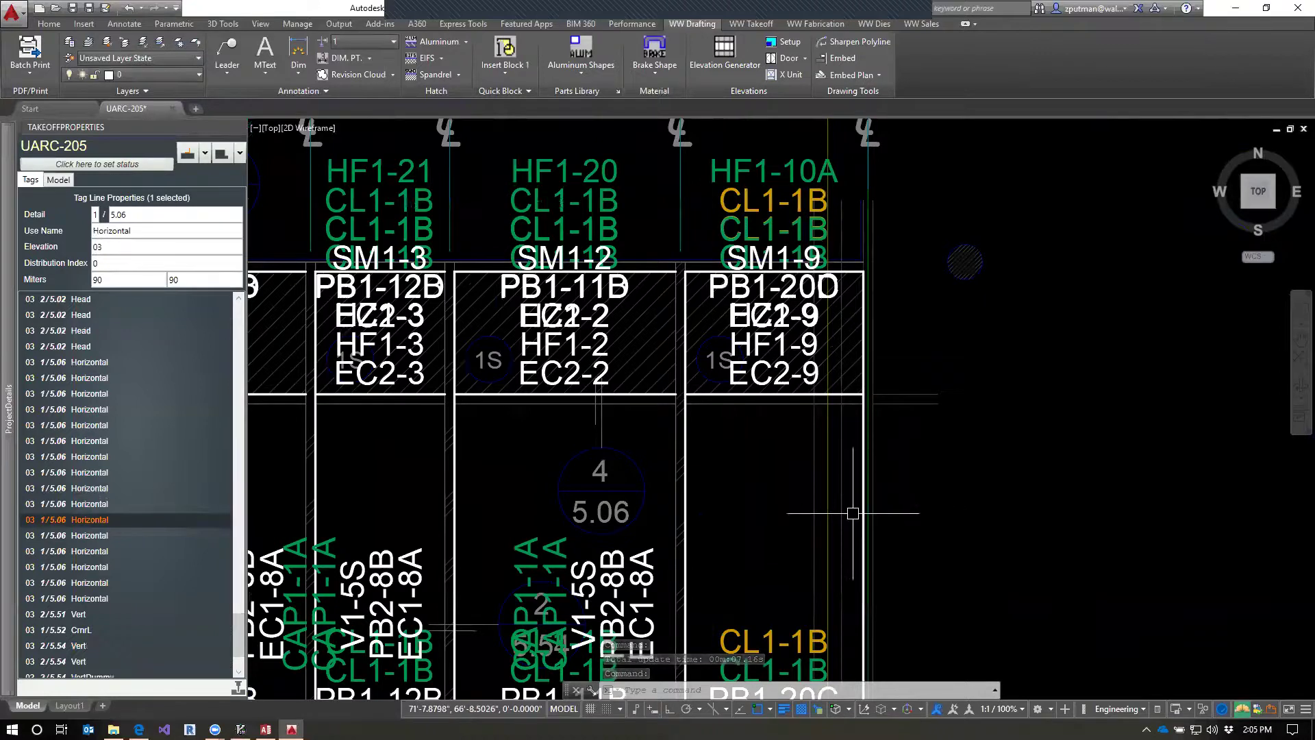
pyautogui.scroll(-3, 850, 453)
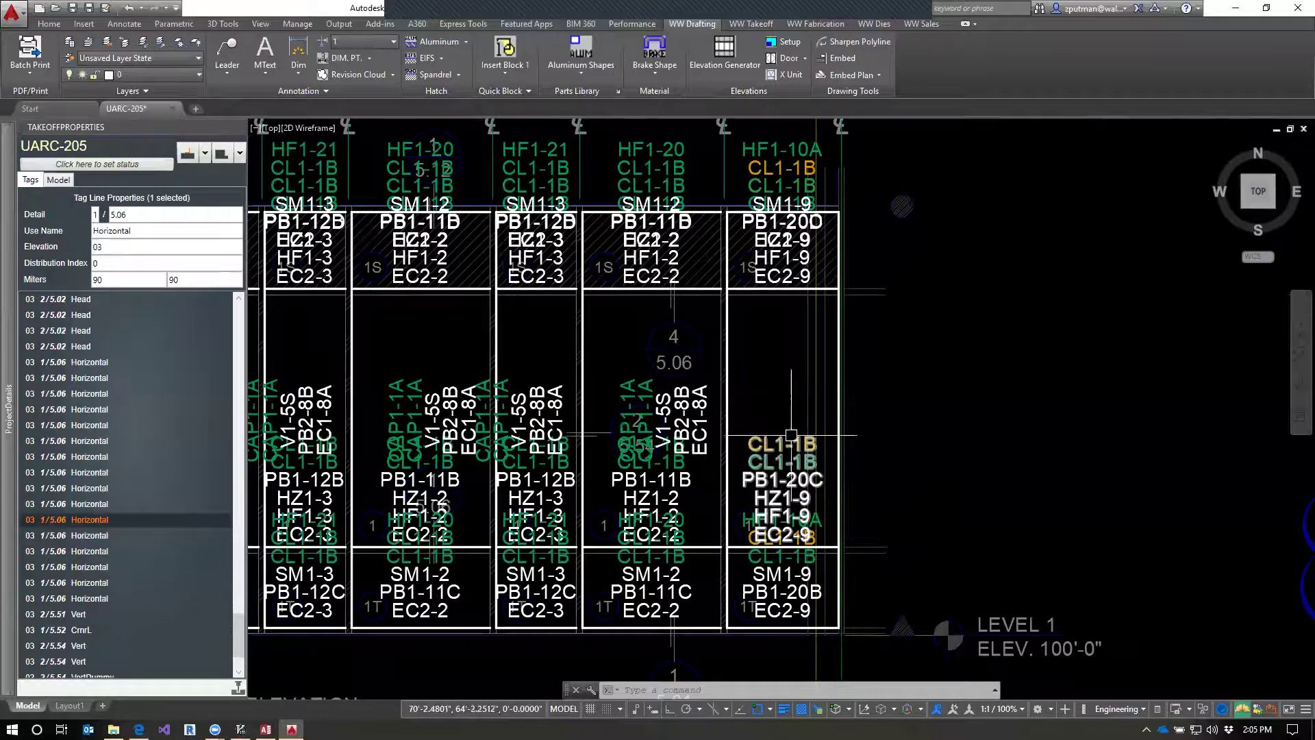
# Check the VertDummy tag line, and duplicate the Horizontal-Vert to Vert part use within the Horizontal detail of the project details.
pyautogui.click(837, 374)
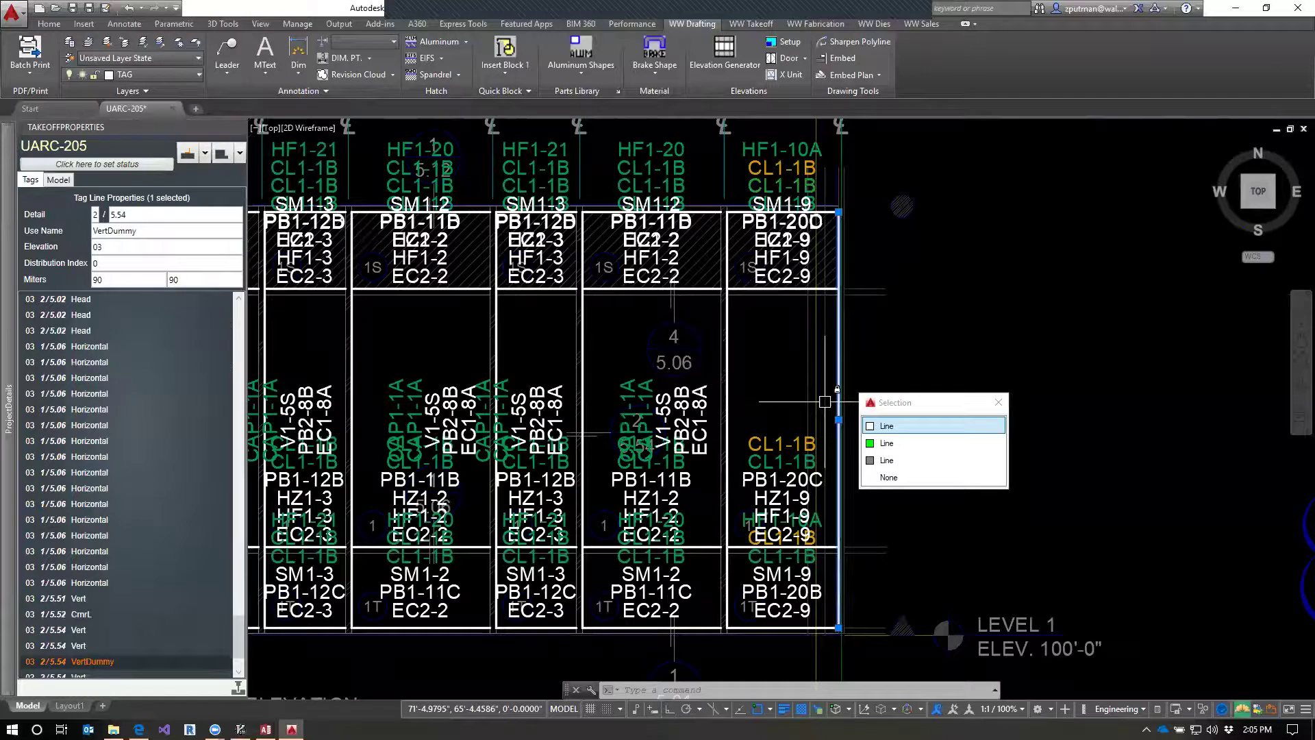
pyautogui.keyDown('ctrl'); pyautogui.click(838, 351); pyautogui.keyUp('ctrl')
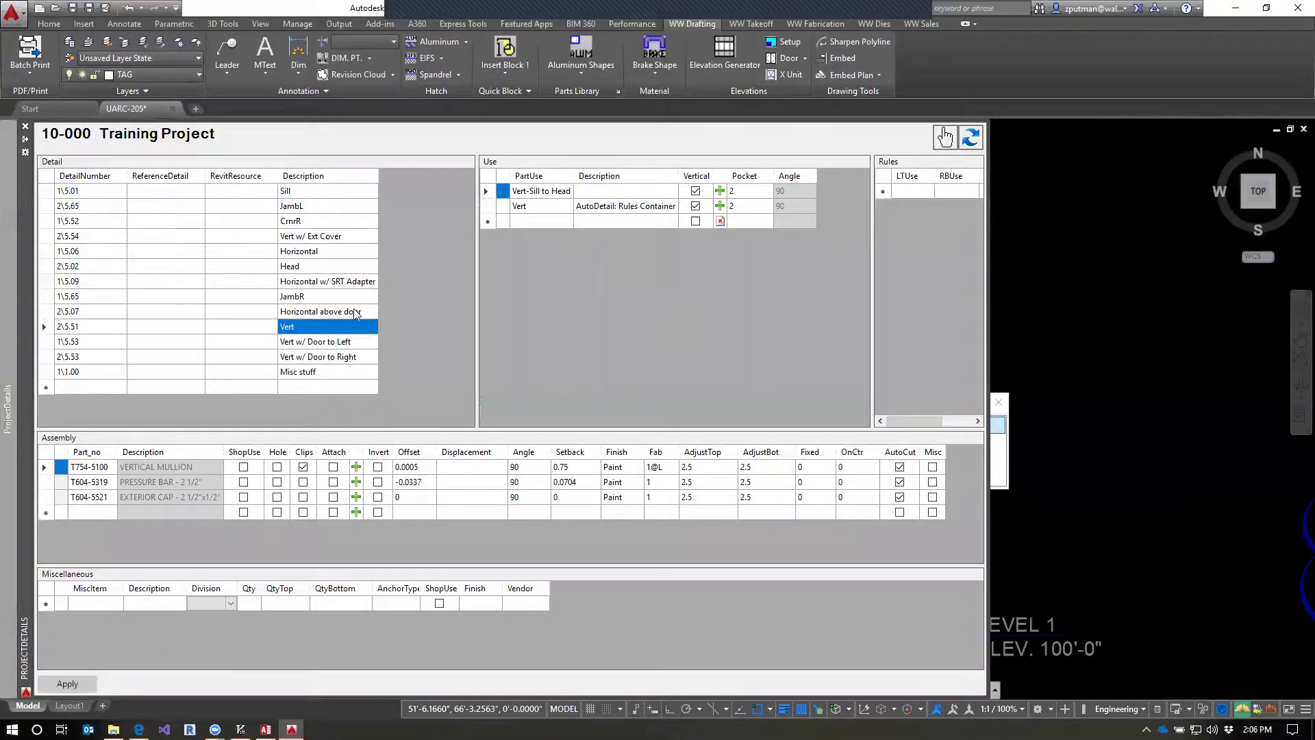
pyautogui.click(310, 252)
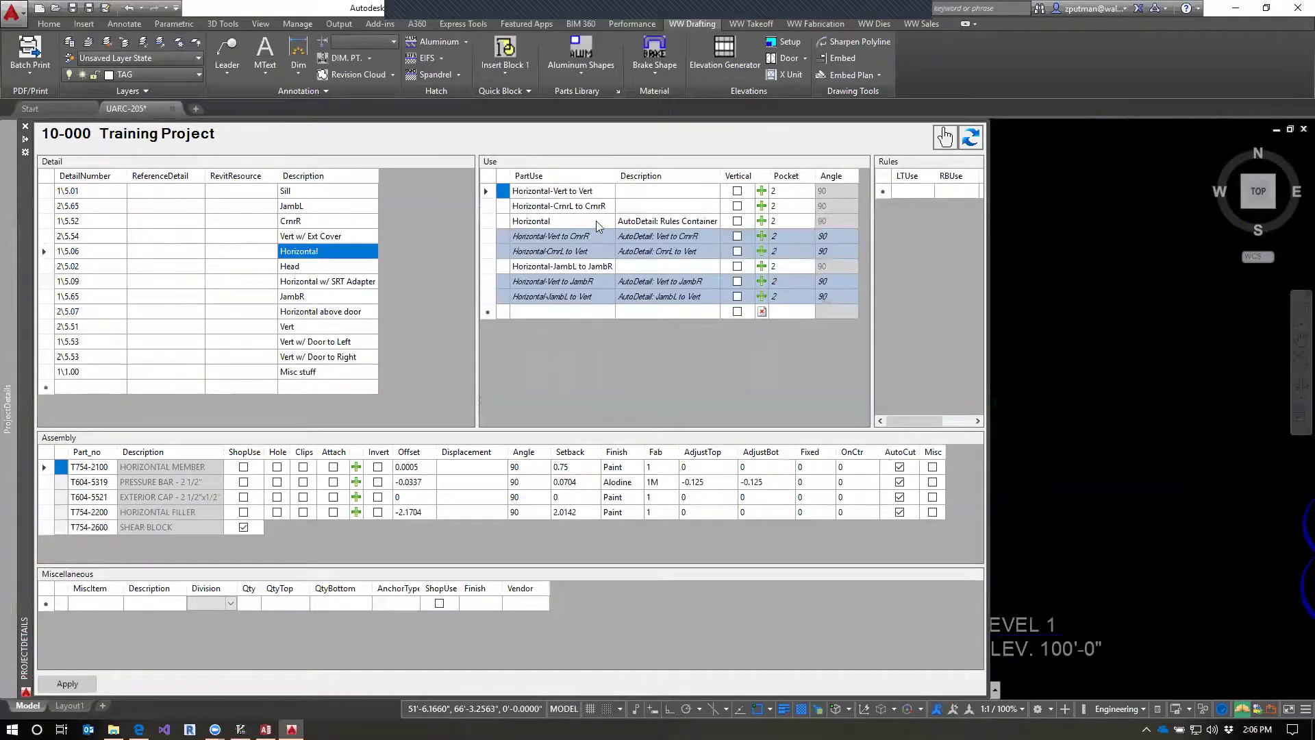
pyautogui.rightClick(489, 192)
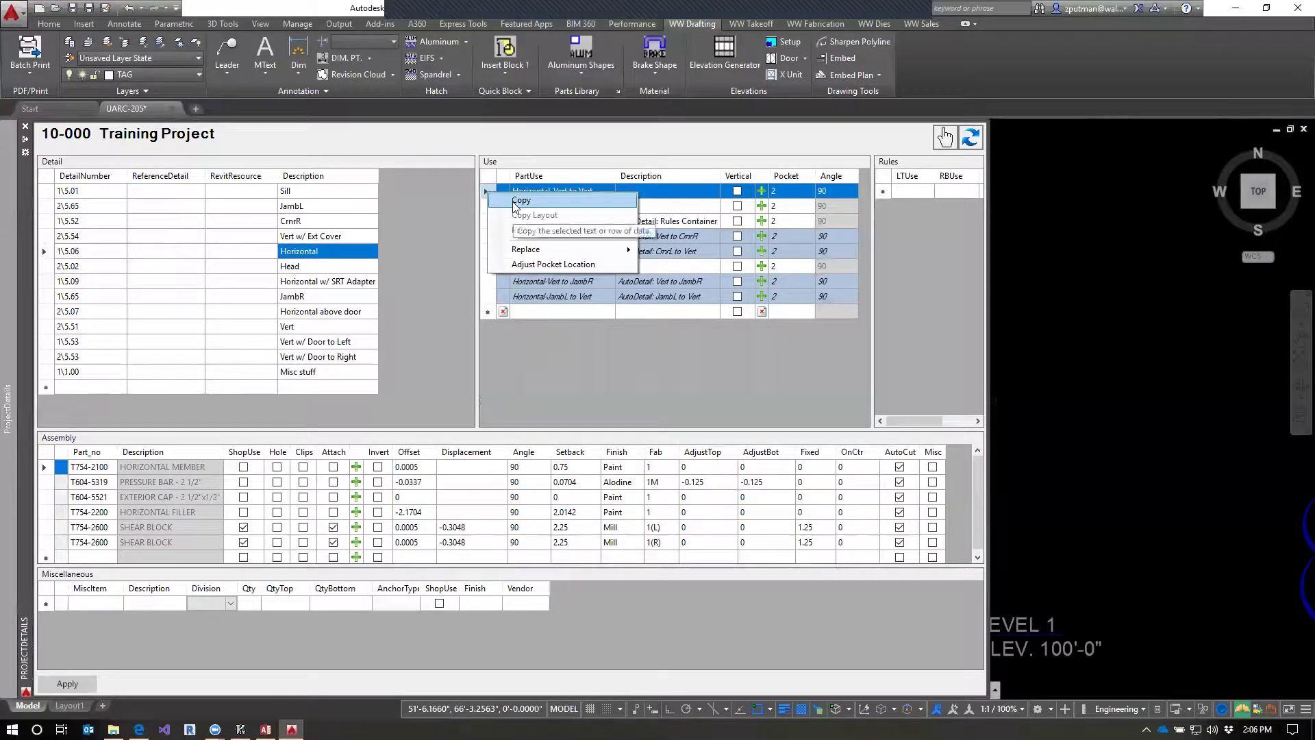
pyautogui.click(518, 201)
pyautogui.rightClick(487, 311)
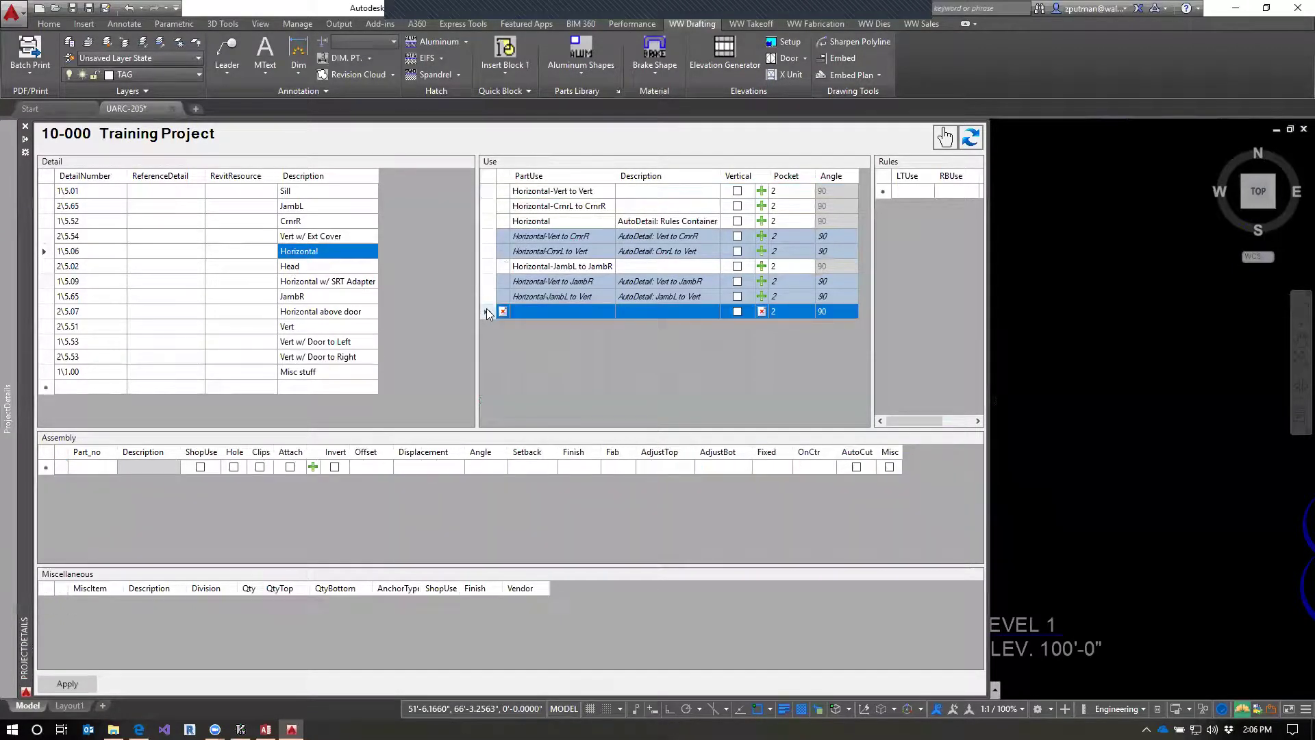
pyautogui.click(521, 348)
# Rename the duplicated part use to Horizontal-VertDummy to VertDummy.
pyautogui.click(566, 313)
pyautogui.click(566, 313)
pyautogui.click(568, 314)
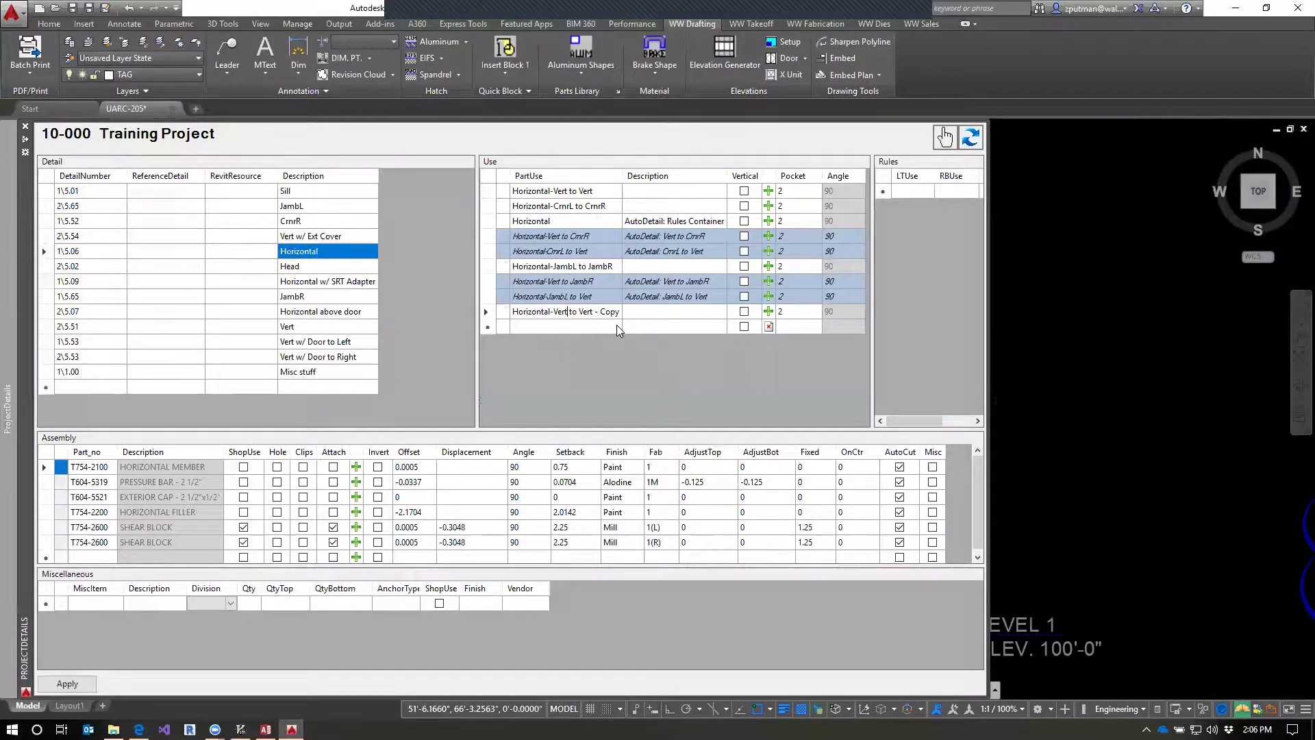
pyautogui.write('Dummy')
pyautogui.moveTo(610, 311)
pyautogui.mouseDown()
pyautogui.moveTo(632, 313)
pyautogui.moveTo(596, 314)
pyautogui.moveTo(634, 315)
pyautogui.mouseUp()
pyautogui.write('Dummy')
pyautogui.click(612, 378)
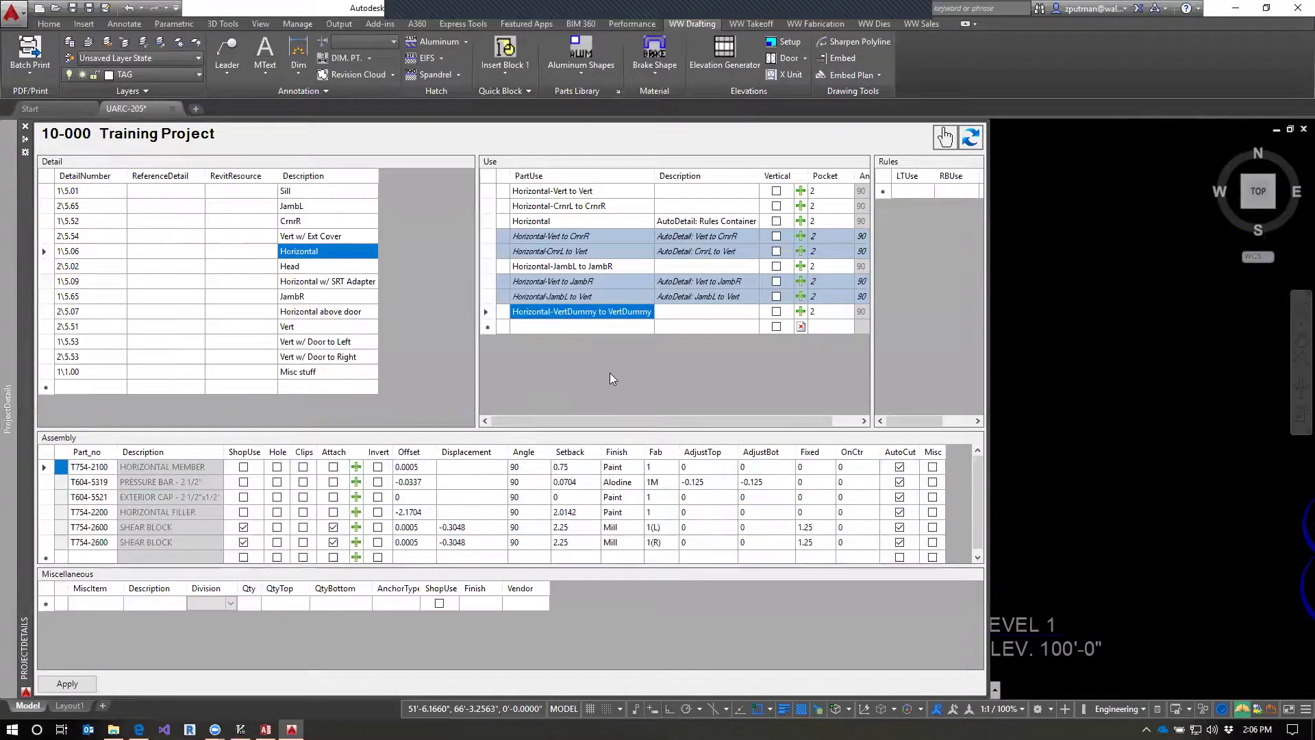
# Delete both T754-2600 shear blocks from the new part use's assembly and apply the project detail changes.
pyautogui.moveTo(45, 527); pyautogui.dragTo(46, 539)
pyautogui.press('Delete')
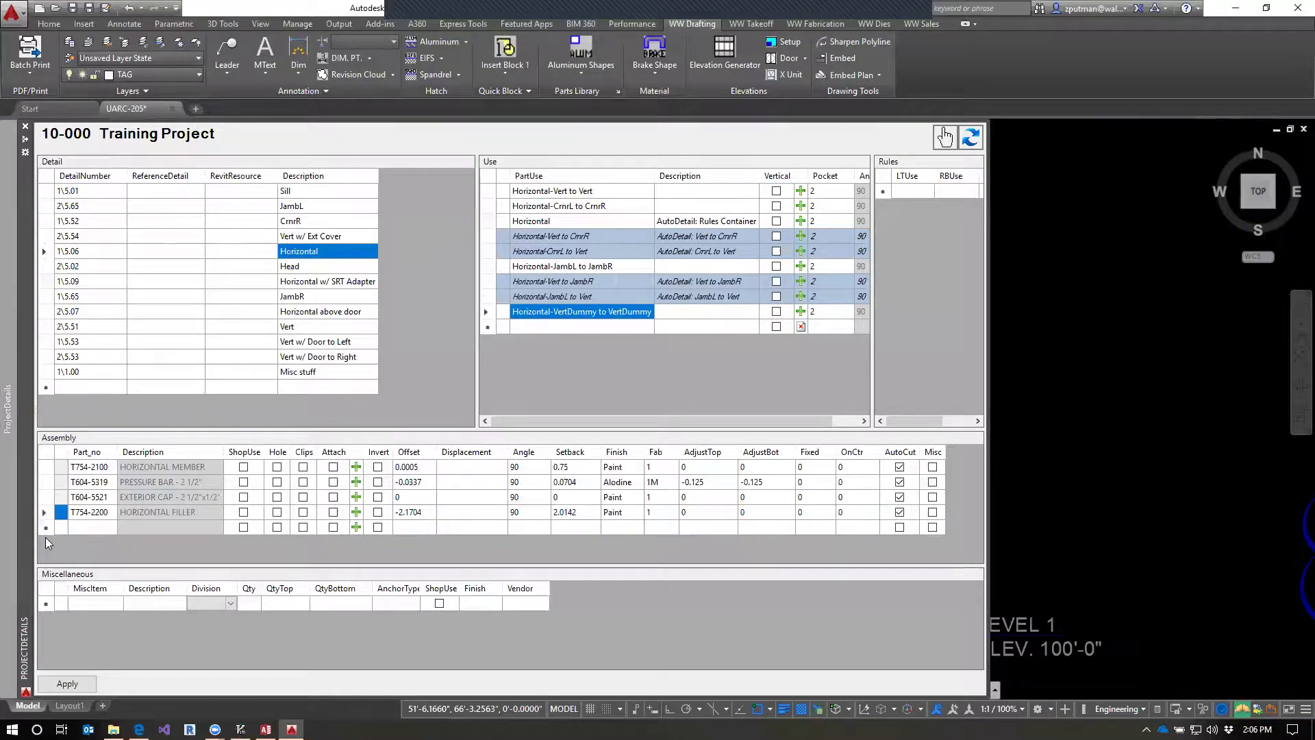
pyautogui.click(91, 512)
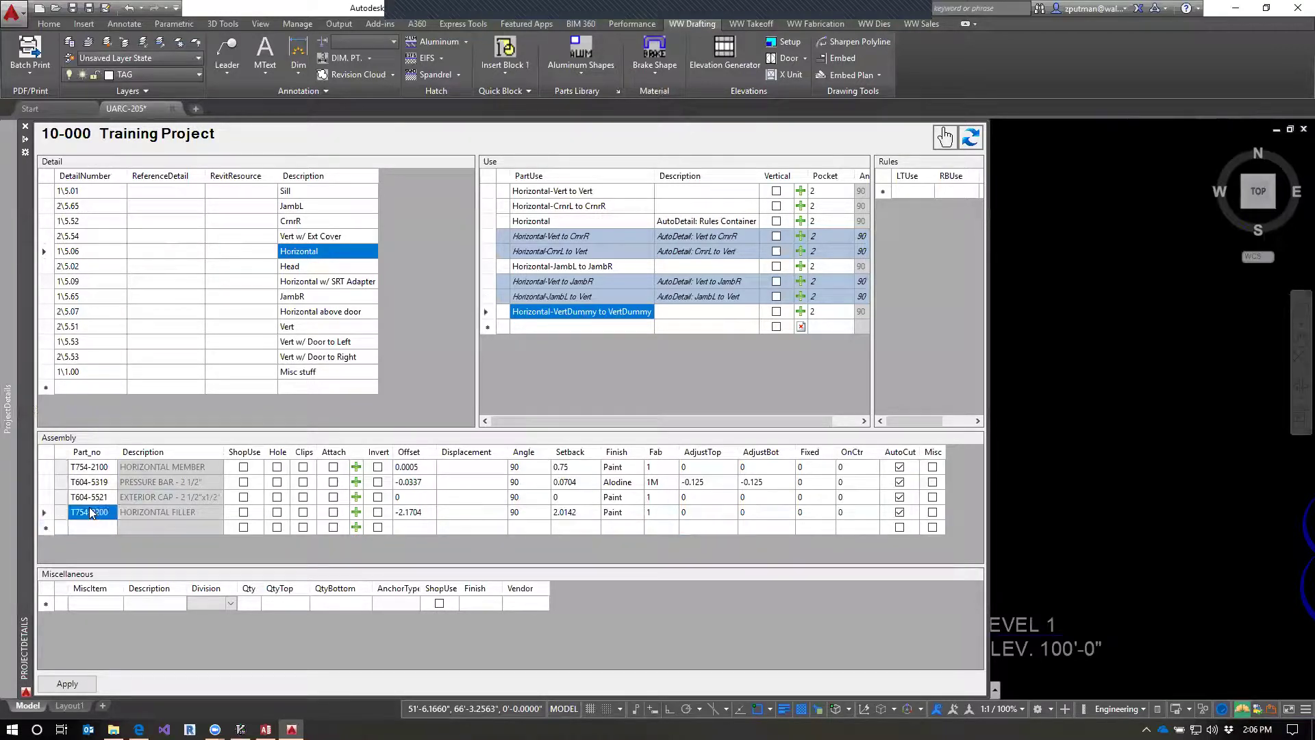
pyautogui.click(87, 498)
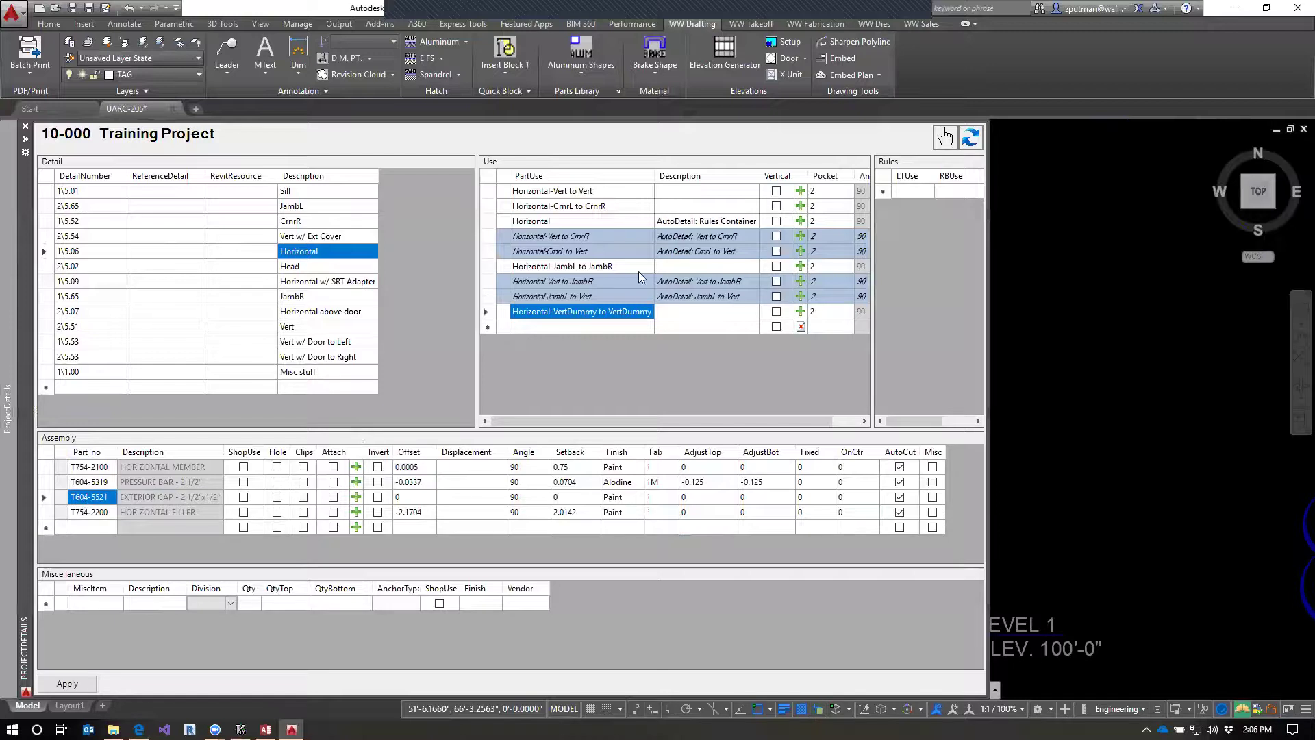
pyautogui.click(67, 684)
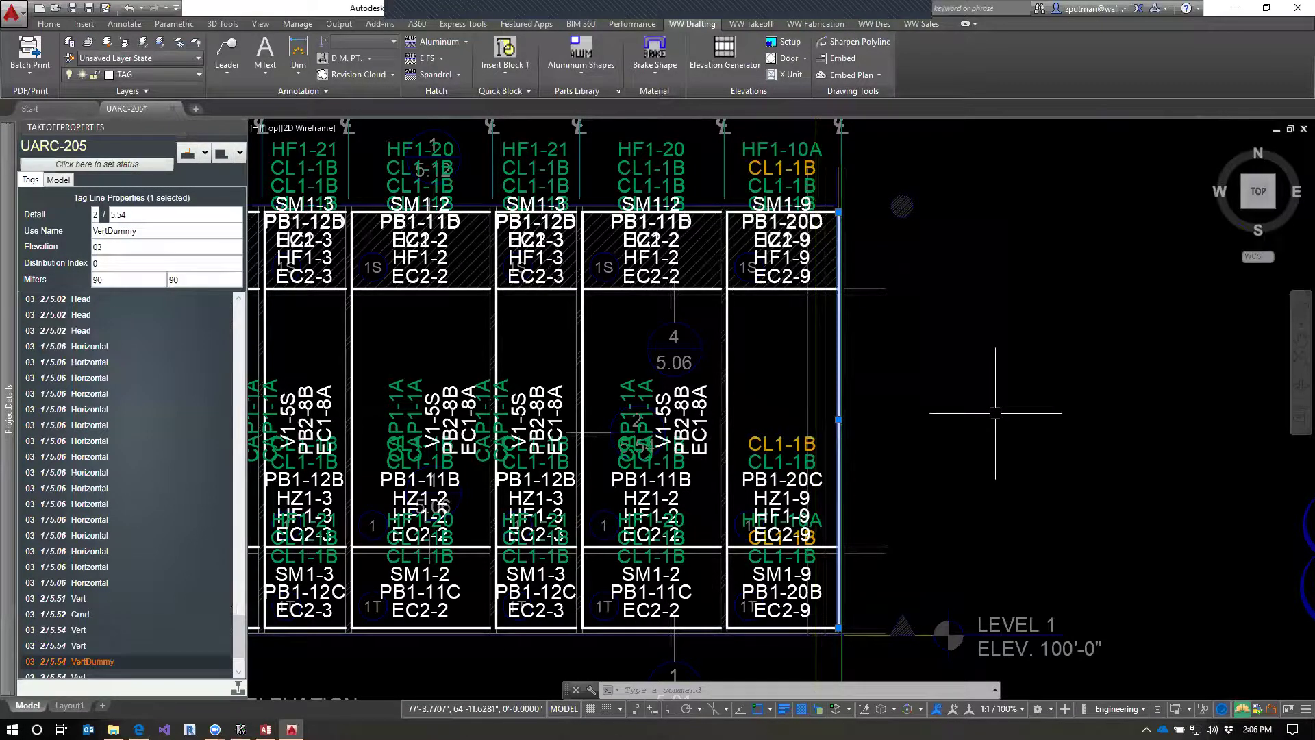
# Run the UPD update, decline saving a recovery file after the fatal error and close the error report unsent.
pyautogui.click(637, 691)
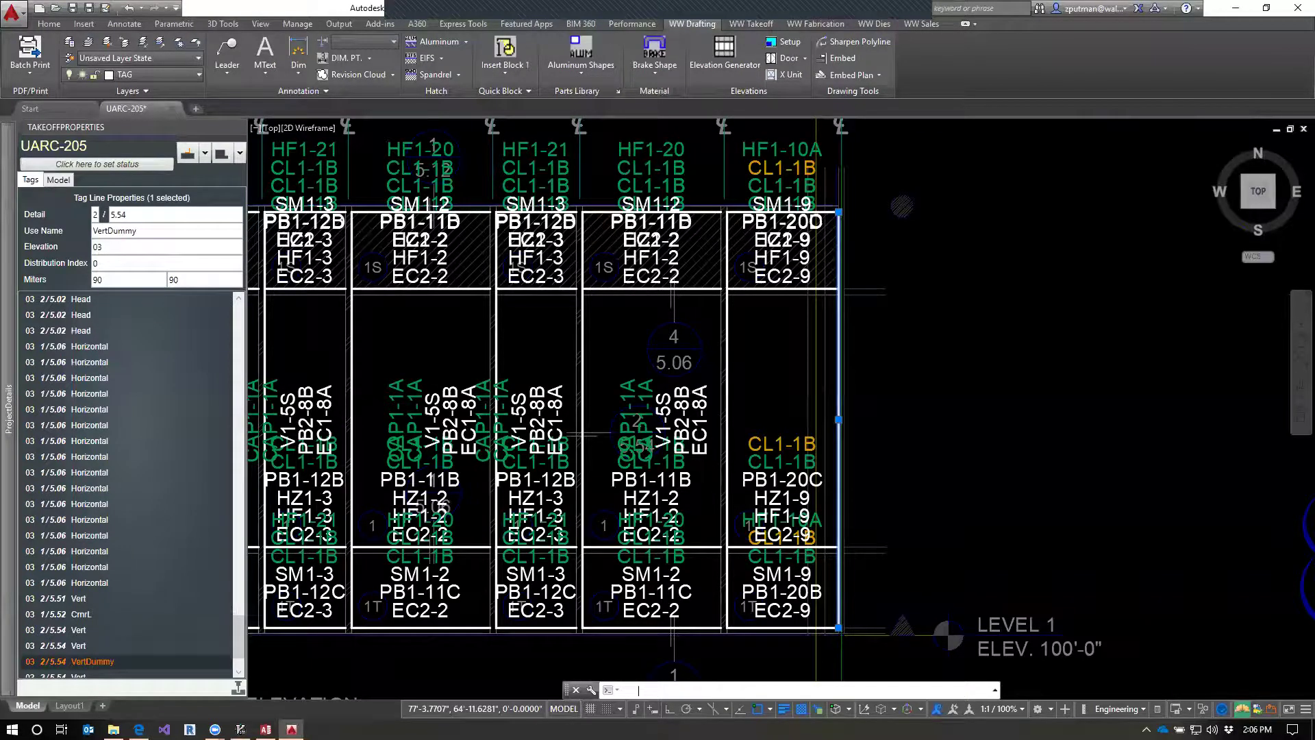
pyautogui.hotkey('alt', 'Tab')
pyautogui.click(772, 374)
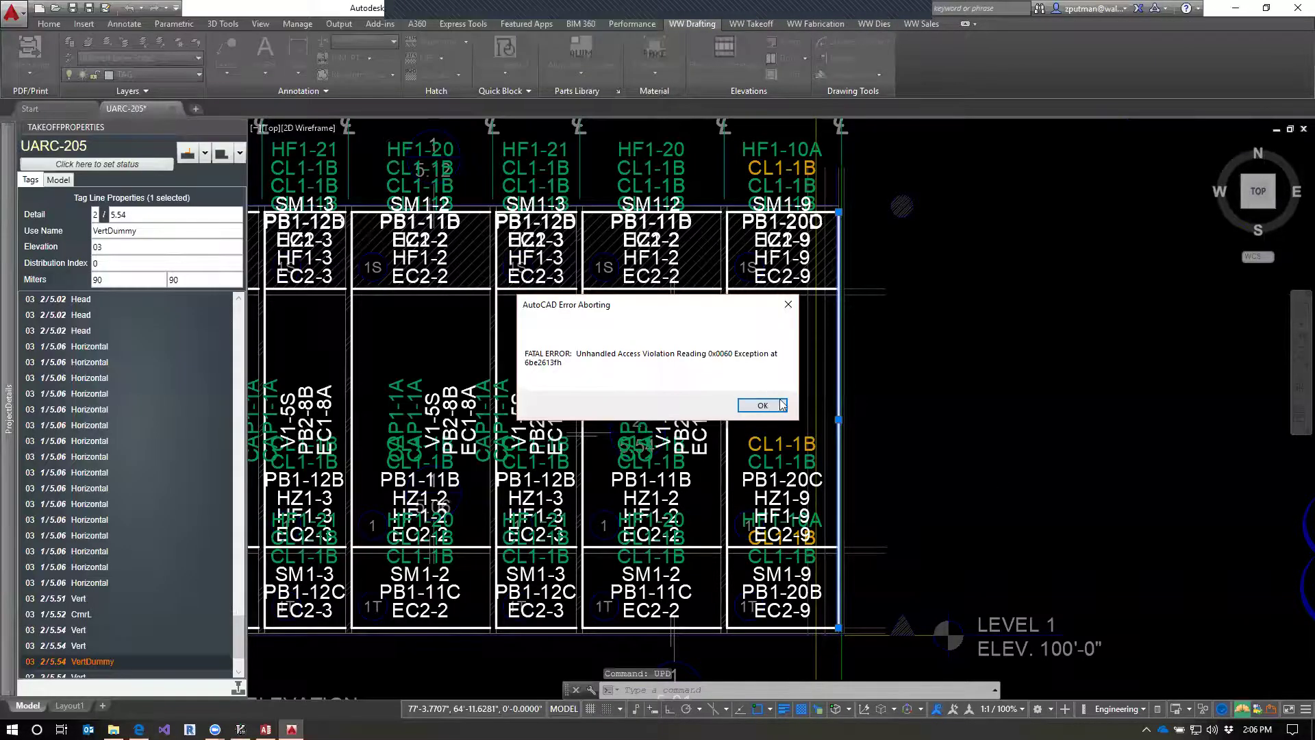
pyautogui.click(763, 405)
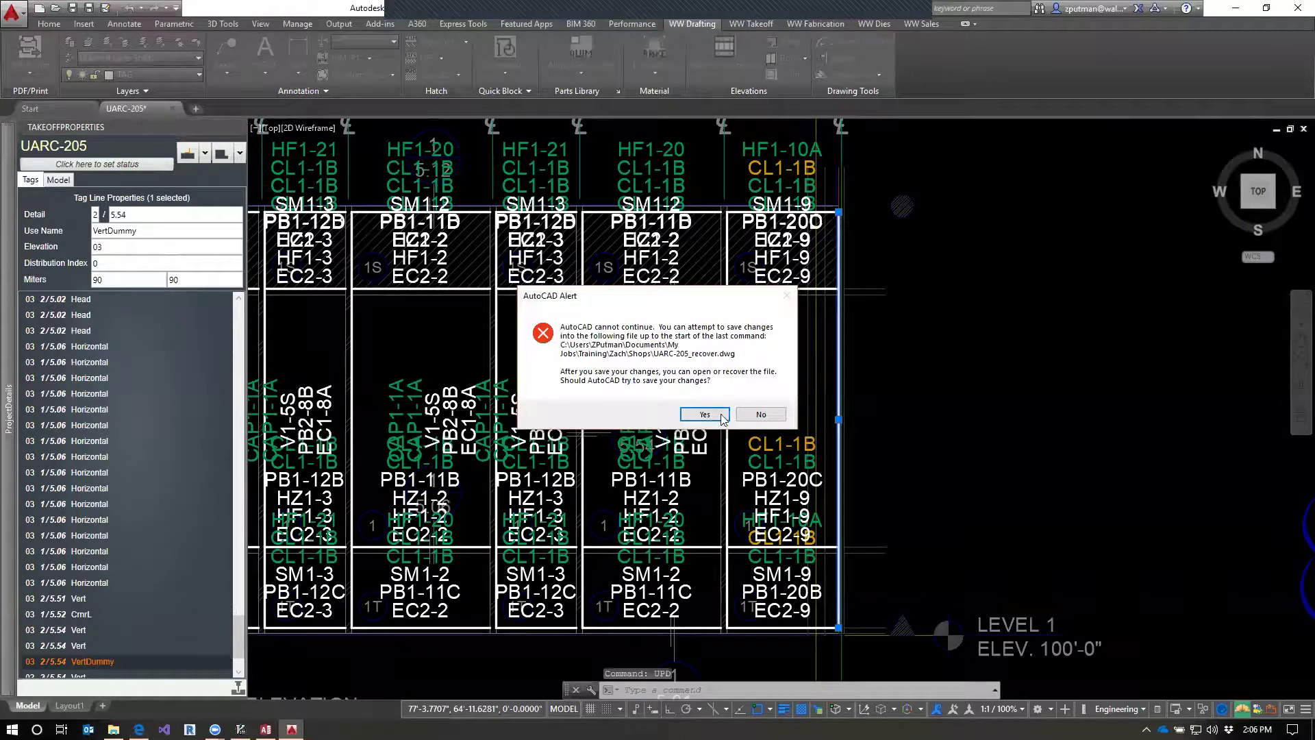
pyautogui.click(761, 415)
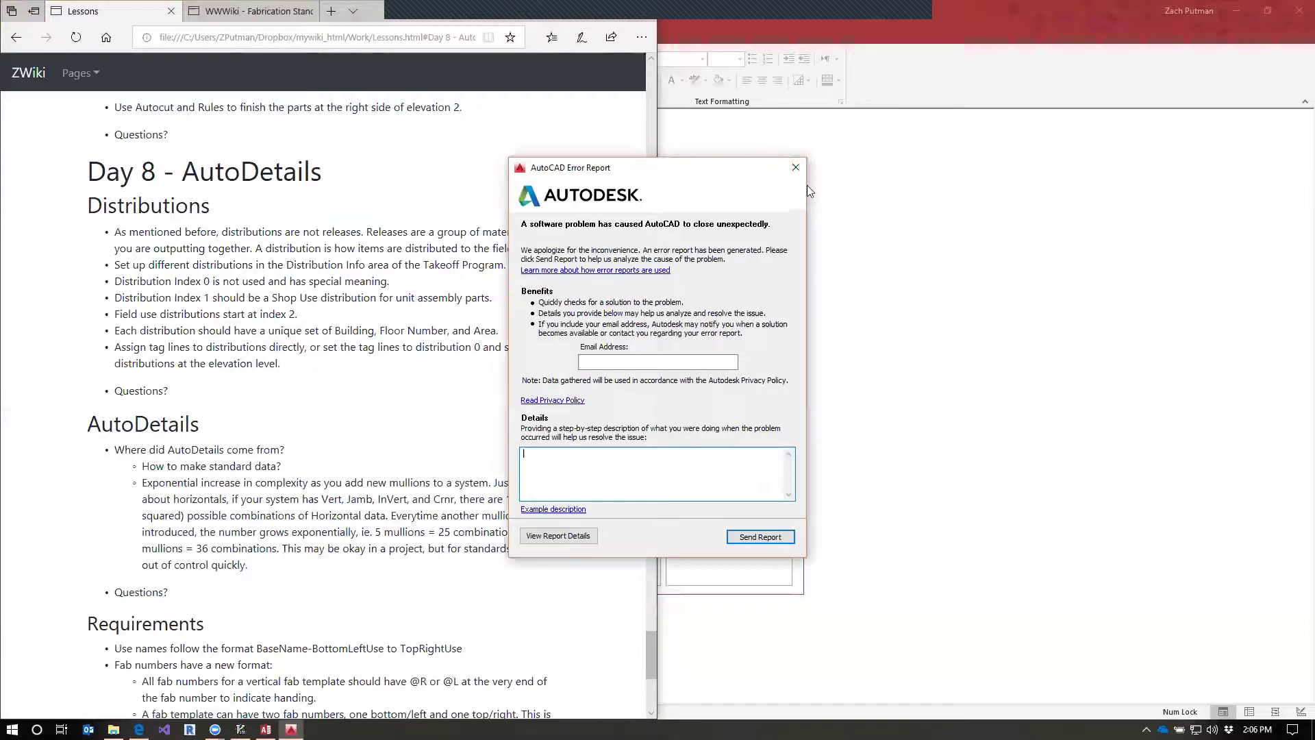
pyautogui.click(796, 167)
pyautogui.click(749, 406)
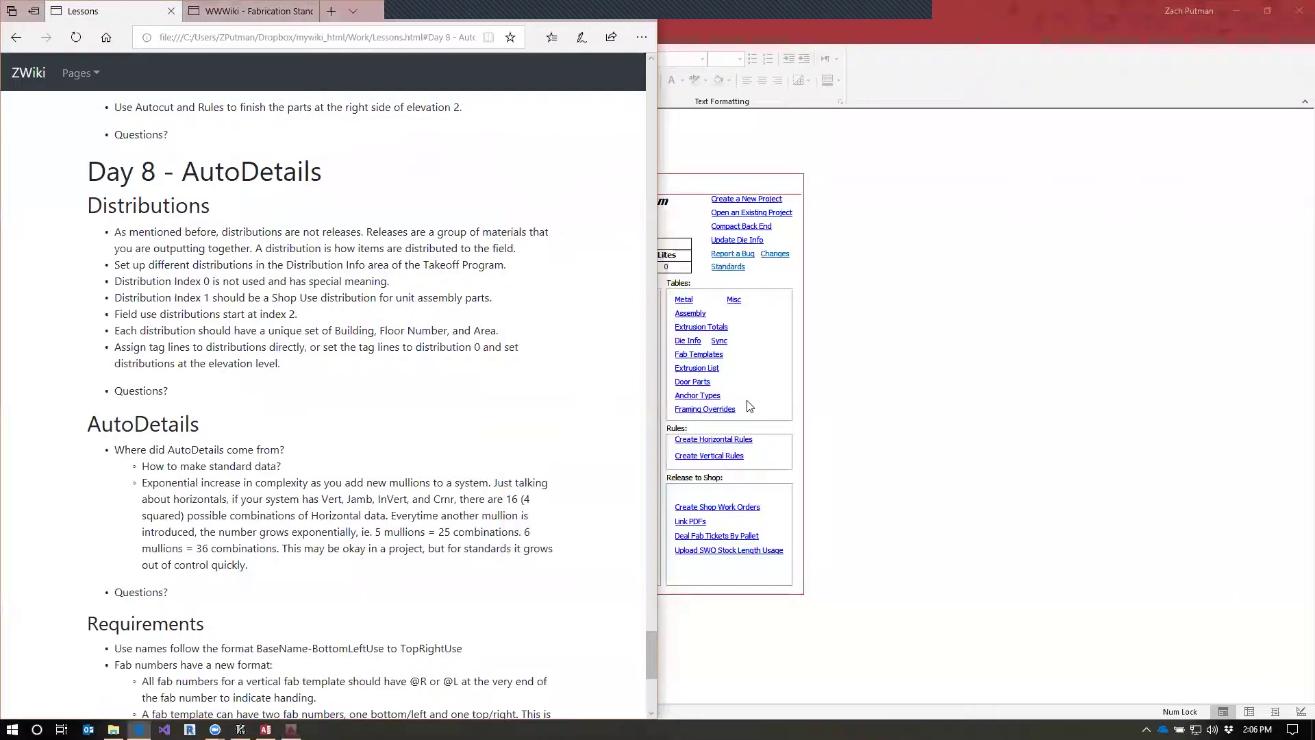
# Restart AutoCAD 2016, dismiss the drawing recovery notice and reopen drawing UARC-205.
pyautogui.click(12, 729)
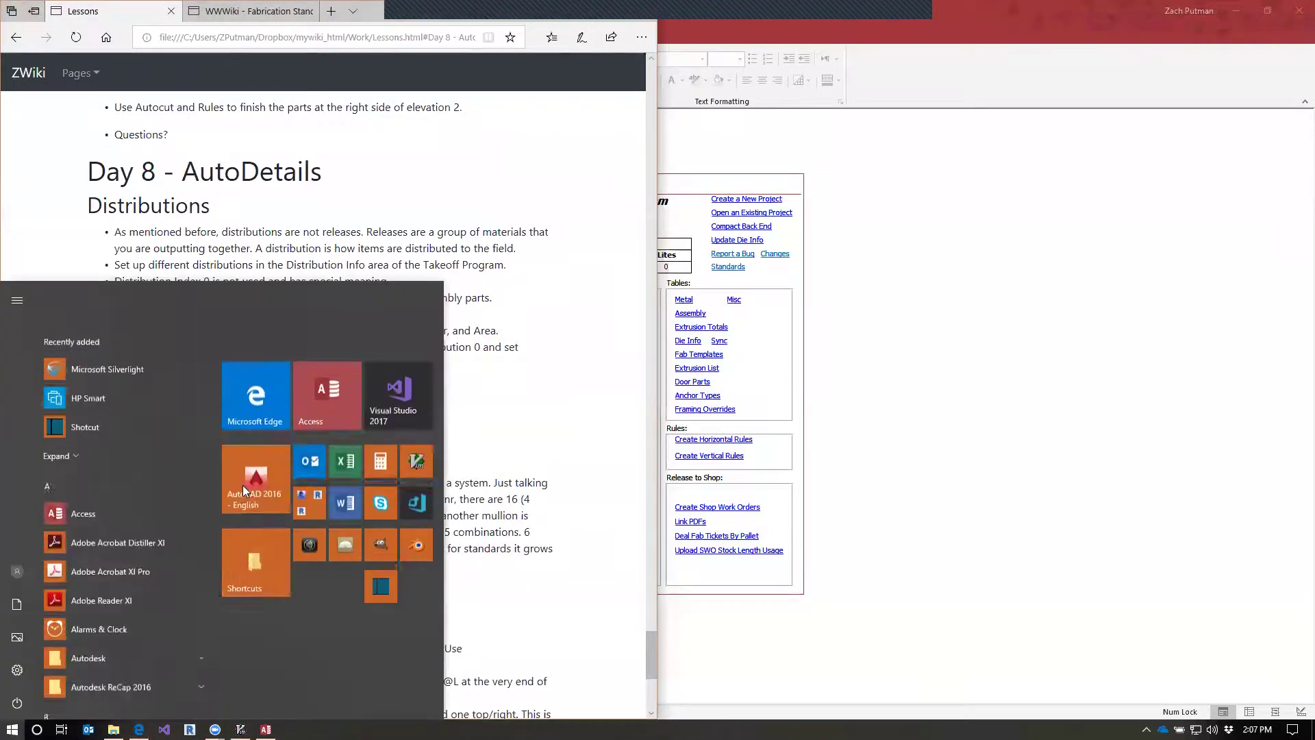
pyautogui.click(265, 426)
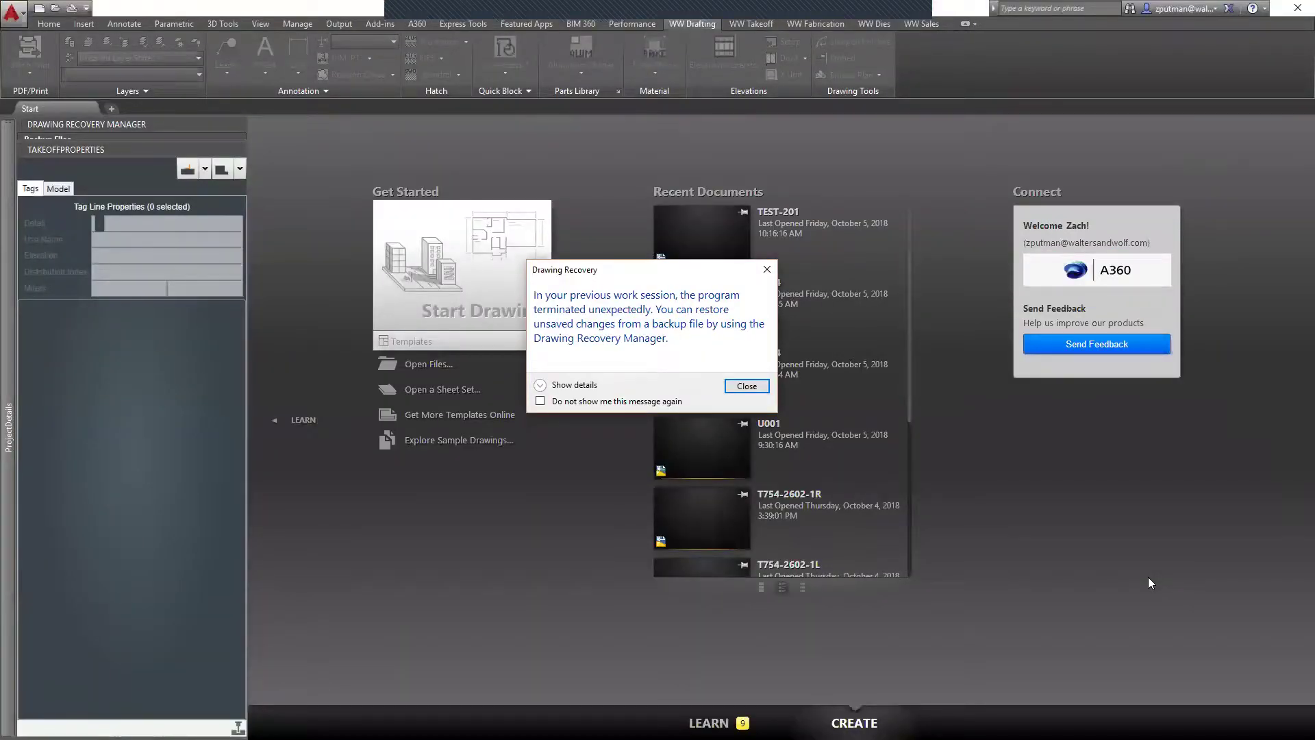
pyautogui.click(746, 386)
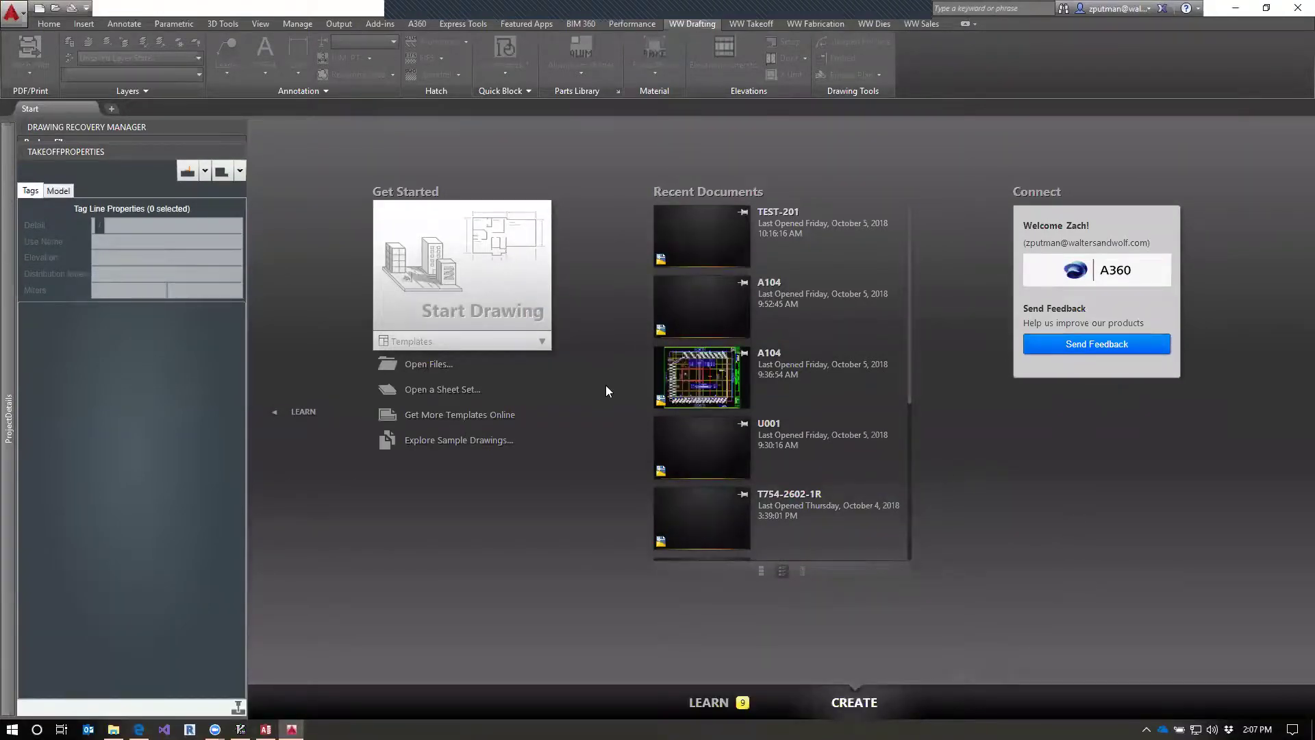
pyautogui.click(668, 8)
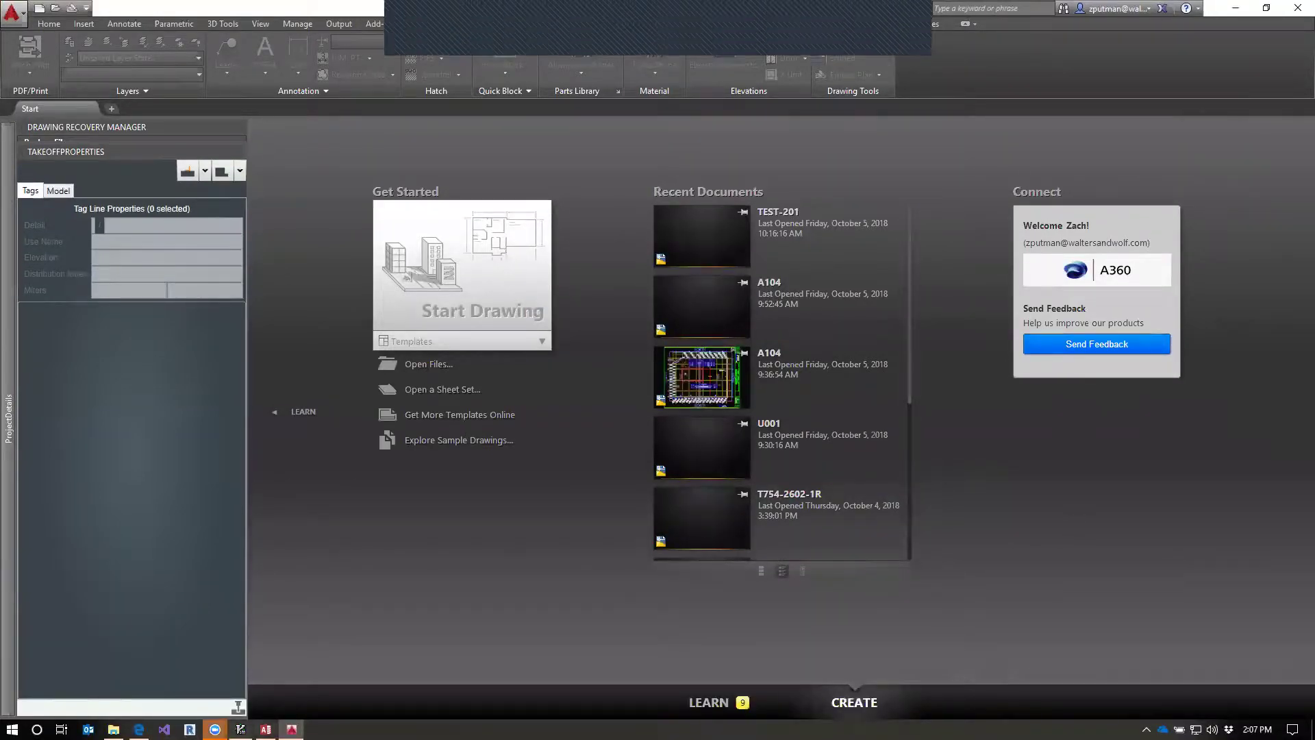
pyautogui.moveTo(114, 729)
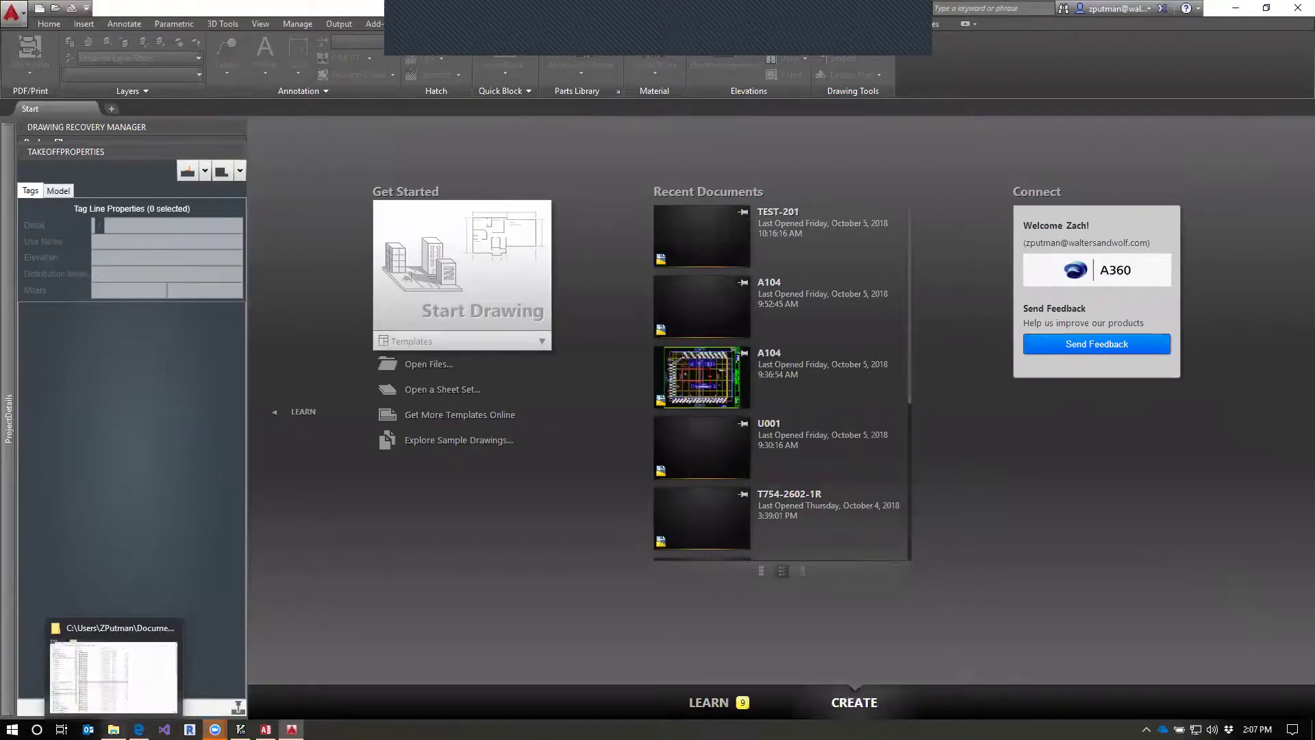
pyautogui.click(118, 676)
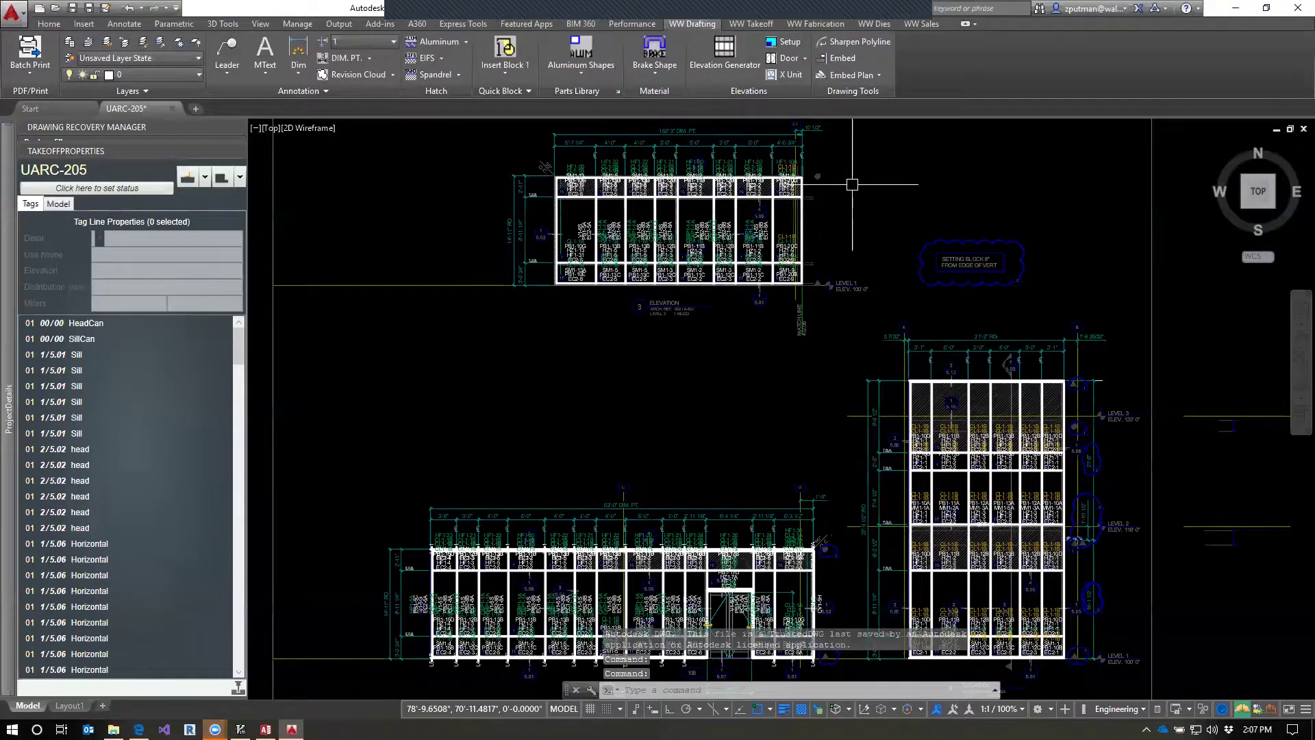
# Examine elevation 3's last bay and the Horizontal-VertDummy to VertDummy part use's assembly in the project details.
pyautogui.scroll(2, 851, 186)
pyautogui.scroll(3, 841, 198)
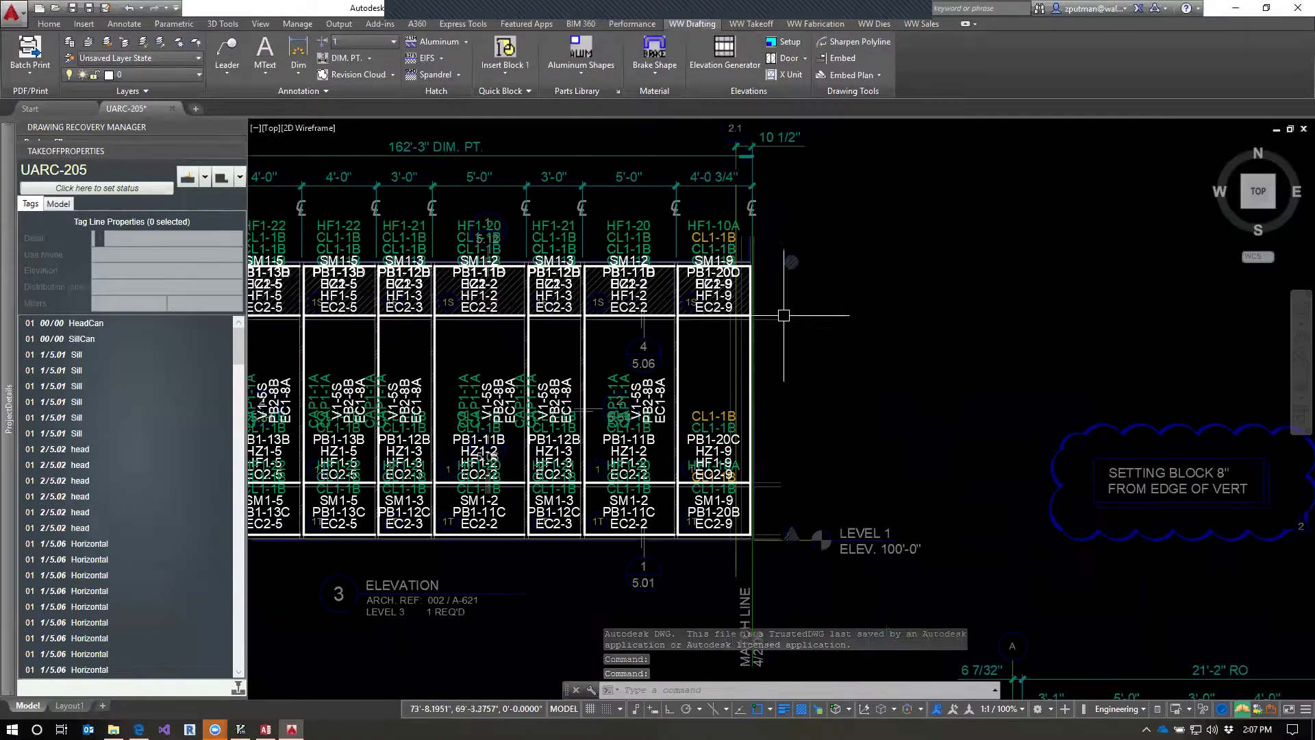
pyautogui.scroll(2, 802, 392)
pyautogui.scroll(-2, 916, 373)
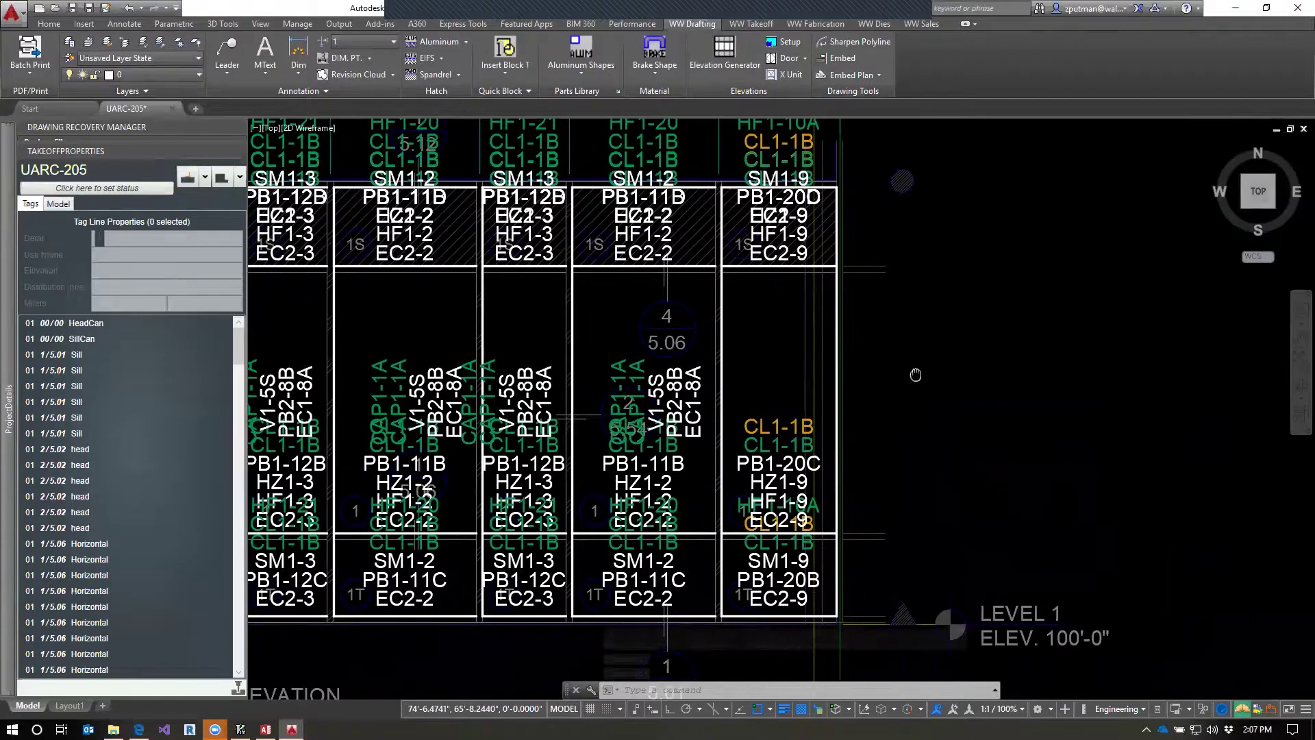
pyautogui.scroll(-1, 899, 357)
pyautogui.scroll(1, 899, 357)
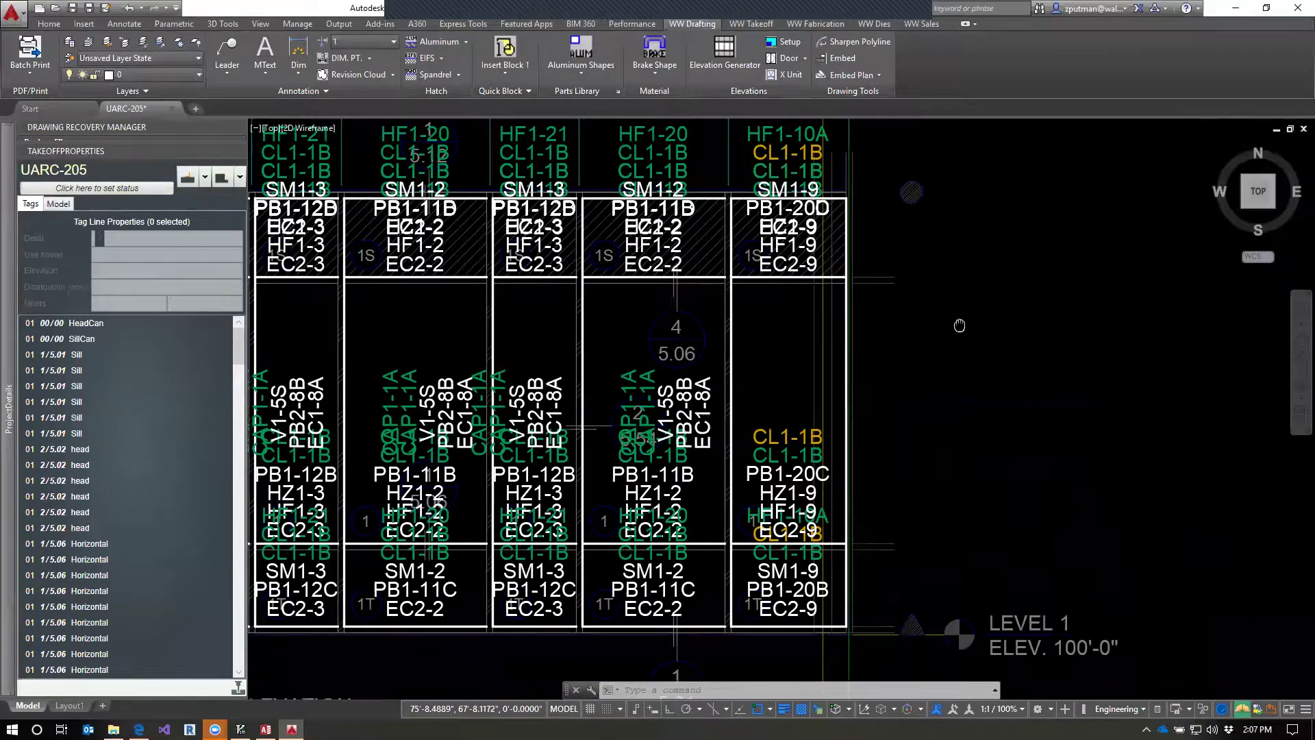
pyautogui.scroll(1, 934, 346)
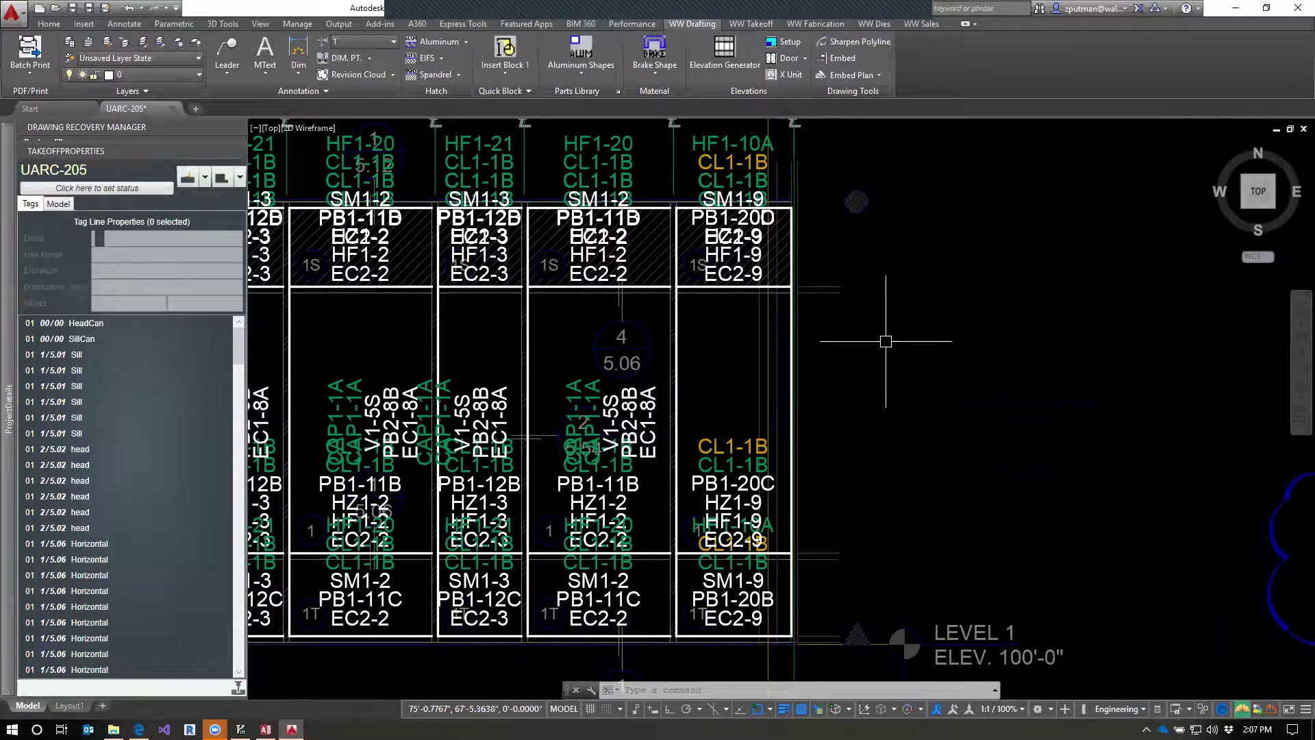
pyautogui.moveTo(8, 409)
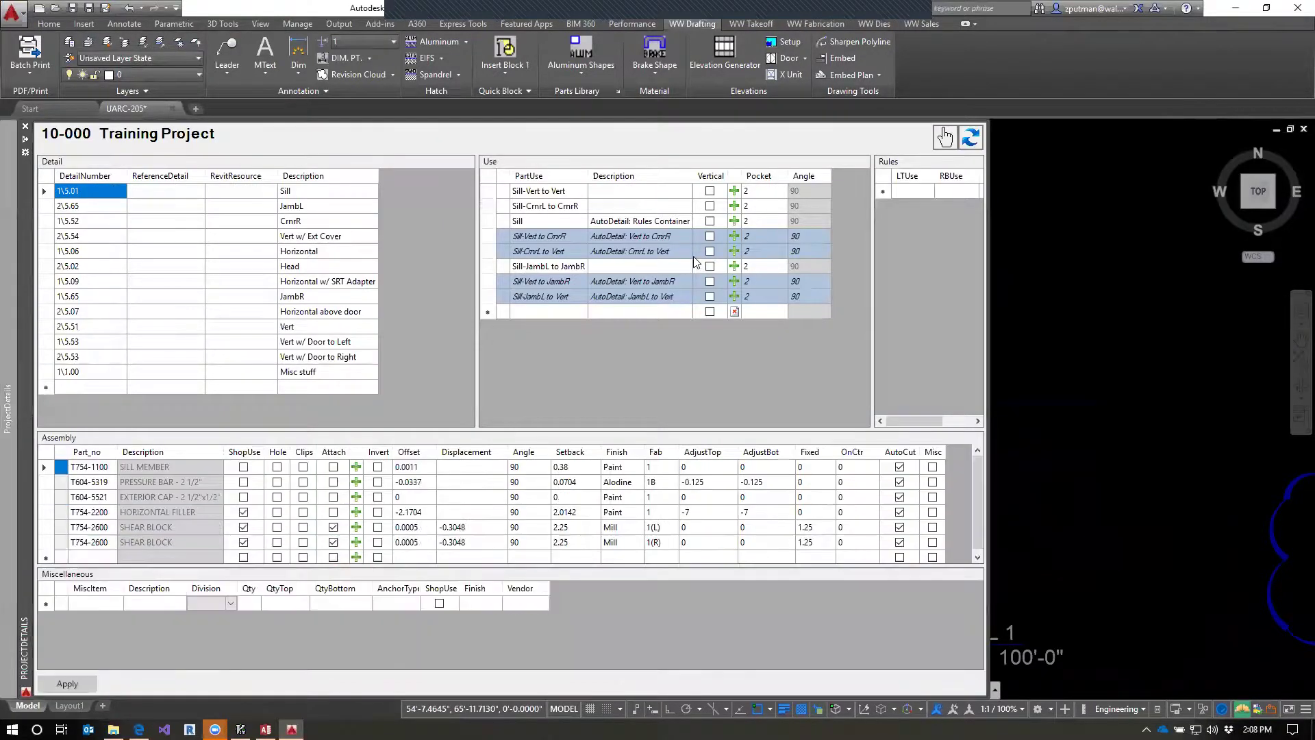
pyautogui.click(334, 253)
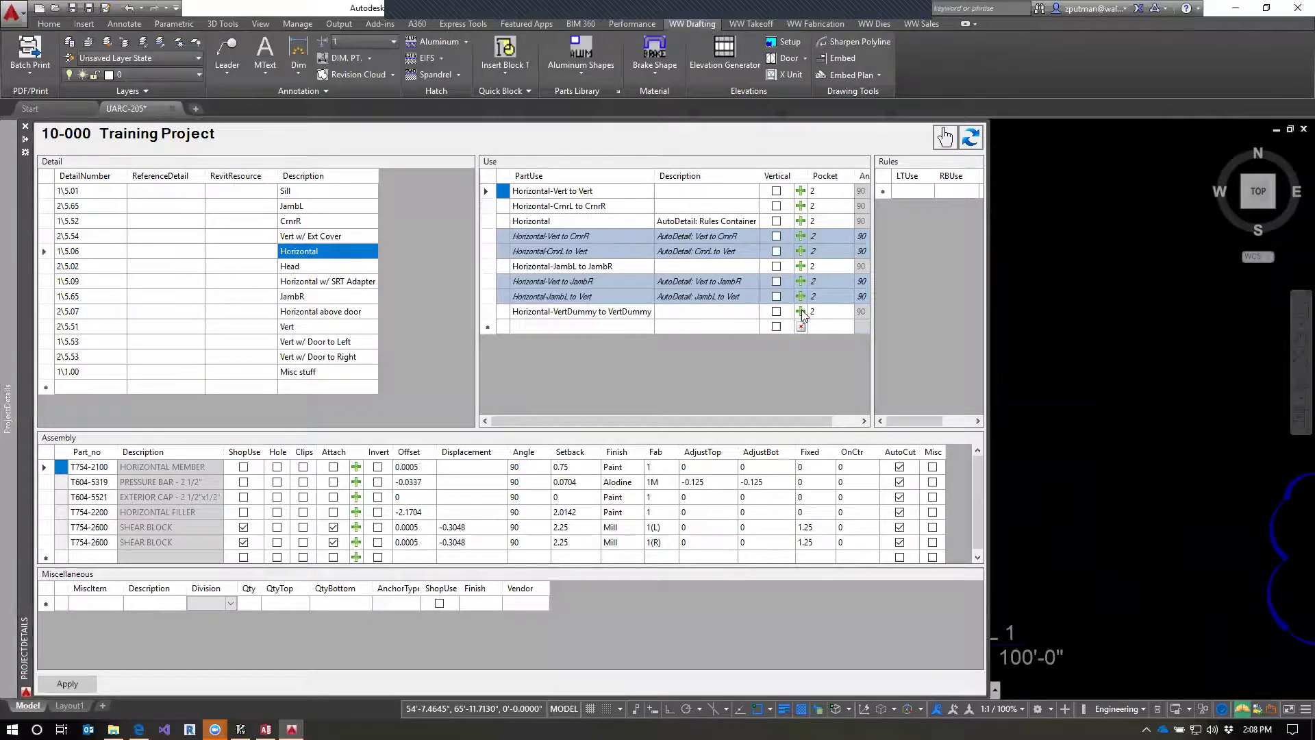
pyautogui.click(625, 313)
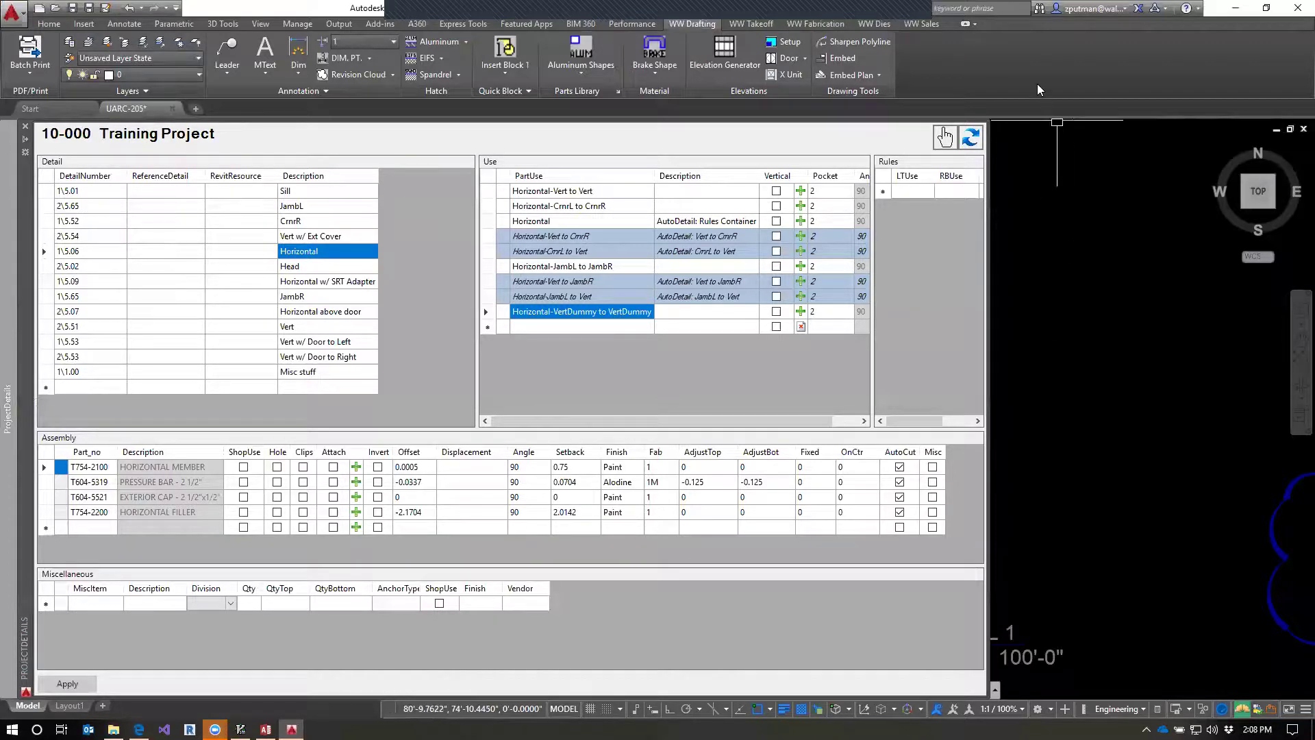
# Run the UPD update on the reopened UARC-205 drawing.
pyautogui.press('Escape')
pyautogui.press('Escape')
pyautogui.press('Escape')
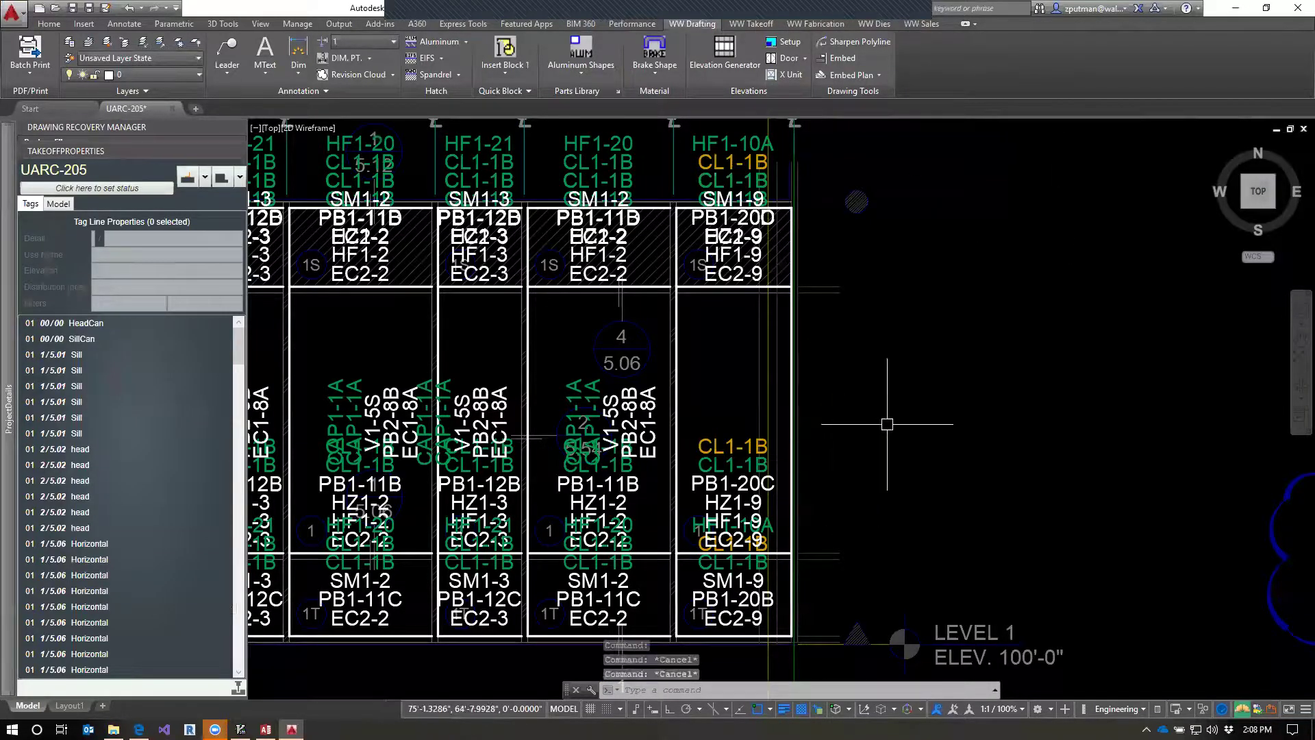
pyautogui.write('z')
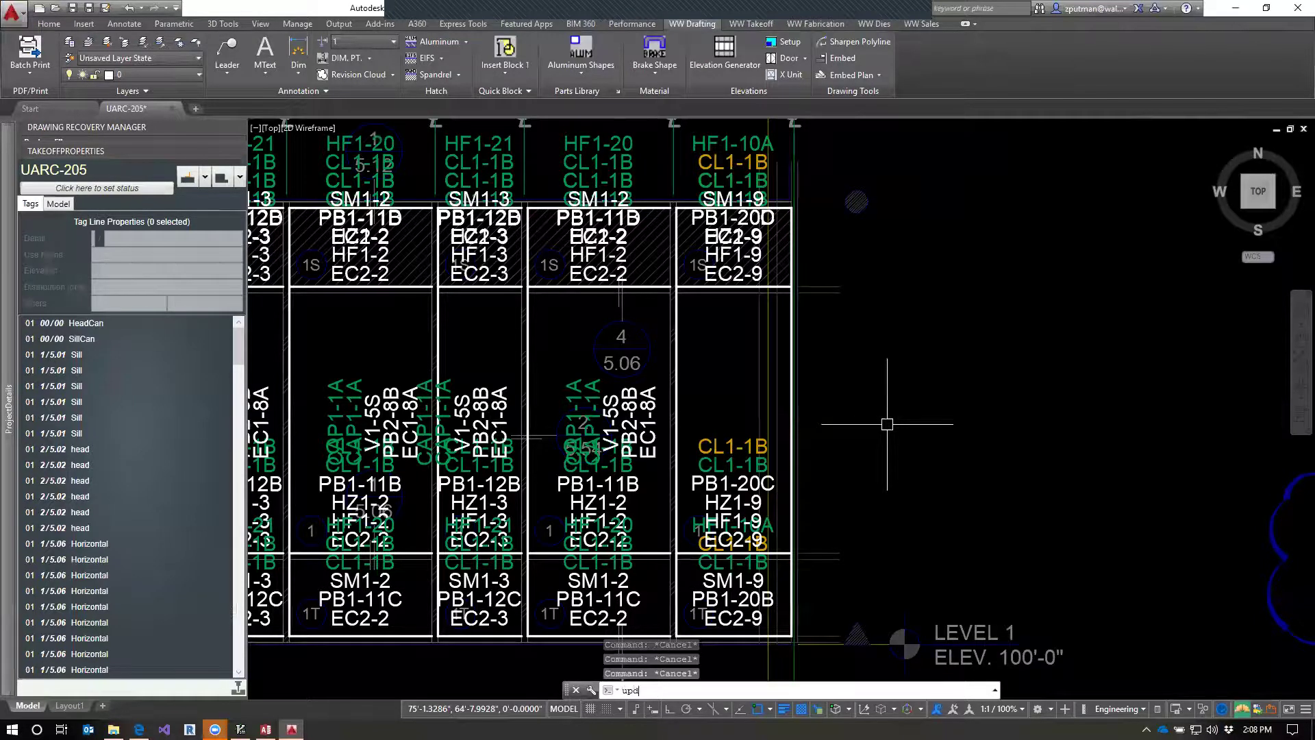
pyautogui.write('pd')
pyautogui.press('Return')
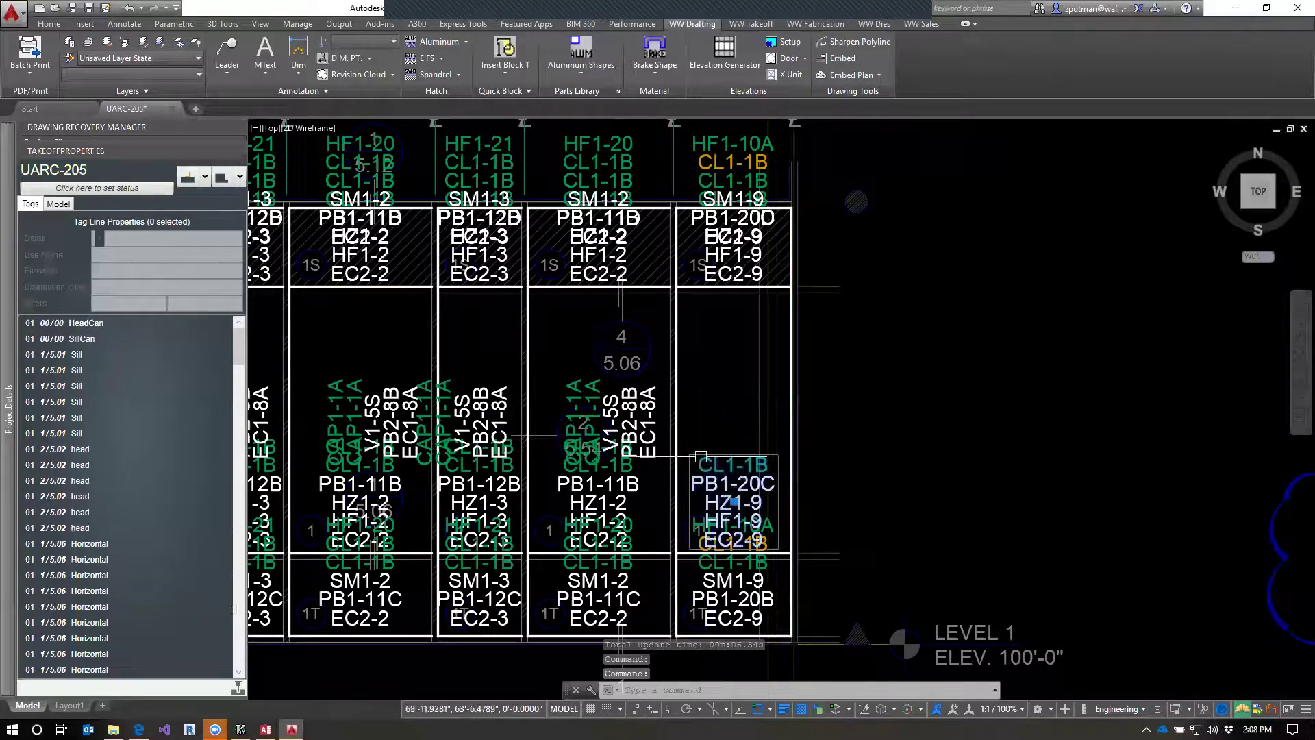
# Examine the Horizontal-Vert to VertDummy AutoDetail's assembly and its T754-2600 shear block fab, and check the last bay's tags.
pyautogui.moveTo(6, 547)
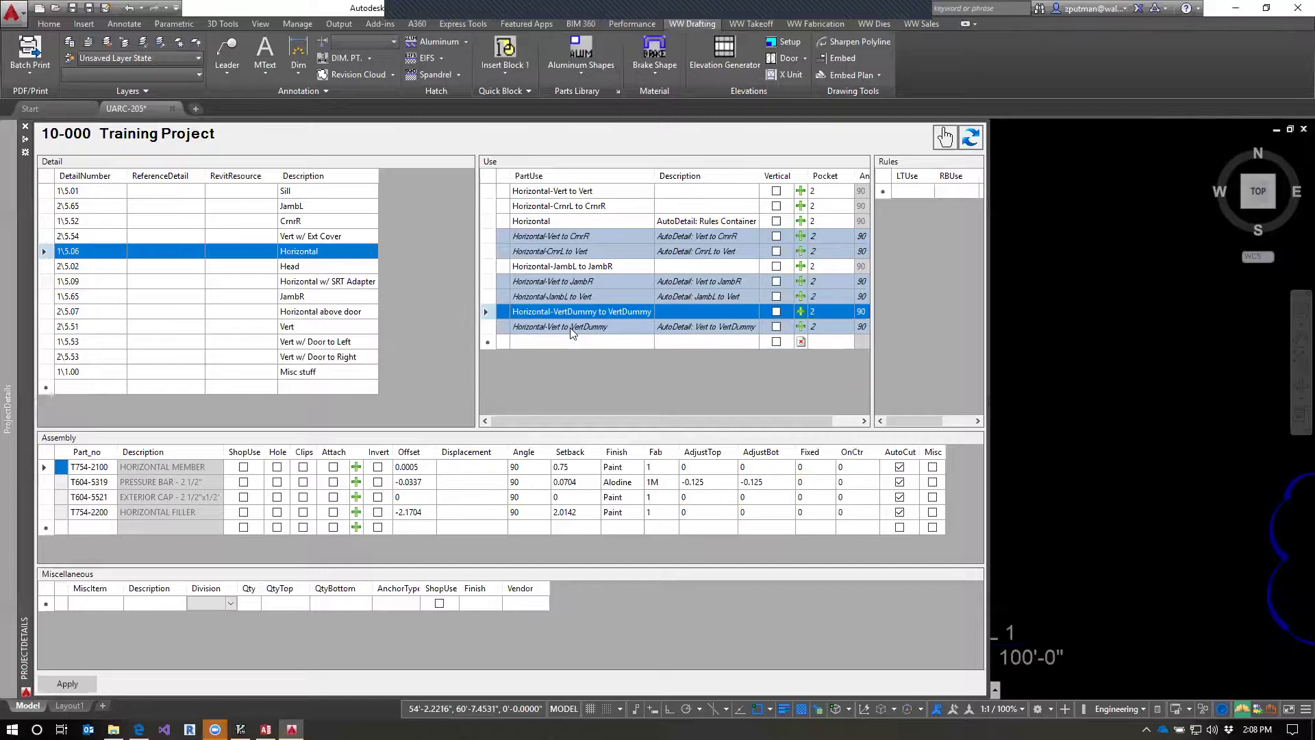
pyautogui.click(573, 328)
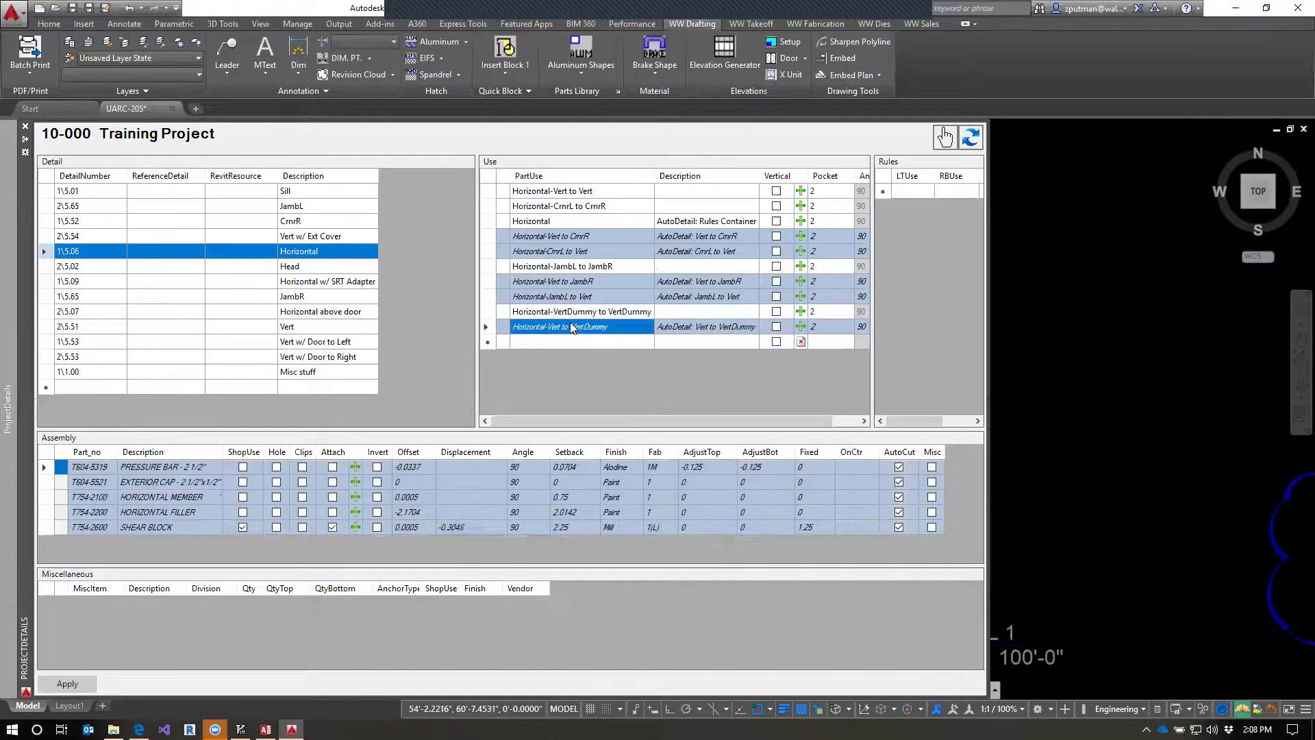
pyautogui.click(166, 529)
pyautogui.click(668, 527)
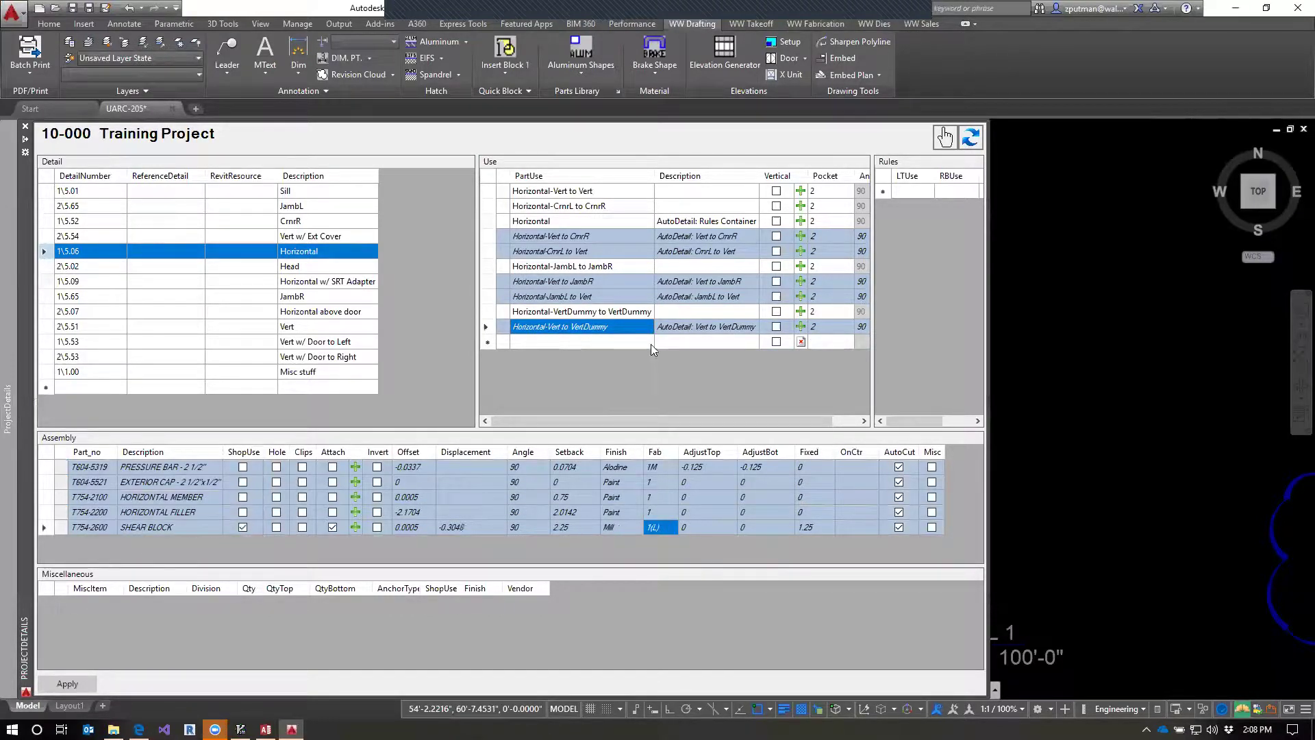
pyautogui.click(620, 327)
pyautogui.press('Escape')
pyautogui.press('Escape')
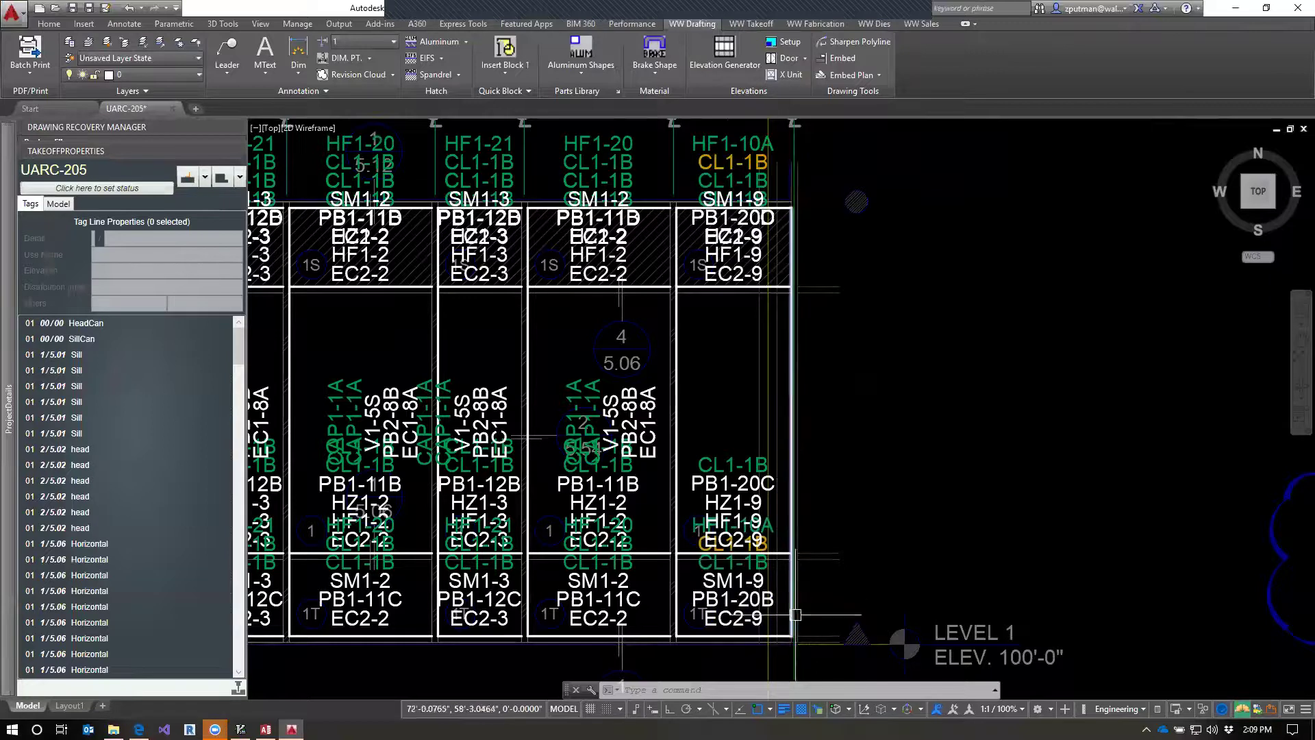
pyautogui.press('Escape')
pyautogui.press('Escape')
pyautogui.press('Escape')
# Close the Drawing Recovery Manager palette.
pyautogui.scroll(-3, 1008, 403)
pyautogui.moveTo(993, 420); pyautogui.dragTo(761, 457)
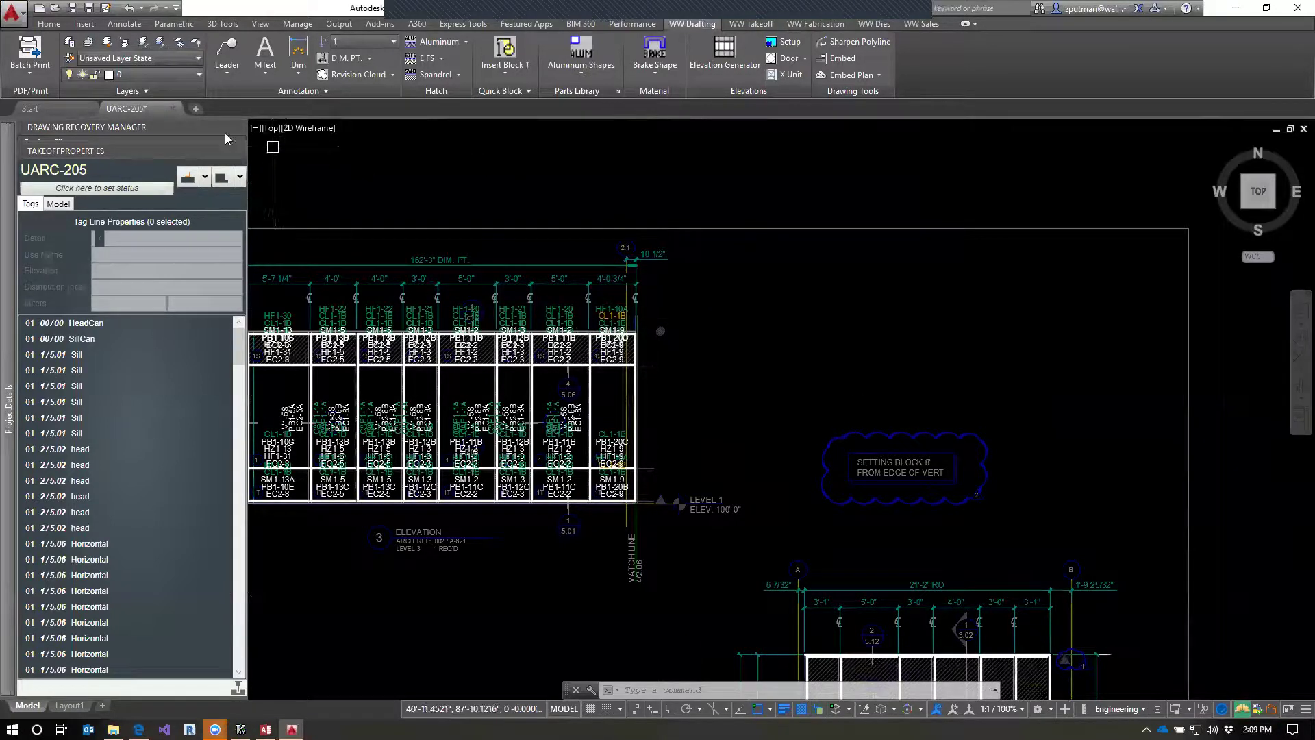
pyautogui.click(242, 128)
pyautogui.press('Escape')
pyautogui.press('Escape')
pyautogui.press('Escape')
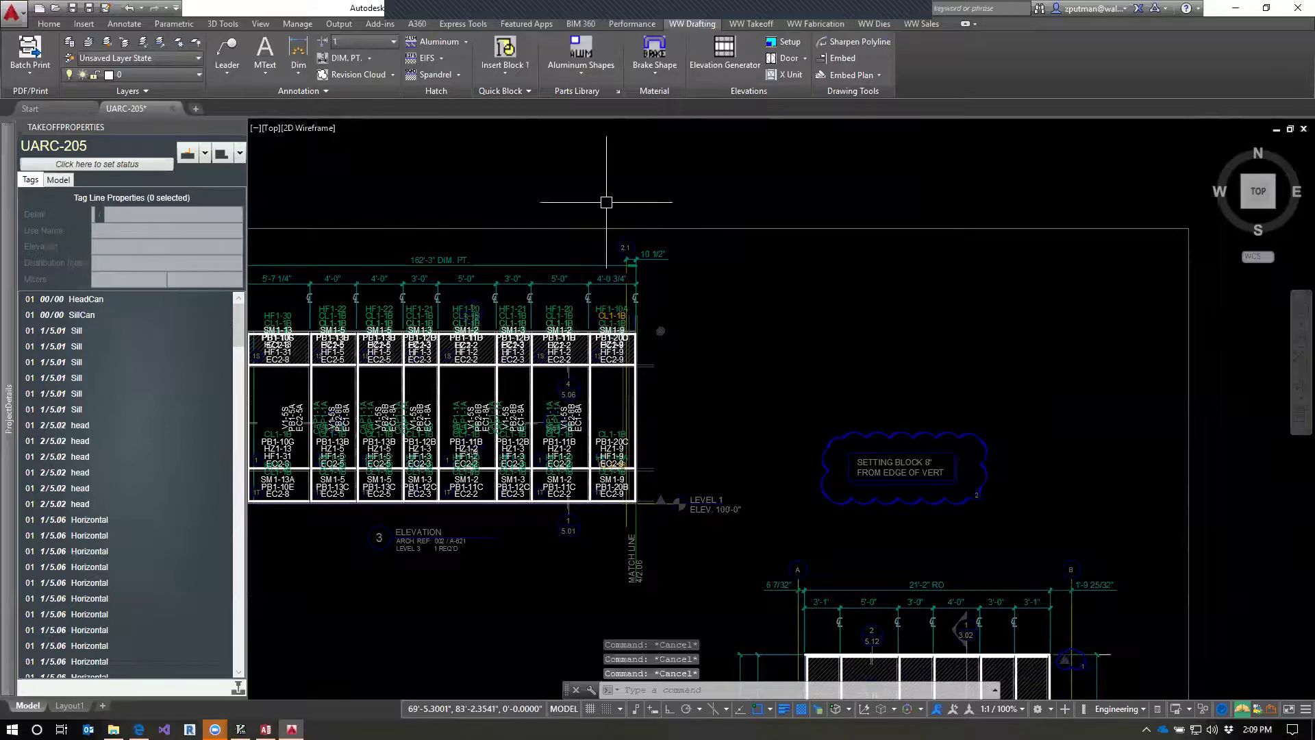
# Save UARC-205 and open the next drawing, UARC-206, in model space.
pyautogui.write('qsave')
pyautogui.press('Return')
pyautogui.write('cn')
pyautogui.press('Return')
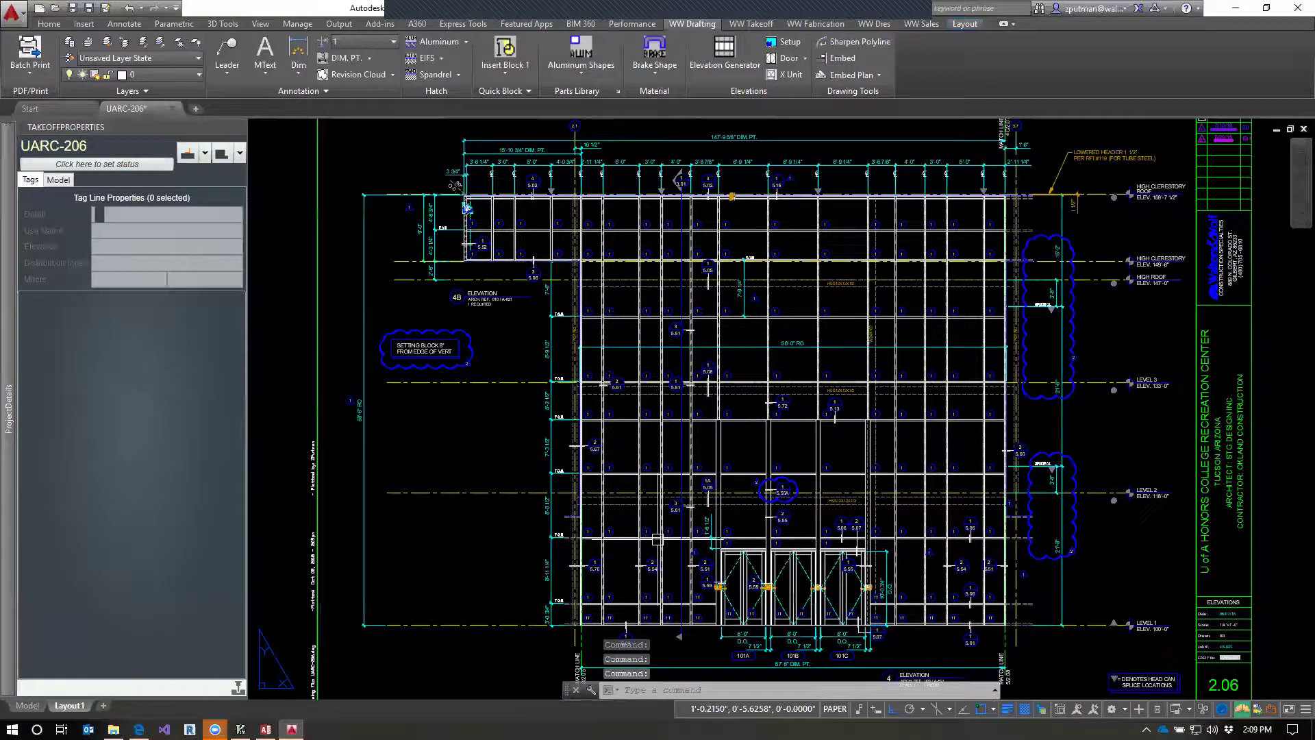
pyautogui.write('tm')
pyautogui.press('Return')
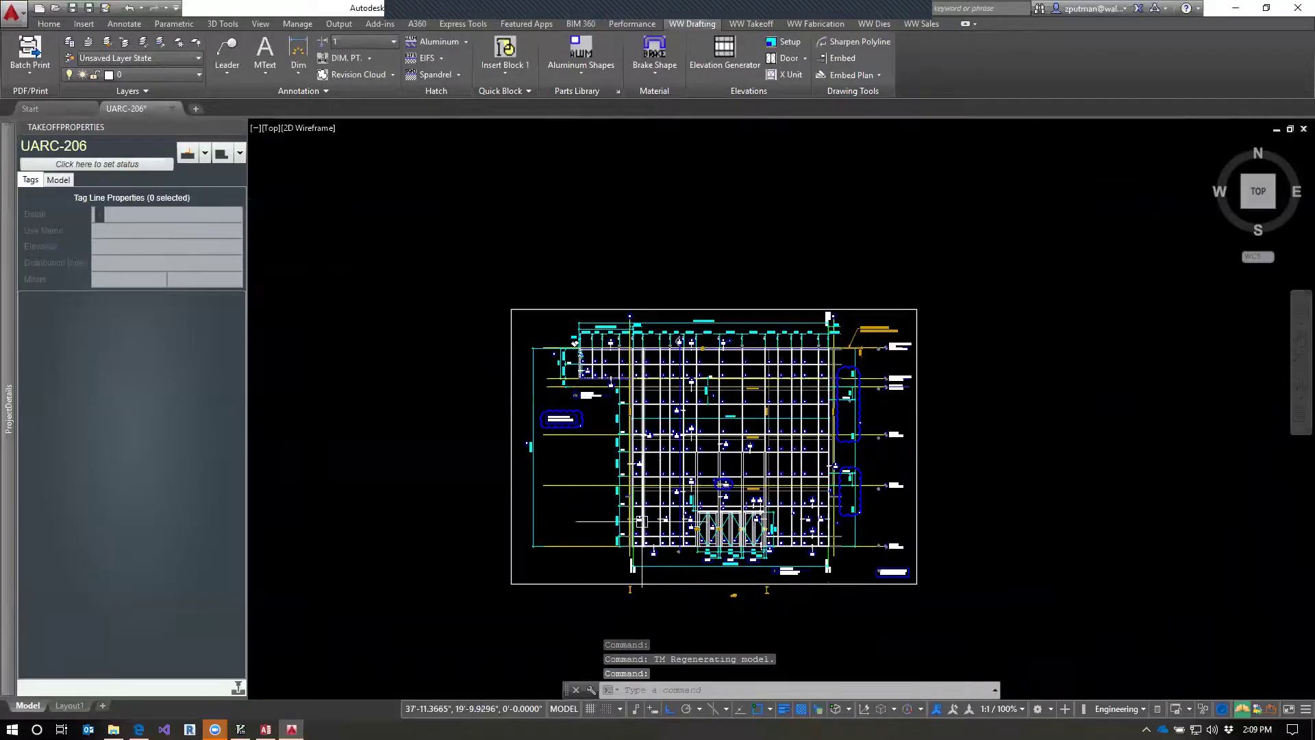
# Examine elevation 4's layout in UARC-206, from the match lines and detail callouts to the door bays.
pyautogui.scroll(5, 543, 488)
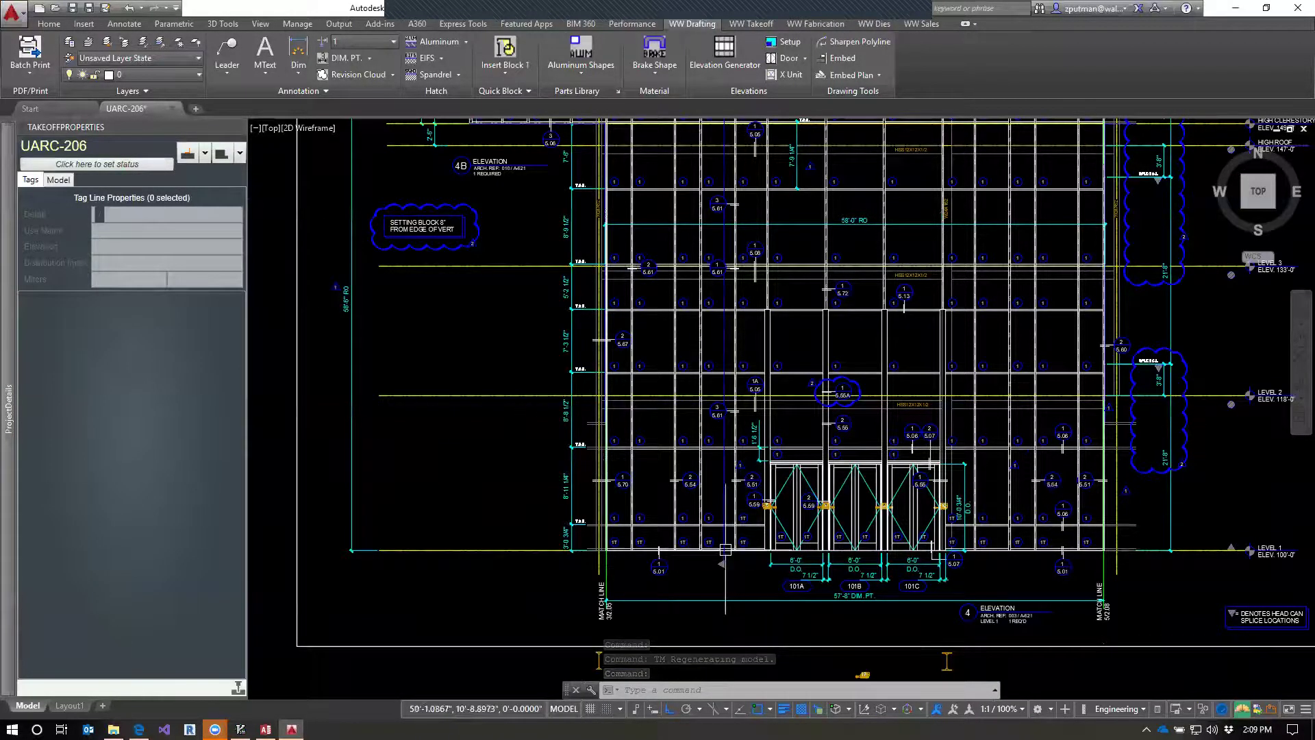
pyautogui.click(706, 551)
pyautogui.press('Escape')
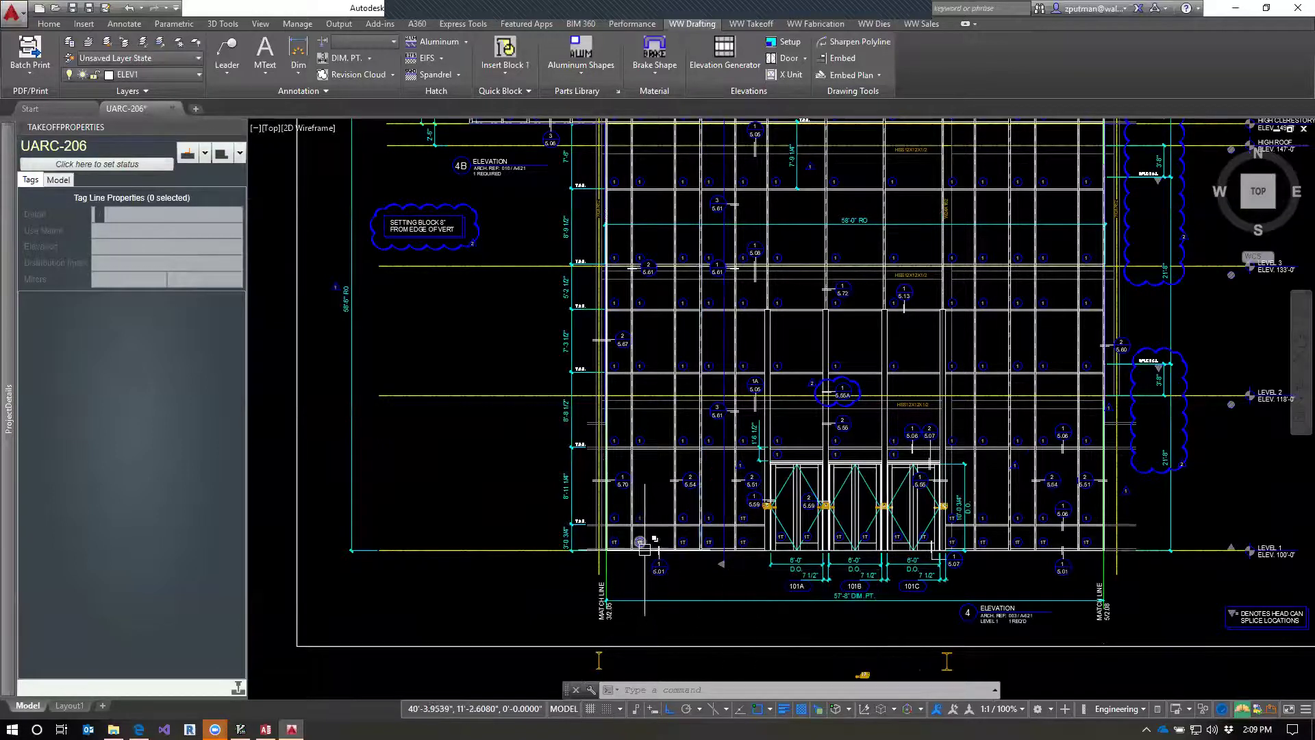
pyautogui.scroll(2, 668, 521)
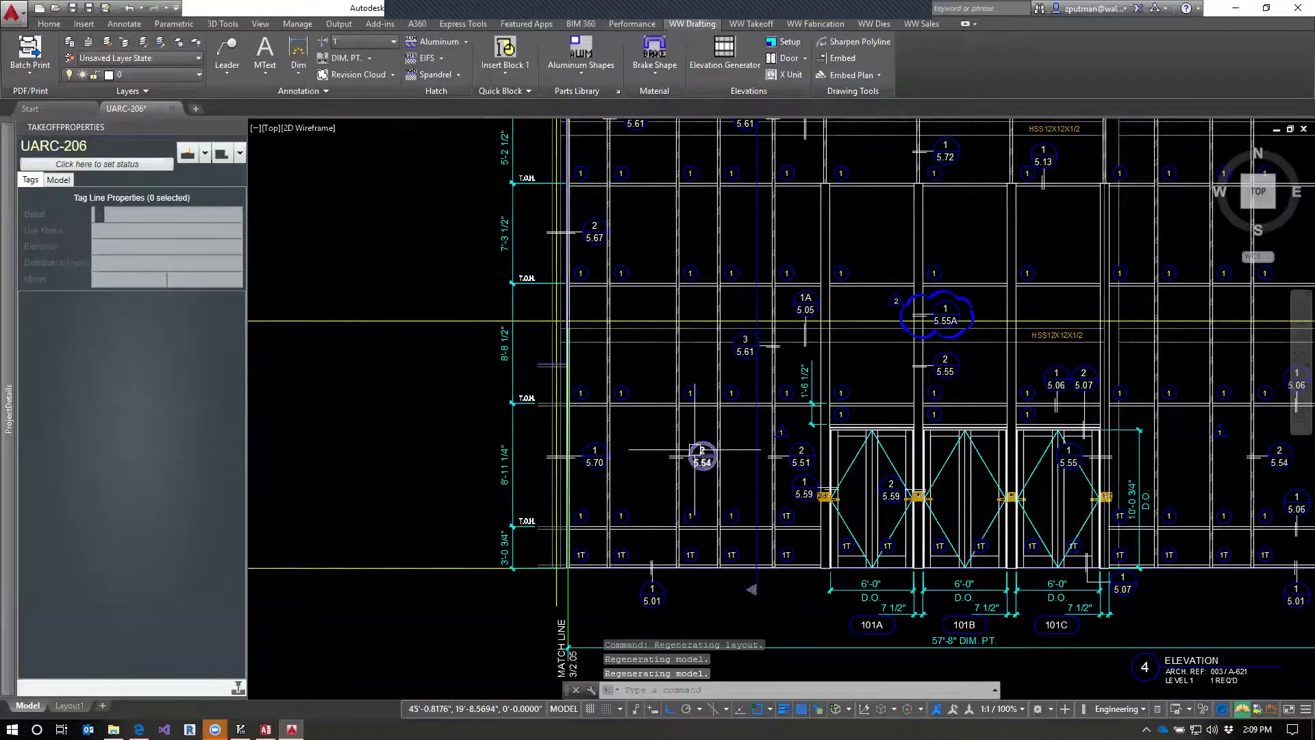
pyautogui.scroll(-2, 673, 480)
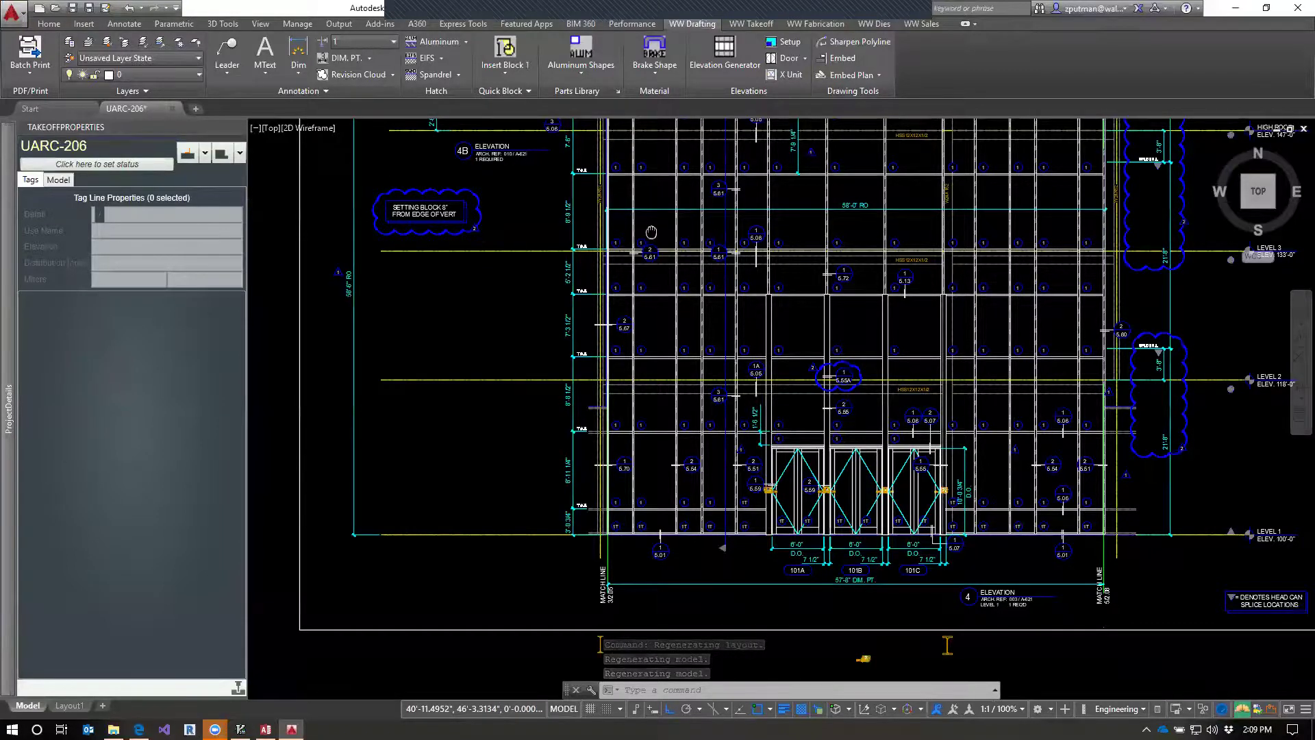
pyautogui.moveTo(651, 232); pyautogui.dragTo(675, 324)
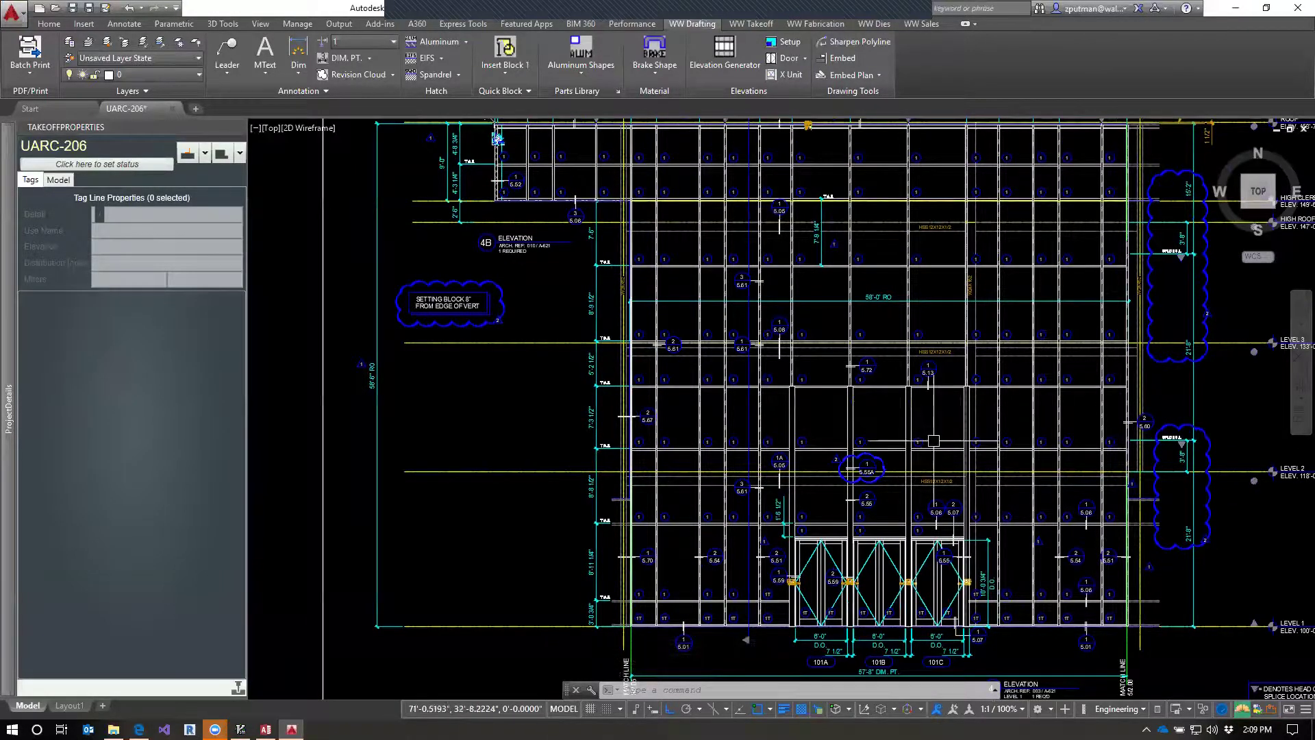
pyautogui.scroll(-3, 934, 440)
pyautogui.scroll(5, 959, 493)
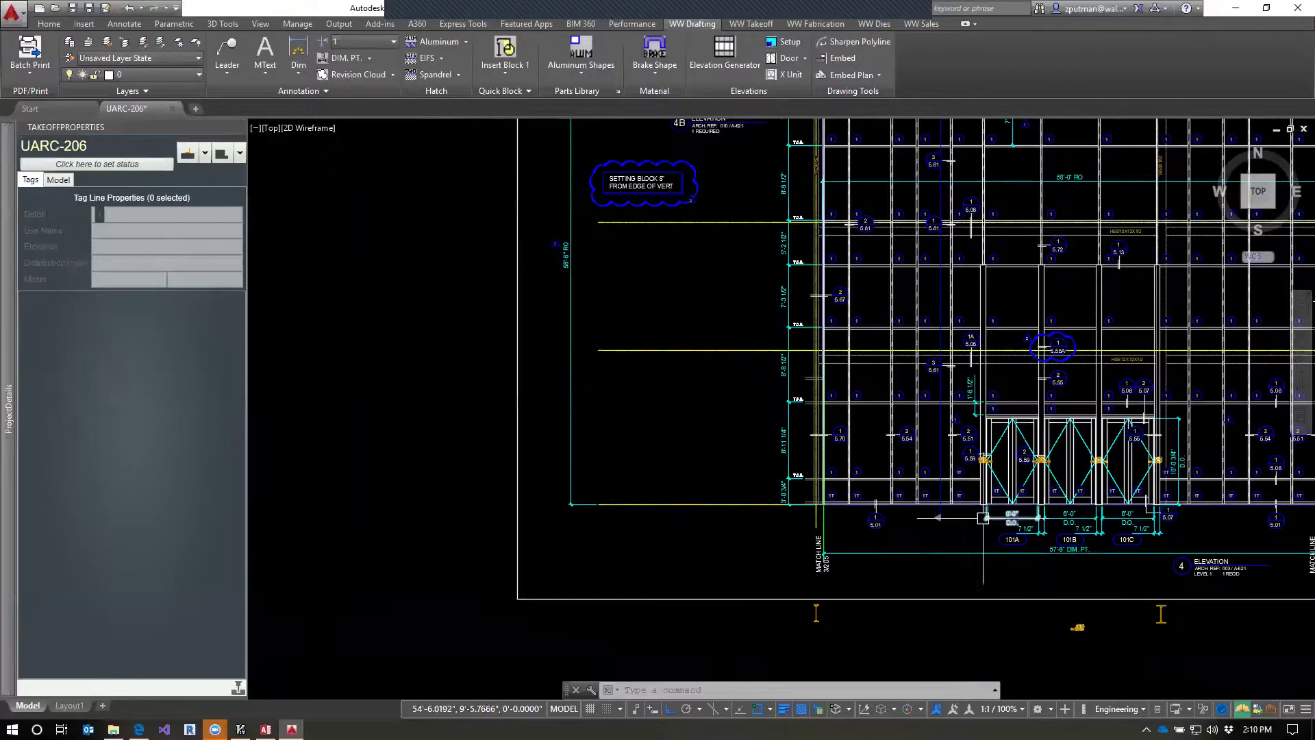
# Examine elevation 4's match-line bay, from the horizontals at the T.O.H. lines down to the sill.
pyautogui.scroll(1, 915, 533)
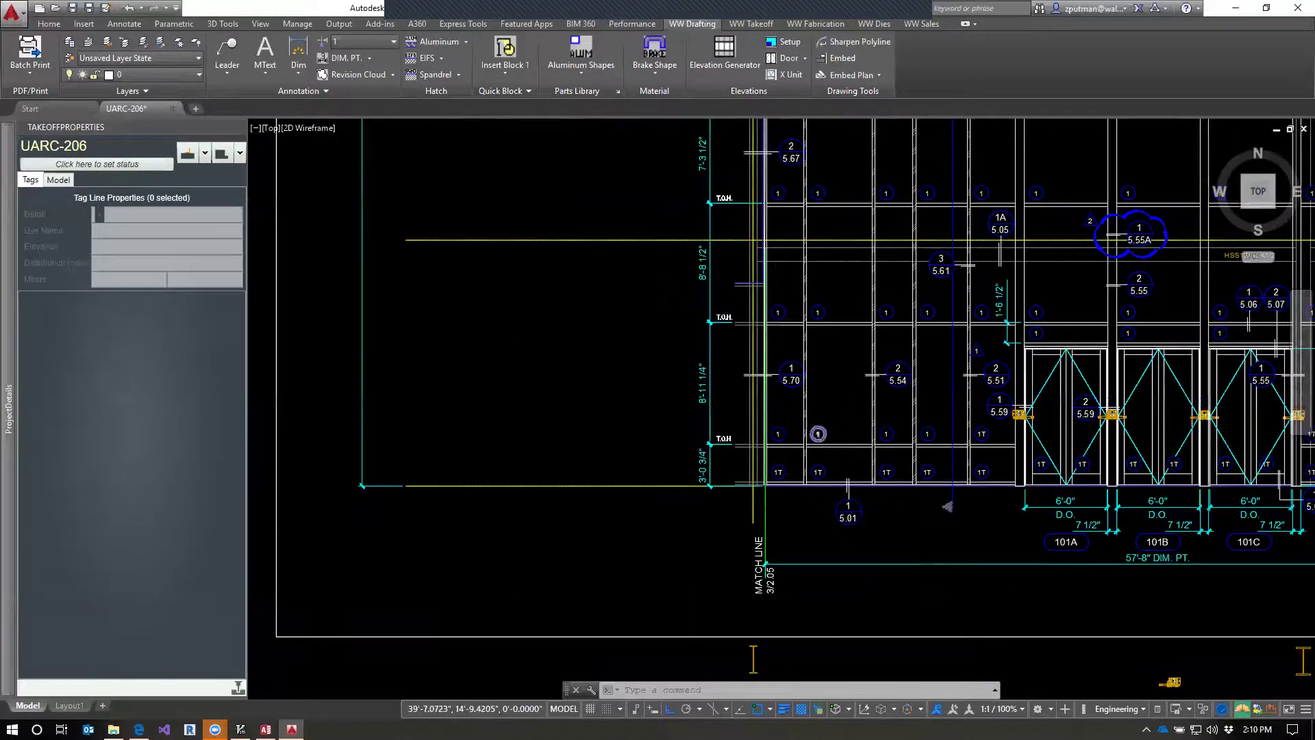
pyautogui.scroll(2, 815, 411)
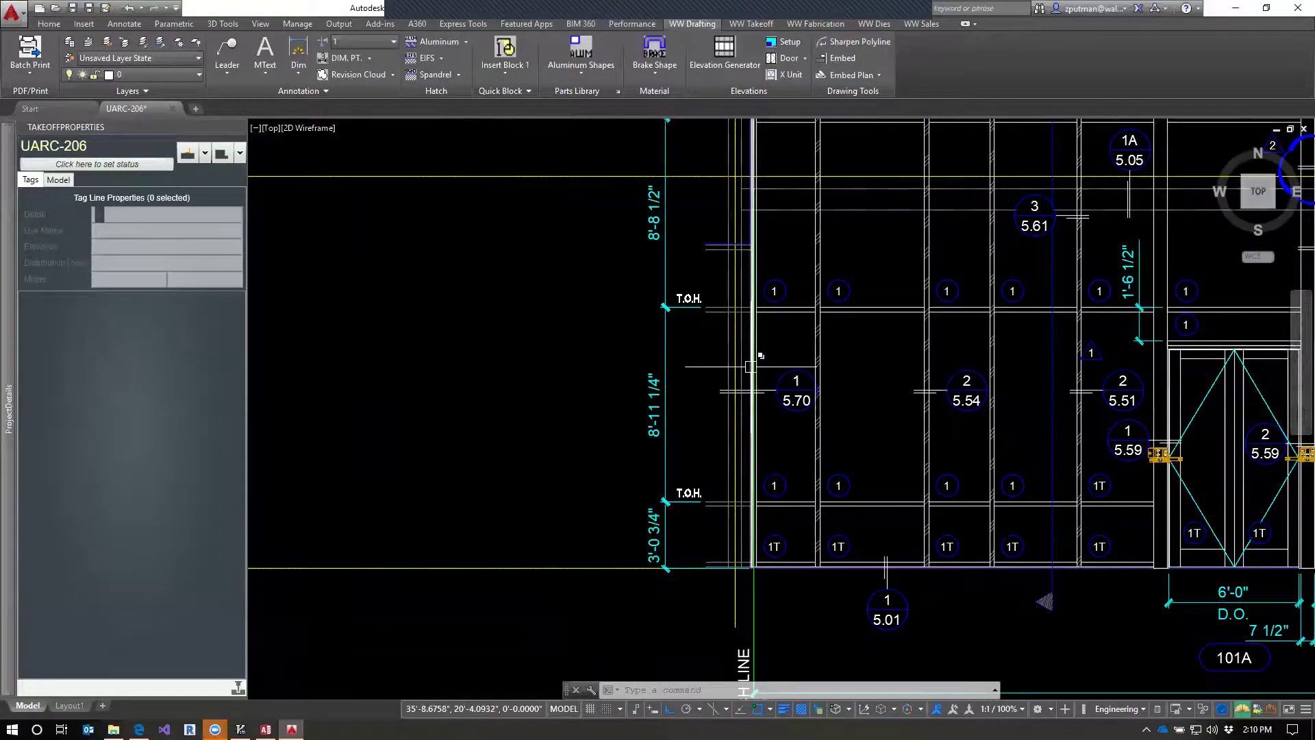
pyautogui.scroll(2, 761, 370)
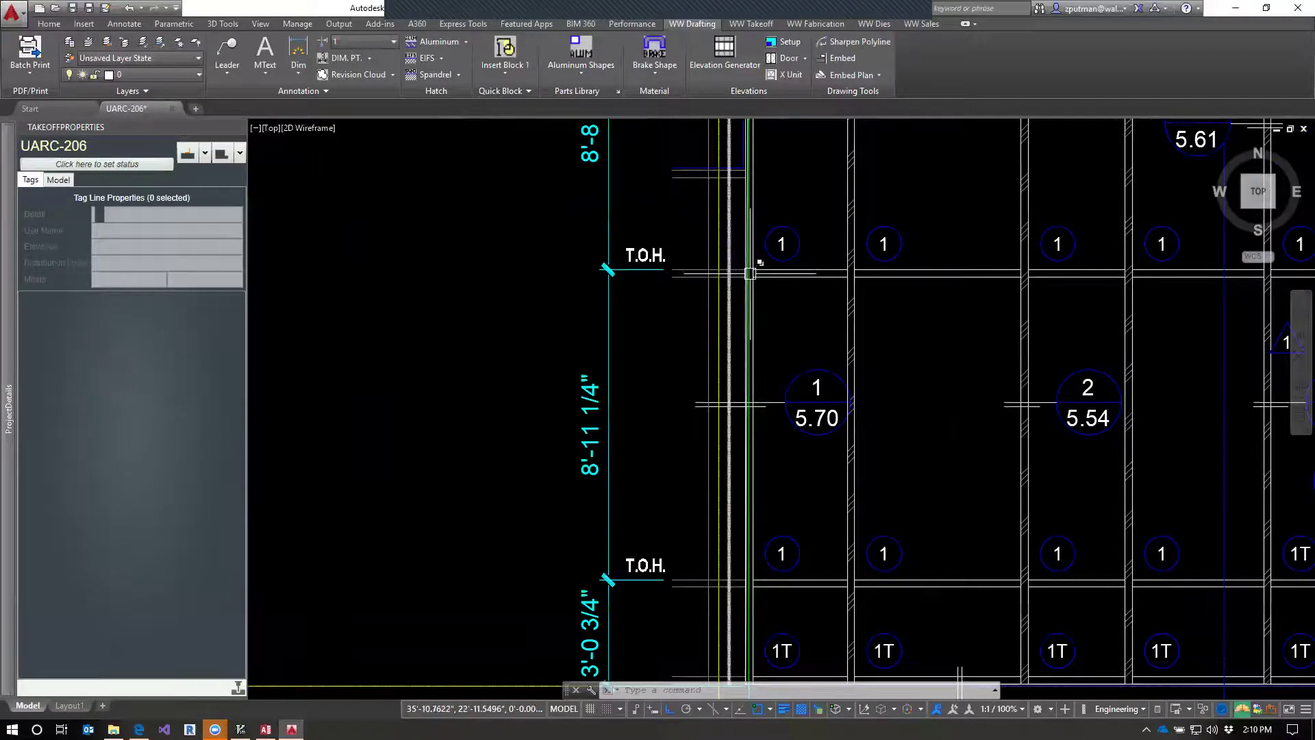
pyautogui.moveTo(803, 620); pyautogui.dragTo(763, 503)
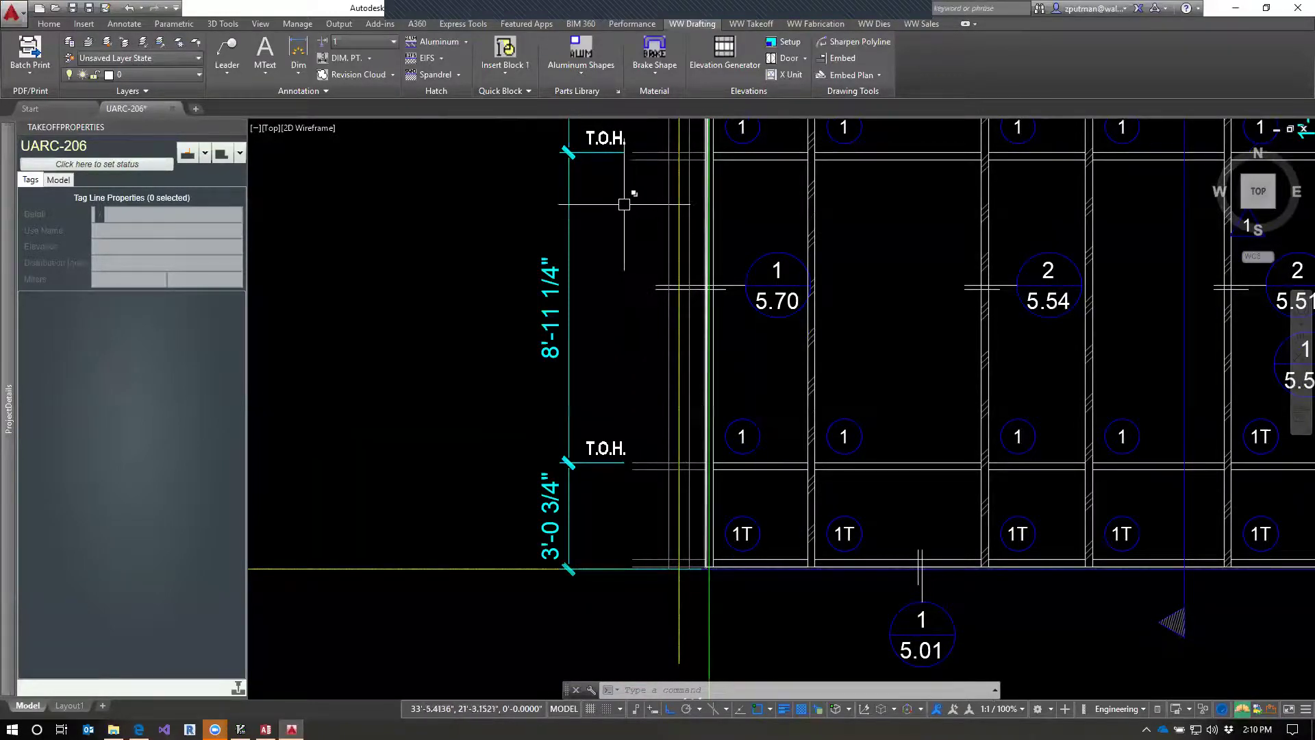
pyautogui.moveTo(661, 302); pyautogui.dragTo(674, 431)
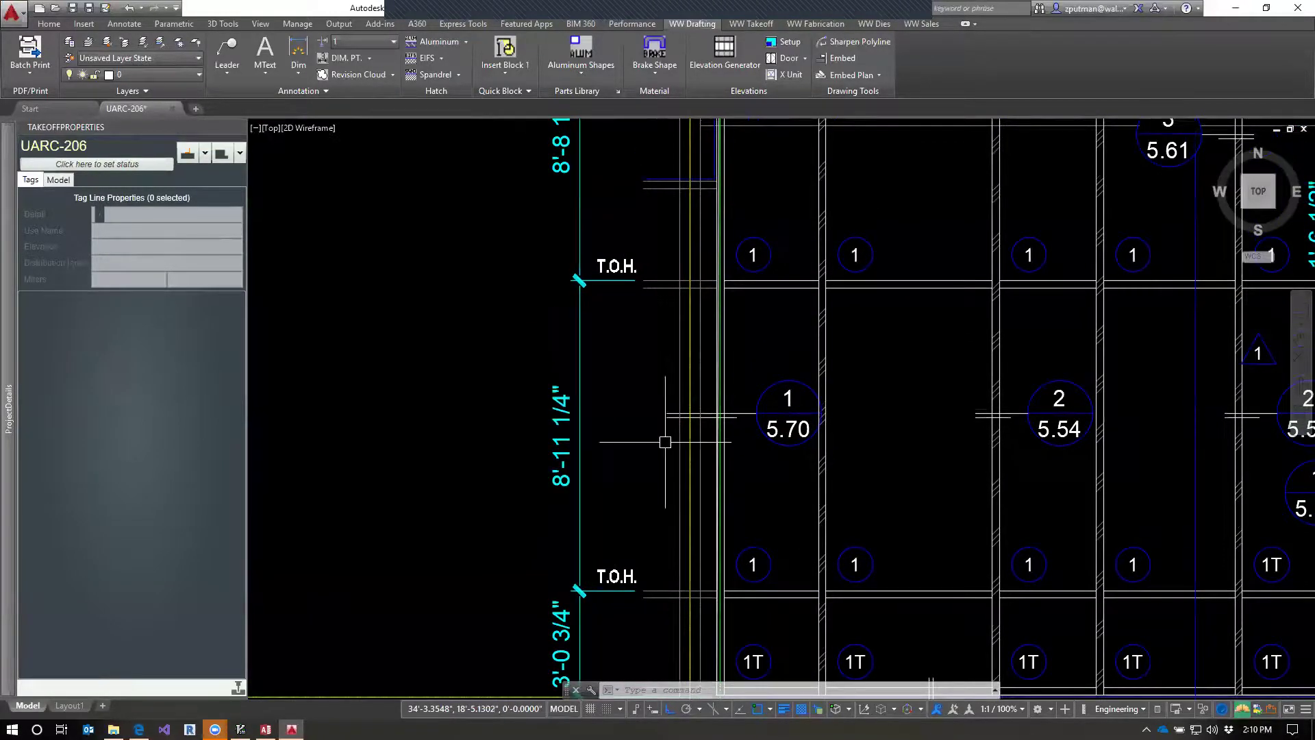
pyautogui.scroll(-3, 668, 442)
pyautogui.scroll(3, 678, 545)
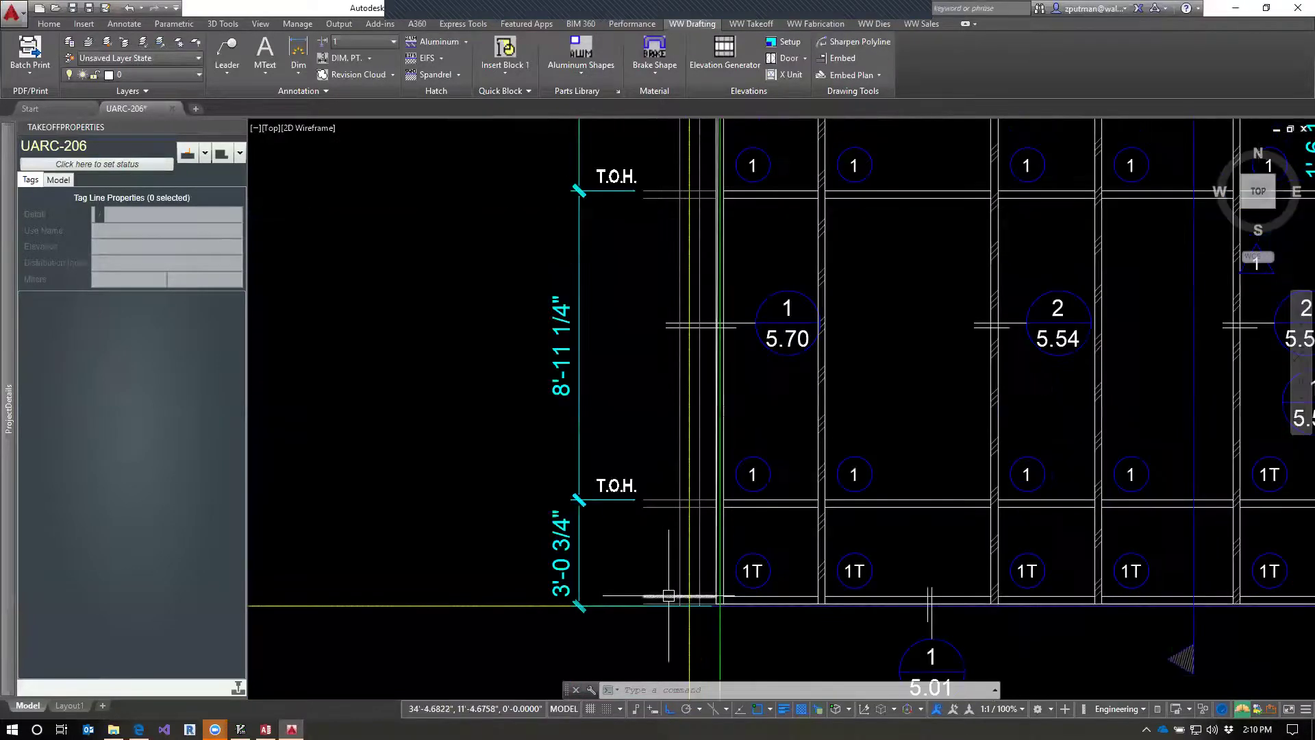
# Review the uses, assembly and miscellaneous items of the Misc stuff detail 1\1.00 in the project details.
pyautogui.moveTo(8, 407)
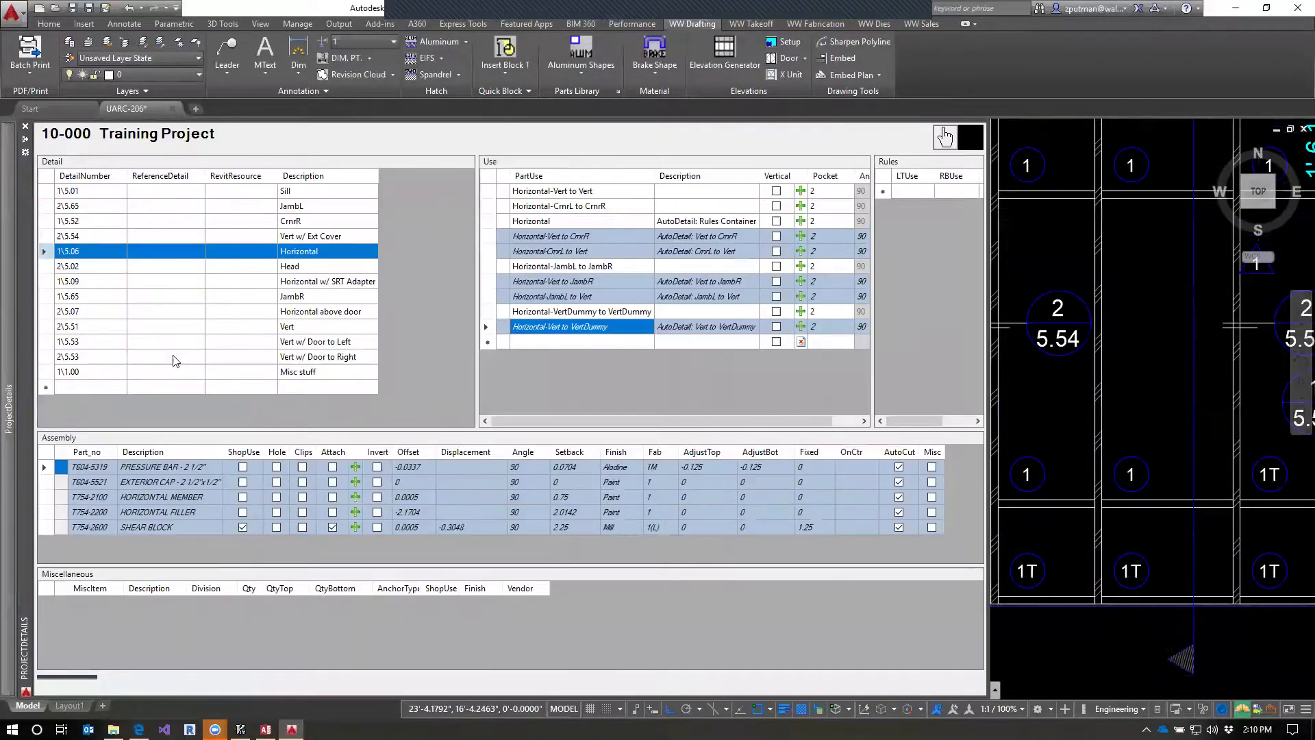
pyautogui.click(103, 374)
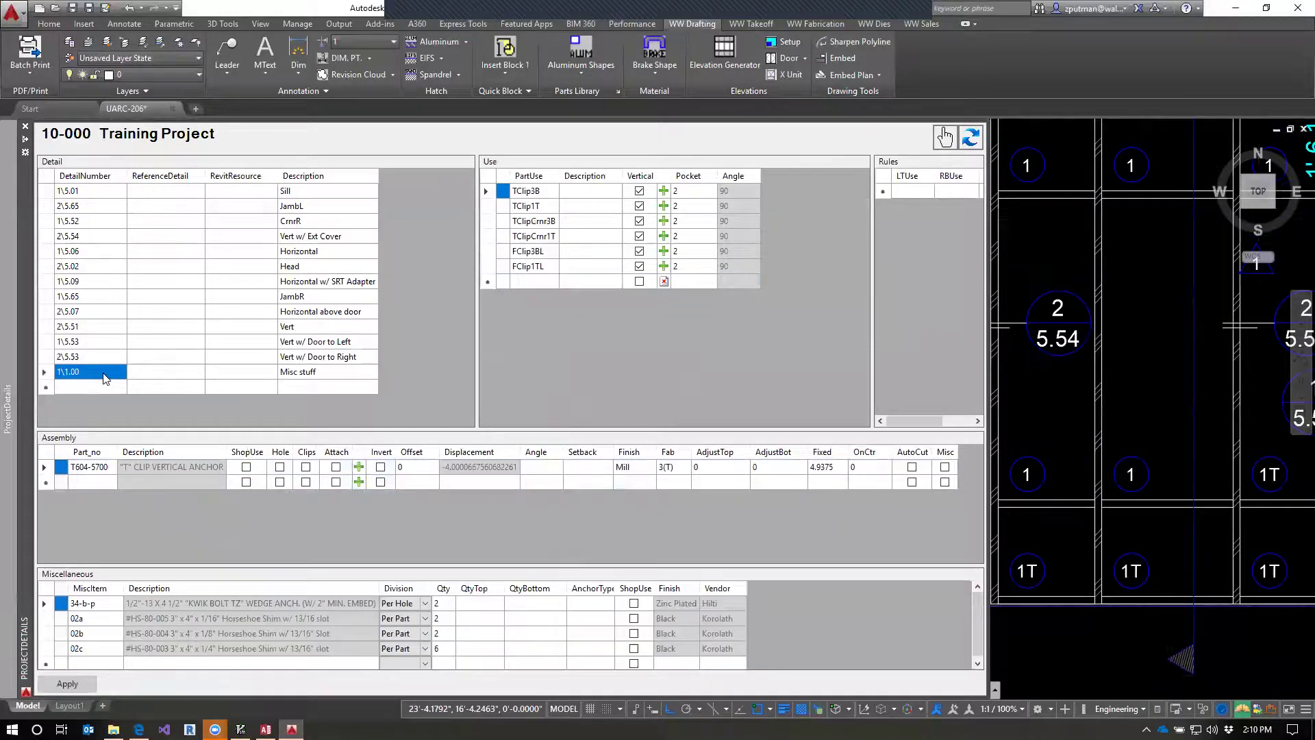
pyautogui.click(46, 372)
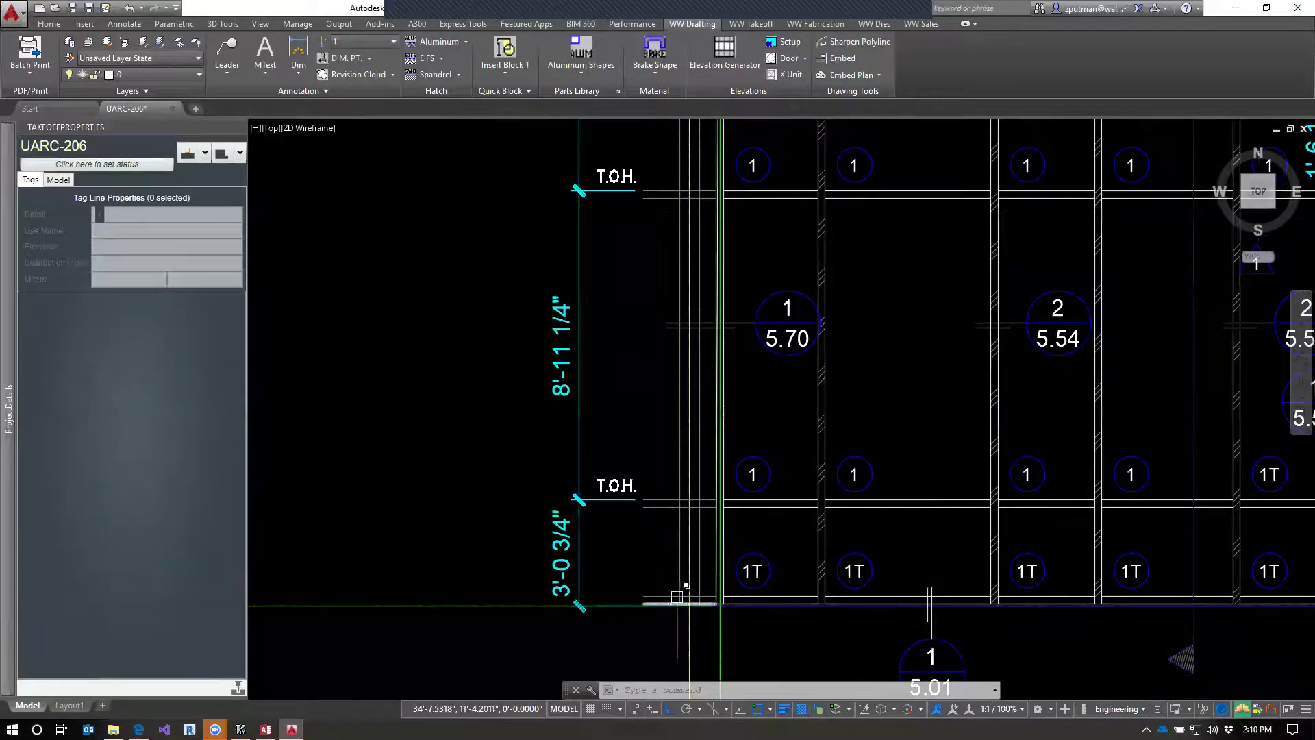
# Examine elevation 4 between its two match lines, including the horizontals, the door bays and the overall sheet layout.
pyautogui.click(691, 268)
pyautogui.moveTo(731, 206); pyautogui.dragTo(753, 438)
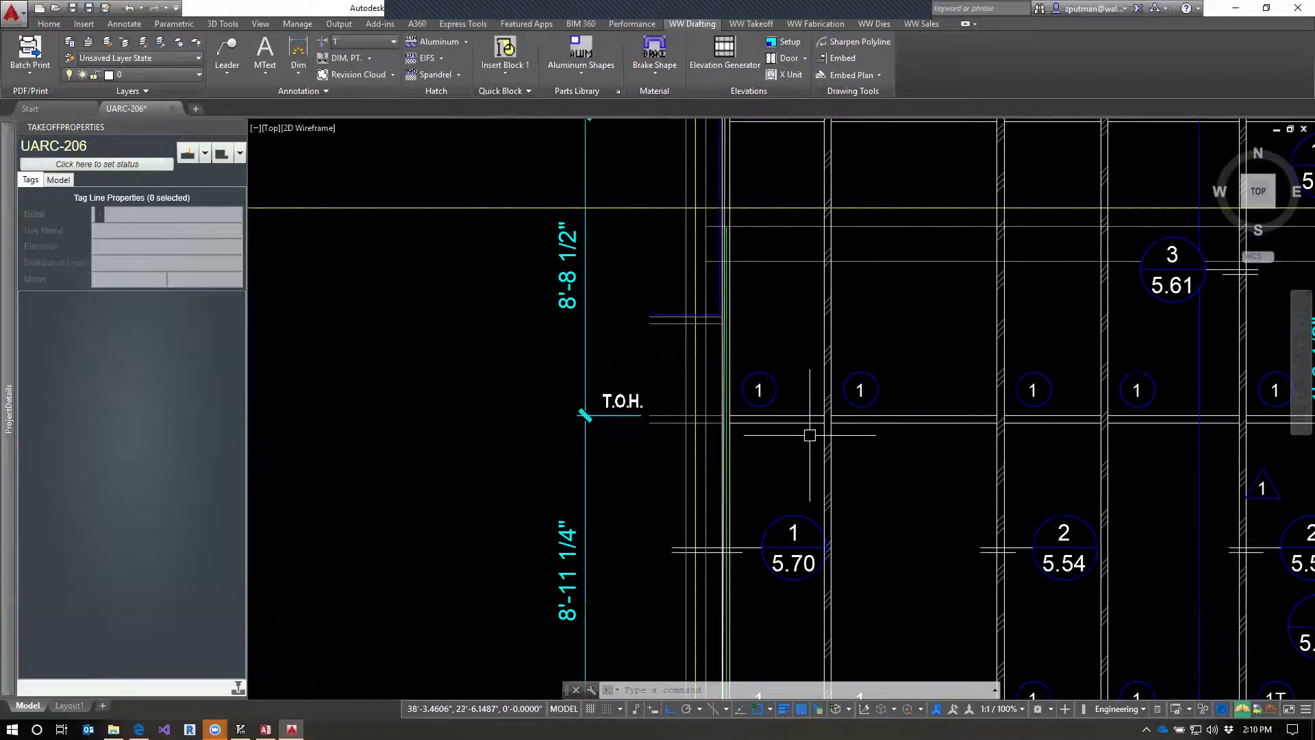
pyautogui.scroll(-5, 810, 435)
pyautogui.moveTo(979, 306); pyautogui.dragTo(910, 340)
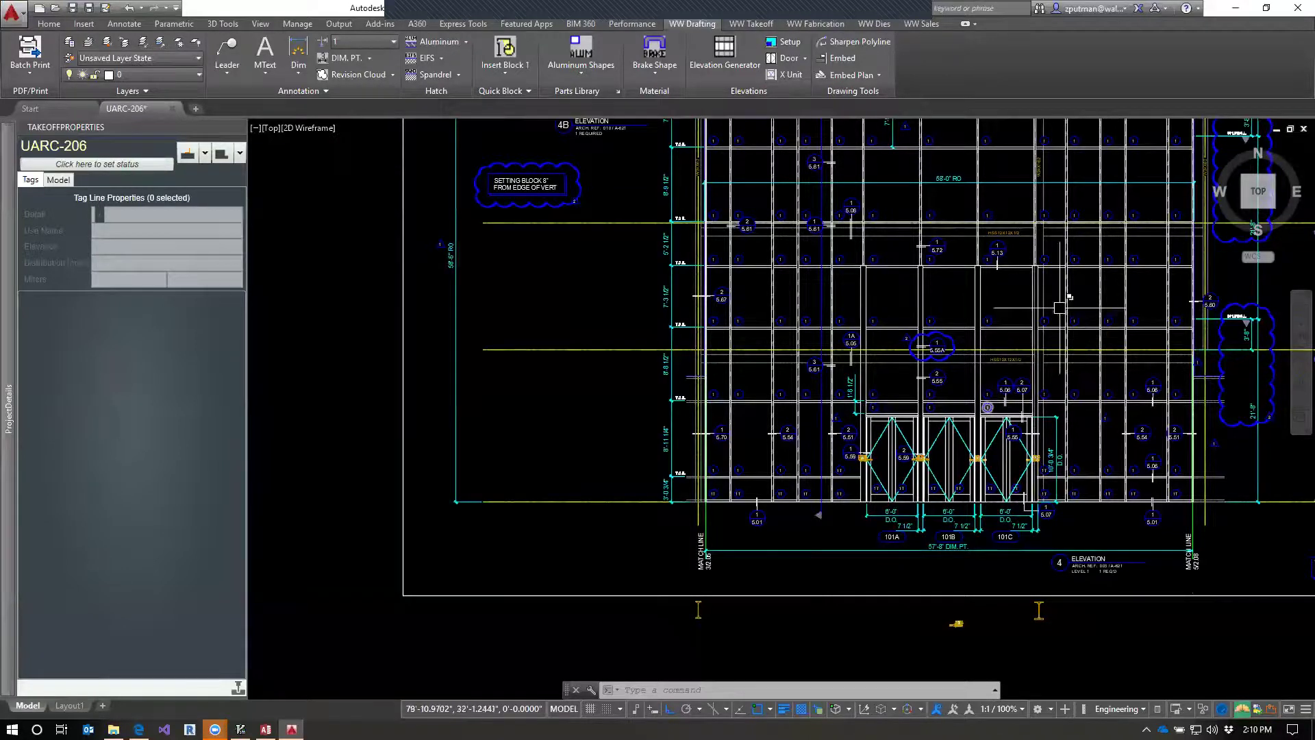
pyautogui.moveTo(946, 305)
pyautogui.mouseDown()
pyautogui.moveTo(922, 501)
pyautogui.moveTo(909, 438)
pyautogui.mouseUp()
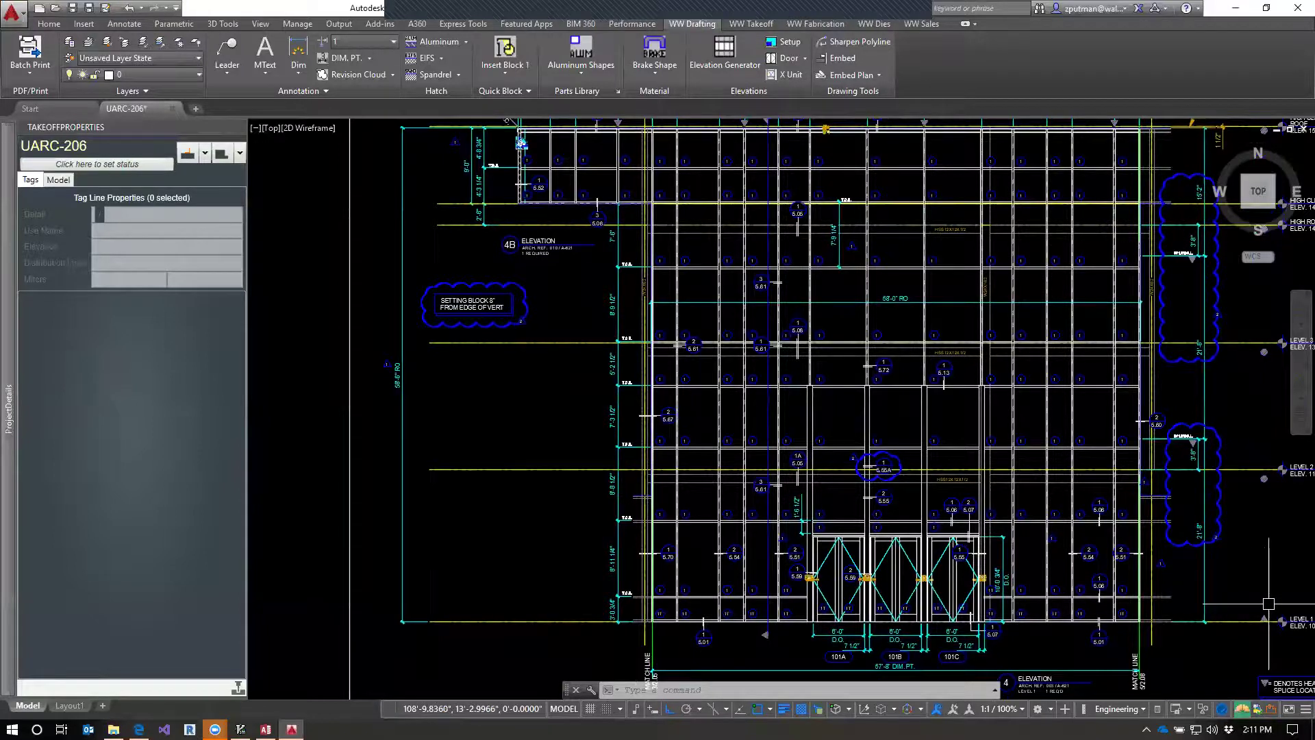
pyautogui.moveTo(903, 720); pyautogui.dragTo(905, 628)
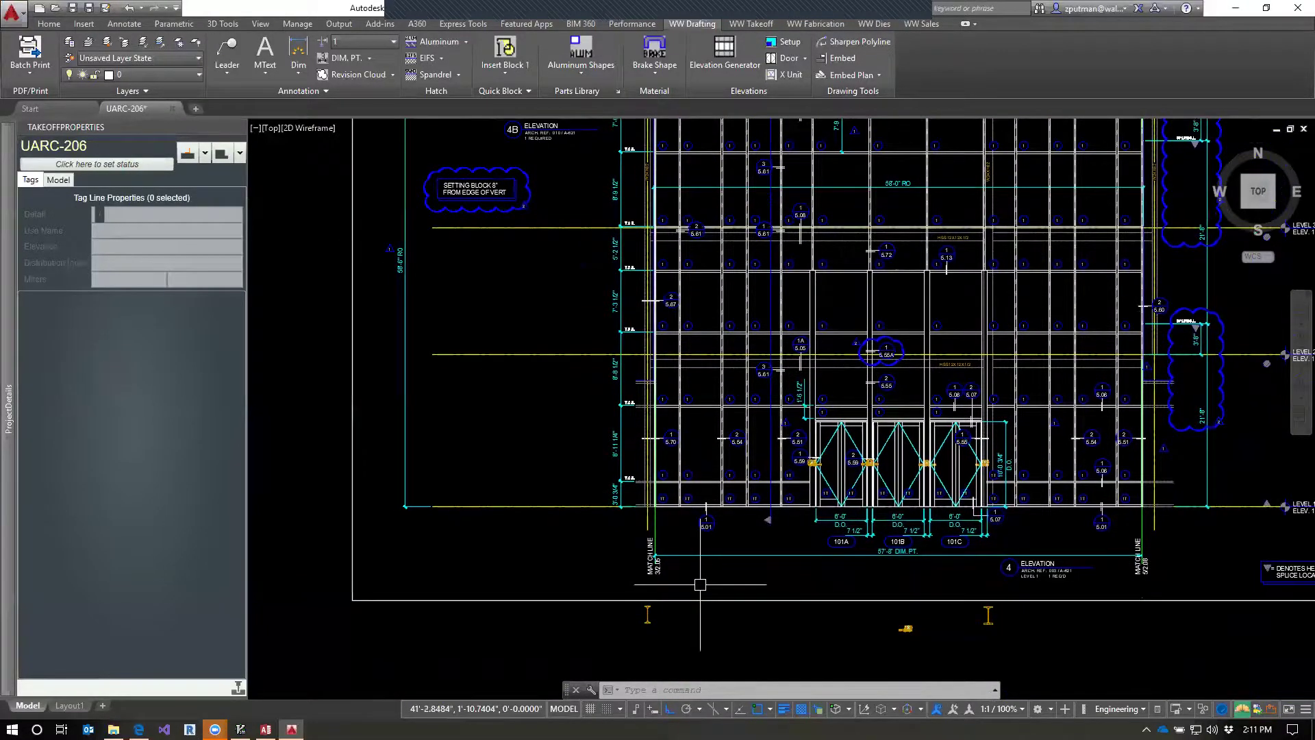
pyautogui.scroll(2, 698, 582)
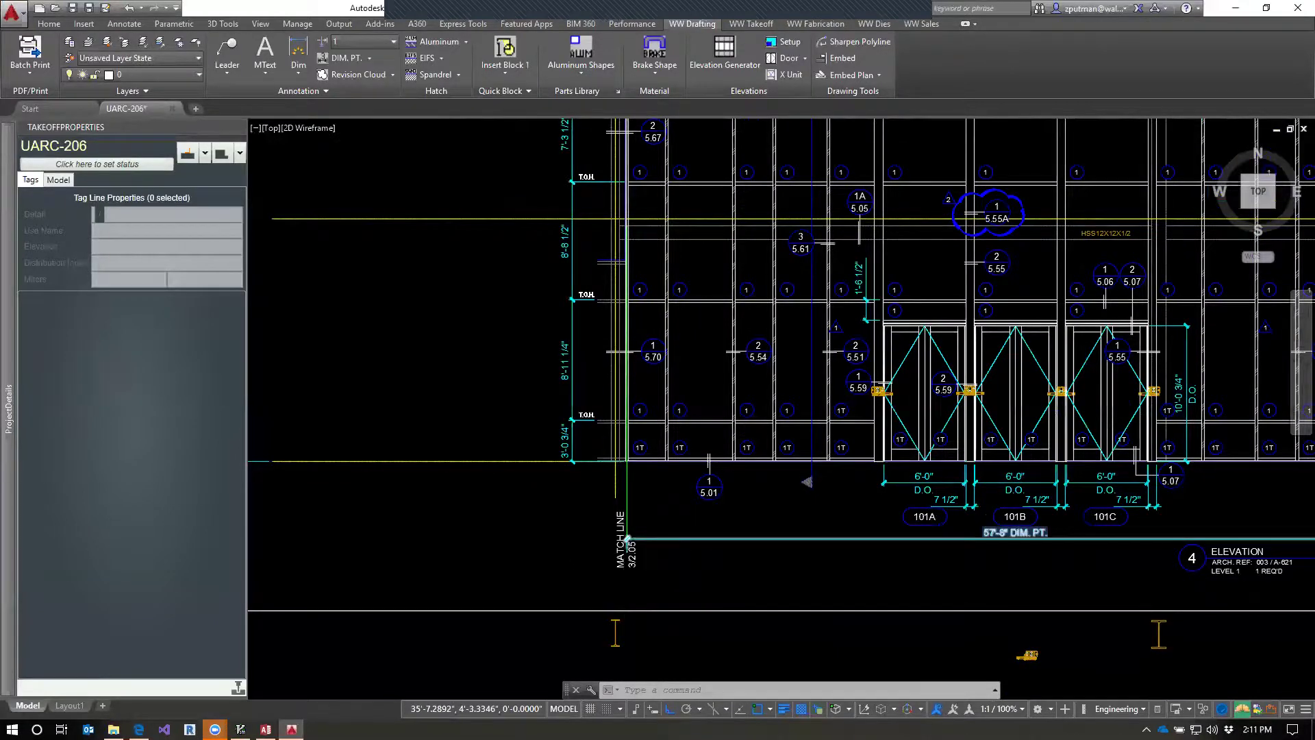
pyautogui.scroll(-2, 651, 572)
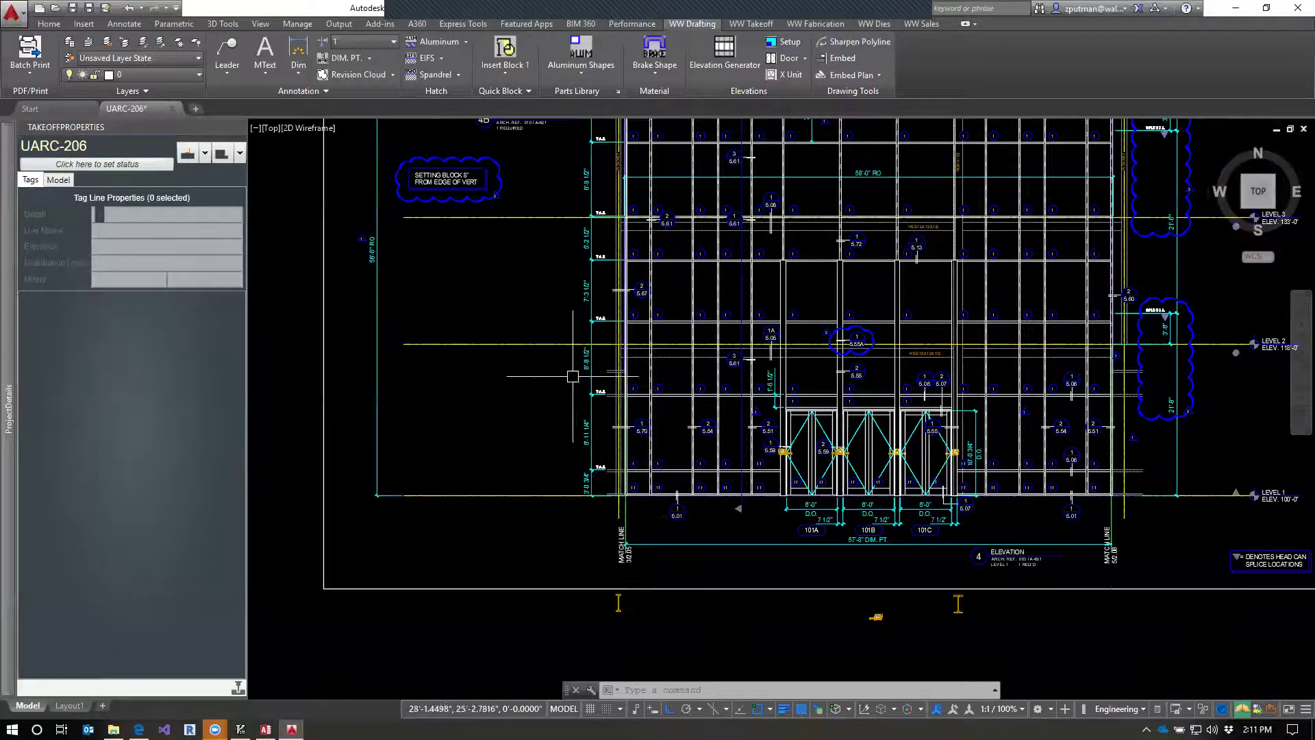
pyautogui.middleClick(1065, 417)
pyautogui.middleClick(1064, 417)
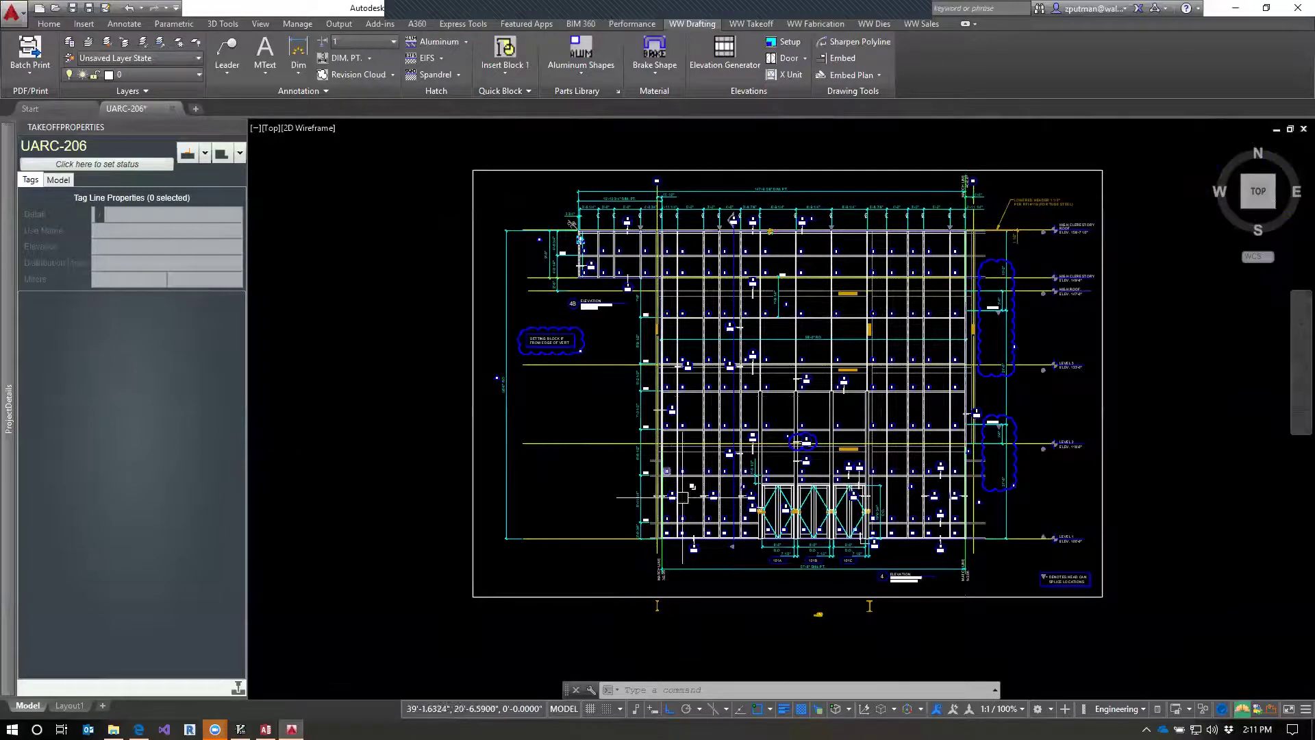
pyautogui.scroll(4, 667, 468)
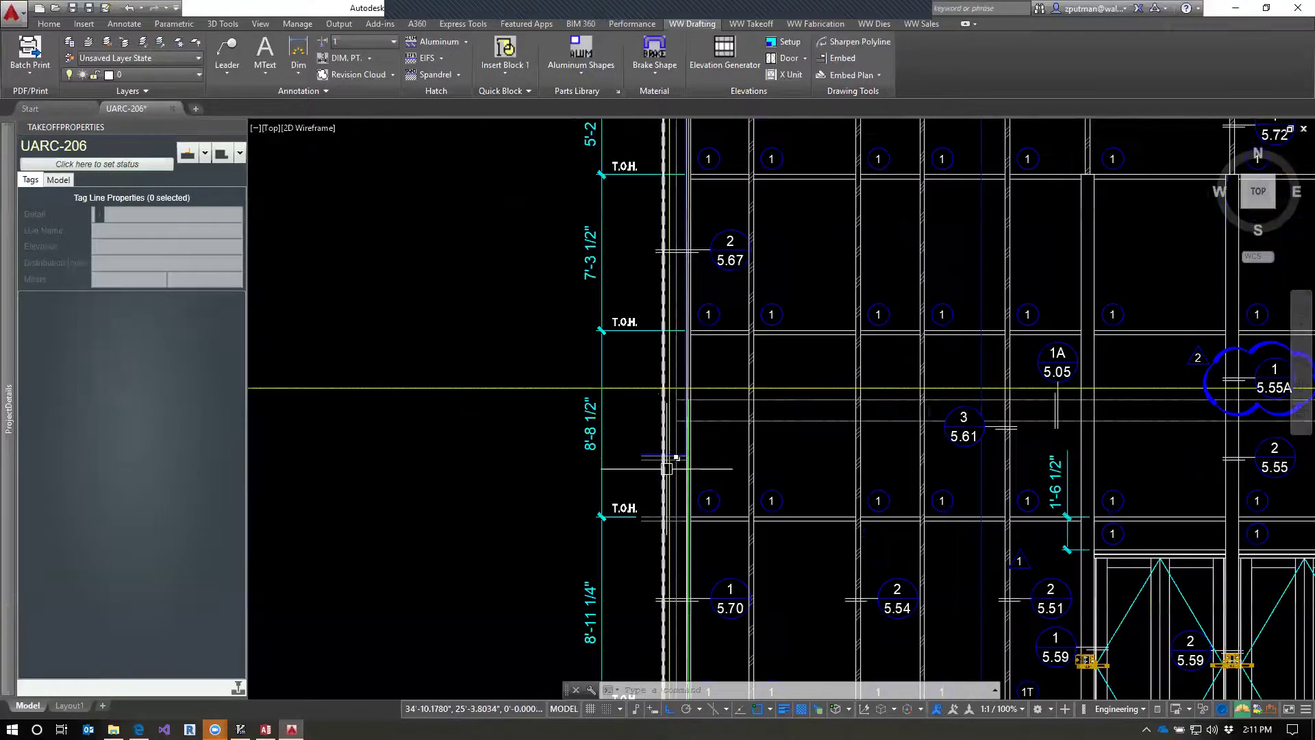
pyautogui.scroll(-2, 720, 462)
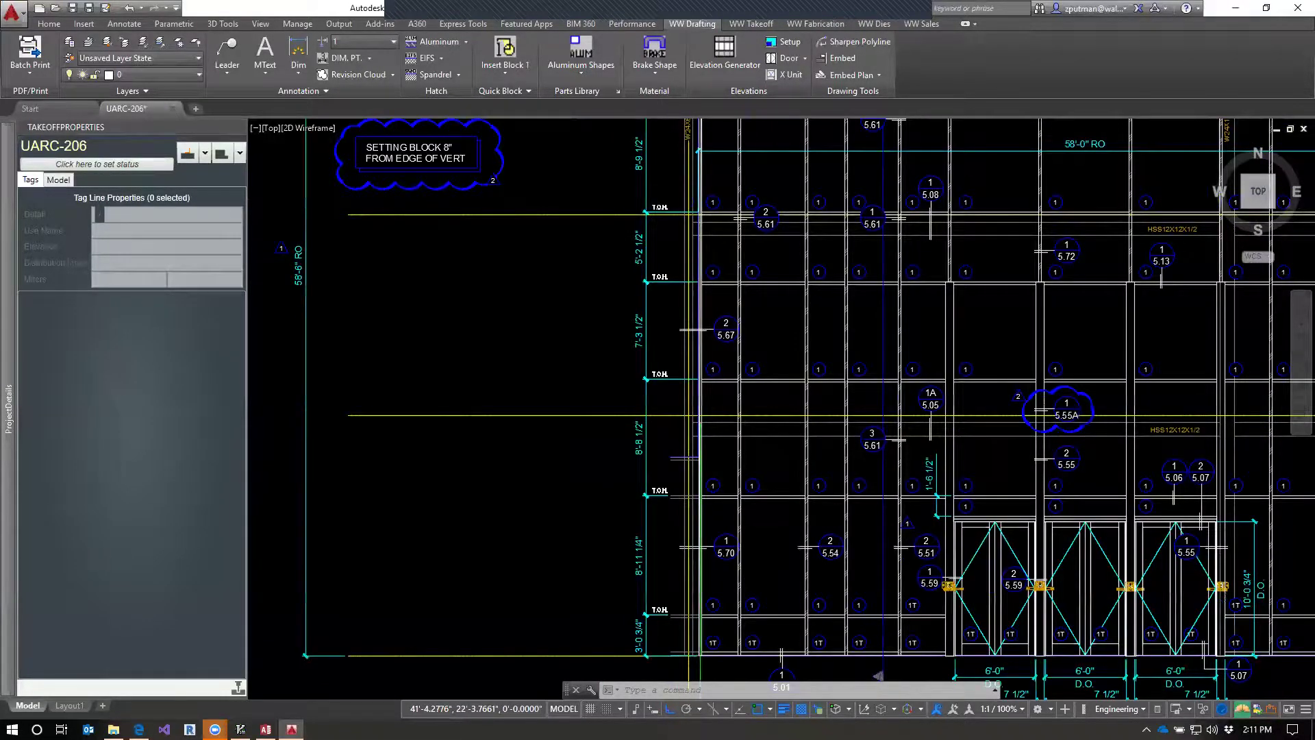
pyautogui.scroll(-5, 772, 507)
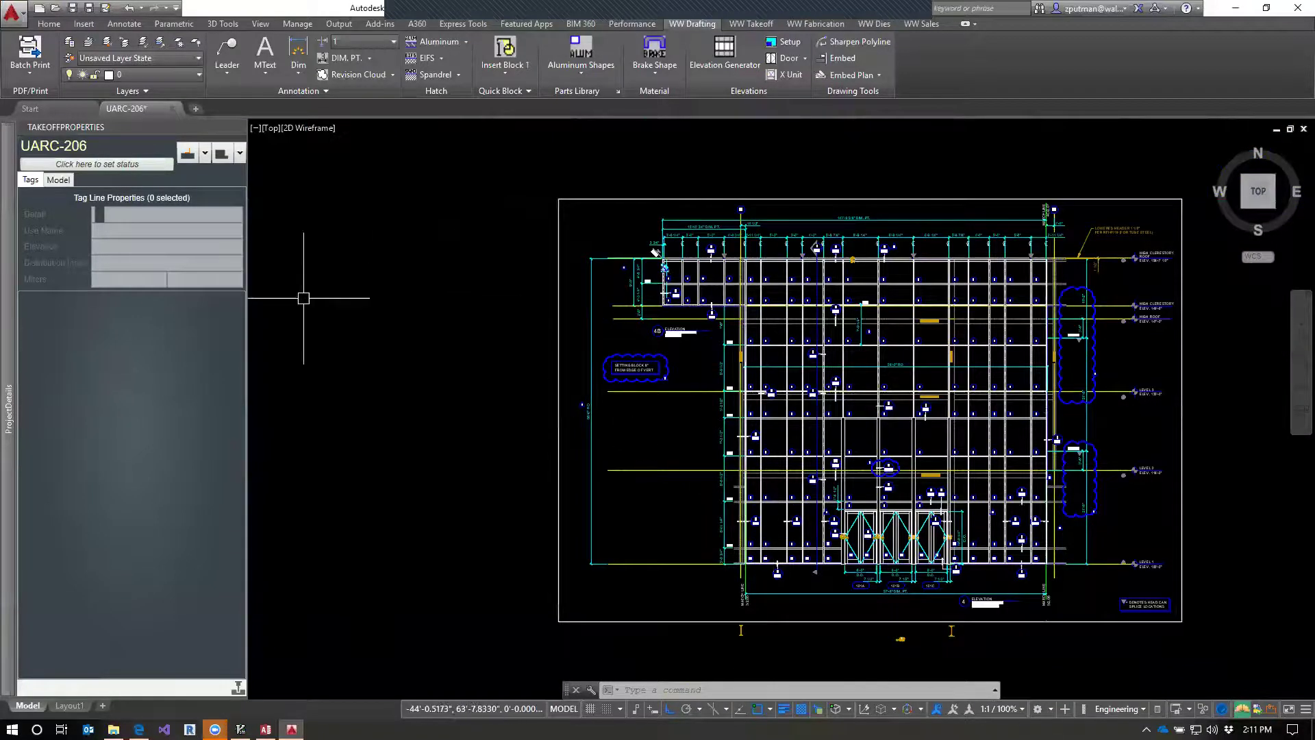
# Open drawing UARC-205 in place of UARC-206.
pyautogui.moveTo(7, 352)
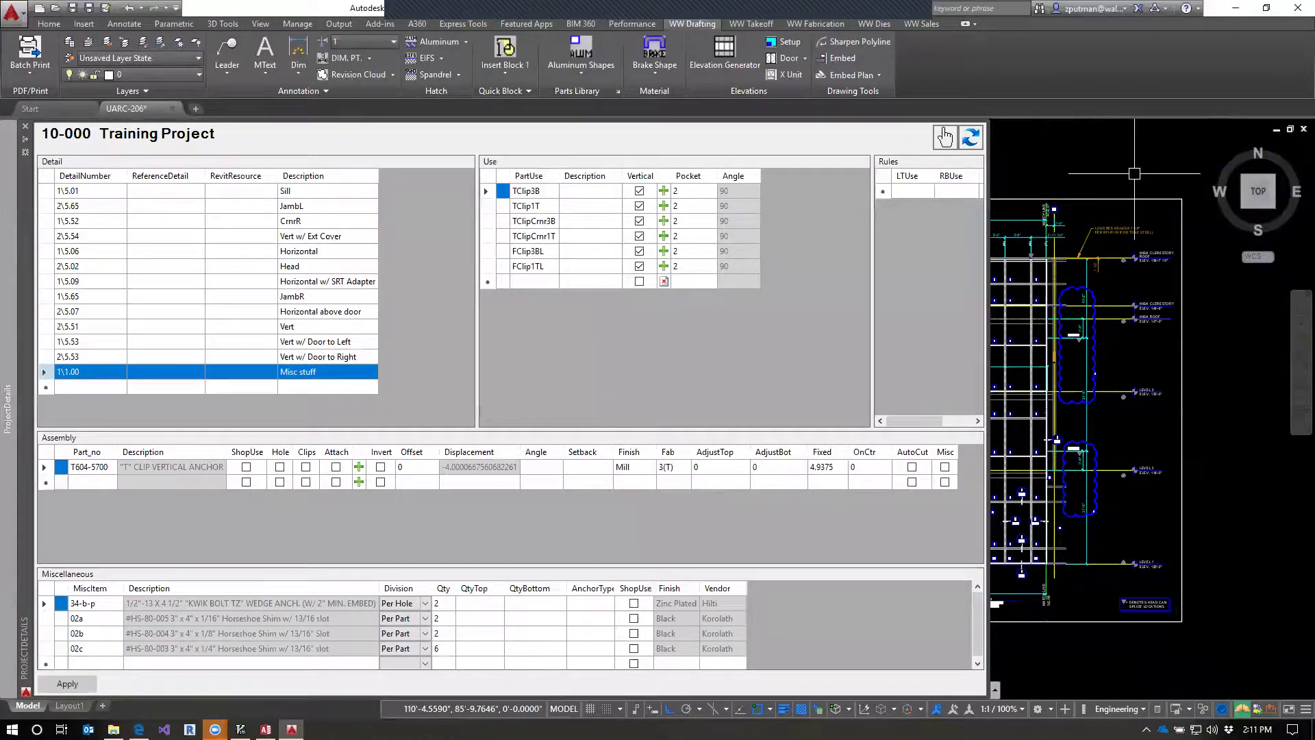
pyautogui.write('OF')
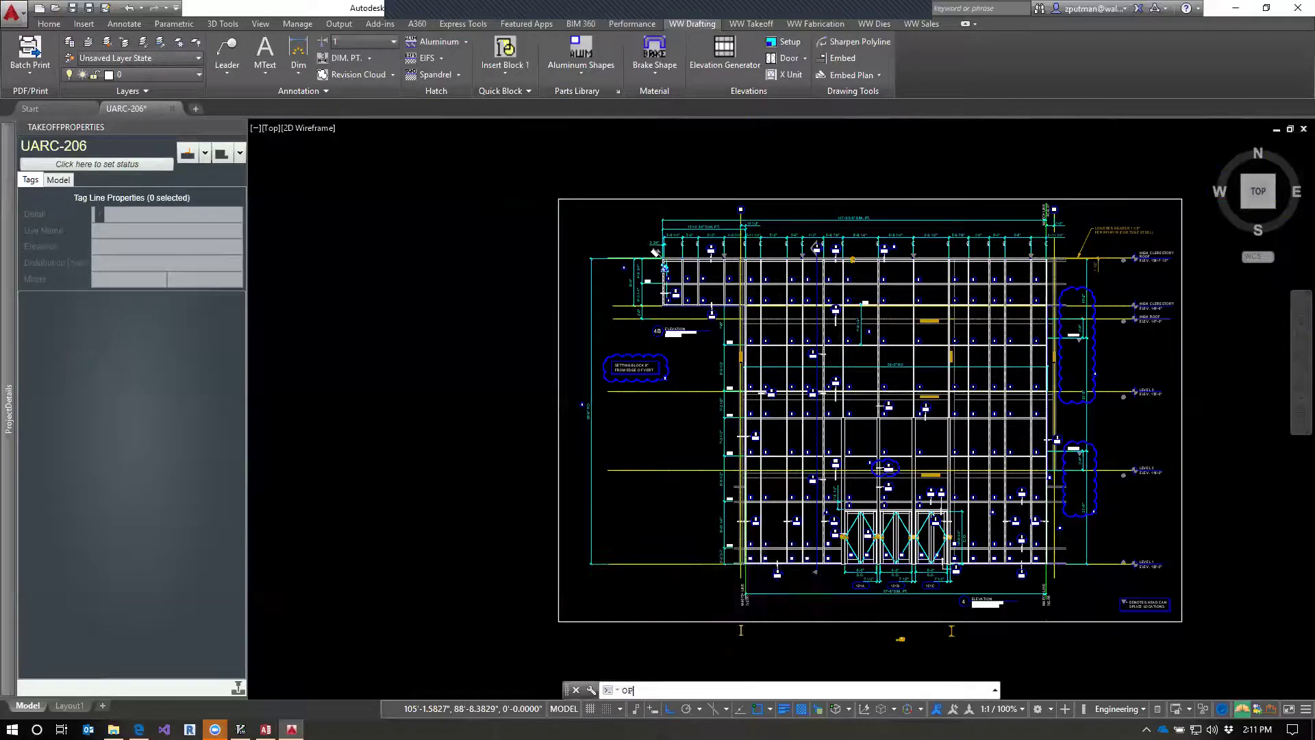
pyautogui.press('Return')
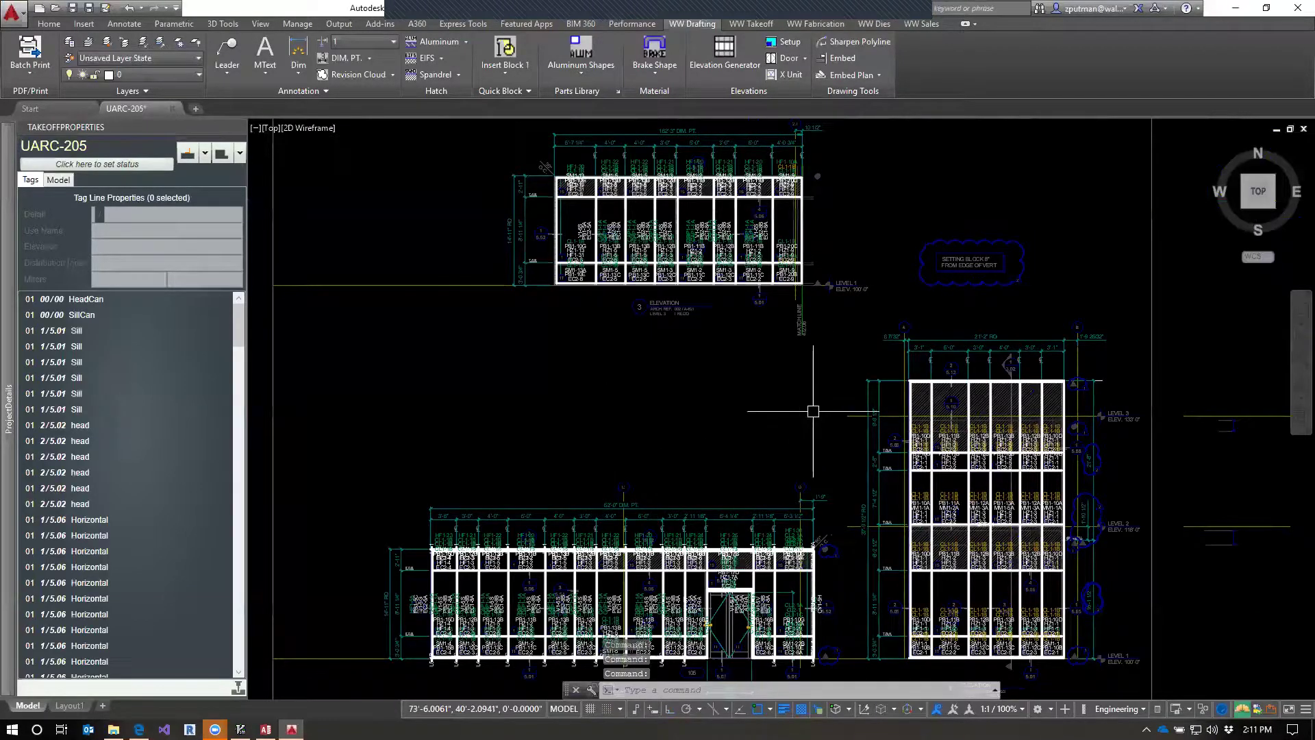
pyautogui.moveTo(831, 446); pyautogui.dragTo(721, 371)
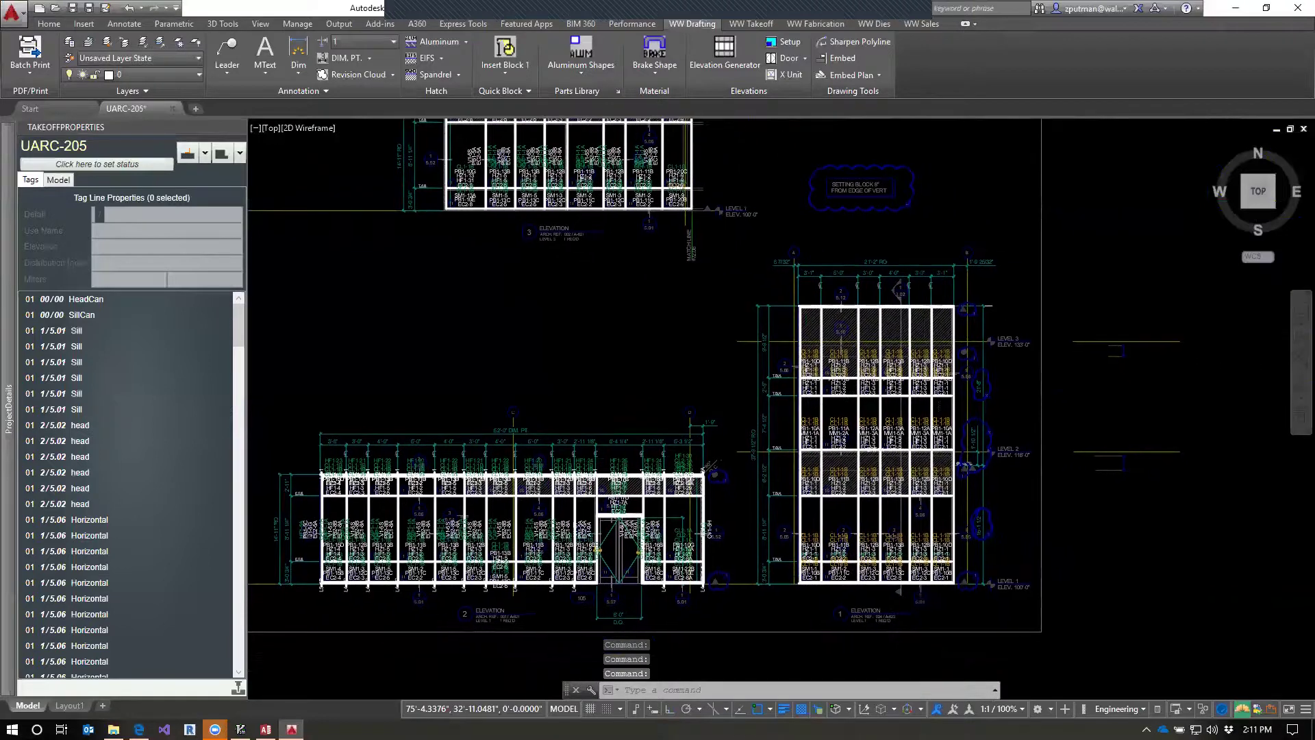
# Switch to the browser's Lessons page, read Day 8's AutoDetails requirements, results and homework, and return to the drawing.
pyautogui.click(139, 729)
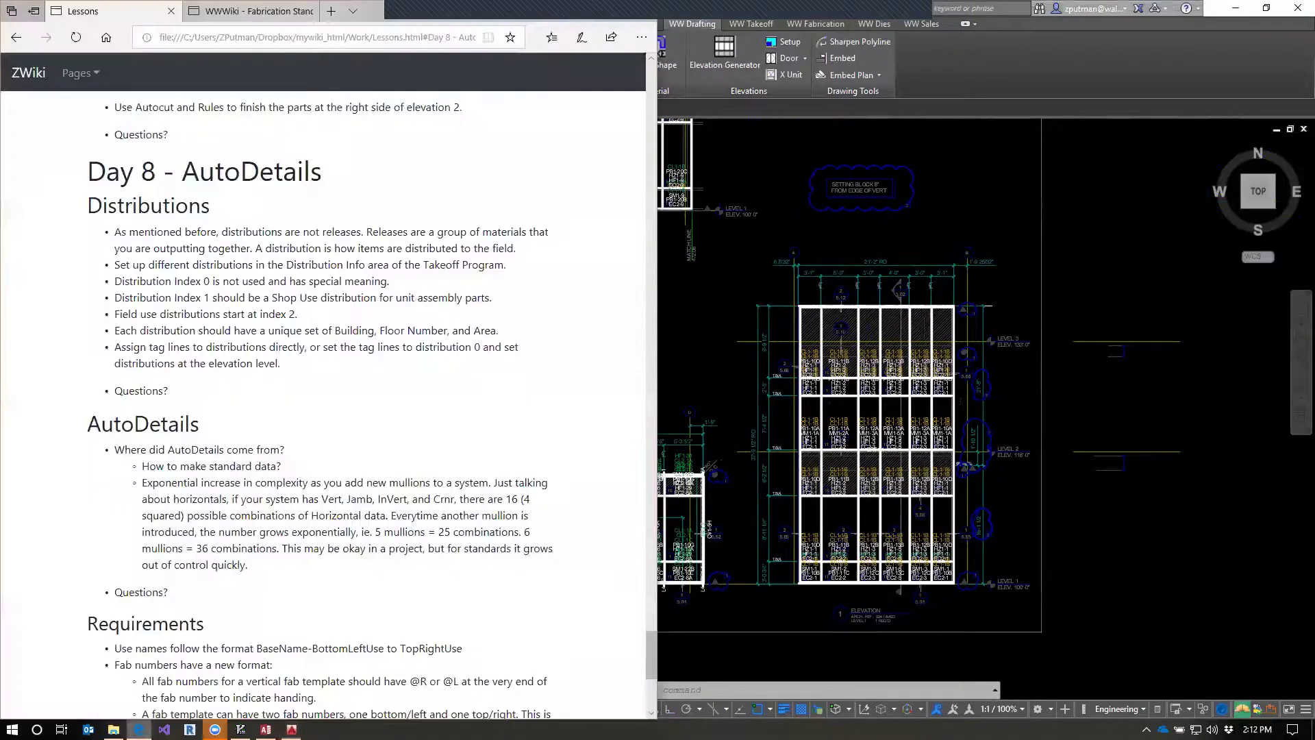
pyautogui.scroll(-6, 524, 438)
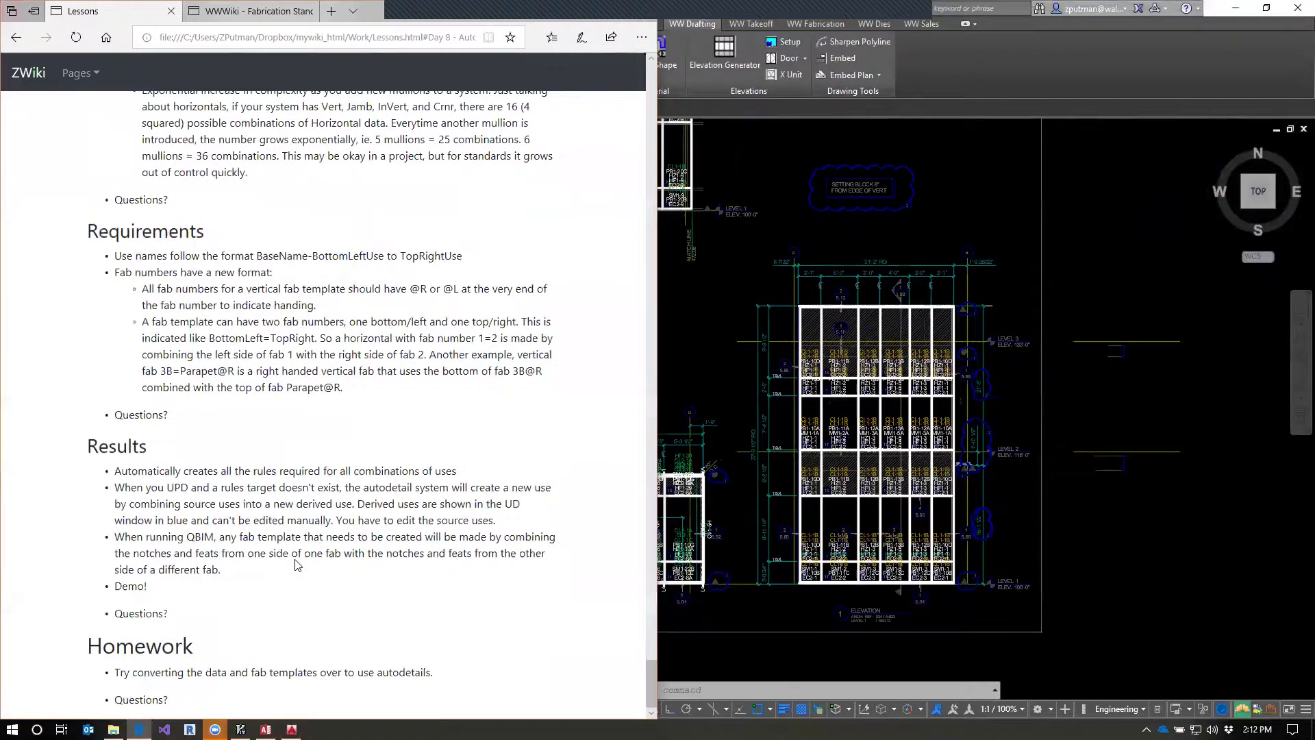
pyautogui.scroll(2, 295, 567)
pyautogui.scroll(-2, 415, 403)
pyautogui.click(1019, 414)
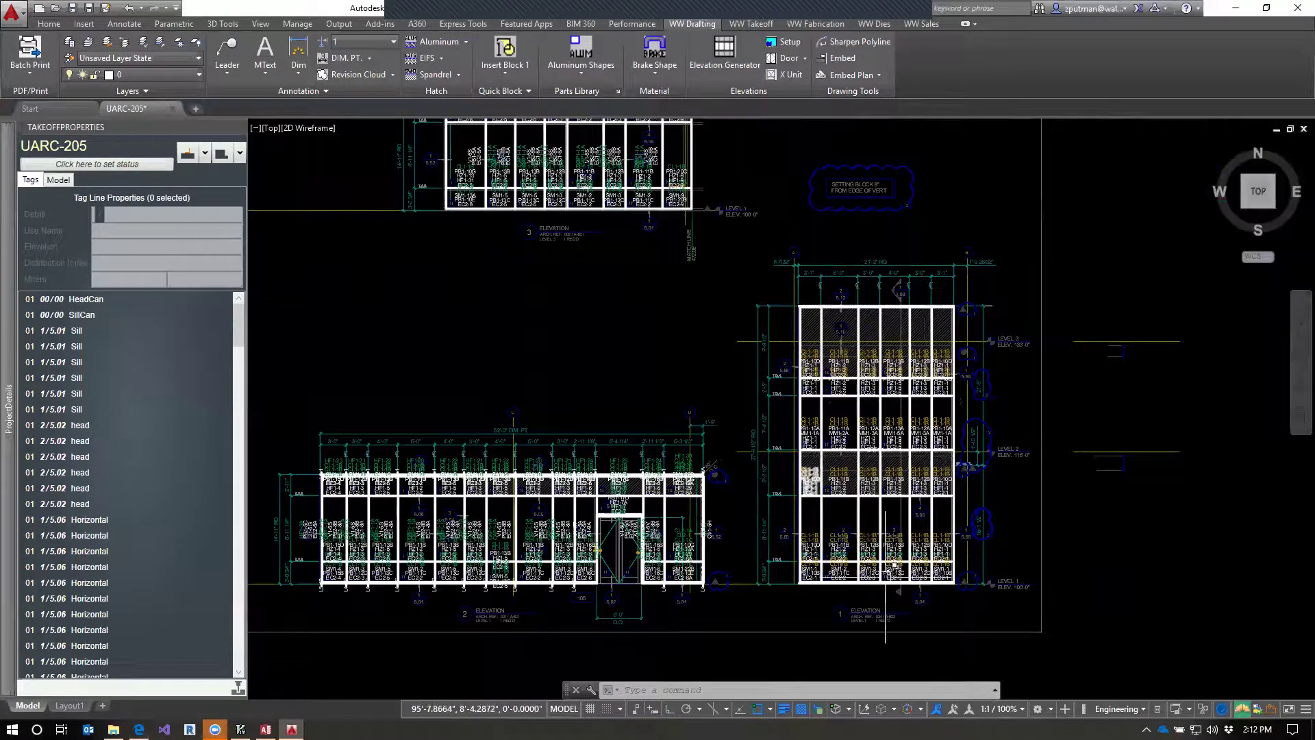
# Examine the part tags on elevations 1 and 2 in UARC-205, including the door bay and corner.
pyautogui.scroll(2, 829, 488)
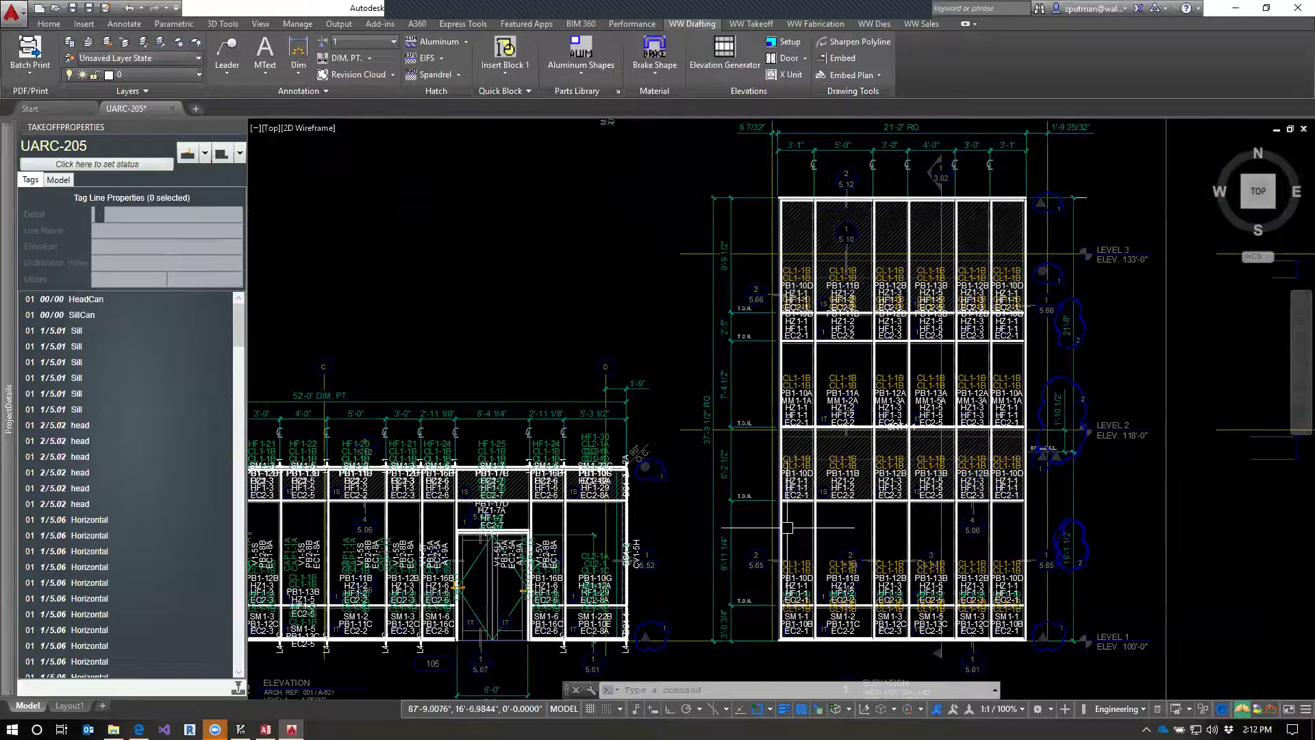
pyautogui.moveTo(684, 526); pyautogui.dragTo(1086, 466)
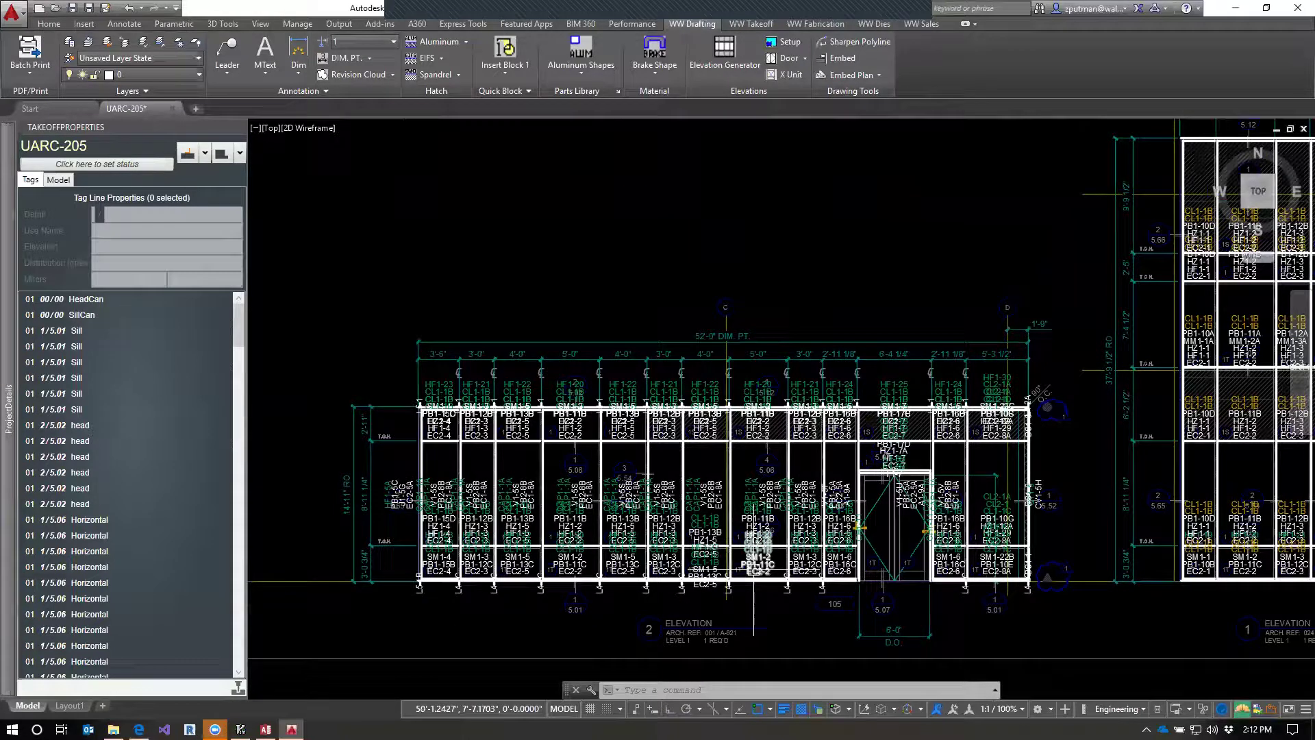
pyautogui.press('Escape')
pyautogui.press('Escape')
pyautogui.press('Escape')
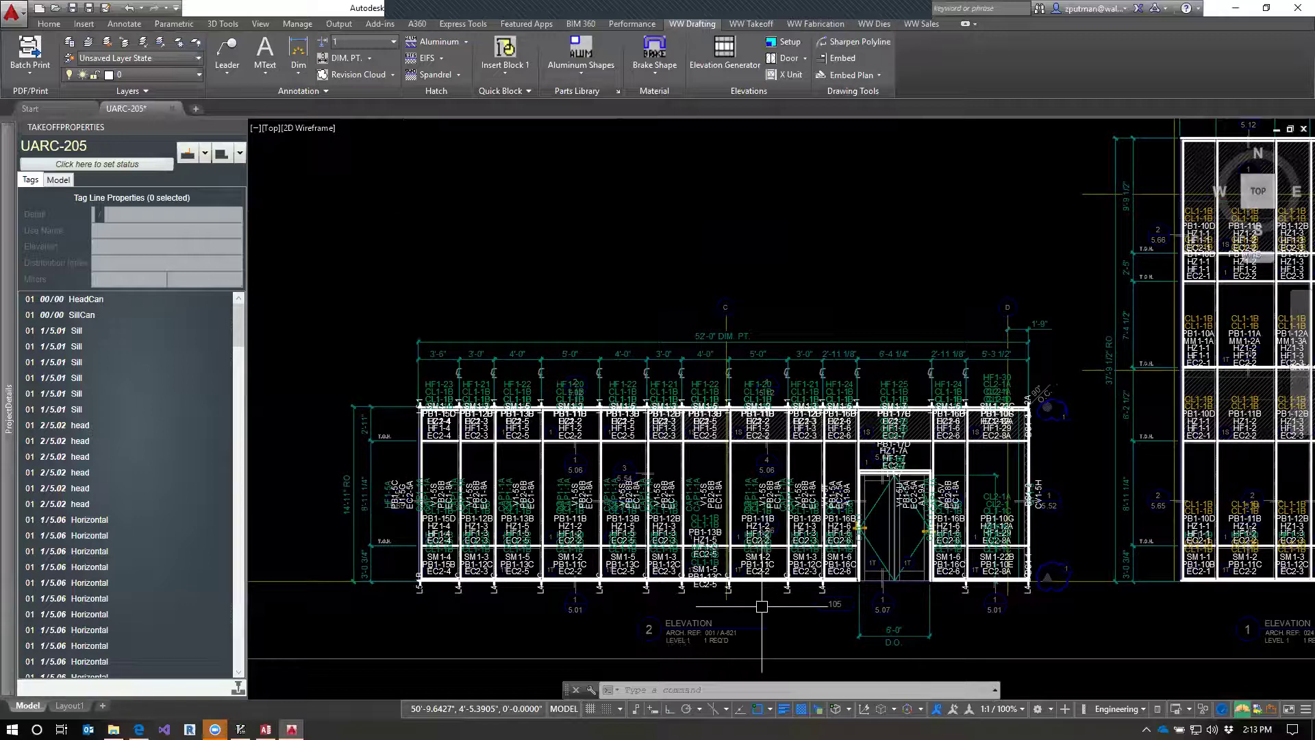
pyautogui.scroll(2, 762, 607)
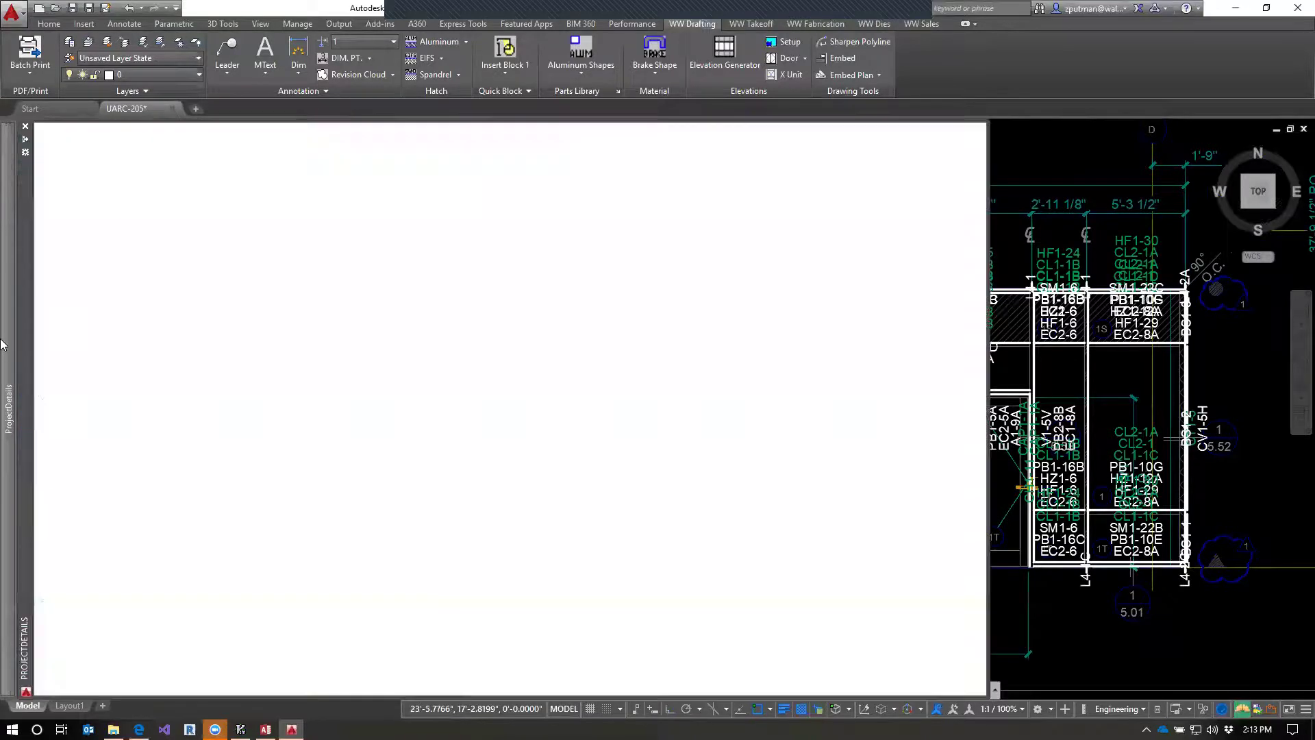
# Review the uses and assemblies of the Vert, Horizontal above door and JambR details in the project details.
pyautogui.moveTo(4, 344)
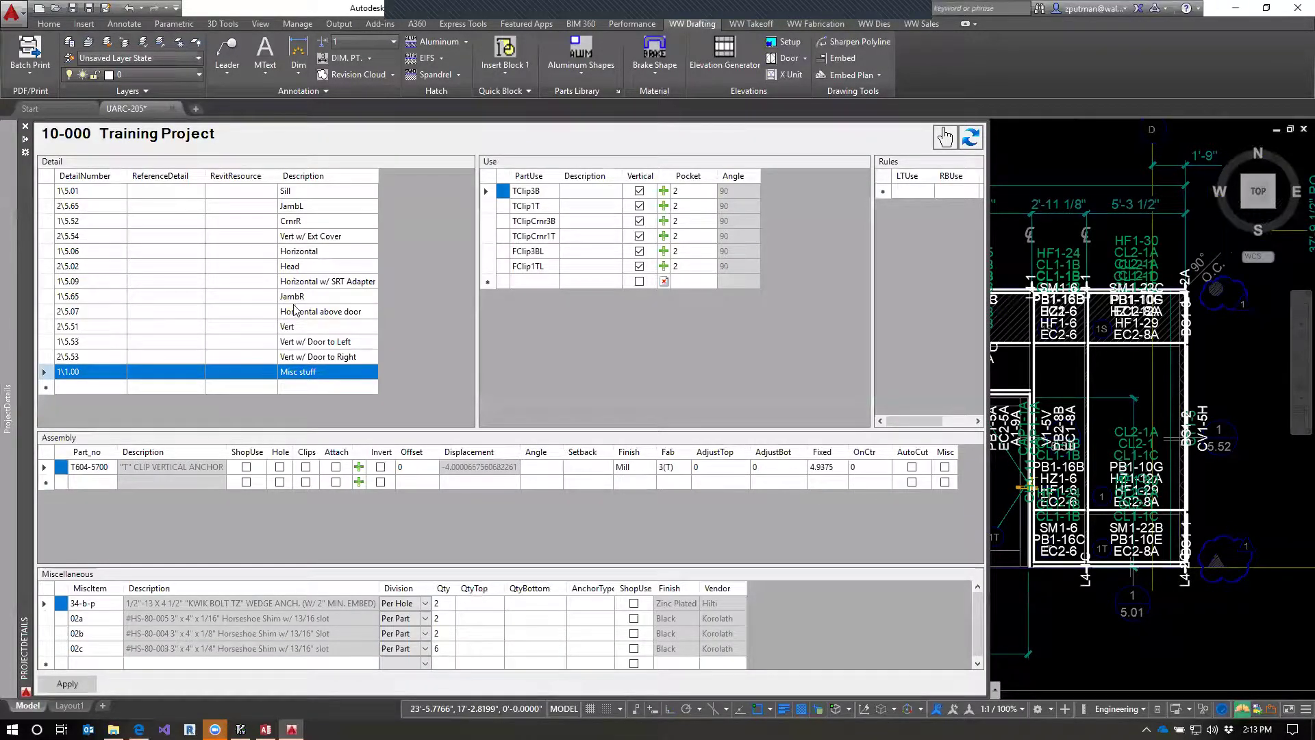
pyautogui.click(297, 330)
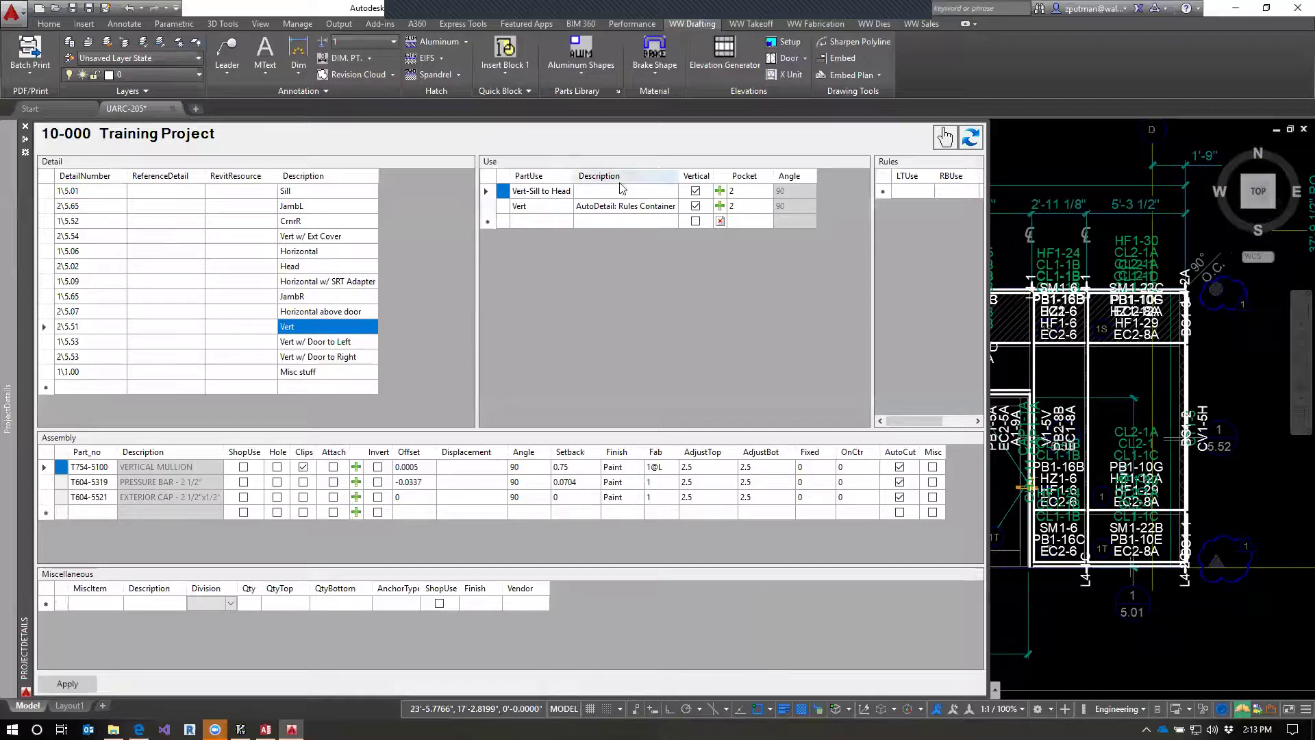
pyautogui.click(534, 208)
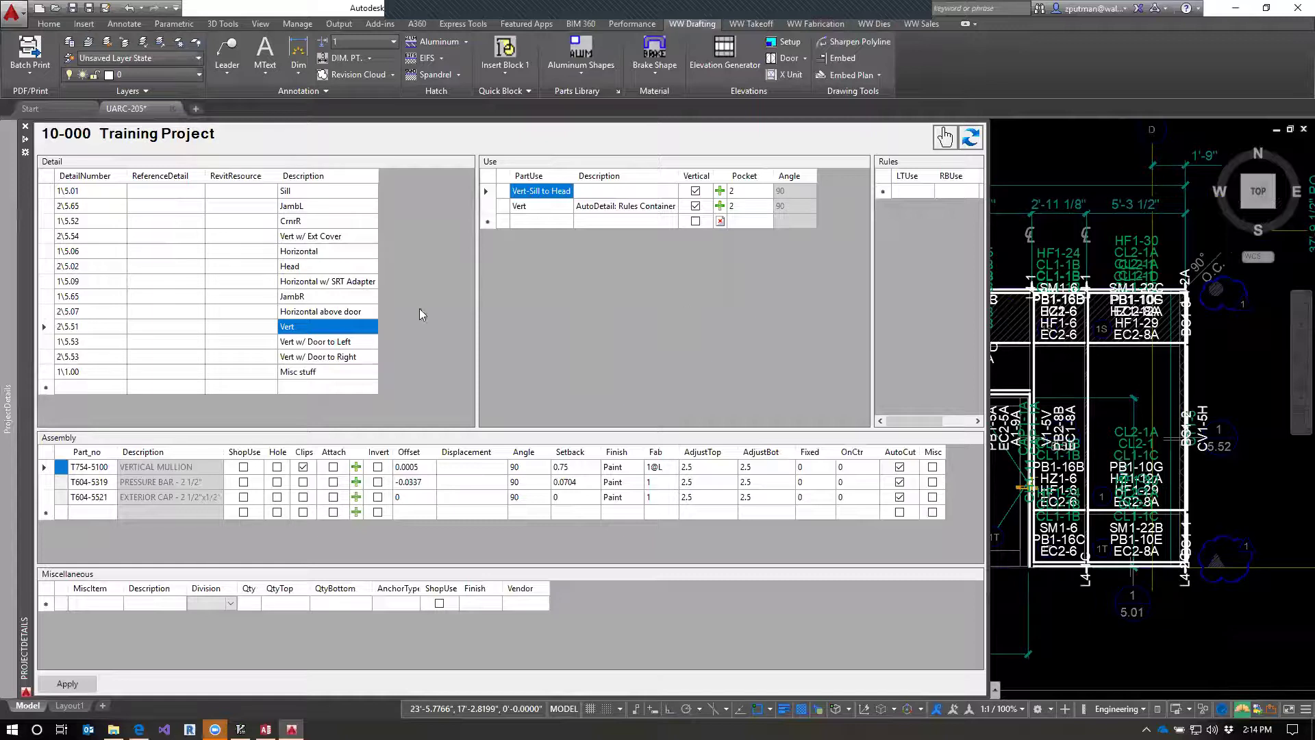
pyautogui.click(312, 312)
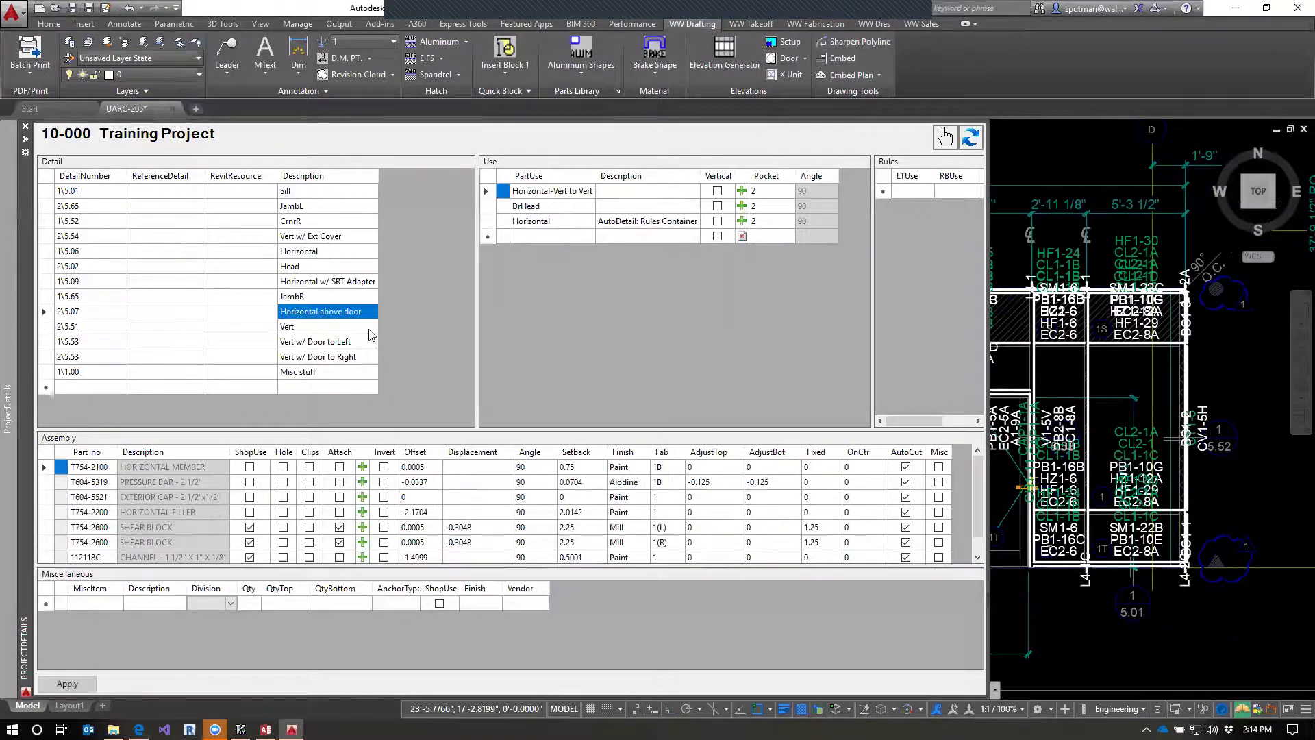
pyautogui.click(317, 296)
pyautogui.click(311, 311)
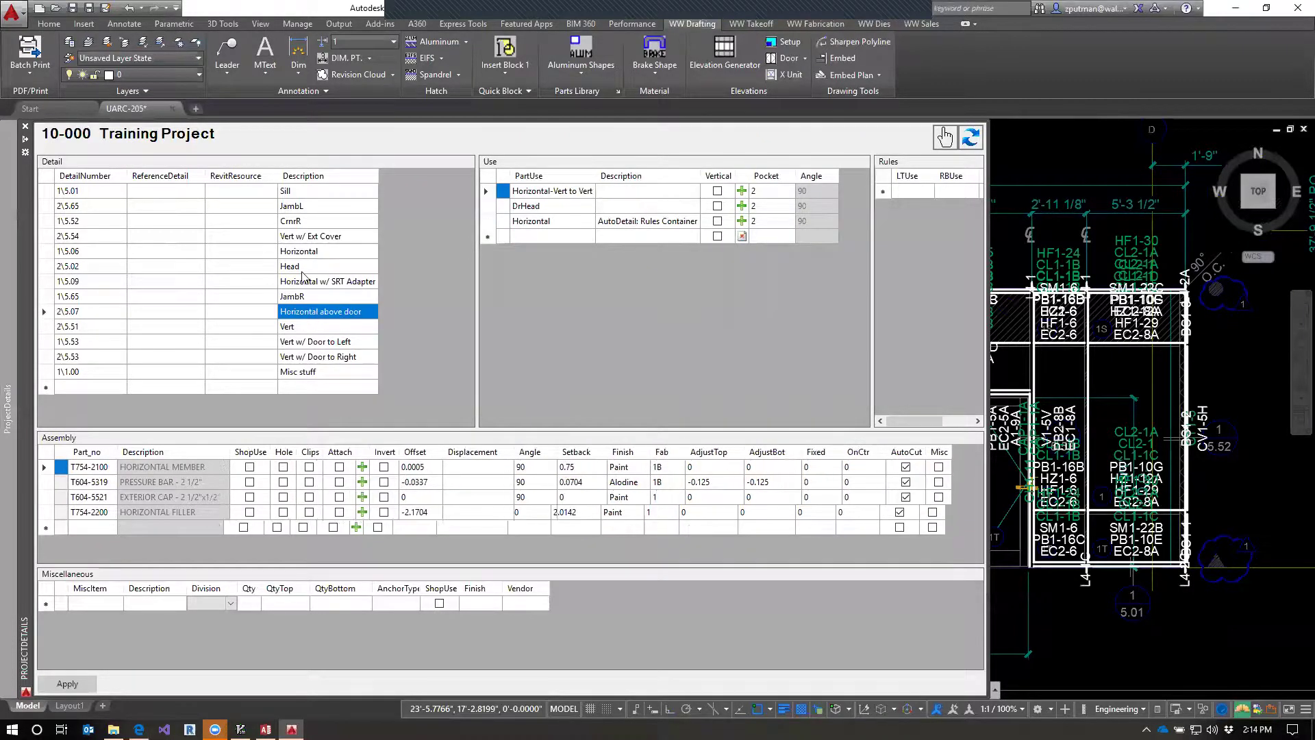
# Review the uses and assemblies of the Horizontal, JambL, JambR and Head details in the project details.
pyautogui.click(300, 254)
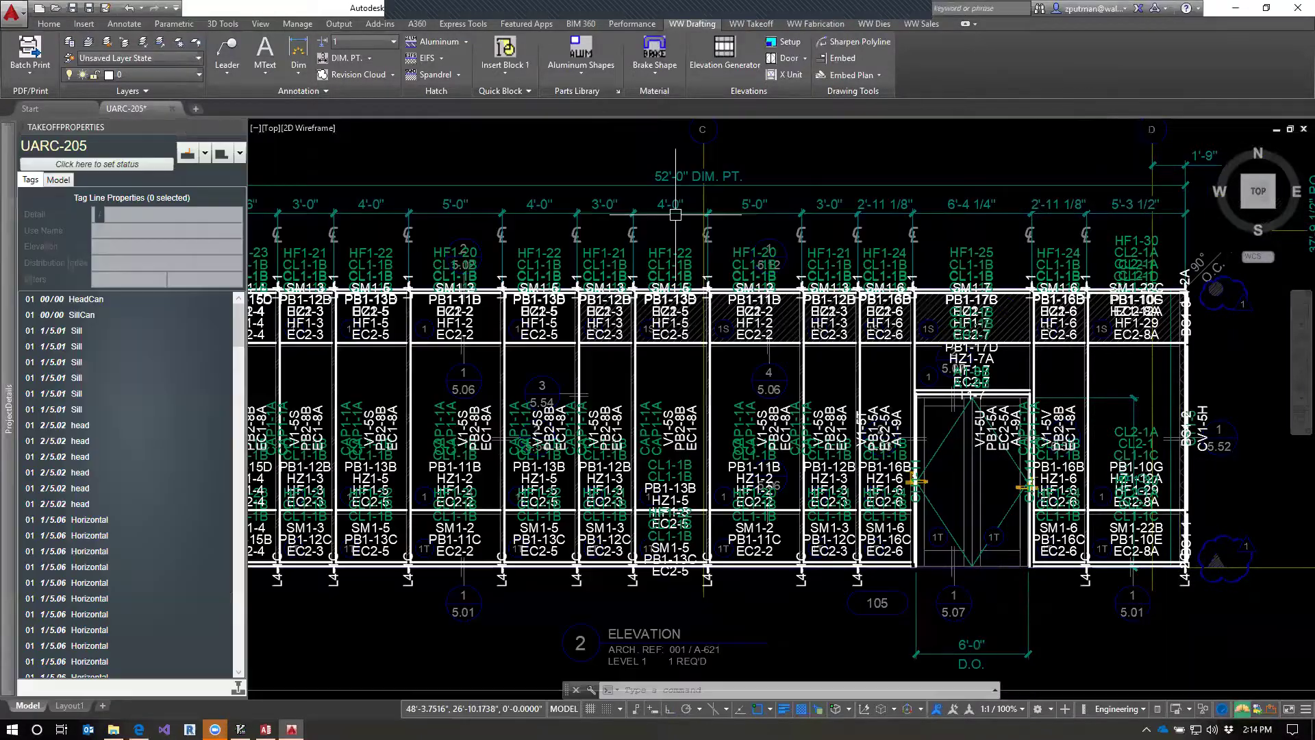
pyautogui.moveTo(5, 370)
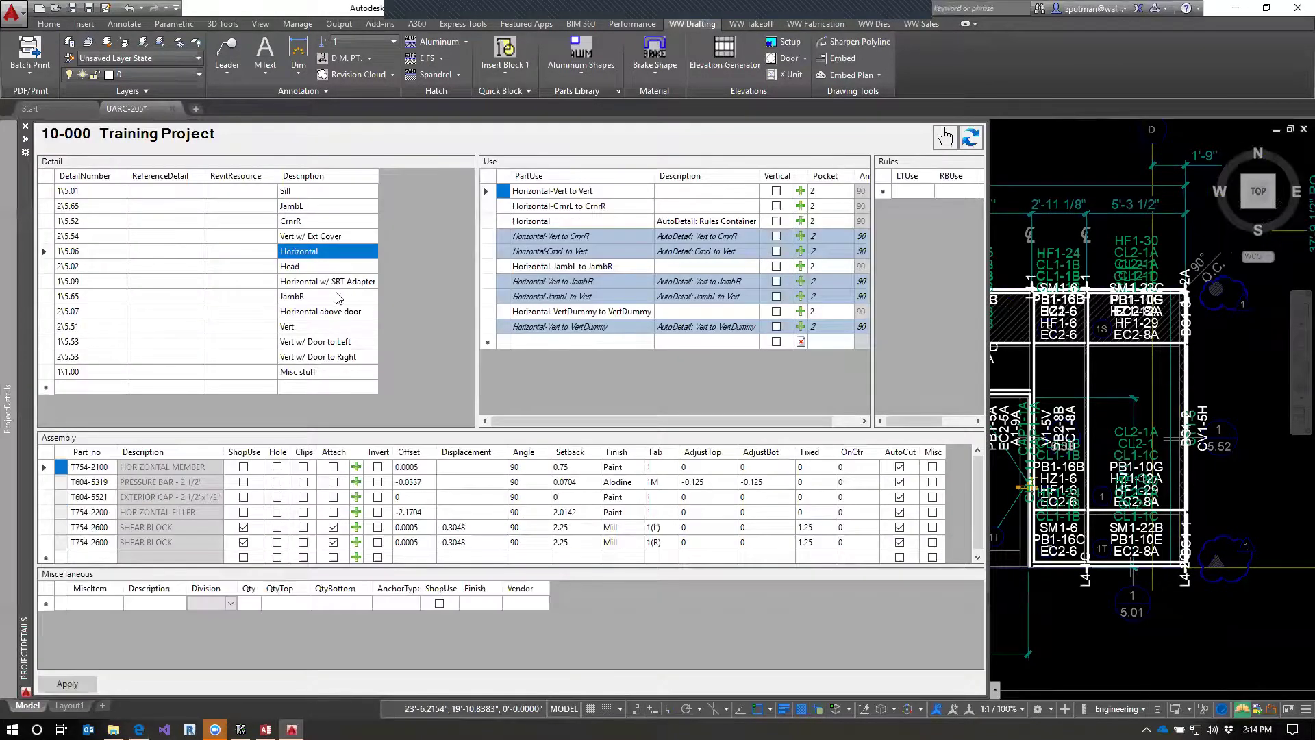
pyautogui.click(312, 211)
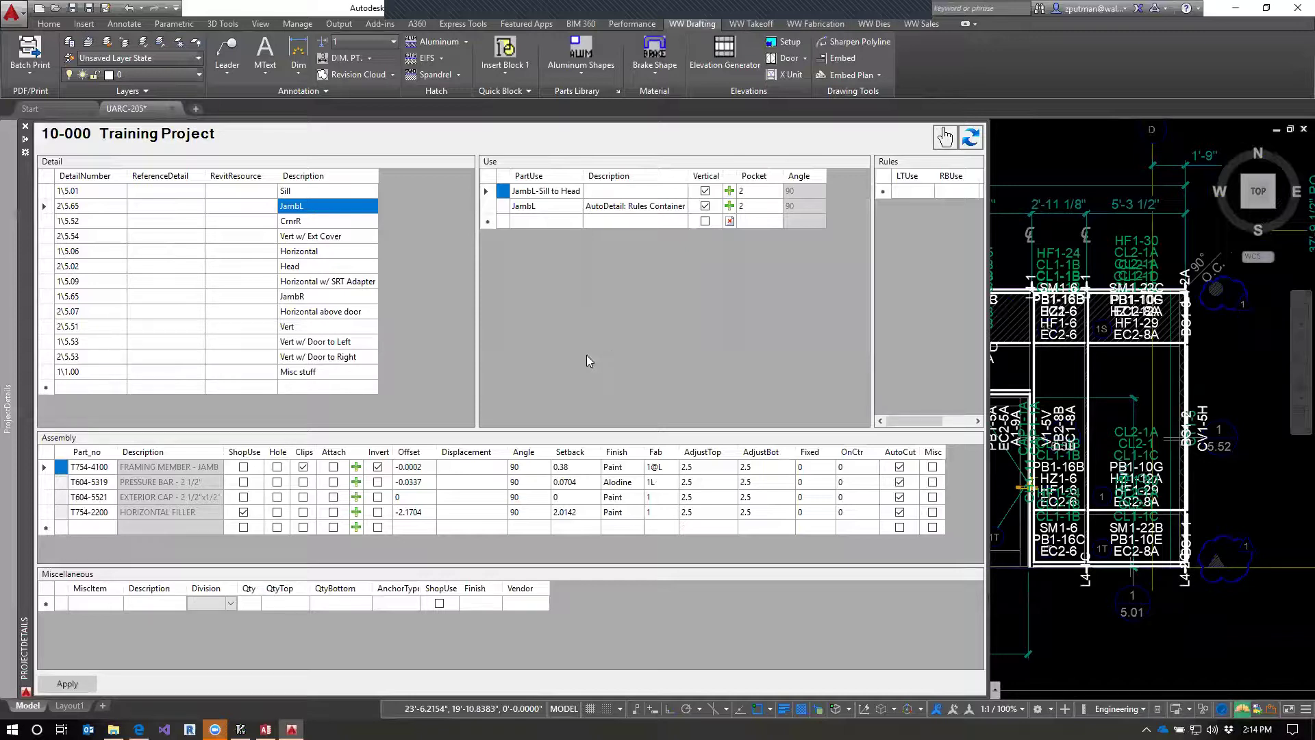
pyautogui.click(314, 298)
pyautogui.click(318, 207)
pyautogui.click(299, 252)
pyautogui.click(303, 267)
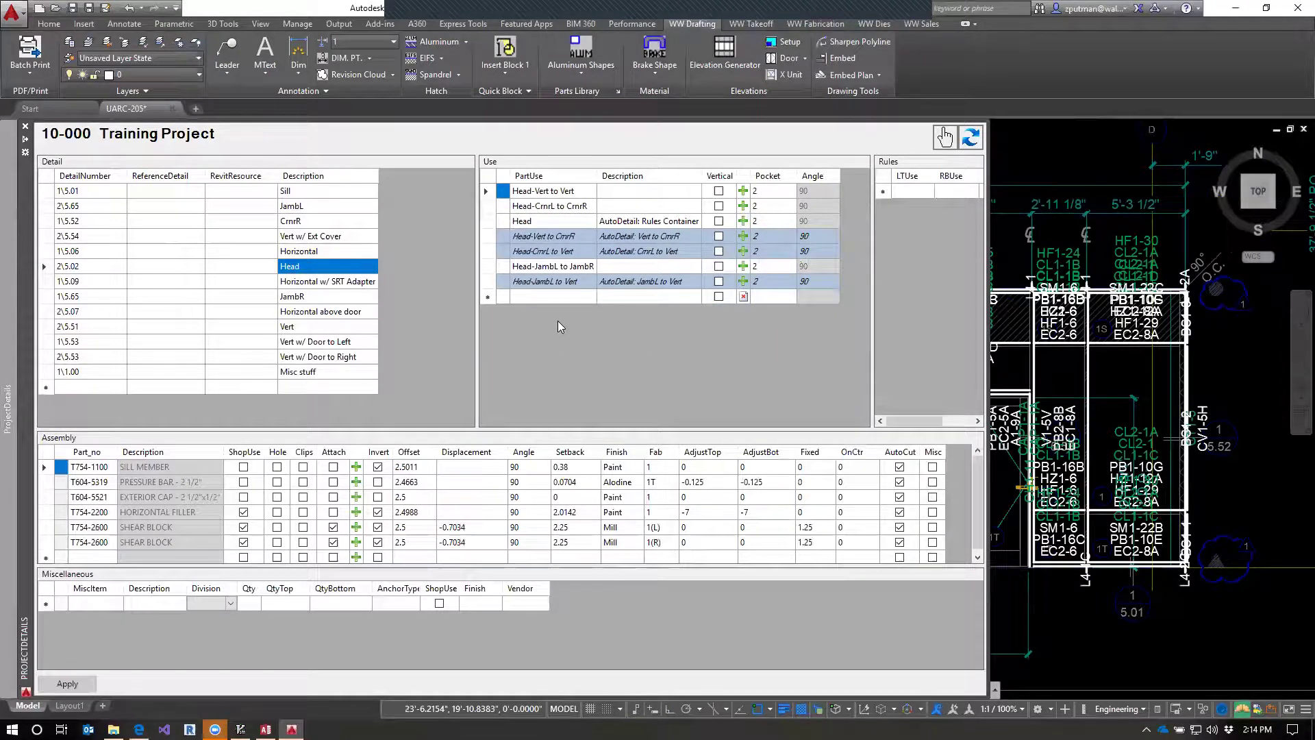
pyautogui.click(320, 252)
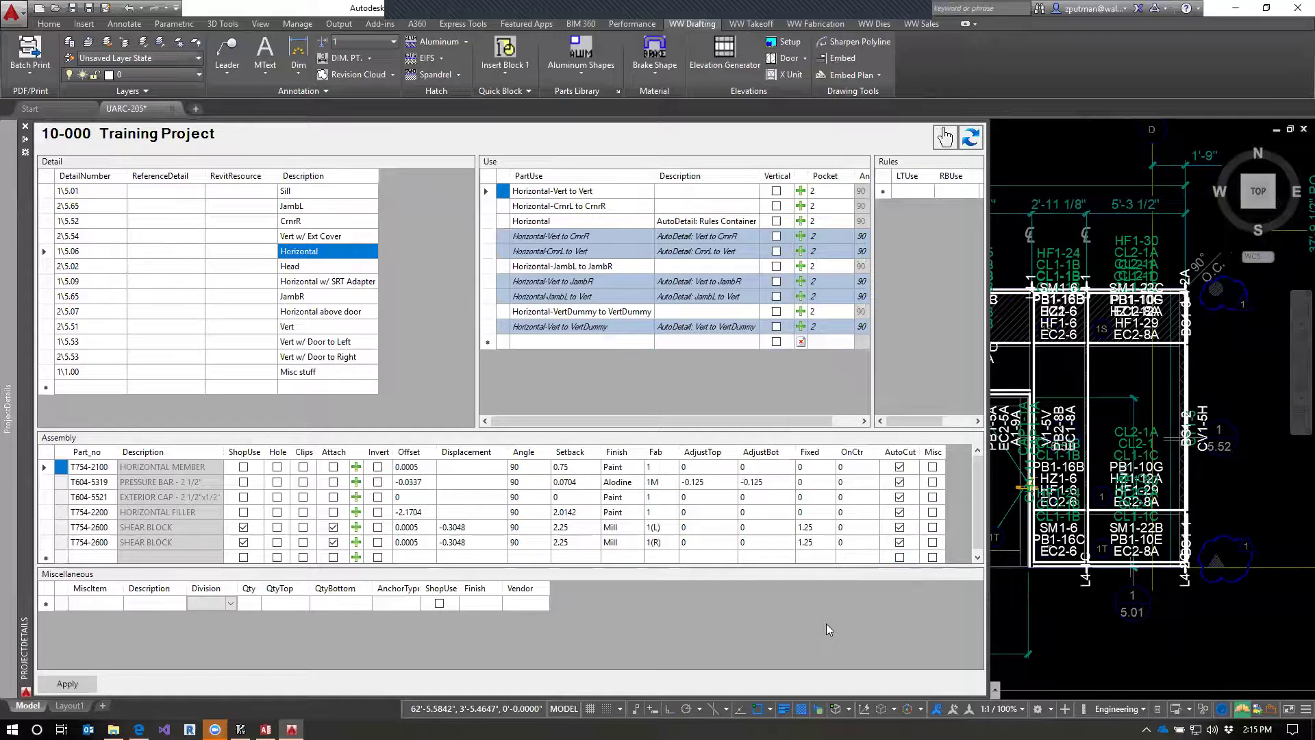
# Compare the assemblies of the Horizontal detail's Vert to Vert and CrnrL to CrnrR uses, and review the Vert detail's Sill to Head use.
pyautogui.click(566, 194)
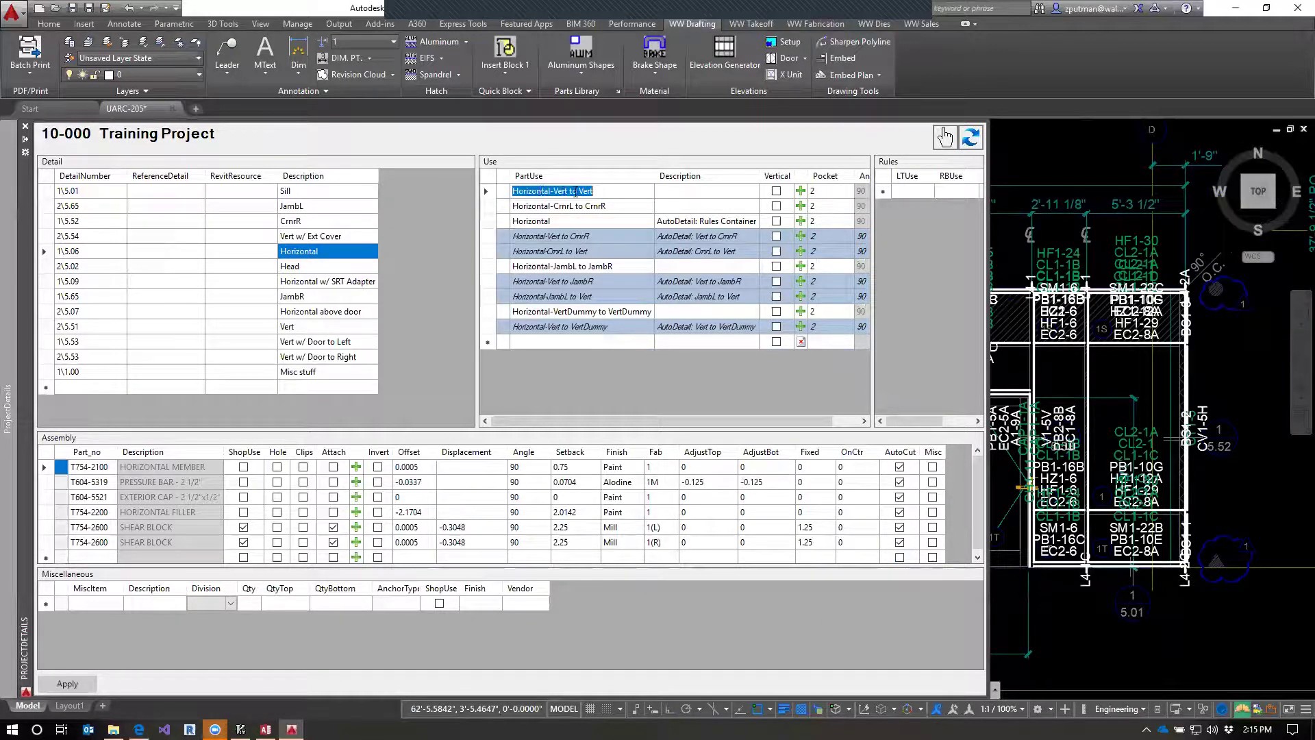
pyautogui.moveTo(553, 192); pyautogui.dragTo(568, 192)
pyautogui.click(556, 212)
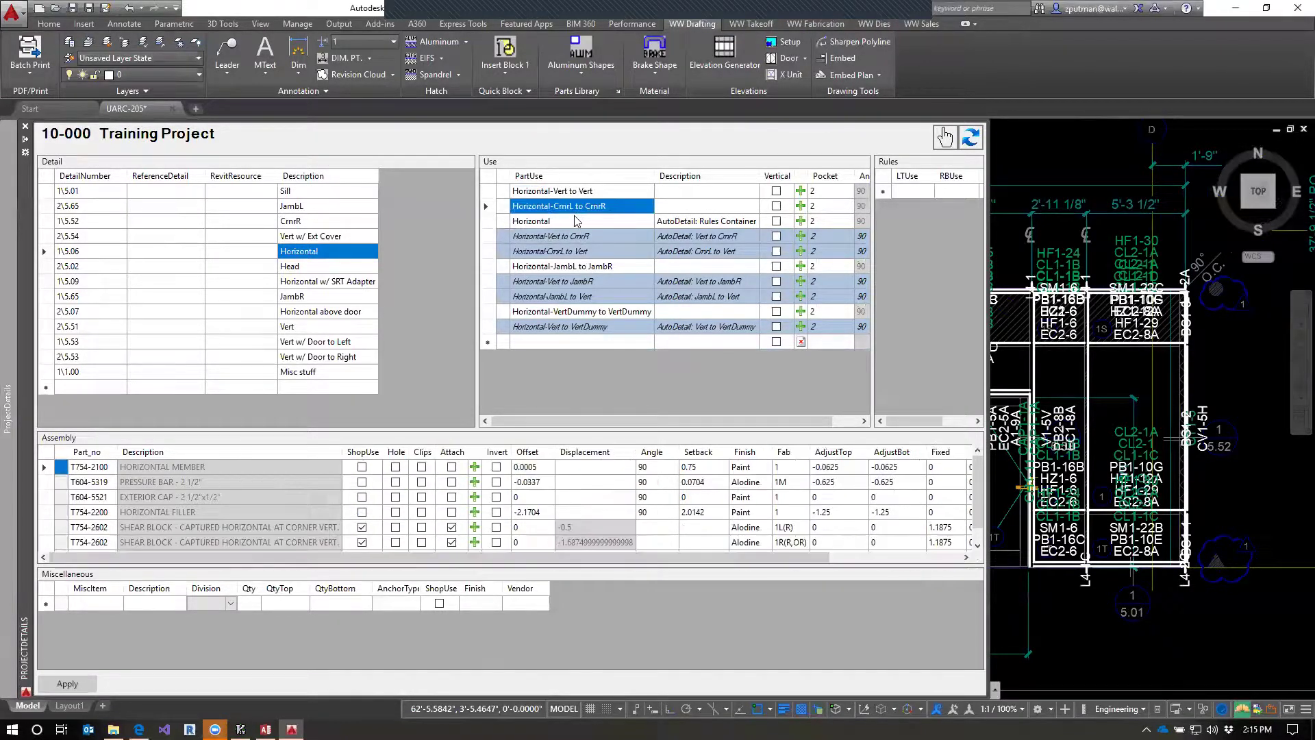
pyautogui.click(564, 195)
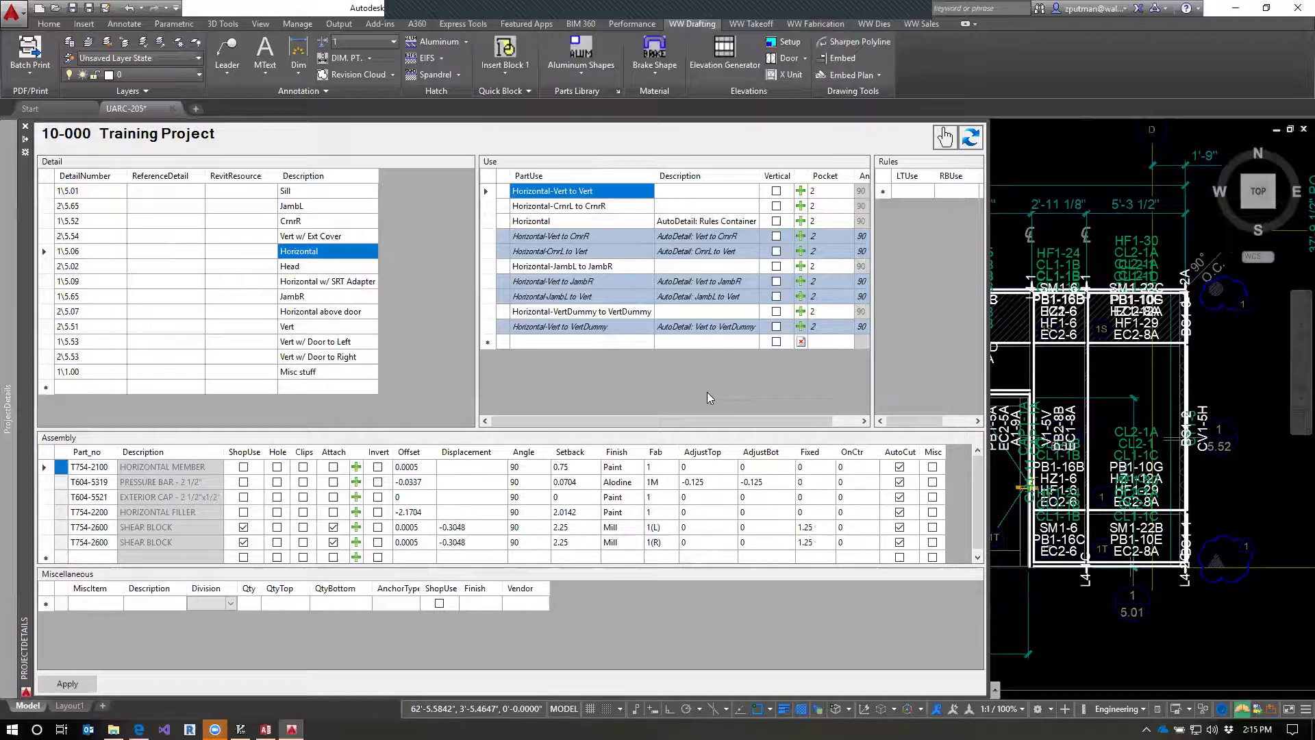
pyautogui.click(306, 329)
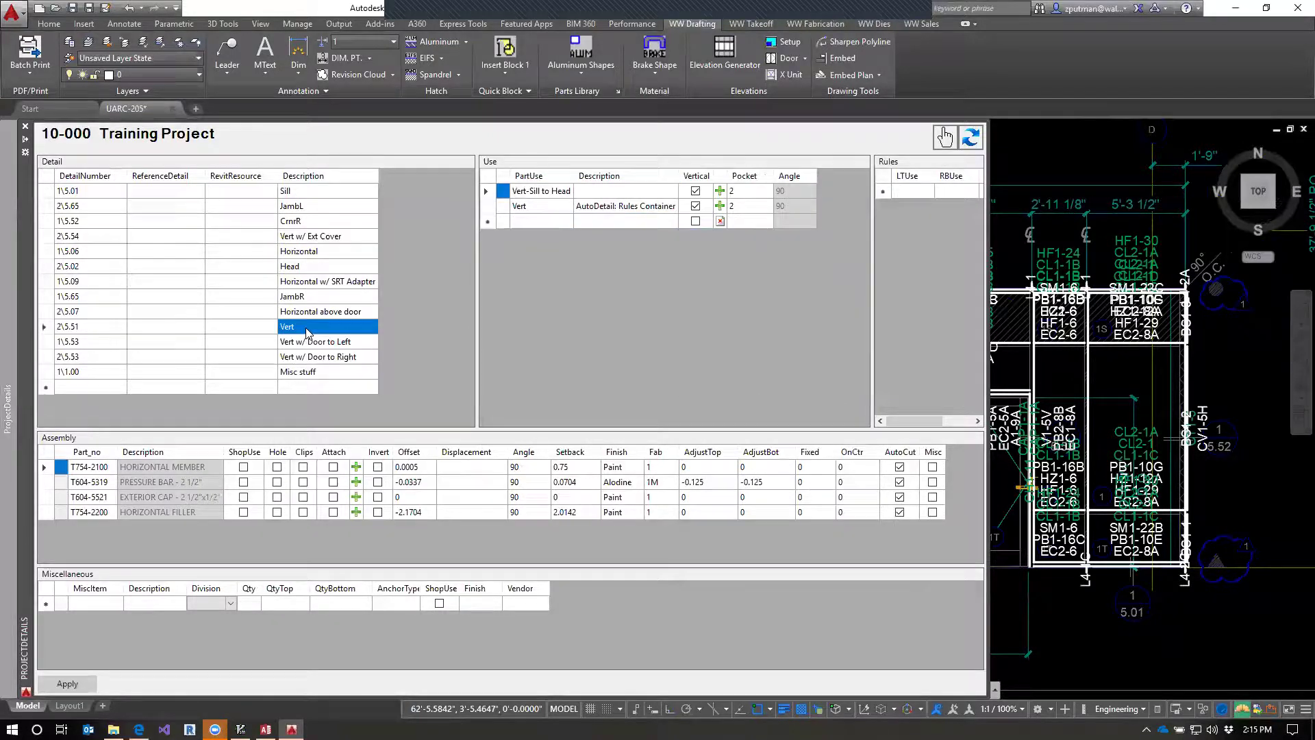
pyautogui.click(534, 195)
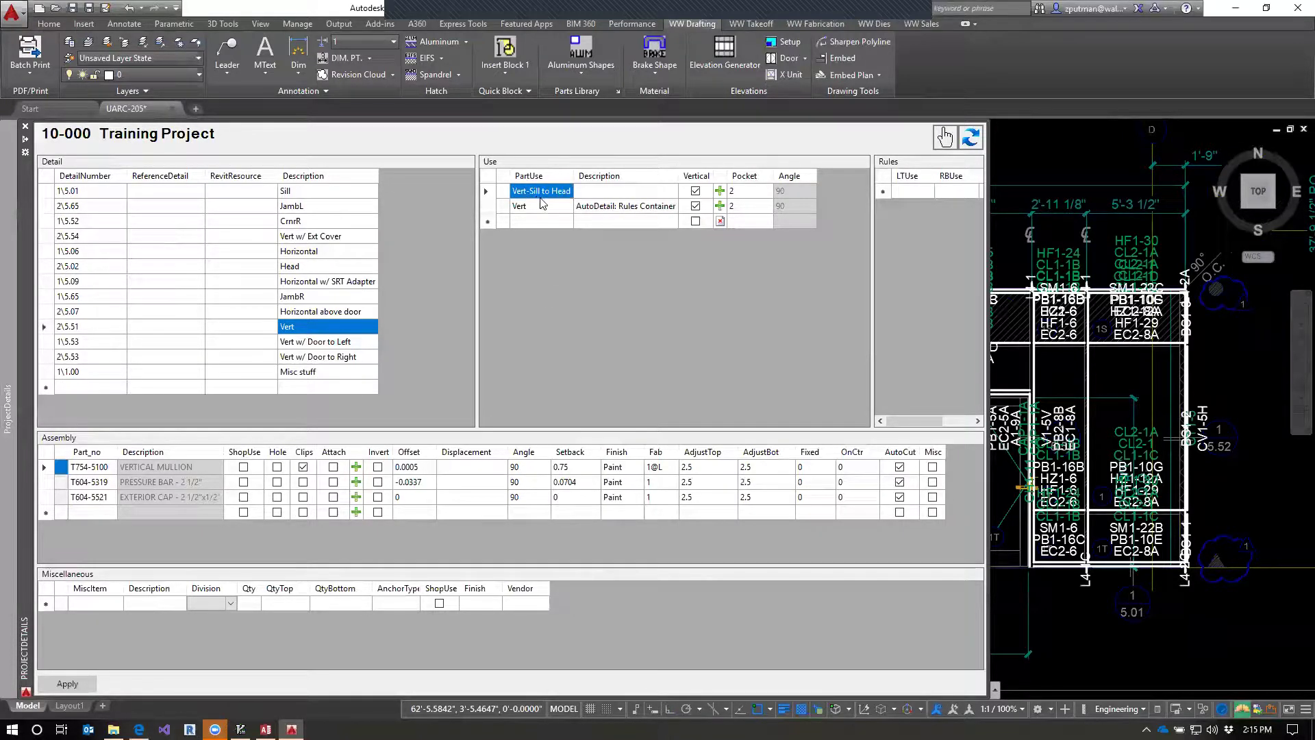
pyautogui.click(95, 331)
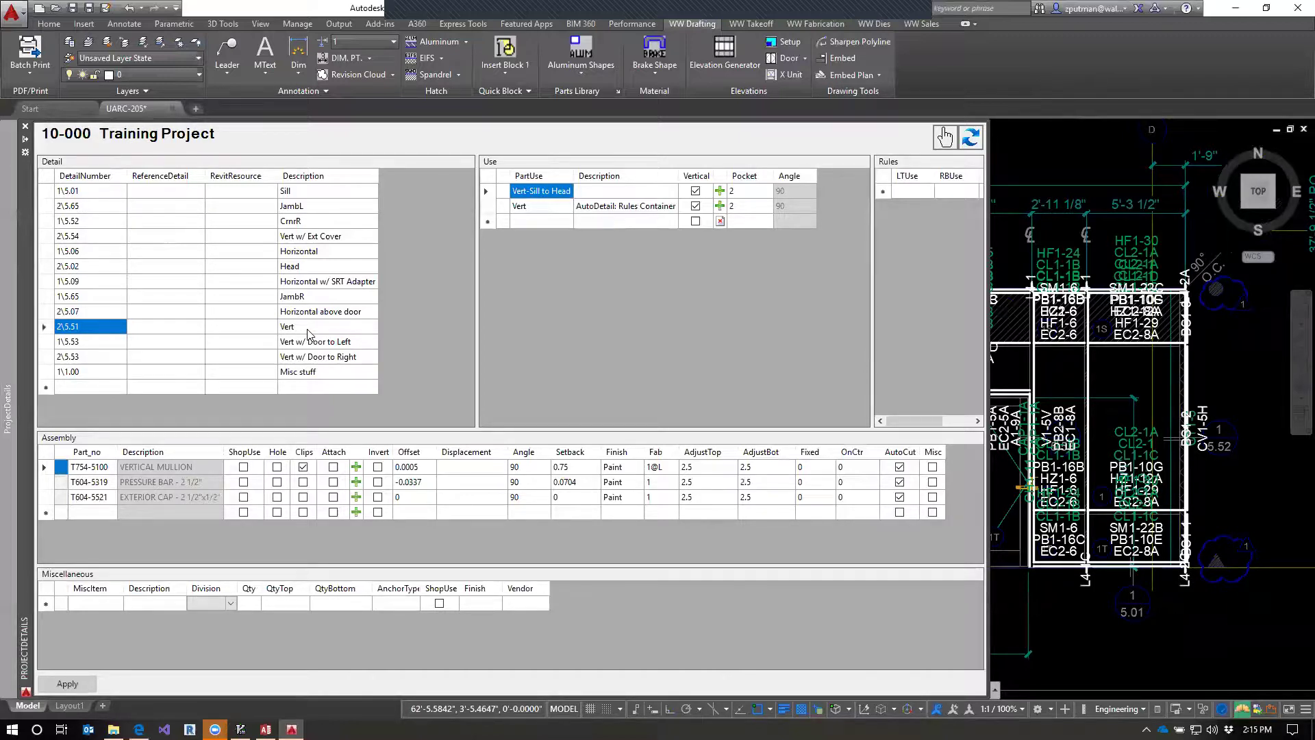
# Compare the uses and assemblies of the Horizontal and Horizontal w/ SRT Adapter details.
pyautogui.click(327, 254)
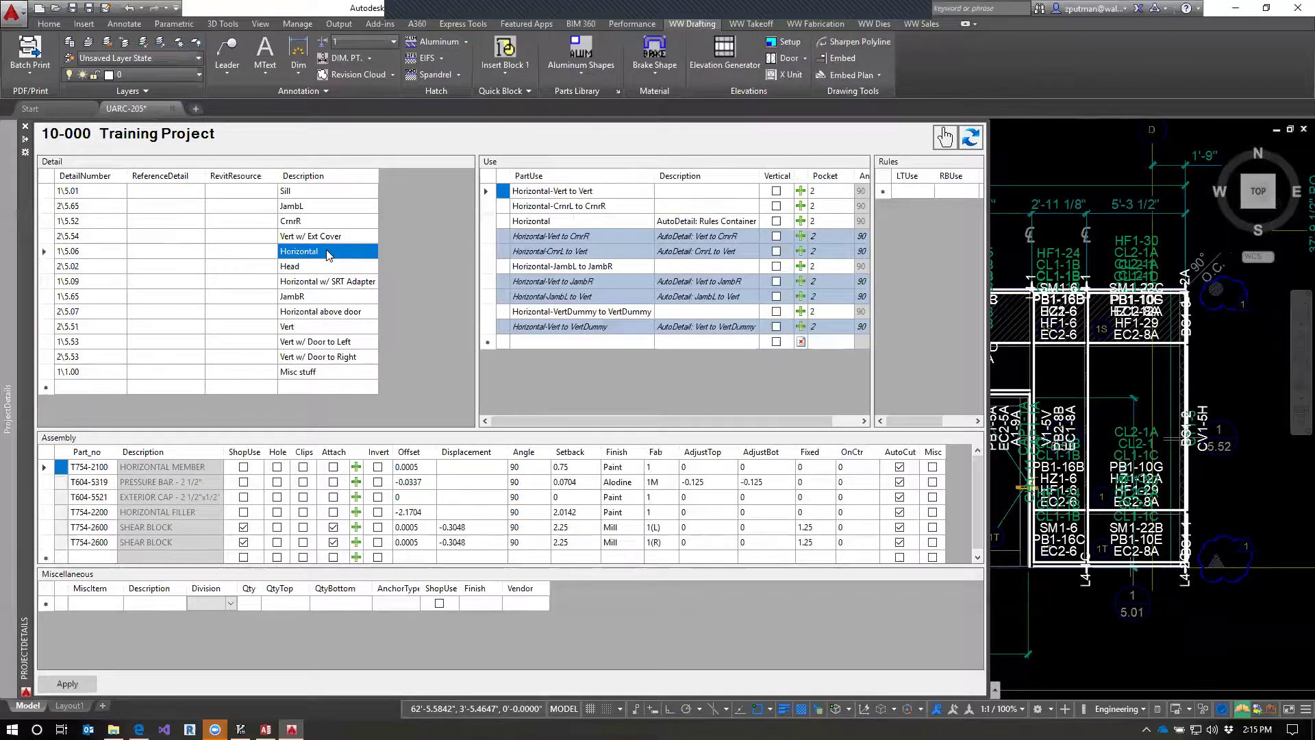
pyautogui.click(323, 283)
pyautogui.click(323, 283)
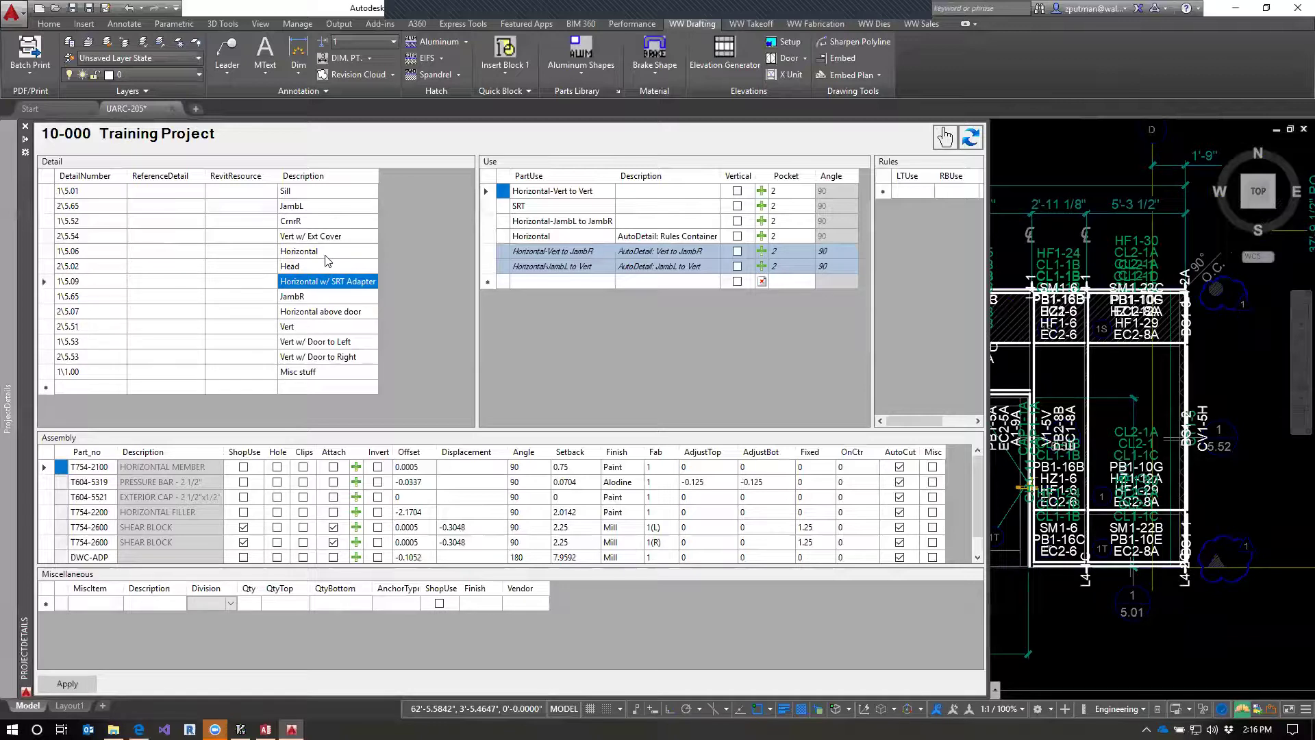
pyautogui.click(326, 257)
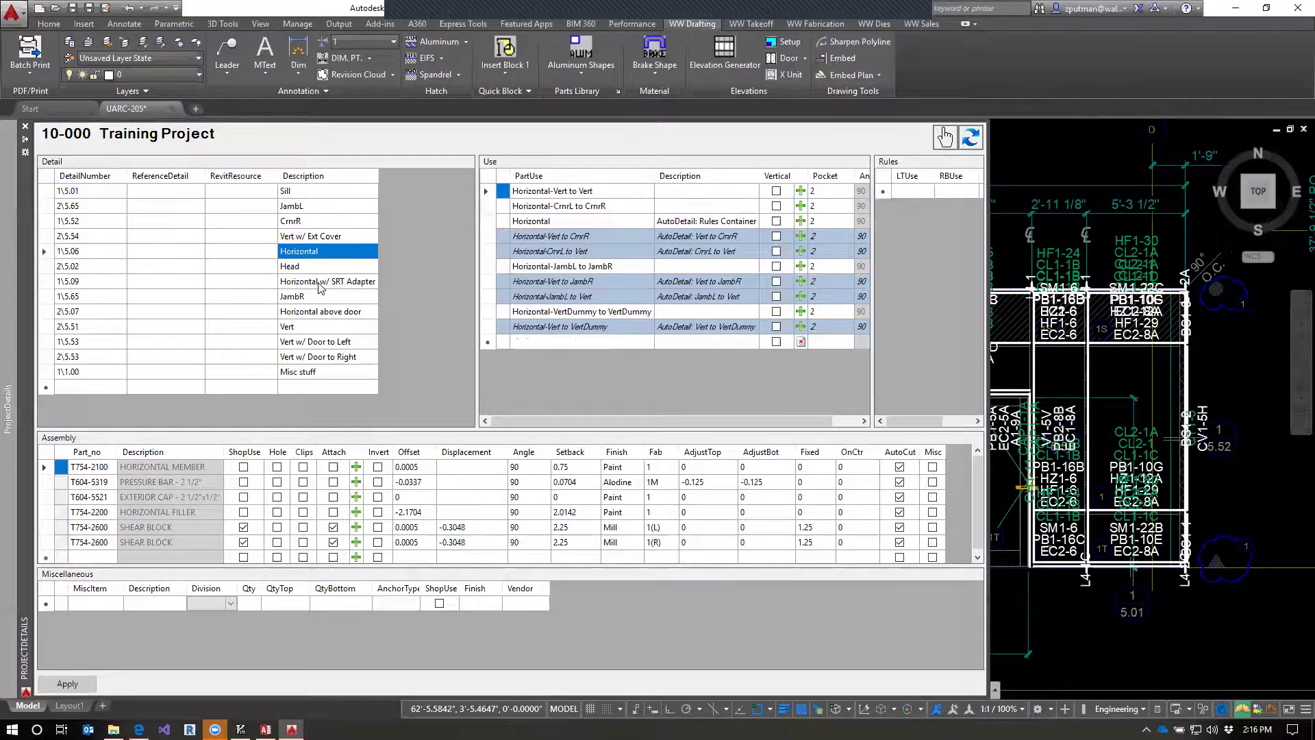
pyautogui.click(320, 282)
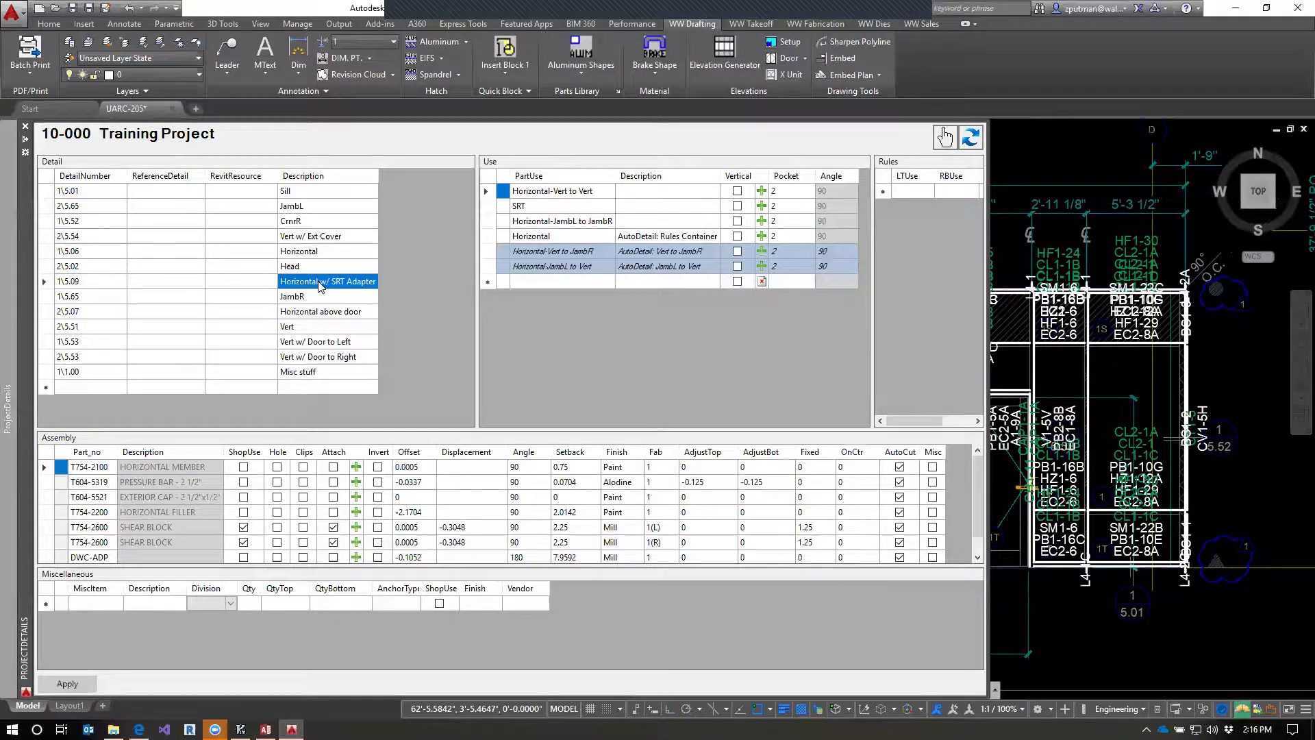
# Compare the part uses and assembly parts of the Vert detail with those of Vert w/ Ext Cover.
pyautogui.click(320, 329)
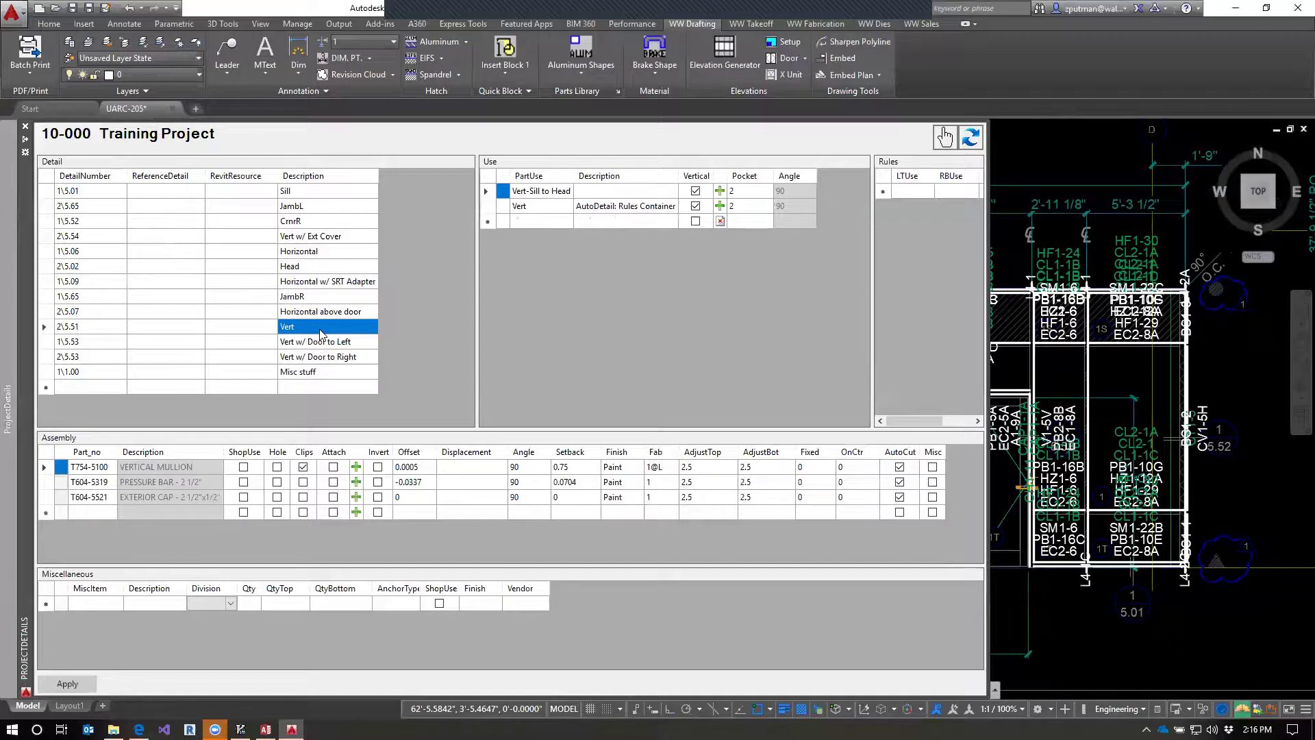
pyautogui.click(318, 237)
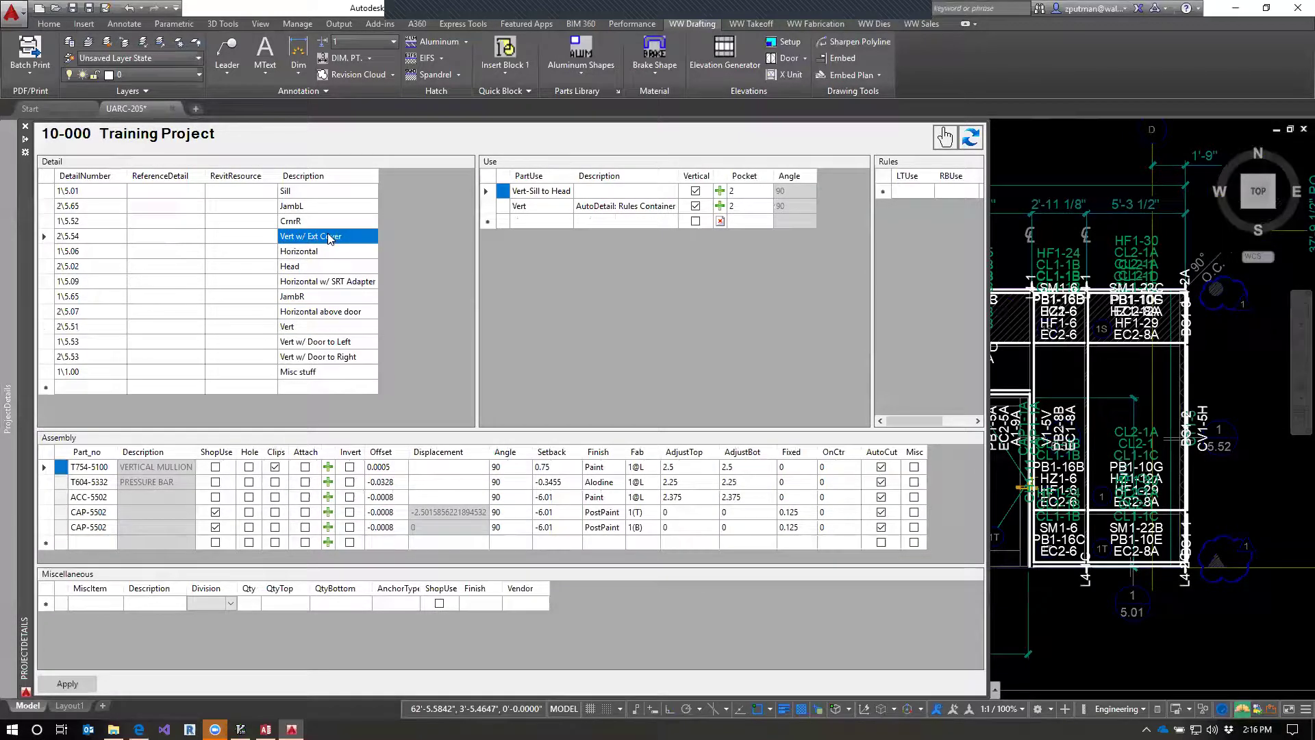
pyautogui.click(293, 327)
pyautogui.click(312, 237)
pyautogui.click(328, 329)
pyautogui.click(316, 238)
pyautogui.click(302, 328)
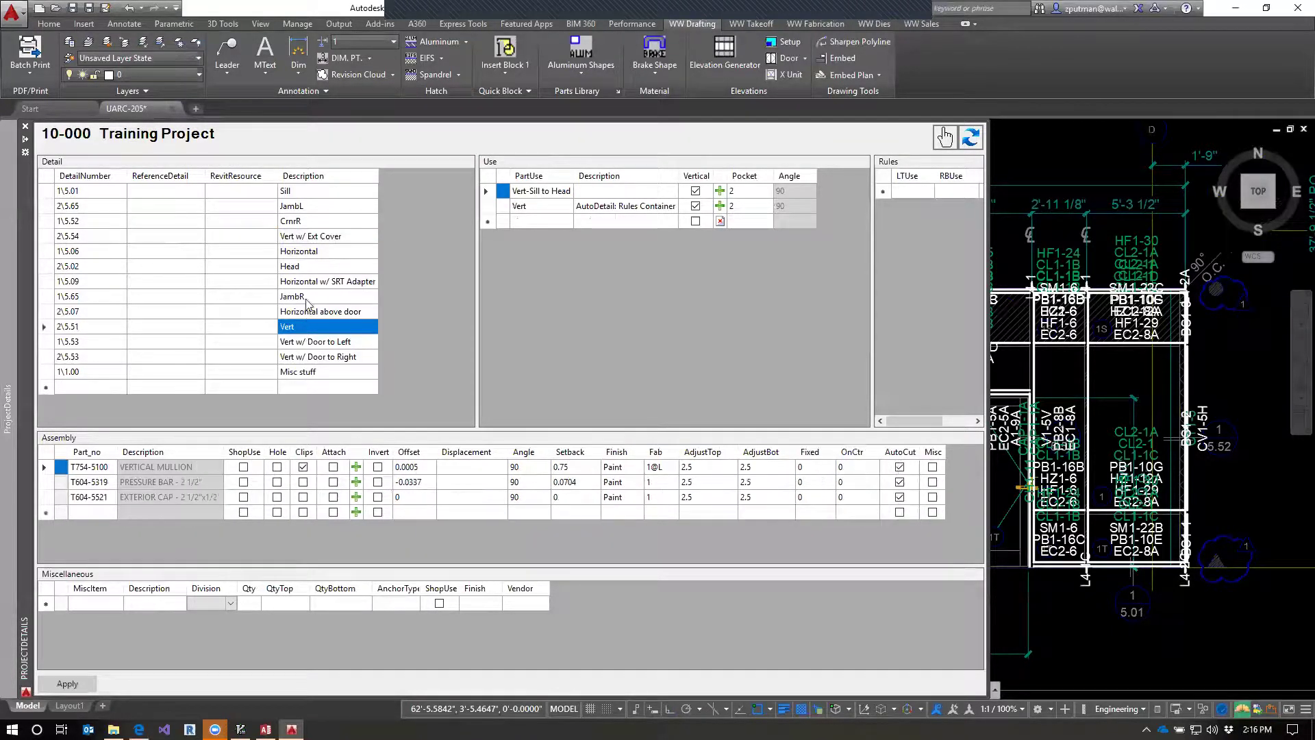
pyautogui.click(316, 238)
pyautogui.click(318, 252)
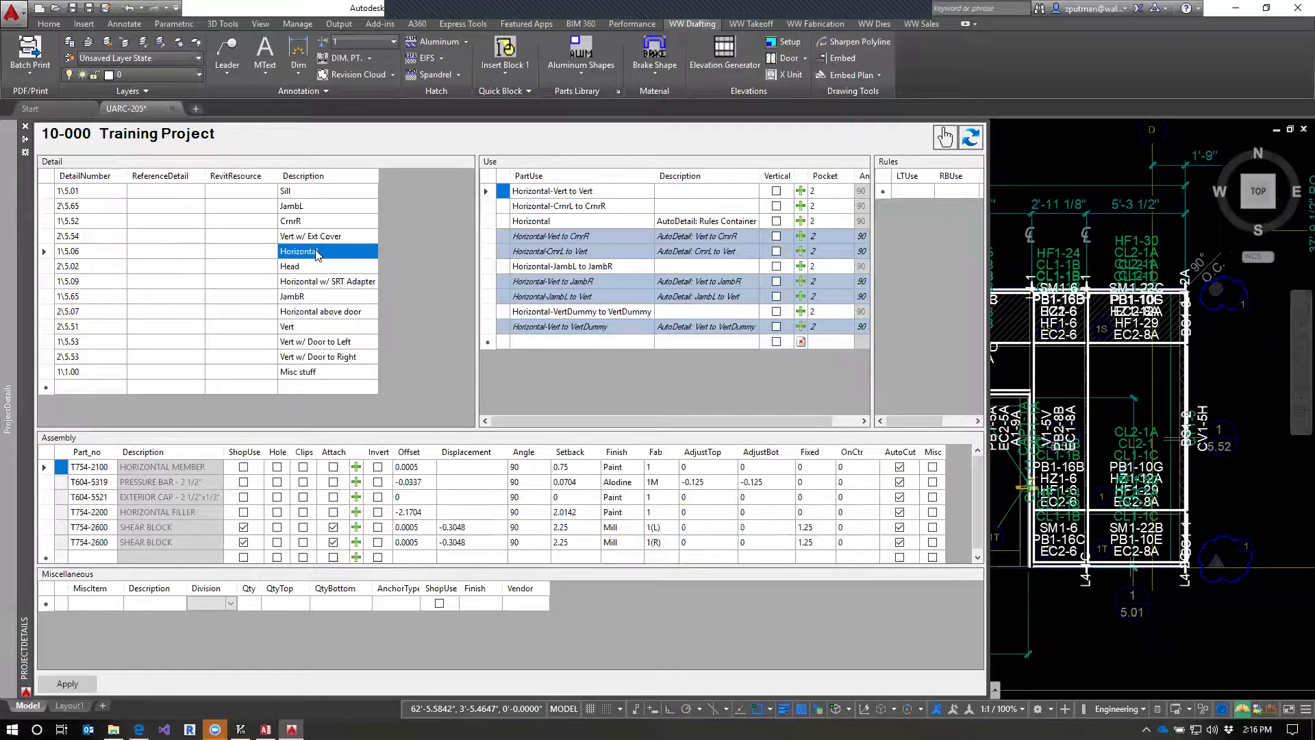
pyautogui.click(317, 237)
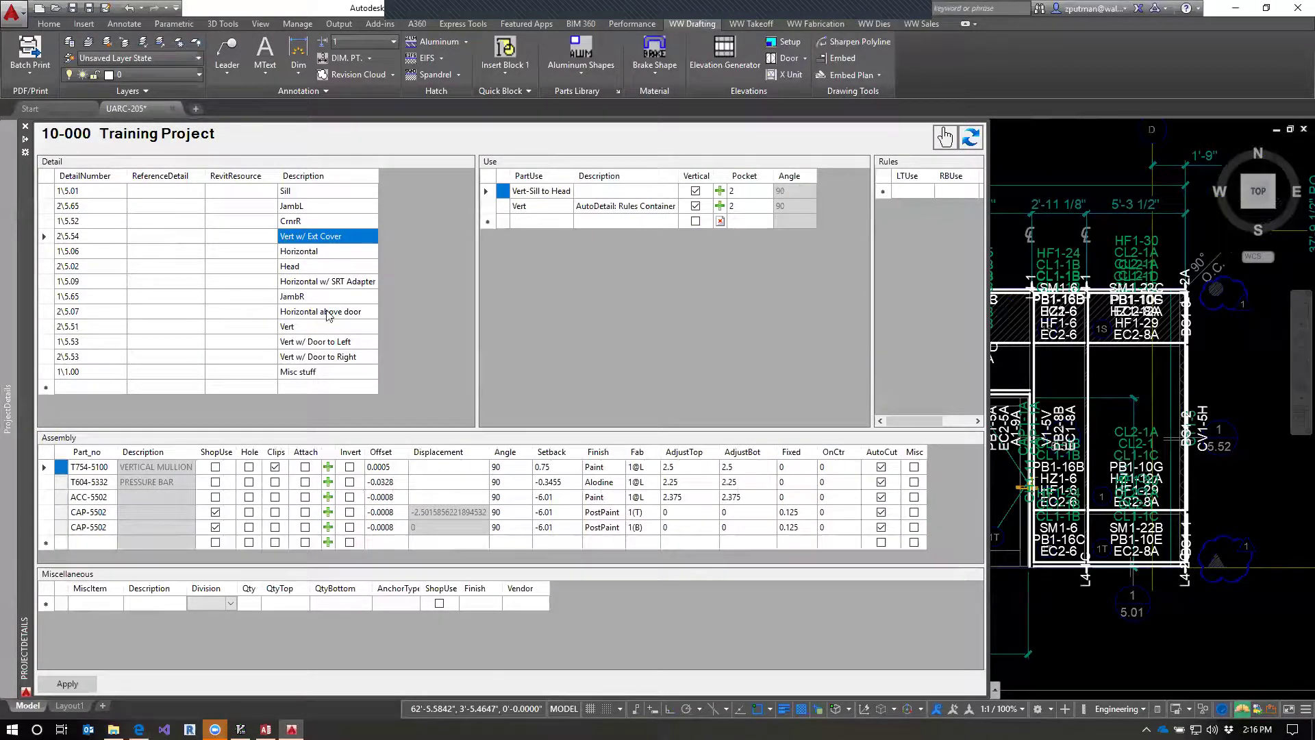
pyautogui.click(299, 329)
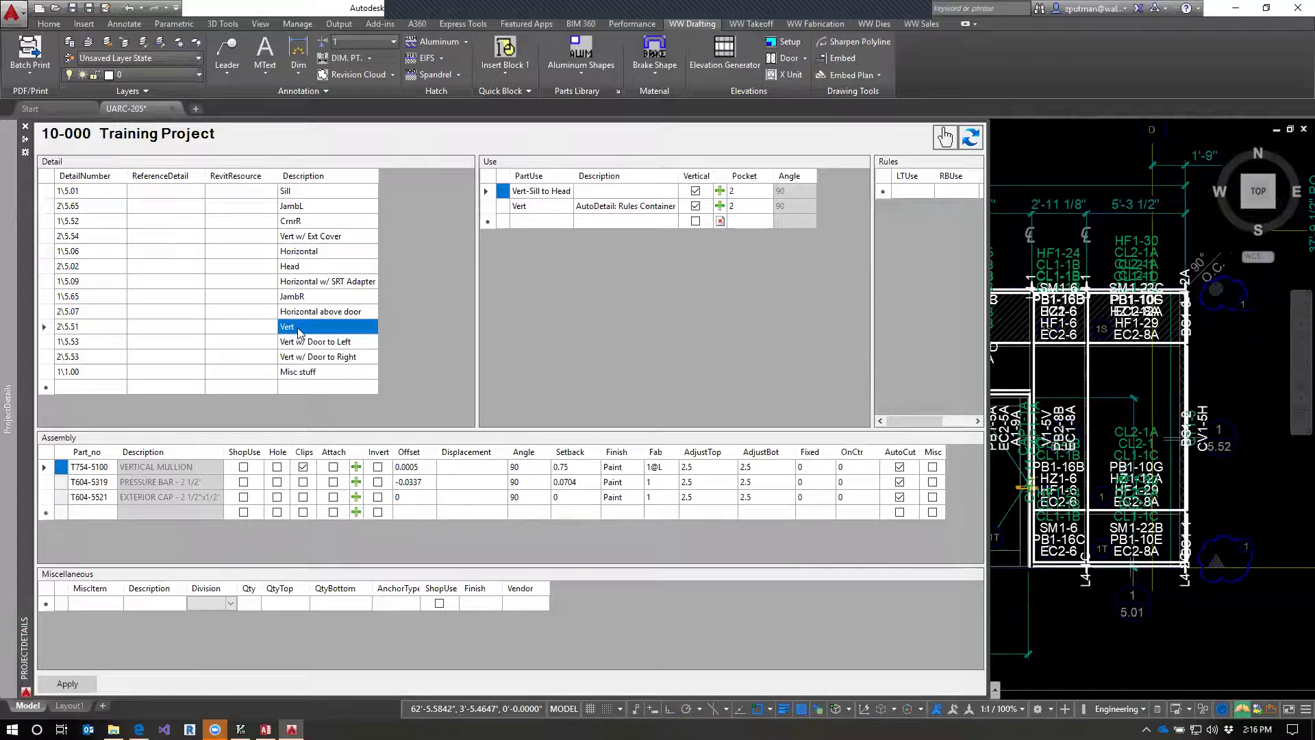
pyautogui.click(314, 237)
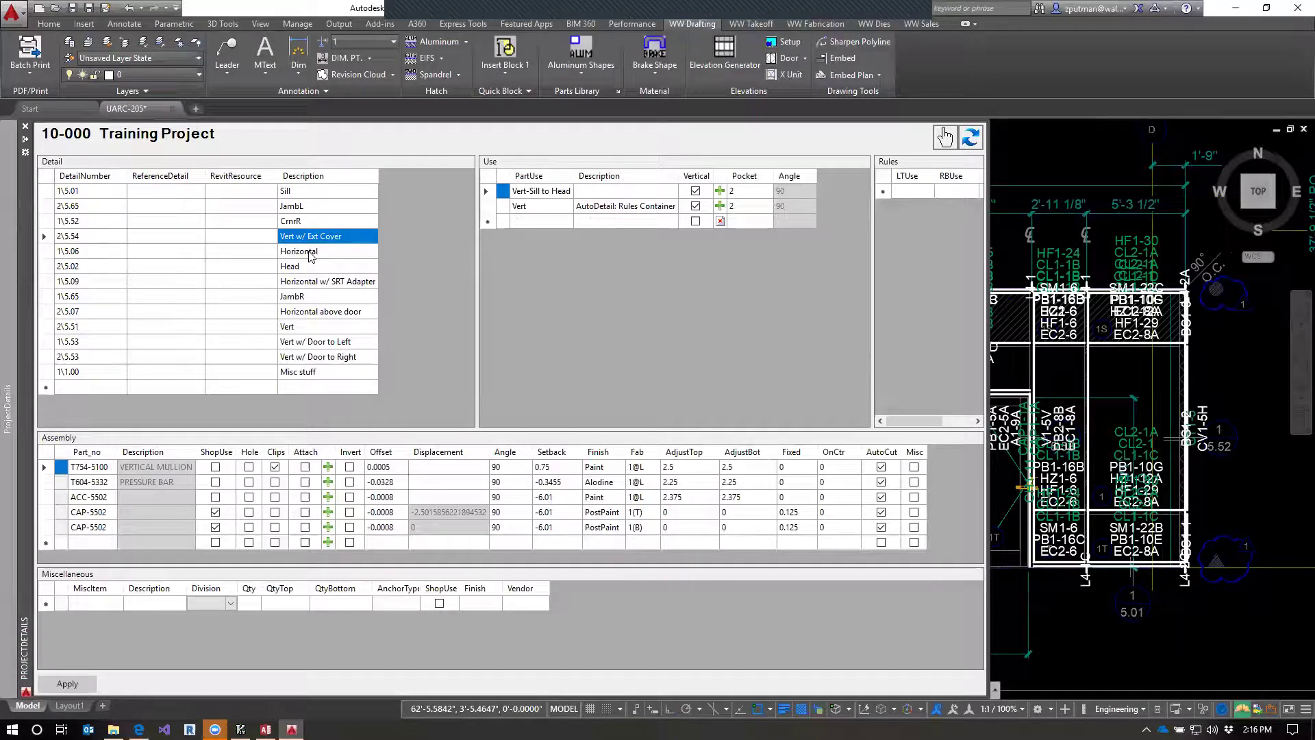
# Compare the uses listed for the Horizontal detail with those of Vert w/ Ext Cover.
pyautogui.click(292, 255)
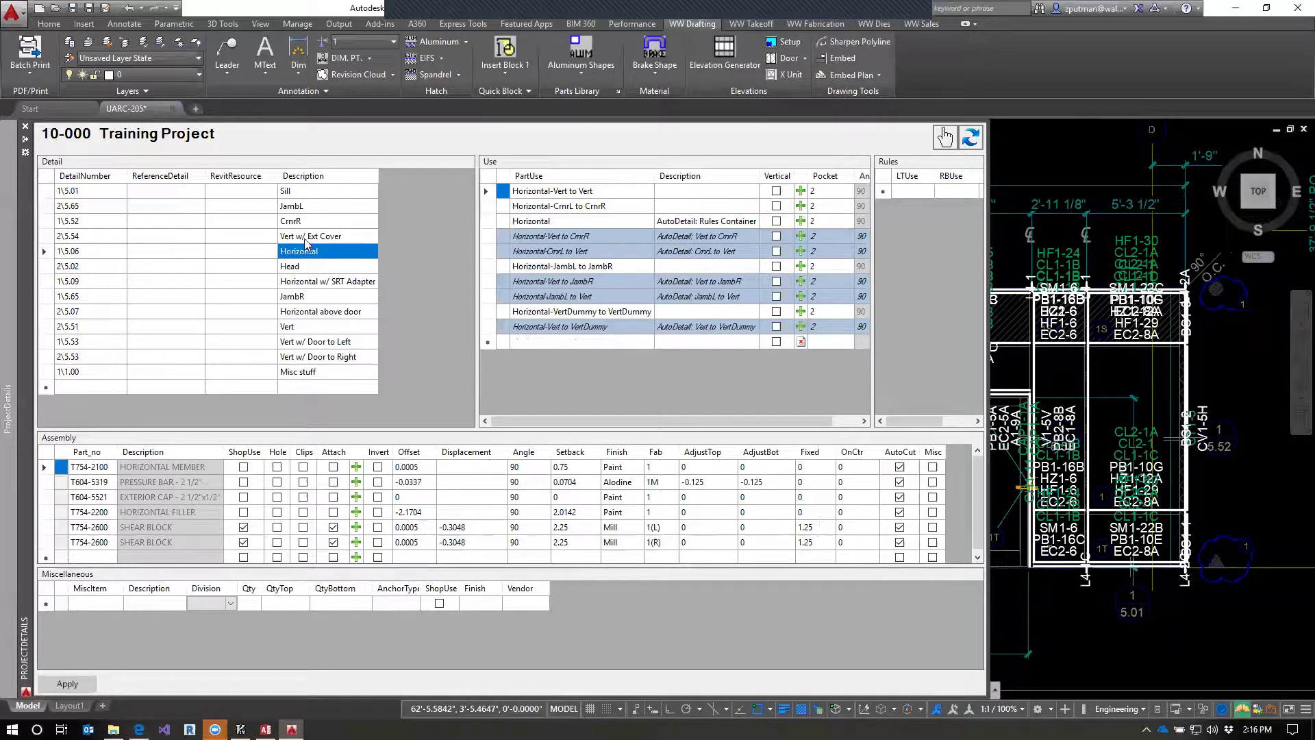
pyautogui.press('Up')
pyautogui.click(311, 252)
pyautogui.click(330, 239)
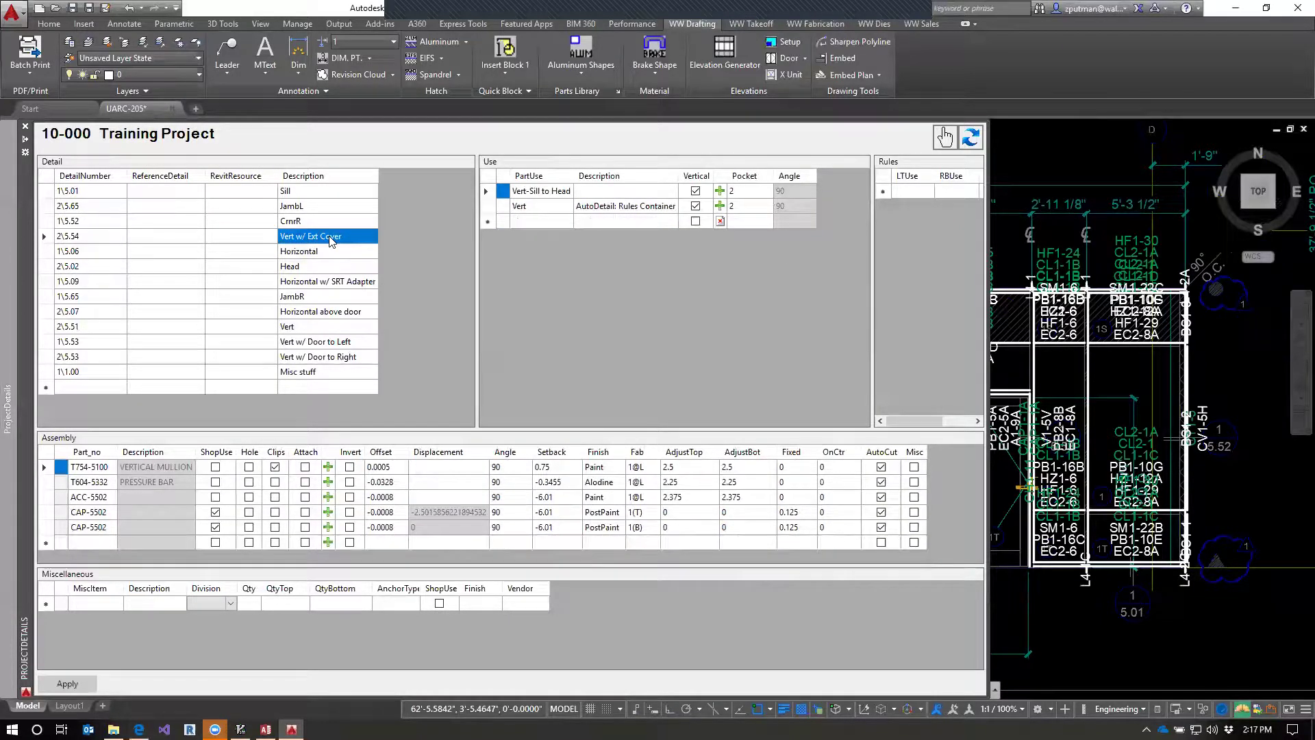
pyautogui.click(315, 254)
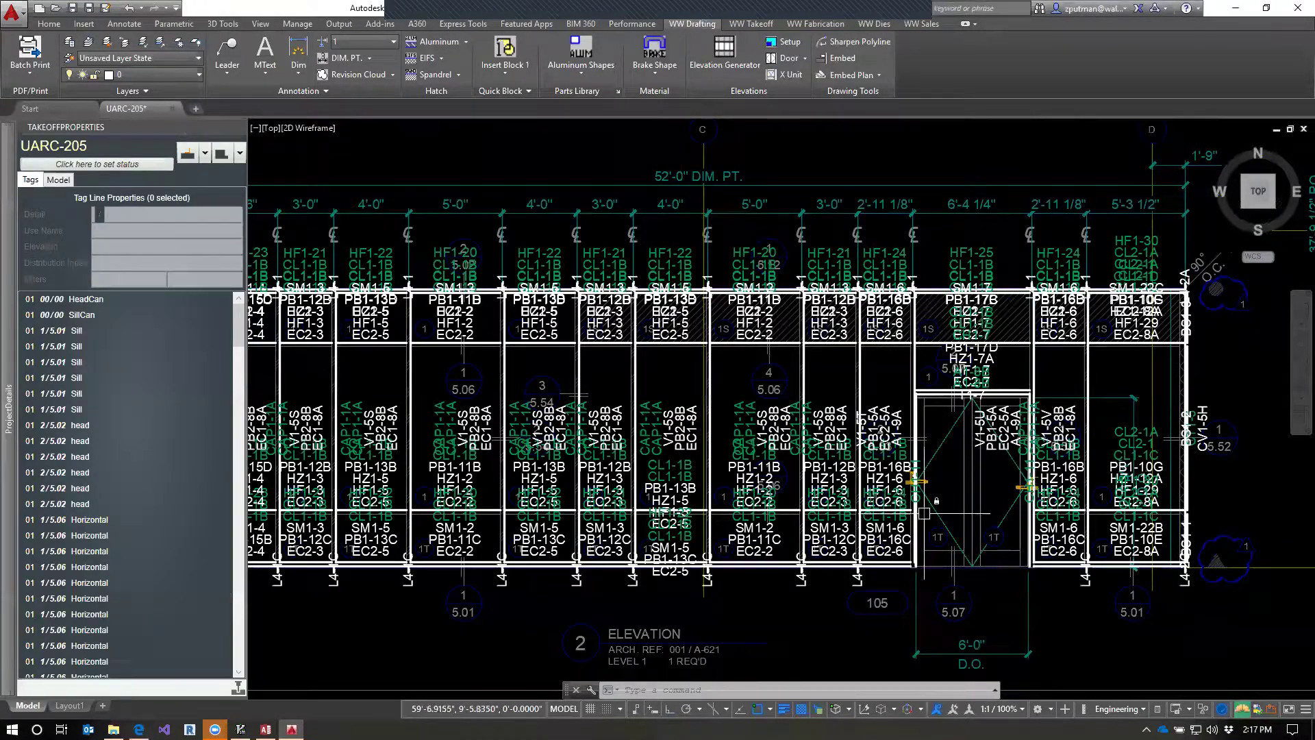
# Inspect the tag line properties of the vertical at the door's left jamb on elevation 2 and clear the selection.
pyautogui.click(912, 370)
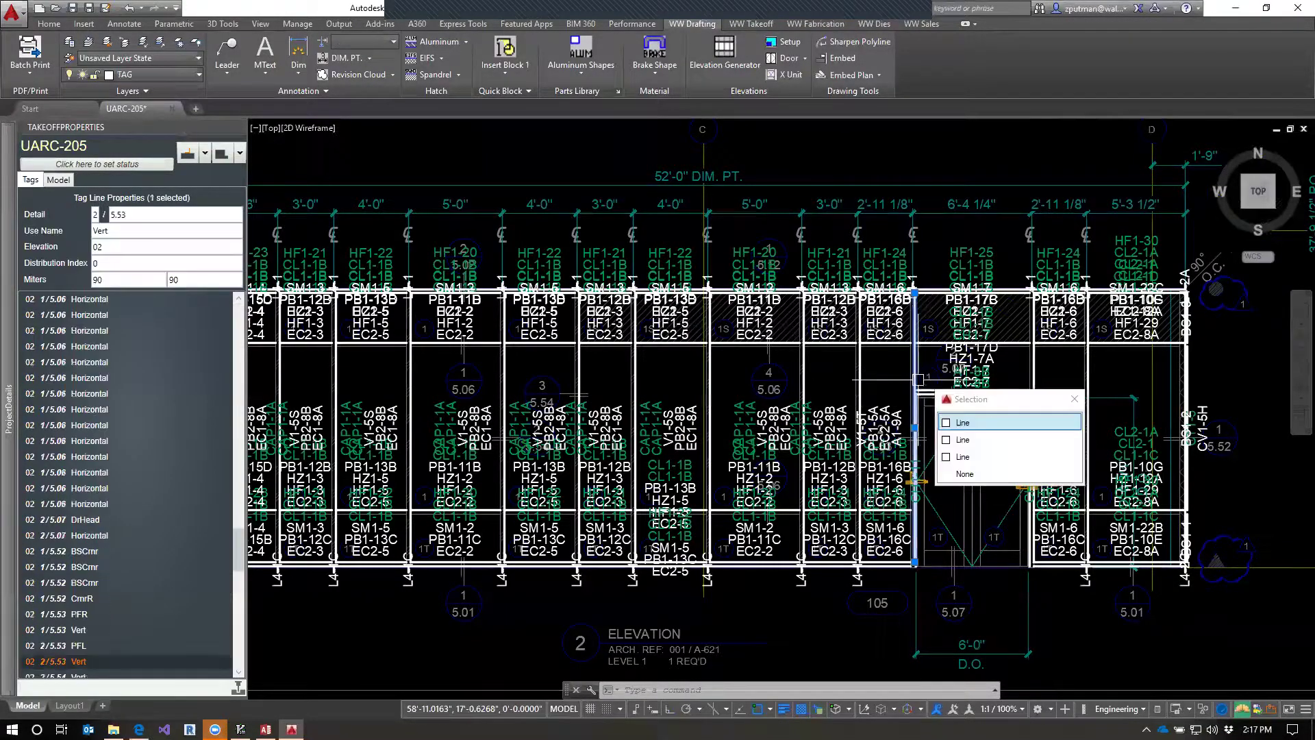
pyautogui.scroll(4, 942, 562)
pyautogui.scroll(2, 946, 572)
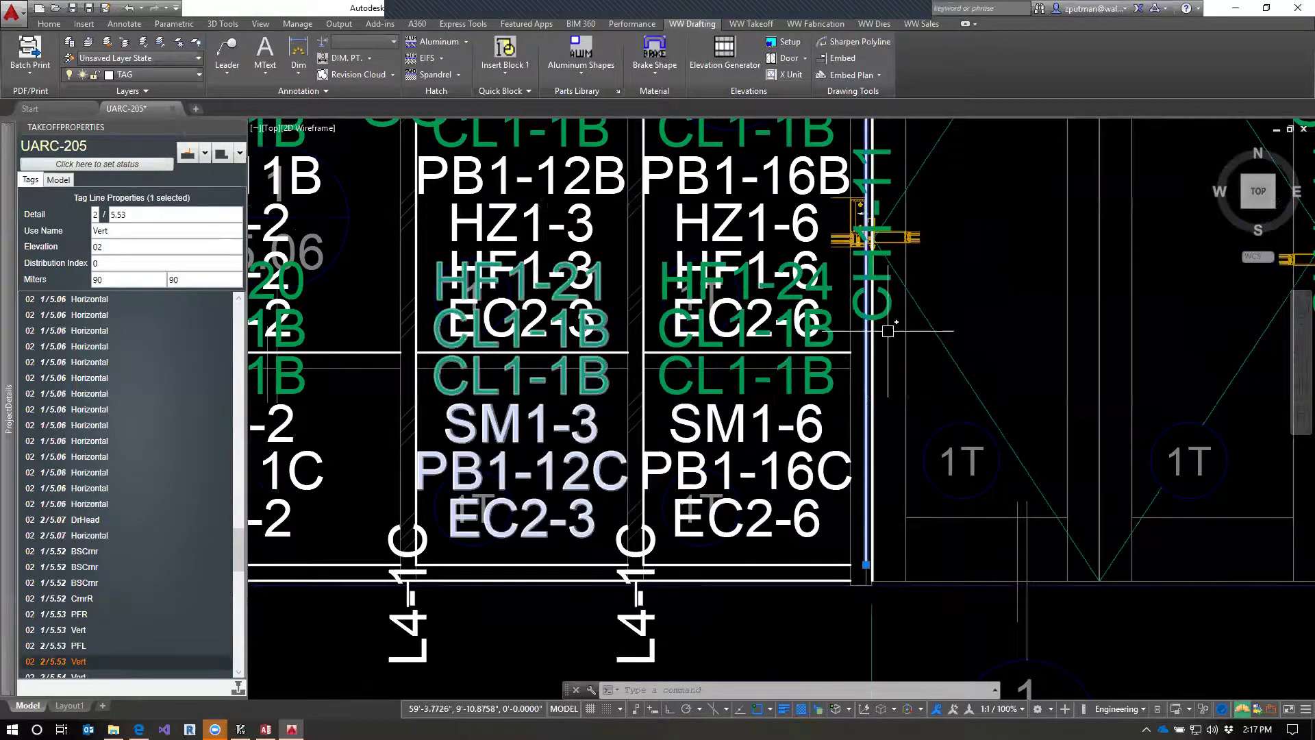
pyautogui.moveTo(864, 335)
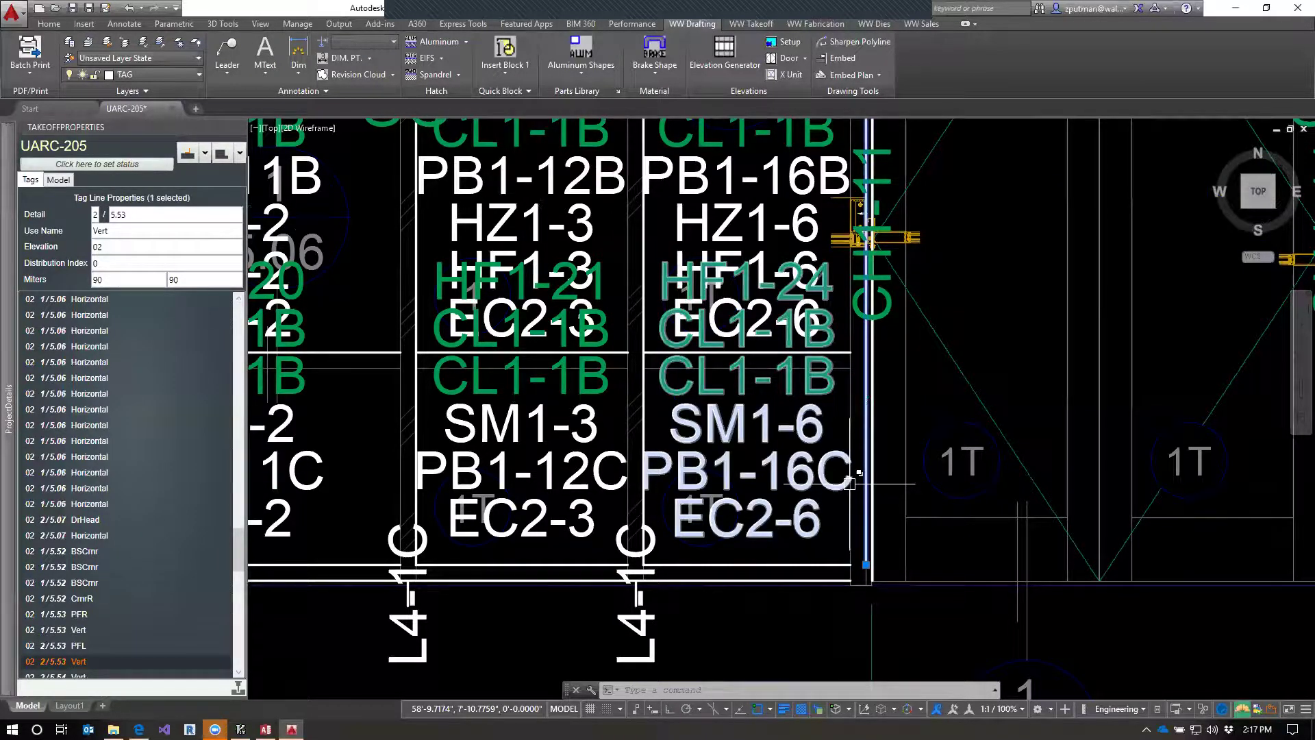
pyautogui.press('Escape')
pyautogui.press('Escape')
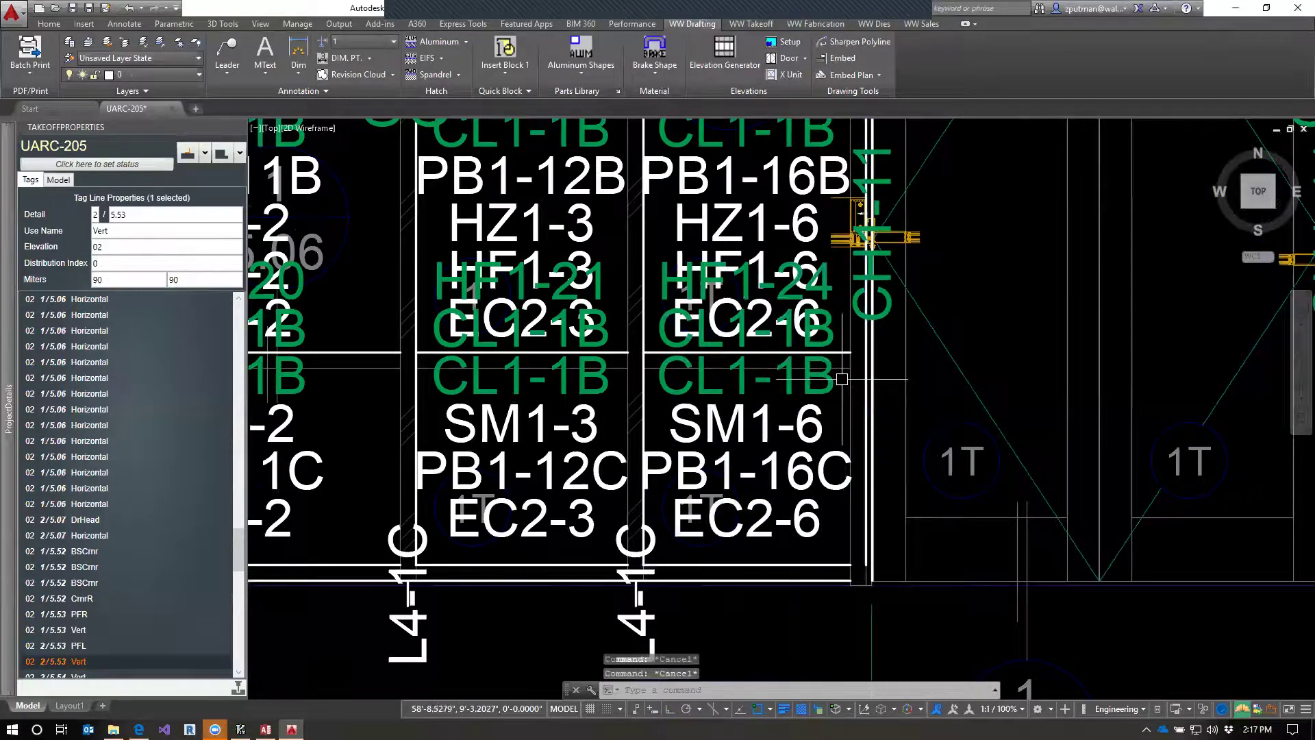
pyautogui.click(865, 376)
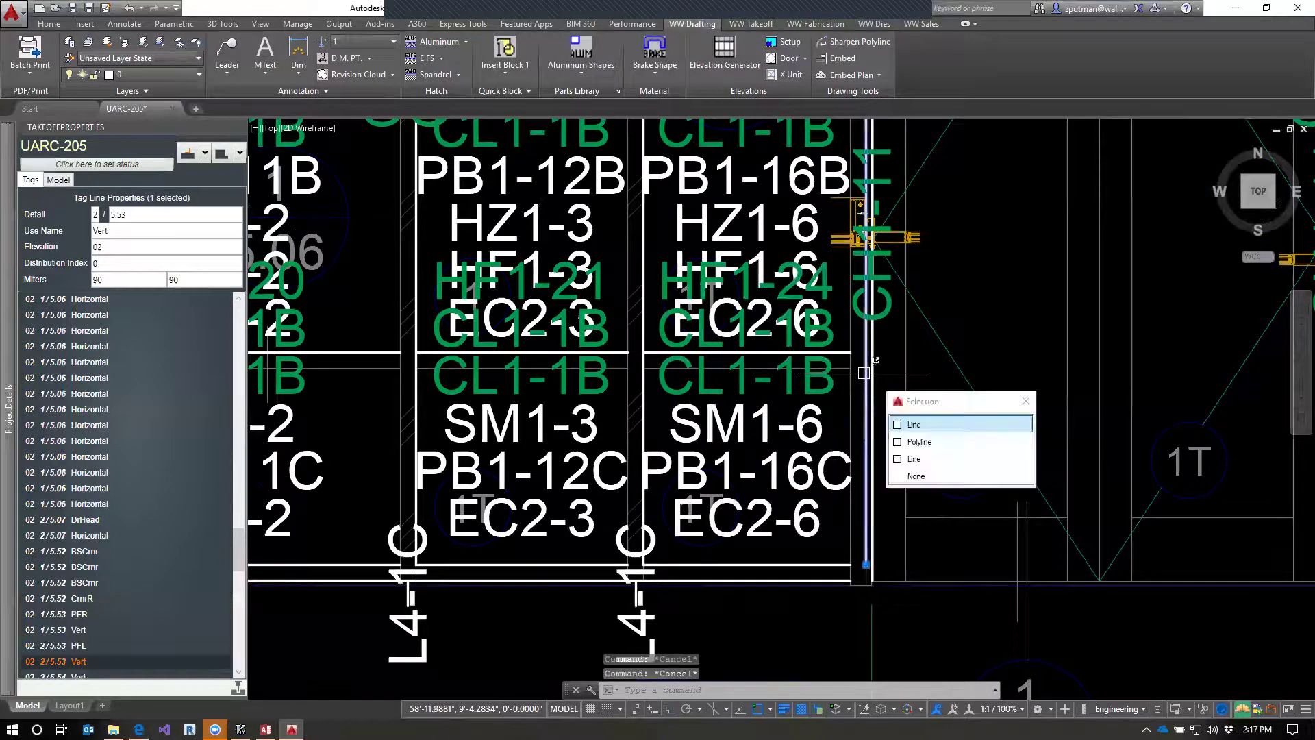
pyautogui.press('Escape')
# Inspect the tag line properties of the lower horizontal just left of the door, and look over elevation 2's part tags.
pyautogui.click(771, 354)
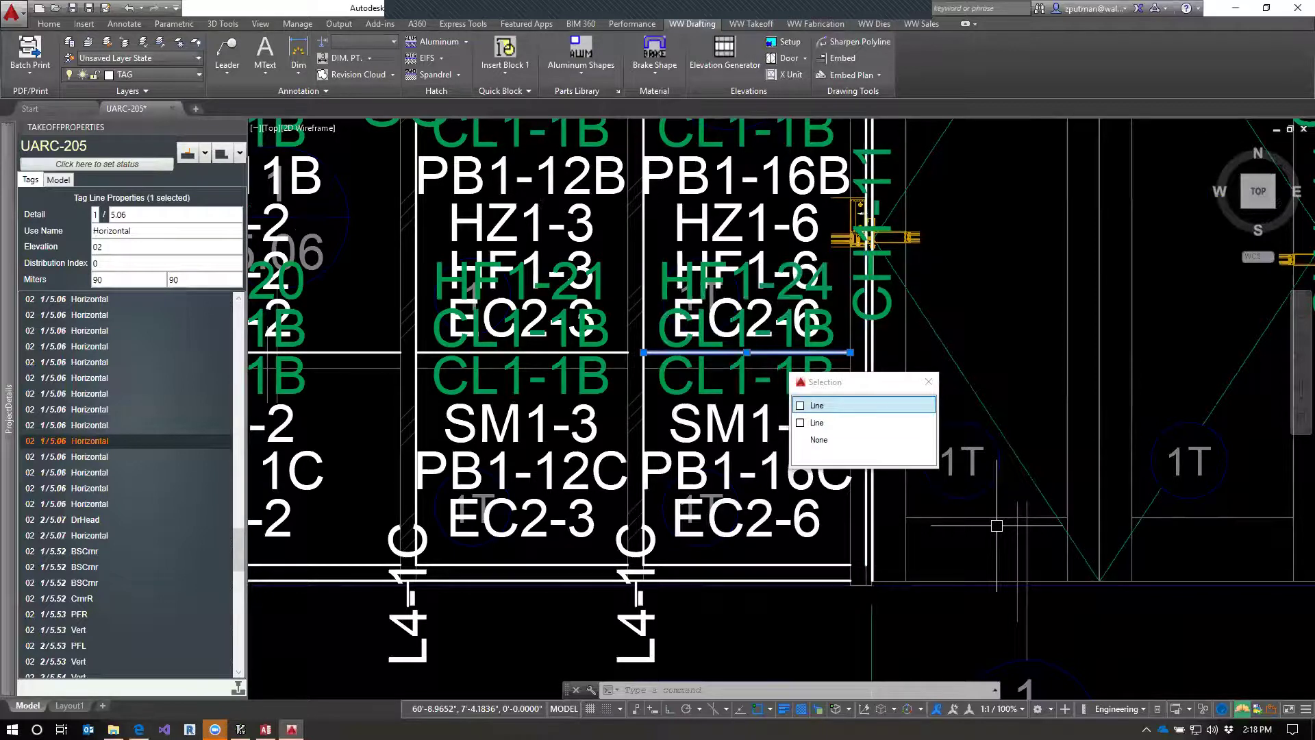
pyautogui.press('Escape')
pyautogui.press('Escape')
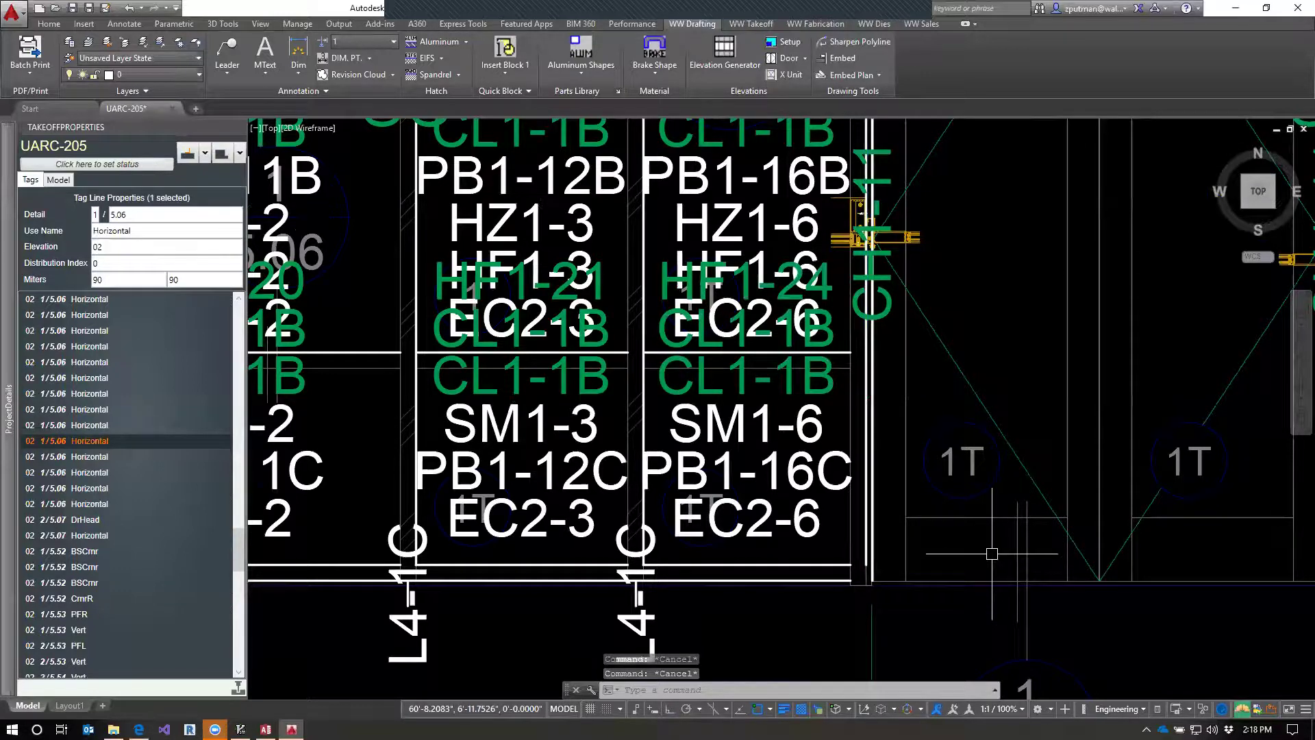
pyautogui.scroll(-3, 992, 554)
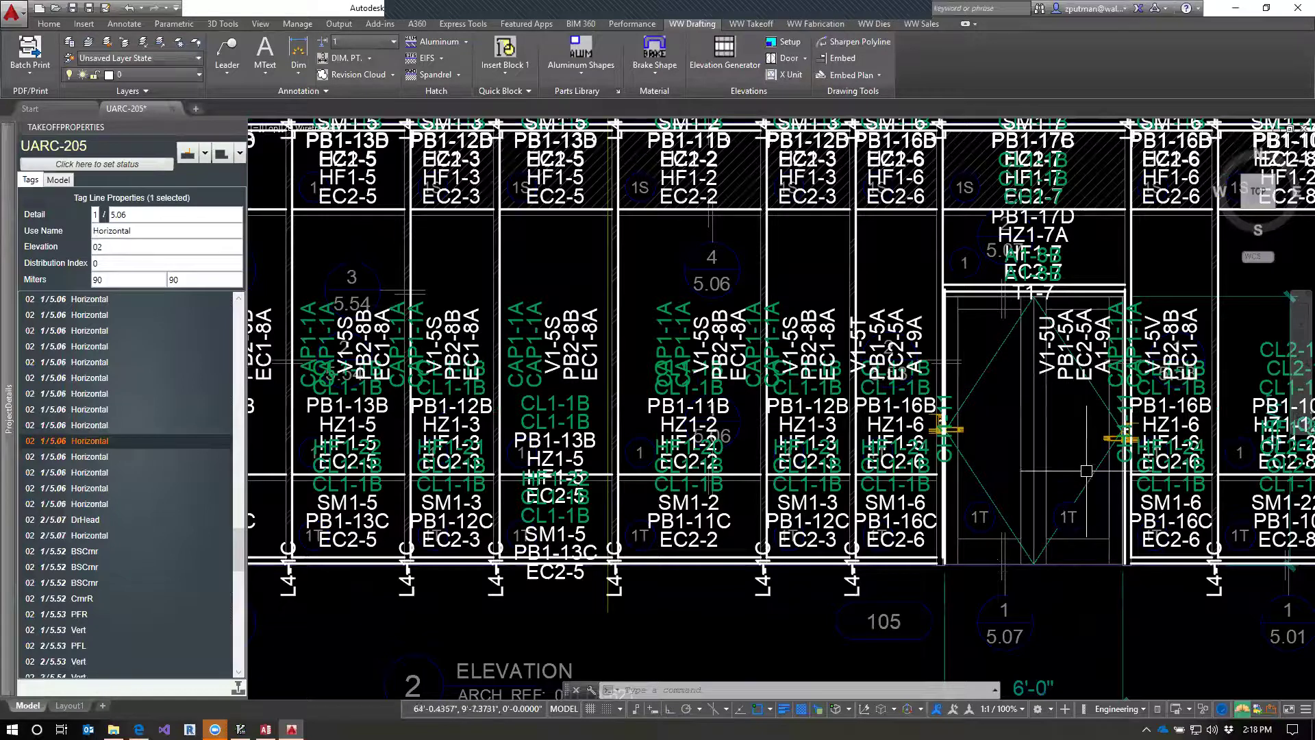
pyautogui.moveTo(1062, 424)
pyautogui.mouseDown()
pyautogui.moveTo(1054, 458)
pyautogui.moveTo(977, 472)
pyautogui.mouseUp()
pyautogui.scroll(-4, 918, 452)
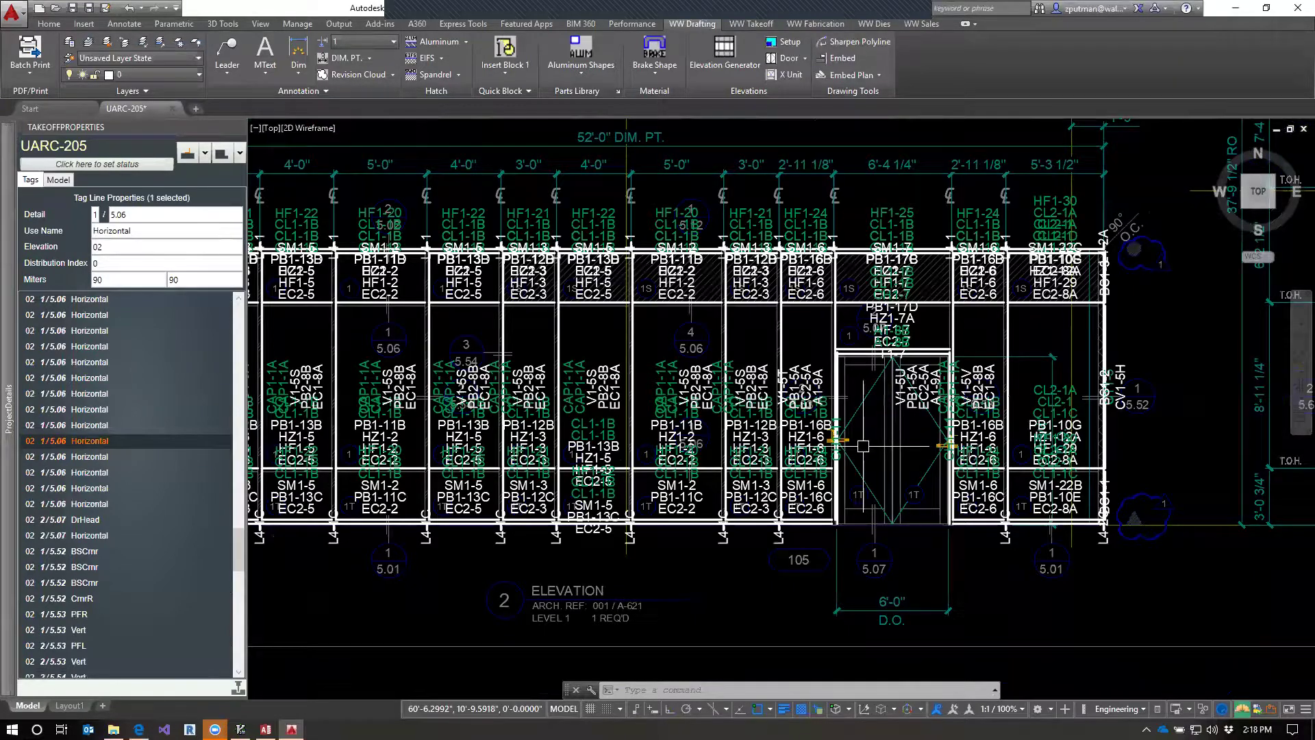
pyautogui.moveTo(835, 591); pyautogui.dragTo(980, 561)
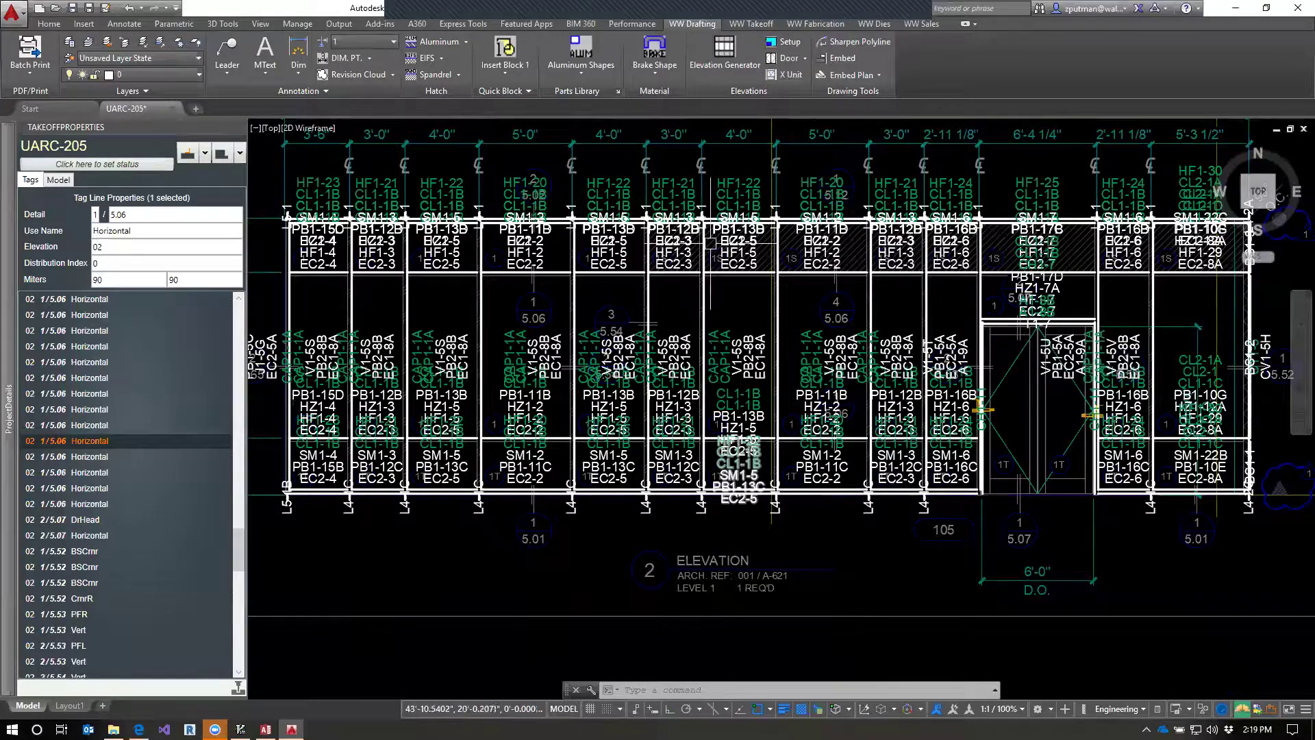
# Clear the horizontal's tag line selection and examine the part tags along the full width of elevation 2.
pyautogui.press('Escape')
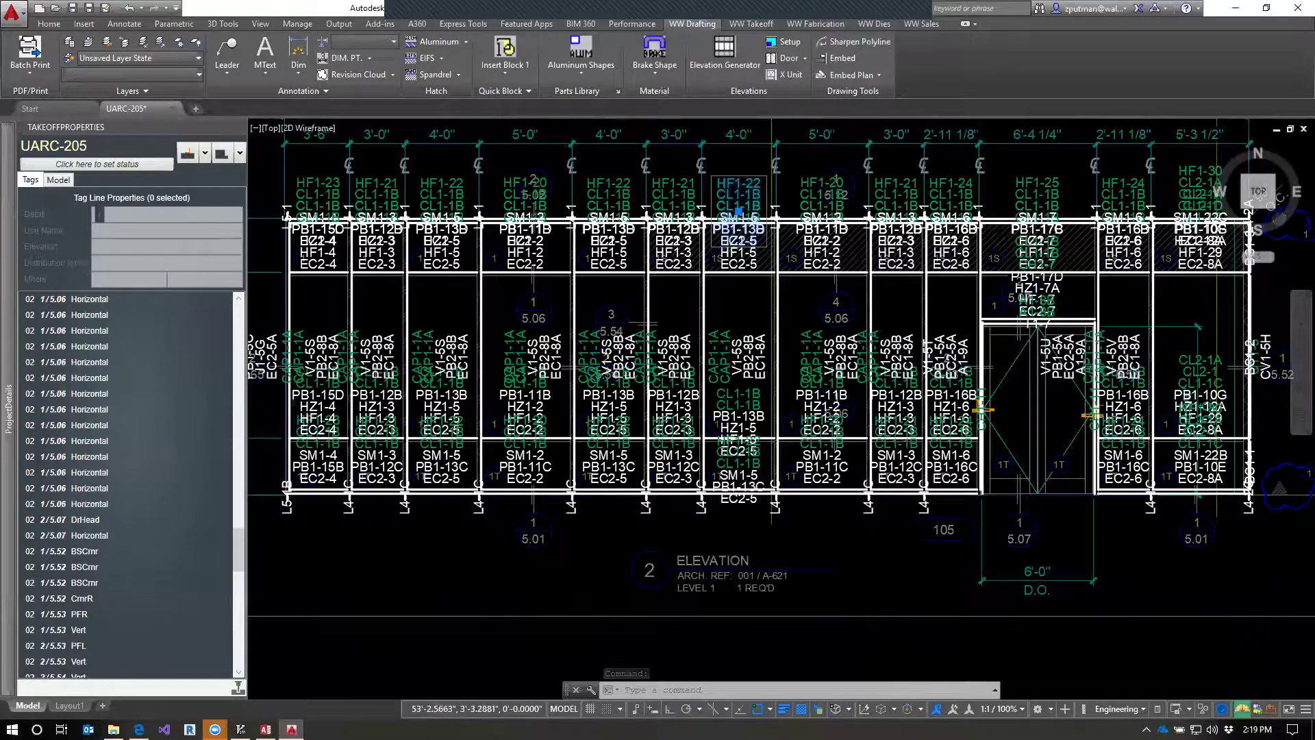
pyautogui.scroll(-4, 872, 555)
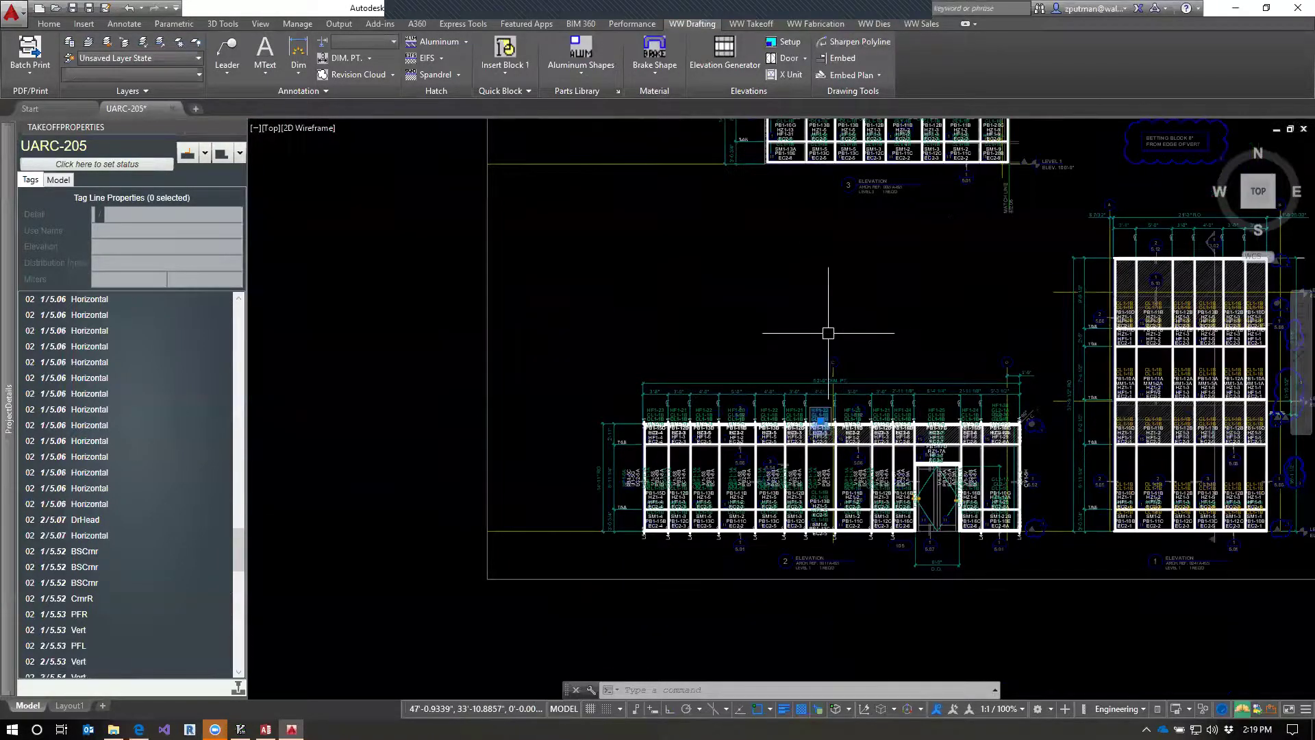
pyautogui.scroll(2, 772, 373)
pyautogui.moveTo(772, 373); pyautogui.dragTo(779, 277)
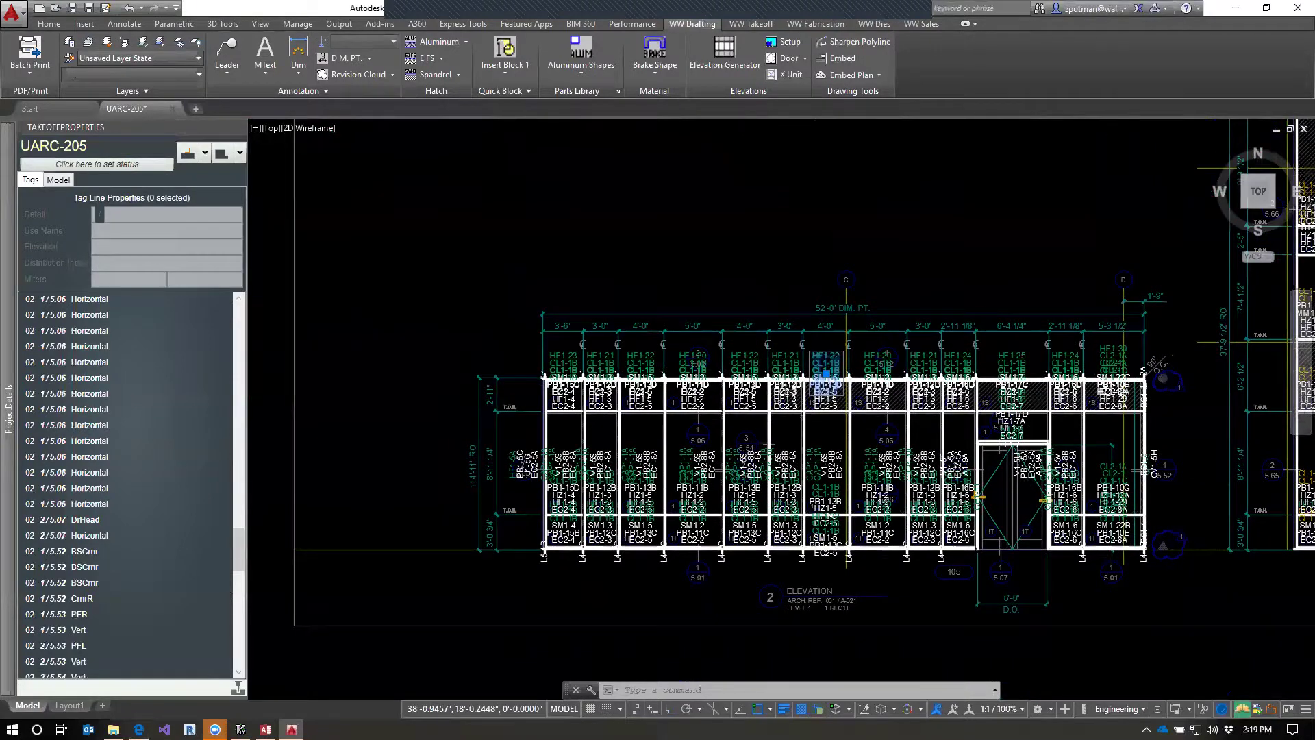
pyautogui.scroll(2, 754, 425)
pyautogui.moveTo(760, 446); pyautogui.dragTo(910, 420)
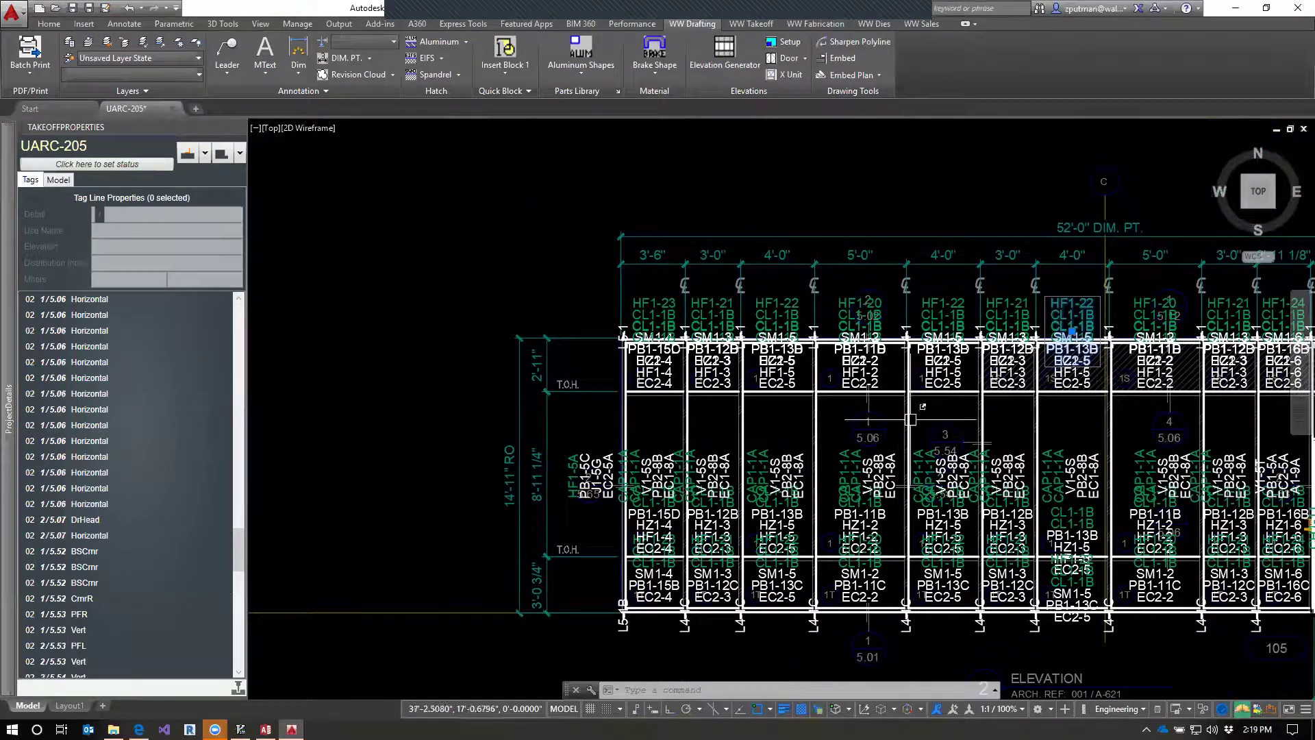
pyautogui.scroll(2, 699, 420)
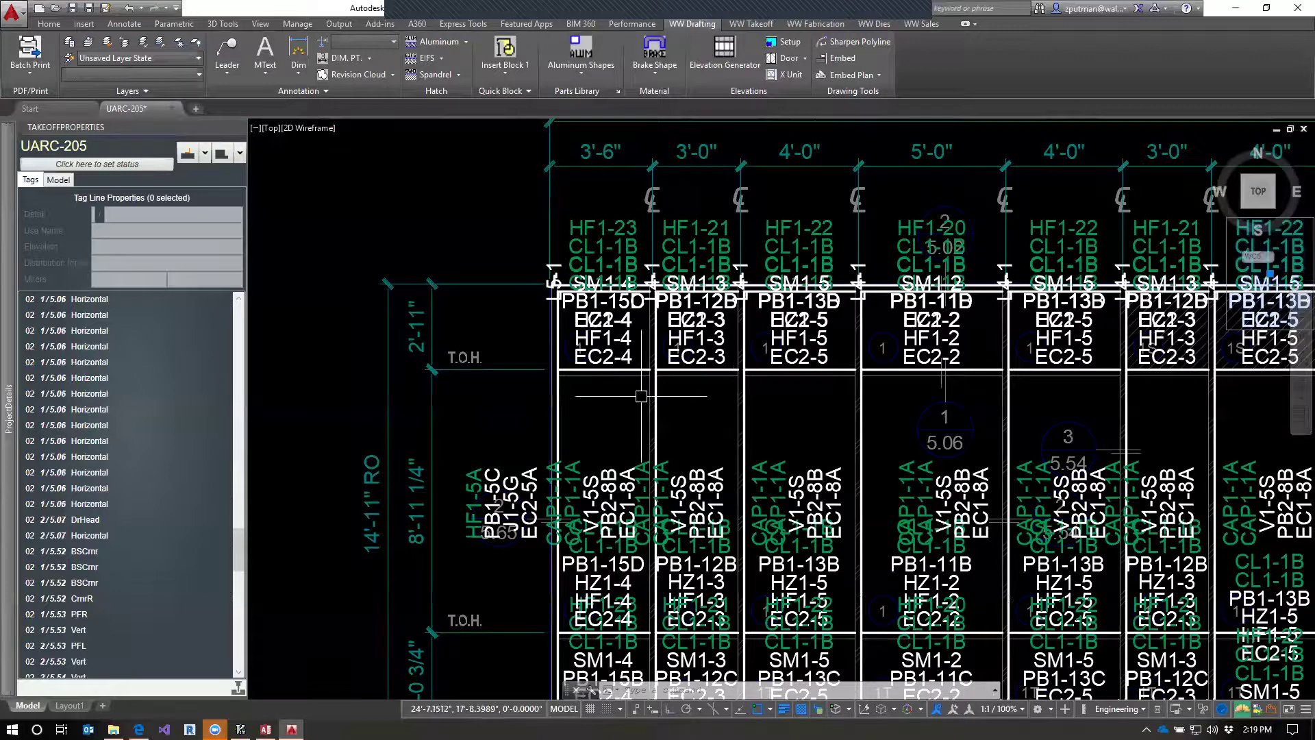
pyautogui.scroll(-1, 766, 448)
pyautogui.moveTo(1031, 576); pyautogui.dragTo(941, 586)
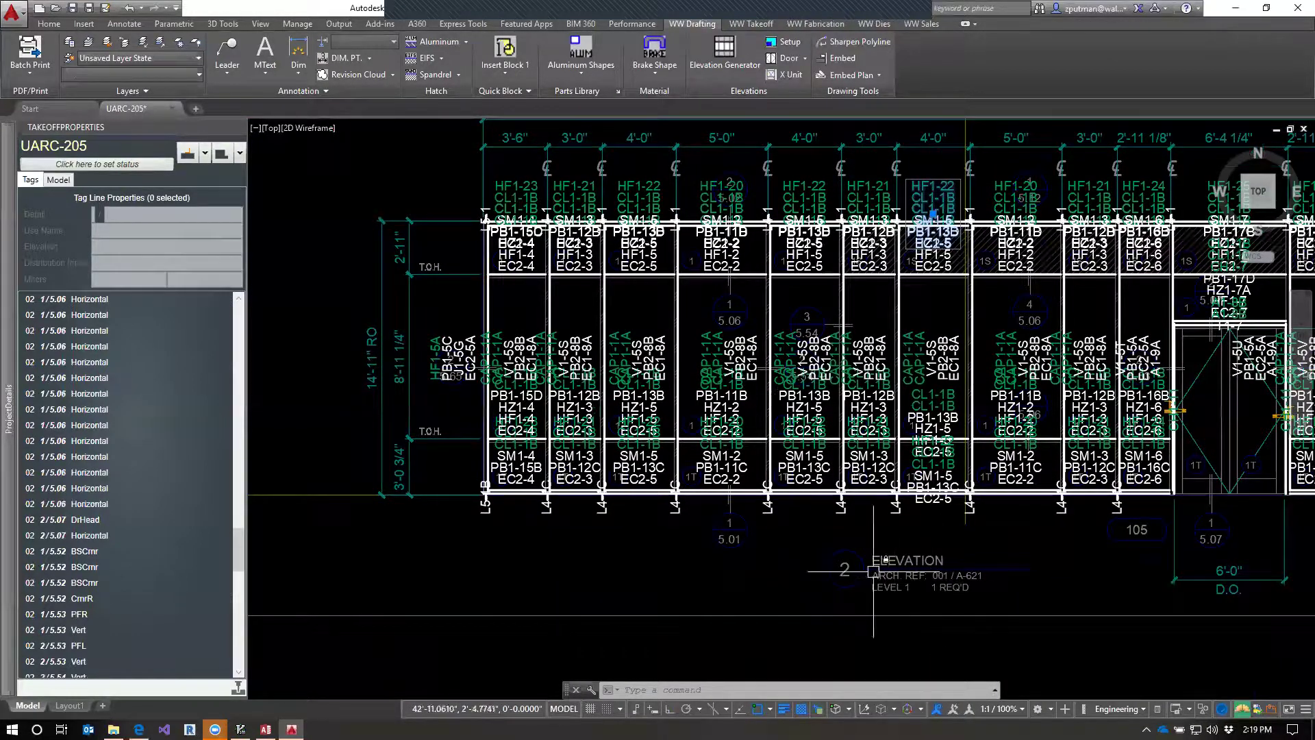
pyautogui.moveTo(1179, 549); pyautogui.dragTo(884, 569)
# Erase all part tags in the drawing by selecting every object similar to a sill tag group on elevation 2.
pyautogui.rightClick(603, 505)
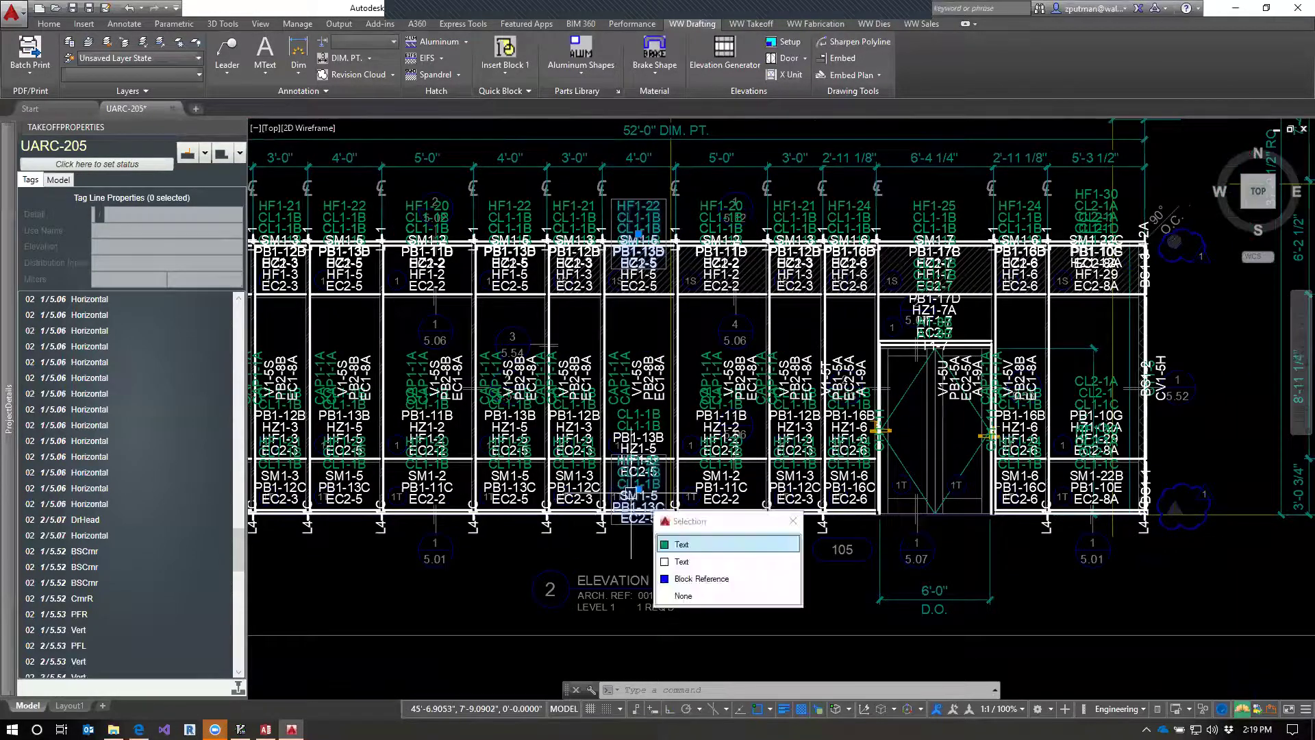
pyautogui.click(631, 541)
pyautogui.click(641, 499)
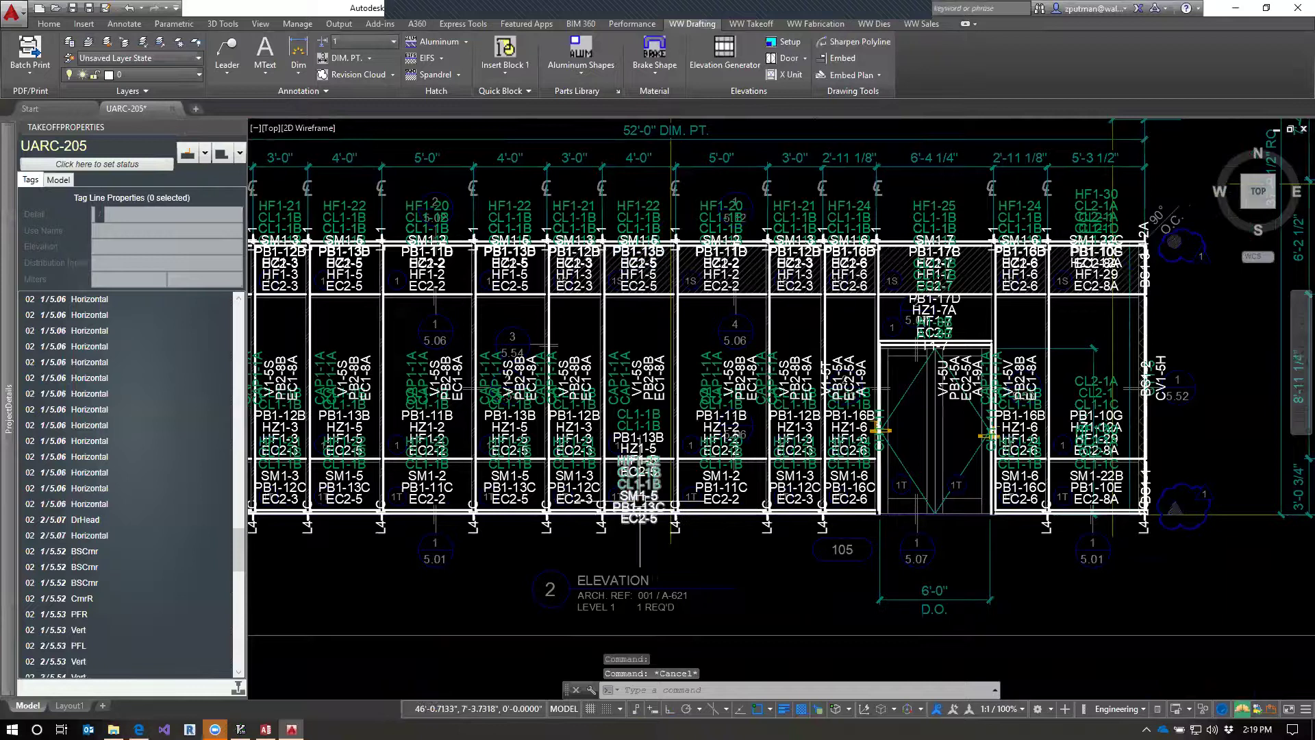
pyautogui.rightClick(640, 500)
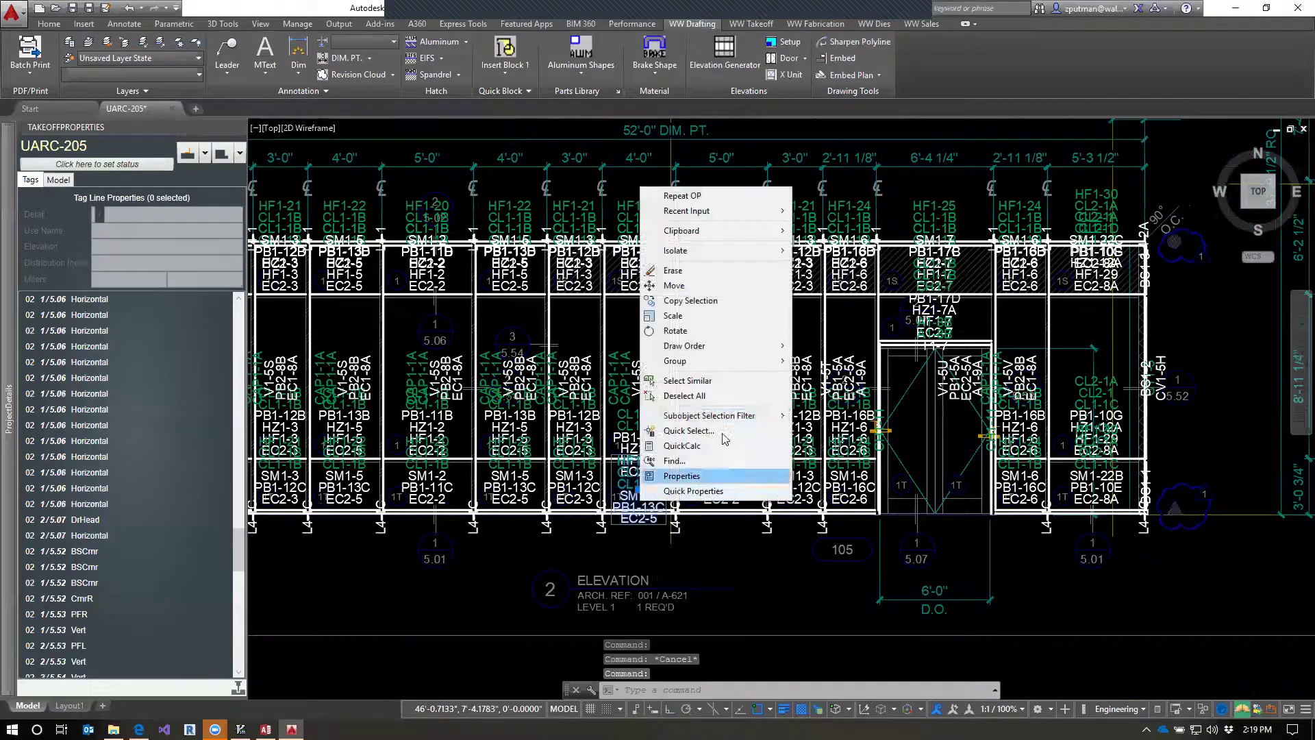
pyautogui.click(728, 379)
pyautogui.write('e')
pyautogui.press('Return')
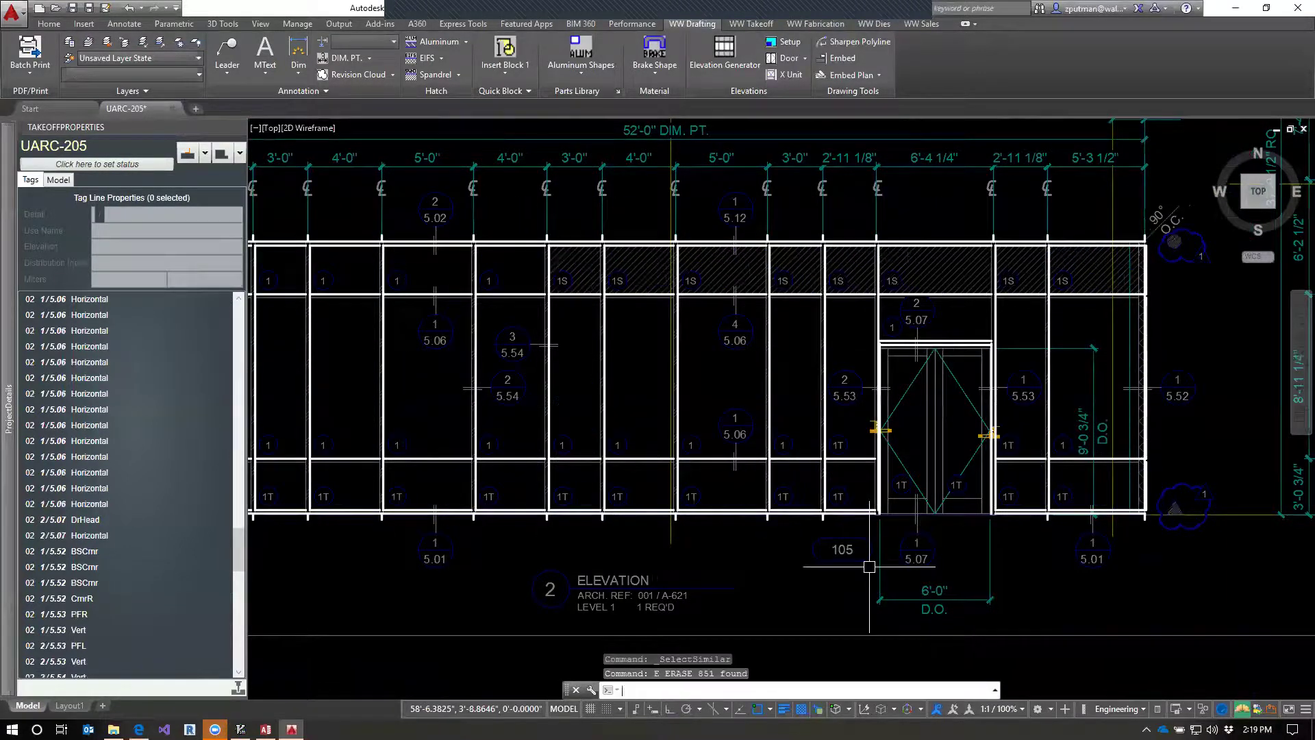
# Run the UPD command to update the drawing and regenerate the part tags on all elevations.
pyautogui.scroll(-5, 870, 566)
pyautogui.scroll(3, 817, 472)
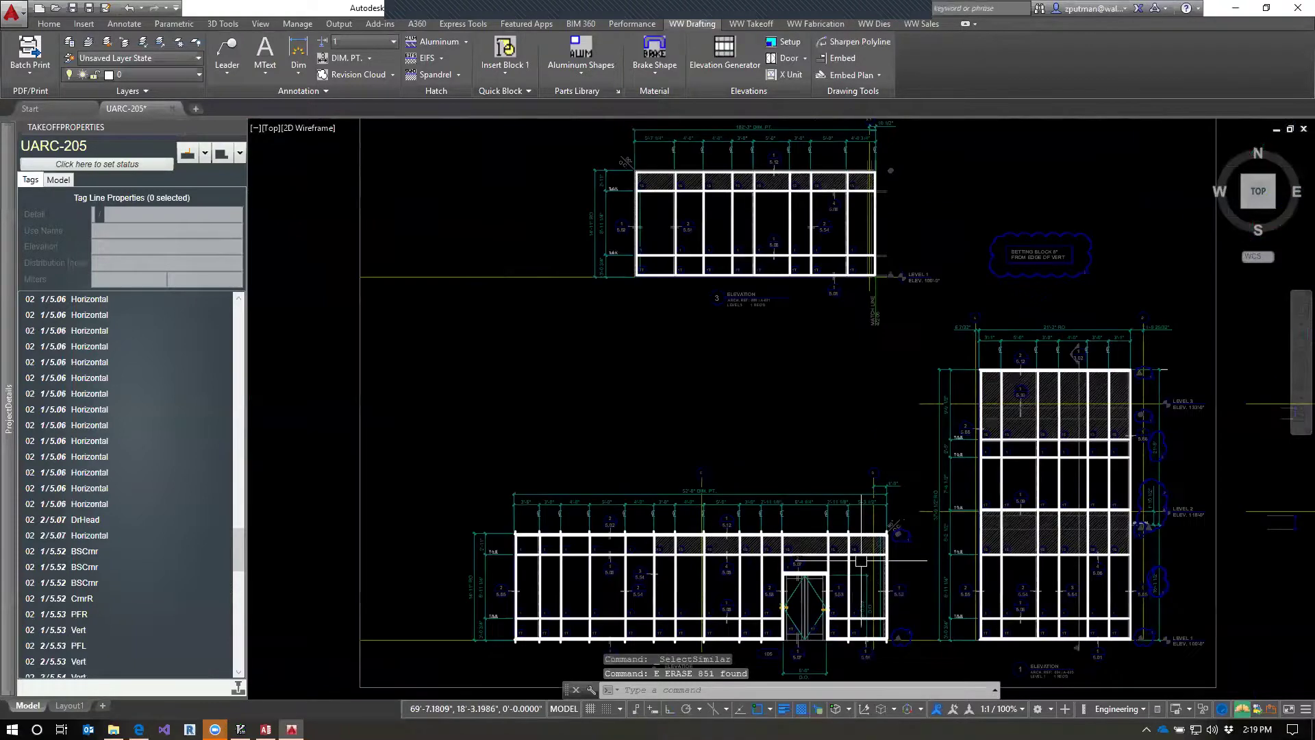
pyautogui.write('upd')
pyautogui.press('Return')
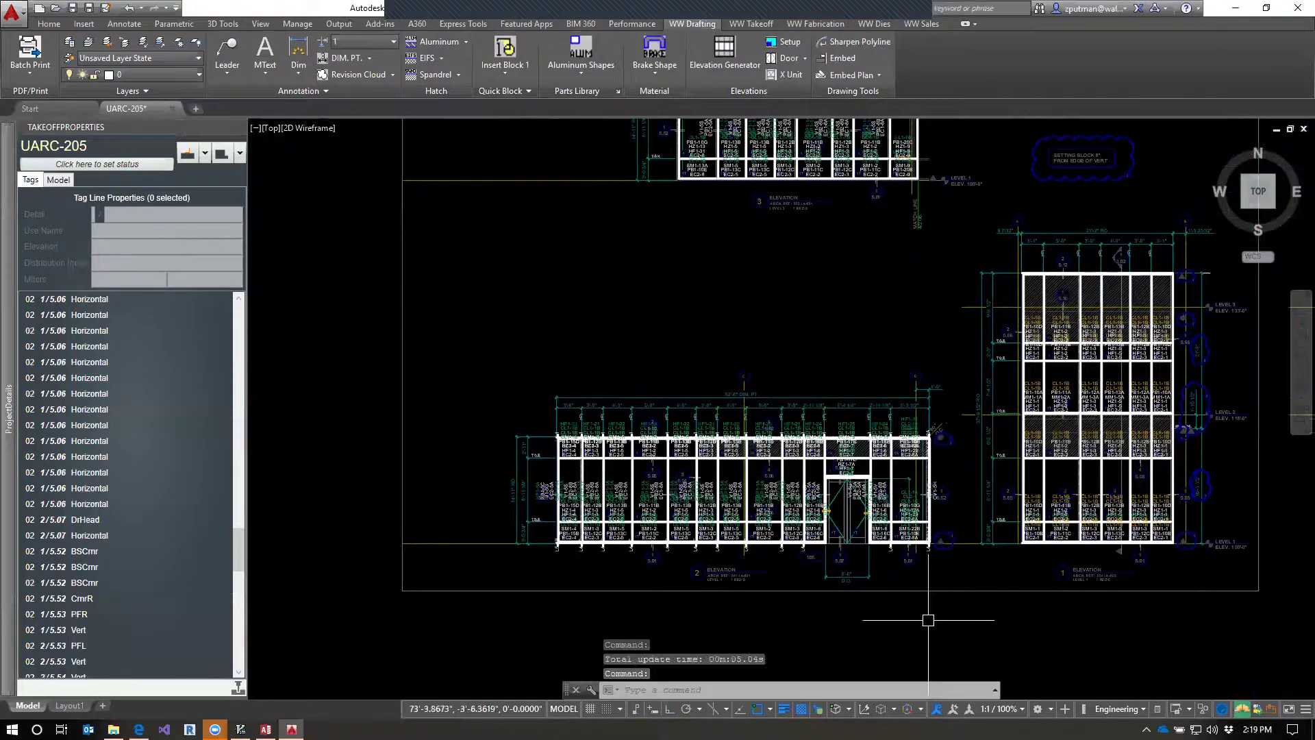
# Hide the green part marks with the LMS command and examine the remaining white marks across elevation 2.
pyautogui.scroll(7, 912, 524)
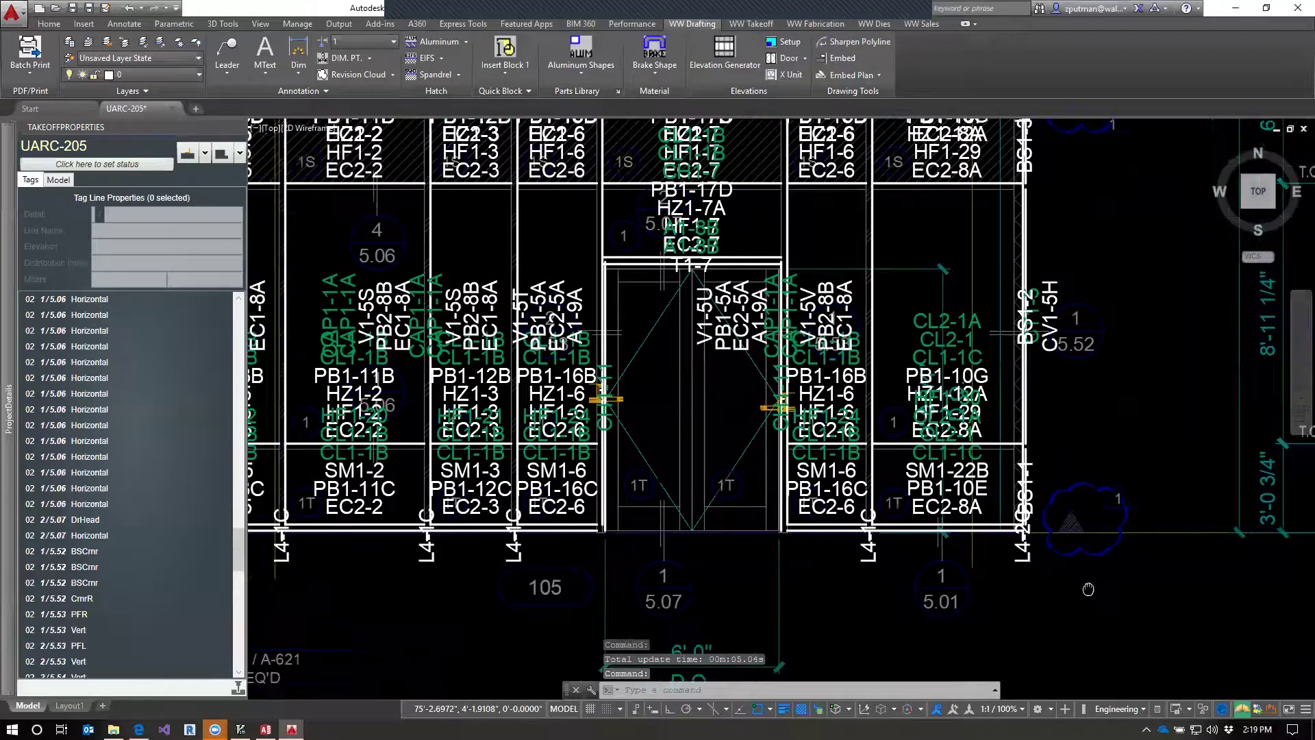
pyautogui.moveTo(1088, 589); pyautogui.dragTo(1187, 529)
pyautogui.write('1m')
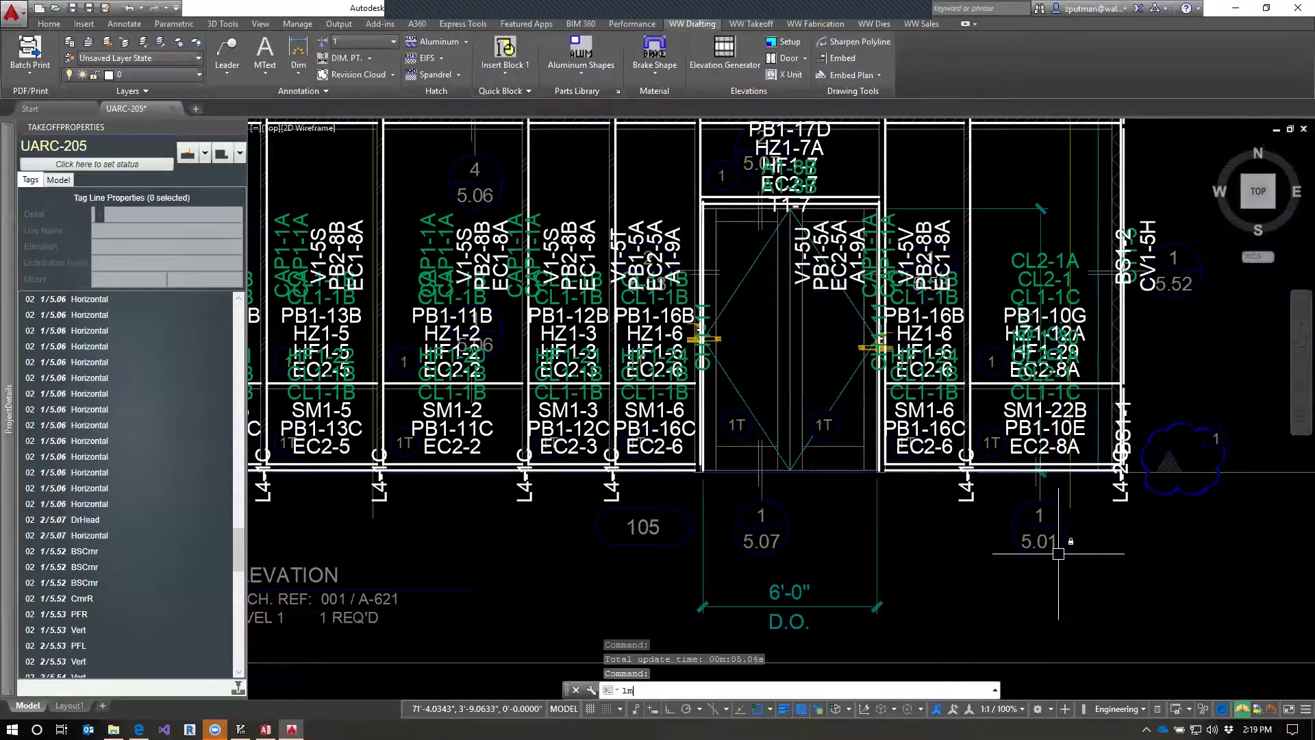
pyautogui.write('s')
pyautogui.press('Return')
pyautogui.moveTo(675, 514)
pyautogui.mouseDown()
pyautogui.moveTo(1031, 611)
pyautogui.moveTo(1083, 590)
pyautogui.mouseUp()
pyautogui.scroll(-3, 1081, 587)
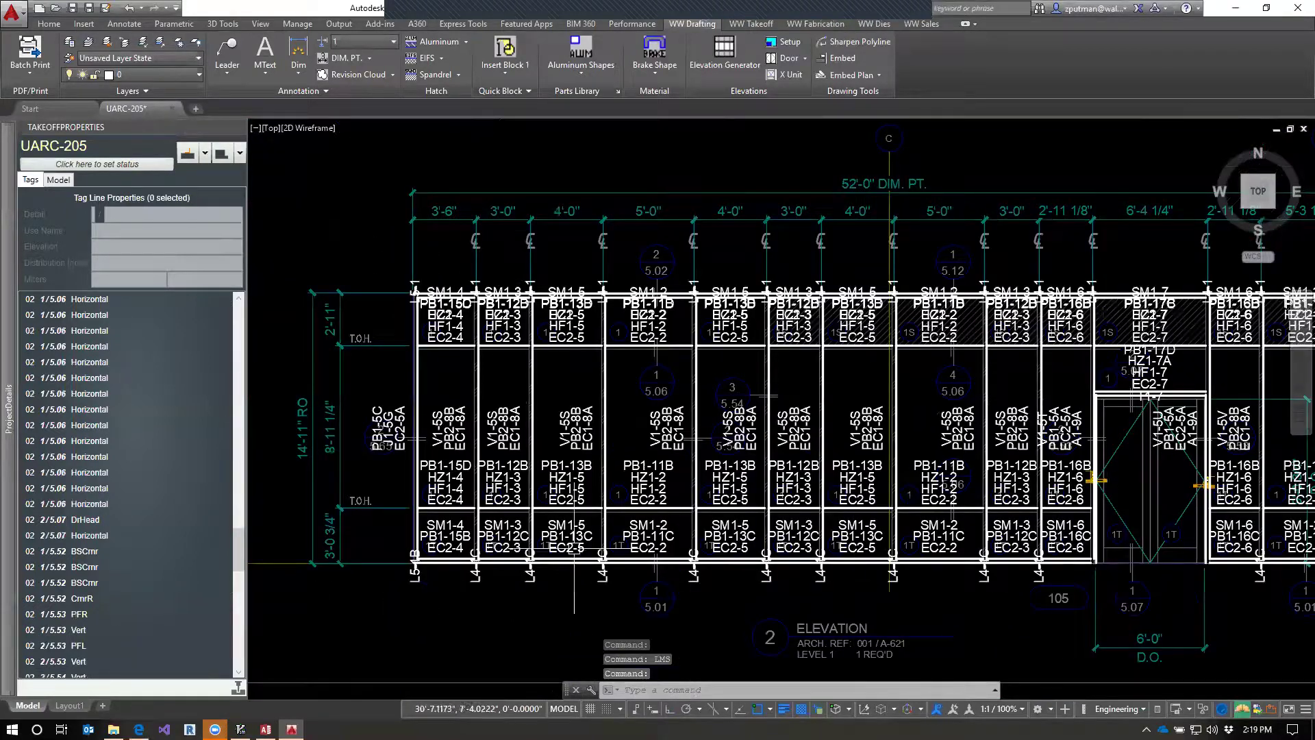
pyautogui.moveTo(1288, 445); pyautogui.dragTo(959, 426)
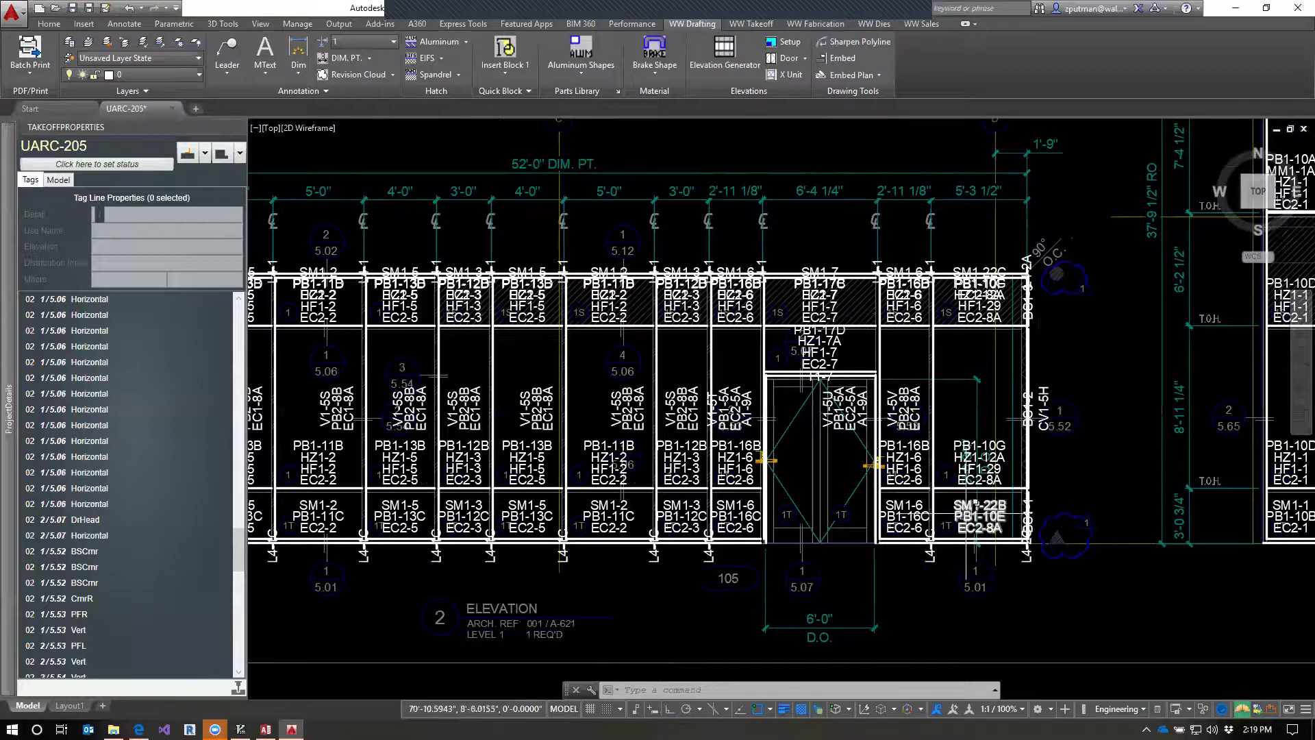
pyautogui.moveTo(985, 601)
pyautogui.mouseDown()
pyautogui.moveTo(742, 552)
pyautogui.moveTo(611, 419)
pyautogui.moveTo(674, 436)
pyautogui.moveTo(675, 446)
pyautogui.mouseUp()
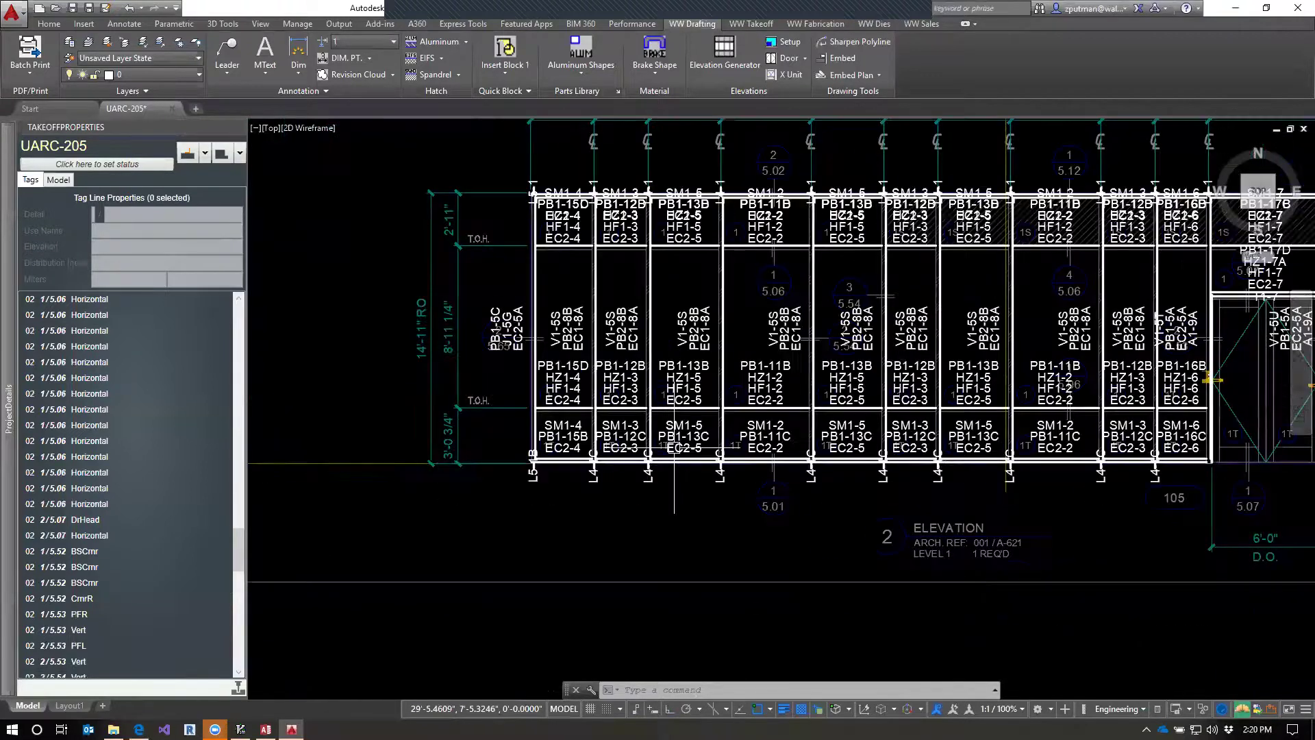
# Check the sill tag group in the 5'-0" bay near the door, deselect it, and show the green part marks with LMS.
pyautogui.scroll(2, 1076, 448)
pyautogui.click(1076, 436)
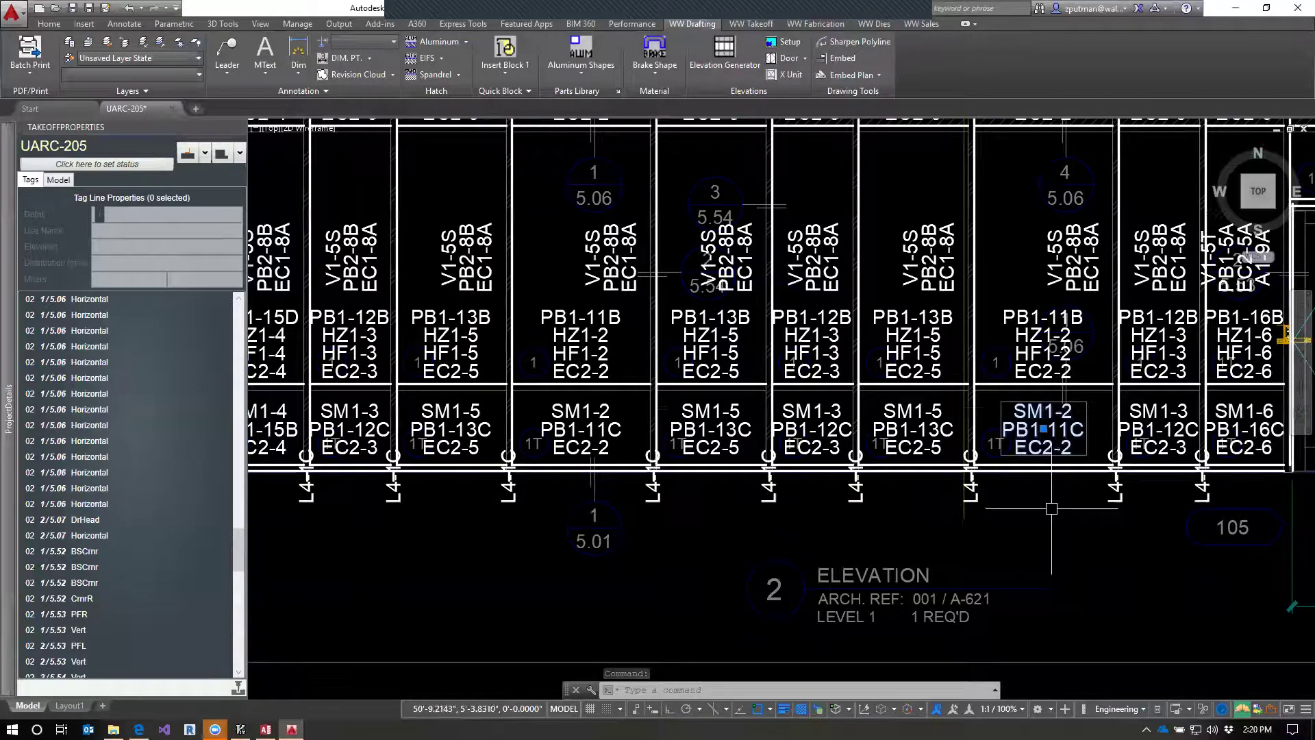
pyautogui.press('Escape')
pyautogui.press('Escape')
pyautogui.press('Escape')
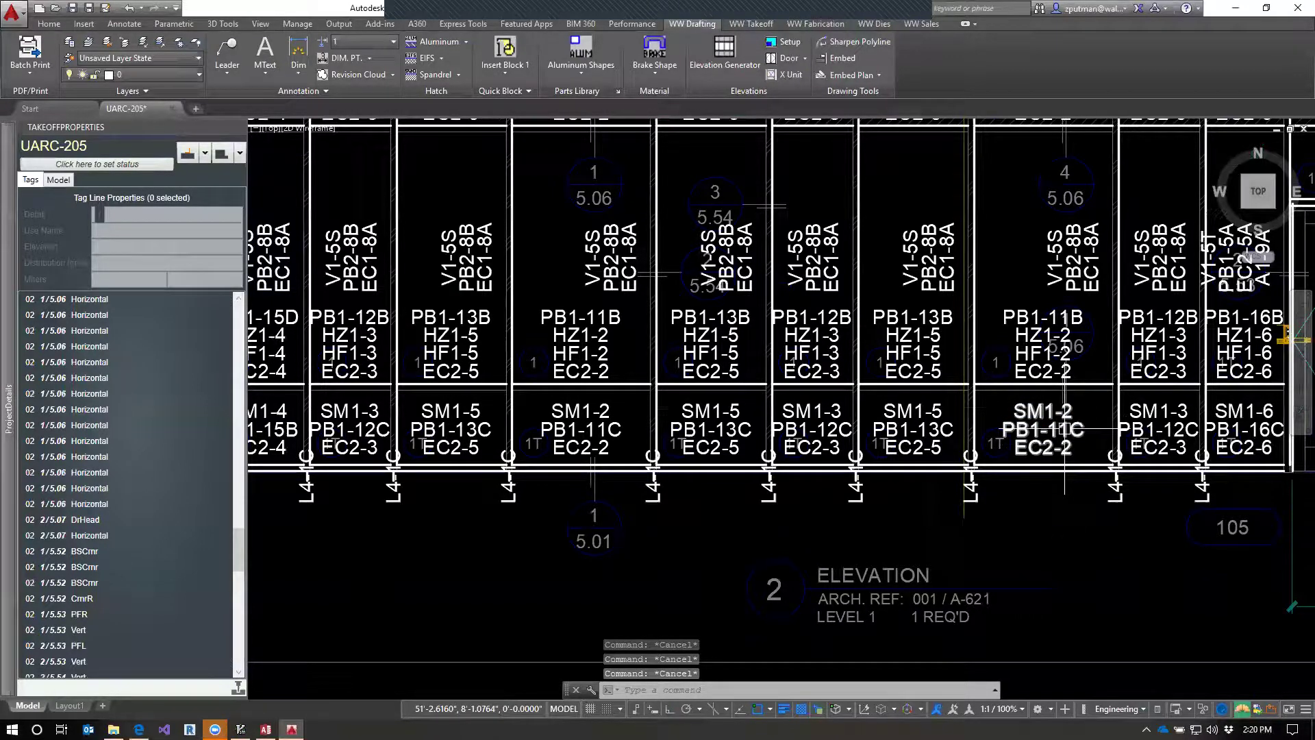
pyautogui.write('1')
pyautogui.write('ms')
pyautogui.press('Return')
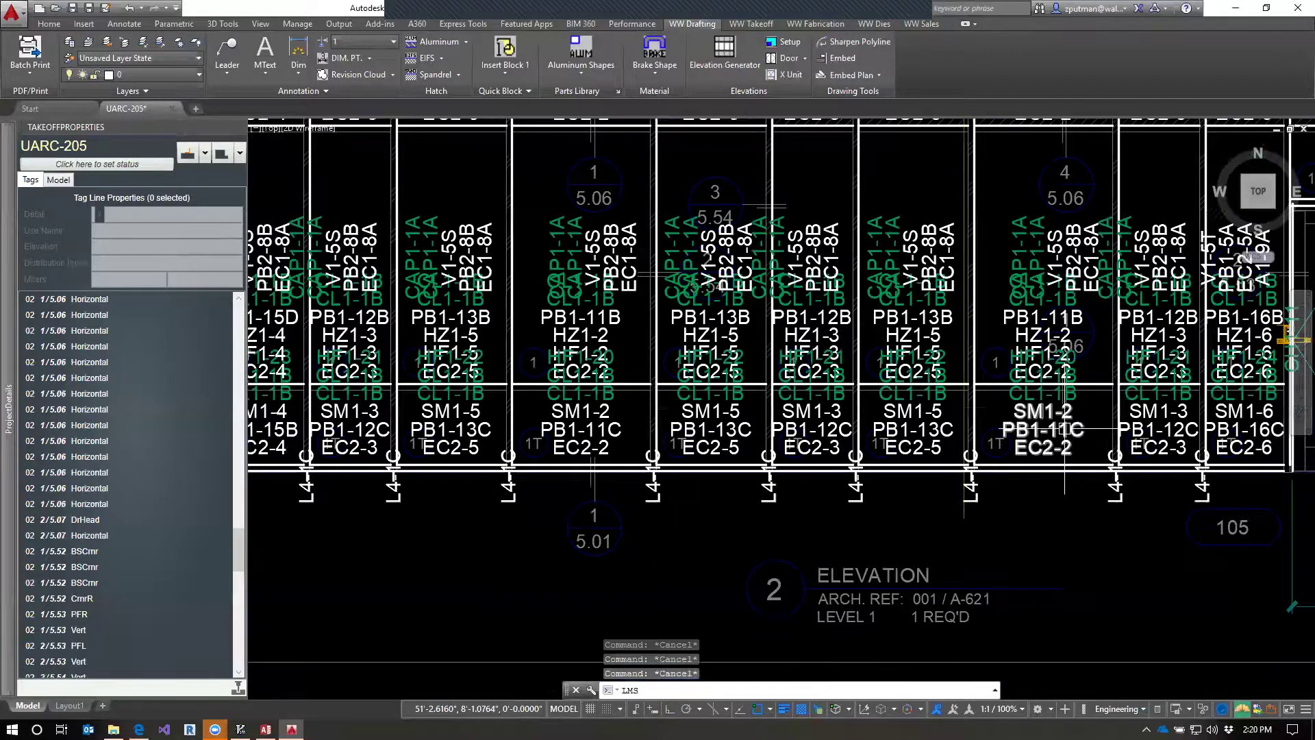
# Move the sill tag group in the 5'-0" bay near the door straight down about 2'-8" with Ortho on.
pyautogui.click(1064, 429)
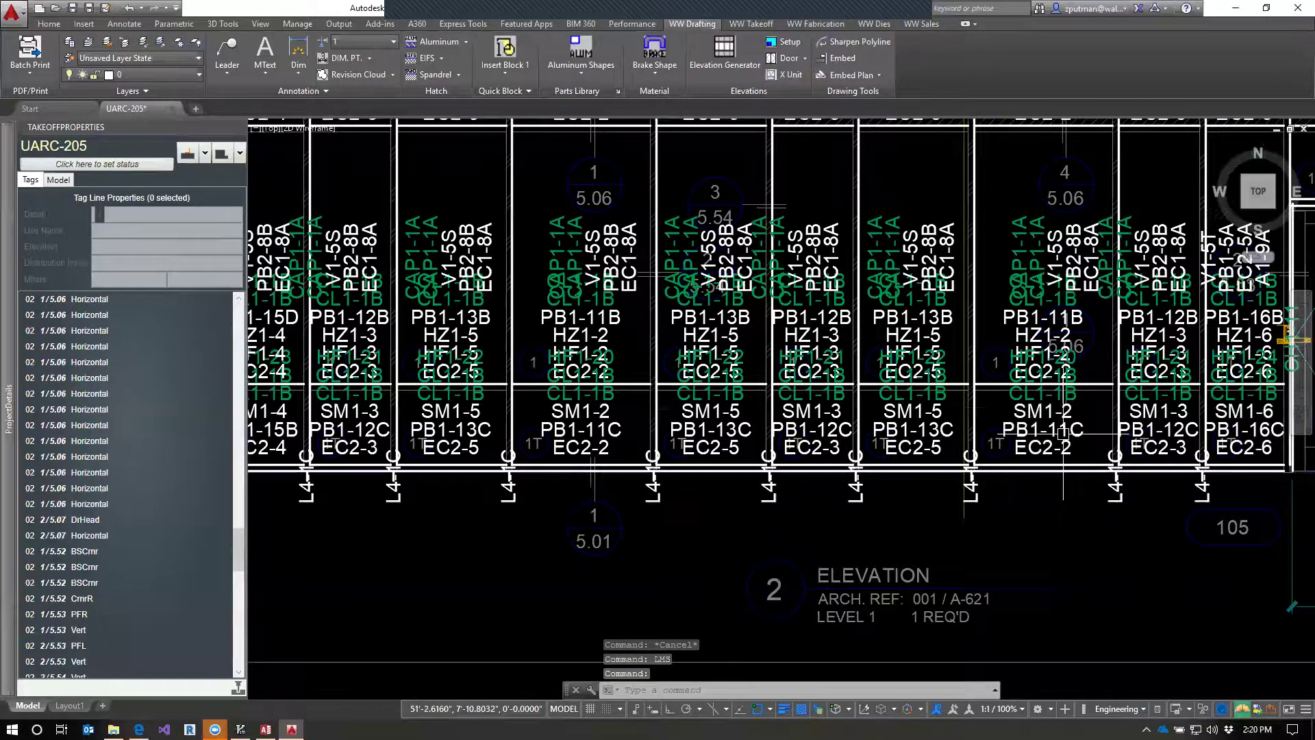
pyautogui.write('m')
pyautogui.press('Return')
pyautogui.click(1075, 505)
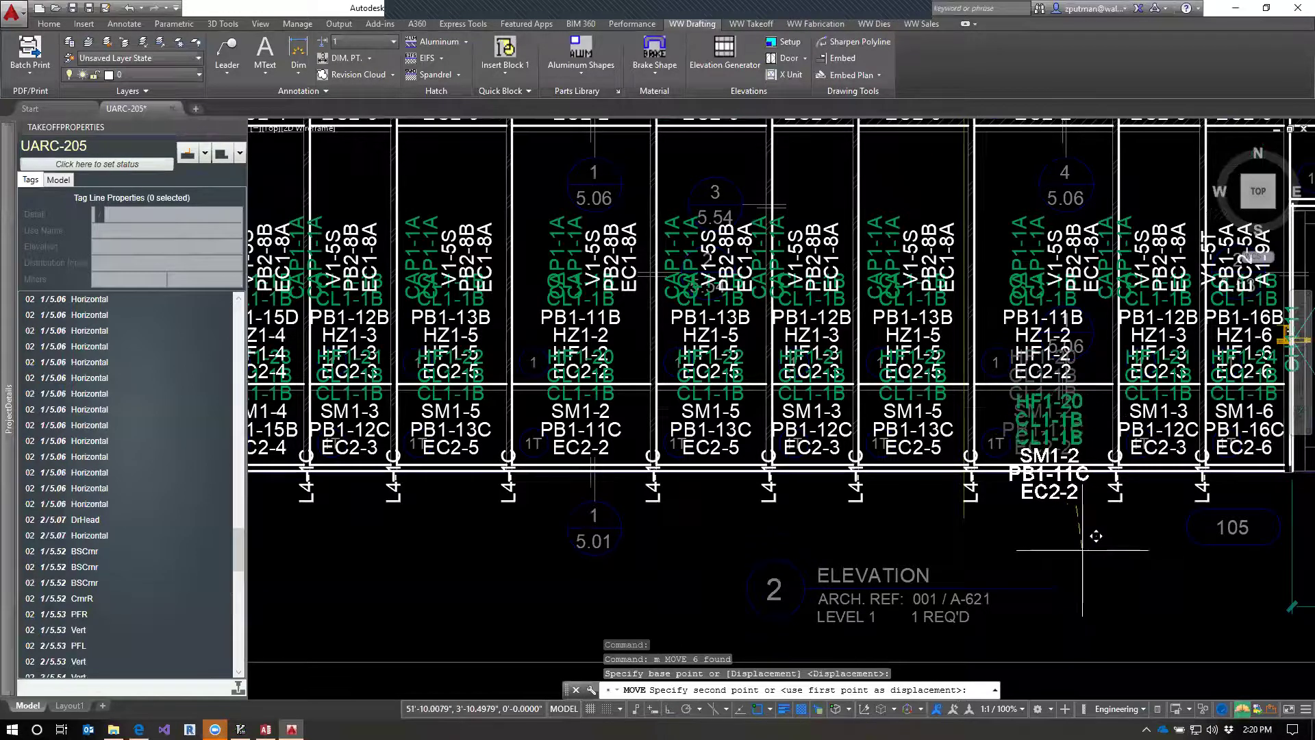
pyautogui.press('F8')
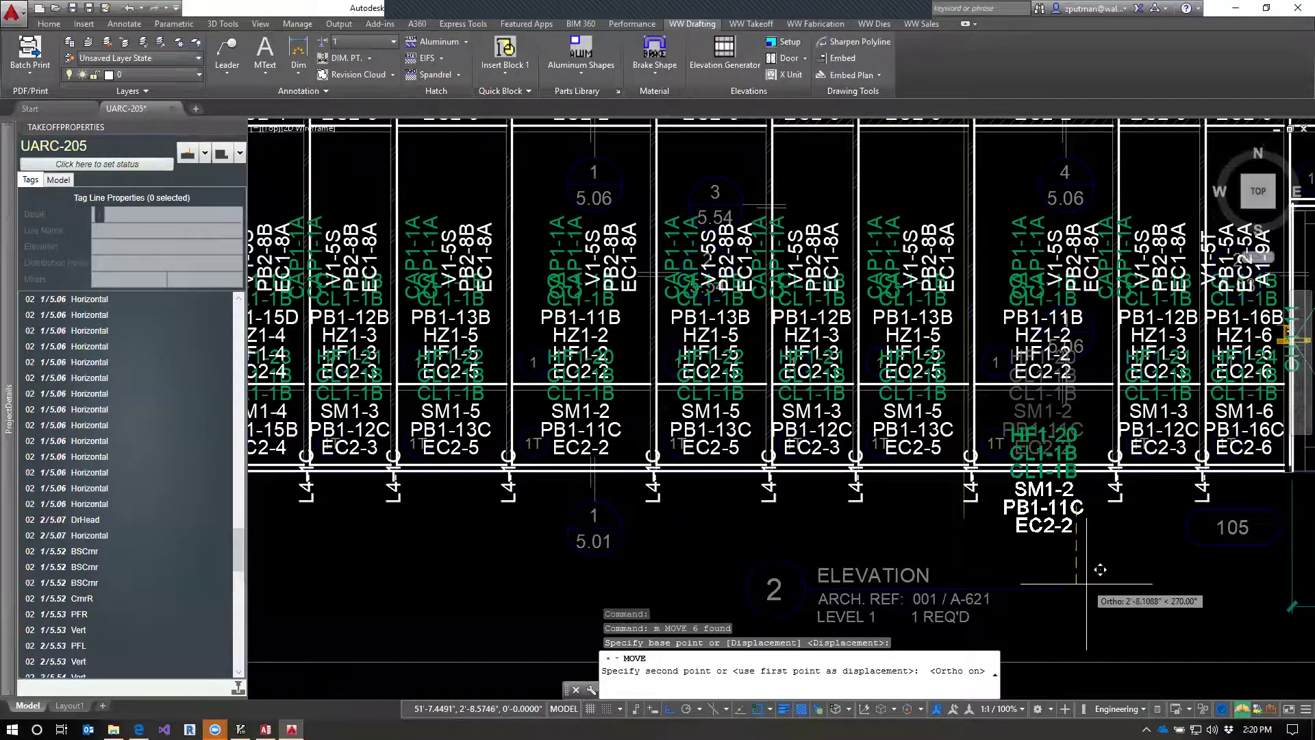
pyautogui.click(1100, 570)
pyautogui.press('Escape')
pyautogui.press('Escape')
pyautogui.press('Escape')
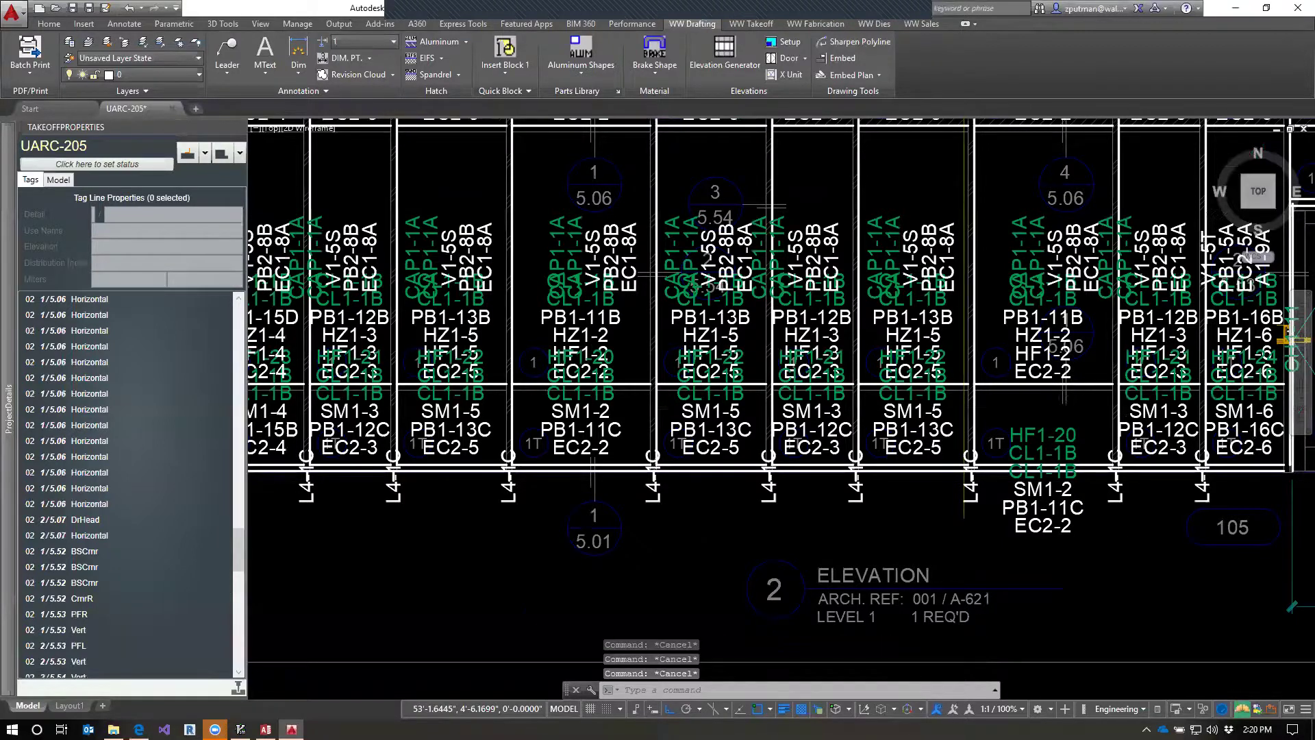
# Save the moved sill tag group's position as the default mark location with SAVEDEFAULTMARKLOCATIONS.
pyautogui.scroll(3, 1082, 555)
pyautogui.moveTo(1072, 546); pyautogui.dragTo(1014, 597)
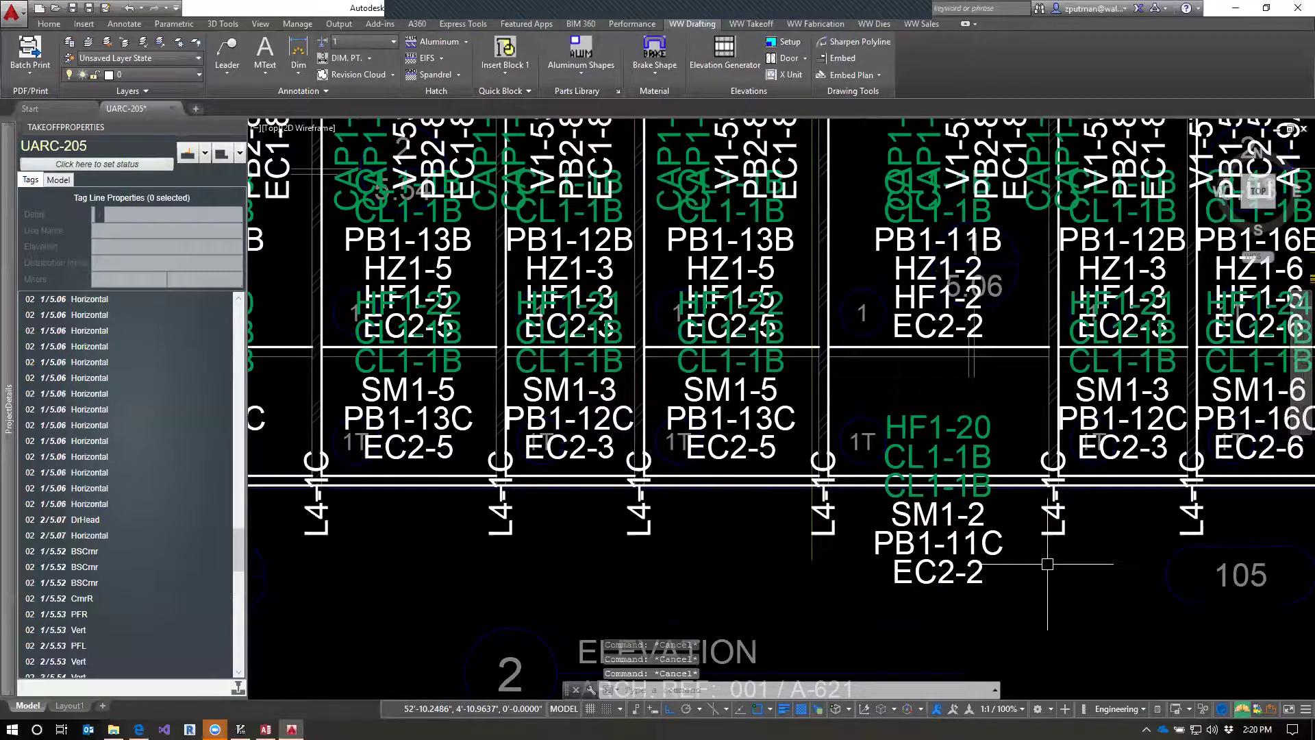
pyautogui.write('SAVEDEFAULTMARKLOCATIONS')
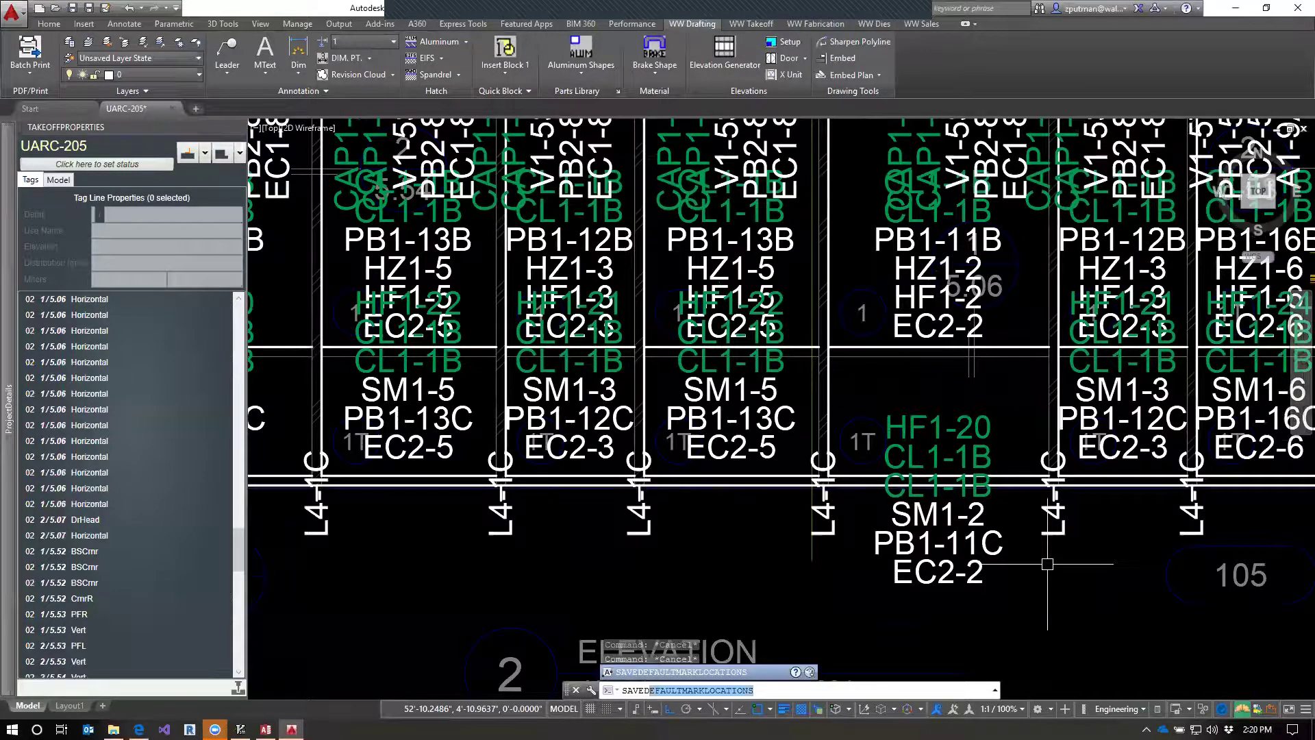
pyautogui.press('Return')
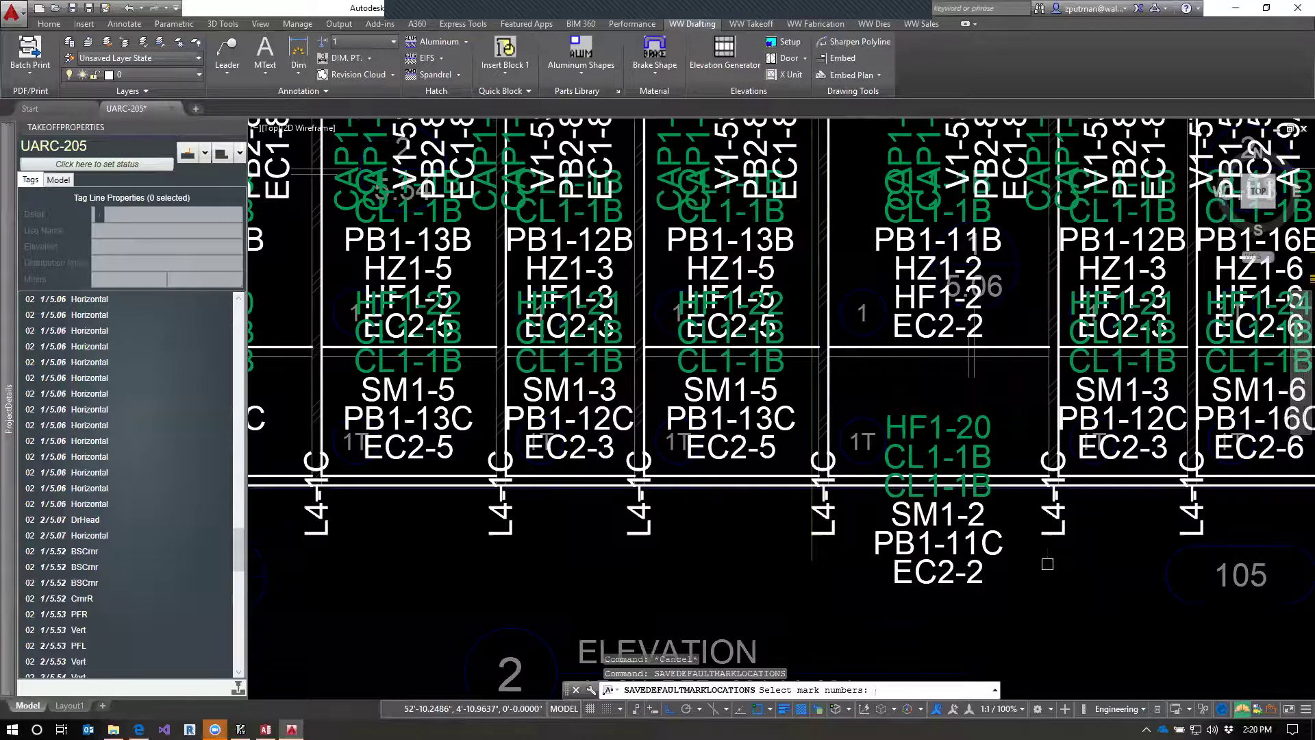
pyautogui.click(965, 522)
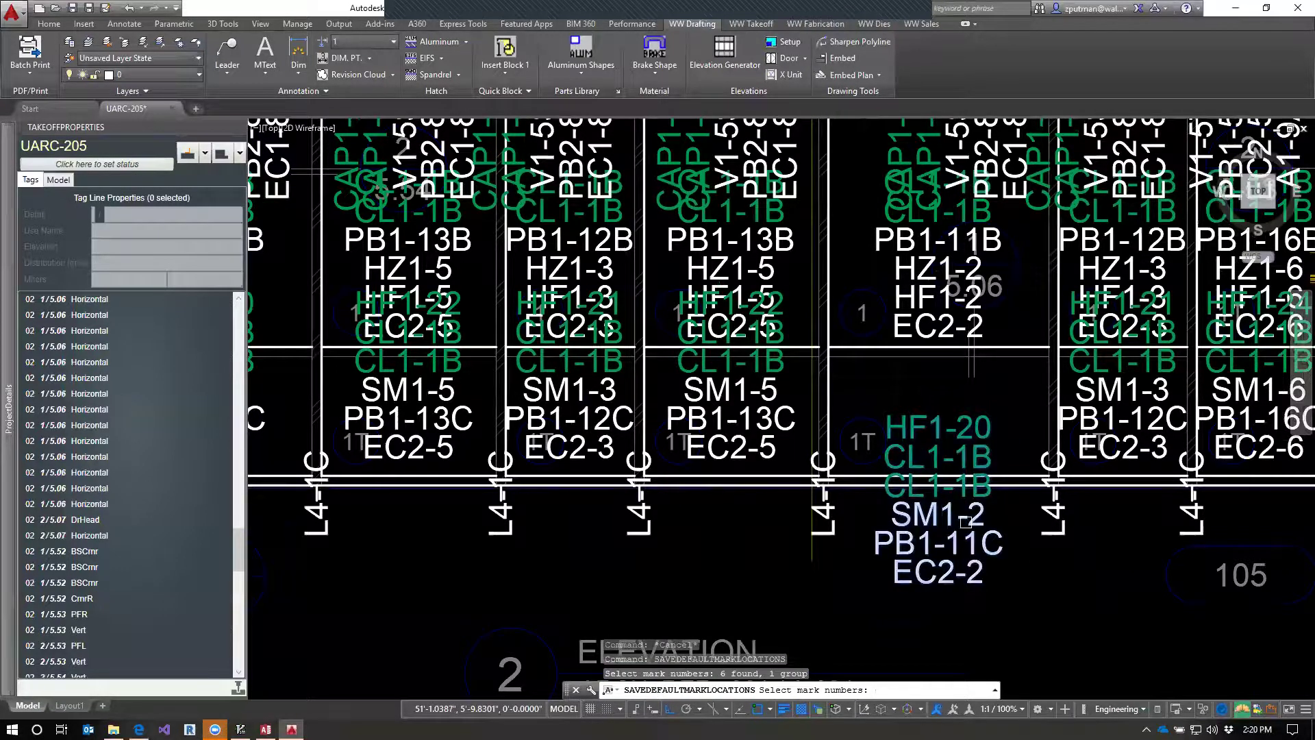
pyautogui.press('Return')
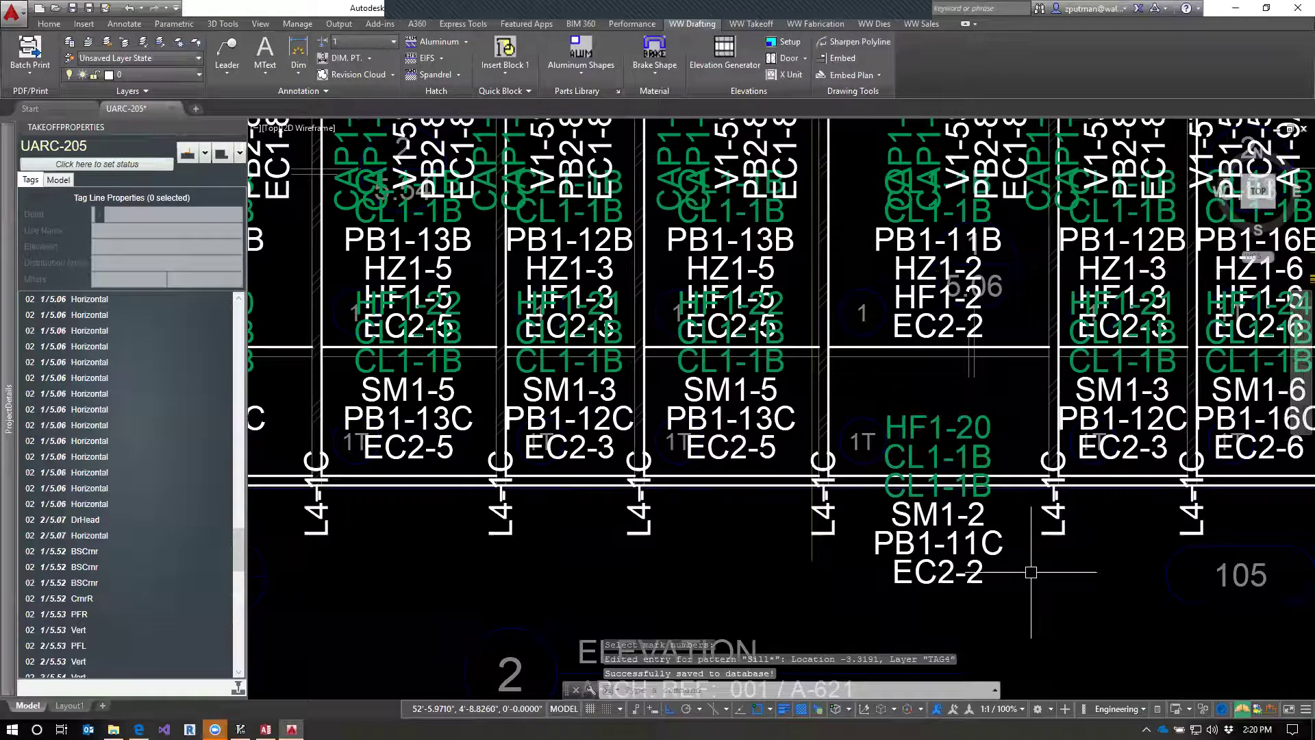
# Erase the relocated sill tag group together with all similar part tags in the drawing.
pyautogui.click(980, 541)
pyautogui.rightClick(983, 541)
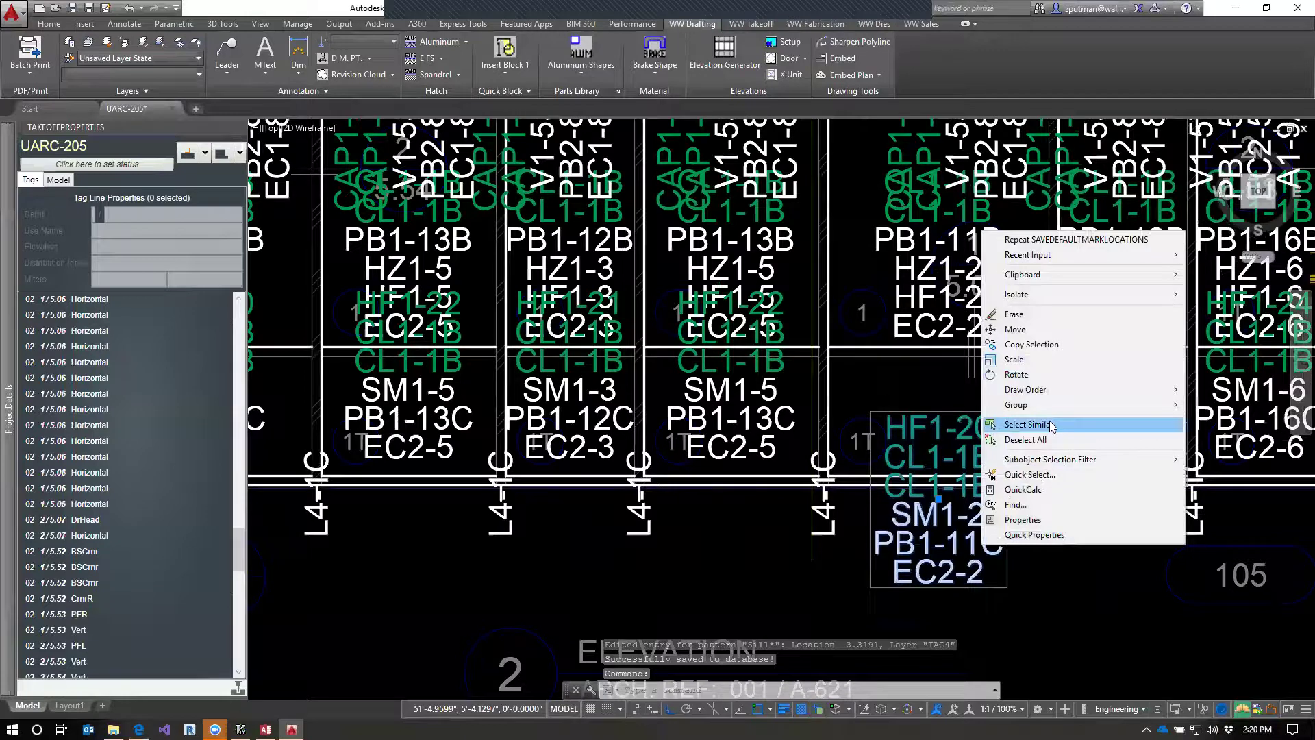
pyautogui.click(1027, 425)
pyautogui.write('e')
pyautogui.press('Return')
# Update the drawing with UPD to regenerate the part tags at their saved default locations, and check elevation 2.
pyautogui.write('upd')
pyautogui.press('Return')
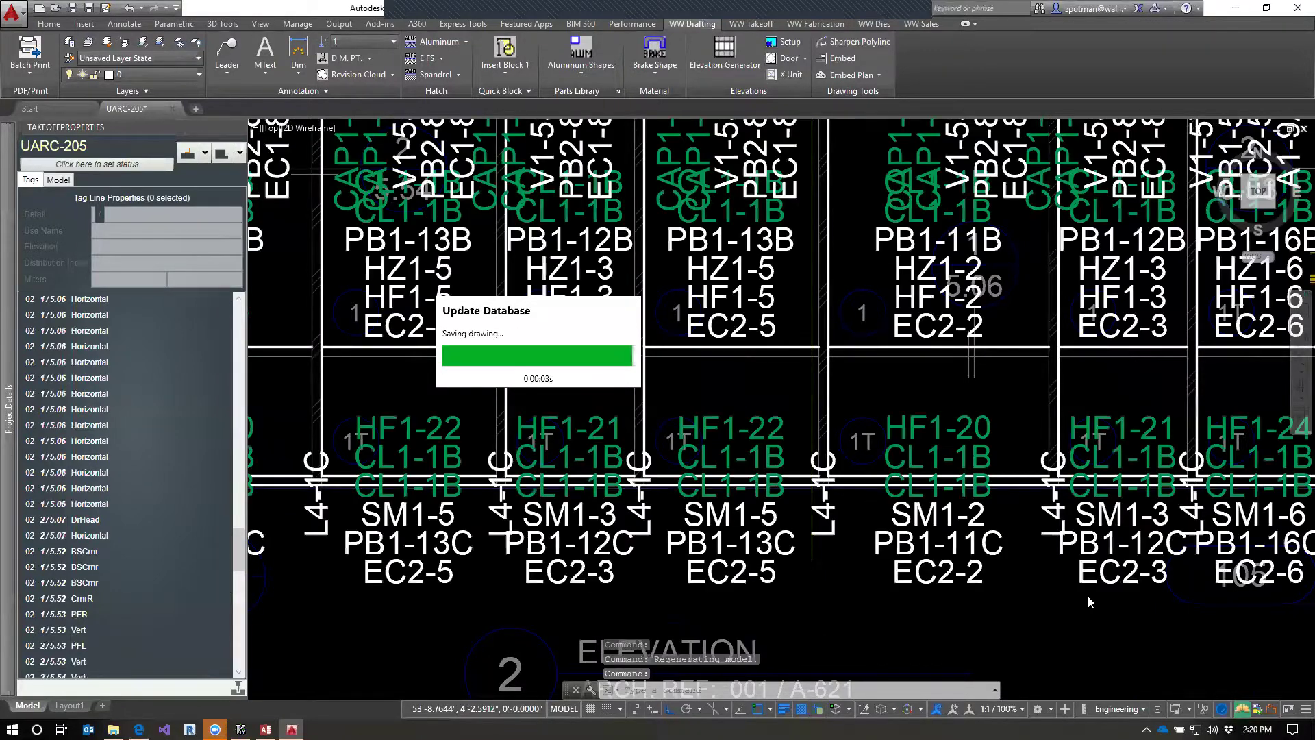
pyautogui.scroll(-5, 1084, 603)
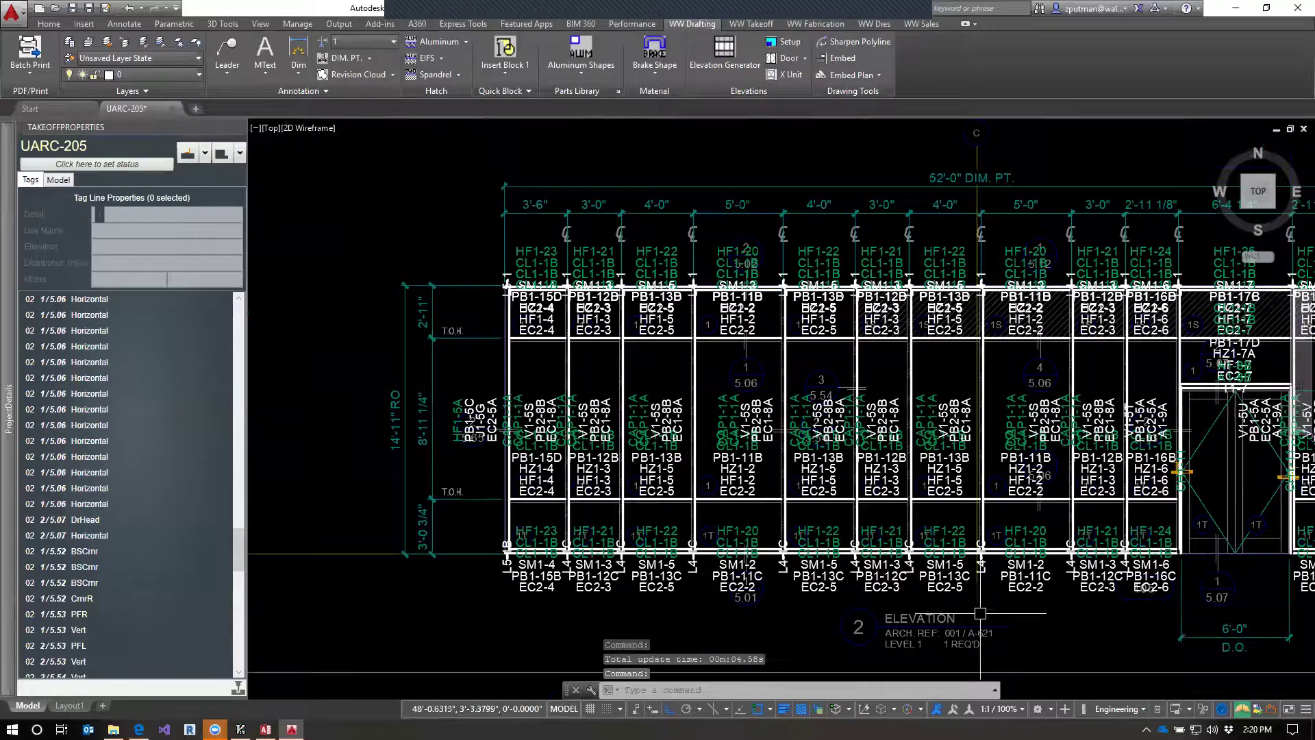
pyautogui.scroll(-3, 830, 586)
pyautogui.moveTo(1160, 558)
pyautogui.mouseDown()
pyautogui.moveTo(925, 548)
pyautogui.moveTo(1140, 543)
pyautogui.mouseUp()
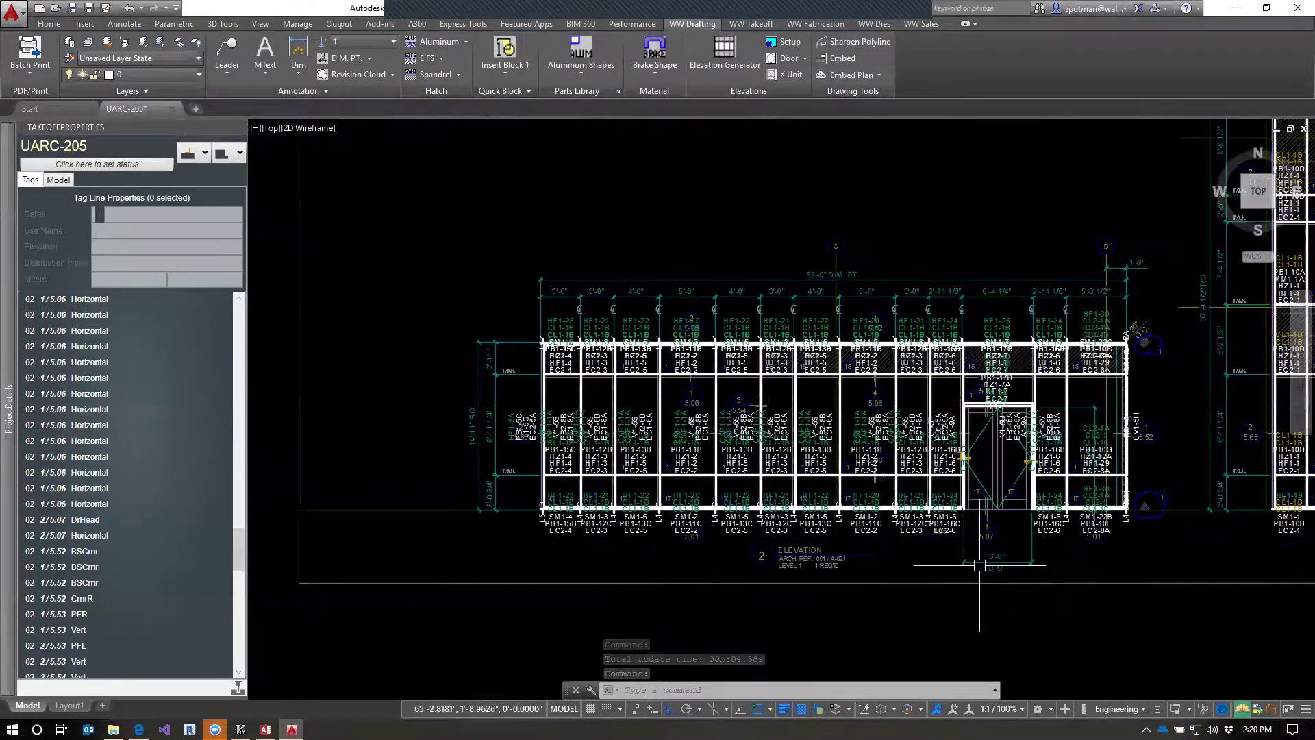
pyautogui.scroll(2, 564, 529)
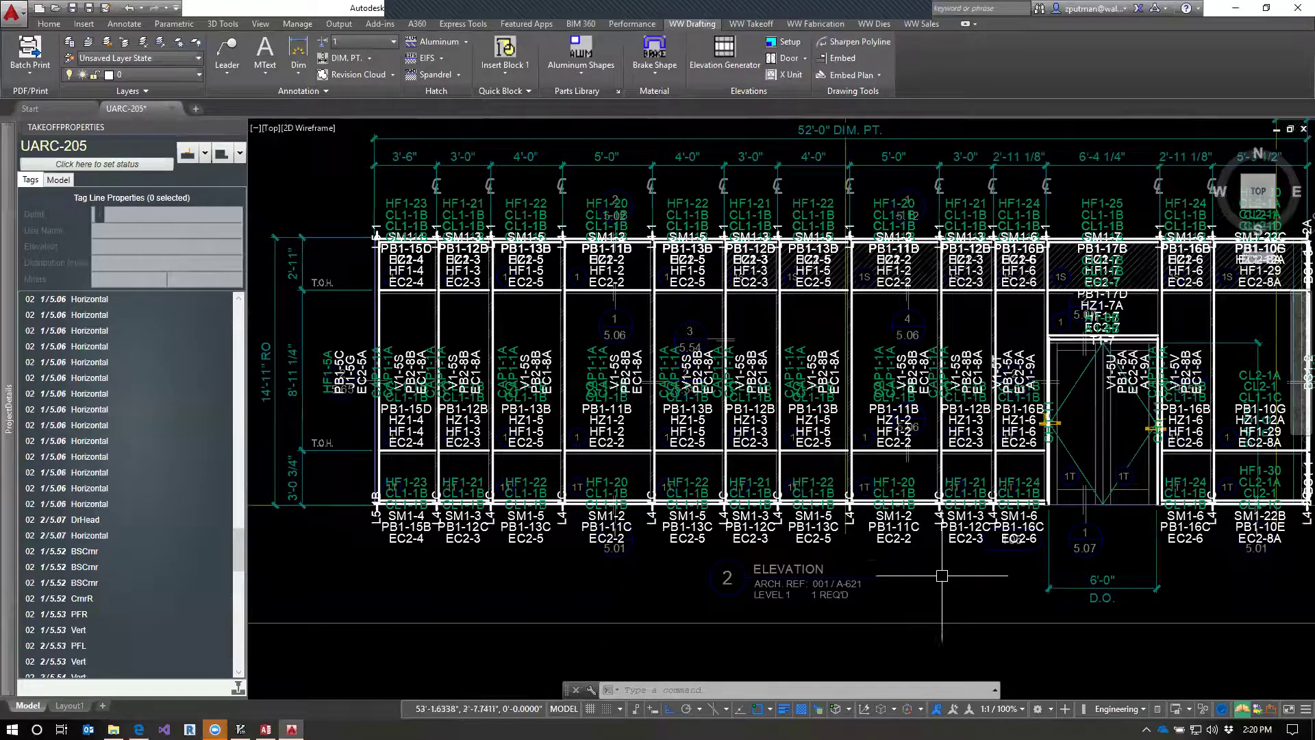
pyautogui.moveTo(911, 569); pyautogui.dragTo(960, 618)
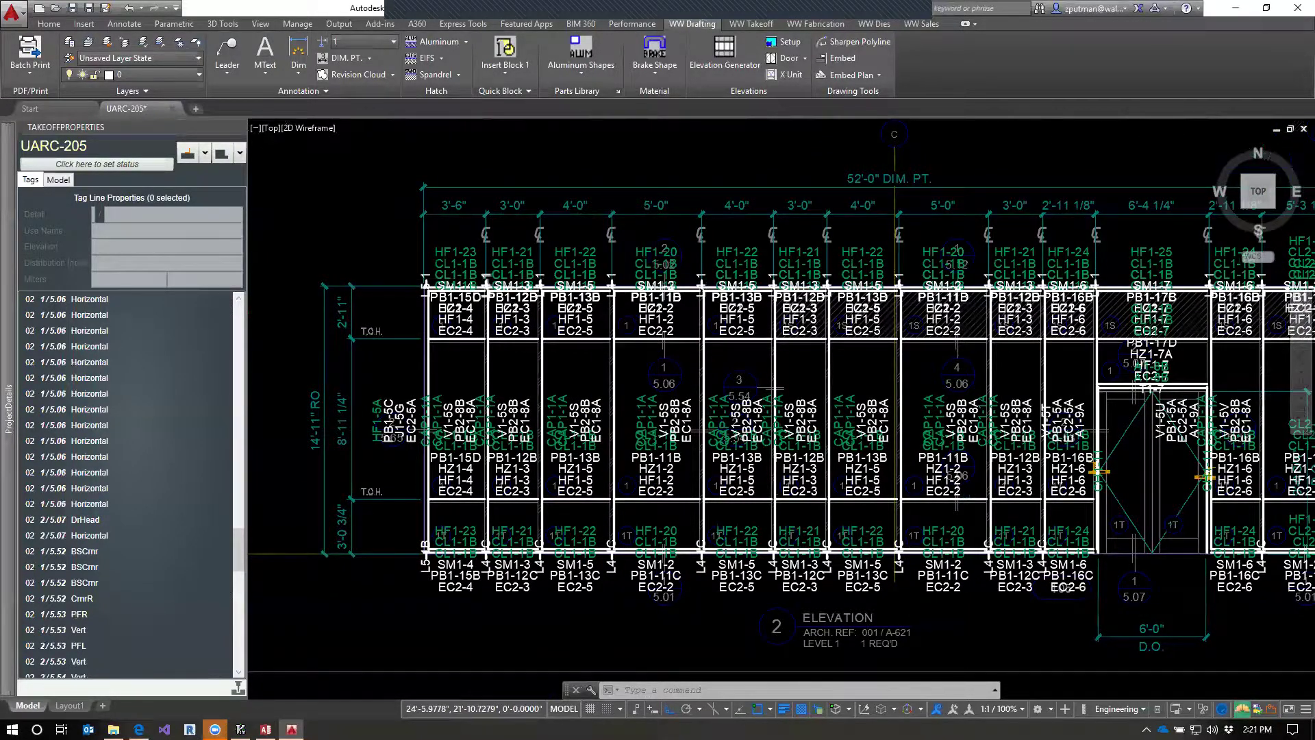
# Move the head tag group (HF1-21 to EC2-3) of the first 3'-0" bay straight up about 1'-8".
pyautogui.scroll(4, 466, 301)
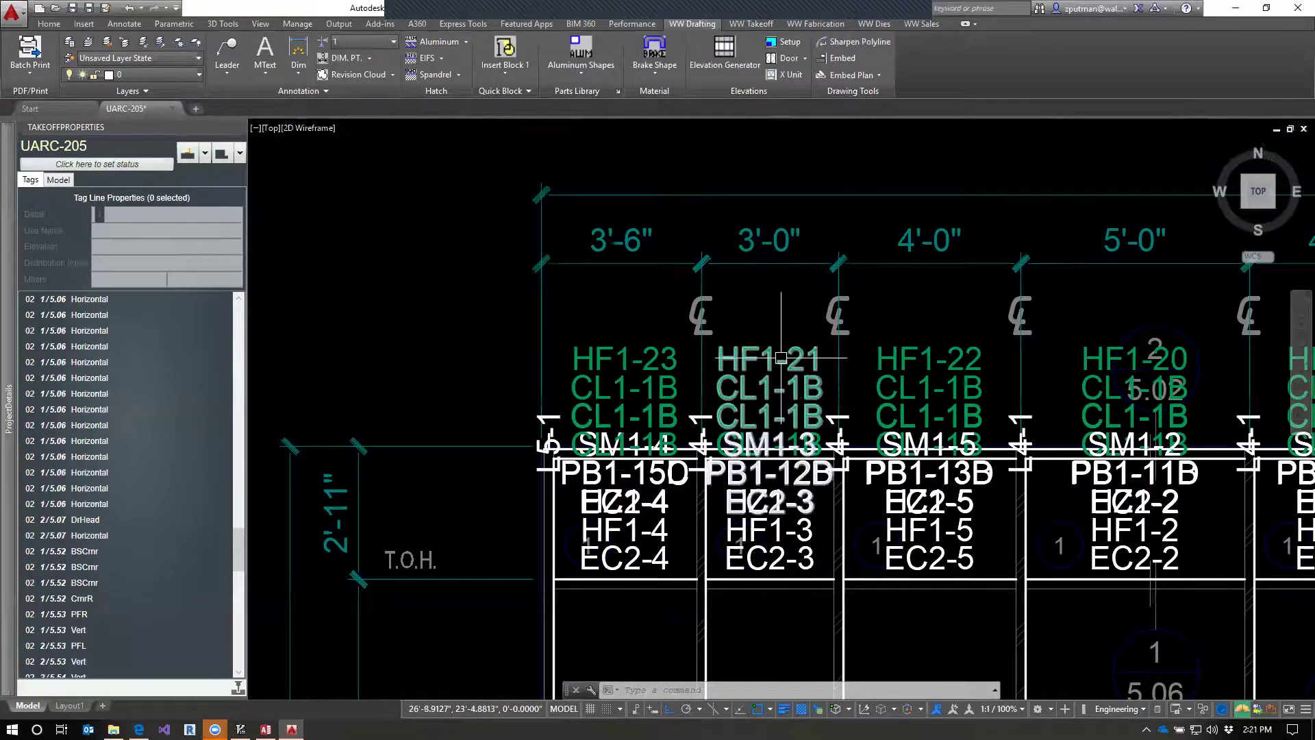
pyautogui.scroll(4, 758, 433)
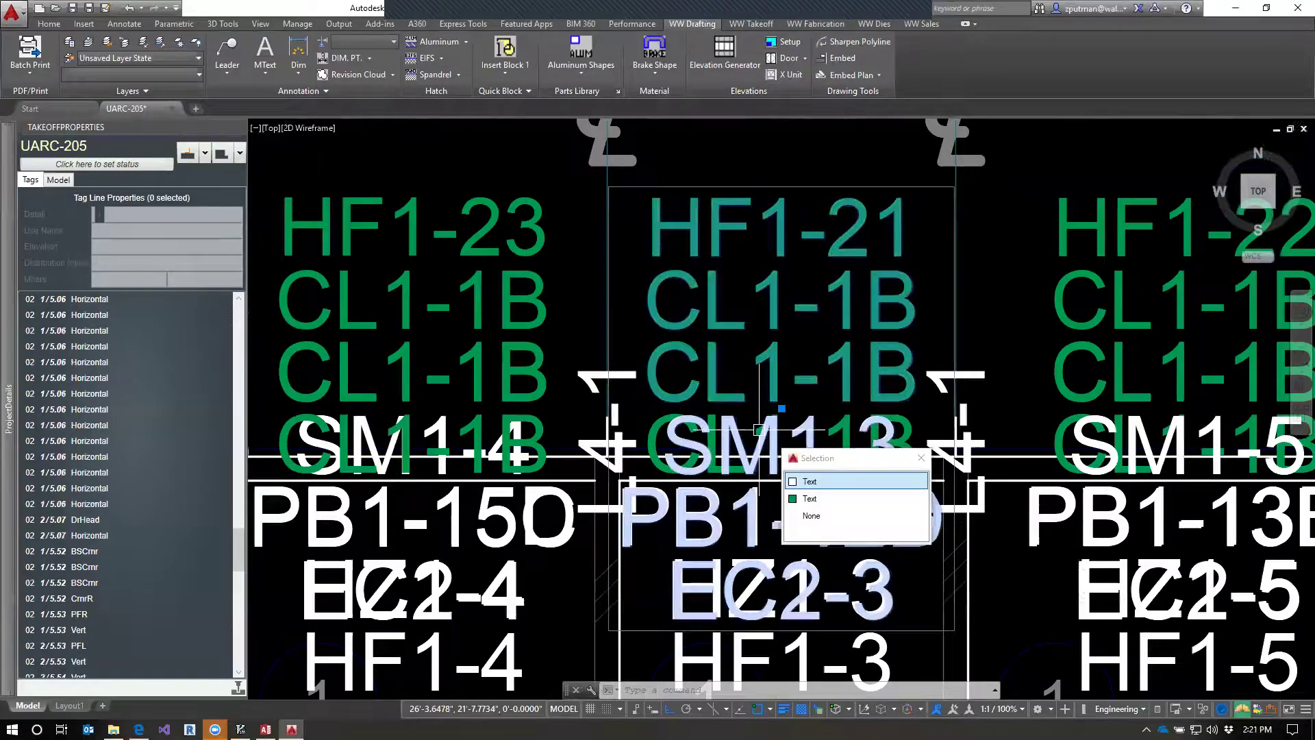
pyautogui.click(716, 381)
pyautogui.scroll(-2, 716, 381)
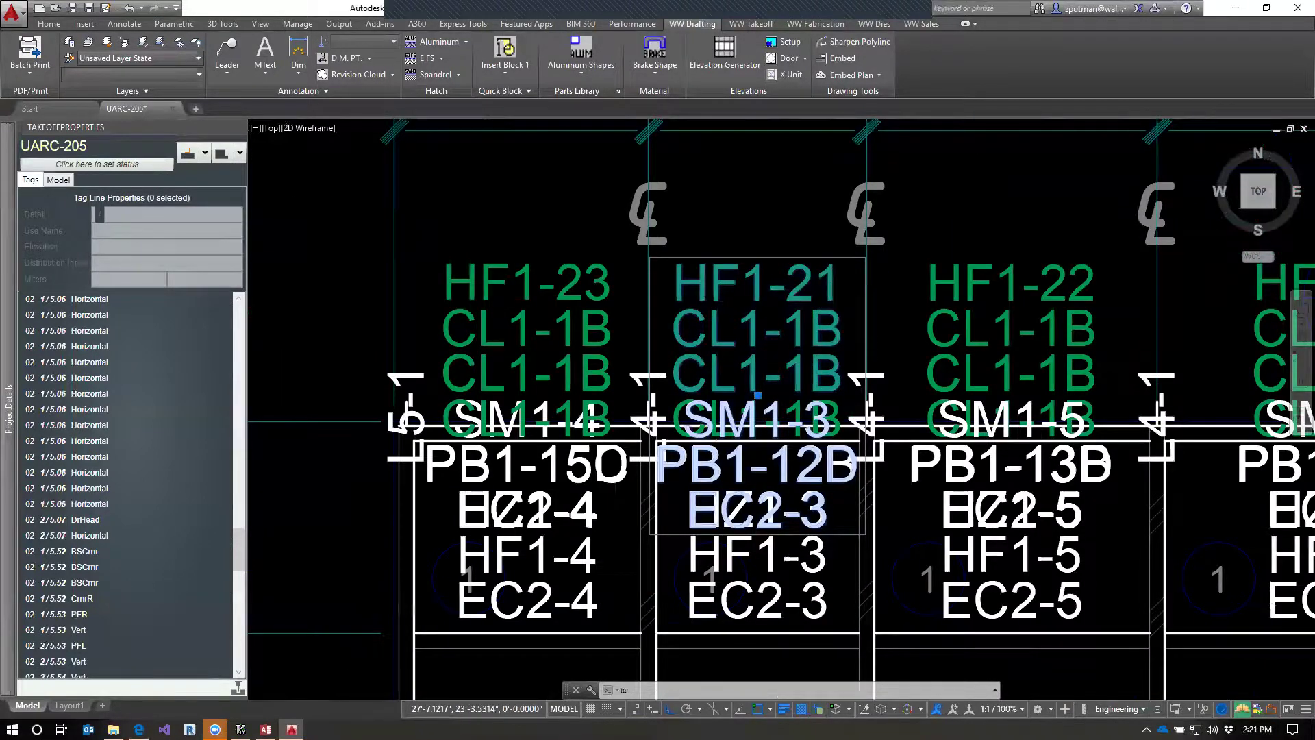
pyautogui.write('m')
pyautogui.press('Return')
pyautogui.click(884, 326)
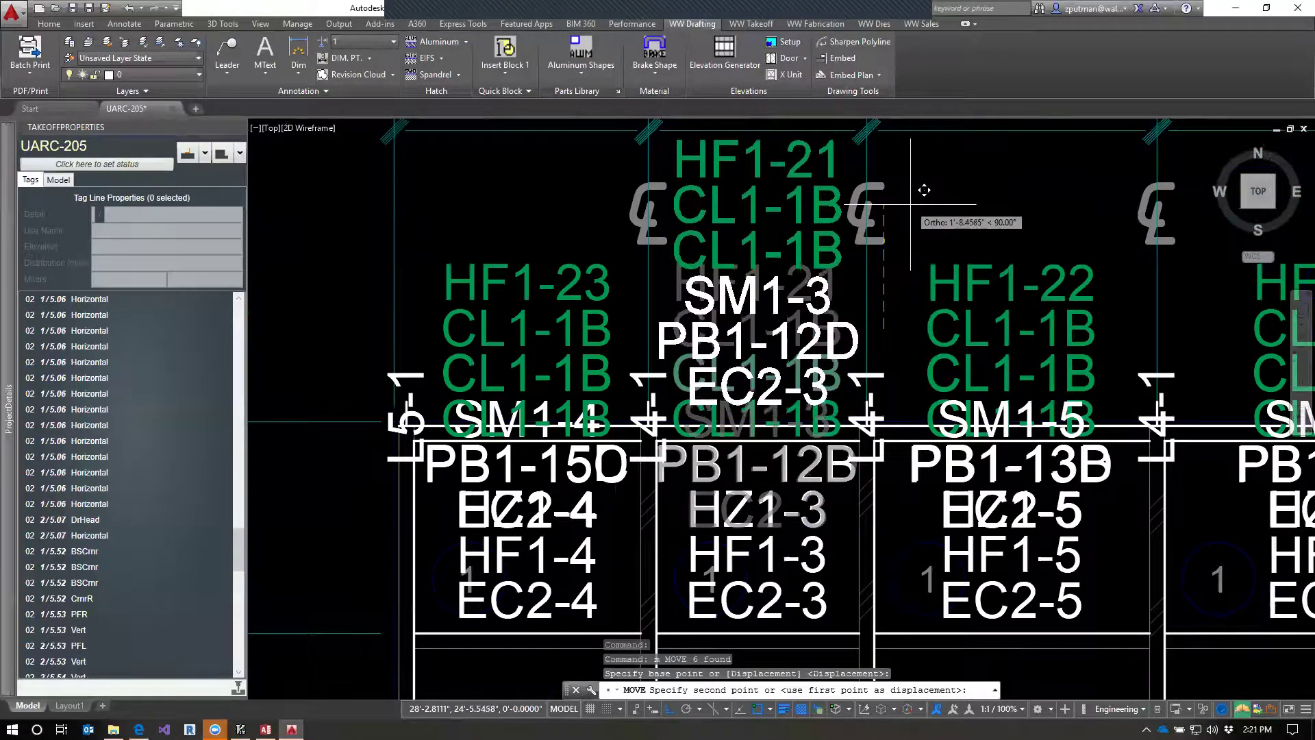
pyautogui.click(911, 210)
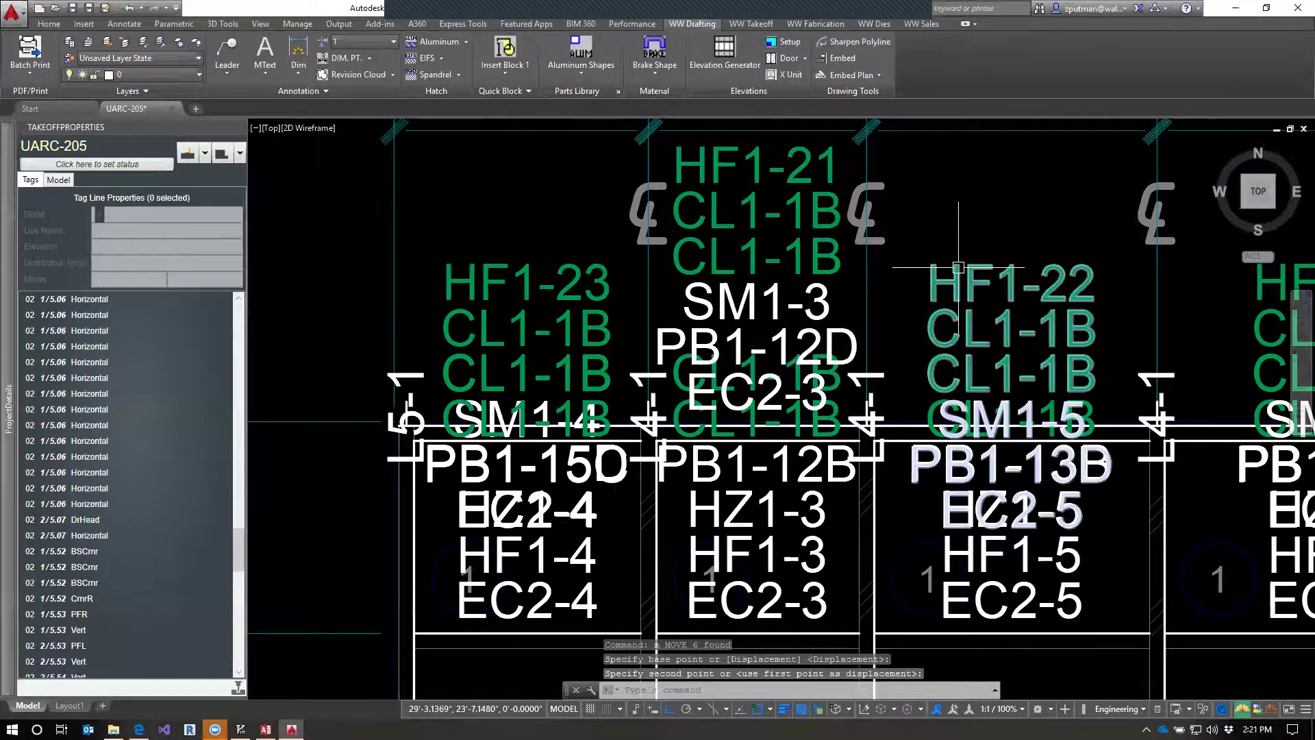
# Save the moved head tag group's position as the default mark location with SAVEDEFAULTMARKLOCATIONS.
pyautogui.write('saved')
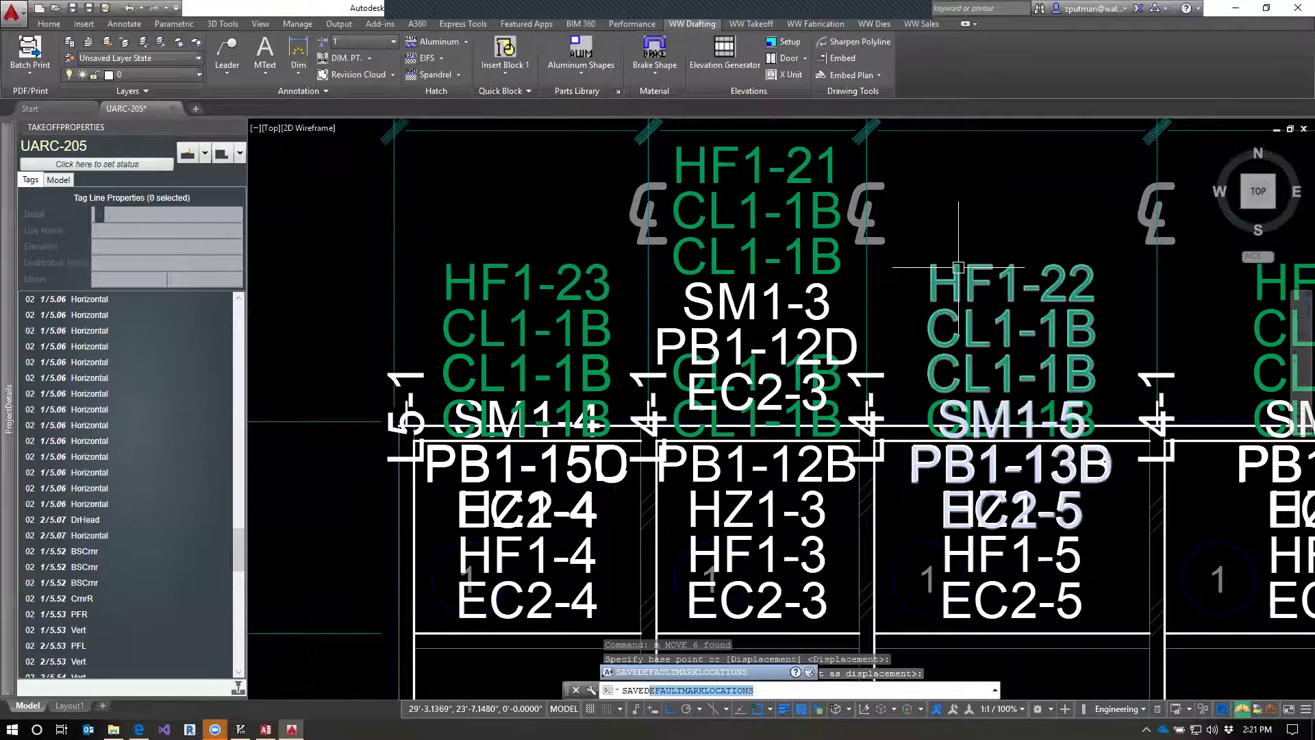
pyautogui.press('Return')
pyautogui.click(860, 296)
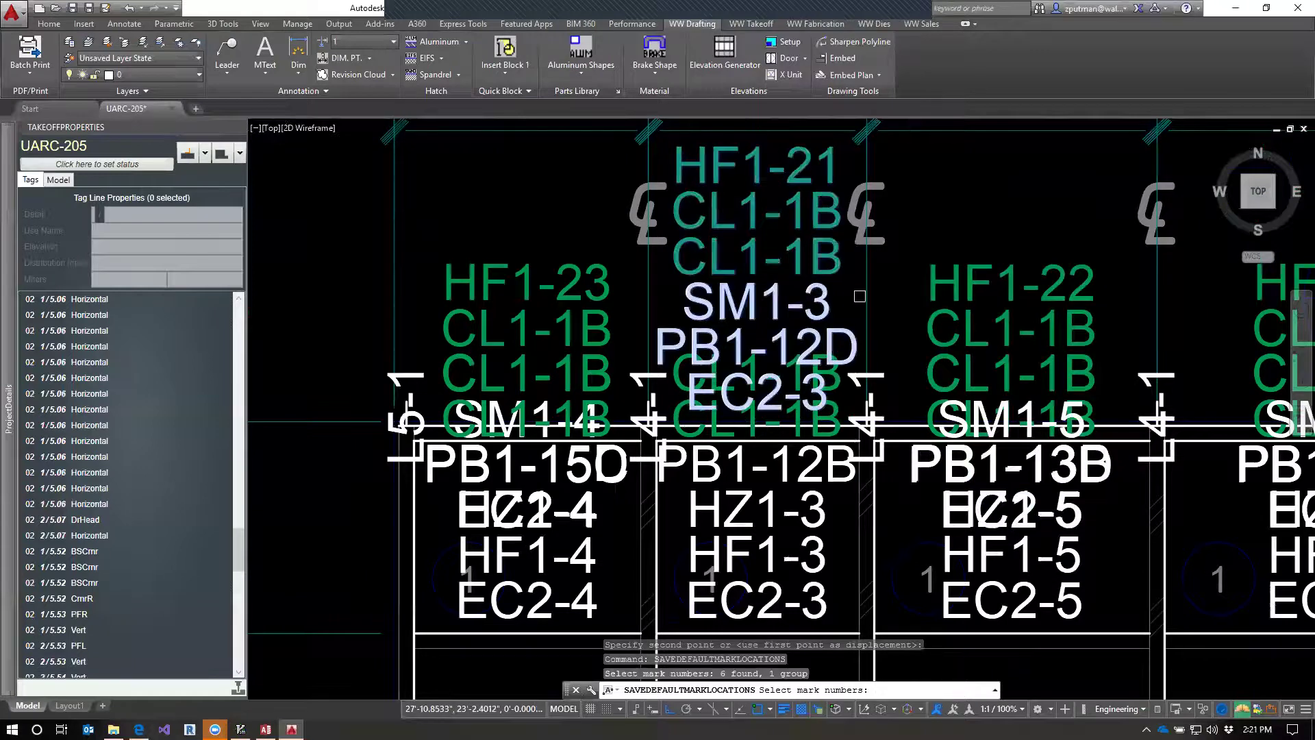
pyautogui.press('Return')
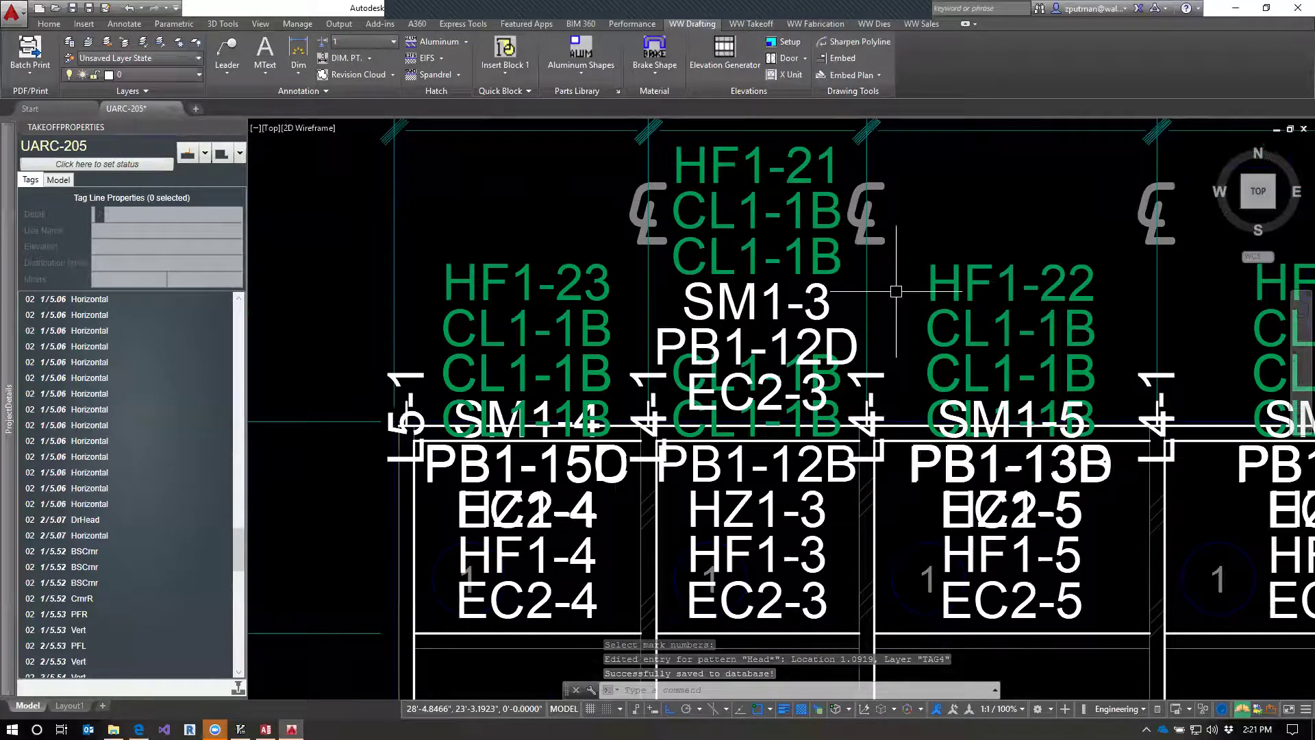
# Erase the moved head tag group together with all similar part tags in the drawing.
pyautogui.press('Escape')
pyautogui.press('Escape')
pyautogui.click(820, 294)
pyautogui.rightClick(820, 294)
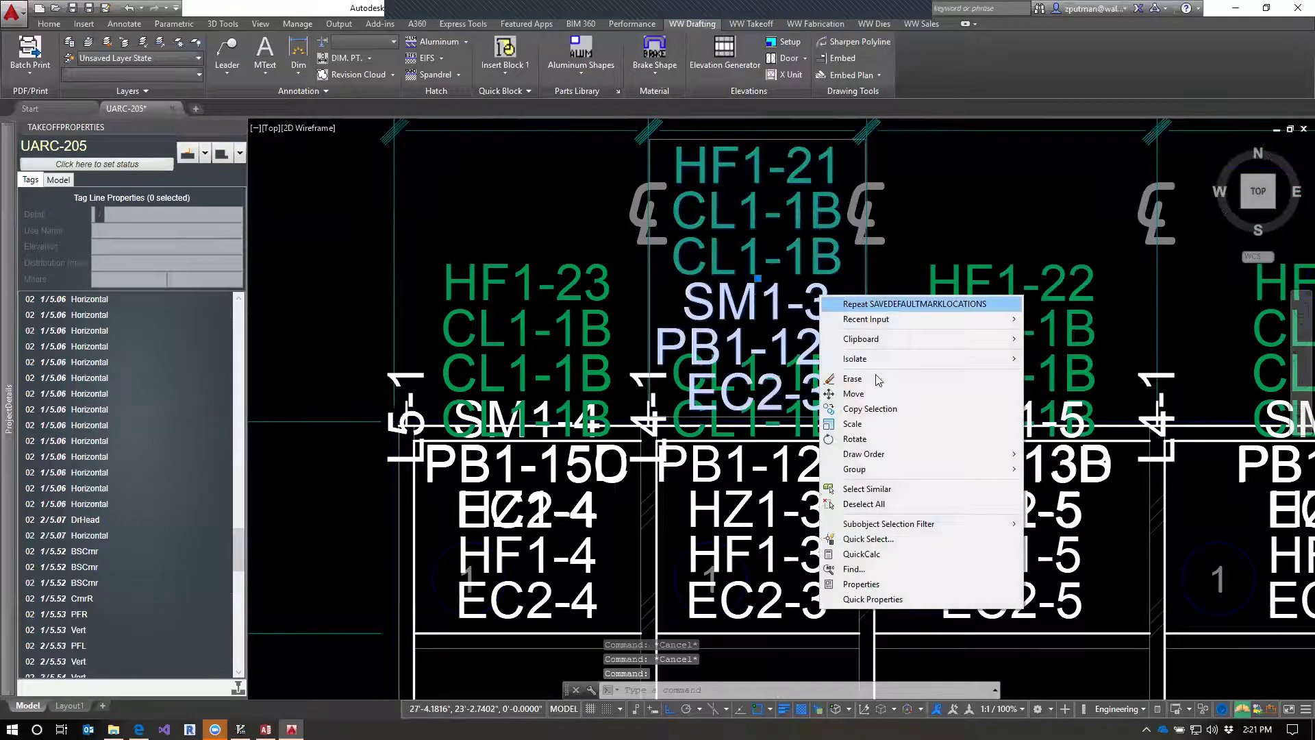
pyautogui.click(918, 491)
pyautogui.write('e')
pyautogui.press('Return')
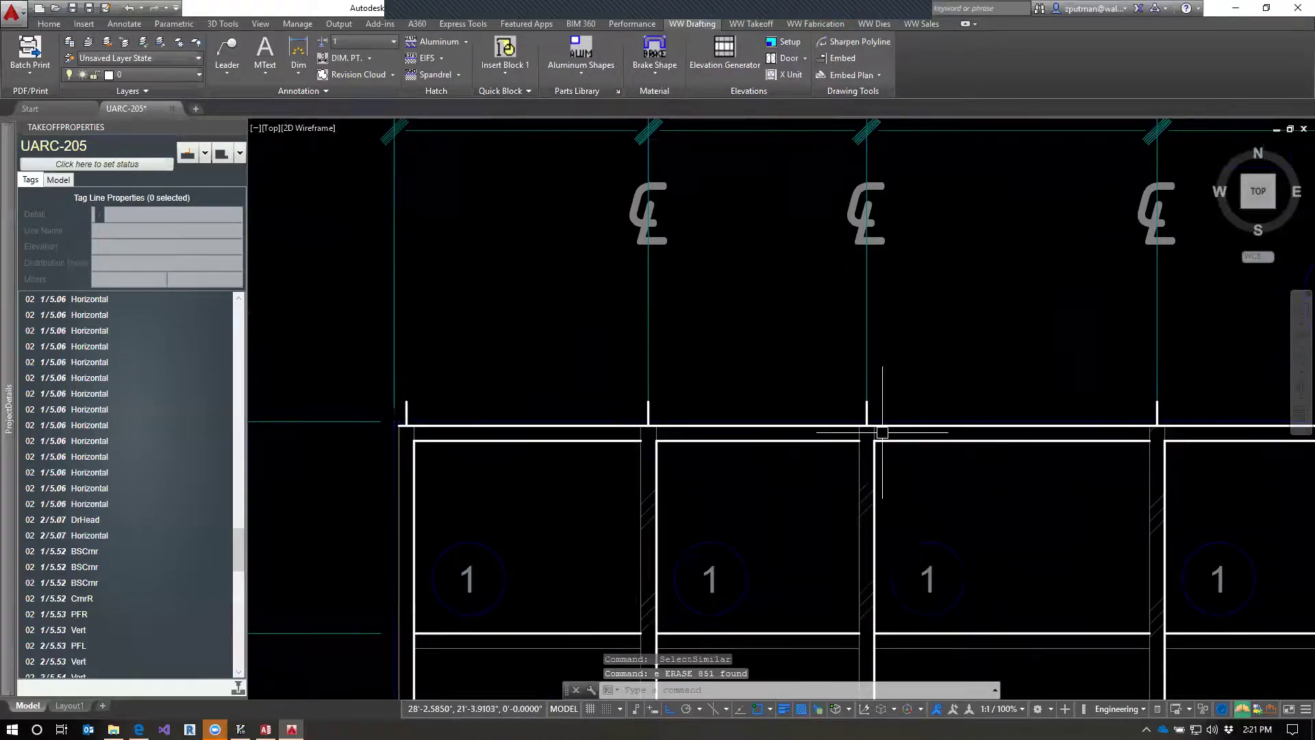
# Update the drawing with UPD to regenerate the part tags, and check the head and sill tags across elevation 2.
pyautogui.scroll(-5, 848, 454)
pyautogui.scroll(2, 848, 454)
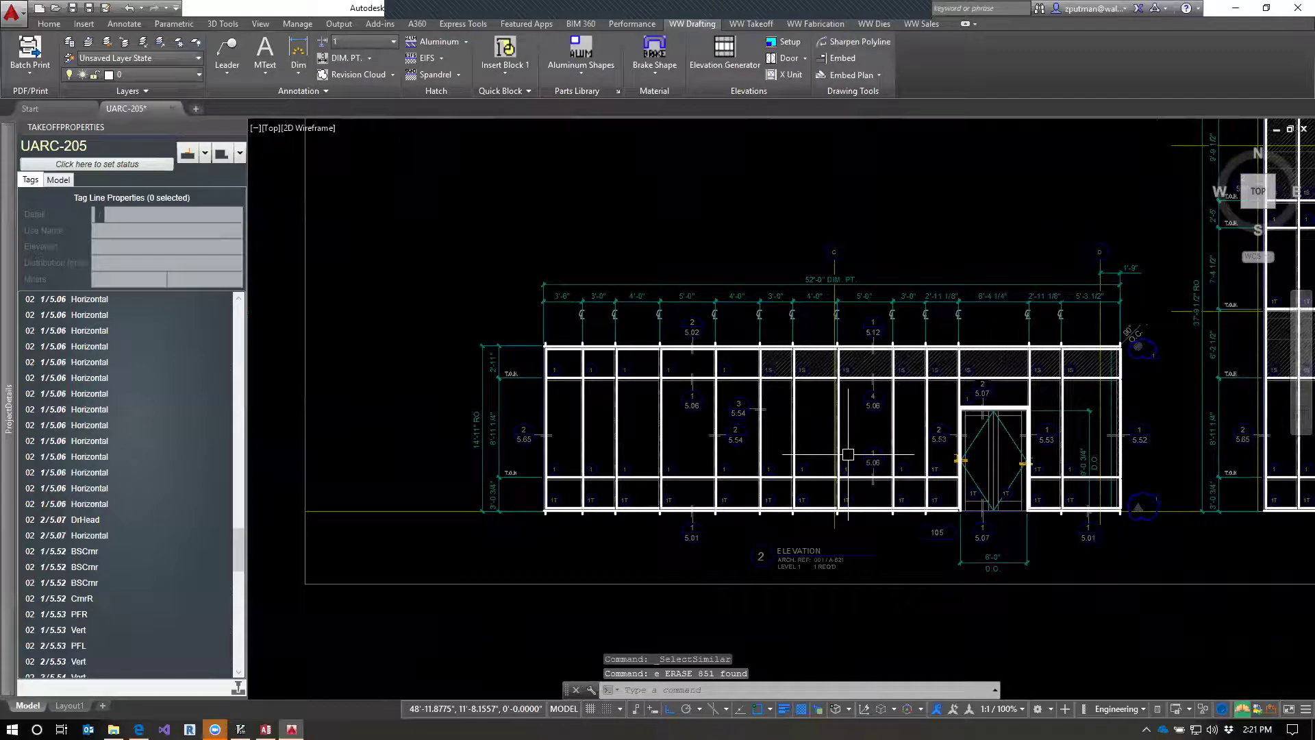
pyautogui.write('UPD')
pyautogui.press('Return')
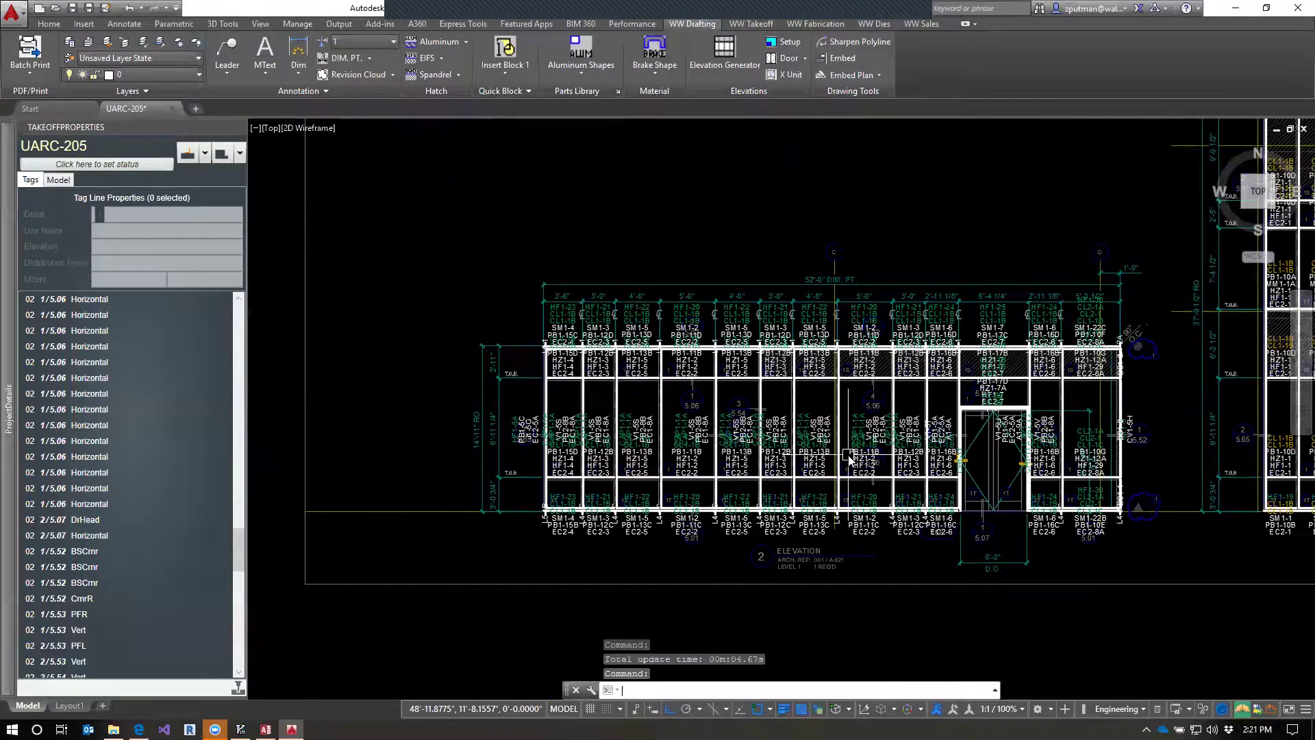
pyautogui.scroll(8, 605, 336)
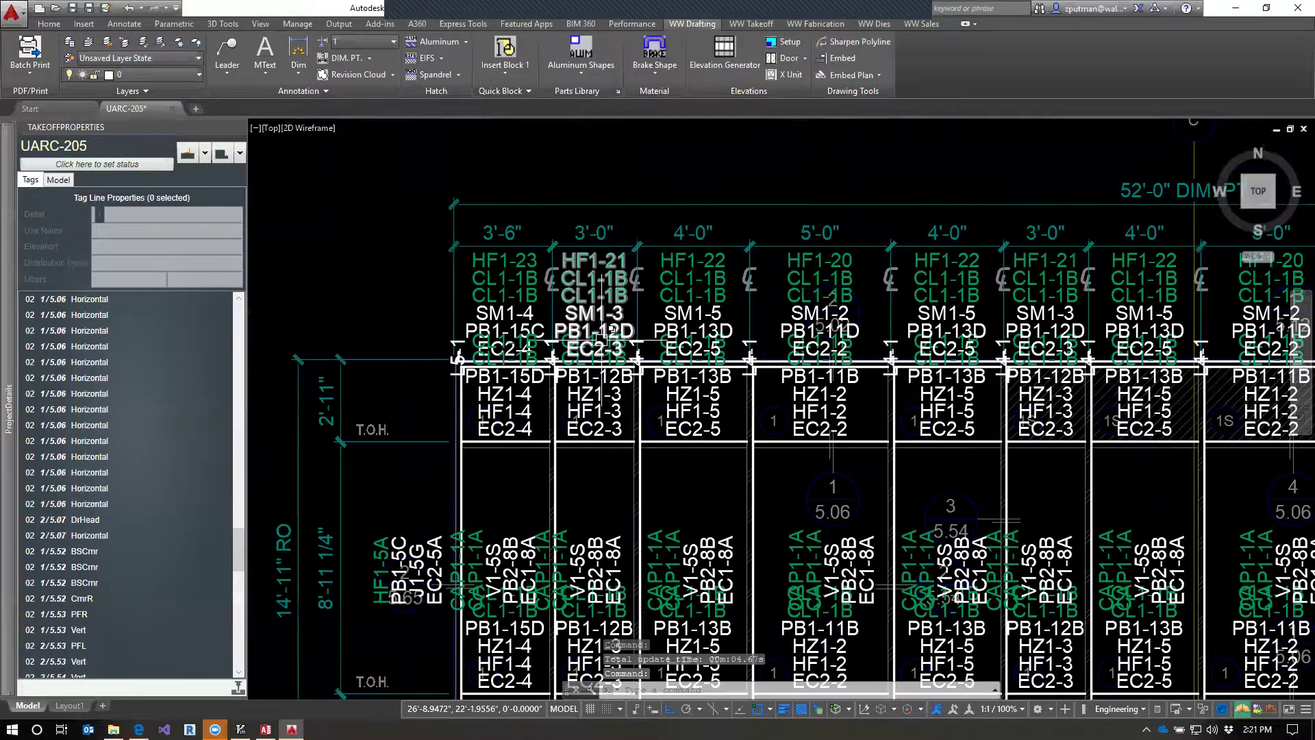
pyautogui.scroll(-6, 585, 414)
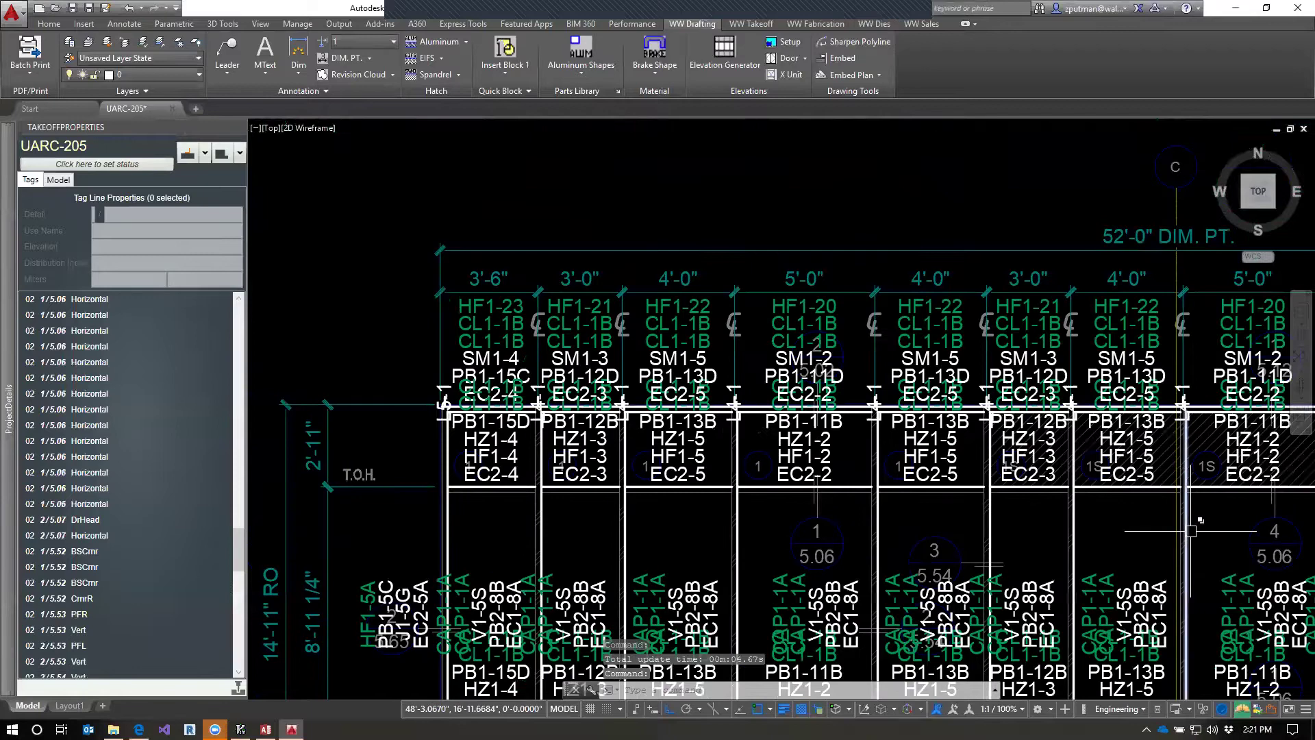
pyautogui.scroll(-2, 913, 348)
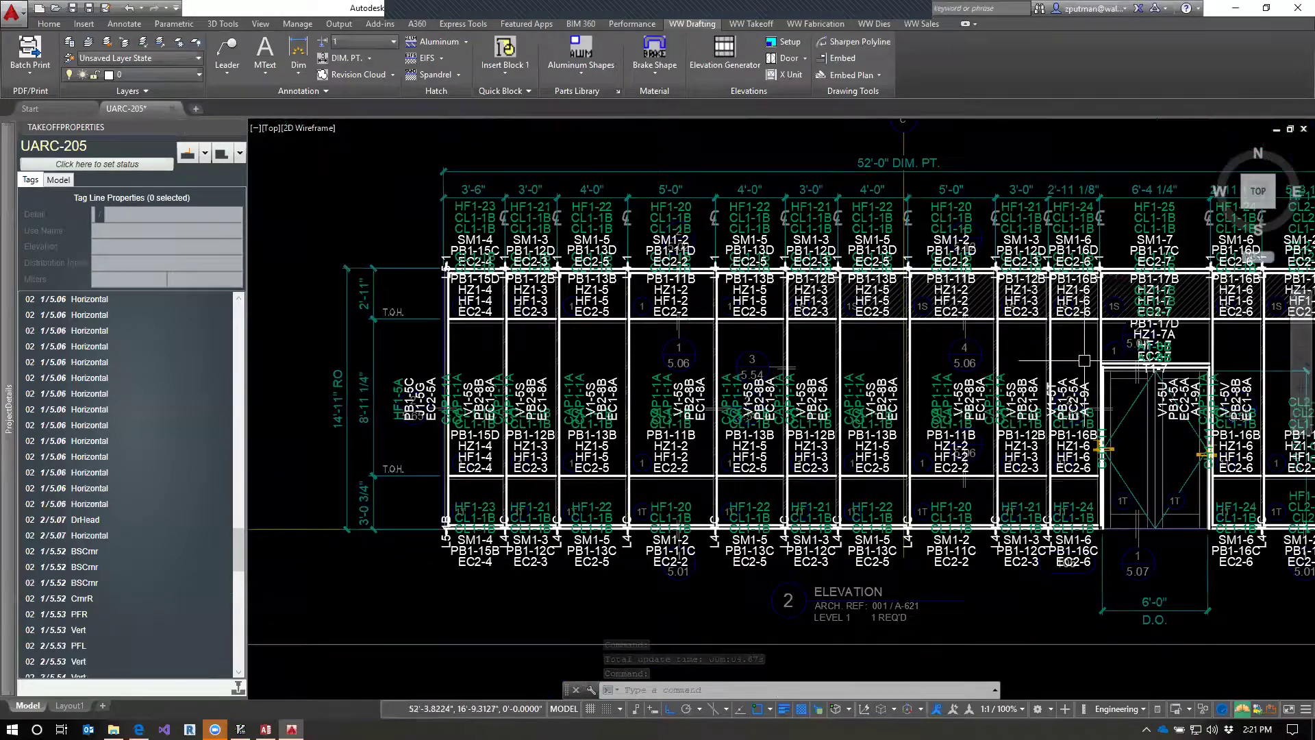
pyautogui.scroll(2, 891, 356)
pyautogui.moveTo(886, 357); pyautogui.dragTo(810, 383)
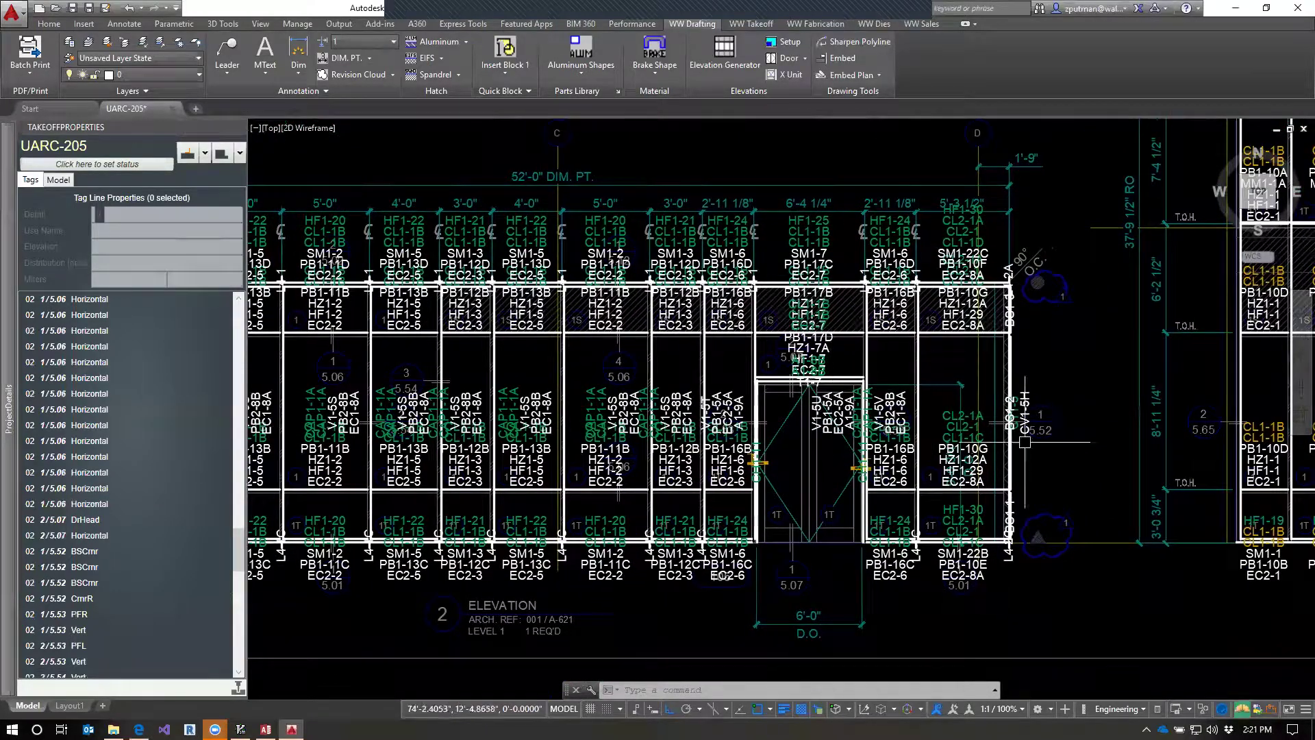
pyautogui.scroll(2, 1025, 441)
pyautogui.moveTo(1074, 532); pyautogui.dragTo(1159, 402)
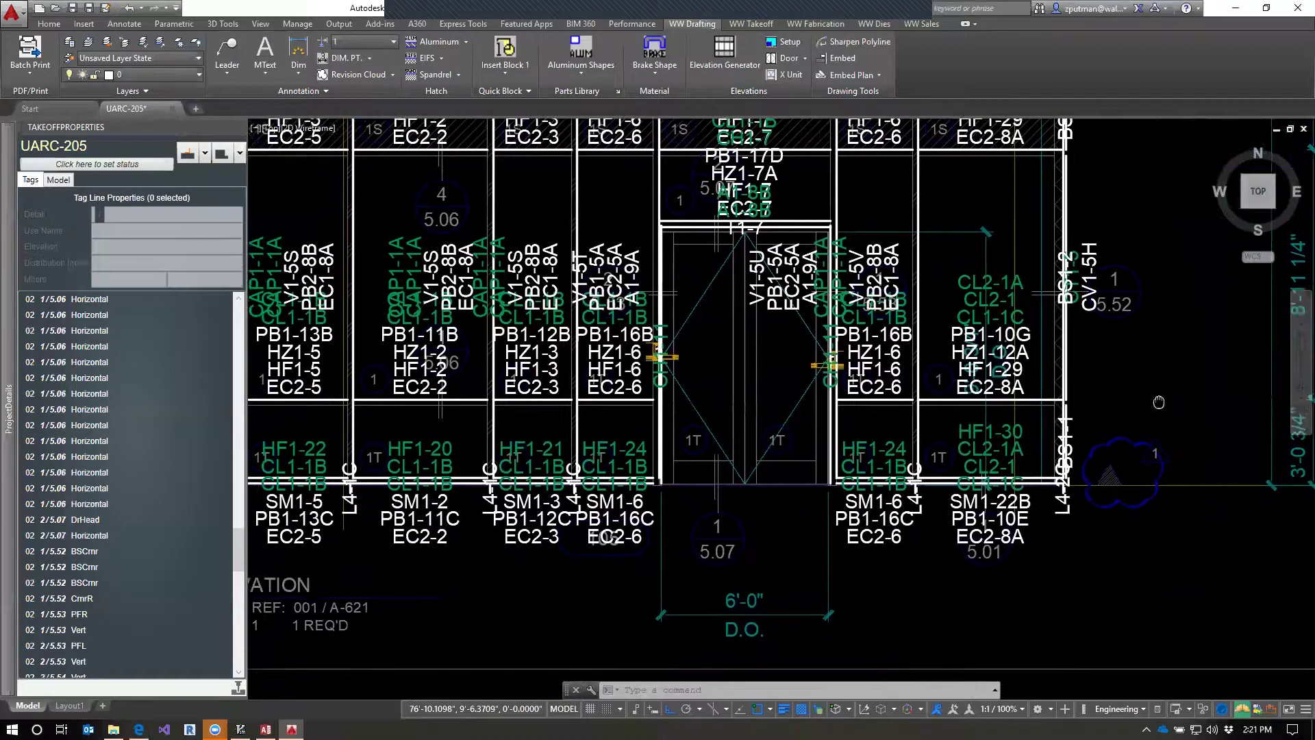
pyautogui.scroll(2, 1020, 545)
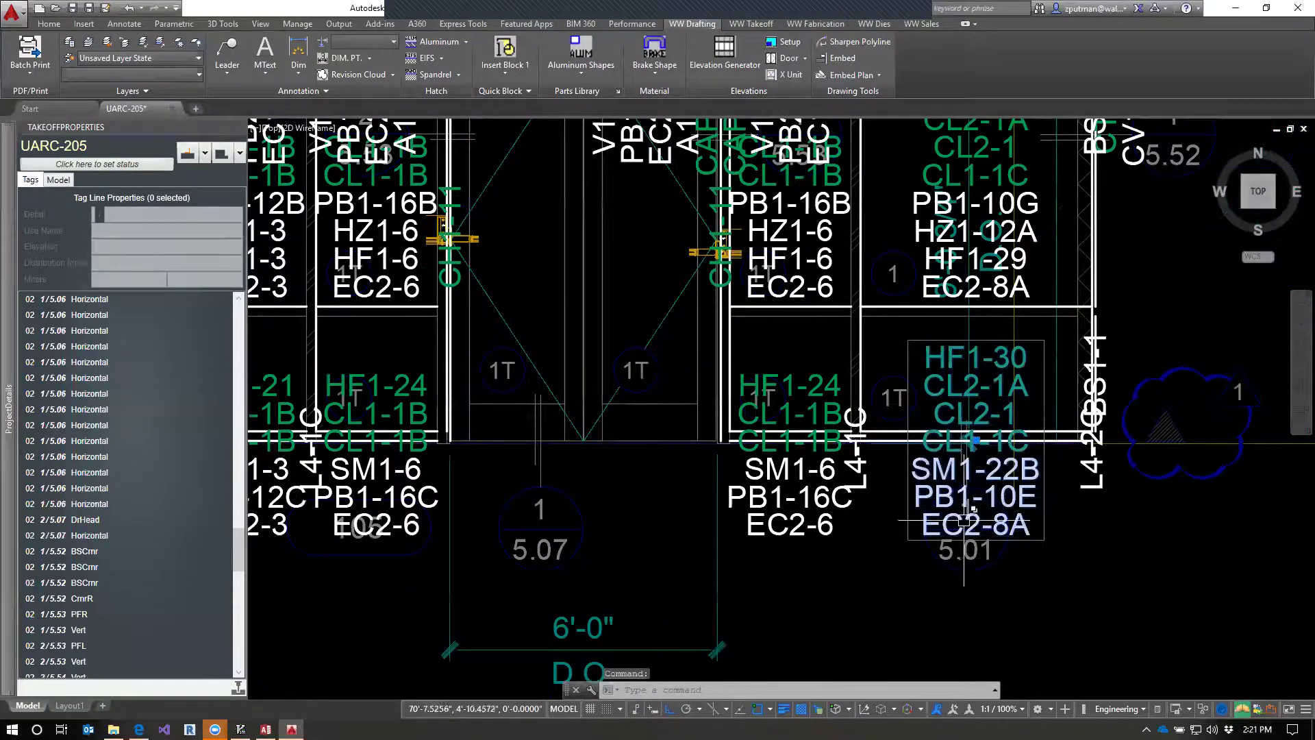
pyautogui.click(896, 431)
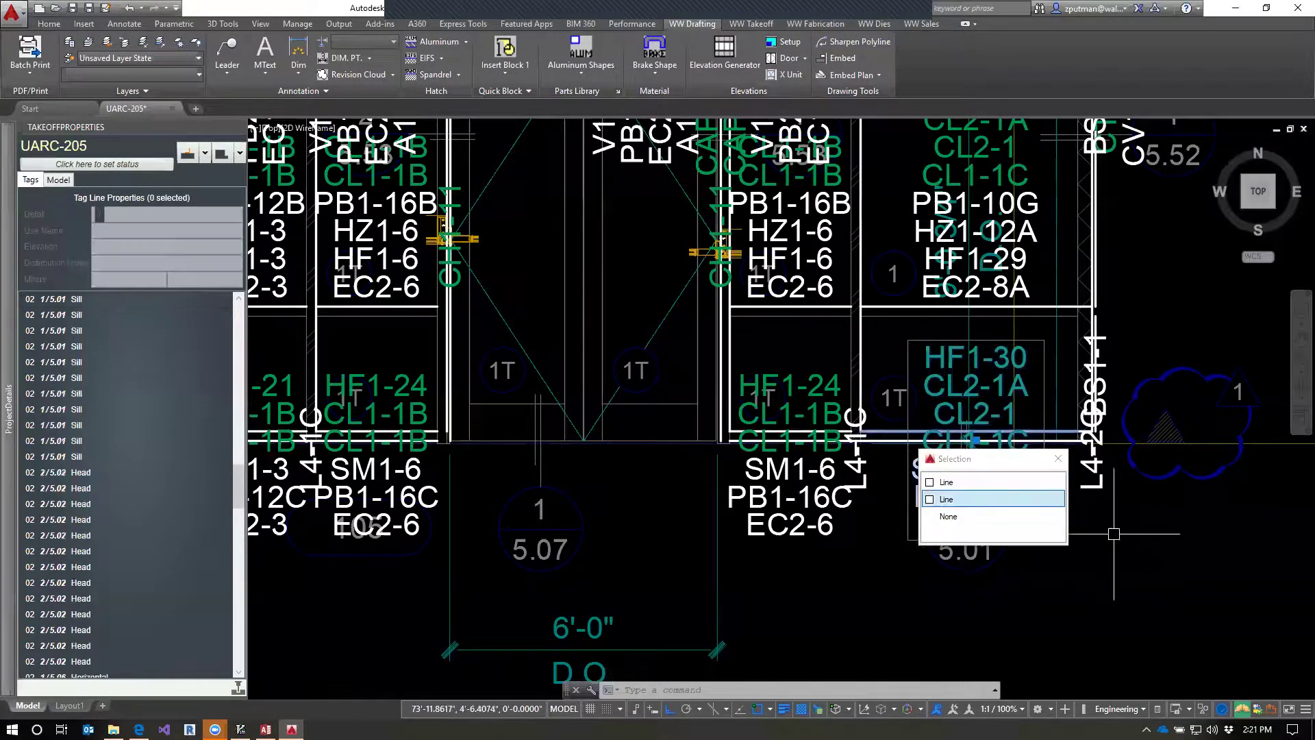
pyautogui.press('Escape')
pyautogui.press('Escape')
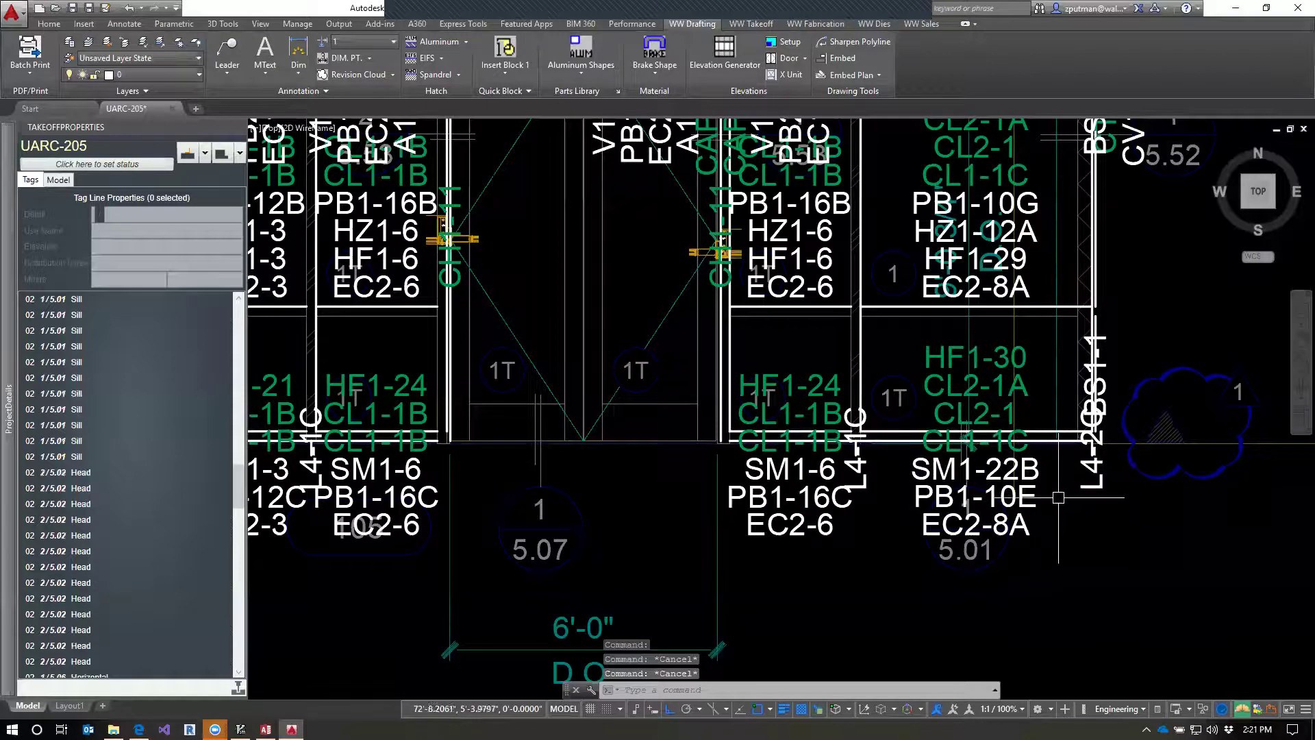
# Move the vertical L4-2C tag at the sill's corner end straight down, clear of the sill line and its end tick.
pyautogui.click(1092, 466)
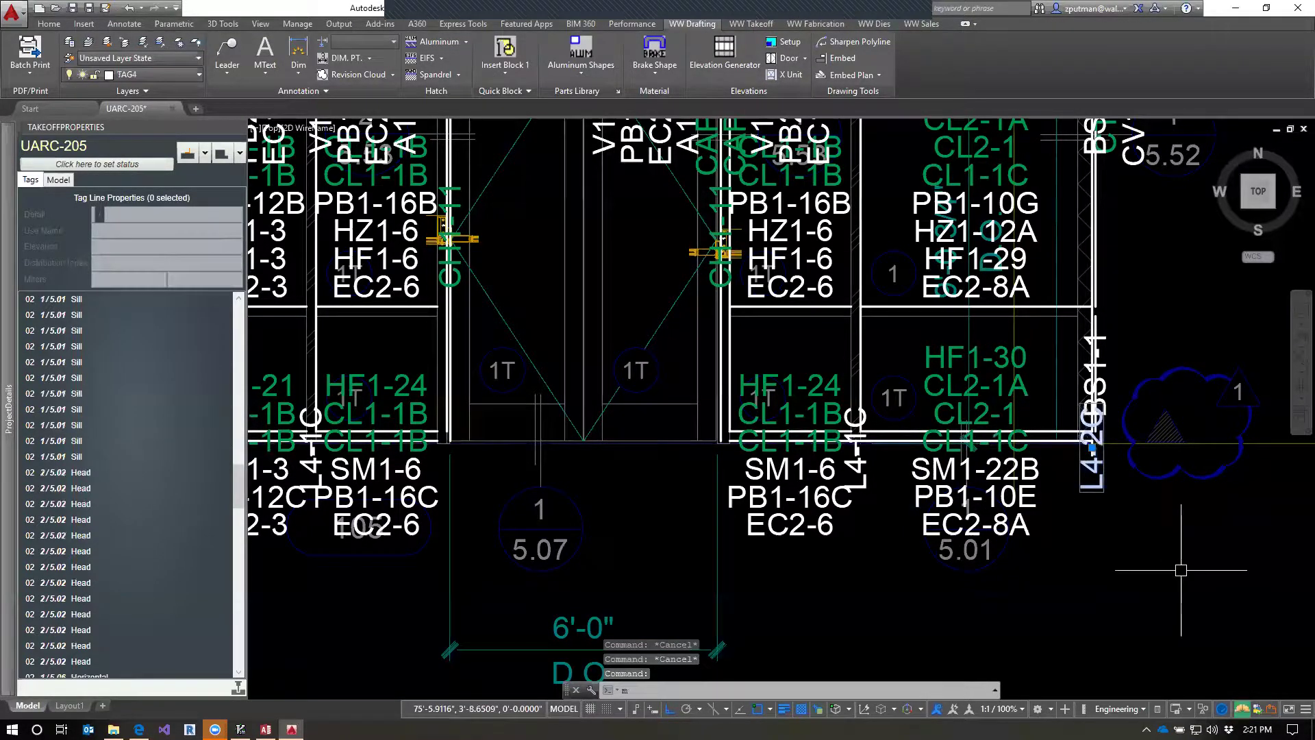
pyautogui.press('Return')
pyautogui.click(1181, 549)
pyautogui.click(1181, 606)
pyautogui.press('Escape')
pyautogui.press('Escape')
pyautogui.press('Escape')
pyautogui.scroll(4, 1107, 487)
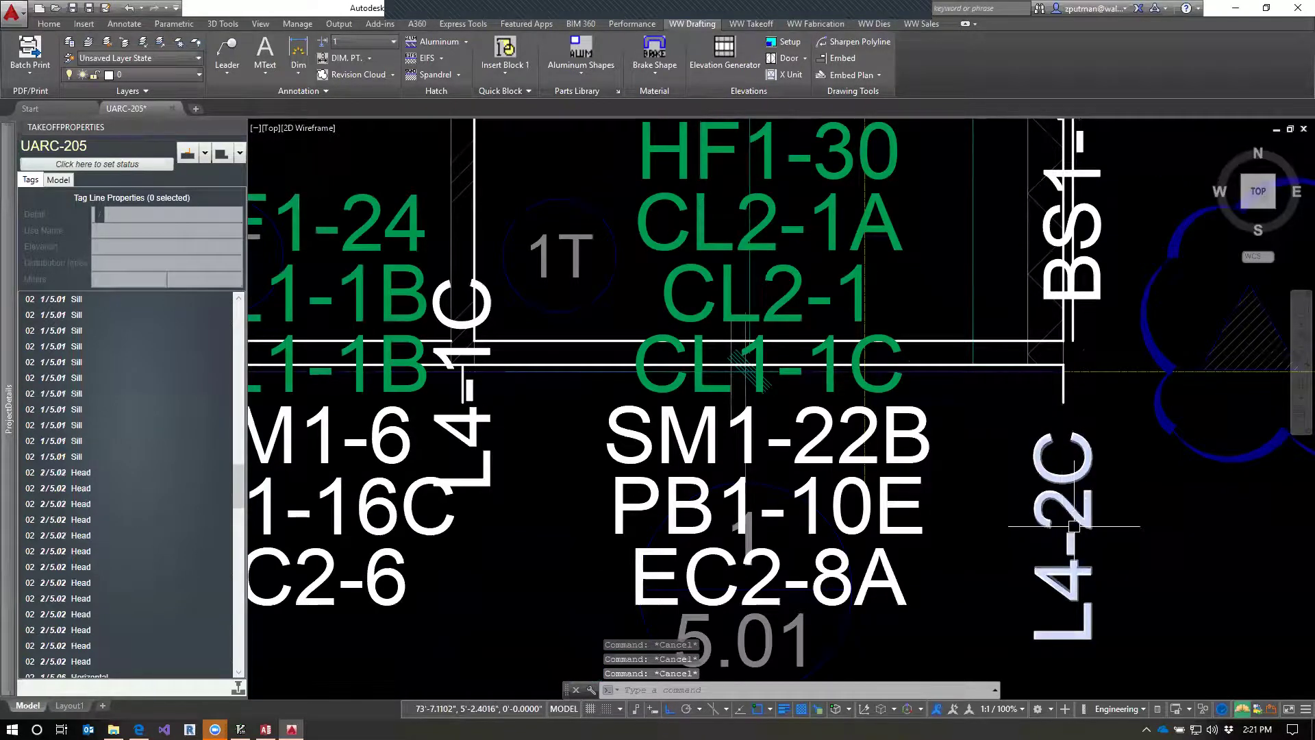
pyautogui.scroll(-2, 1074, 526)
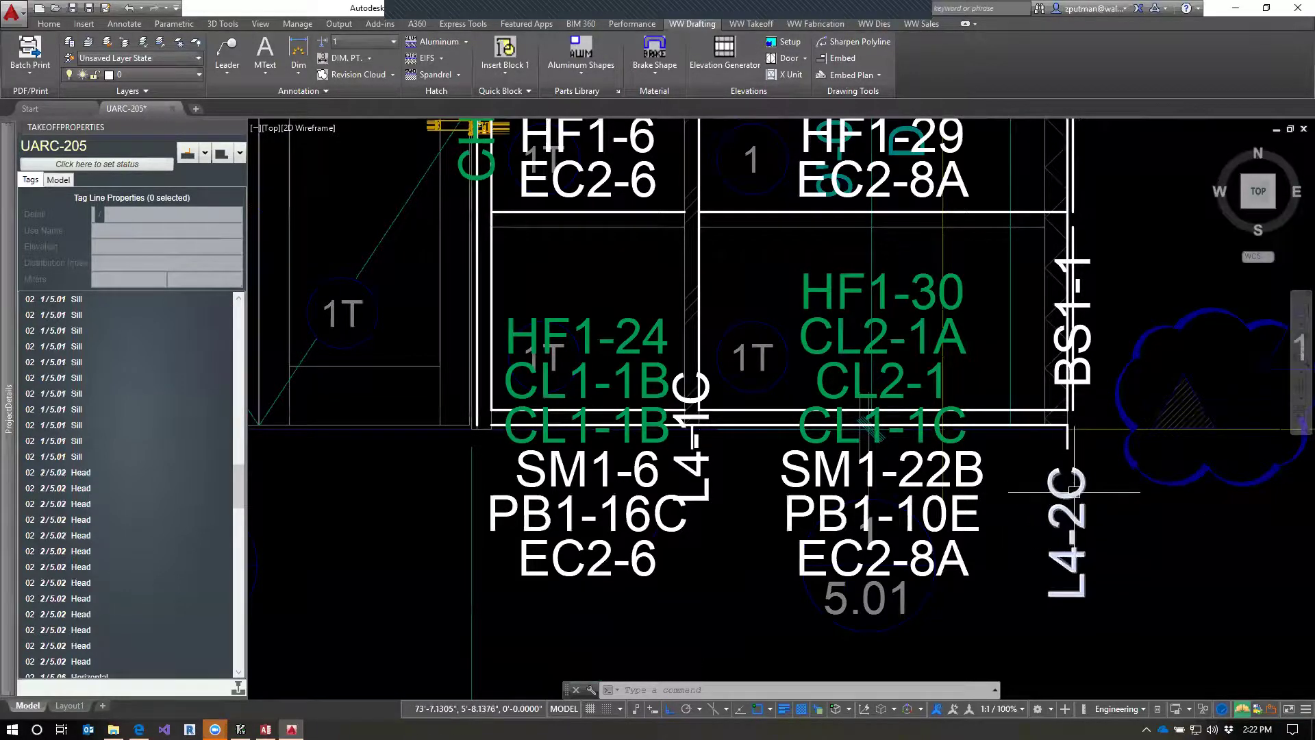
# Move the vertical L4-1C tag at the neighbouring sill joint straight down, clear of the joint's tick mark.
pyautogui.press('Escape')
pyautogui.press('Escape')
pyautogui.press('Escape')
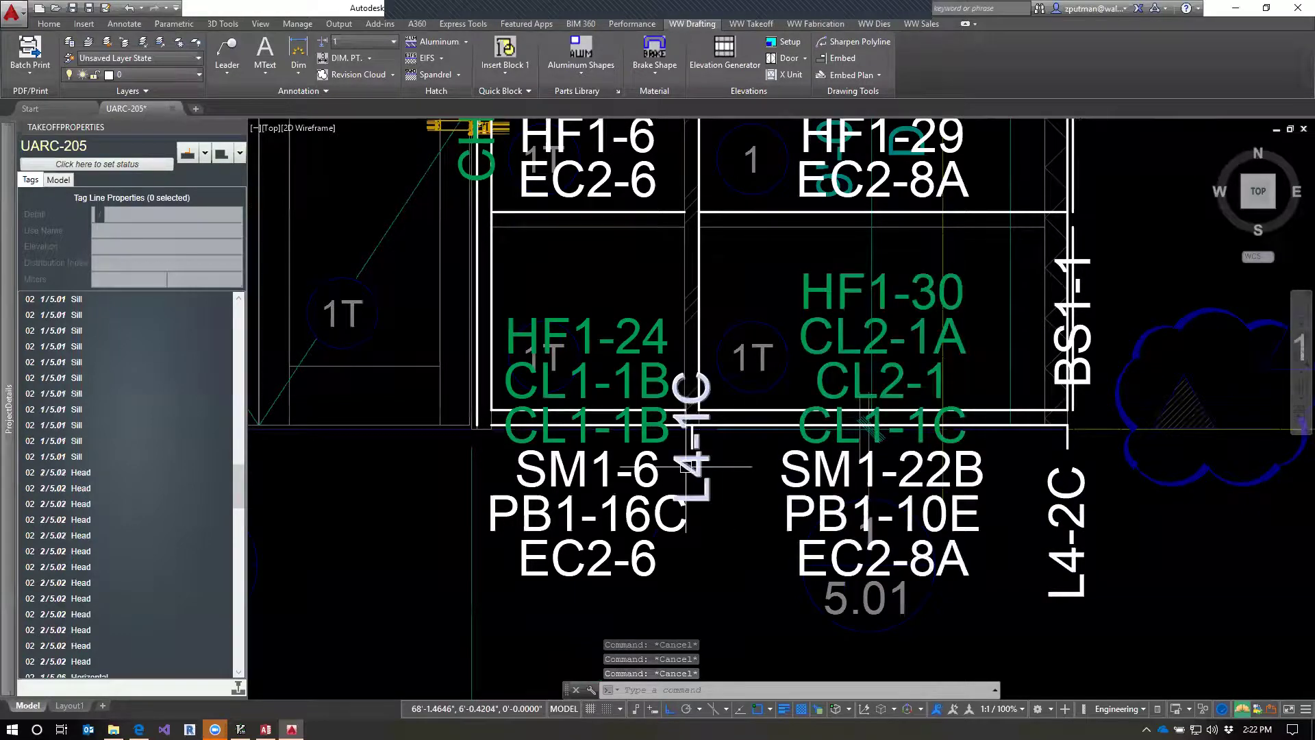
pyautogui.click(693, 438)
pyautogui.write('m')
pyautogui.press('Return')
pyautogui.click(755, 488)
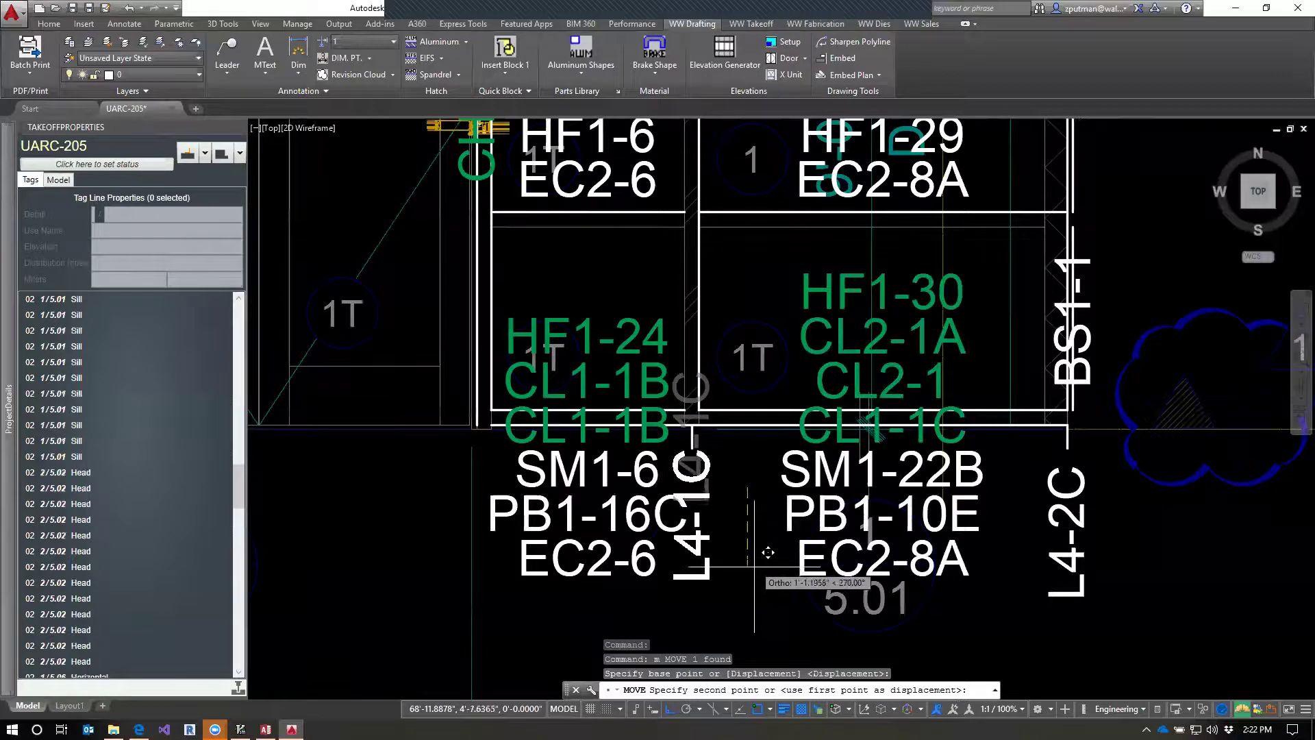
pyautogui.press('Escape')
pyautogui.press('Escape')
pyautogui.press('Escape')
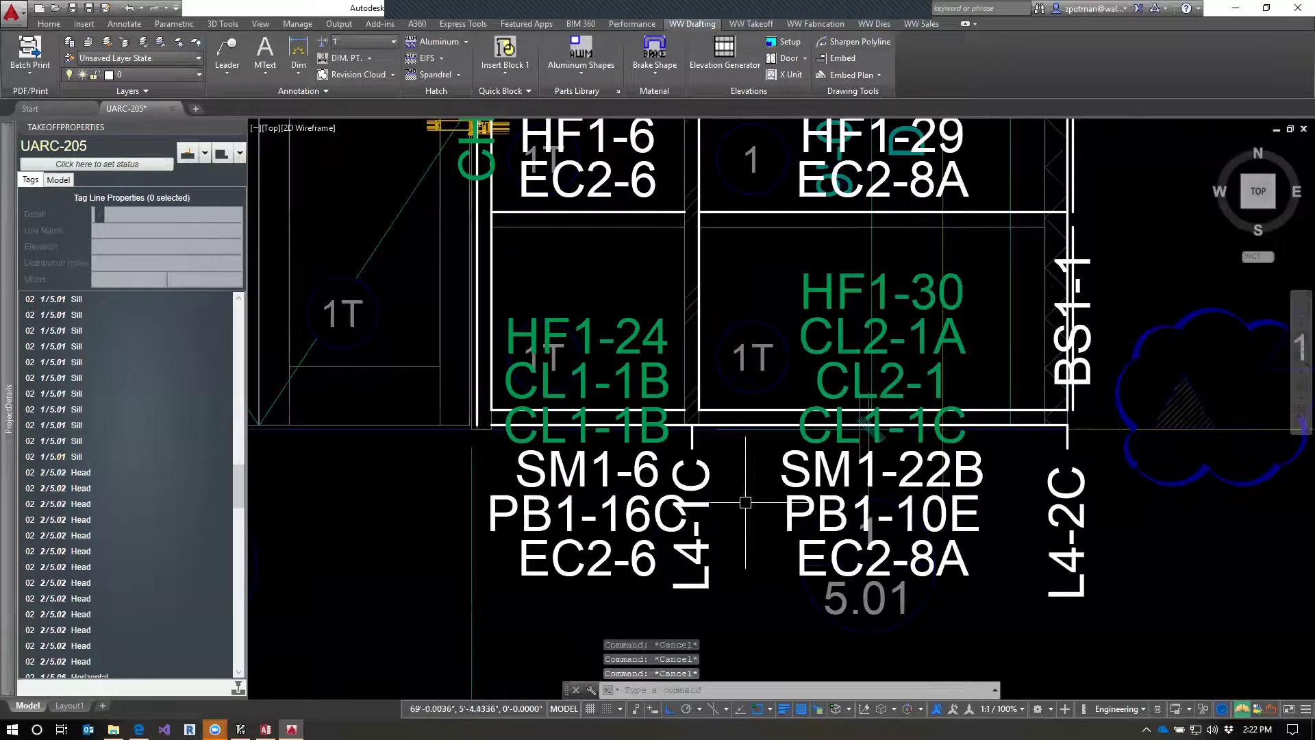
# Save the moved L4-1C and L4-2C tag positions as default mark locations with SAVEDEFAULTMARKLOCATIONS.
pyautogui.write('ave')
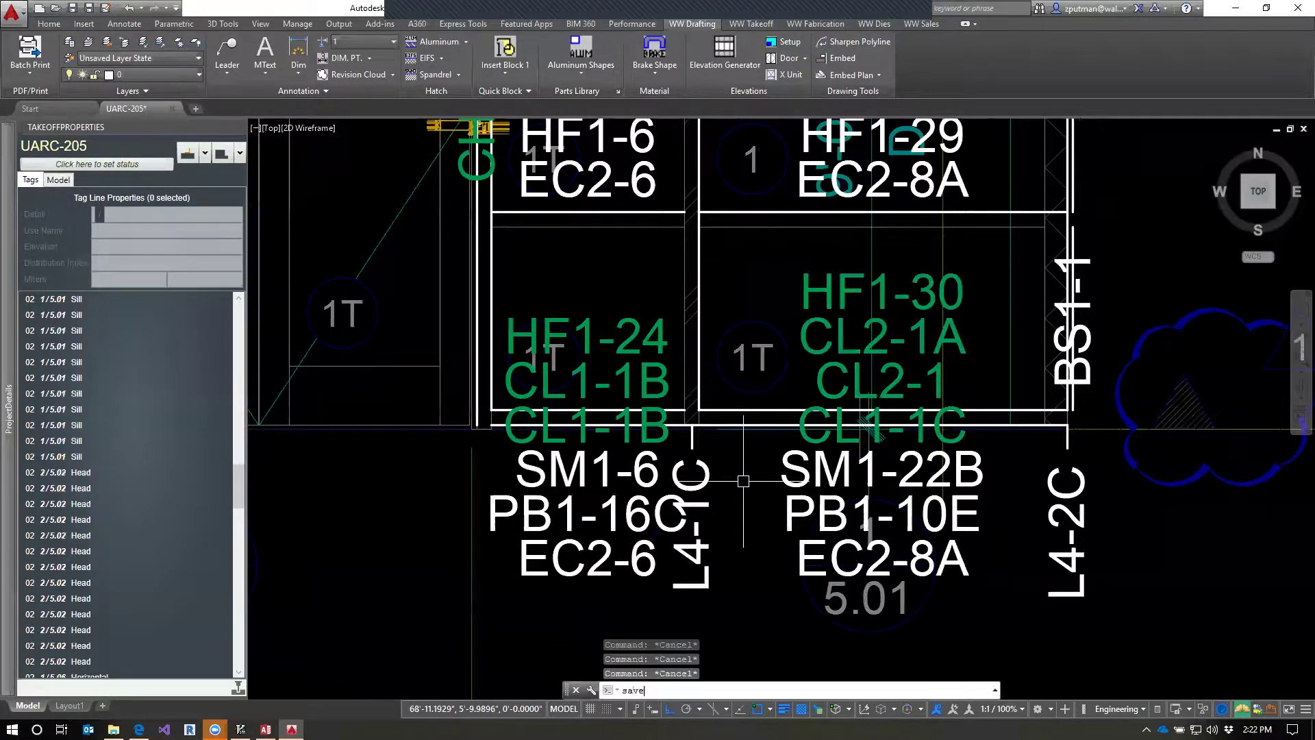
pyautogui.write('aved')
pyautogui.press('Return')
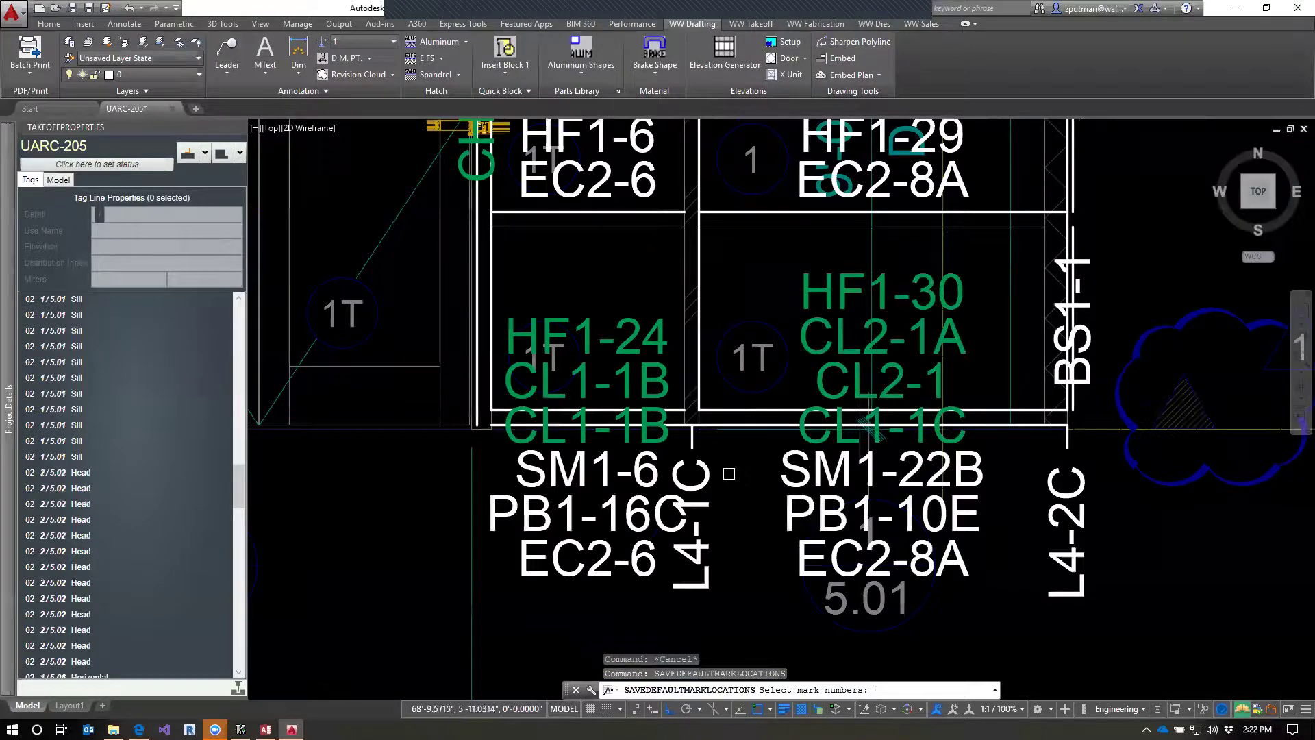
pyautogui.click(706, 475)
pyautogui.press('Return')
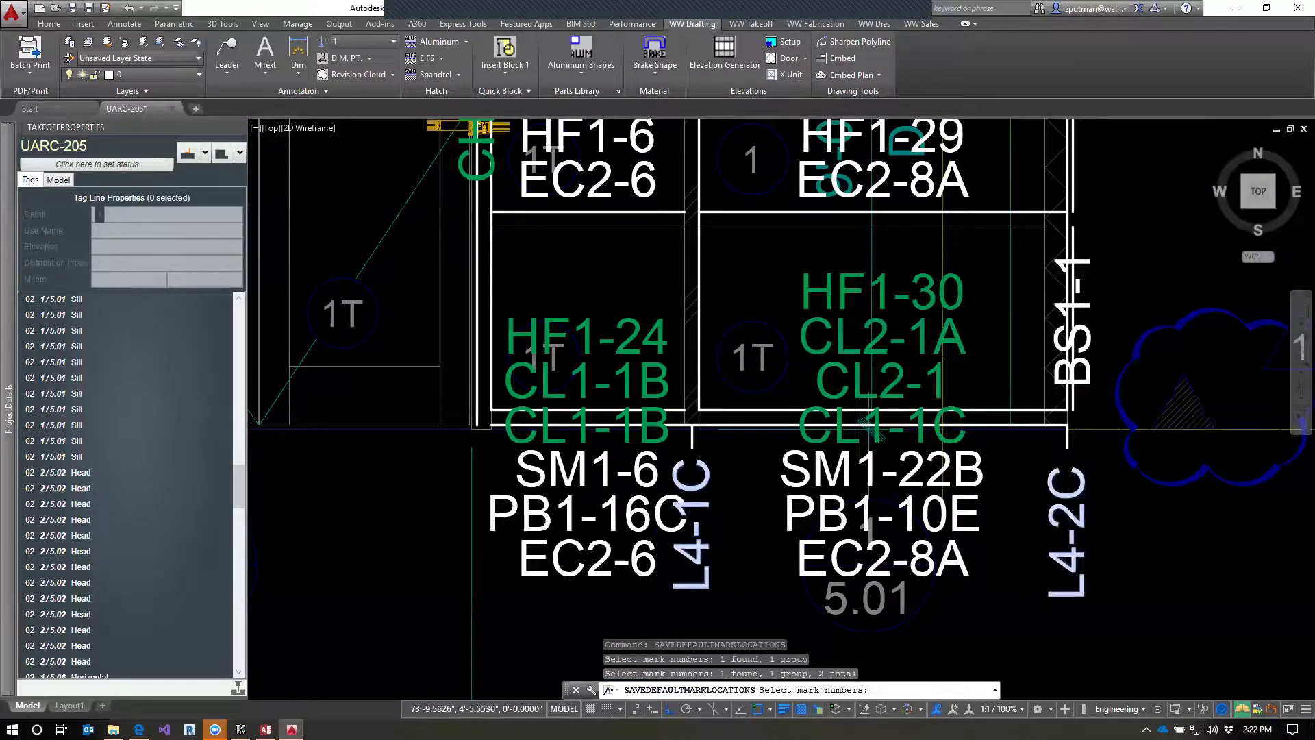
# Erase the L4-2C tag together with all similar part tags on layer TAG4.
pyautogui.click(1067, 515)
pyautogui.rightClick(1067, 516)
pyautogui.moveTo(1137, 245)
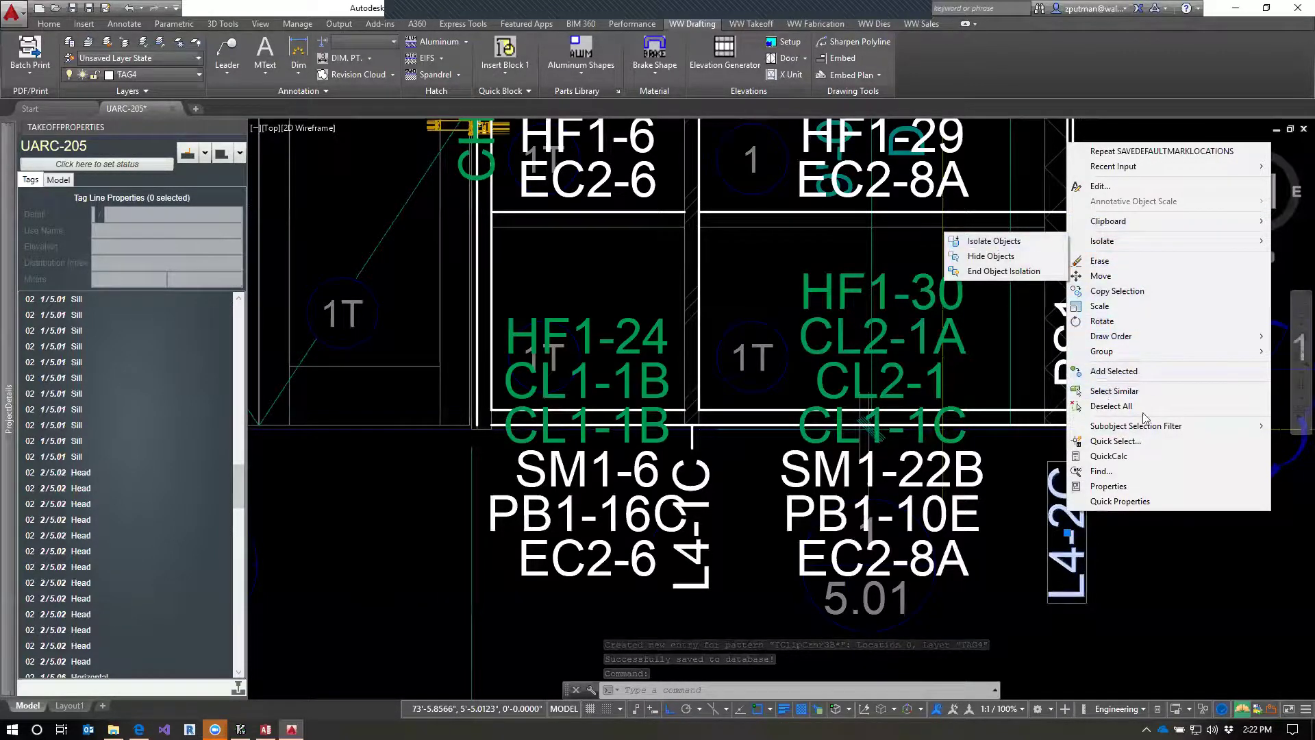
pyautogui.click(1115, 390)
pyautogui.write('e')
pyautogui.press('Return')
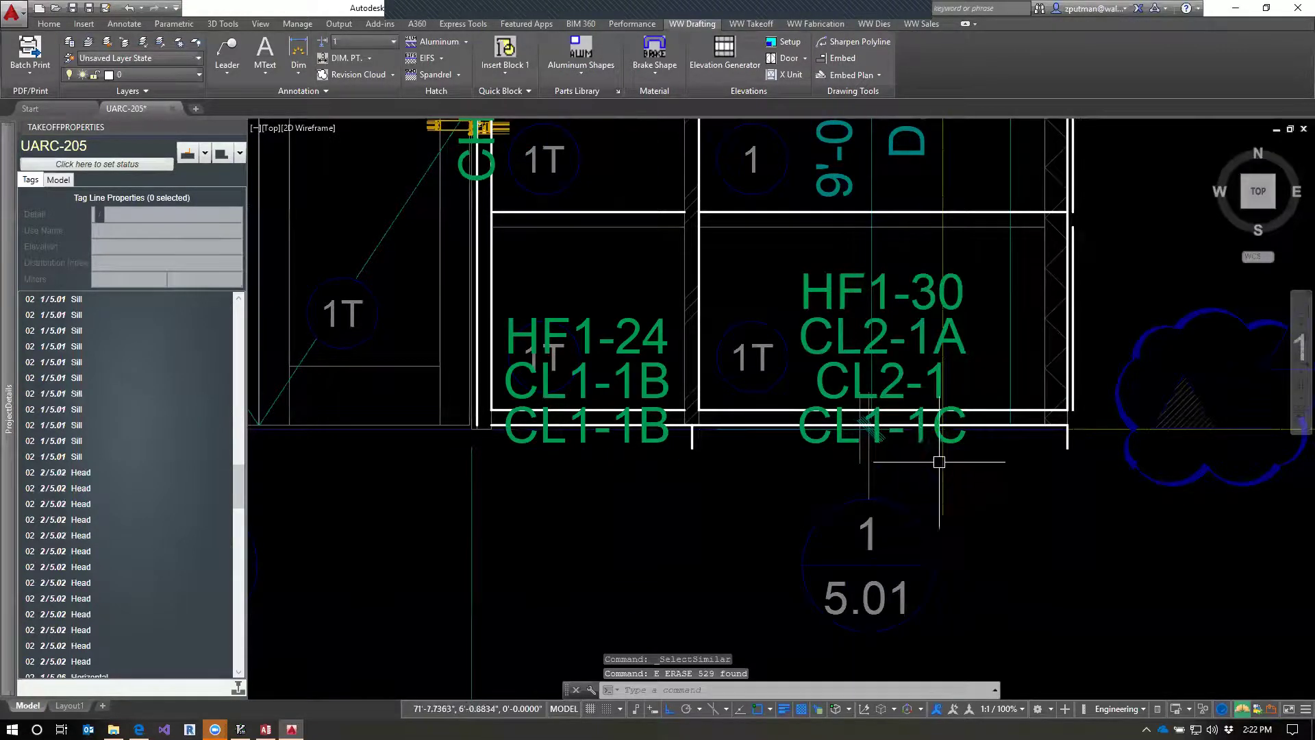
# Erase the remaining green HF1-30 sill tag group together with all similar tags on layer TagShopUse.
pyautogui.click(964, 444)
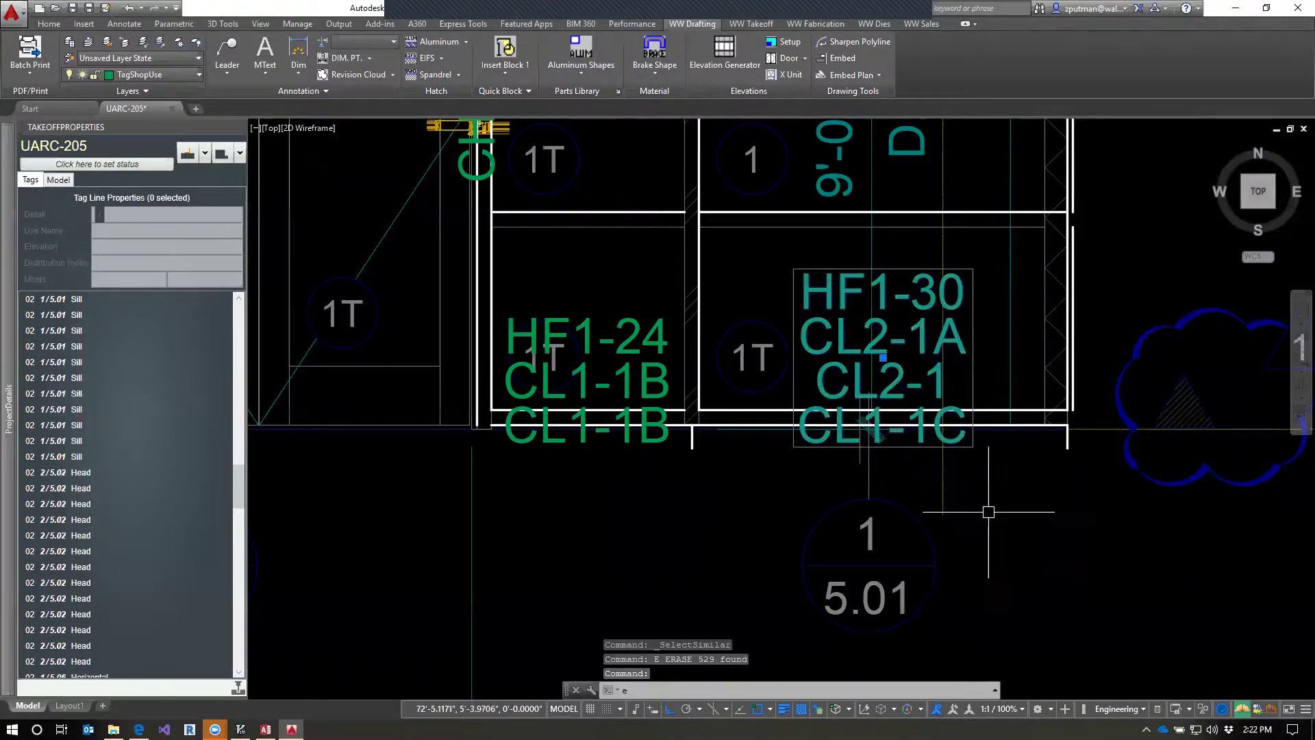
pyautogui.write('e')
pyautogui.press('Escape')
pyautogui.click(941, 363)
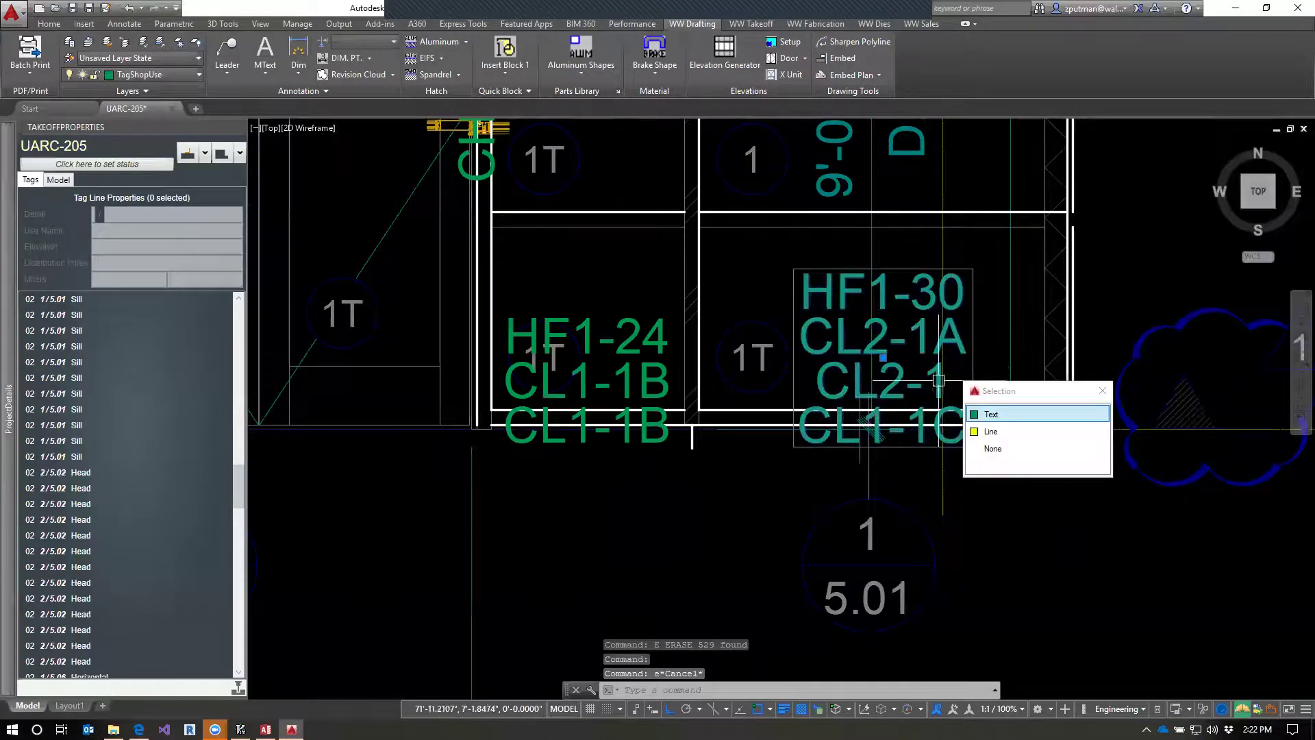
pyautogui.click(918, 350)
pyautogui.rightClick(919, 351)
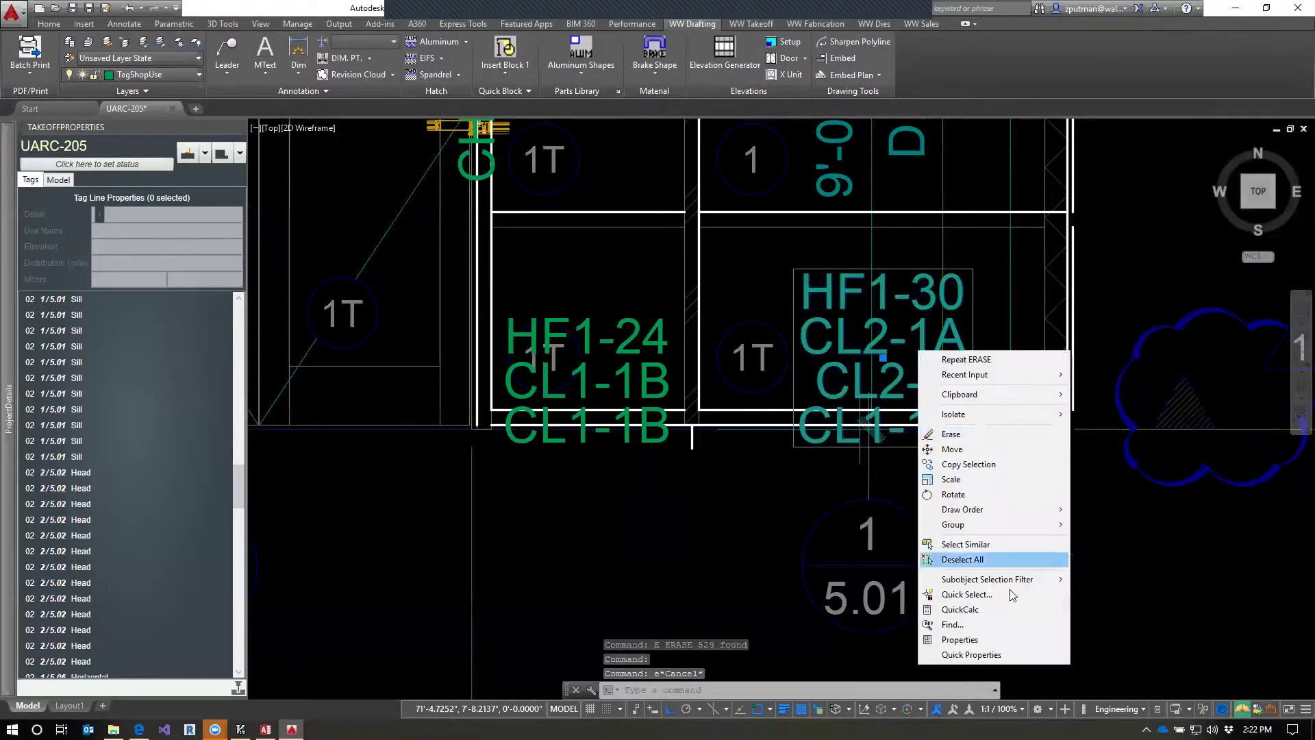
pyautogui.click(997, 544)
pyautogui.write('e')
pyautogui.press('Return')
# Regenerate the erased part tags with the UPD command.
pyautogui.write('u')
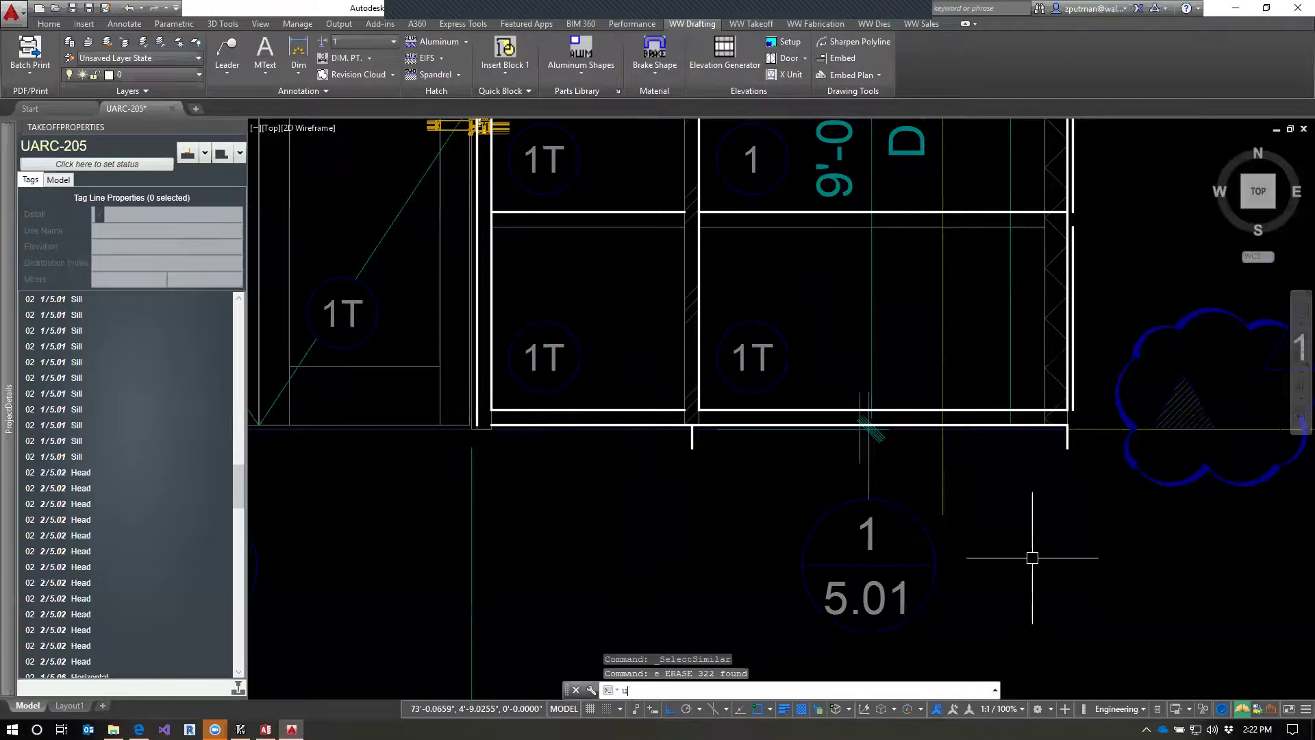
pyautogui.write('pd')
pyautogui.press('Return')
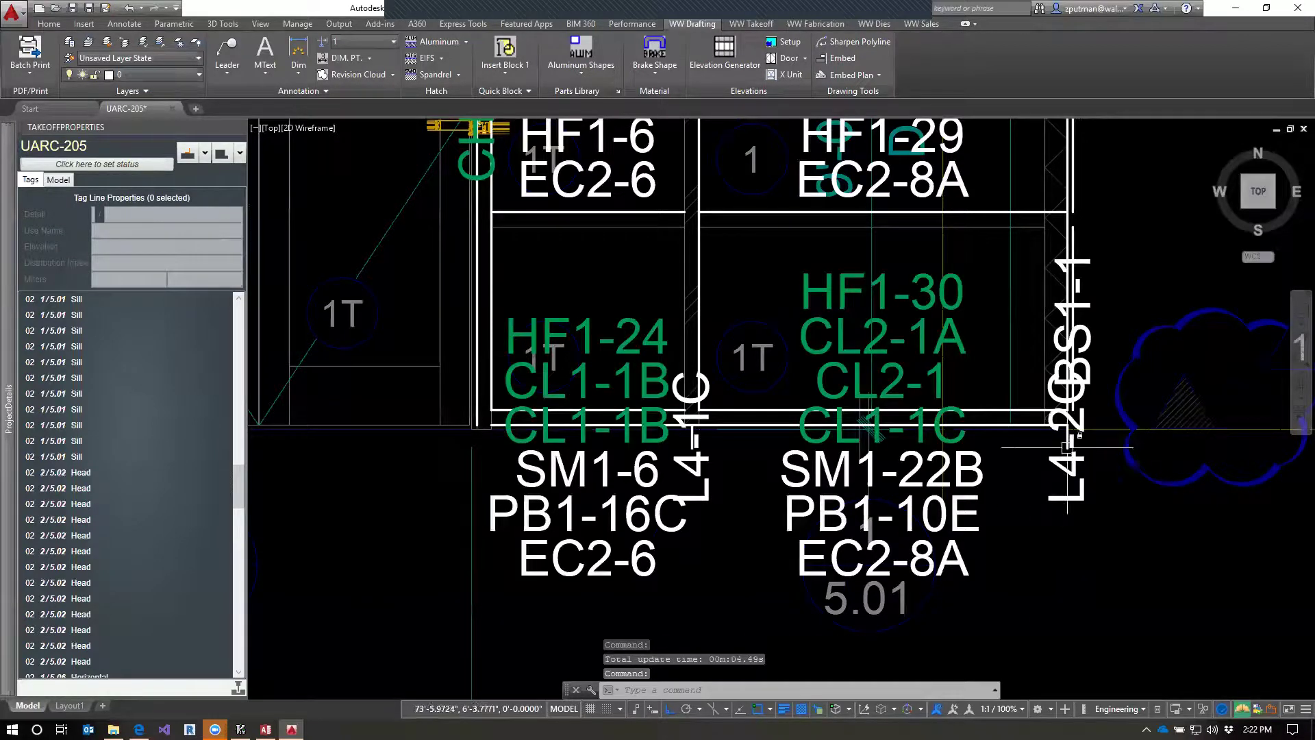
pyautogui.click(1067, 473)
pyautogui.press('Escape')
pyautogui.press('Escape')
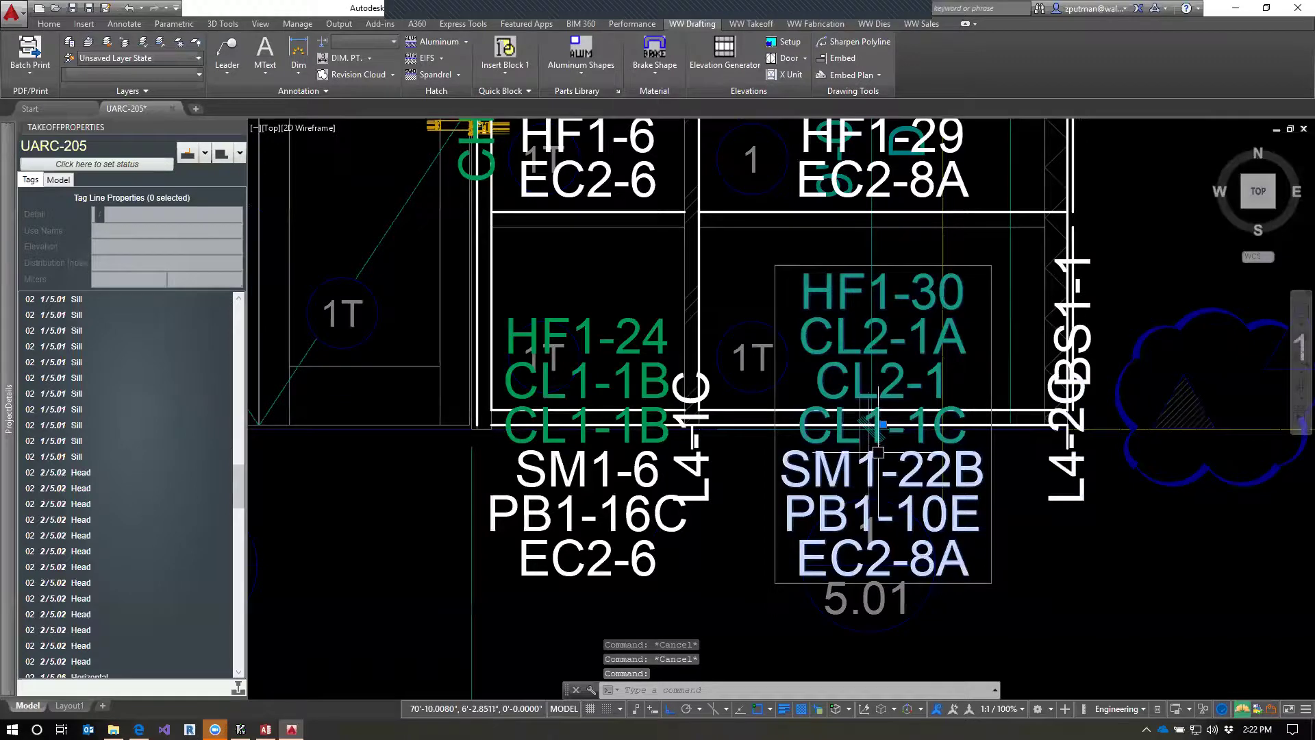
# Check the regenerated sill and jamb tags around the door and at the BS1-1 end of the elevation.
pyautogui.scroll(-3, 885, 460)
pyautogui.moveTo(638, 483); pyautogui.dragTo(894, 584)
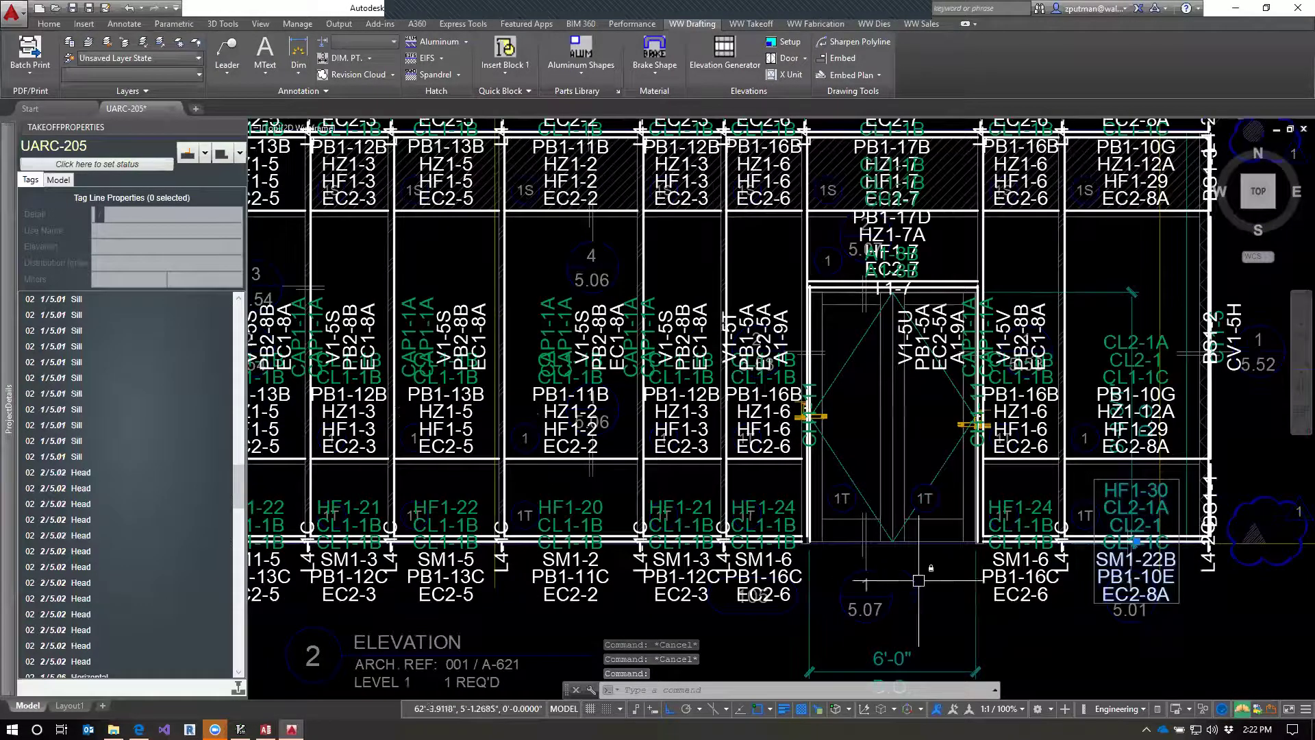
pyautogui.scroll(4, 1199, 541)
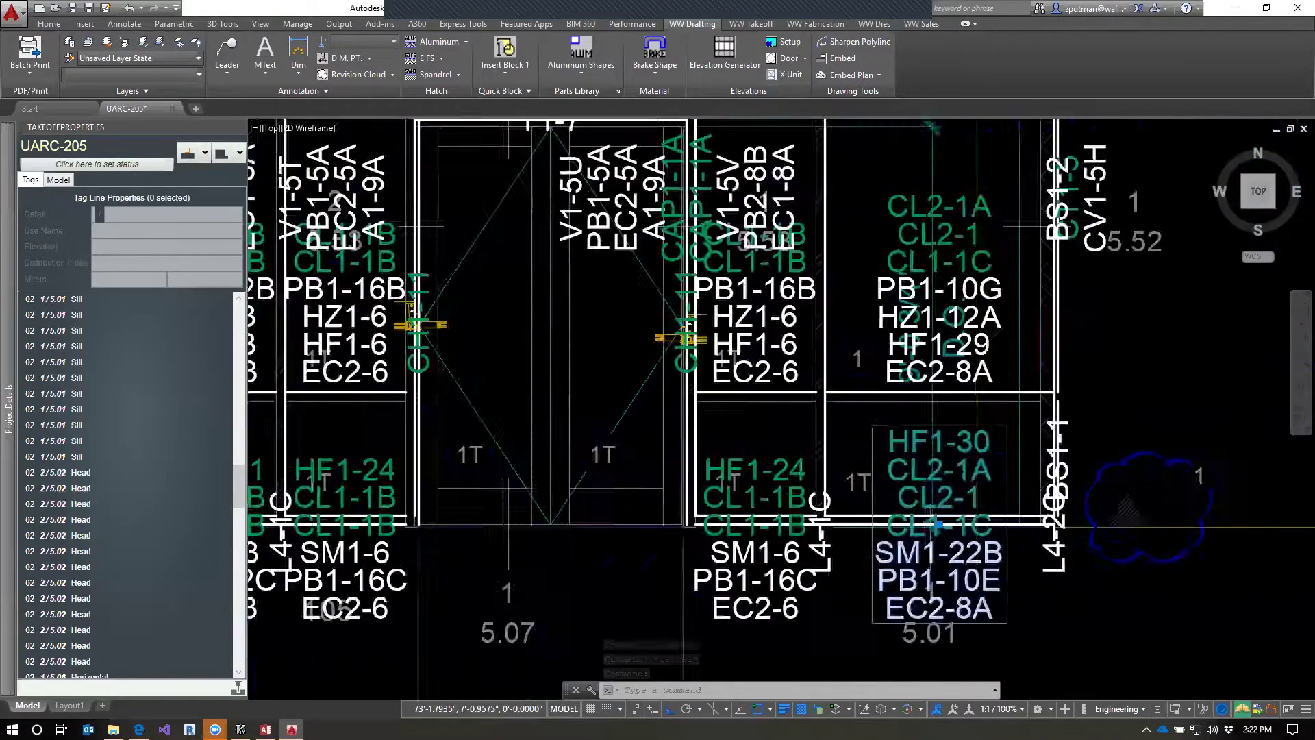
pyautogui.scroll(-3, 1172, 555)
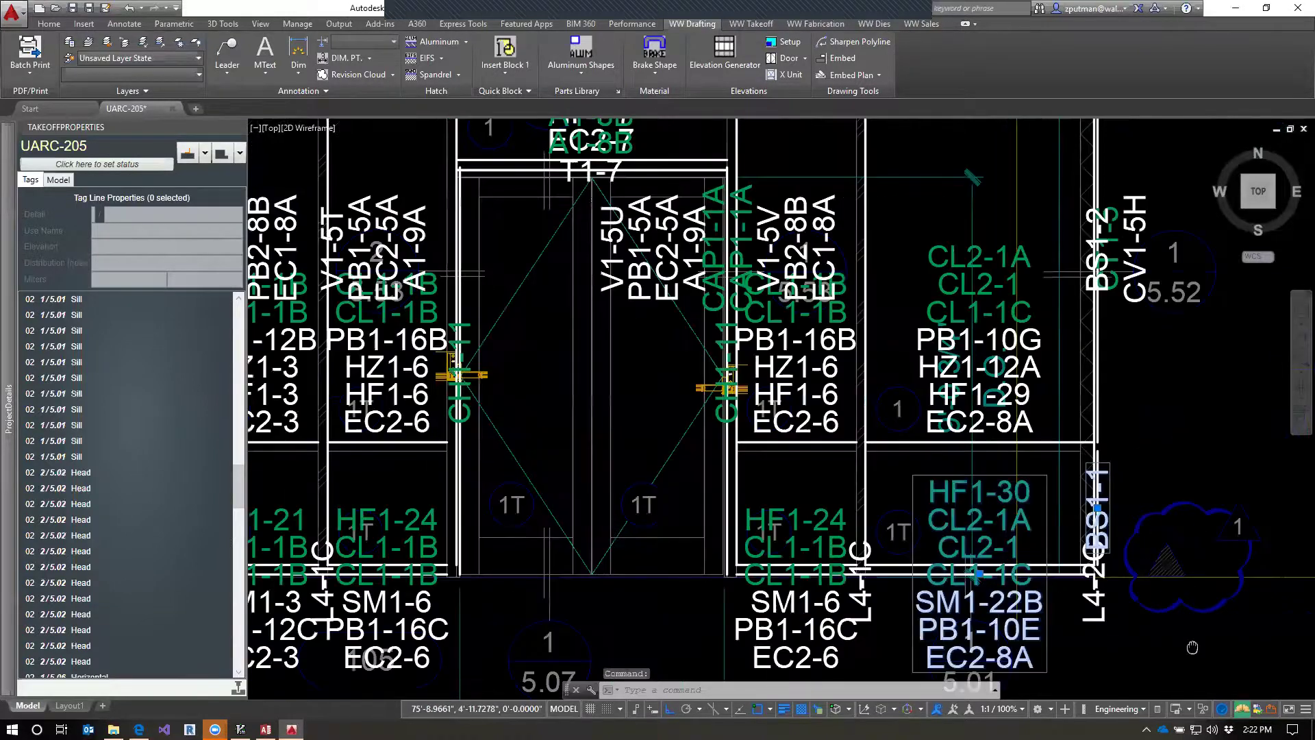
pyautogui.scroll(1, 1017, 431)
pyautogui.press('Escape')
pyautogui.press('Escape')
pyautogui.scroll(-1, 1017, 430)
pyautogui.moveTo(1013, 426); pyautogui.dragTo(973, 419)
# Move the vertical BS1-1, BS1-2 and BS1-3 tags horizontally outward, clear of the elevation's end jamb line.
pyautogui.write('m')
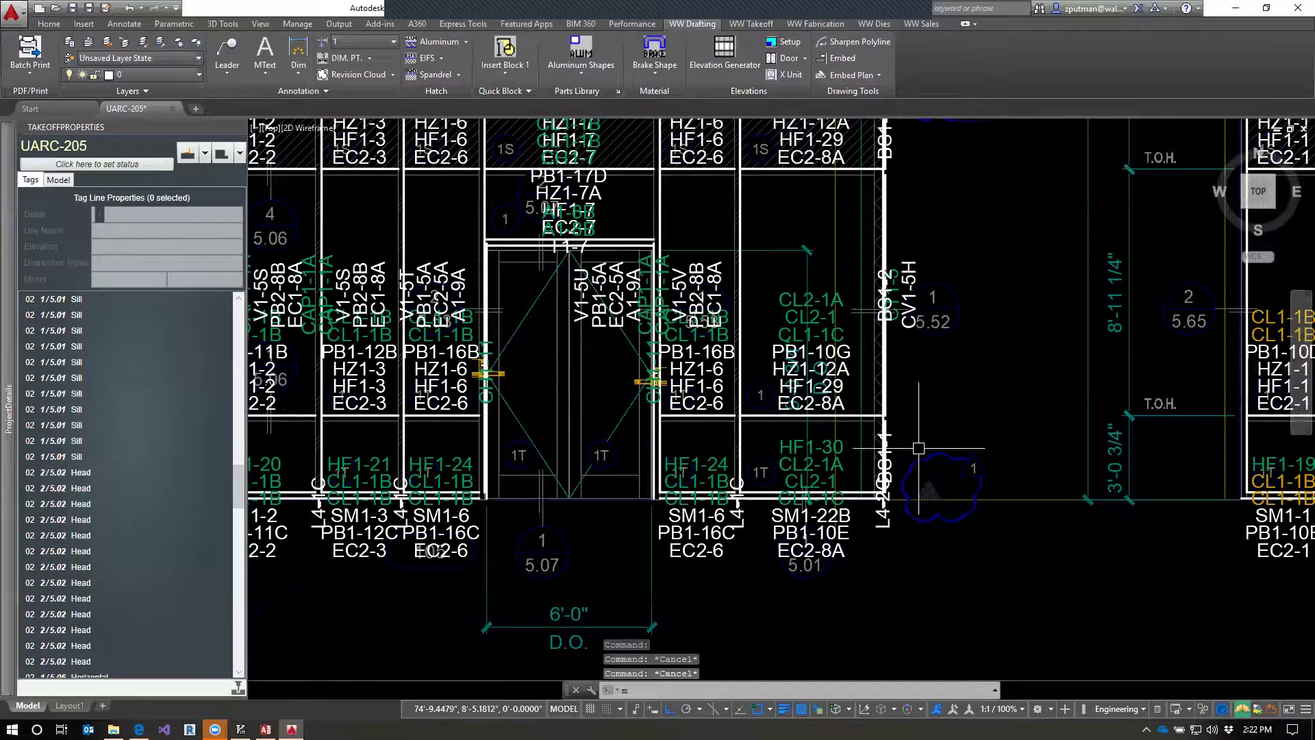
pyautogui.press('Return')
pyautogui.click(896, 444)
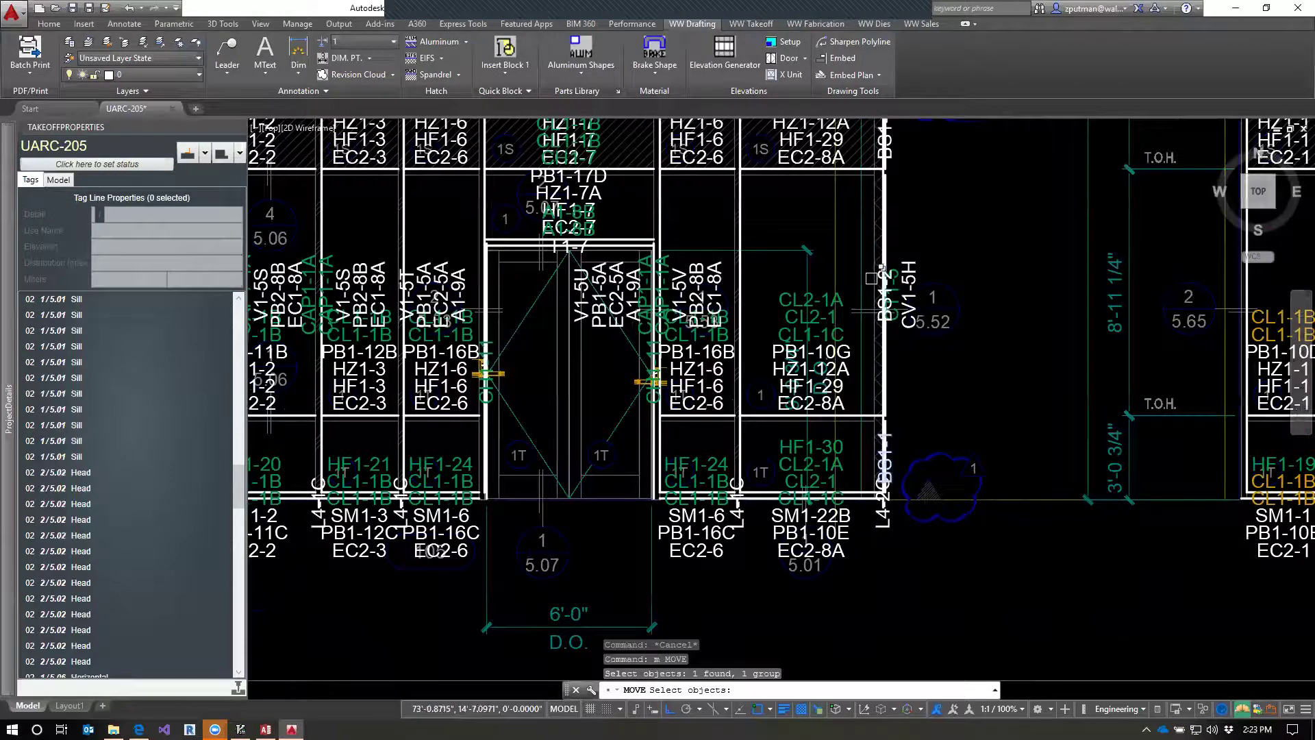
pyautogui.click(874, 276)
pyautogui.click(921, 343)
pyautogui.click(892, 150)
pyautogui.press('Return')
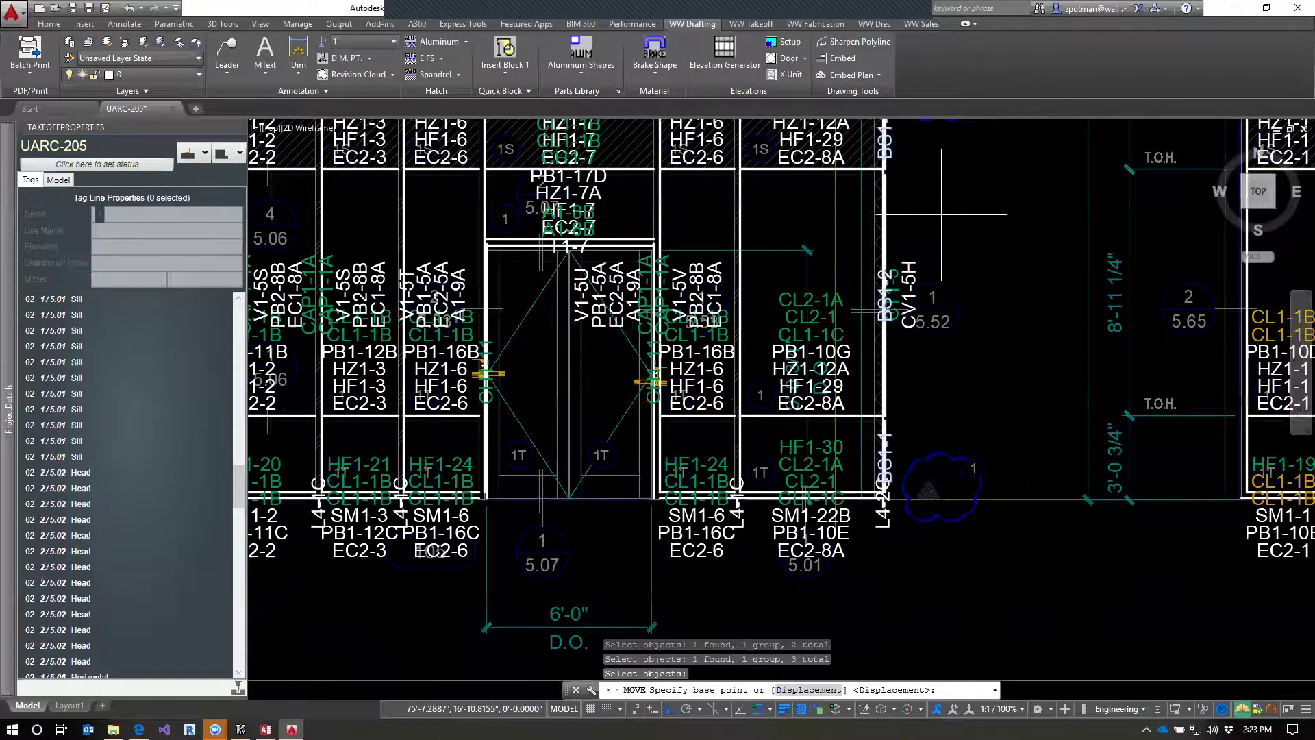
pyautogui.click(942, 218)
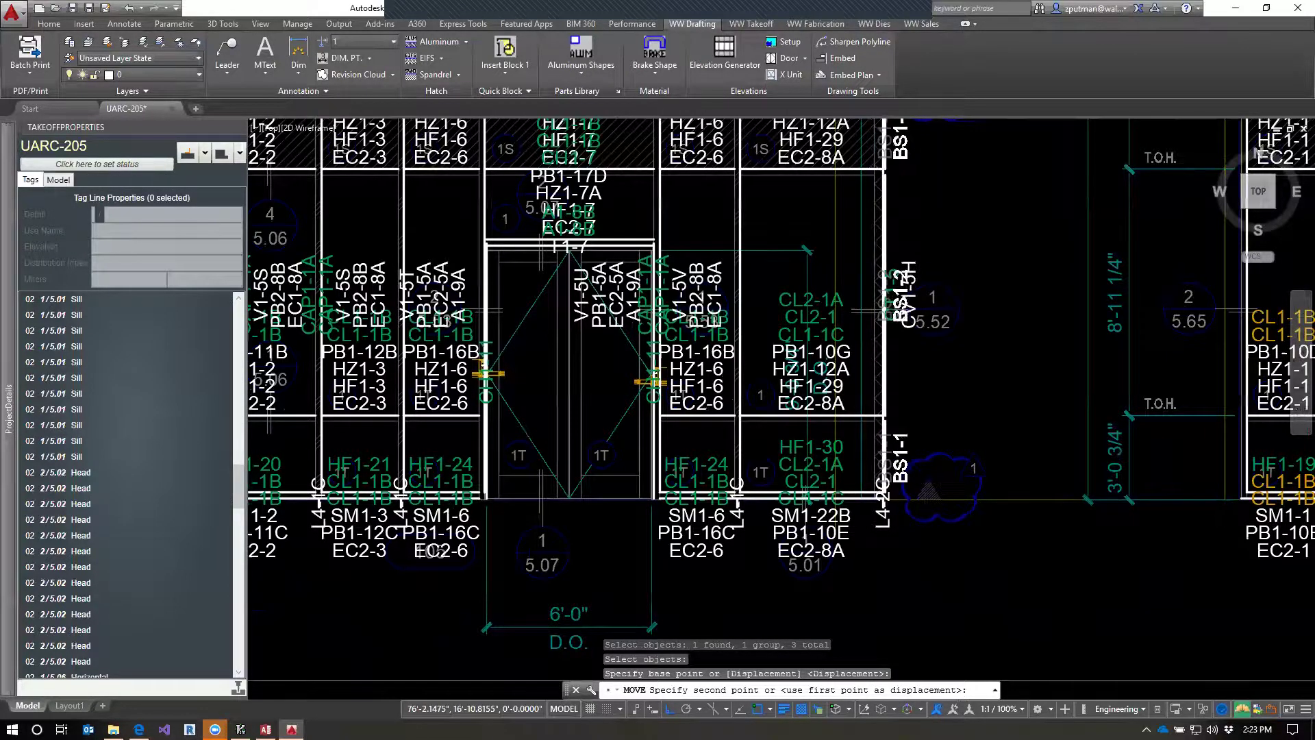
pyautogui.press('Escape')
pyautogui.press('Escape')
# Move the vertical CV1-5H tag horizontally outward, clear of the BS1-2 tag.
pyautogui.click(908, 265)
pyautogui.press('Escape')
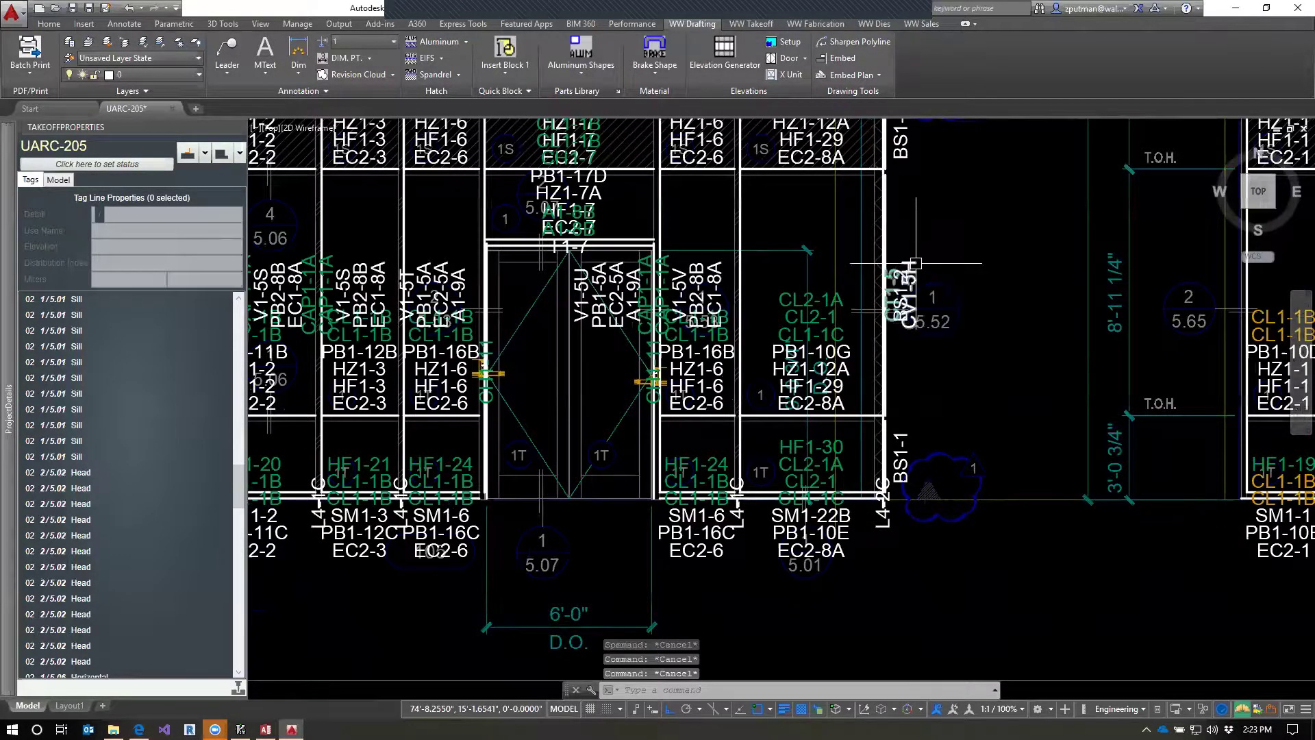
pyautogui.write('m')
pyautogui.press('Return')
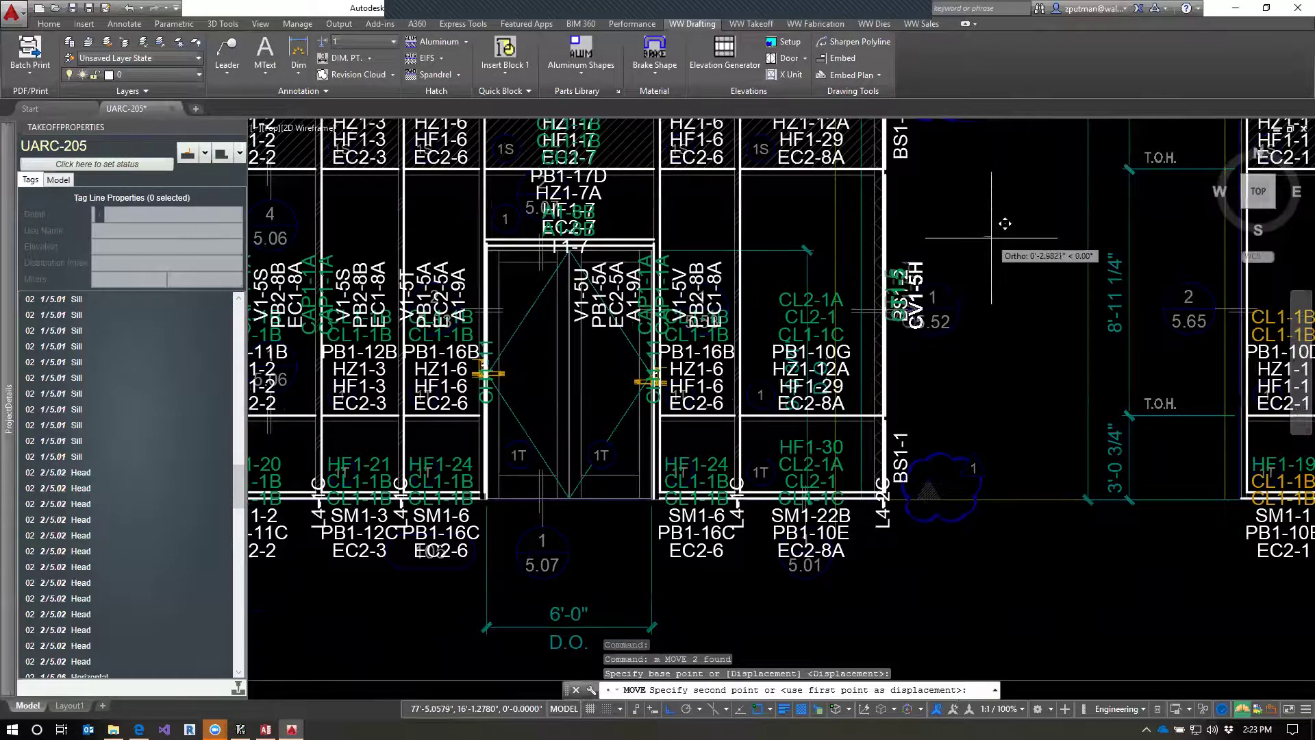
pyautogui.click(997, 255)
pyautogui.press('Escape')
pyautogui.press('Escape')
pyautogui.press('Escape')
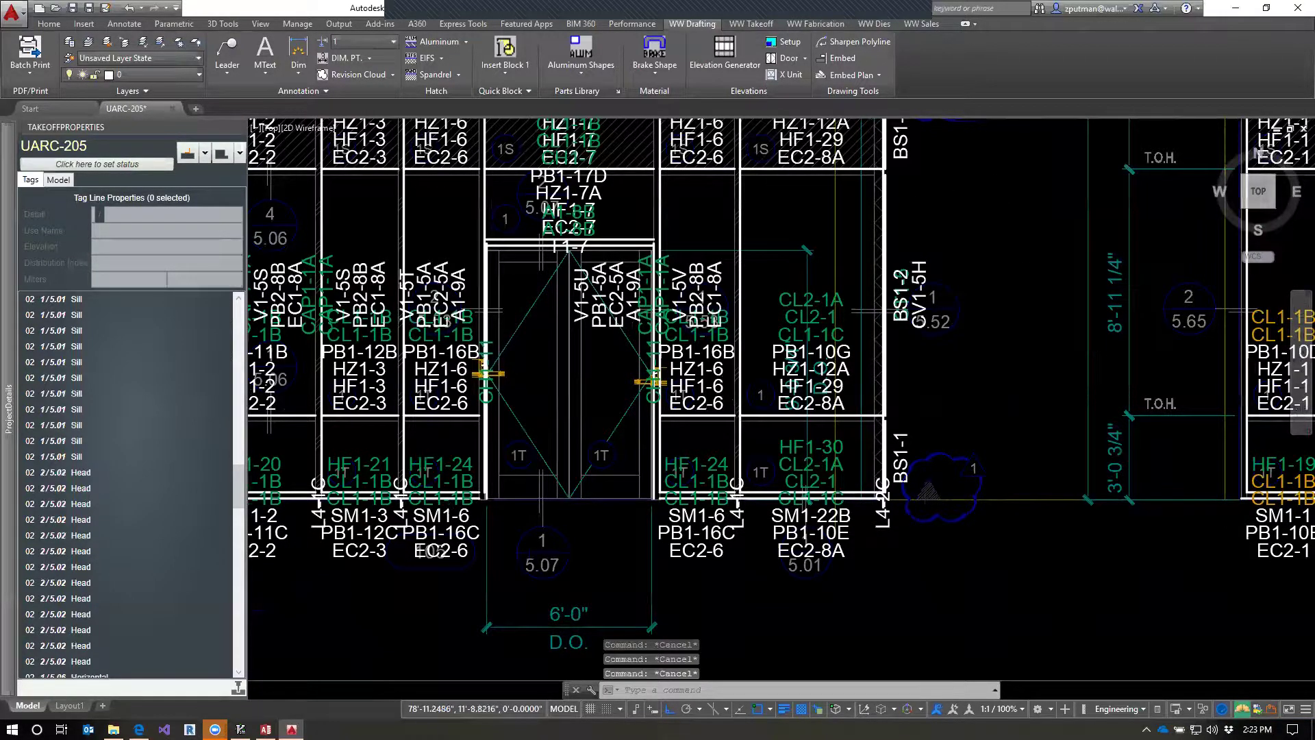
# Save the moved CV1-5H and BS1 tag positions as default mark locations with SAVEDEFAULTMARKLOCATIONS.
pyautogui.scroll(-2, 930, 378)
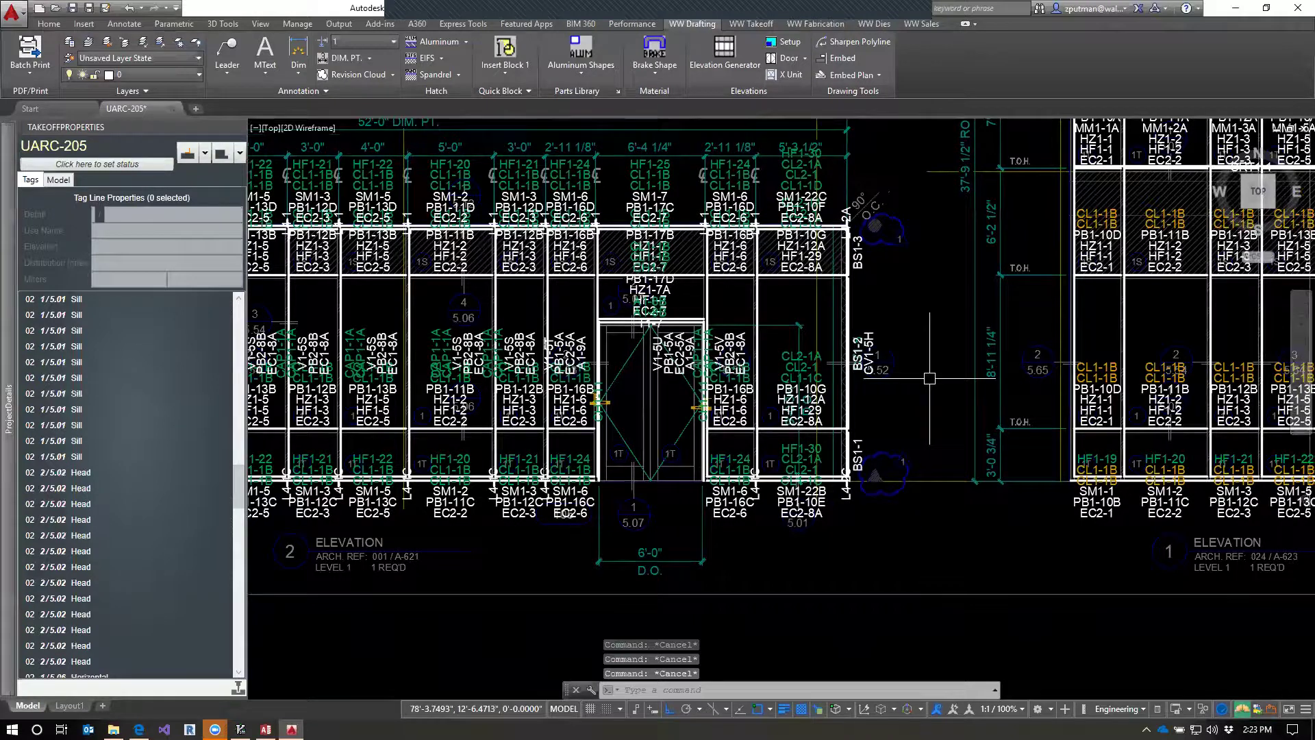
pyautogui.write('save')
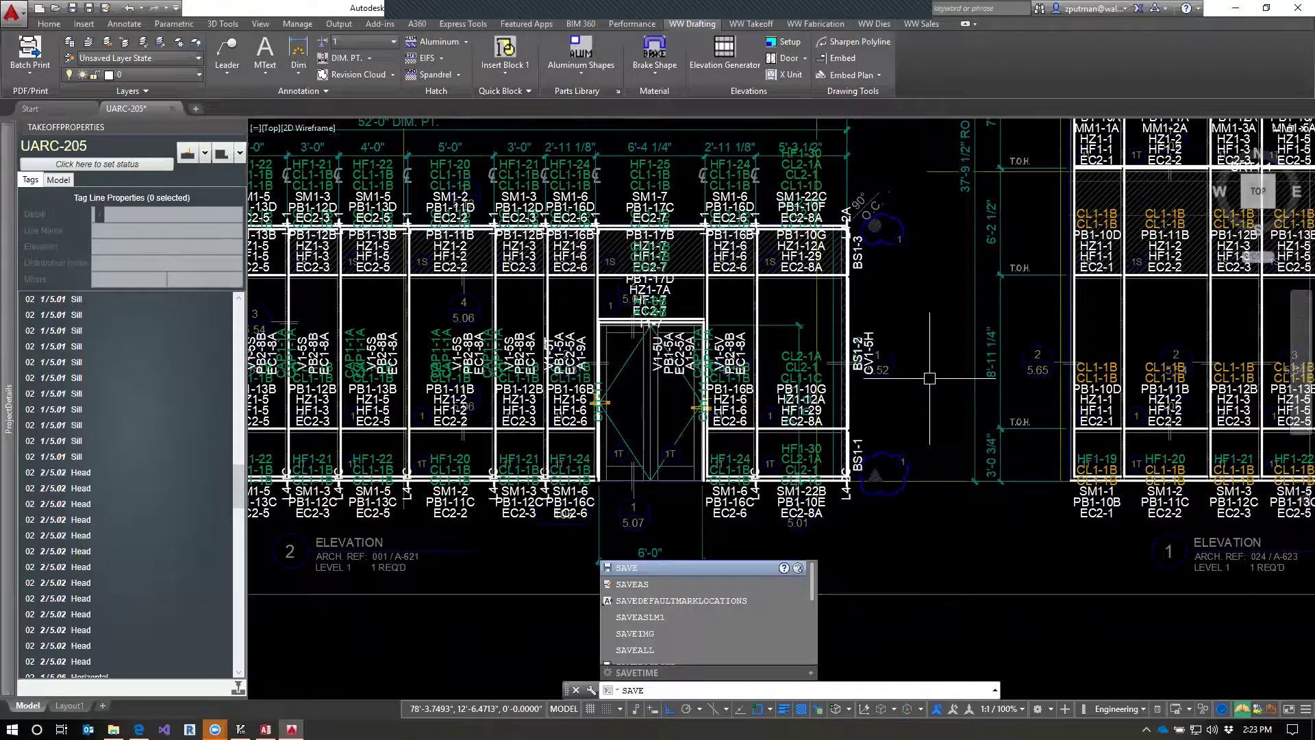
pyautogui.press('Down')
pyautogui.press('Down')
pyautogui.press('Return')
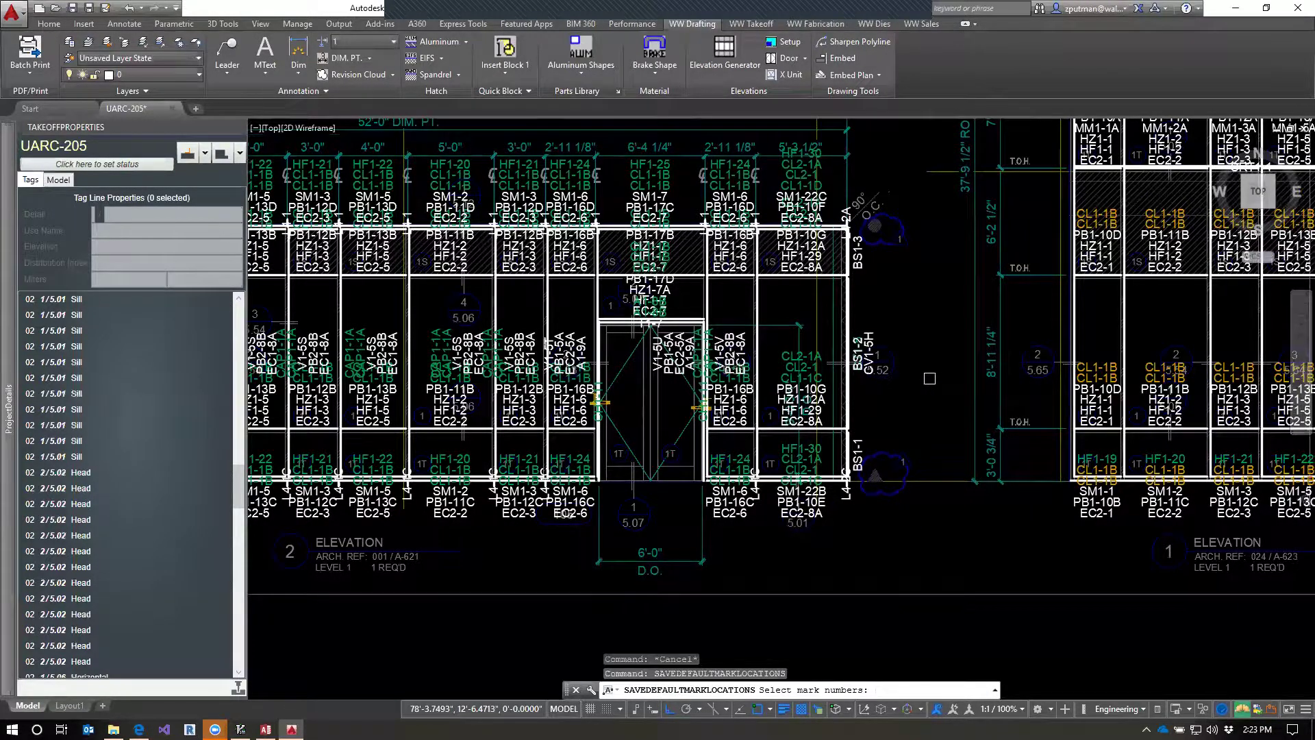
pyautogui.click(870, 365)
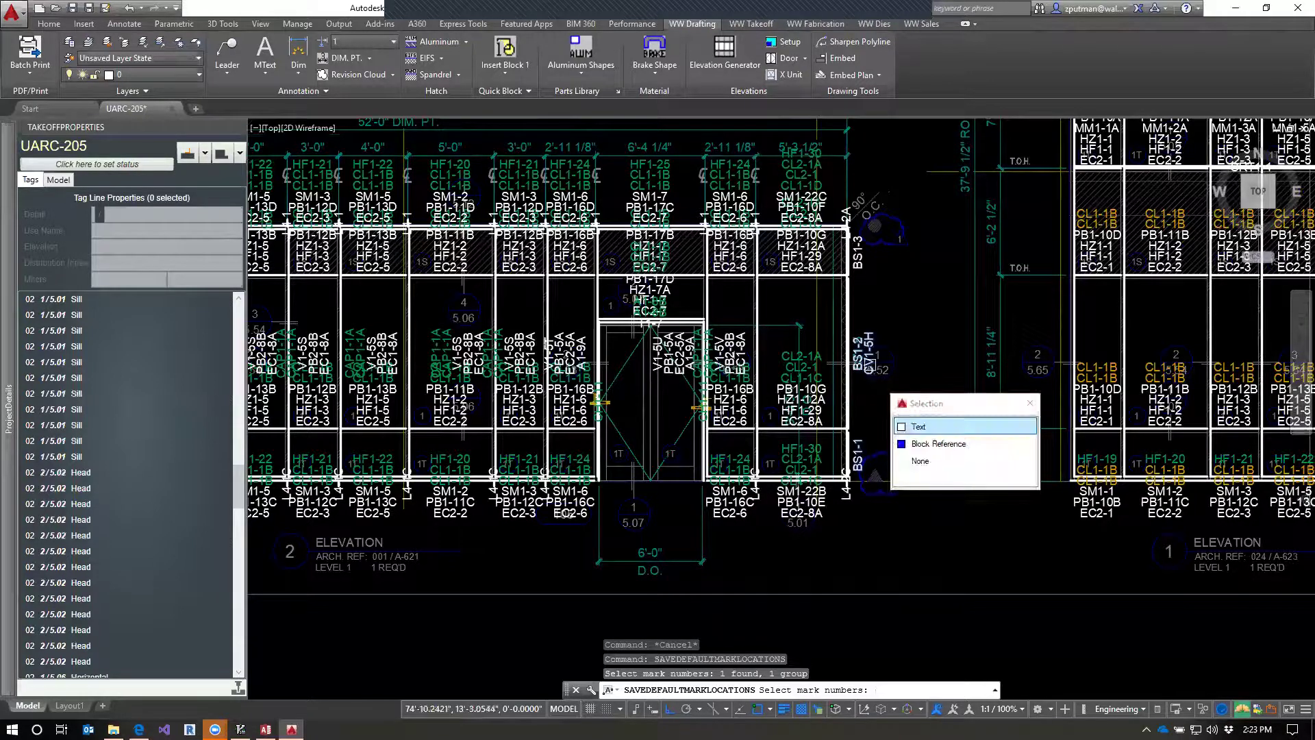
pyautogui.scroll(3, 883, 348)
pyautogui.click(856, 356)
pyautogui.click(808, 267)
pyautogui.click(911, 459)
pyautogui.scroll(-1, 942, 572)
pyautogui.scroll(-2, 918, 404)
pyautogui.press('Return')
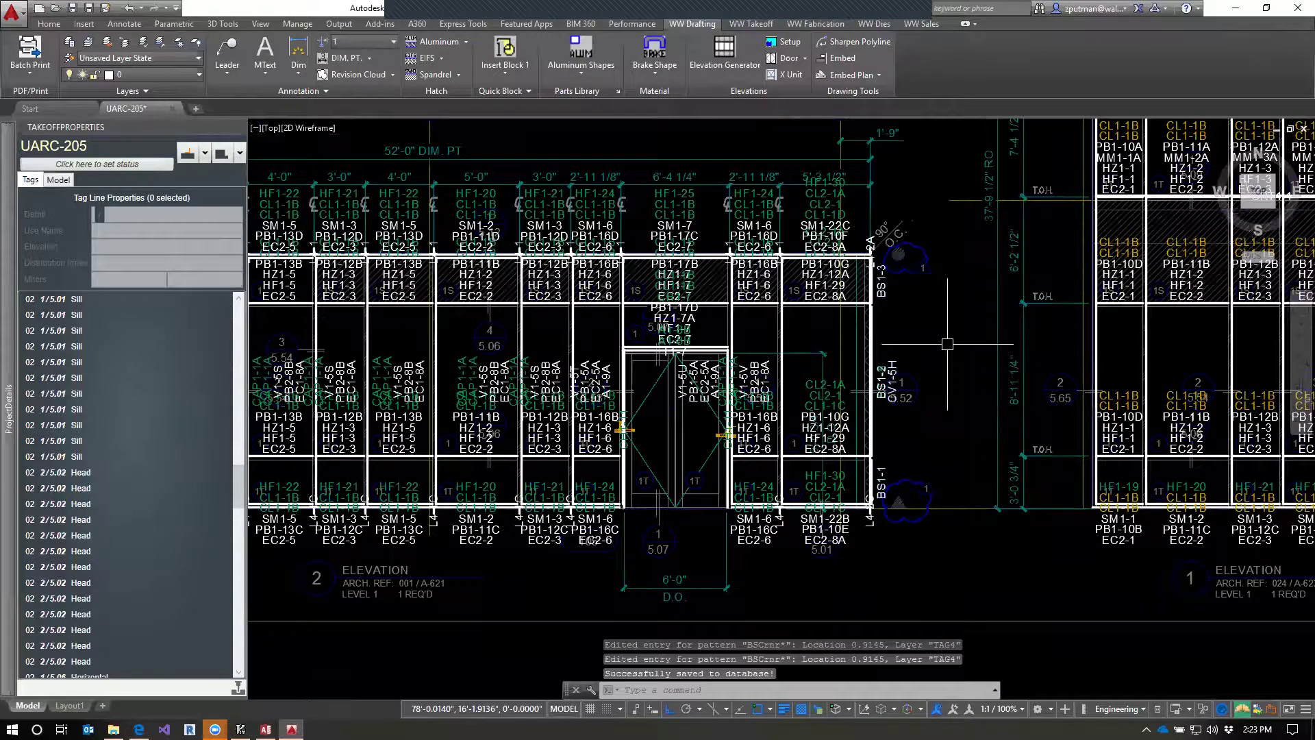
# Erase the BS1-2 tag together with all similar tags and regenerate them with the UPD command.
pyautogui.click(890, 373)
pyautogui.rightClick(896, 368)
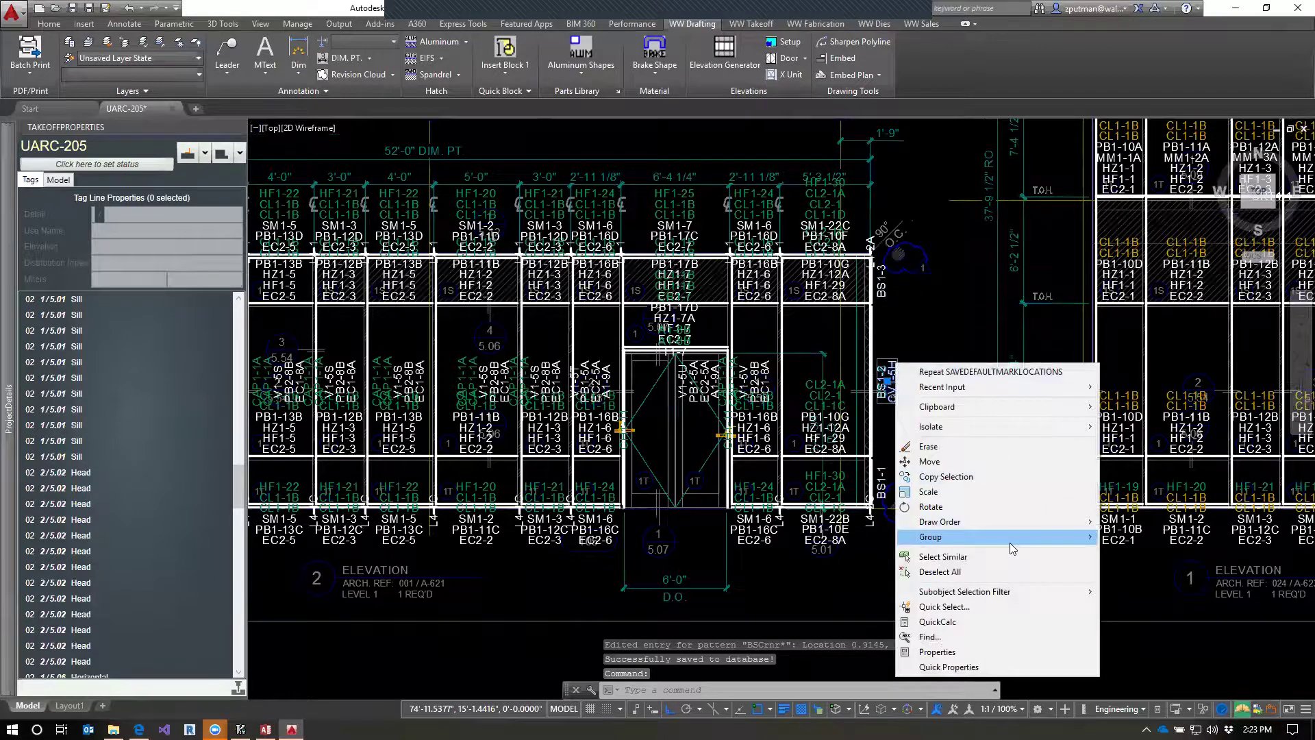
pyautogui.click(967, 554)
pyautogui.write('e')
pyautogui.press('Return')
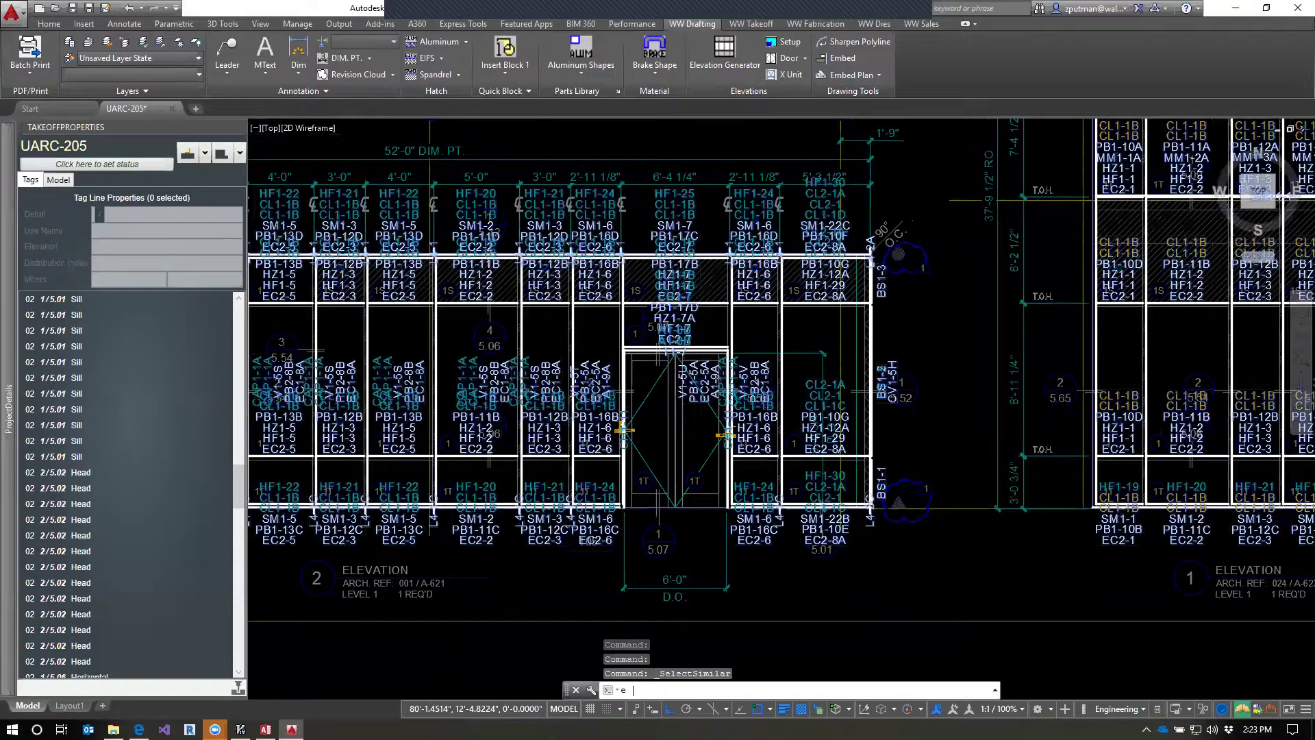
pyautogui.write('upd')
pyautogui.press('Return')
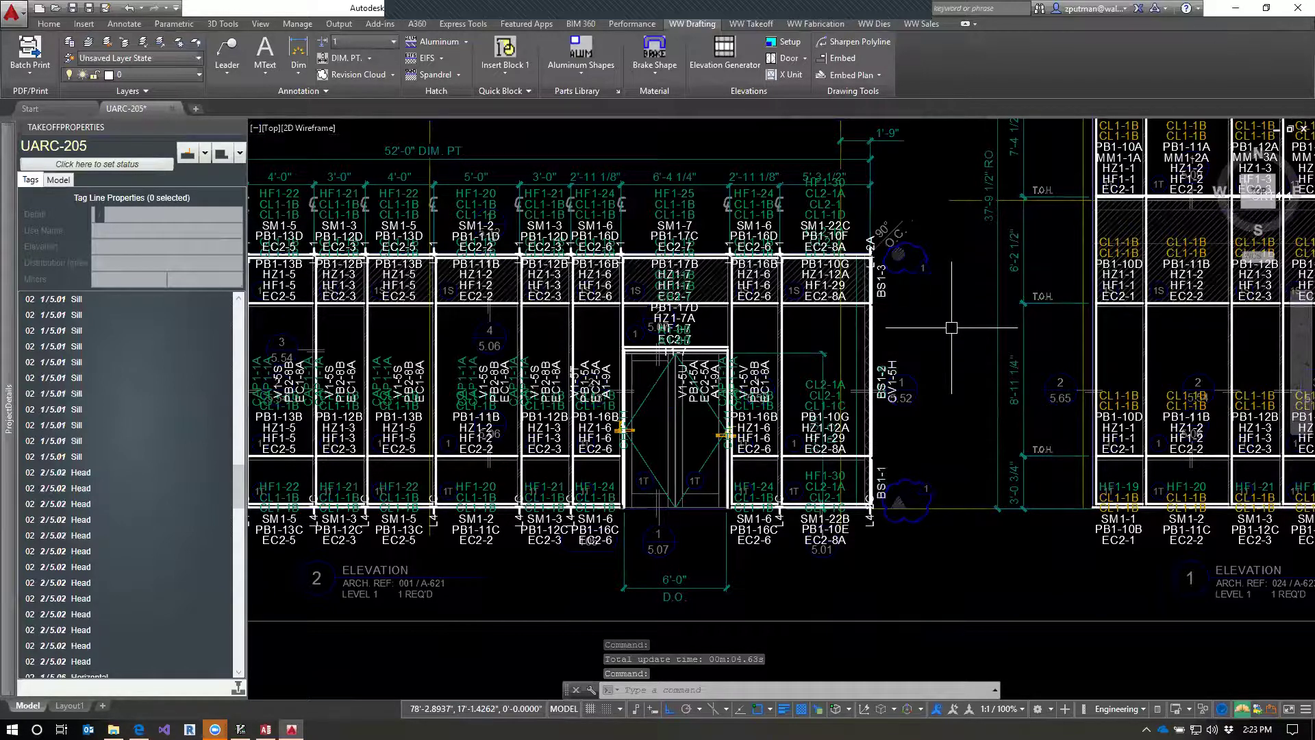
# Examine the regenerated part tags across the full width of elevation 2.
pyautogui.scroll(-2, 951, 328)
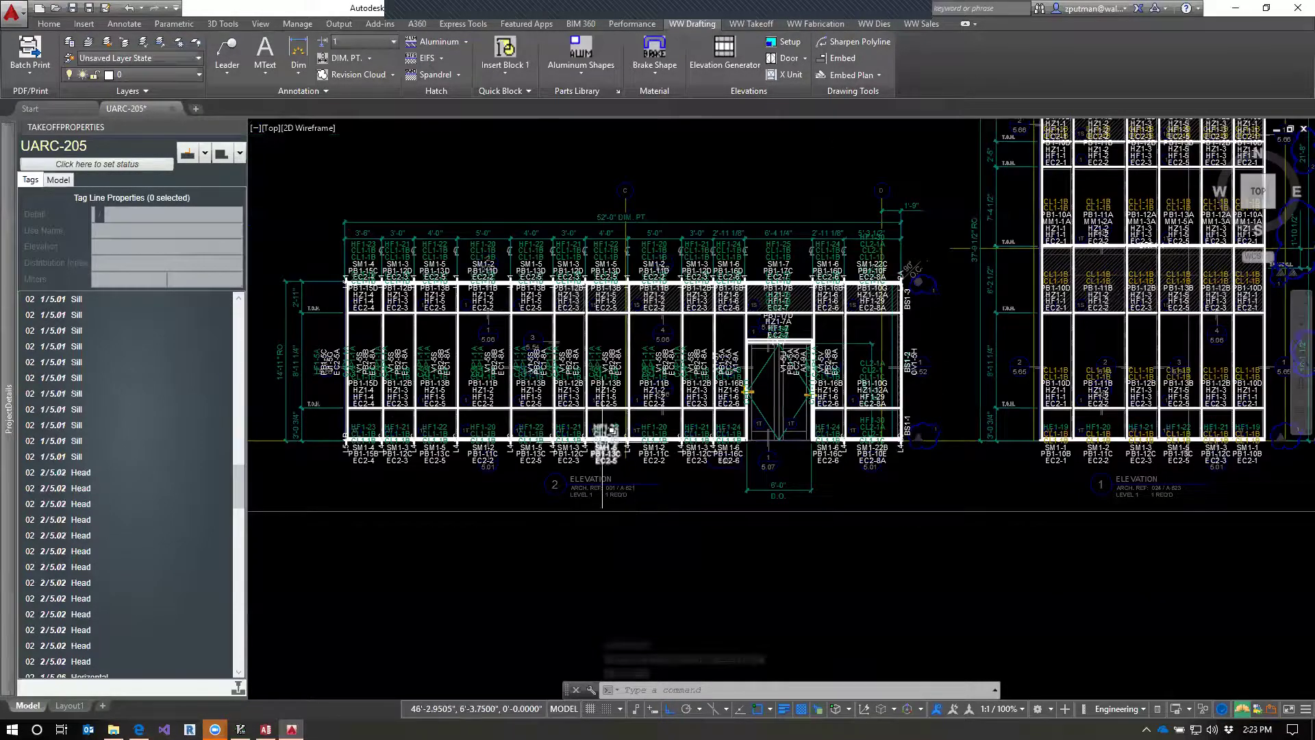
pyautogui.scroll(-1, 793, 520)
pyautogui.scroll(3, 793, 520)
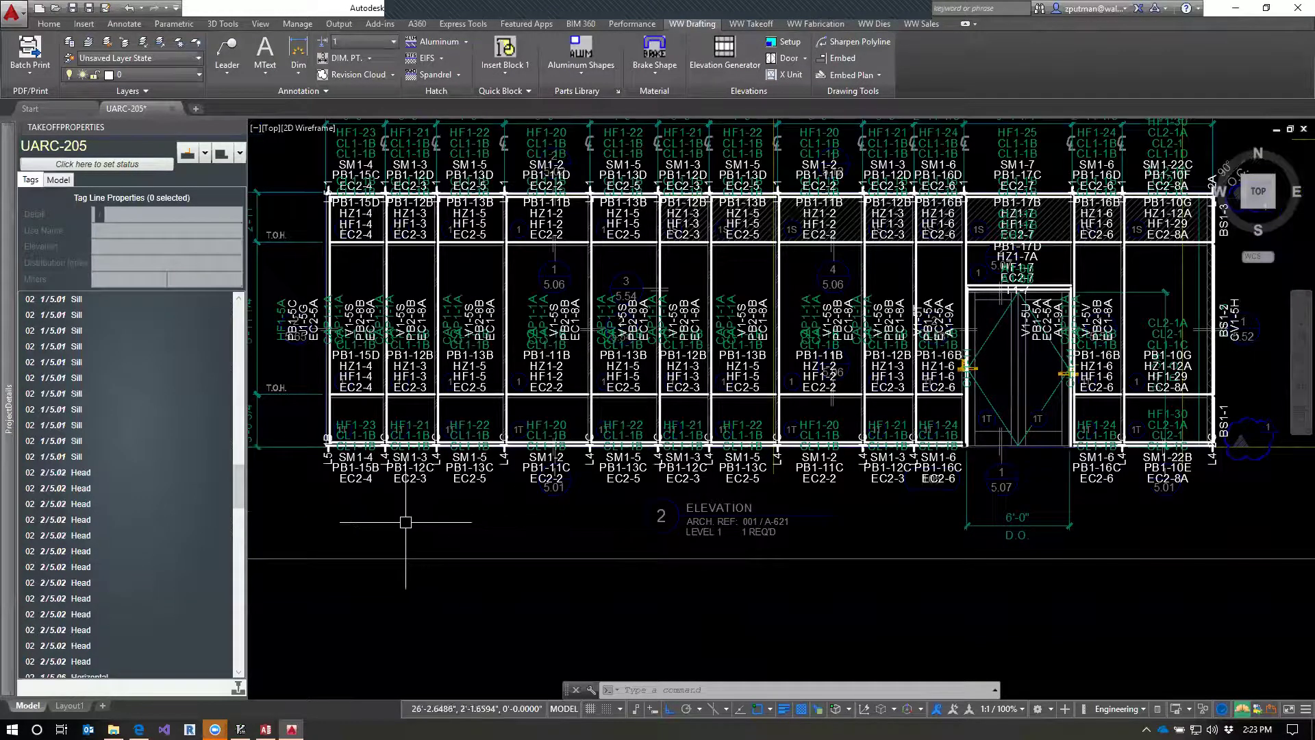
pyautogui.moveTo(430, 513); pyautogui.dragTo(555, 568)
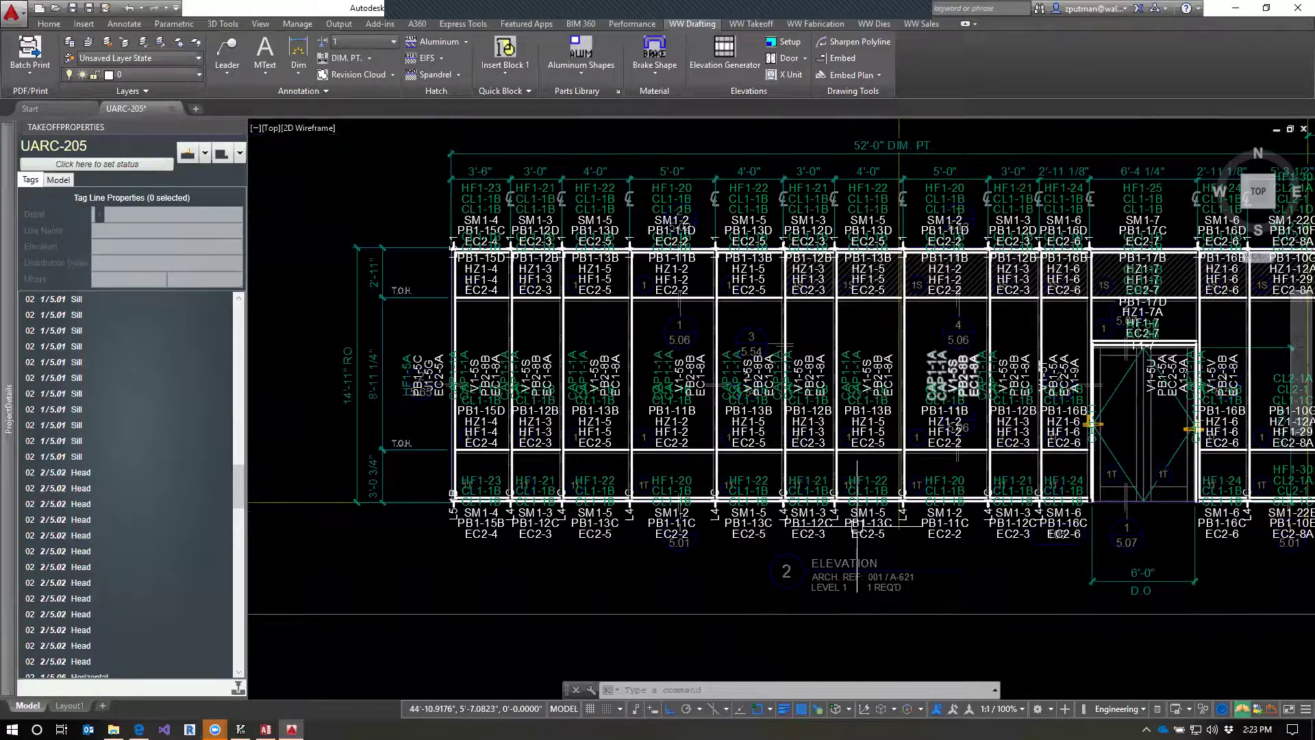
pyautogui.moveTo(1116, 466)
pyautogui.mouseDown()
pyautogui.moveTo(1087, 487)
pyautogui.moveTo(1003, 488)
pyautogui.mouseUp()
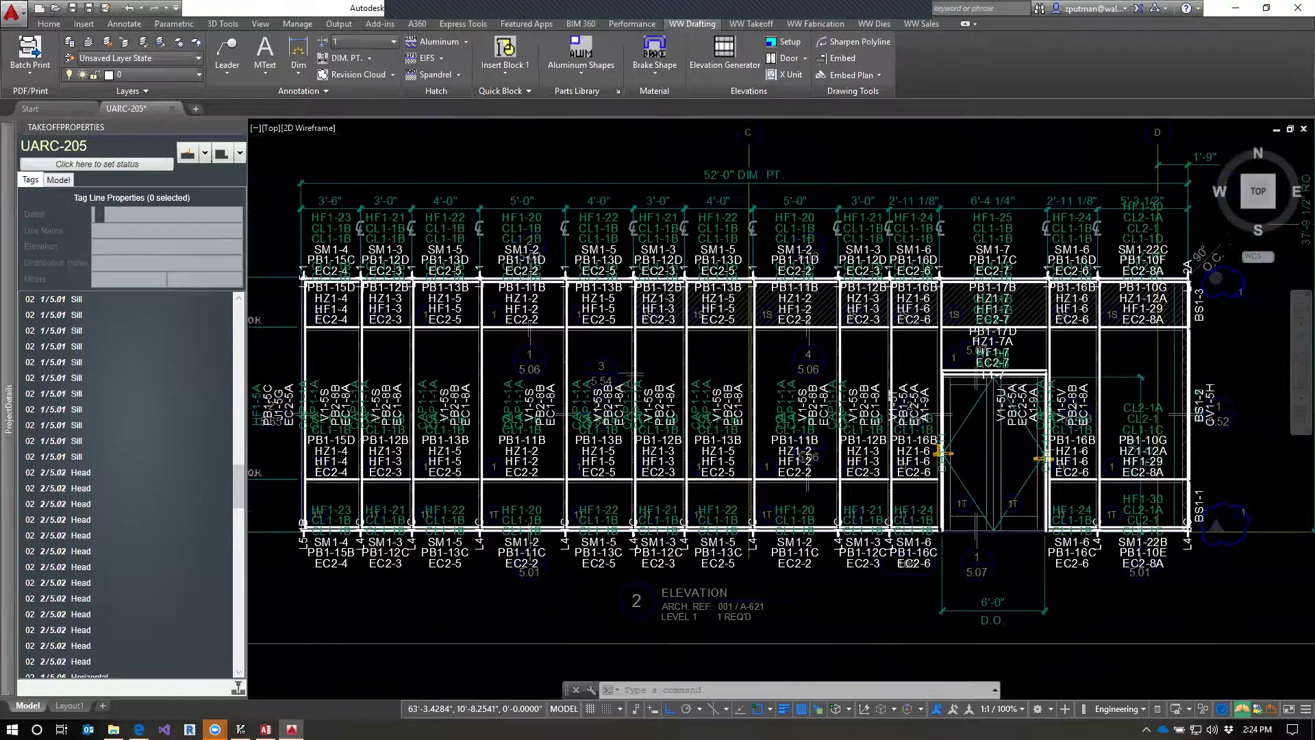
pyautogui.scroll(2, 1019, 466)
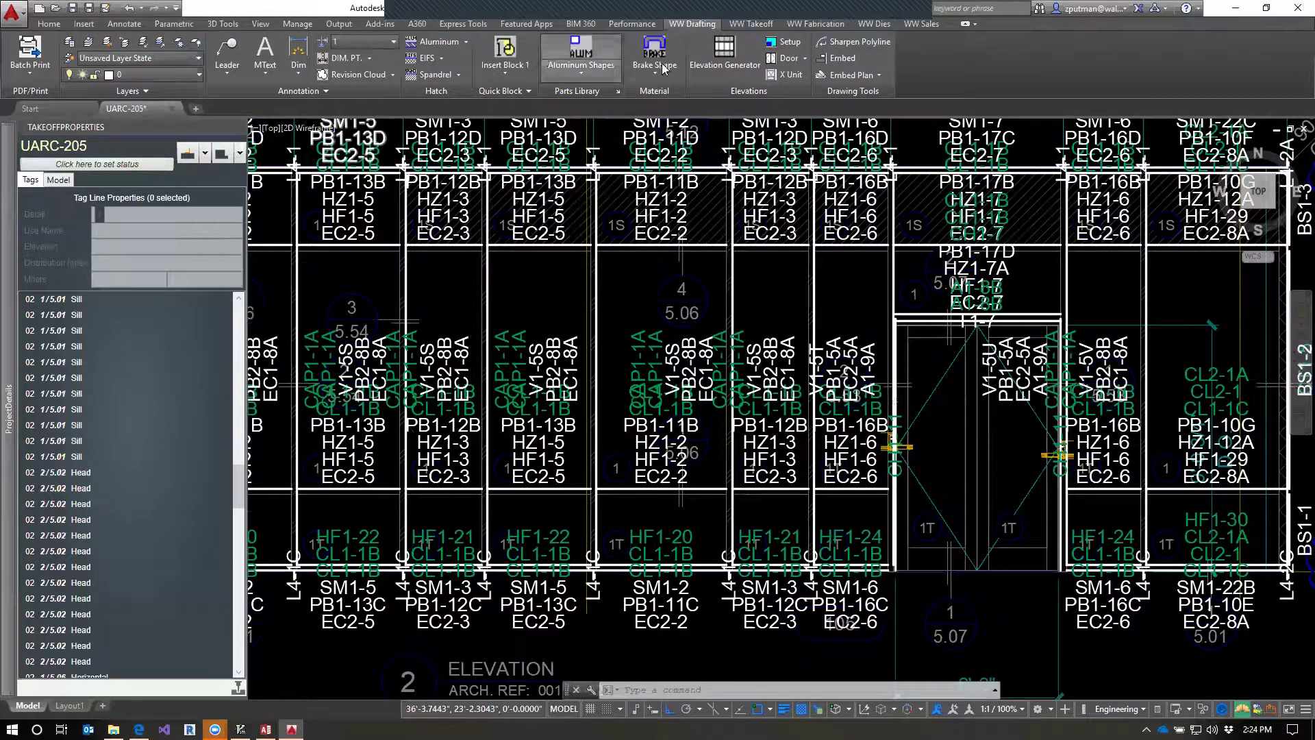
pyautogui.click(750, 25)
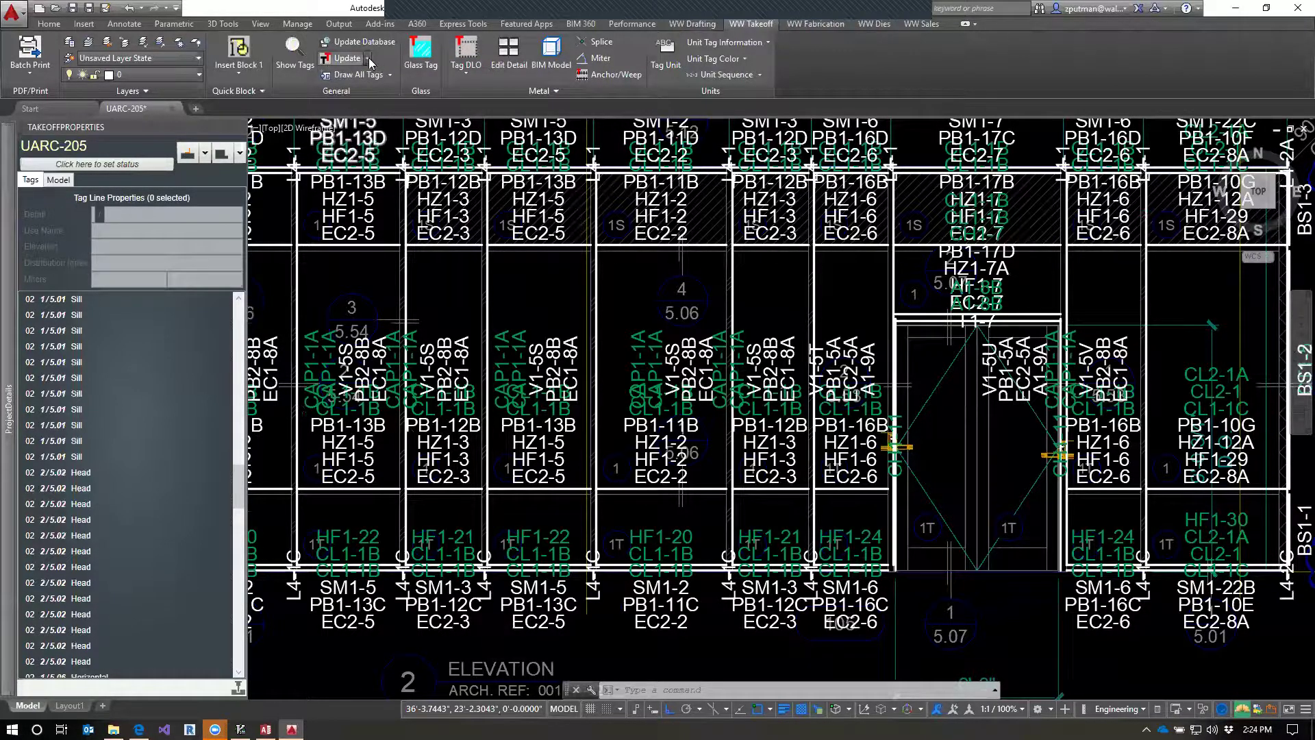
pyautogui.click(237, 73)
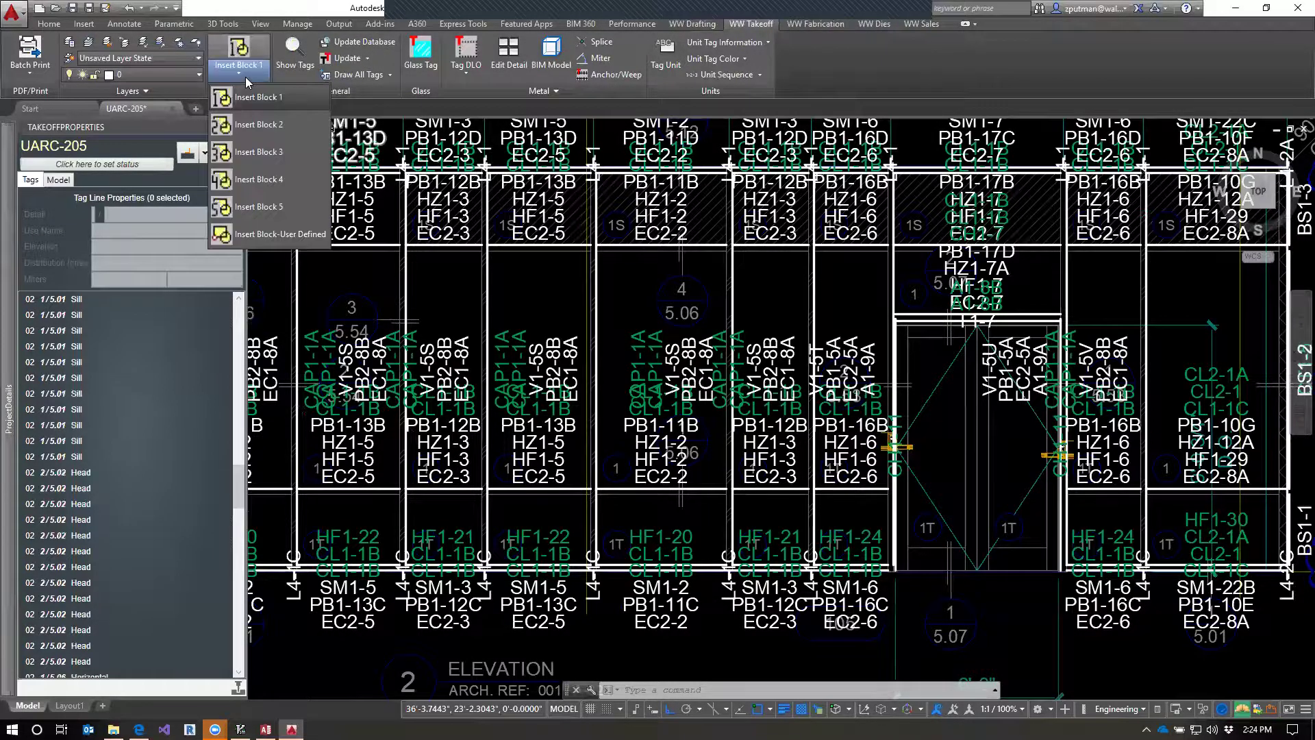
pyautogui.click(814, 26)
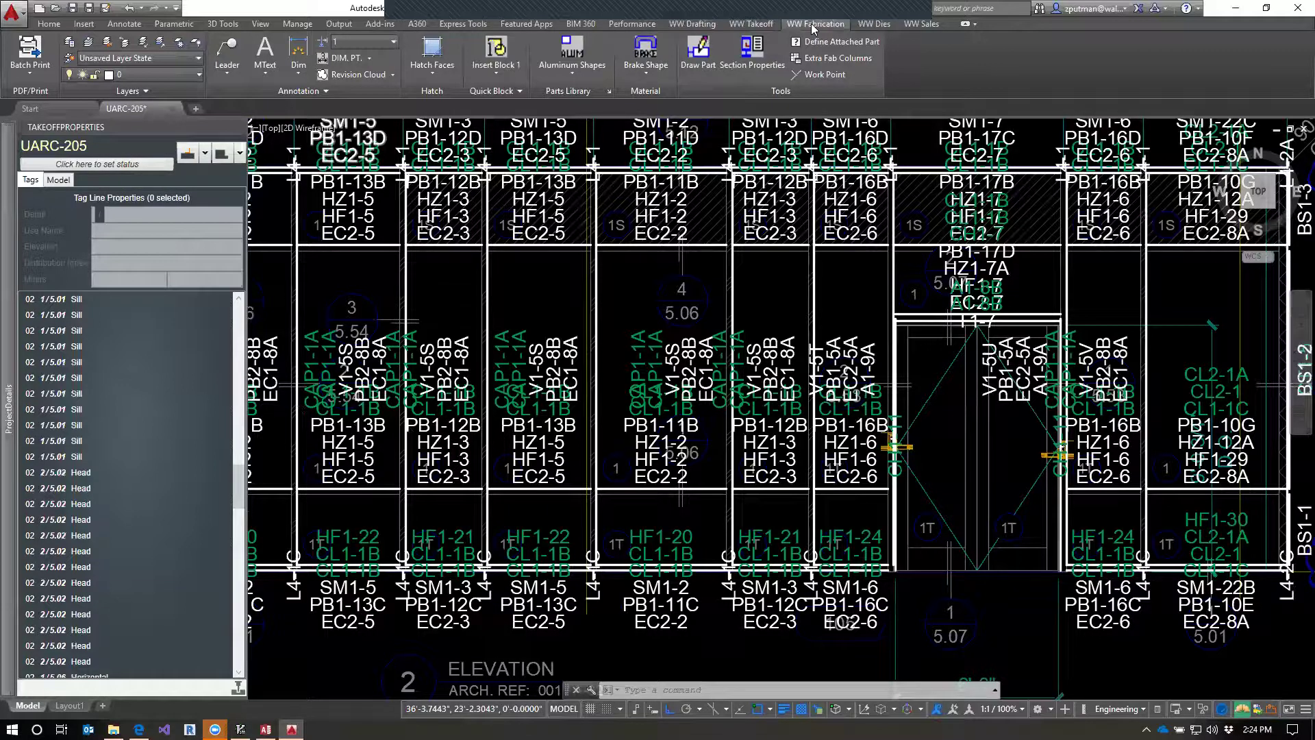
pyautogui.click(762, 26)
pyautogui.scroll(1, 740, 26)
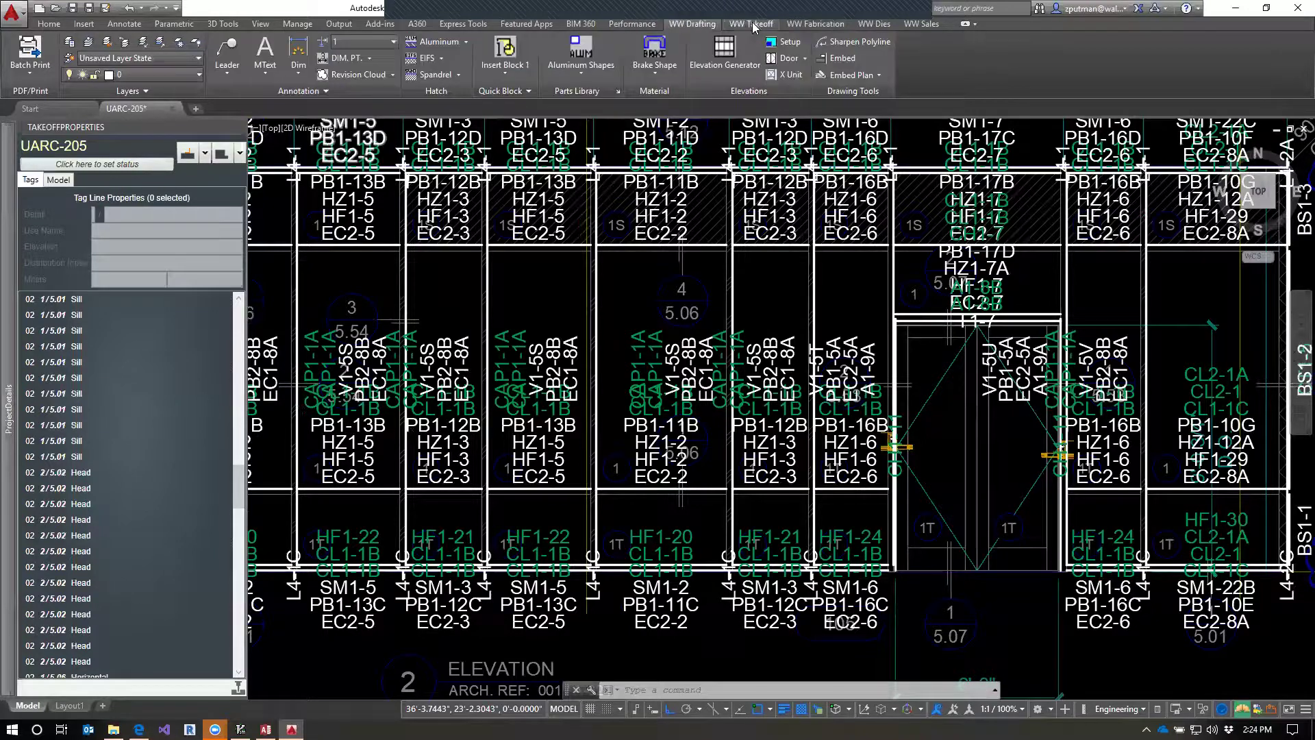
pyautogui.click(815, 26)
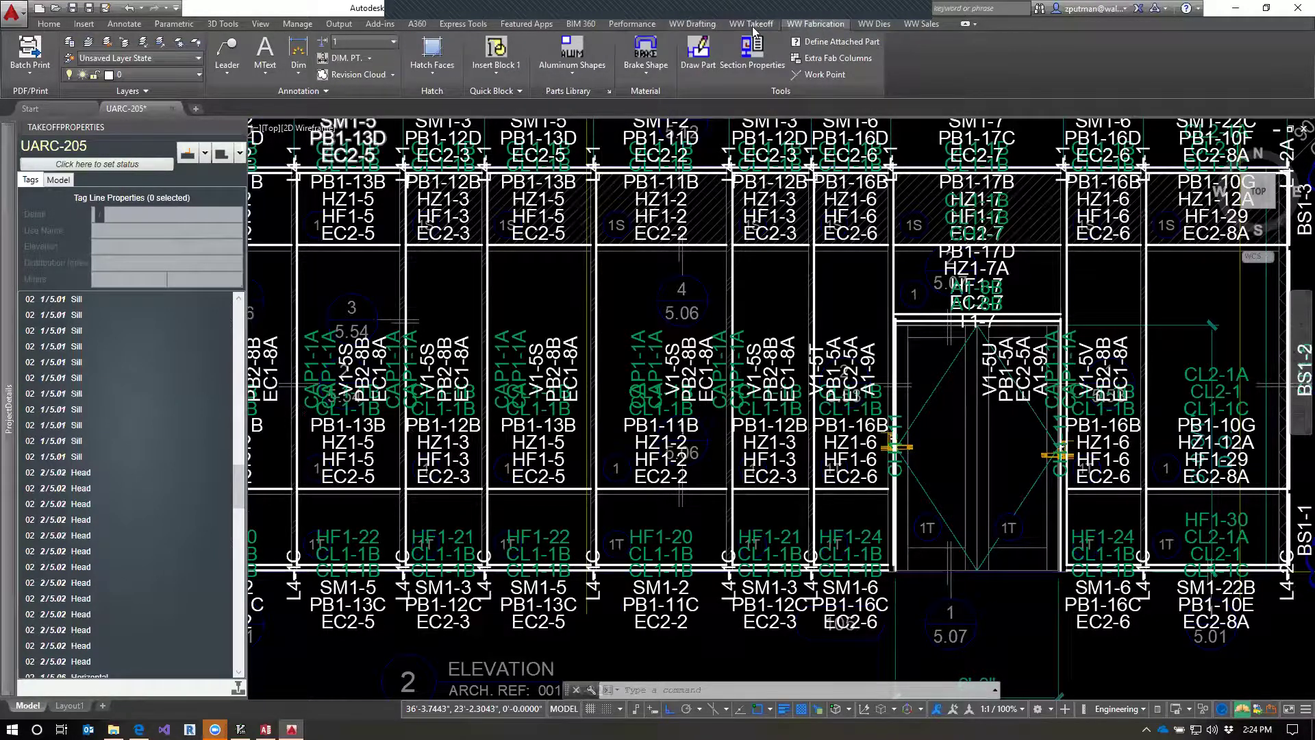
pyautogui.click(757, 28)
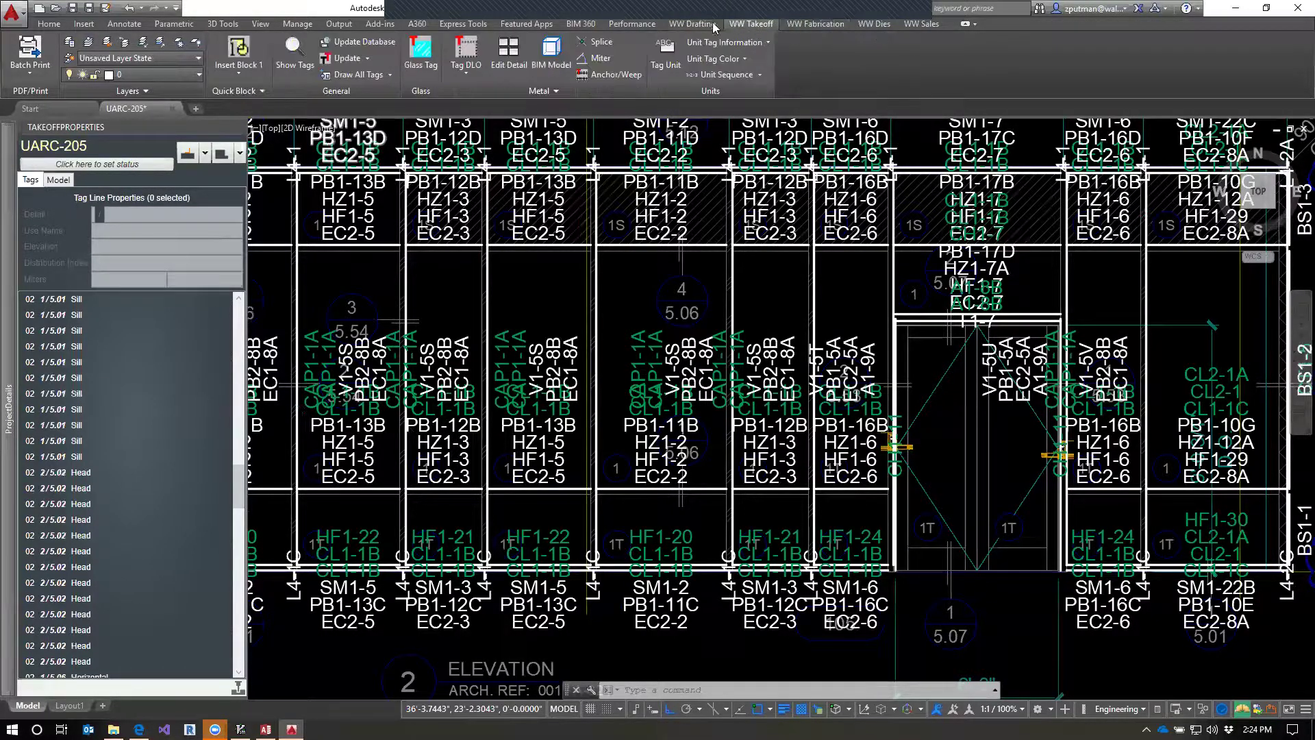
pyautogui.scroll(1, 733, 28)
pyautogui.click(817, 25)
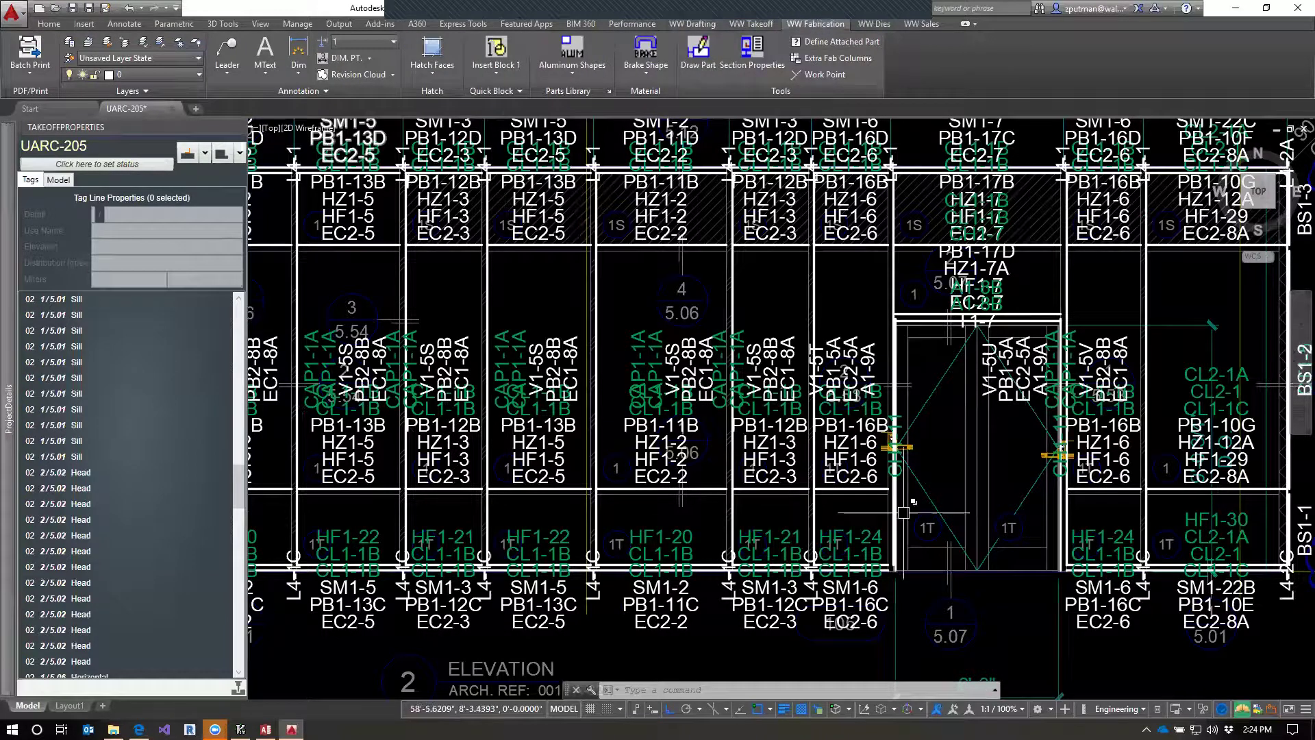
pyautogui.scroll(-2, 1017, 493)
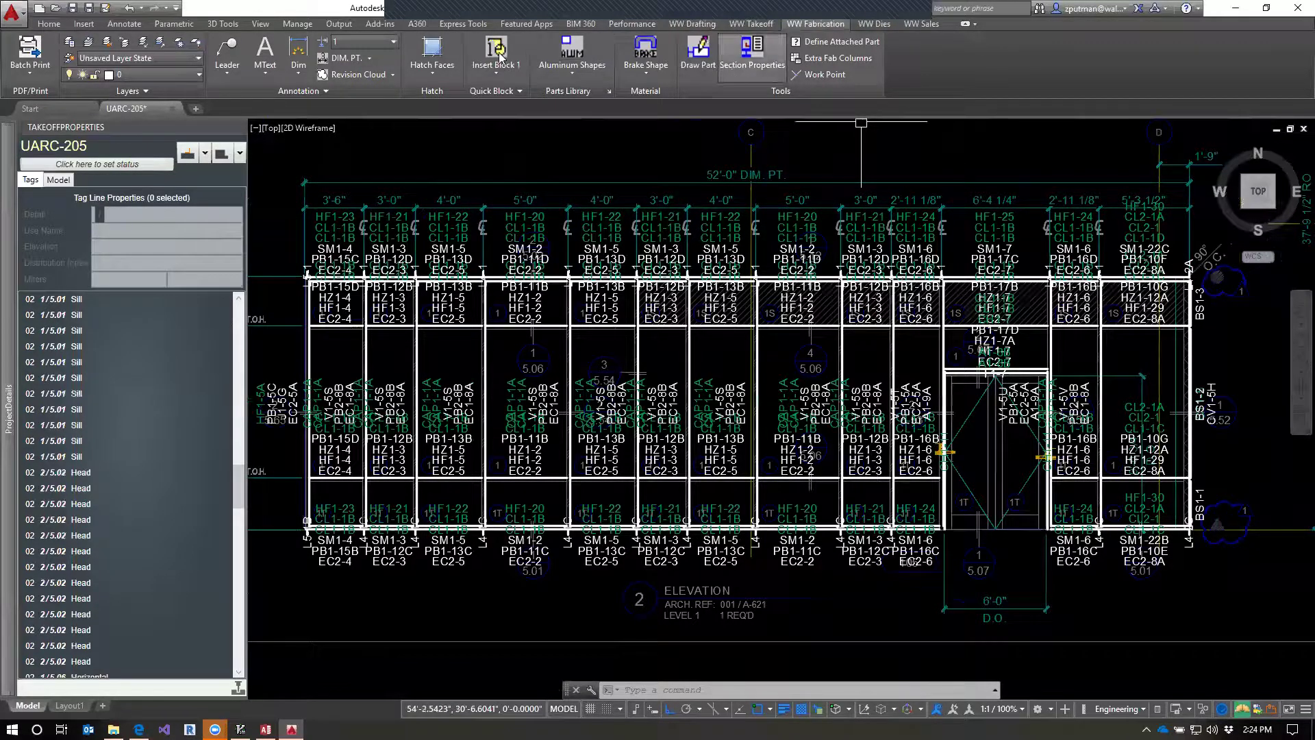
pyautogui.click(572, 68)
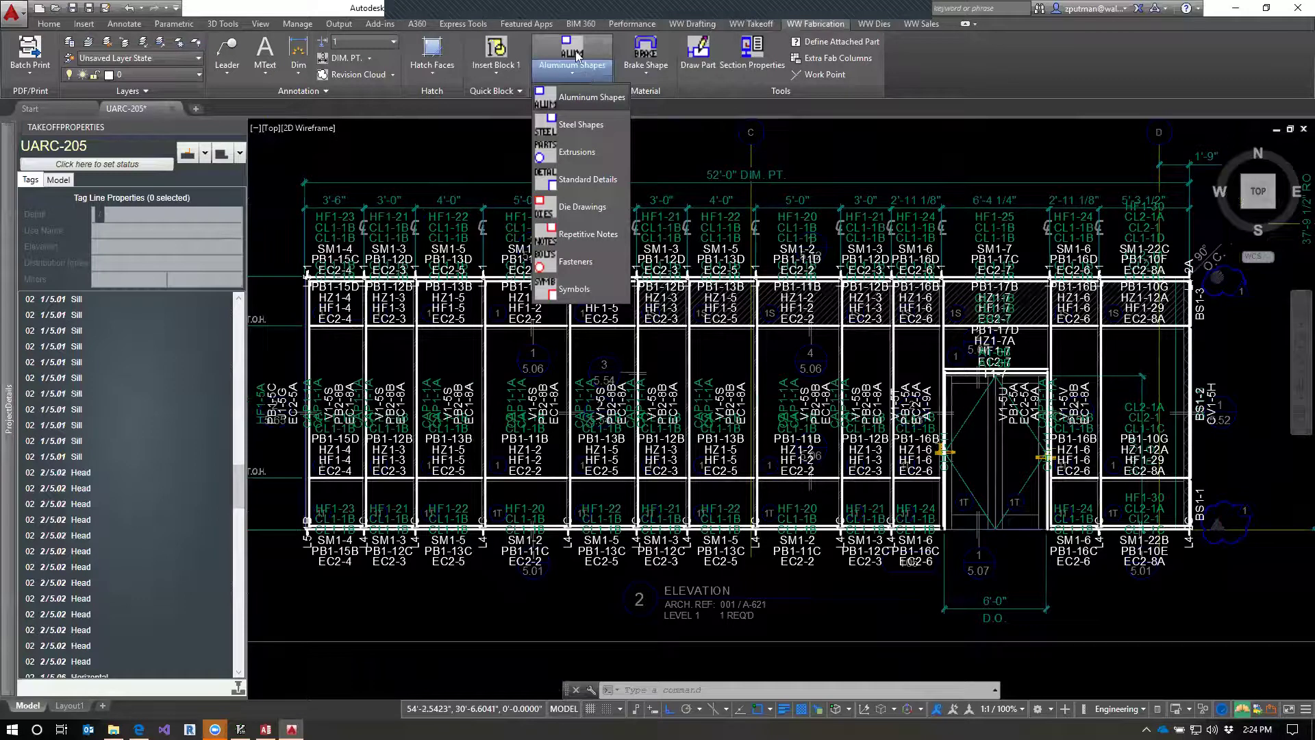
pyautogui.click(1014, 82)
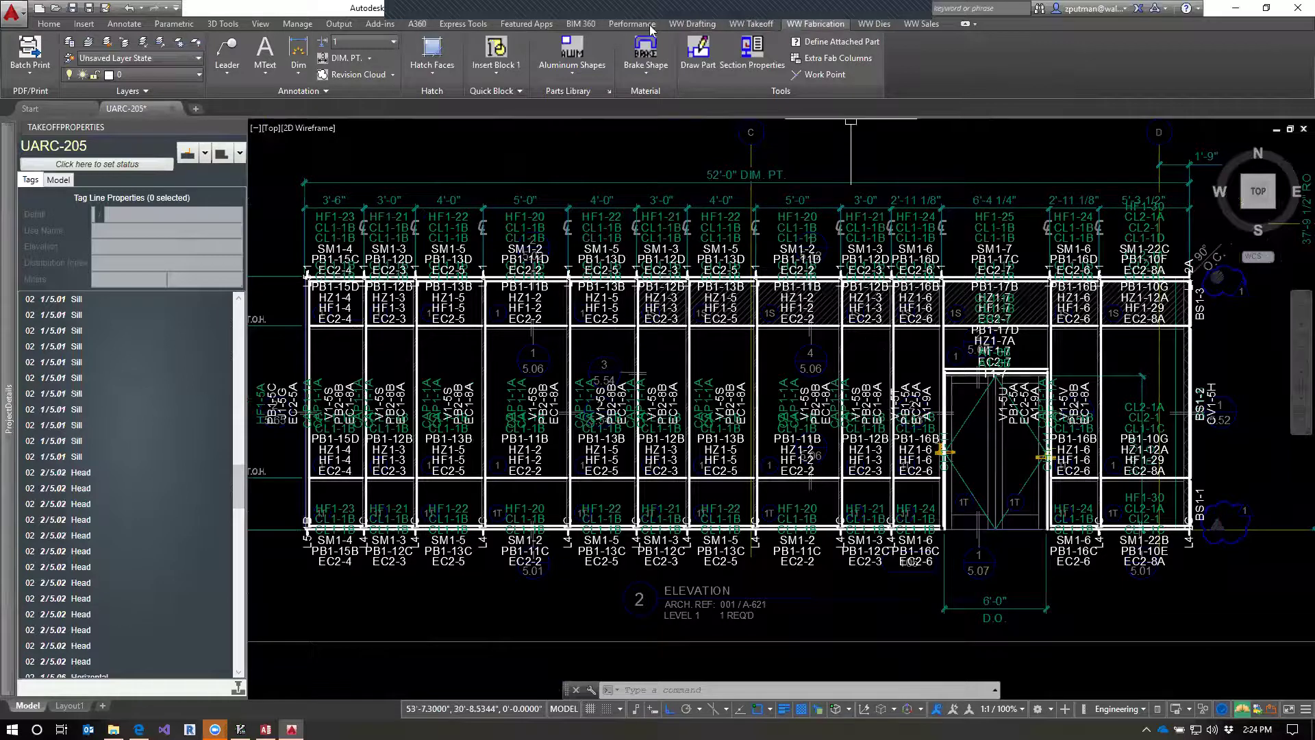
pyautogui.click(747, 28)
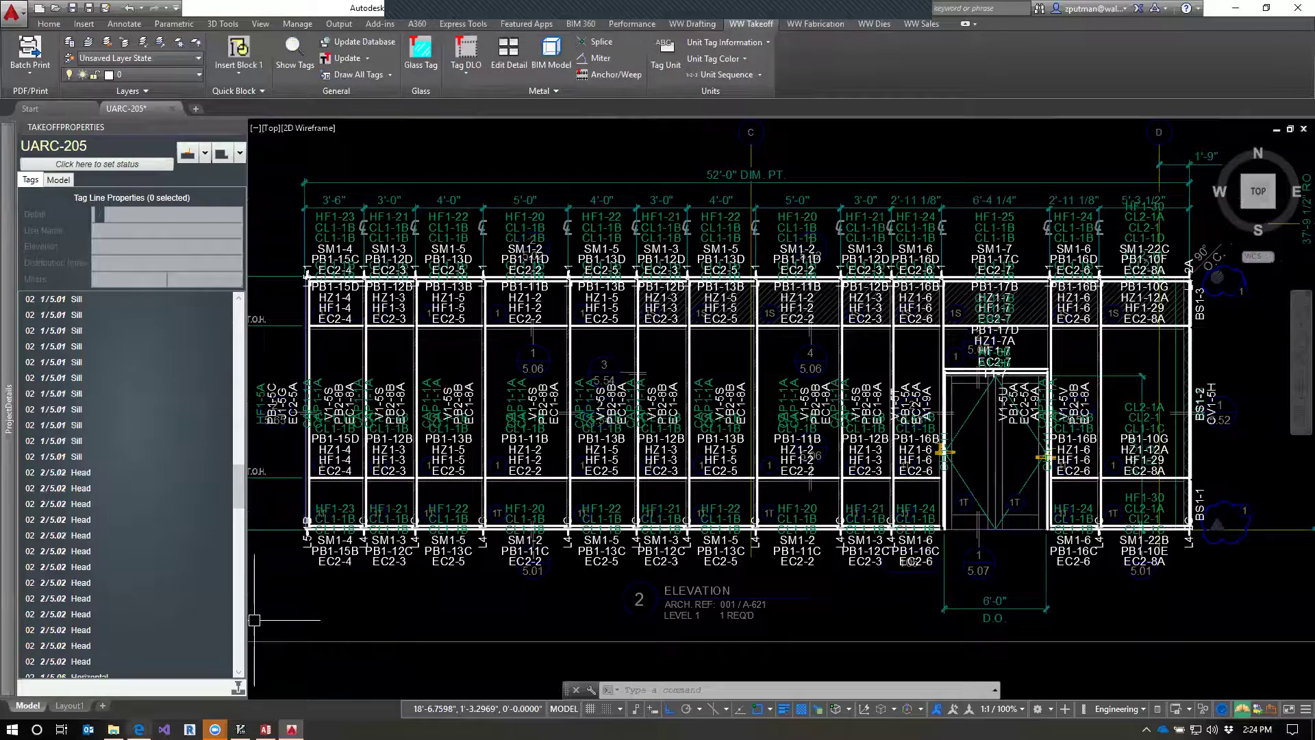
# Switch to the Takeoff Program and open its Takeoff Updates change log on the company wiki.
pyautogui.click(139, 670)
pyautogui.click(265, 729)
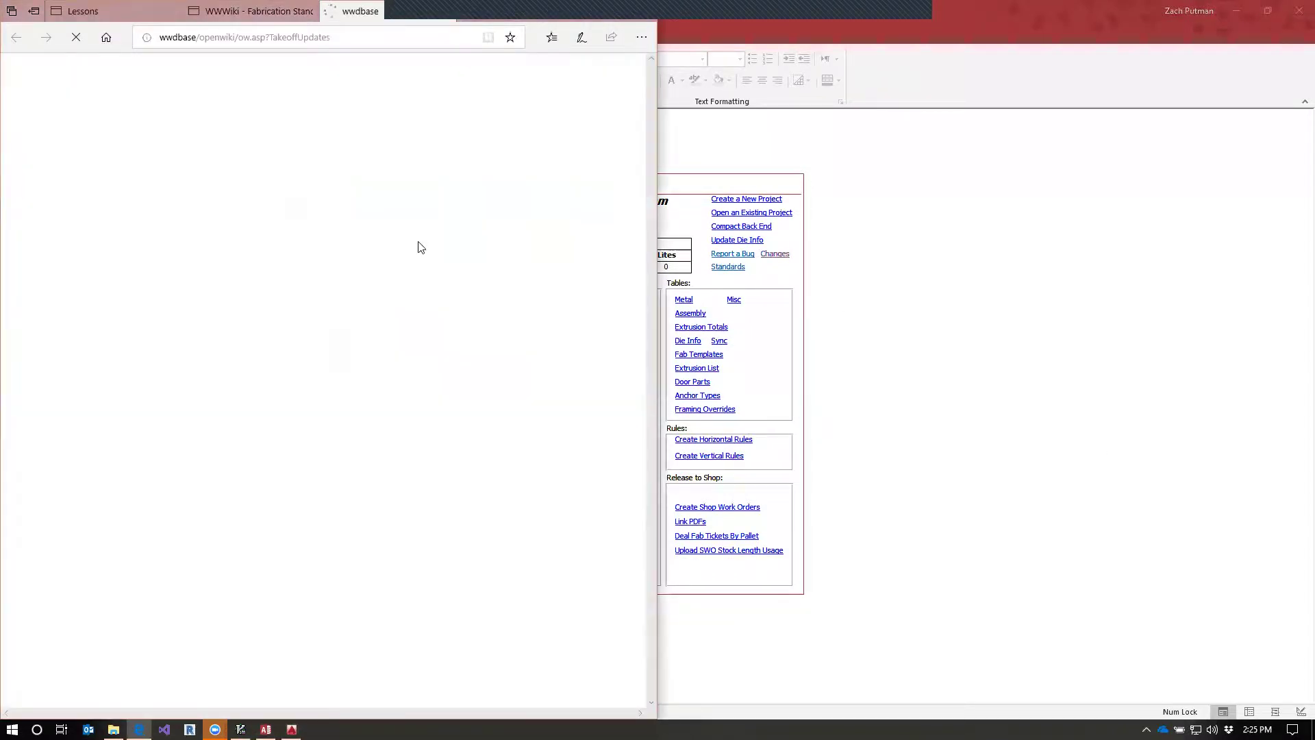
pyautogui.scroll(-15, 353, 356)
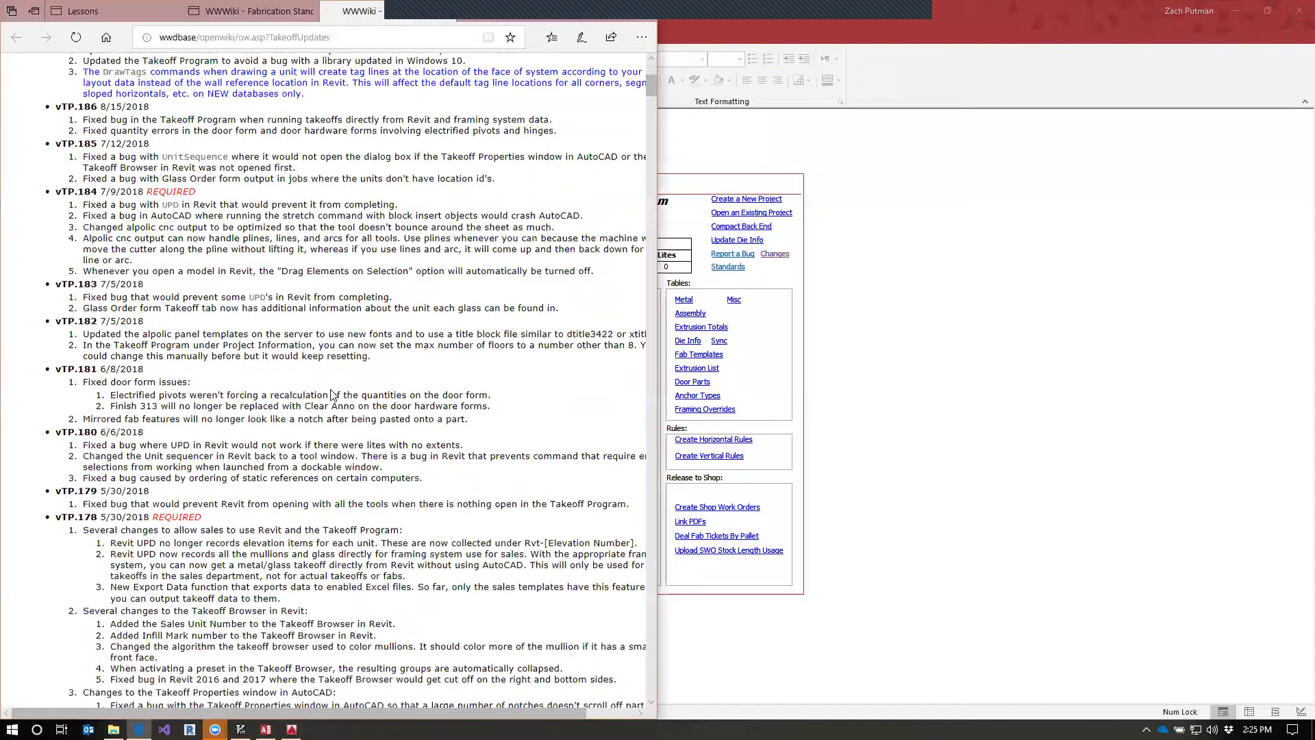
pyautogui.scroll(15, 330, 401)
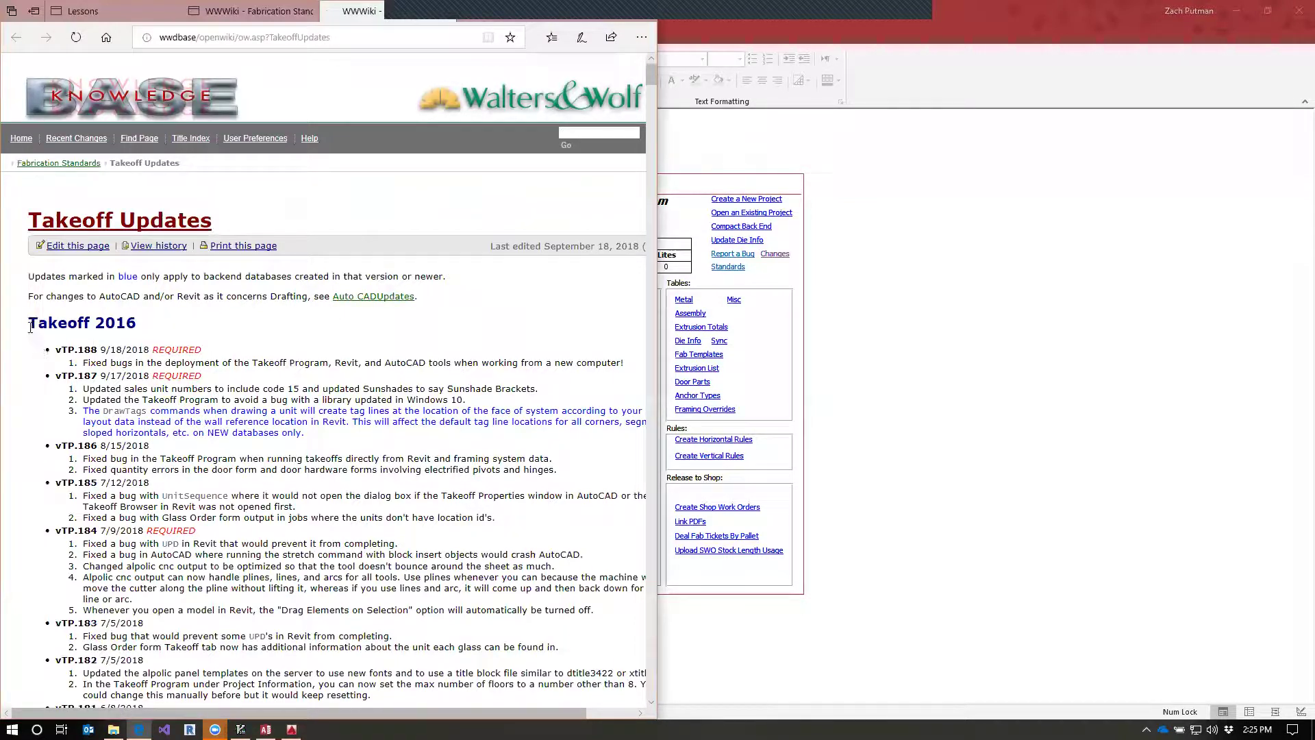
# Skim the version entries under the Takeoff 2016 heading of the change log.
pyautogui.moveTo(30, 325); pyautogui.dragTo(138, 320)
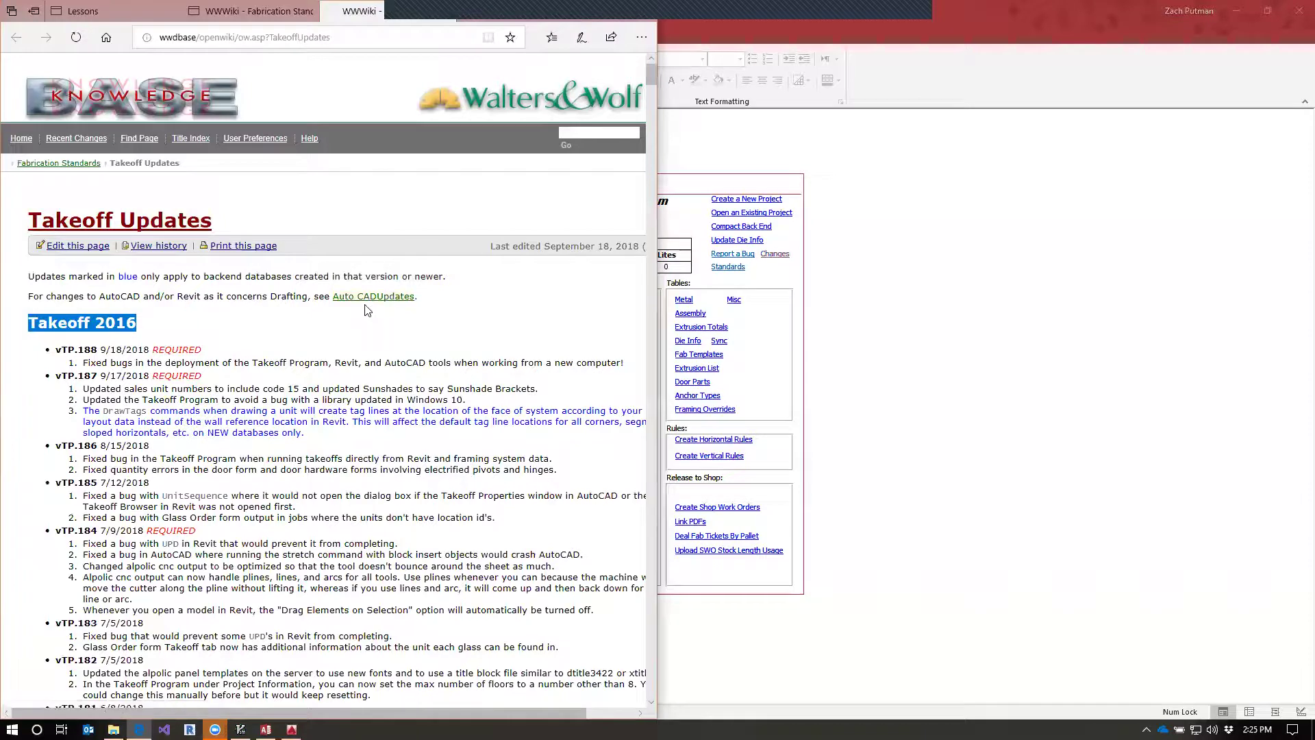
pyautogui.click(255, 363)
pyautogui.scroll(-3, 285, 384)
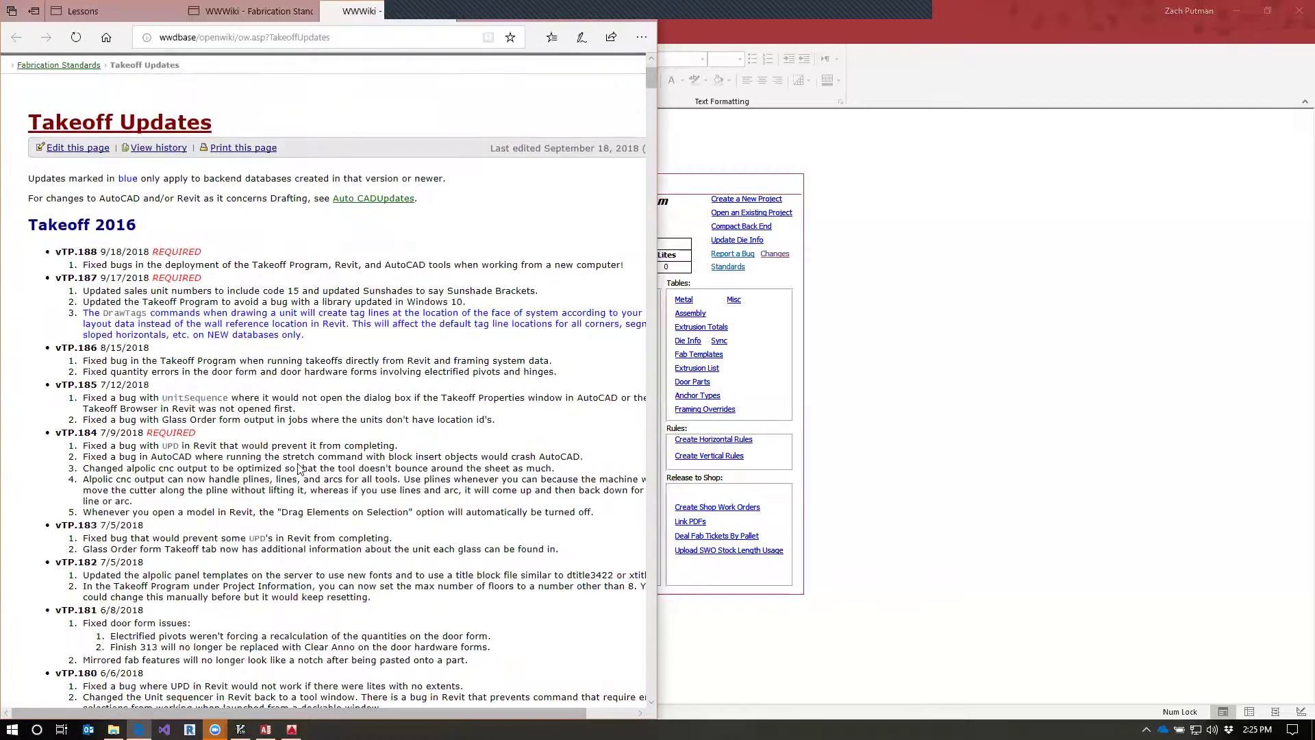
pyautogui.scroll(-13, 222, 362)
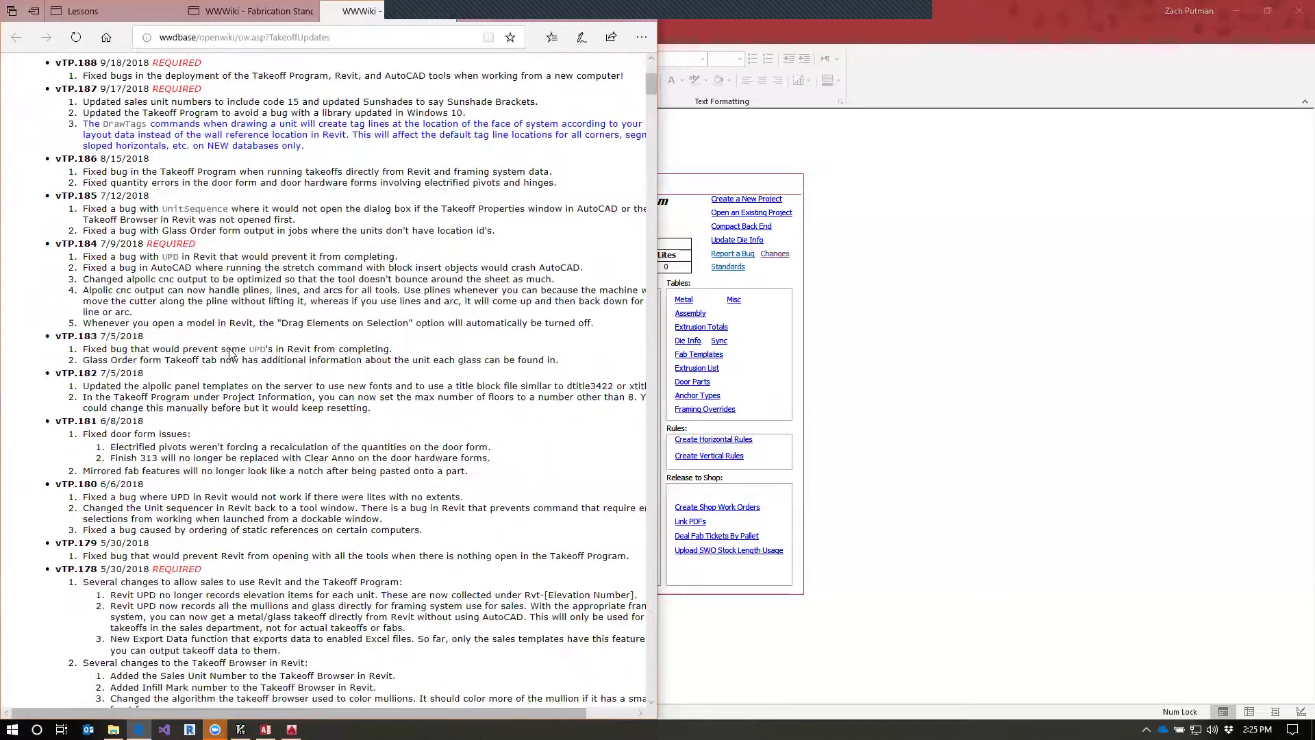
pyautogui.scroll(6, 337, 436)
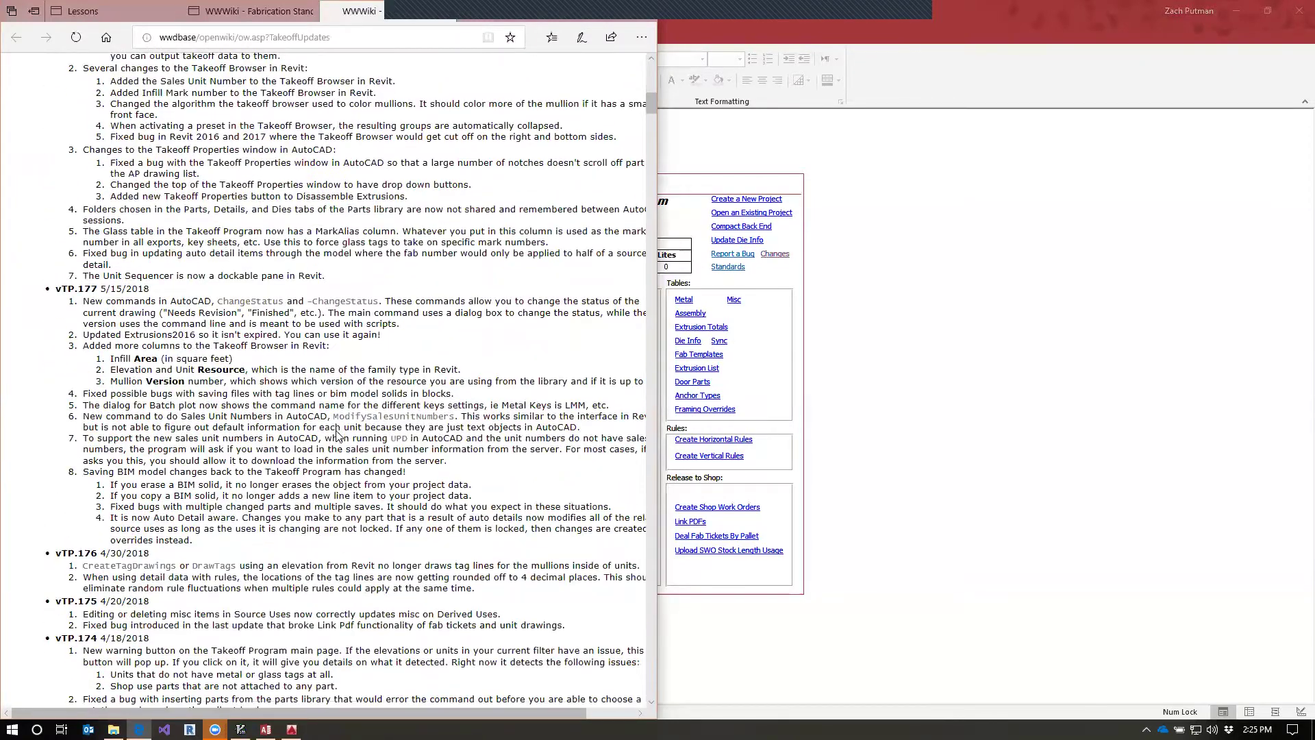
# Find "savedefa" on the page and highlight the SaveDefaultMarkLocations entry under vTP.154.
pyautogui.hotkey('ctrl', 'f')
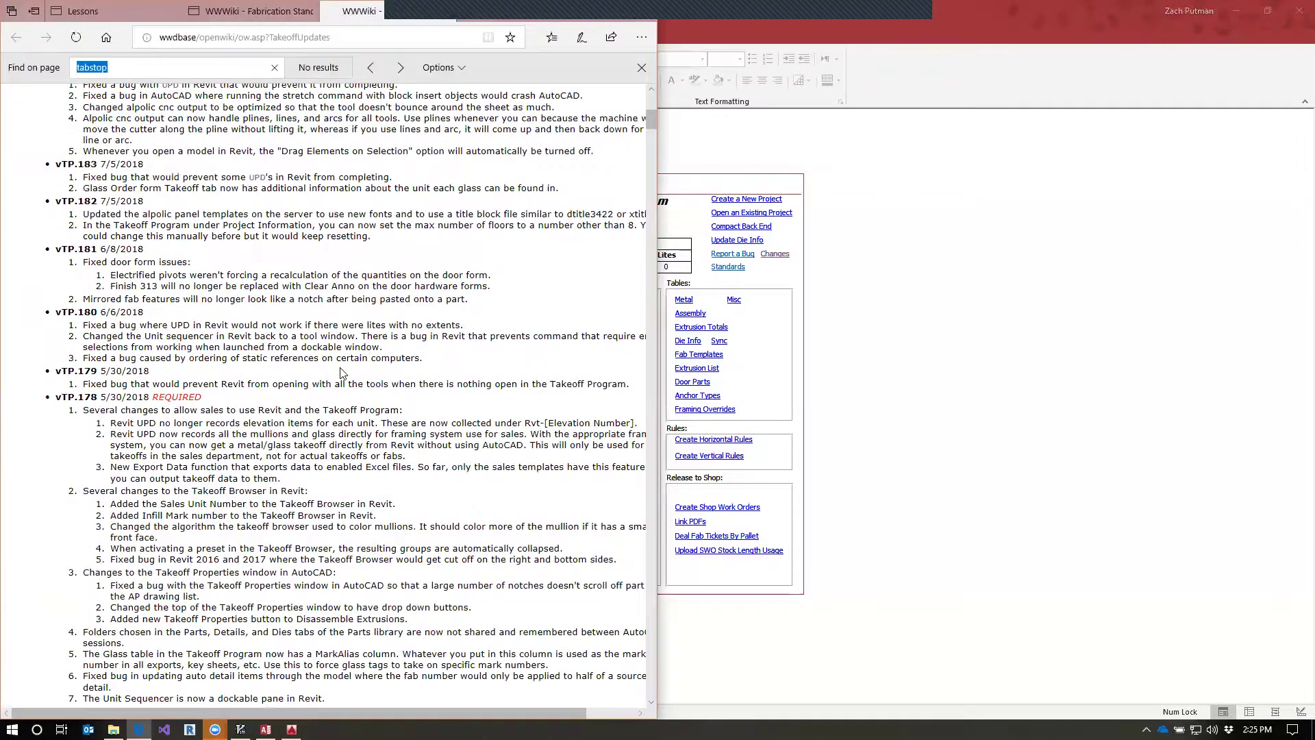
pyautogui.write('savedefa')
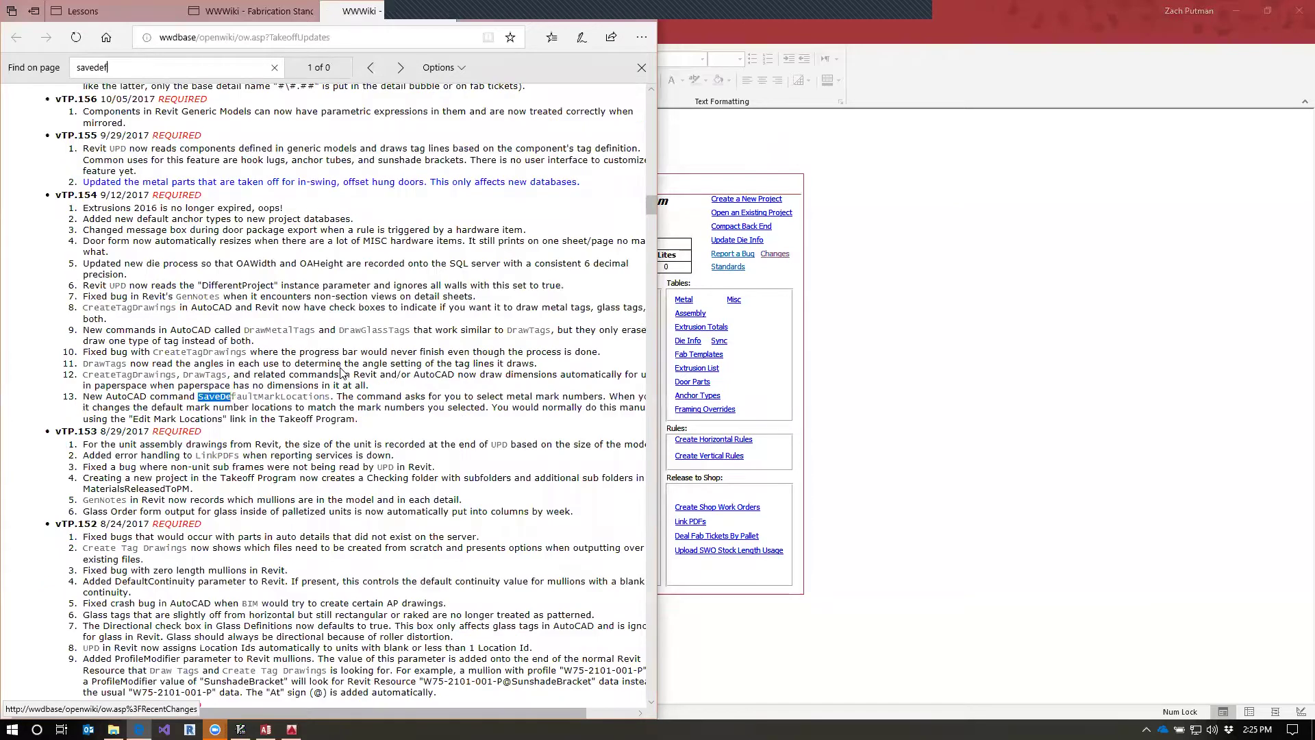
pyautogui.click(128, 415)
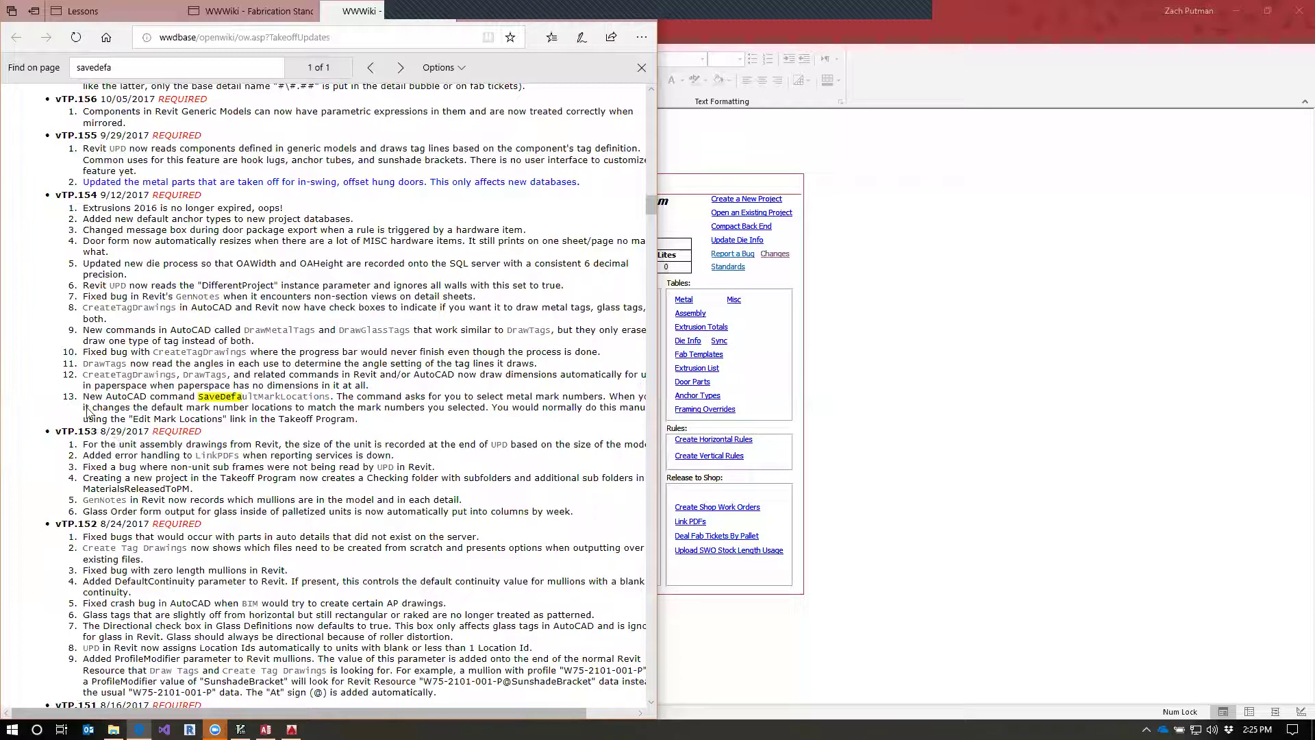
pyautogui.moveTo(83, 396); pyautogui.dragTo(386, 421)
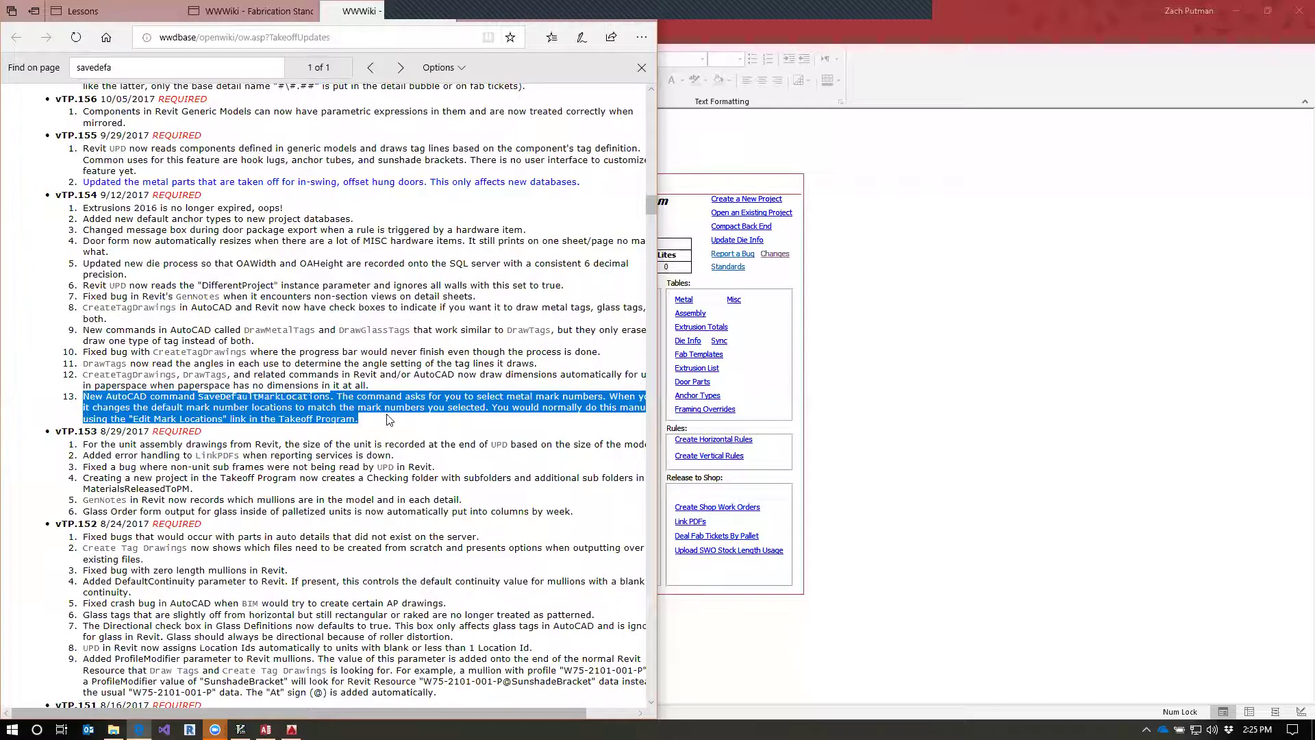
pyautogui.click(382, 425)
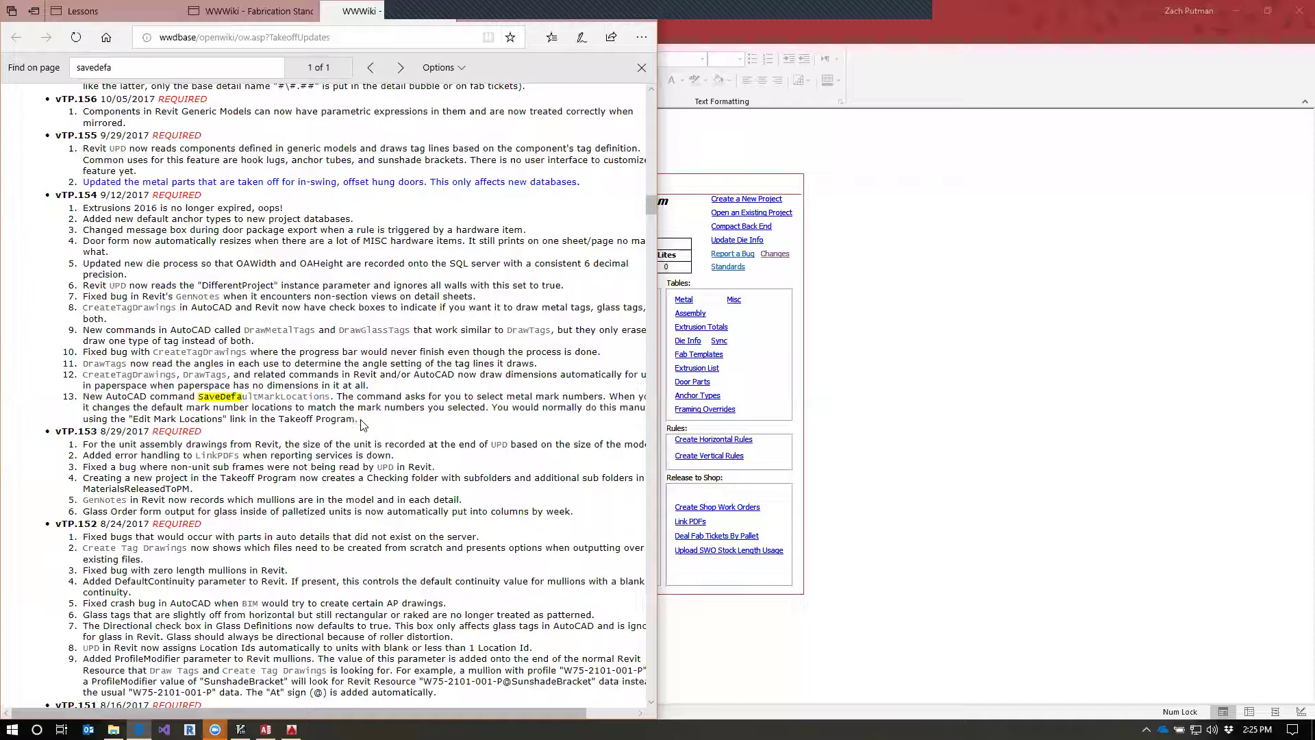
pyautogui.moveTo(83, 398); pyautogui.dragTo(408, 430)
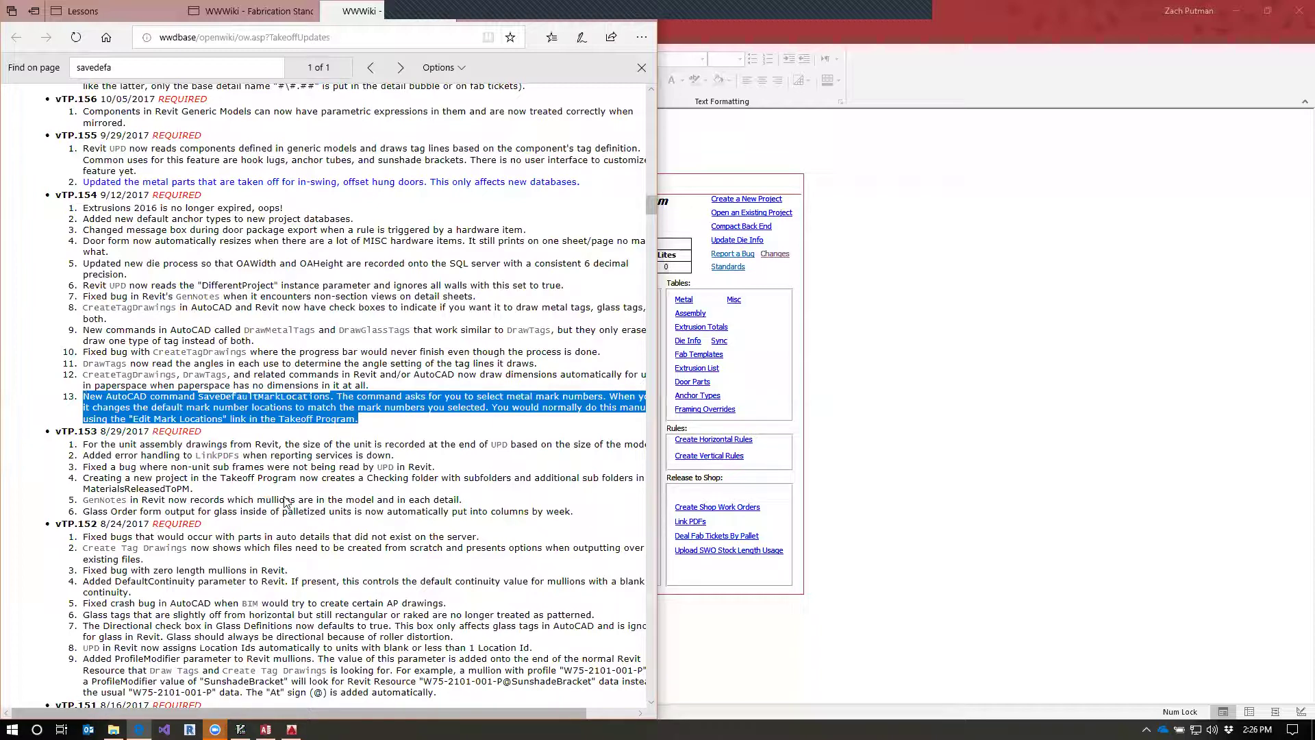
# Look through the older update entries below vTP.154, down to about vTP.147.
pyautogui.click(325, 570)
pyautogui.scroll(-3, 350, 620)
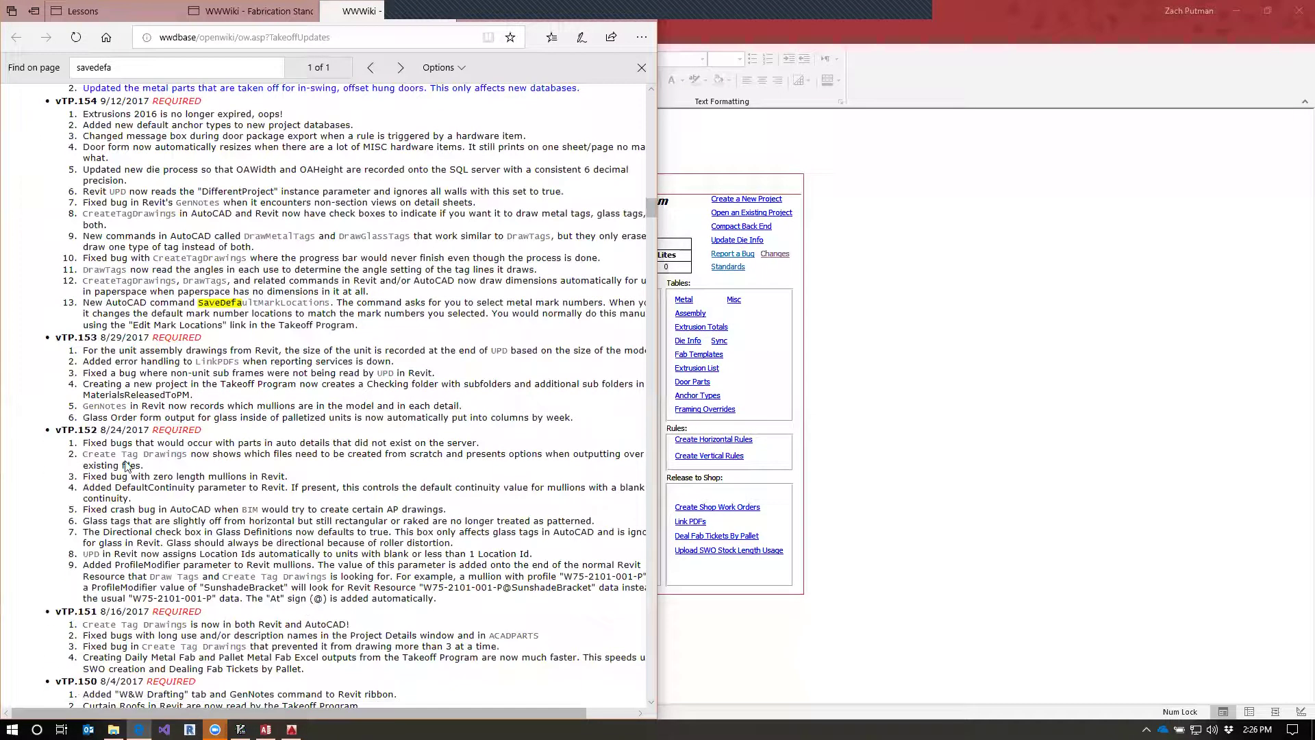
pyautogui.scroll(-3, 267, 586)
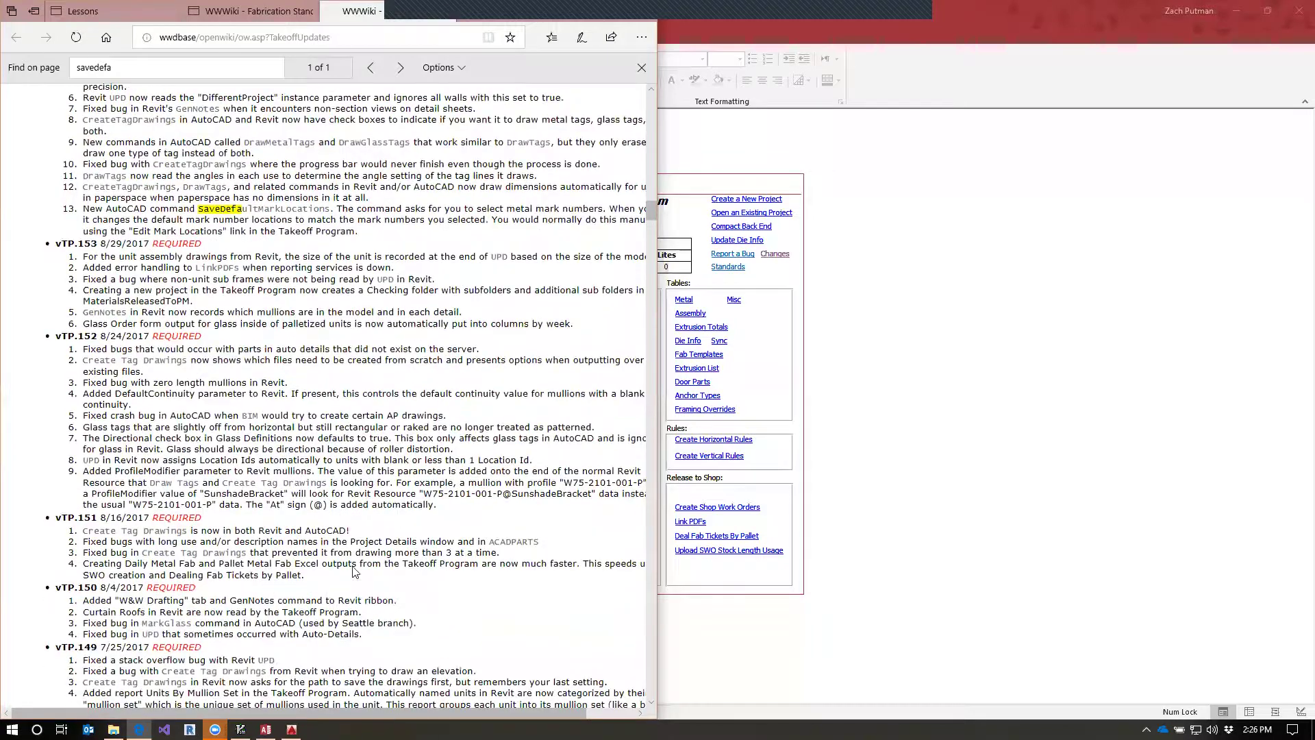
pyautogui.scroll(-6, 411, 500)
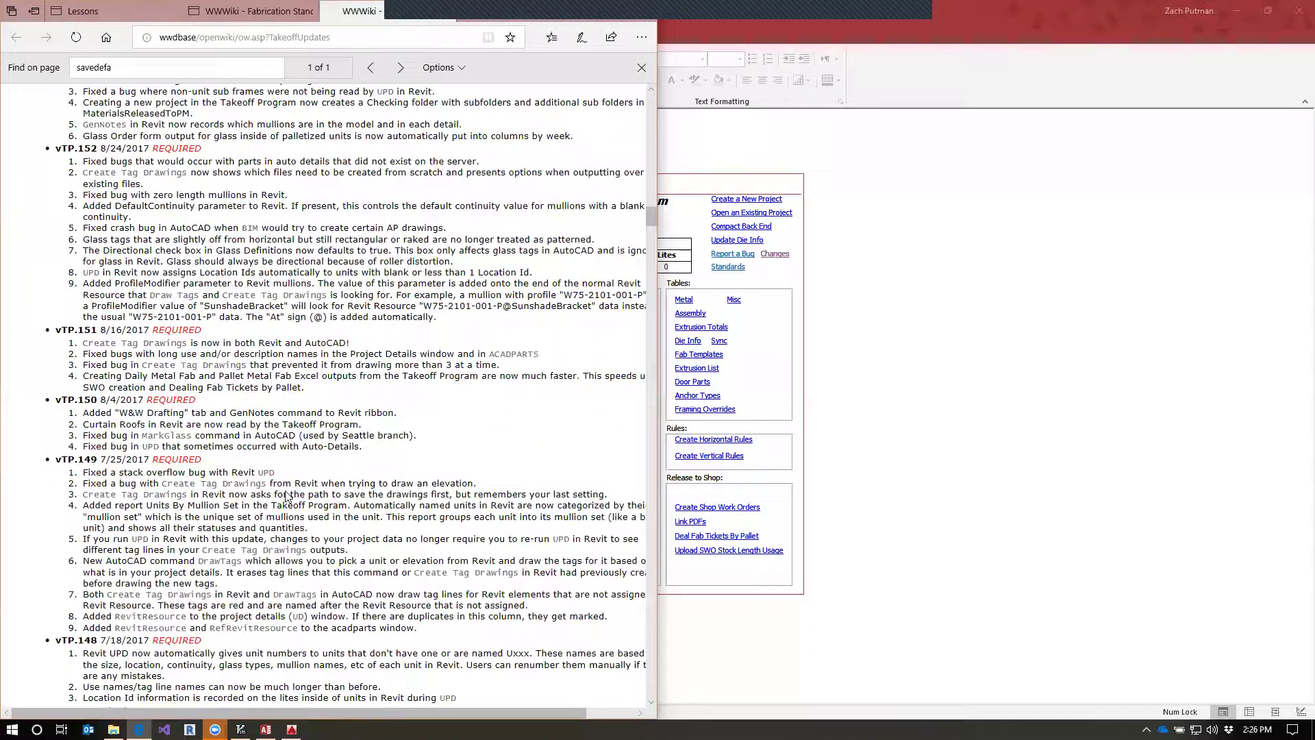
pyautogui.scroll(-6, 353, 343)
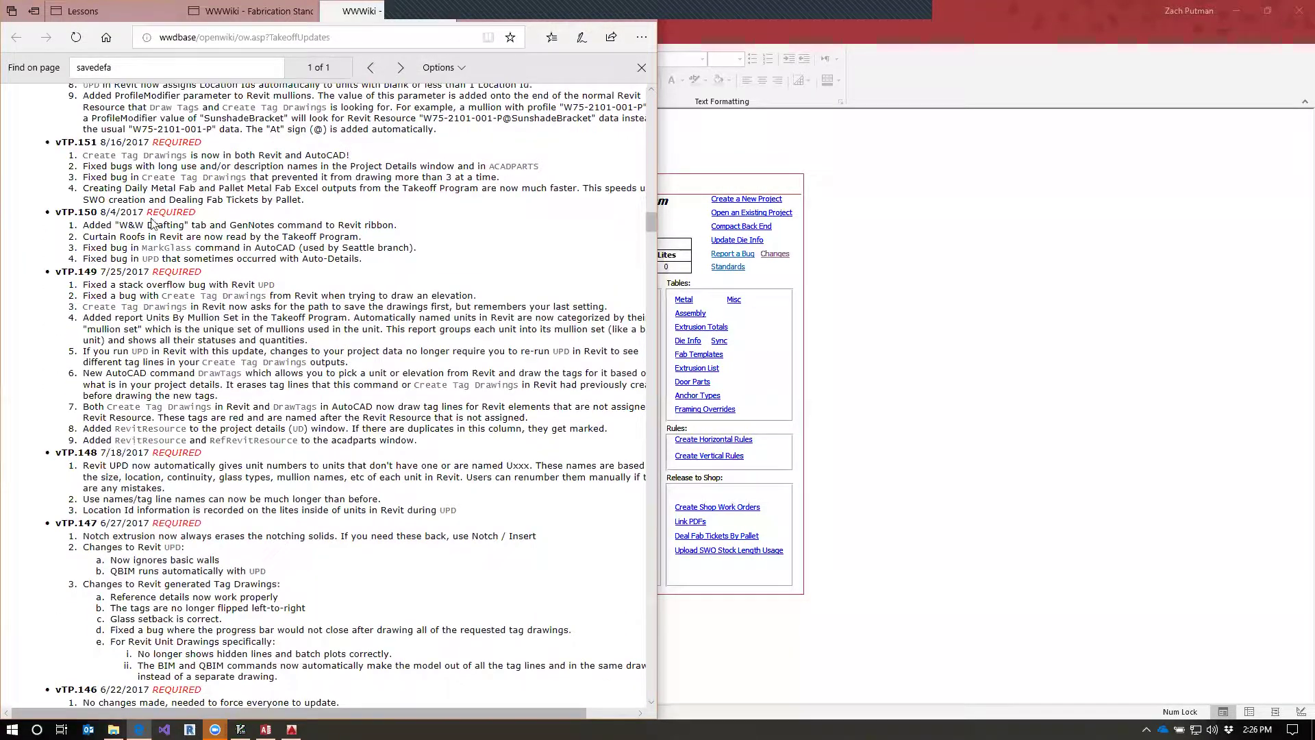
pyautogui.scroll(15, 274, 274)
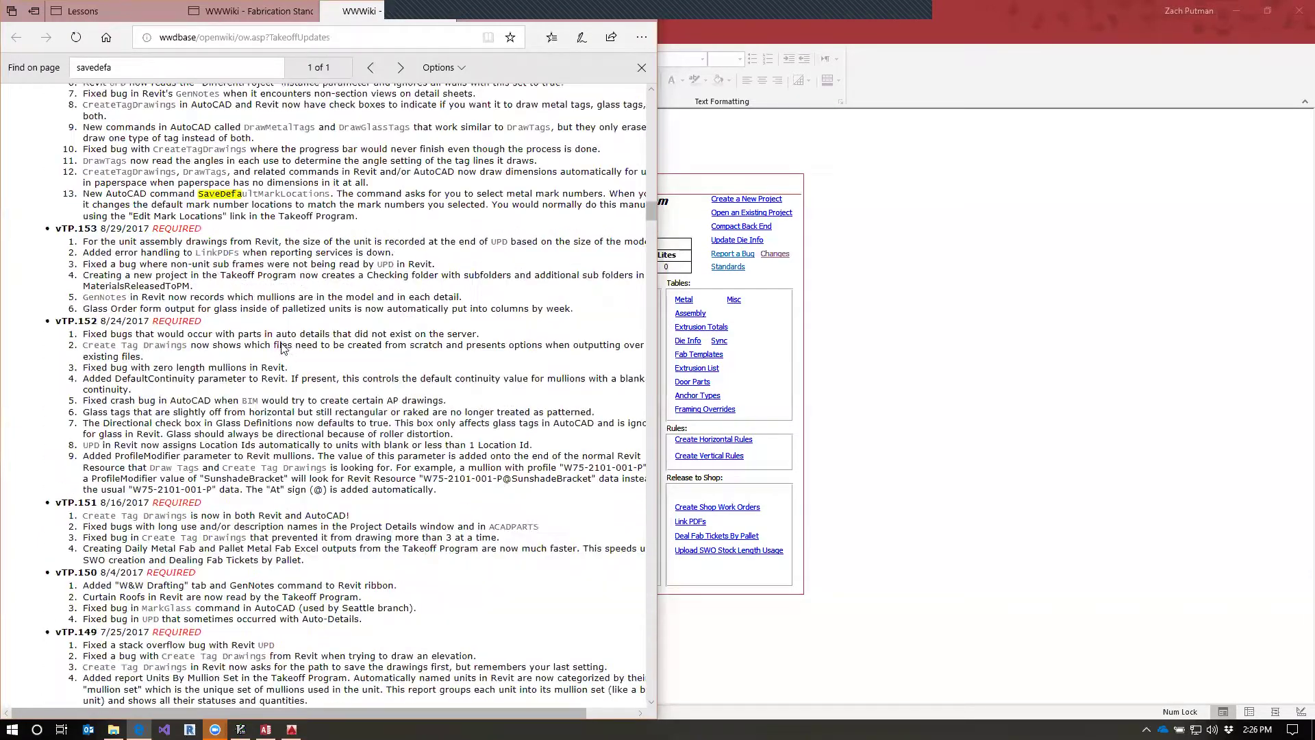
# Search the change log for "autodetail" and scan the highlighted entries from vTP.173 downward.
pyautogui.hotkey('ctrl', 'f')
pyautogui.write('au')
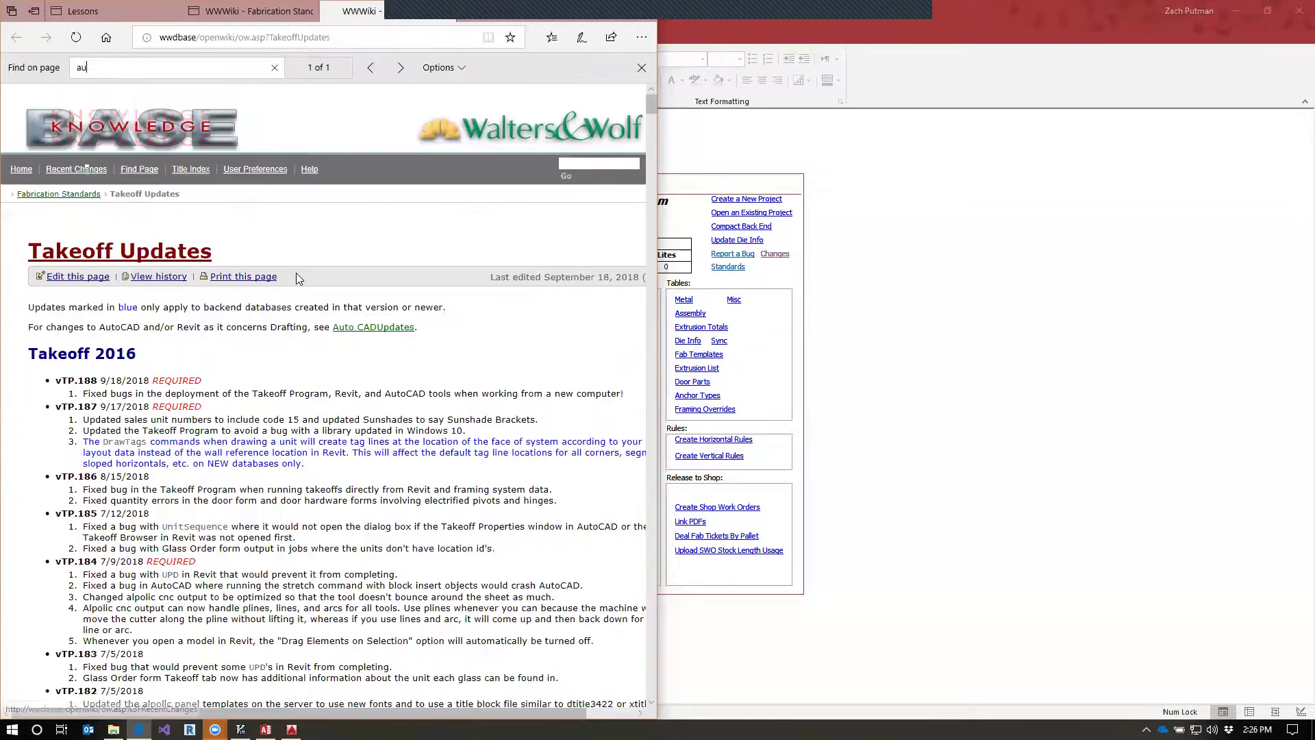
pyautogui.write('todetail')
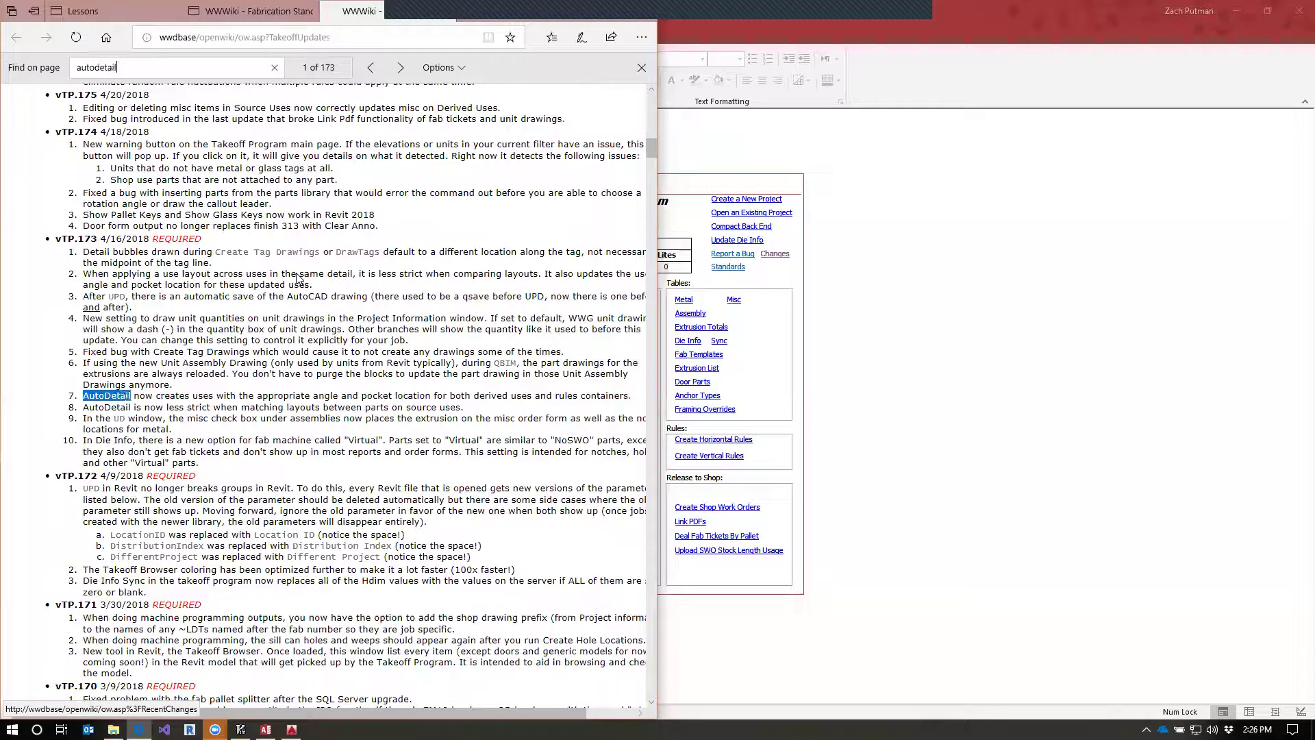
pyautogui.scroll(-3, 301, 489)
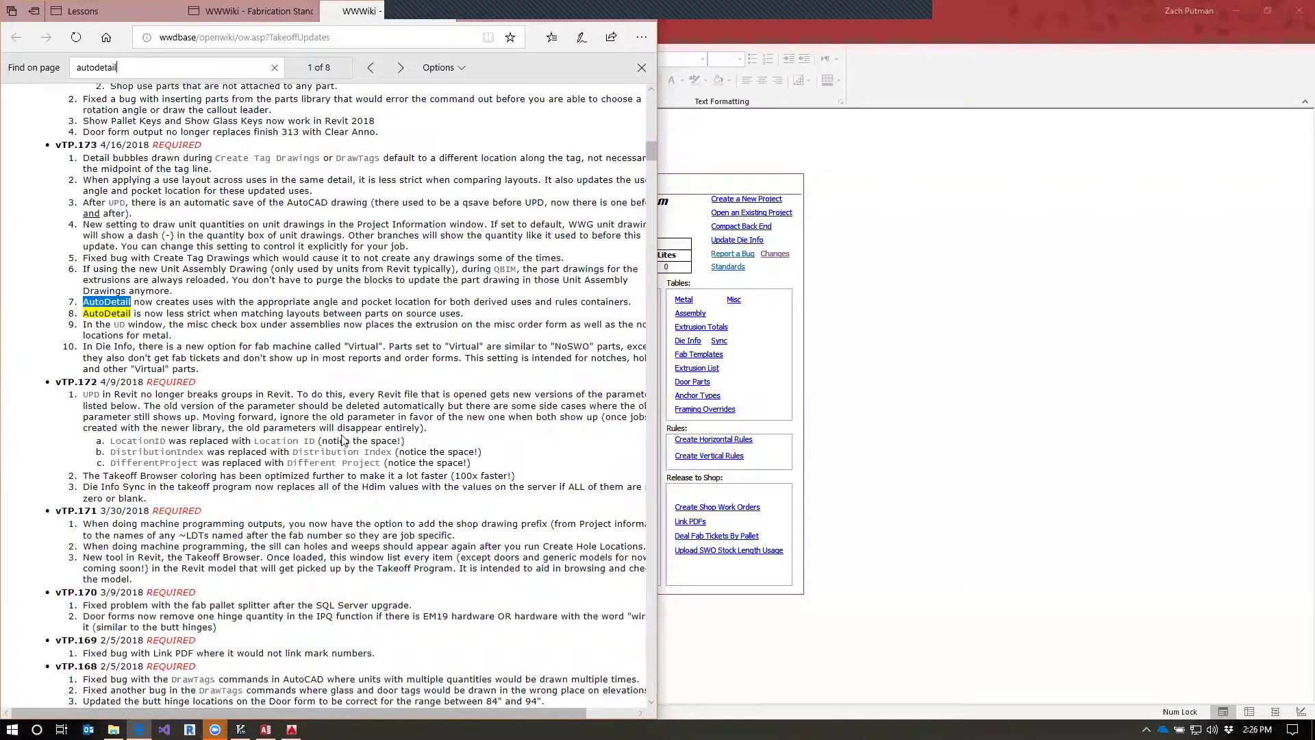
pyautogui.scroll(-10, 342, 439)
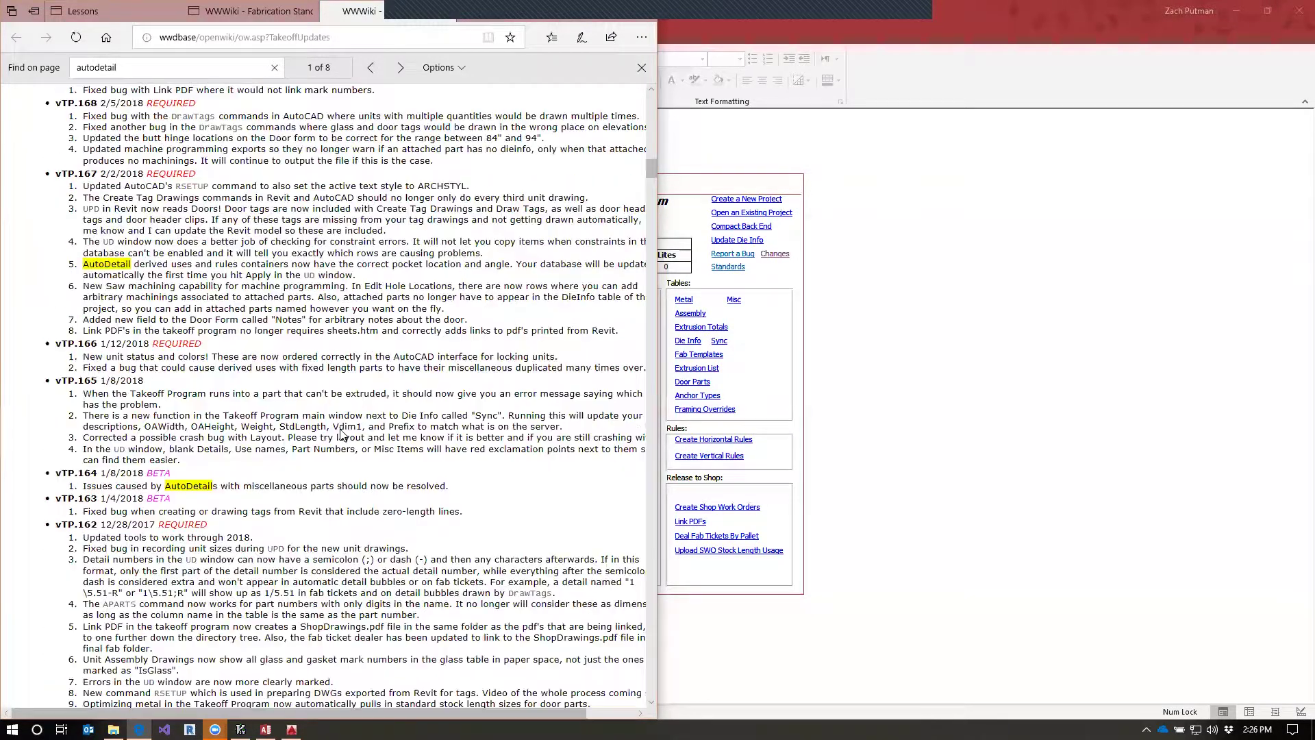
pyautogui.scroll(-7, 342, 436)
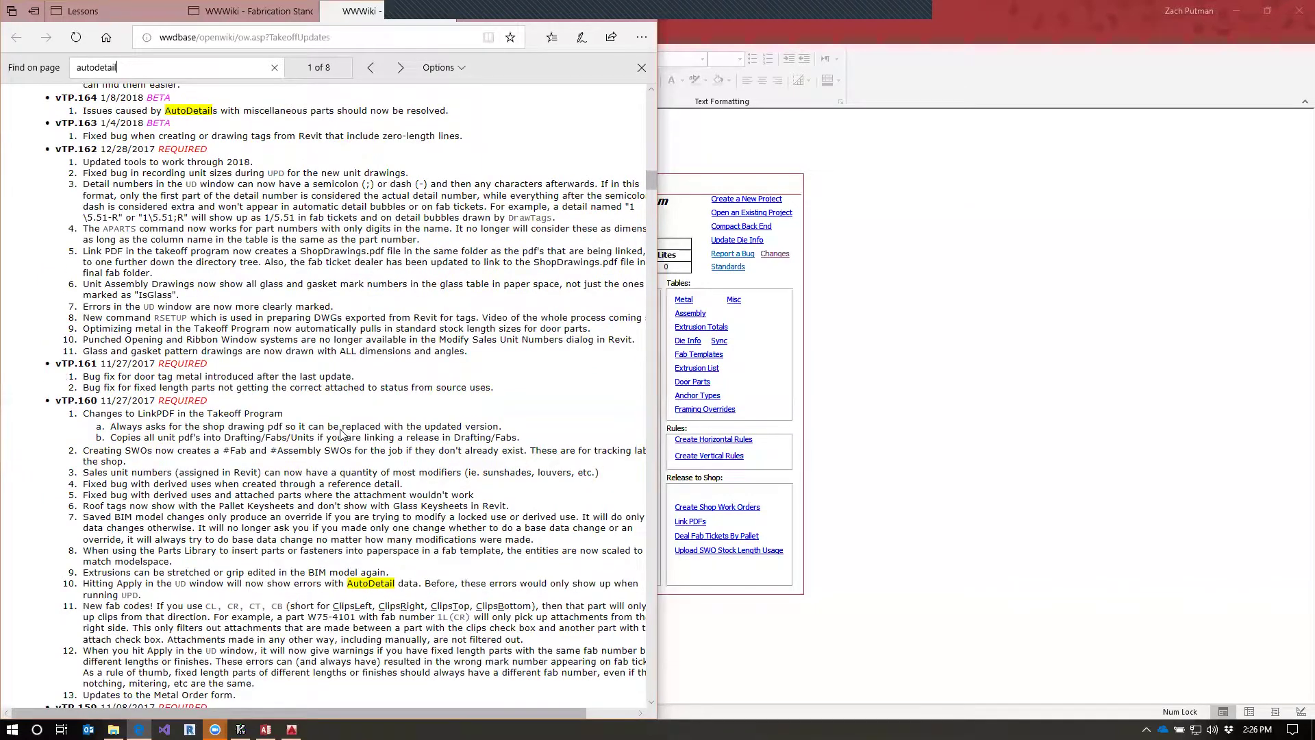
pyautogui.scroll(-15, 341, 435)
pyautogui.scroll(-10, 341, 433)
# Go back to vTP.160 and highlight its note on AutoDetail errors when hitting Apply in the UD window.
pyautogui.scroll(15, 342, 439)
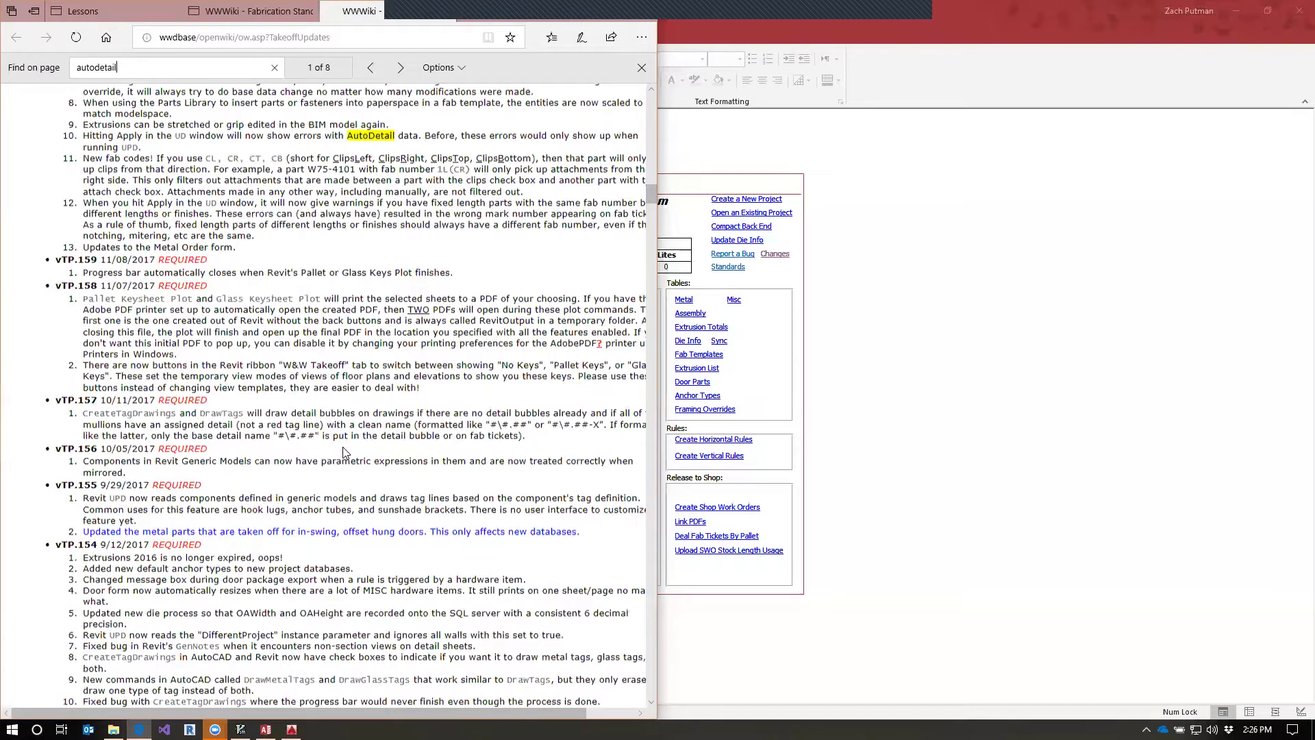
pyautogui.scroll(7, 345, 452)
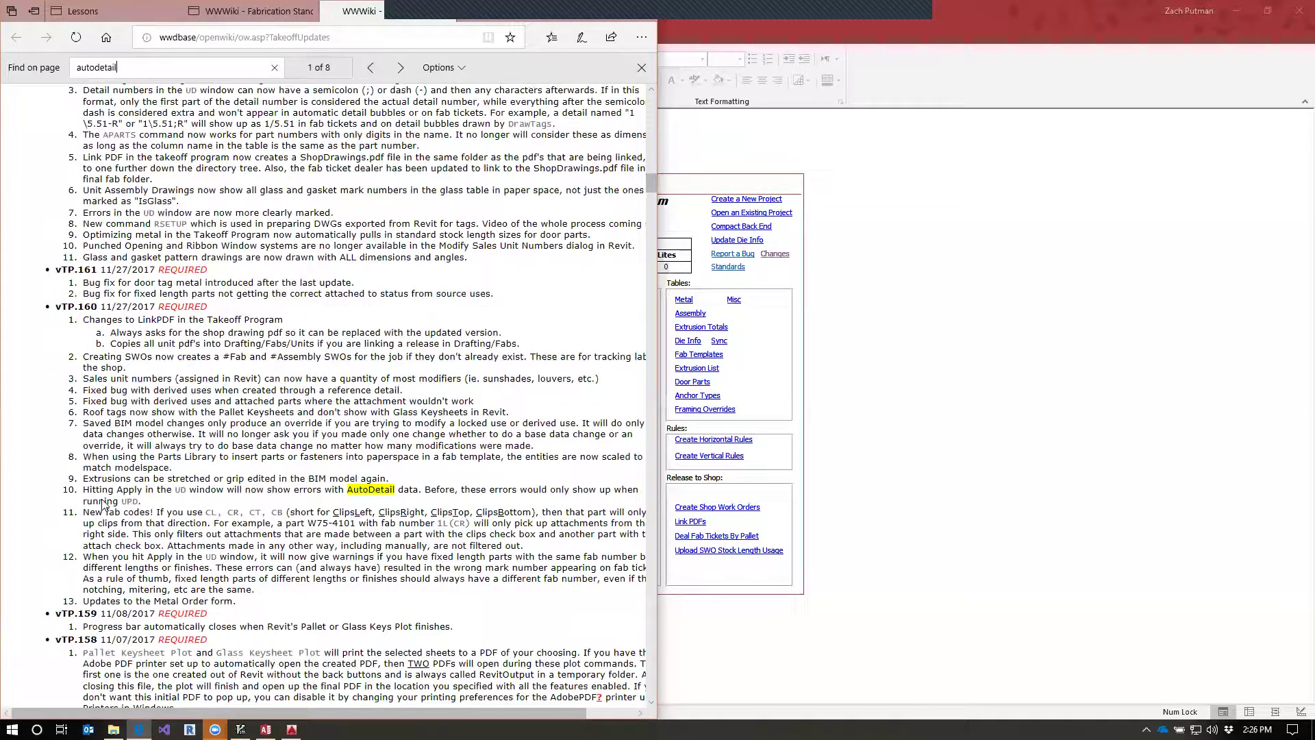
pyautogui.moveTo(123, 491); pyautogui.dragTo(191, 502)
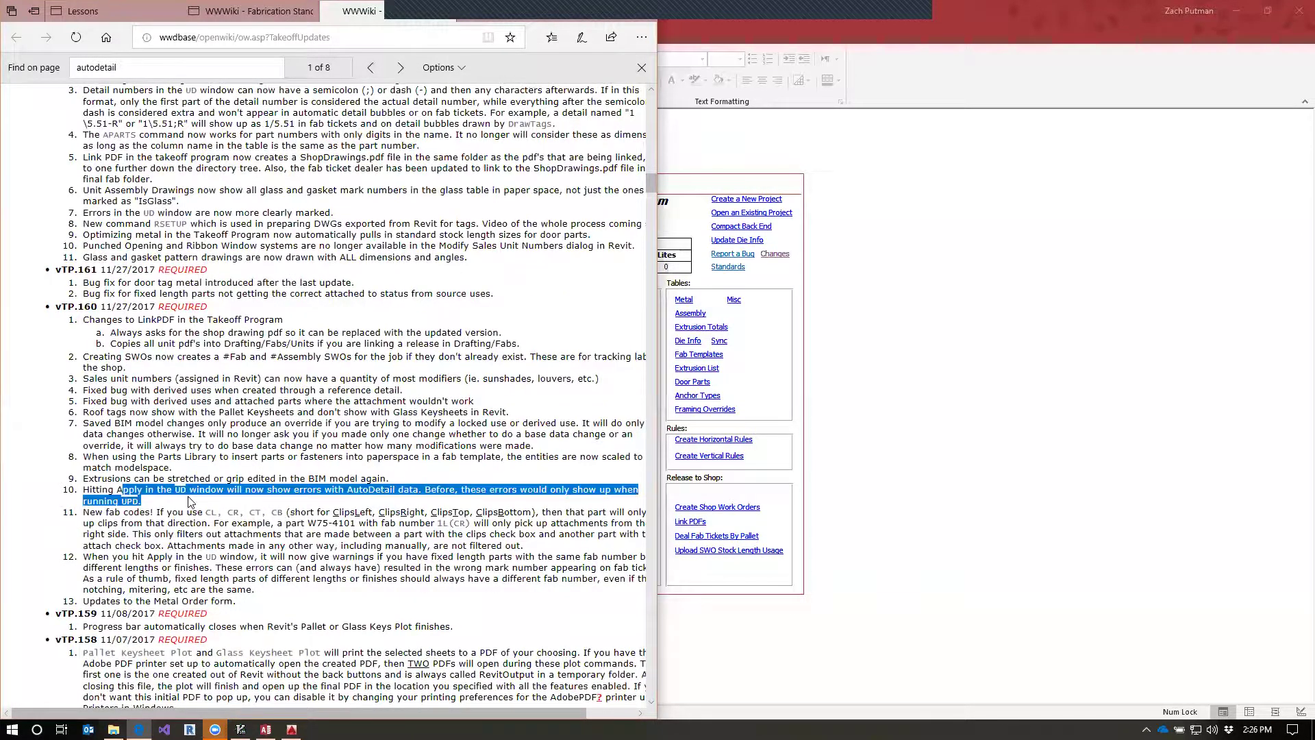
pyautogui.scroll(-2, 503, 570)
pyautogui.scroll(-20, 503, 570)
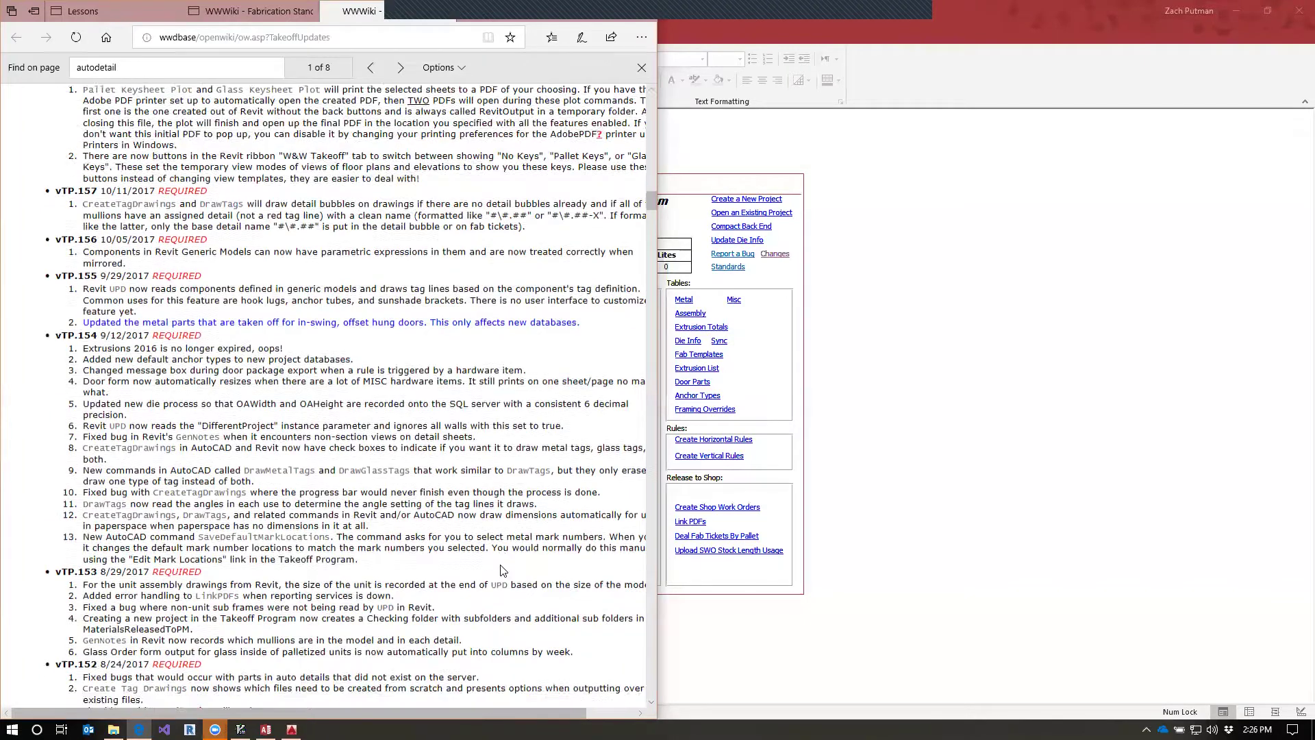
# Advance through the "autodetail" matches to the last one, in the vTP.130 entry.
pyautogui.click(399, 68)
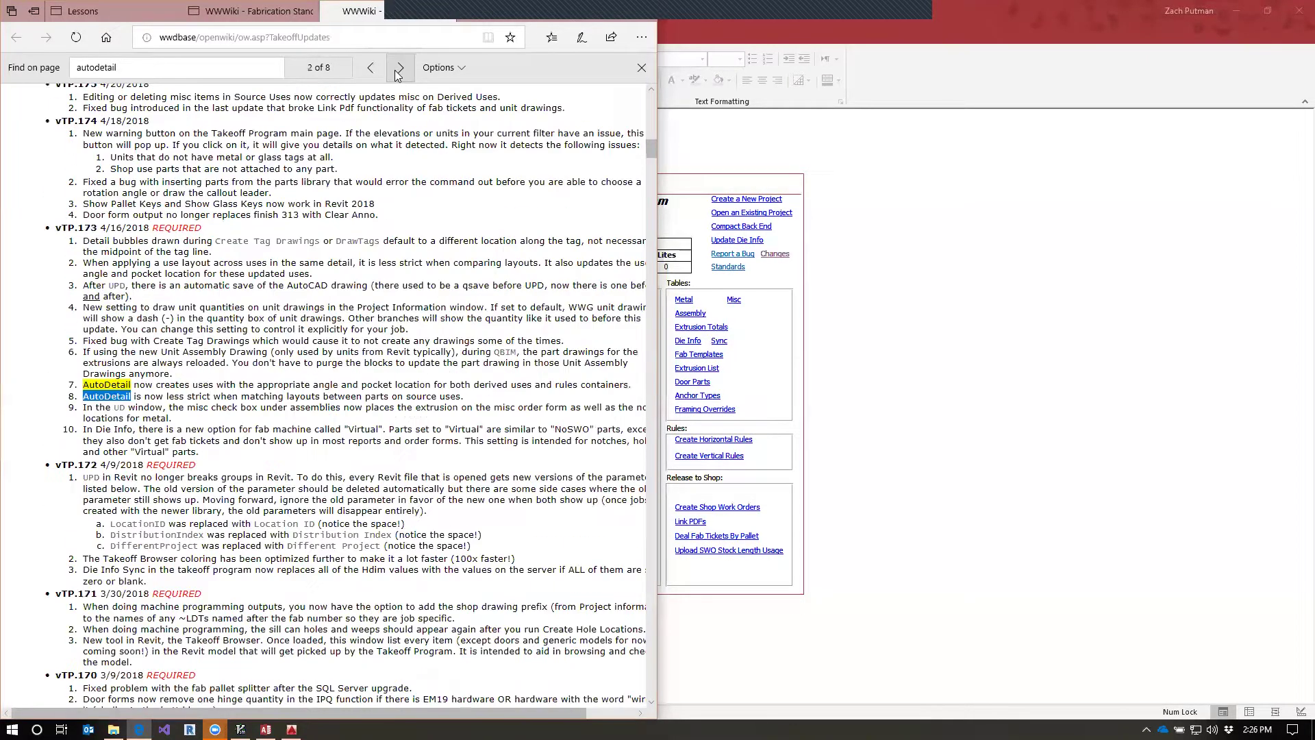
pyautogui.click(399, 68)
pyautogui.click(399, 68)
pyautogui.click(400, 68)
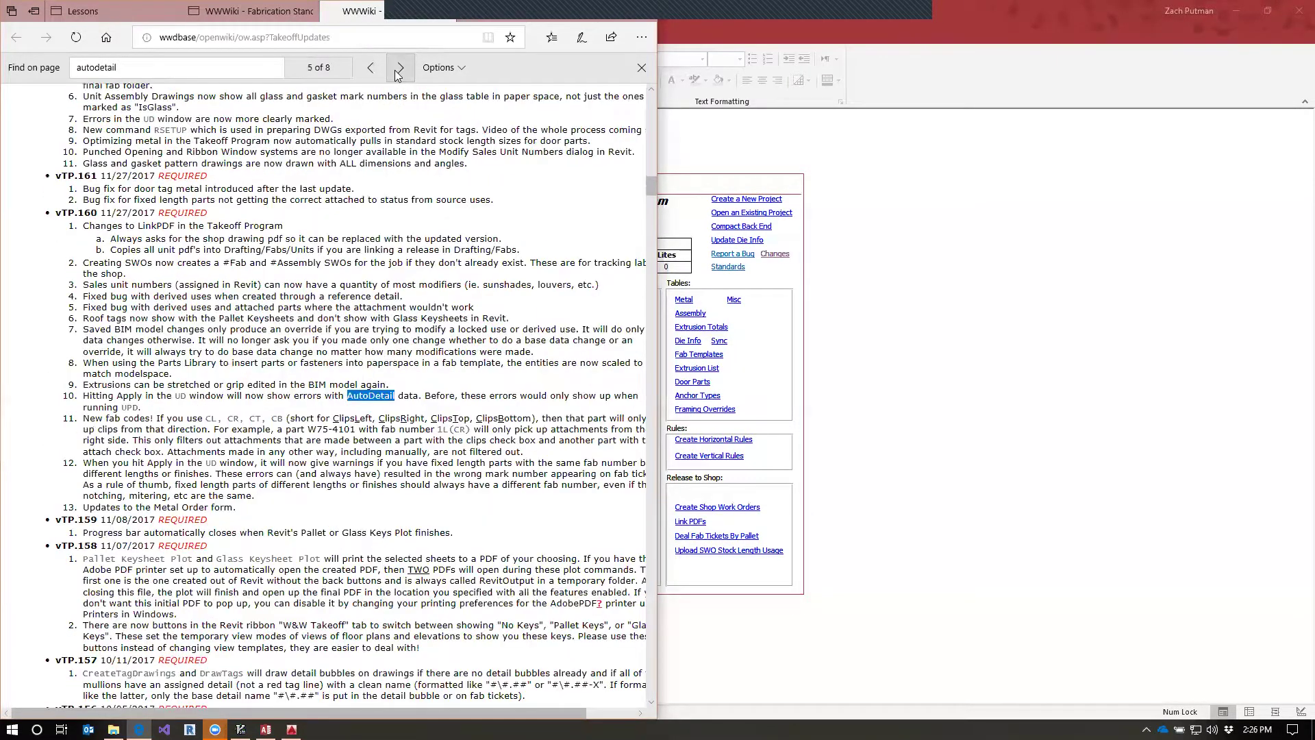
pyautogui.click(399, 68)
pyautogui.click(399, 68)
pyautogui.click(399, 68)
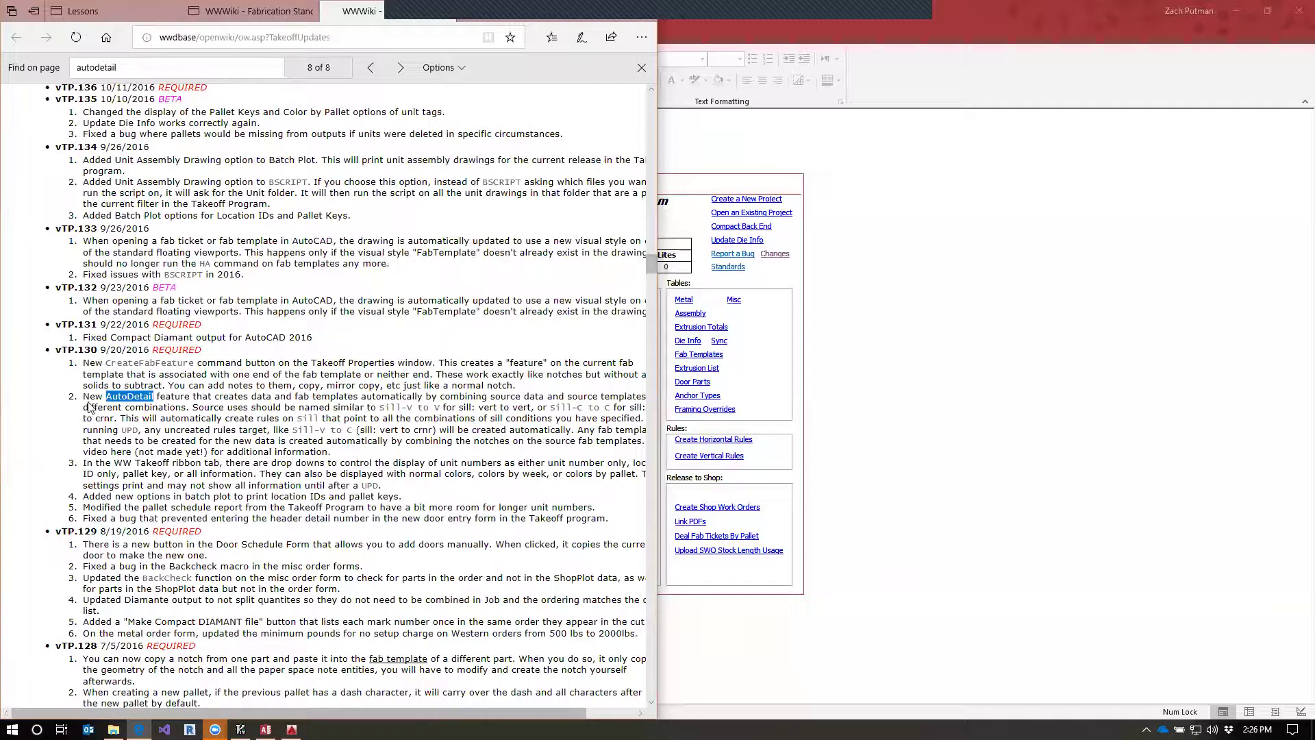
# Read the vTP.130 AutoDetail description, highlighting its opening line and the Sill-V to V naming of source uses.
pyautogui.moveTo(84, 398); pyautogui.dragTo(562, 402)
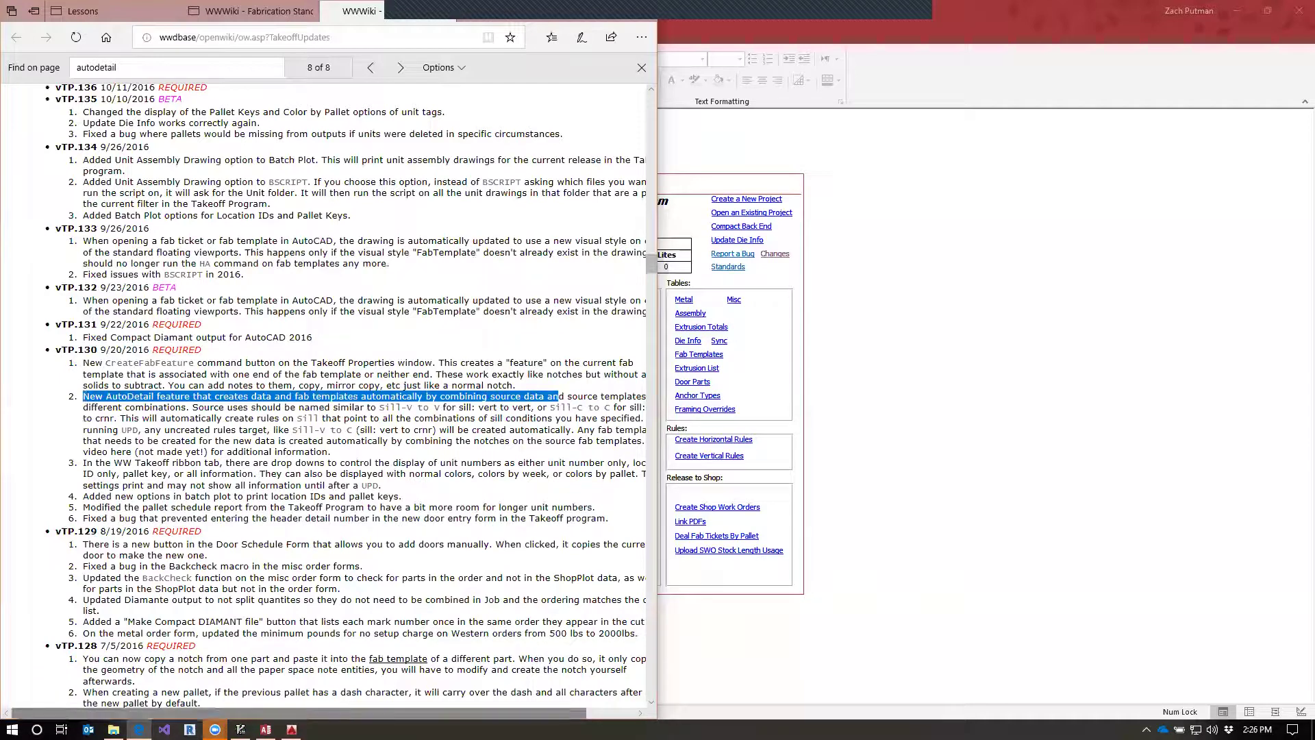
pyautogui.hscroll(2, 328, 713)
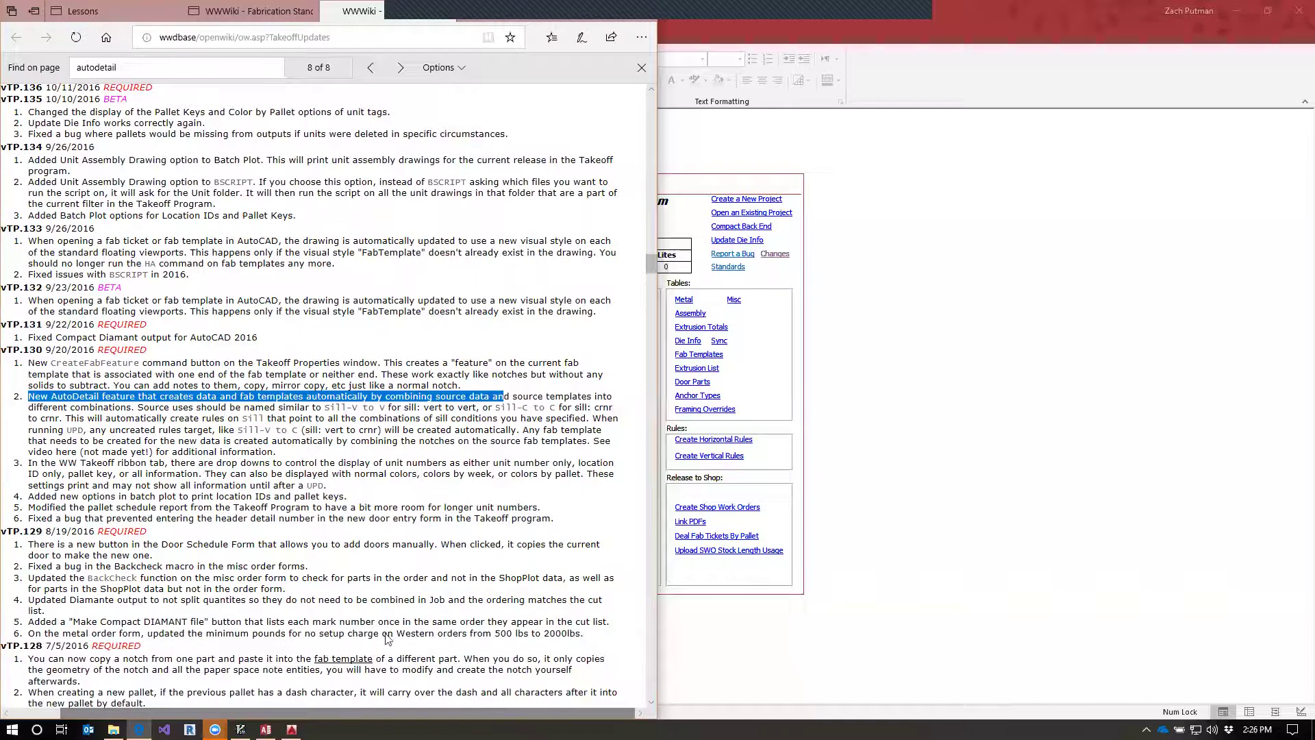
pyautogui.moveTo(139, 410); pyautogui.dragTo(478, 413)
pyautogui.click(350, 414)
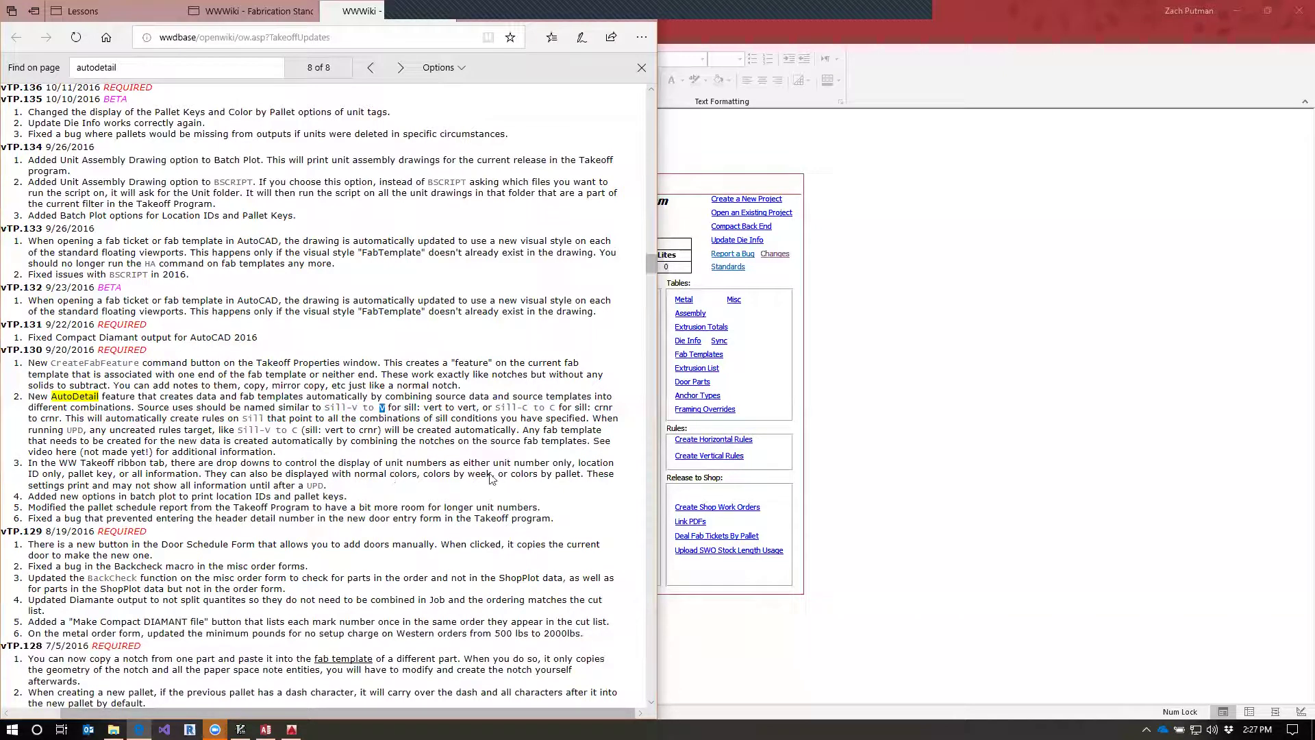
# Read the full vTP.130 AutoDetail item, highlighting its Sill naming examples and the whole paragraph.
pyautogui.moveTo(496, 409); pyautogui.dragTo(558, 414)
pyautogui.moveTo(356, 409); pyautogui.dragTo(360, 409)
pyautogui.doubleClick(381, 409)
pyautogui.moveTo(28, 398); pyautogui.dragTo(424, 453)
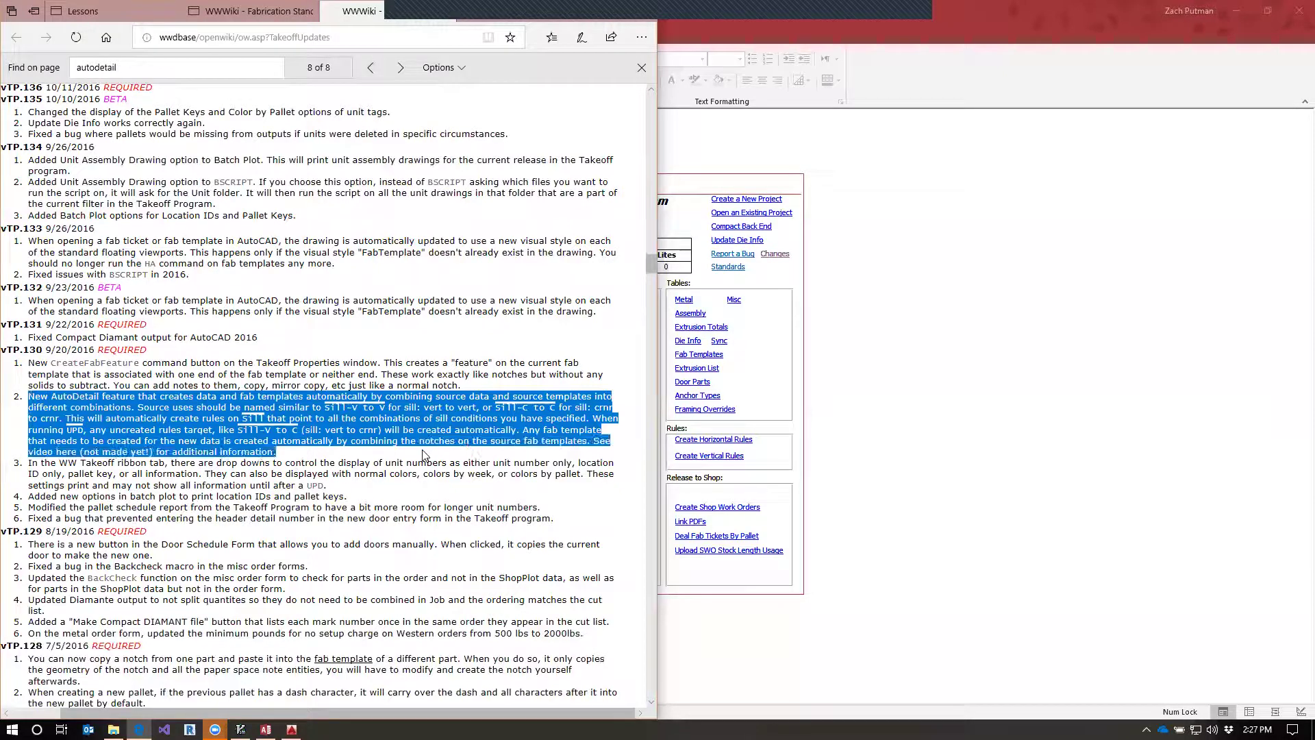
pyautogui.click(423, 453)
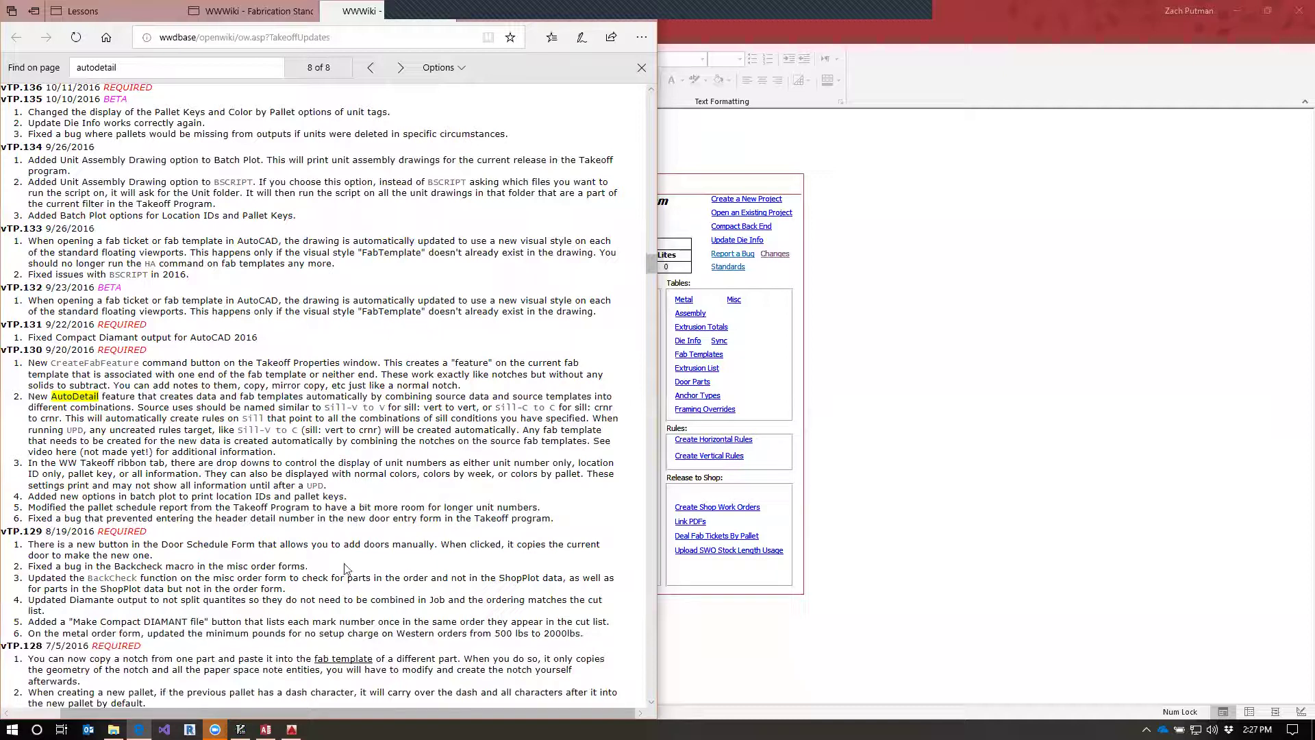
# Highlight the ResetDrawOrder command name in the vTP.137 entry and the DRAWPARTS command name in the vTP.139 entry.
pyautogui.scroll(5, 330, 501)
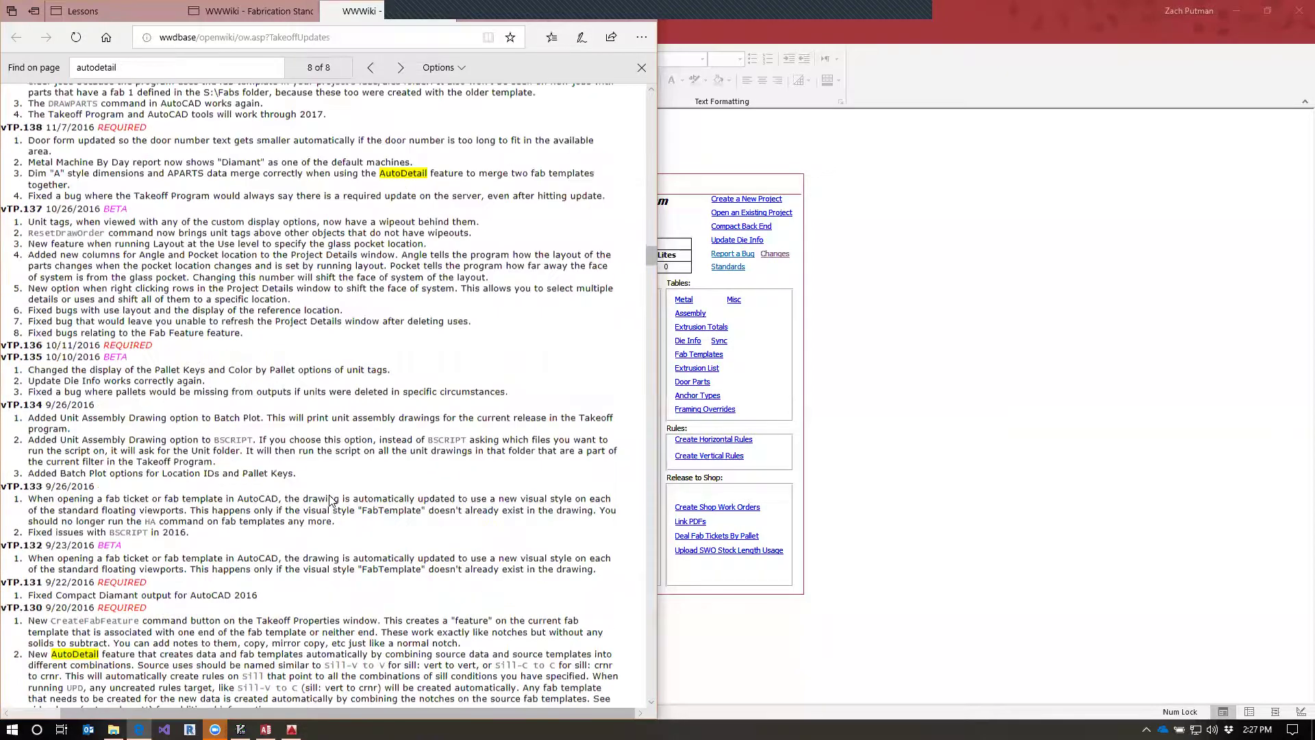
pyautogui.scroll(-3, 329, 501)
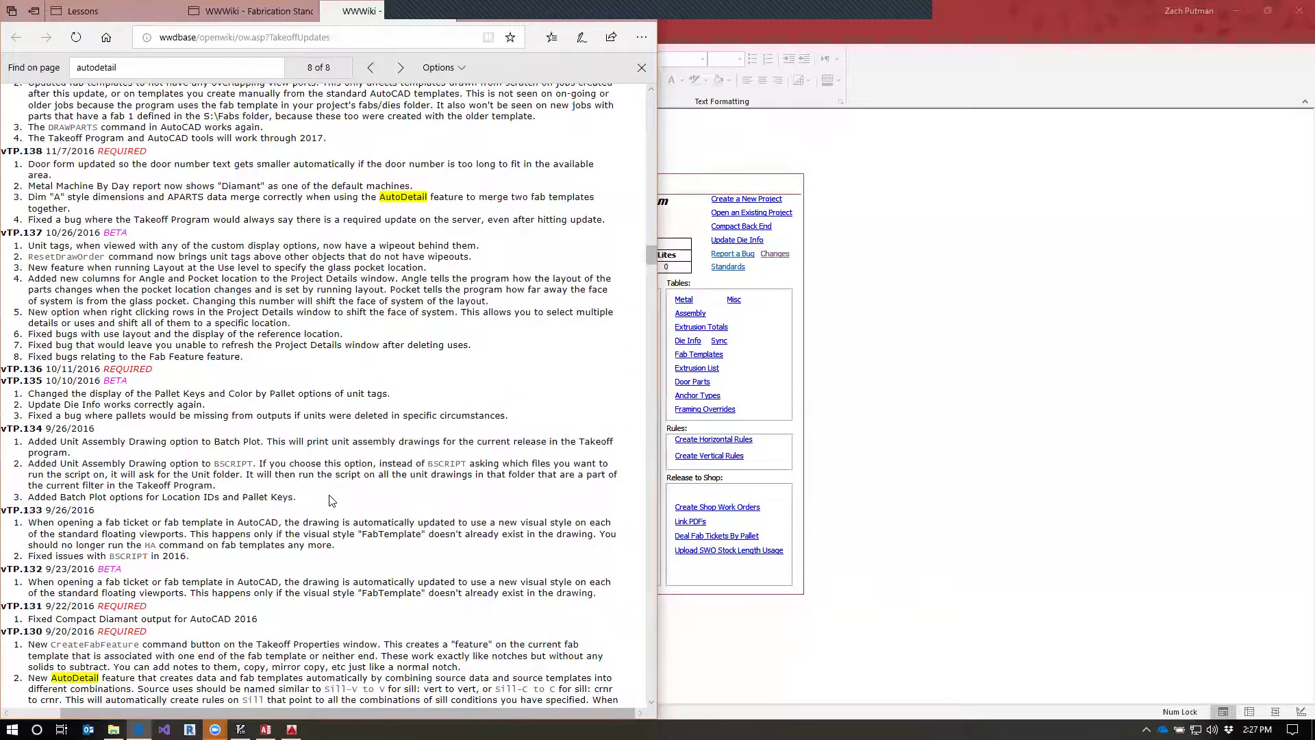
pyautogui.moveTo(28, 262); pyautogui.dragTo(106, 259)
pyautogui.click(59, 272)
pyautogui.scroll(5, 117, 315)
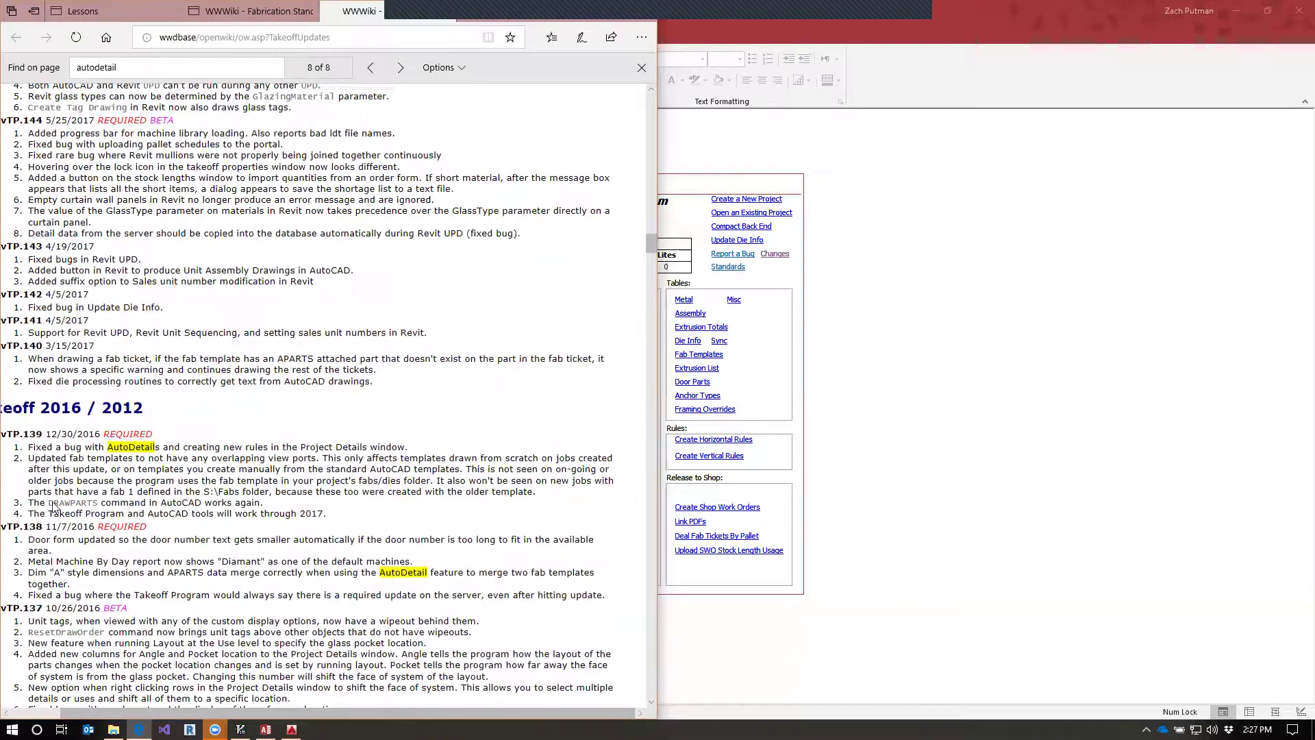
pyautogui.moveTo(53, 506); pyautogui.dragTo(97, 506)
pyautogui.click(104, 504)
pyautogui.doubleClick(73, 505)
# Highlight the Create Tag Drawing command name in the vTP.145 entry.
pyautogui.scroll(-1, 264, 502)
pyautogui.scroll(4, 264, 502)
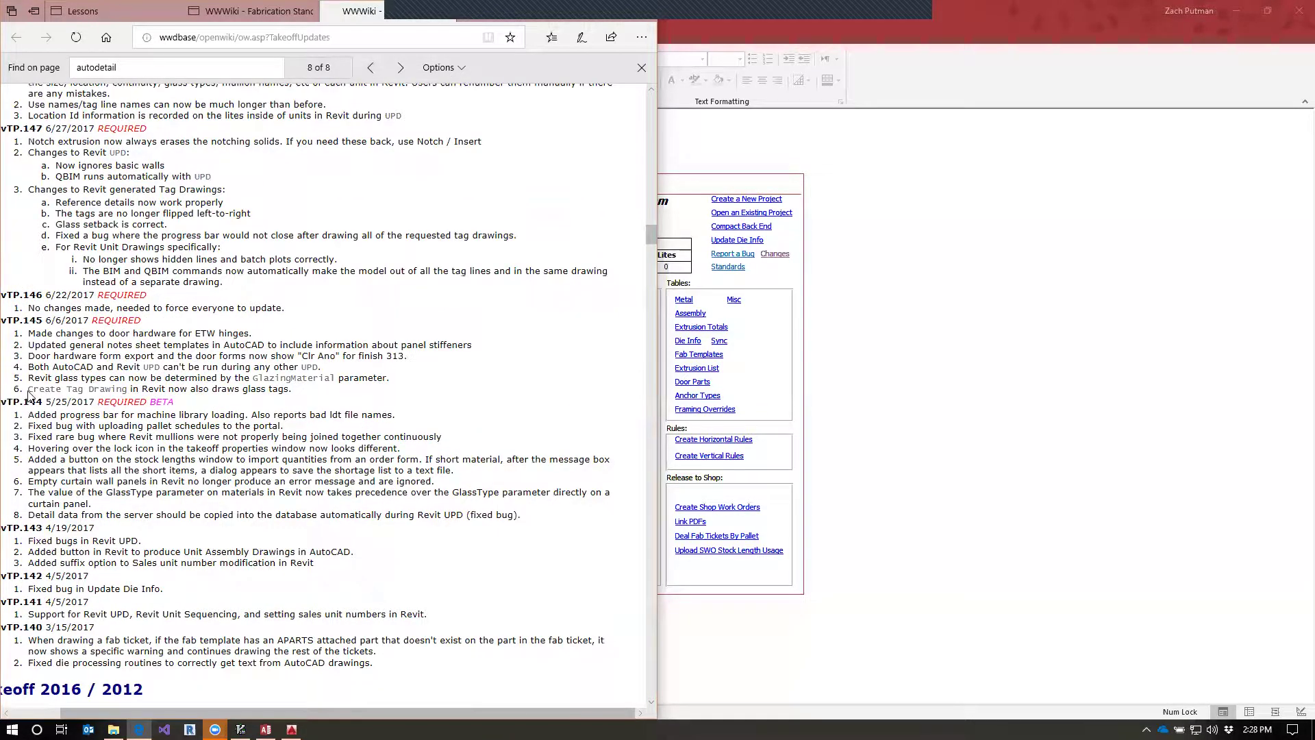
pyautogui.moveTo(28, 392); pyautogui.dragTo(127, 393)
pyautogui.scroll(4, 500, 414)
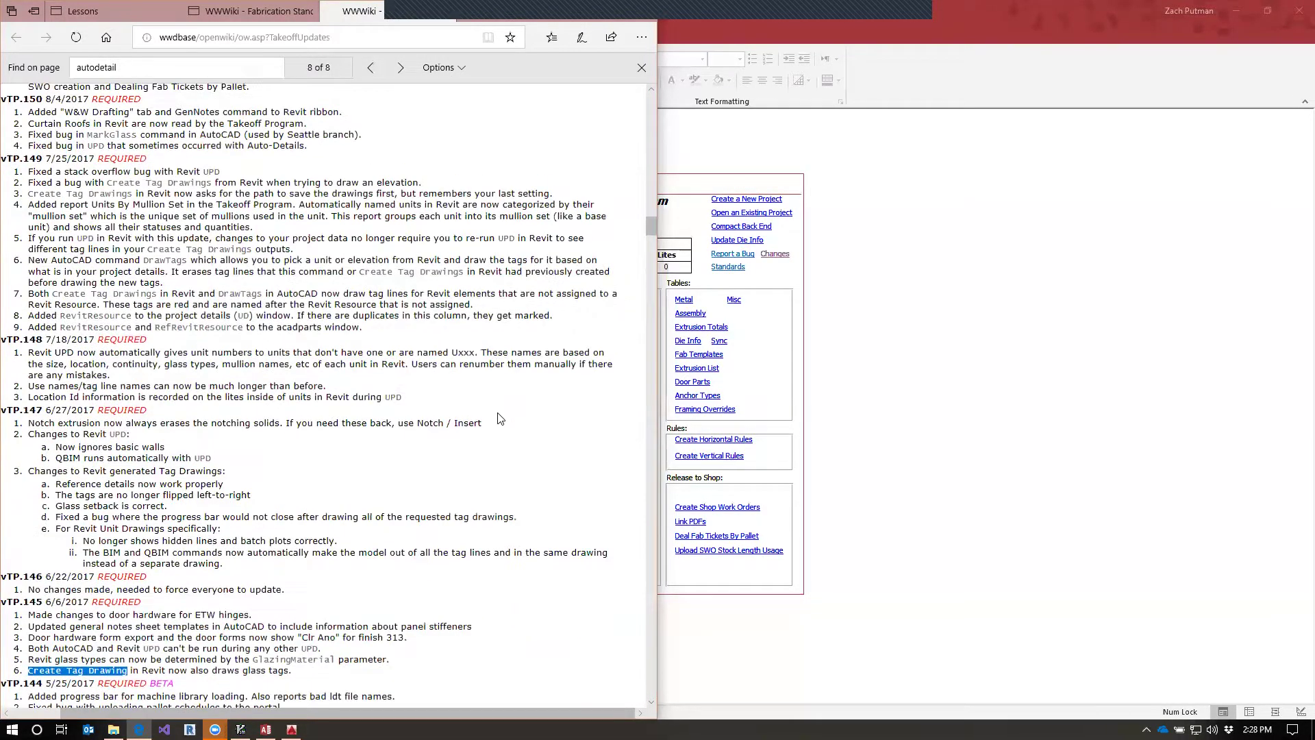
# Return to the vTP.130 AutoDetail entry, read on through vTP.129, and highlight a vTP.128 note.
pyautogui.scroll(-15, 388, 425)
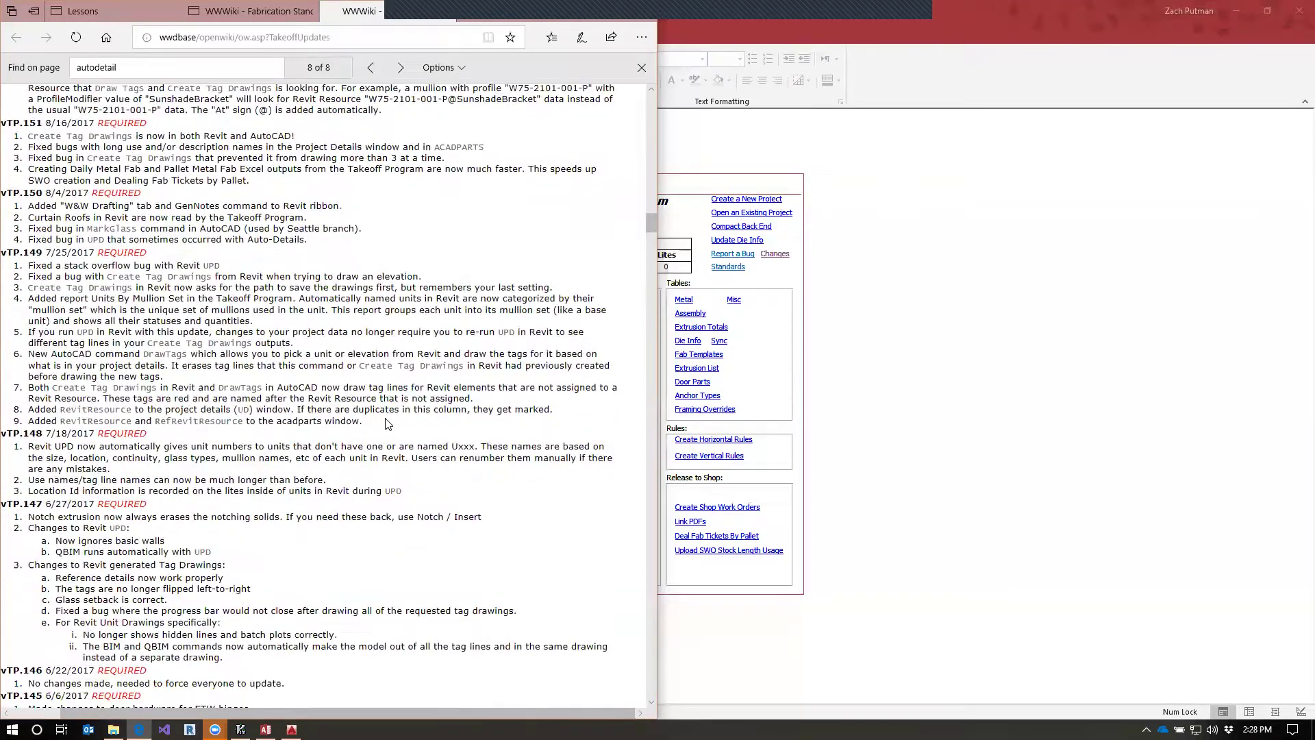
pyautogui.scroll(-2, 391, 438)
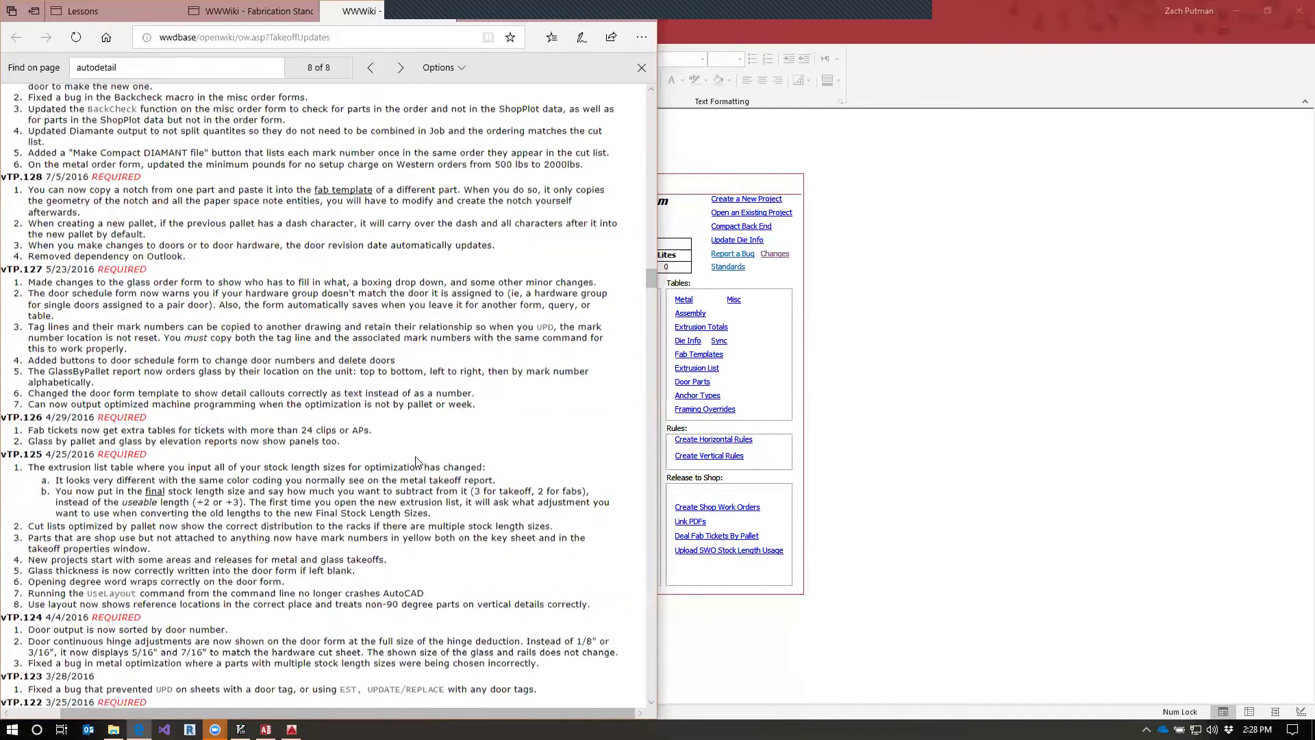
pyautogui.scroll(-4, 416, 462)
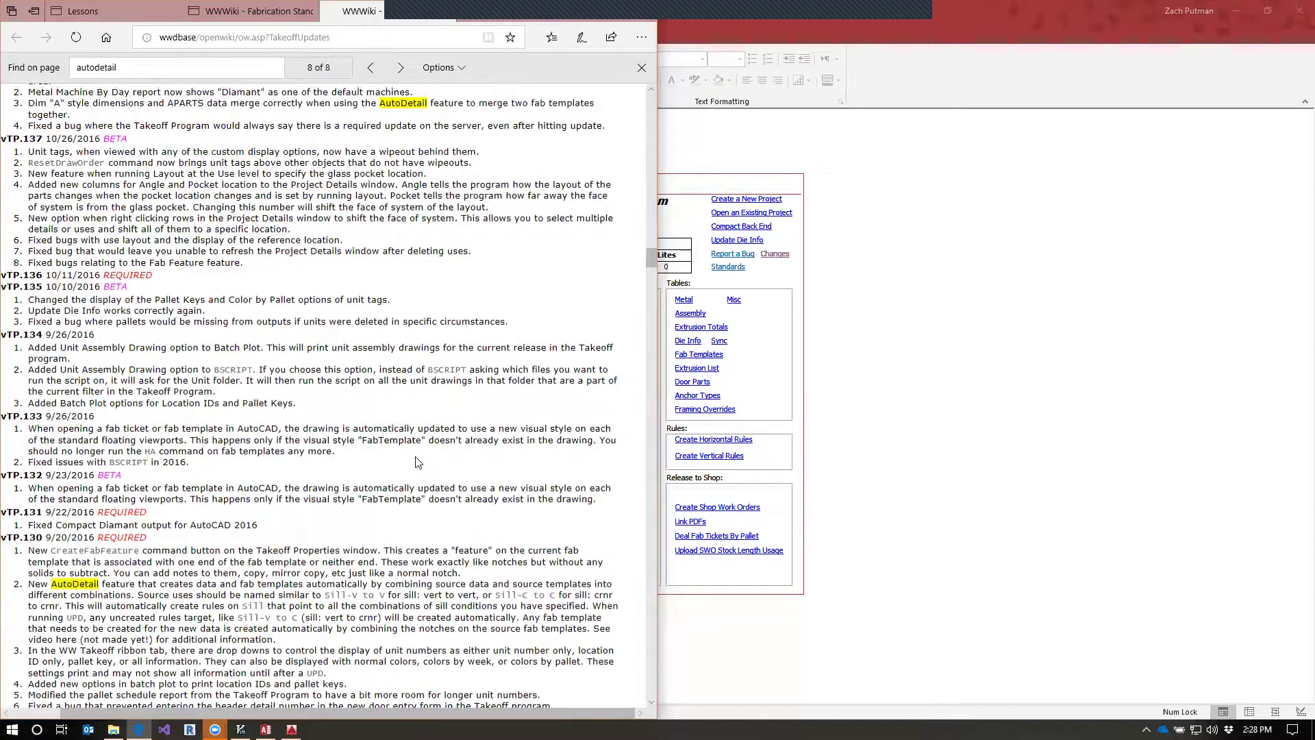
pyautogui.scroll(7, 416, 462)
pyautogui.scroll(-5, 417, 462)
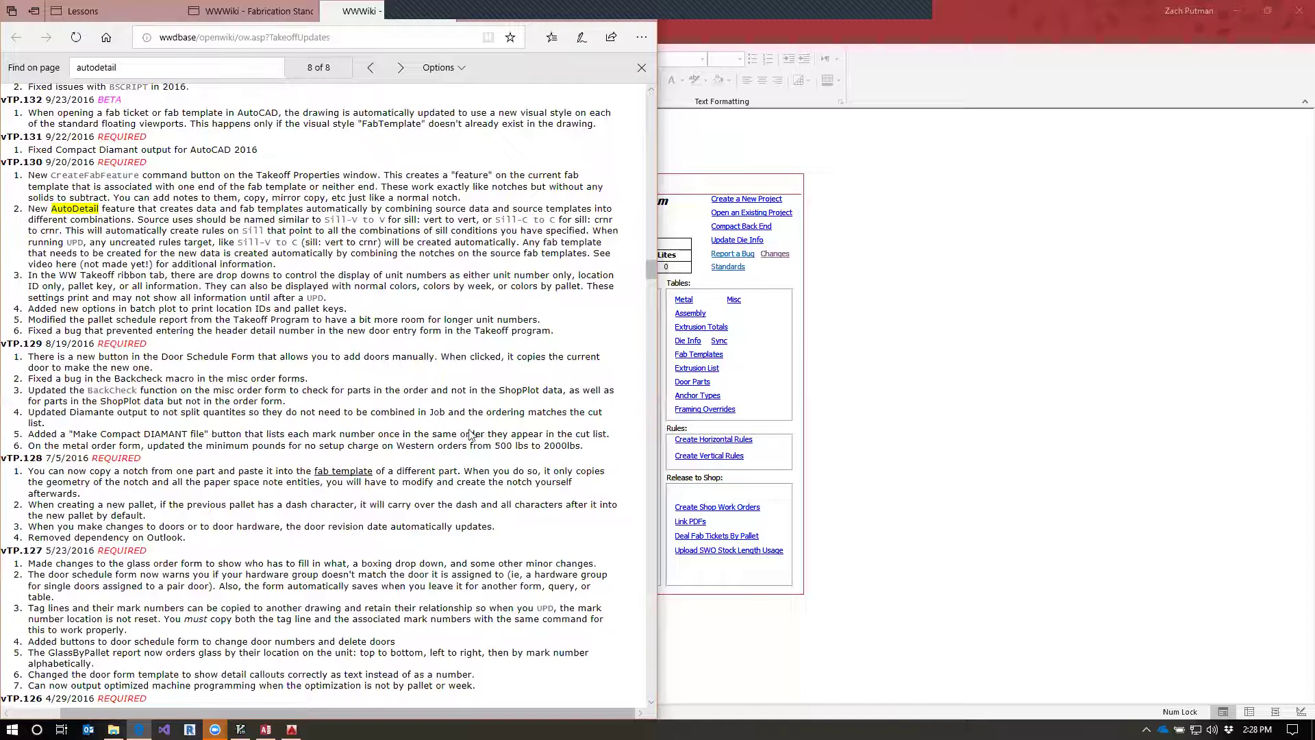
pyautogui.tripleClick(96, 497)
pyautogui.click(383, 508)
# Skim the change log back up from vTP.128 to the newest entry, vTP.188.
pyautogui.scroll(7, 385, 391)
pyautogui.scroll(10, 391, 402)
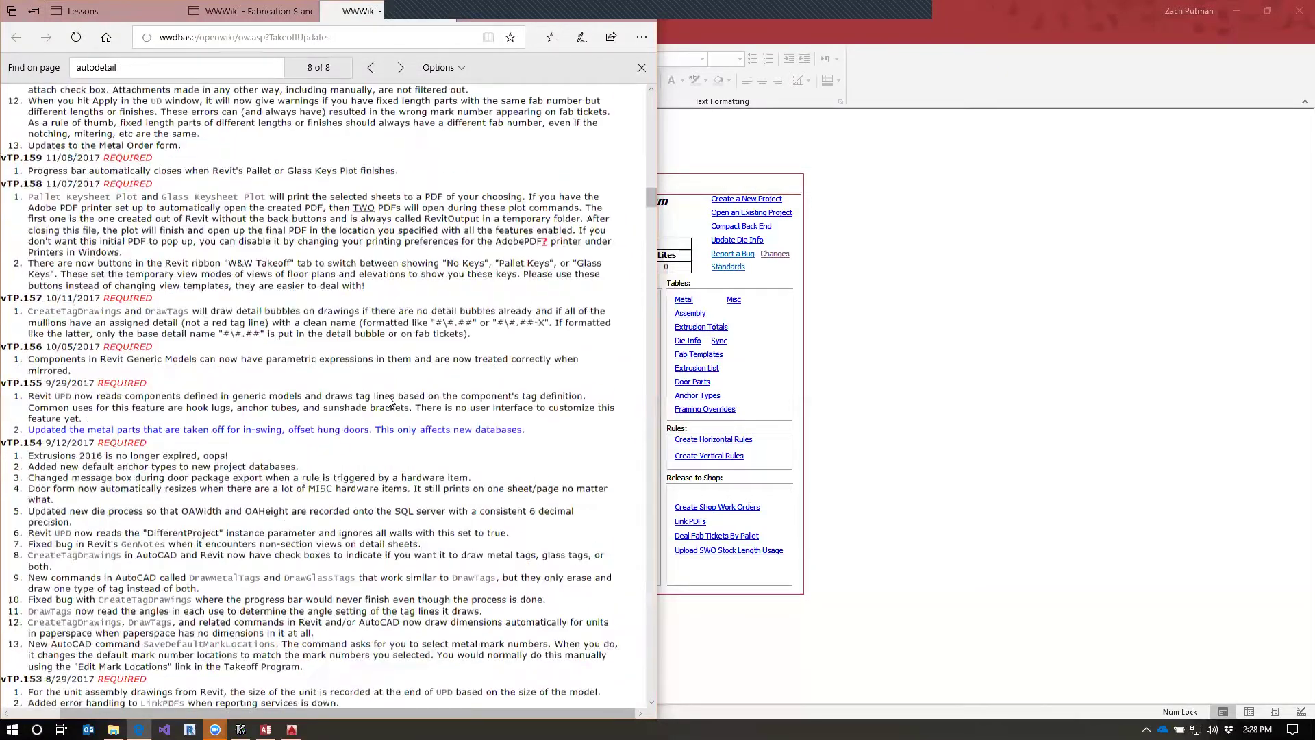
pyautogui.scroll(9, 390, 402)
pyautogui.scroll(-7, 391, 402)
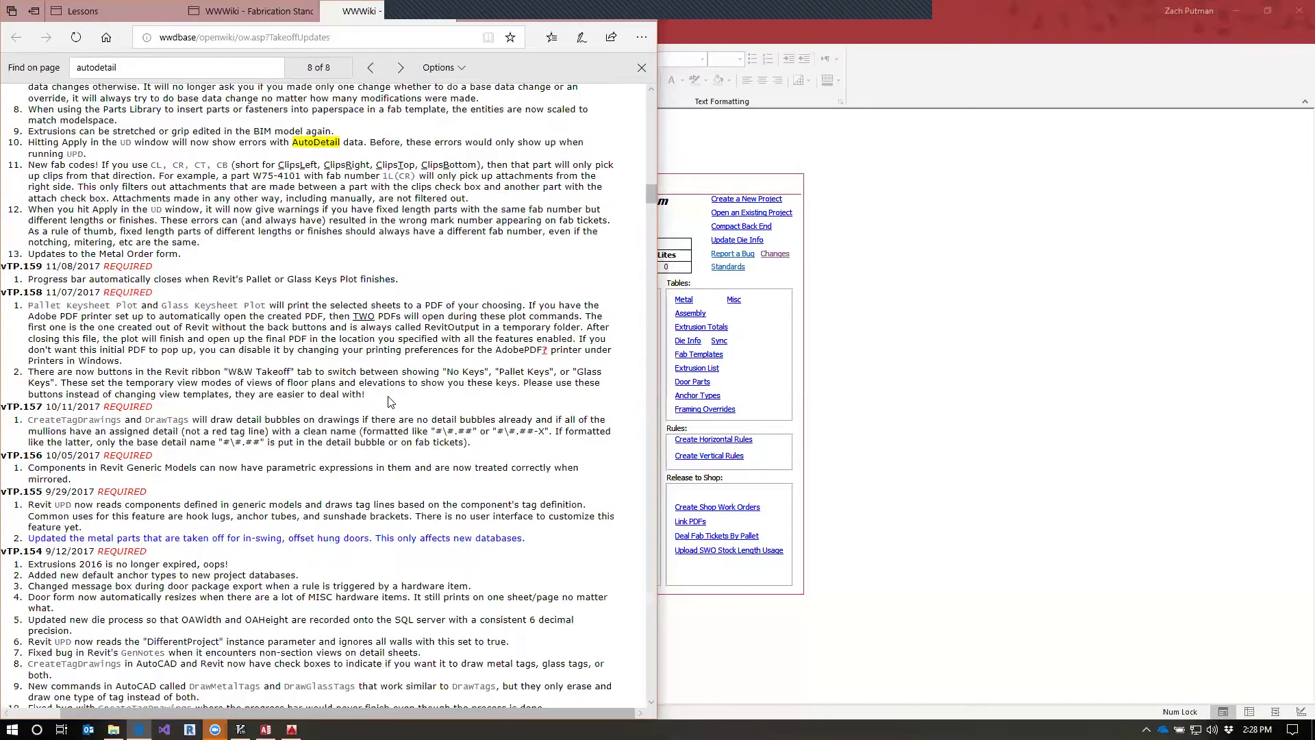
pyautogui.scroll(20, 391, 402)
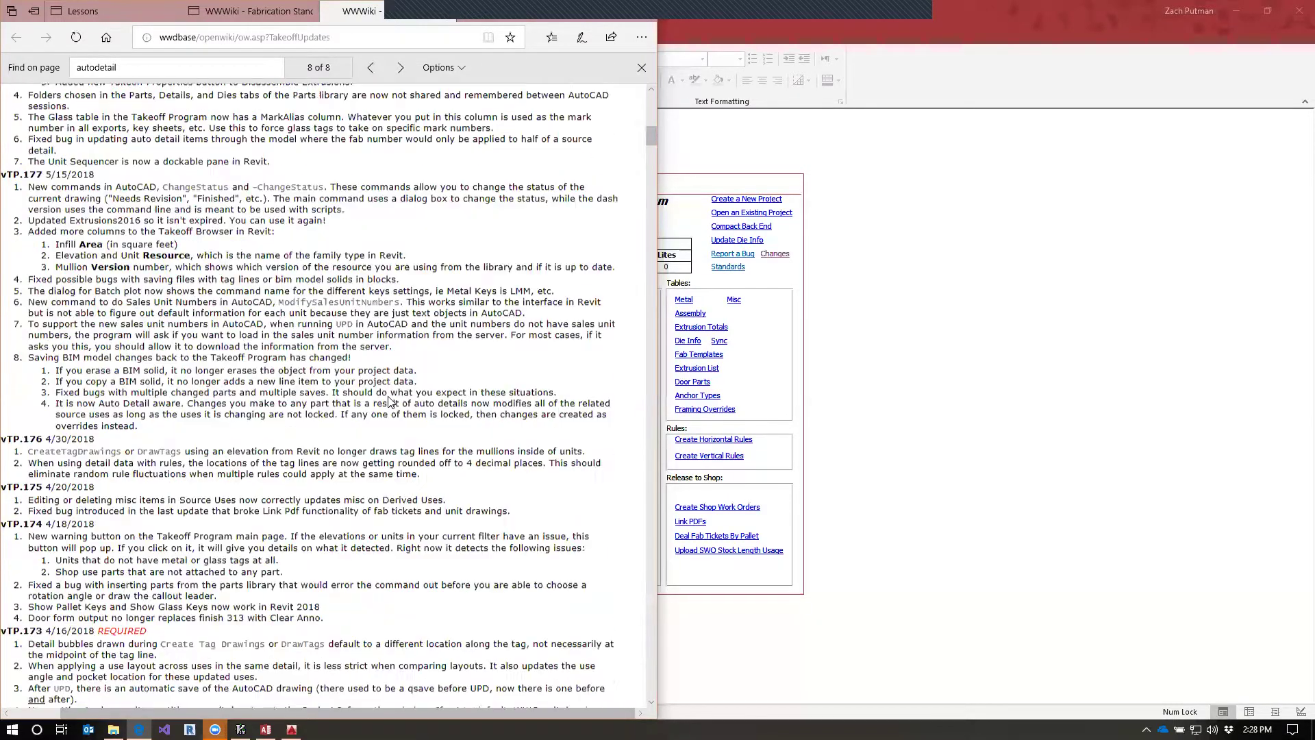
pyautogui.scroll(10, 388, 402)
pyautogui.scroll(-7, 388, 402)
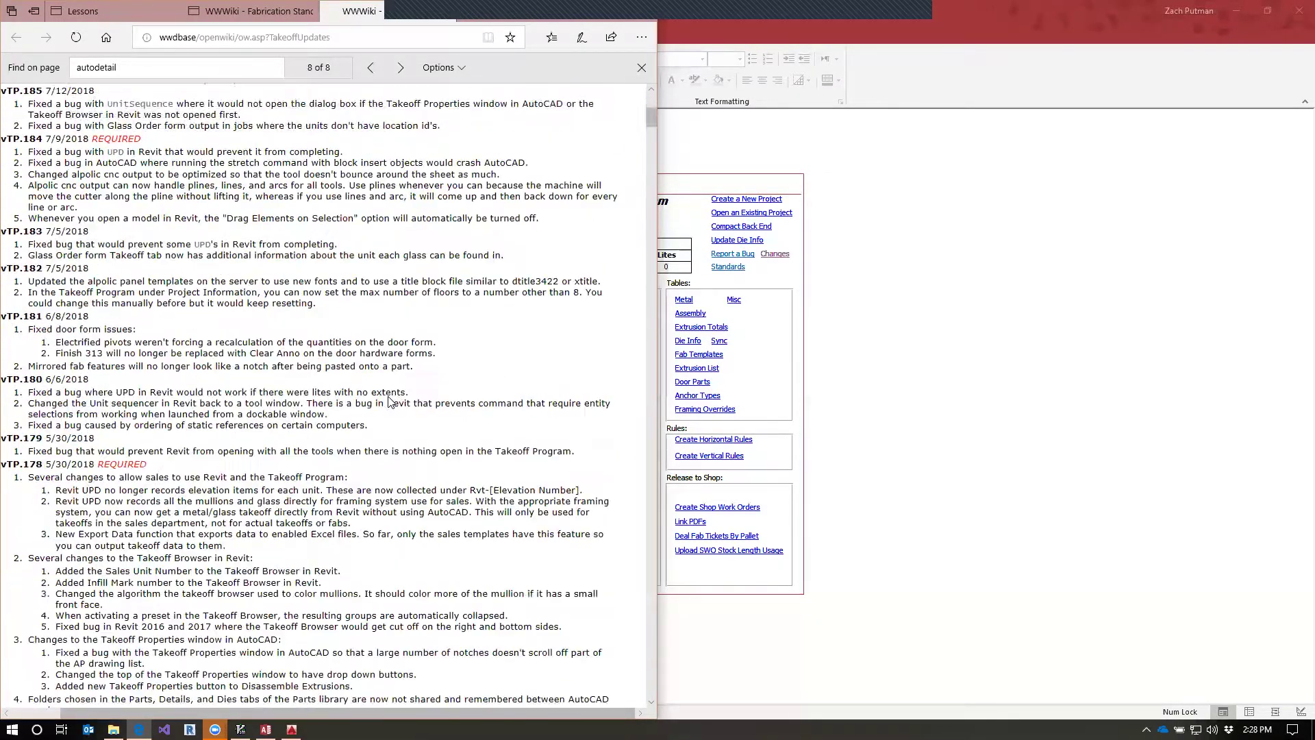
pyautogui.scroll(-3, 389, 402)
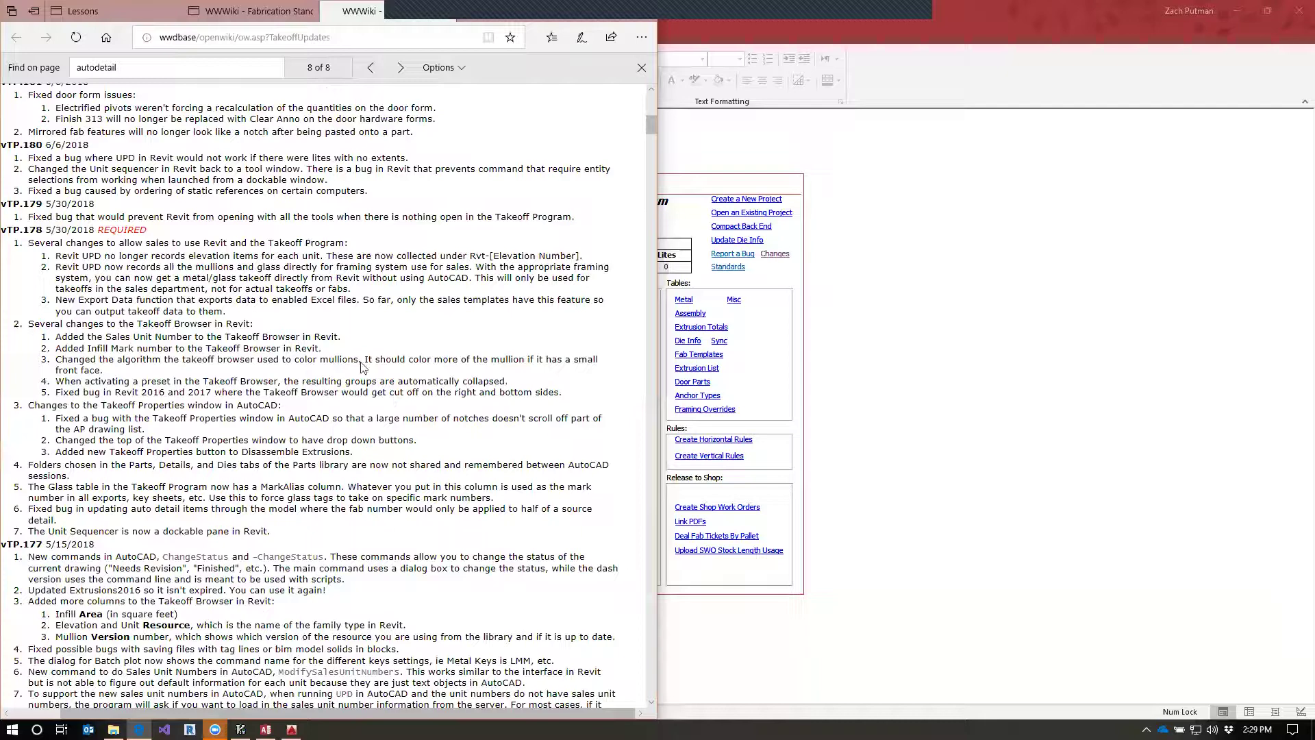
pyautogui.scroll(3, 383, 408)
pyautogui.scroll(6, 379, 411)
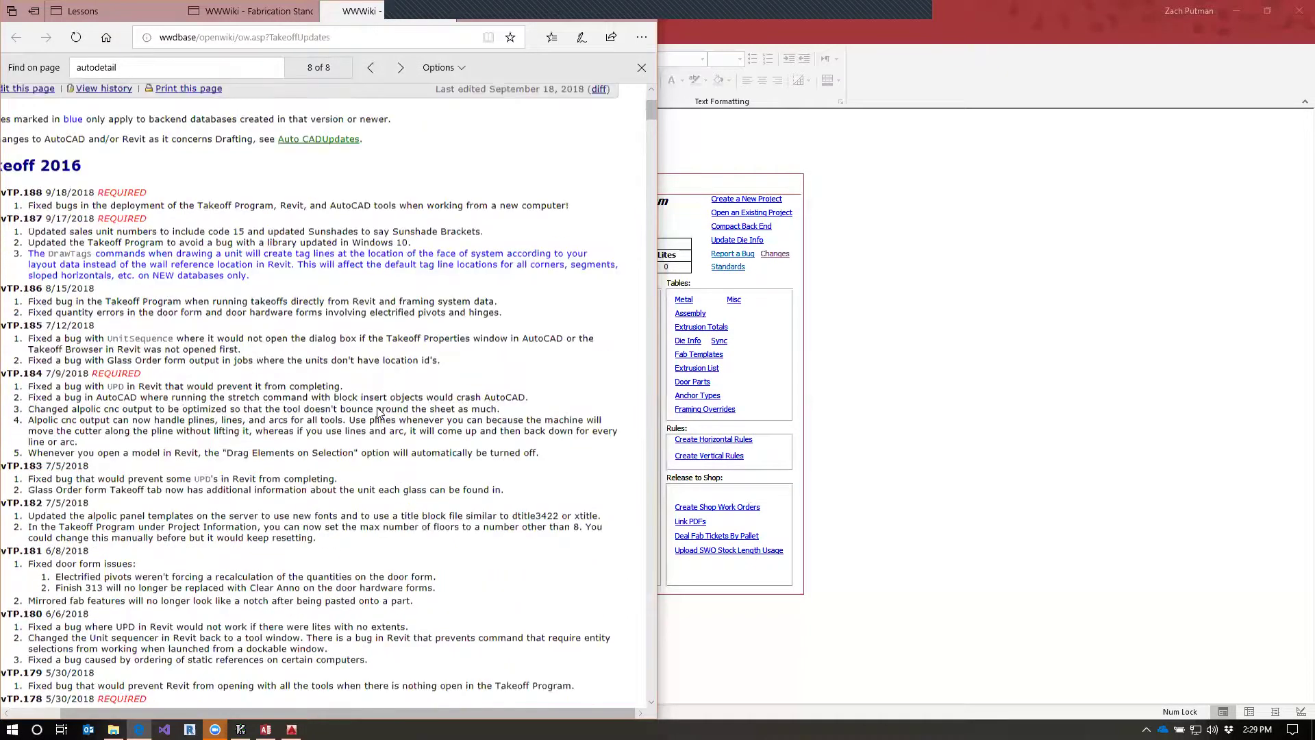
# Scan the entries from vTP.188 down to vTP.171 and highlight the note on the new Revit Takeoff Browser tool.
pyautogui.scroll(-5, 377, 412)
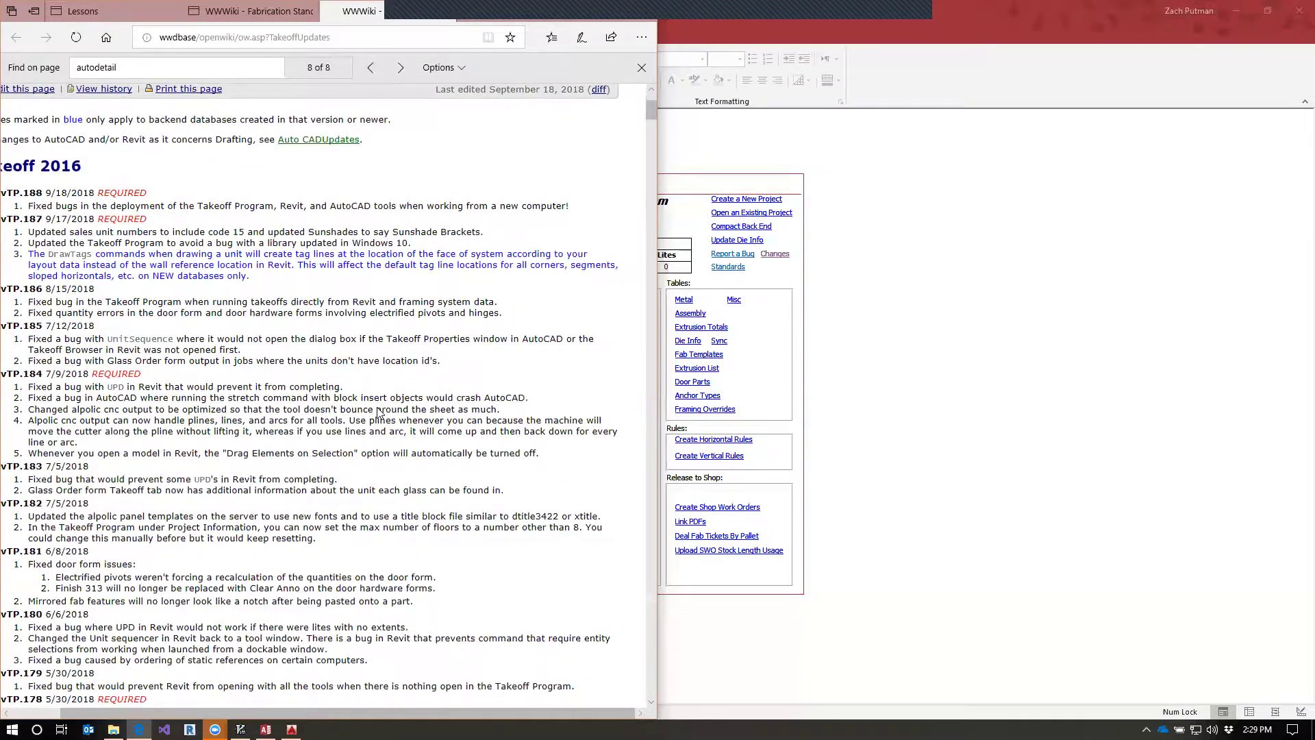
pyautogui.scroll(-8, 378, 412)
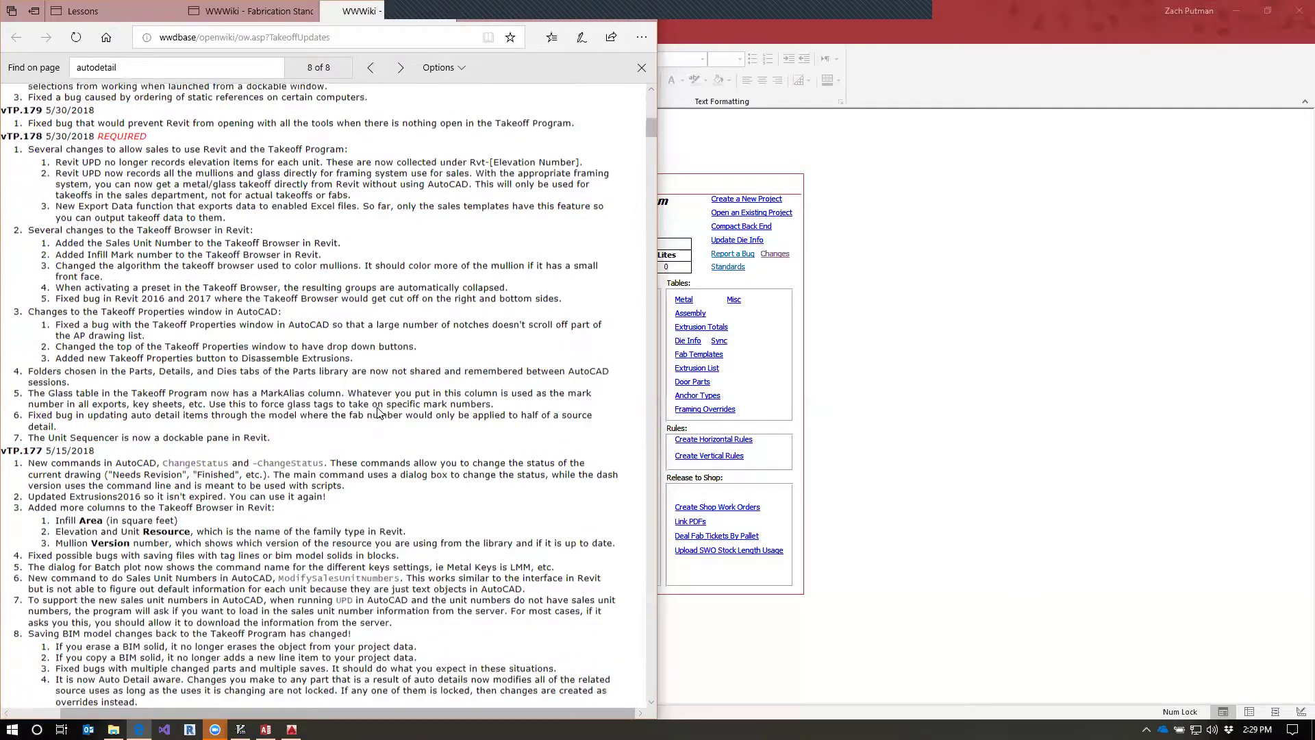
pyautogui.scroll(-4, 378, 412)
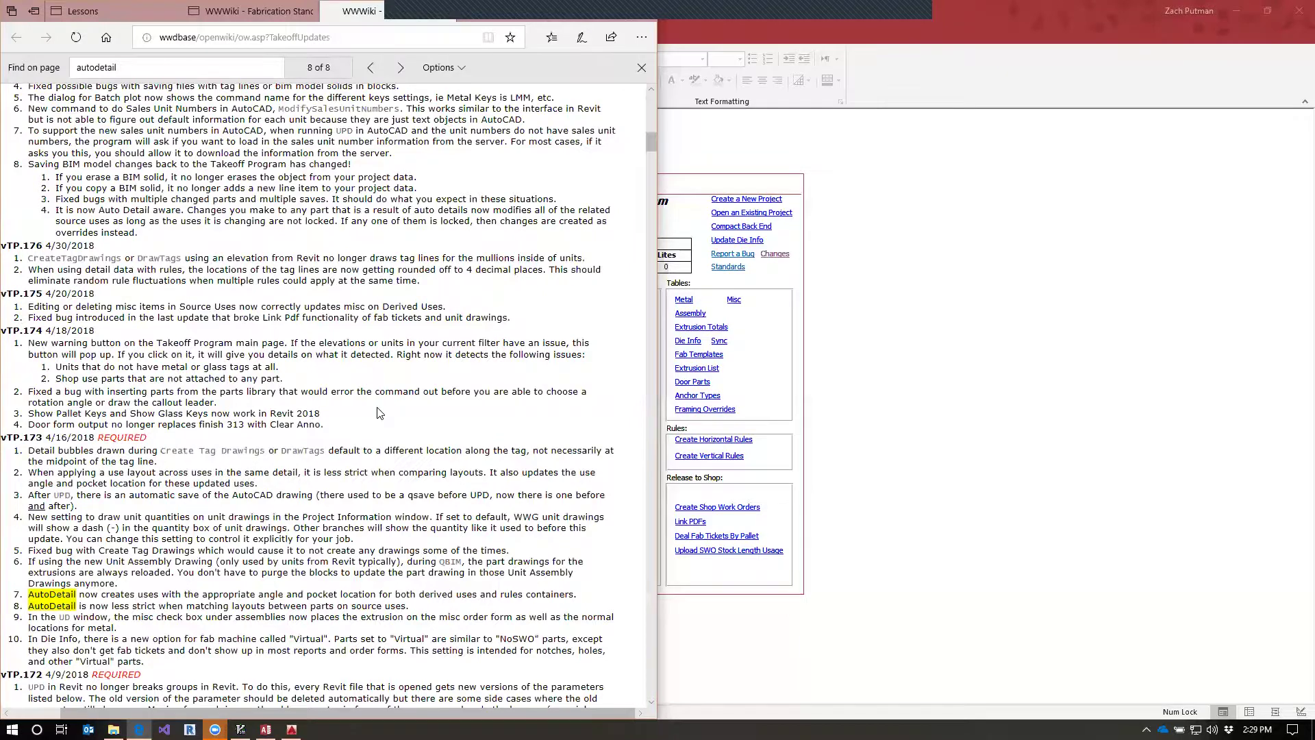
pyautogui.scroll(-1, 377, 412)
pyautogui.scroll(-4, 378, 412)
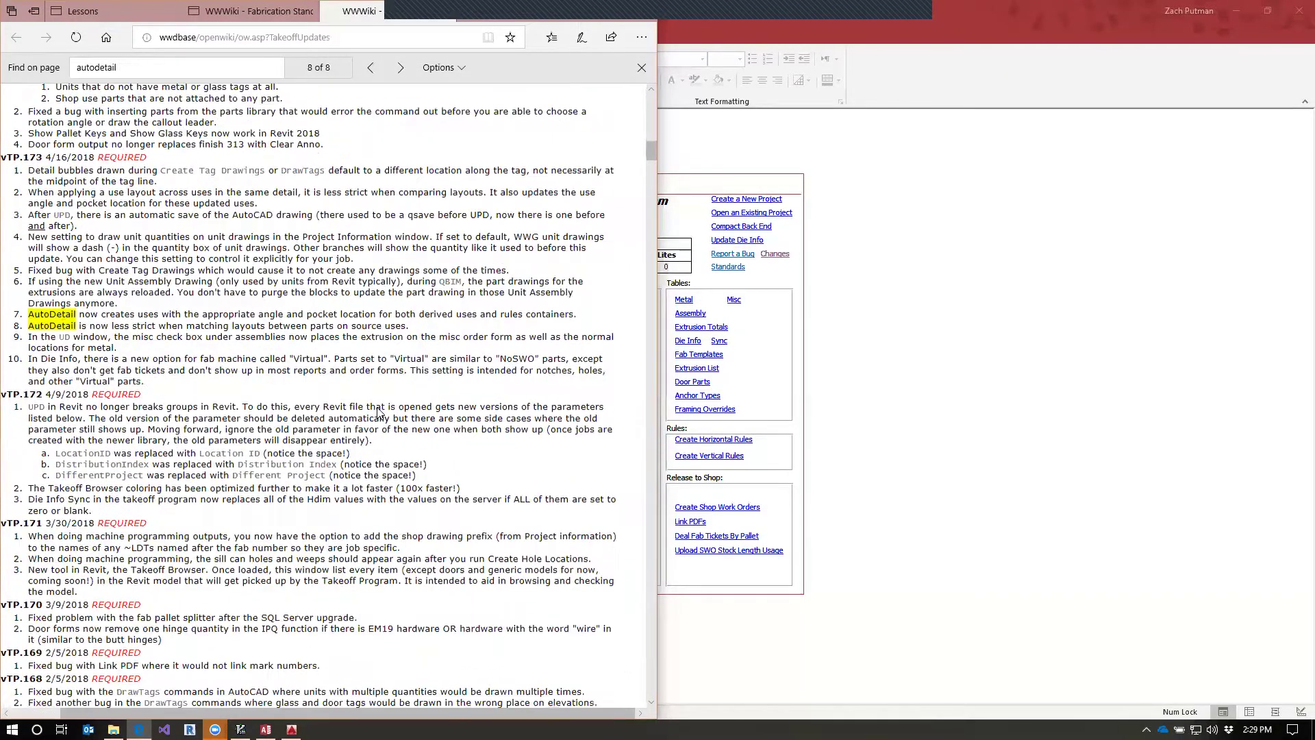
pyautogui.scroll(-1, 378, 412)
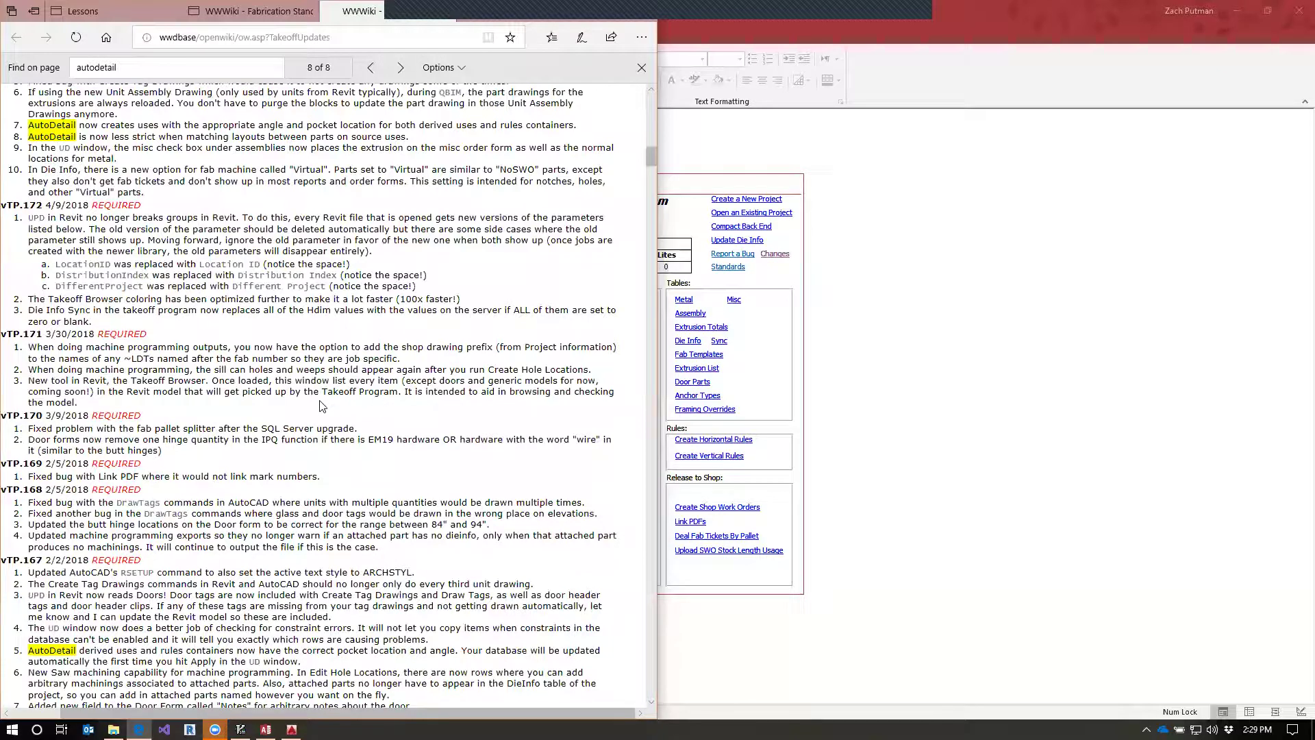
pyautogui.tripleClick(244, 394)
pyautogui.click(229, 404)
# Examine the entries from vTP.170 down to vTP.154 for notes on new features and commands.
pyautogui.scroll(-3, 365, 442)
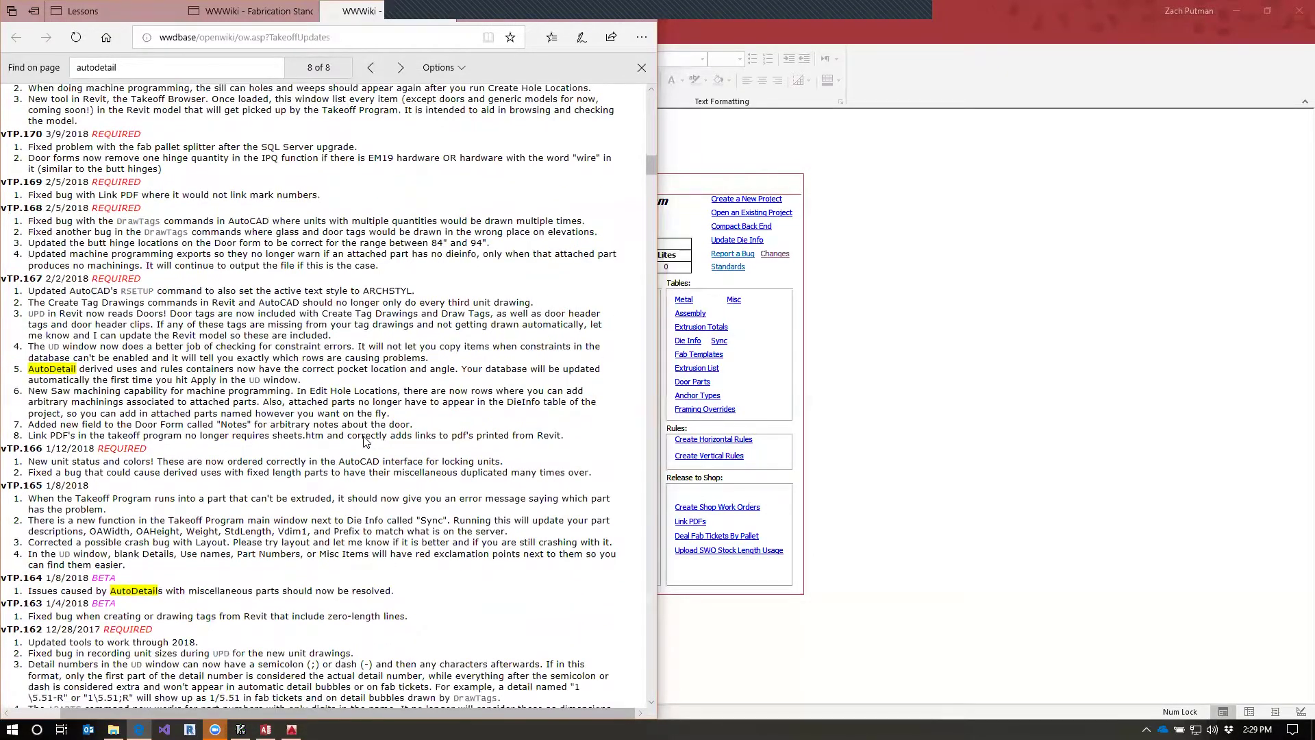
pyautogui.scroll(-2, 365, 442)
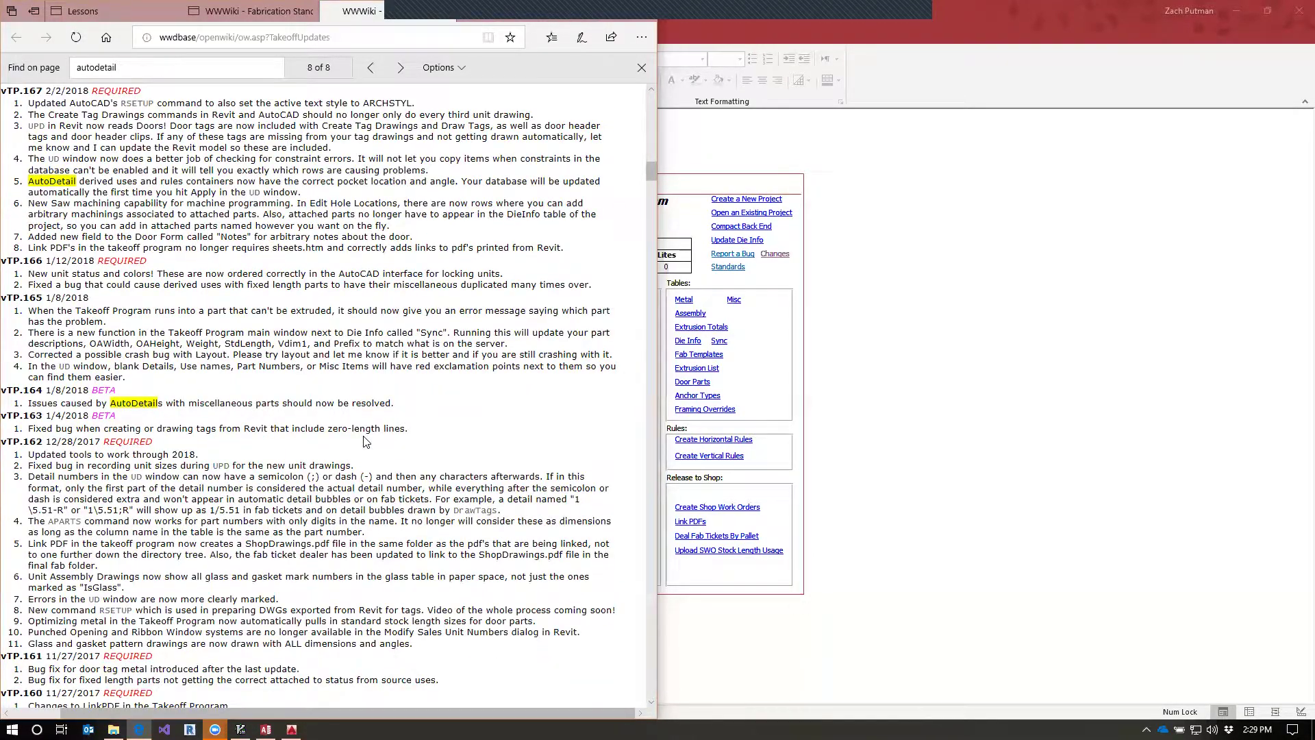
pyautogui.scroll(-4, 366, 442)
pyautogui.scroll(-5, 365, 440)
pyautogui.scroll(-2, 365, 442)
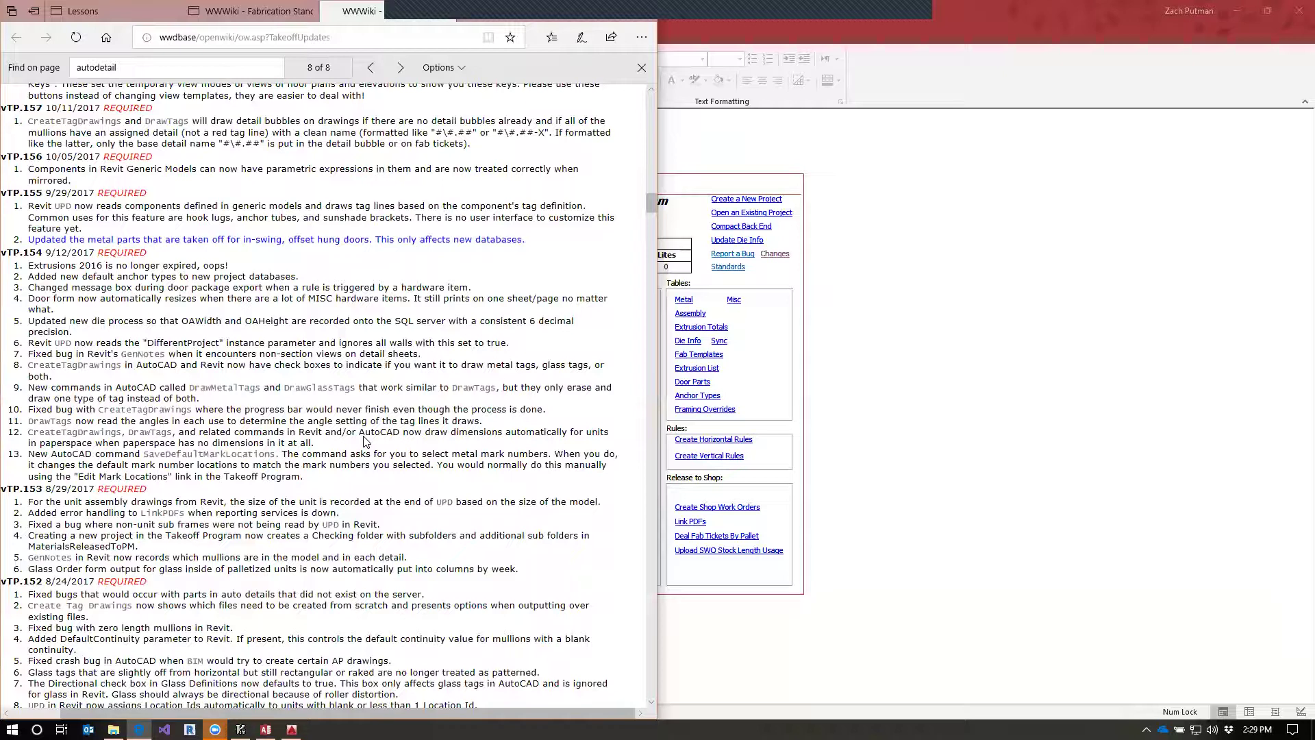
pyautogui.scroll(5, 329, 456)
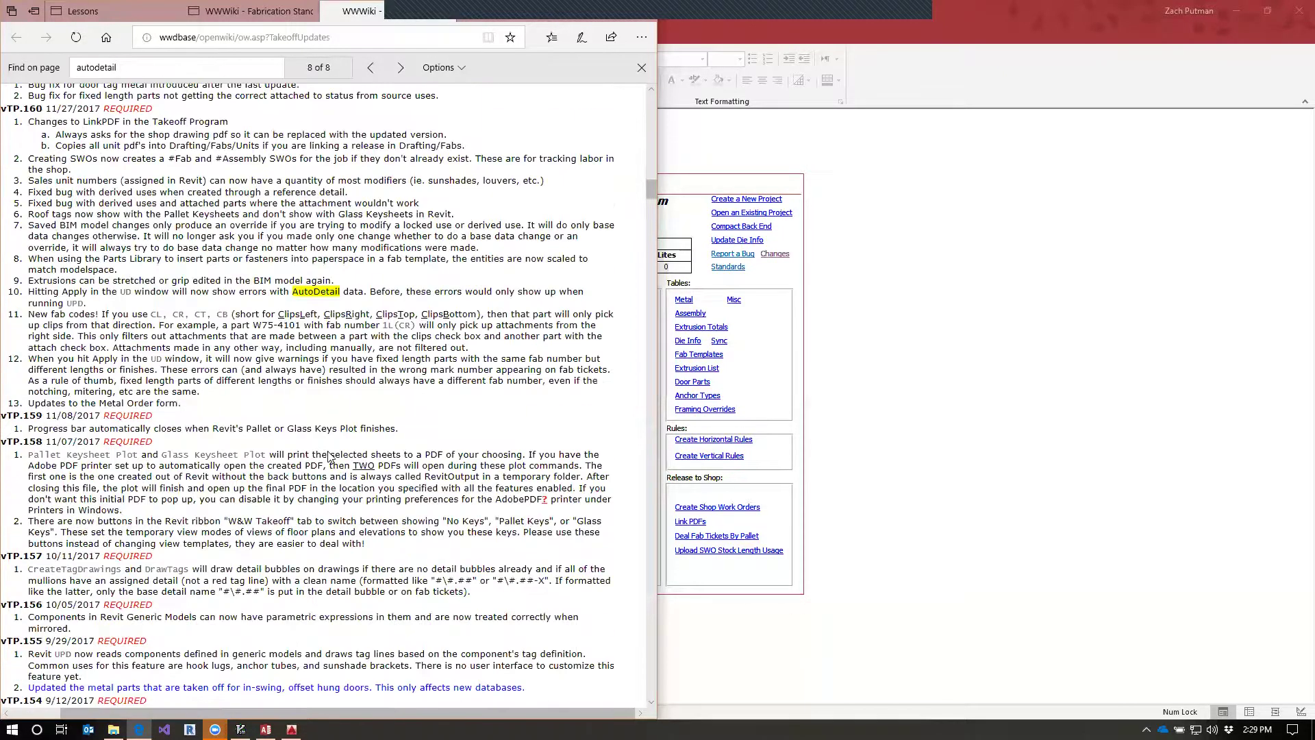
# Search the change log for "new autocad command".
pyautogui.scroll(15, 356, 392)
pyautogui.scroll(12, 348, 305)
pyautogui.hotkey('ctrl', 'f')
pyautogui.write('new autocad command')
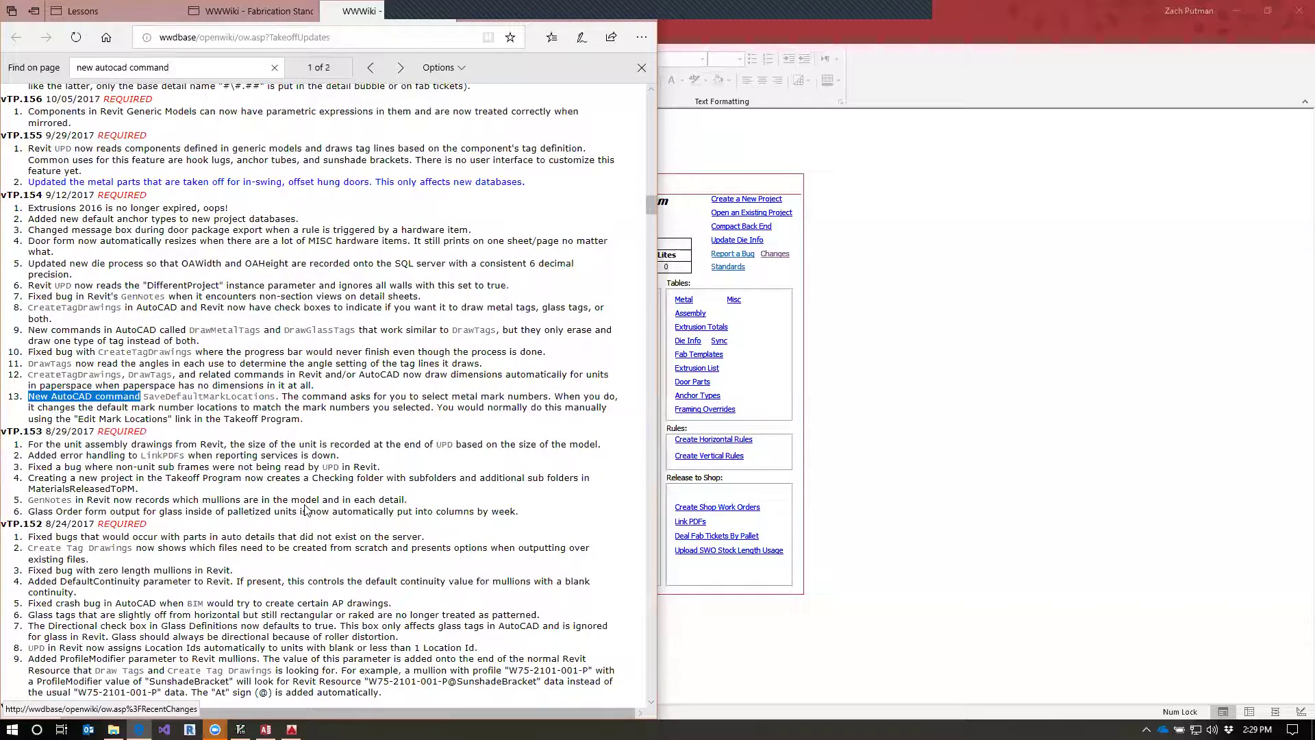
# Search the change log for "new command" instead and advance to the match in the vTP.154 entry.
pyautogui.moveTo(169, 67); pyautogui.dragTo(46, 75)
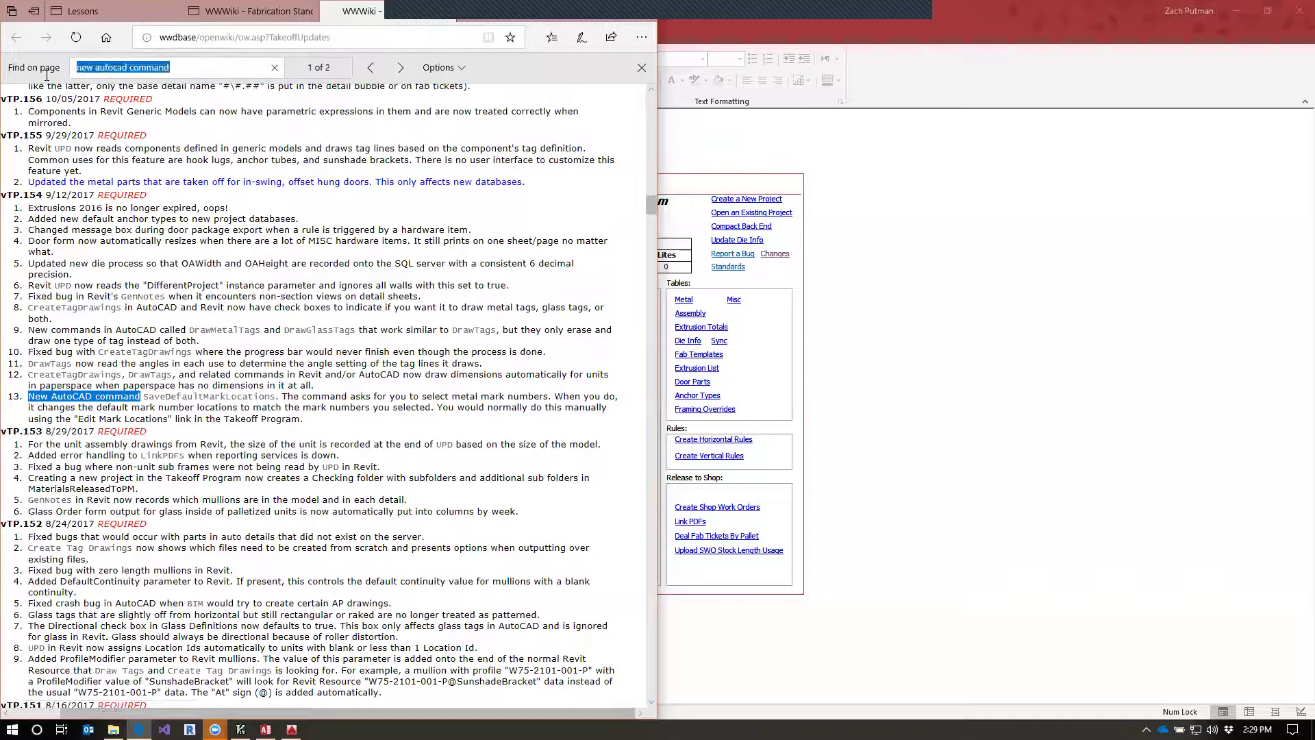
pyautogui.write('new command')
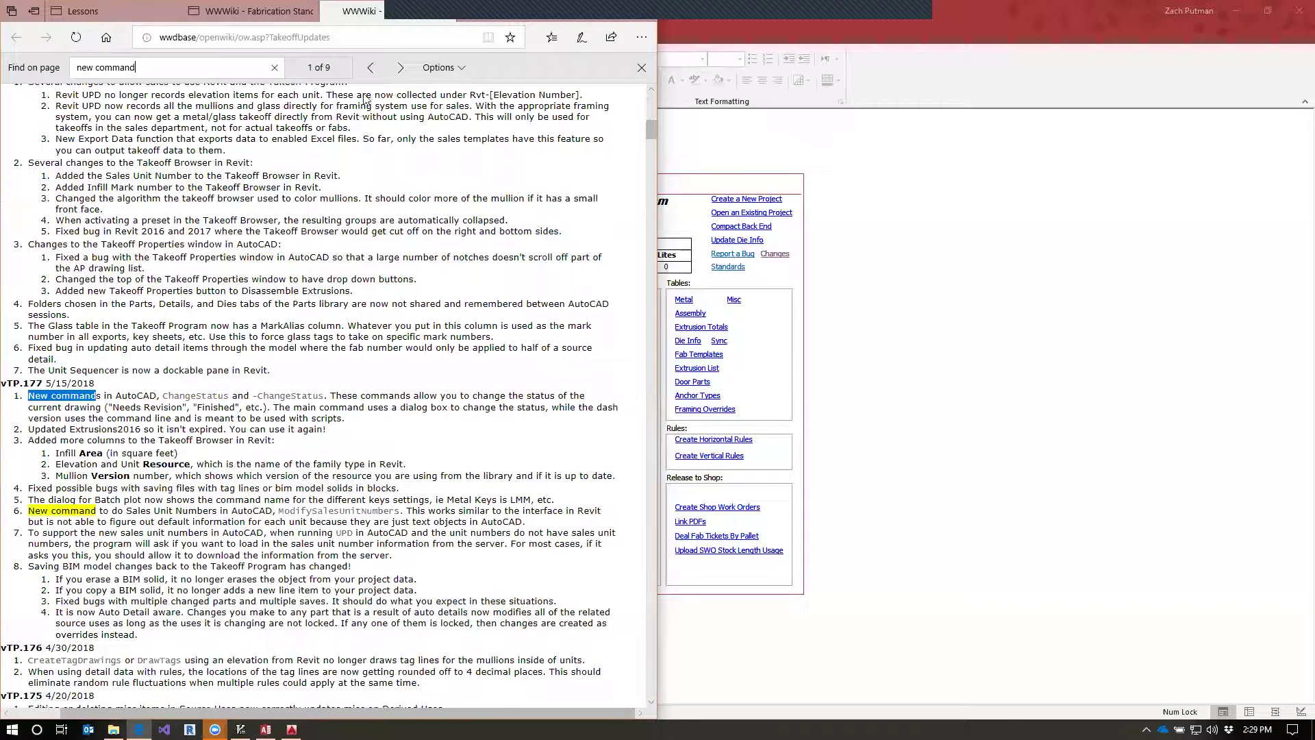
pyautogui.click(403, 68)
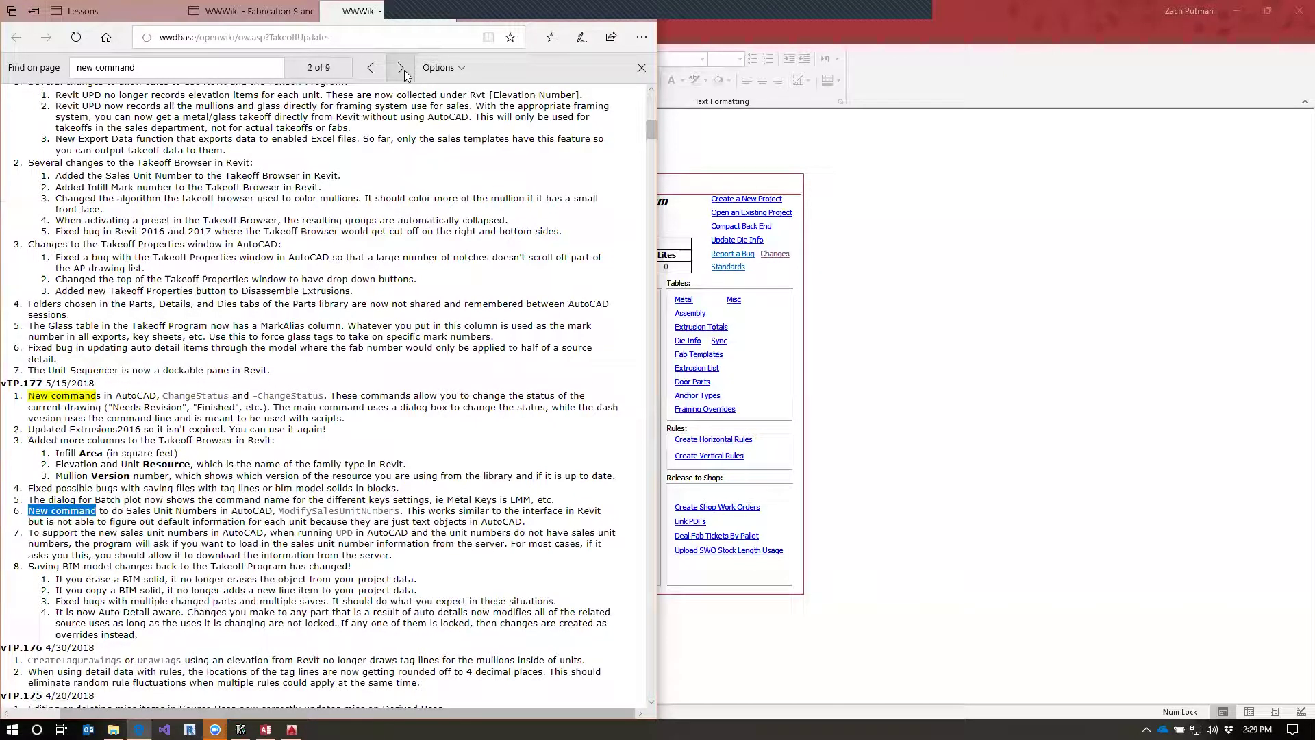
pyautogui.click(403, 68)
pyautogui.click(405, 70)
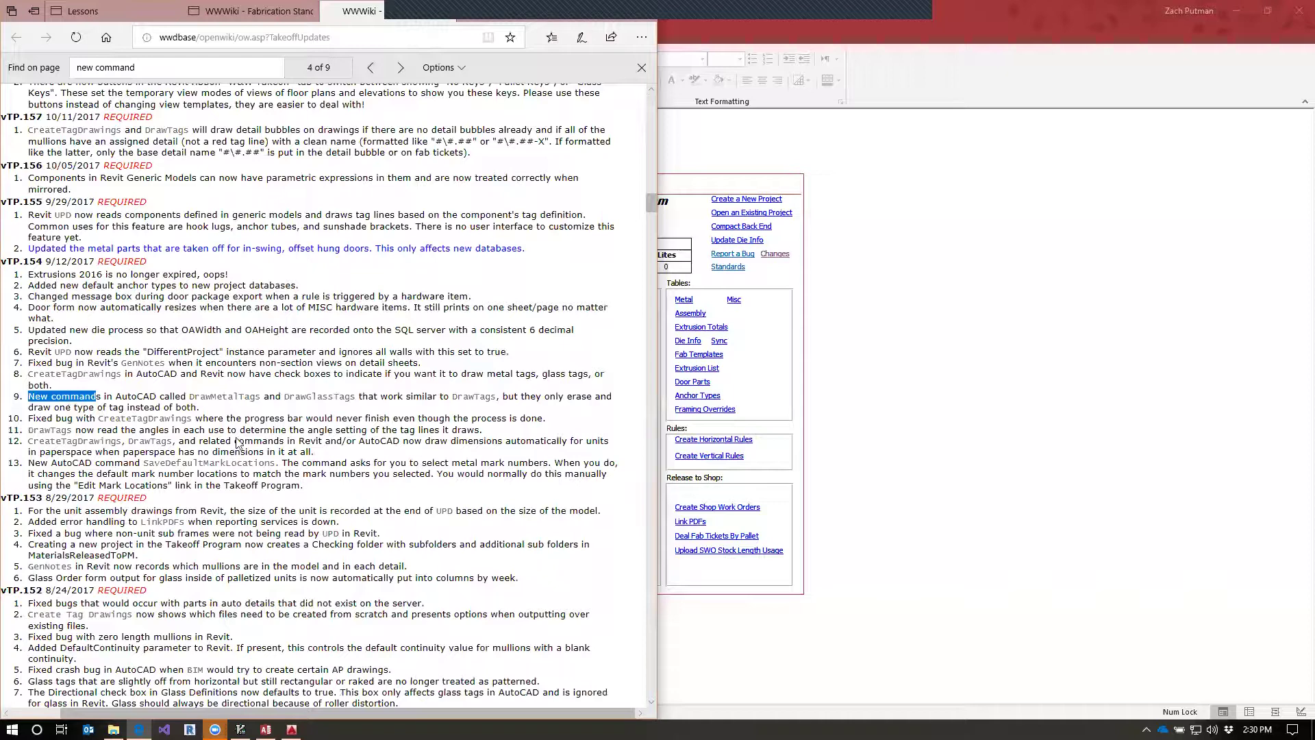
# Review the entries around vTP.154 and advance to the next "new command" match, in the V9.096 entry.
pyautogui.click(190, 438)
pyautogui.scroll(-8, 452, 444)
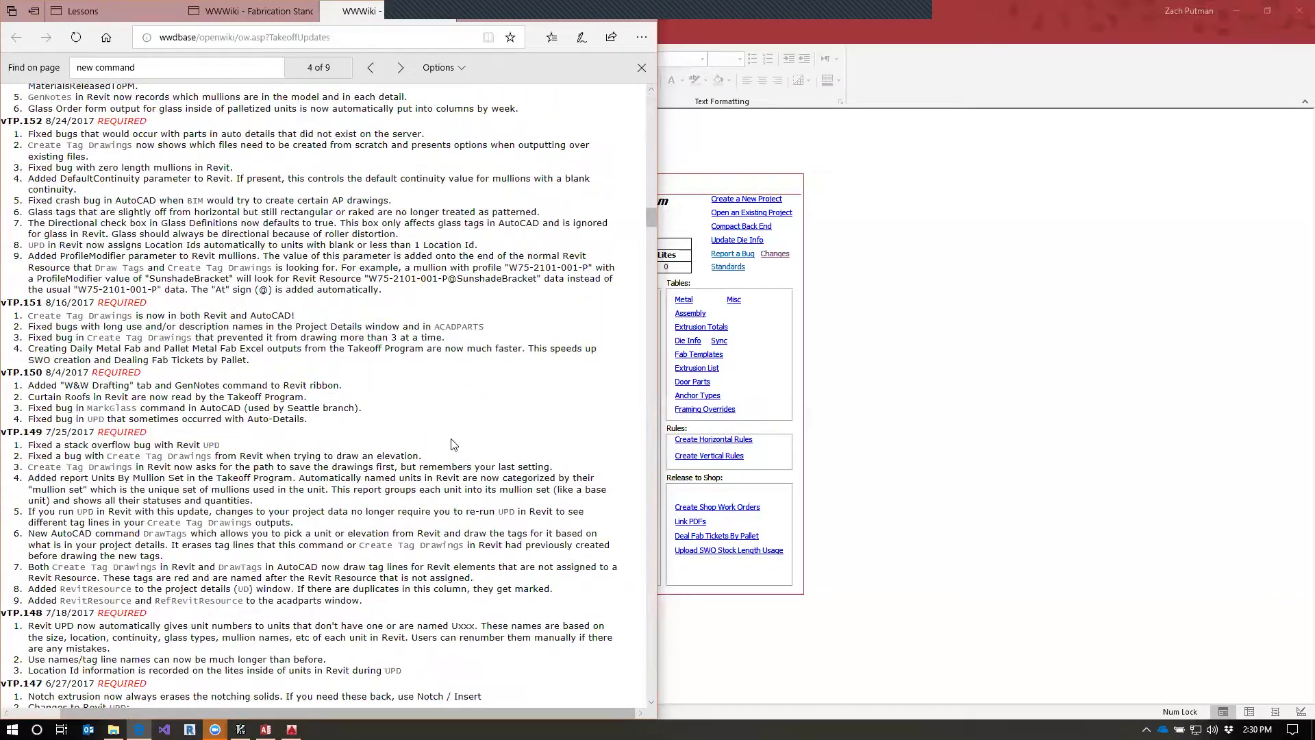
pyautogui.scroll(10, 449, 452)
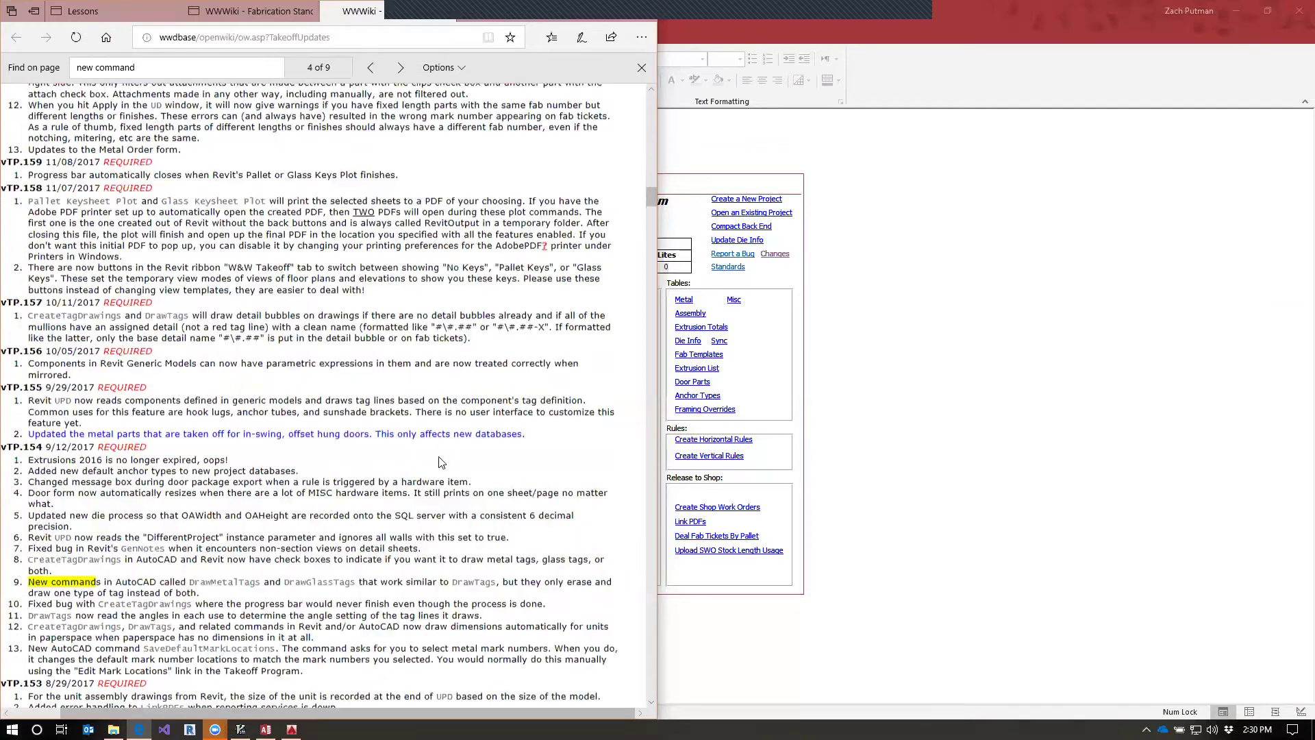
pyautogui.scroll(-3, 296, 515)
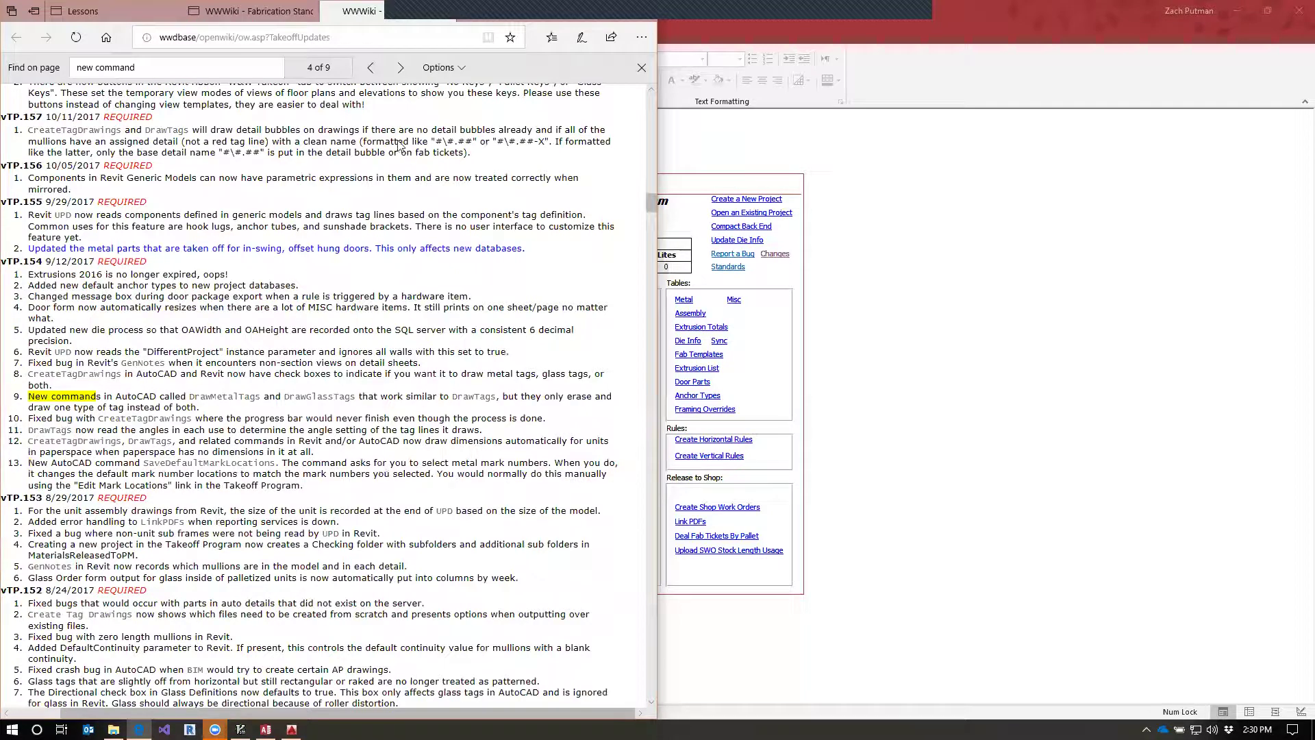
pyautogui.click(401, 67)
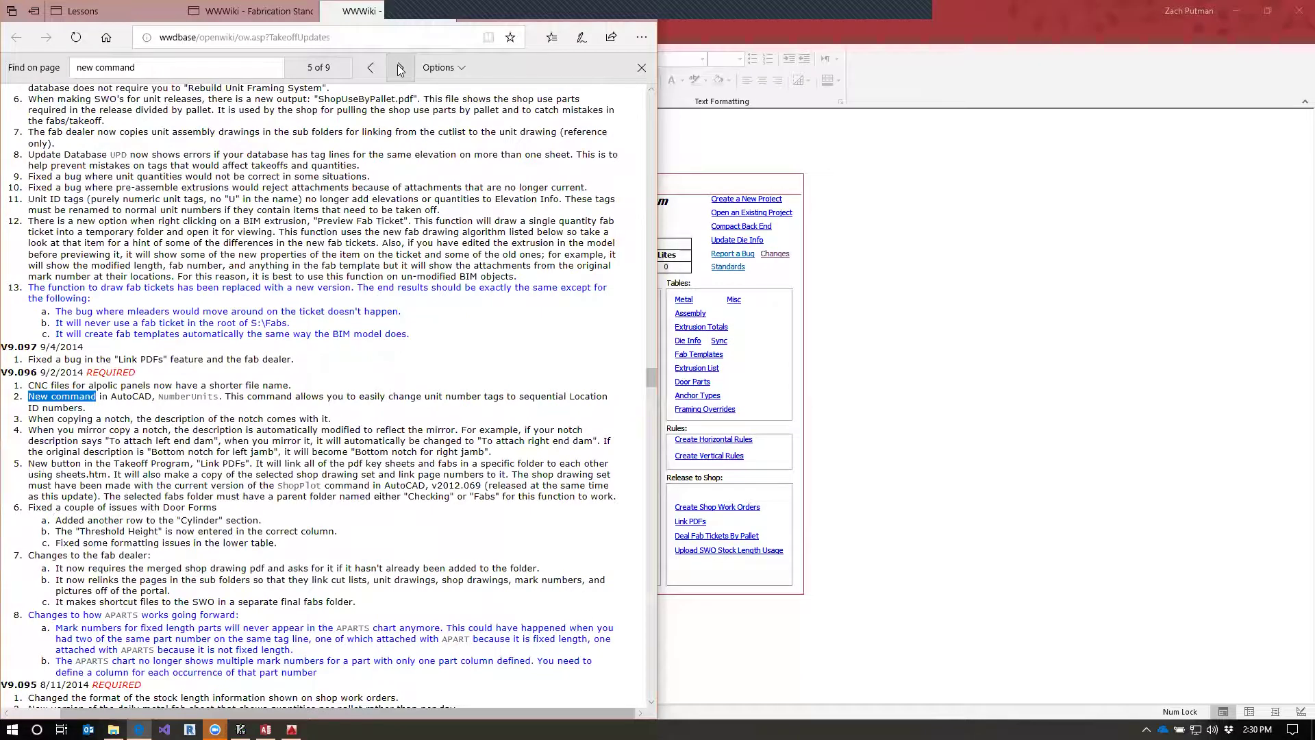
# Advance to the next "new command" match and read the SelText note in the V9.070 entry.
pyautogui.click(400, 66)
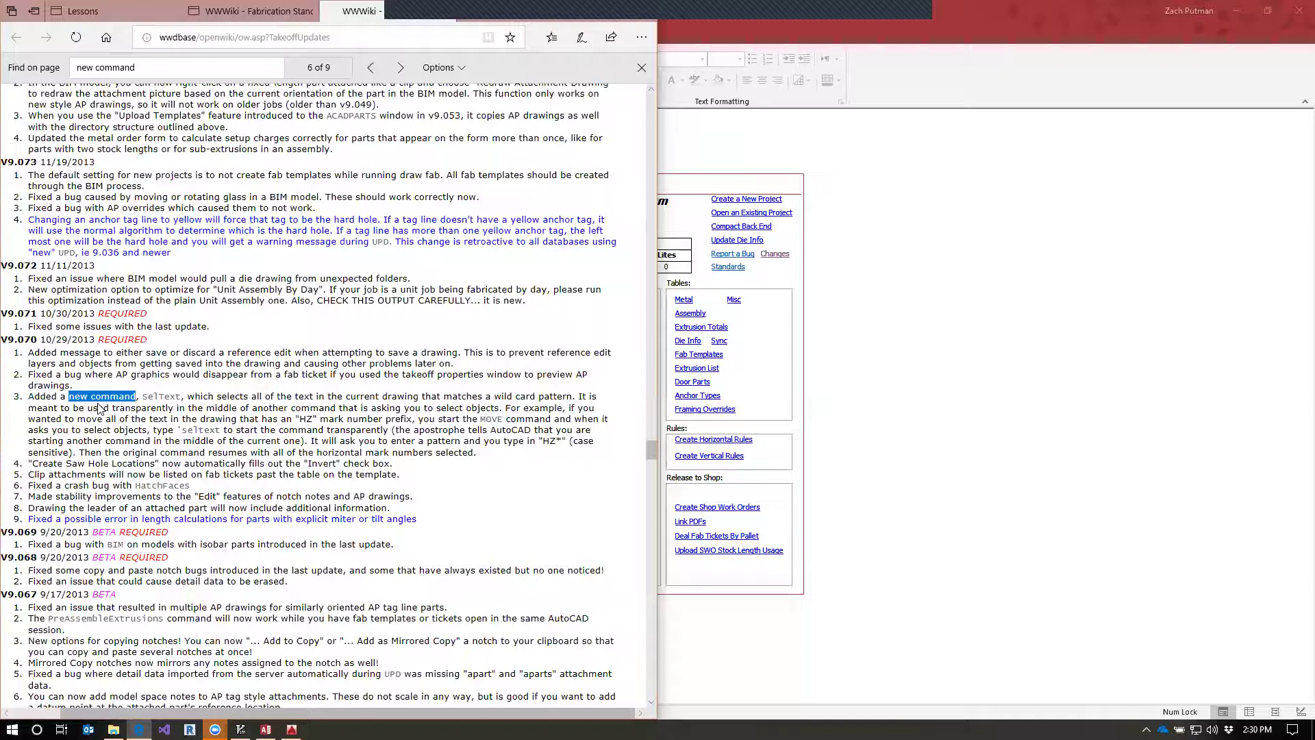
pyautogui.moveTo(39, 401); pyautogui.dragTo(564, 475)
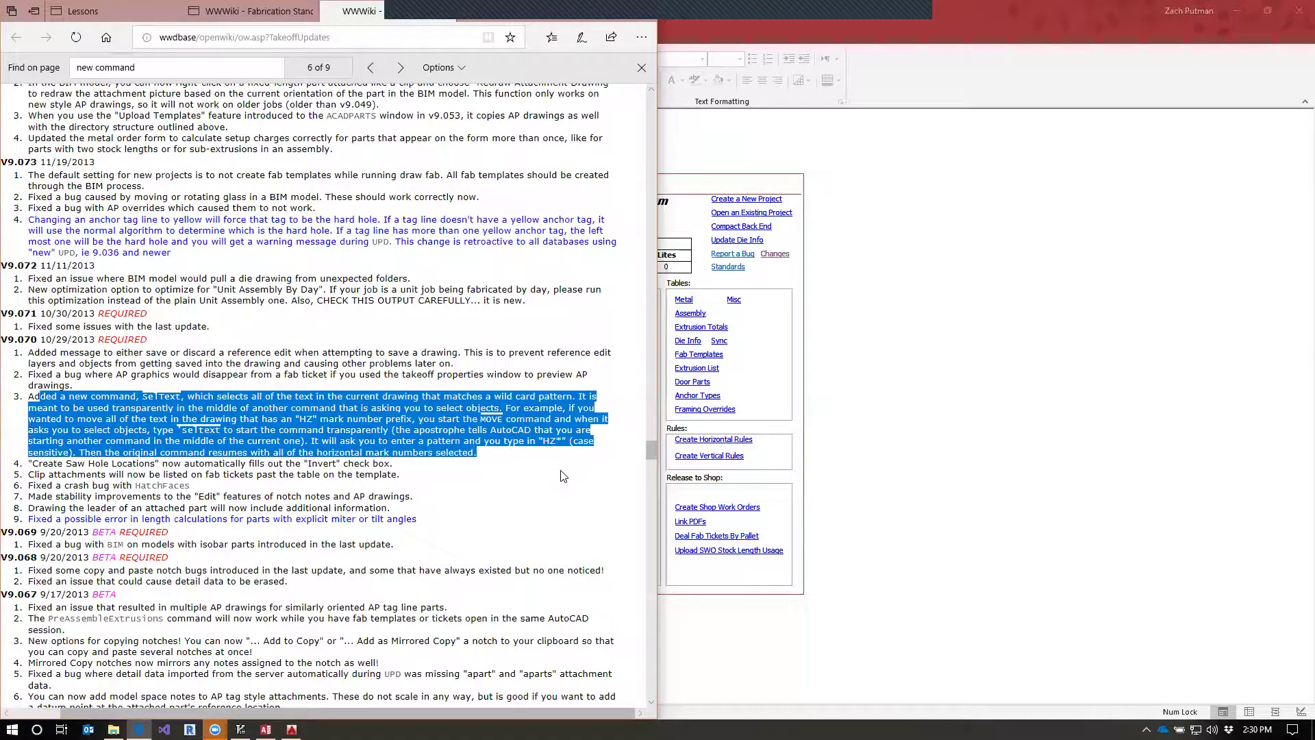
pyautogui.click(529, 455)
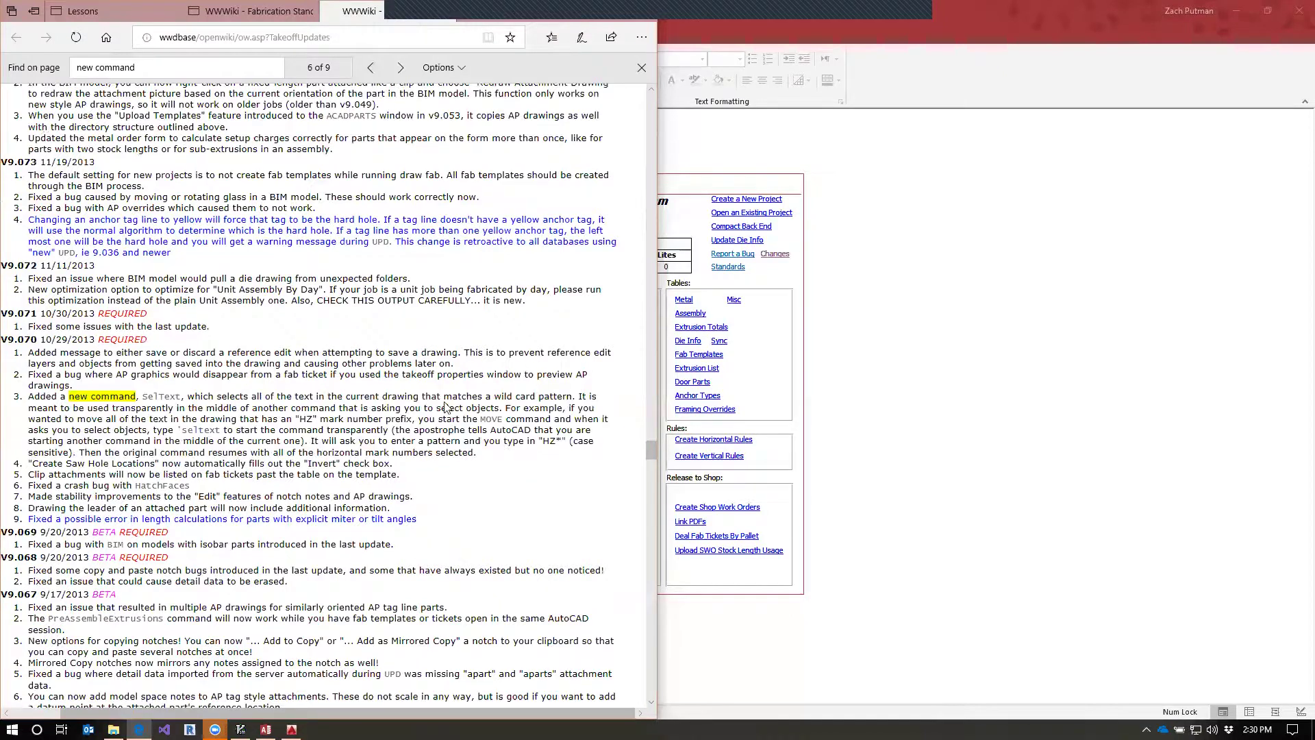
# Step through the remaining "new command" matches in the V9.049, V9.033 and V9.021 entries, checking the notes on ExtrusionBounds and VP.
pyautogui.click(401, 67)
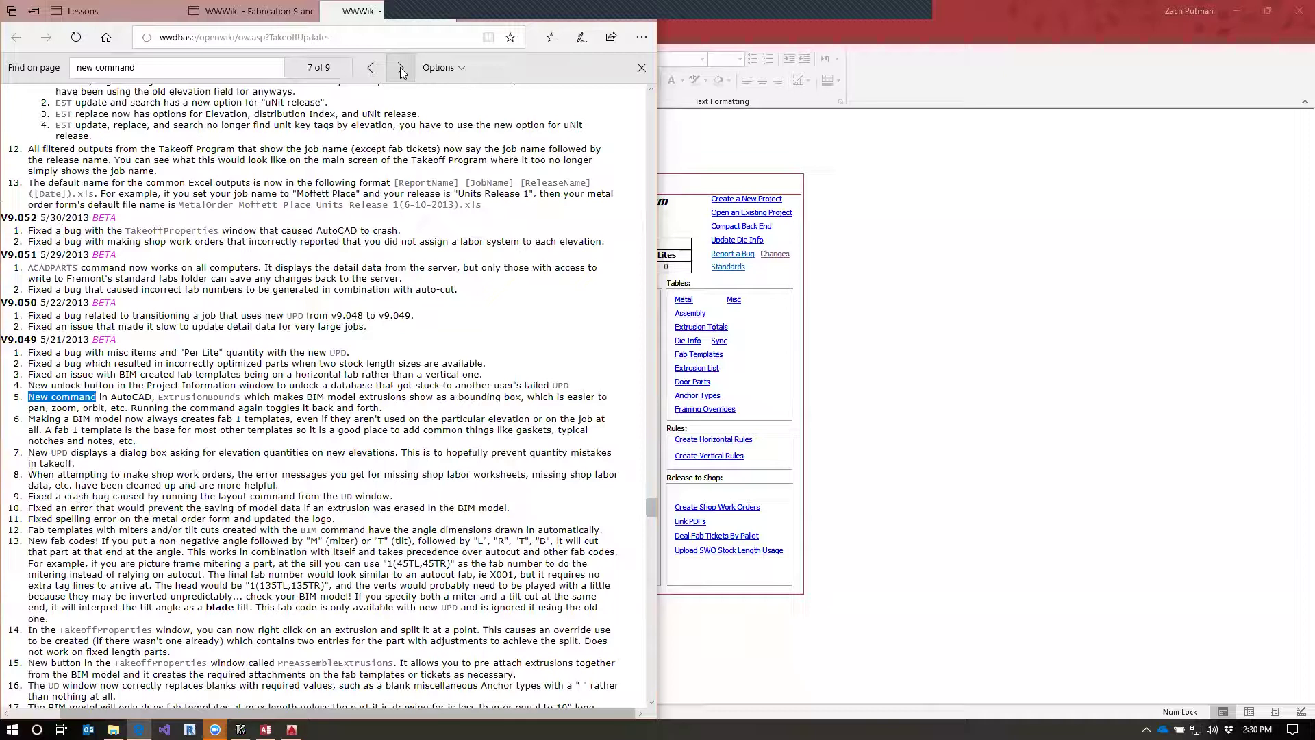
pyautogui.click(401, 67)
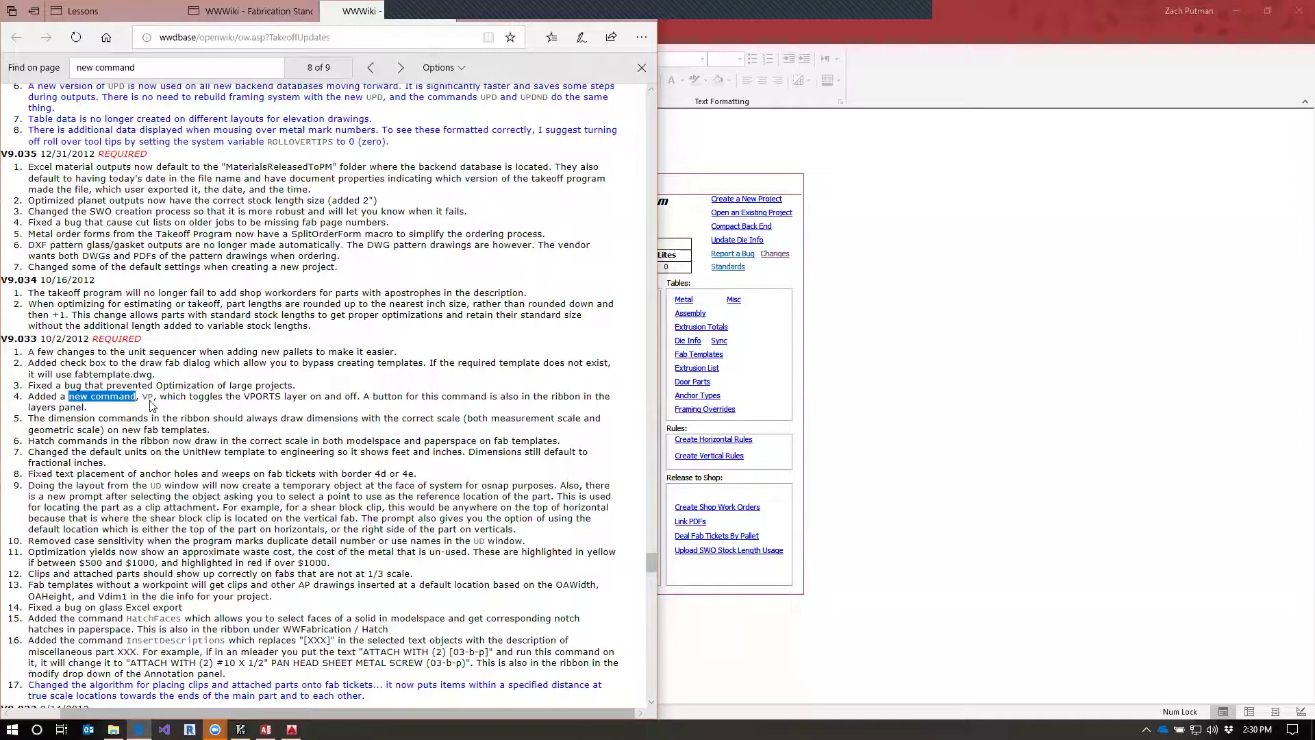
pyautogui.moveTo(143, 398); pyautogui.dragTo(158, 401)
pyautogui.click(401, 68)
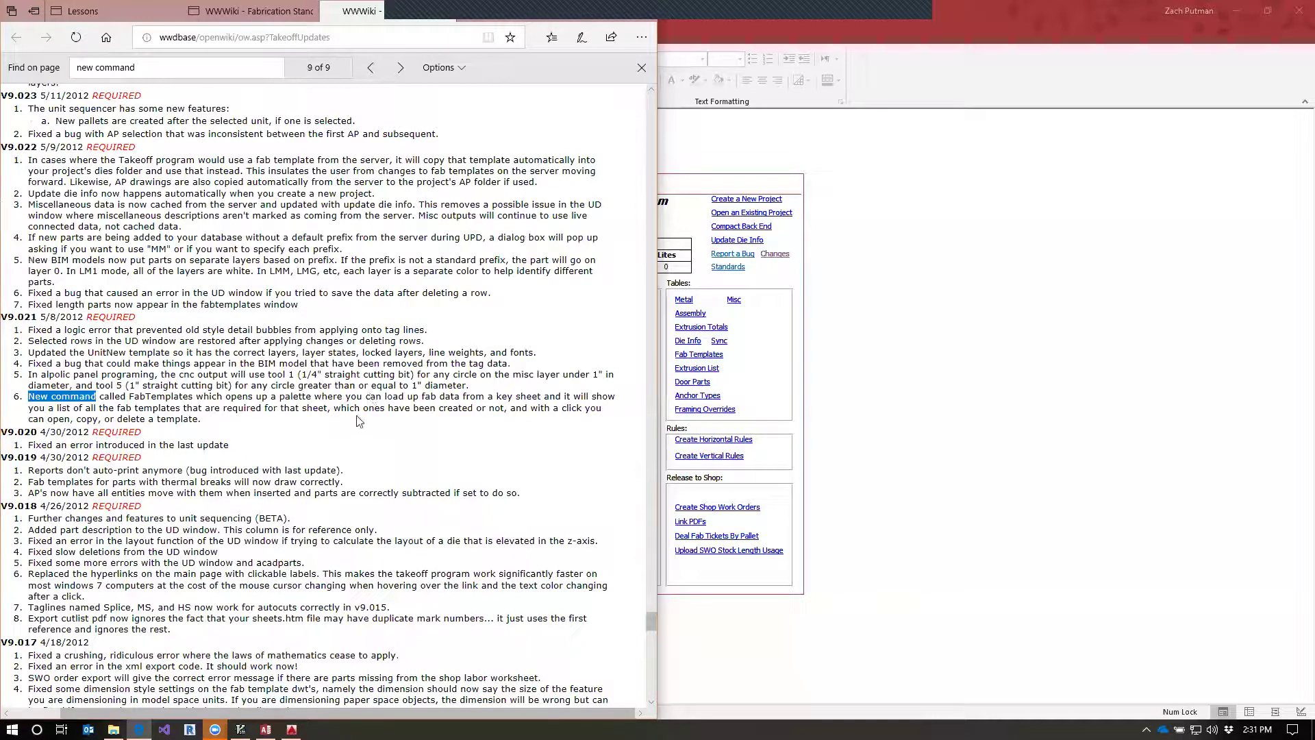
# Examine the FabTemplates note in the V9.021 entry and the neighbouring entries from V9.024 down to V9.013.
pyautogui.scroll(1, 364, 418)
pyautogui.scroll(-2, 356, 423)
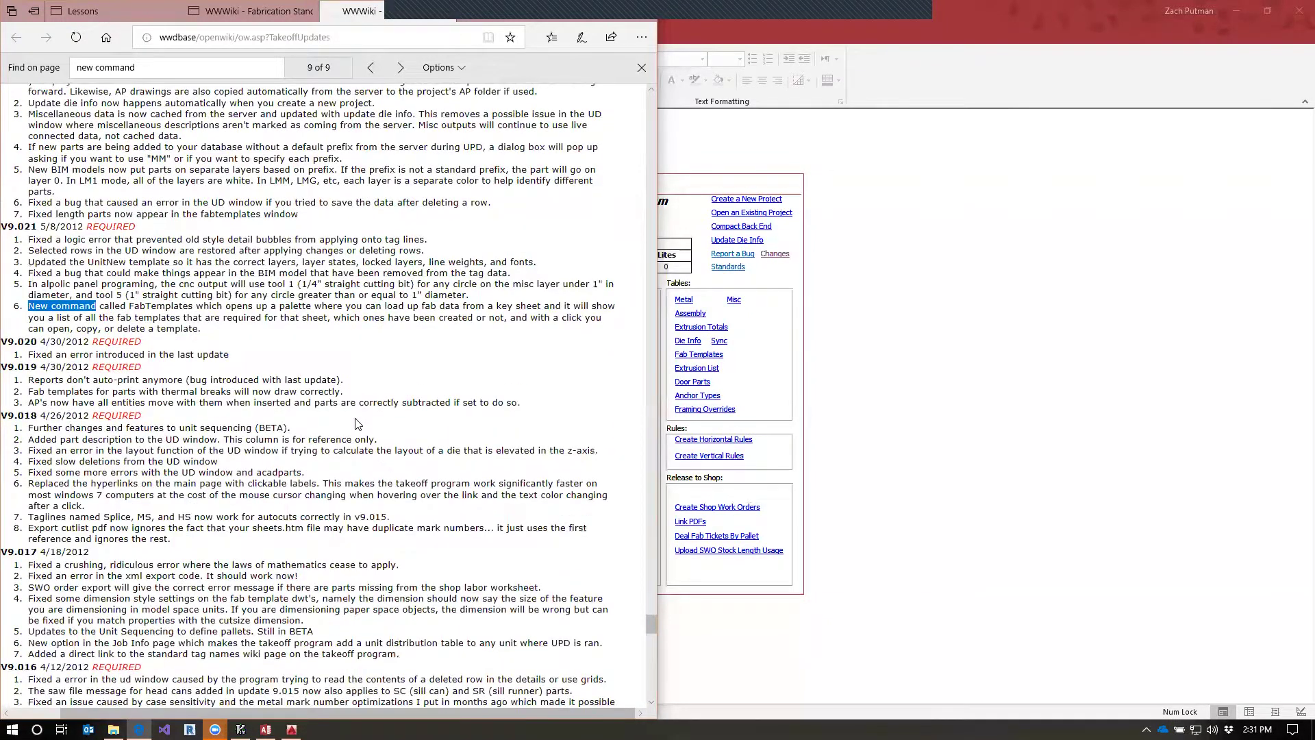
pyautogui.scroll(2, 355, 423)
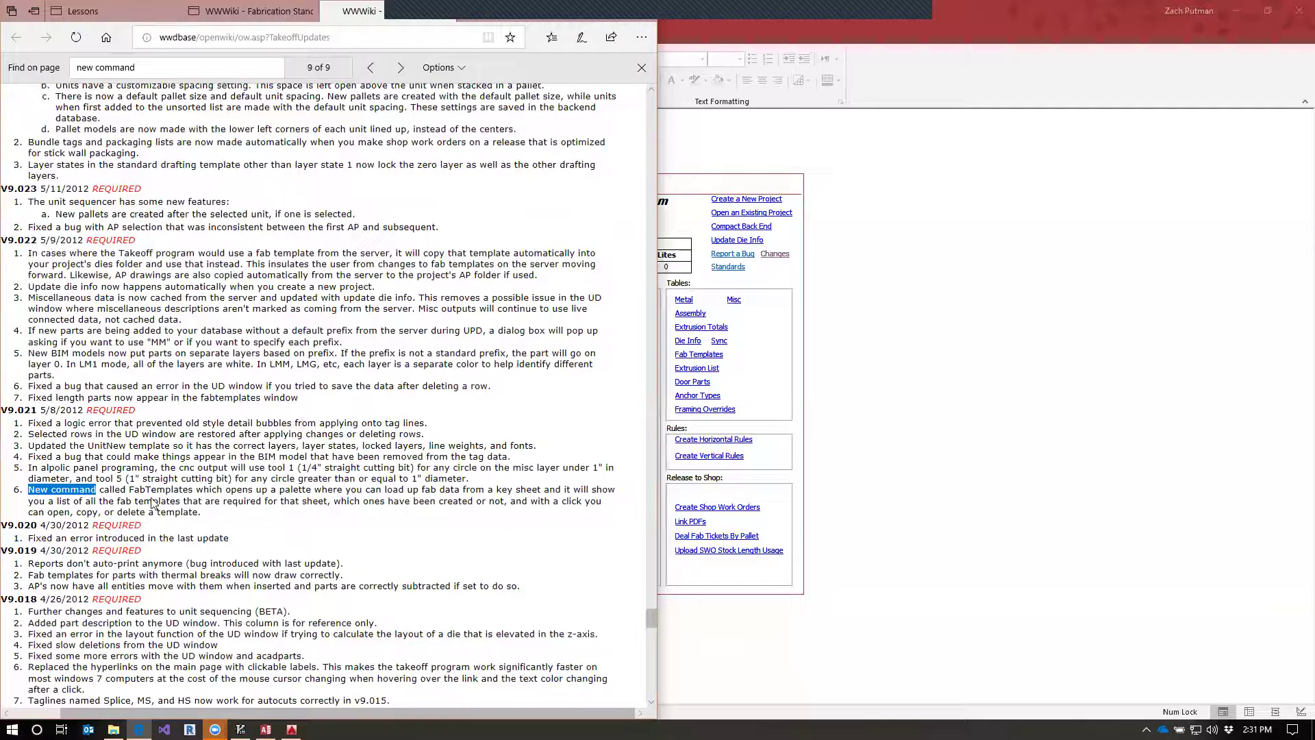
pyautogui.moveTo(121, 491); pyautogui.dragTo(235, 519)
pyautogui.click(252, 518)
pyautogui.scroll(3, 387, 514)
pyautogui.scroll(-2, 403, 541)
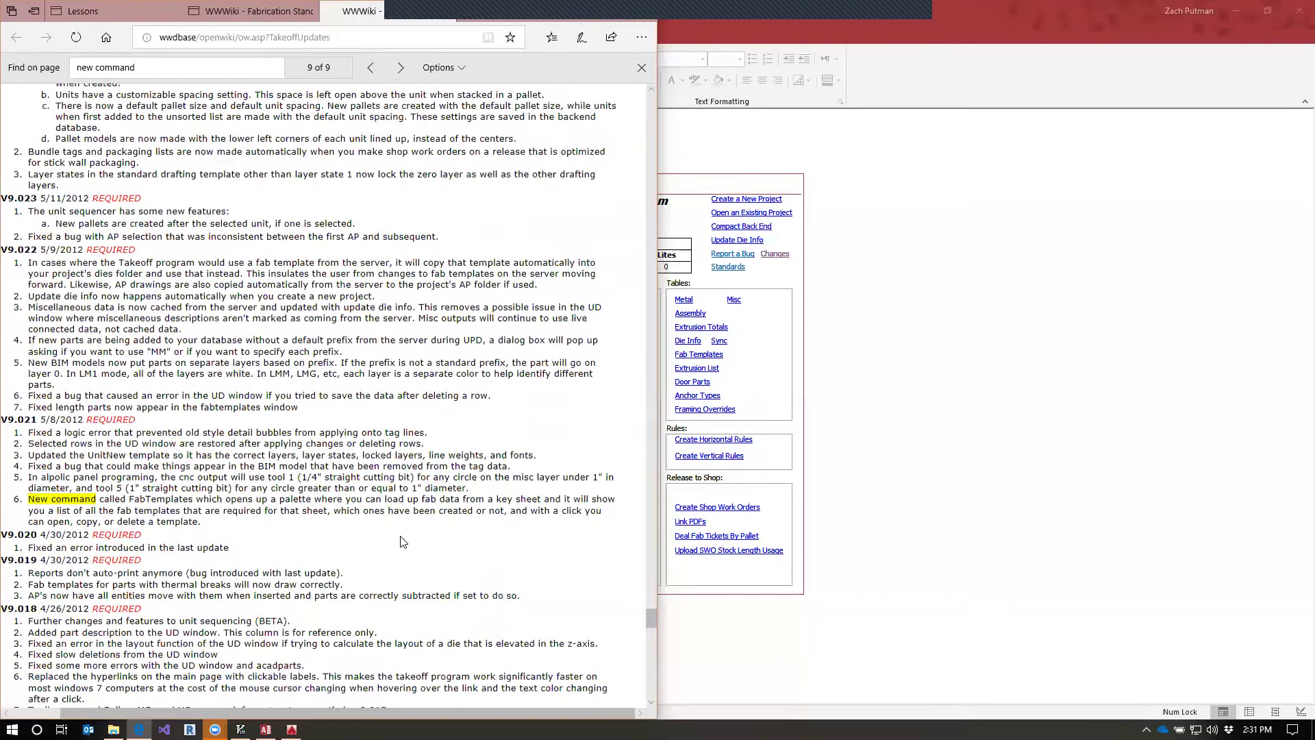
pyautogui.scroll(-2, 409, 541)
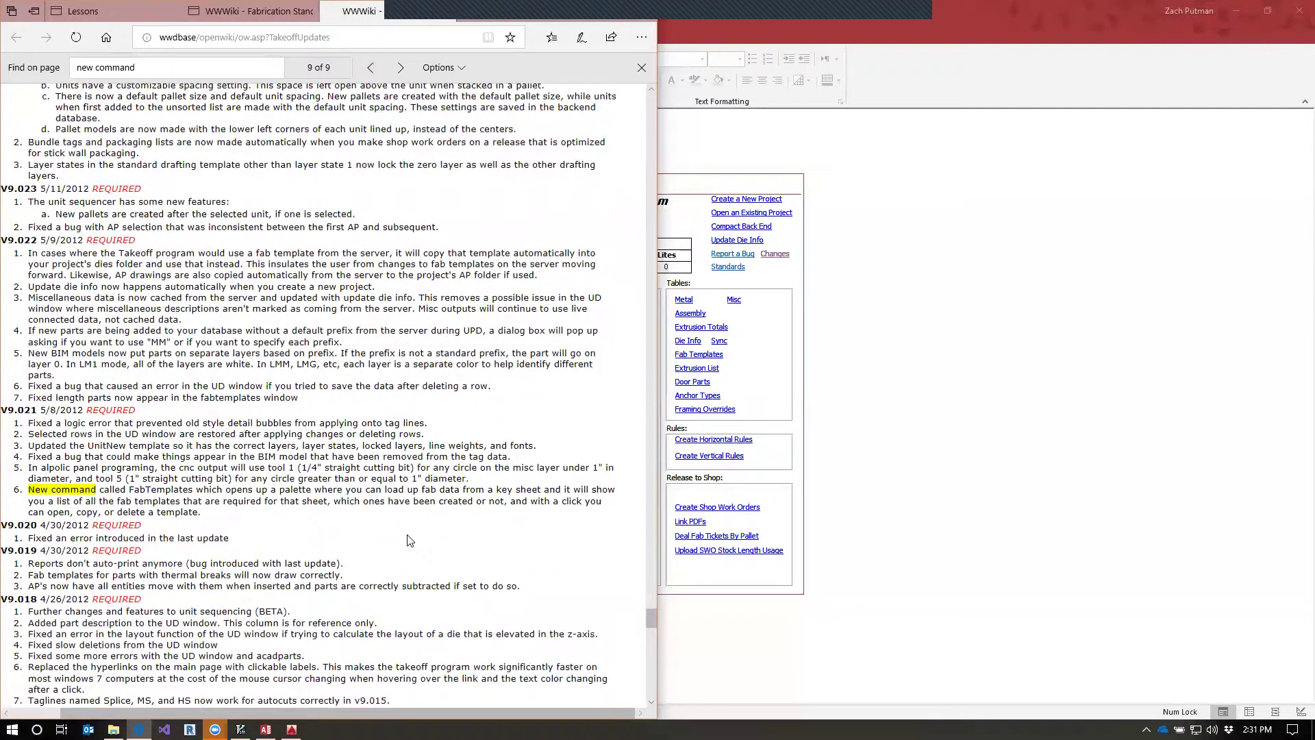
pyautogui.scroll(-7, 409, 541)
pyautogui.scroll(9, 409, 541)
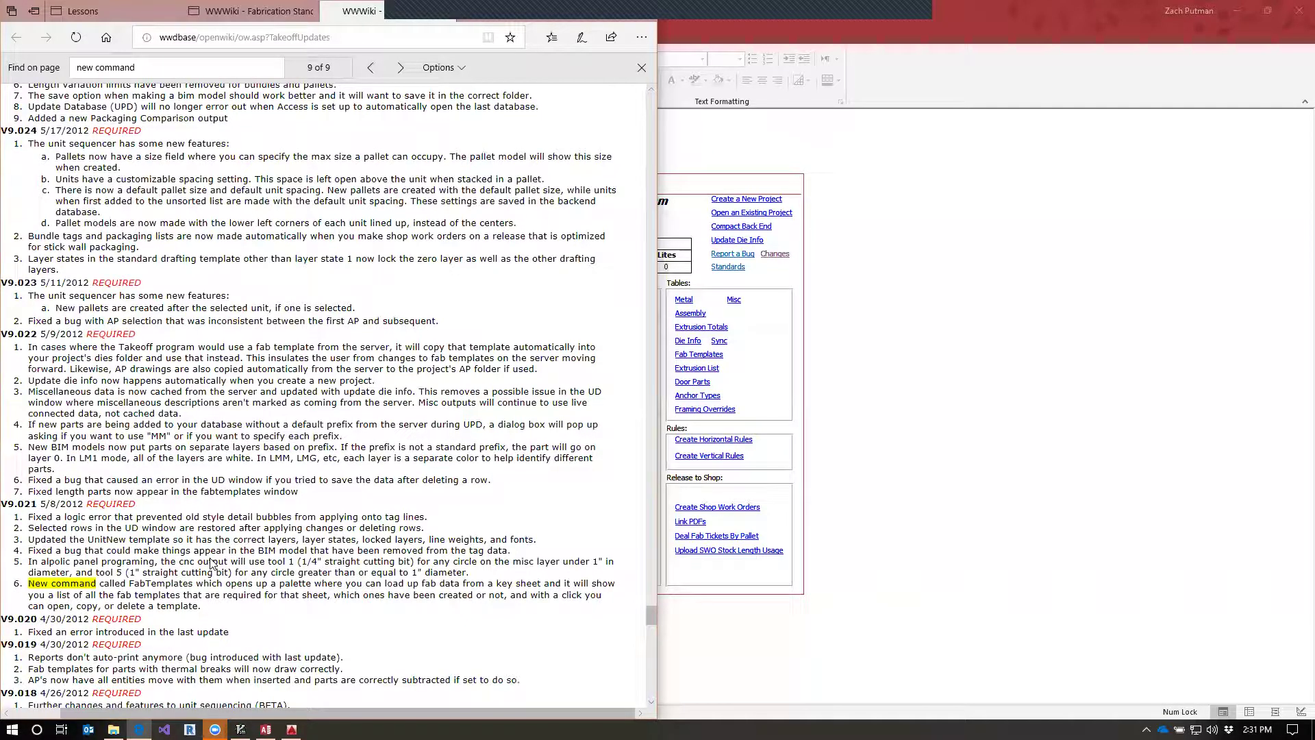
pyautogui.scroll(2, 212, 563)
pyautogui.scroll(-2, 212, 564)
pyautogui.scroll(-2, 168, 526)
pyautogui.scroll(-6, 166, 525)
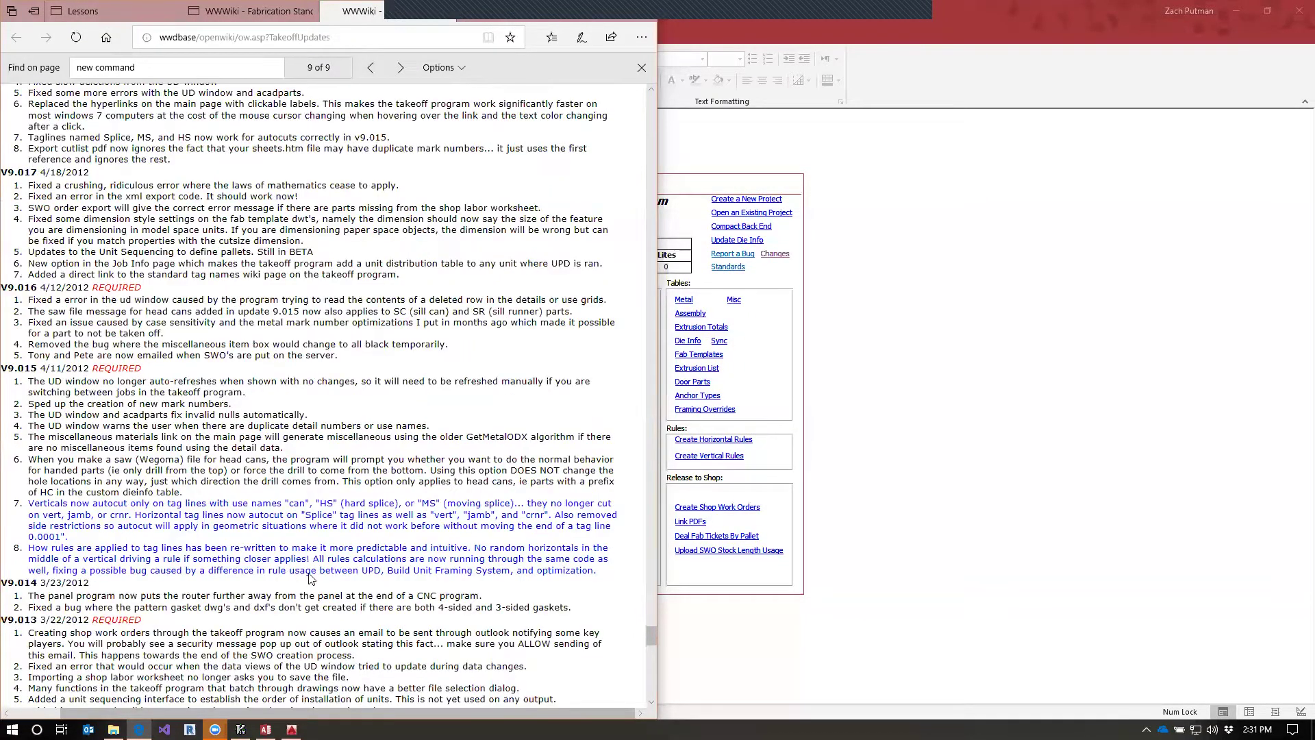
pyautogui.scroll(5, 310, 579)
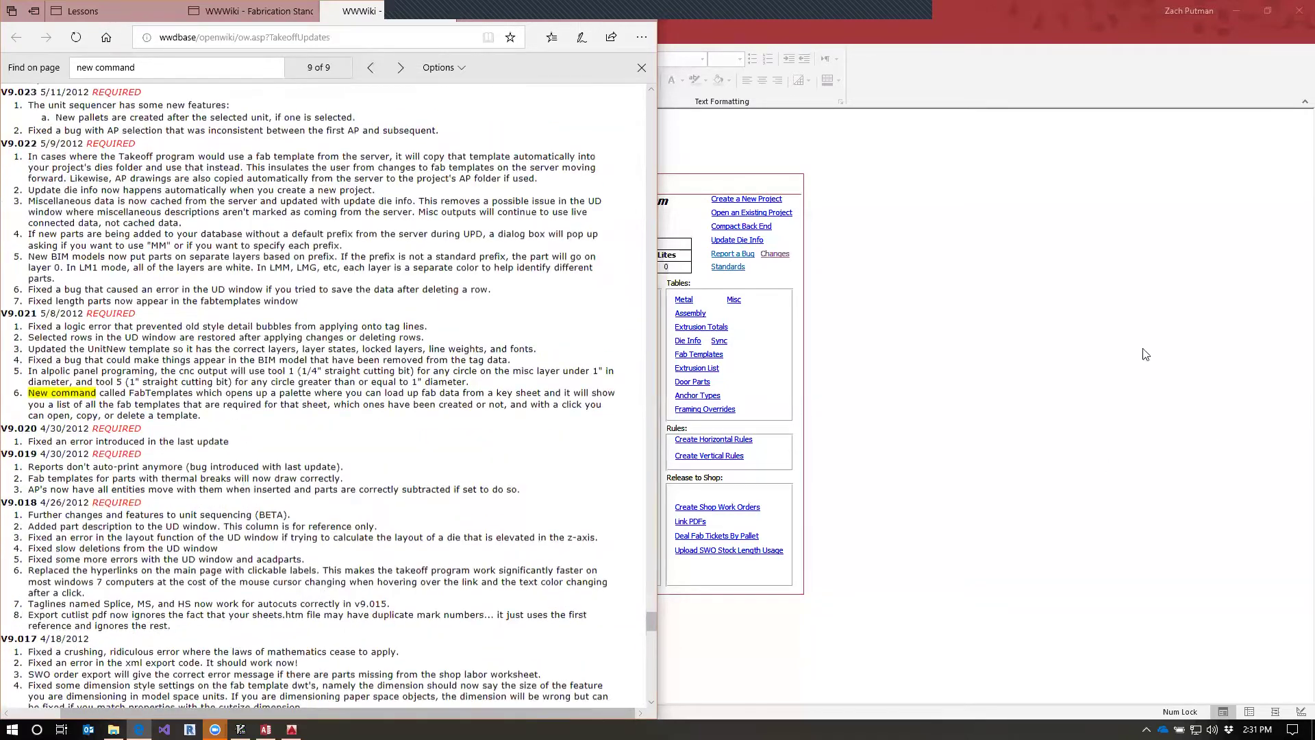
# Switch to the UARC-205 drawing in AutoCAD and inspect the tag line properties of the right jamb and a vertical in elevation 1.
pyautogui.click(1147, 355)
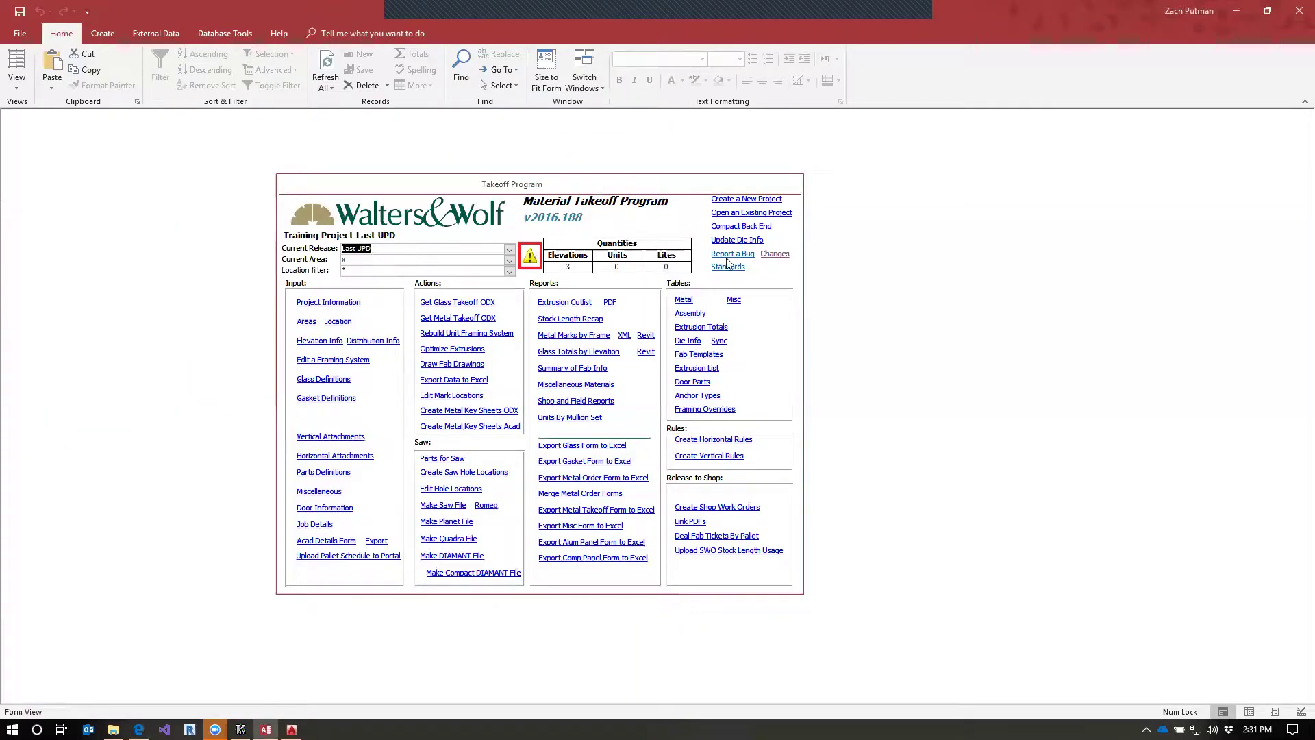
pyautogui.click(292, 729)
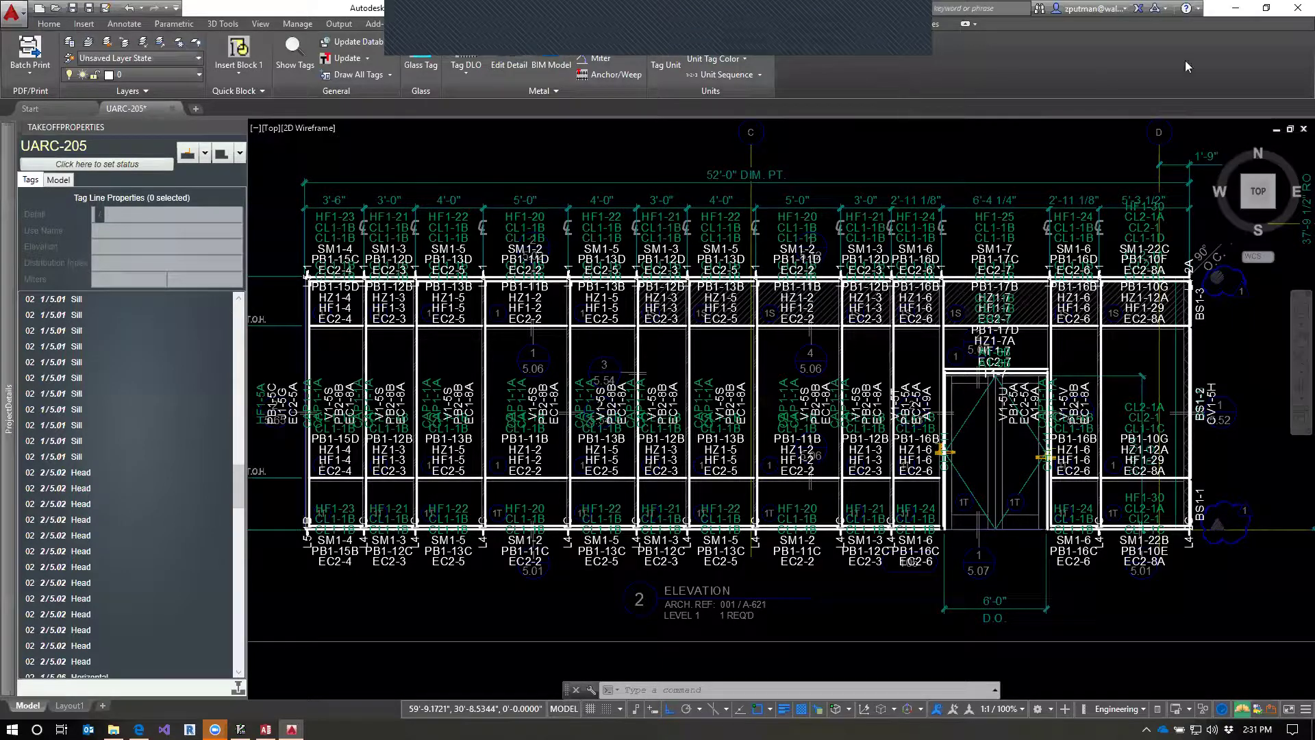
pyautogui.moveTo(5, 445)
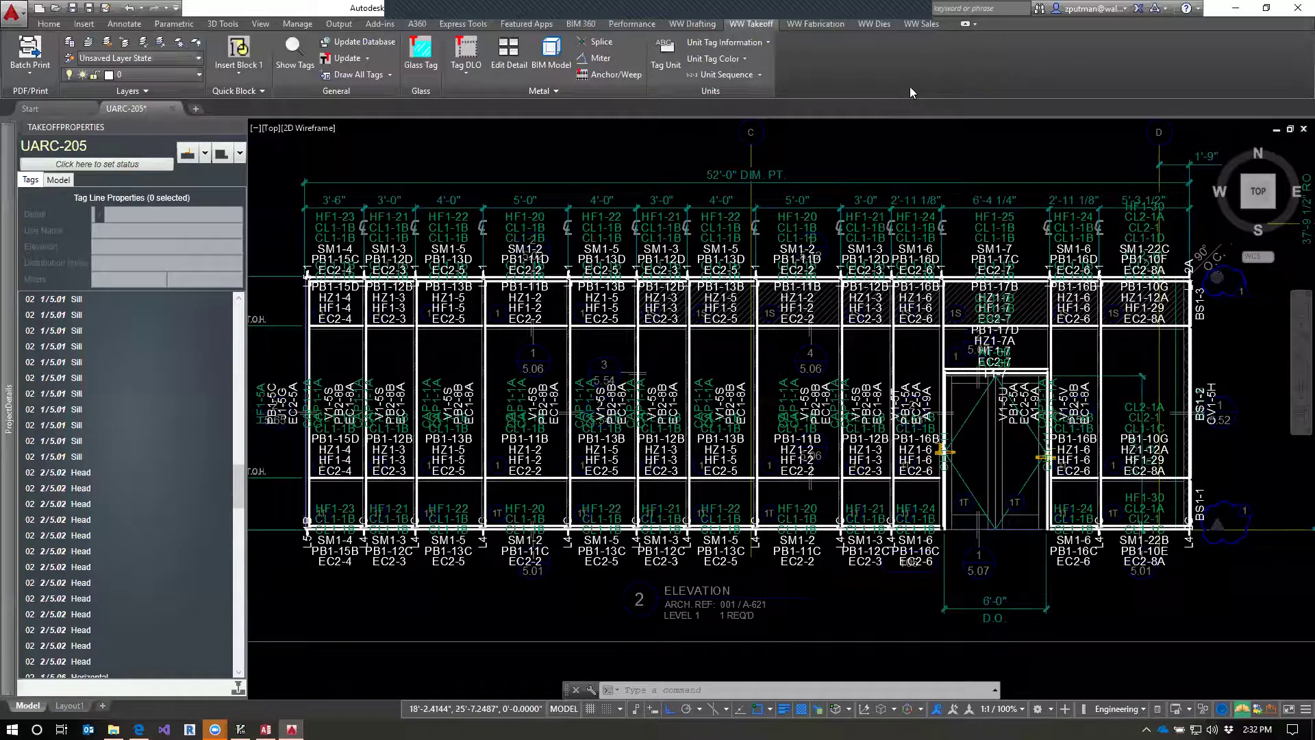
pyautogui.moveTo(1188, 452); pyautogui.dragTo(754, 472)
pyautogui.moveTo(1165, 384); pyautogui.dragTo(1028, 383)
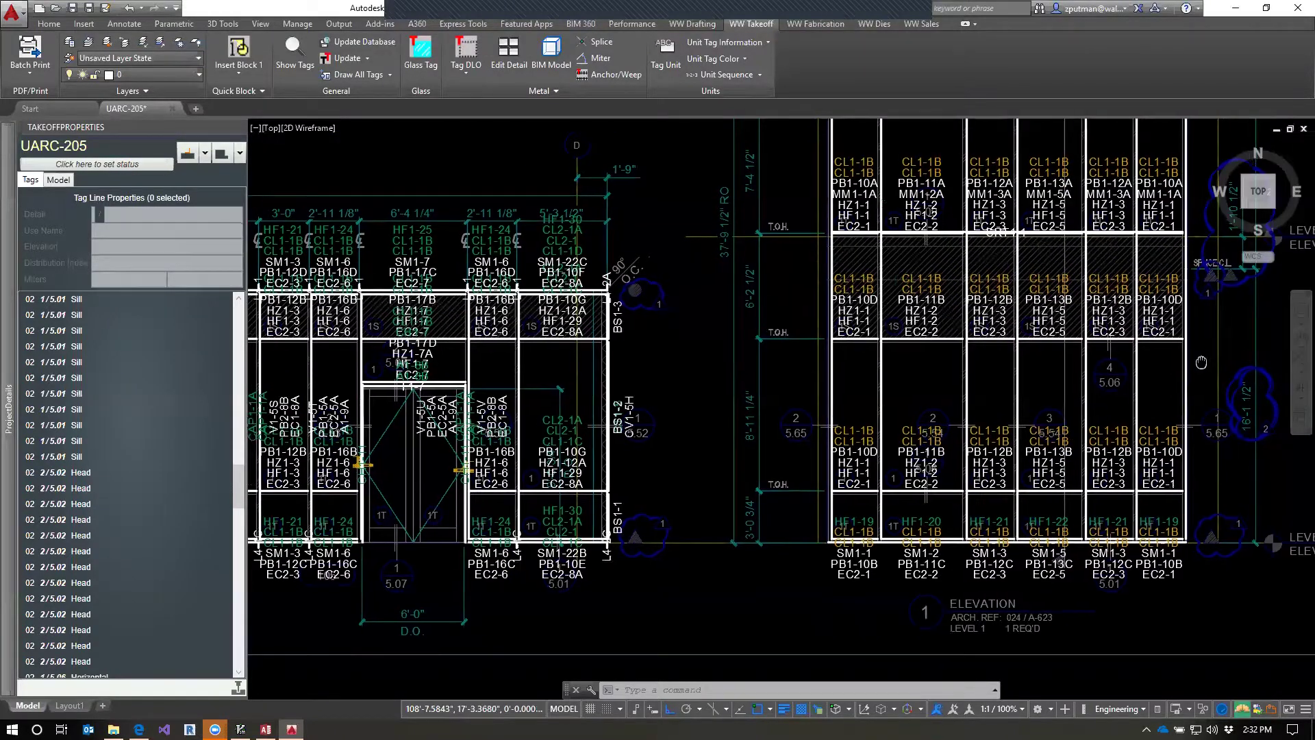
pyautogui.moveTo(1204, 363); pyautogui.dragTo(1131, 396)
pyautogui.scroll(2, 1132, 396)
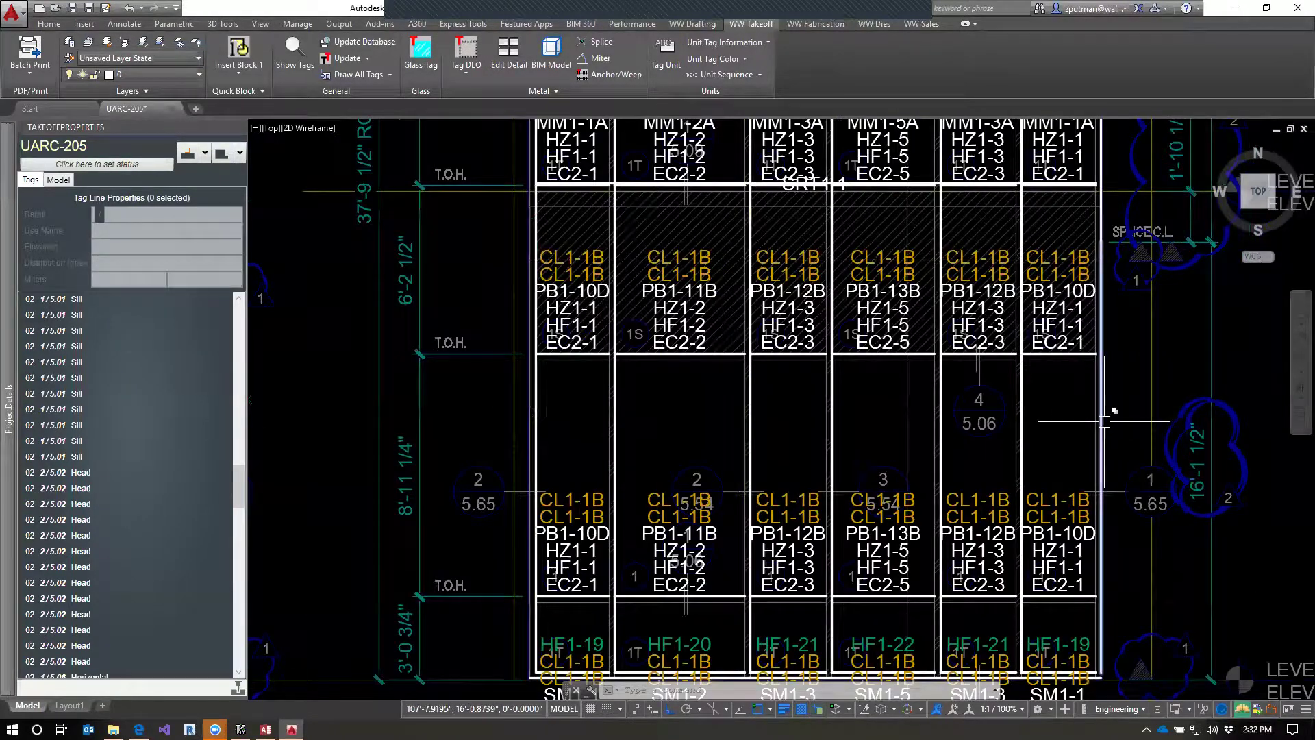
pyautogui.click(1105, 421)
pyautogui.press('Escape')
pyautogui.press('Escape')
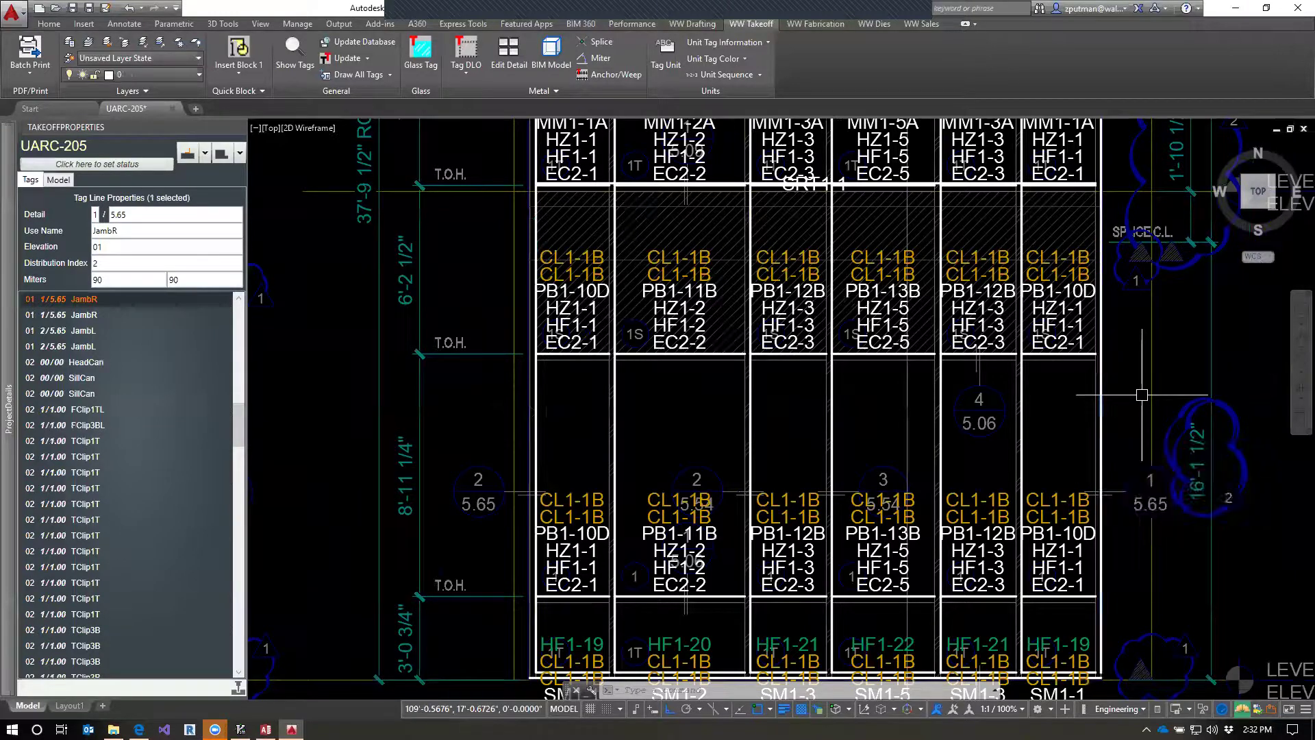
pyautogui.click(943, 416)
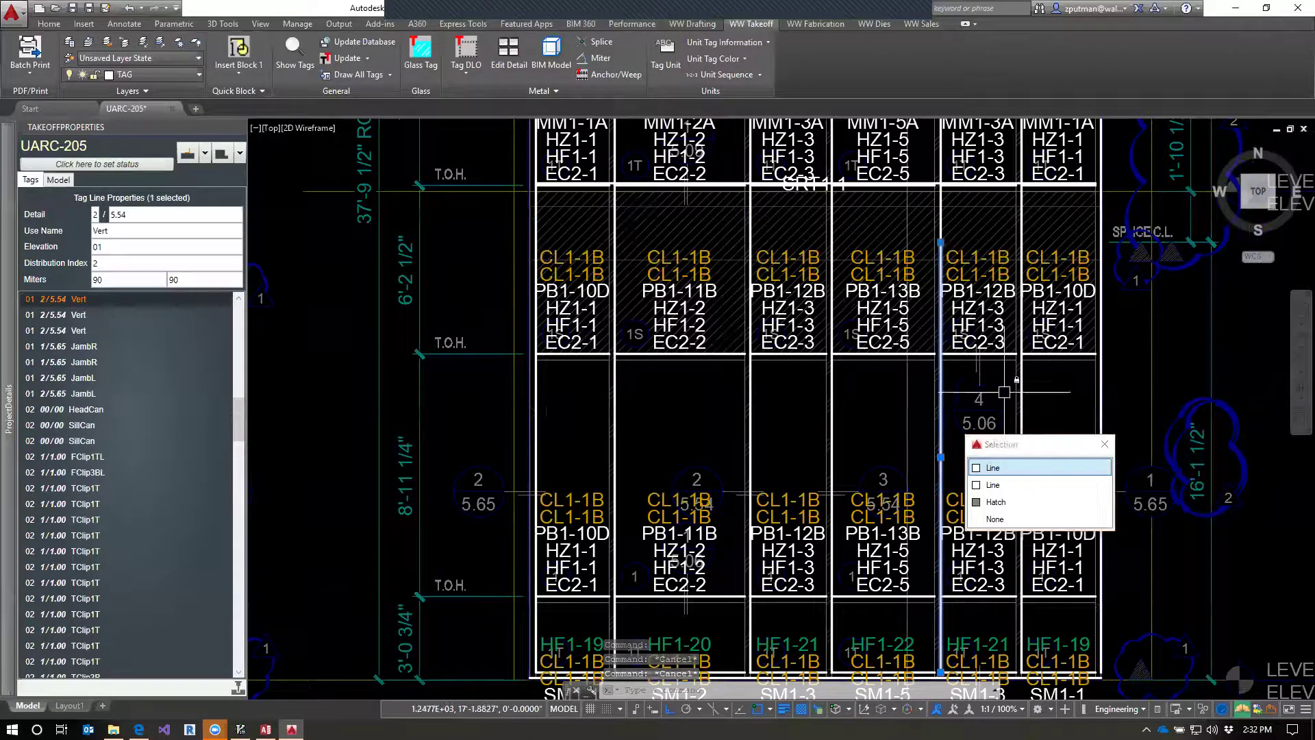
pyautogui.press('Escape')
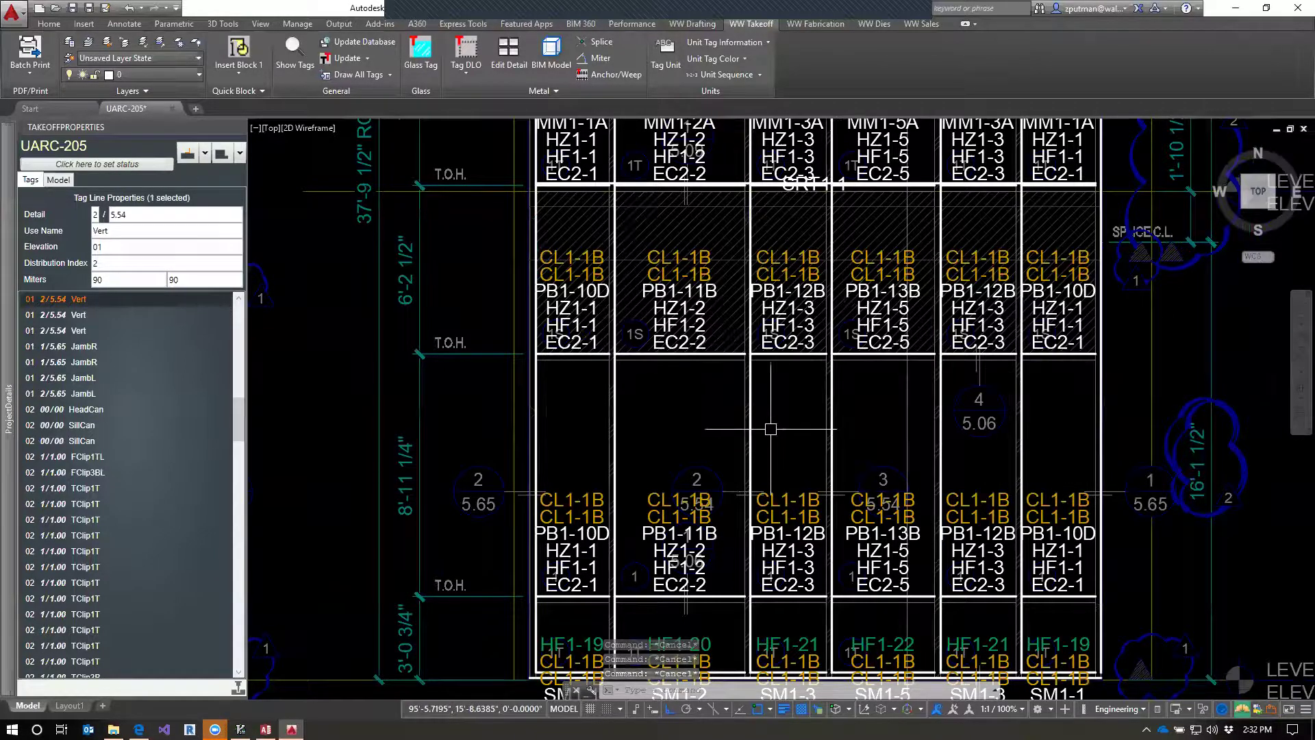
pyautogui.scroll(-2, 700, 408)
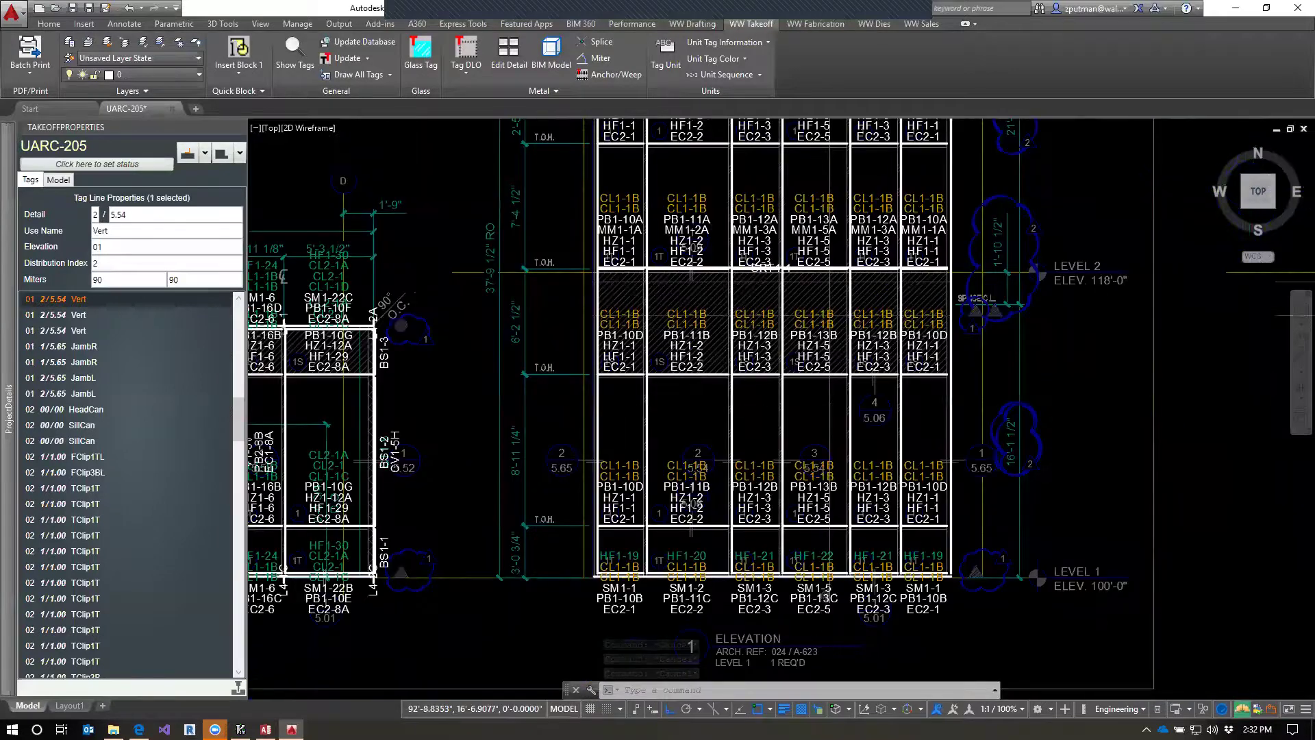
pyautogui.scroll(-2, 710, 404)
pyautogui.scroll(3, 711, 405)
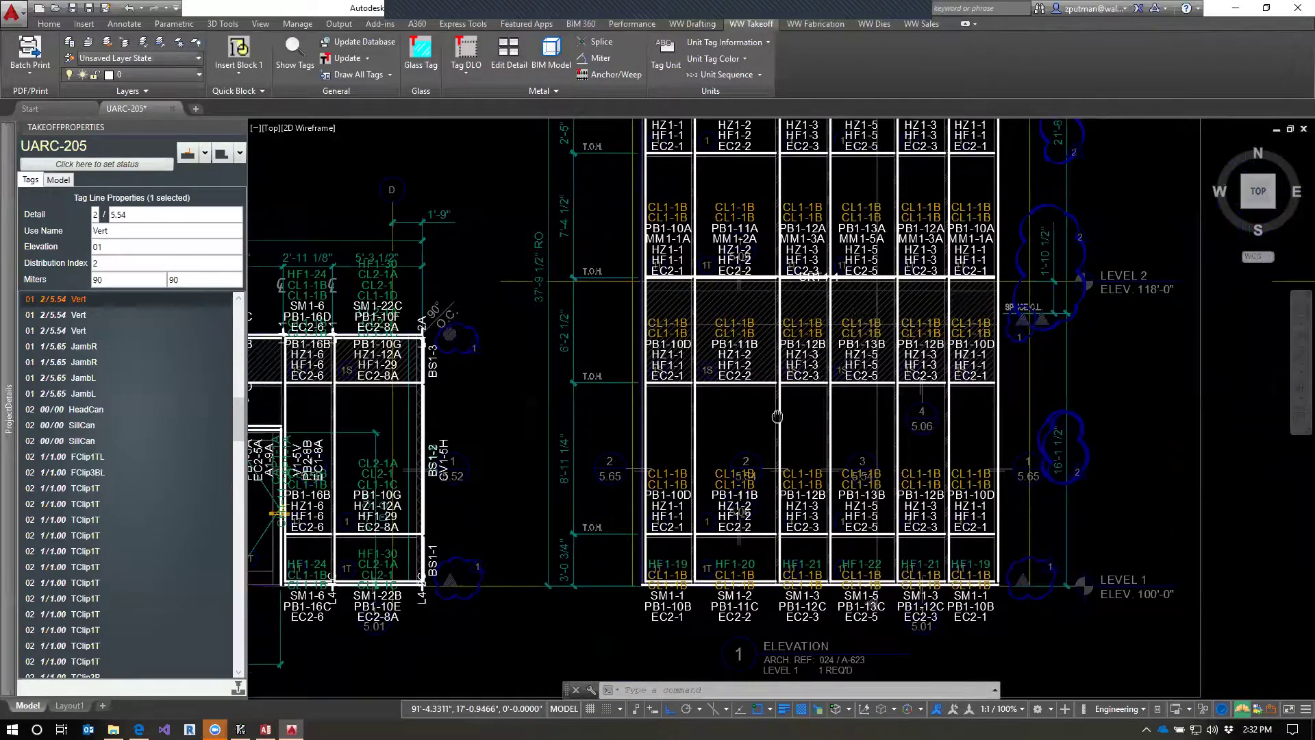
pyautogui.scroll(2, 880, 409)
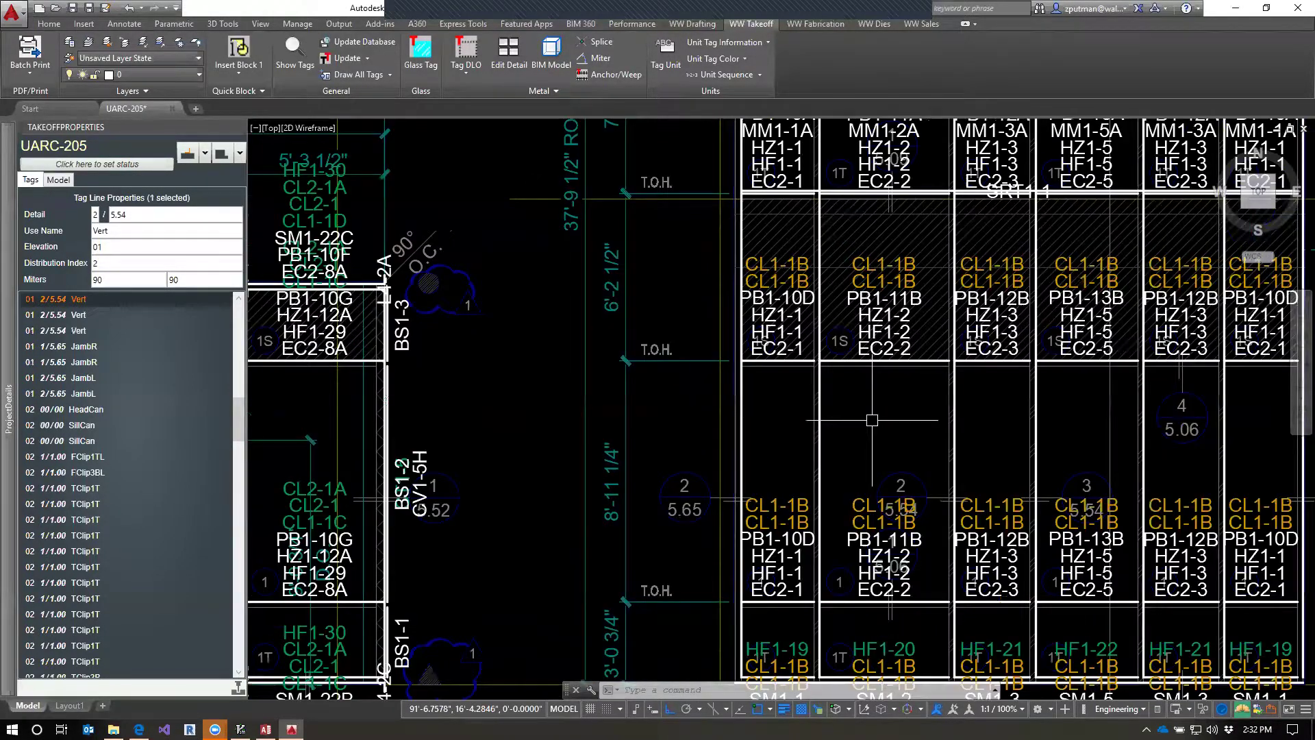
pyautogui.moveTo(894, 439)
pyautogui.mouseDown()
pyautogui.moveTo(784, 442)
pyautogui.moveTo(833, 411)
pyautogui.moveTo(834, 443)
pyautogui.mouseUp()
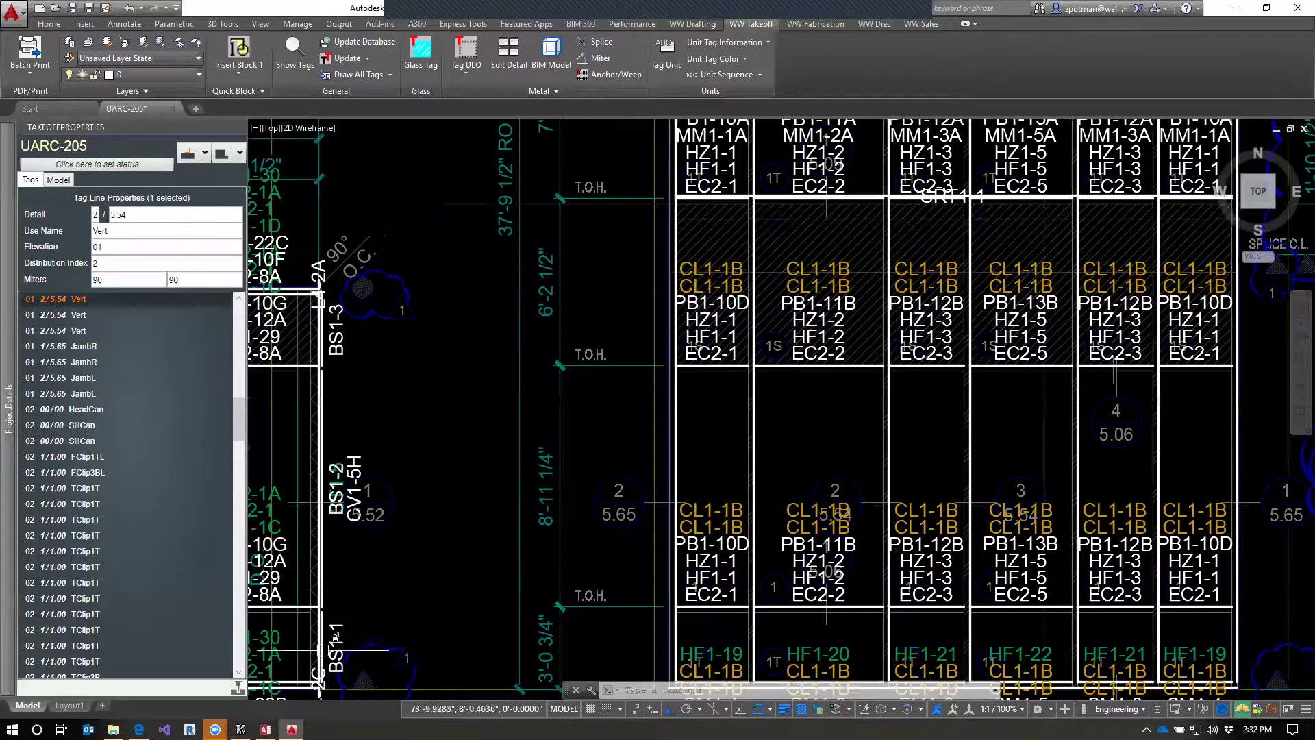
# Switch back to the browser, return to the beginning of the Takeoff Updates page and move the window fully into view.
pyautogui.click(140, 729)
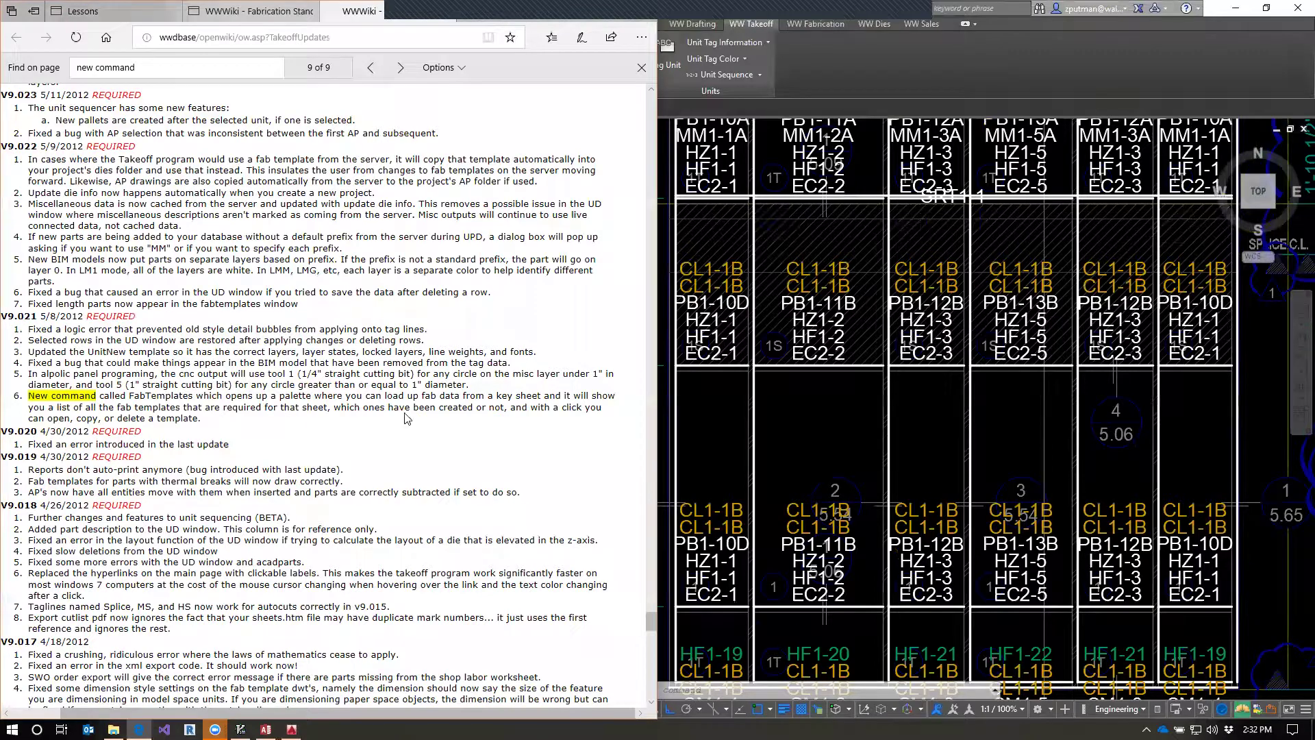
pyautogui.scroll(15, 407, 418)
pyautogui.scroll(15, 352, 250)
pyautogui.moveTo(649, 517); pyautogui.dragTo(654, 88)
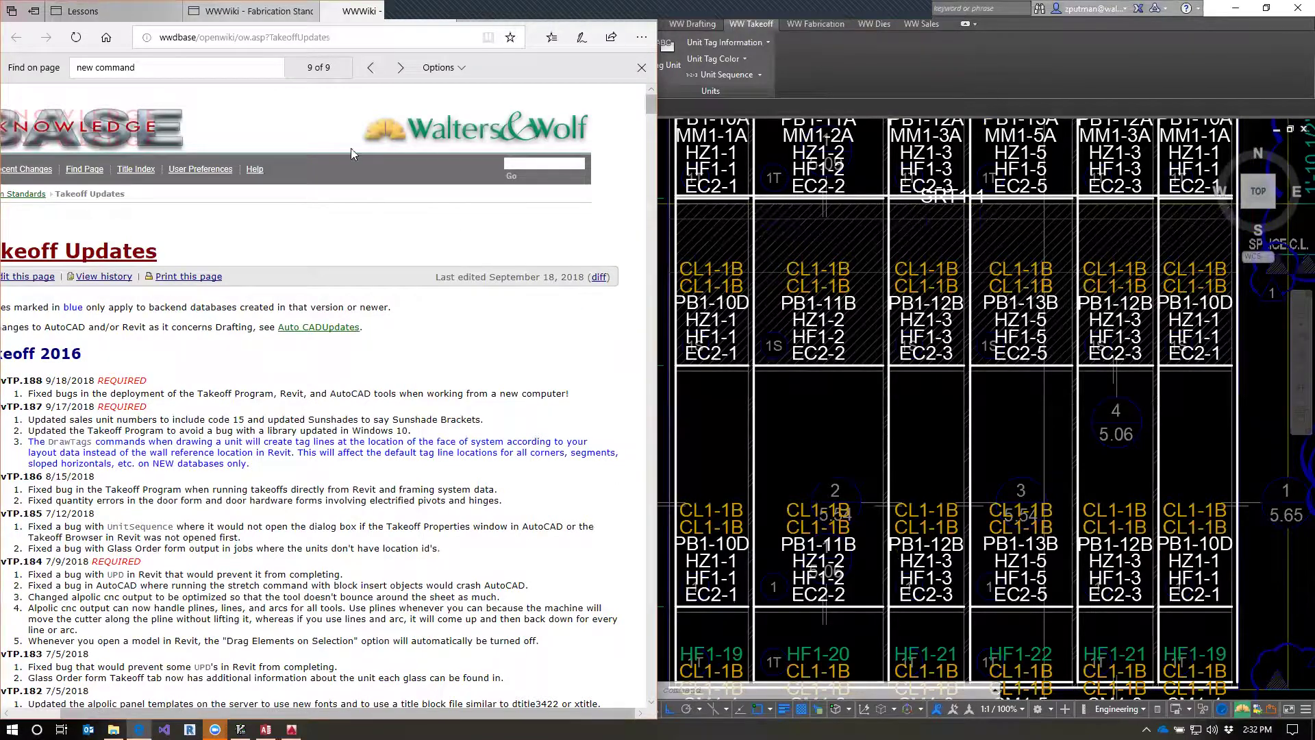
pyautogui.click(298, 11)
pyautogui.click(356, 11)
pyautogui.moveTo(523, 12); pyautogui.dragTo(574, 12)
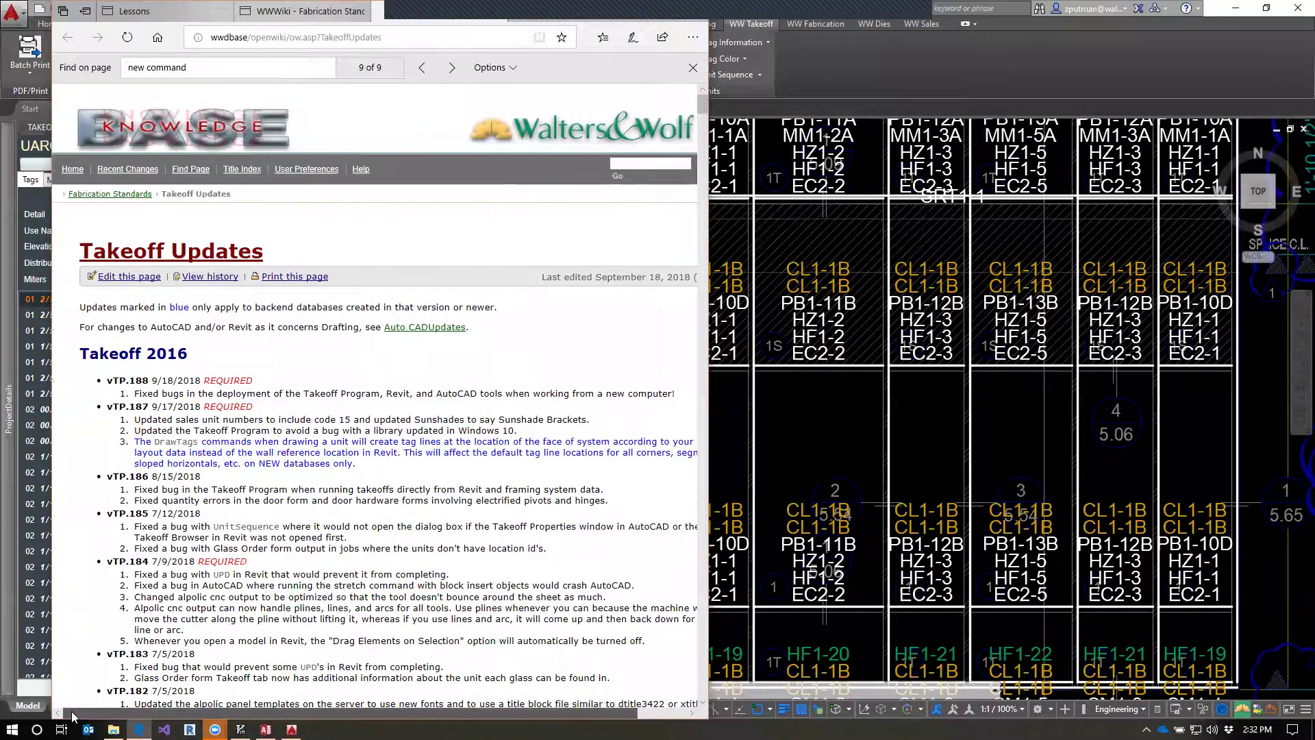
# Go through the wiki's Home and Glass Division pages to Takeoff Program Documentation and look through the links on the Autocad Training page.
pyautogui.click(109, 194)
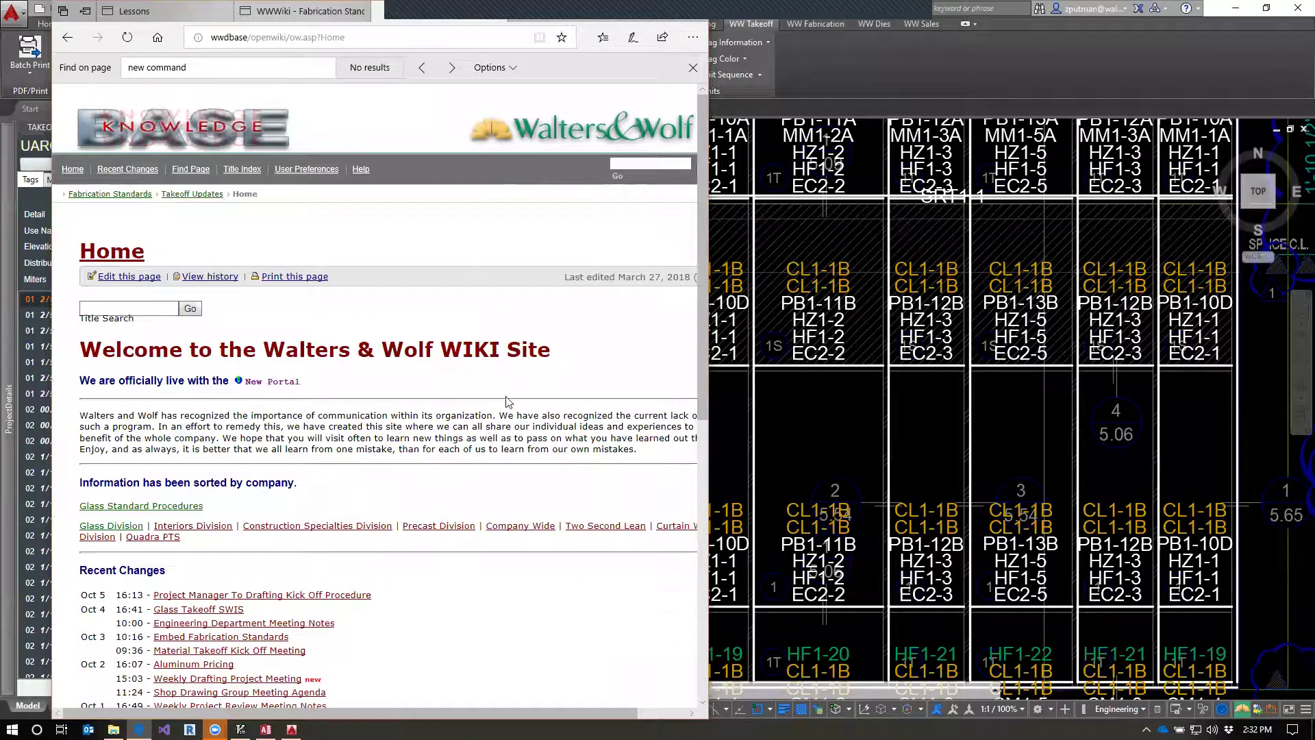
pyautogui.scroll(-2, 504, 414)
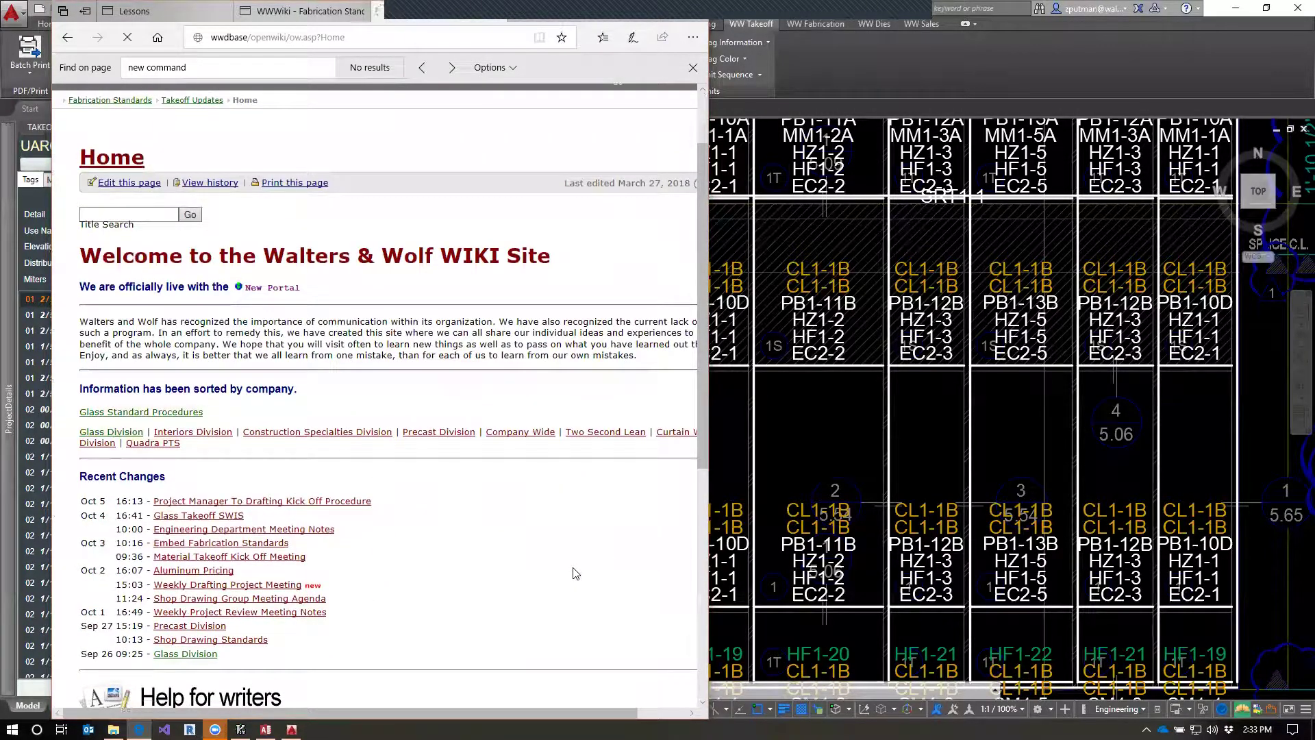
pyautogui.scroll(-3, 426, 499)
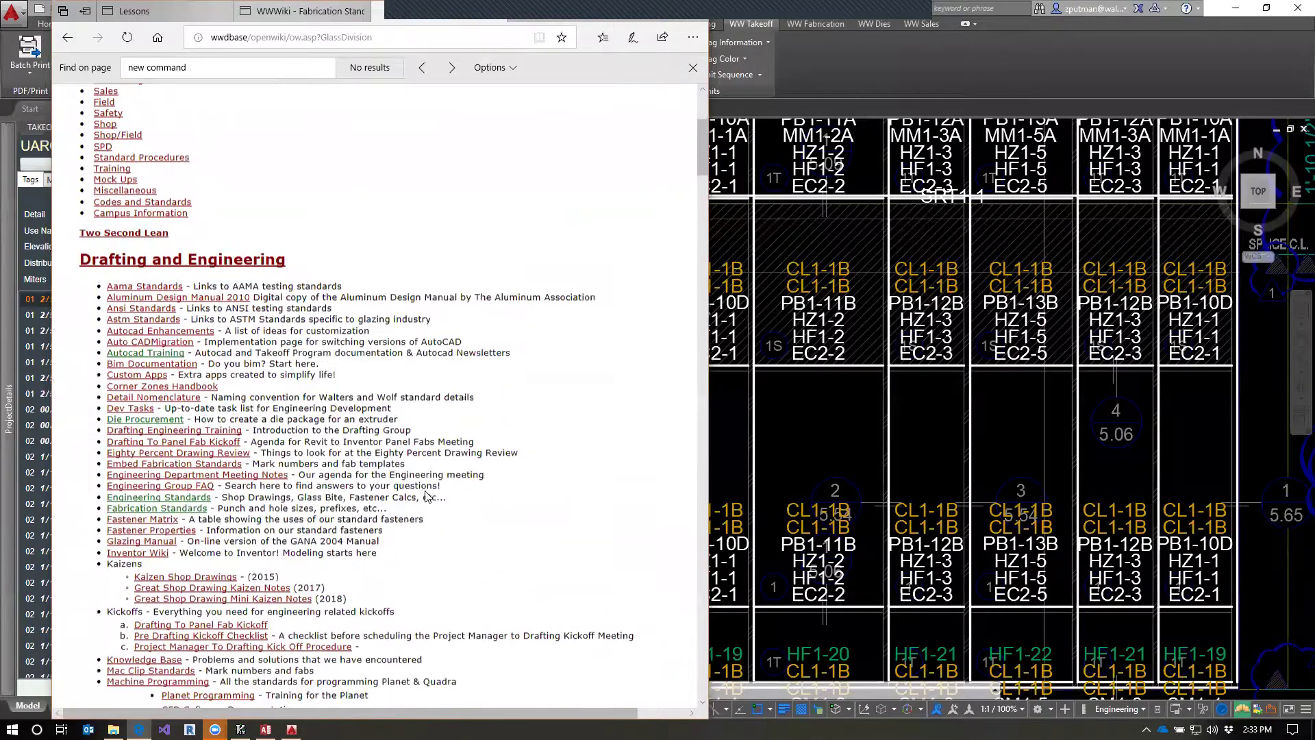
pyautogui.scroll(-8, 426, 498)
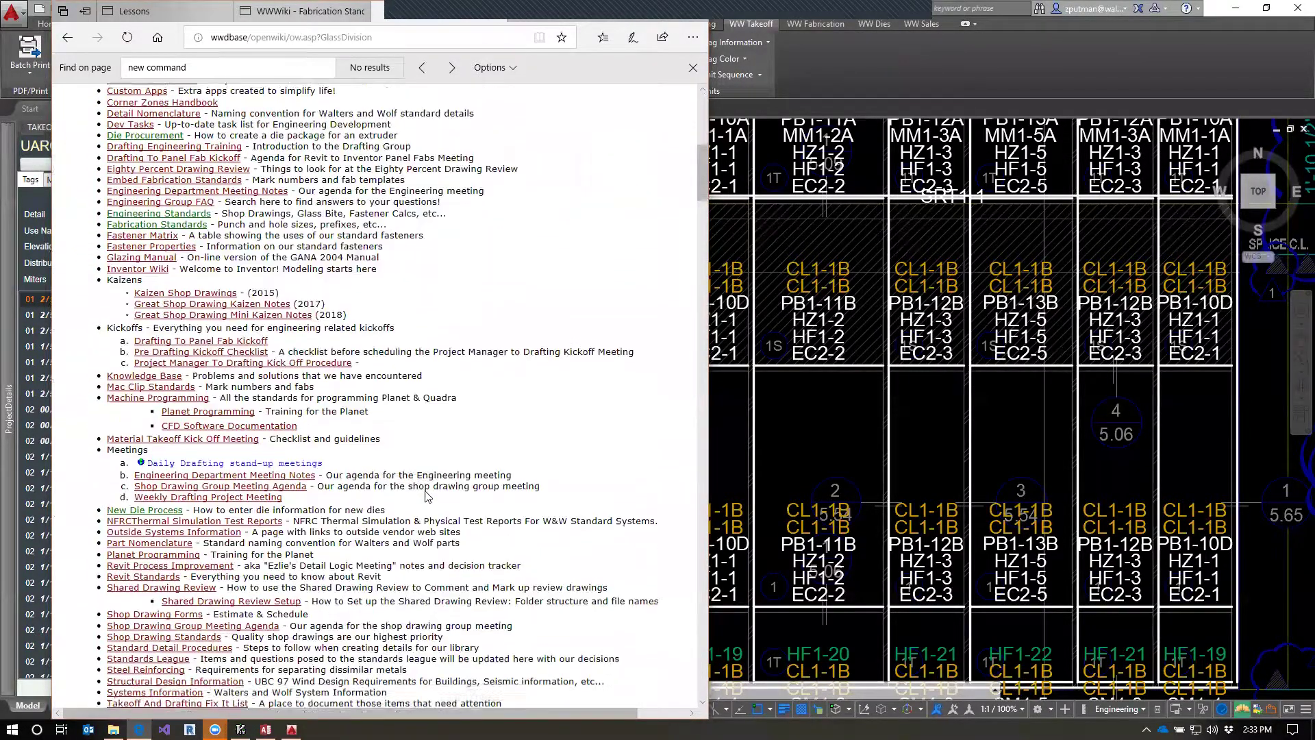
pyautogui.scroll(-2, 425, 494)
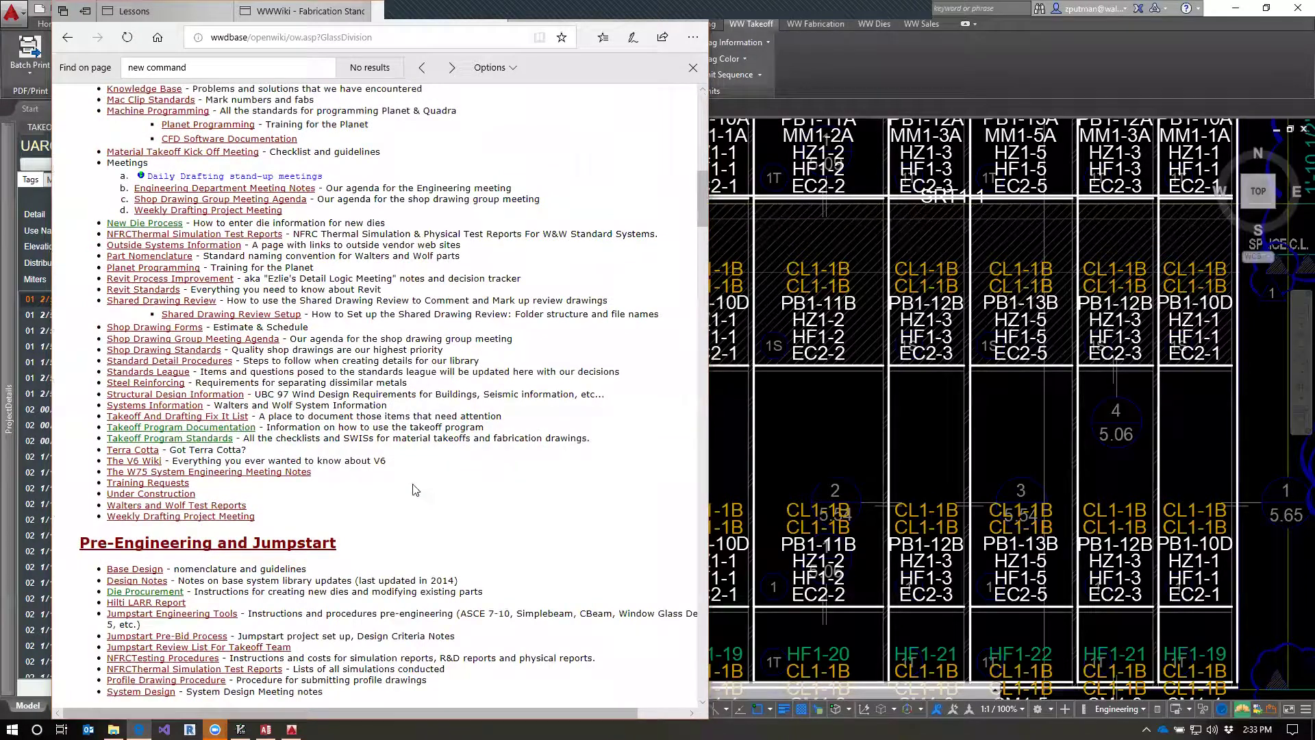
pyautogui.click(213, 432)
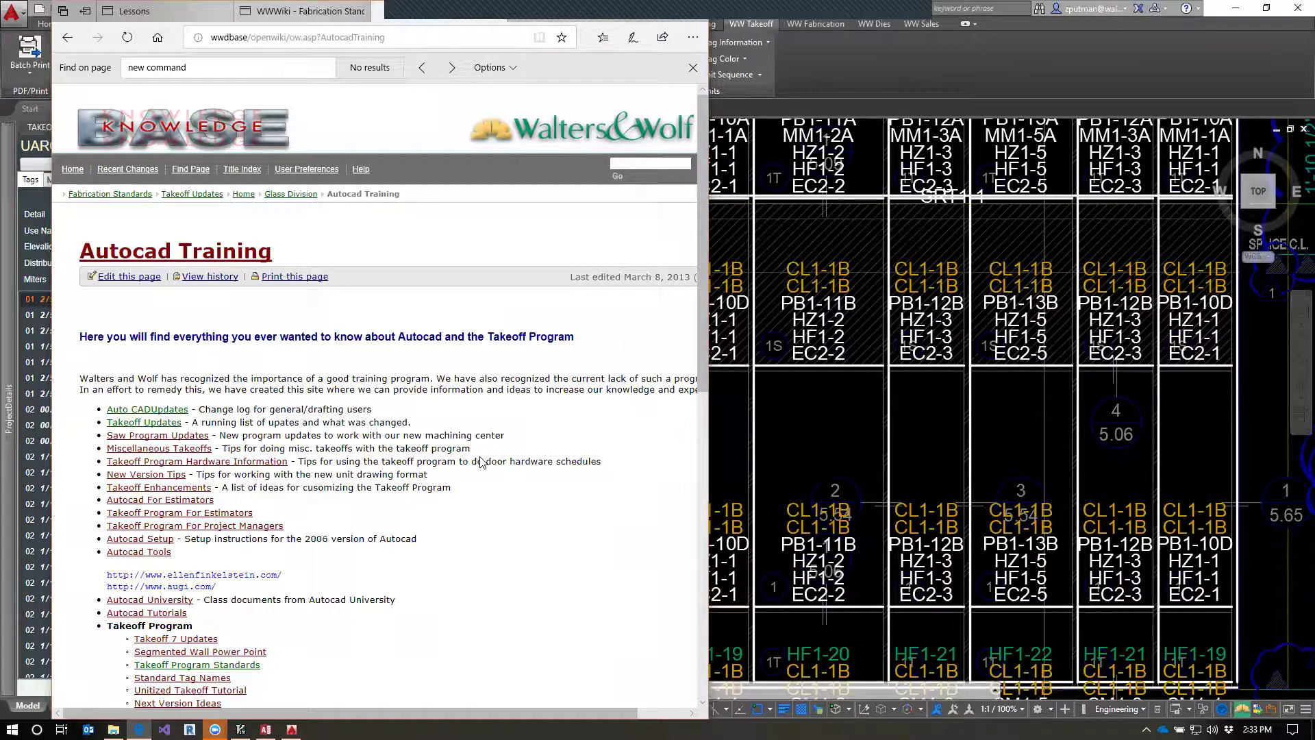
pyautogui.scroll(-3, 482, 462)
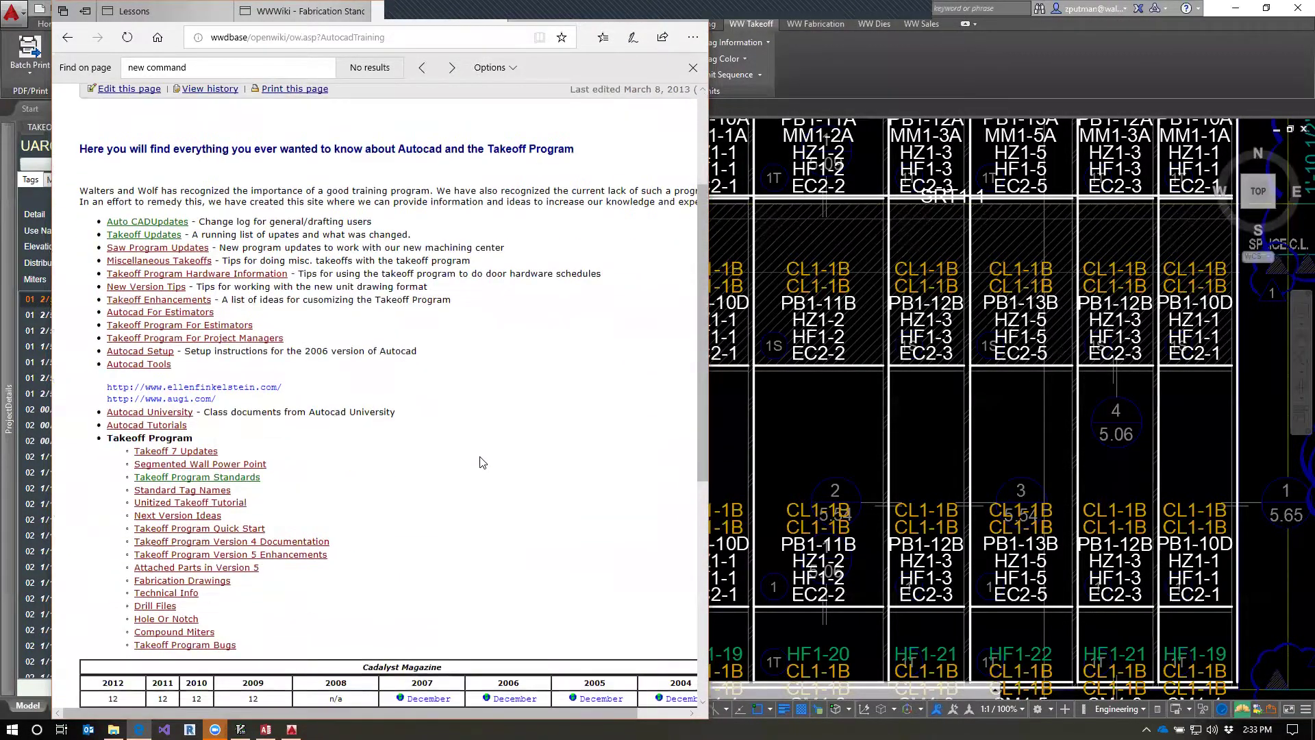
# Open the Takeoff Program Standards page from Autocad Training, skim its list of topics and return to Autocad Training.
pyautogui.scroll(-2, 482, 462)
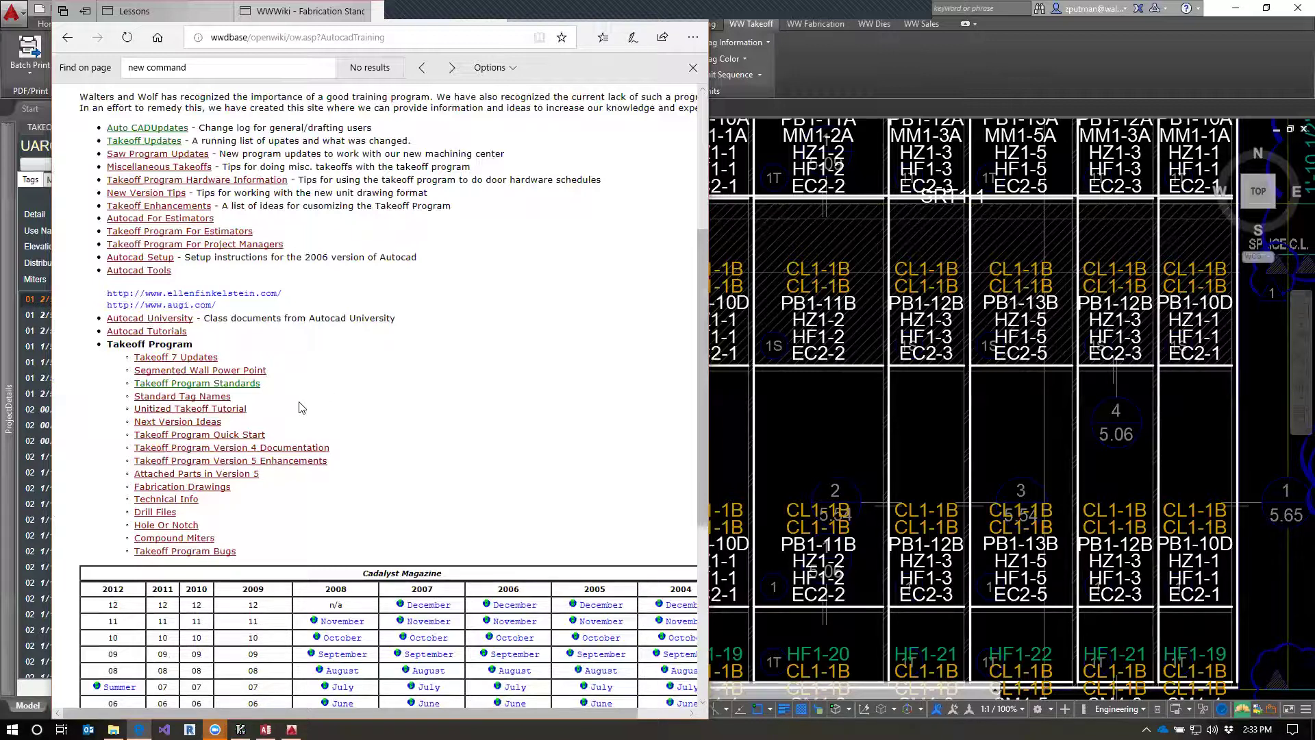
pyautogui.click(194, 384)
pyautogui.scroll(-4, 534, 418)
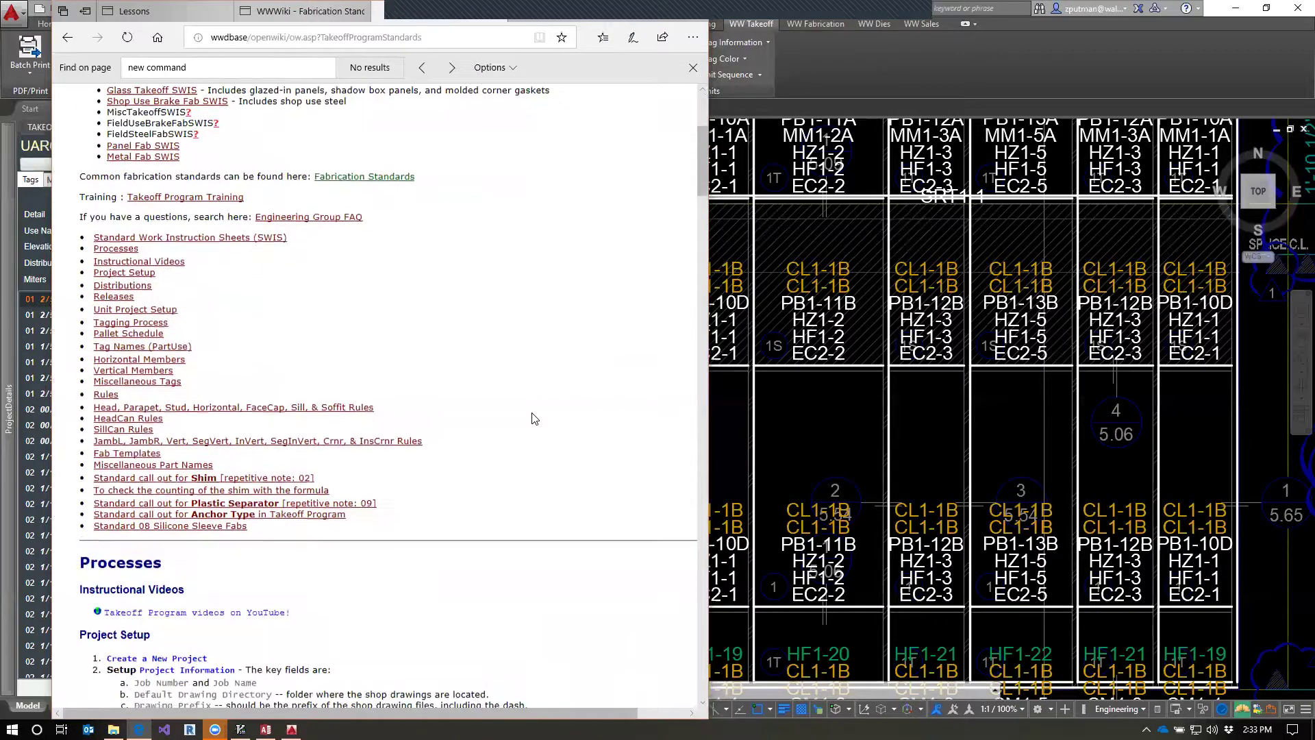
pyautogui.scroll(4, 411, 349)
pyautogui.click(67, 37)
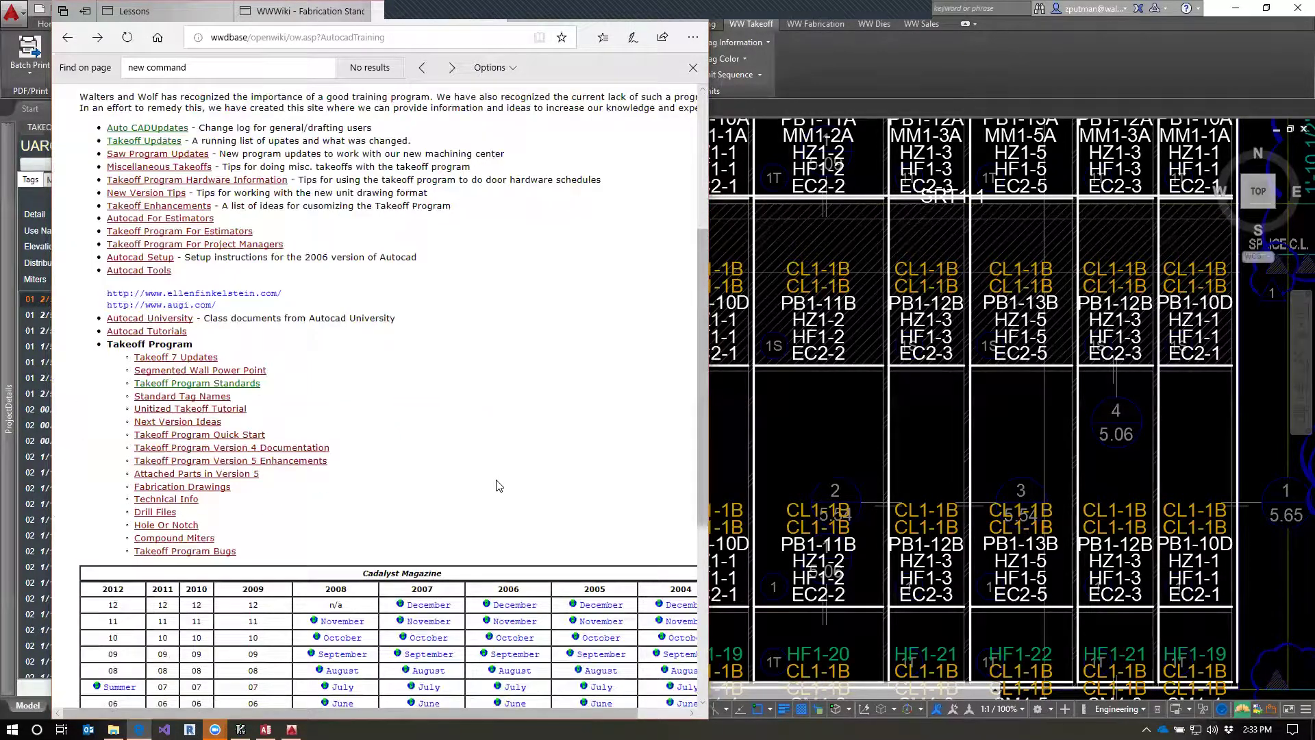
# Check the Autocad Tools and Takeoff Enhancements pages in turn, returning to the Autocad Training page after each.
pyautogui.scroll(3, 499, 485)
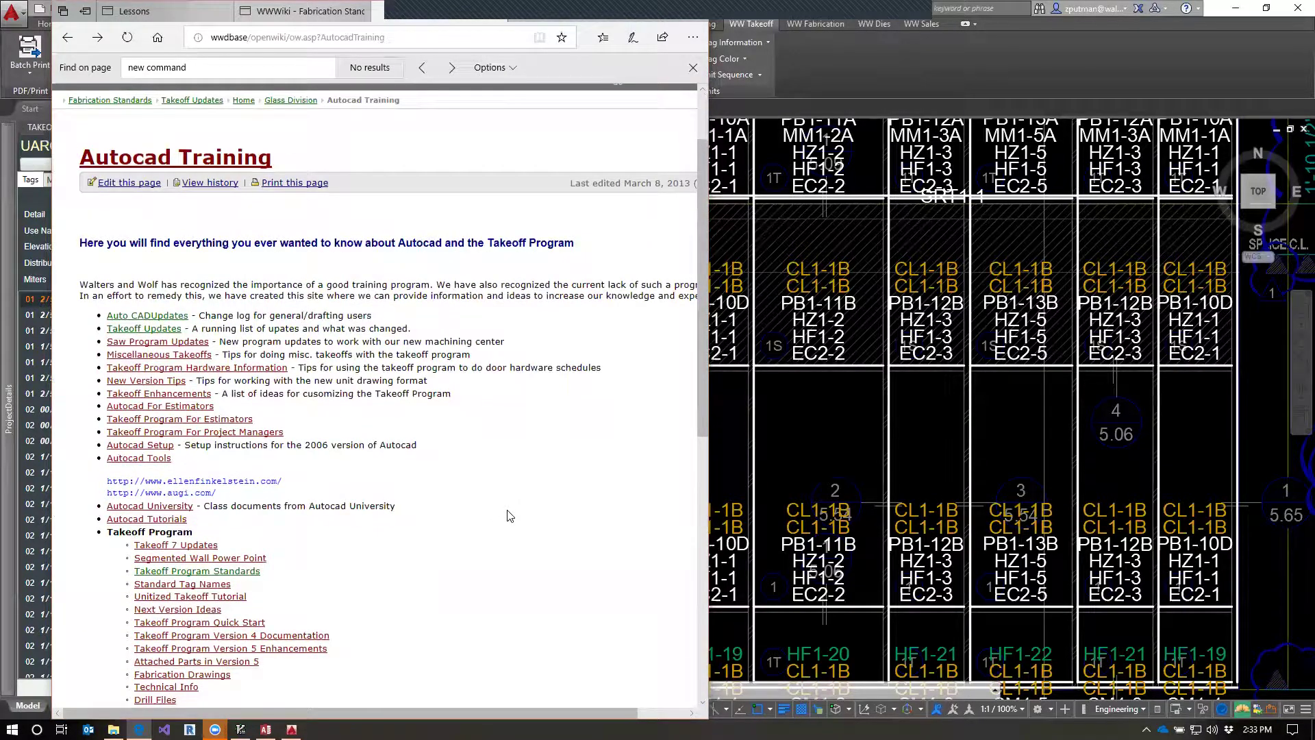
pyautogui.click(140, 457)
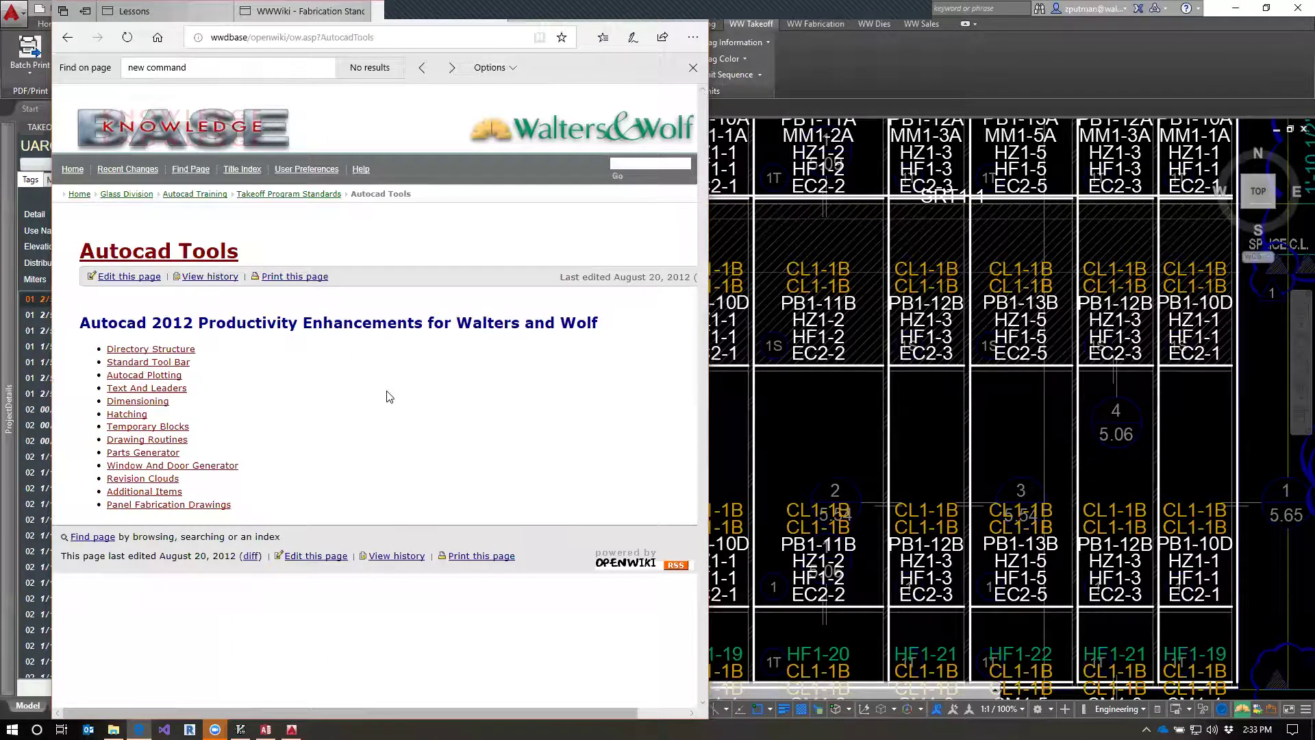
pyautogui.click(67, 37)
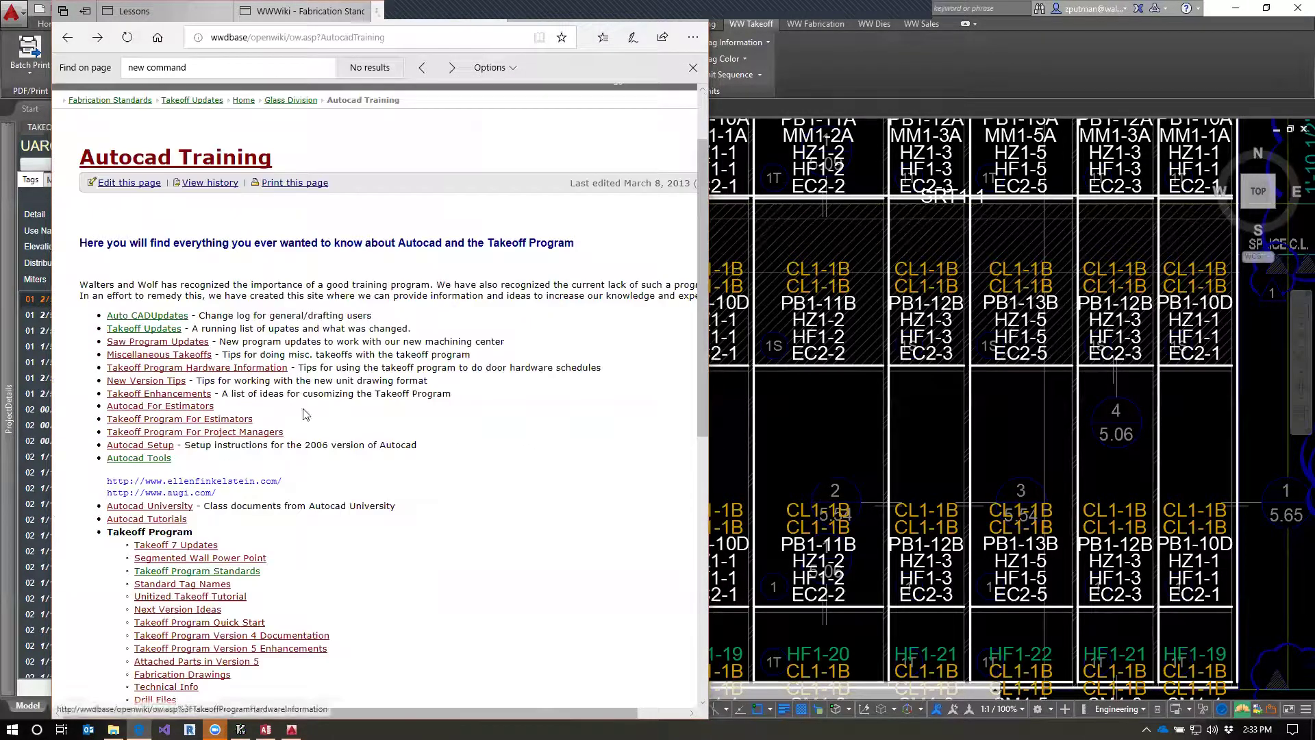
pyautogui.click(165, 396)
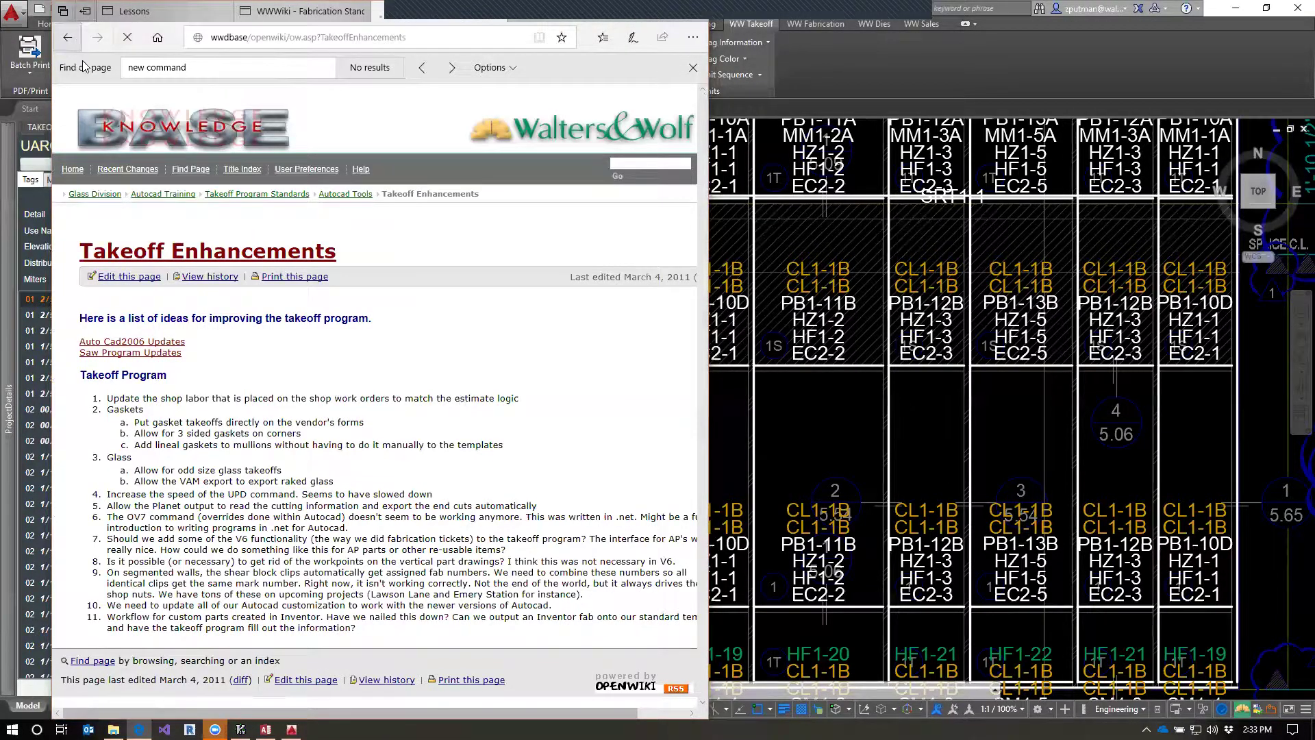
pyautogui.click(67, 37)
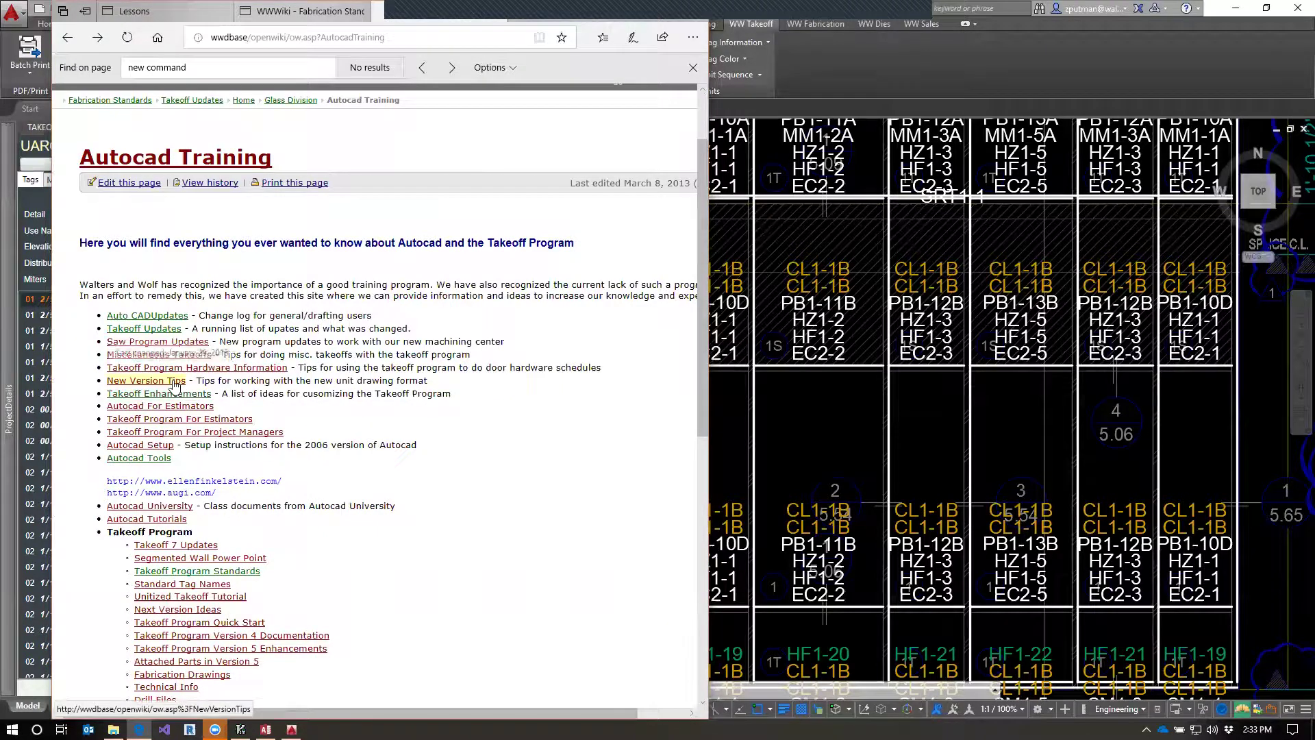
# Open the Autocad Setup page, skim its installation and configuration instructions and return to Autocad Training.
pyautogui.click(152, 445)
pyautogui.scroll(-6, 461, 476)
pyautogui.scroll(6, 461, 476)
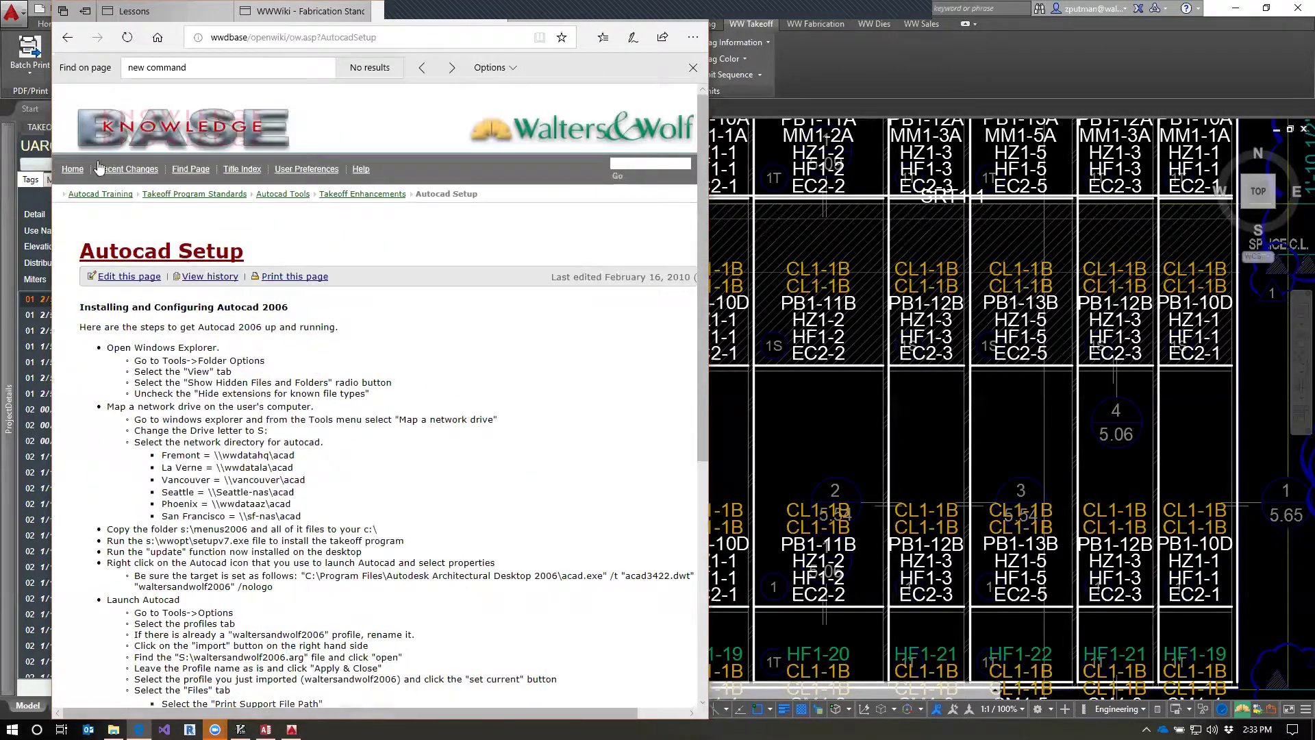
pyautogui.click(66, 40)
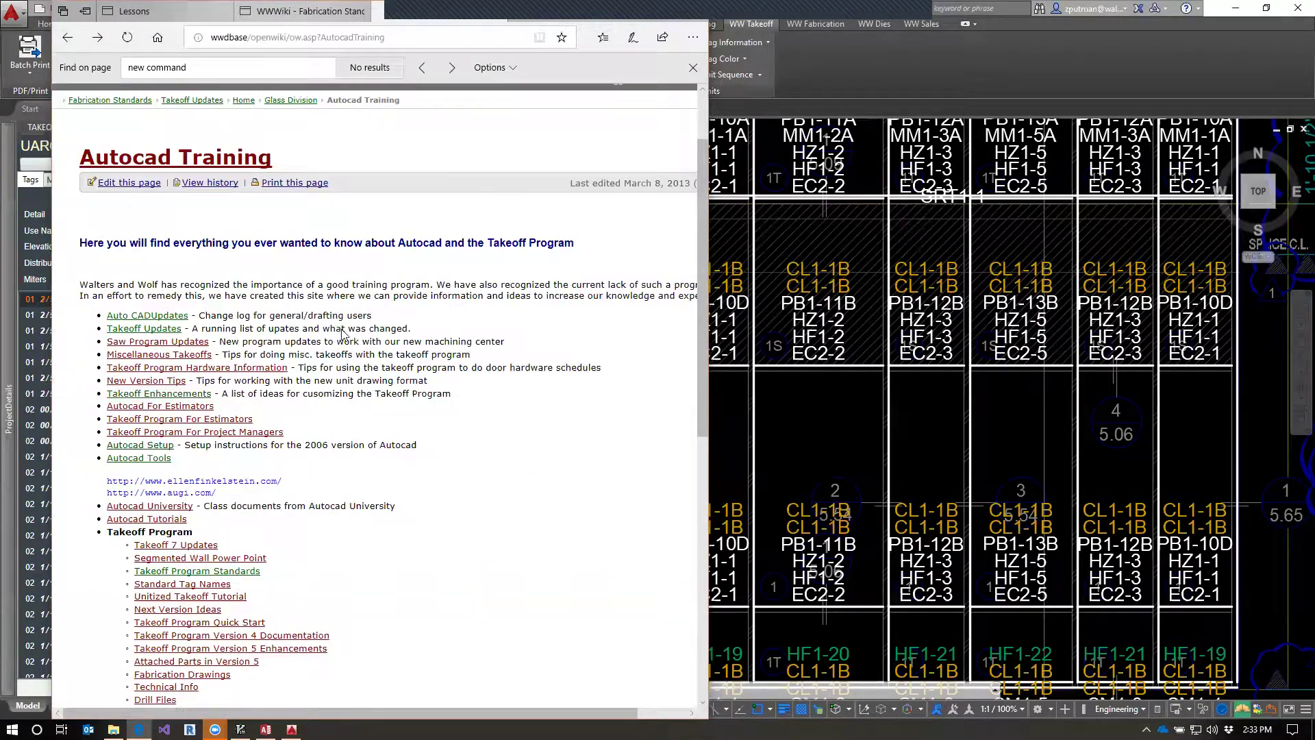
# Open the Saw Program Updates page and read through its unitized and stick wall takeoff procedures and commands.
pyautogui.scroll(-3, 353, 342)
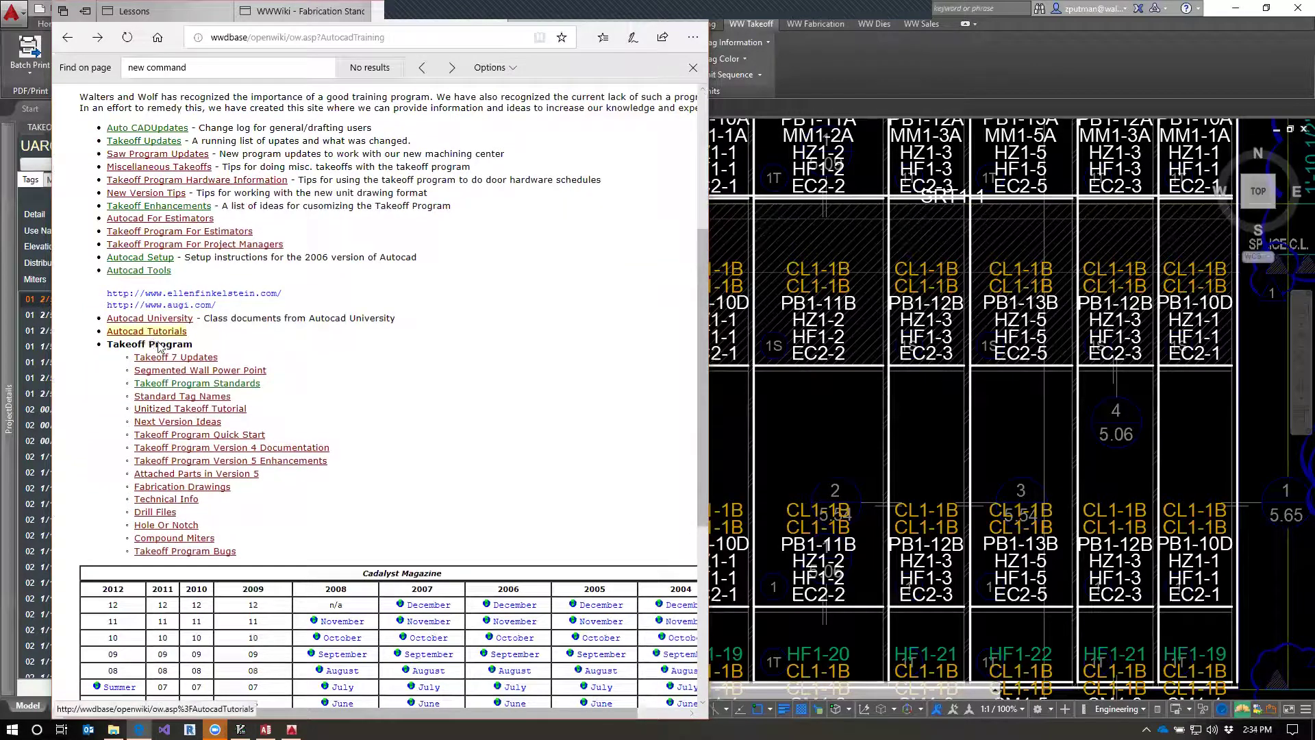
pyautogui.click(157, 153)
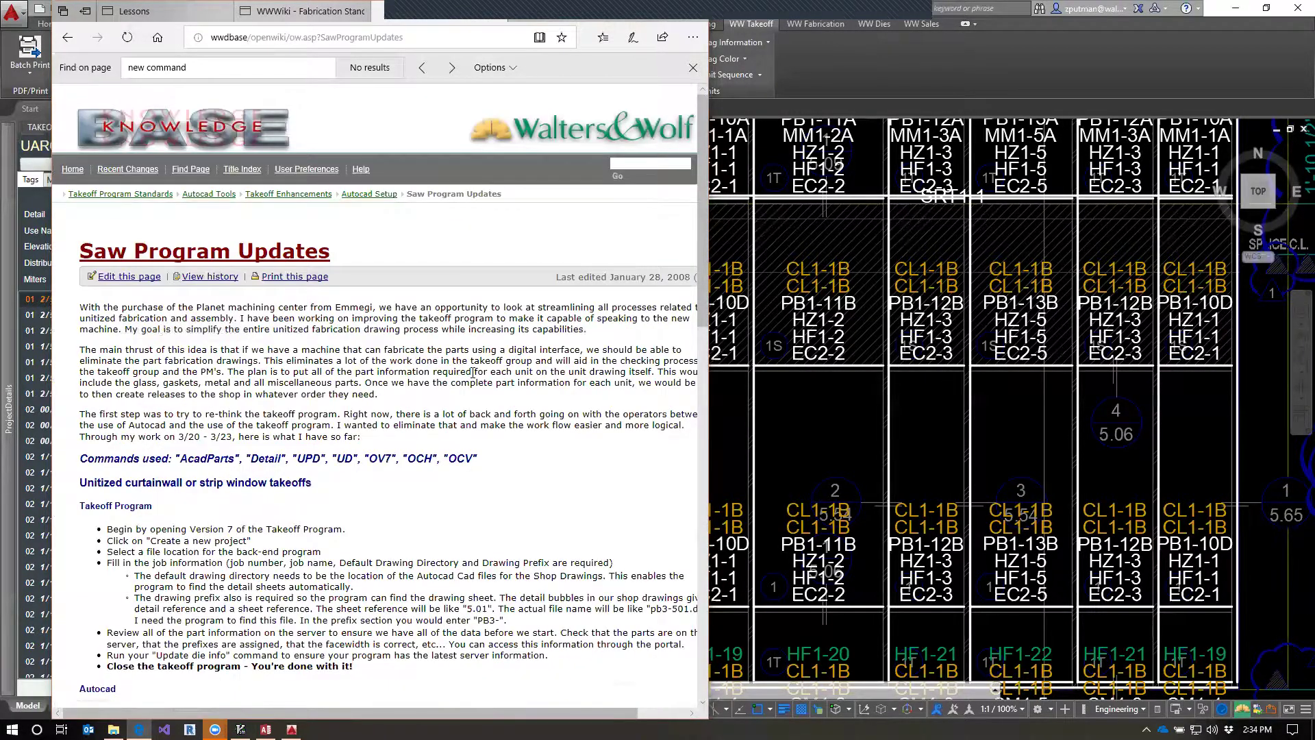
pyautogui.scroll(-3, 473, 372)
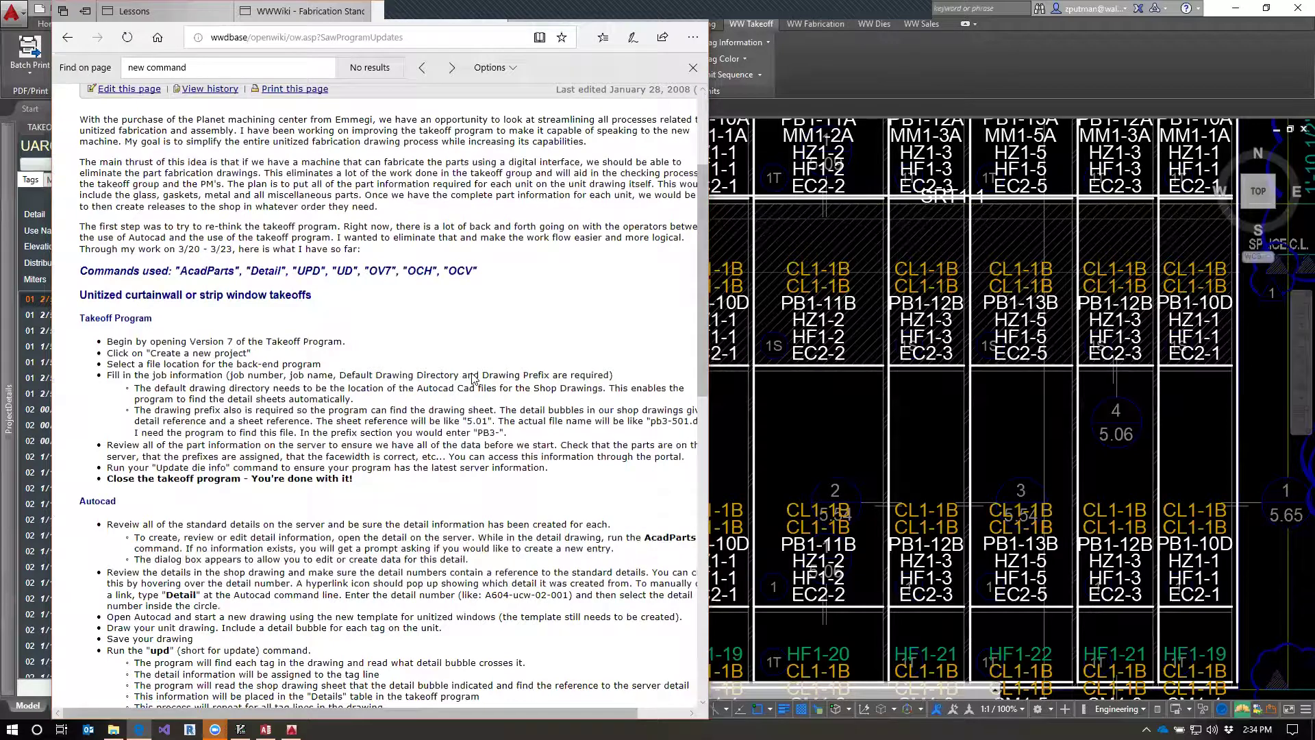
pyautogui.scroll(-15, 473, 378)
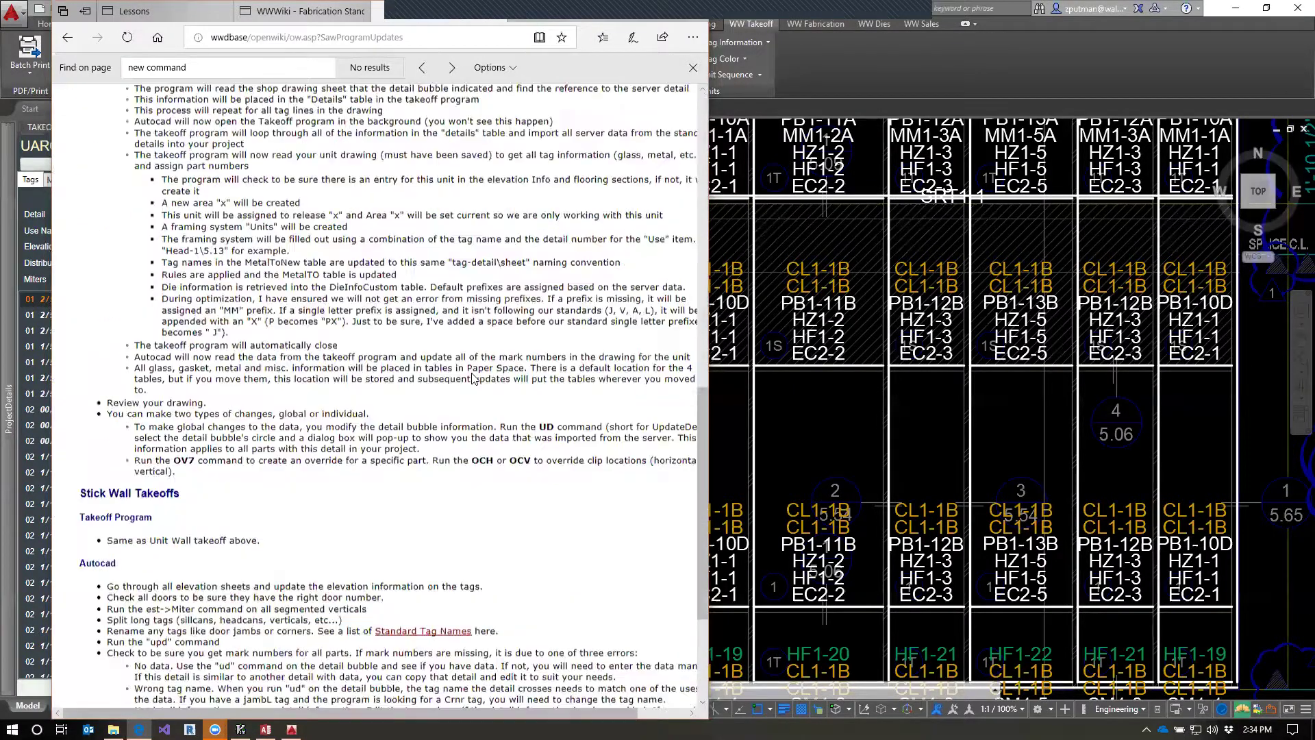
# Check the Standard Tag Names page listed under Autocad Training for custom commands, and return to the Glass Division page.
pyautogui.scroll(20, 454, 480)
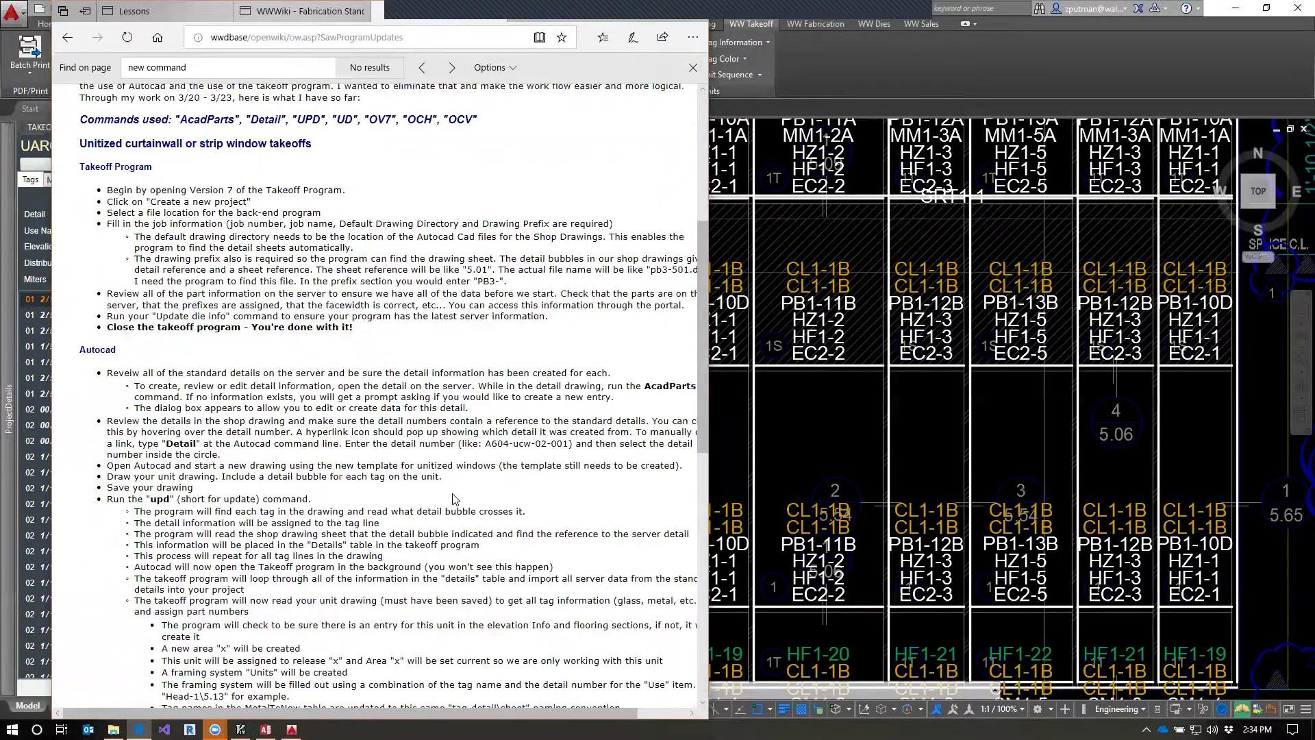
pyautogui.hotkey('alt', 'Left')
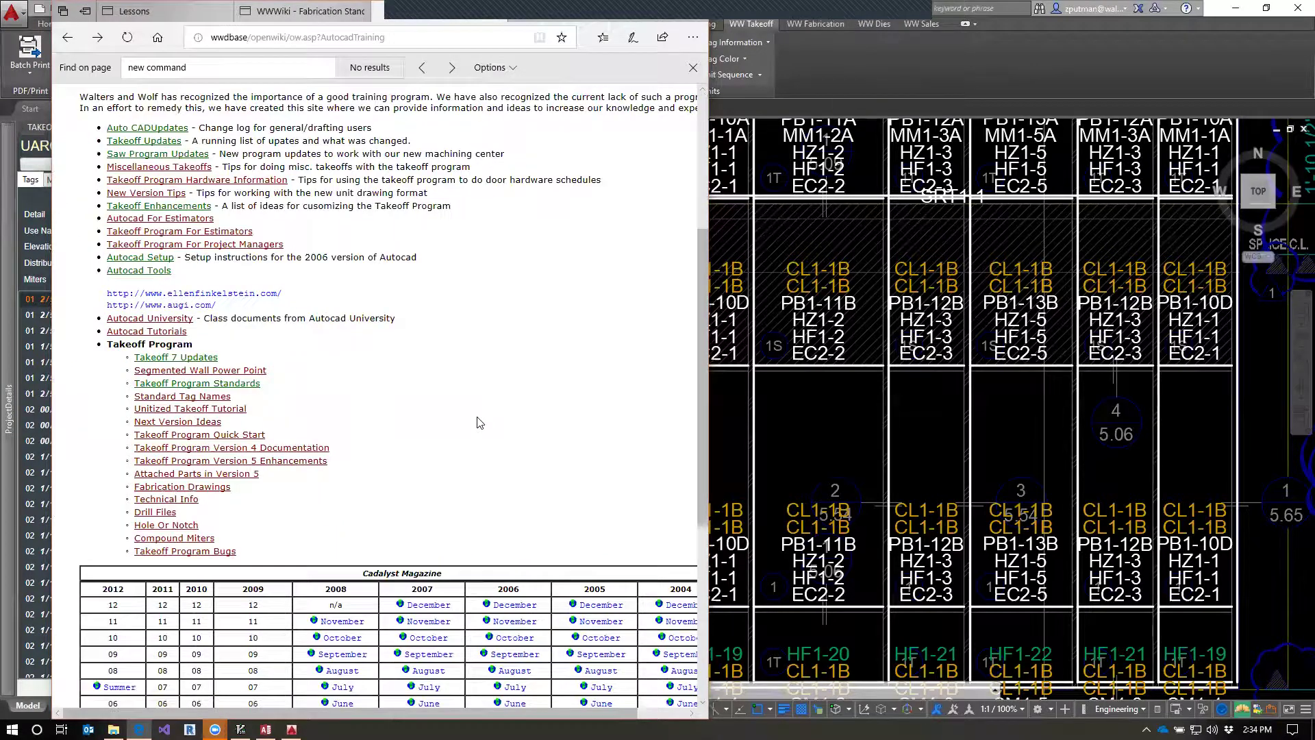
pyautogui.click(189, 399)
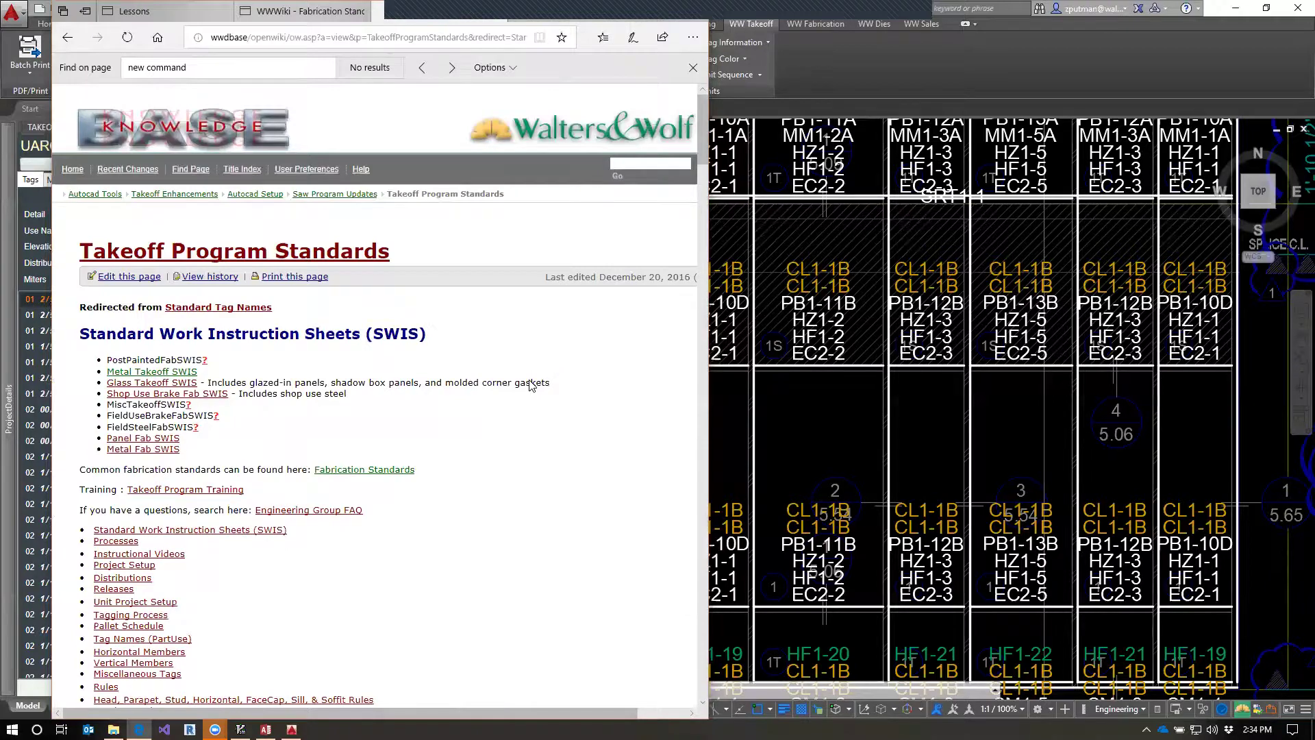
pyautogui.scroll(-7, 529, 386)
pyautogui.scroll(4, 529, 388)
pyautogui.click(67, 39)
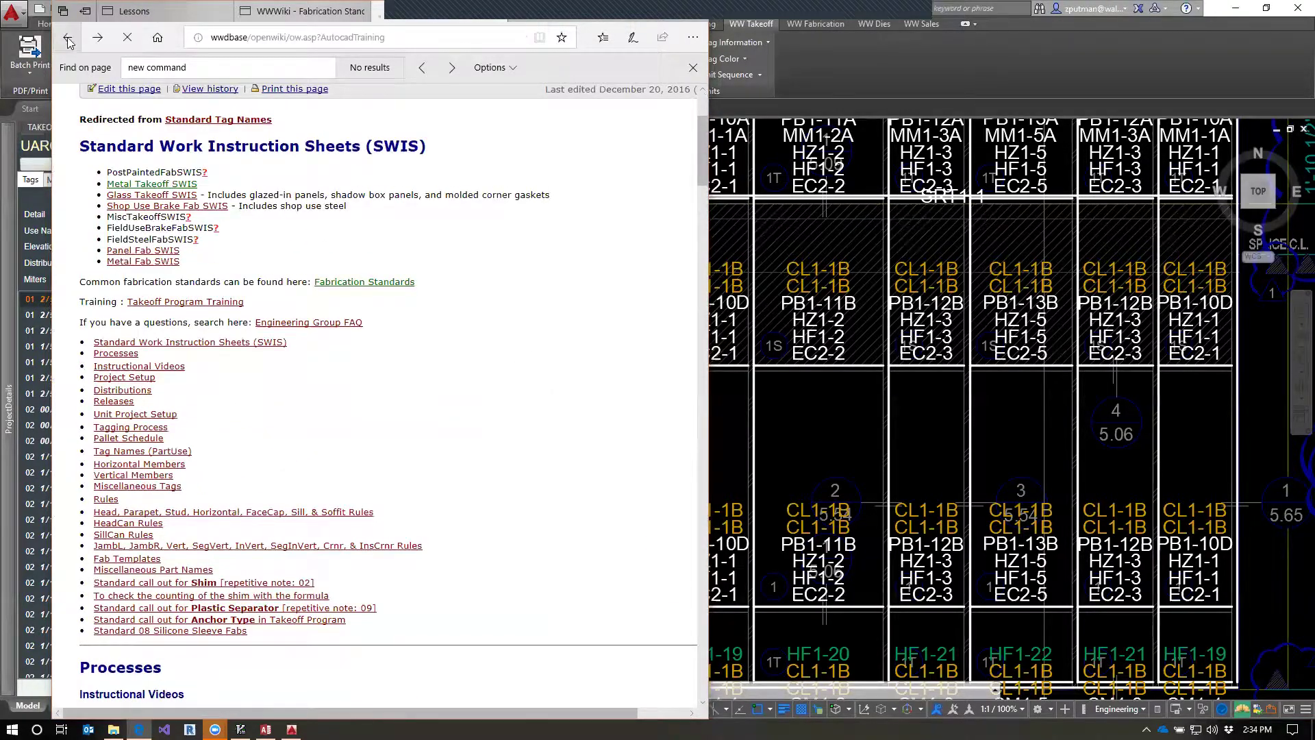
pyautogui.click(68, 38)
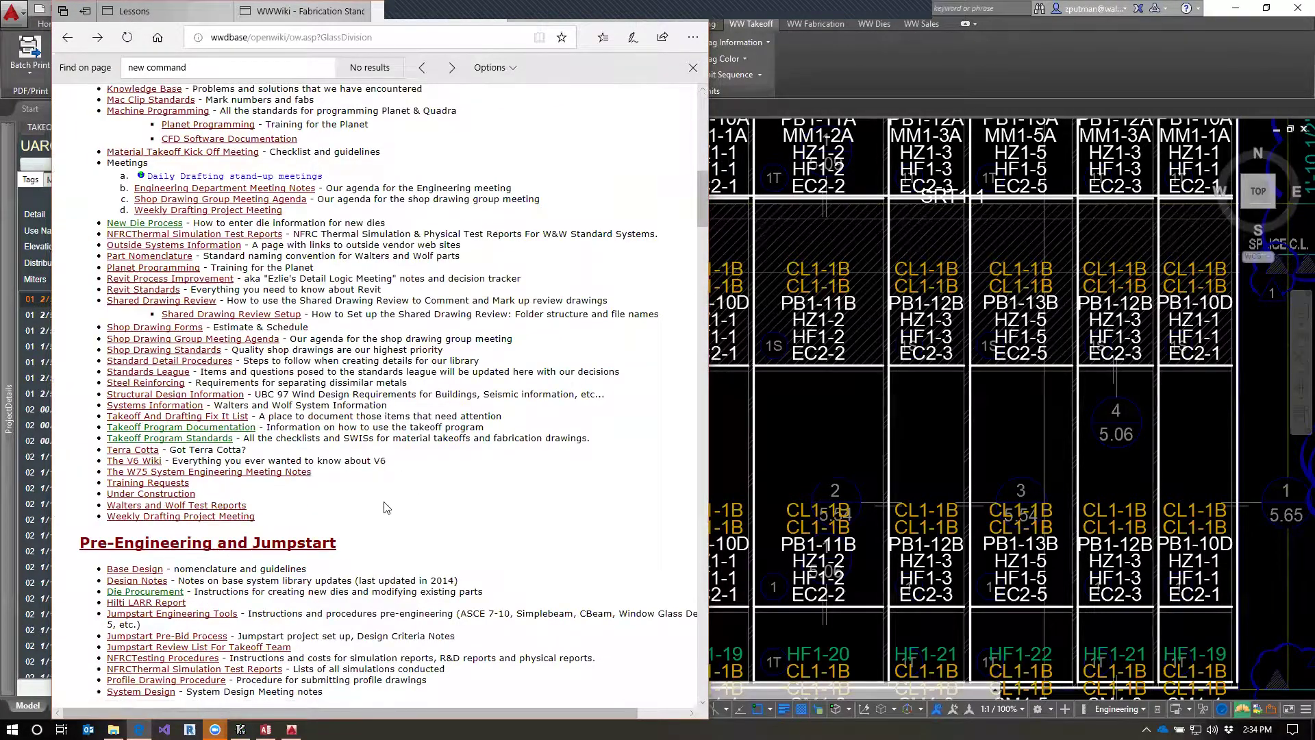
# Search the Glass Division page for "command" and check the Takeoff Program Documentation link before returning.
pyautogui.scroll(10, 387, 507)
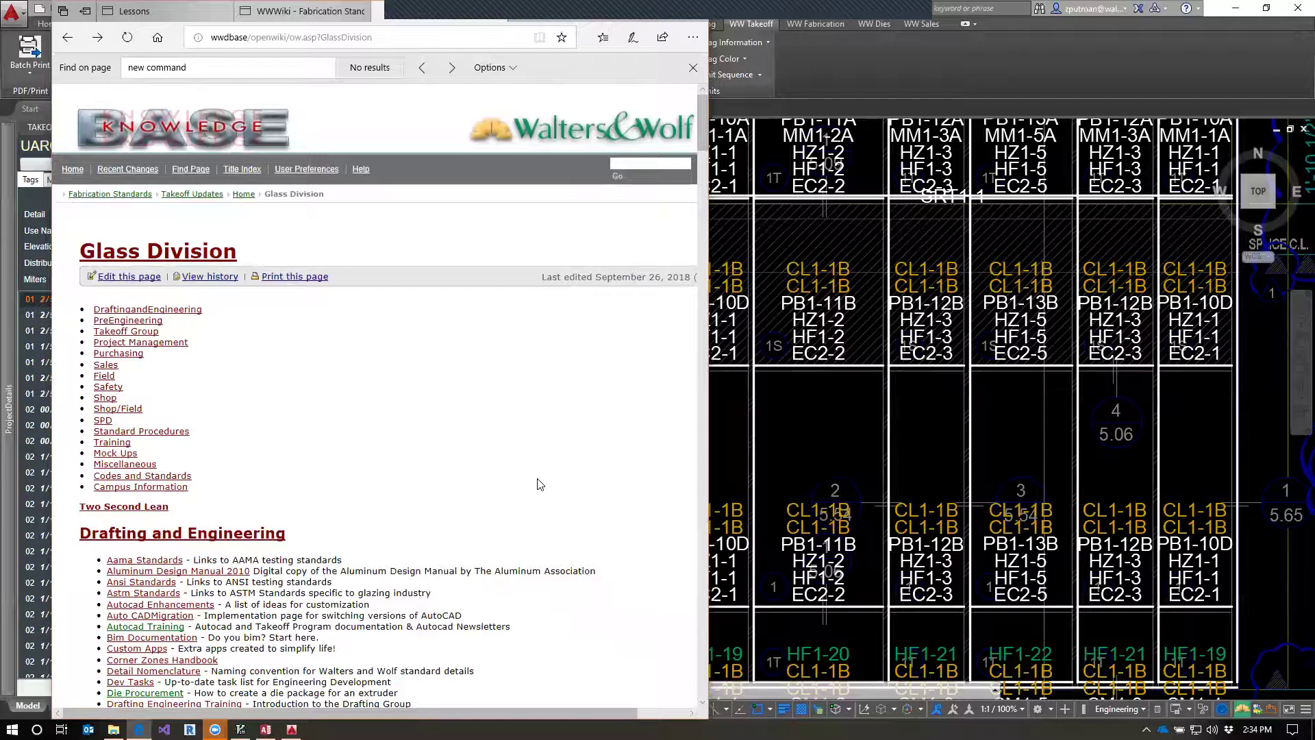
pyautogui.hotkey('ctrl', 'f')
pyautogui.write('command')
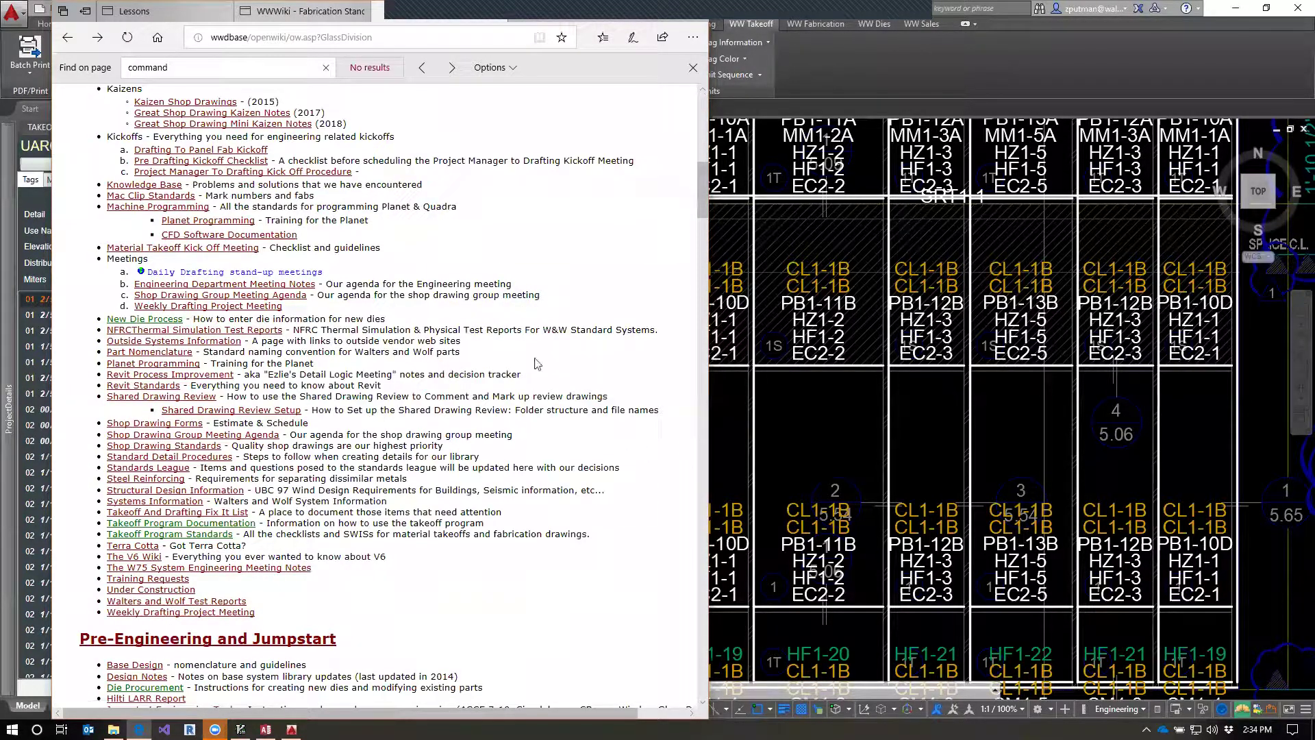
pyautogui.click(254, 524)
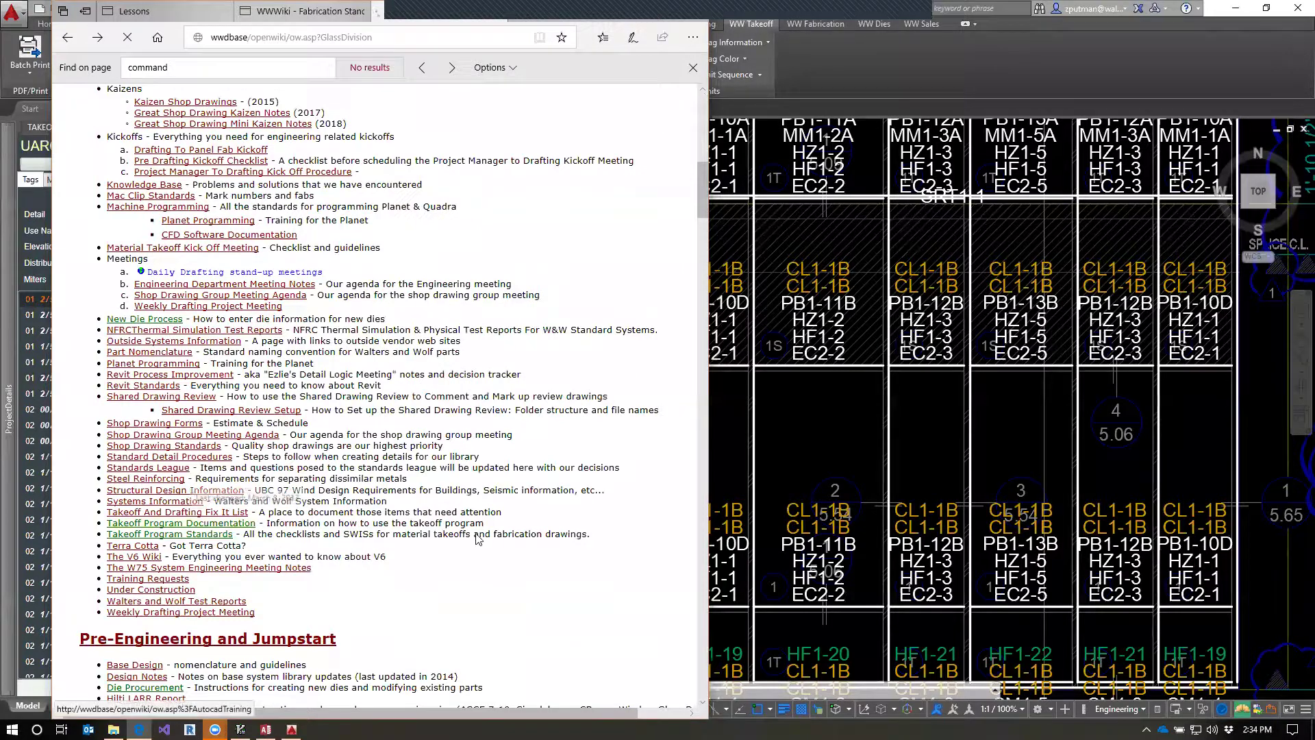
pyautogui.click(67, 37)
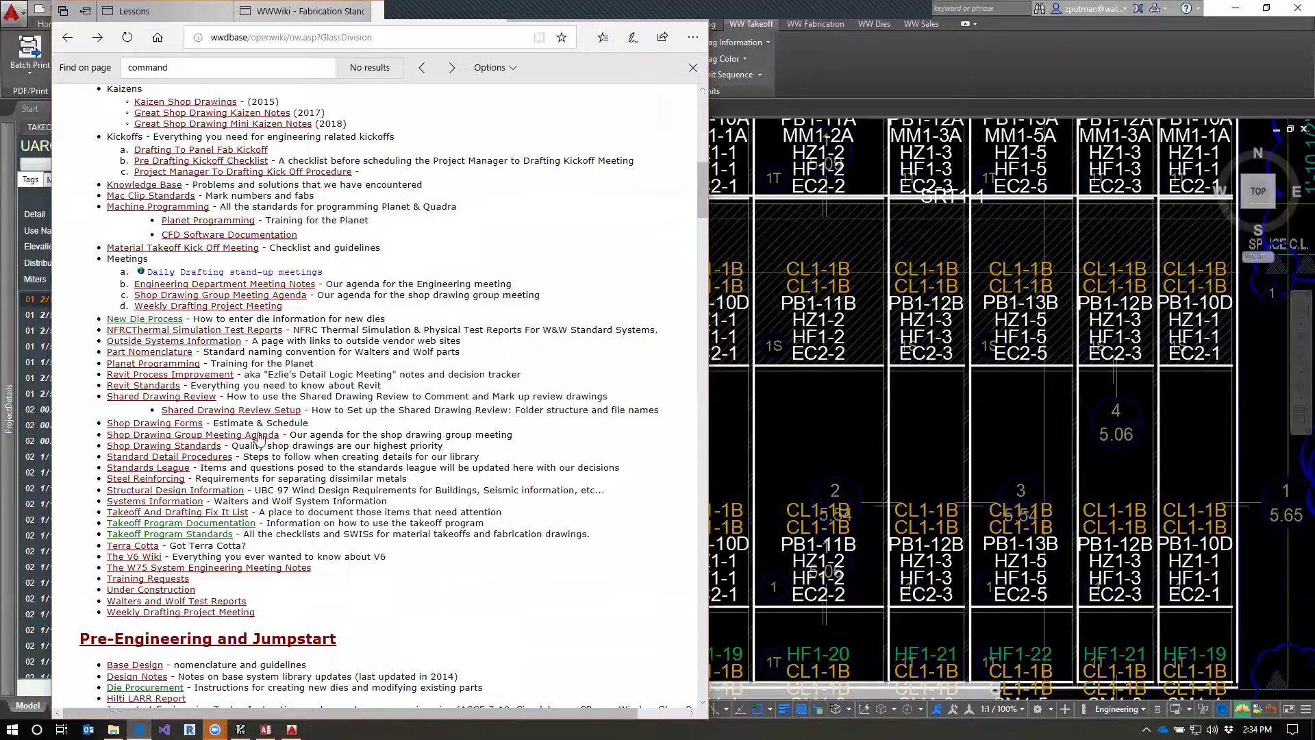
# Check the Engineering Standards and Custom Apps pages under Drafting and Engineering, returning to the Glass Division page.
pyautogui.scroll(3, 259, 439)
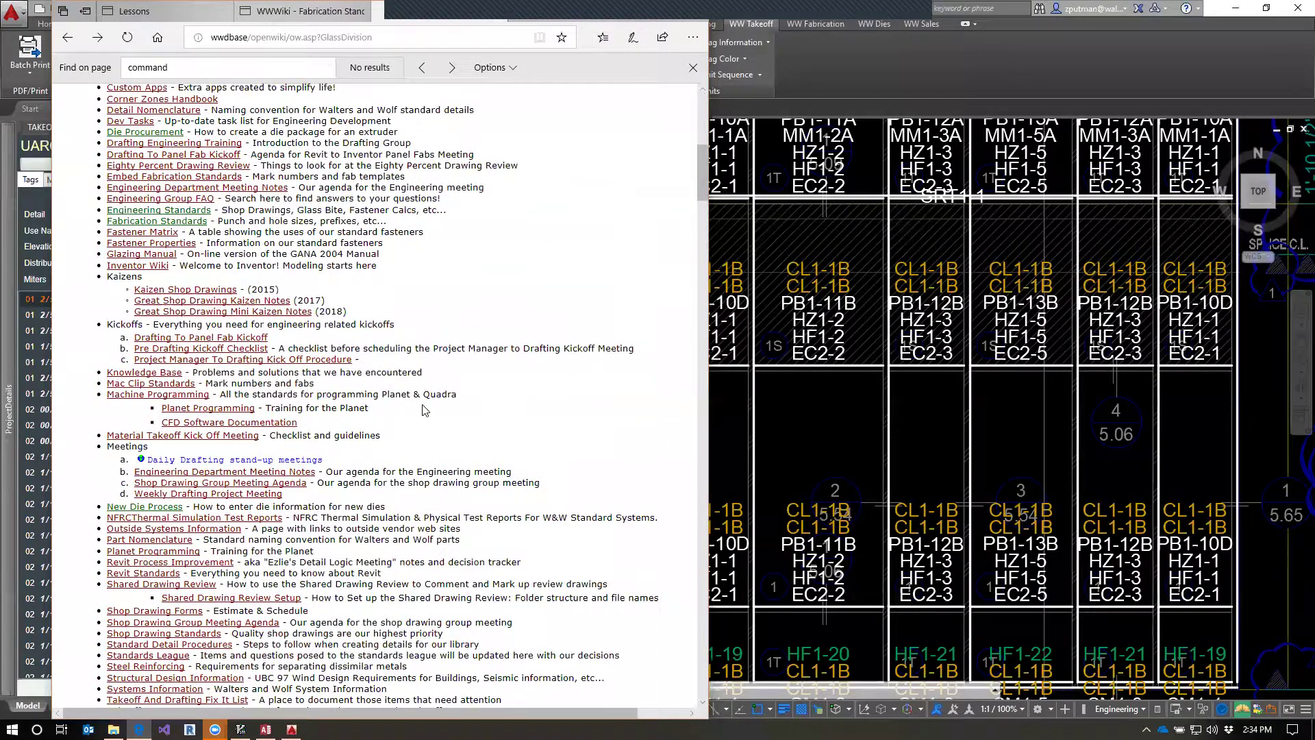
pyautogui.scroll(3, 425, 410)
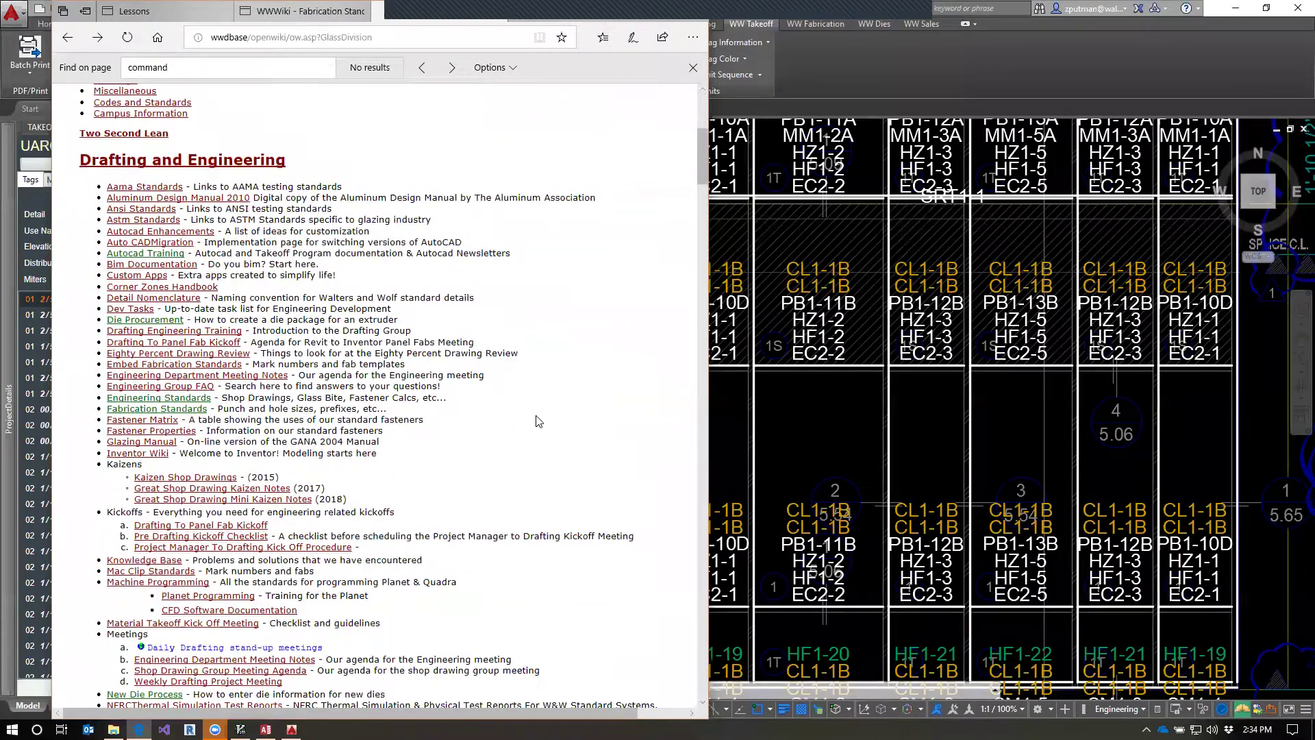
pyautogui.click(193, 399)
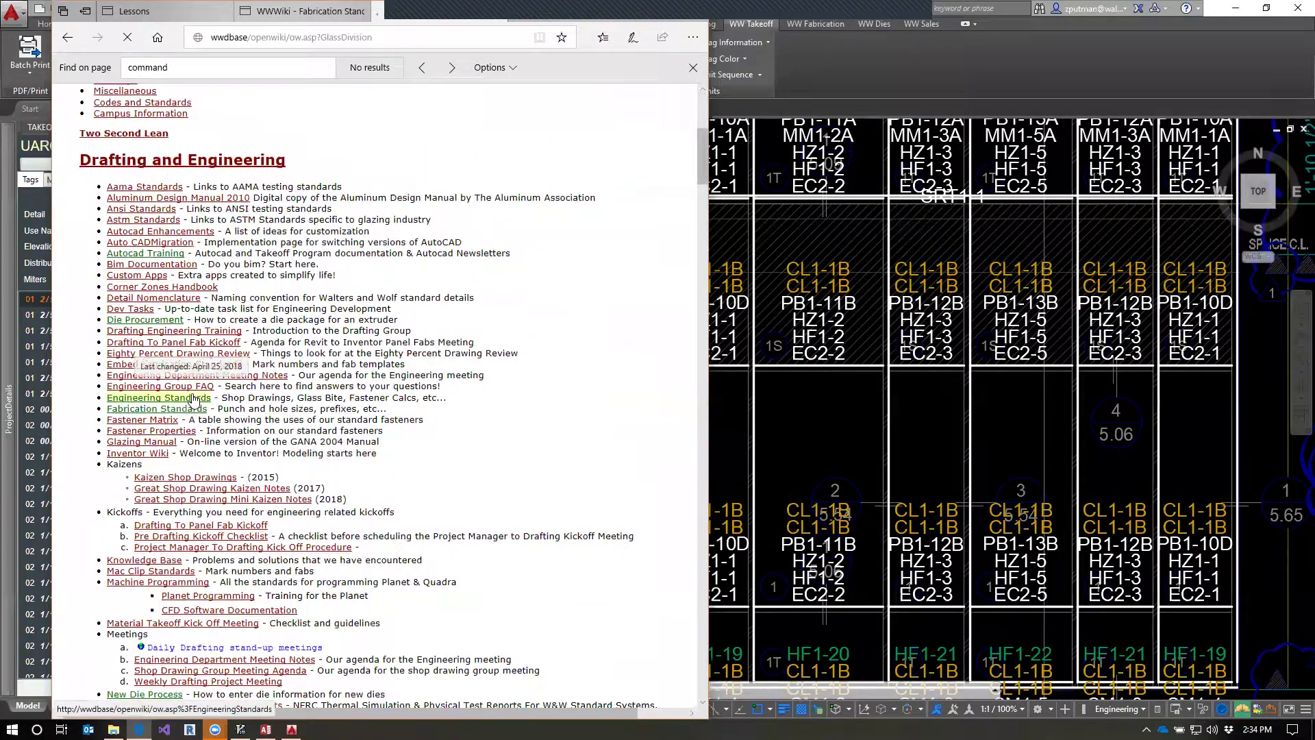
pyautogui.click(67, 37)
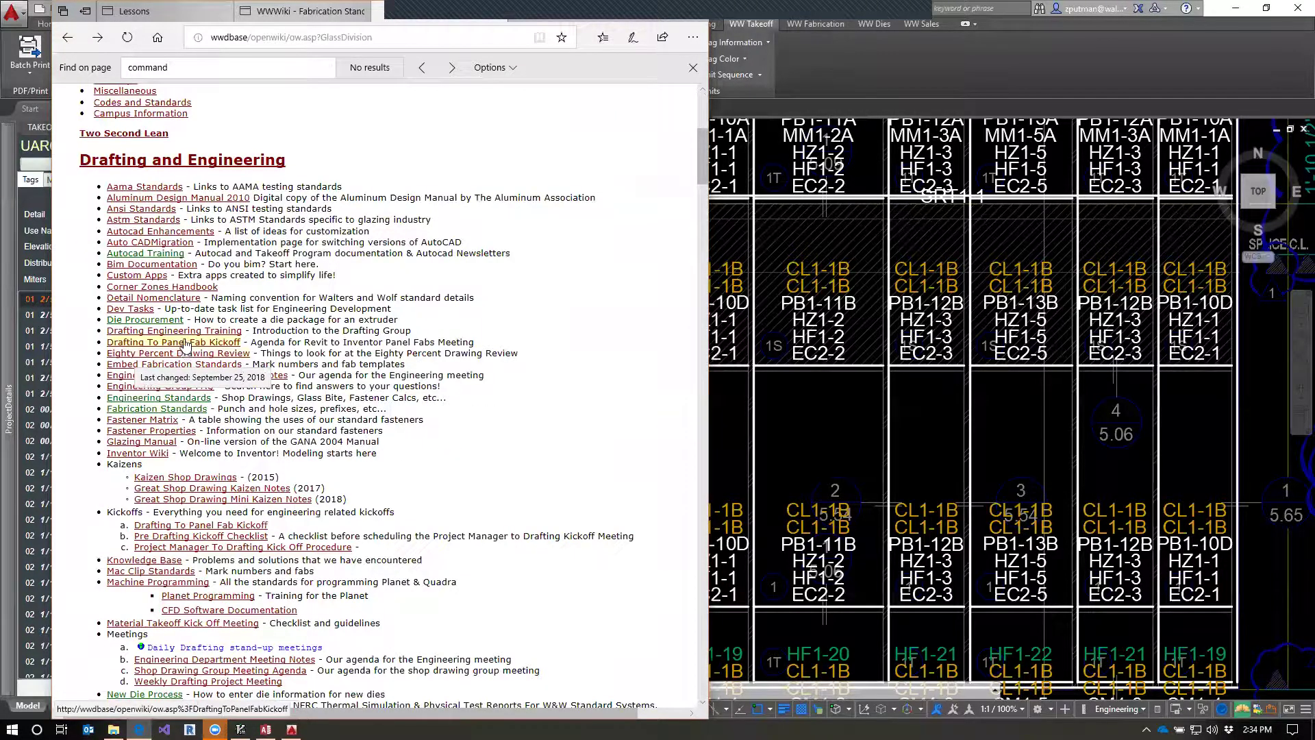
pyautogui.click(158, 276)
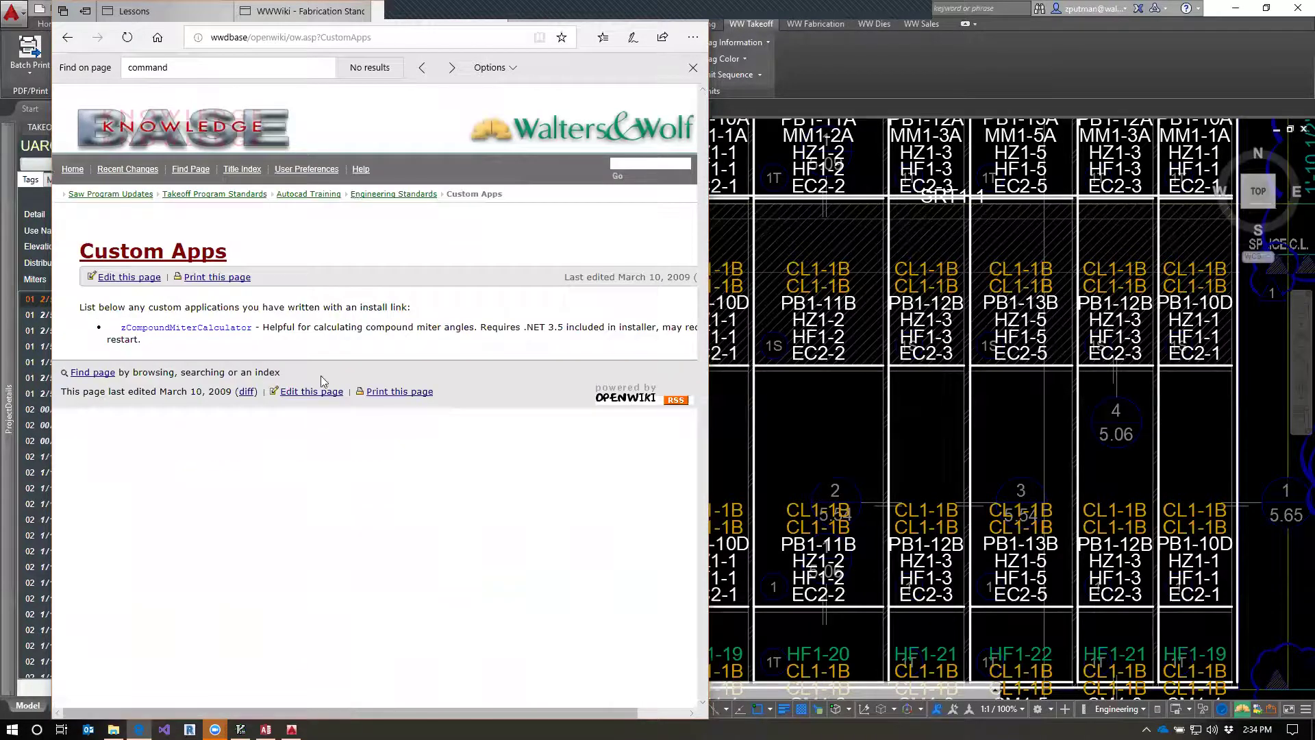
pyautogui.click(67, 37)
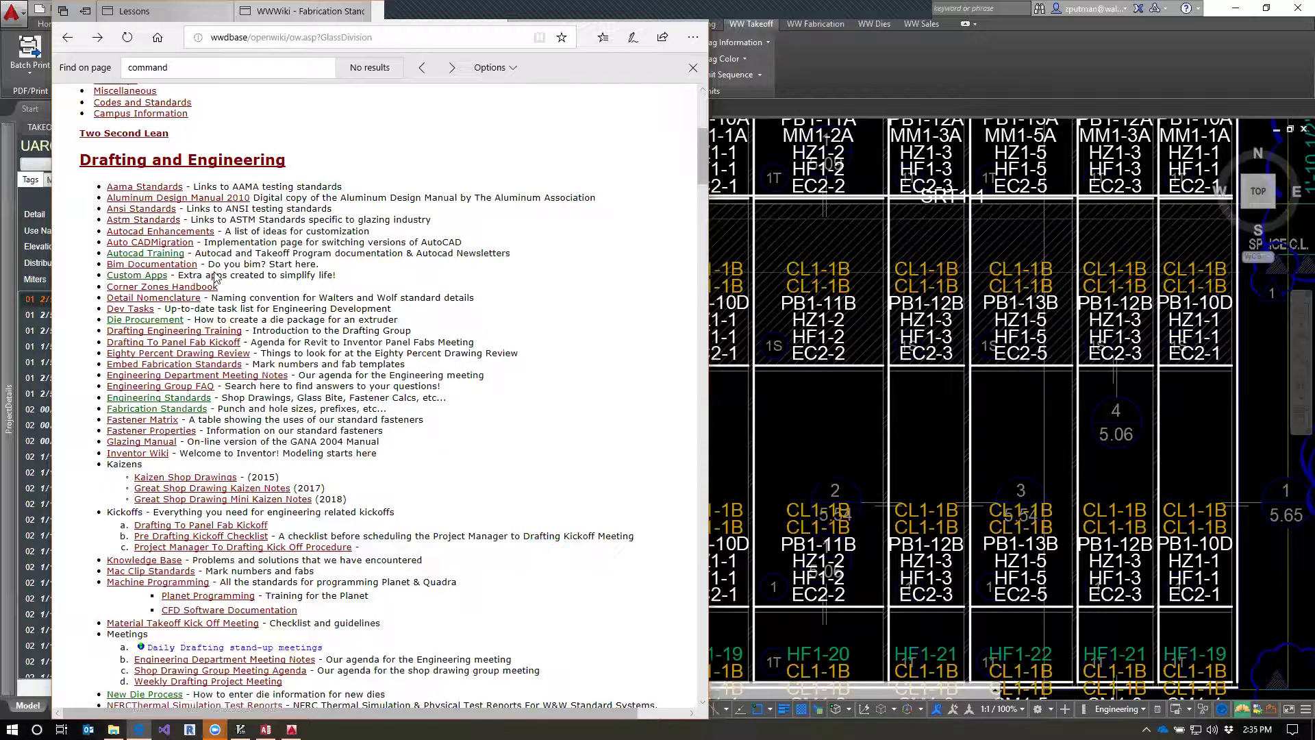
# Open the Autocad Enhancements wiki page and widen the browser window to show the Custom Commands table descriptions.
pyautogui.click(163, 232)
pyautogui.scroll(-1, 502, 387)
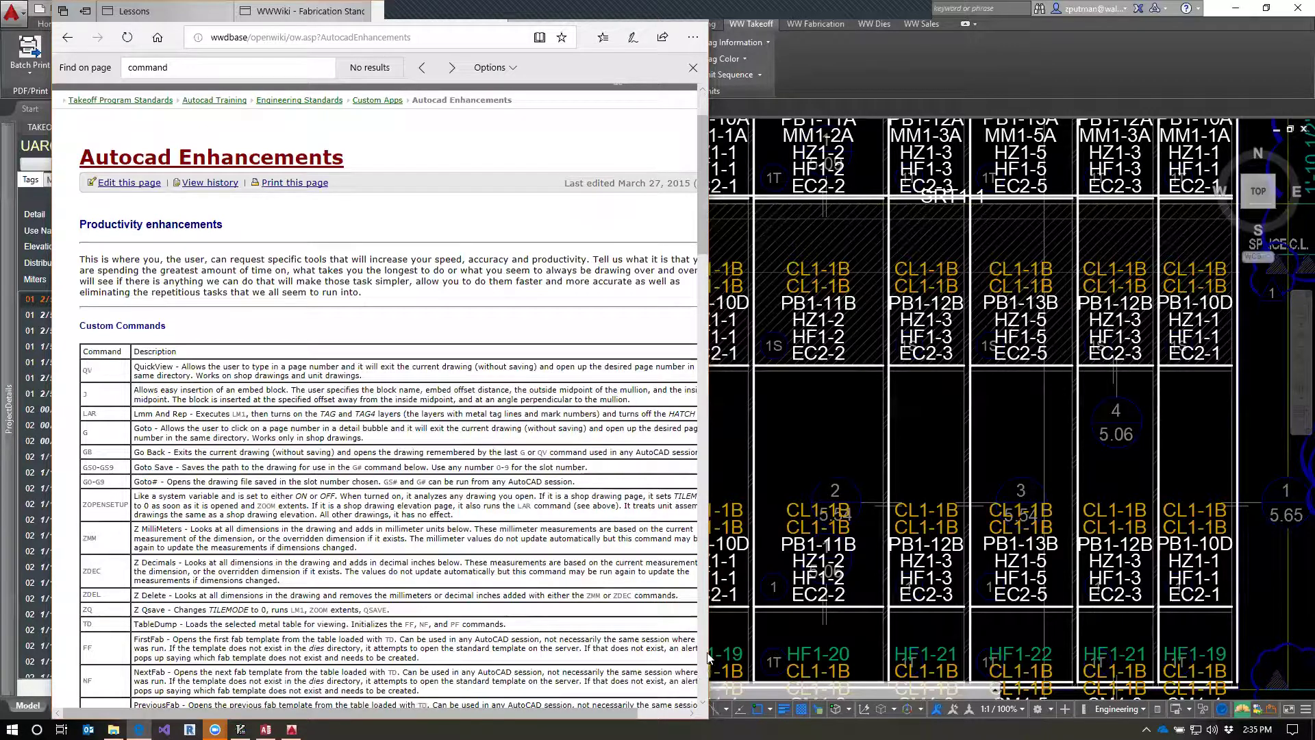
pyautogui.moveTo(708, 652); pyautogui.dragTo(1040, 651)
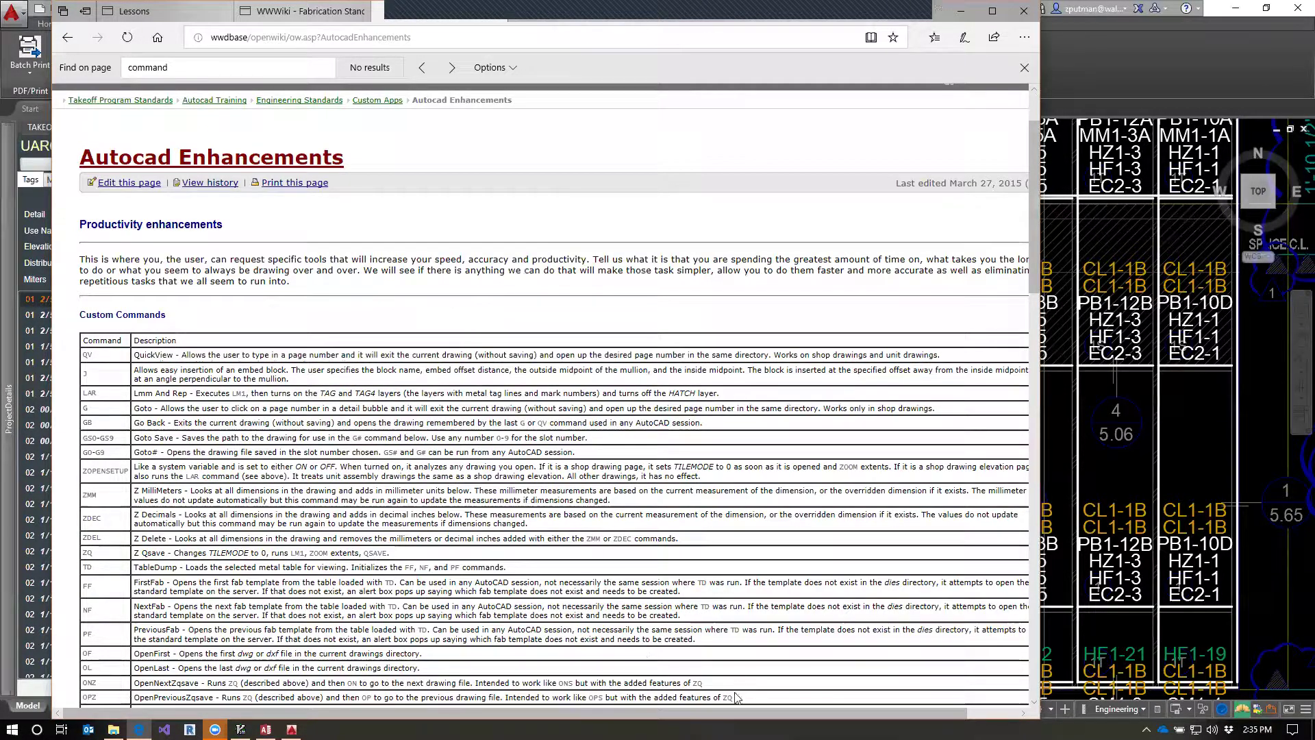
pyautogui.moveTo(634, 714)
pyautogui.mouseDown()
pyautogui.moveTo(685, 713)
pyautogui.moveTo(635, 710)
pyautogui.mouseUp()
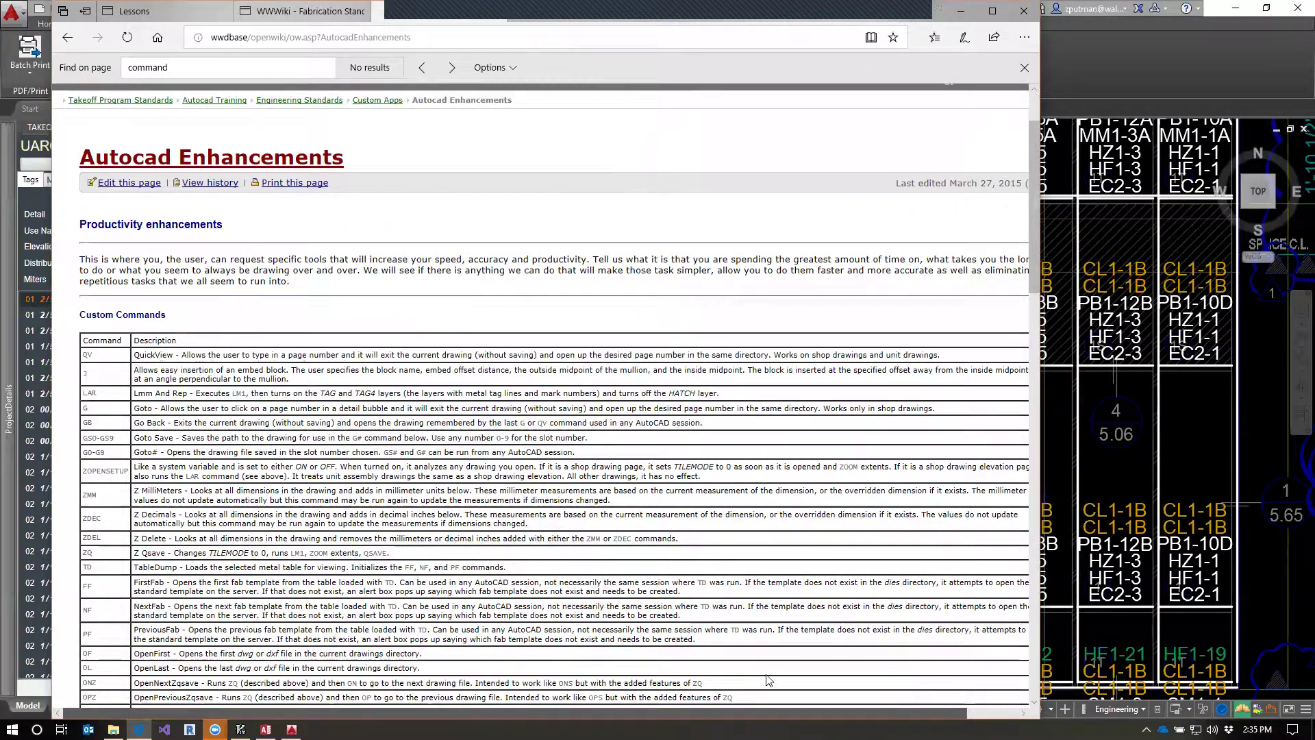
pyautogui.hscroll(2, 768, 680)
pyautogui.hscroll(-2, 709, 700)
pyautogui.hscroll(2, 708, 700)
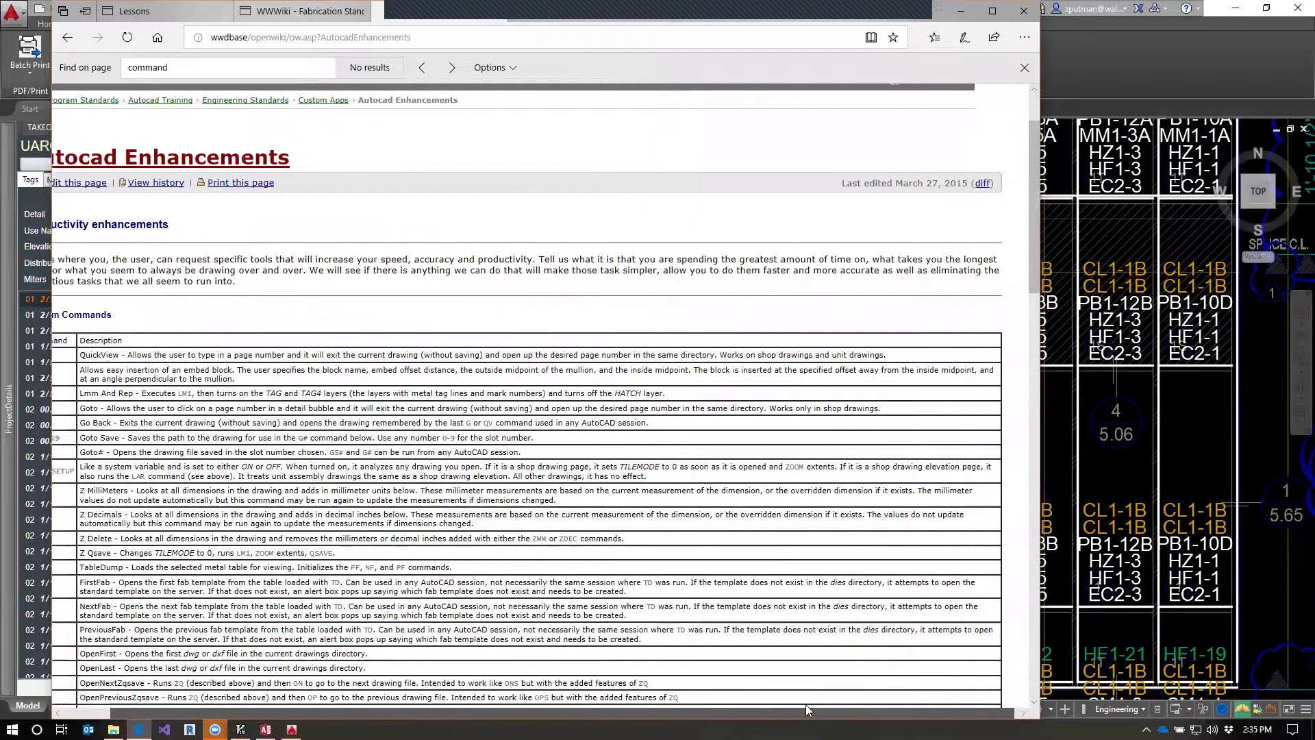
pyautogui.hscroll(-2, 773, 700)
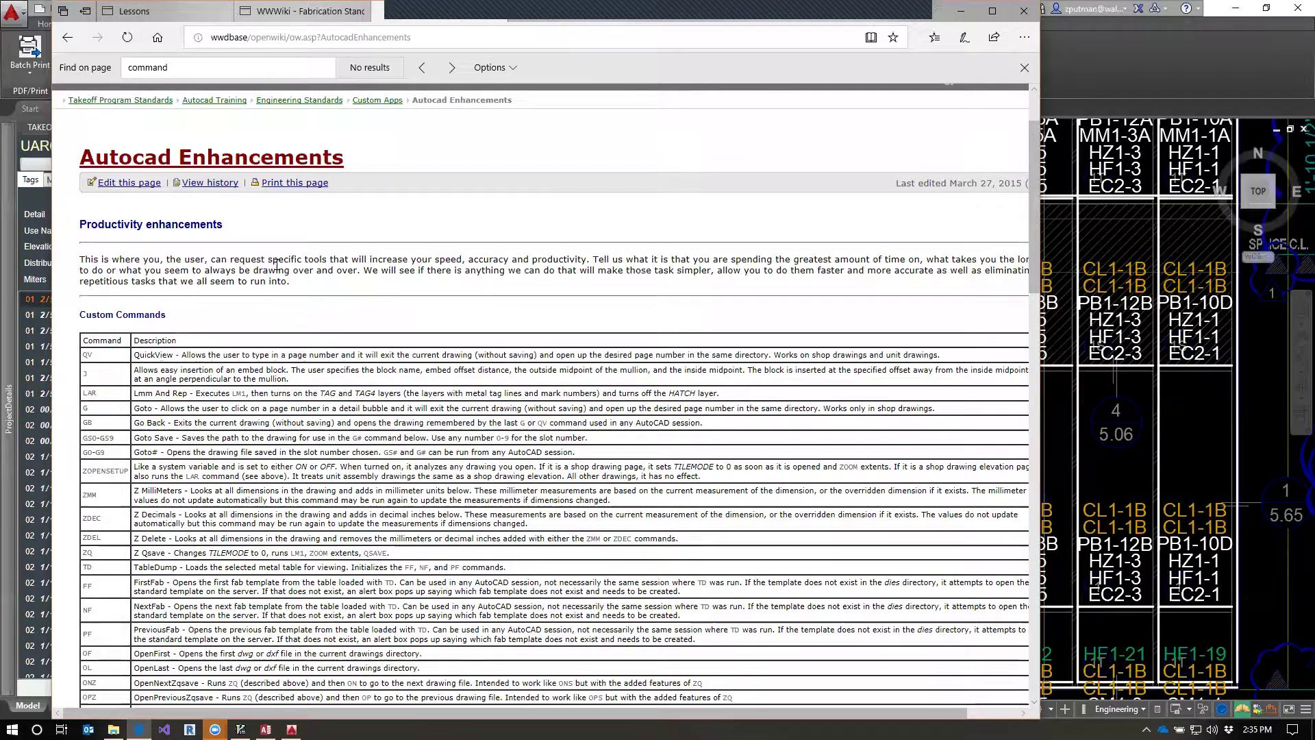
# Look through the Autocad Enhancements page and highlight the whole Custom Commands table from QV to ZDETAIL.
pyautogui.scroll(-5, 441, 318)
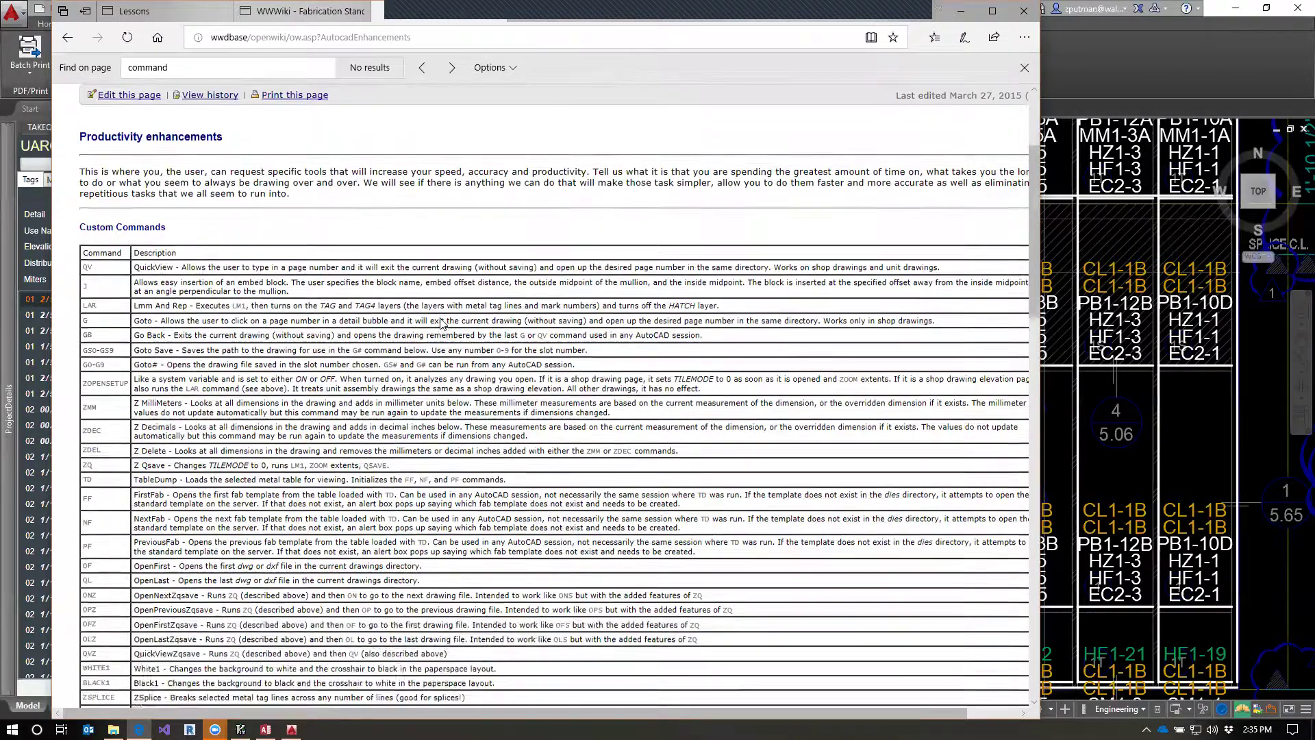
pyautogui.scroll(-2, 441, 317)
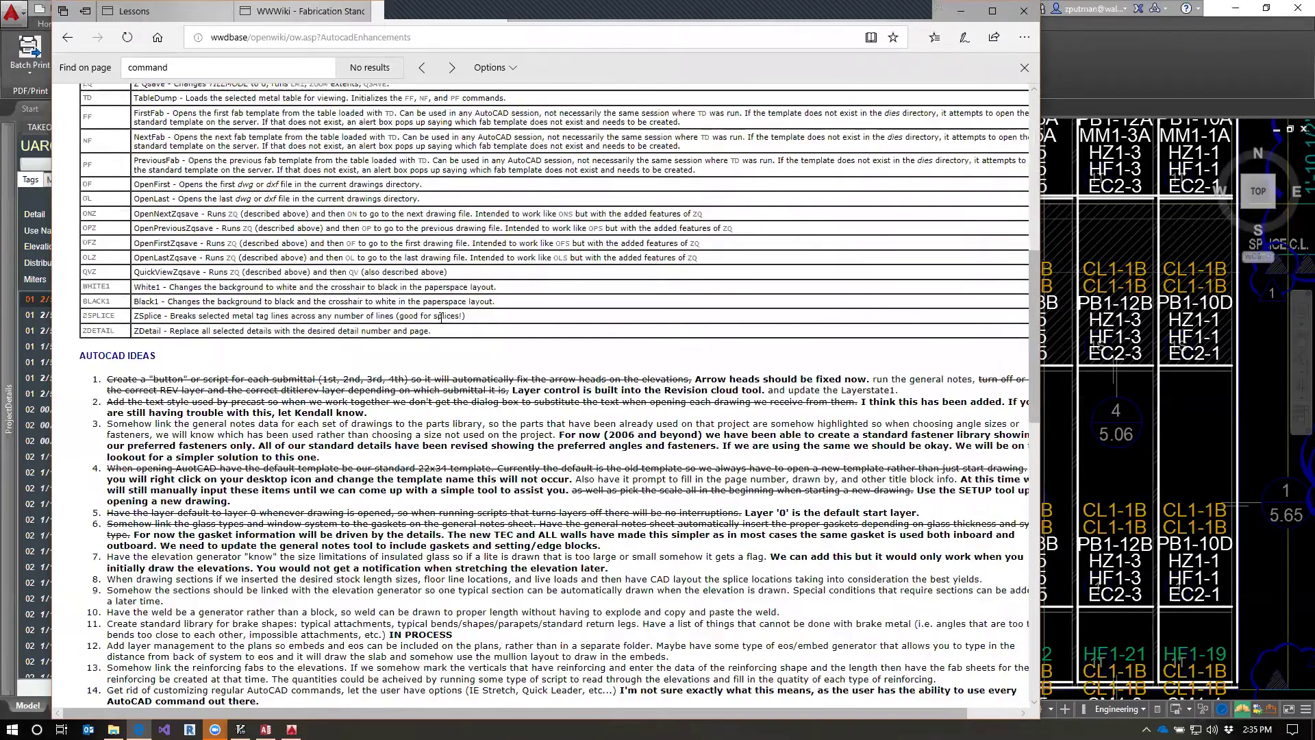
pyautogui.scroll(4, 58, 198)
pyautogui.moveTo(89, 168); pyautogui.dragTo(592, 618)
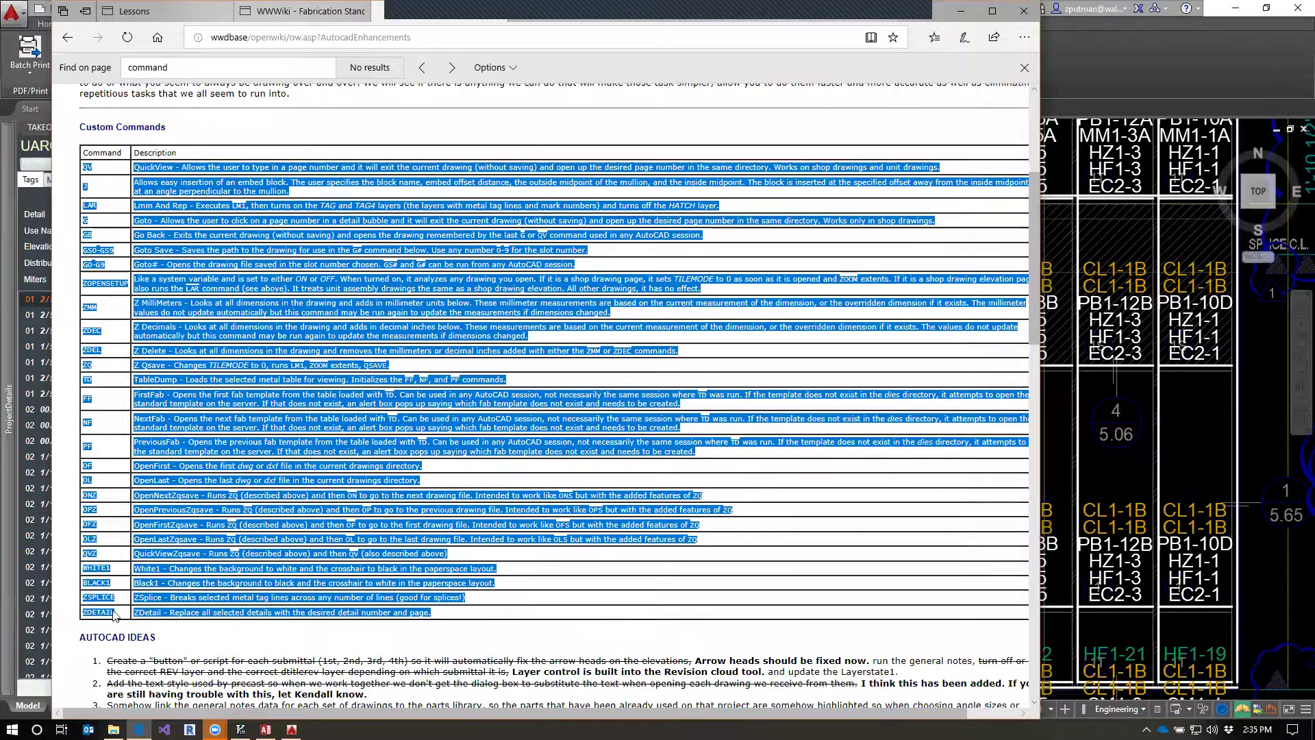
pyautogui.click(144, 643)
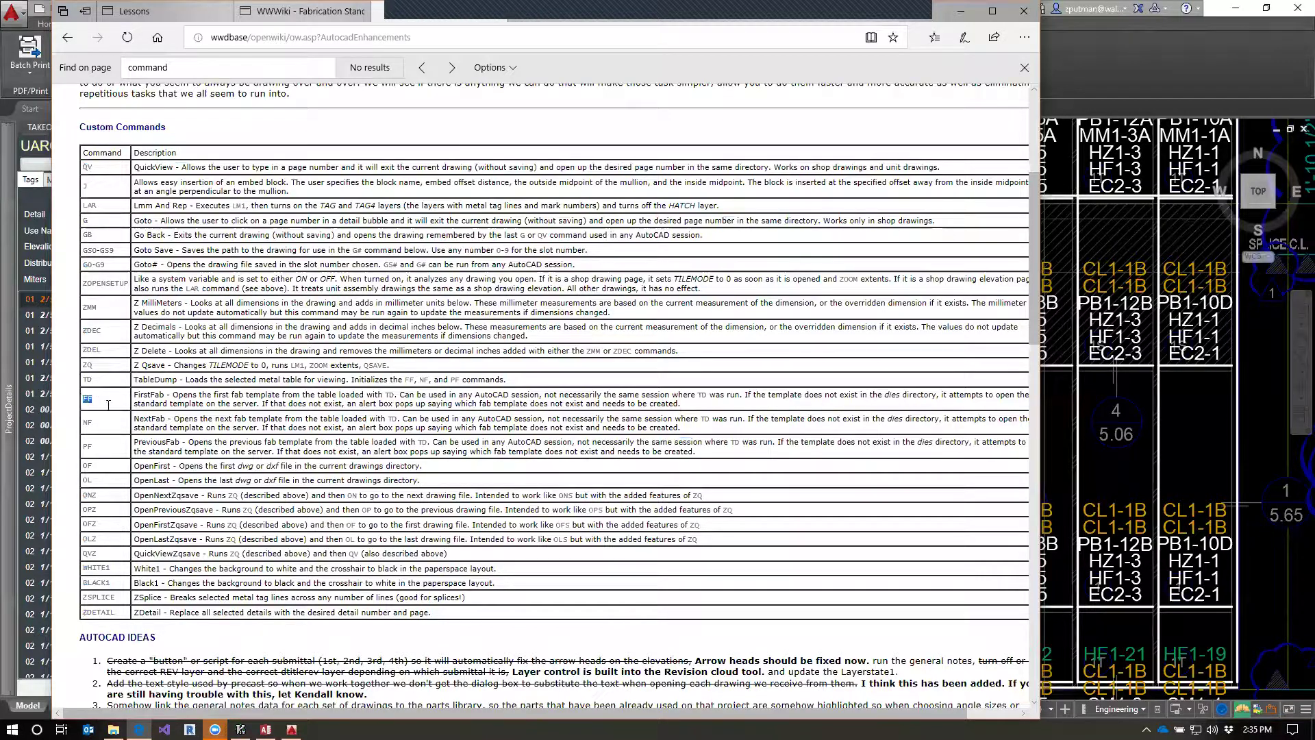
# Highlight the TD, FF, NF and PF fab template commands and the OF to QVZ file-opening commands for review.
pyautogui.moveTo(82, 396); pyautogui.dragTo(120, 448)
pyautogui.moveTo(272, 466); pyautogui.dragTo(756, 455)
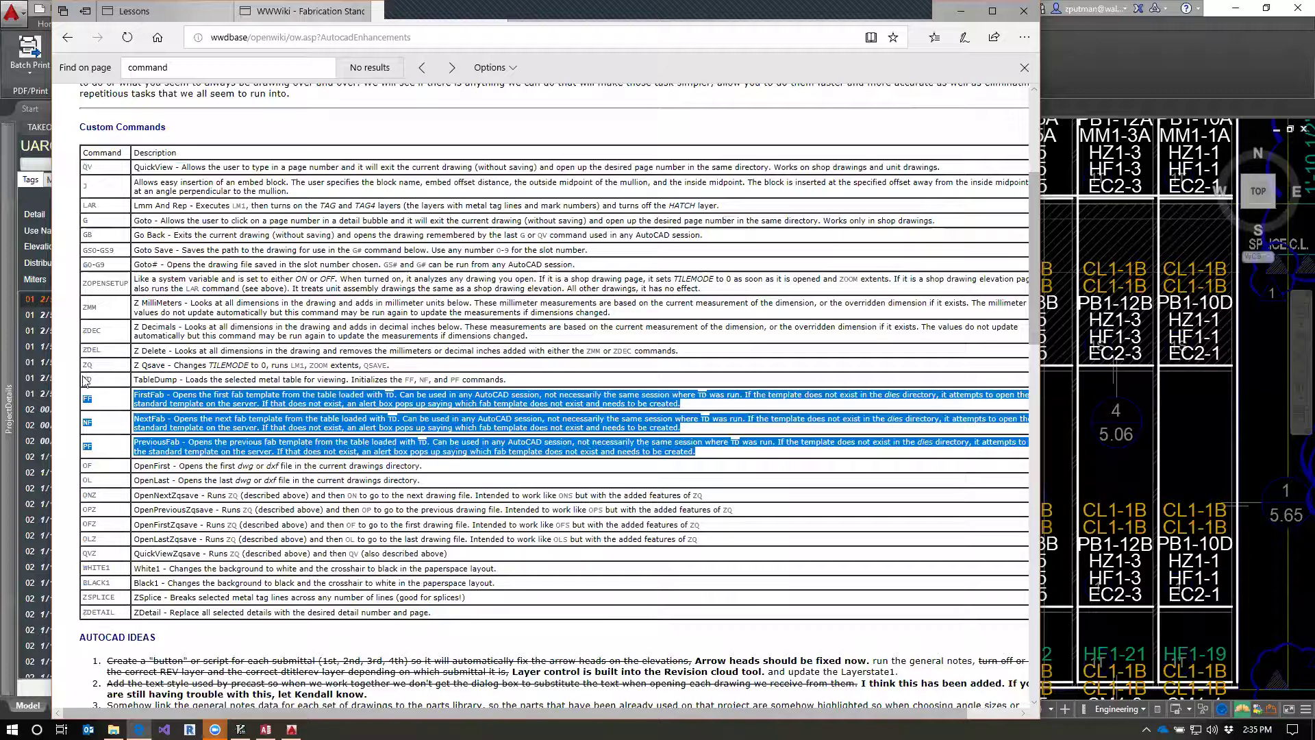
pyautogui.moveTo(86, 381); pyautogui.dragTo(762, 455)
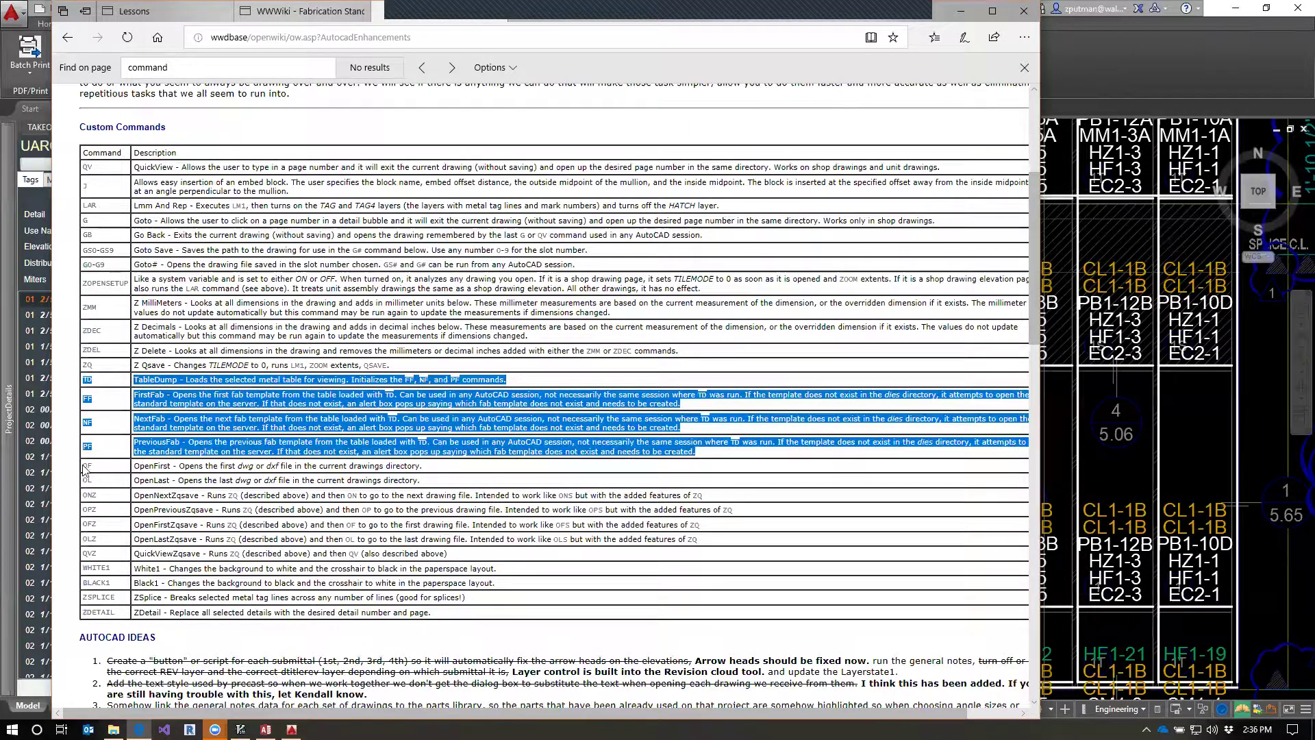
pyautogui.moveTo(84, 466); pyautogui.dragTo(415, 553)
pyautogui.click(533, 574)
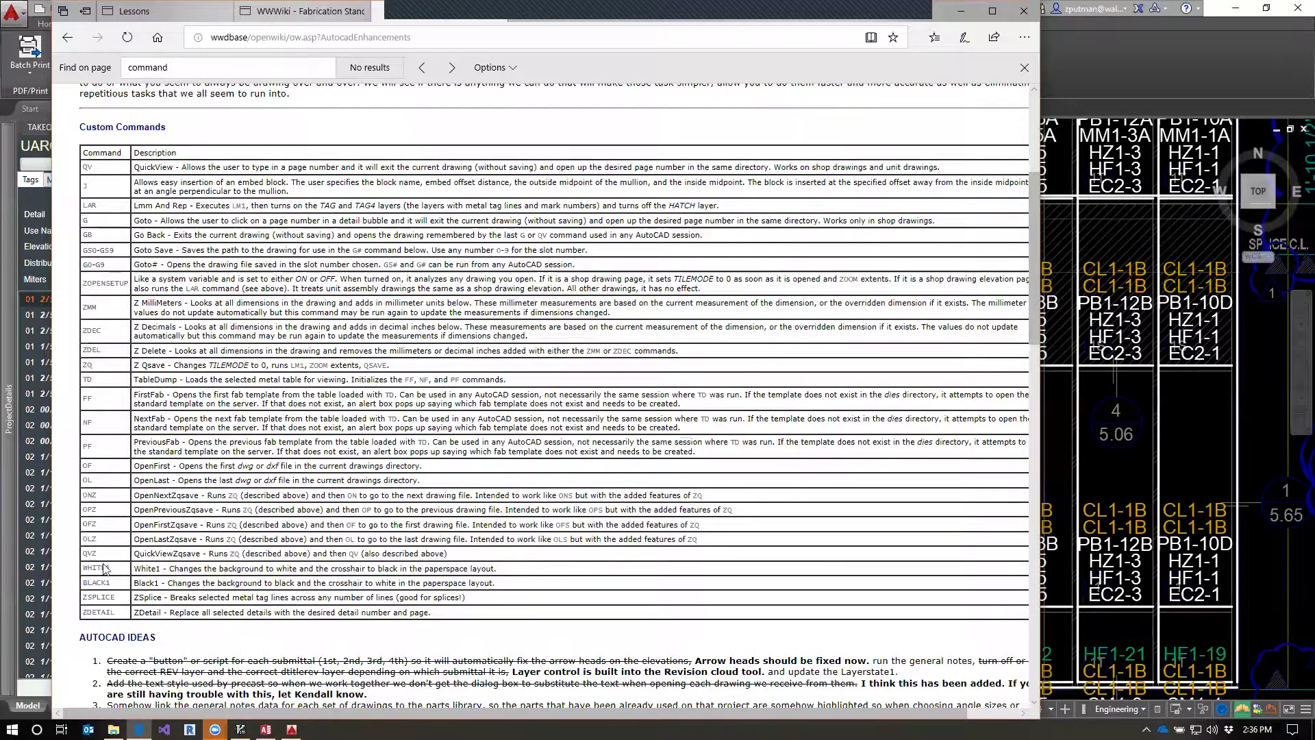
# Review the WHITE1, BLACK1, ZSPLICE and ZDETAIL command entries, highlighting them in the table.
pyautogui.moveTo(85, 568); pyautogui.dragTo(544, 568)
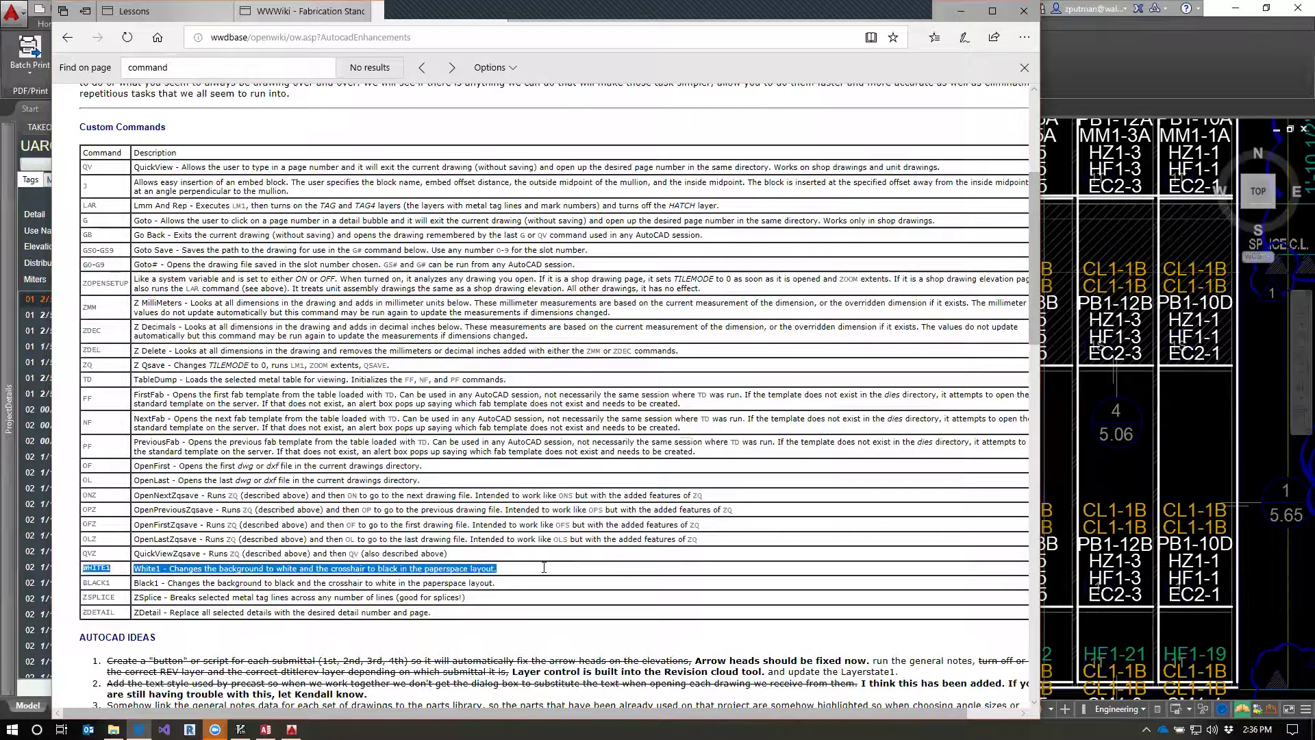
pyautogui.click(532, 588)
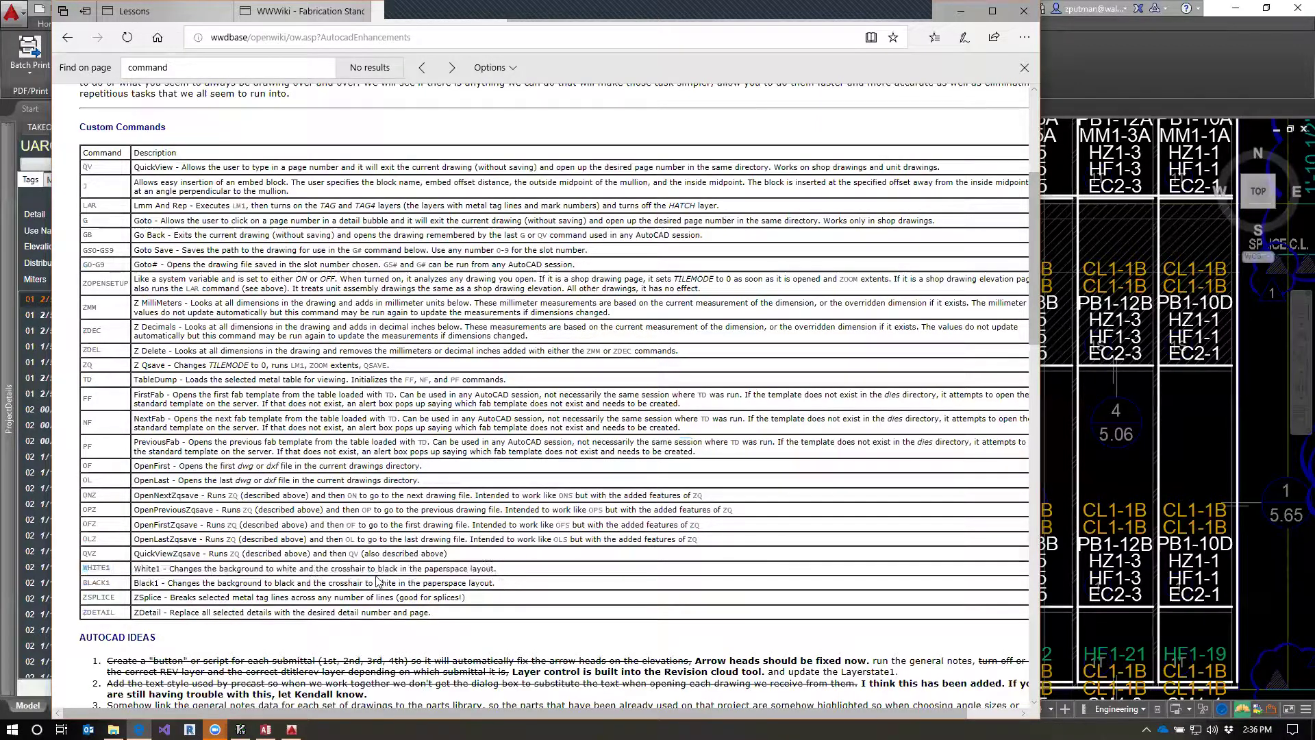
pyautogui.moveTo(82, 569); pyautogui.dragTo(107, 565)
pyautogui.click(102, 581)
pyautogui.doubleClick(121, 599)
pyautogui.moveTo(84, 615); pyautogui.dragTo(425, 622)
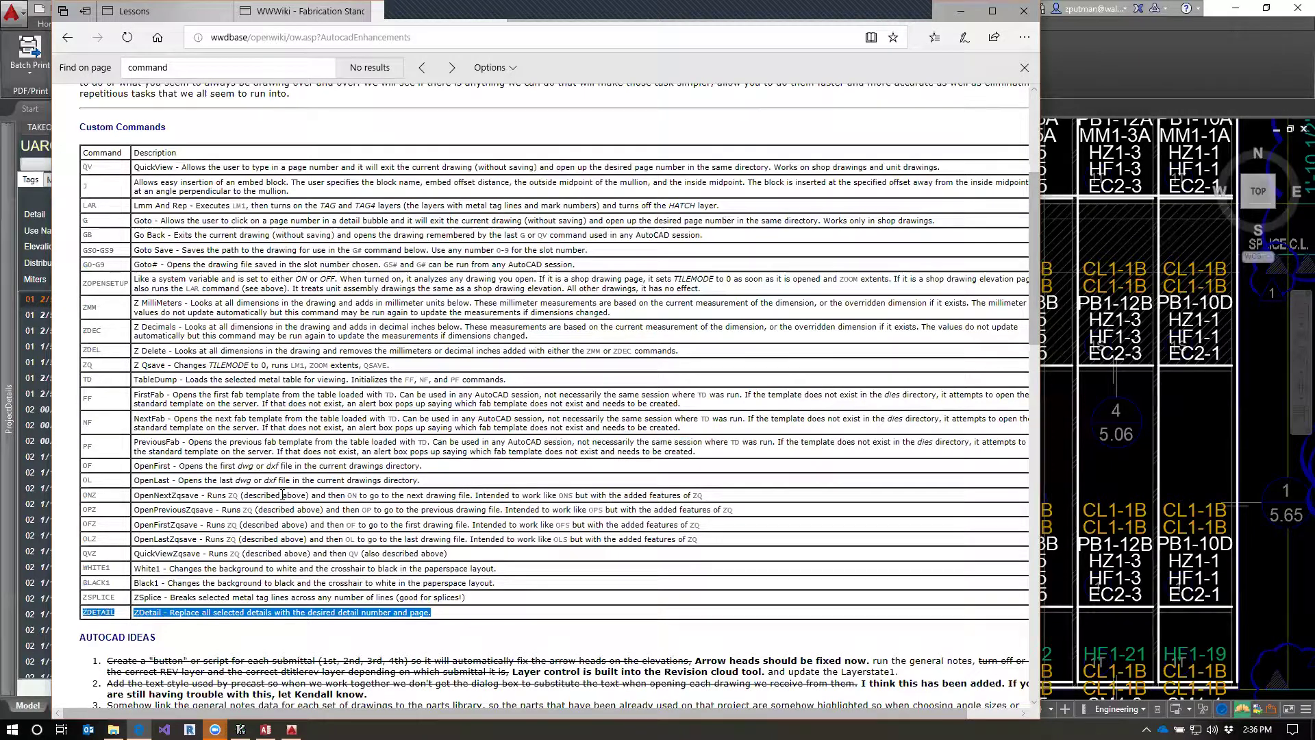
# Review the QV, J and LAR to ZDEL command entries, highlighting the ZOPENSETUP row and its description.
pyautogui.doubleClick(97, 169)
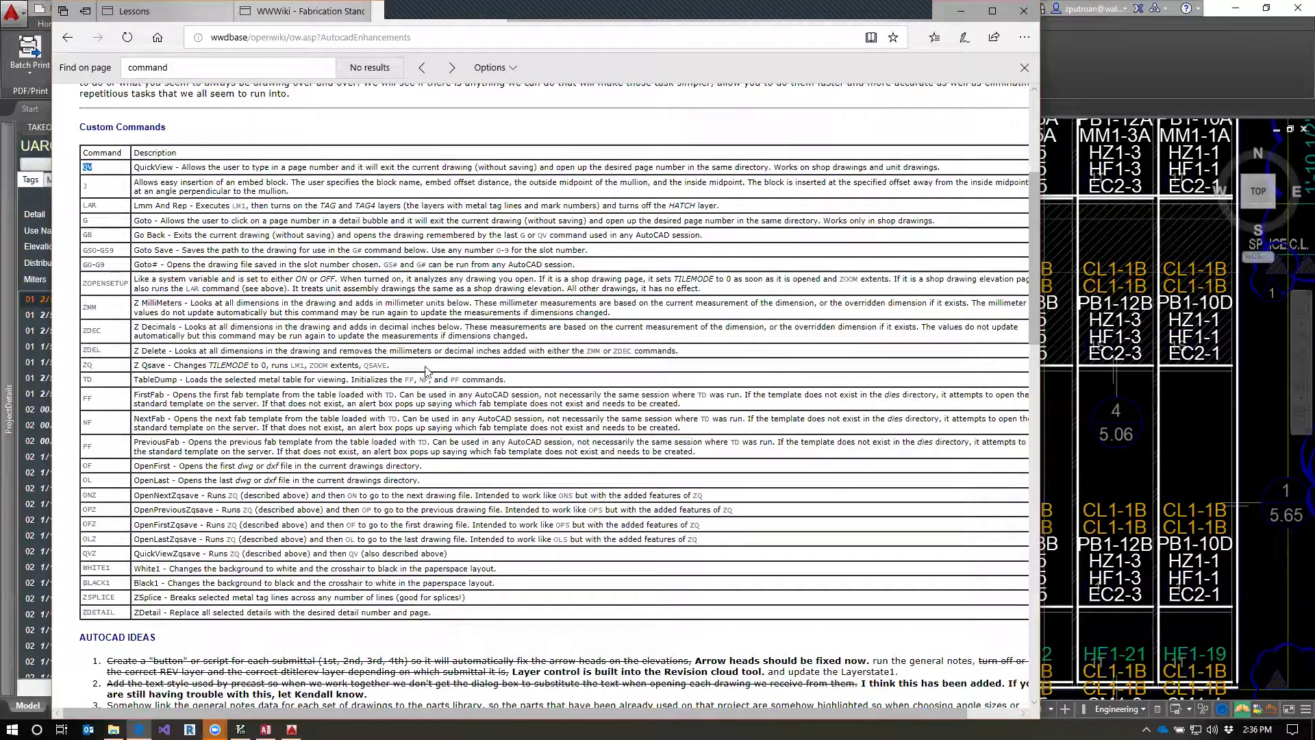
pyautogui.click(86, 189)
pyautogui.doubleClick(86, 189)
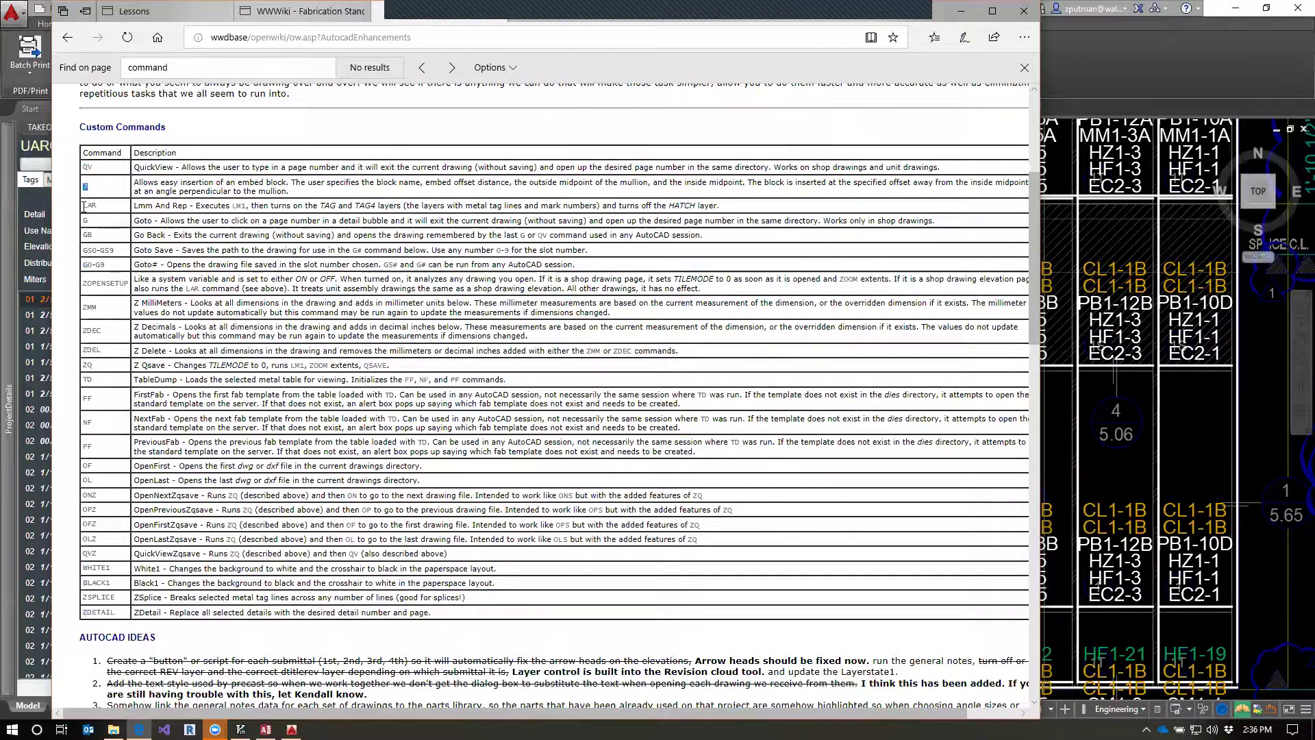
pyautogui.moveTo(84, 206); pyautogui.dragTo(850, 360)
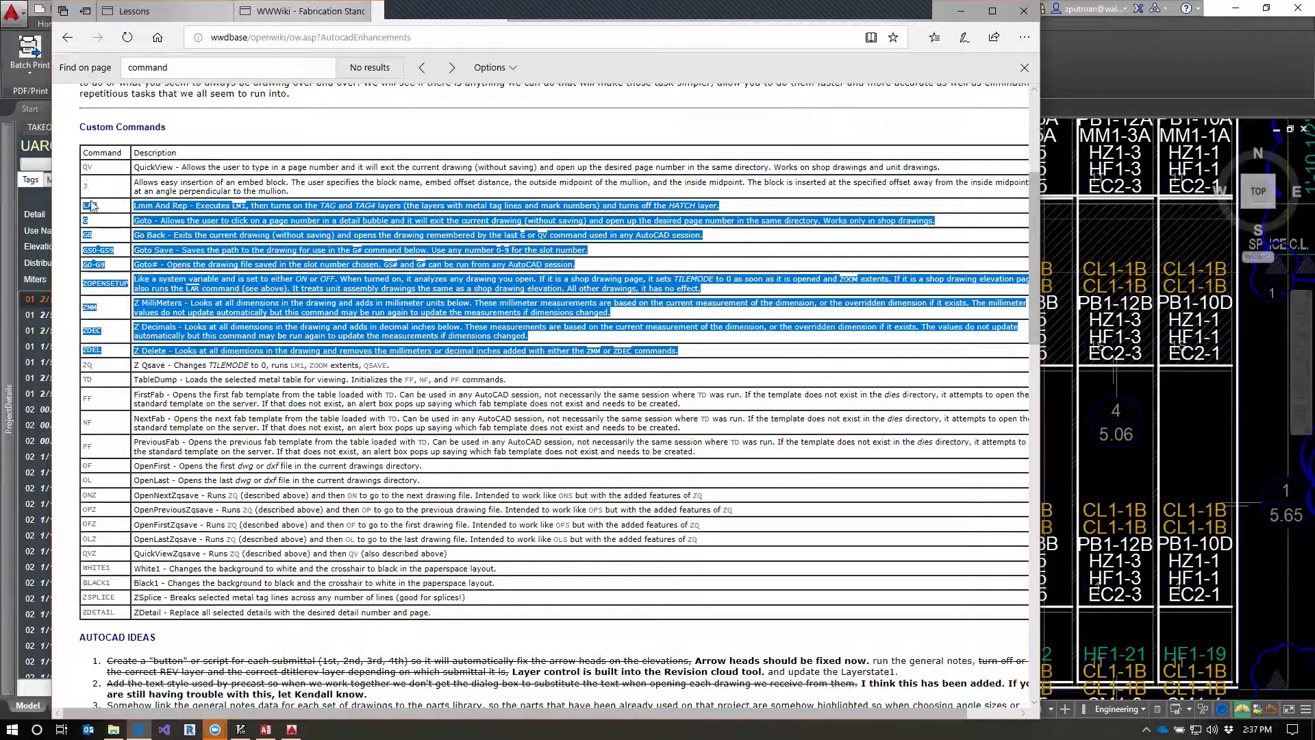
pyautogui.click(104, 310)
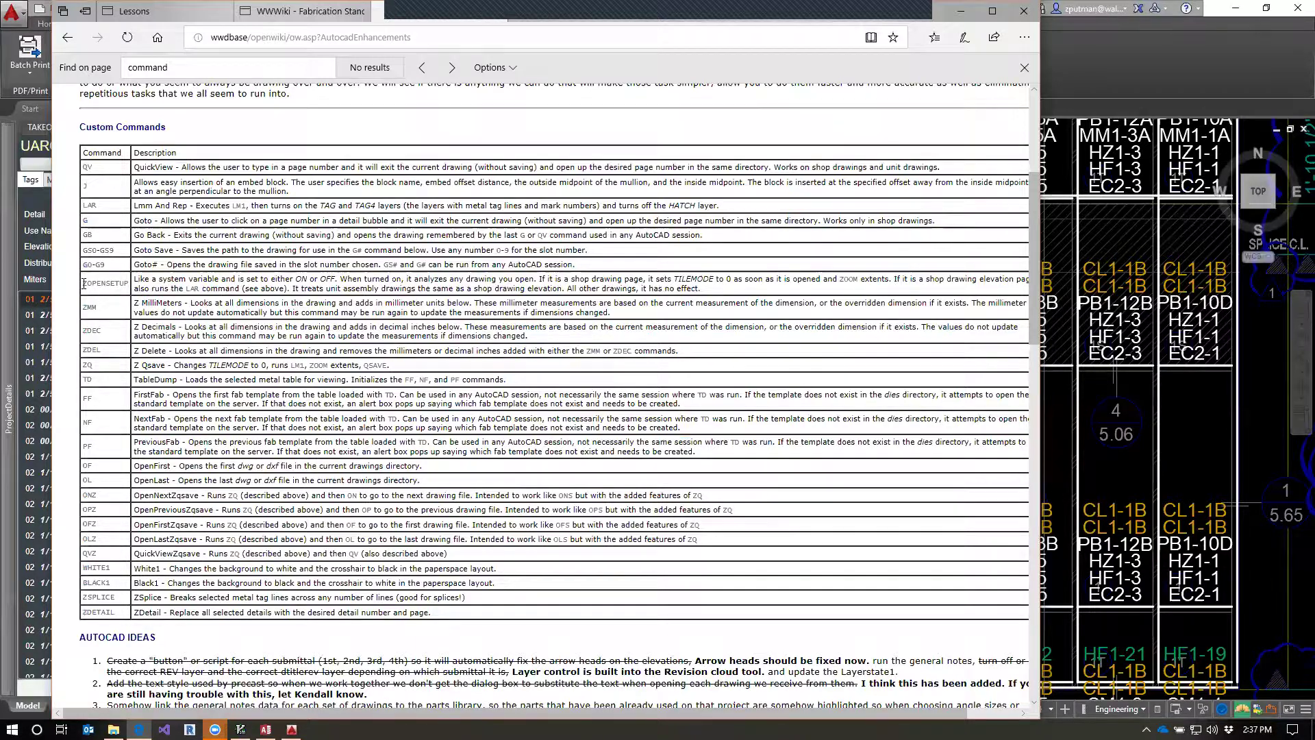
pyautogui.moveTo(83, 283); pyautogui.dragTo(700, 289)
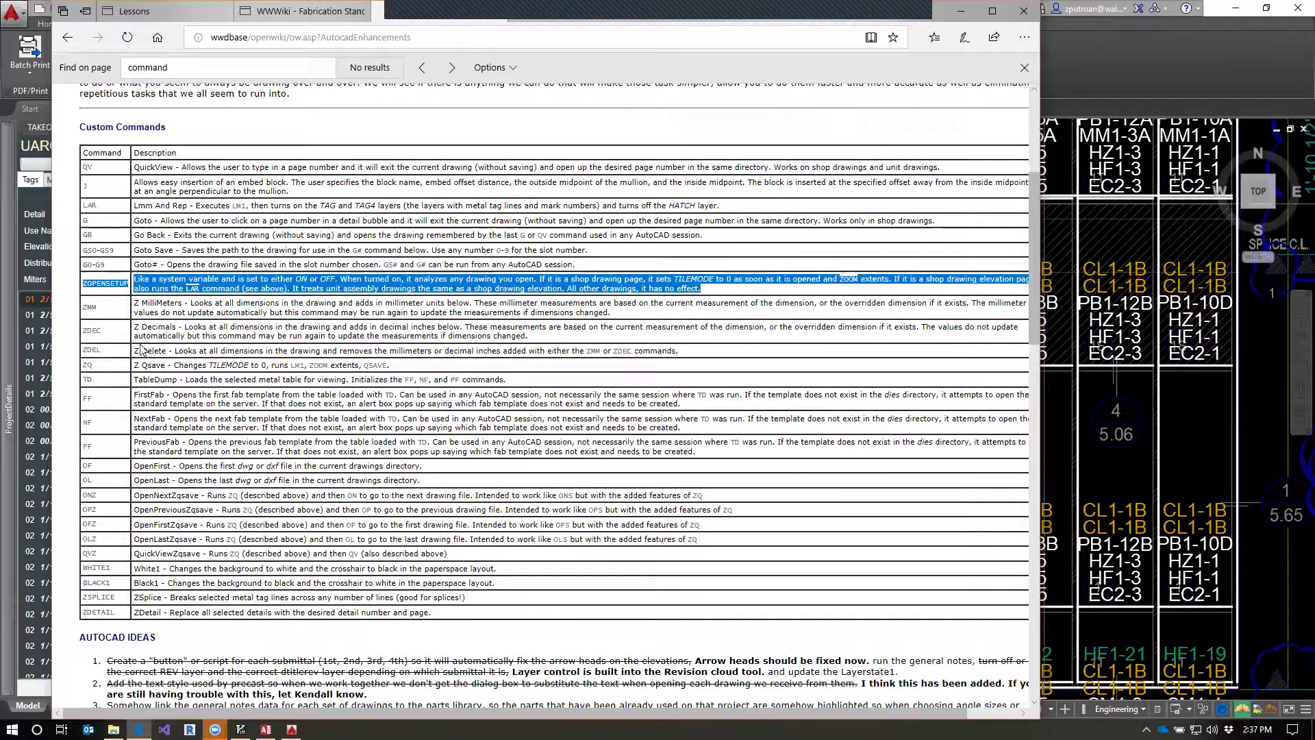
# Switch to AutoCAD and look through the Tag DLO options and the WW Takeoff, Fabrication, Drafting, Dies and Sales tool sets.
pyautogui.click(95, 328)
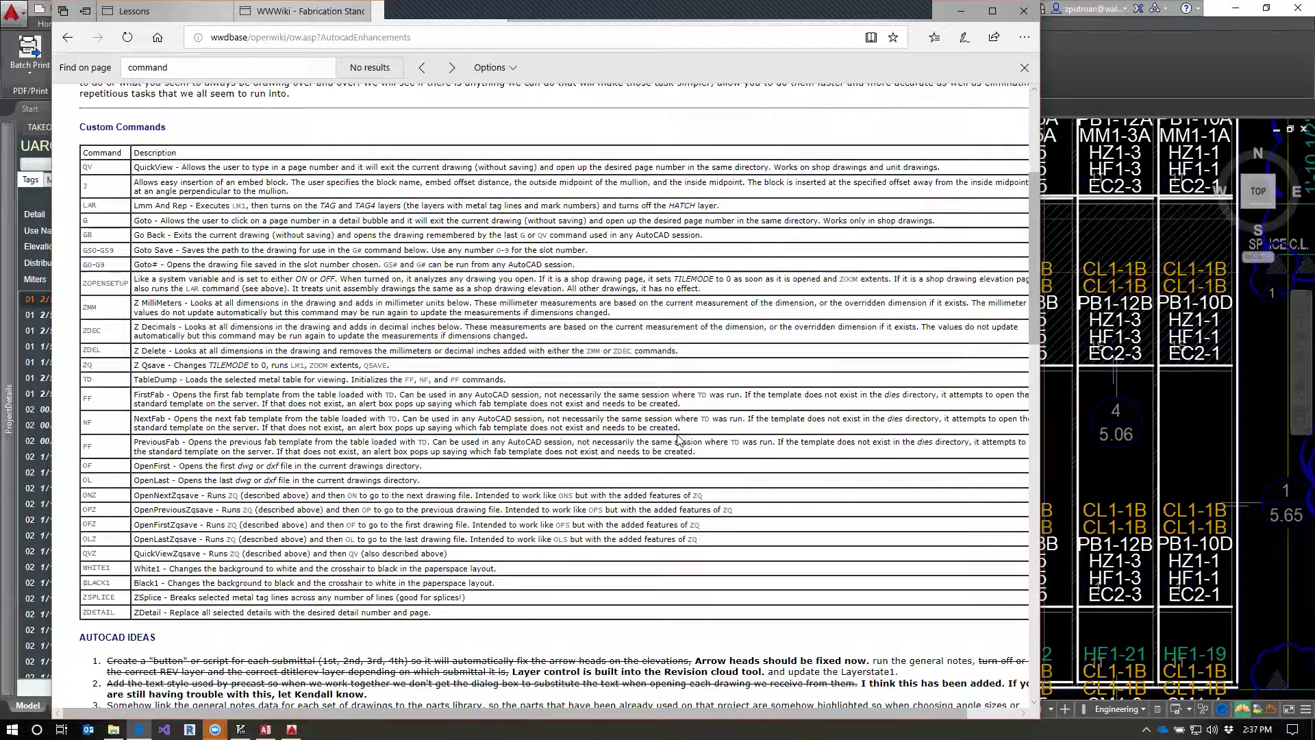
pyautogui.click(1142, 61)
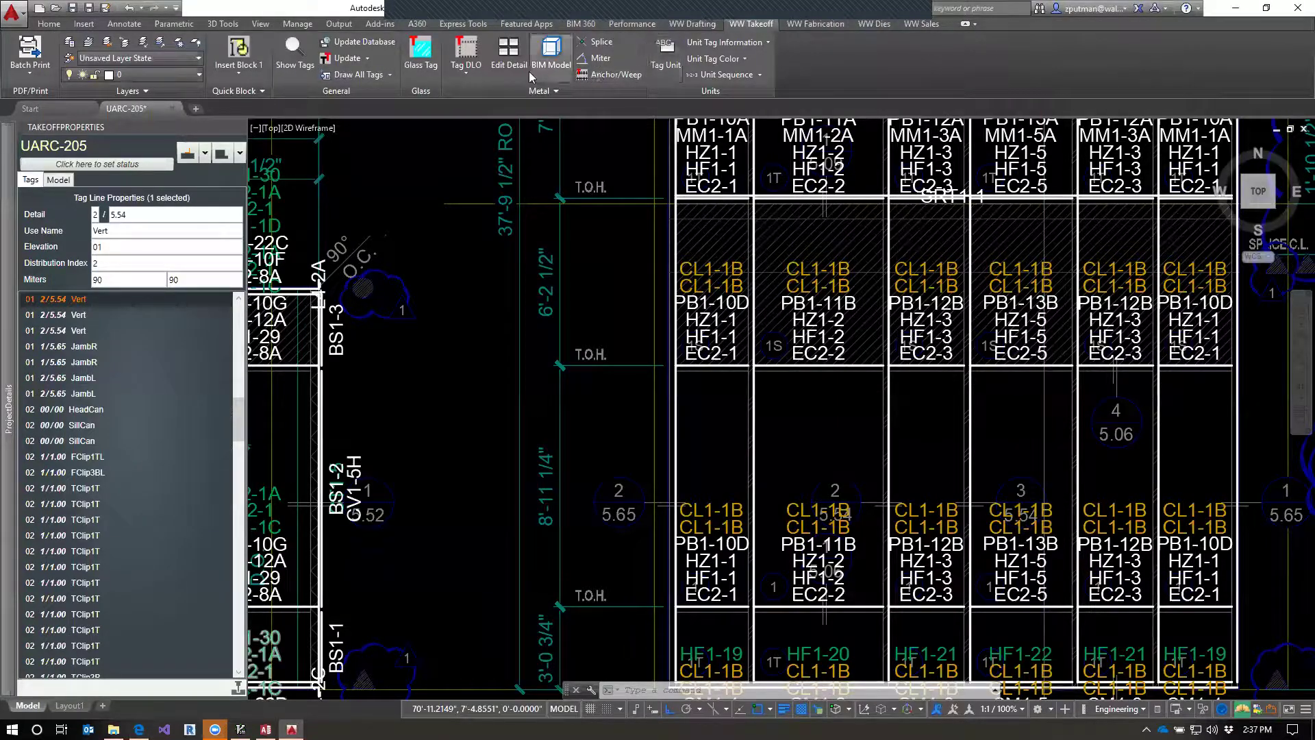
pyautogui.click(466, 79)
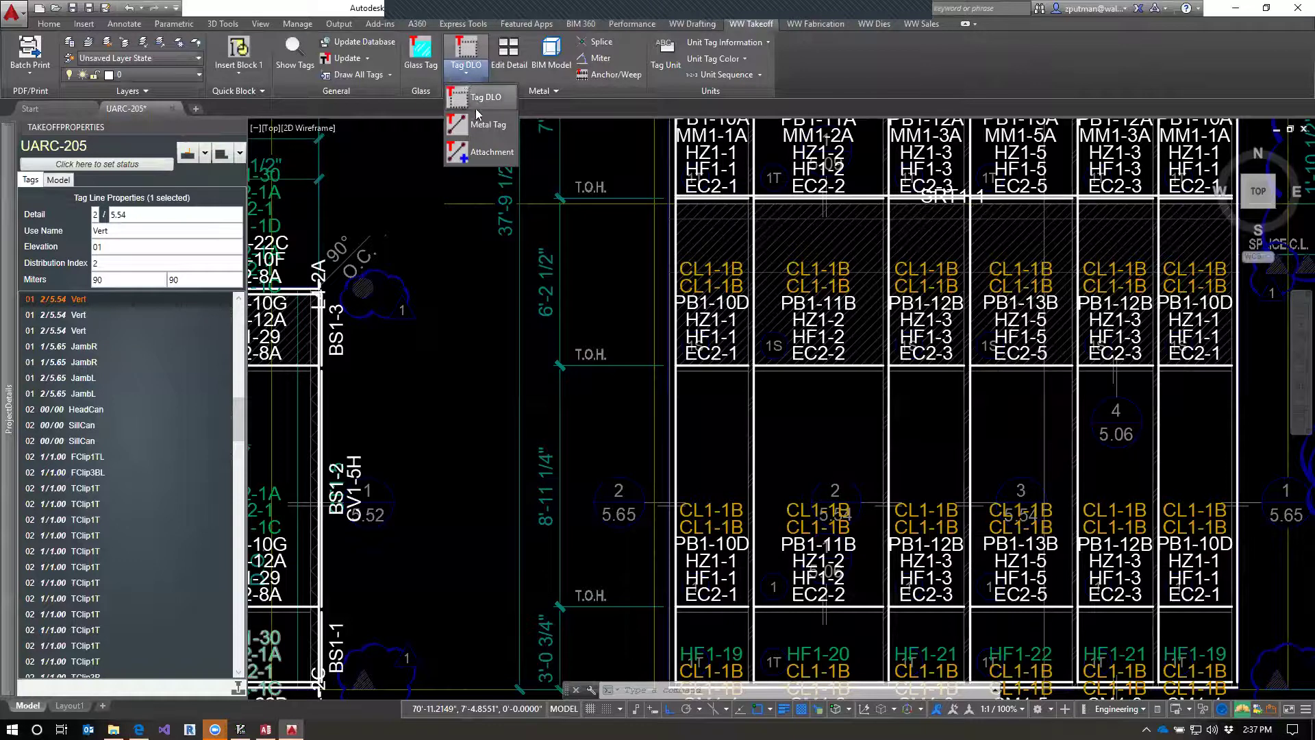
pyautogui.click(906, 78)
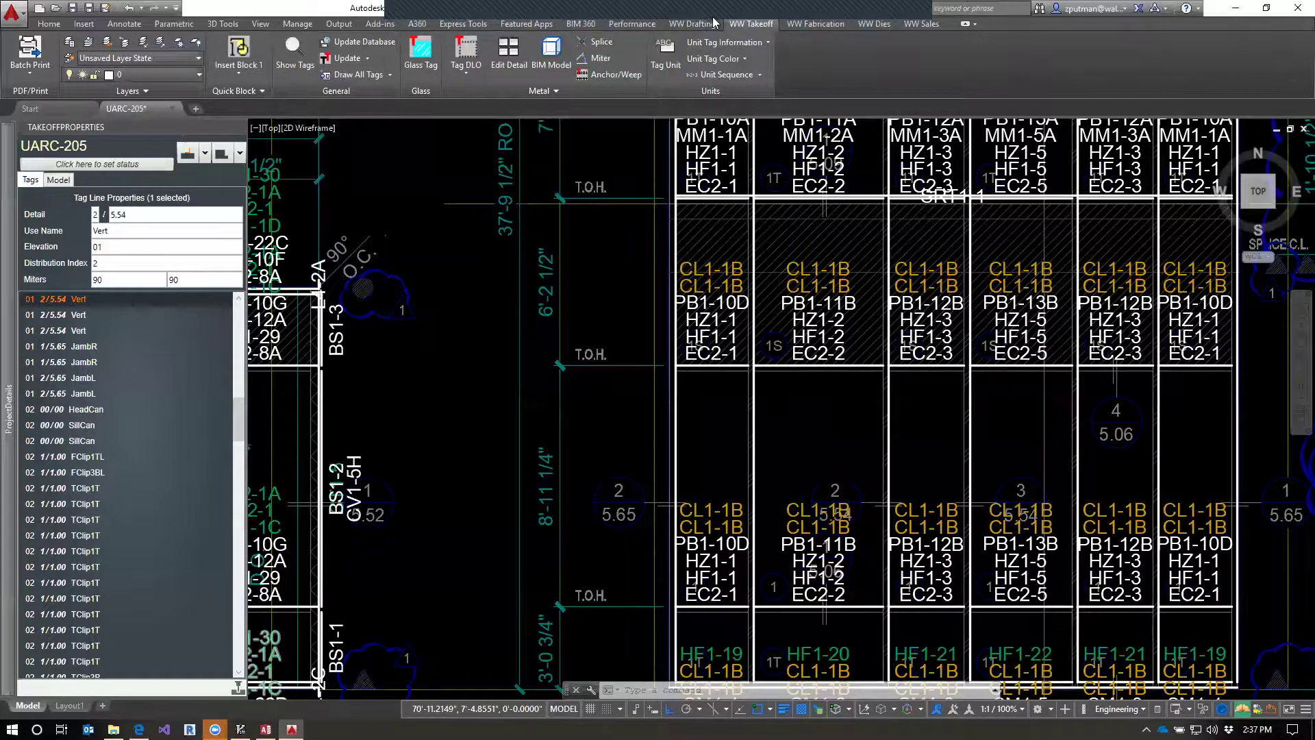
pyautogui.click(815, 24)
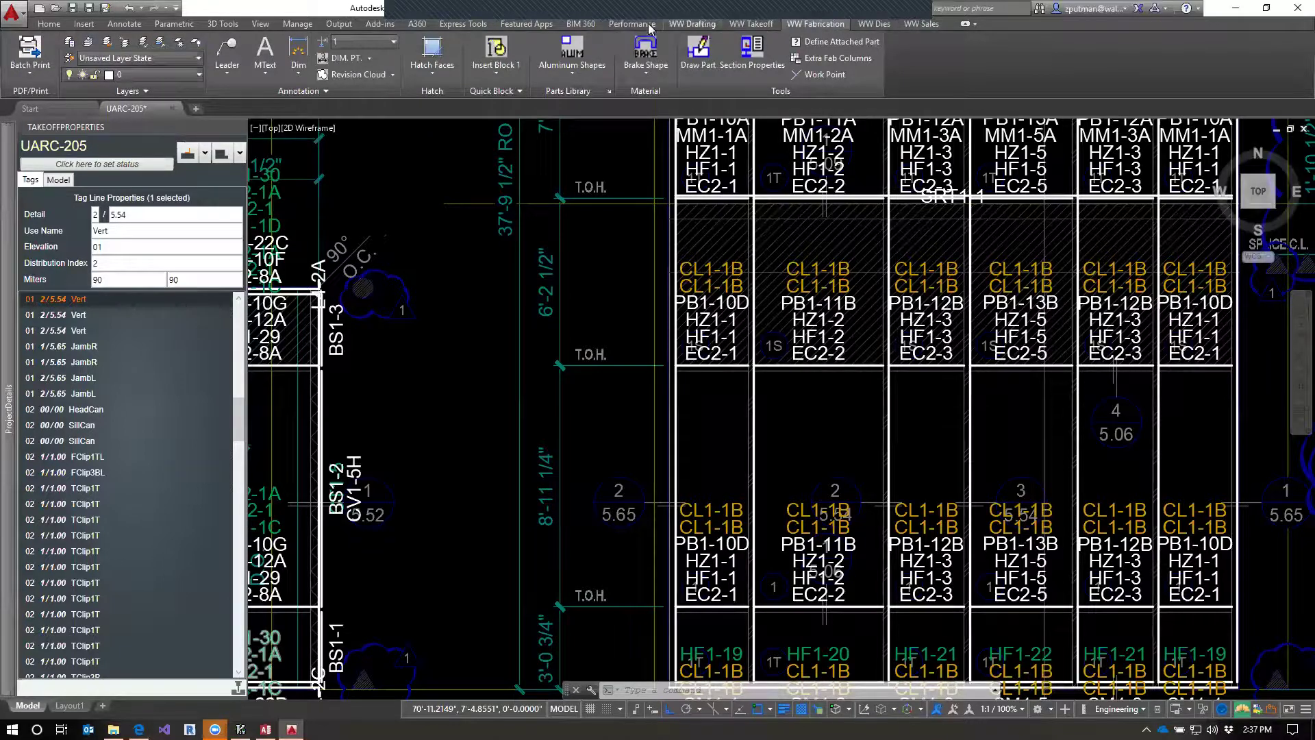
pyautogui.click(675, 28)
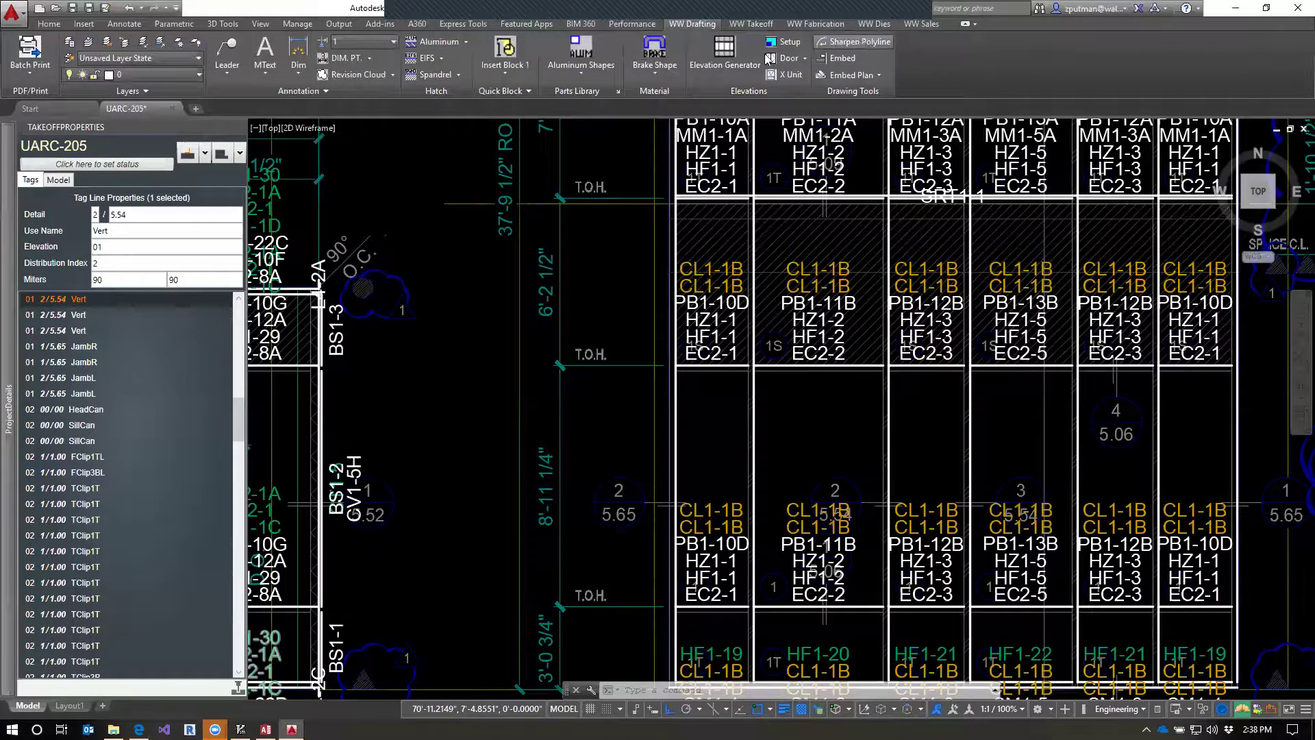
pyautogui.click(891, 27)
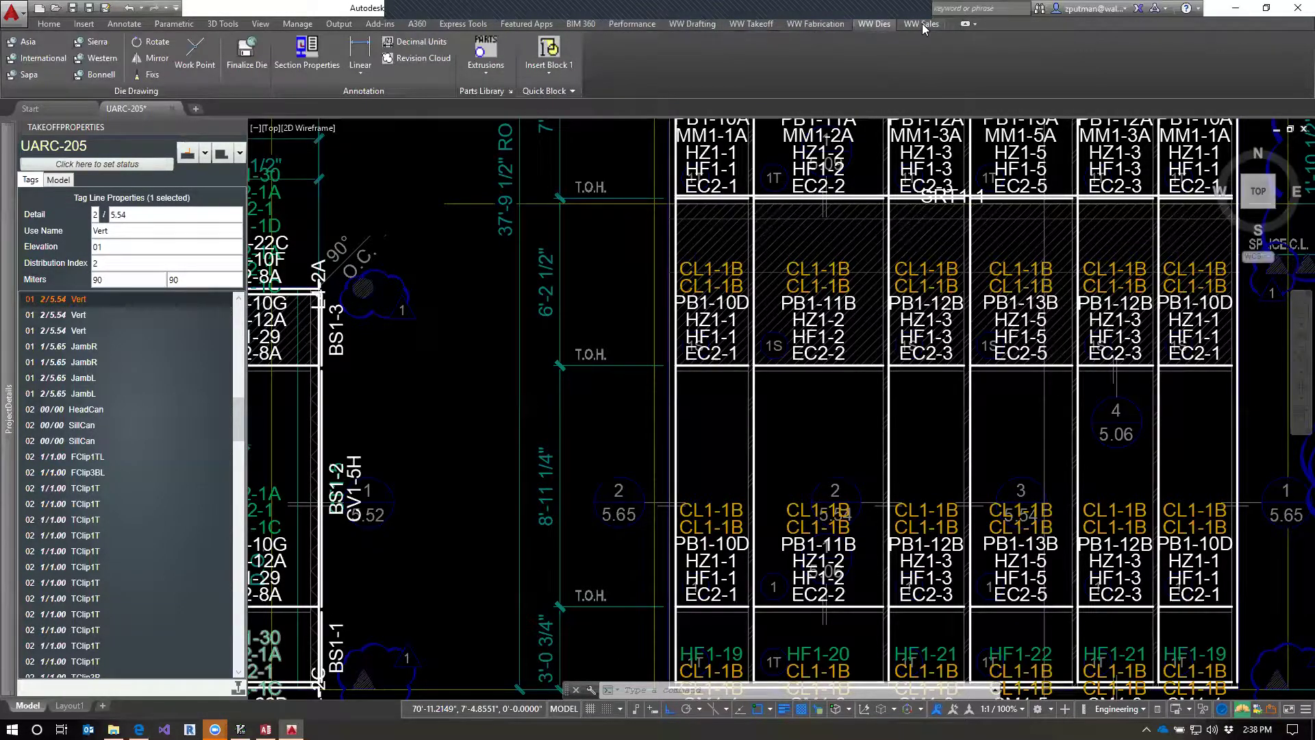
pyautogui.click(922, 23)
pyautogui.click(692, 24)
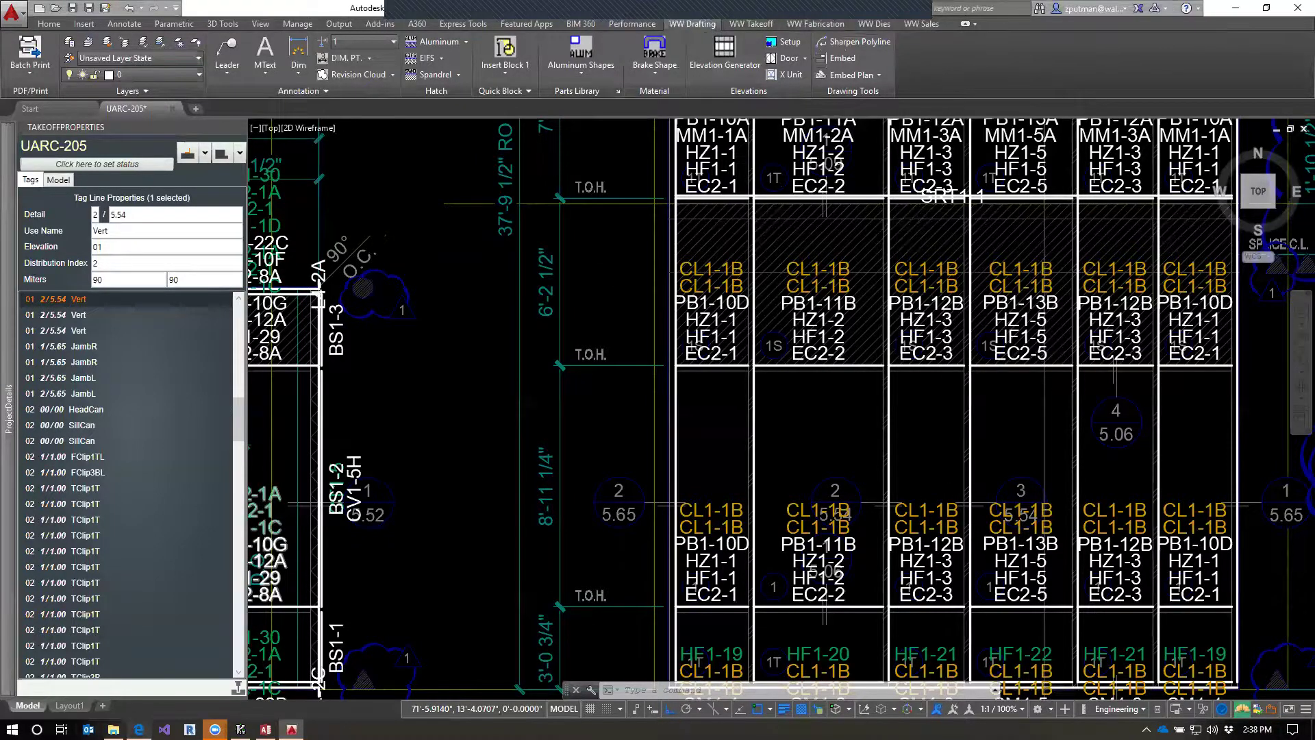
# Switch back to the wiki and review the Autocad Enhancements page from its heading through the Custom Commands table.
pyautogui.hotkey('alt', 'Tab')
pyautogui.scroll(5, 315, 259)
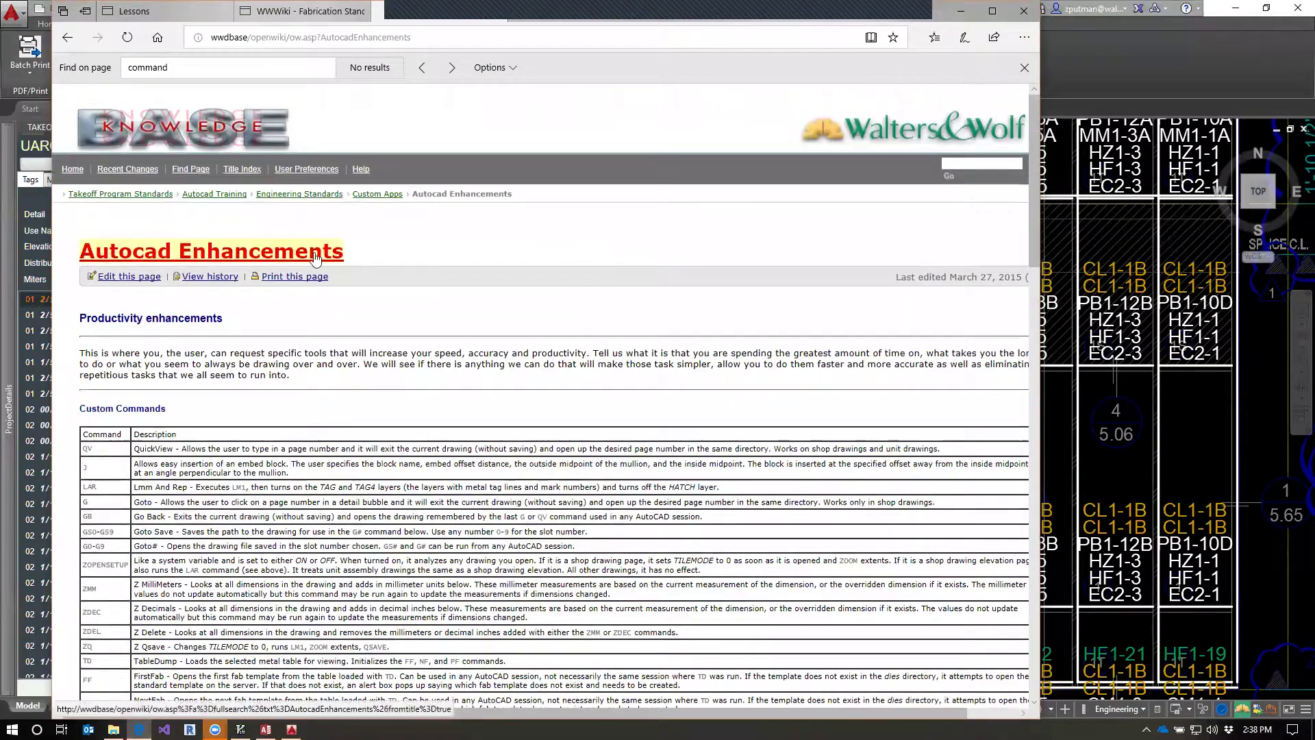
pyautogui.scroll(-3, 309, 474)
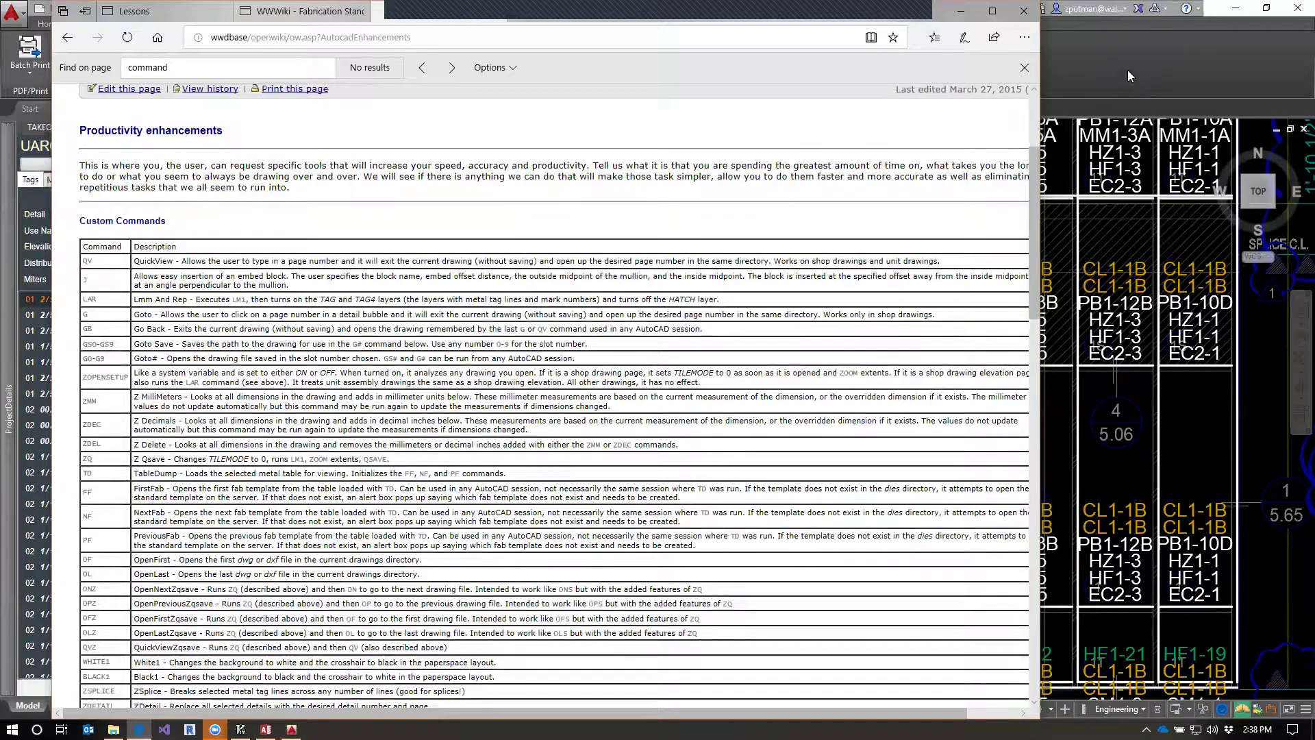
pyautogui.scroll(3, 548, 458)
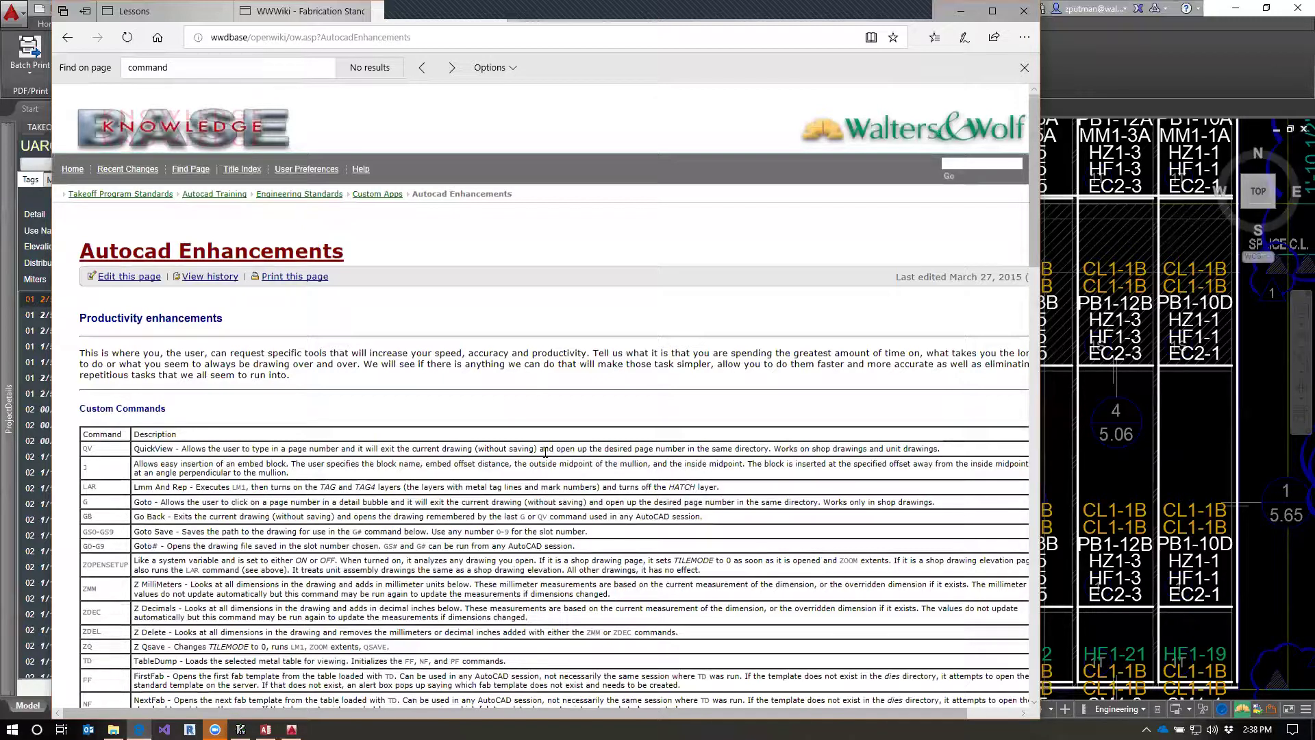
# Switch to AutoCAD and create a BIM model with QBIM from all the tags of elevation 2.
pyautogui.click(1156, 89)
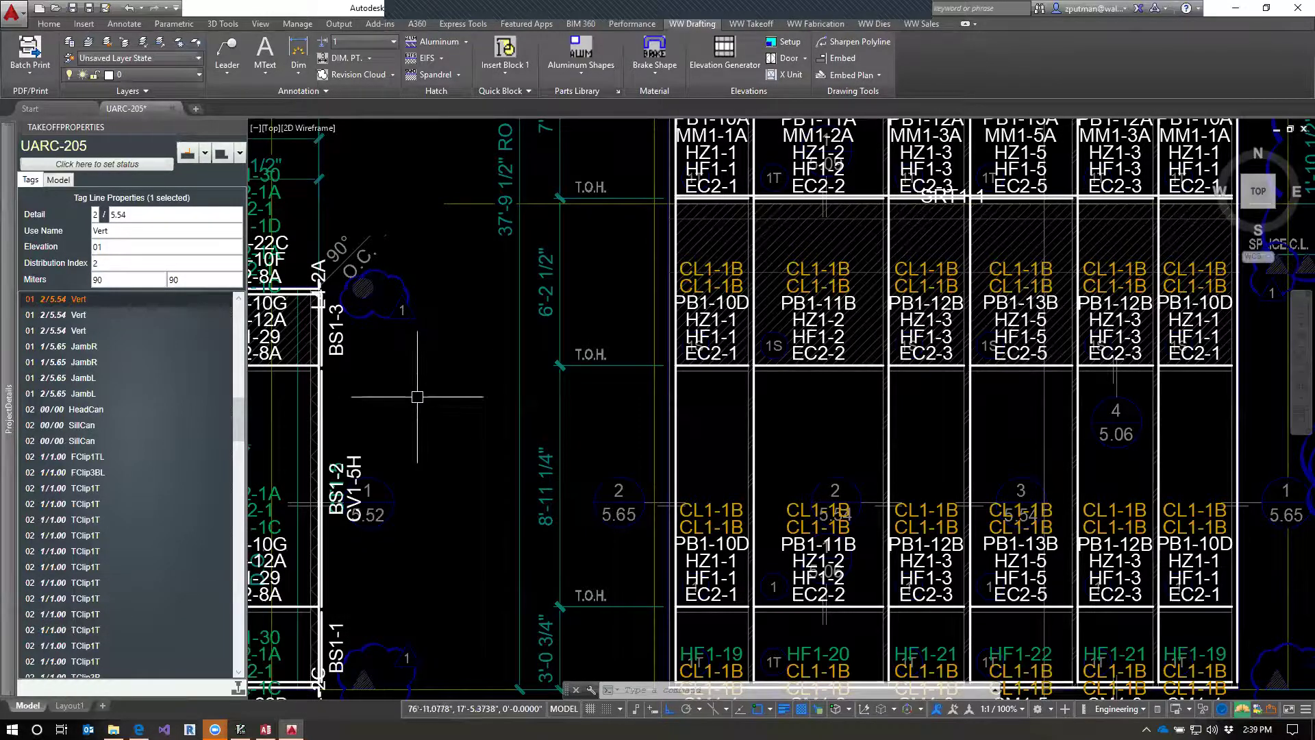
pyautogui.press('Escape')
pyautogui.press('Escape')
pyautogui.press('Escape')
pyautogui.scroll(-5, 483, 404)
pyautogui.moveTo(622, 474); pyautogui.dragTo(978, 492)
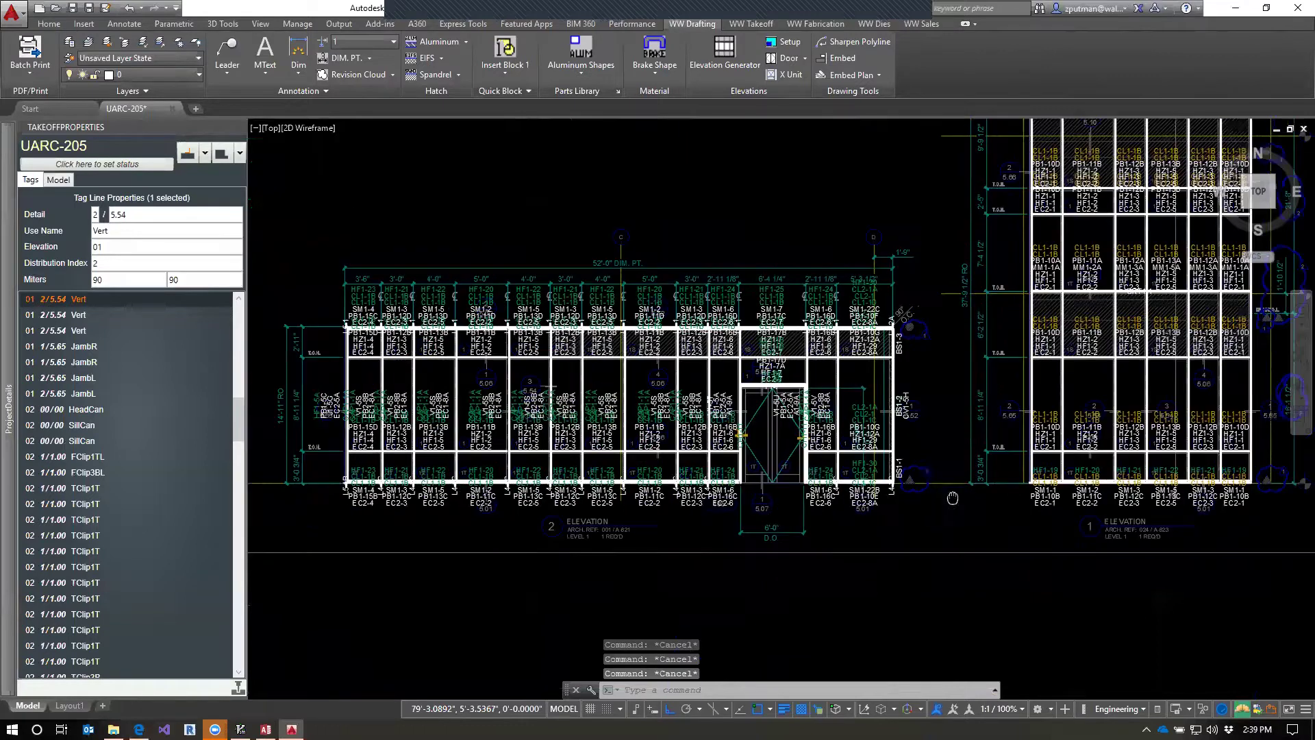
pyautogui.write('qbim')
pyautogui.press('Return')
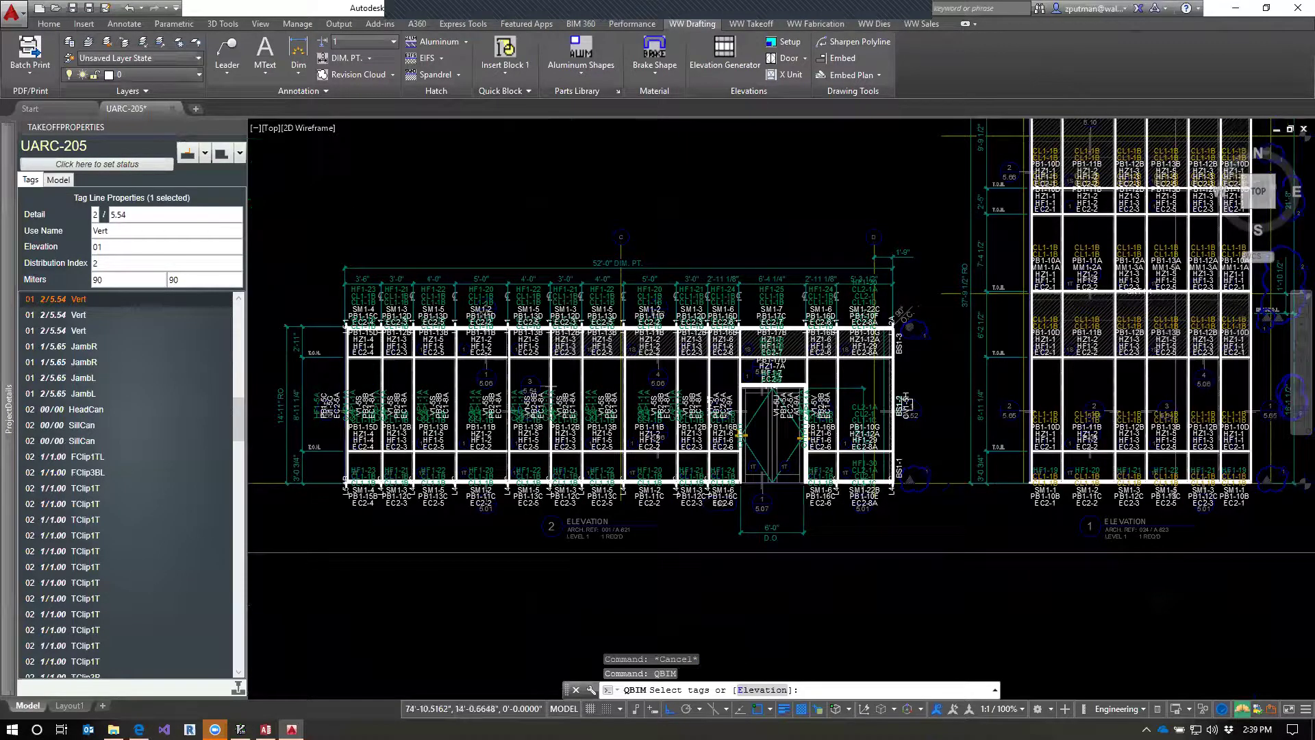
pyautogui.click(929, 274)
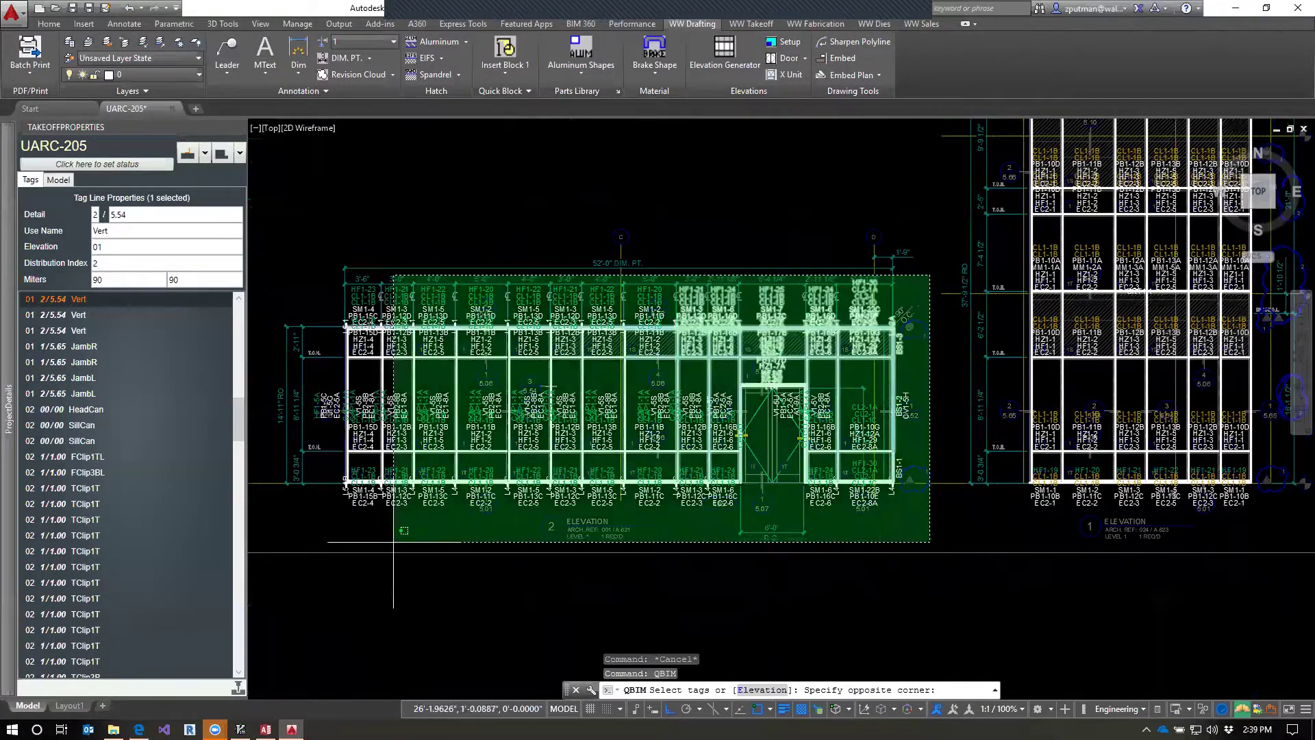
pyautogui.click(322, 606)
pyautogui.press('Return')
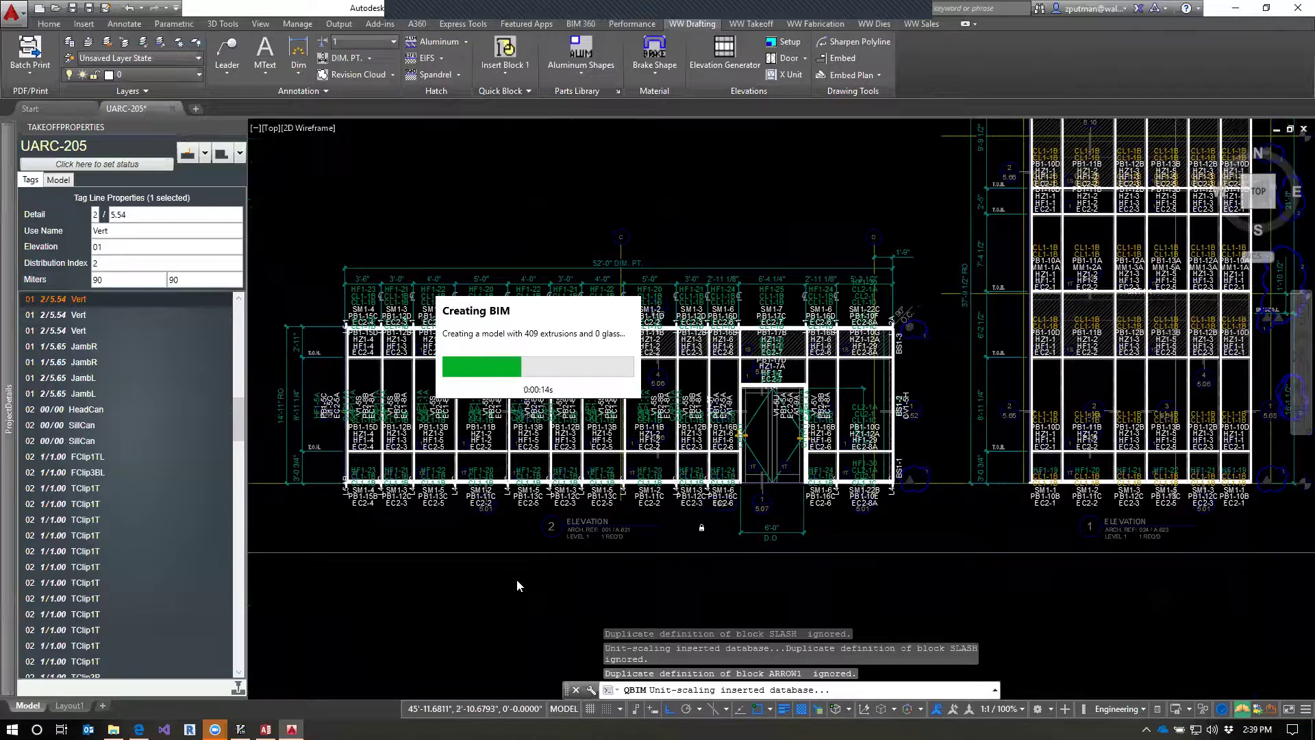
# Switch to the Access takeoff database, examine the Sill* and CrnrR* locations in the MarkLocations table, and close the table.
pyautogui.click(266, 729)
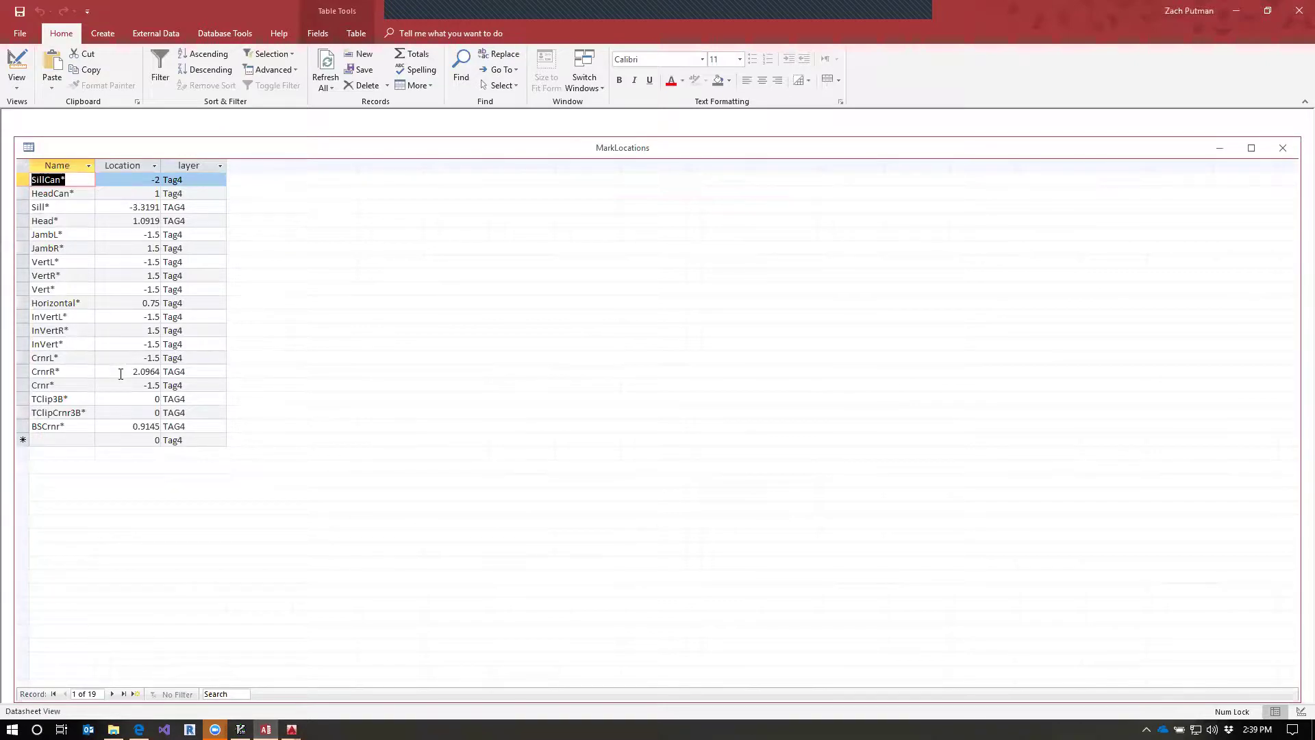
pyautogui.moveTo(123, 206); pyautogui.dragTo(164, 207)
pyautogui.click(50, 212)
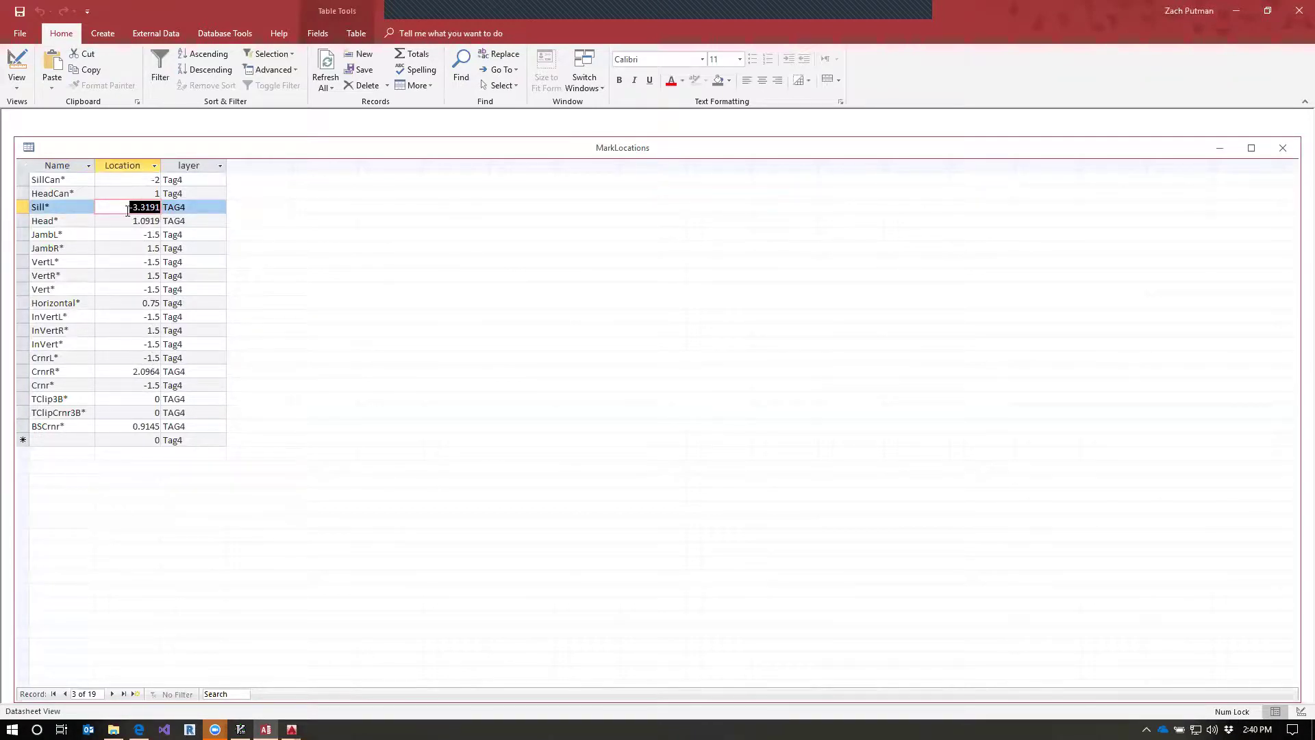
pyautogui.moveTo(126, 210); pyautogui.dragTo(162, 207)
pyautogui.moveTo(123, 373); pyautogui.dragTo(162, 374)
pyautogui.doubleClick(124, 375)
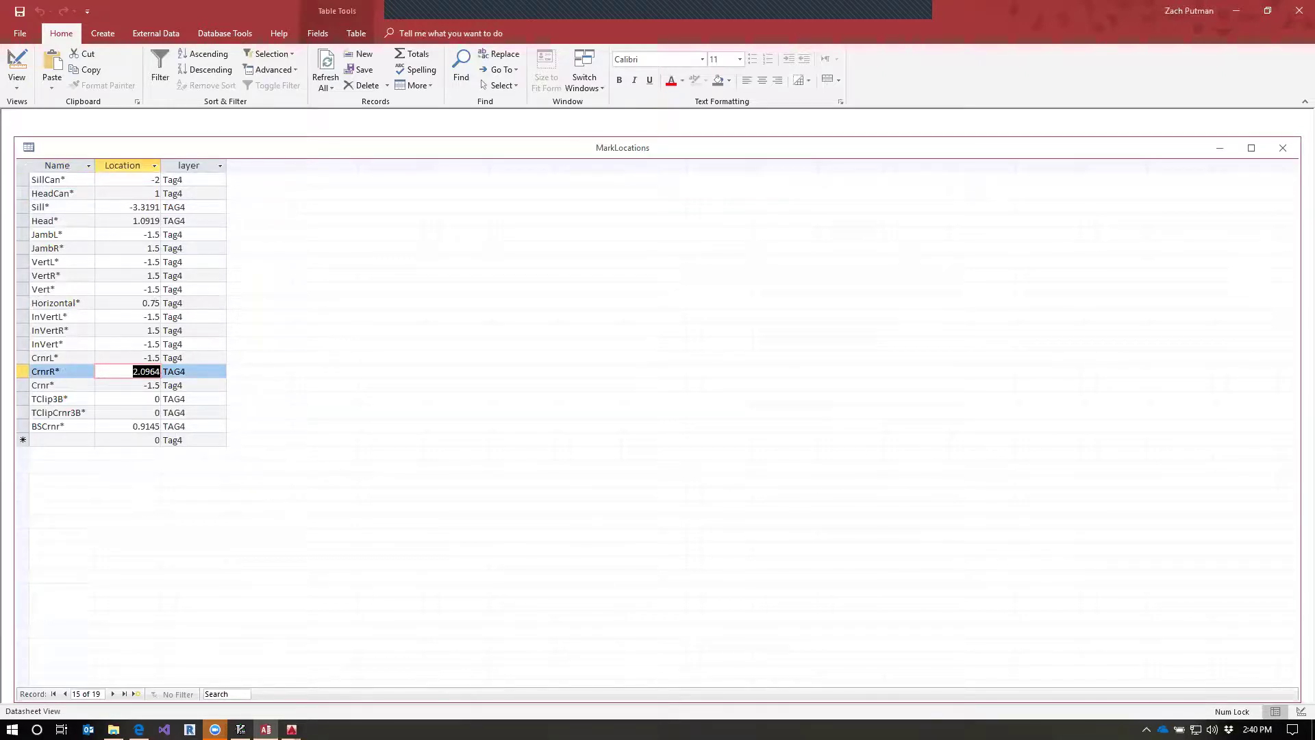
pyautogui.click(1283, 148)
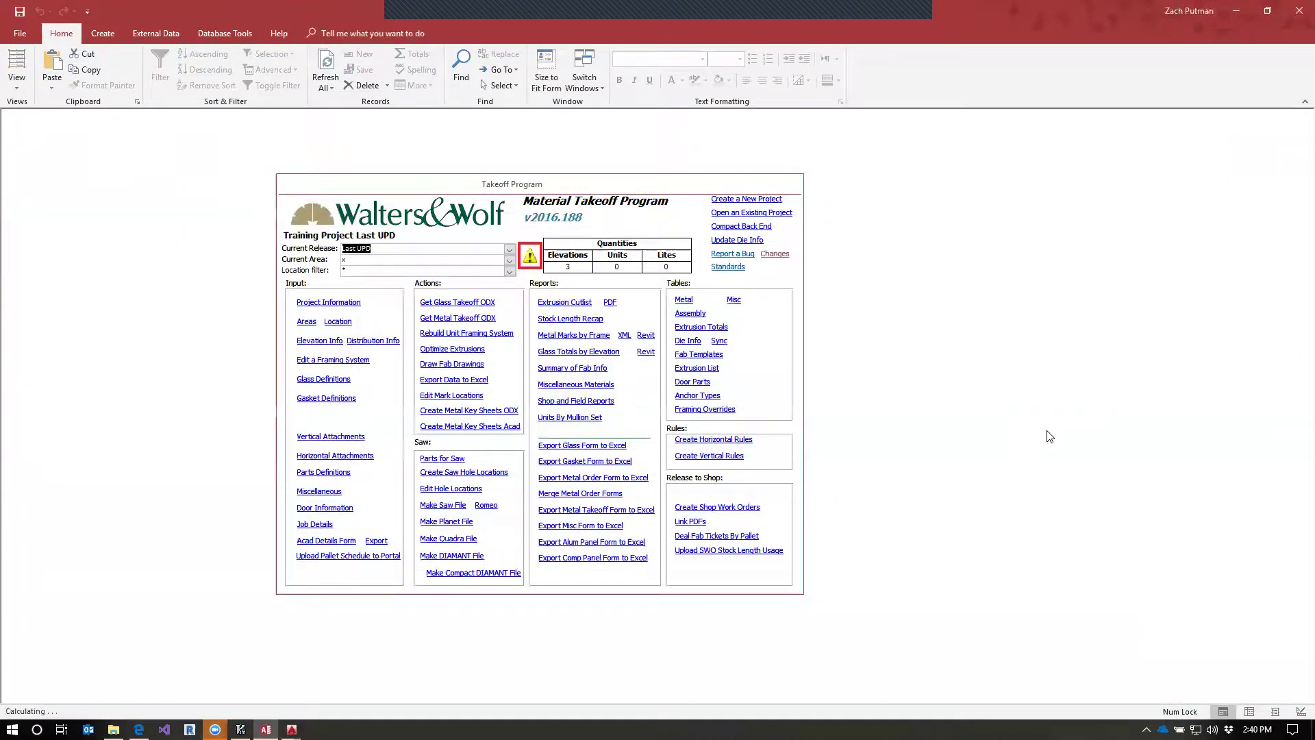
# Switch back to AutoCAD and open the fab template for the first ACC-5502 extrusion marked EC1-8A in the model list.
pyautogui.click(1234, 11)
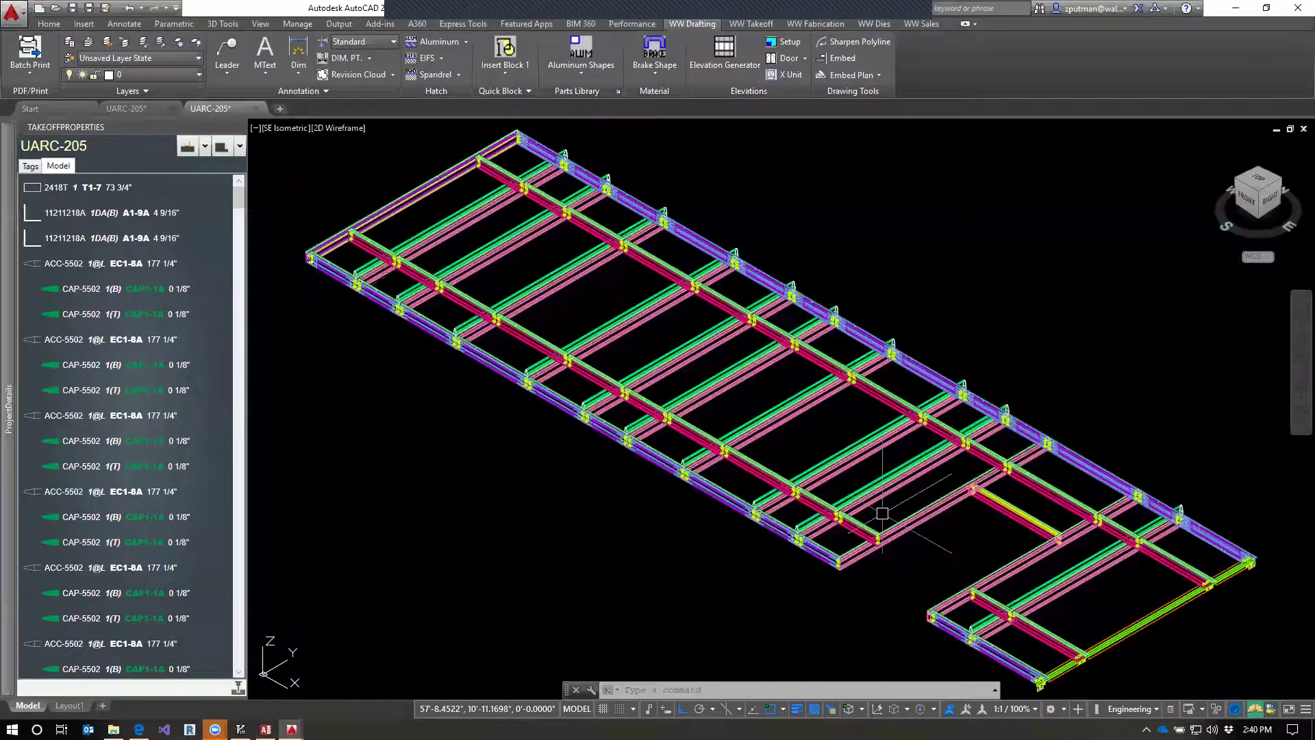
pyautogui.click(53, 272)
pyautogui.rightClick(53, 272)
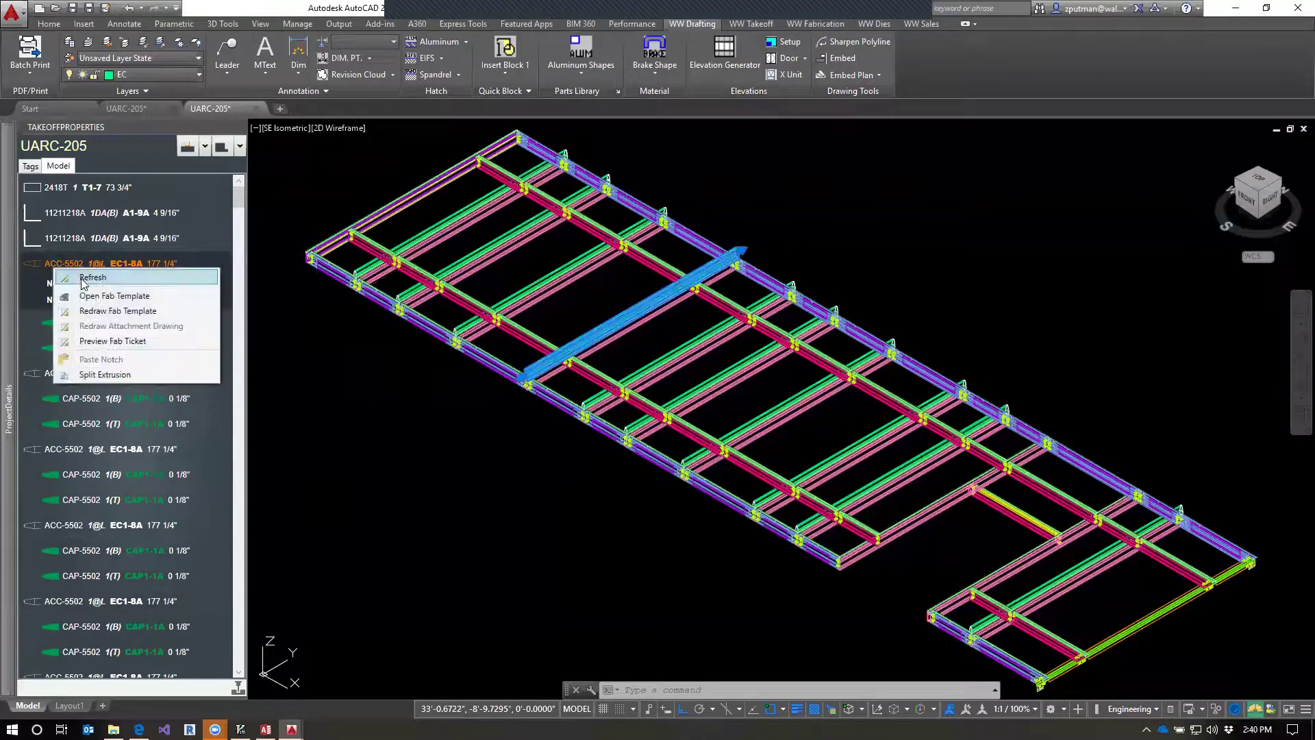
pyautogui.click(103, 295)
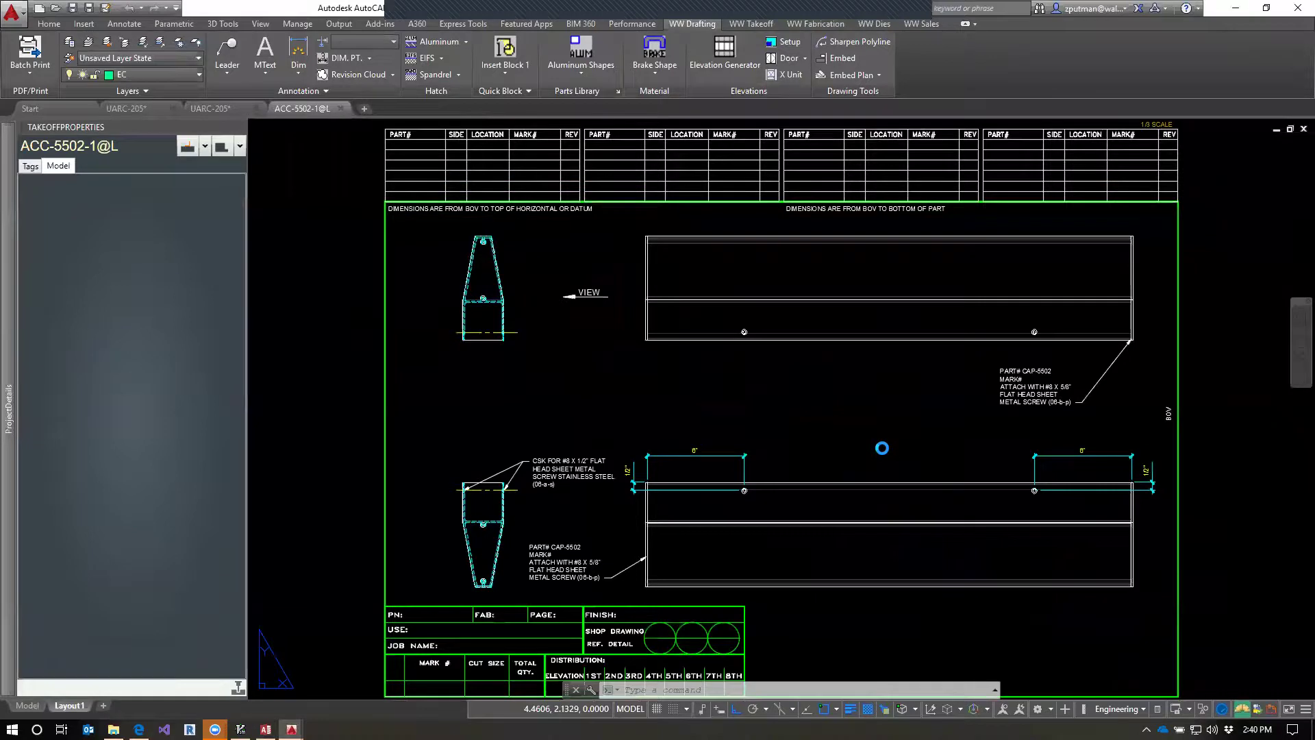
pyautogui.press('Escape')
pyautogui.press('Escape')
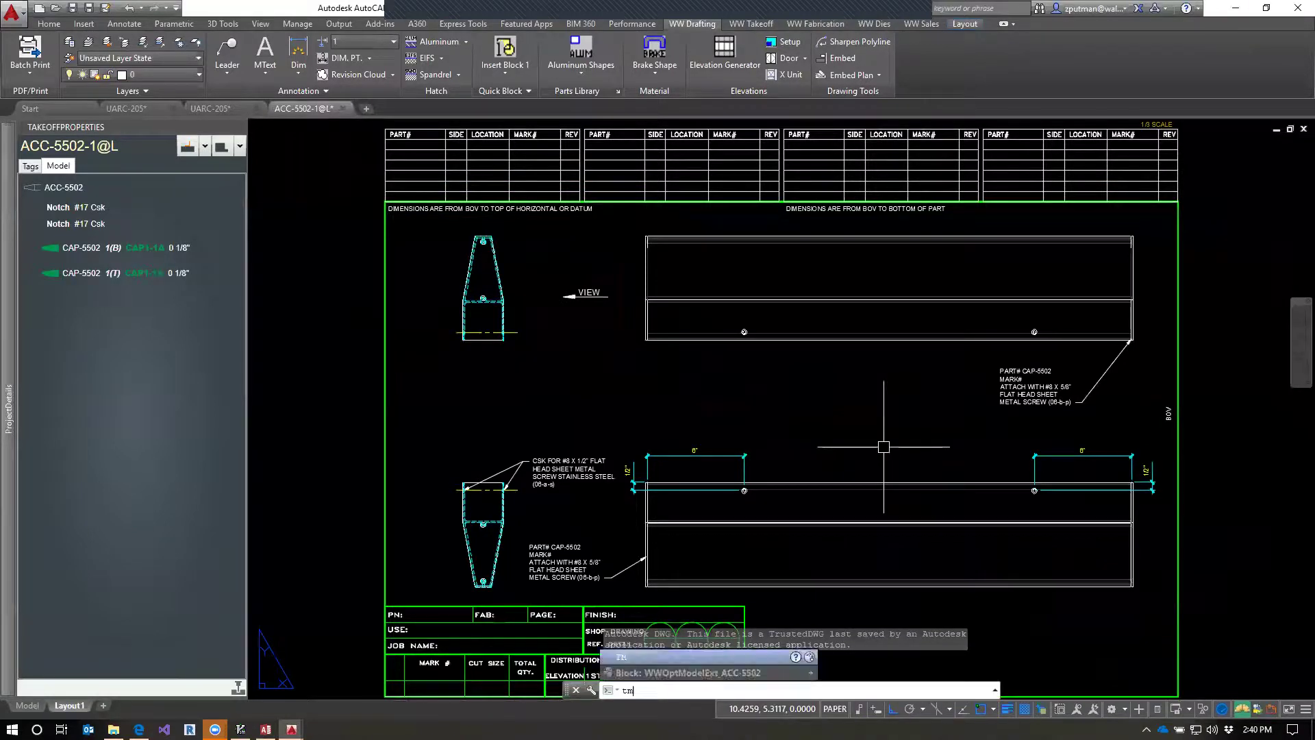
# Return to the UARC-205 3D model, rotate the UCS 90 degrees about X with UCX, and undo the rotation.
pyautogui.click(196, 106)
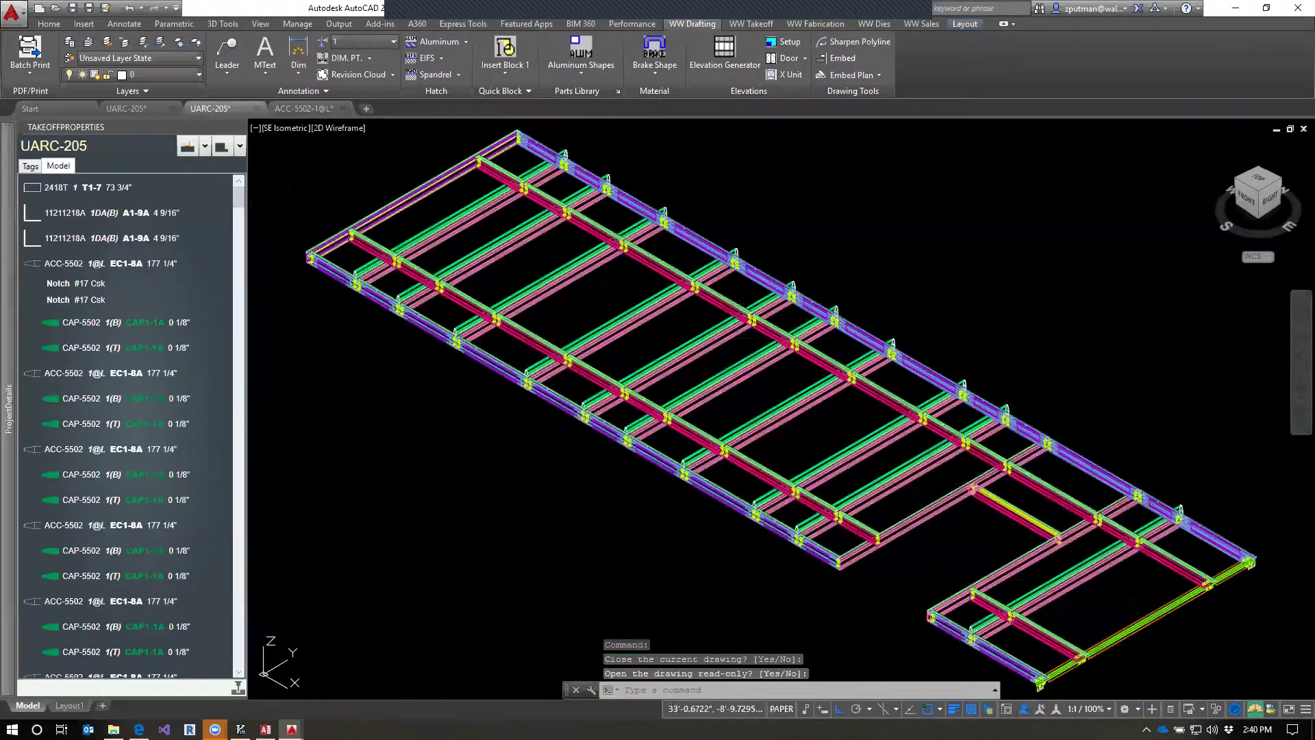
pyautogui.scroll(-5, 720, 524)
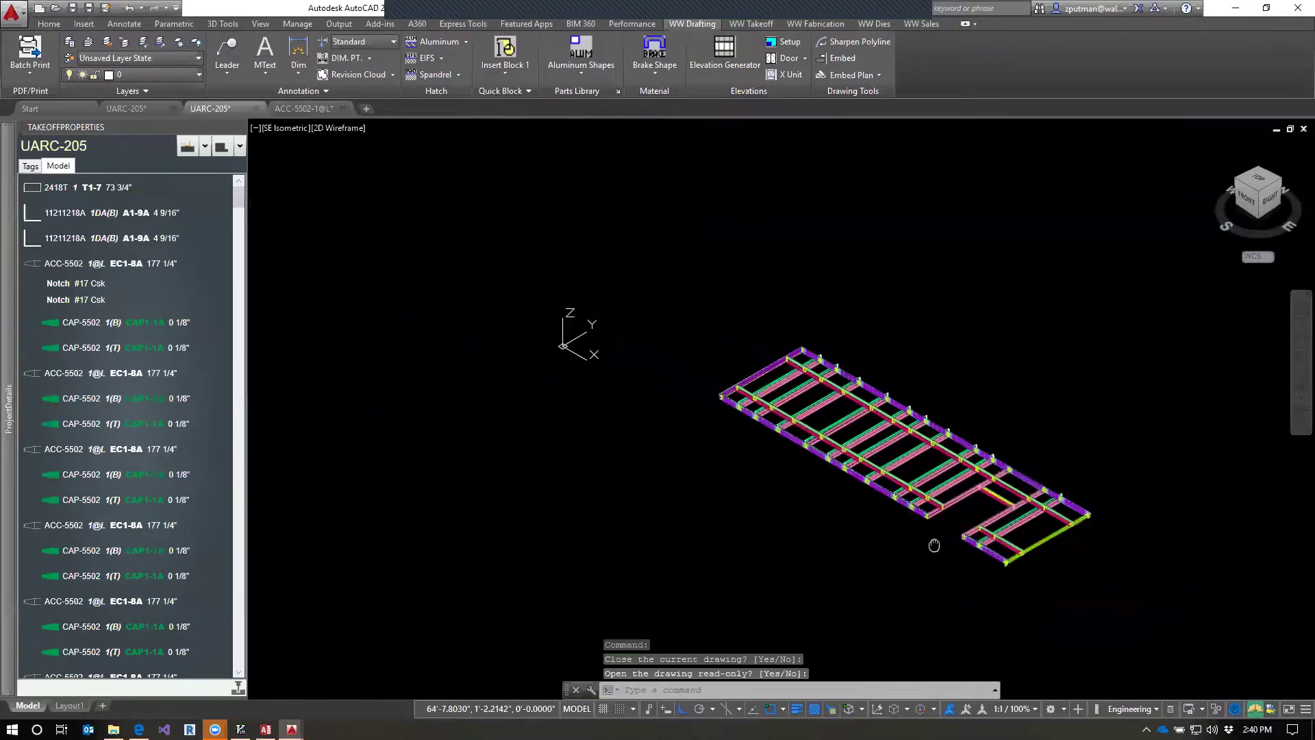
pyautogui.moveTo(1165, 544); pyautogui.dragTo(1055, 549)
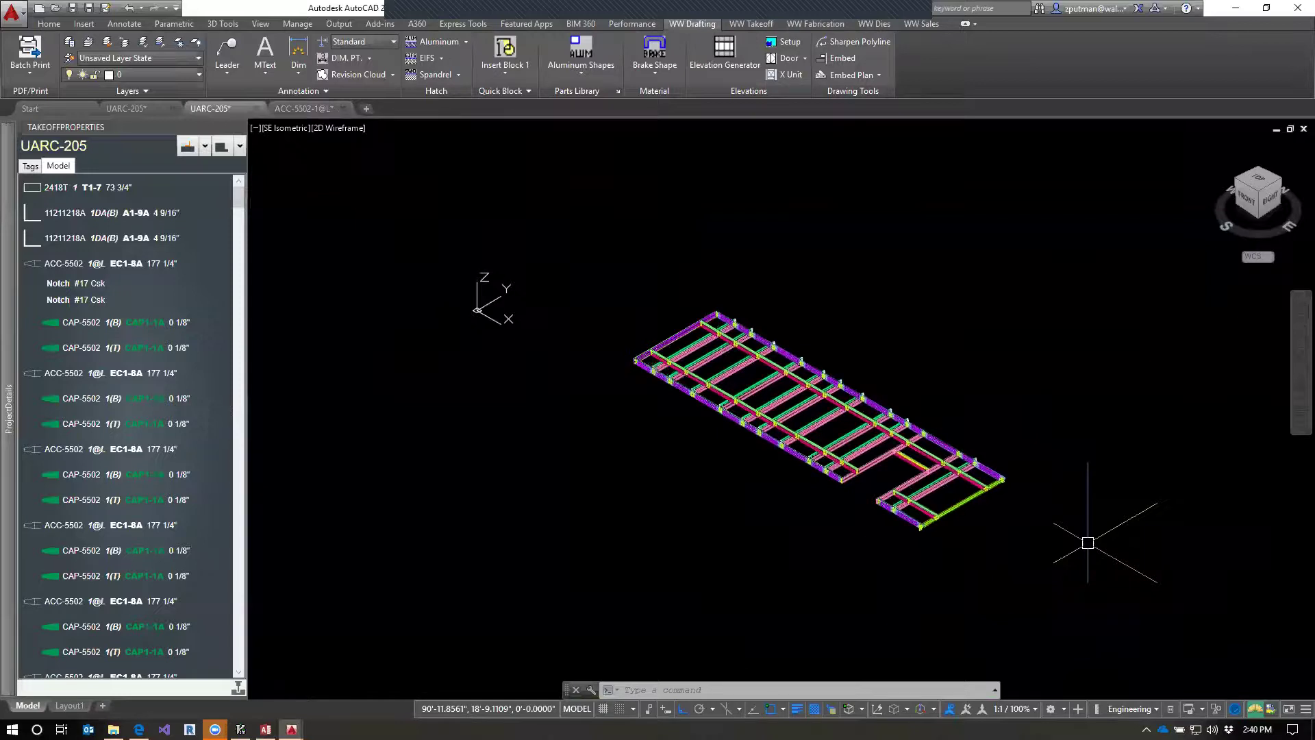
pyautogui.write('UC')
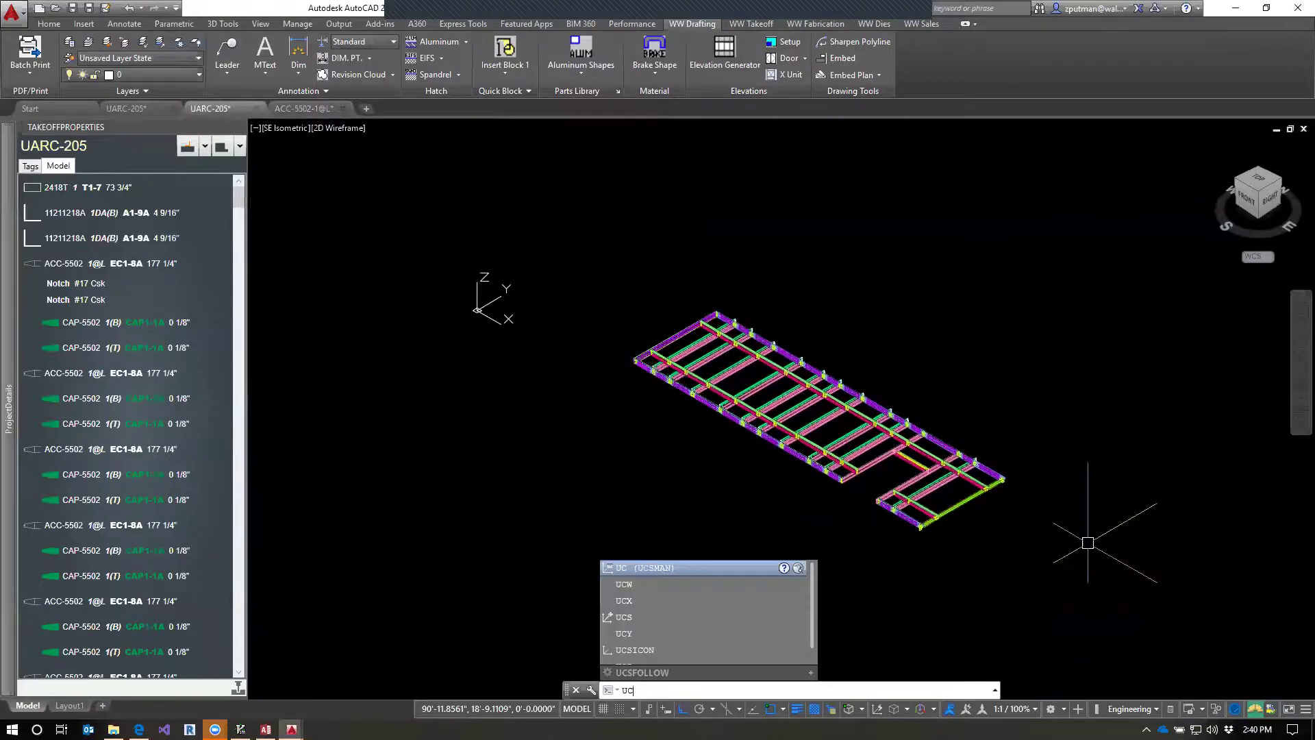
pyautogui.write('X')
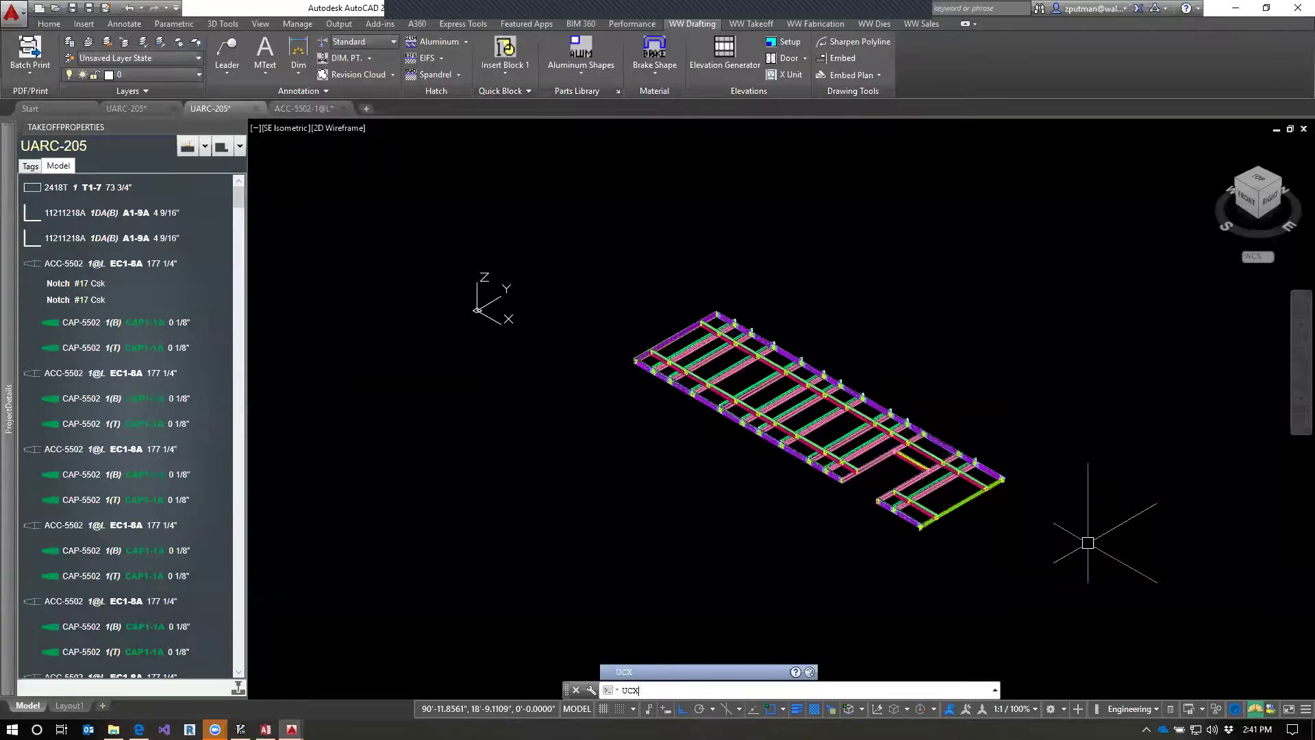
pyautogui.press('Return')
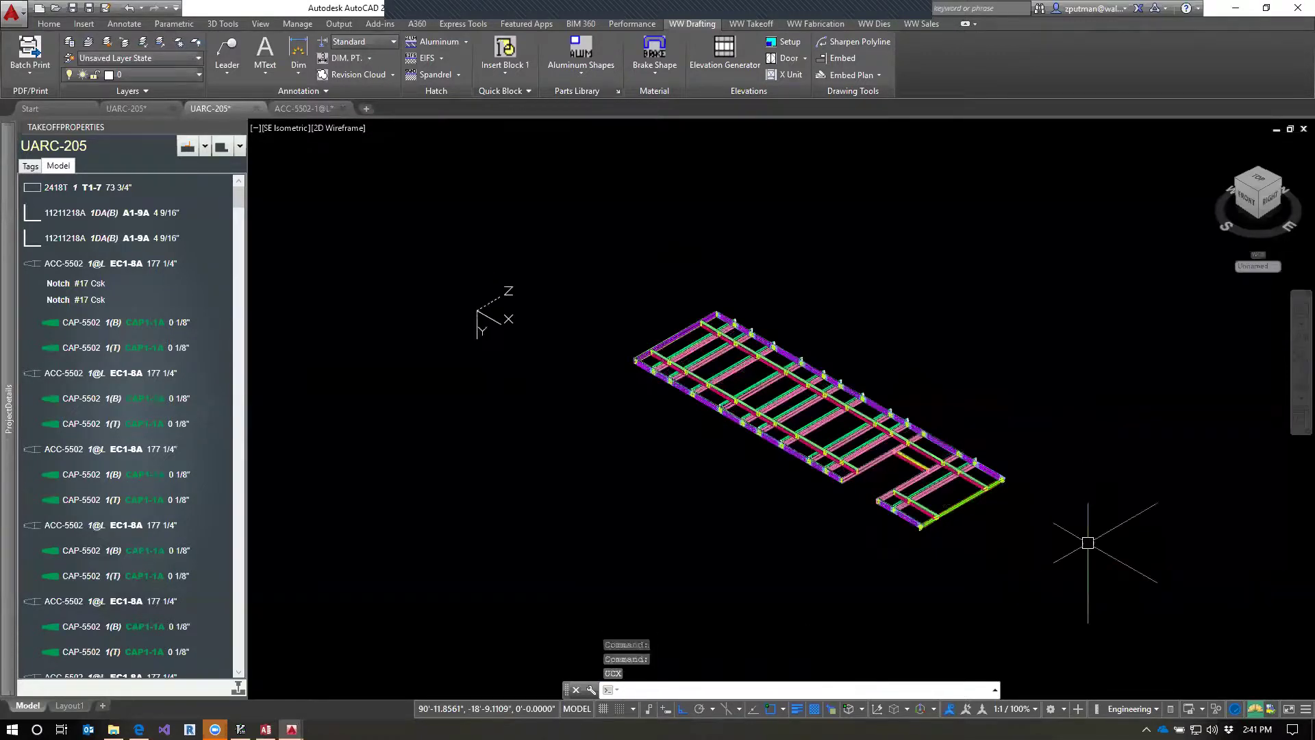
pyautogui.hotkey('ctrl', 'z')
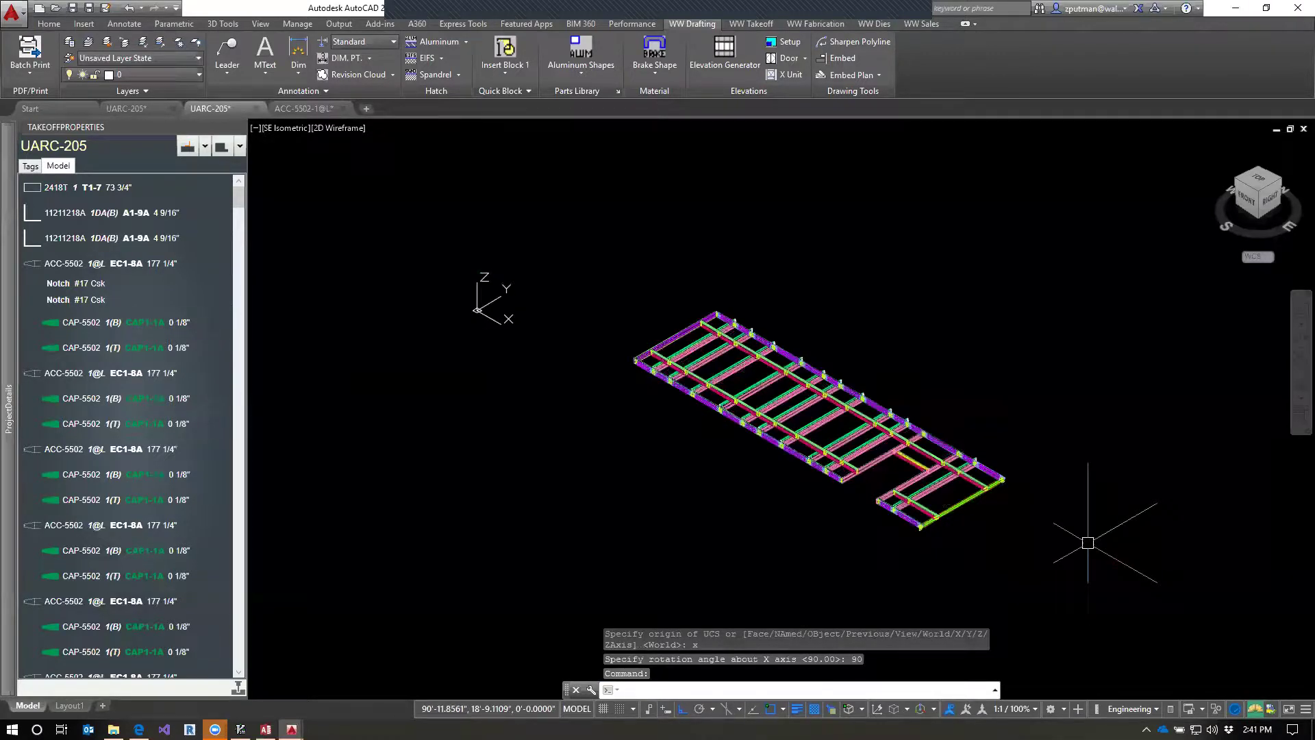
# Try the UCY and UCZ shortcuts to rotate the UCS about the Y and Z axes, clearing any active command.
pyautogui.write('UCY')
pyautogui.press('Return')
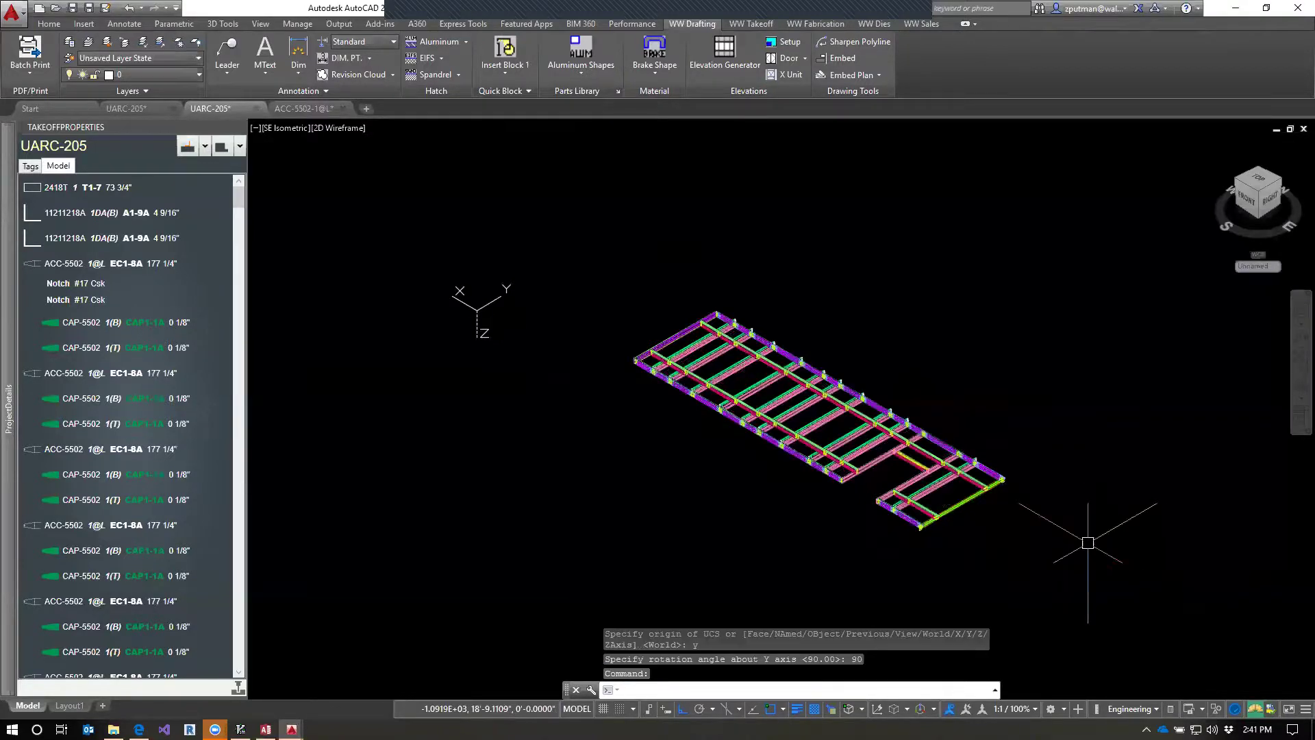
pyautogui.write('UCZ')
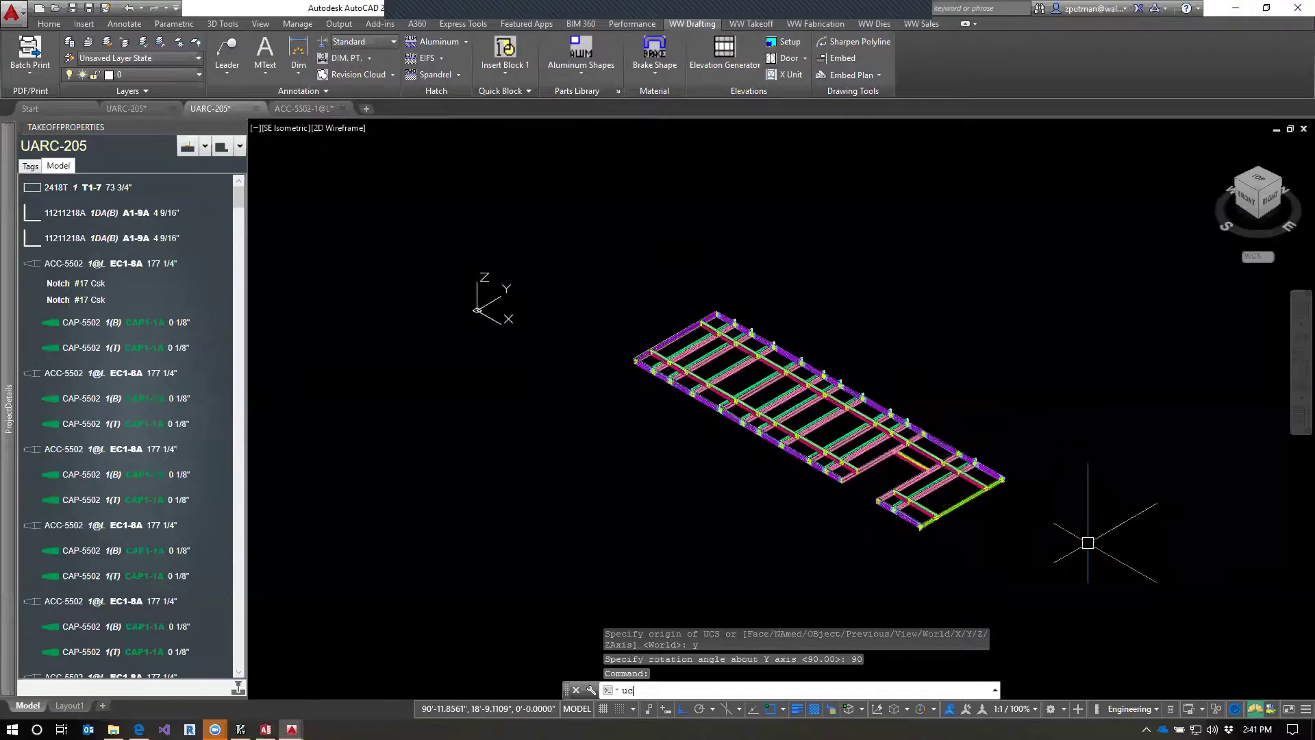
pyautogui.press('Return')
pyautogui.press('Escape')
pyautogui.press('Escape')
pyautogui.press('Escape')
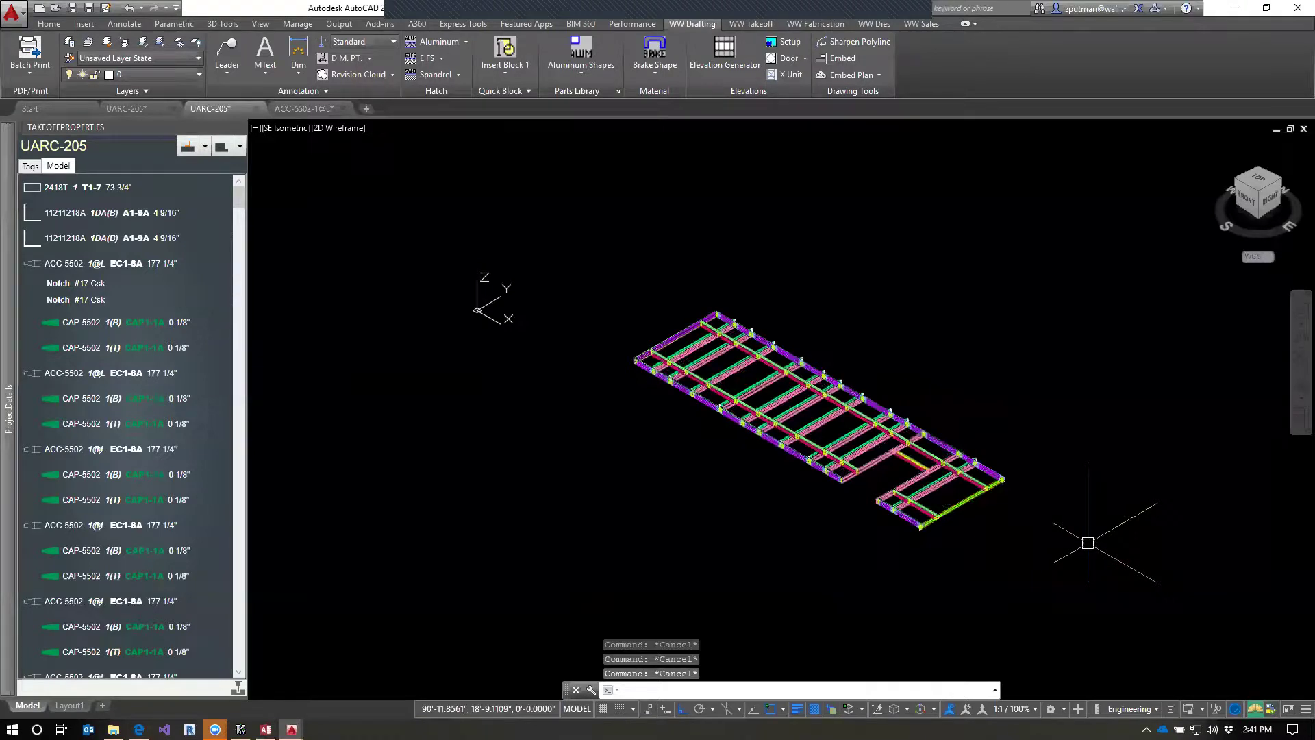
# Reset the UCS to World with UCW, and display the model from the right side with VPE.
pyautogui.write('UCW')
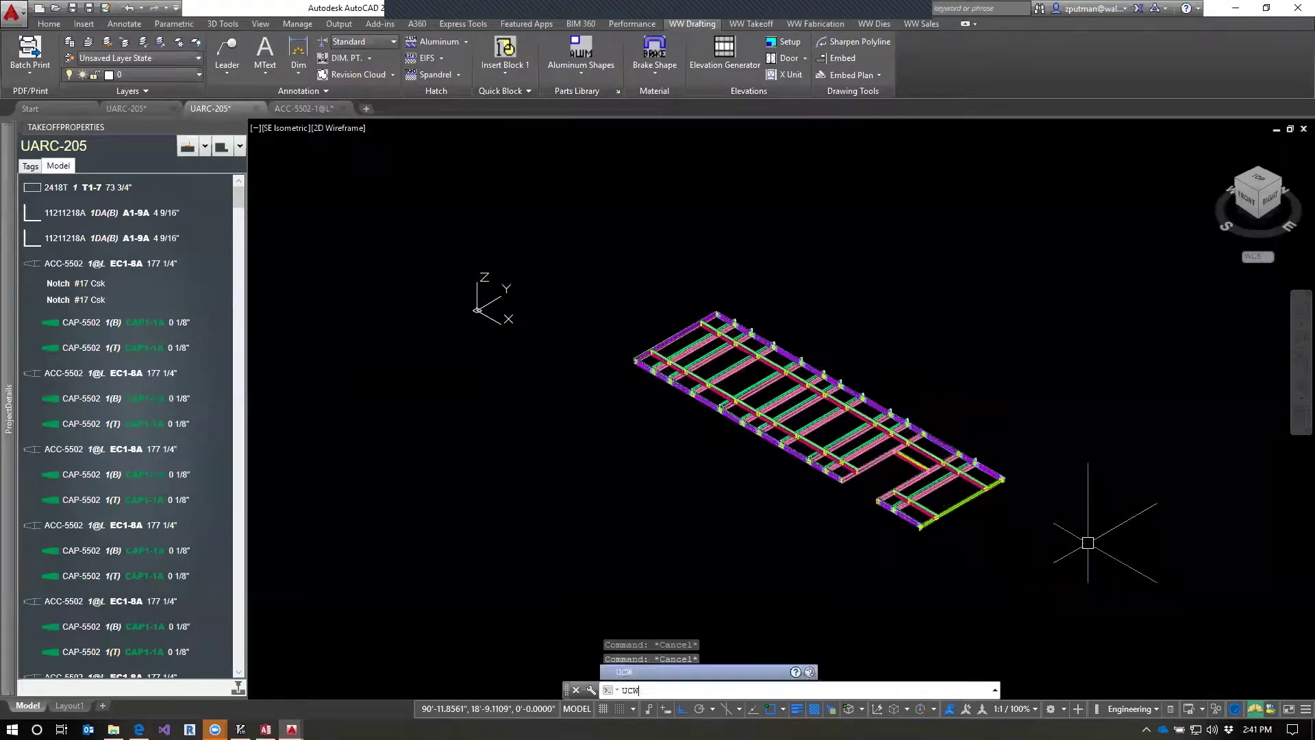
pyautogui.press('Return')
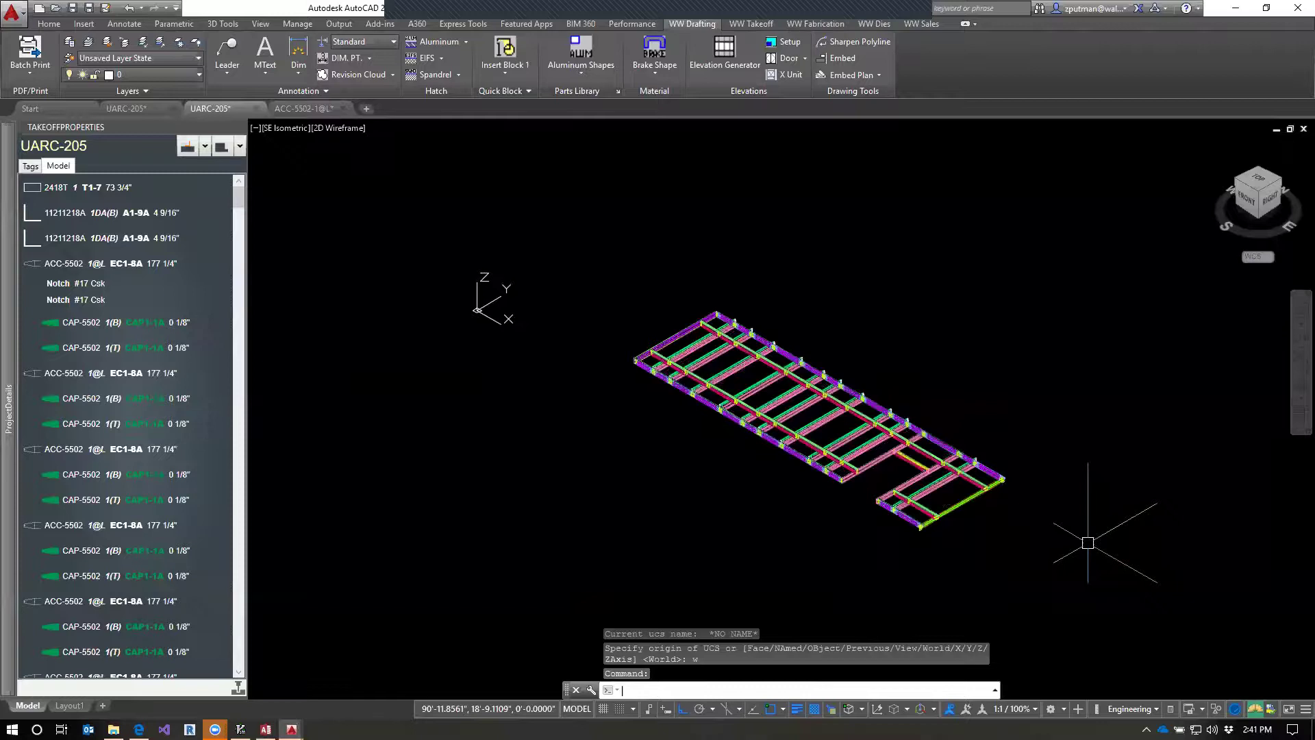
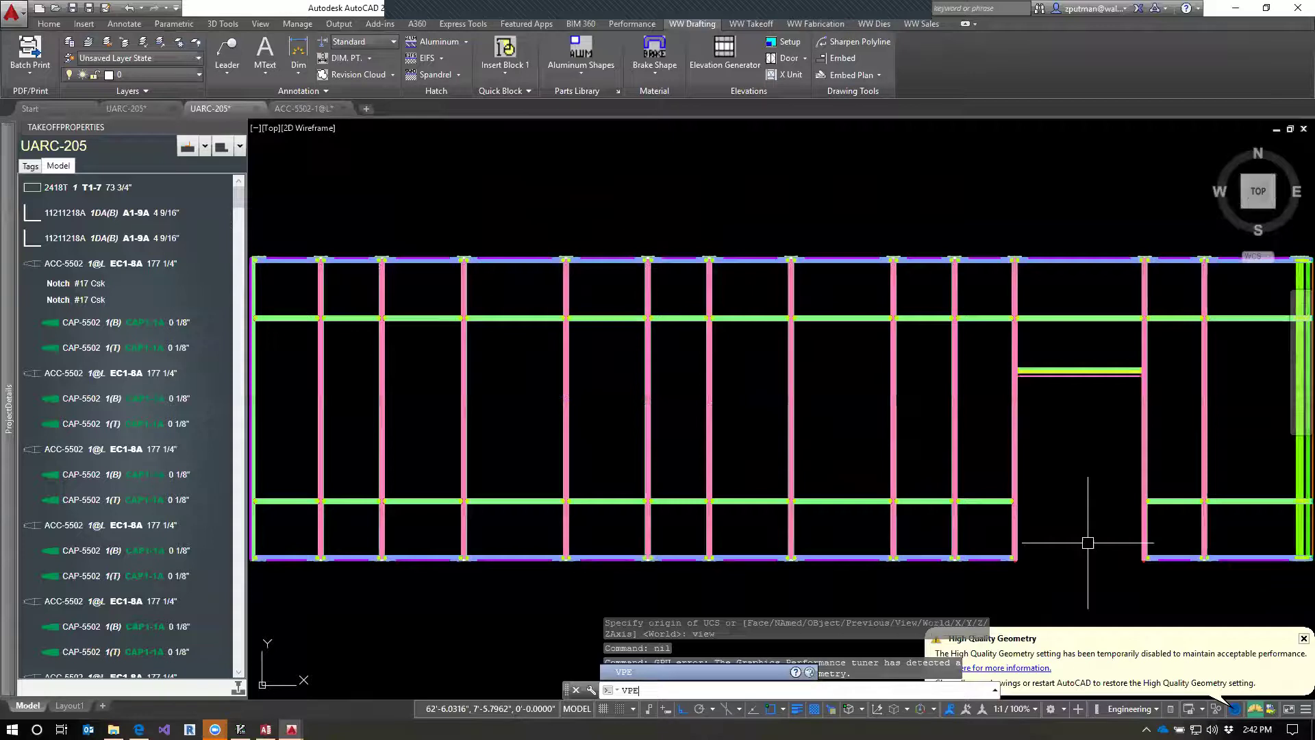
pyautogui.press('space')
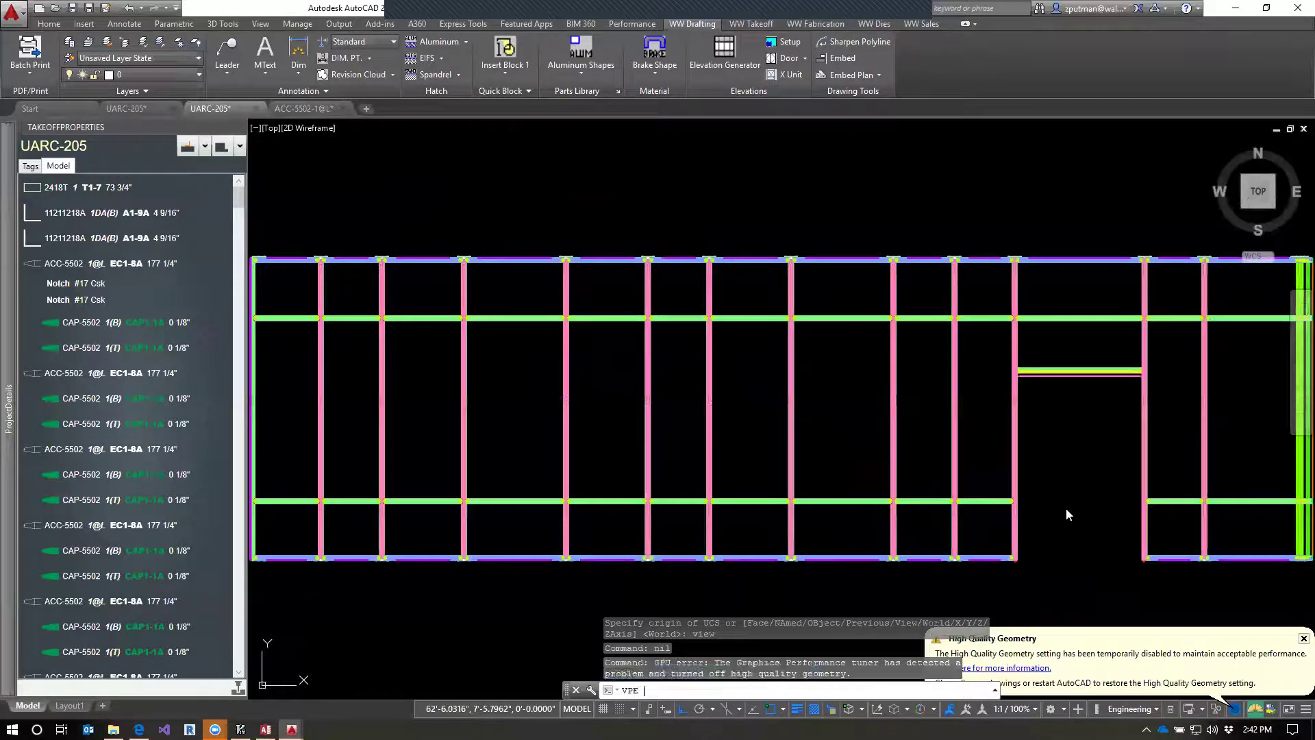
pyautogui.press('Return')
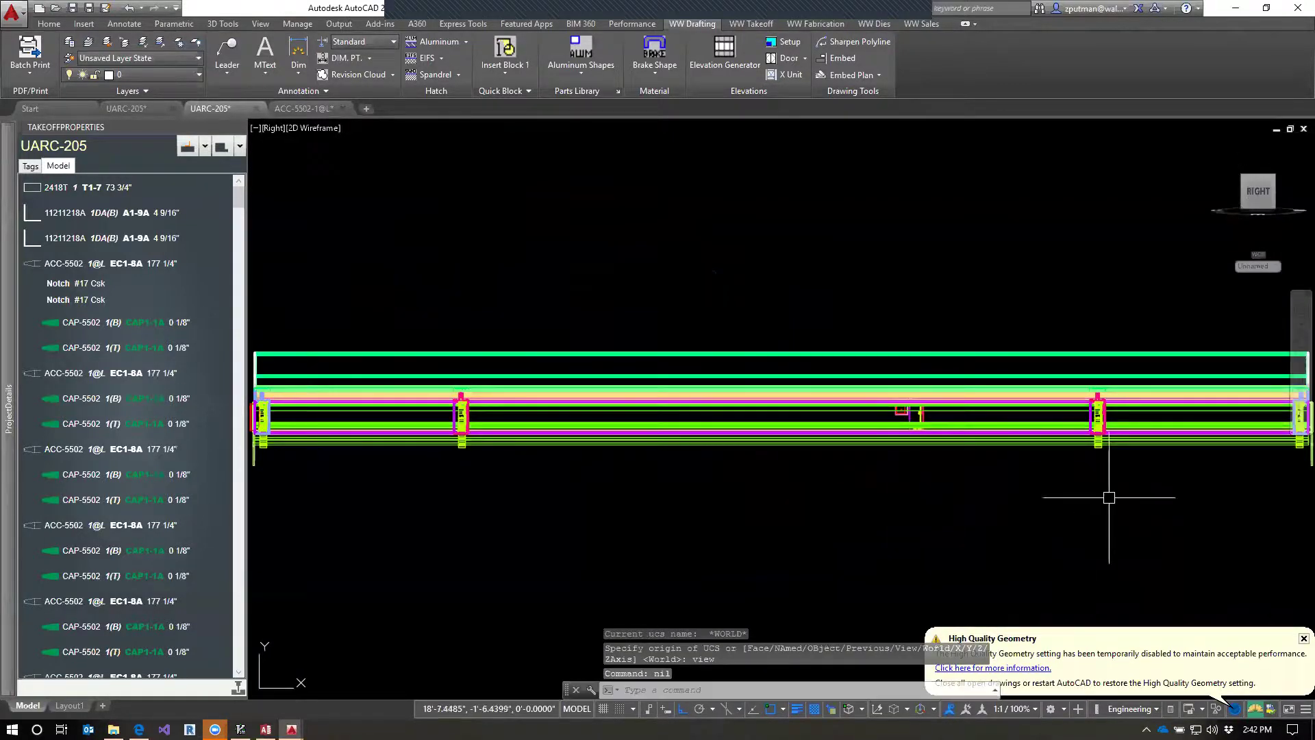
pyautogui.scroll(5, 1103, 415)
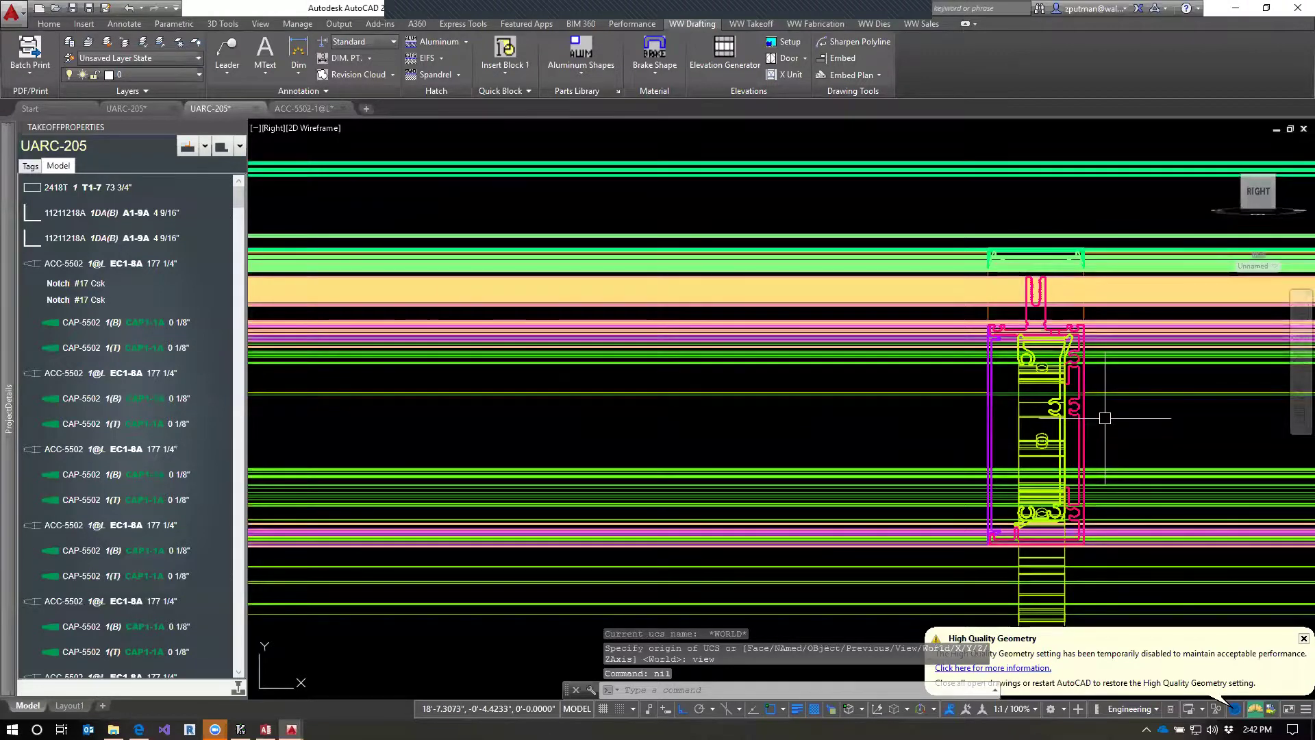
pyautogui.scroll(-3, 1106, 418)
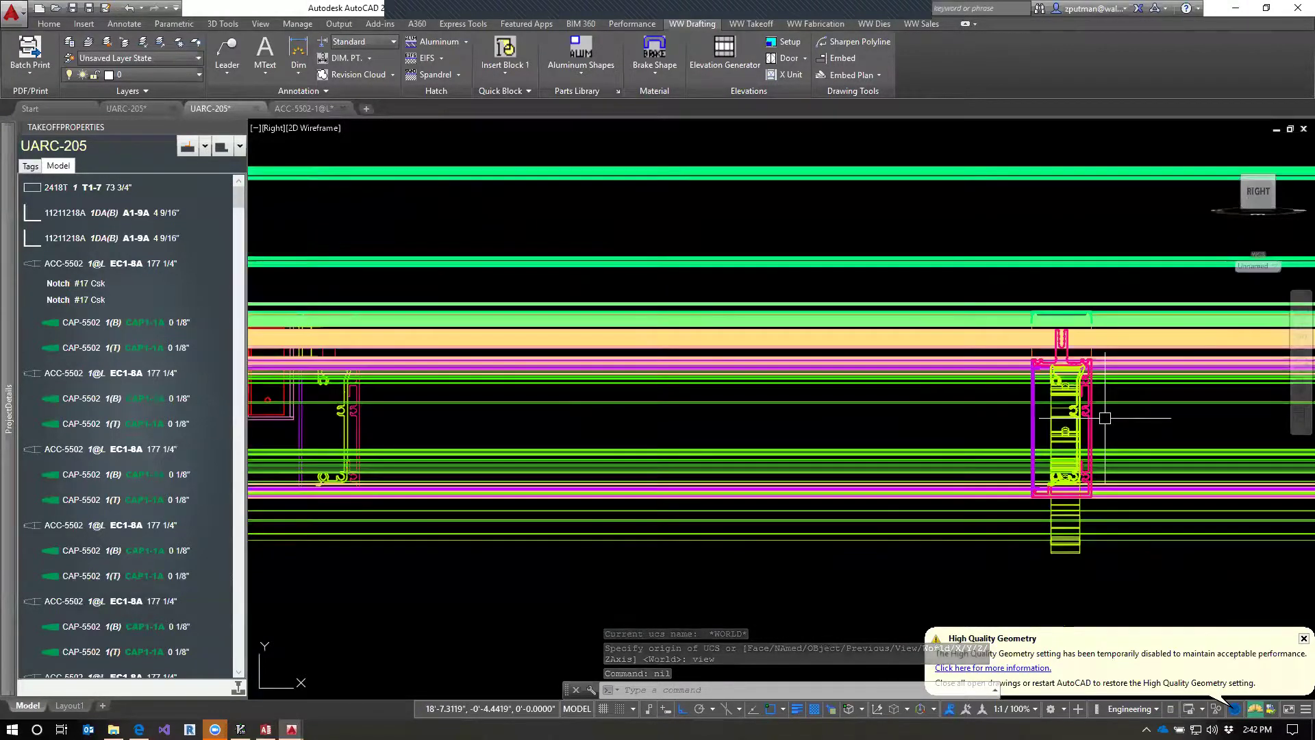
# Display the model in front view with the VPF shortcut, and in plan view with VPP.
pyautogui.write('VPF')
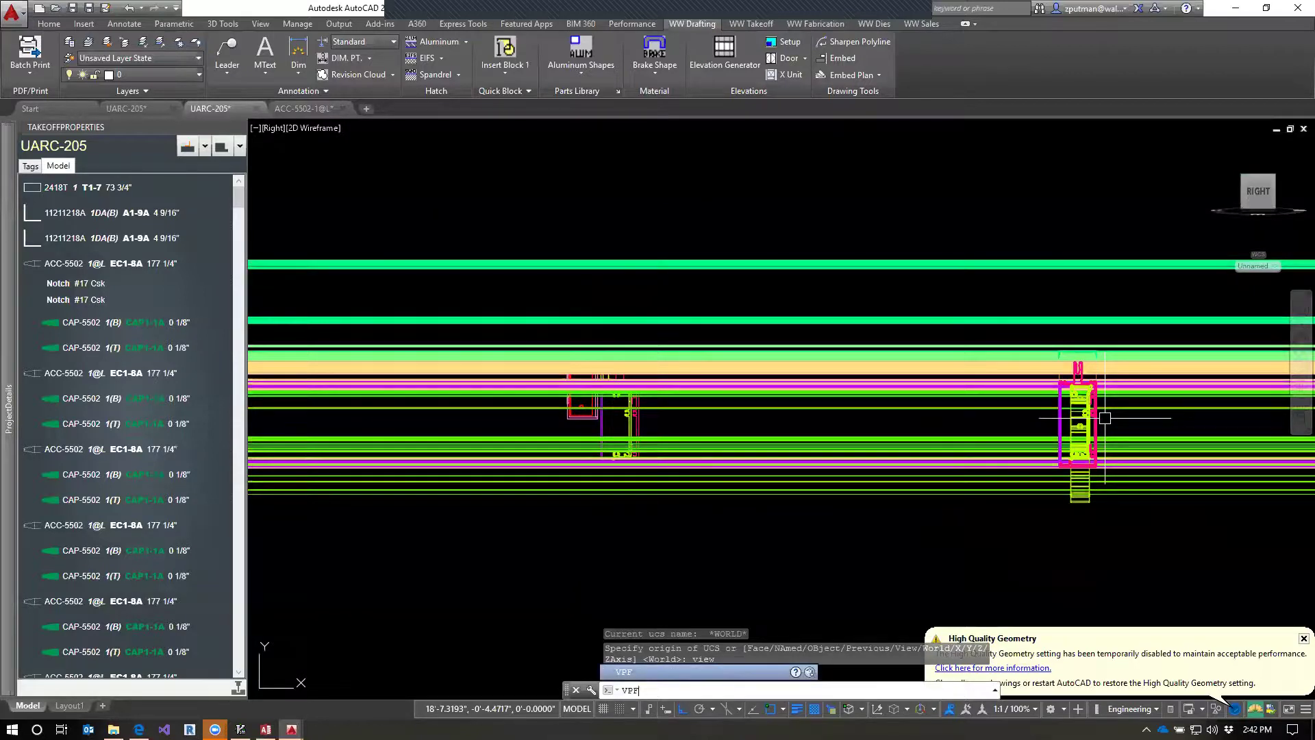
pyautogui.press('Return')
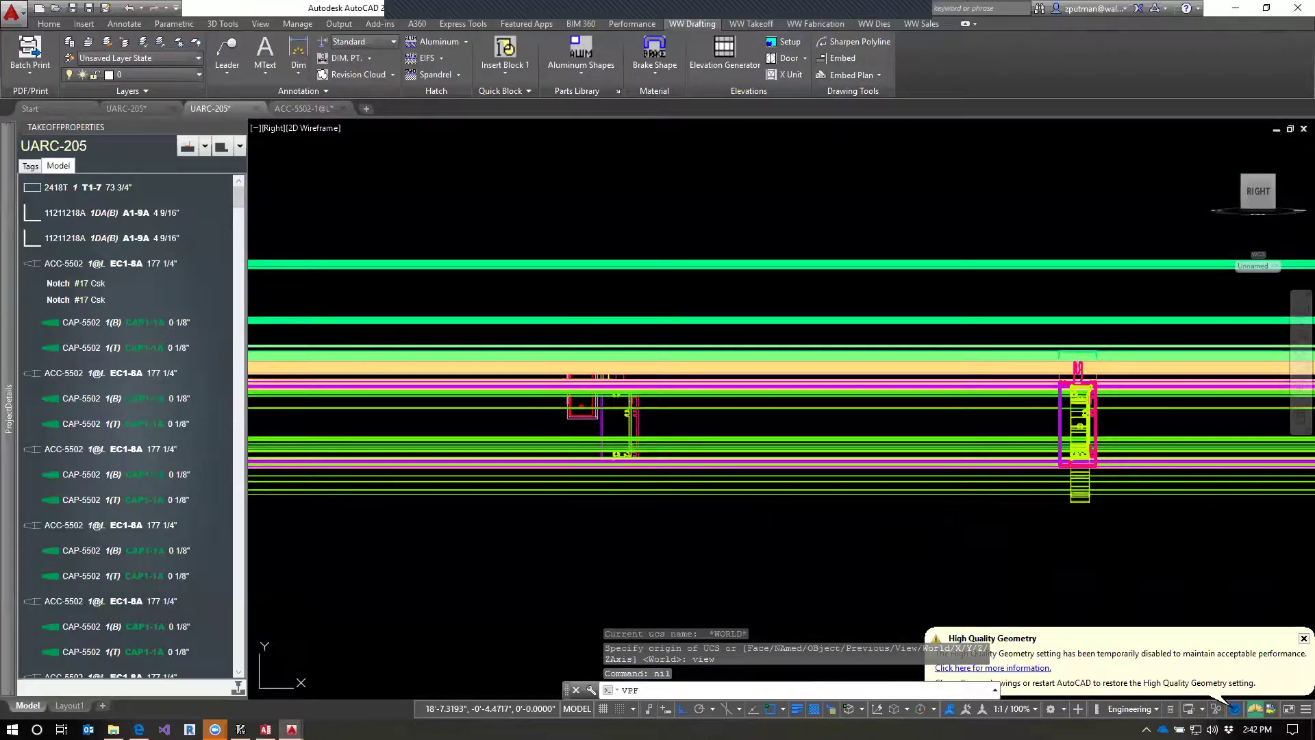
pyautogui.press('Return')
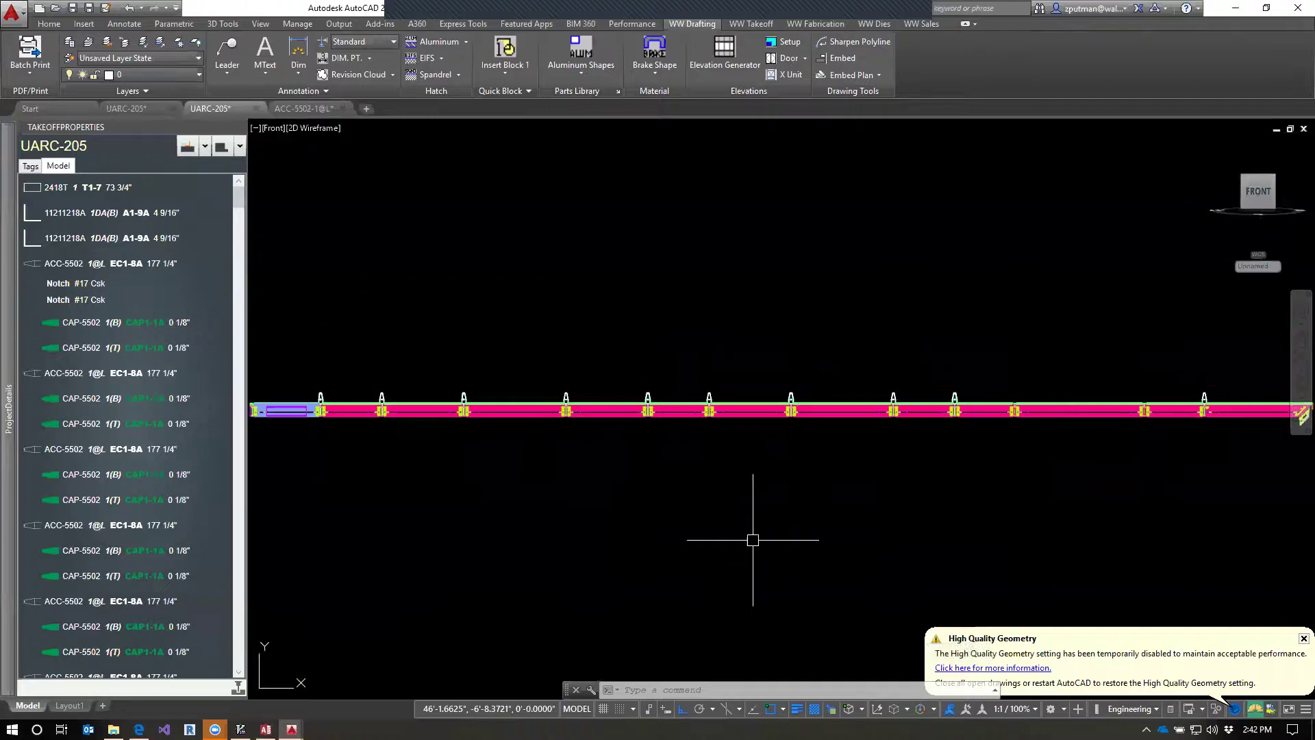
pyautogui.write('VPP')
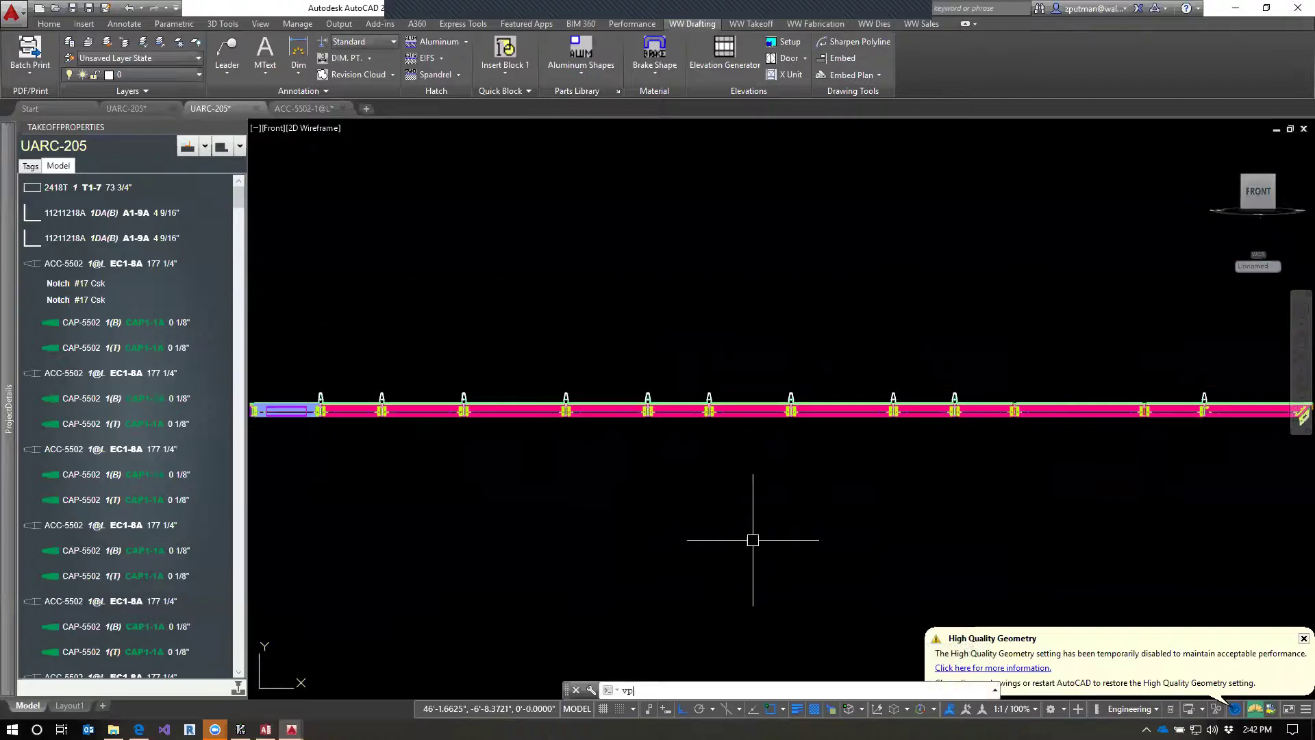
pyautogui.press('Return')
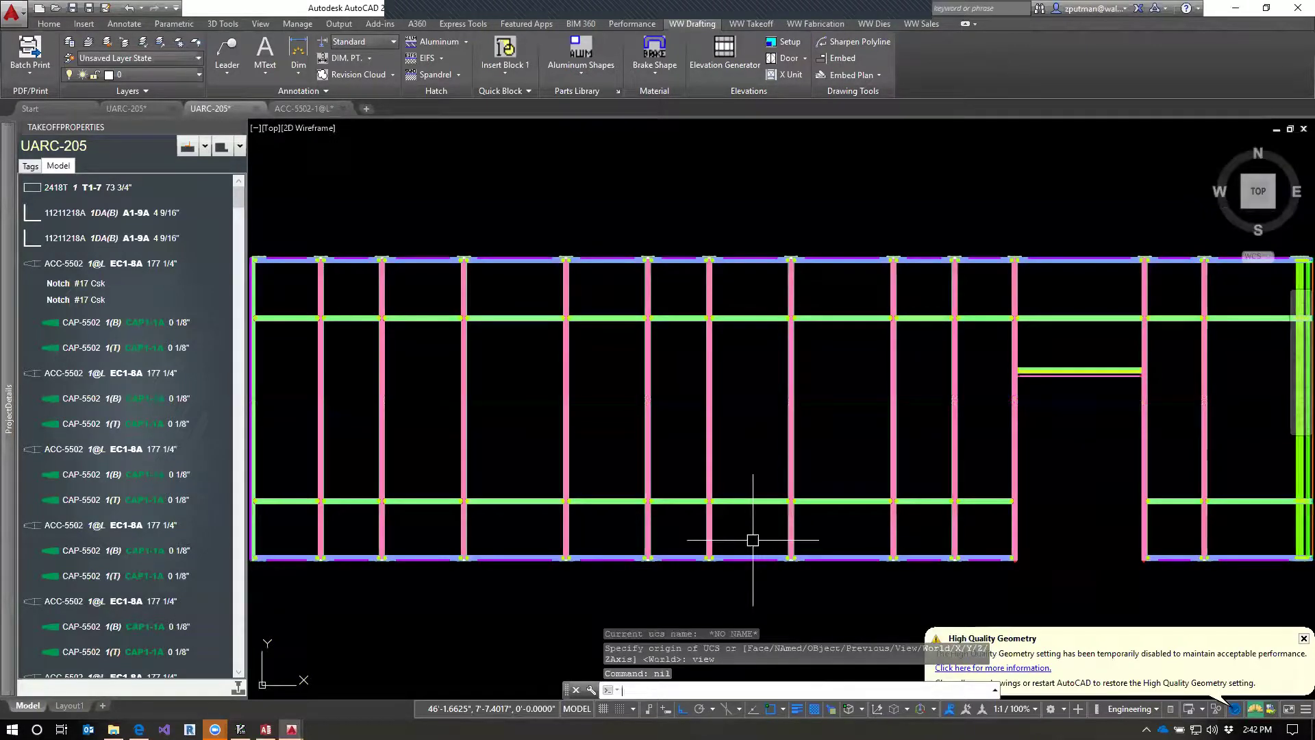
# Display the model from the right side with VPE, and return it to the SE isometric view with VPI.
pyautogui.write('VPE')
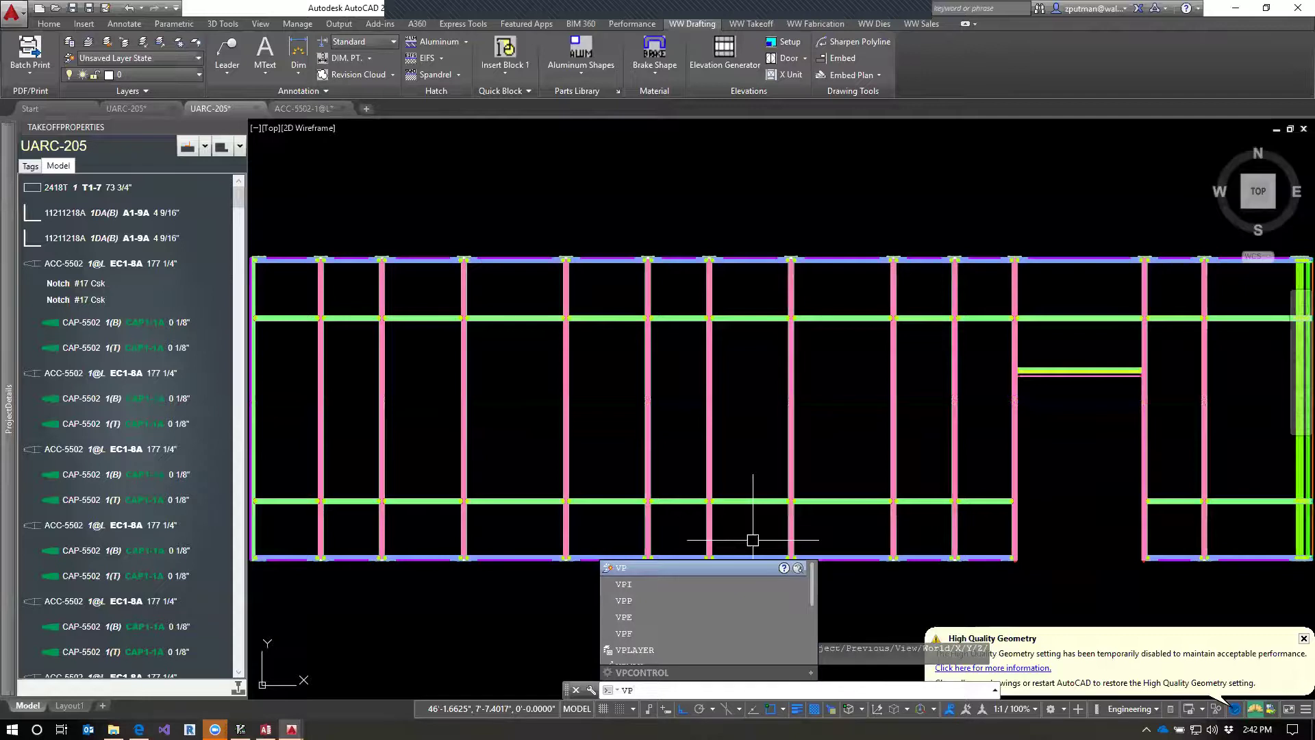
pyautogui.press('Return')
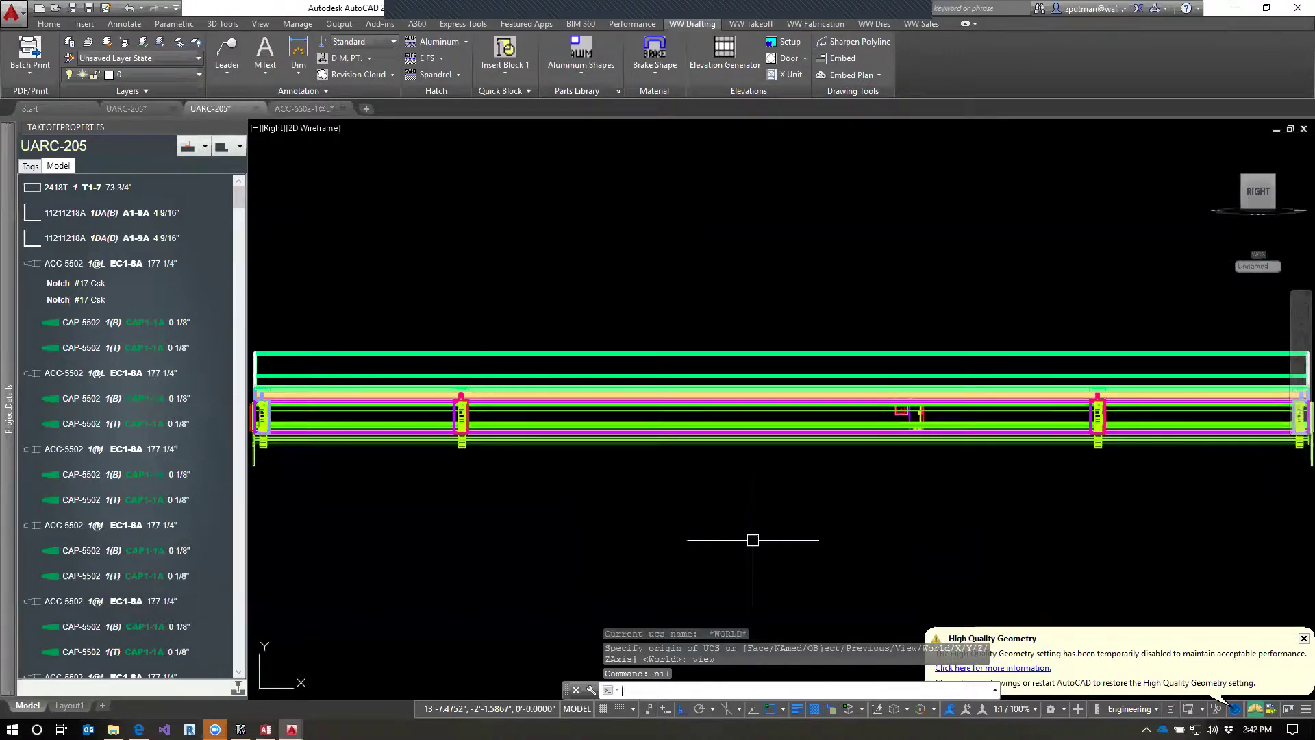
pyautogui.write('VPI')
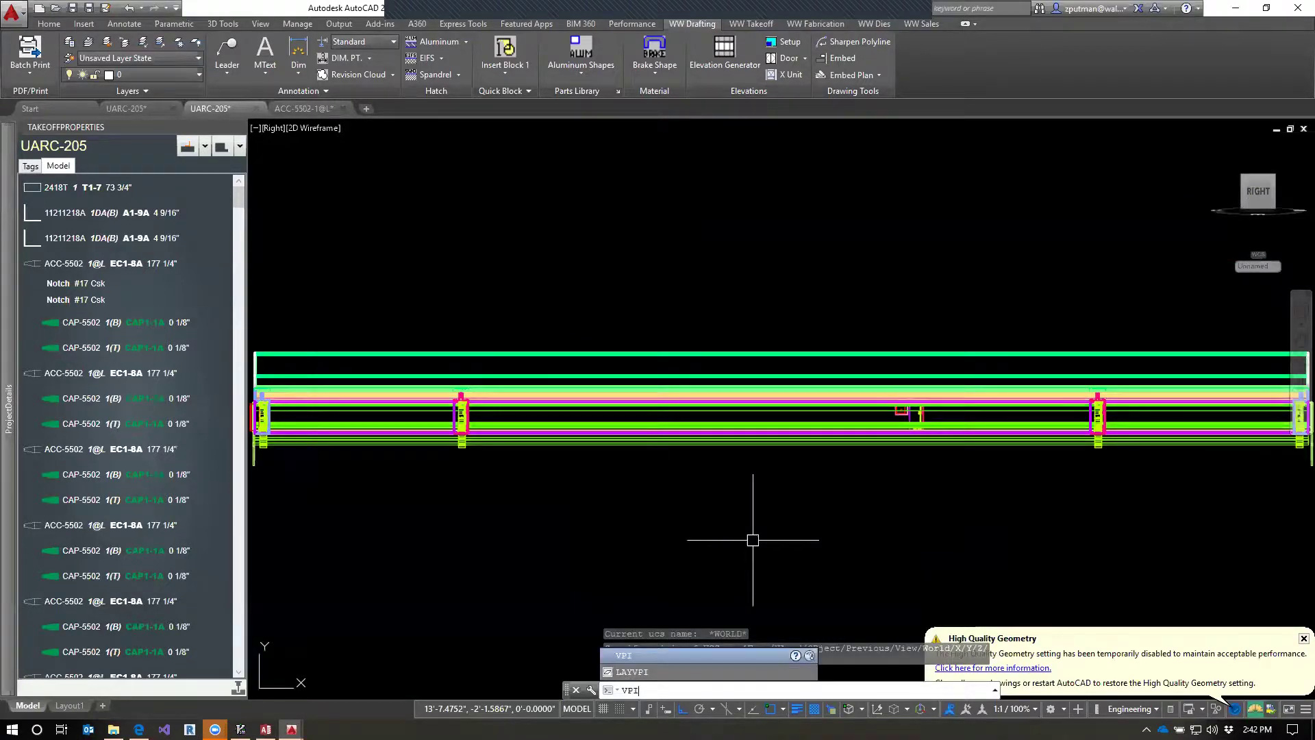
pyautogui.press('Return')
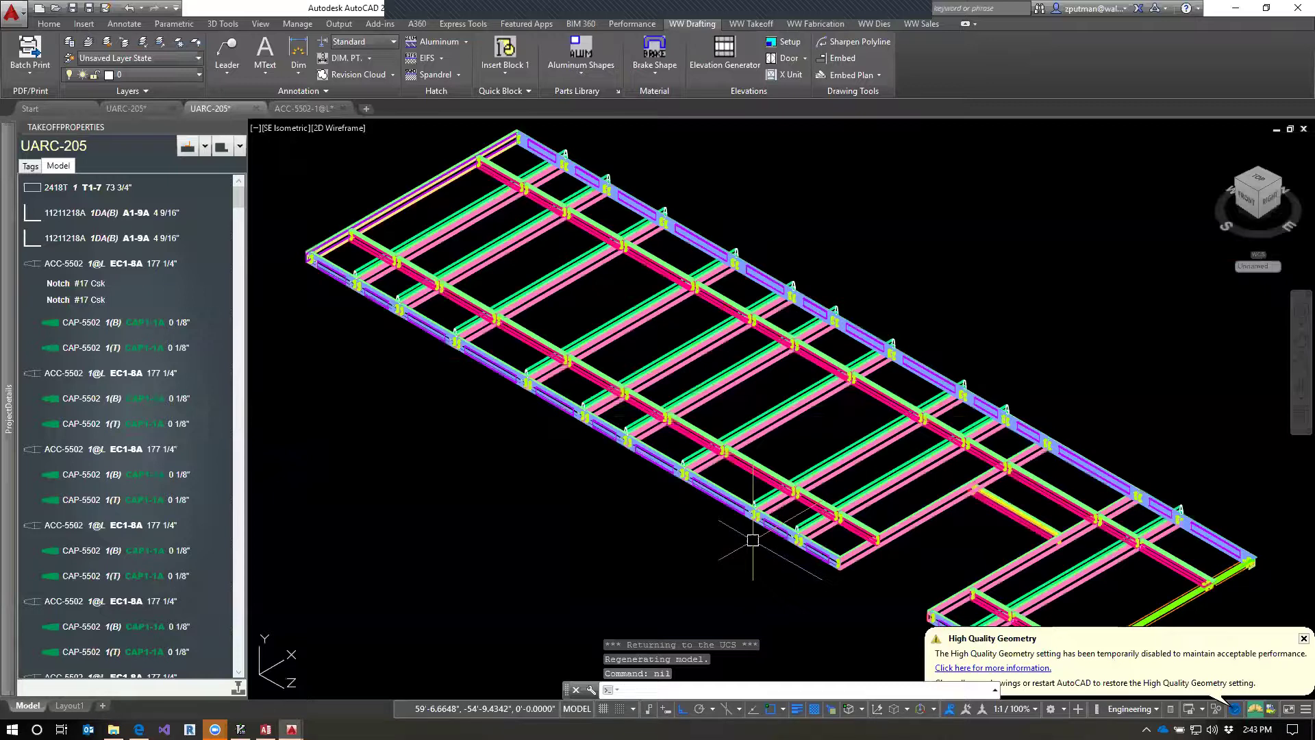
# Restore the World UCS in the isometric view with the UCW shortcut.
pyautogui.write('ucs')
pyautogui.press('Return')
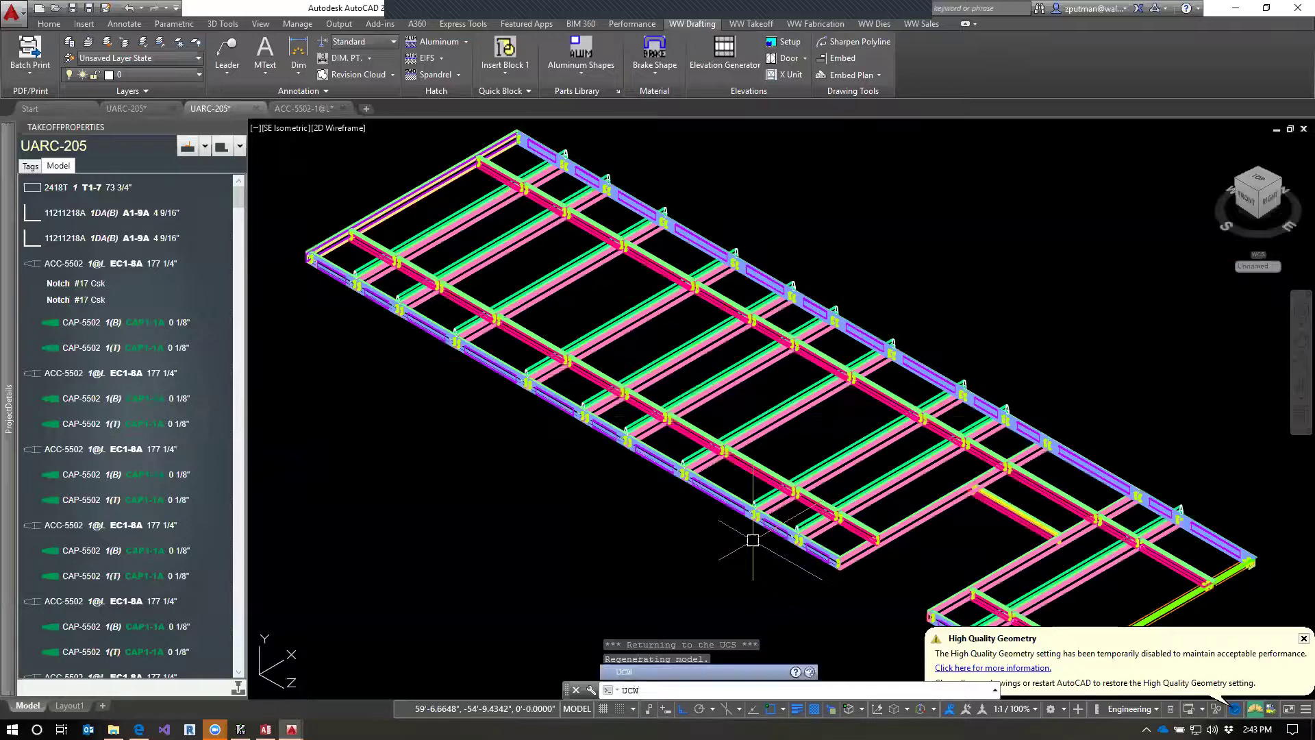
pyautogui.write('w')
pyautogui.press('Return')
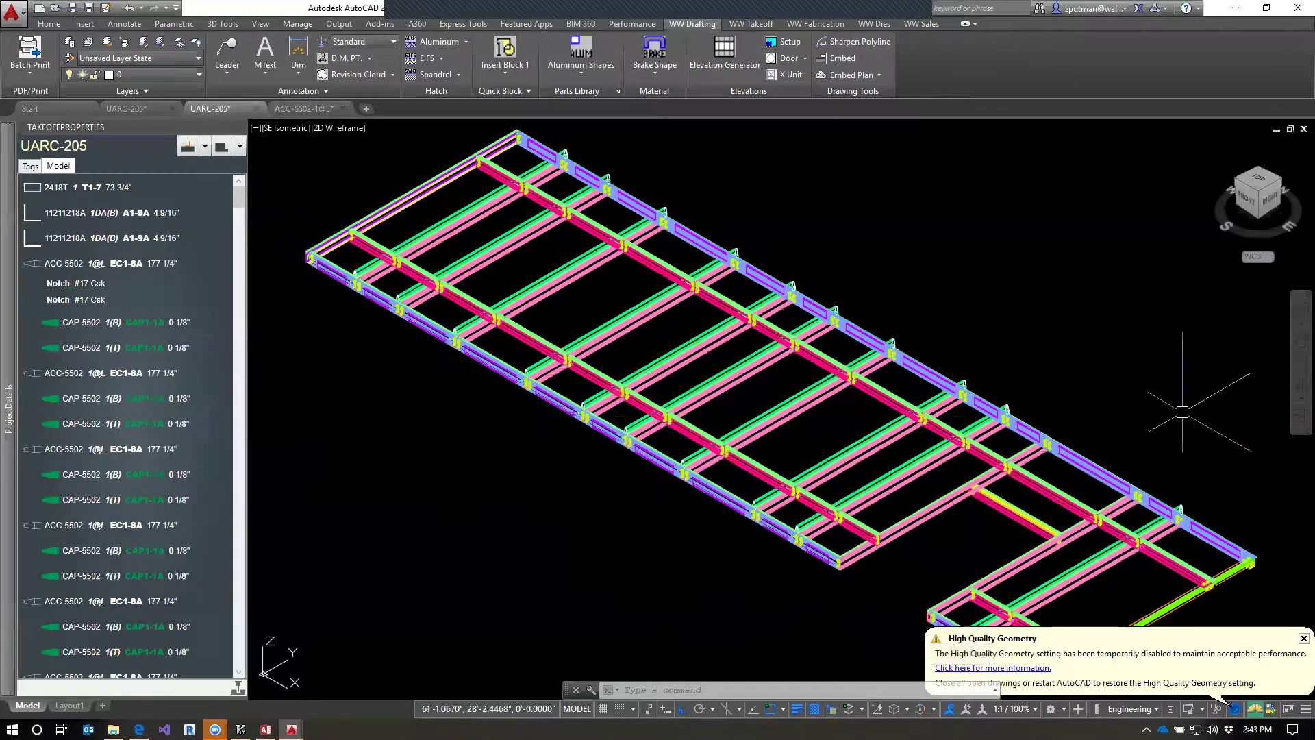
# Examine the sill members, mullions and end connections around the door opening of the UARC-205 model.
pyautogui.scroll(5, 978, 570)
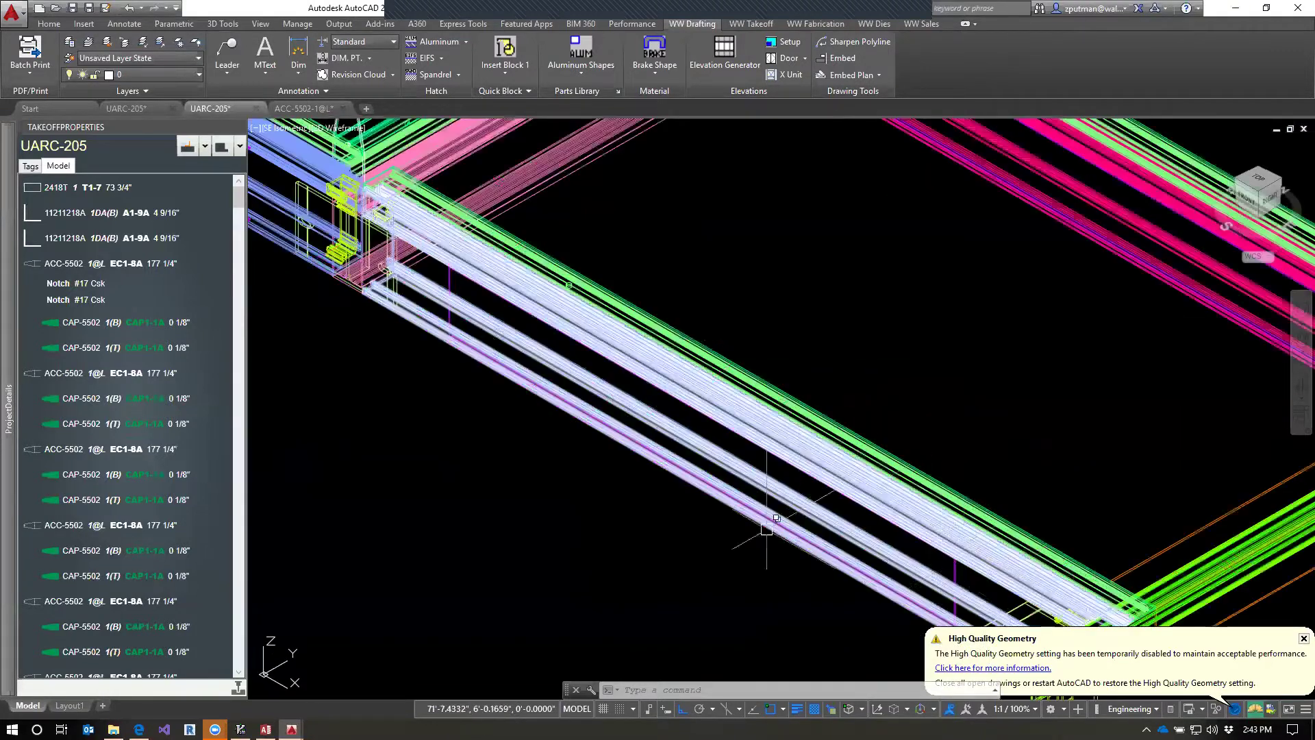
pyautogui.scroll(-6, 1048, 405)
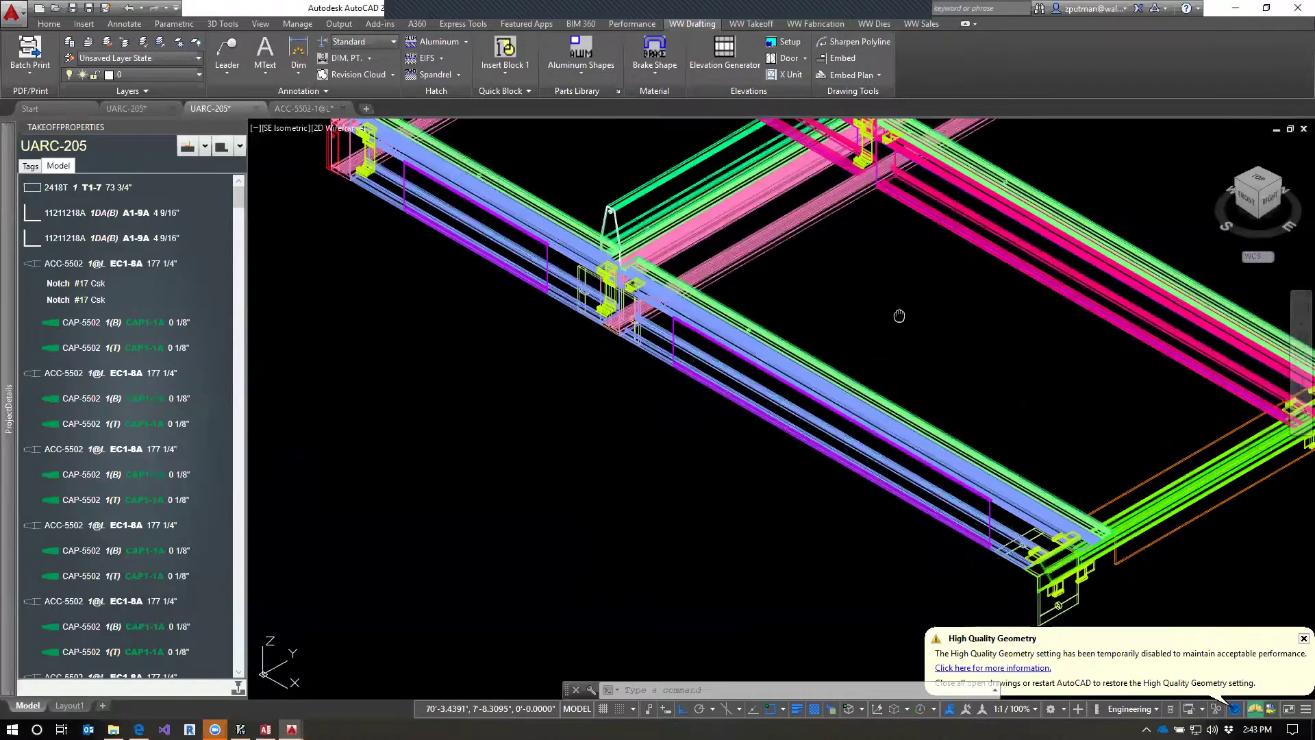
pyautogui.scroll(3, 943, 435)
pyautogui.scroll(-4, 943, 428)
pyautogui.scroll(4, 625, 256)
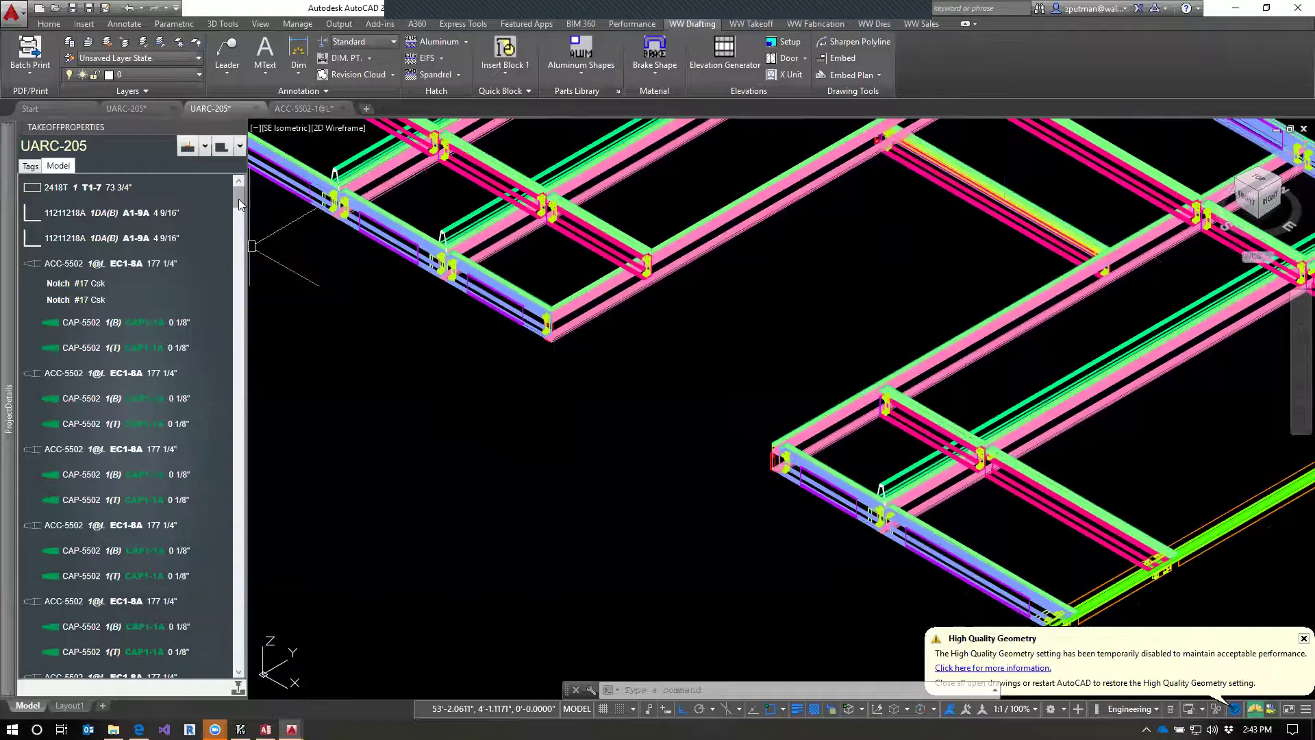
pyautogui.scroll(-1, 241, 205)
pyautogui.scroll(1, 244, 196)
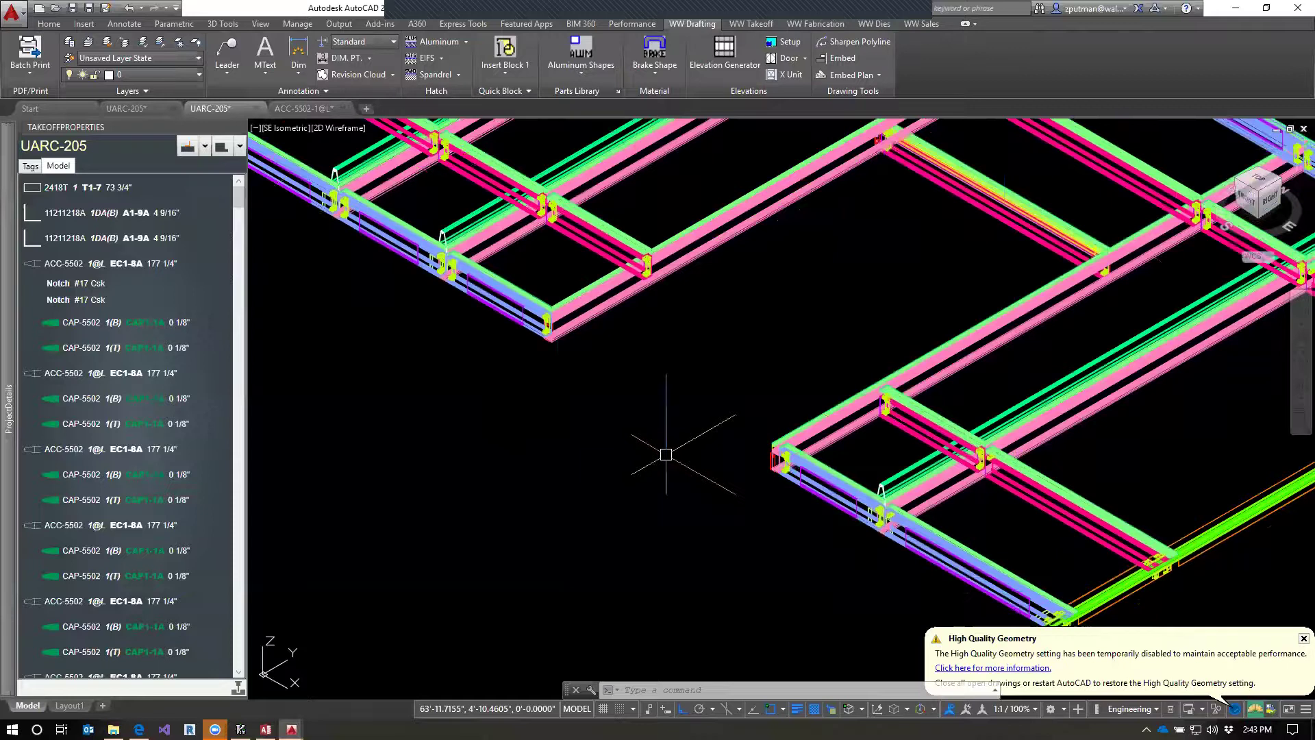
# Show the takeoff tools and examine the Horizontal w/ SRT Adapter and Horizontal details in the Training Project details.
pyautogui.click(750, 24)
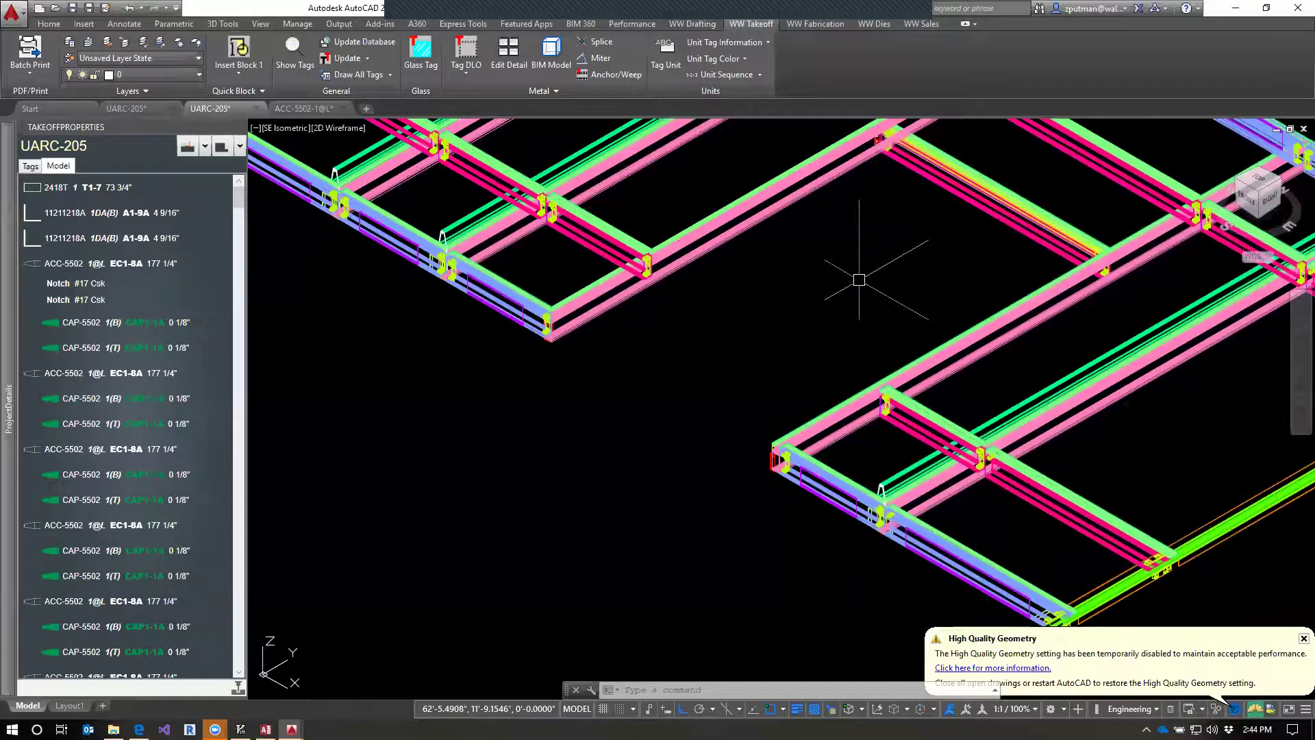
pyautogui.moveTo(8, 409)
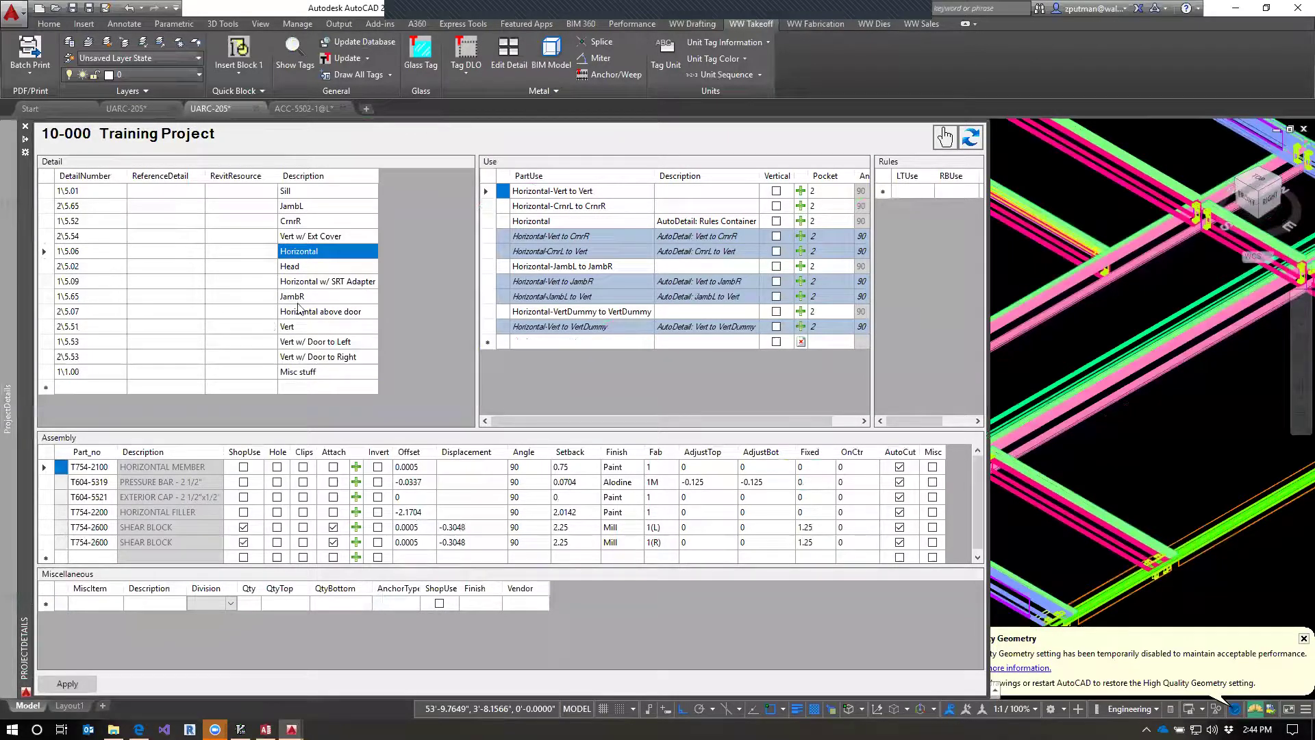
pyautogui.click(322, 281)
pyautogui.click(325, 255)
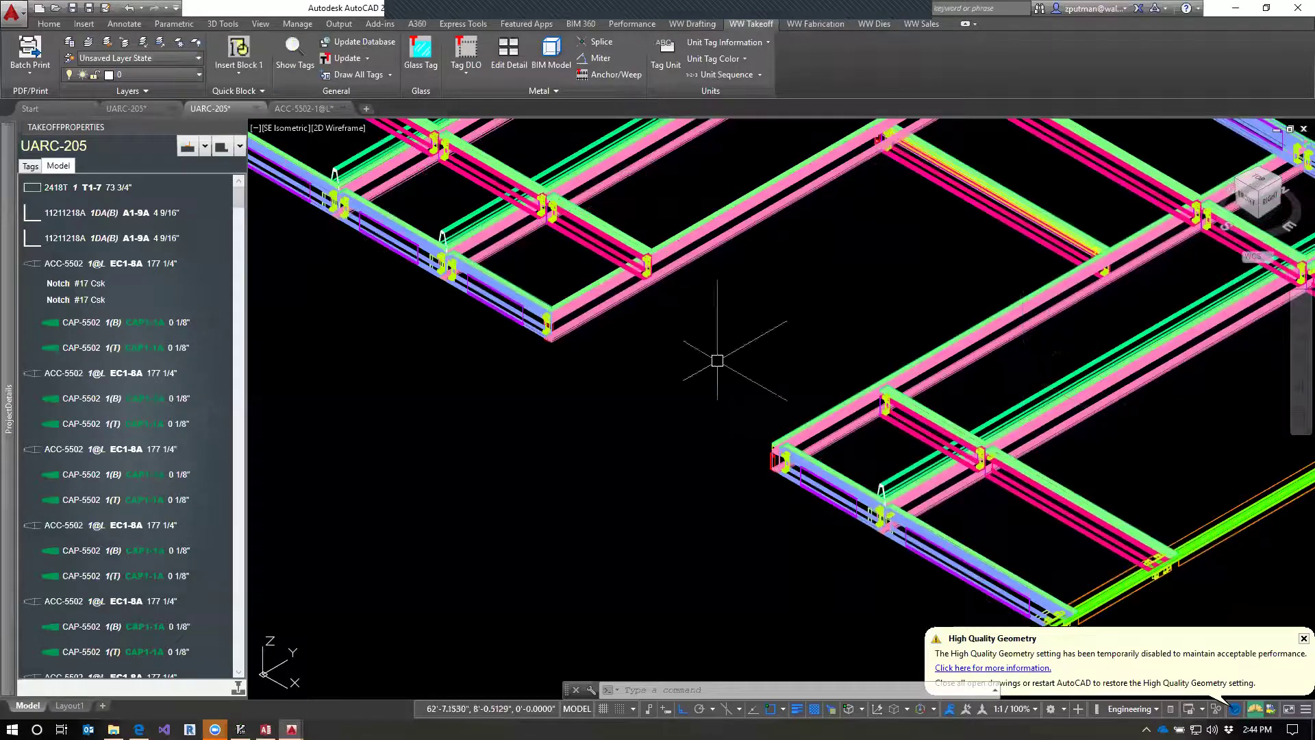
pyautogui.moveTo(8, 409)
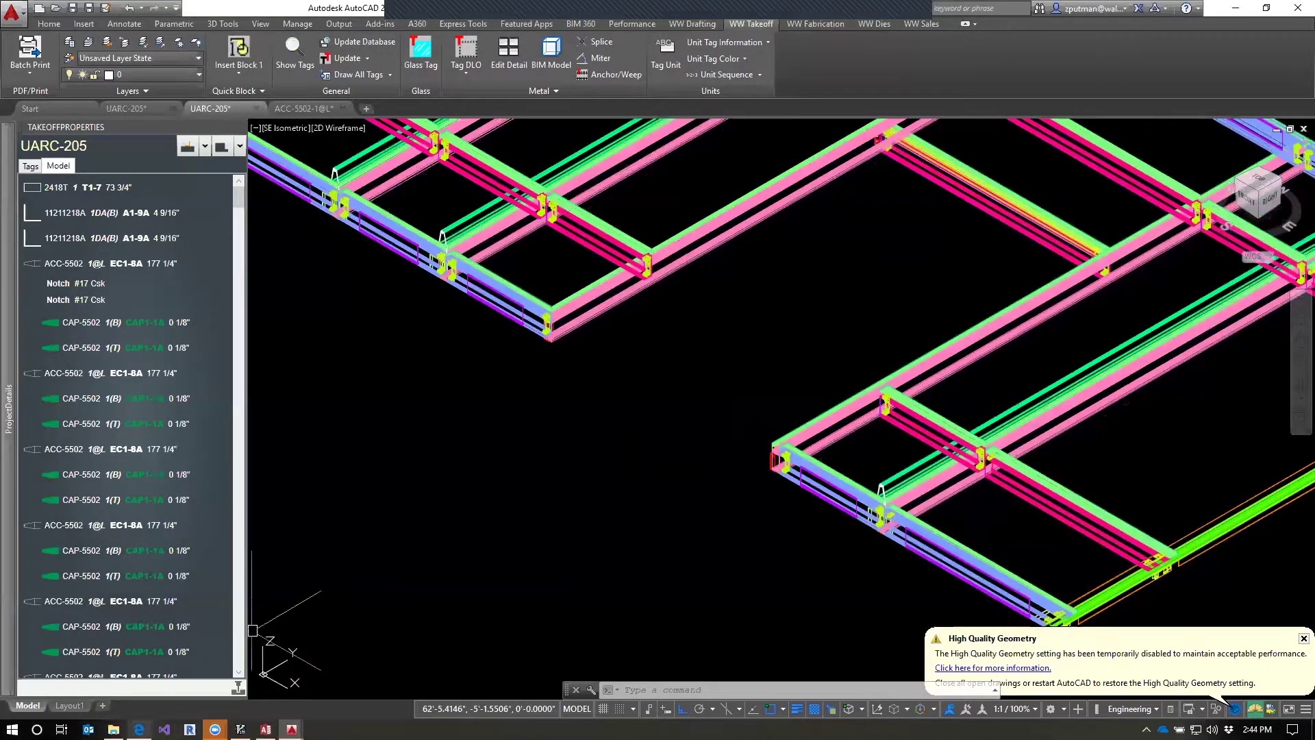
# Switch to the Access takeoff program and open its list of program changes.
pyautogui.click(139, 730)
pyautogui.click(139, 730)
pyautogui.click(266, 730)
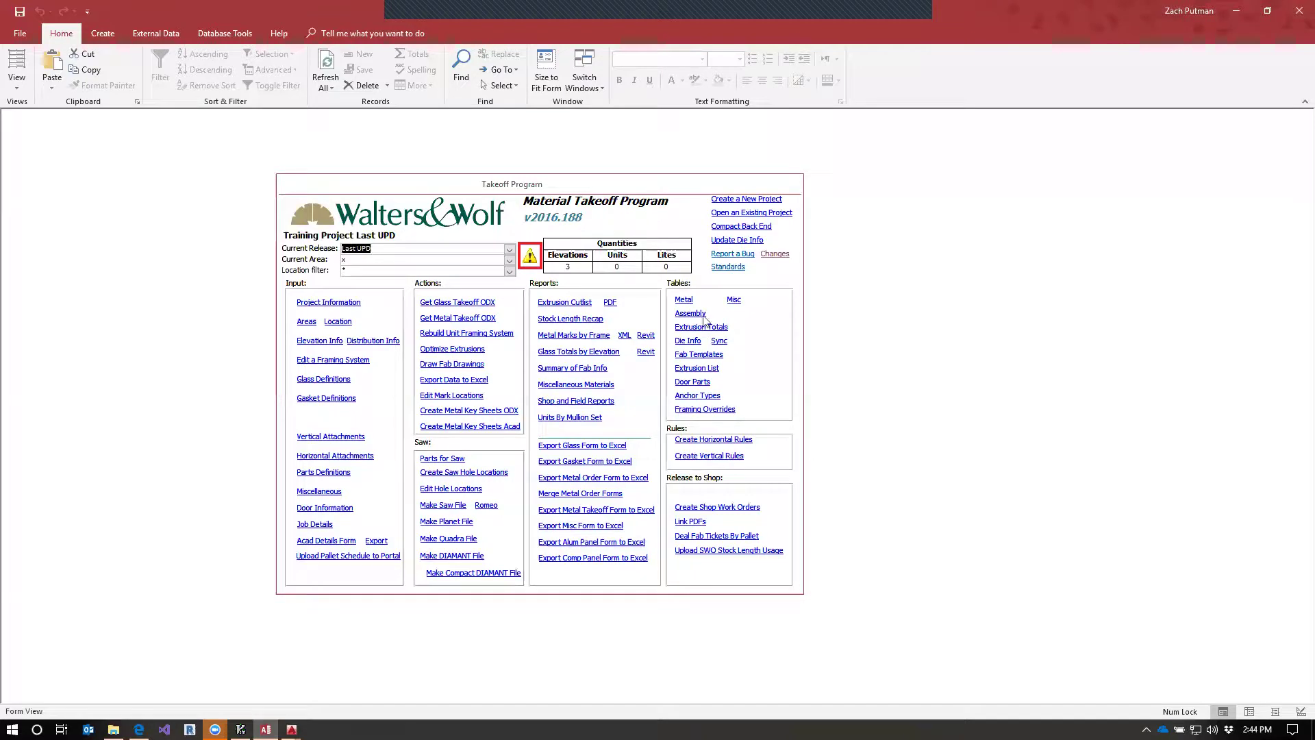
pyautogui.click(775, 255)
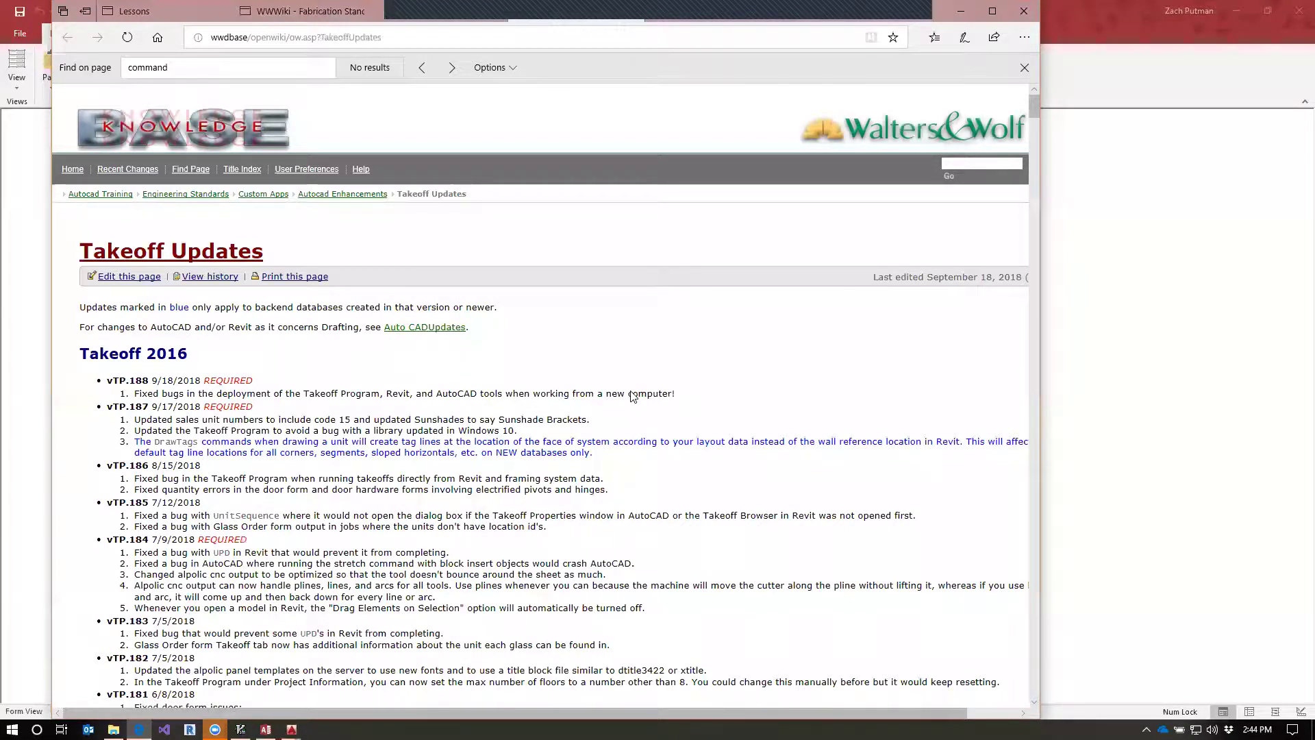
# Search the Takeoff Updates page for "fab code".
pyautogui.hotkey('ctrl', 'f')
pyautogui.press('BackSpace')
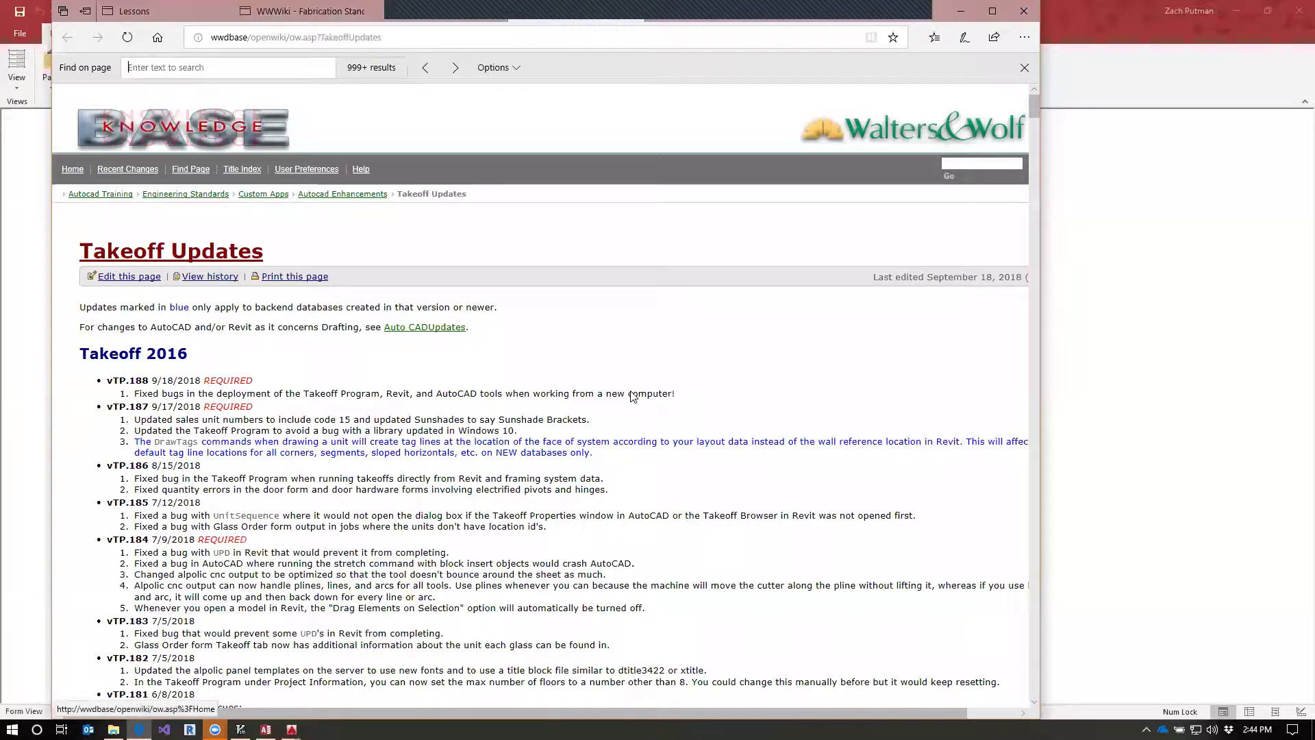
pyautogui.write('fab')
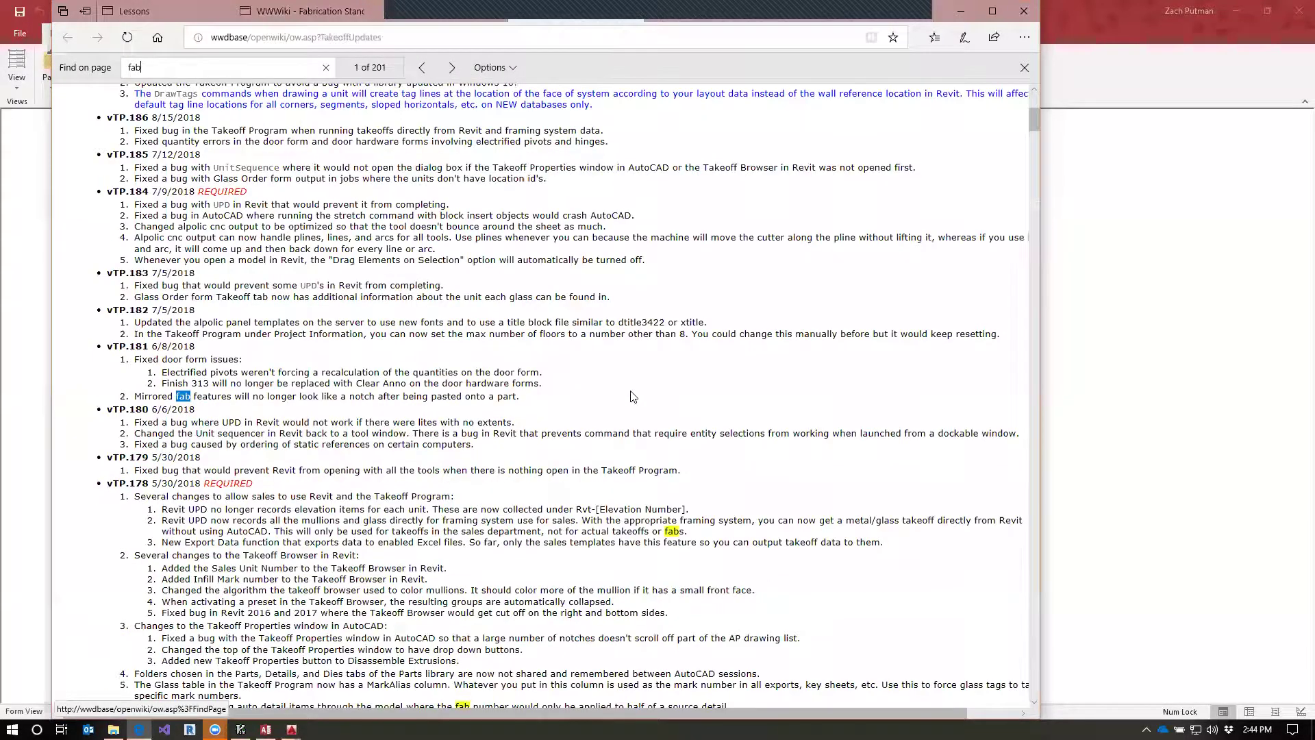
pyautogui.write(' code')
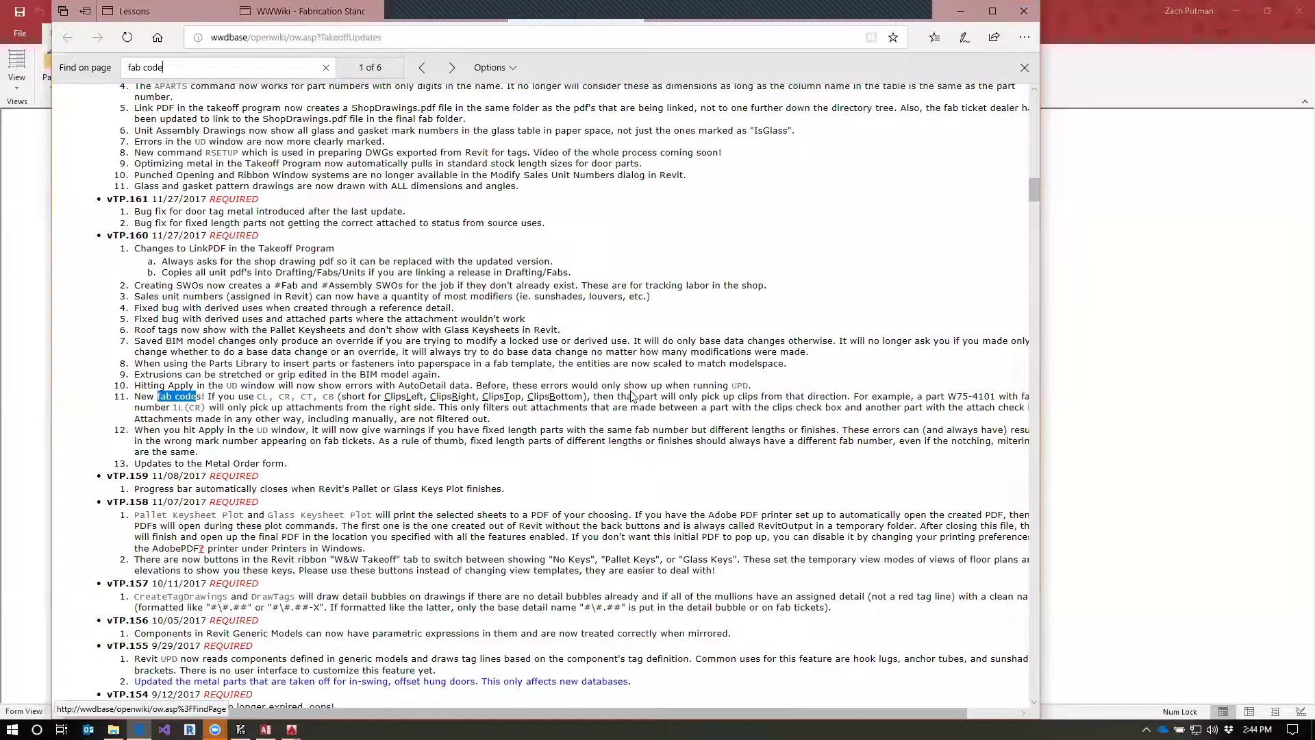
pyautogui.click(330, 435)
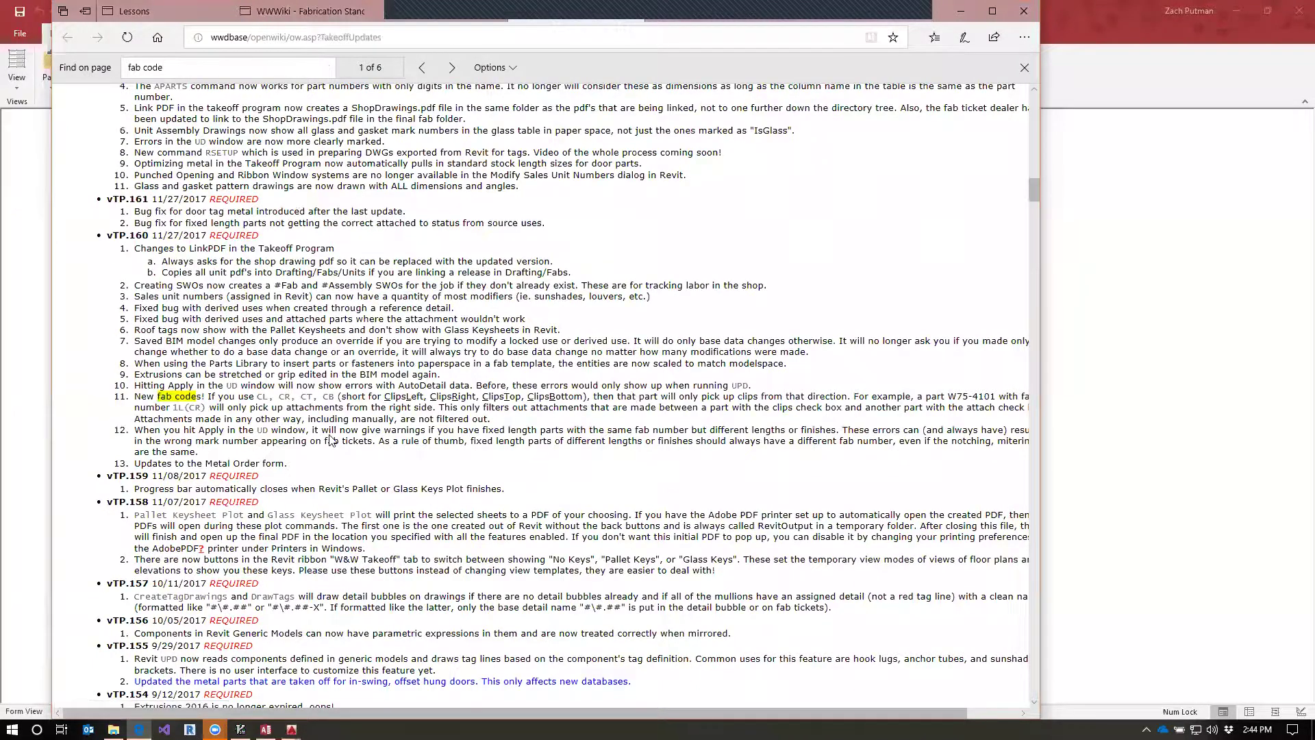
# Go through all the "fab code" matches in the update notes, returning to the first one.
pyautogui.click(452, 68)
pyautogui.click(453, 68)
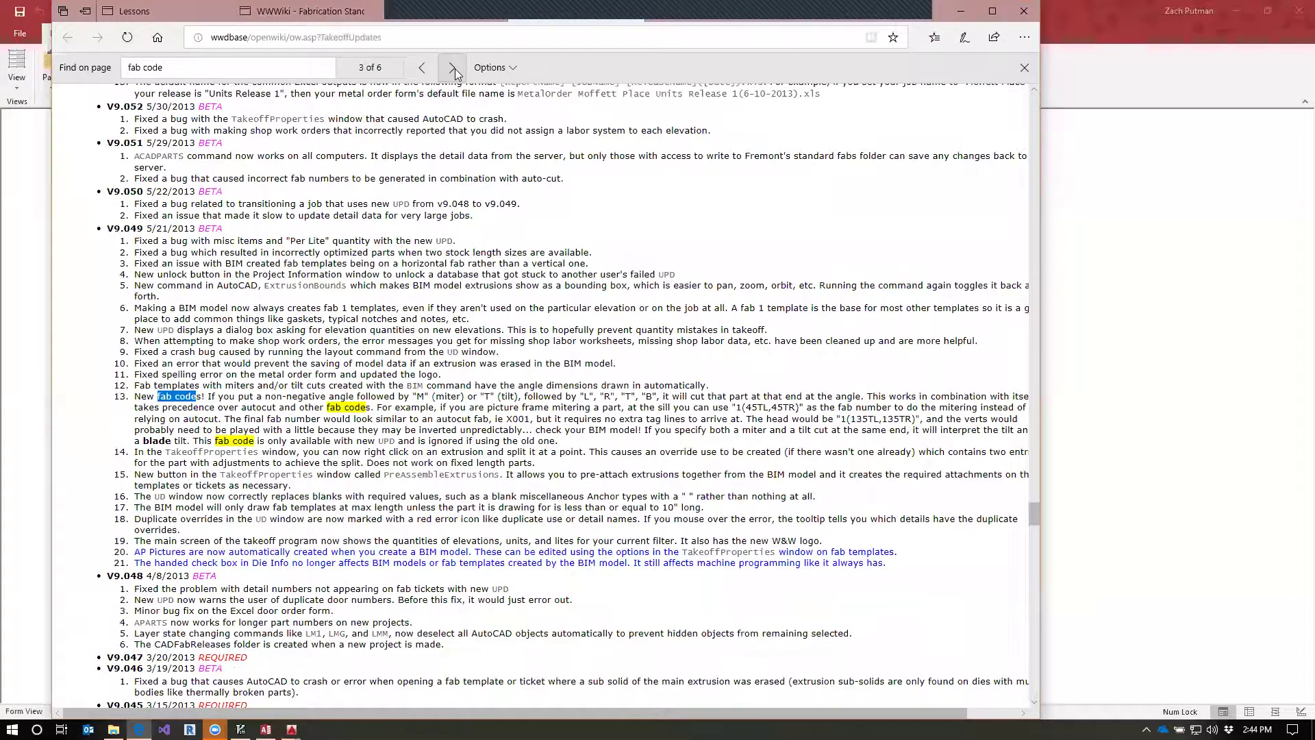
pyautogui.click(454, 69)
pyautogui.click(454, 69)
pyautogui.click(454, 69)
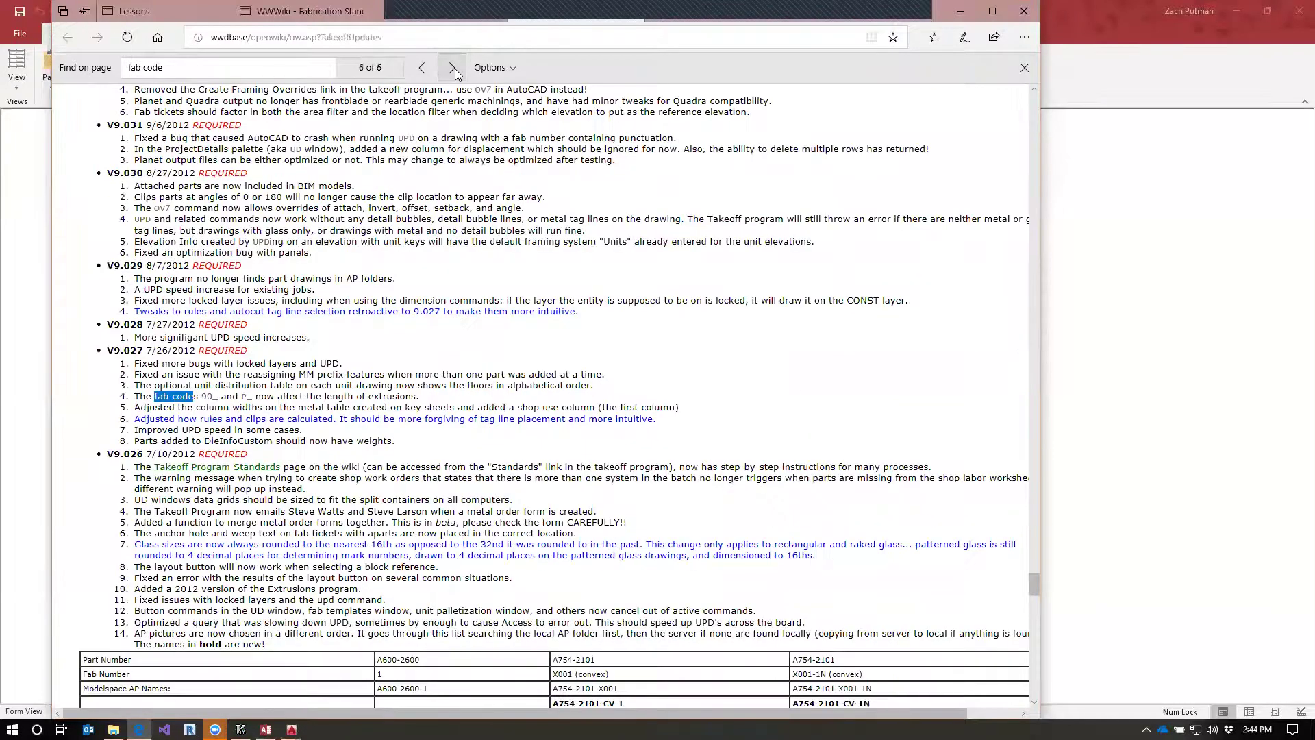
pyautogui.click(454, 69)
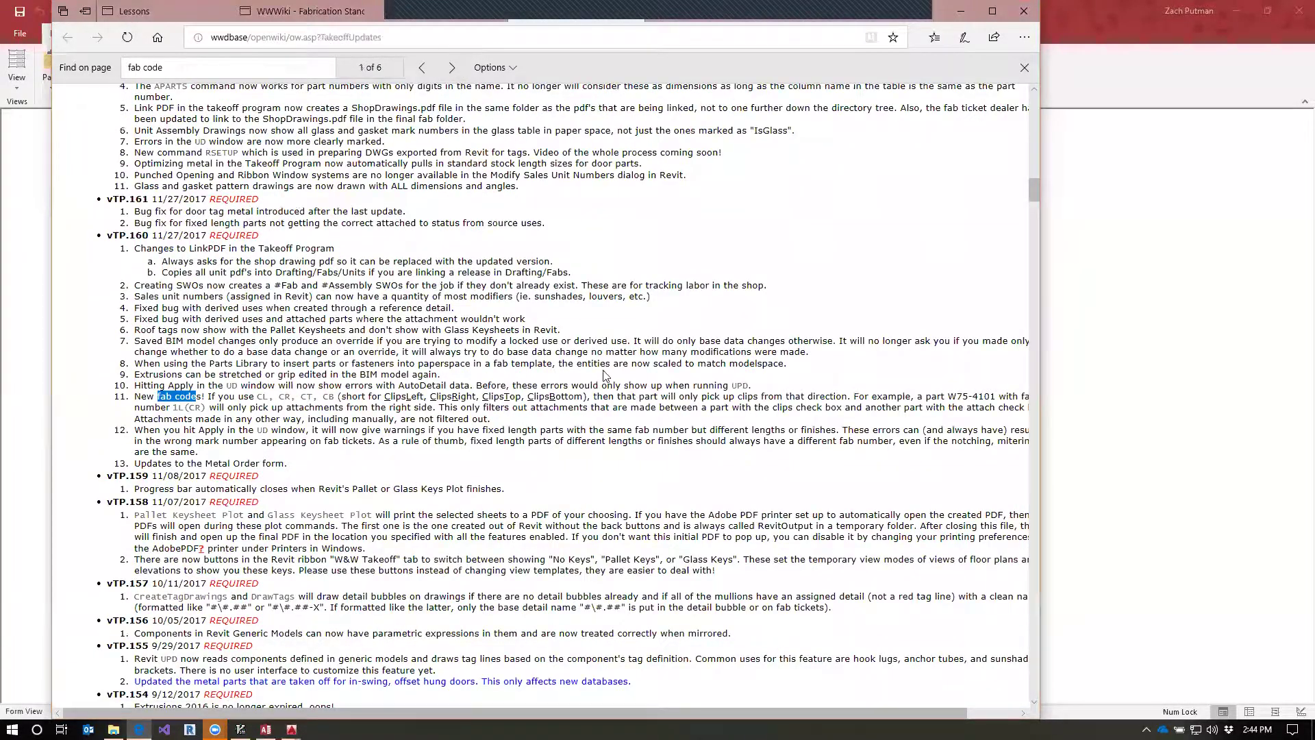
# Advance through the remaining "fab code" matches to the last one, in the V9.027 update notes.
pyautogui.click(452, 69)
pyautogui.click(452, 69)
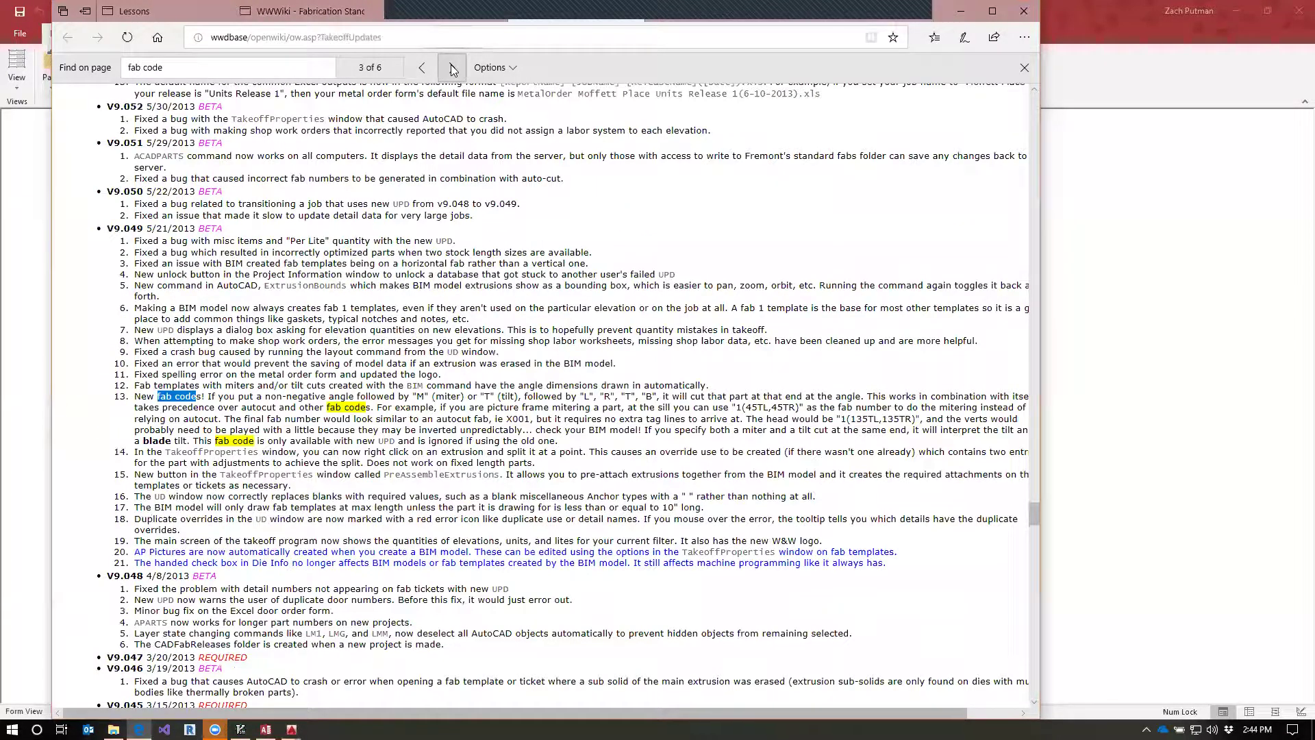
pyautogui.click(453, 70)
pyautogui.click(452, 69)
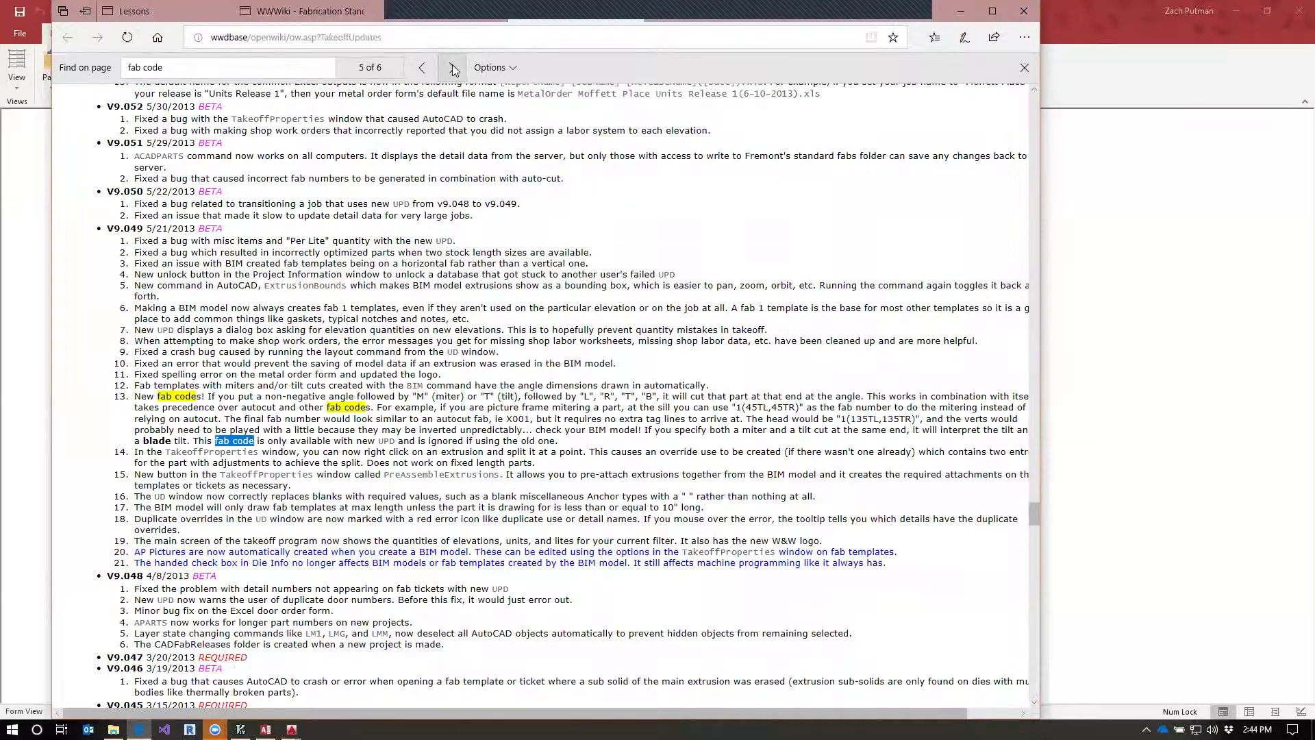
pyautogui.click(452, 69)
# Examine the older update notes below V9.027 down to about V9.009, returning to the V9.027 fab code entry.
pyautogui.scroll(-4, 637, 480)
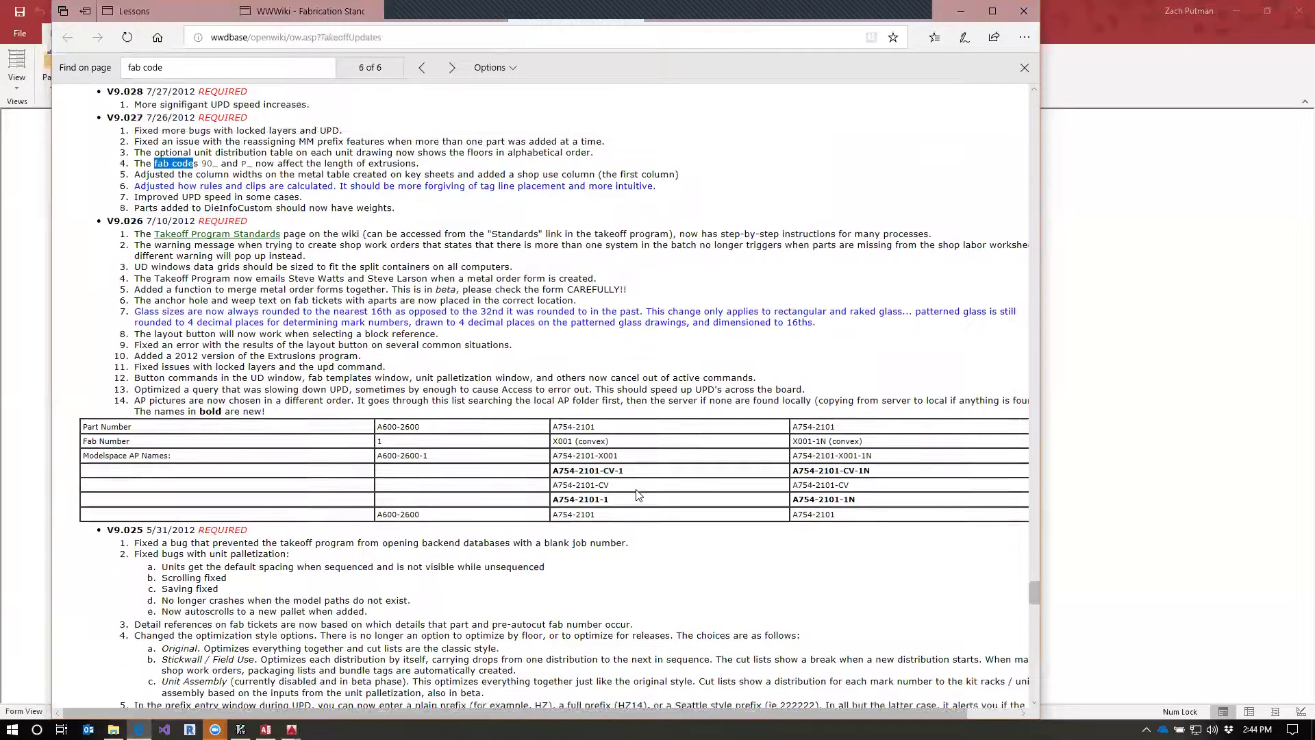
pyautogui.scroll(-5, 637, 495)
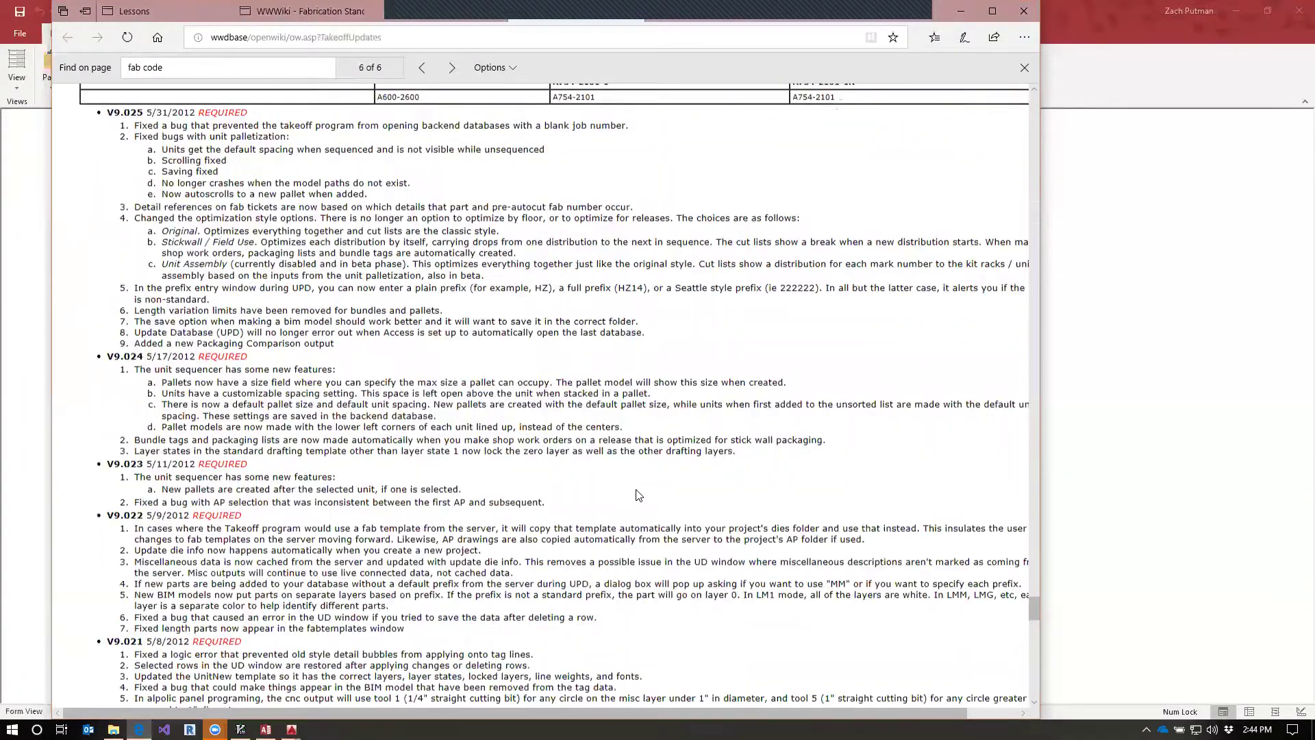
pyautogui.scroll(-20, 638, 494)
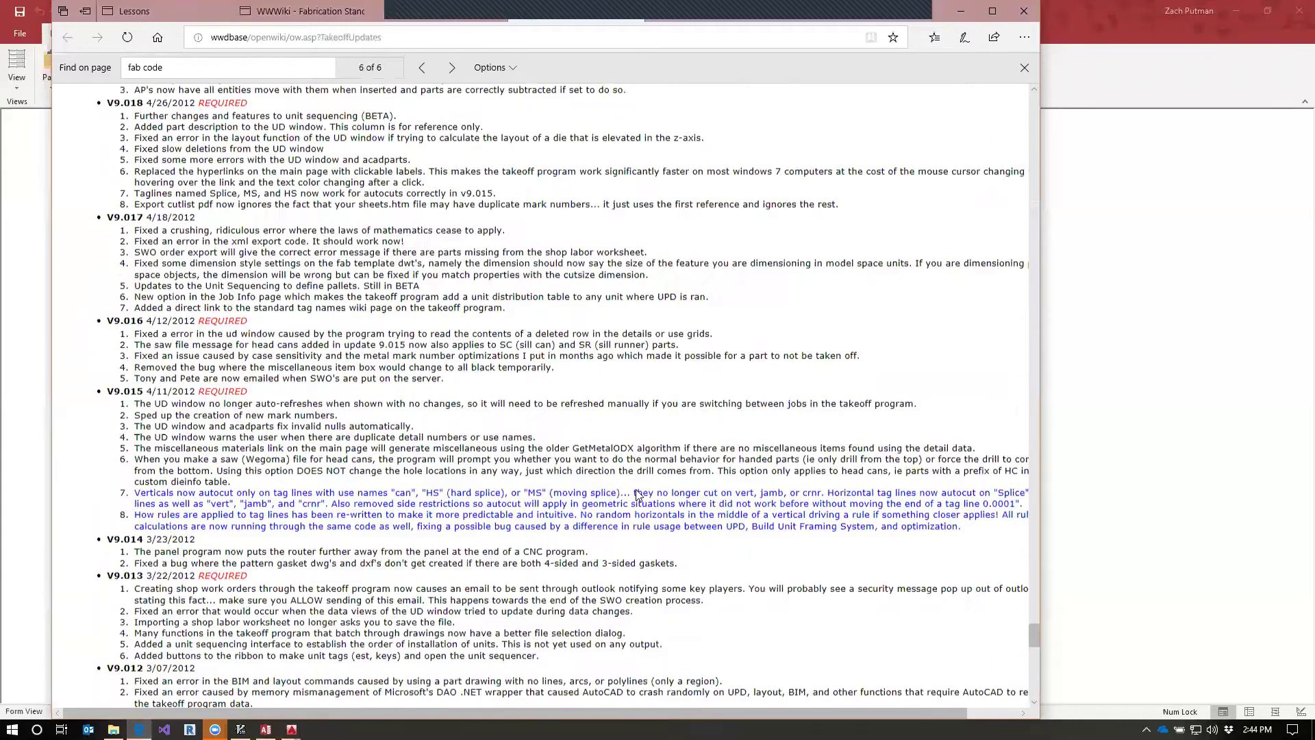
pyautogui.scroll(-3, 637, 495)
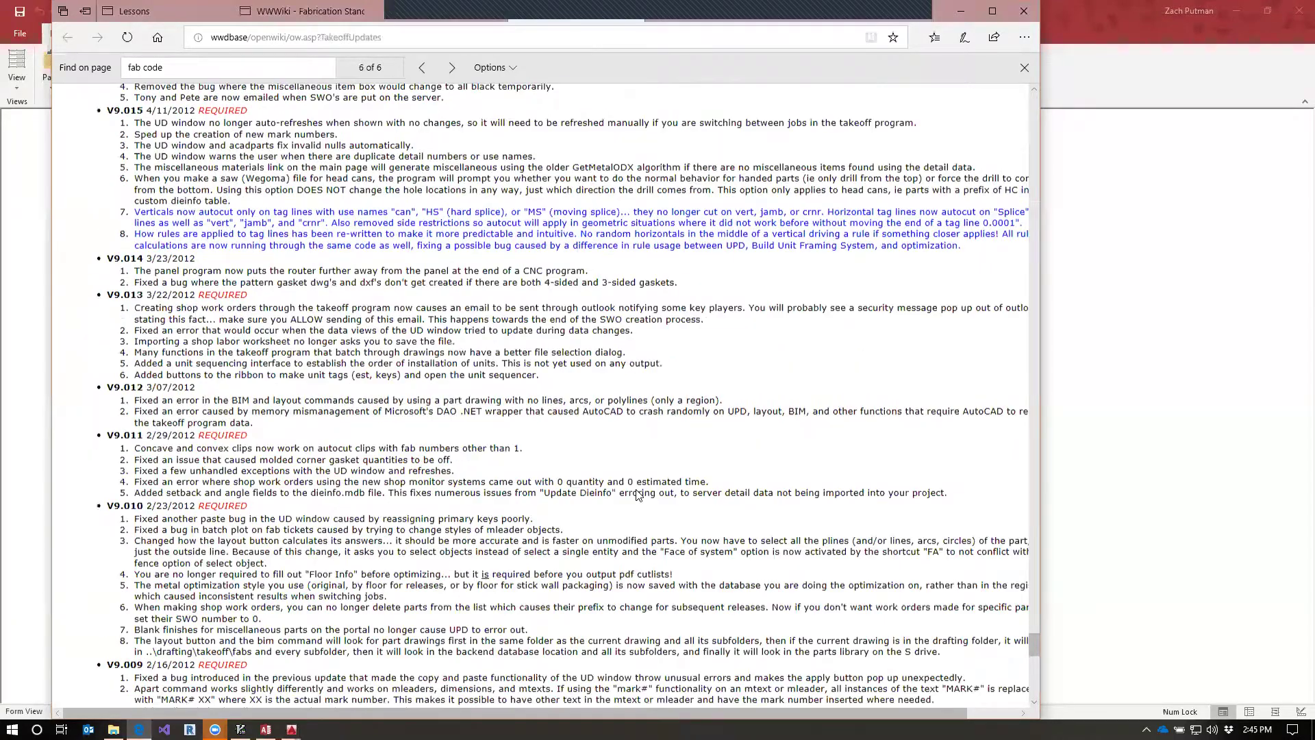
pyautogui.scroll(-3, 637, 495)
pyautogui.scroll(13, 638, 495)
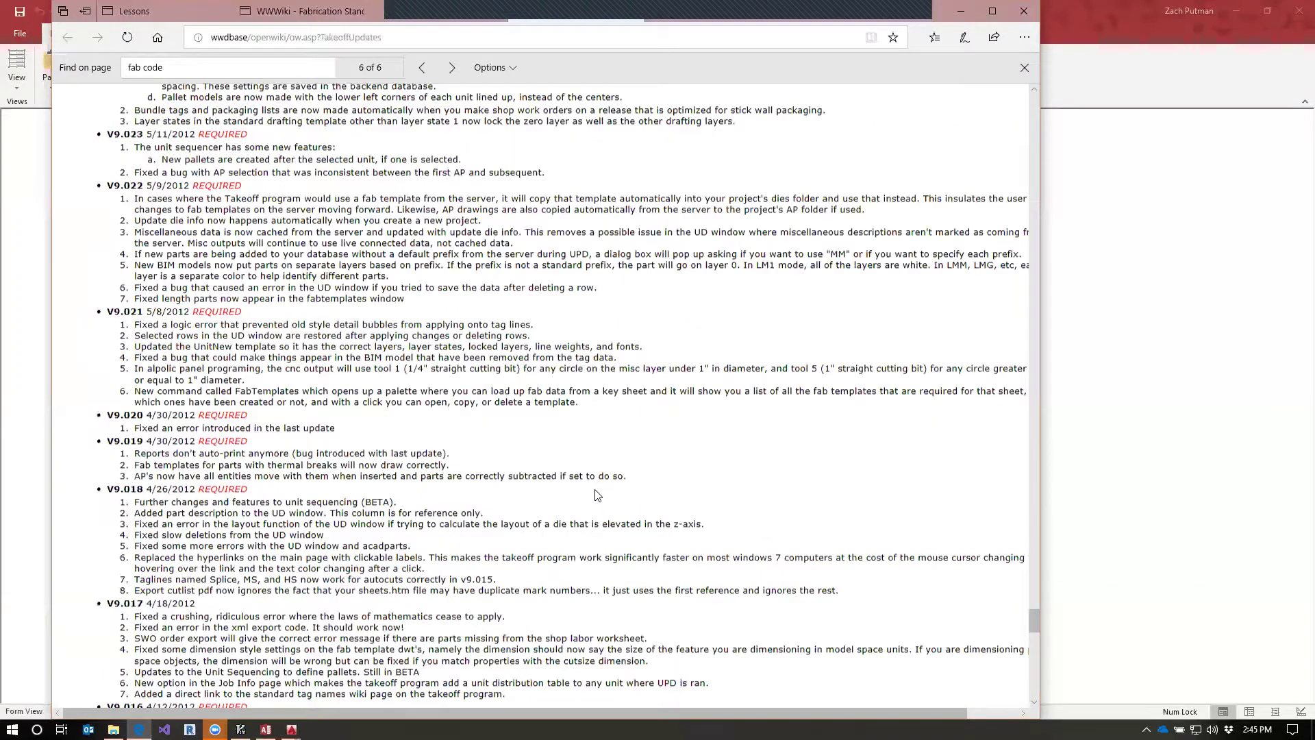
pyautogui.scroll(15, 596, 493)
pyautogui.click(137, 401)
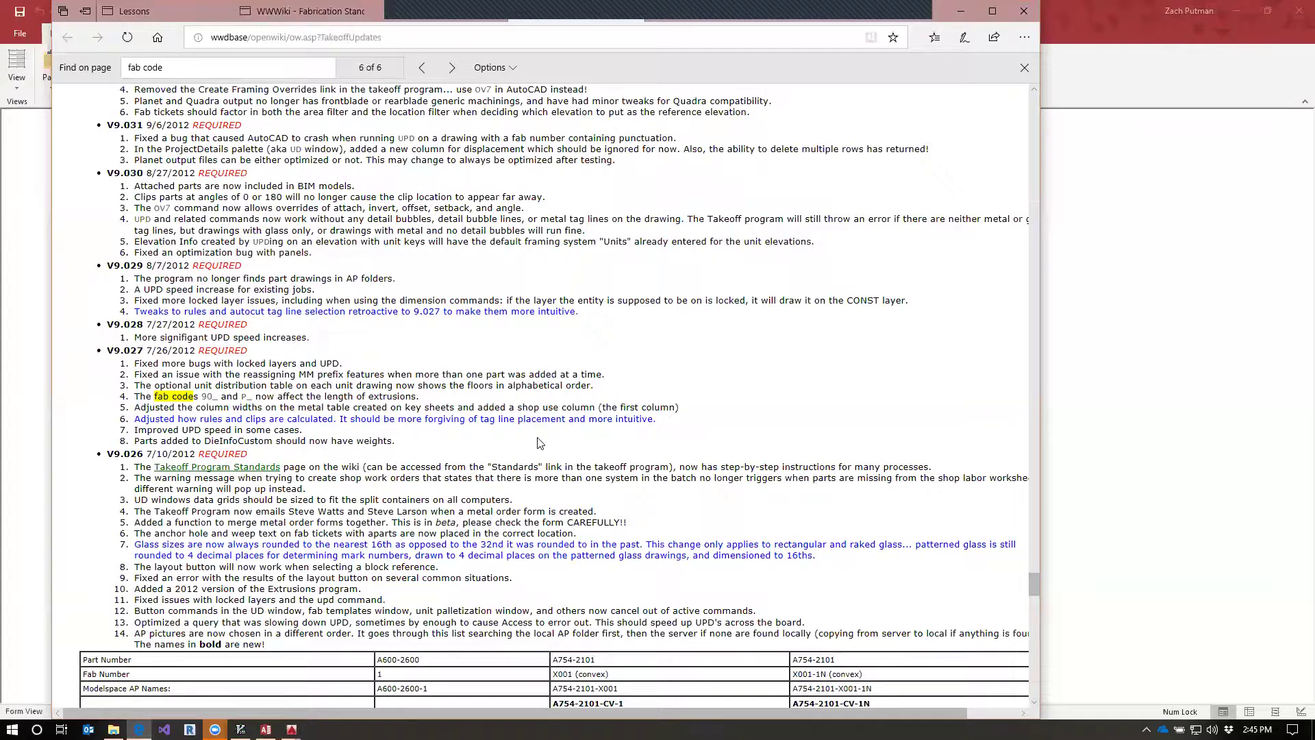
# Look through the update notes from V9.026 down to the Archived Updates list at the end of the page.
pyautogui.scroll(-3, 350, 643)
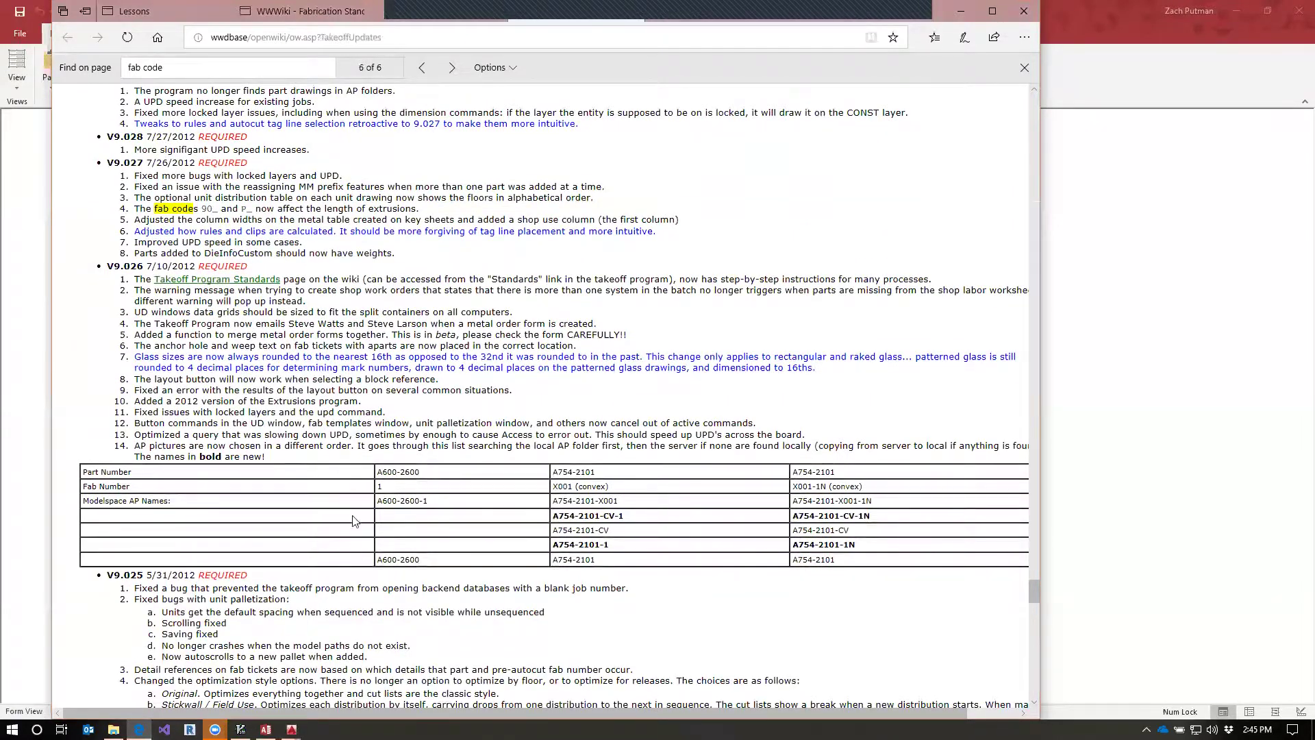
pyautogui.scroll(-5, 350, 518)
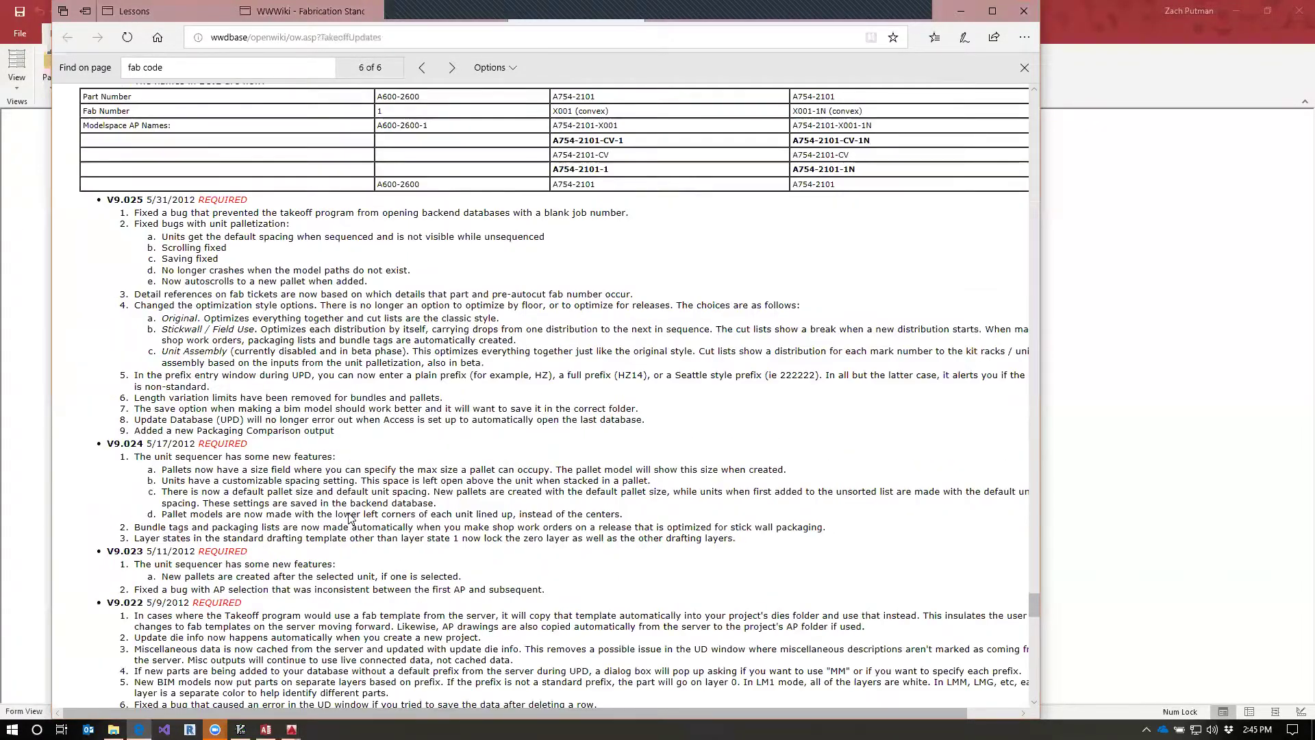
pyautogui.scroll(-7, 350, 519)
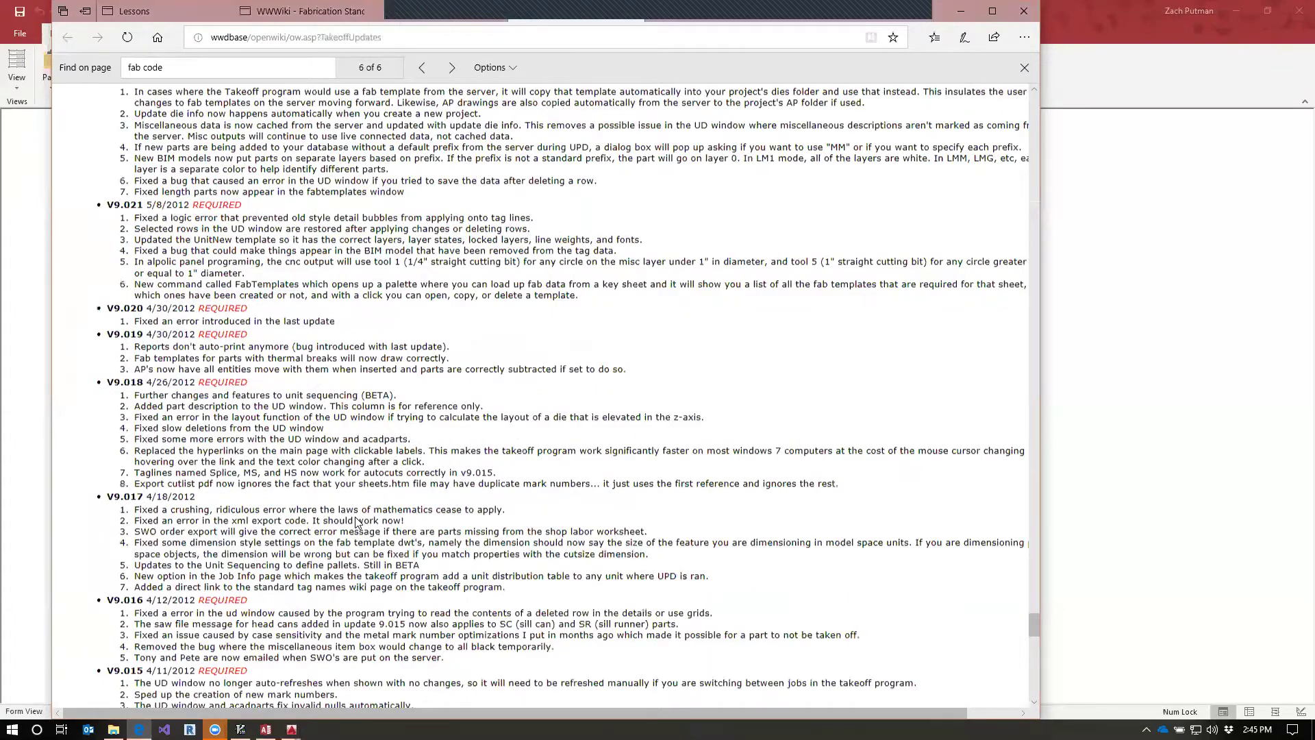
pyautogui.scroll(-20, 355, 522)
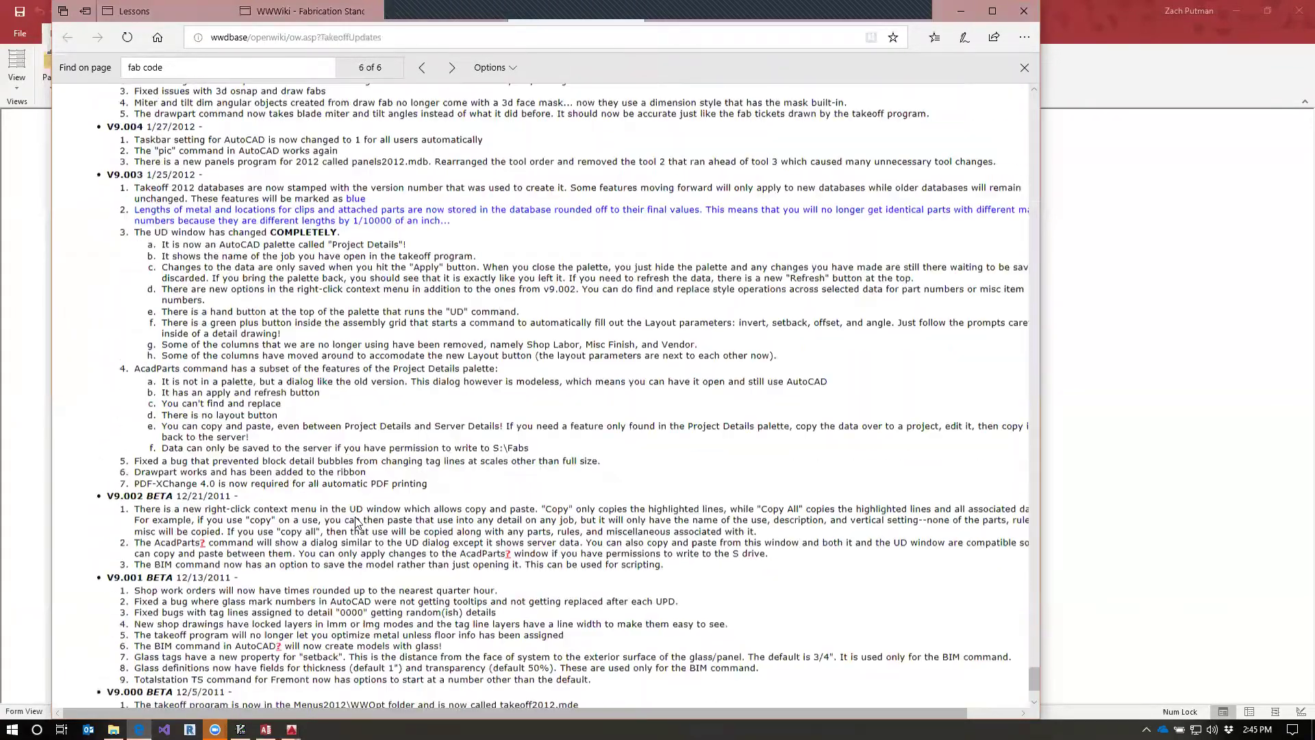
pyautogui.scroll(-3, 355, 522)
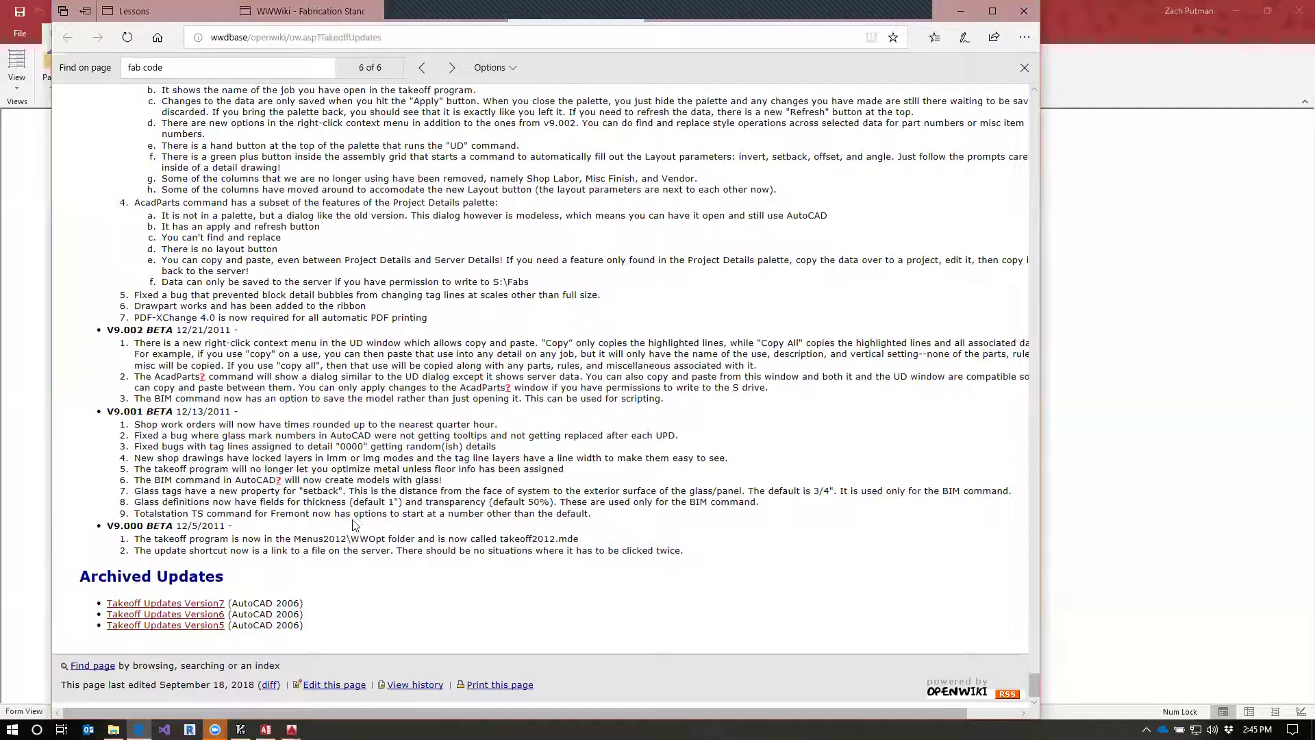
pyautogui.click(199, 604)
# Review the update notes backwards from the end of the page up to the V9.049 entry on miter and tilt fab codes.
pyautogui.scroll(2, 567, 567)
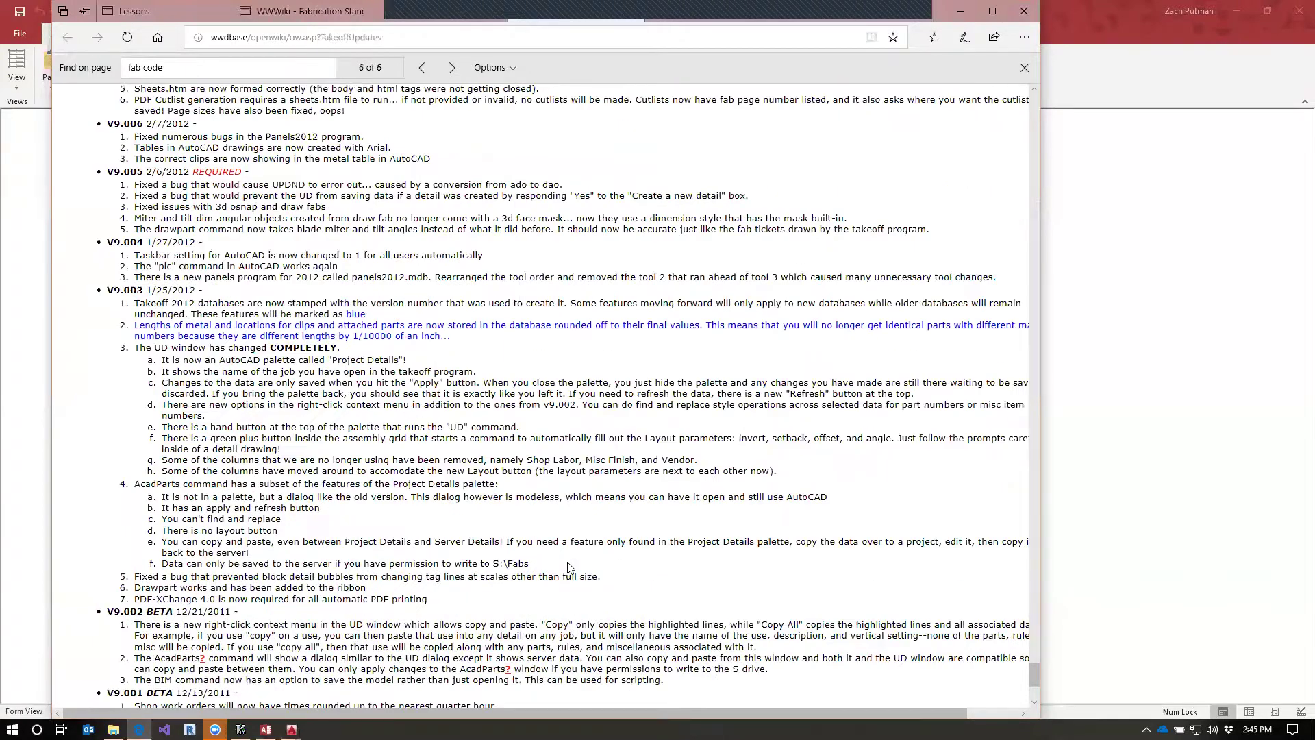
pyautogui.scroll(7, 567, 567)
pyautogui.scroll(5, 568, 567)
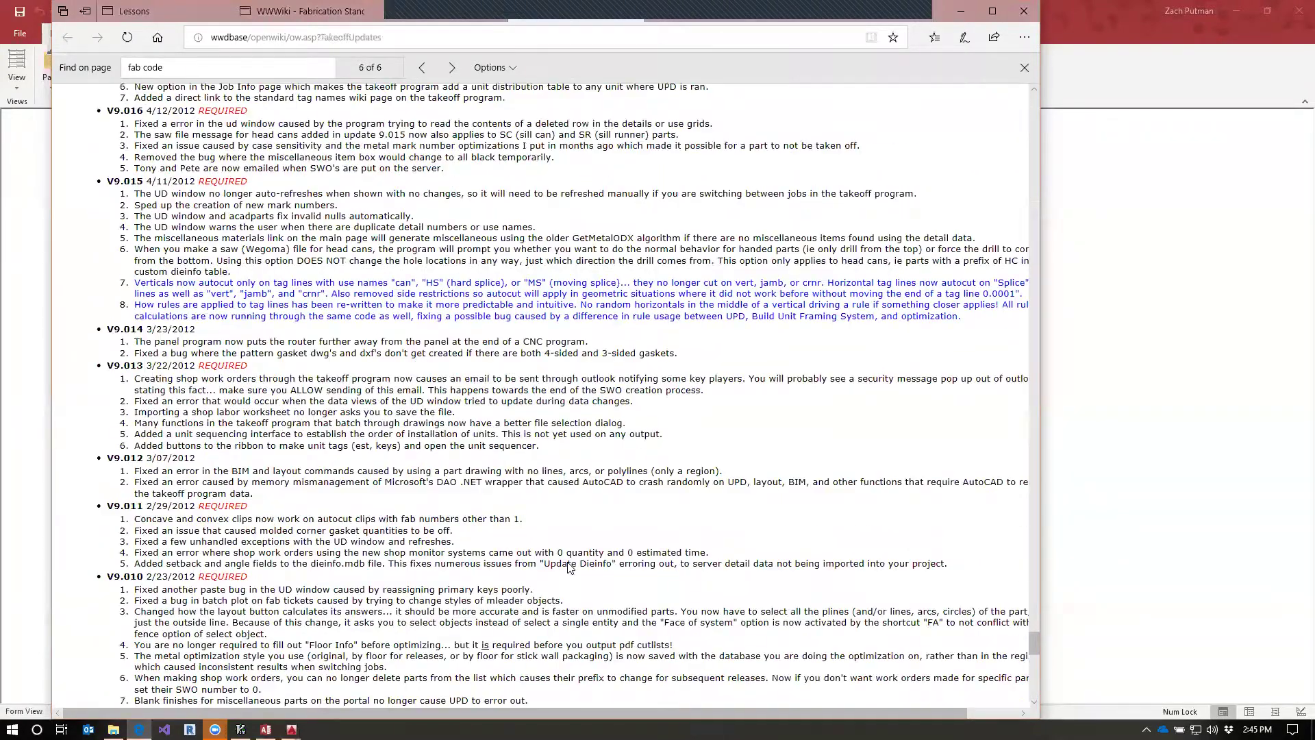
pyautogui.scroll(5, 567, 568)
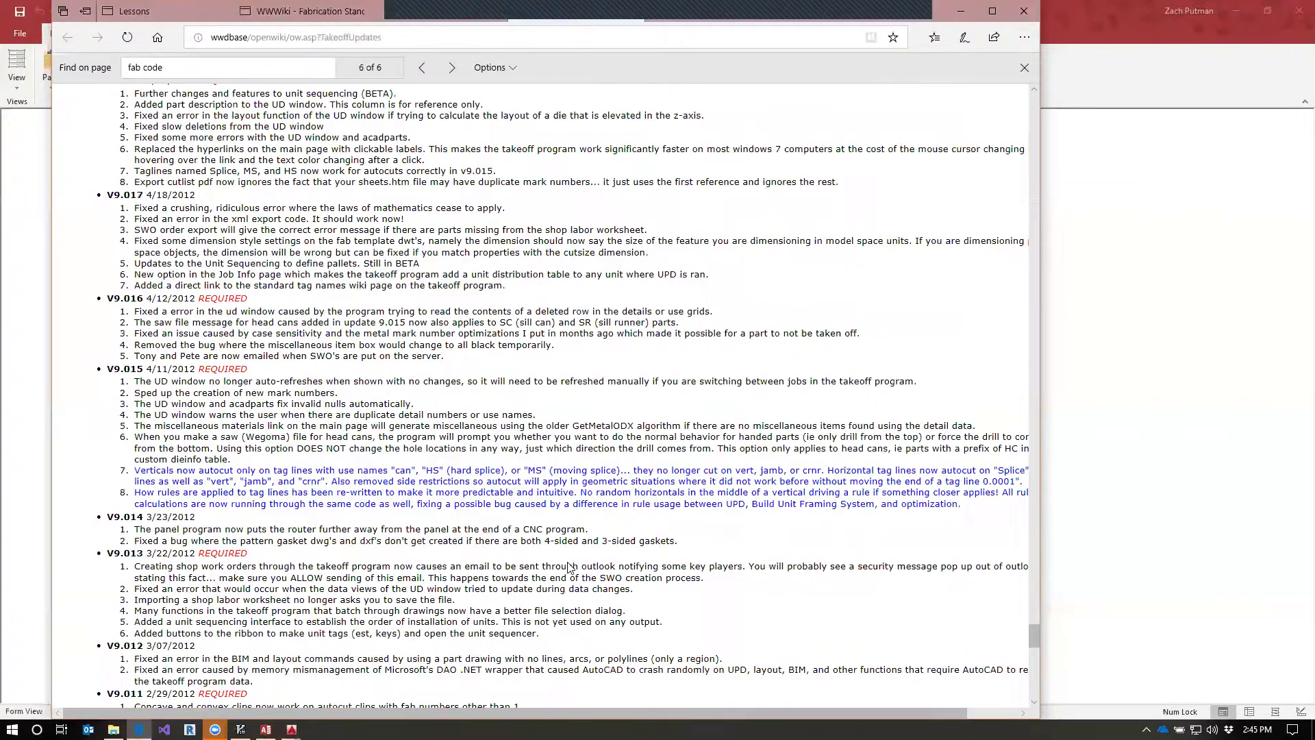
pyautogui.scroll(4, 568, 568)
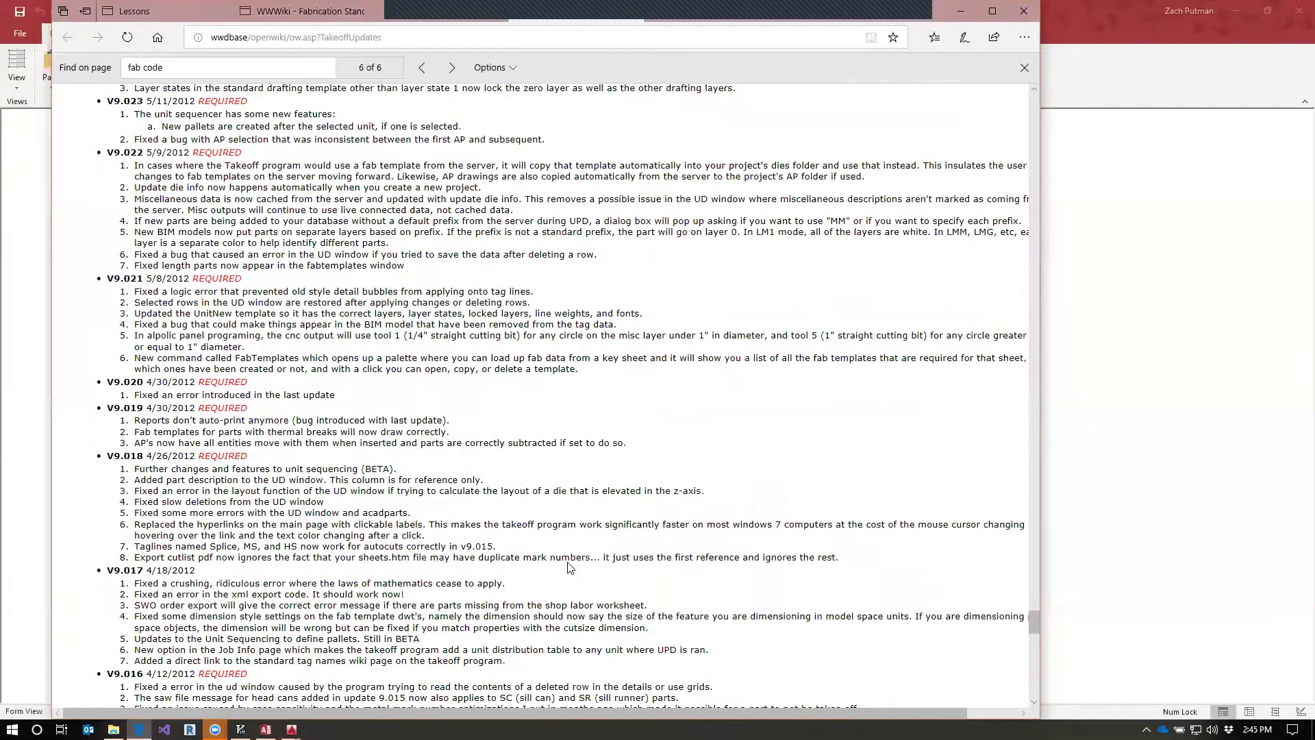
pyautogui.scroll(4, 568, 567)
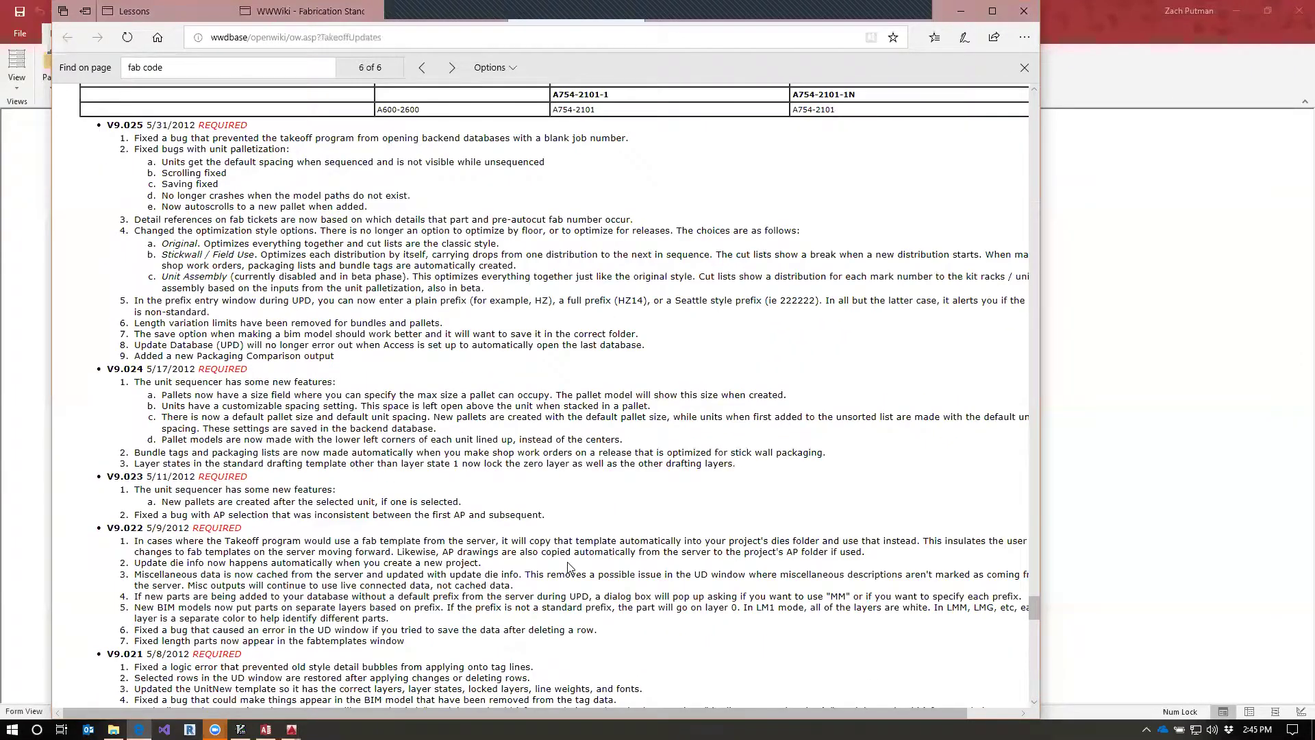
pyautogui.scroll(1, 567, 567)
pyautogui.scroll(4, 567, 568)
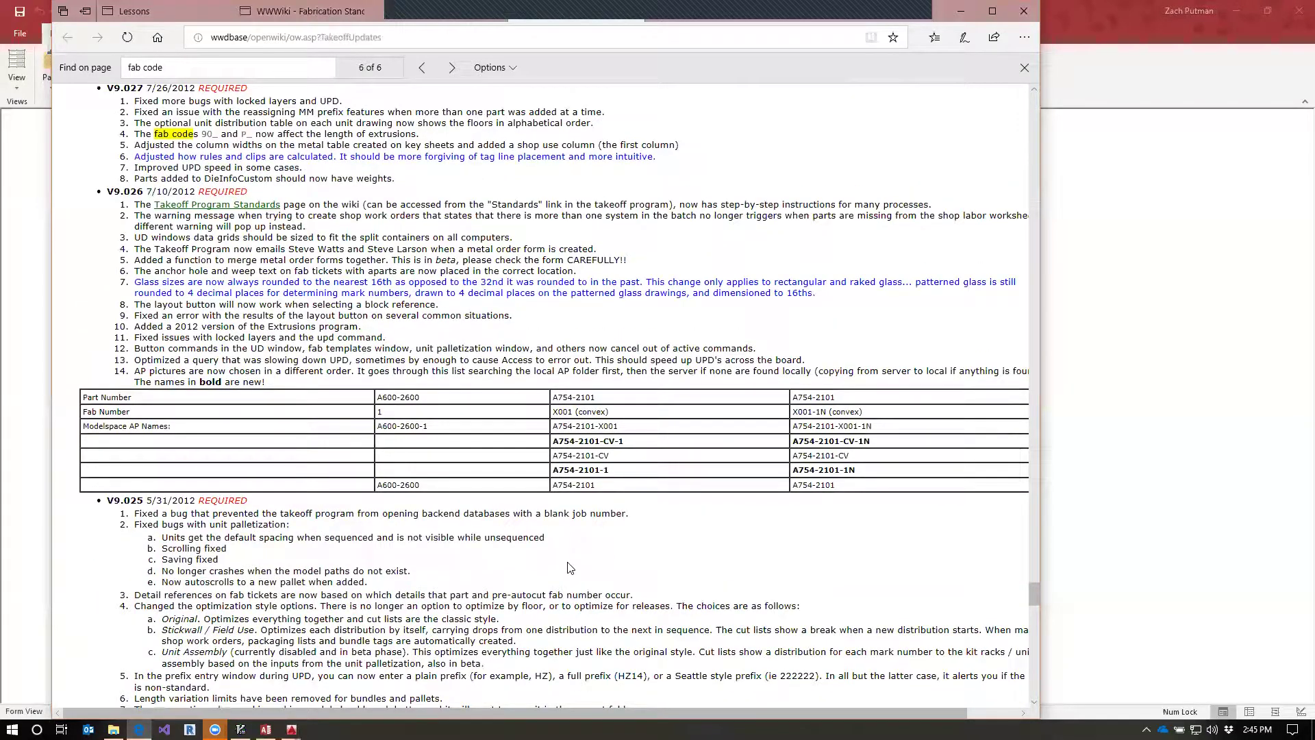
pyautogui.scroll(1, 356, 390)
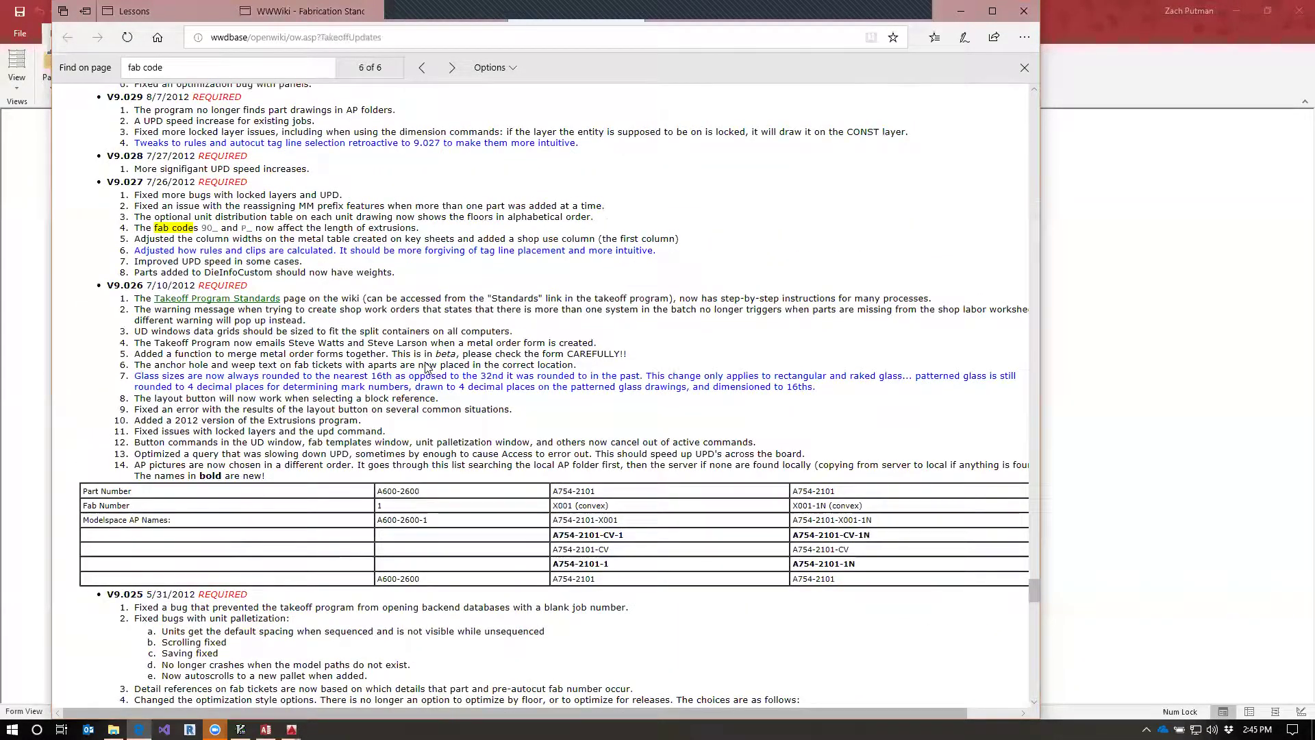
pyautogui.scroll(3, 439, 370)
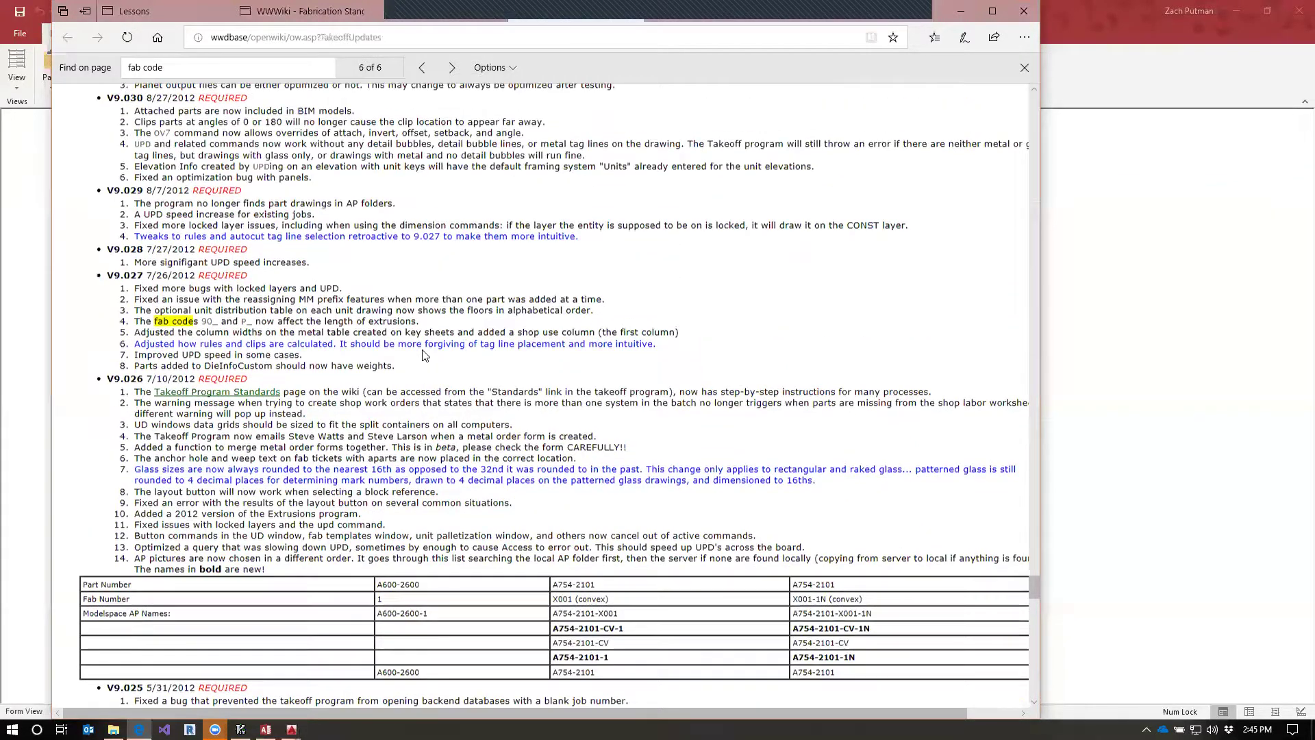
pyautogui.scroll(6, 444, 380)
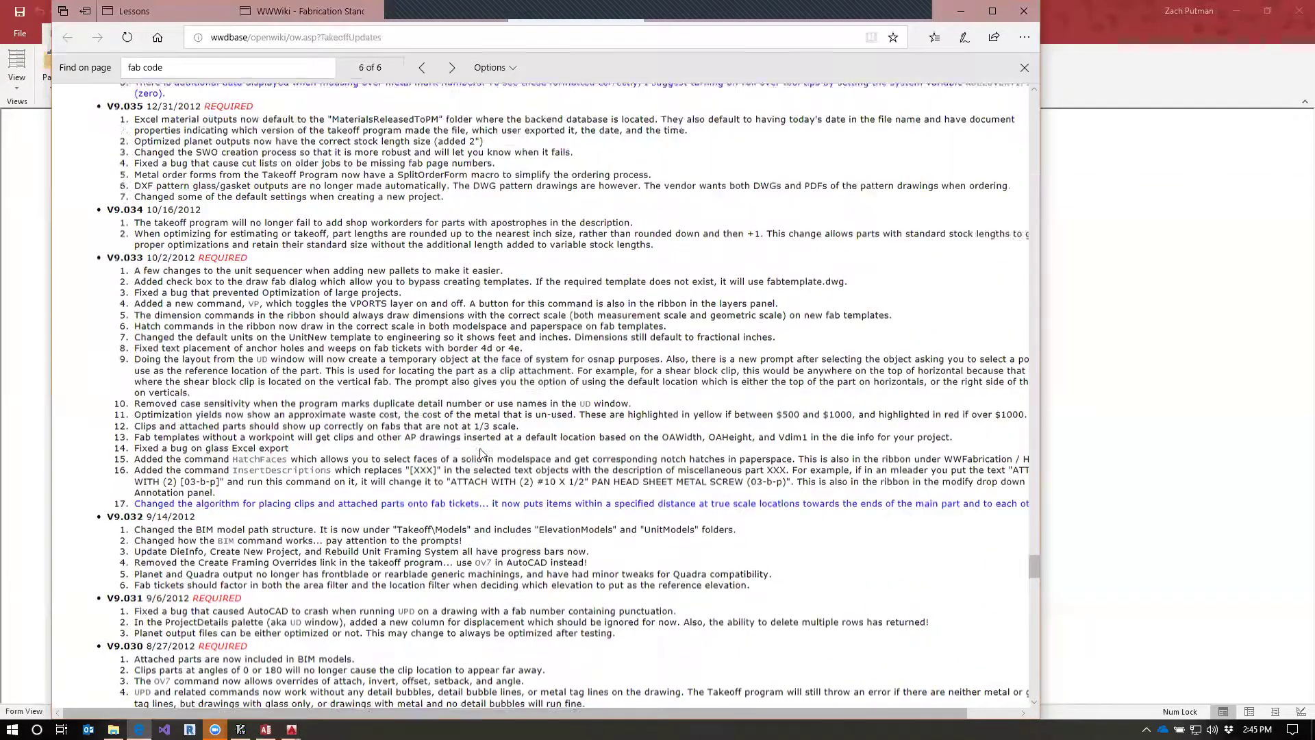
pyautogui.scroll(1, 630, 650)
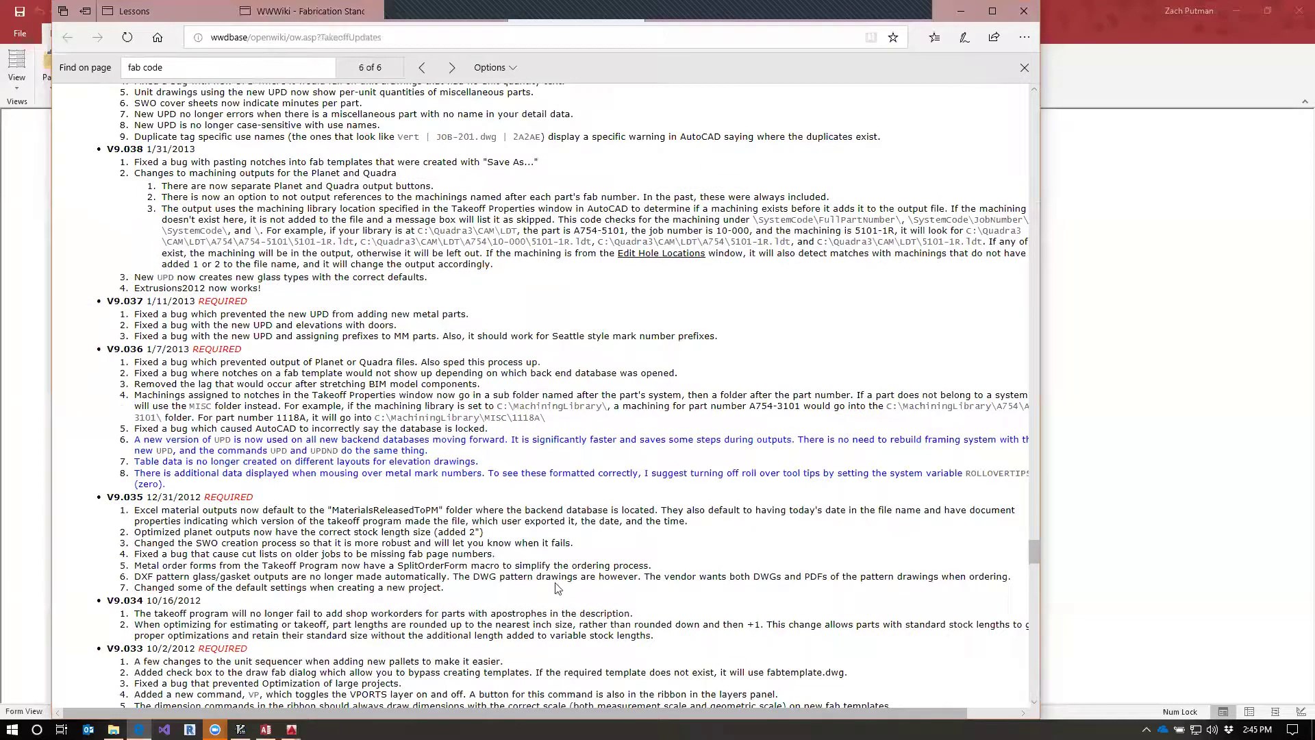
pyautogui.scroll(5, 548, 574)
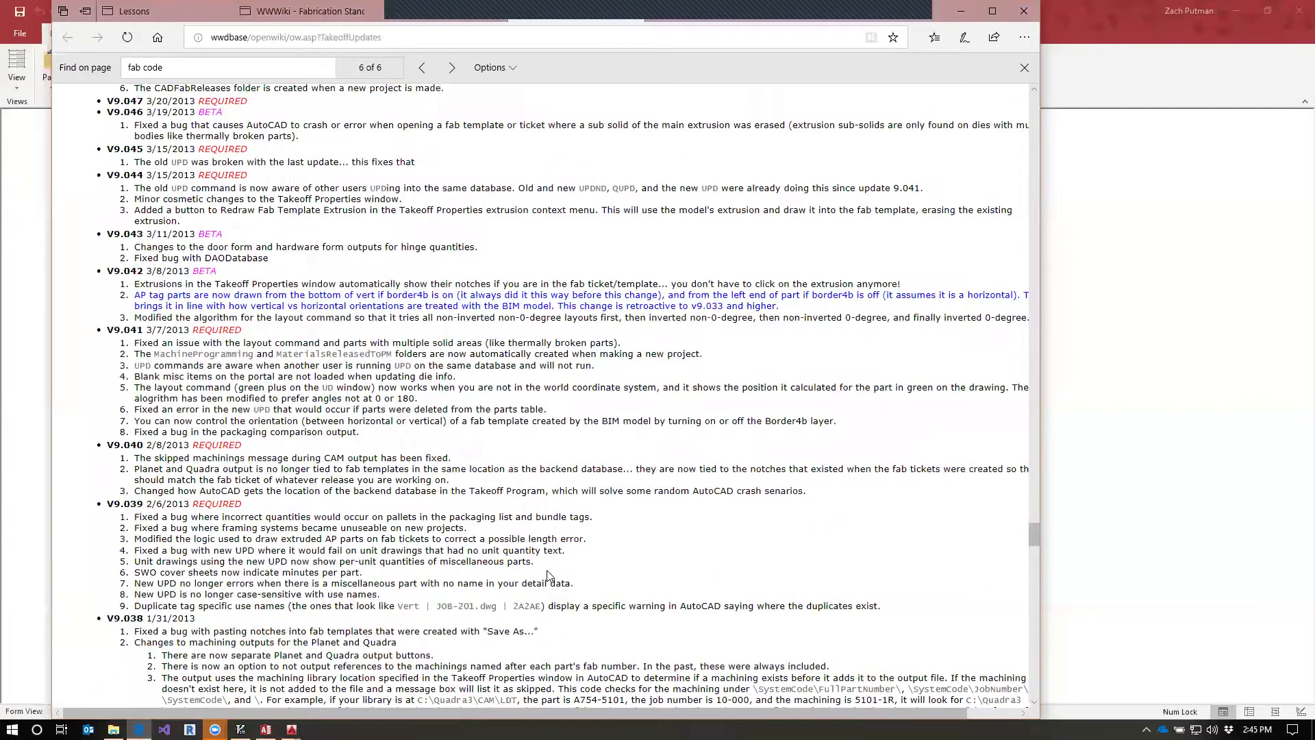
pyautogui.scroll(4, 549, 574)
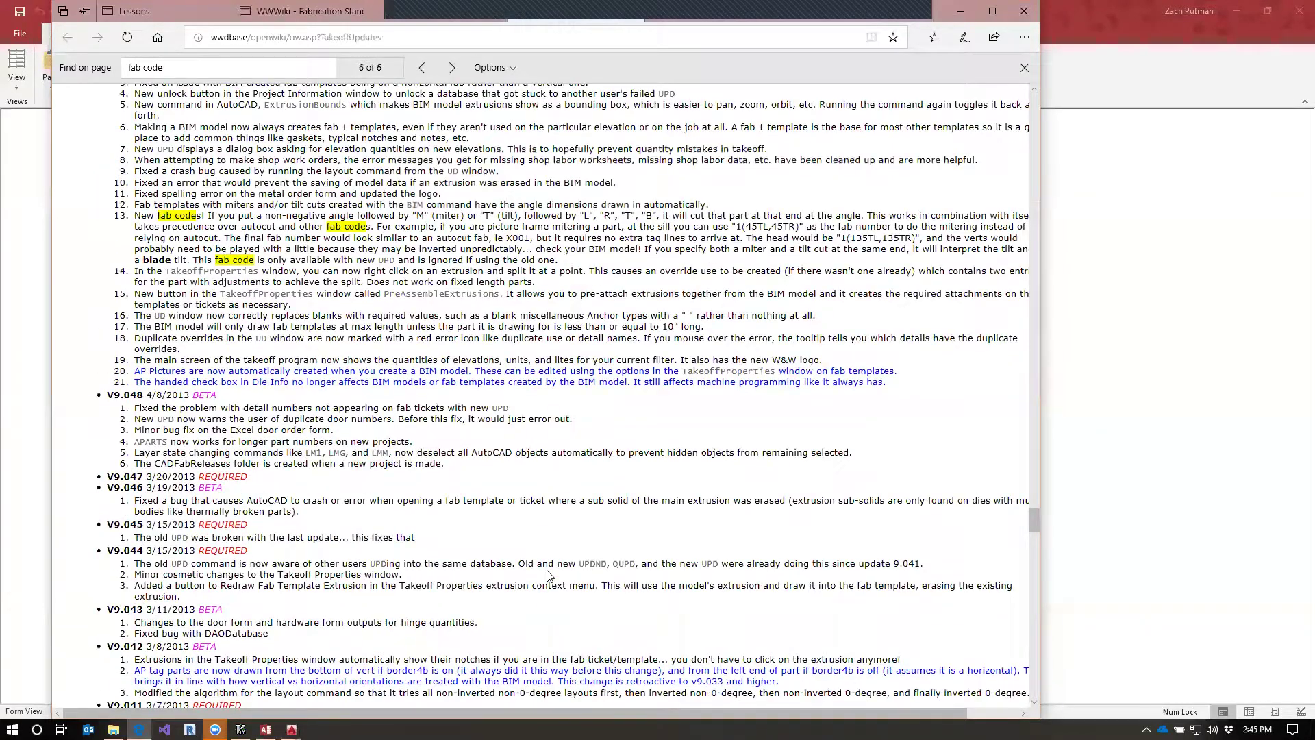
pyautogui.scroll(1, 548, 575)
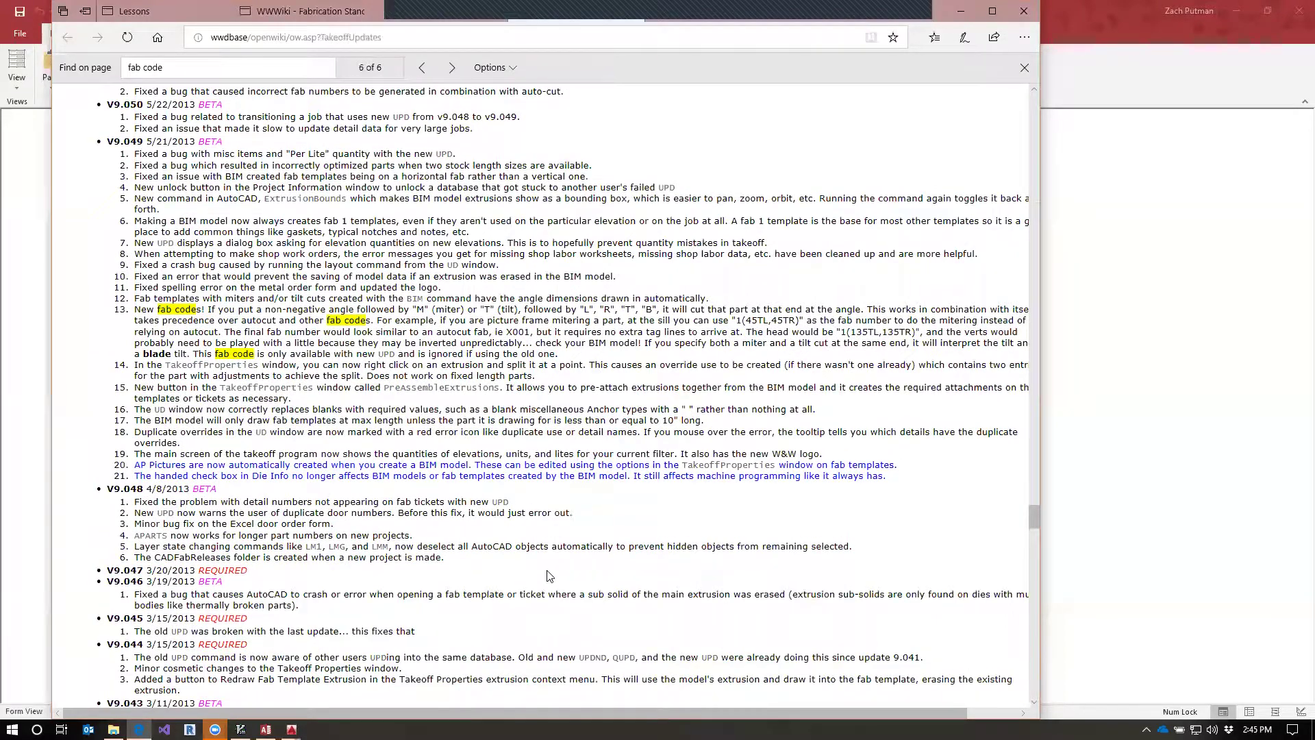
# Recheck the 2012 and 2011 update notes around V9.027 and below, ending at the Archived Updates list.
pyautogui.scroll(-20, 548, 575)
pyautogui.scroll(-9, 548, 575)
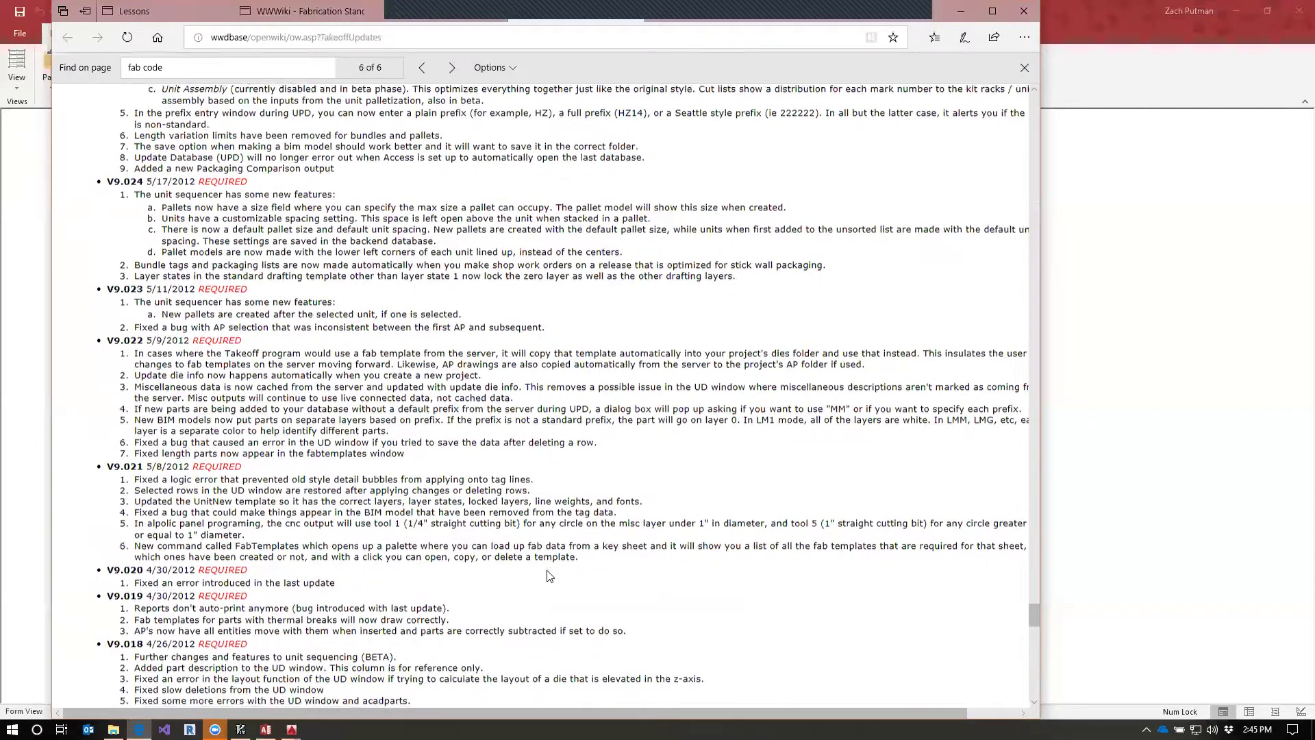
pyautogui.scroll(-3, 549, 575)
pyautogui.scroll(12, 548, 576)
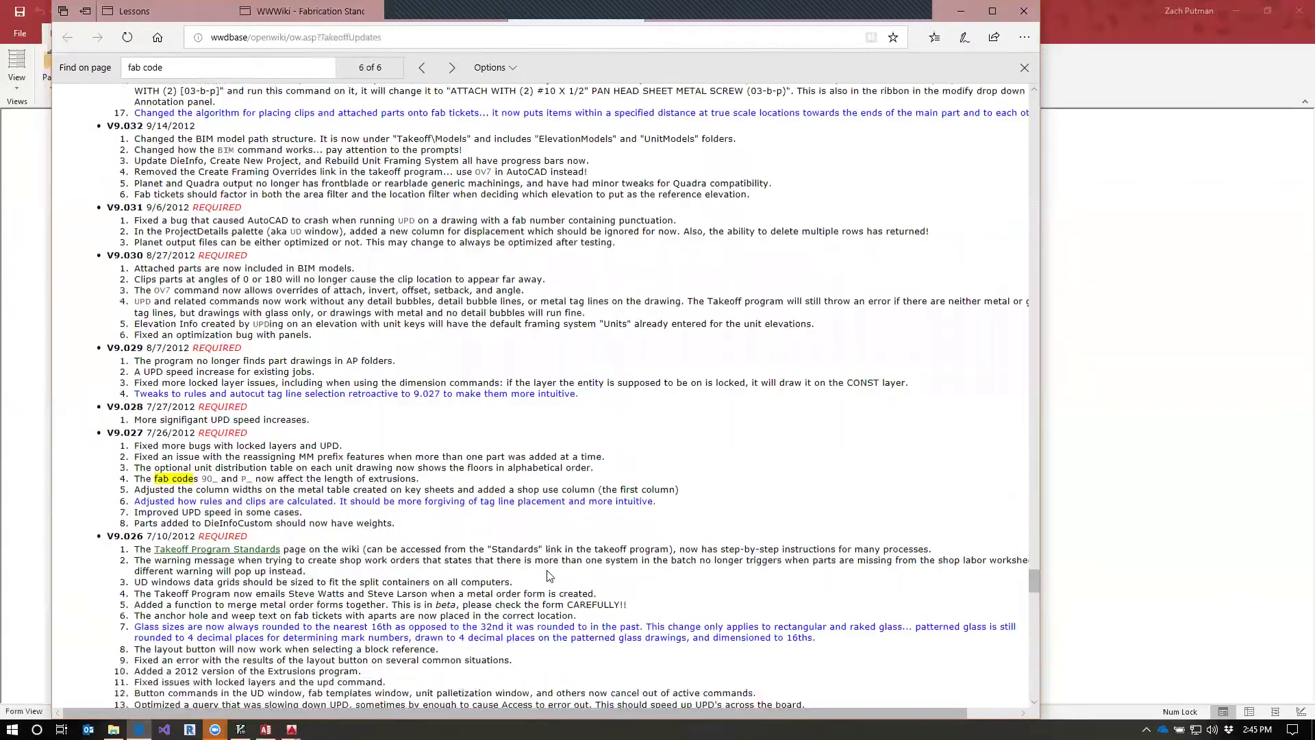
pyautogui.scroll(-6, 548, 576)
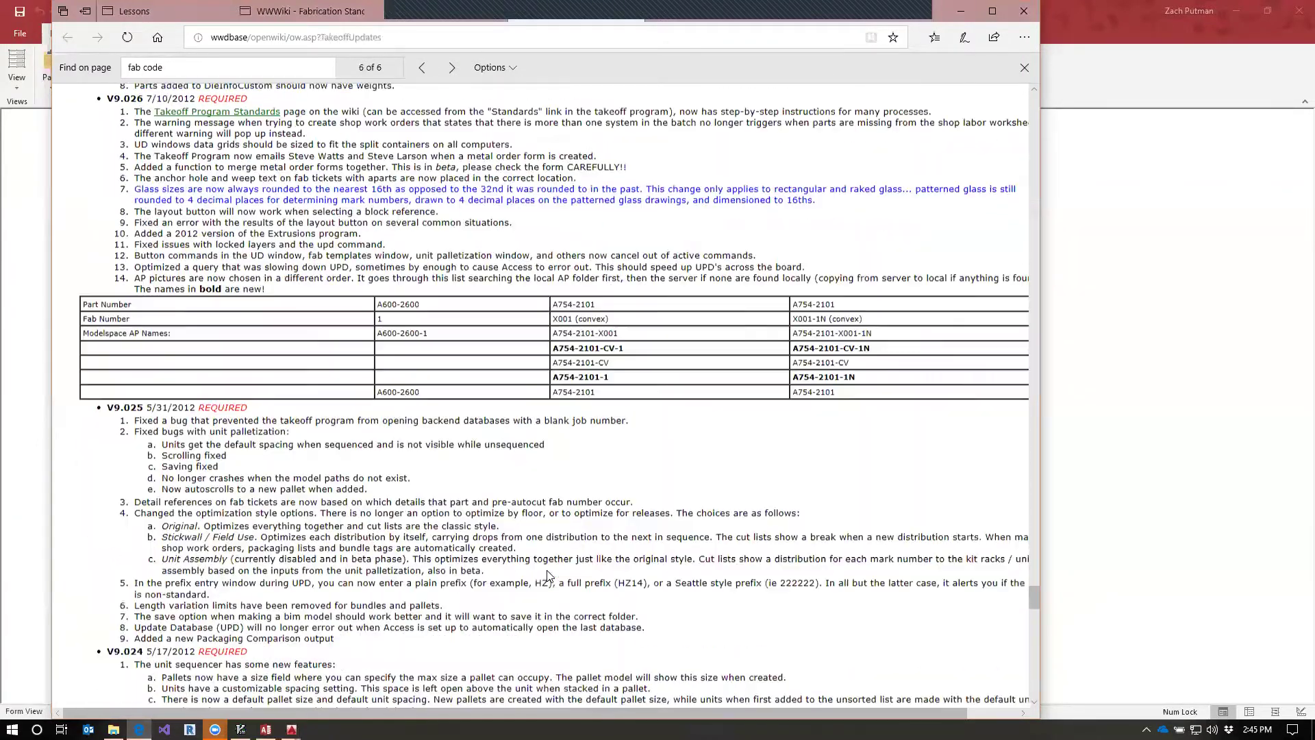
pyautogui.scroll(-9, 548, 575)
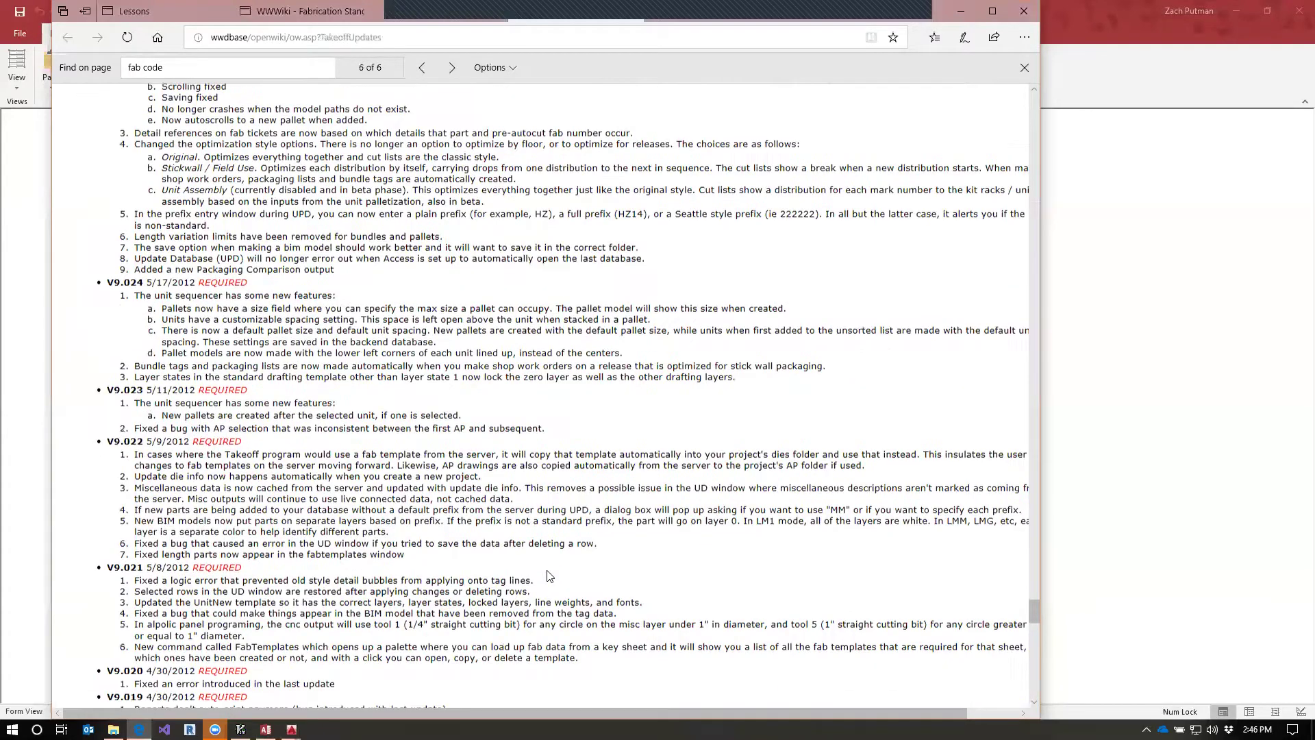
pyautogui.scroll(-1, 548, 575)
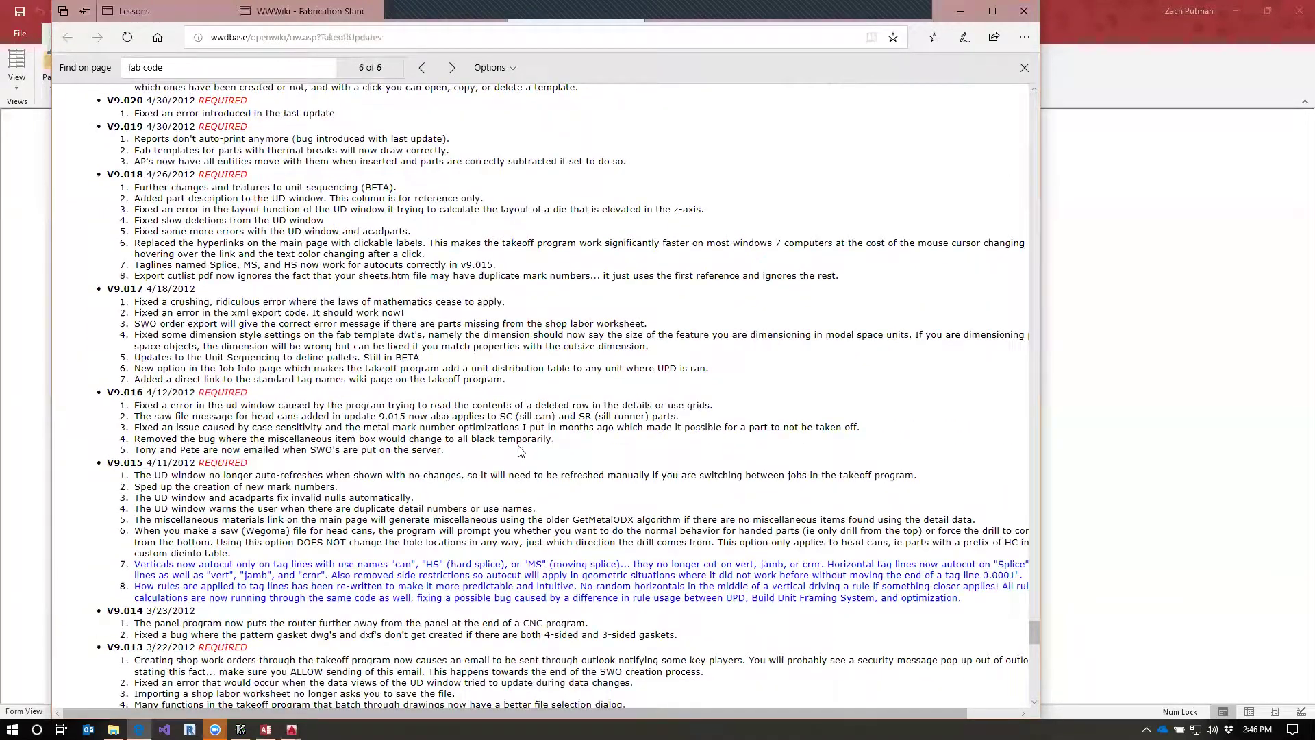
pyautogui.scroll(-6, 481, 433)
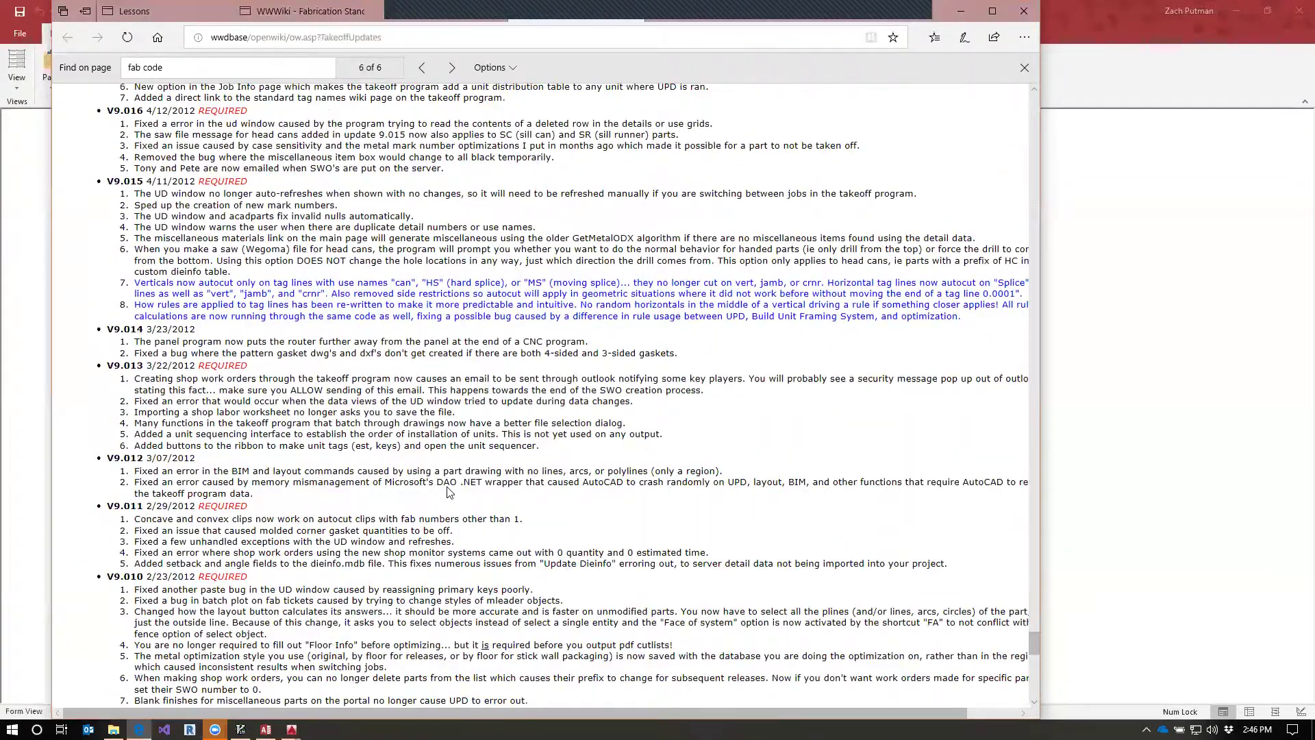
pyautogui.scroll(-2, 448, 492)
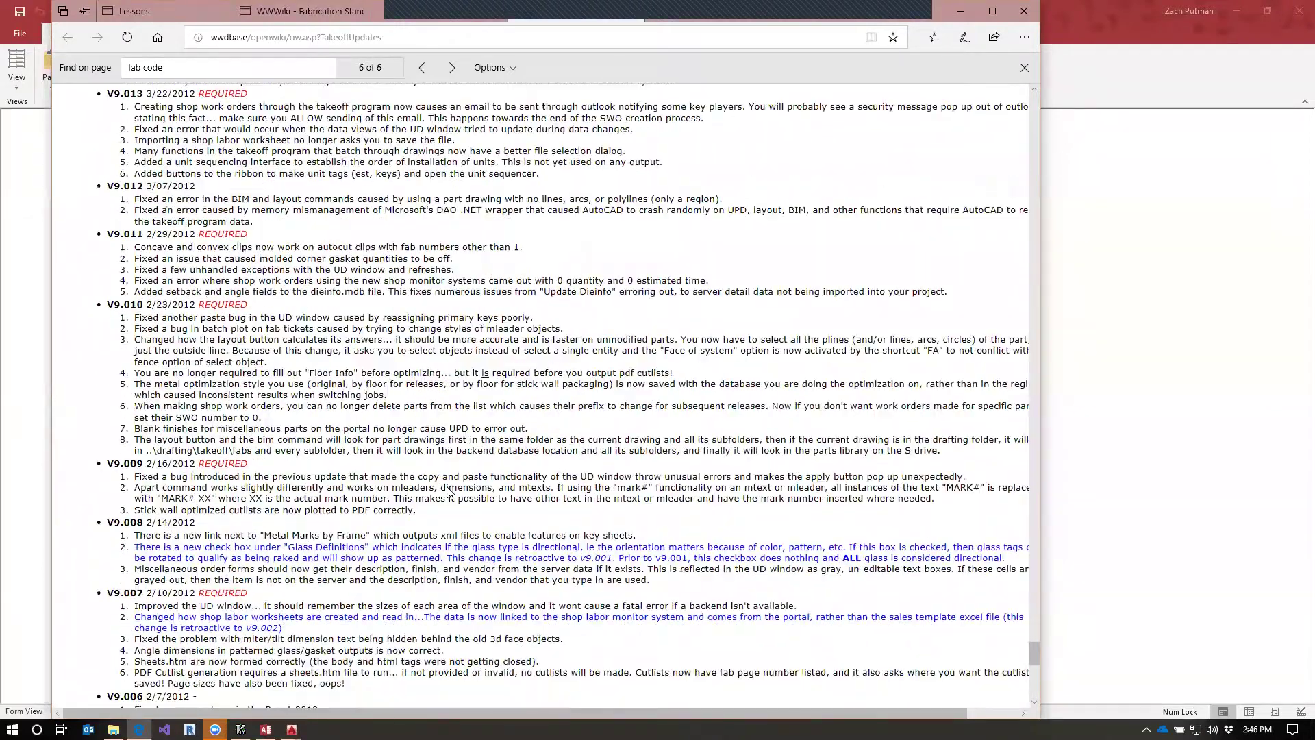
pyautogui.scroll(-5, 449, 492)
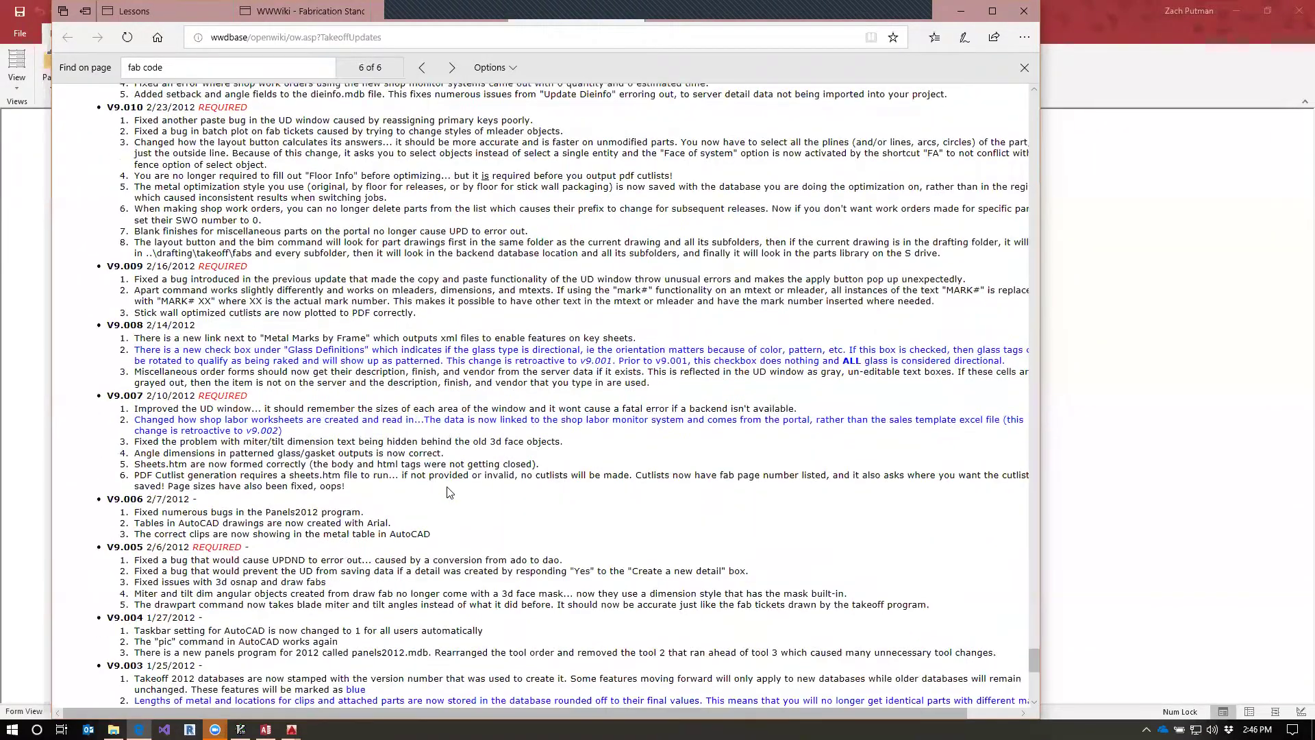
pyautogui.scroll(-7, 449, 492)
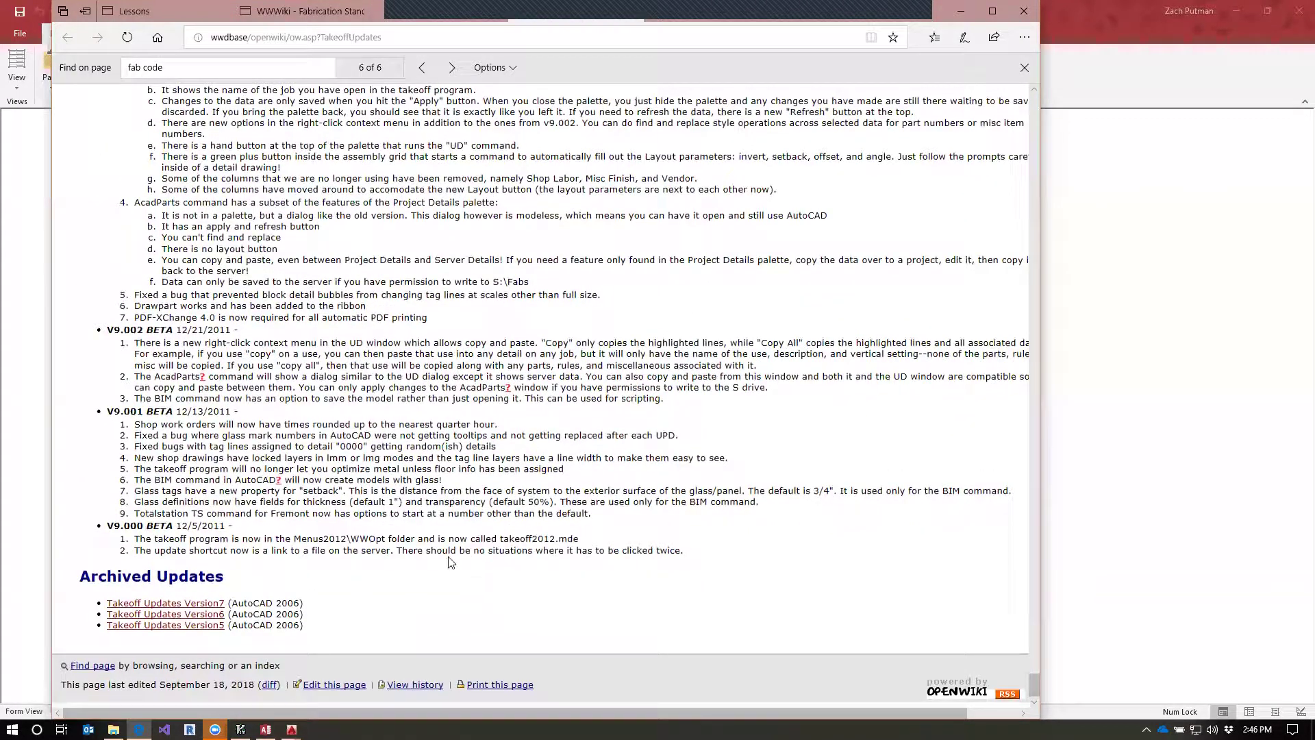
# Open the archived Takeoff Updates Version7 page and find the V7.155 update notes.
pyautogui.click(198, 604)
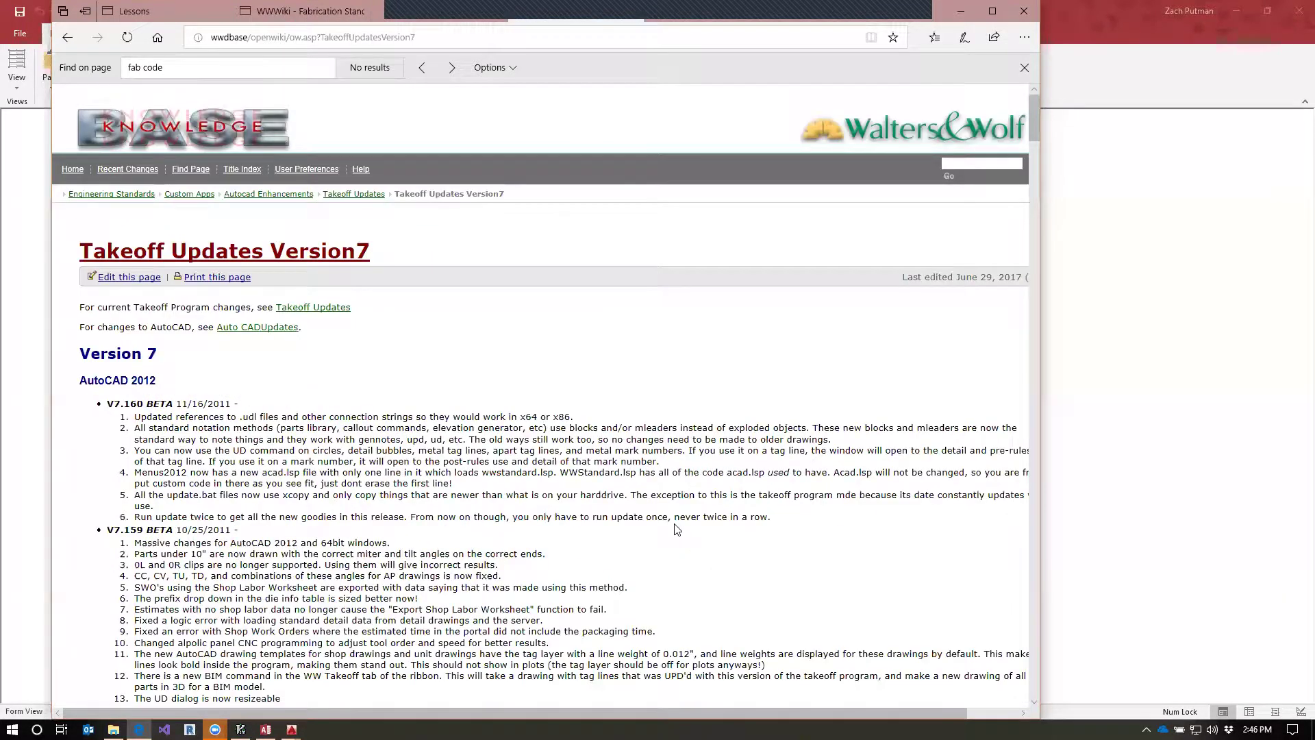
pyautogui.scroll(-8, 676, 529)
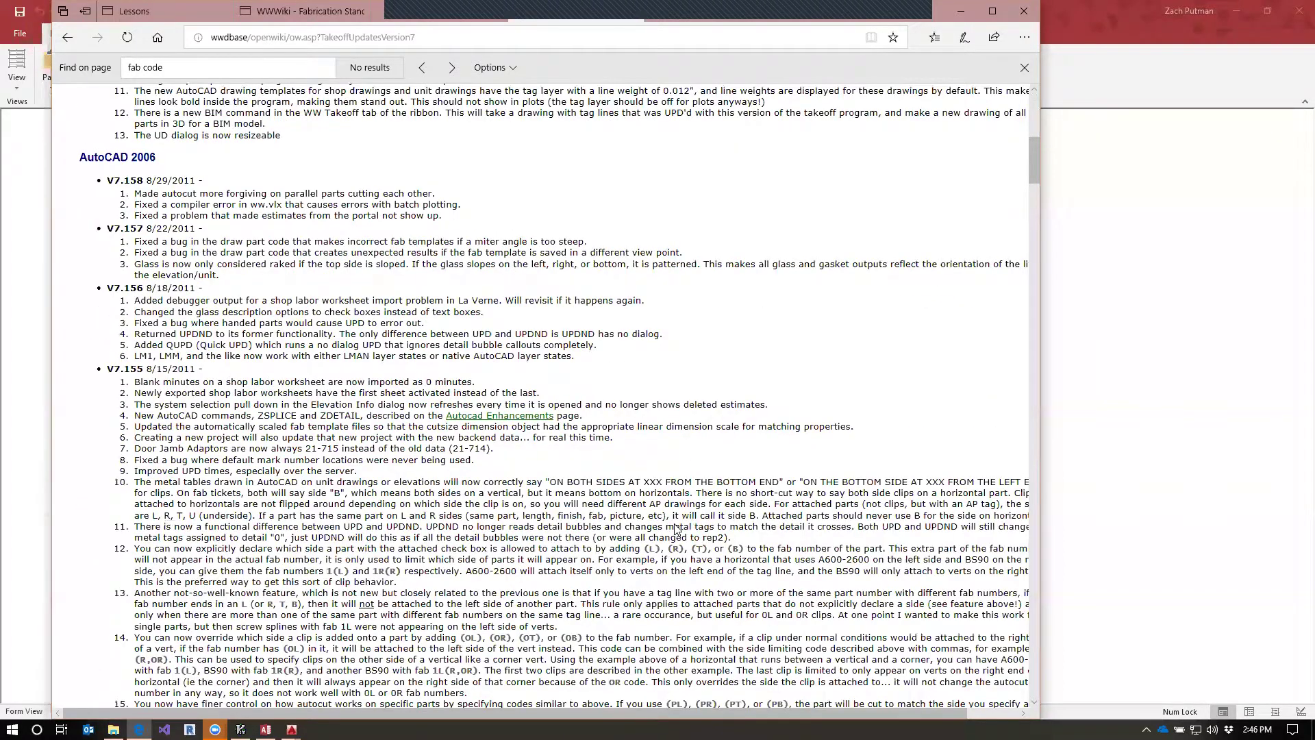
pyautogui.scroll(-1, 677, 529)
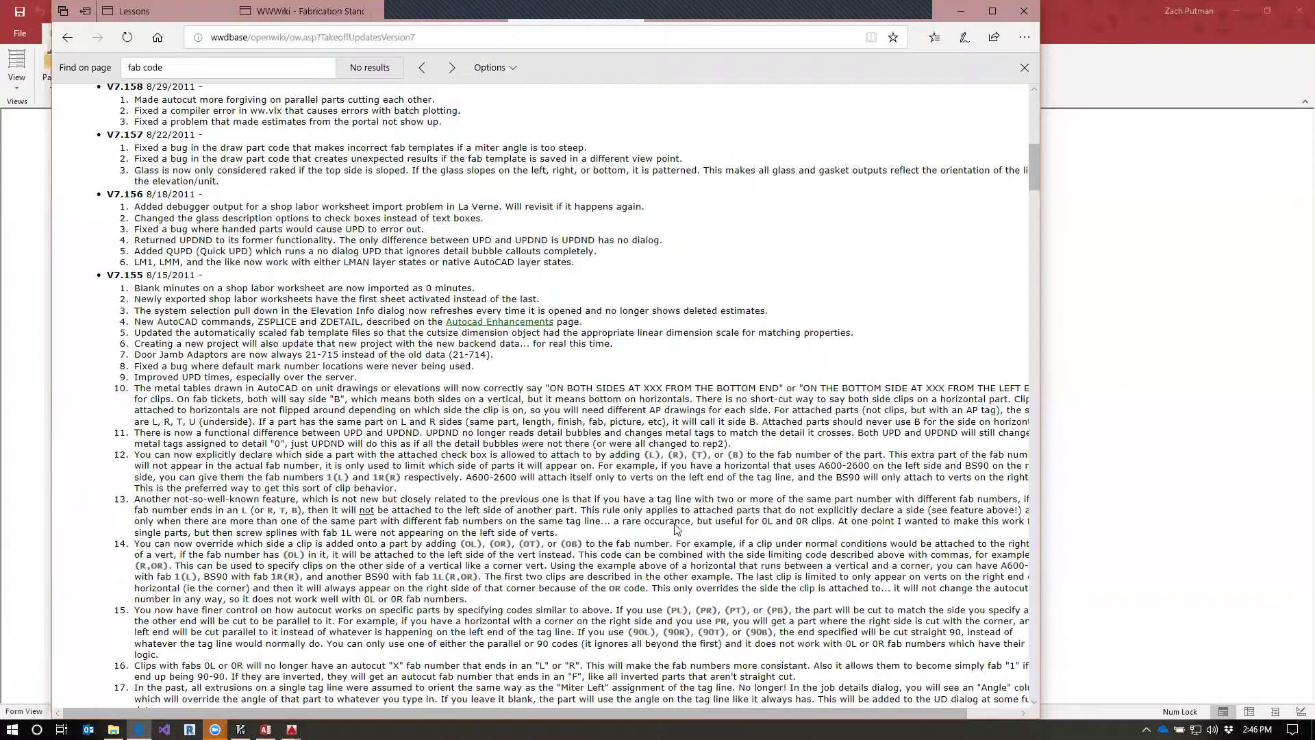
pyautogui.scroll(-1, 677, 529)
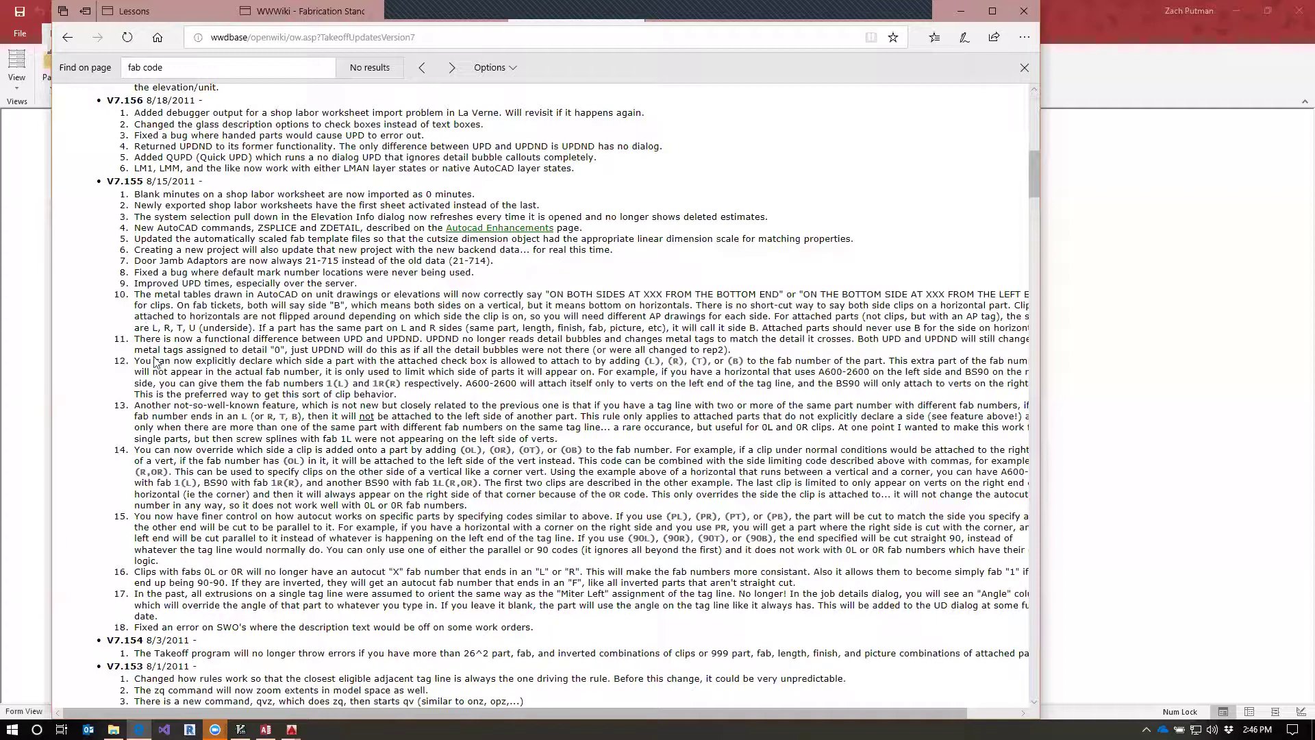
# Read V7.155 items 12 to 14, highlighting the (L), (R), (T), (B) side codes and the clip side override text.
pyautogui.moveTo(136, 364); pyautogui.dragTo(751, 365)
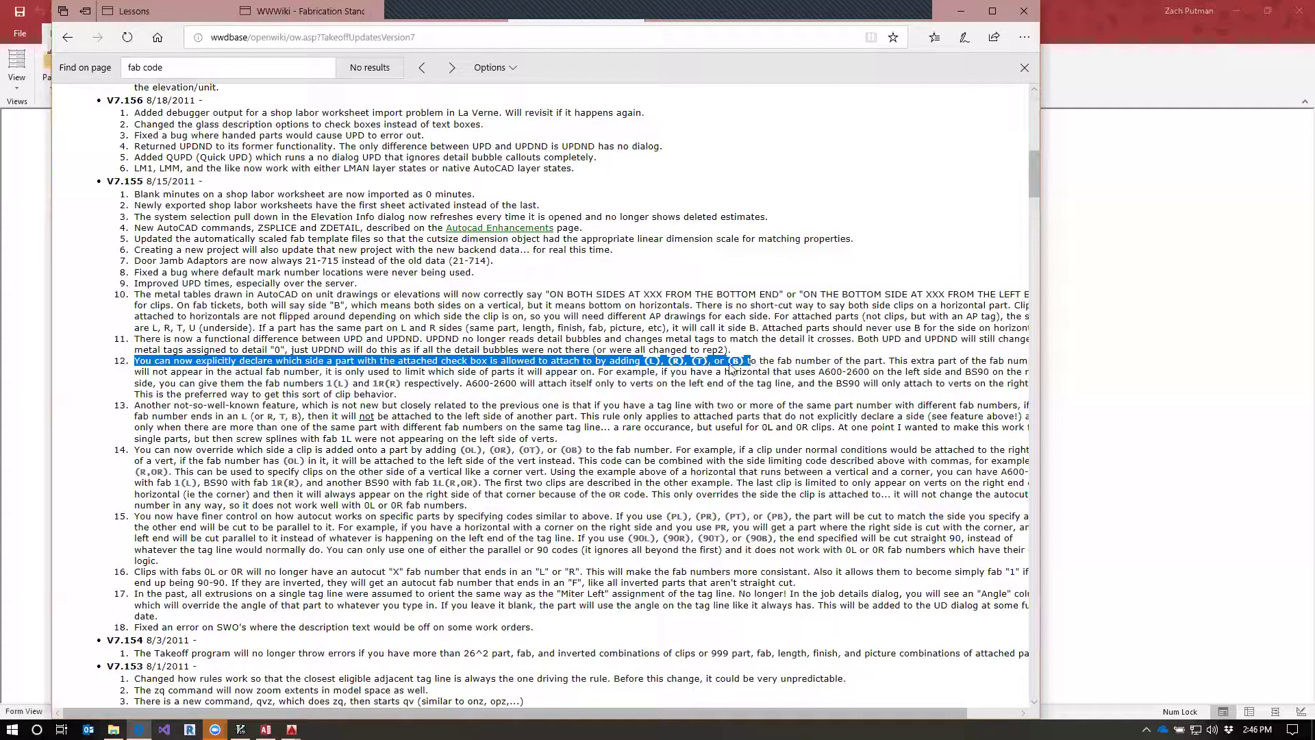
pyautogui.moveTo(644, 364); pyautogui.dragTo(740, 369)
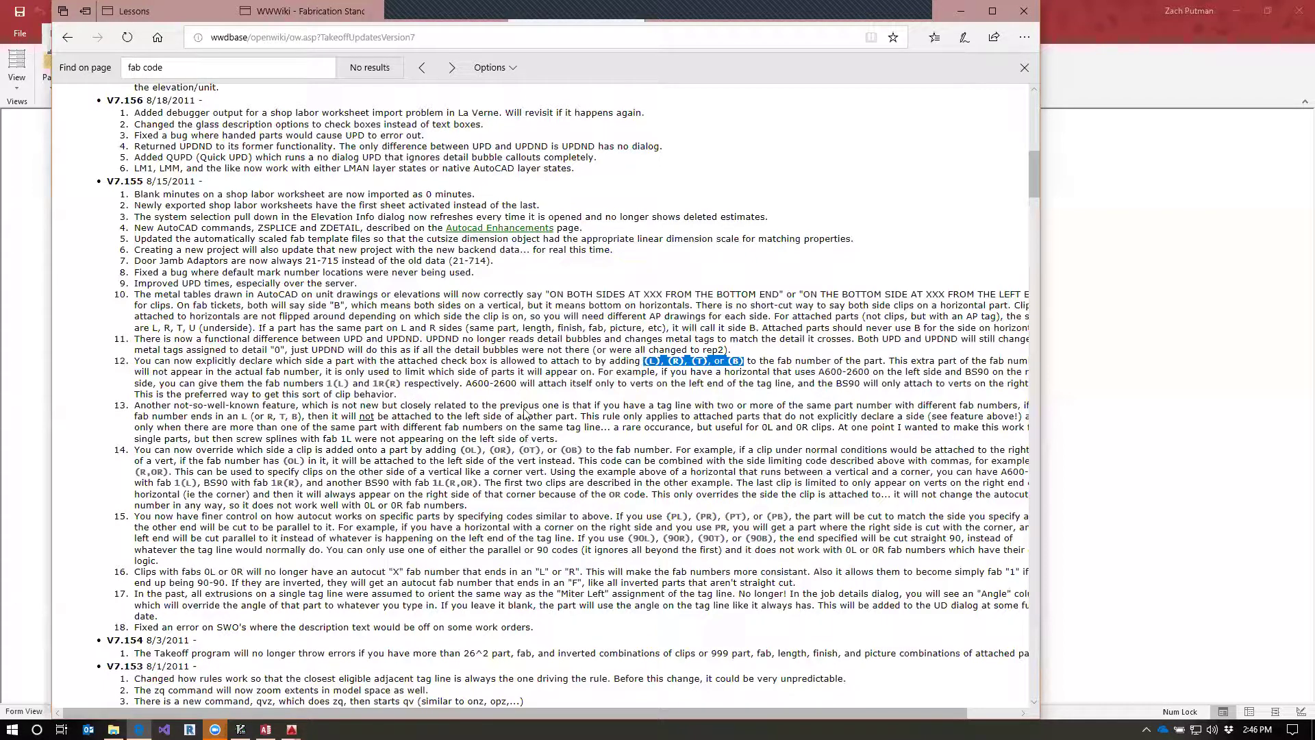
pyautogui.moveTo(138, 363); pyautogui.dragTo(430, 397)
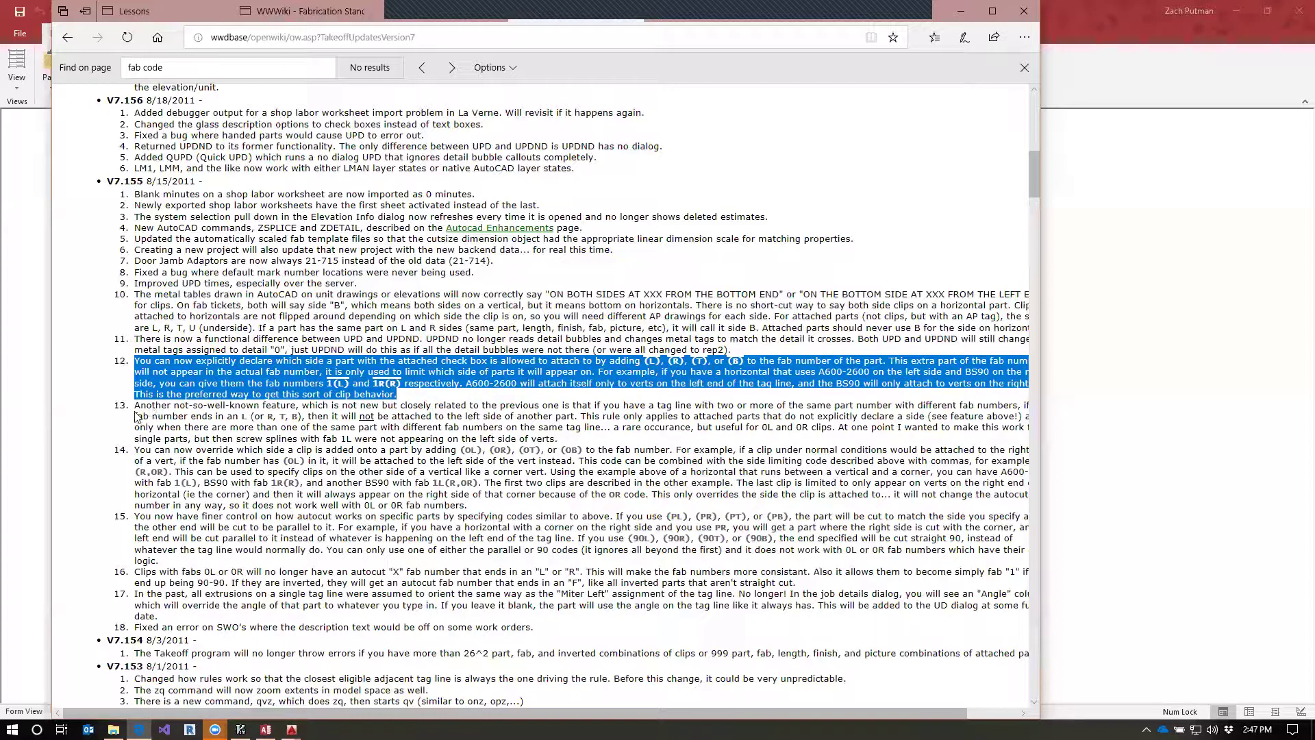
pyautogui.click(492, 421)
pyautogui.moveTo(140, 455); pyautogui.dragTo(490, 455)
pyautogui.click(489, 456)
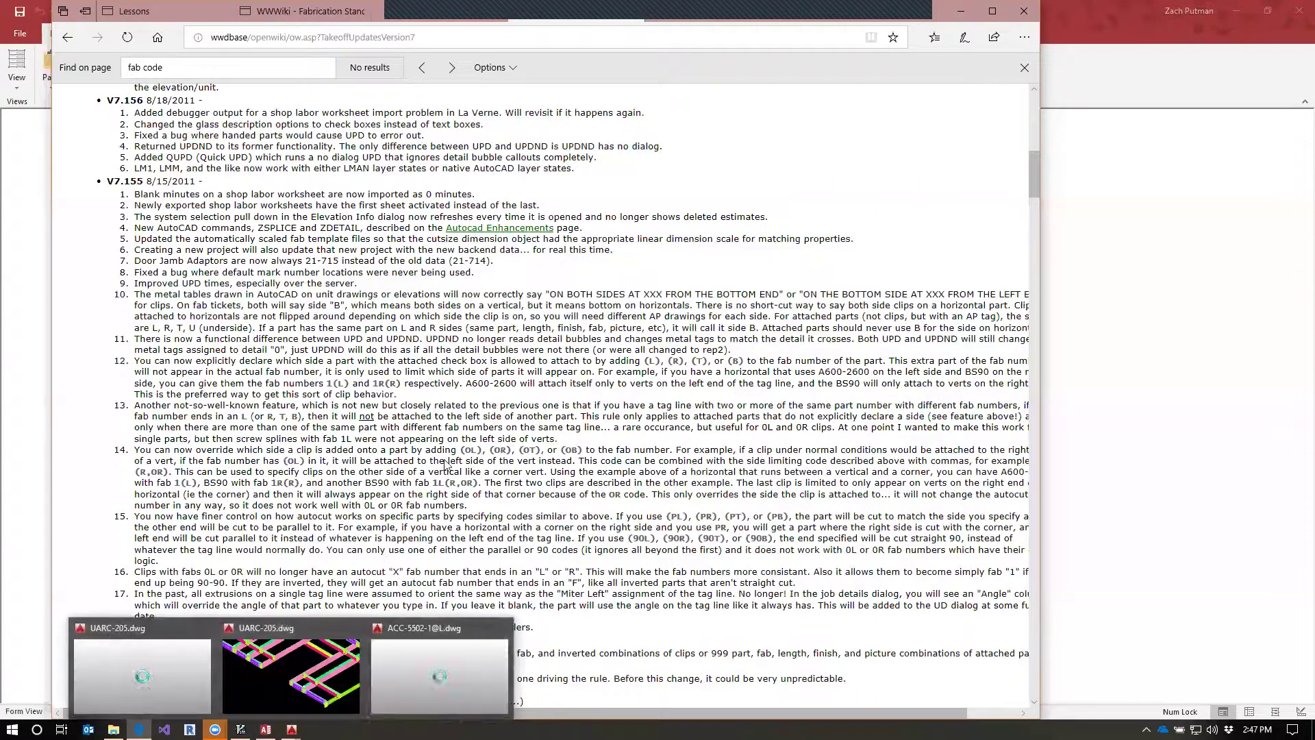
# Switch to the UARC-205.dwg model in AutoCAD, maximize it and inspect the corner of the frame.
pyautogui.moveTo(291, 729)
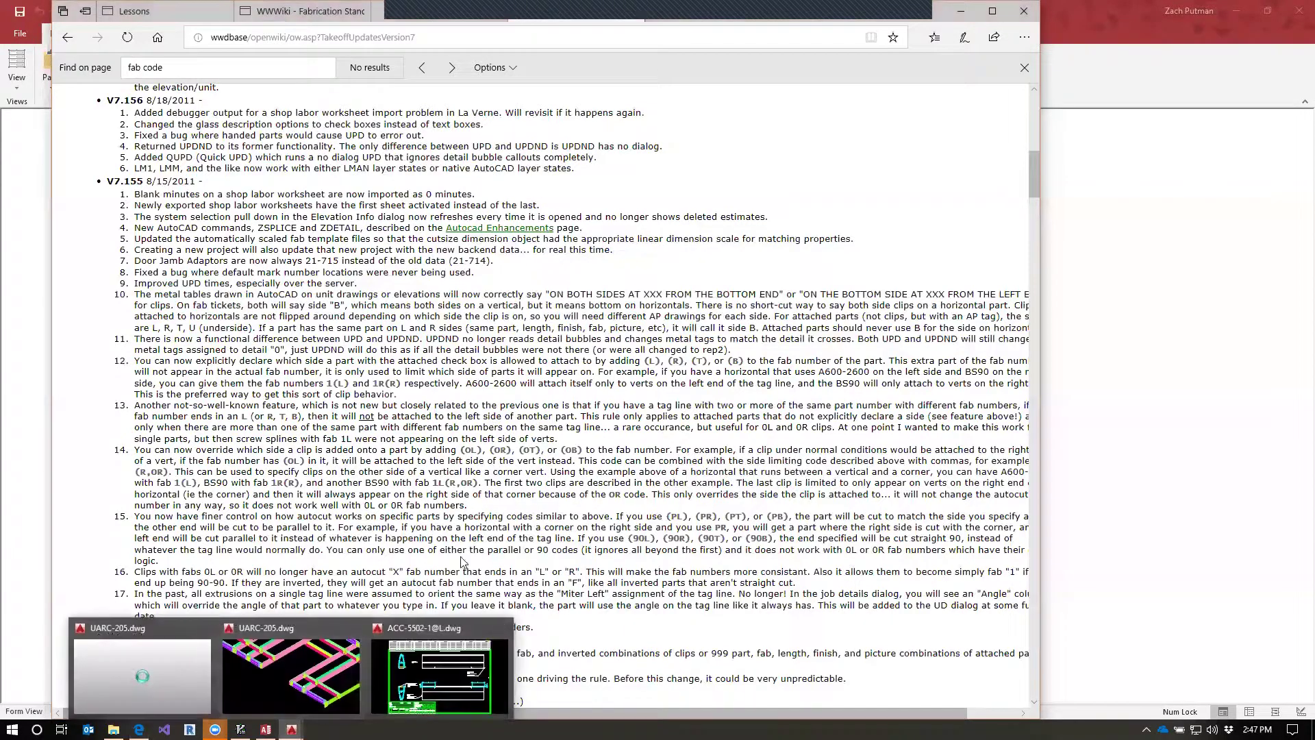
pyautogui.click(143, 675)
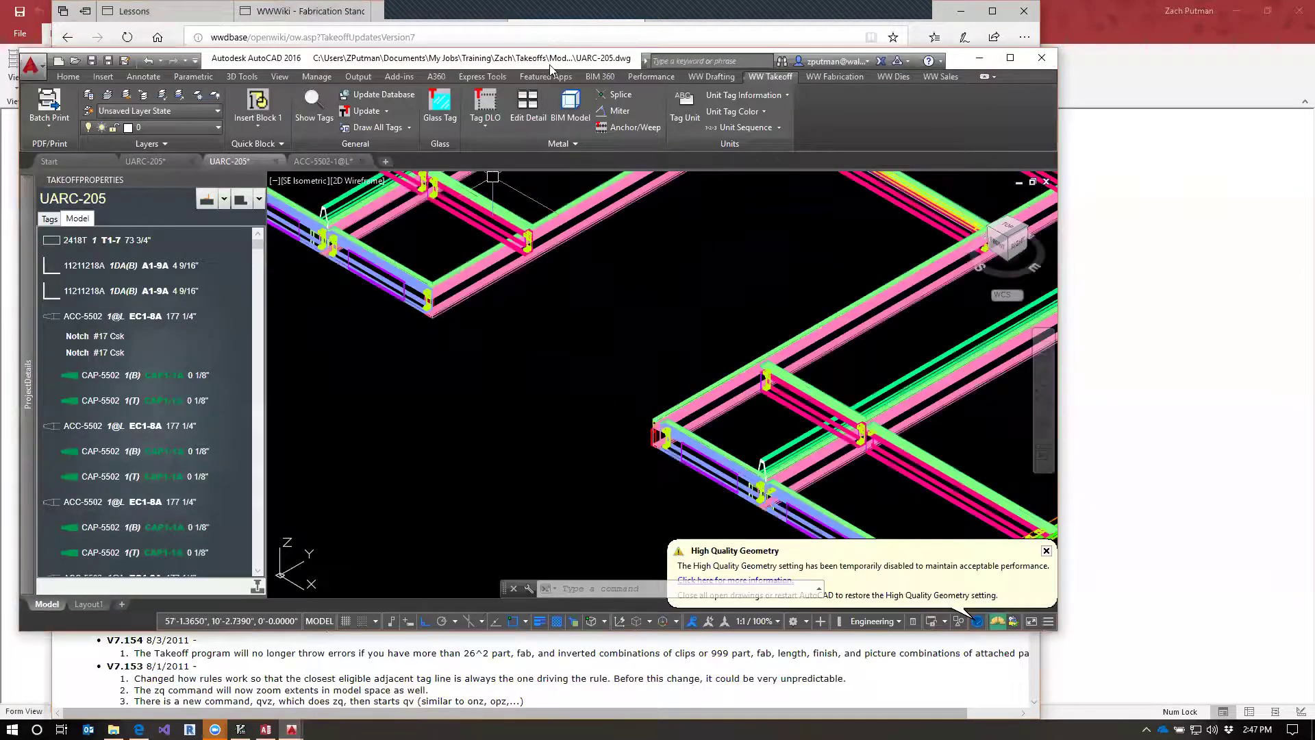
pyautogui.doubleClick(550, 61)
pyautogui.scroll(-2, 943, 393)
pyautogui.scroll(3, 845, 481)
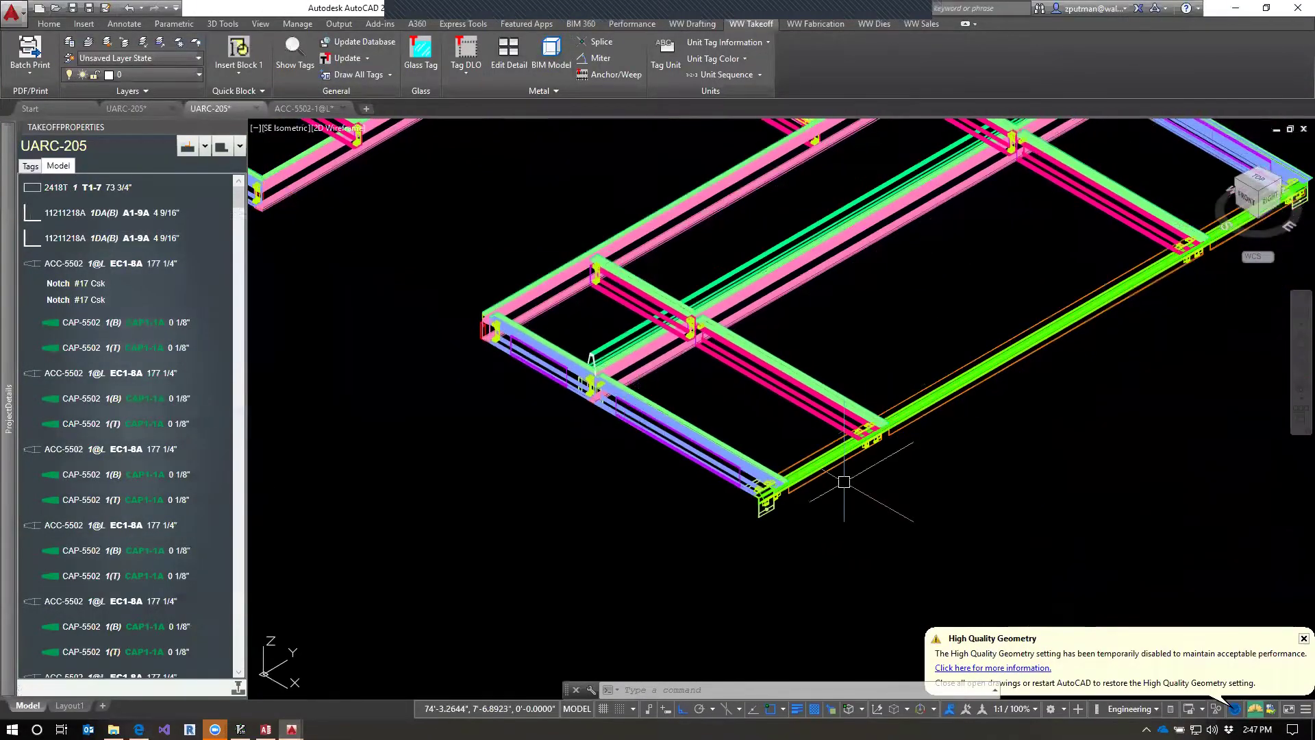
pyautogui.scroll(-1, 844, 481)
# Show the Horizontal-CrnrL to CrnrR use in the project details and check the fab codes of its two shear blocks.
pyautogui.moveTo(8, 409)
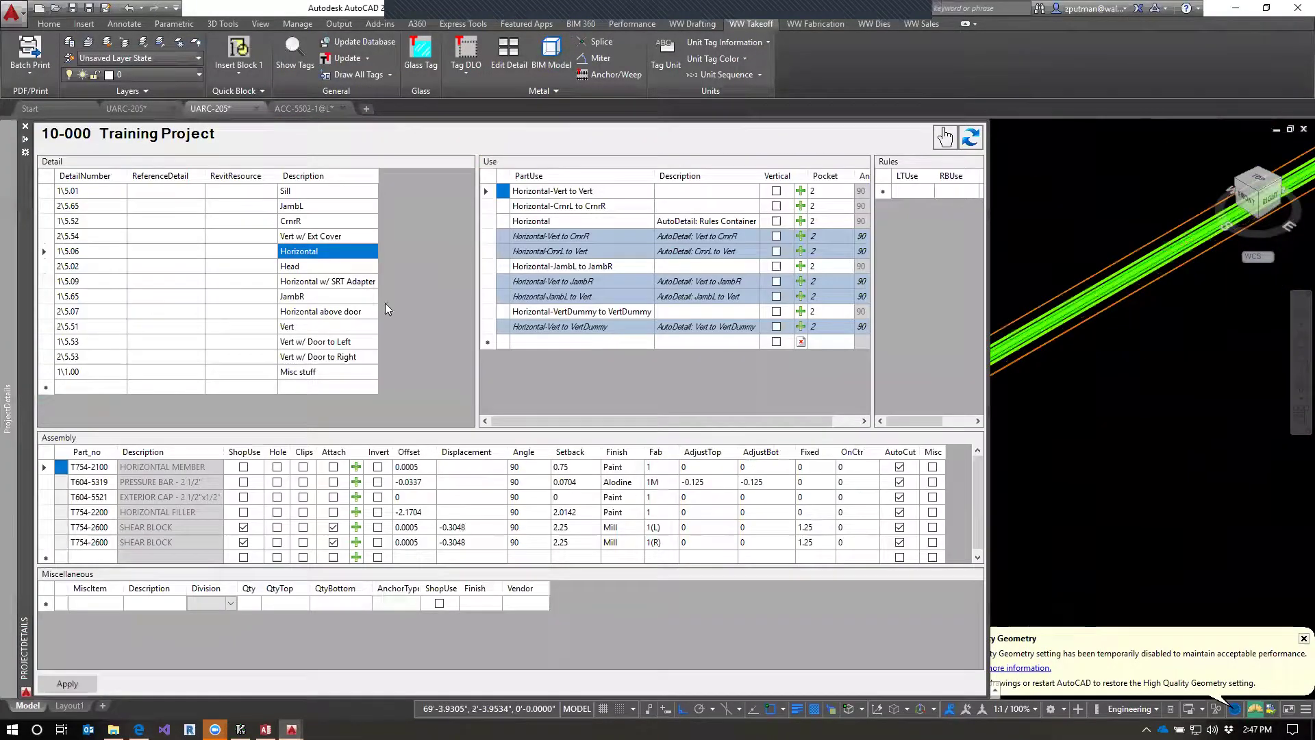
pyautogui.click(602, 213)
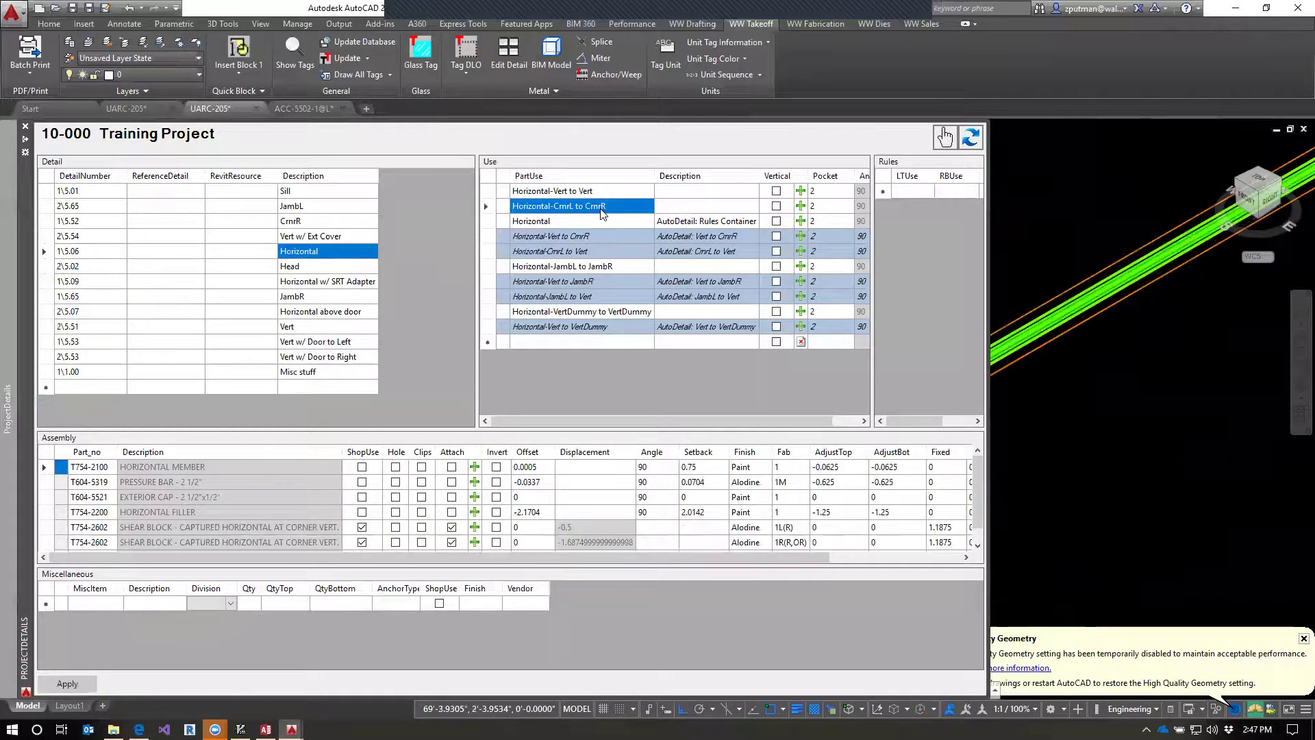
pyautogui.click(794, 543)
pyautogui.click(797, 545)
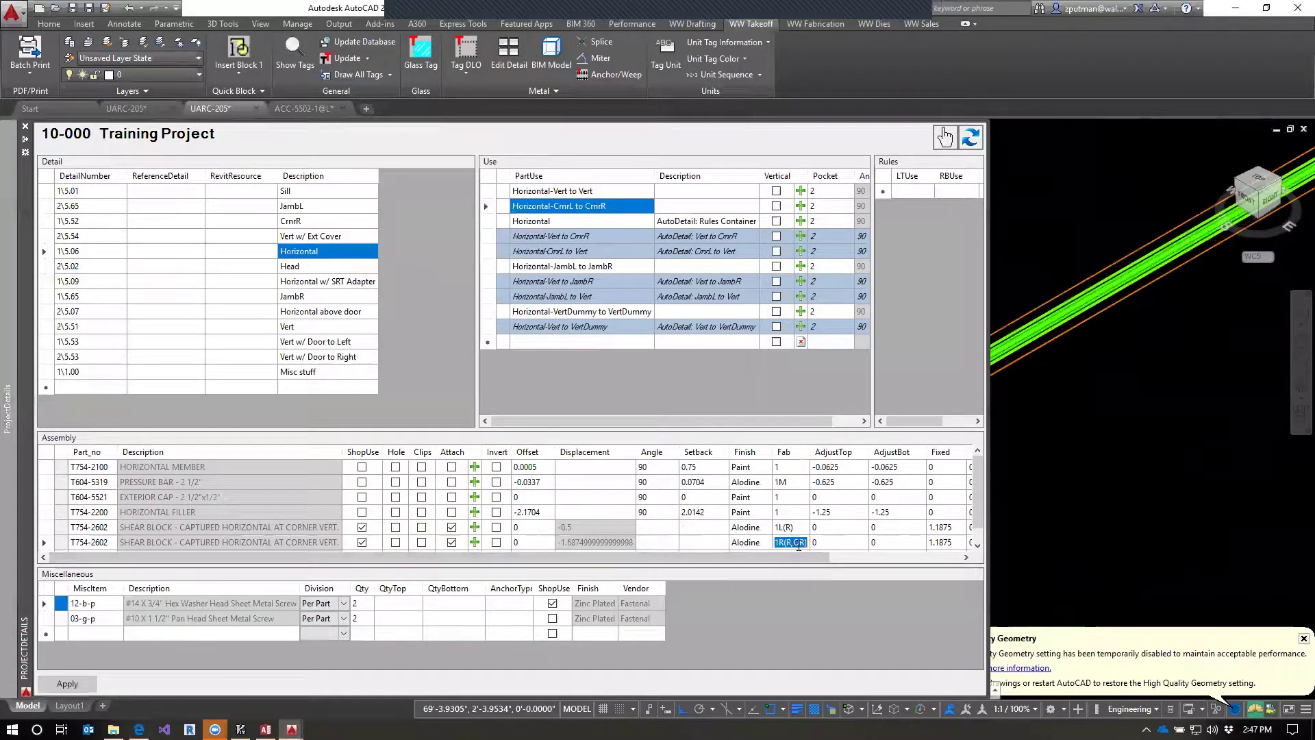
pyautogui.press('Up')
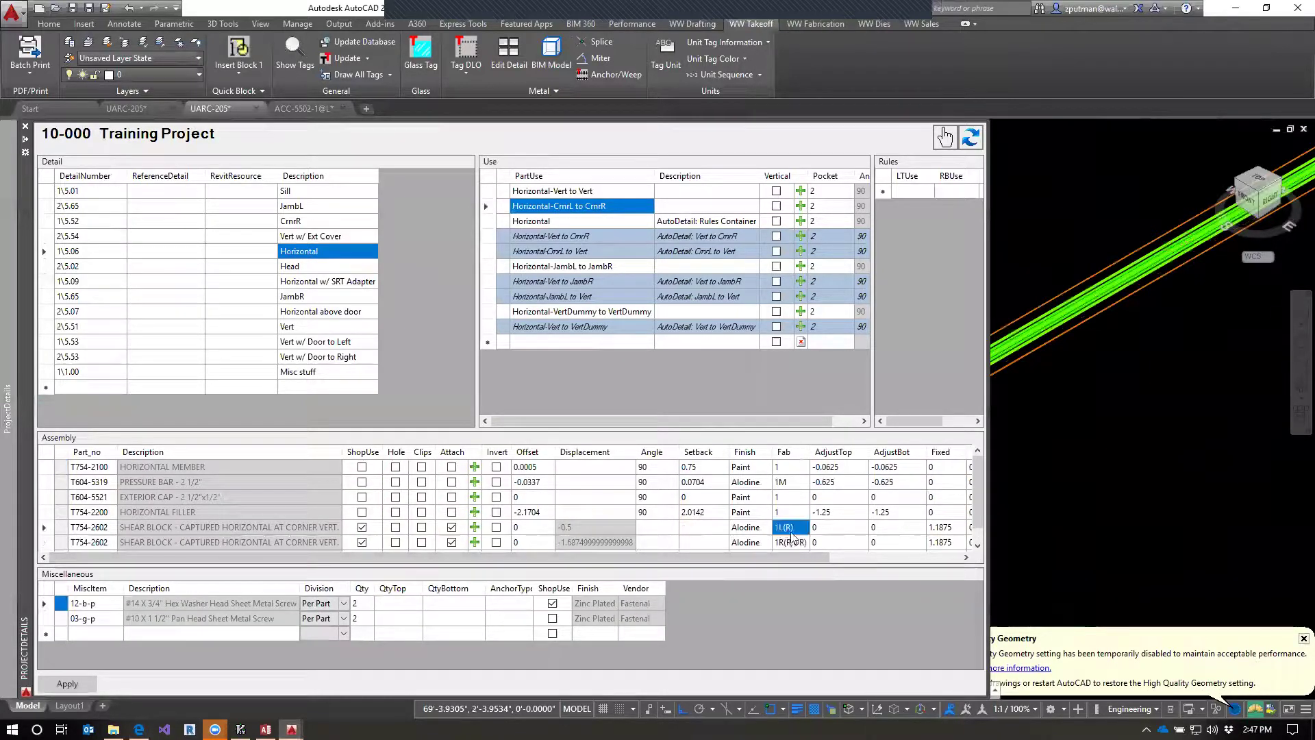
# Compare the two T754-2602 shear block rows with the horizontal filler row, including their fab codes 1L(R) and 1R(R,OR).
pyautogui.click(95, 512)
pyautogui.click(95, 542)
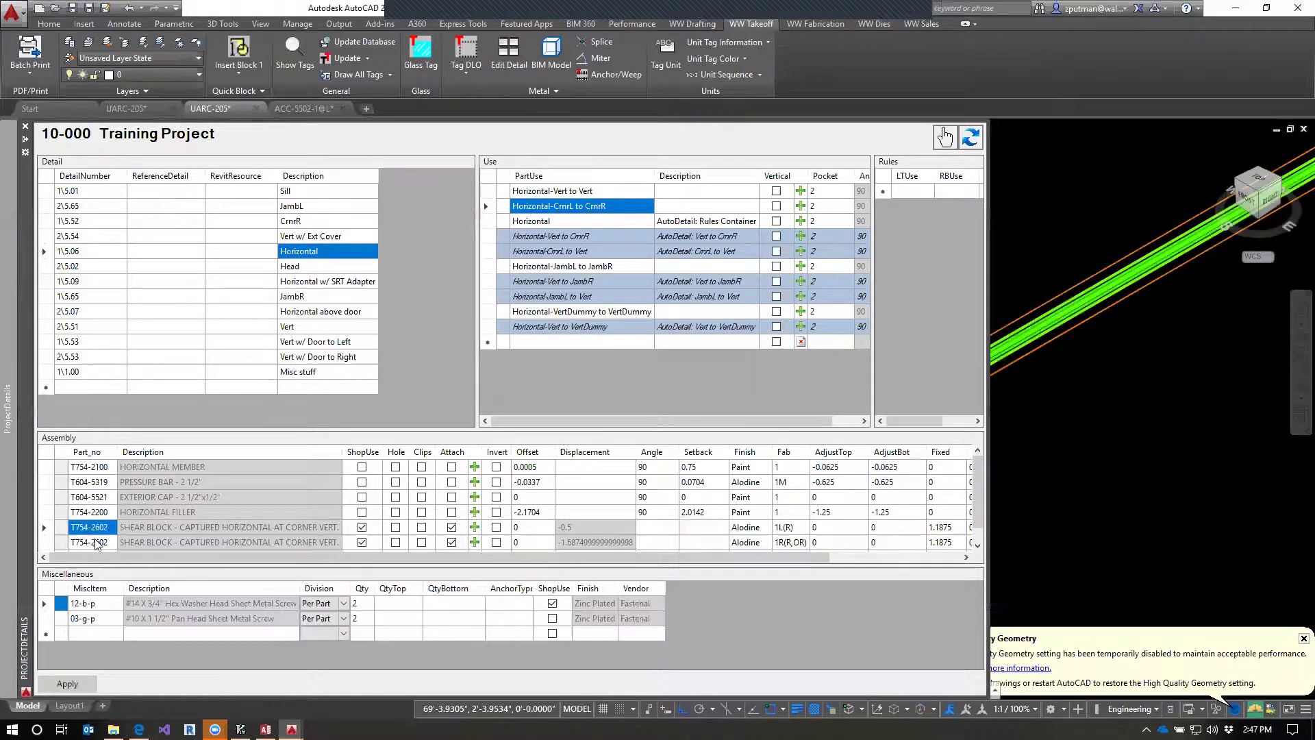
pyautogui.click(96, 513)
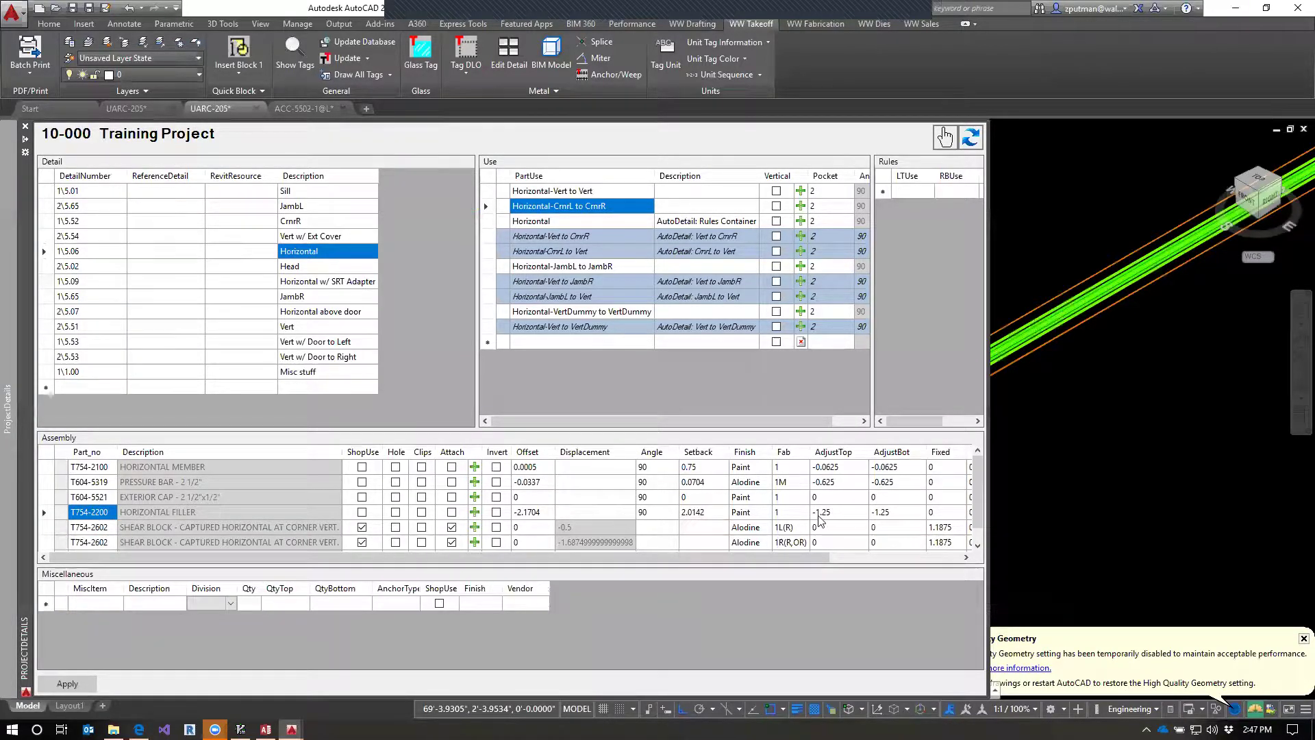
pyautogui.click(101, 528)
pyautogui.scroll(-1, 109, 524)
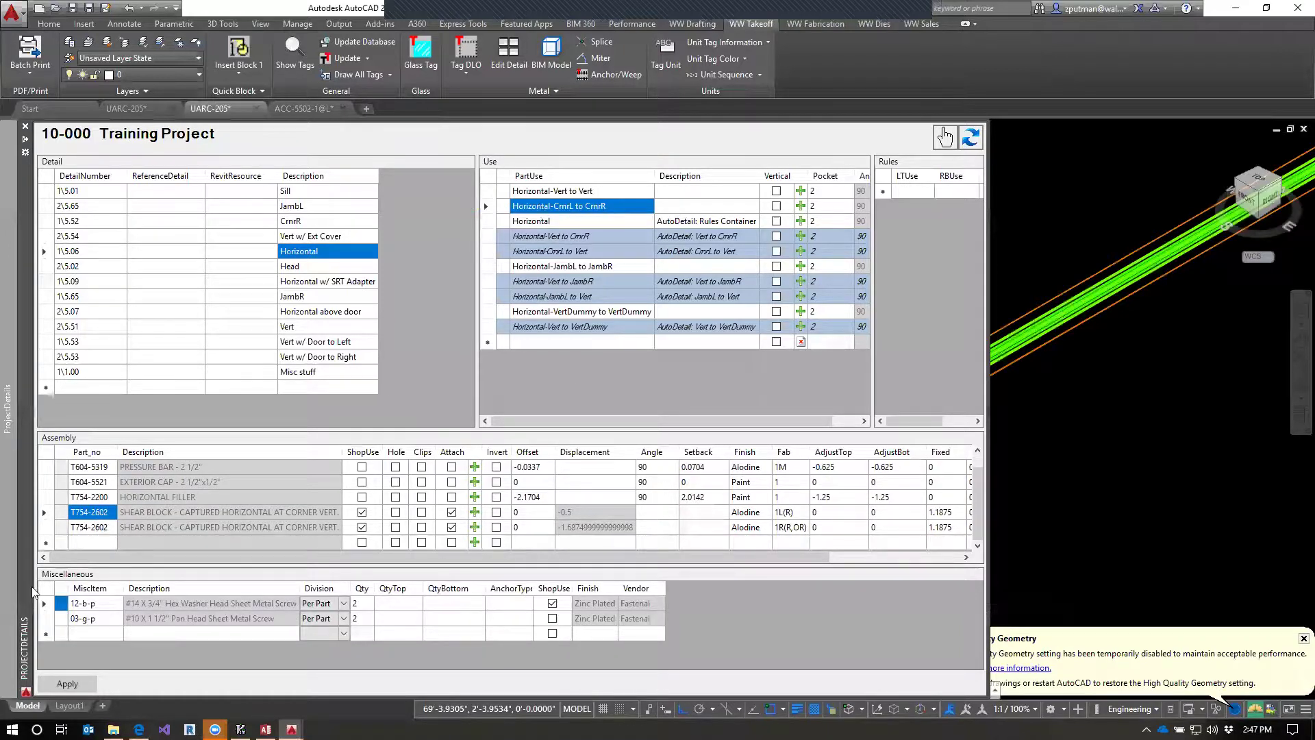
pyautogui.click(91, 508)
pyautogui.click(789, 526)
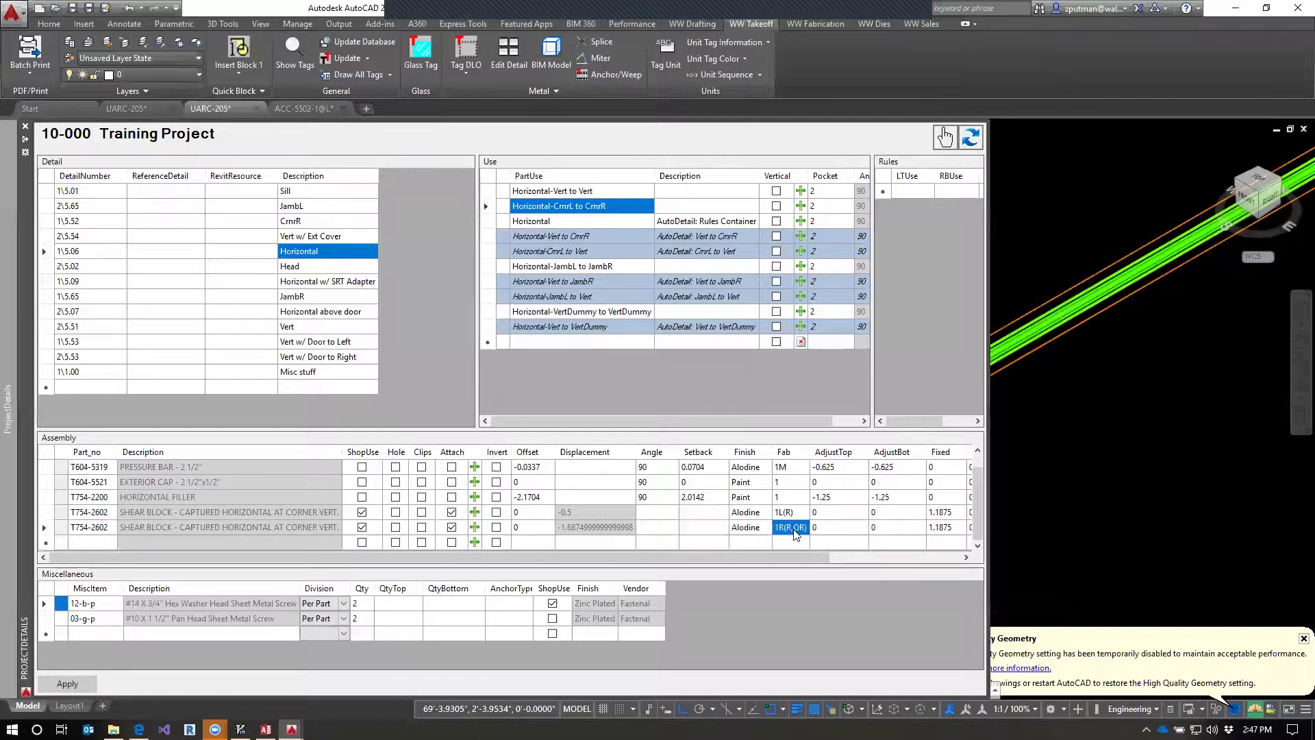
pyautogui.click(793, 513)
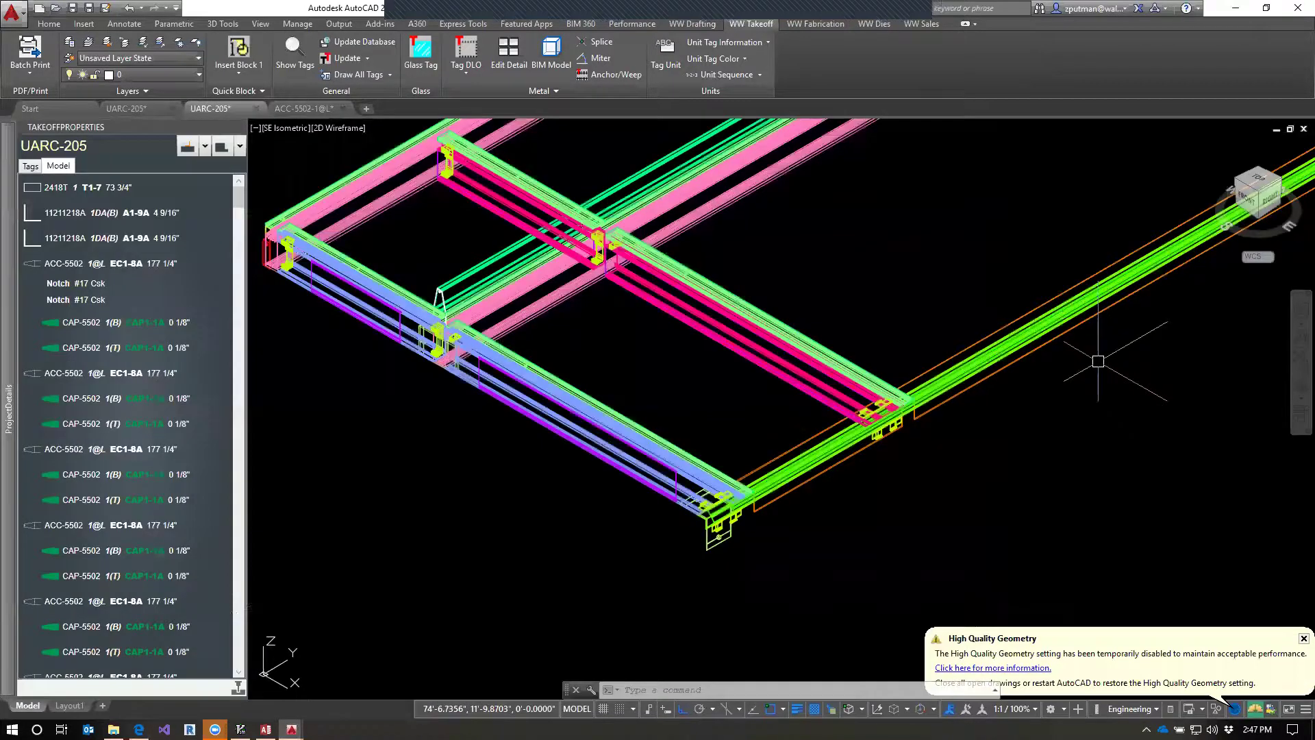
# Select the corner vertical's T754-5409 part, recheck the 1R(R,OR) fab code, and find the related T754-2602 clips in the model's part list.
pyautogui.click(981, 384)
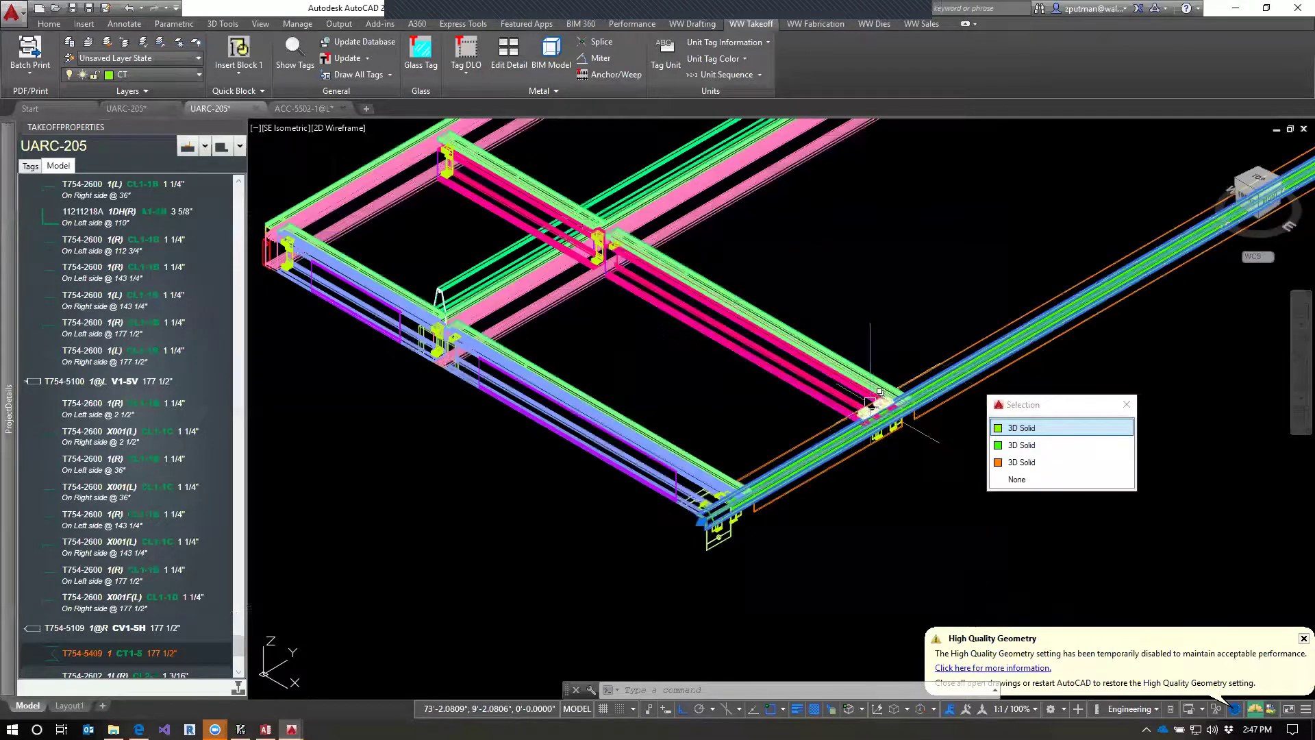
pyautogui.moveTo(2, 493)
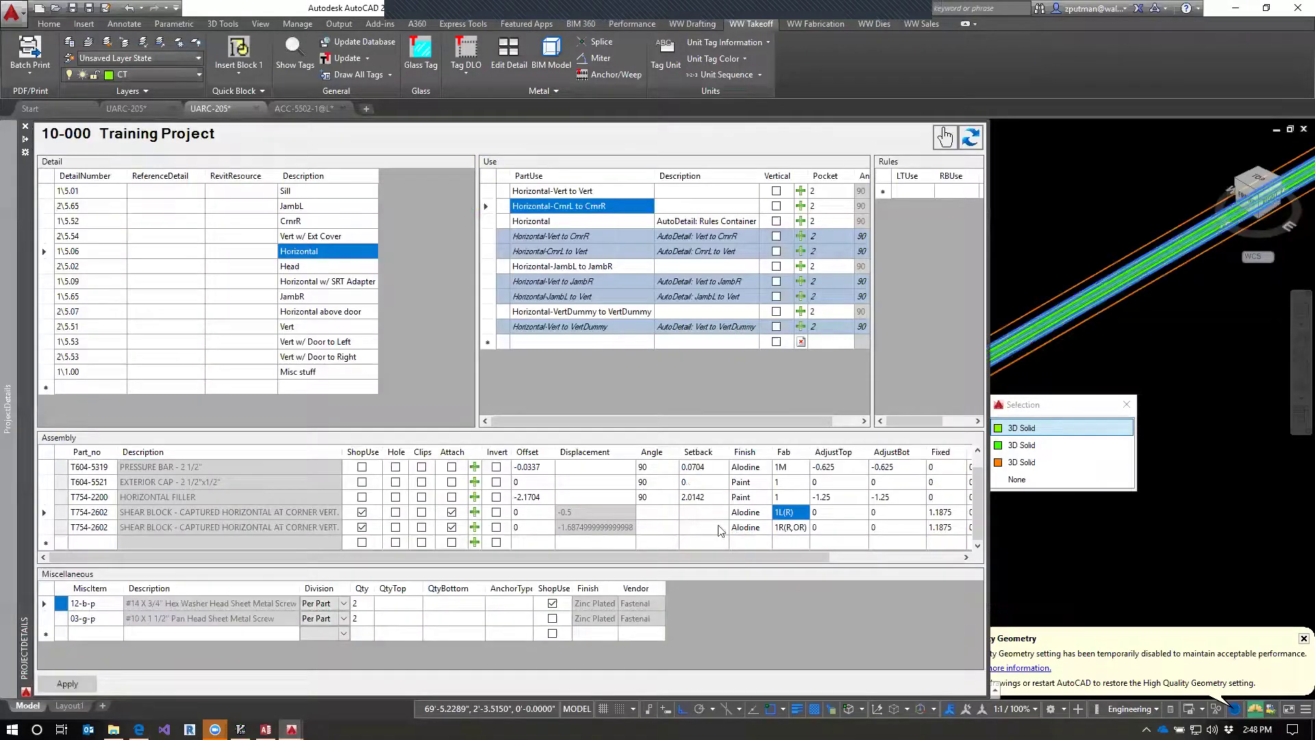
pyautogui.click(790, 533)
pyautogui.click(796, 530)
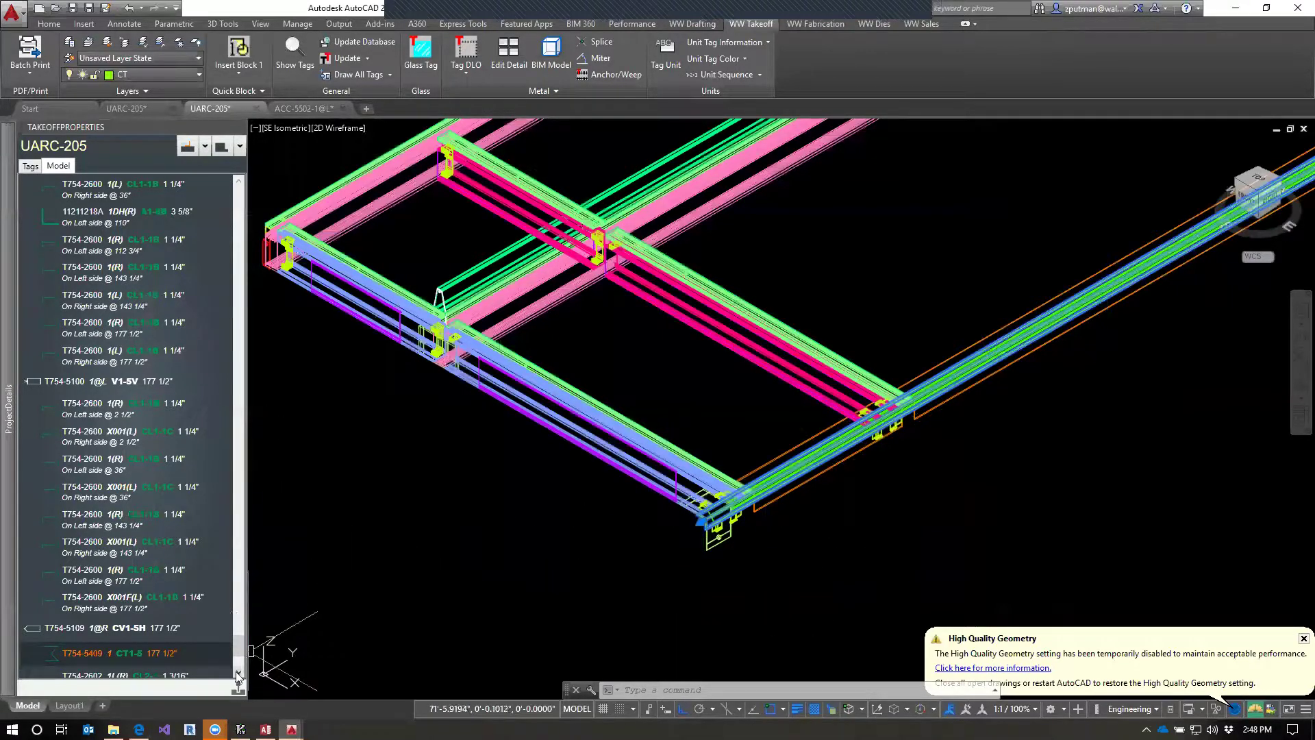
pyautogui.scroll(-5, 236, 671)
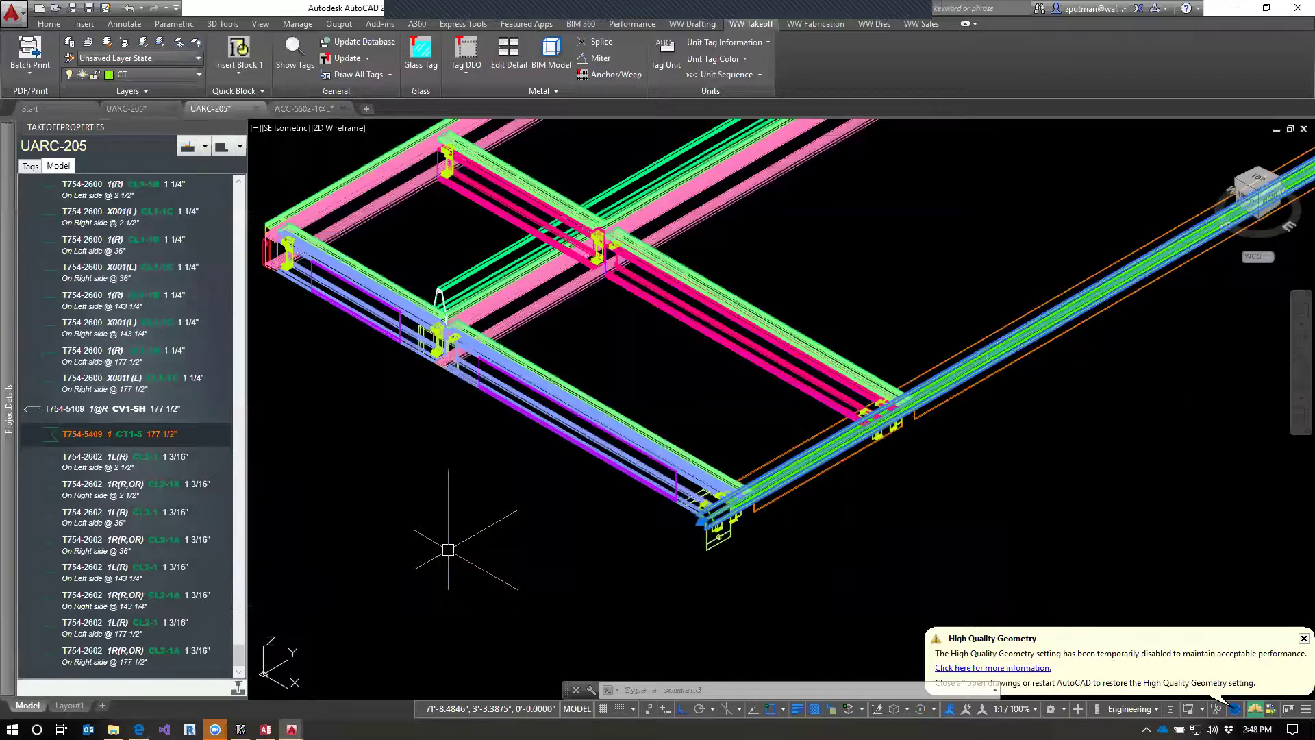
# Compare where the 1L(R) and 1R(R,OR) clips at 2 1/2" attach by selecting each alternately in the model's part list.
pyautogui.click(73, 464)
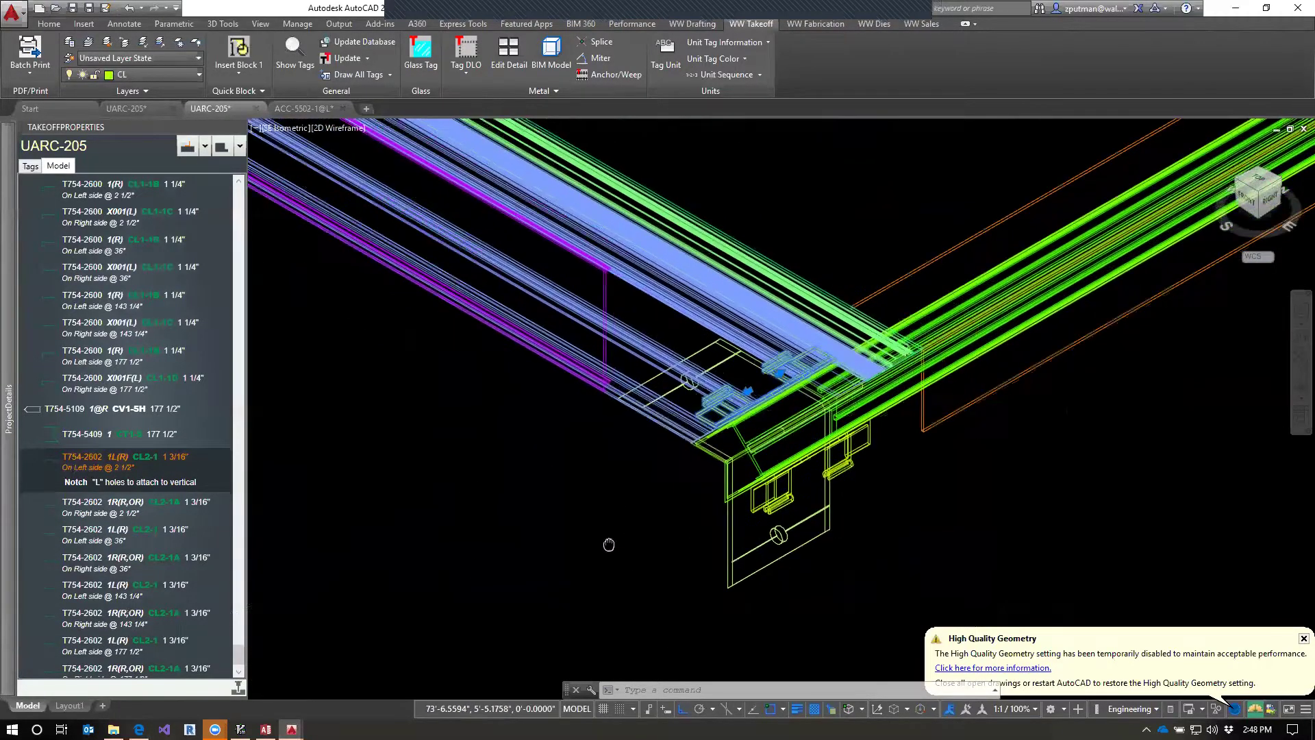
pyautogui.click(86, 505)
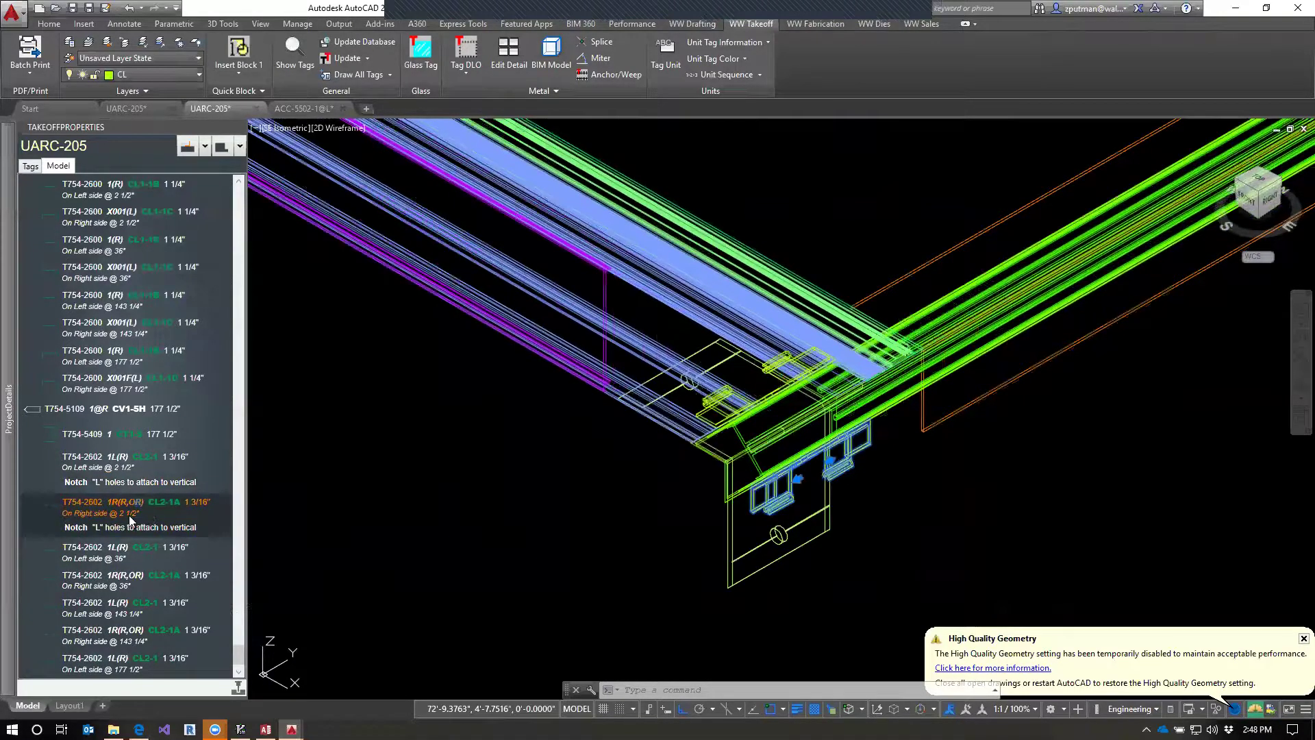
pyautogui.click(84, 459)
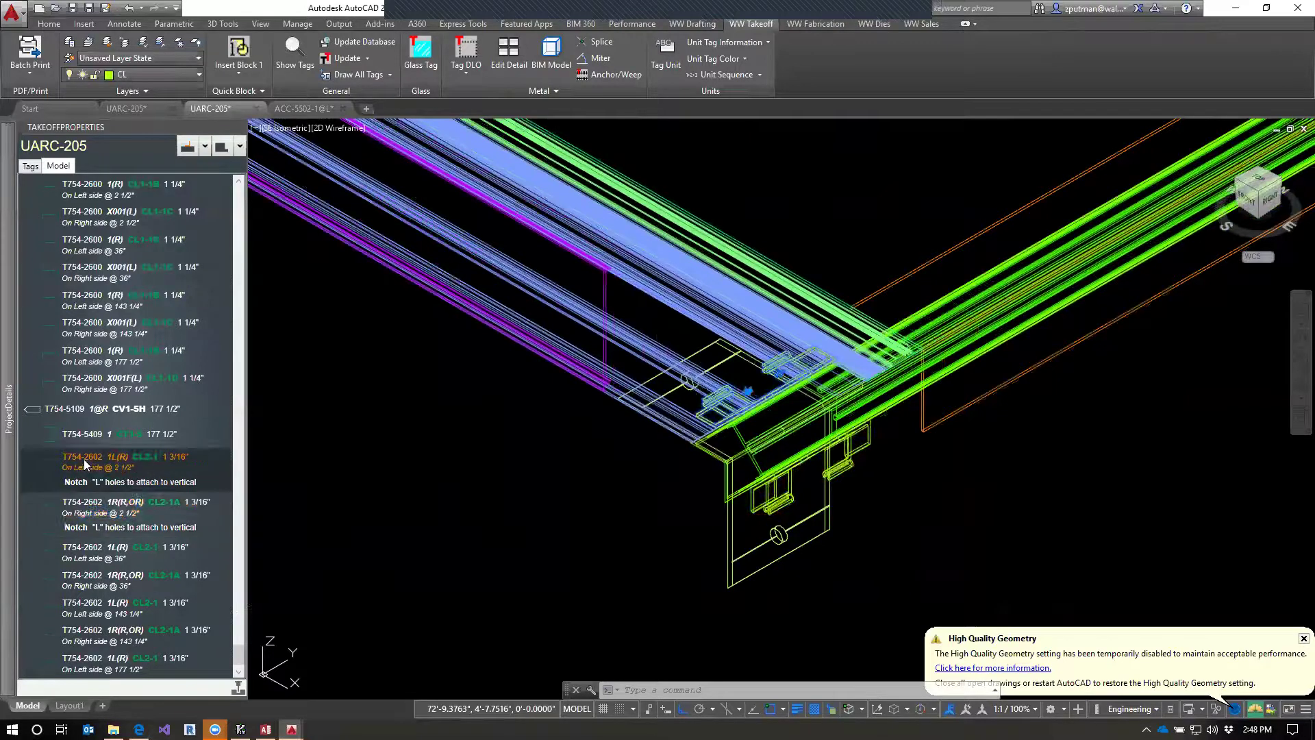
pyautogui.click(86, 504)
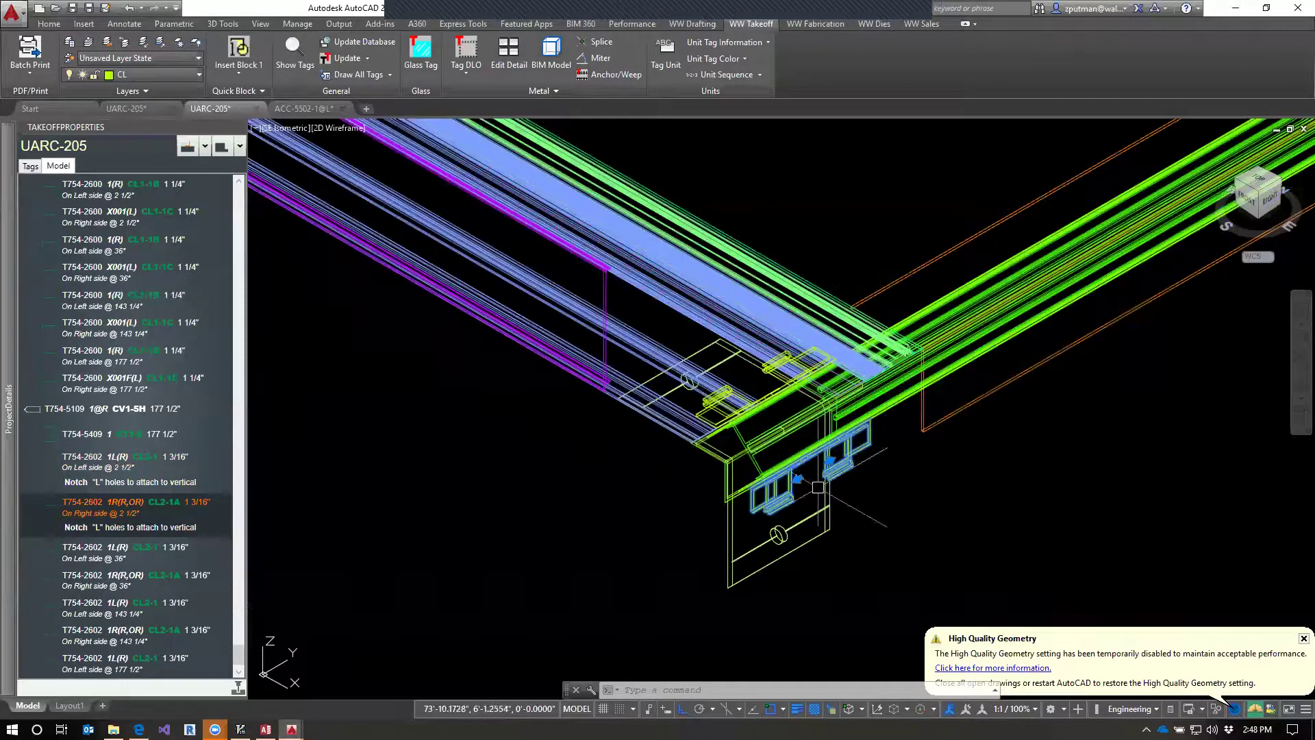
pyautogui.click(85, 464)
pyautogui.click(89, 510)
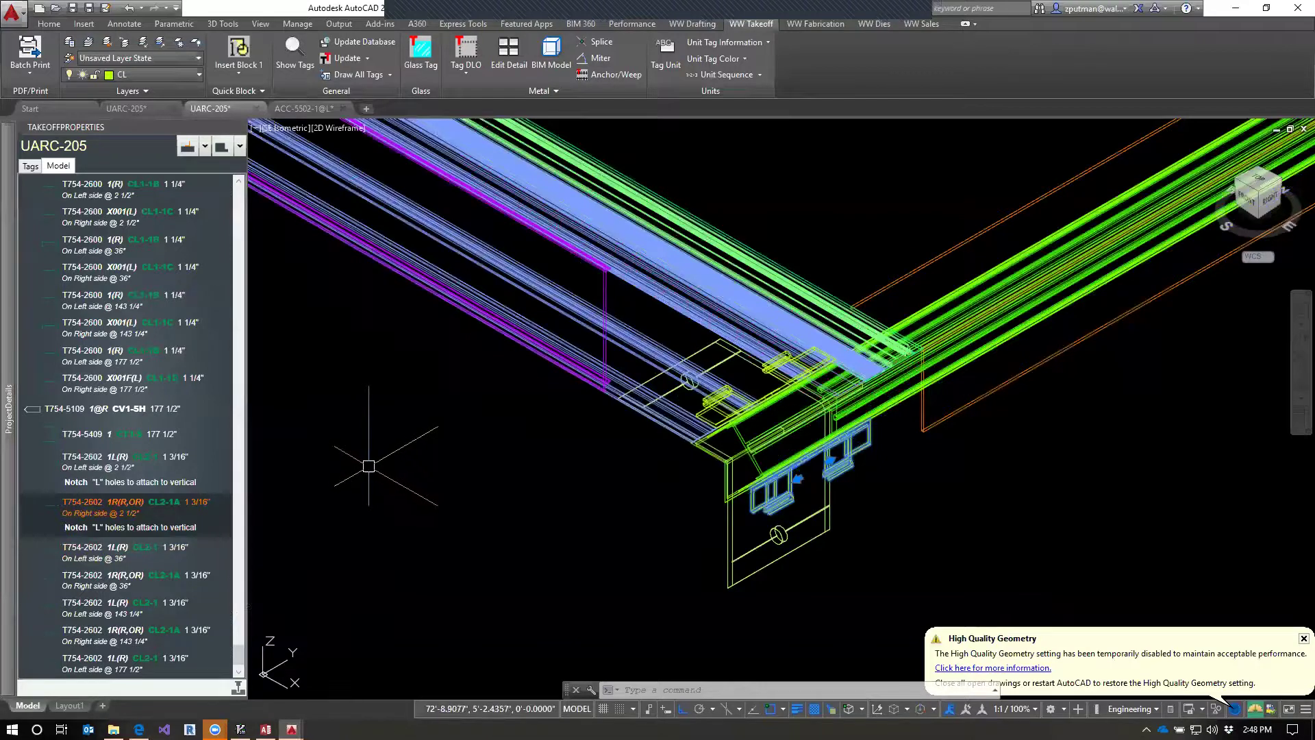
# Return to the Version7 update notes in the browser and highlight the (PL), (PR), (PT), (PB) autocut codes in item 15.
pyautogui.moveTo(4, 423)
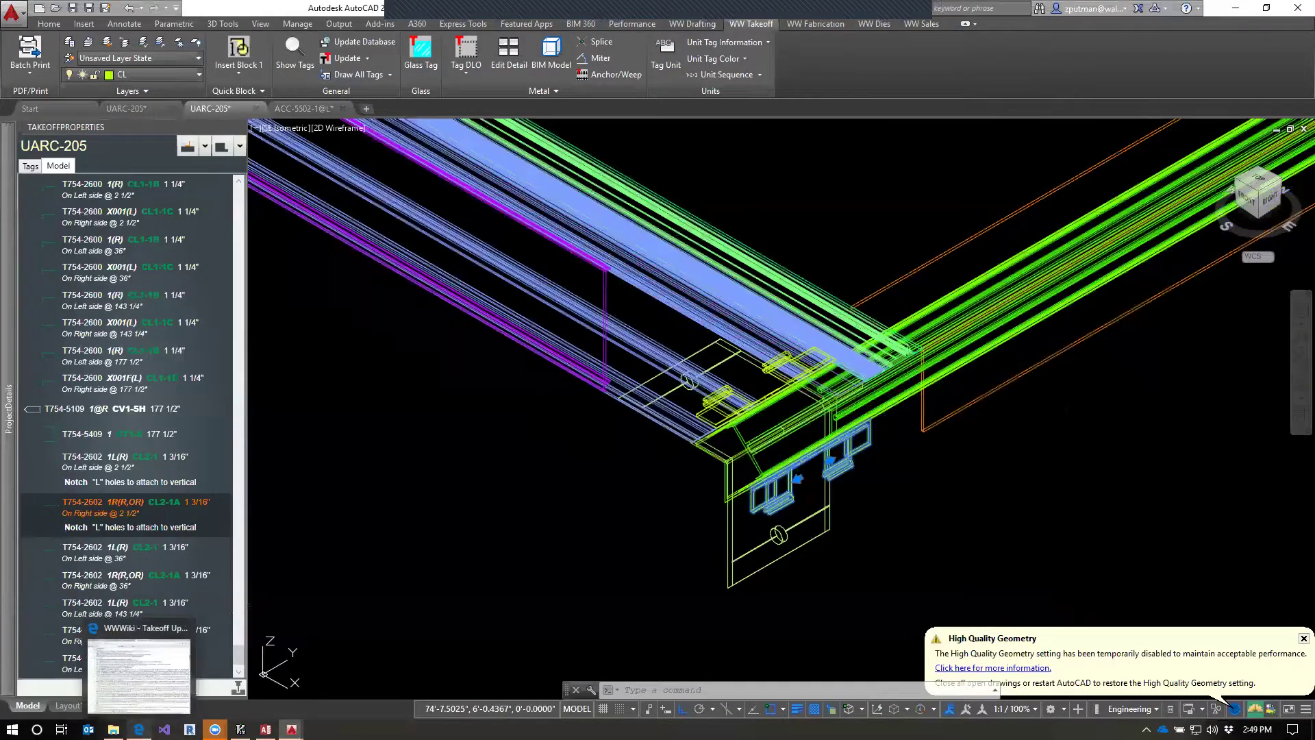
pyautogui.click(139, 730)
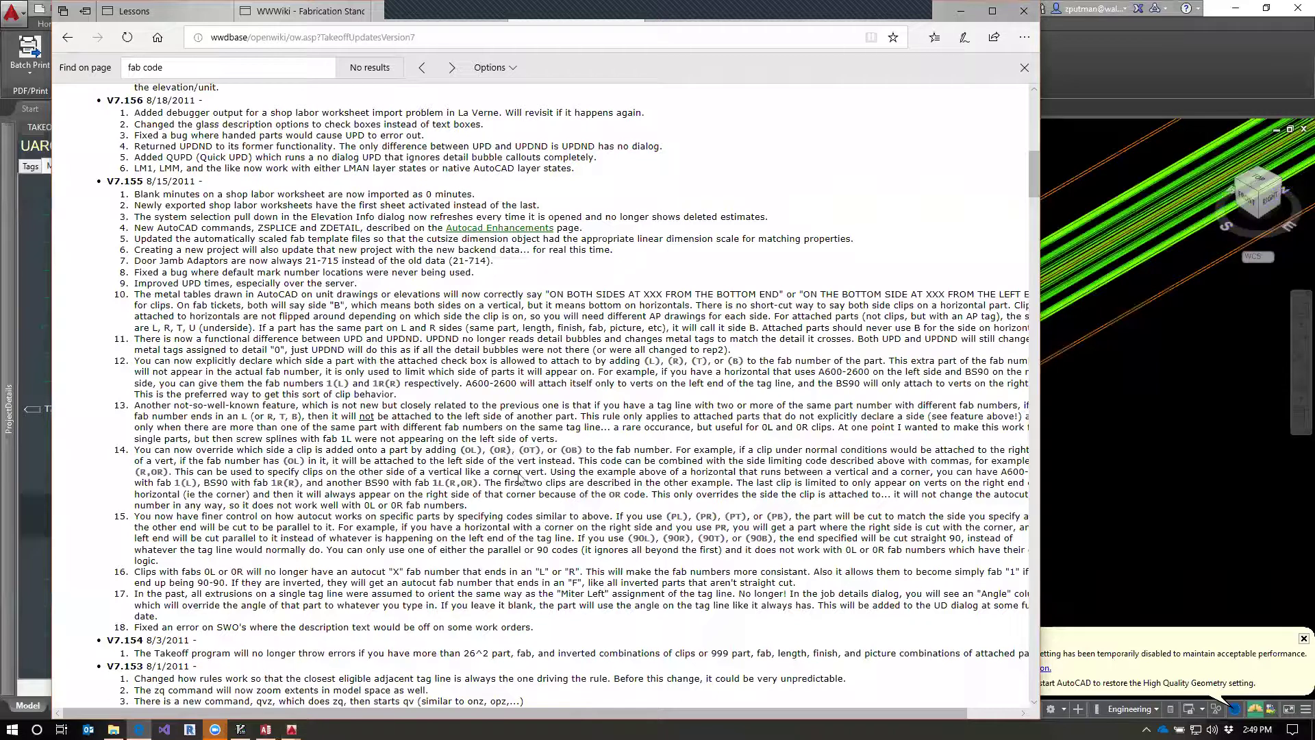
pyautogui.moveTo(670, 519); pyautogui.dragTo(793, 520)
# Switch back to the AutoCAD model and select the T754-1100 member meeting the corner to inspect its end cuts.
pyautogui.click(1106, 453)
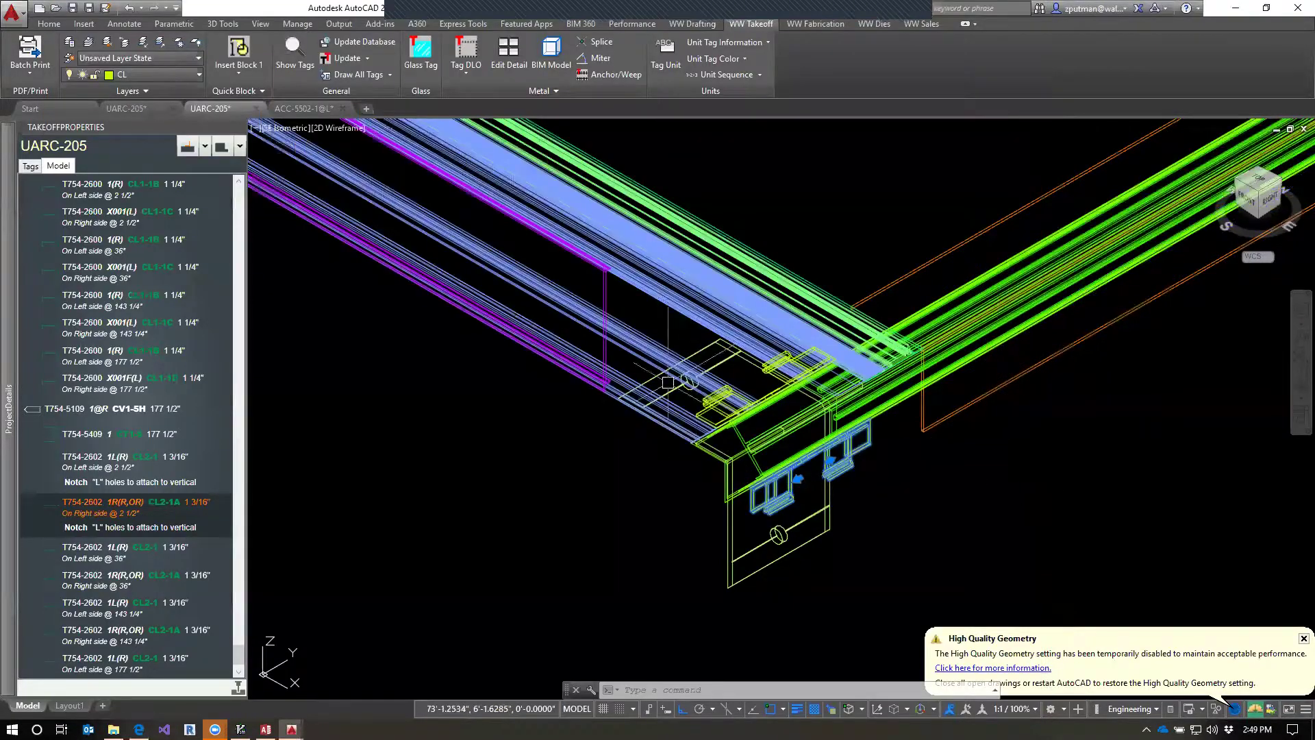
pyautogui.click(643, 298)
pyautogui.press('Escape')
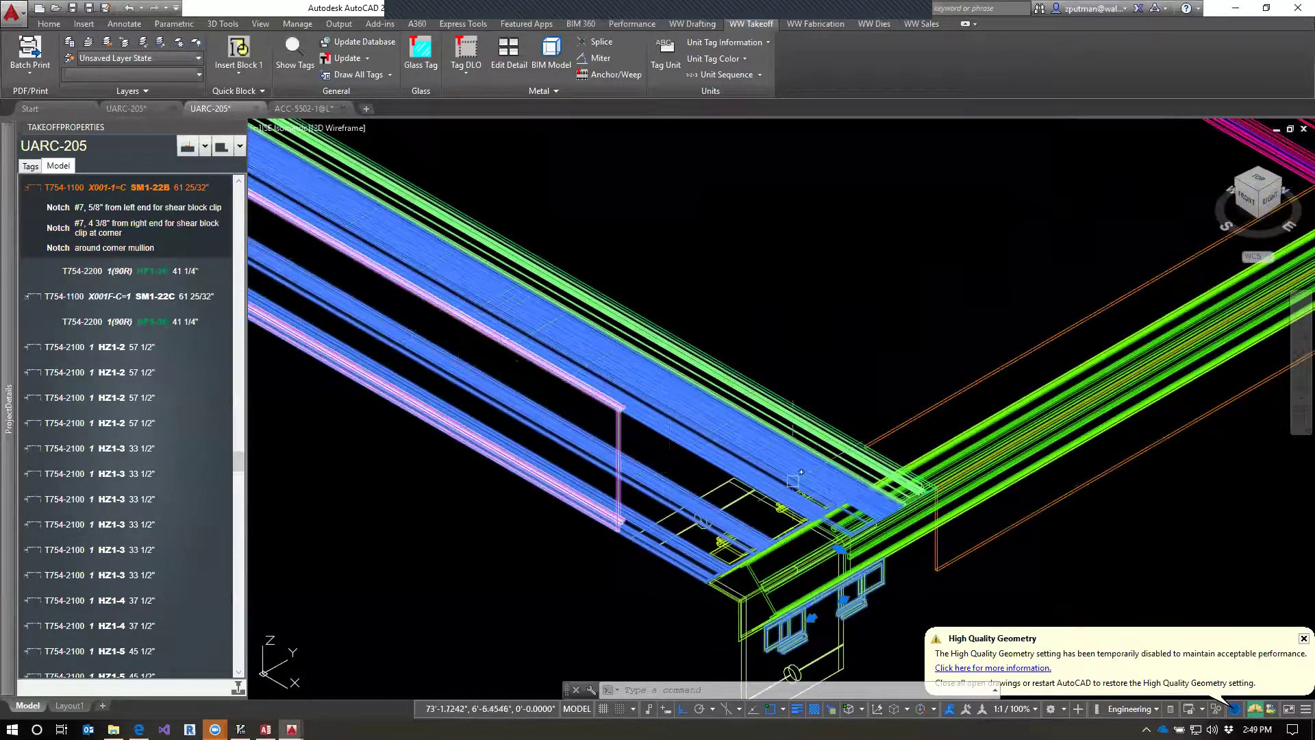
pyautogui.scroll(-3, 699, 568)
pyautogui.scroll(2, 681, 493)
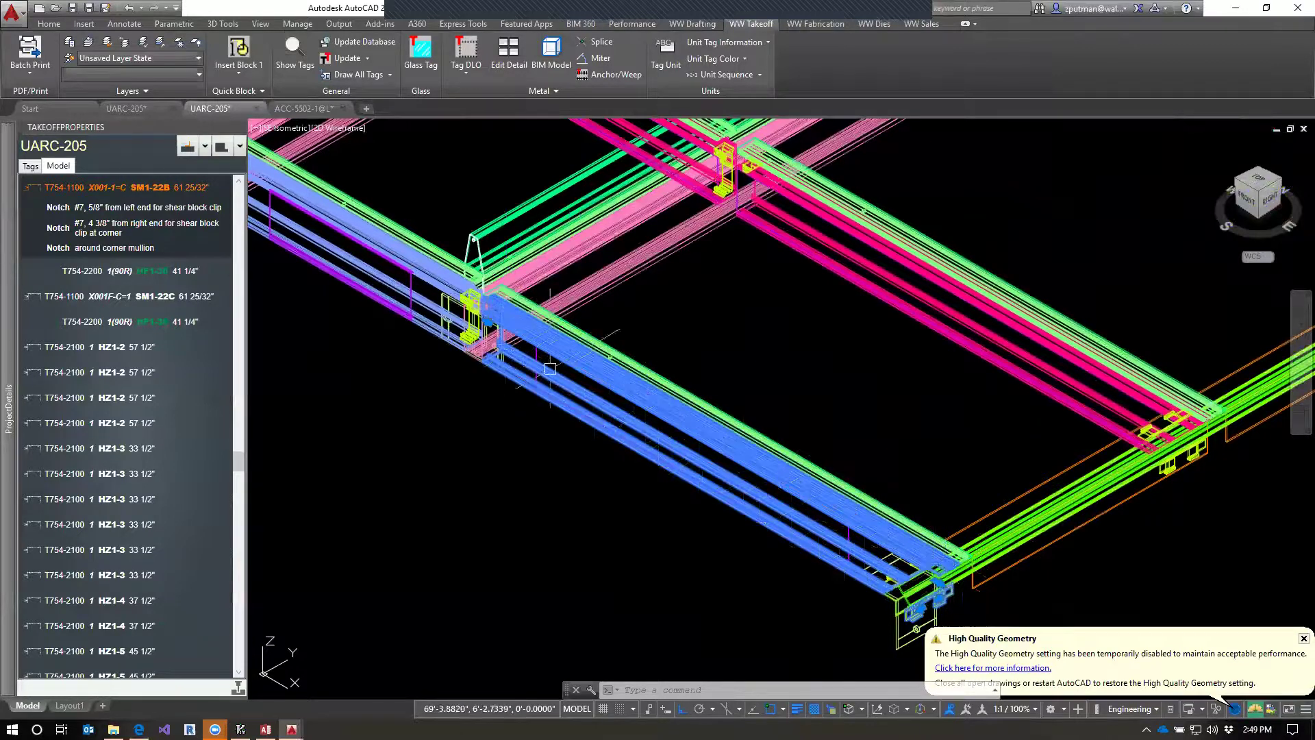
pyautogui.moveTo(10, 498)
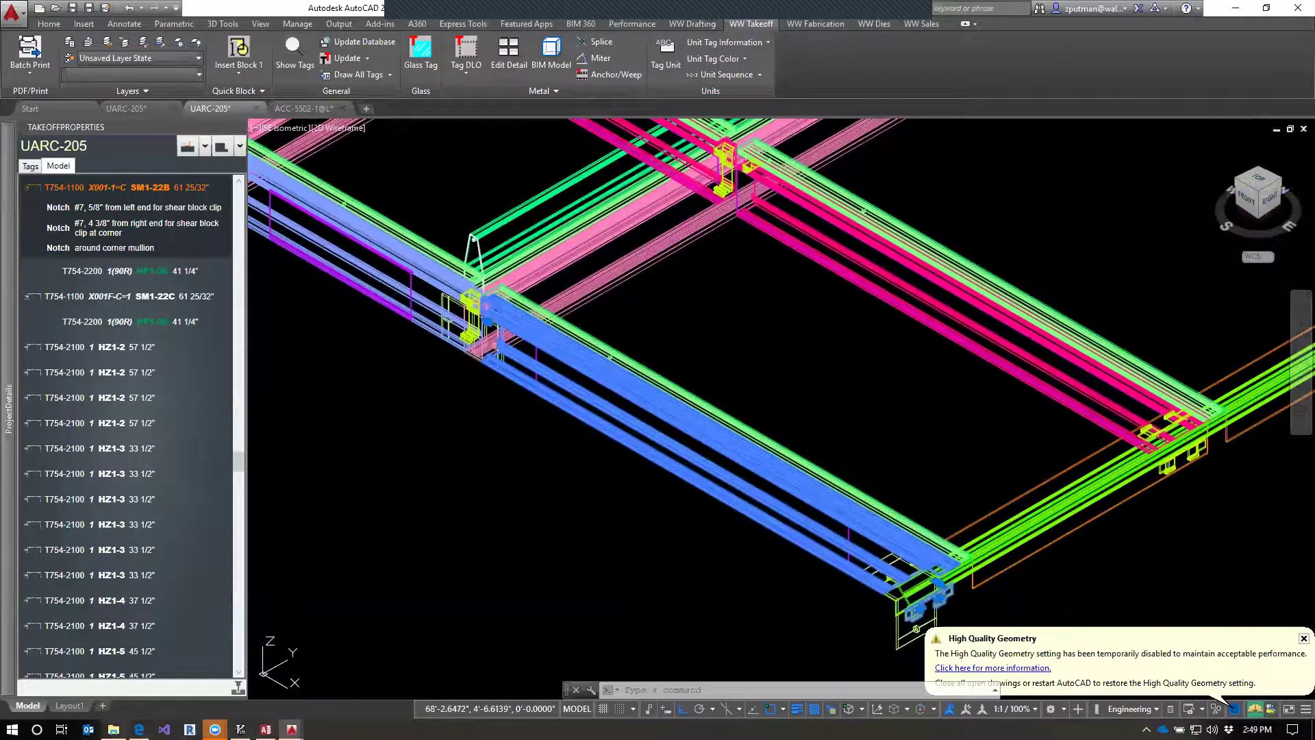
# Switch to the Version7 update notes in the browser and highlight the parallel codes and the (90L), (90R), (90T), or (90B) codes in item 15.
pyautogui.click(139, 729)
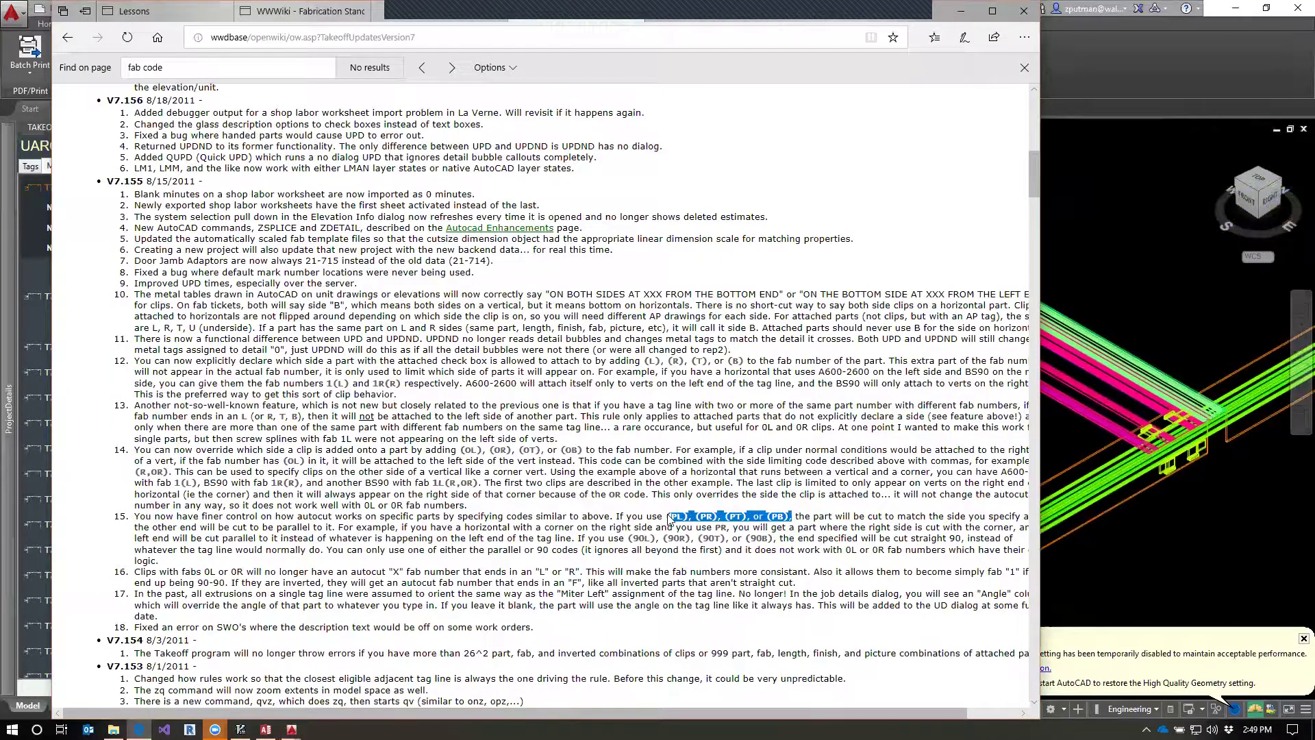
pyautogui.click(671, 520)
pyautogui.moveTo(671, 520); pyautogui.dragTo(793, 522)
pyautogui.click(637, 546)
pyautogui.moveTo(637, 544); pyautogui.dragTo(779, 544)
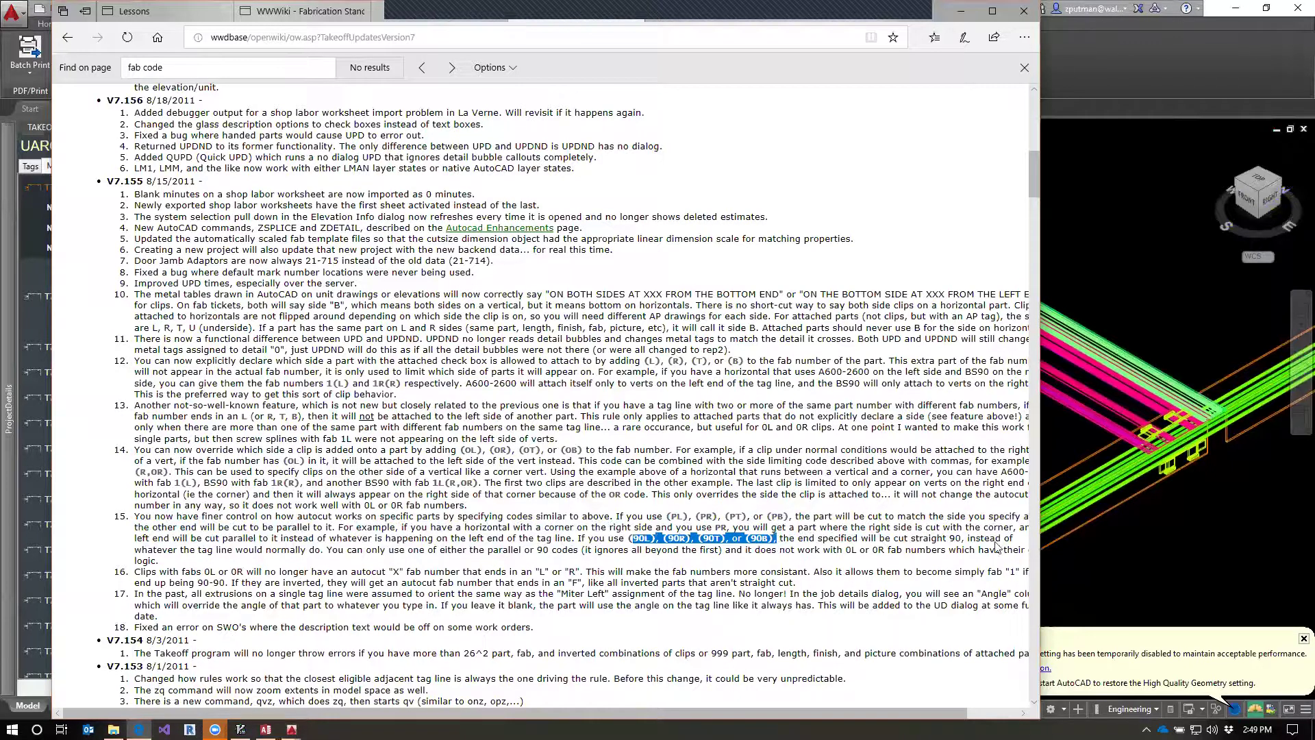
pyautogui.moveTo(630, 541); pyautogui.dragTo(770, 545)
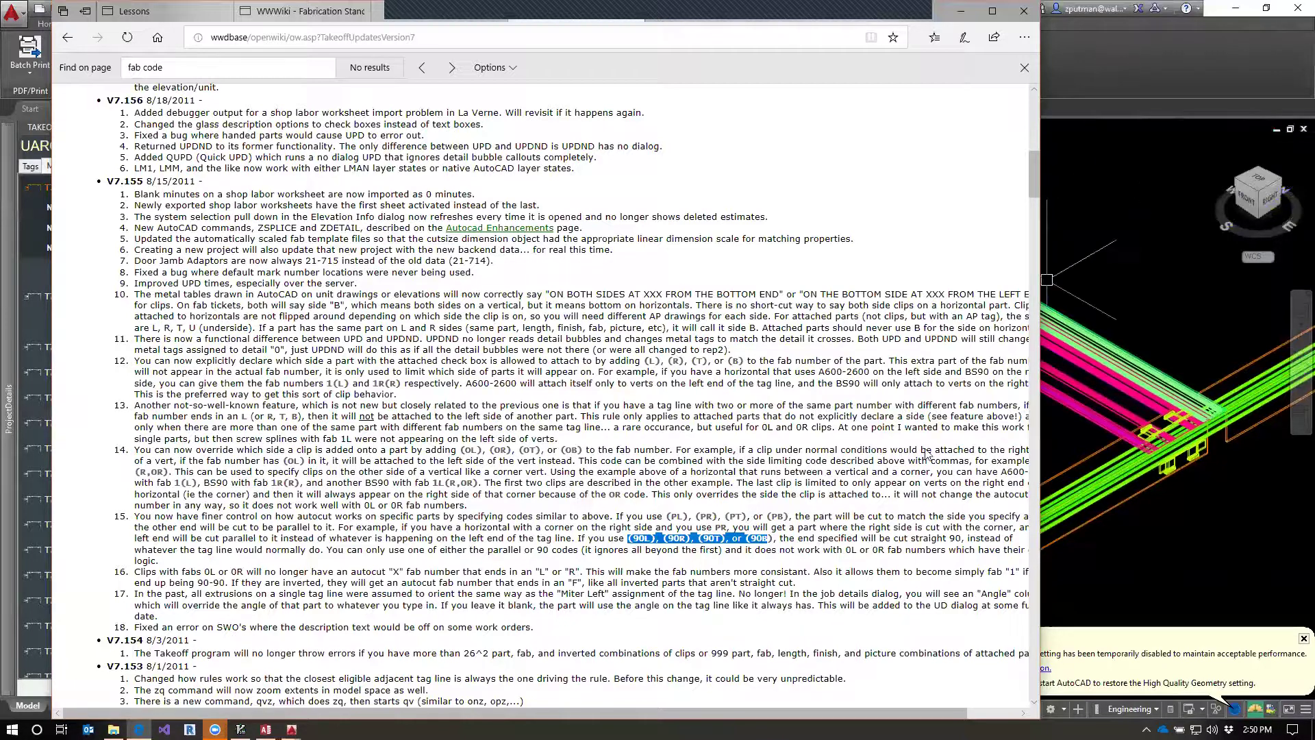
# Go back to the main TakeoffUpdates page and search it for "fab code".
pyautogui.click(556, 473)
pyautogui.scroll(8, 447, 403)
pyautogui.scroll(3, 197, 158)
pyautogui.click(67, 37)
pyautogui.scroll(3, 407, 520)
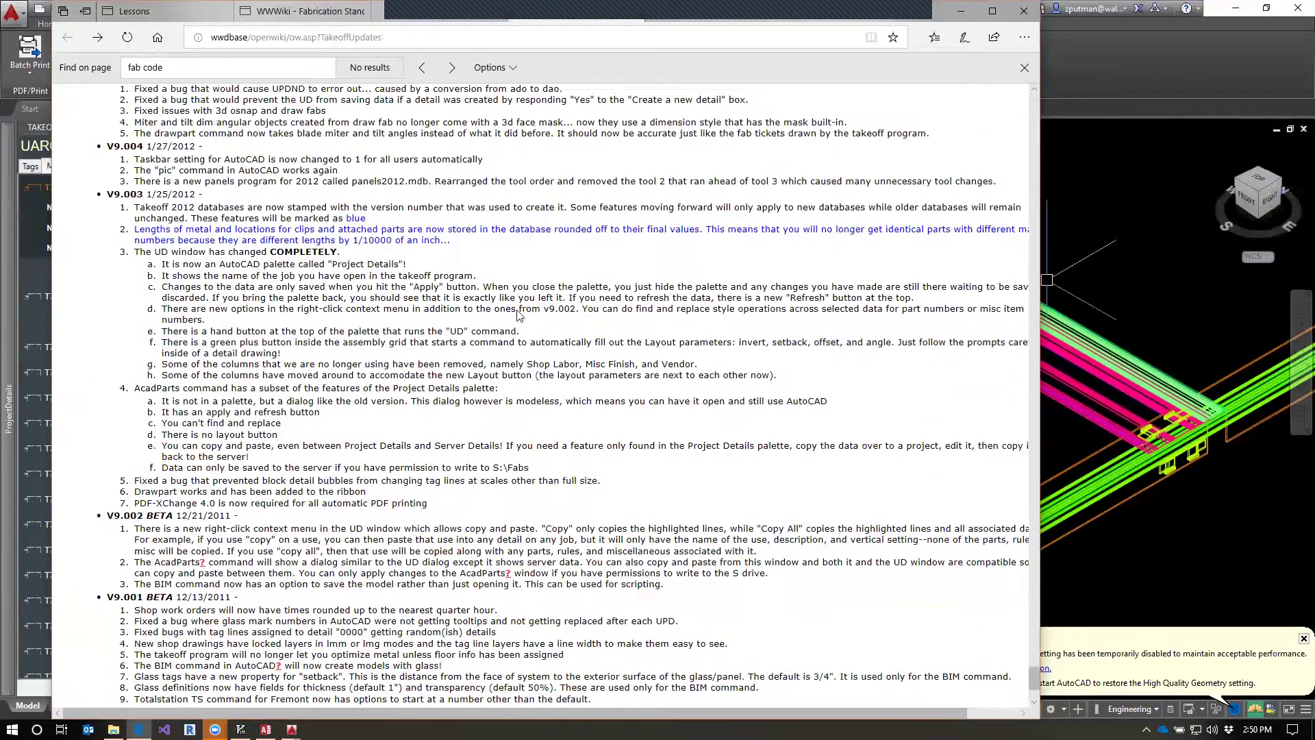
pyautogui.click(215, 67)
pyautogui.press('Return')
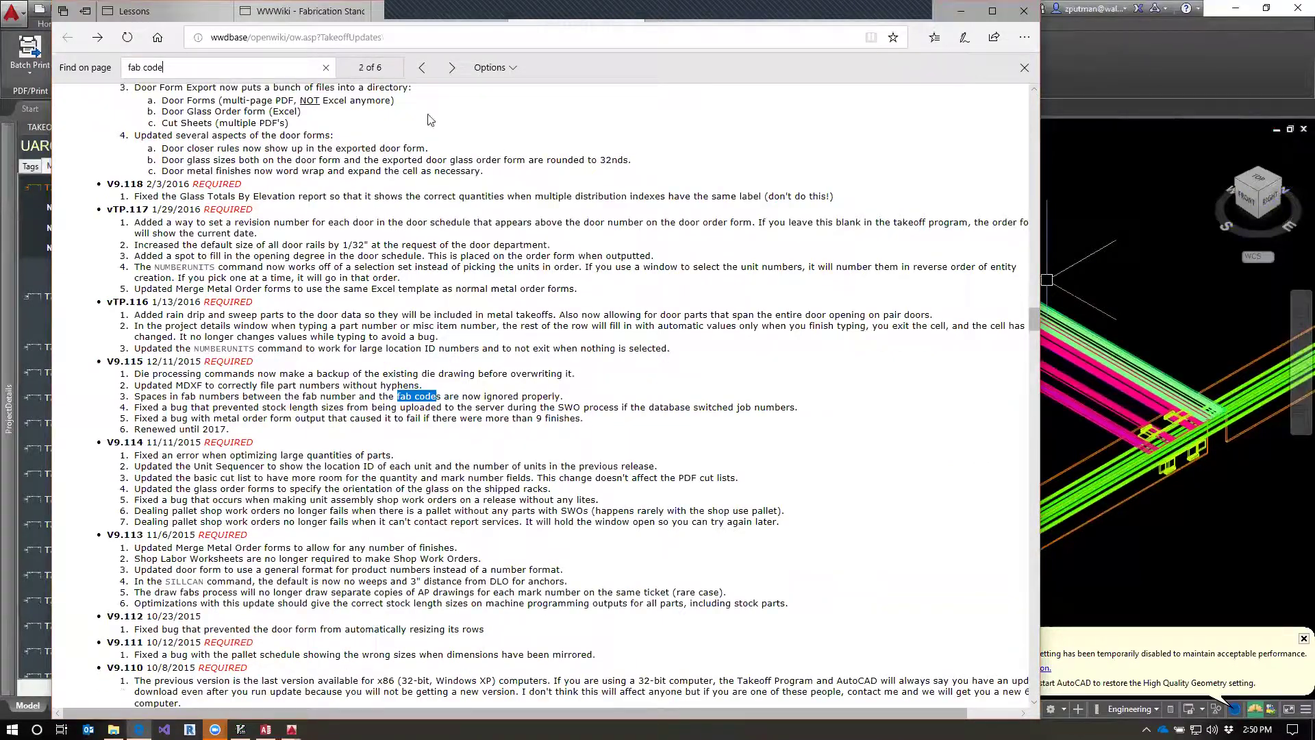
# Step through the fab code matches to V9.049 item 13 and highlight the "M" (miter) or "T" (tilt) codes.
pyautogui.click(450, 72)
pyautogui.click(450, 72)
pyautogui.click(450, 72)
pyautogui.click(451, 72)
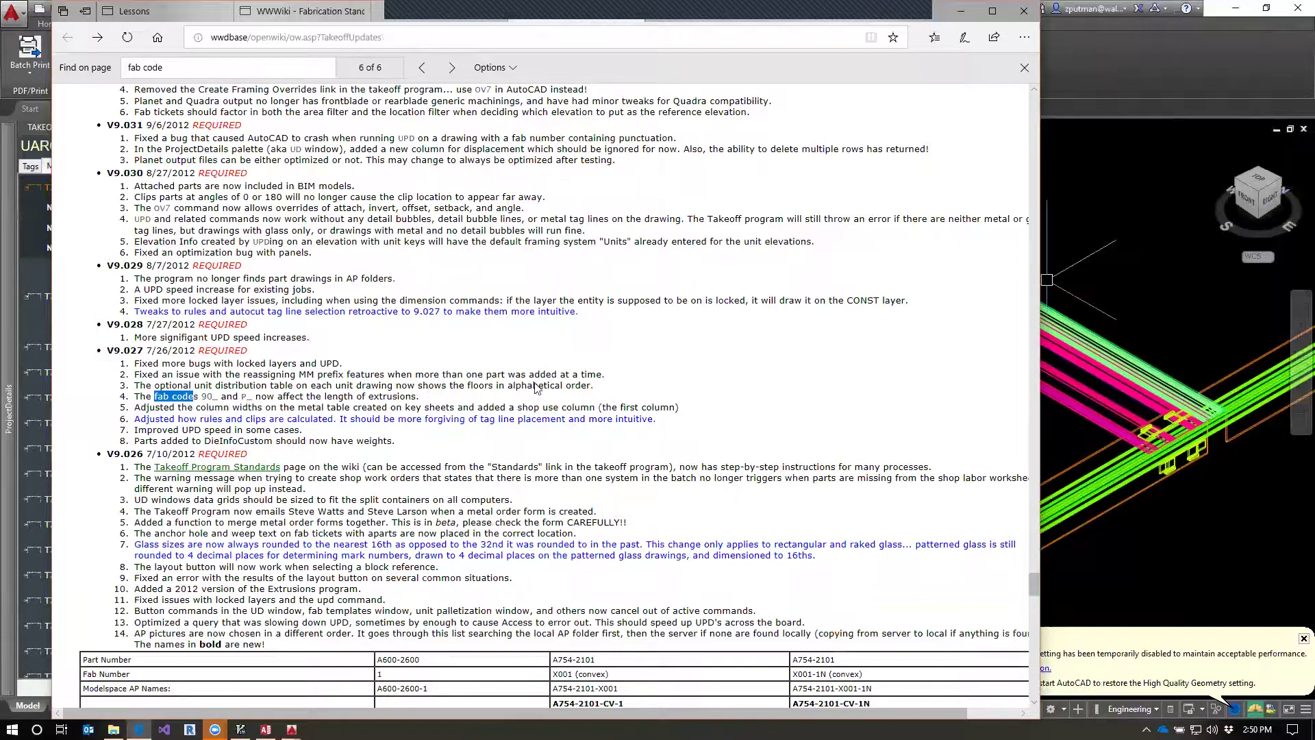
pyautogui.click(421, 67)
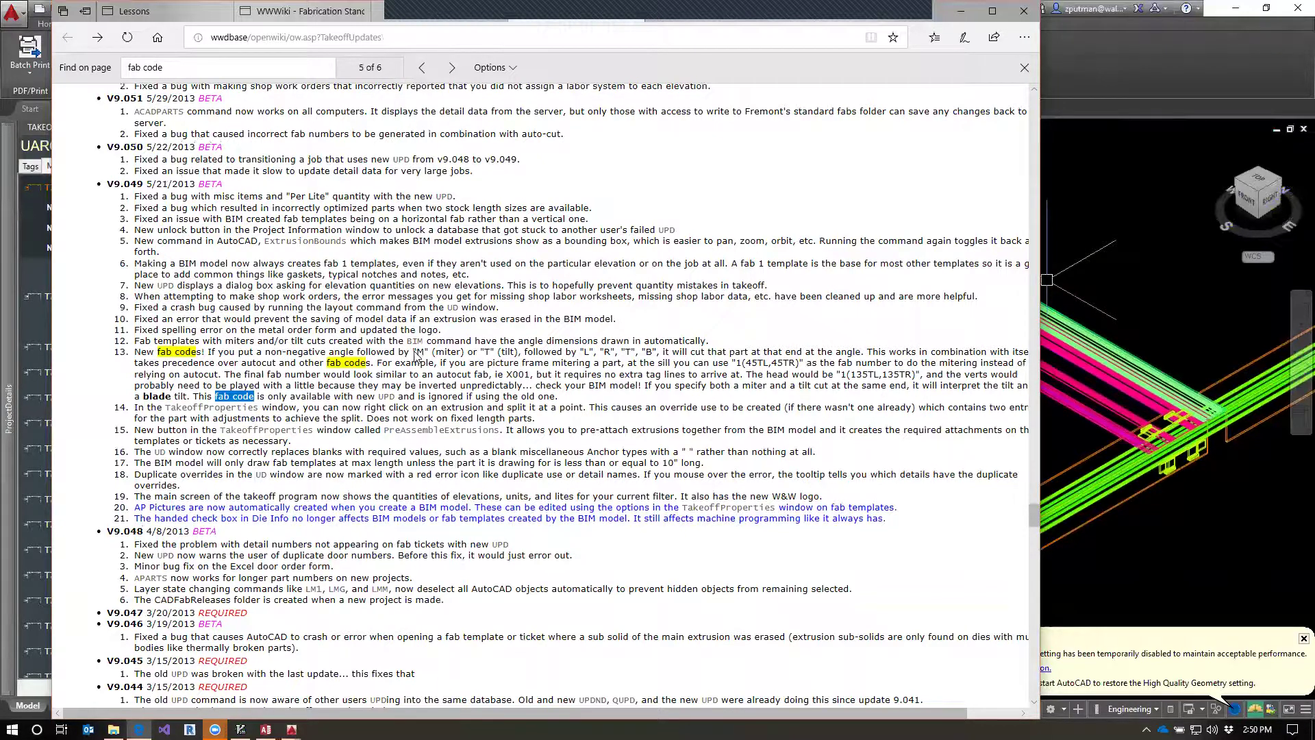
pyautogui.moveTo(418, 356); pyautogui.dragTo(519, 354)
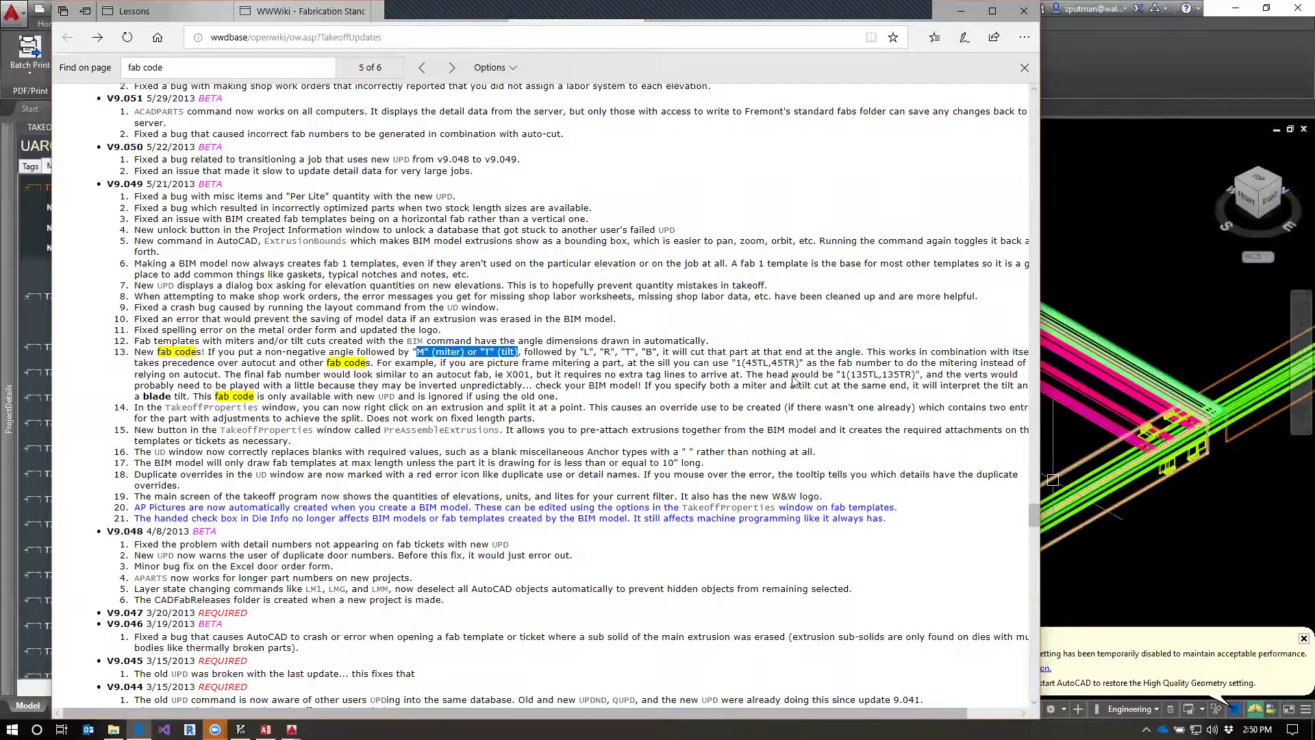
# Highlight the picture-frame mitering example 1(45TL,45TR) in V9.049 item 13 and review how the code is written.
pyautogui.click(750, 368)
pyautogui.moveTo(747, 365); pyautogui.dragTo(799, 365)
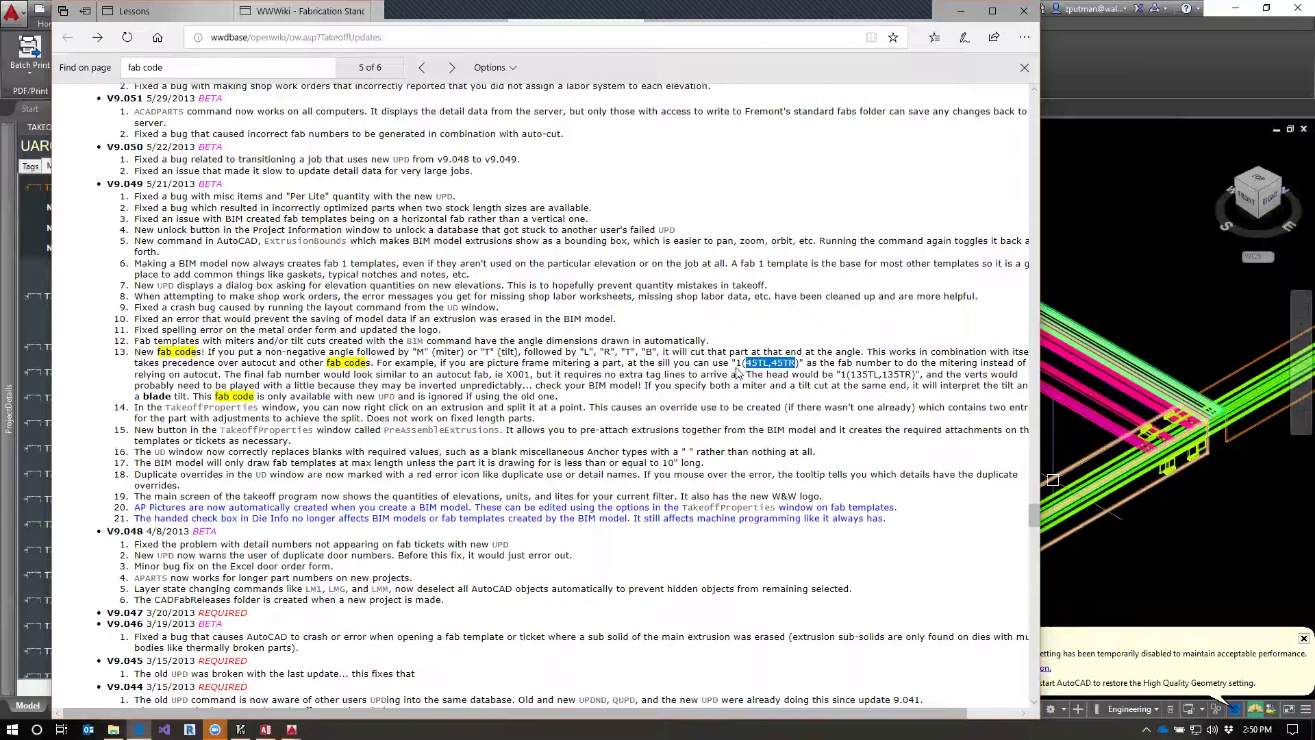
pyautogui.moveTo(747, 364); pyautogui.dragTo(796, 369)
pyautogui.click(770, 374)
pyautogui.moveTo(750, 367); pyautogui.dragTo(798, 369)
pyautogui.scroll(1, 606, 438)
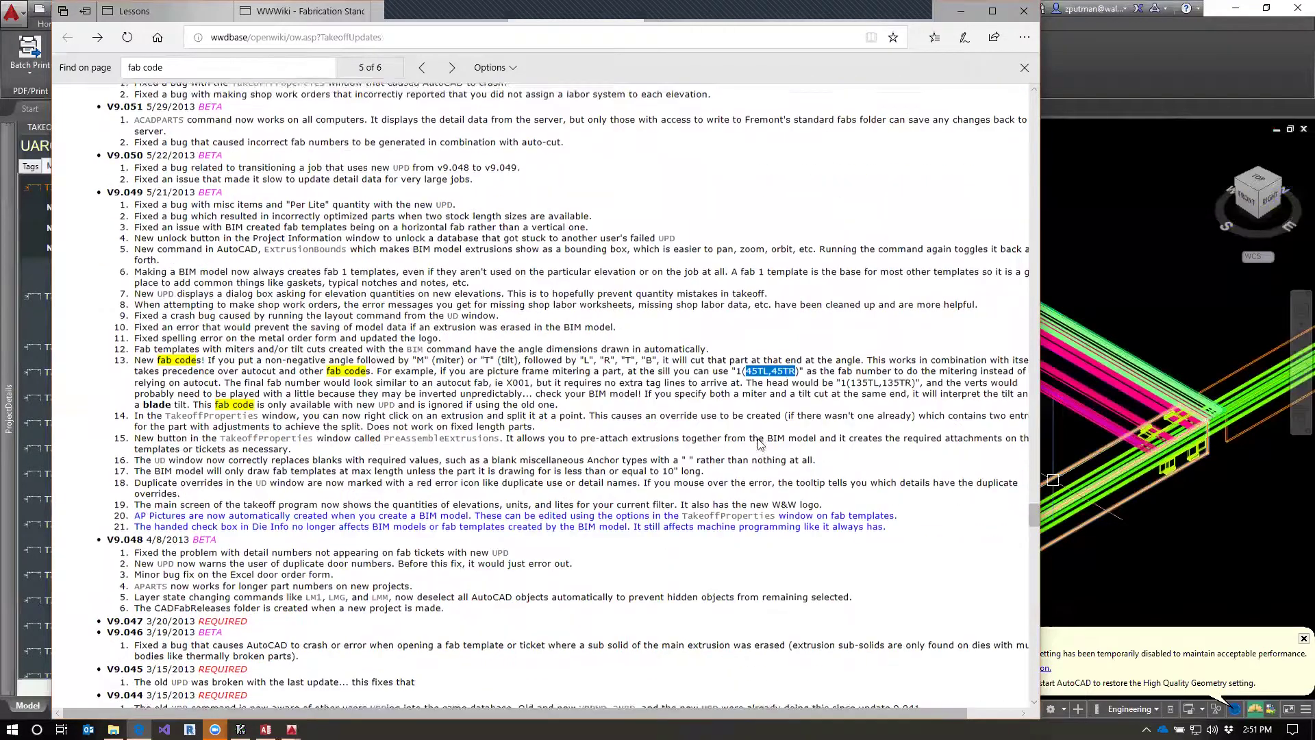
pyautogui.scroll(-1, 761, 445)
pyautogui.click(726, 369)
pyautogui.moveTo(737, 367); pyautogui.dragTo(800, 369)
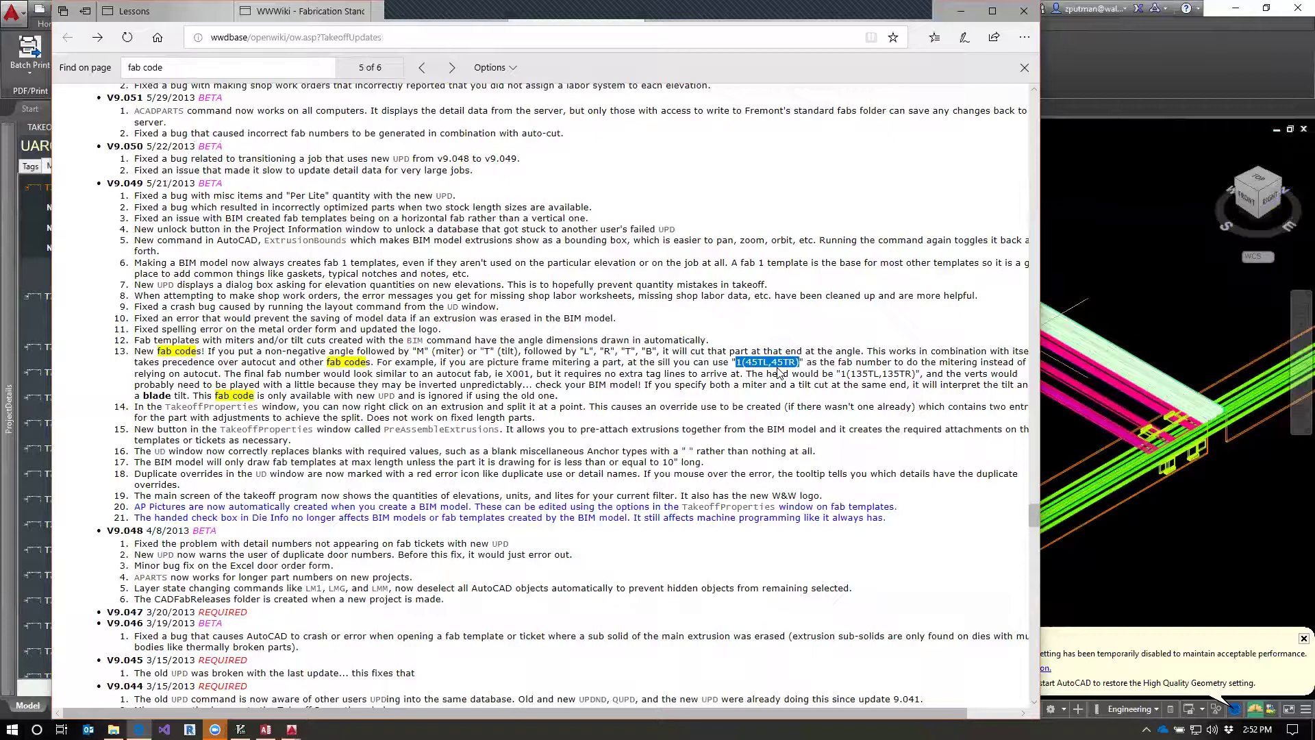
pyautogui.click(765, 382)
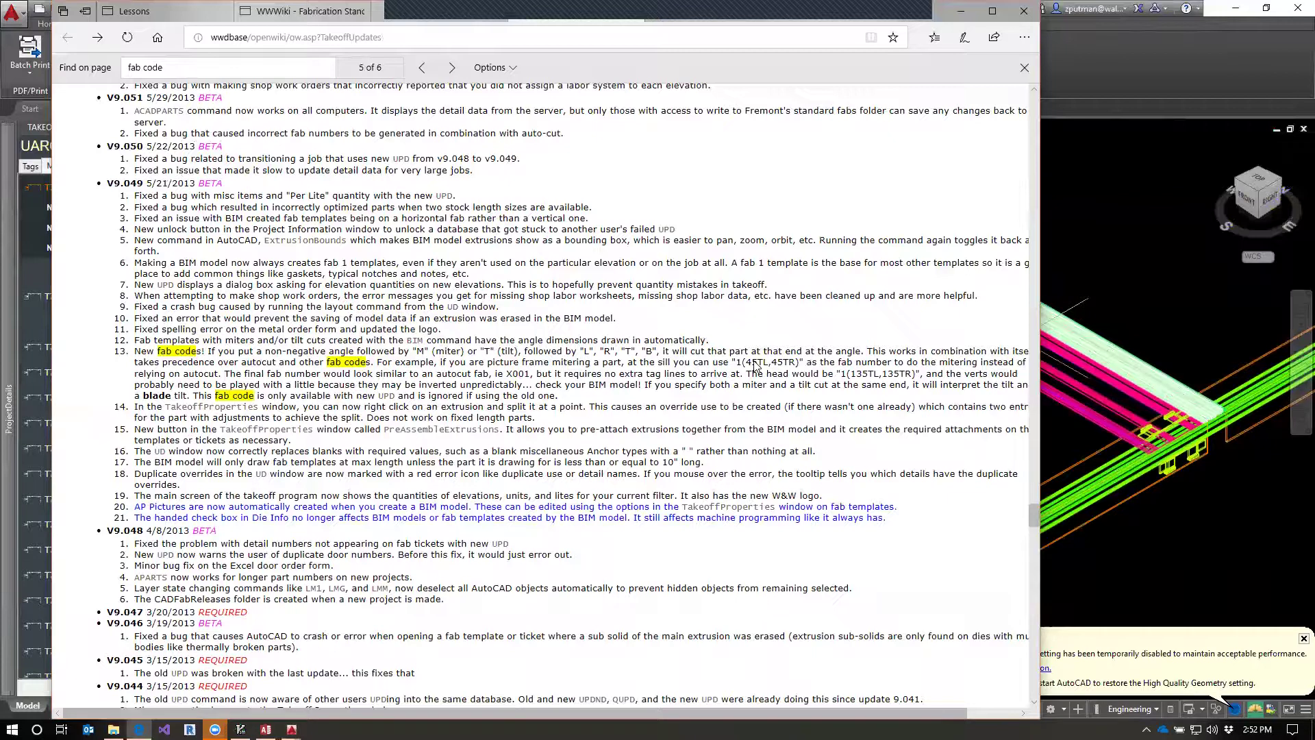
pyautogui.moveTo(746, 368); pyautogui.dragTo(798, 368)
pyautogui.click(765, 370)
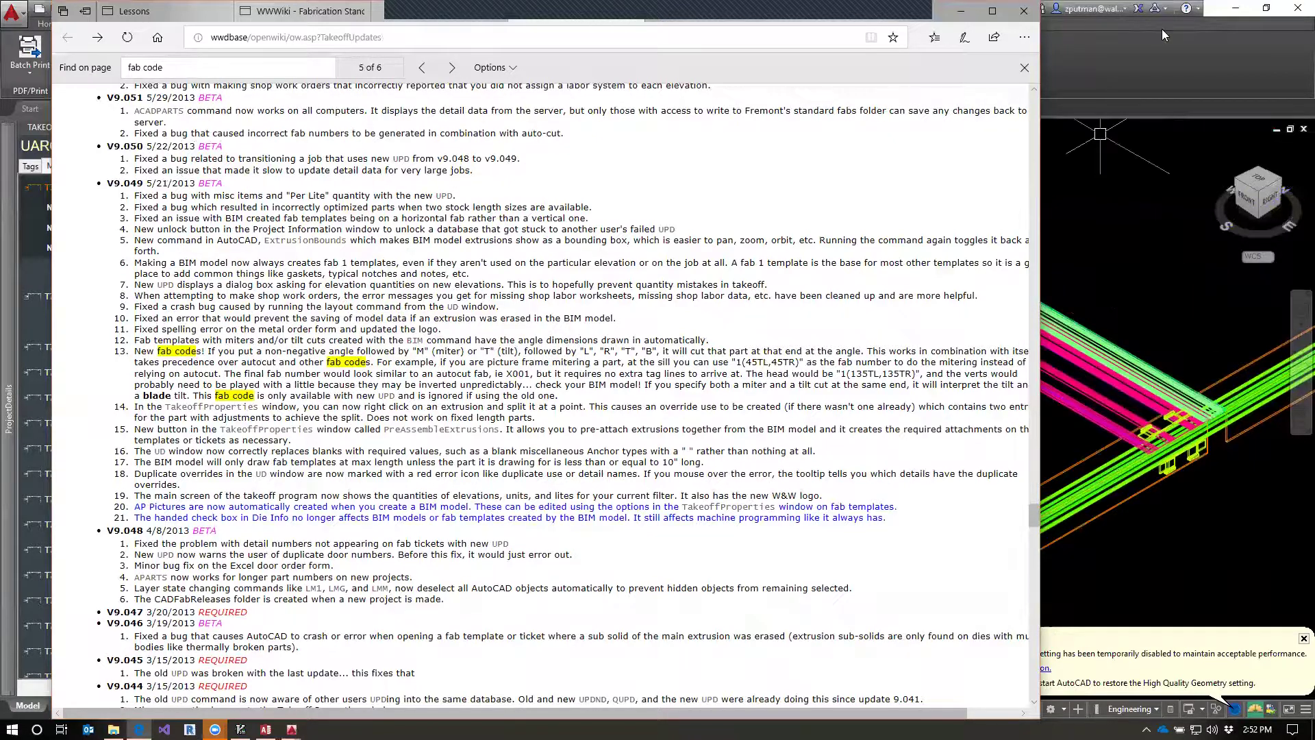
# Switch to the AutoCAD model, open the fab drawing for T754-1100 X001-1=C, and turn on the viewport layer with VP.
pyautogui.click(1140, 67)
pyautogui.press('Escape')
pyautogui.press('Escape')
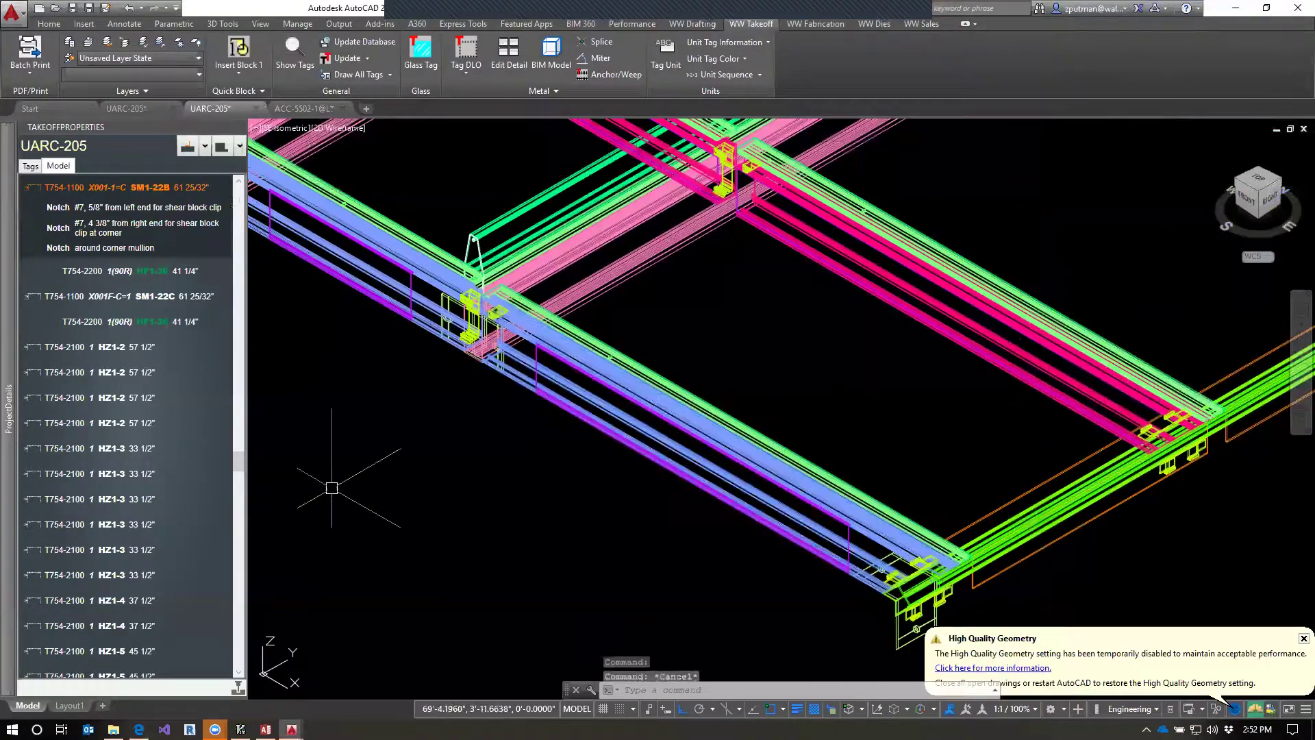
pyautogui.rightClick(61, 194)
pyautogui.click(110, 220)
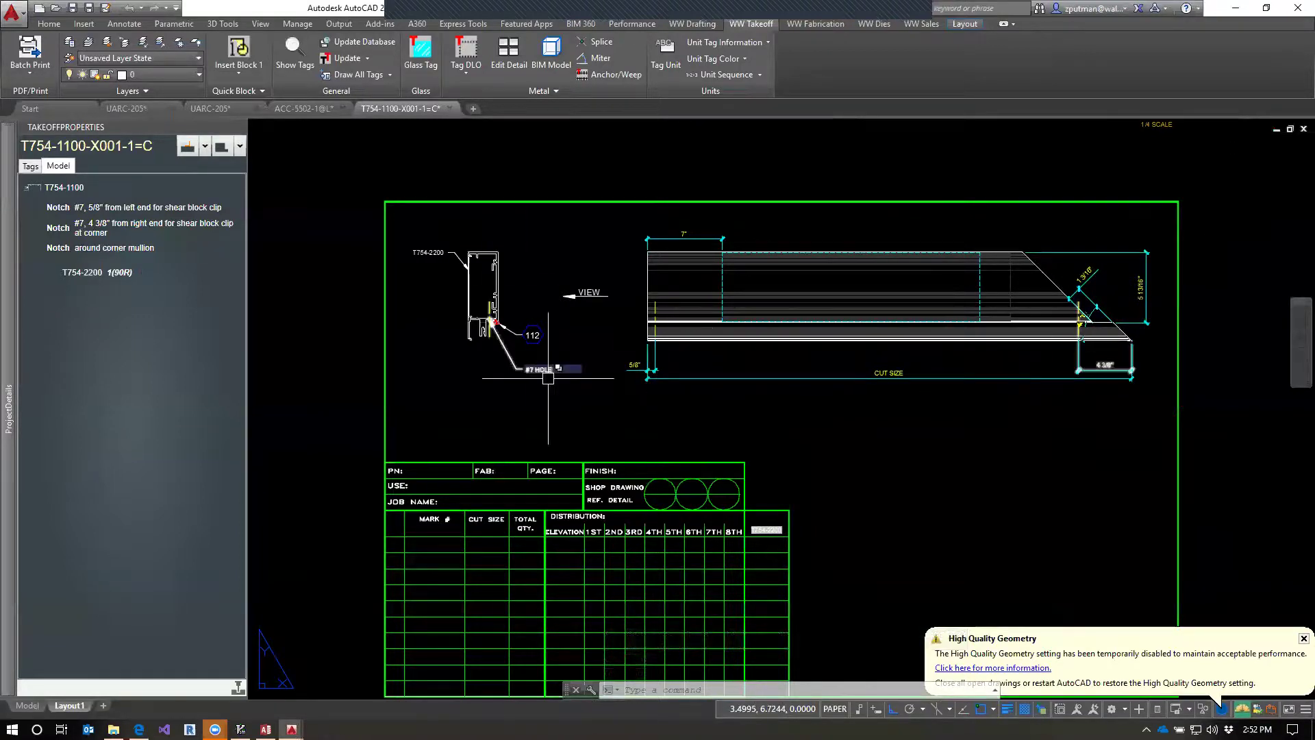
pyautogui.write('VP')
pyautogui.press('Return')
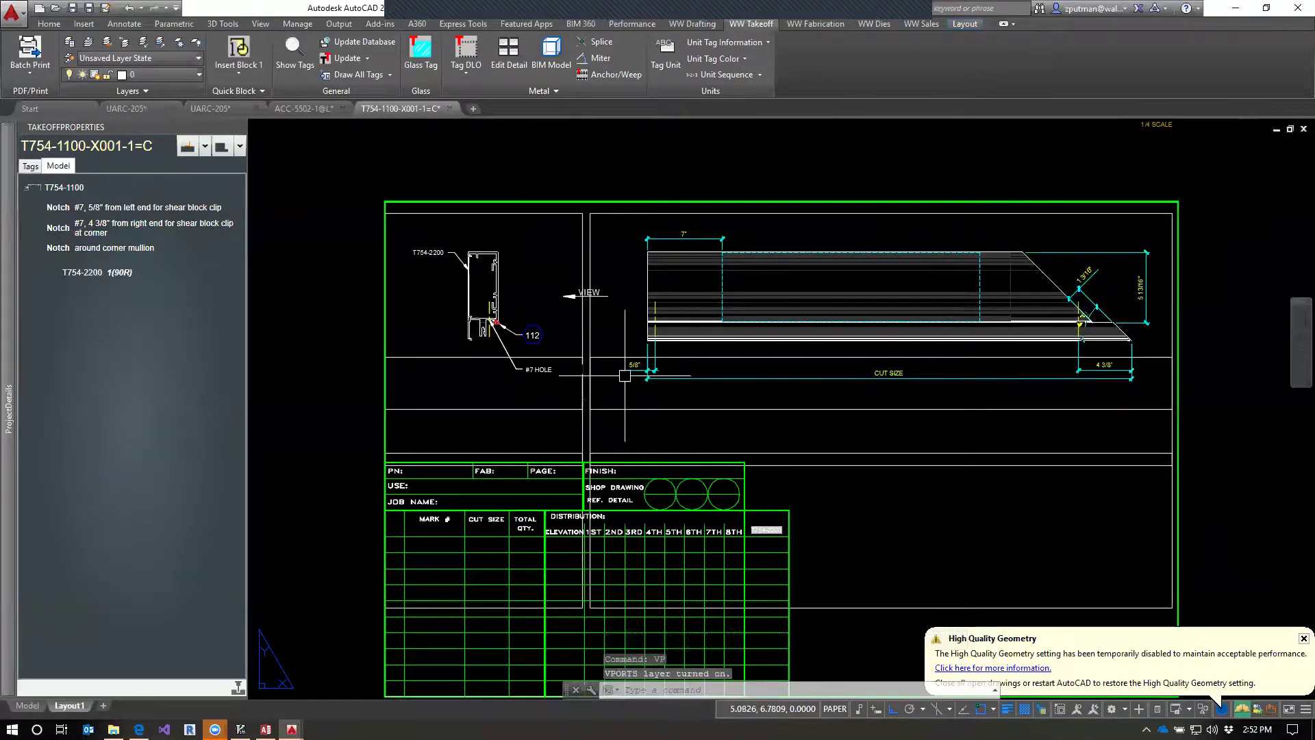
# Select the viewport below the part elevation and check its Display Viewport Objects options.
pyautogui.click(609, 359)
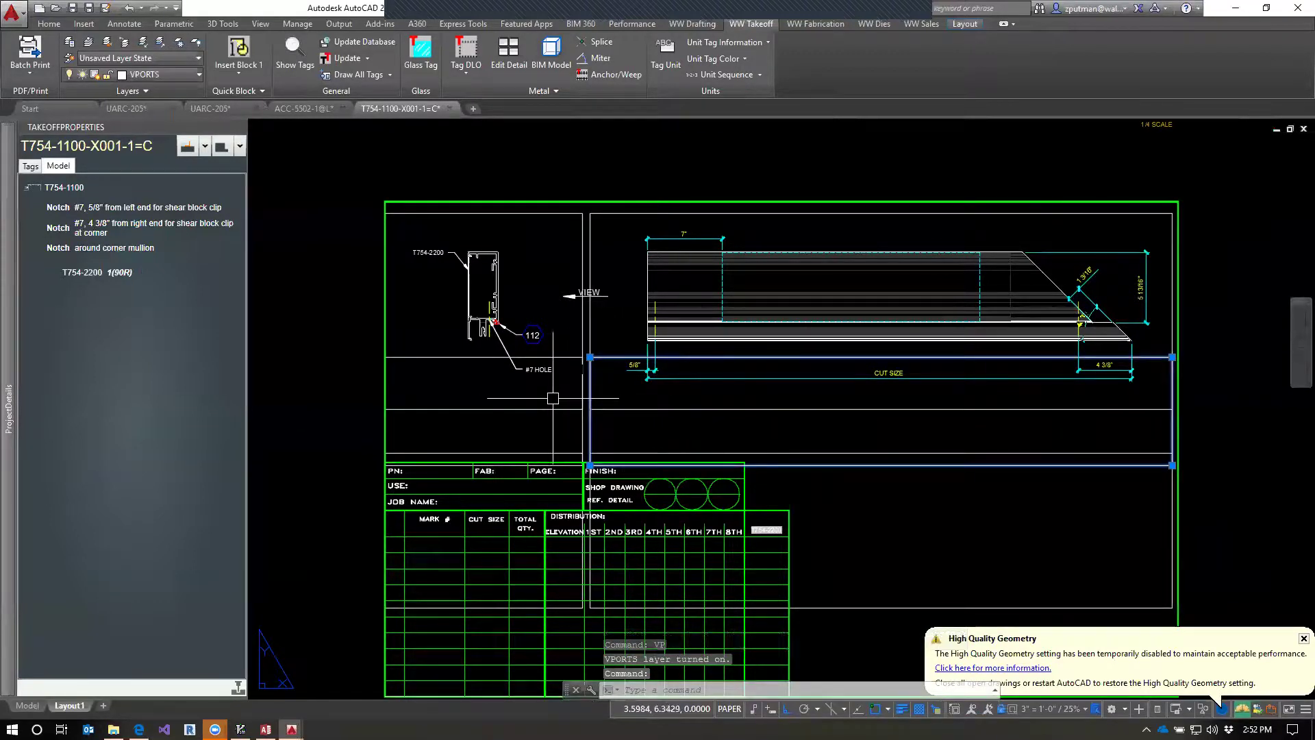
pyautogui.rightClick(615, 291)
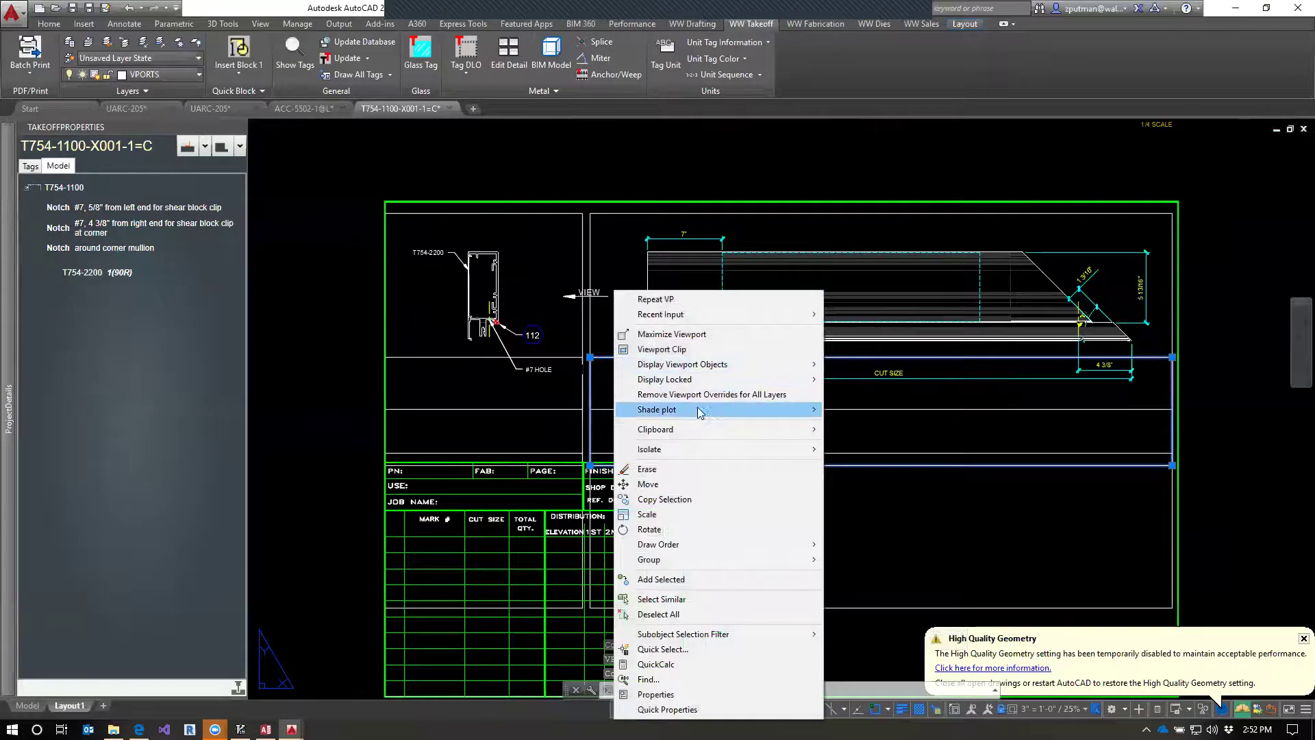
pyautogui.moveTo(728, 365)
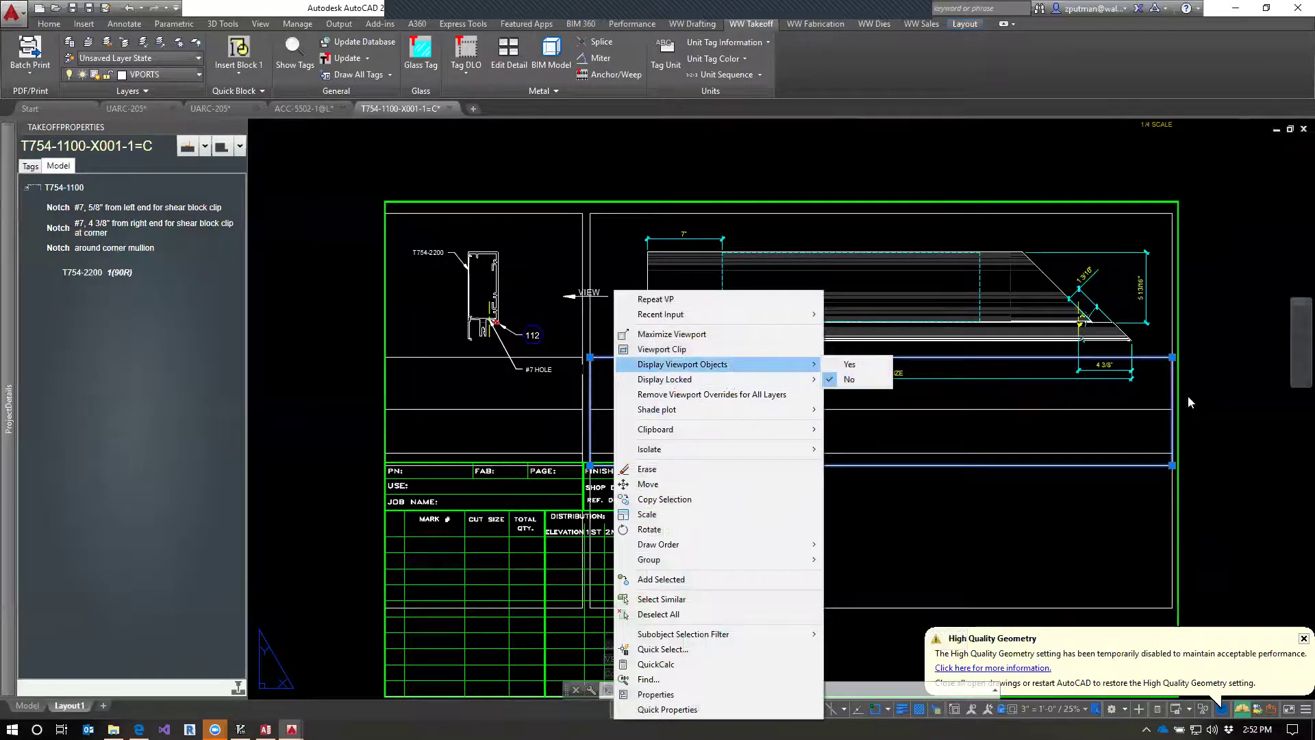
pyautogui.press('Escape')
pyautogui.press('Escape')
# Close the T754-1100-X001-1=C fab drawing and return to the UARC-205 model.
pyautogui.click(447, 109)
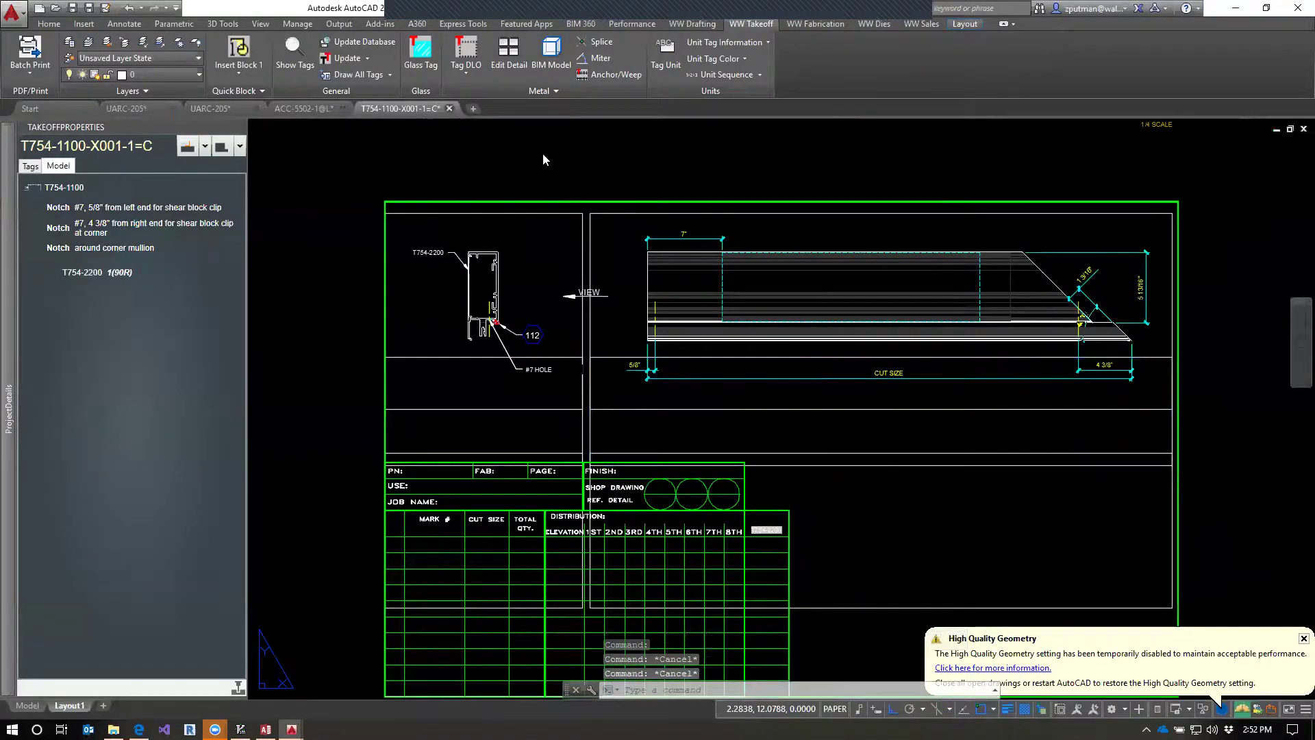
pyautogui.click(685, 400)
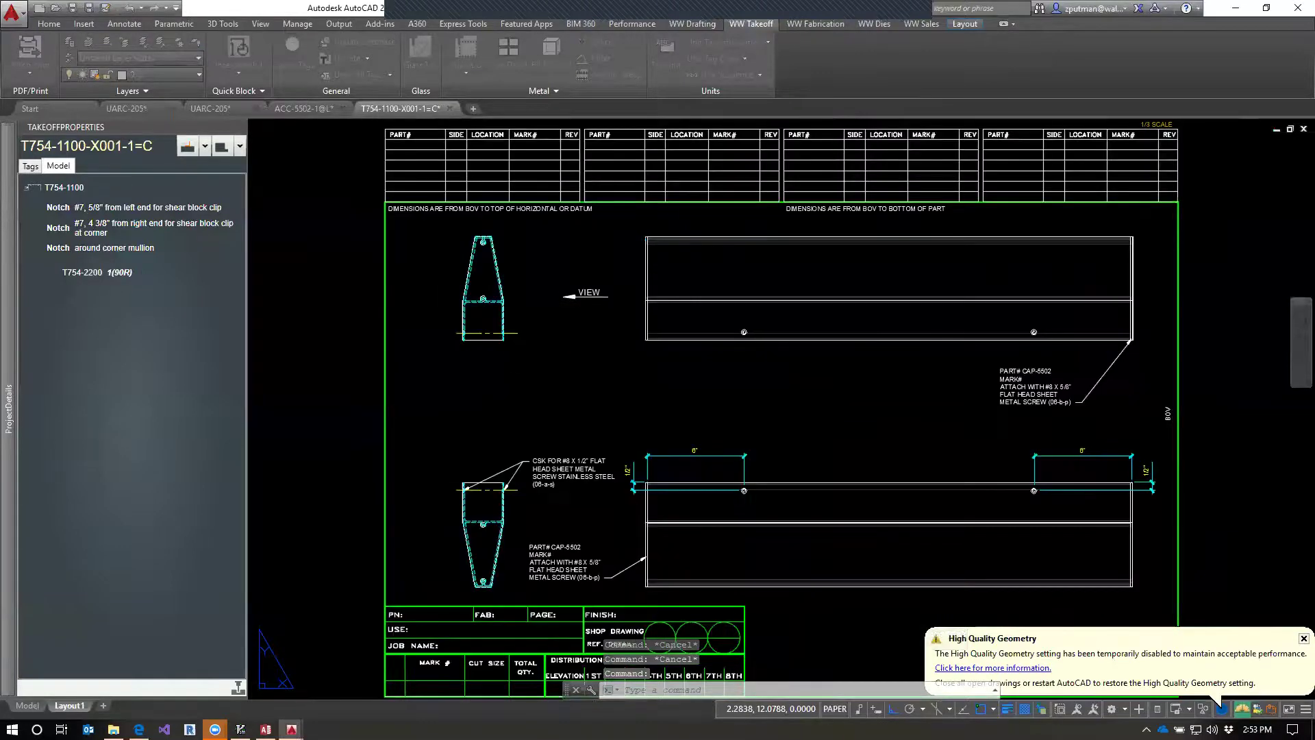
pyautogui.click(226, 109)
pyautogui.press('Escape')
pyautogui.press('Escape')
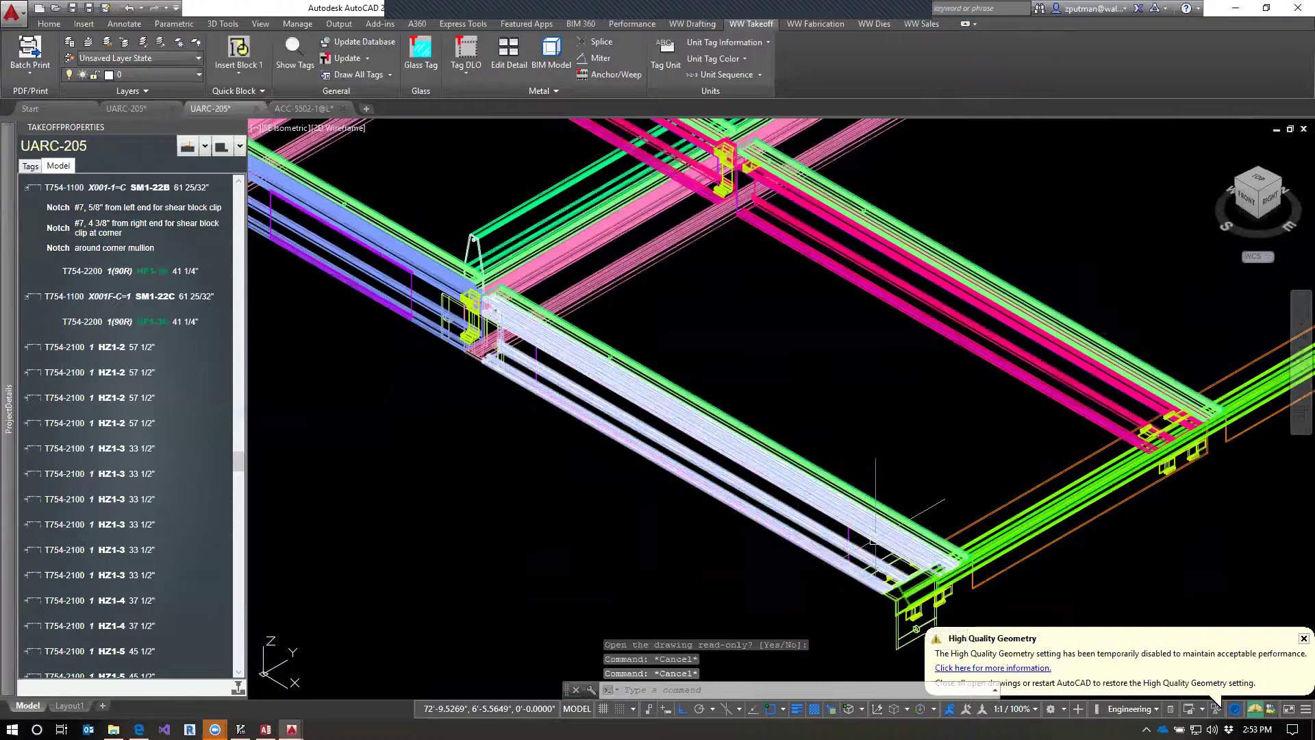
pyautogui.moveTo(467, 339); pyautogui.dragTo(983, 551)
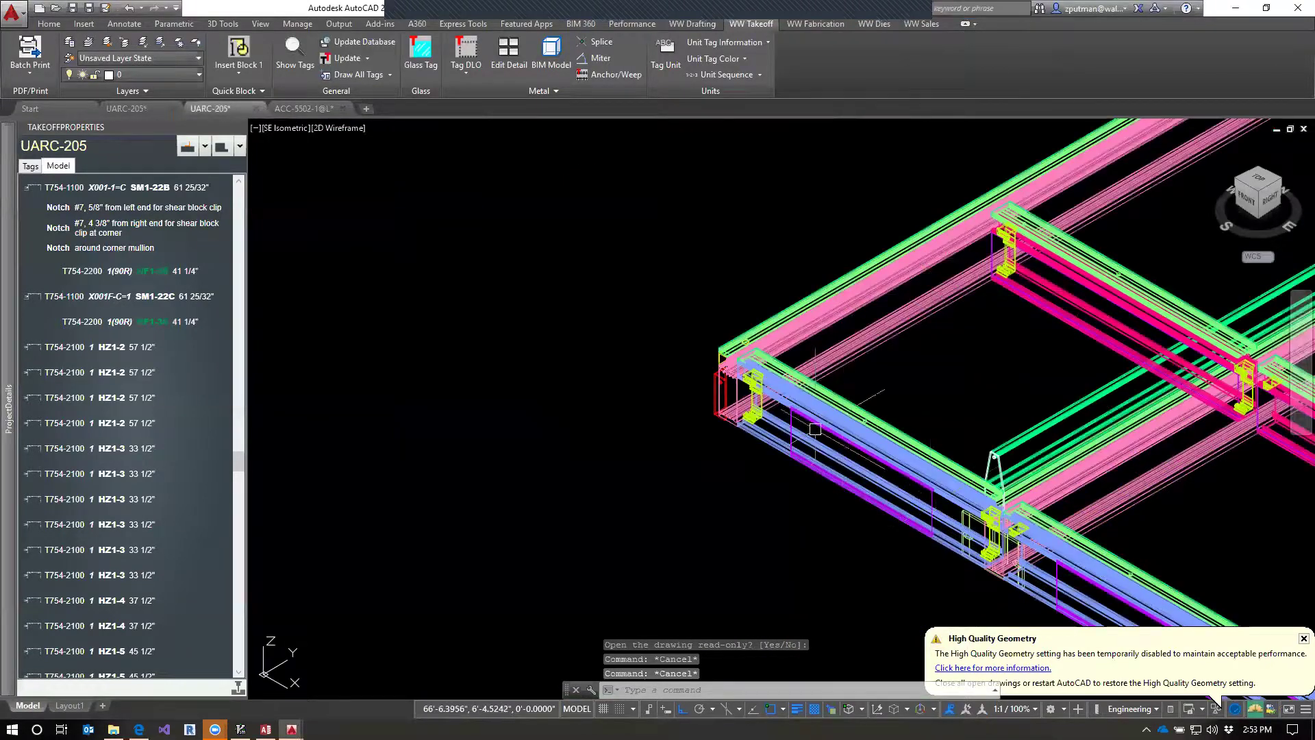
pyautogui.click(771, 446)
pyautogui.rightClick(772, 446)
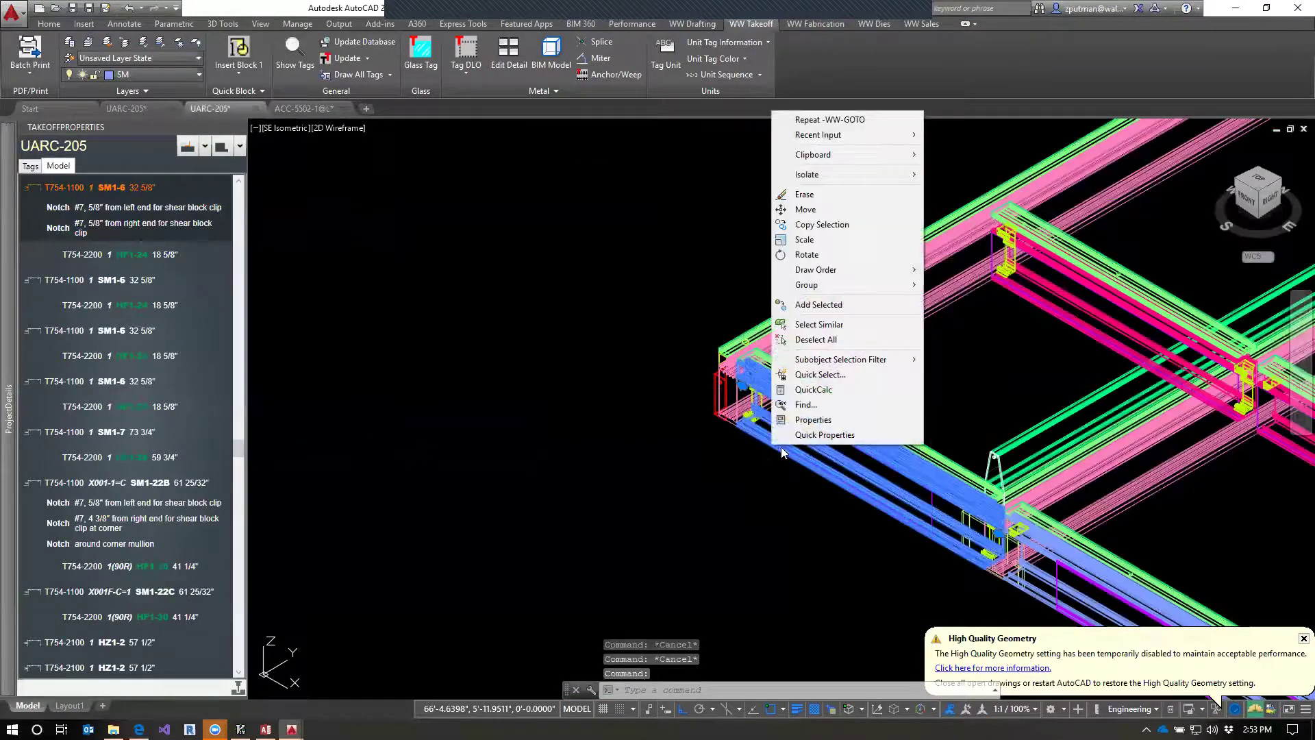
pyautogui.click(820, 324)
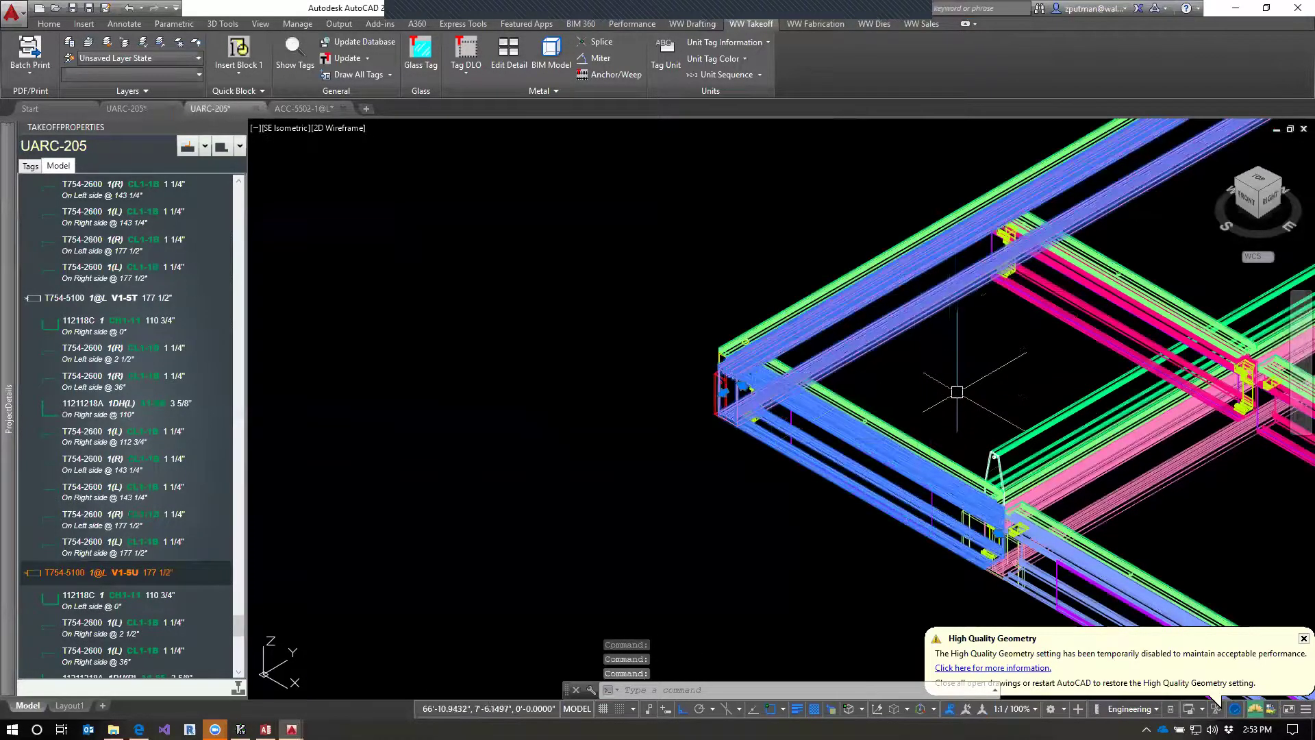
pyautogui.press('Escape')
pyautogui.press('Escape')
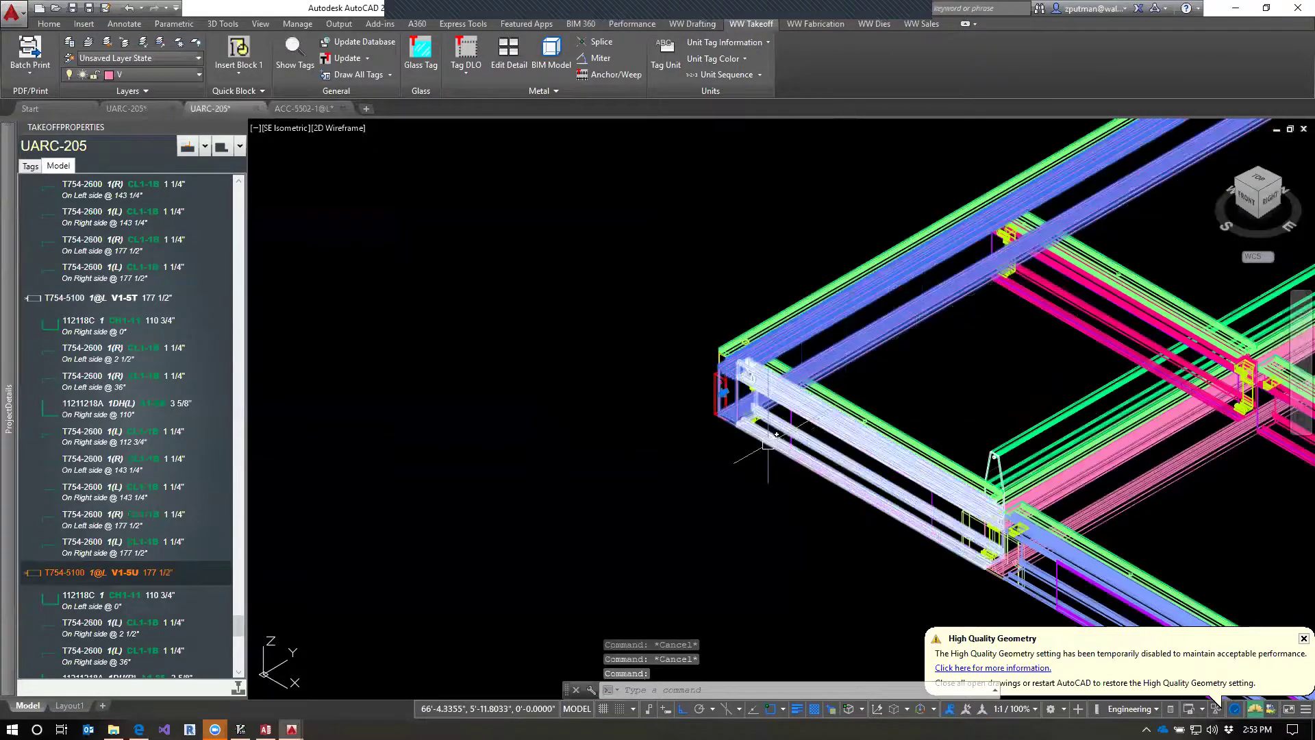
# Isolate the T754-1100 SM1-6 horizontal together with the adjoining T754-5100 V1-5U vertical at the end of the frame.
pyautogui.click(768, 443)
pyautogui.rightClick(768, 443)
pyautogui.moveTo(859, 197)
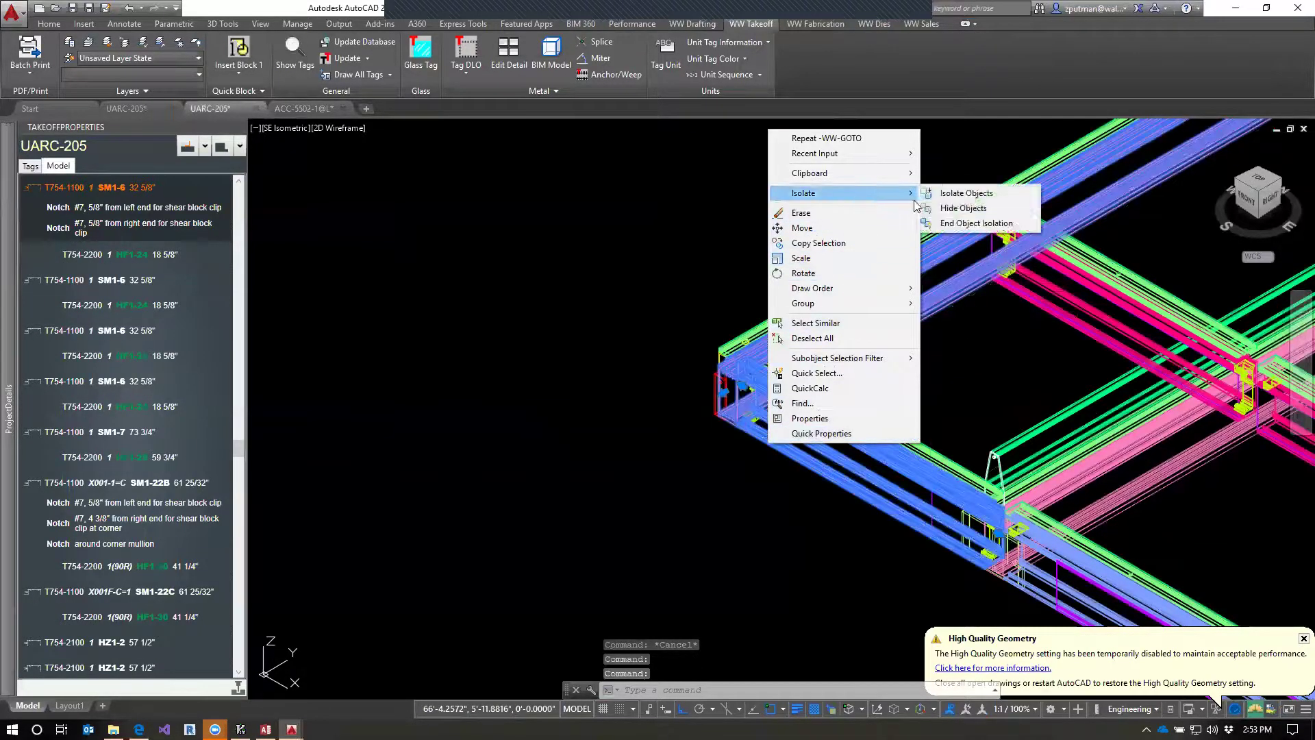
pyautogui.click(973, 194)
pyautogui.moveTo(984, 406); pyautogui.dragTo(695, 496)
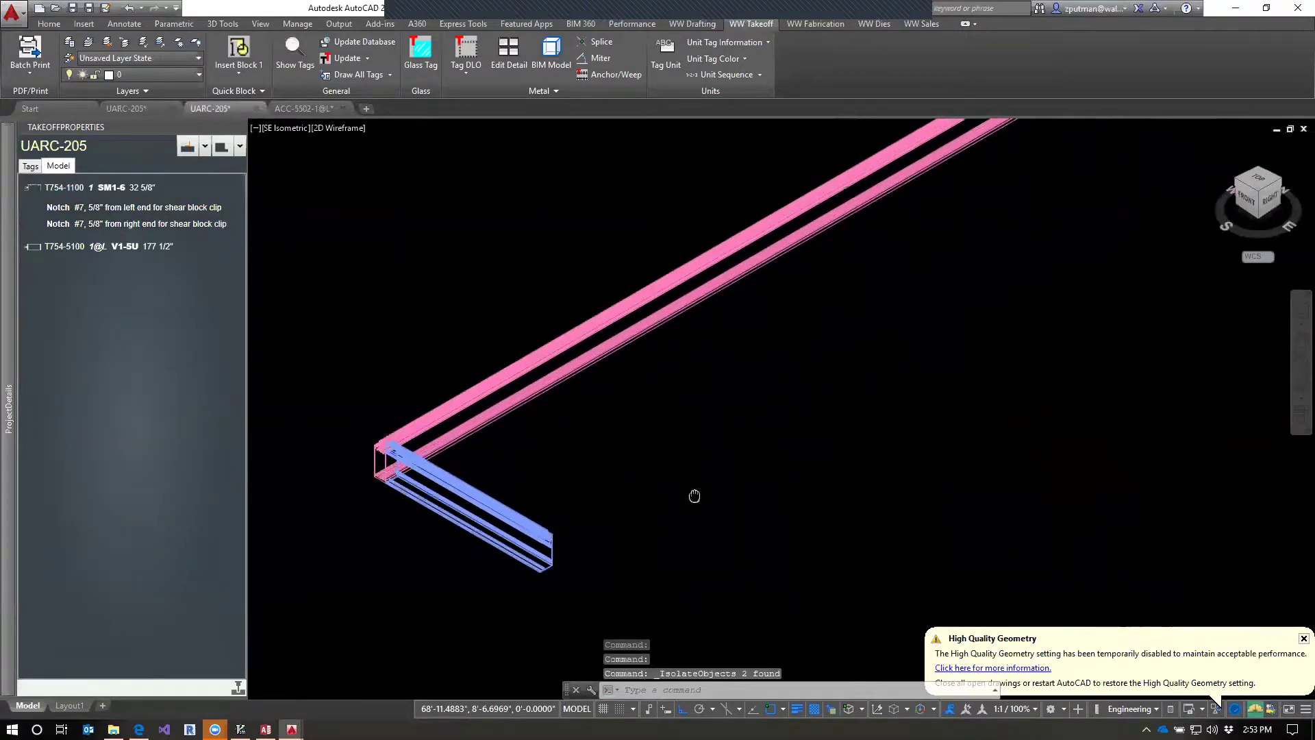
pyautogui.scroll(-2, 694, 496)
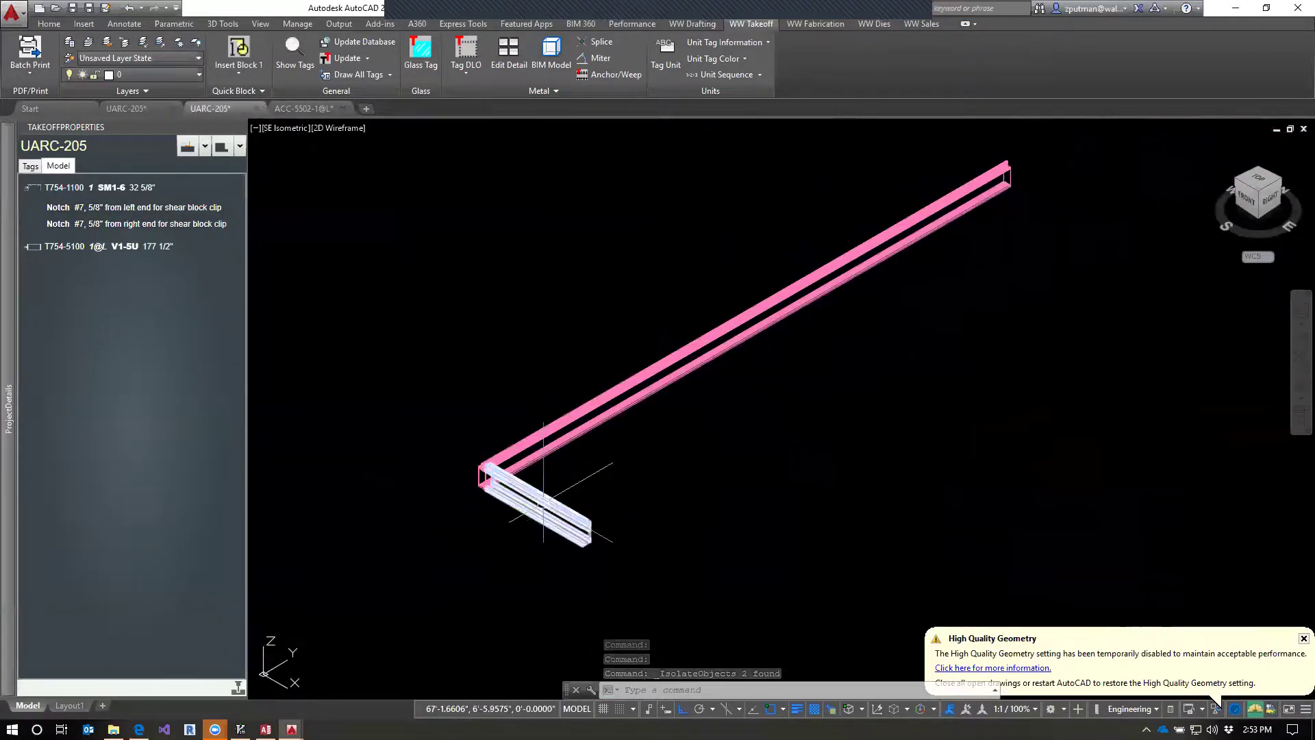
pyautogui.scroll(4, 549, 542)
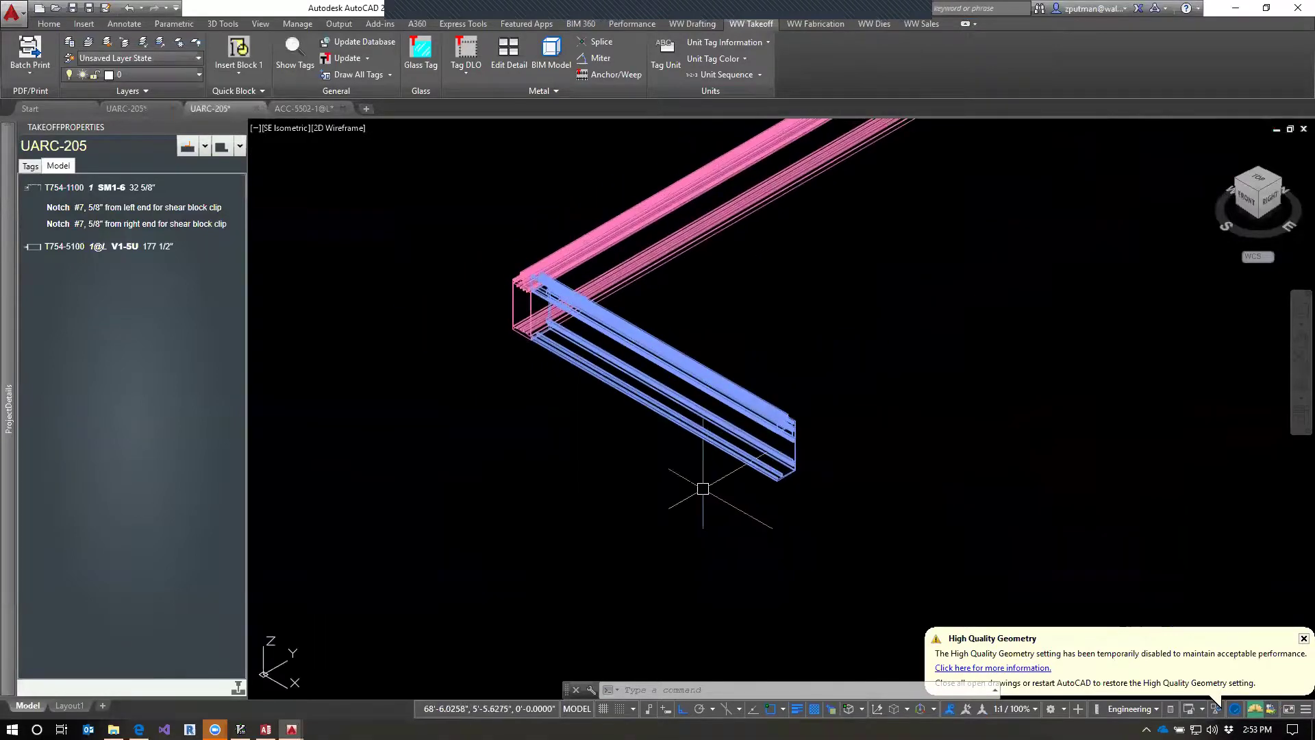
# Set the fab code of the isolated T754-1100 SM1-6 horizontal to 1(45MR).
pyautogui.click(526, 298)
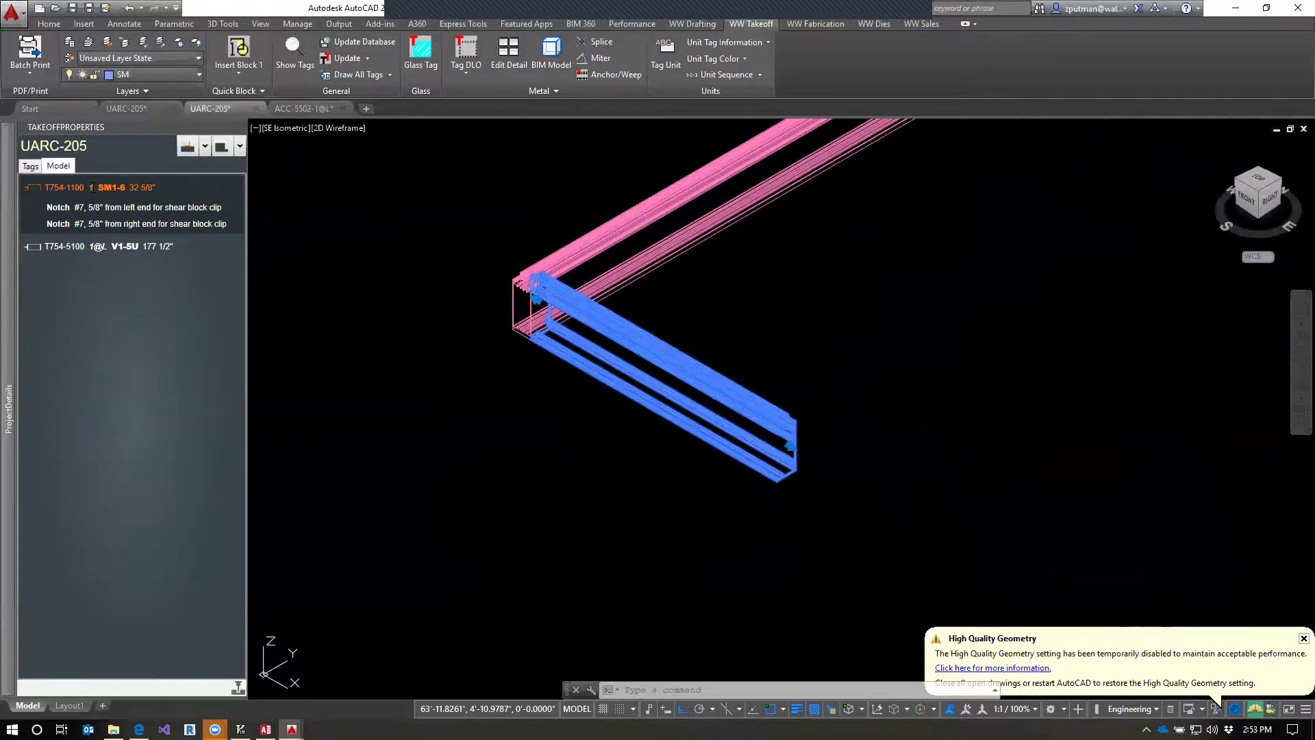
pyautogui.write('5MR)')
pyautogui.press('Return')
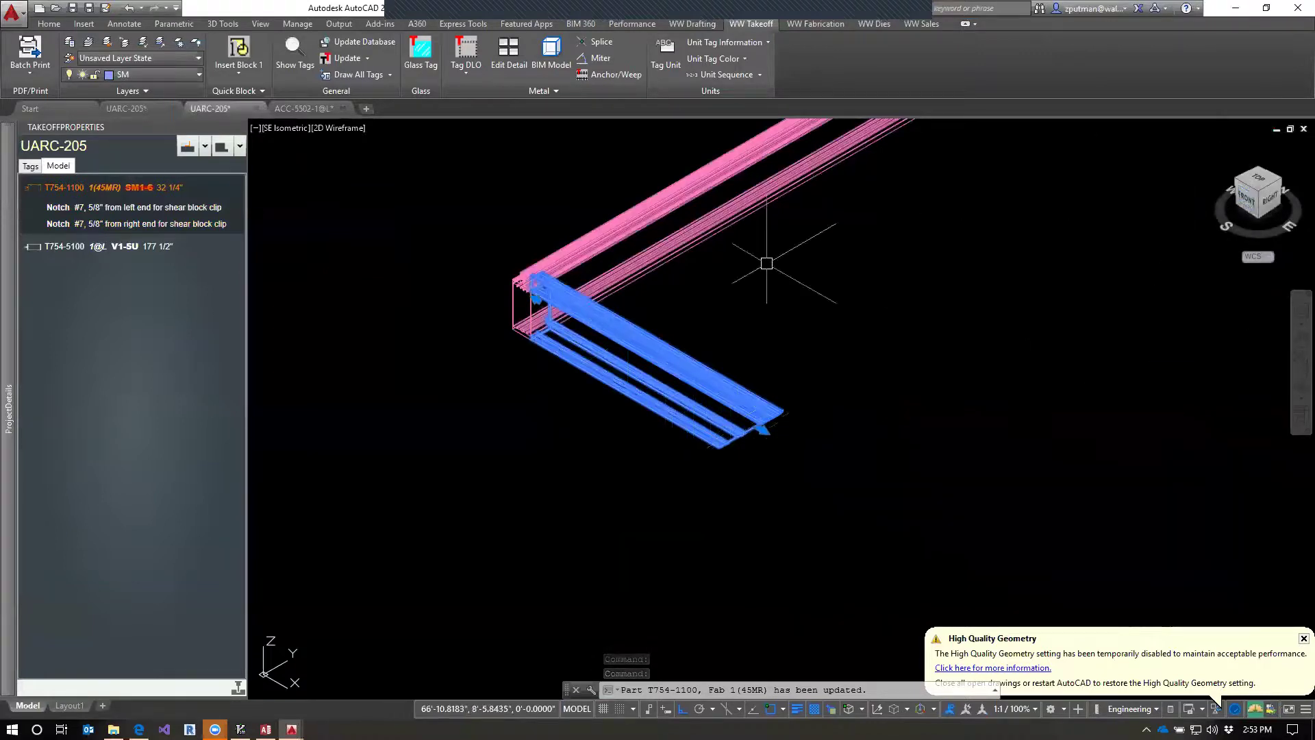
pyautogui.press('Escape')
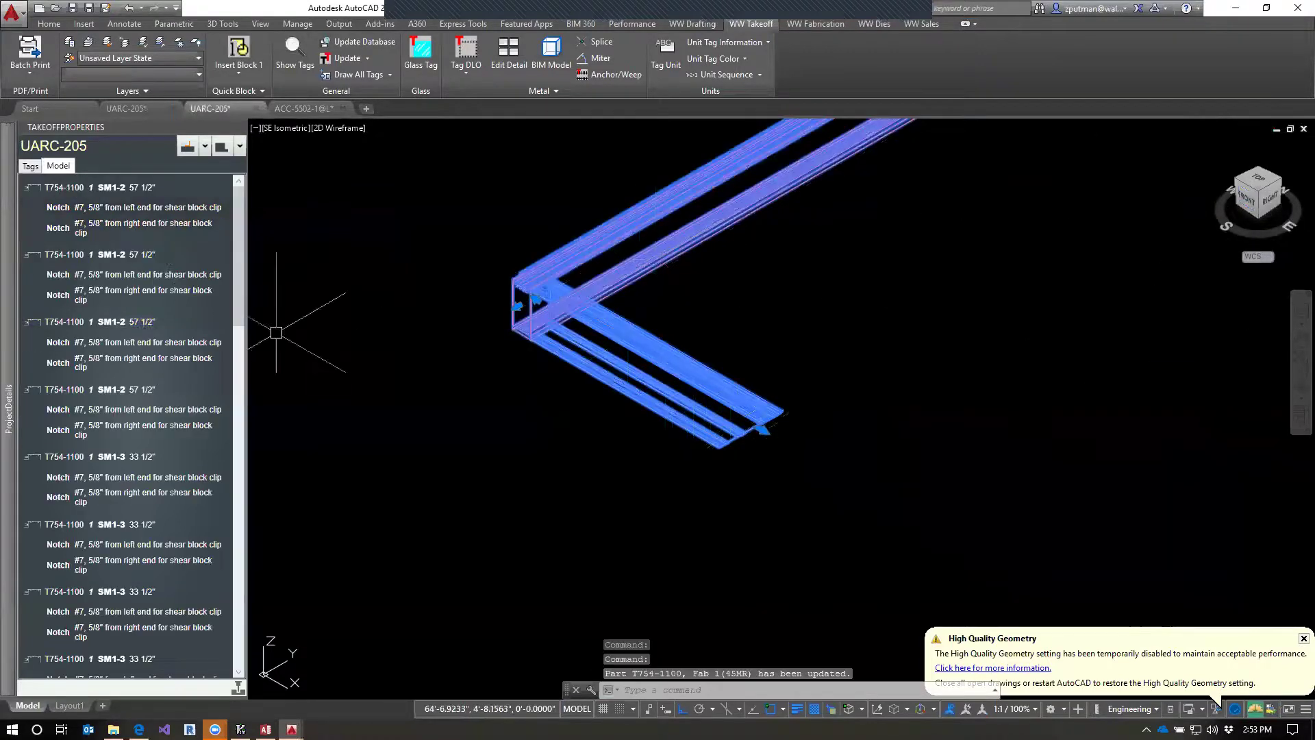
pyautogui.press('Escape')
# Set the fab code of the isolated T754-5100 V1-5U vertical to 1@L(45MB).
pyautogui.click(722, 311)
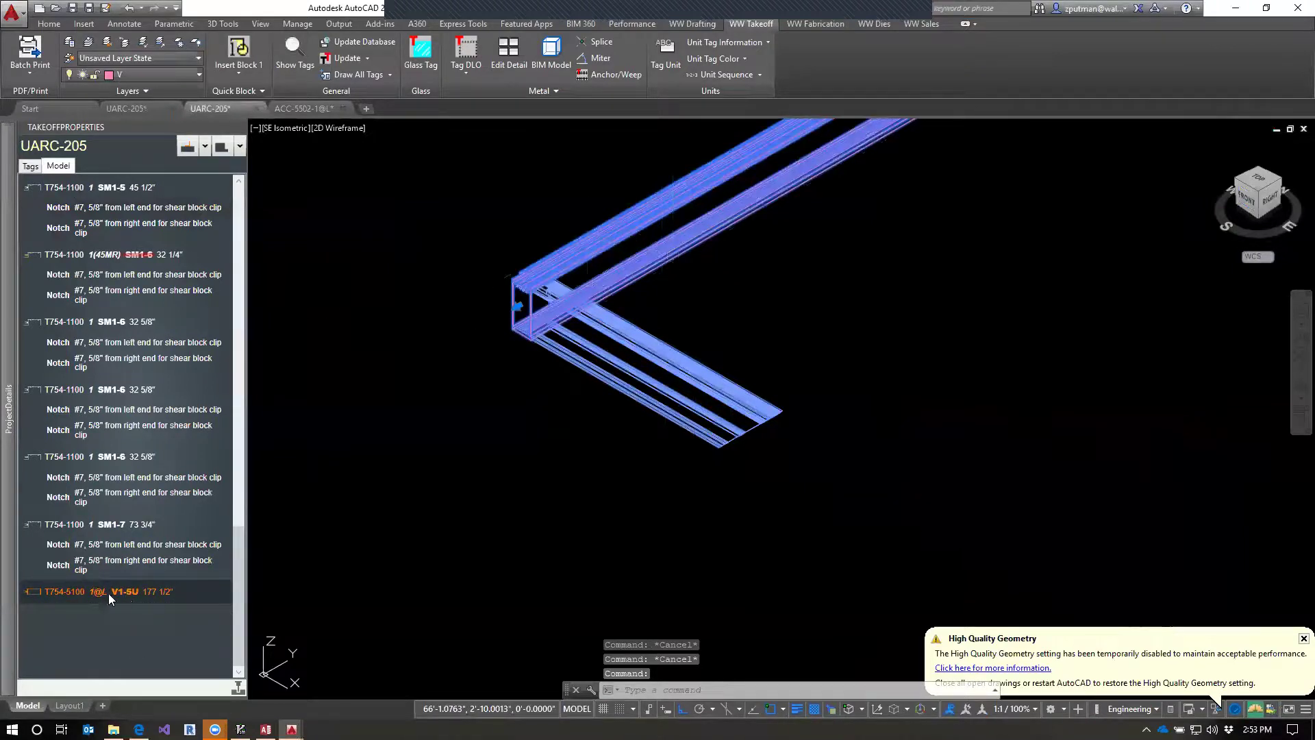
pyautogui.scroll(1, 108, 595)
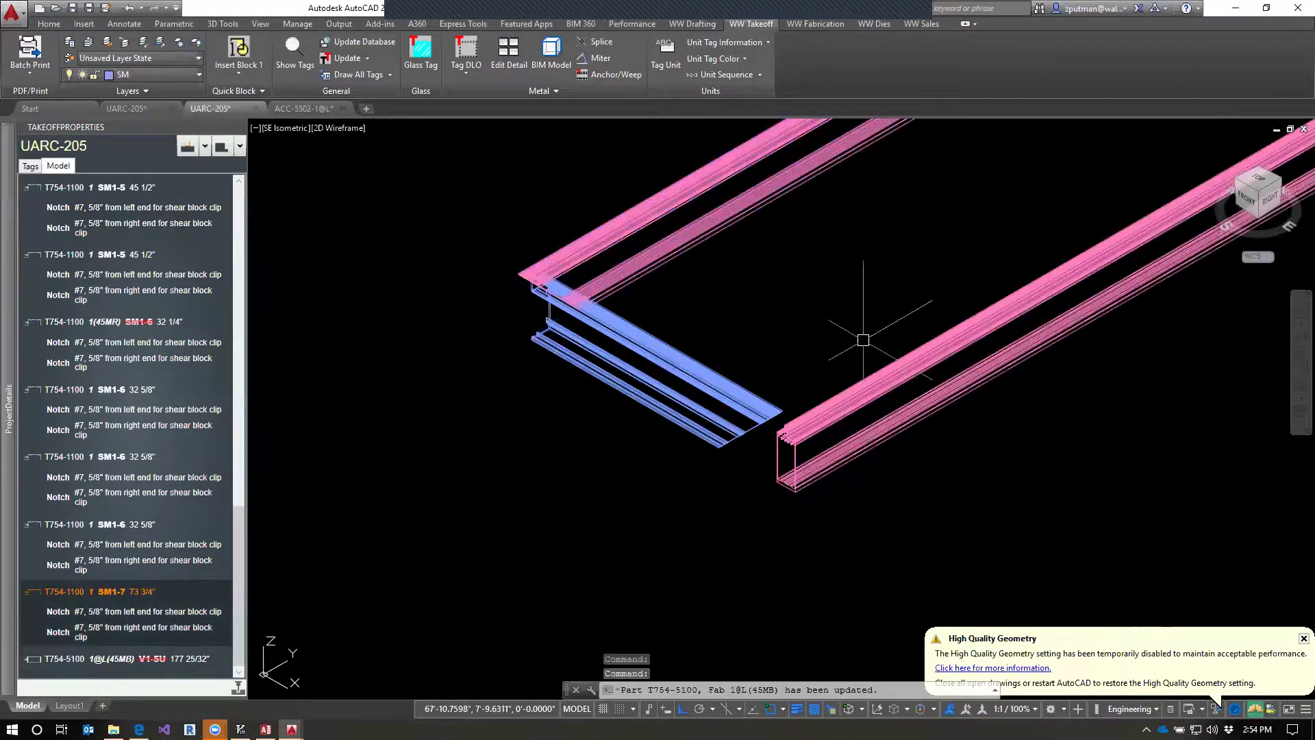
# Set the fab code of the T754-5100 V1-5U vertical to 1@L(135MB).
pyautogui.press('Escape')
pyautogui.scroll(-2, 973, 288)
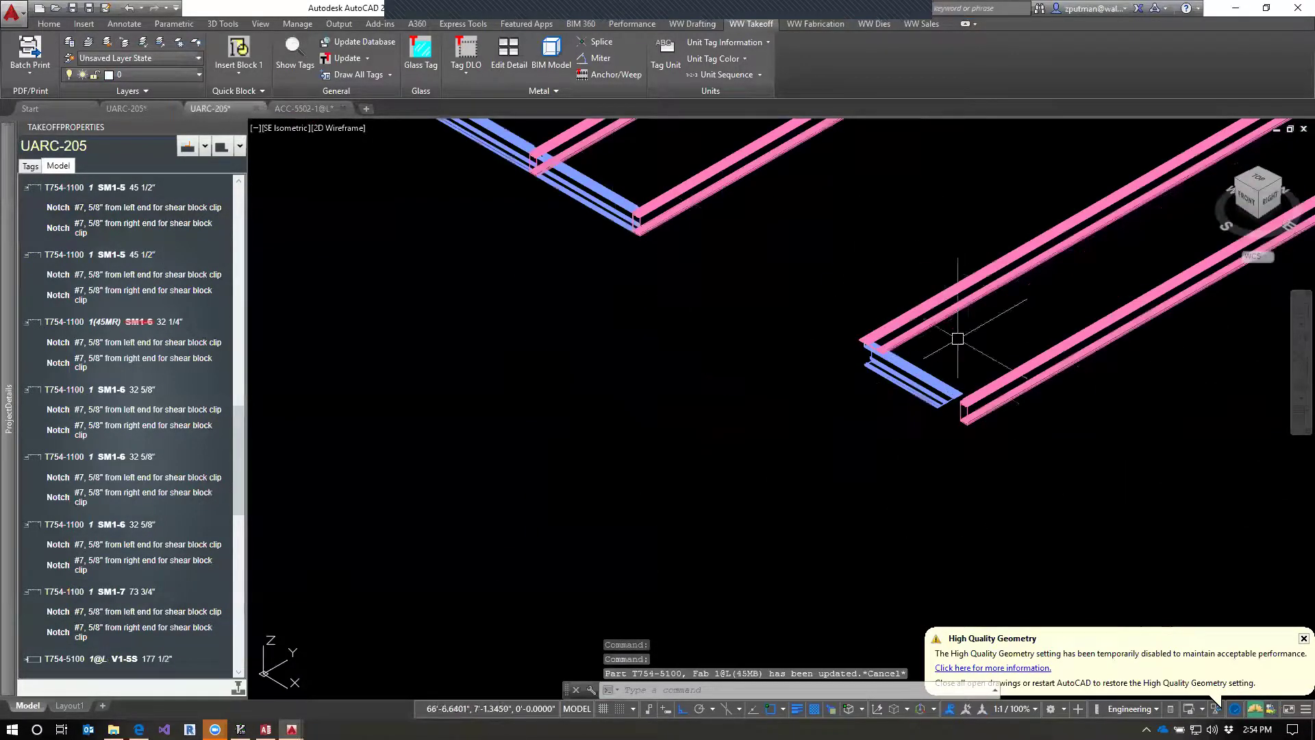
pyautogui.scroll(5, 996, 339)
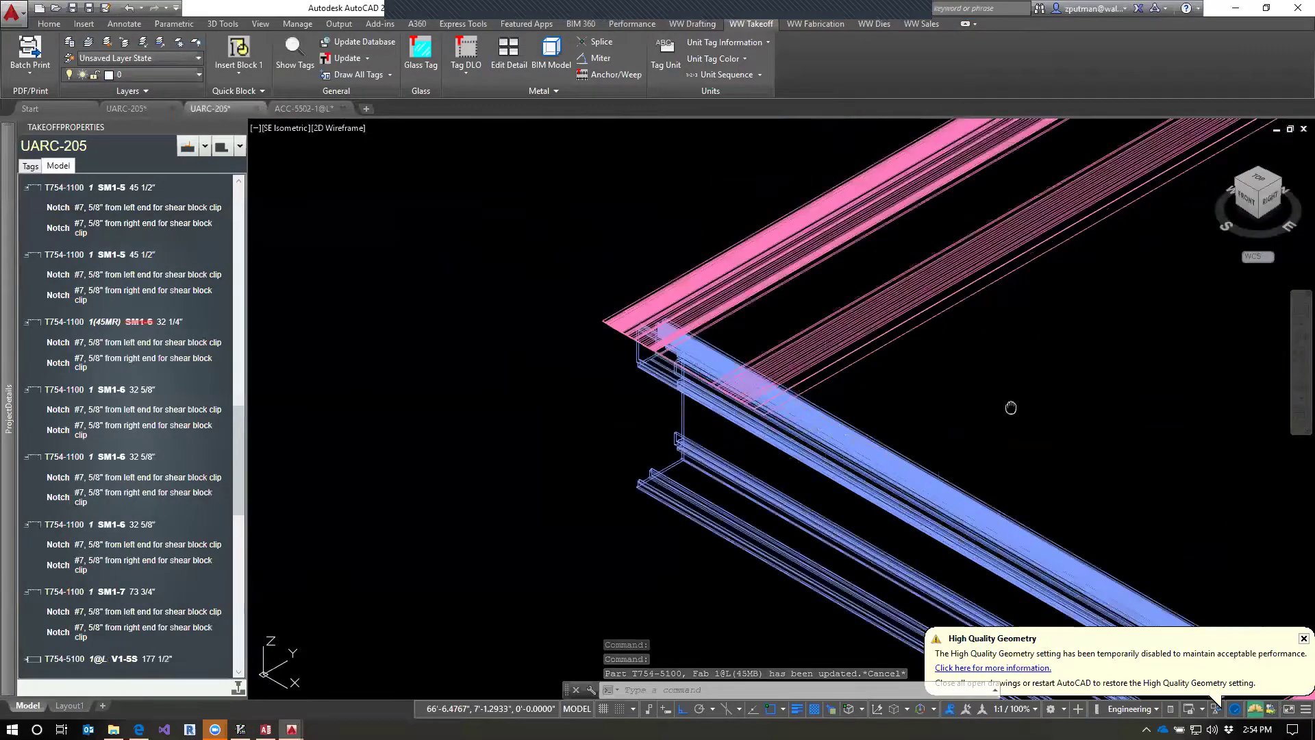
pyautogui.scroll(-2, 881, 301)
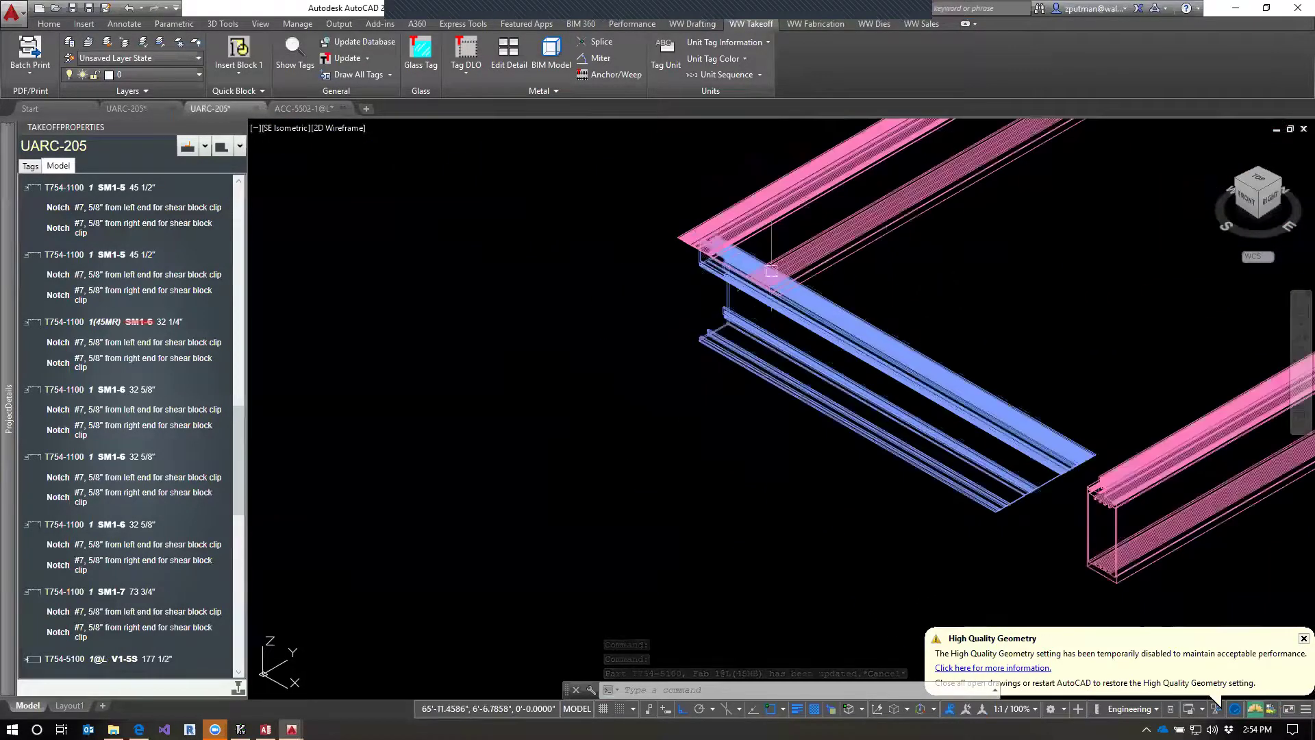
pyautogui.click(846, 239)
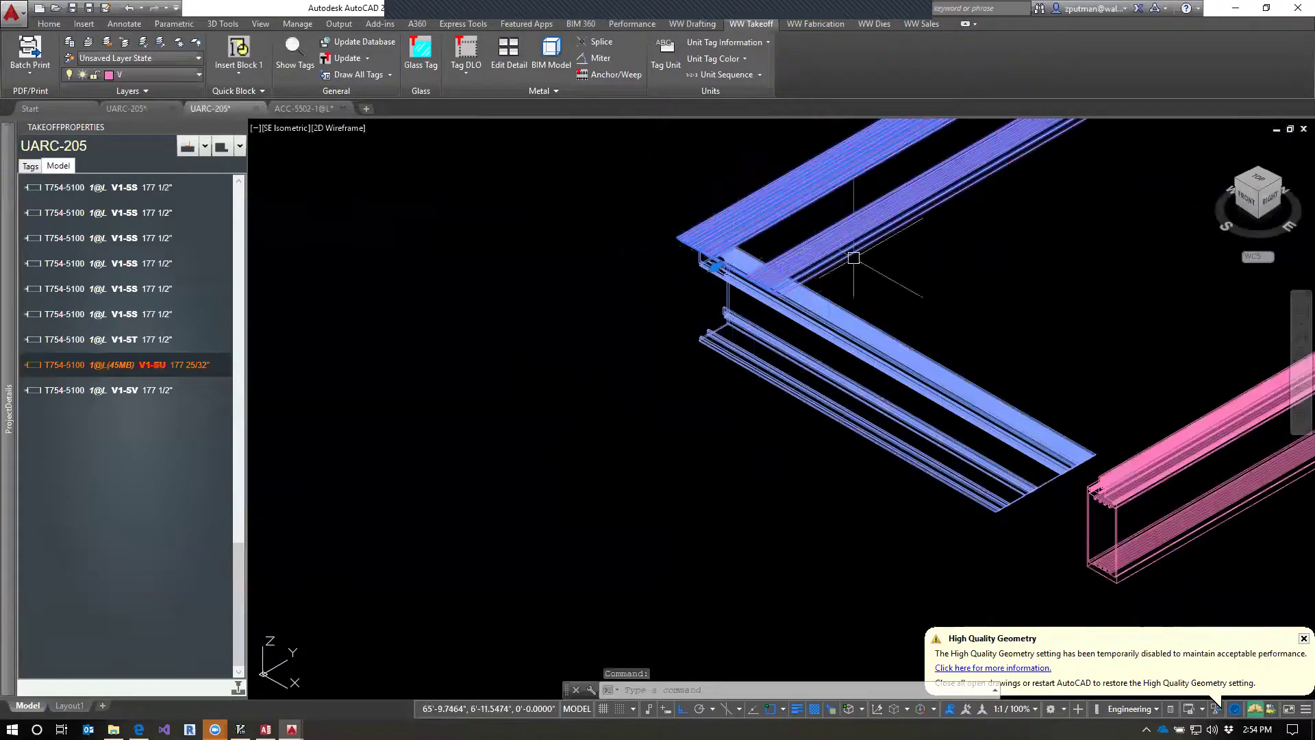
pyautogui.press('Escape')
pyautogui.press('Escape')
pyautogui.press('Escape')
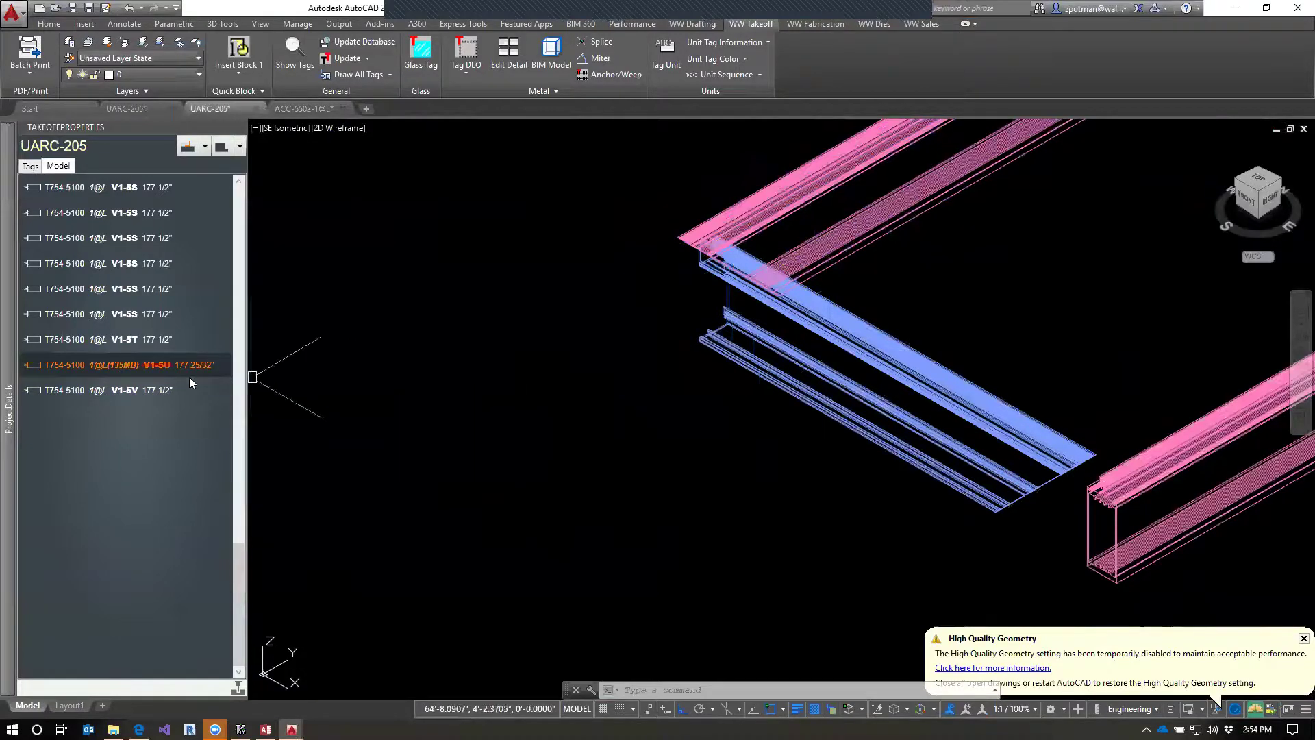
pyautogui.press('Return')
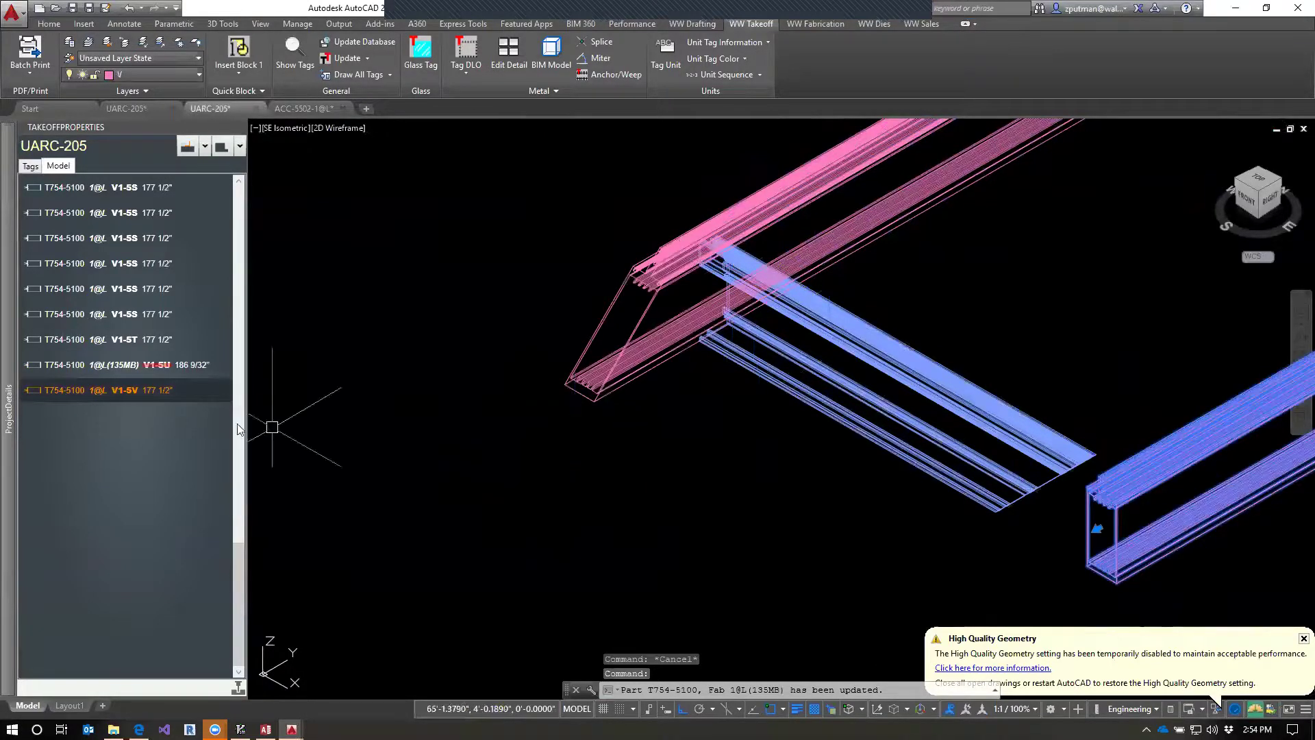
# Add an 80TB tilt to the V1-5U vertical's fab code so it reads 1@L(135MB, 80TB), and inspect its cut end.
pyautogui.click(137, 365)
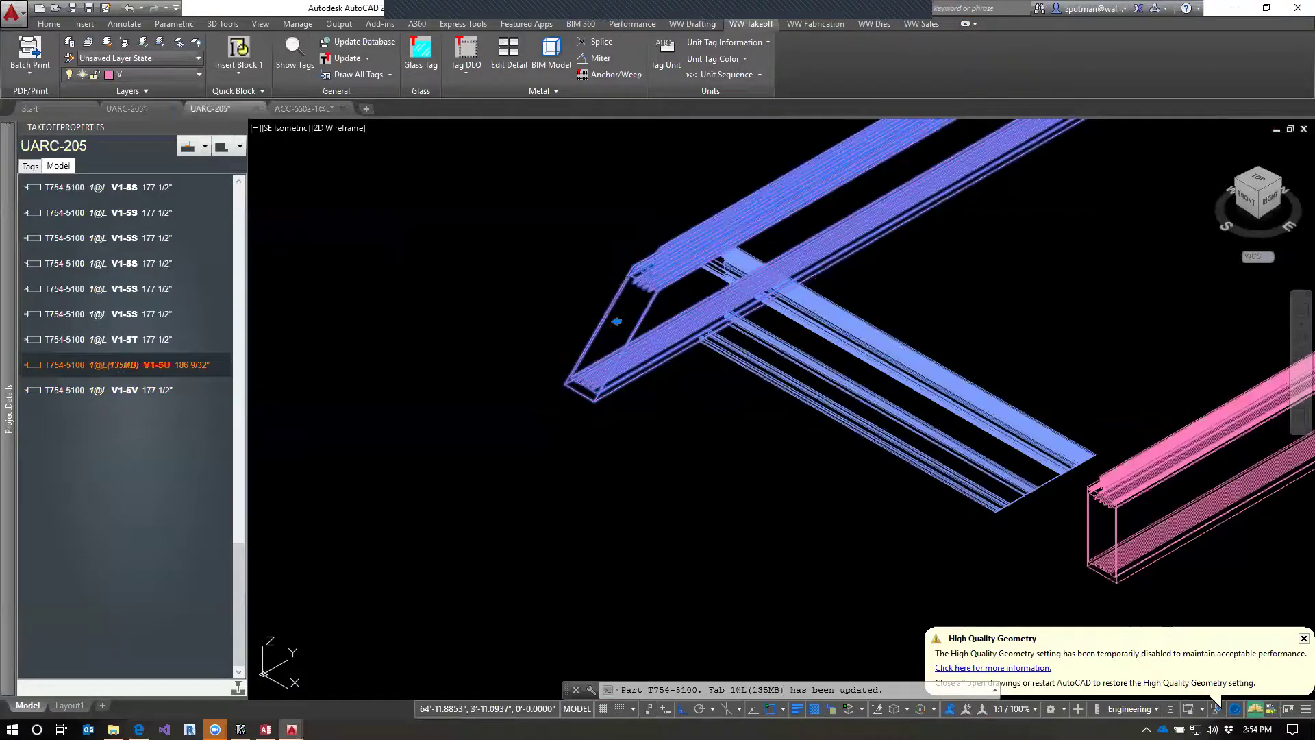
pyautogui.moveTo(8, 412)
pyautogui.write('80')
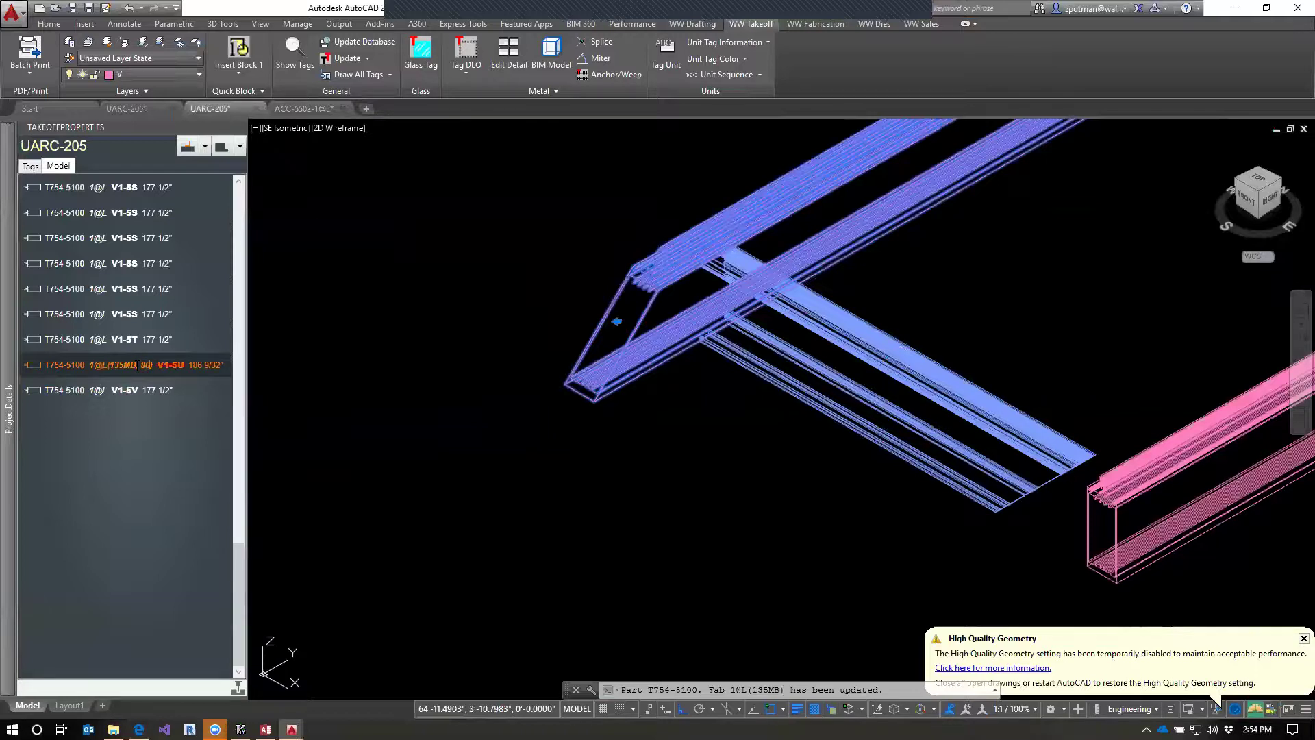
pyautogui.write('TB')
pyautogui.click(43, 389)
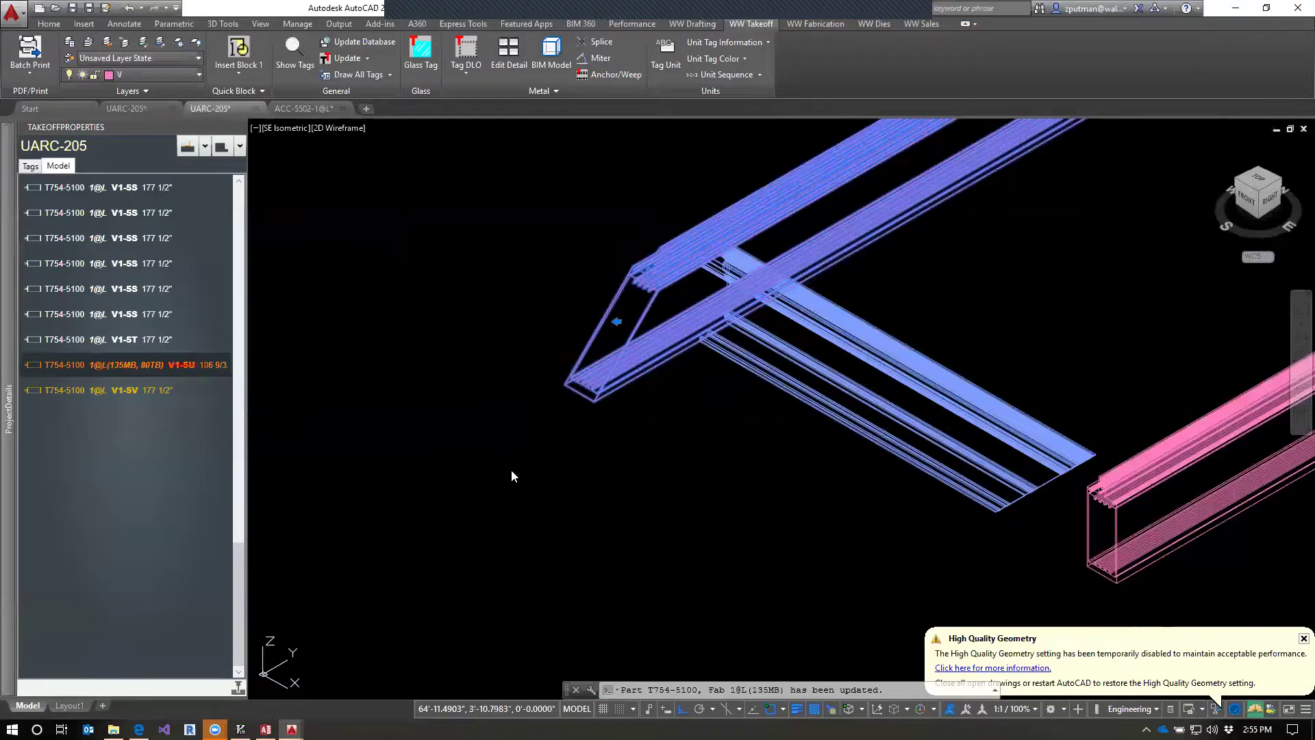
pyautogui.scroll(5, 622, 378)
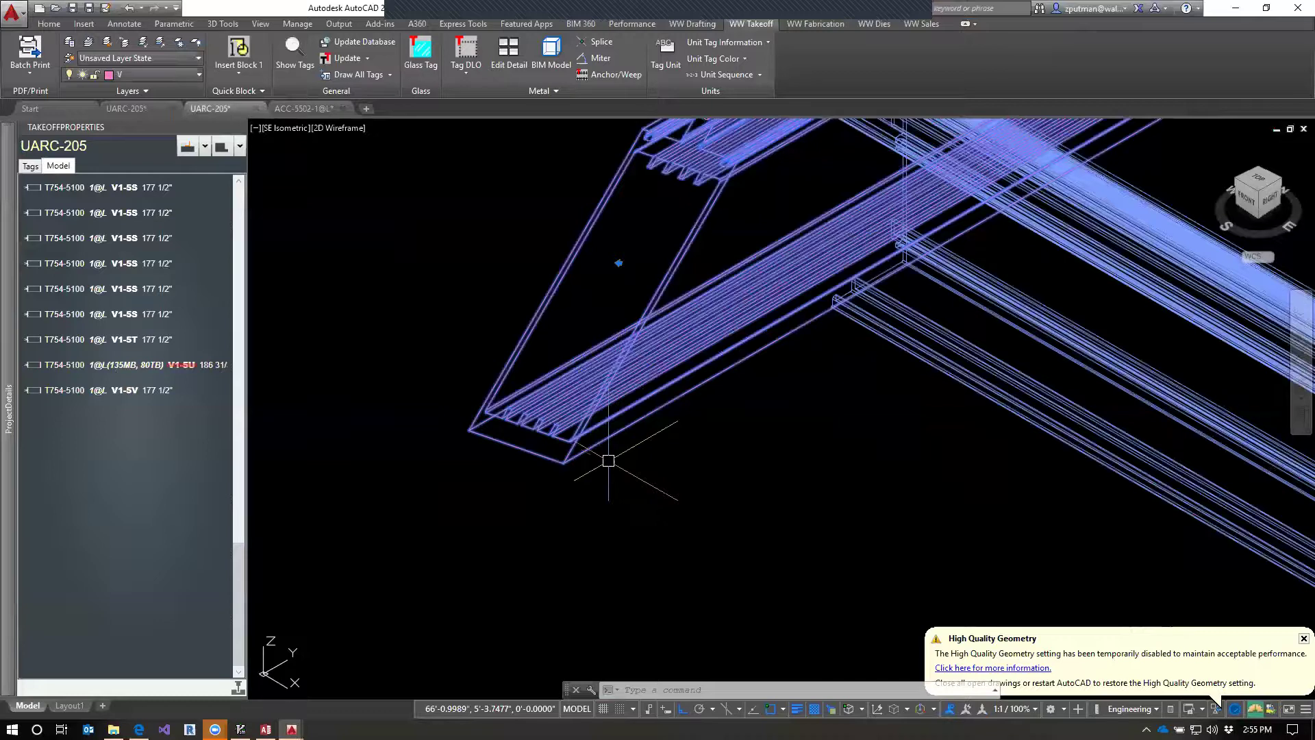
pyautogui.press('Escape')
pyautogui.press('Escape')
pyautogui.press('Escape')
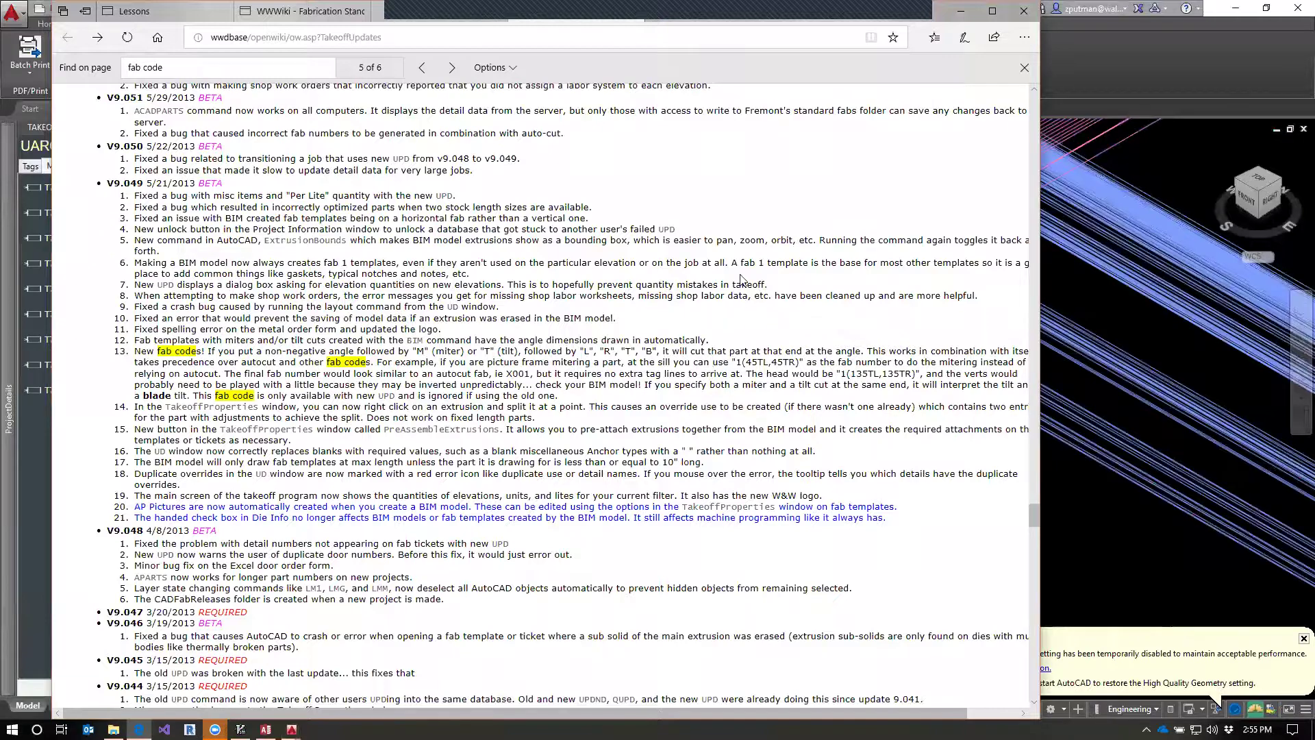
# Go back through the "fab code" matches in the browser's update notes to the vTP.160 entry on CL, CR, CT and CB.
pyautogui.scroll(4, 760, 278)
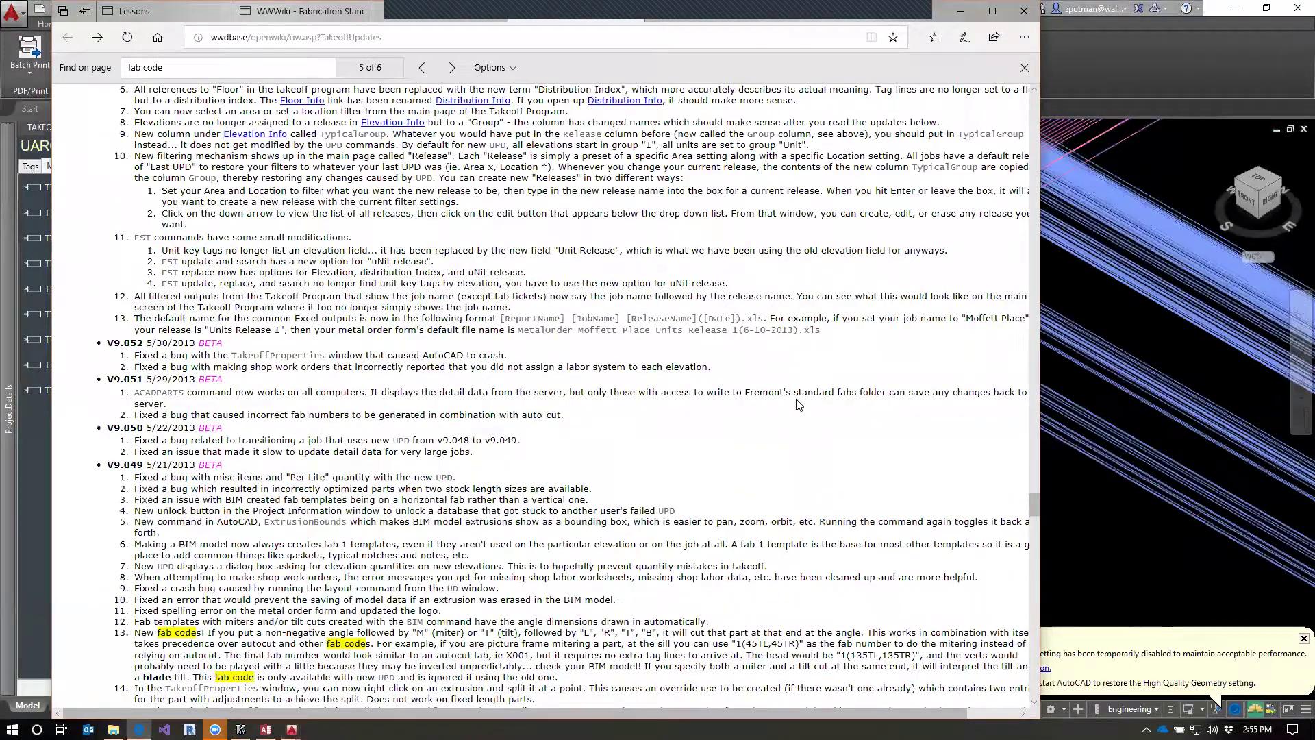
pyautogui.scroll(1, 799, 405)
pyautogui.scroll(10, 798, 405)
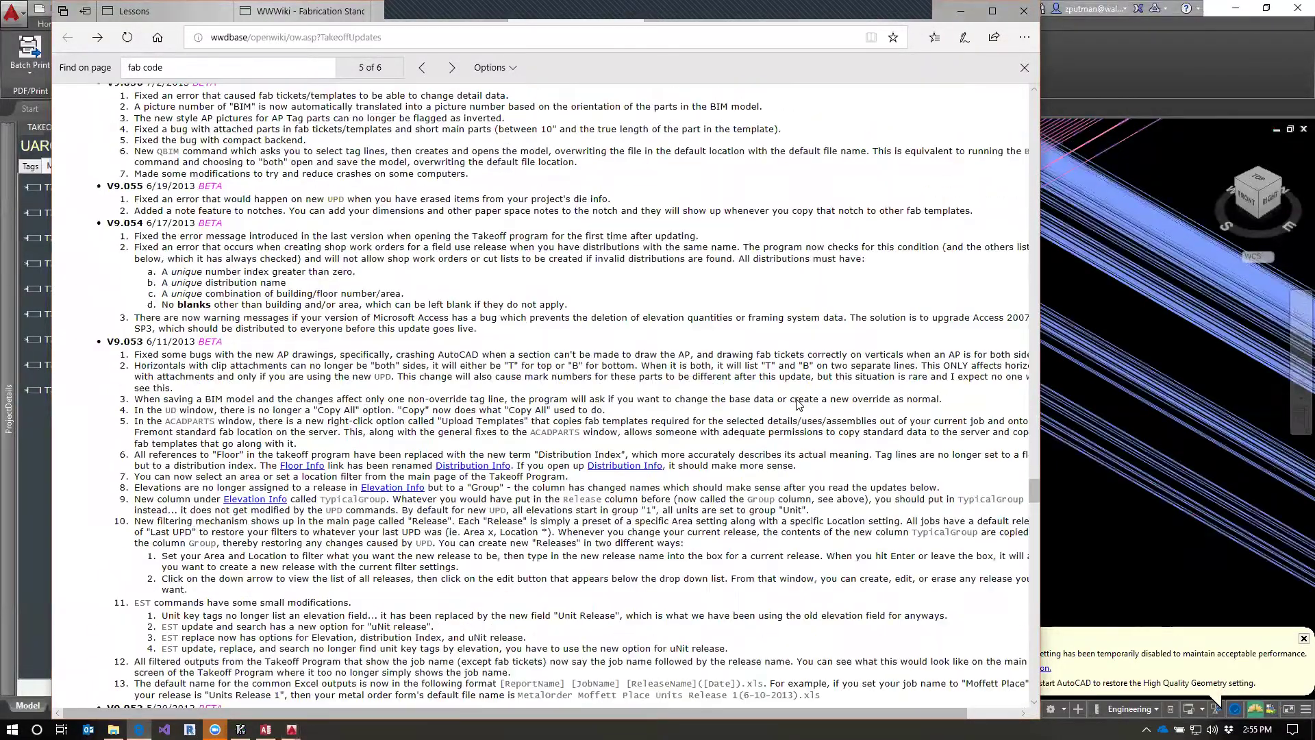
pyautogui.click(422, 67)
pyautogui.click(423, 67)
pyautogui.click(423, 67)
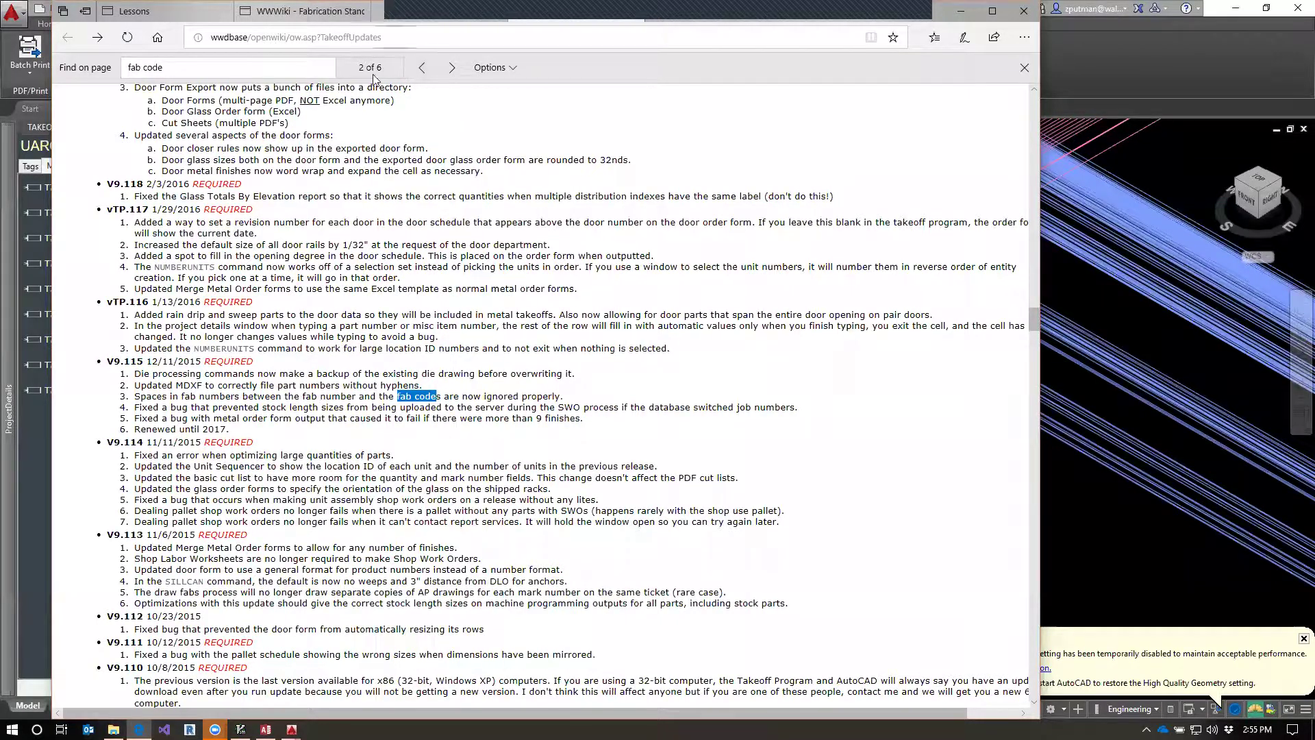
pyautogui.click(424, 70)
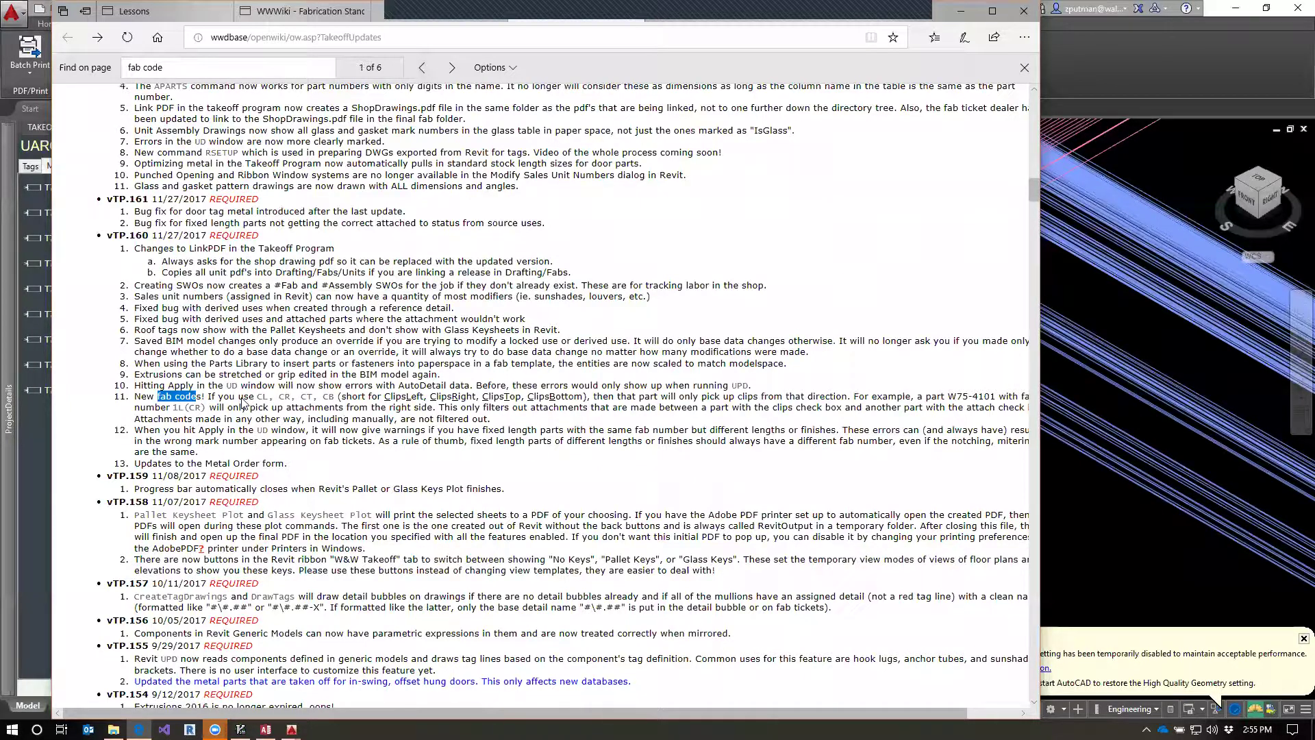
pyautogui.moveTo(239, 397); pyautogui.dragTo(617, 406)
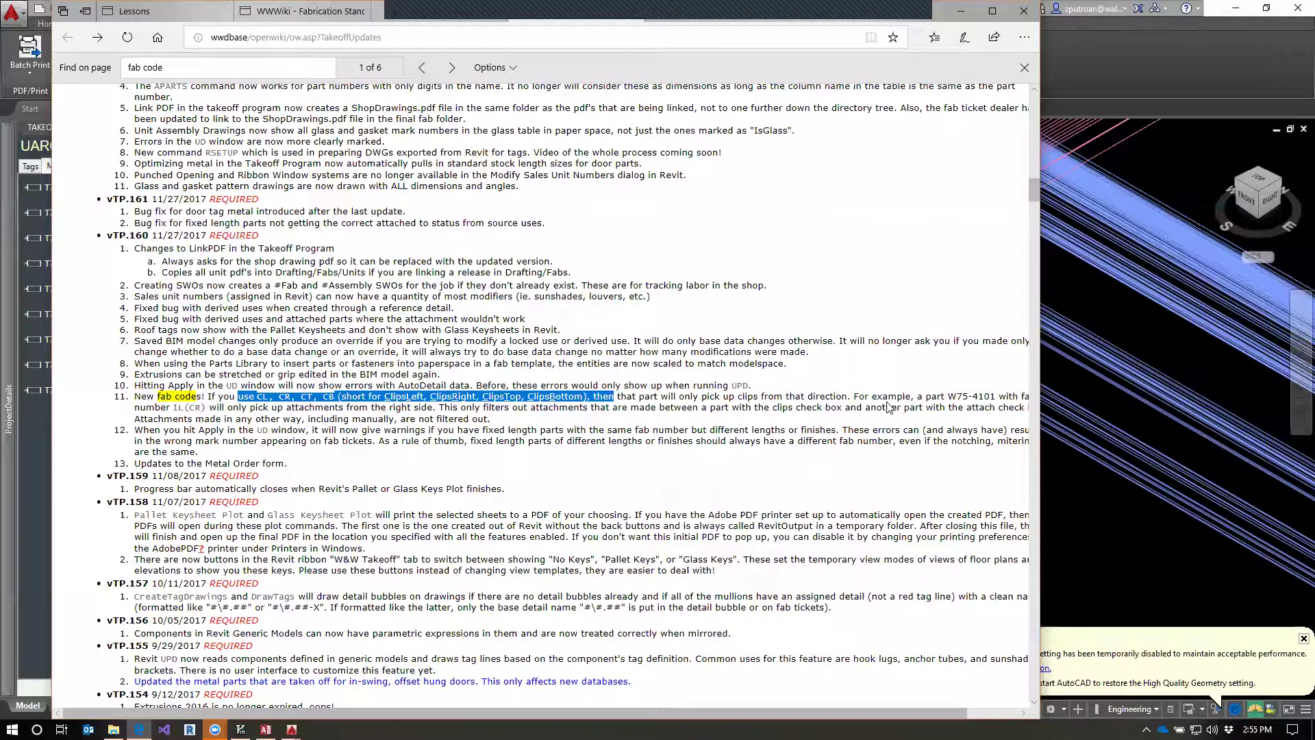
# Return to the UARC-205 model in AutoCAD, select the T754-5100 V1-5U vertical and bring up the Training Project details.
pyautogui.click(1082, 531)
pyautogui.scroll(-3, 1004, 558)
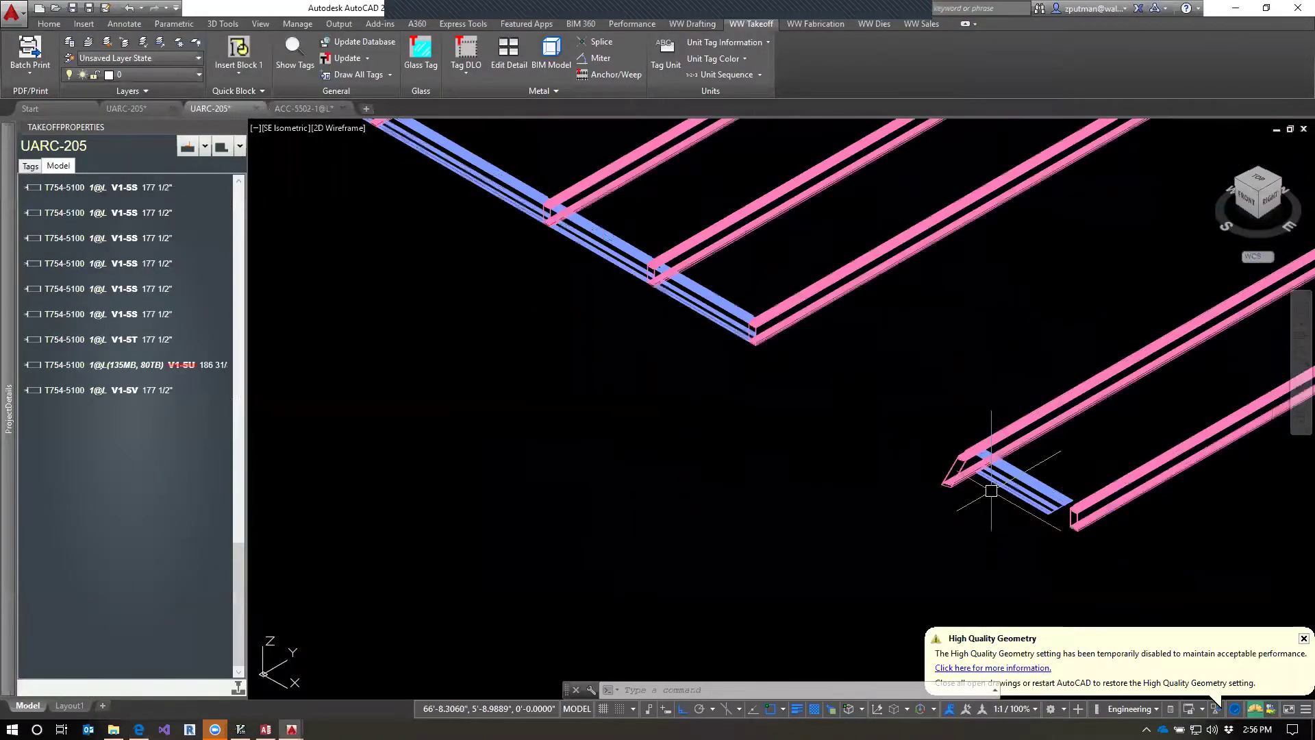
pyautogui.moveTo(1154, 405); pyautogui.dragTo(849, 496)
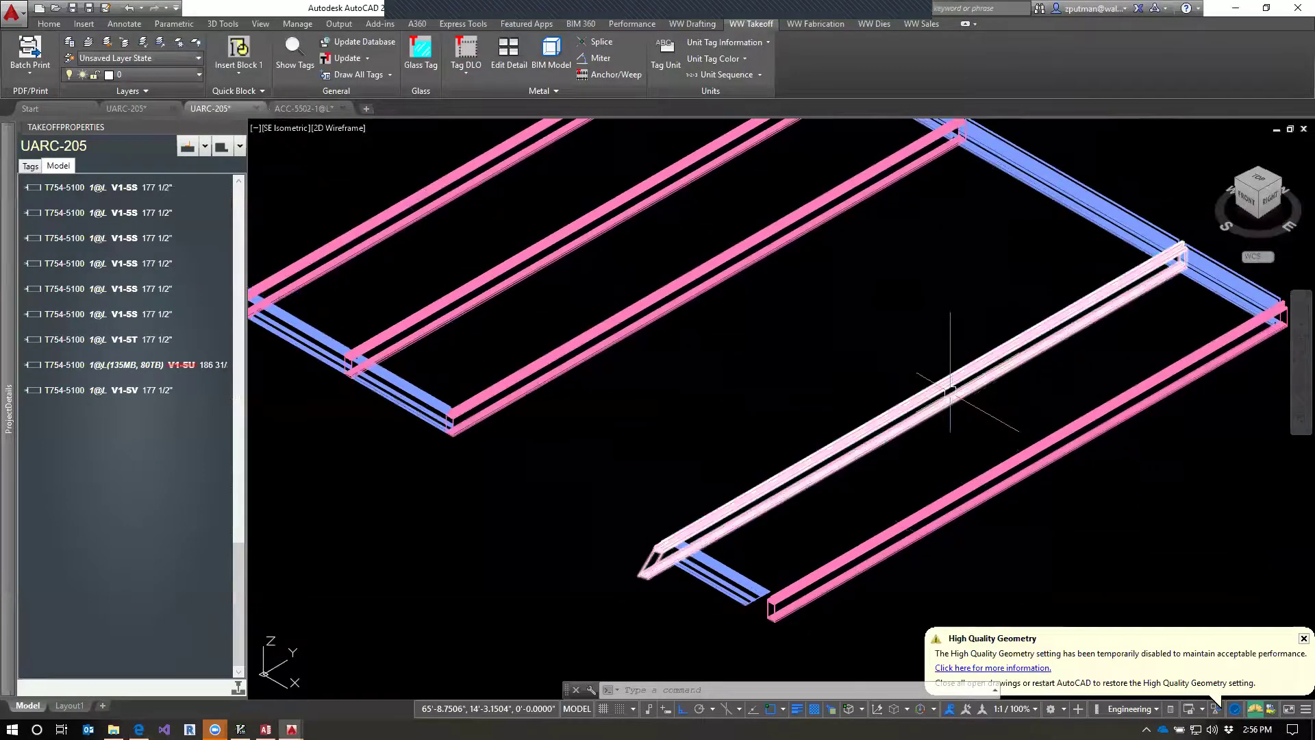
pyautogui.click(905, 457)
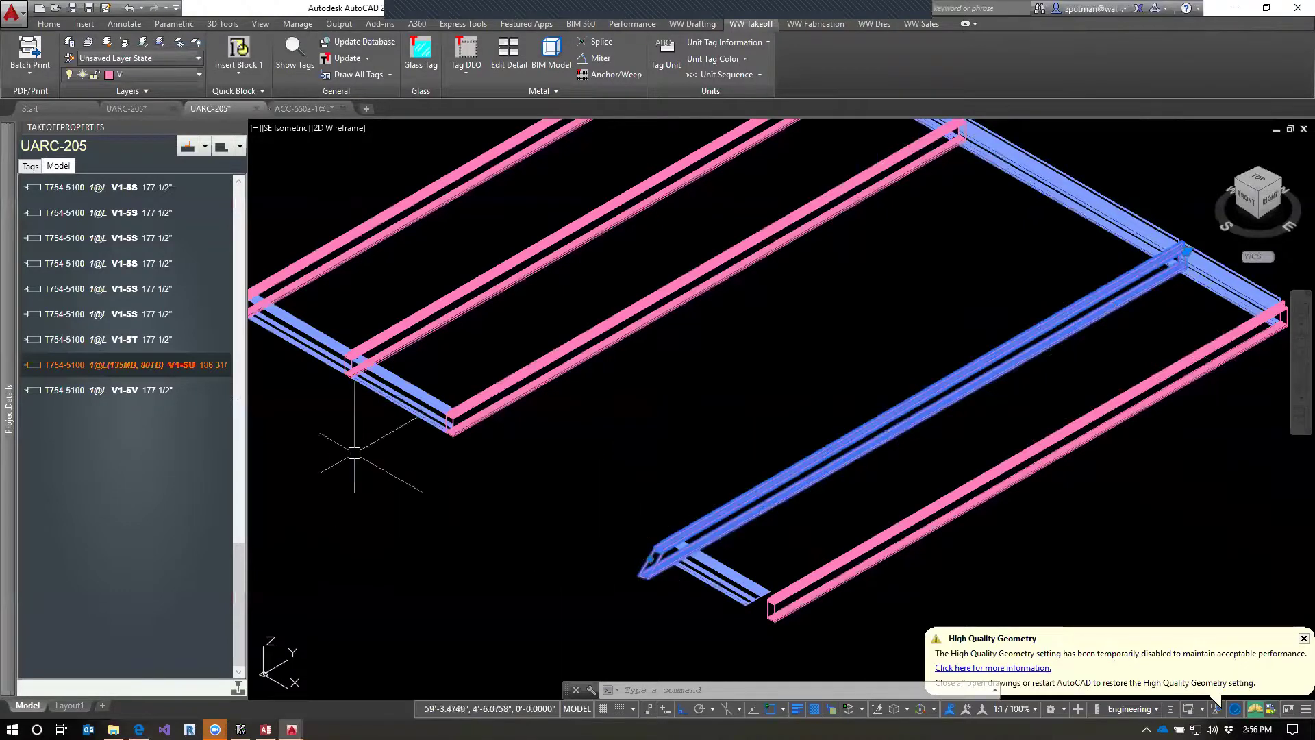
pyautogui.moveTo(2, 428)
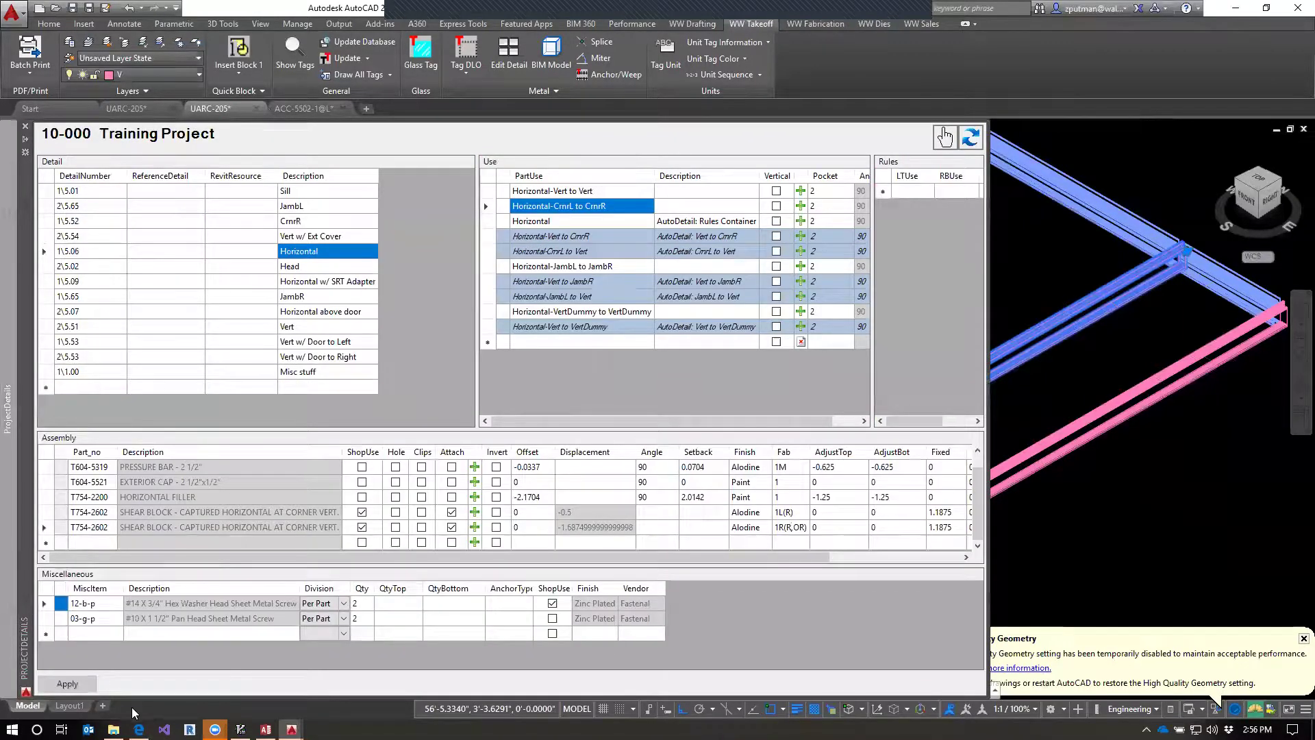
# Switch to the browser's update notes and reread the vTP.160 note on clip side fab codes and the entries around it.
pyautogui.click(139, 730)
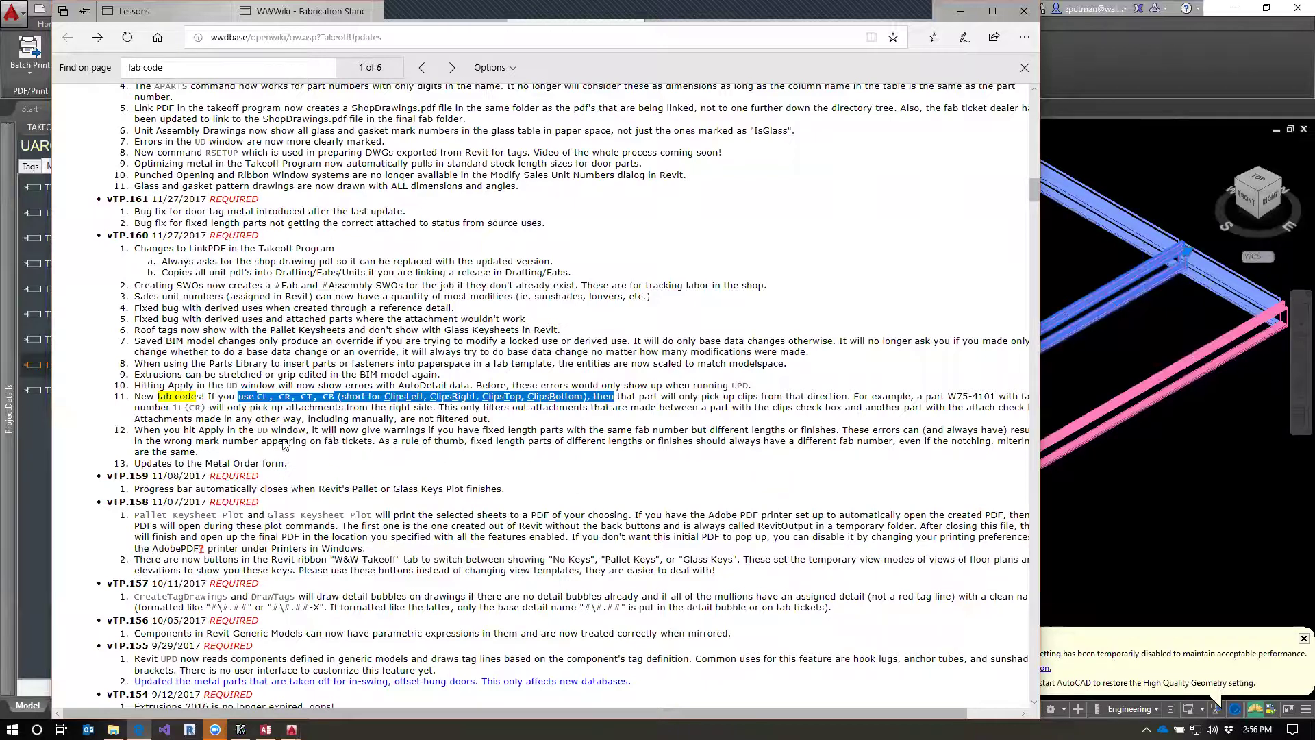
pyautogui.moveTo(134, 400); pyautogui.dragTo(607, 423)
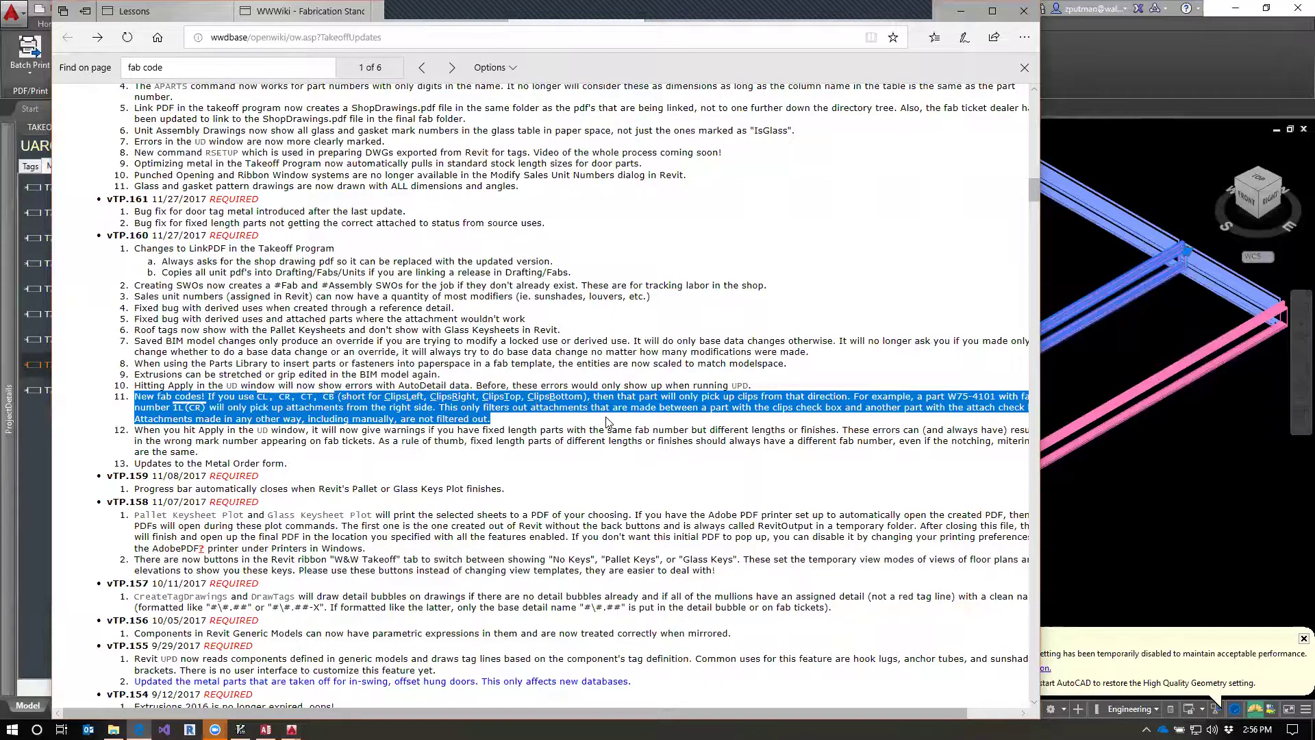
pyautogui.click(584, 425)
pyautogui.moveTo(135, 400); pyautogui.dragTo(535, 420)
pyautogui.click(535, 420)
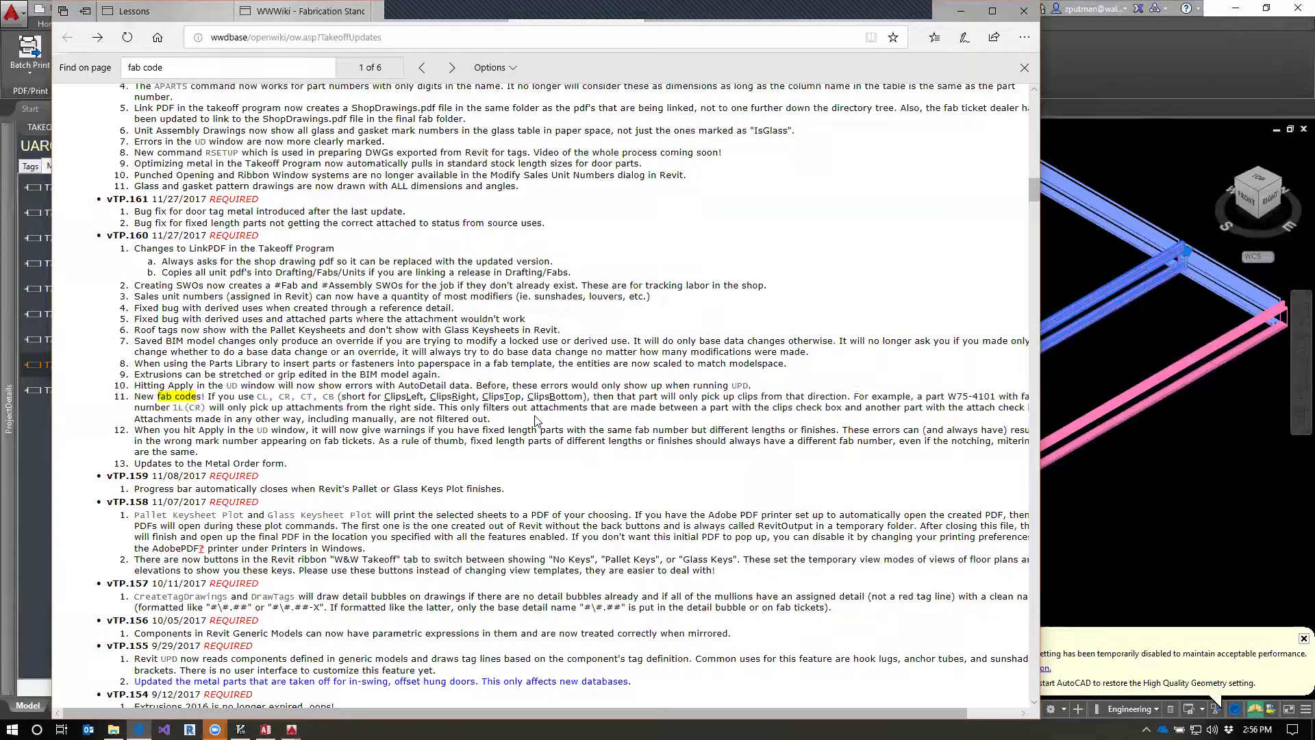
pyautogui.moveTo(504, 426); pyautogui.dragTo(135, 400)
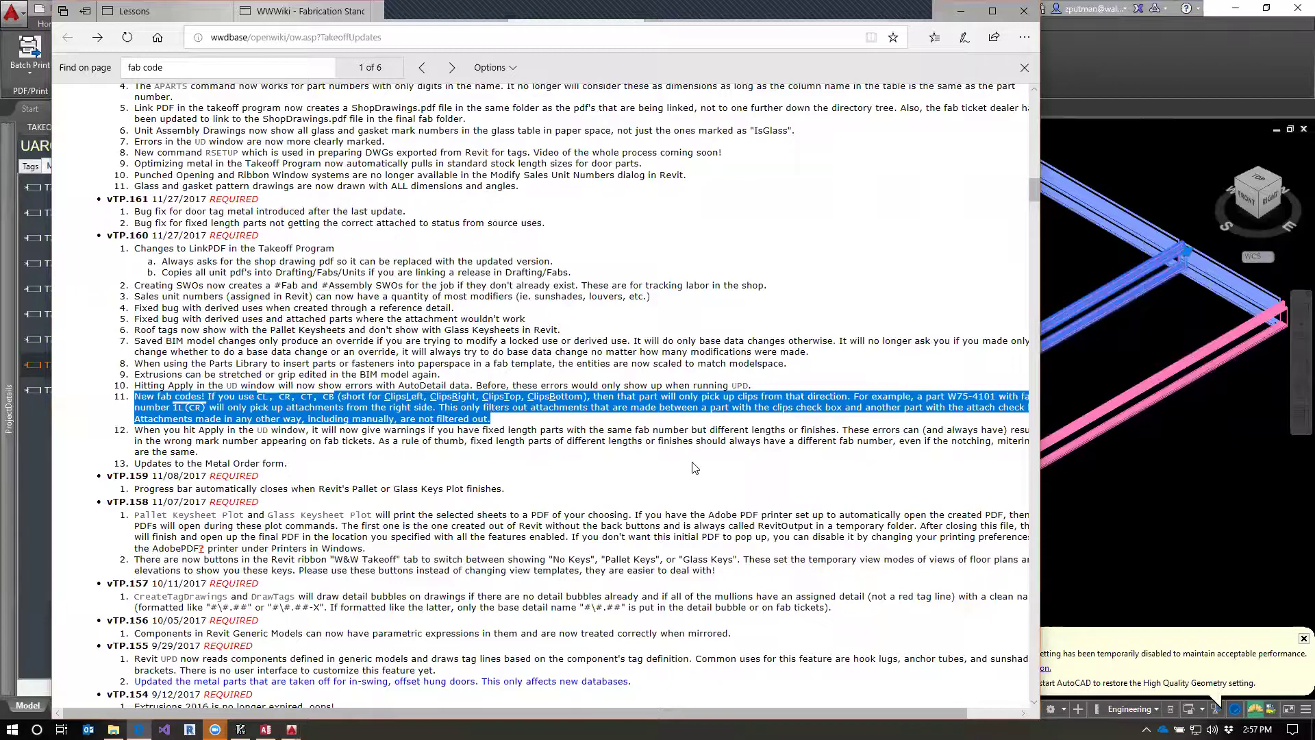
pyautogui.scroll(9, 527, 422)
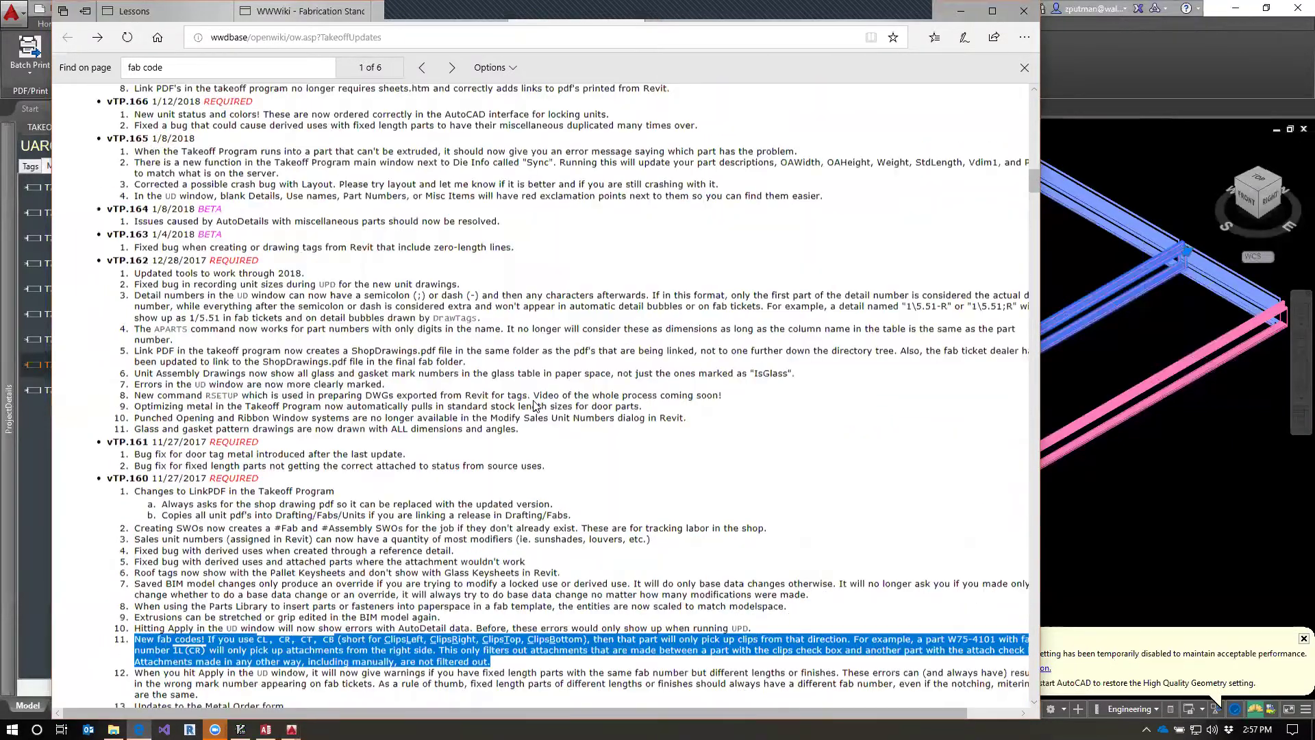
pyautogui.scroll(20, 538, 426)
pyautogui.scroll(-20, 533, 435)
pyautogui.scroll(-10, 528, 438)
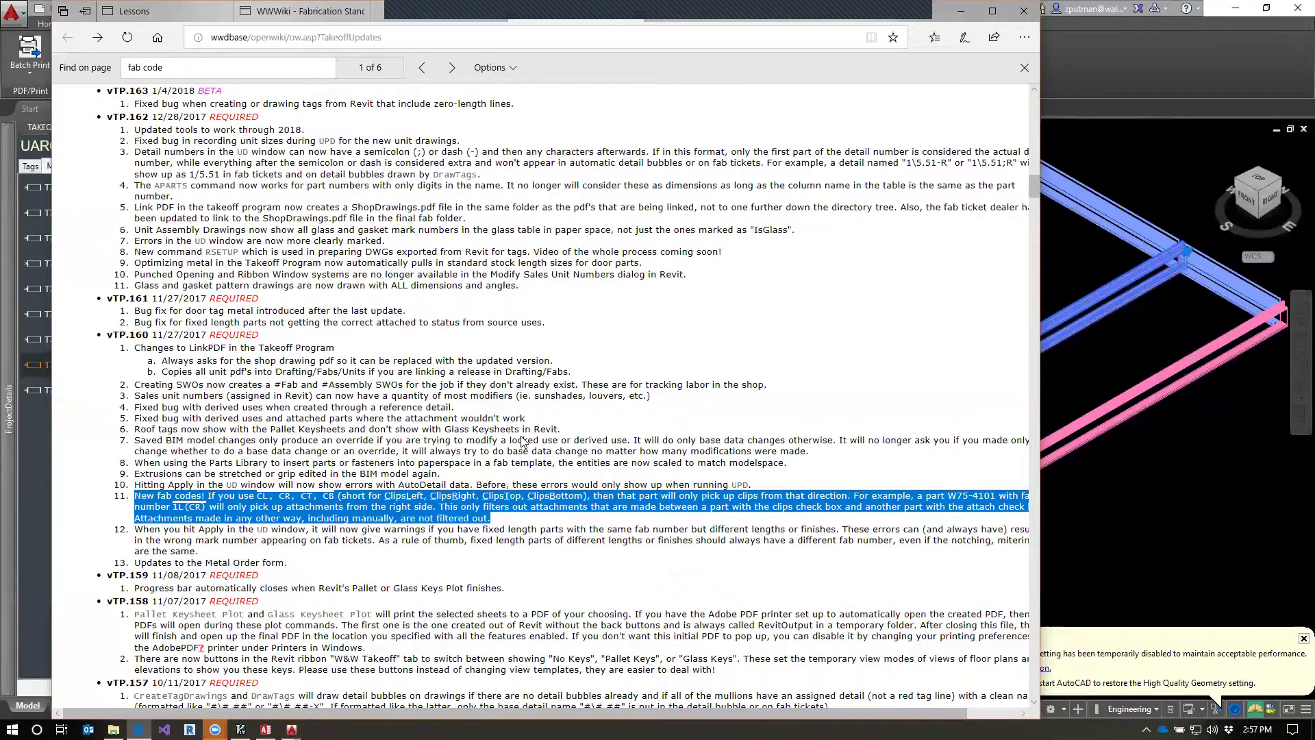
pyautogui.scroll(-2, 522, 442)
pyautogui.click(655, 452)
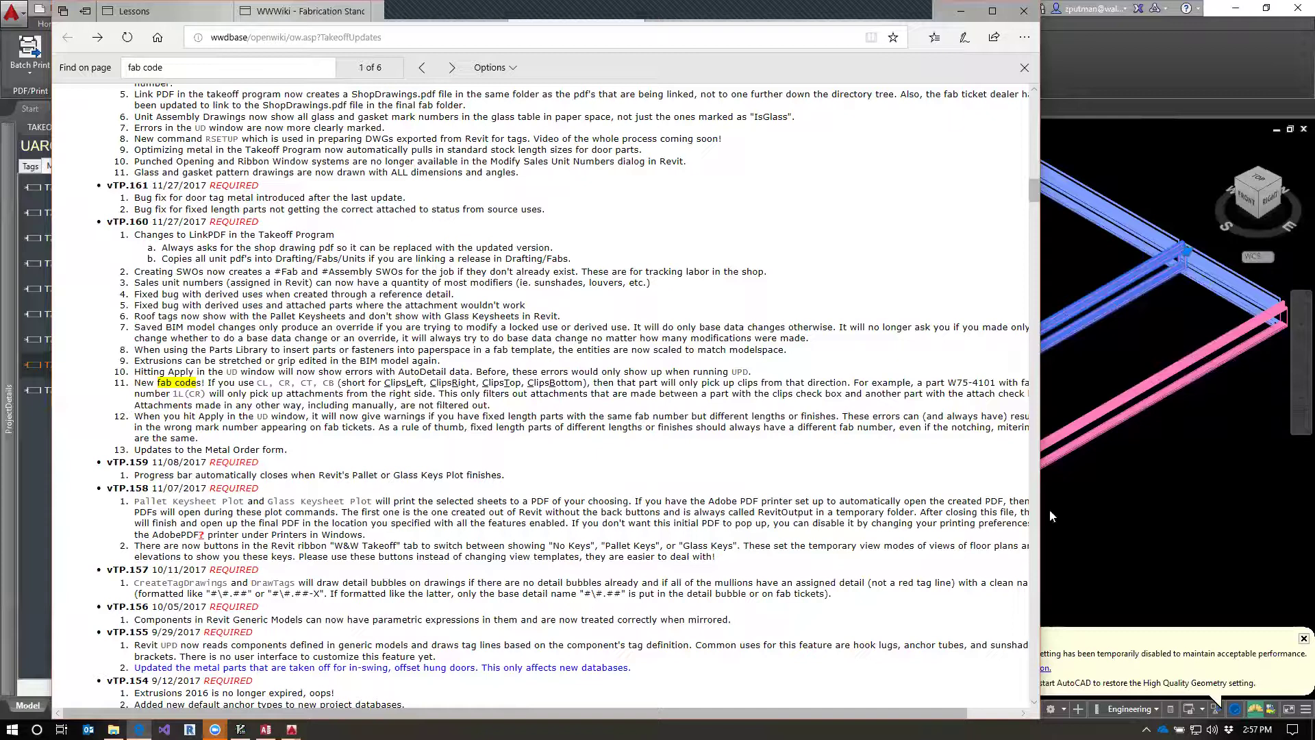
# Return to the UARC-205 model in AutoCAD and check the fab codes of the V1-5U vertical and the adjoining SM1-6 horizontal.
pyautogui.click(1191, 543)
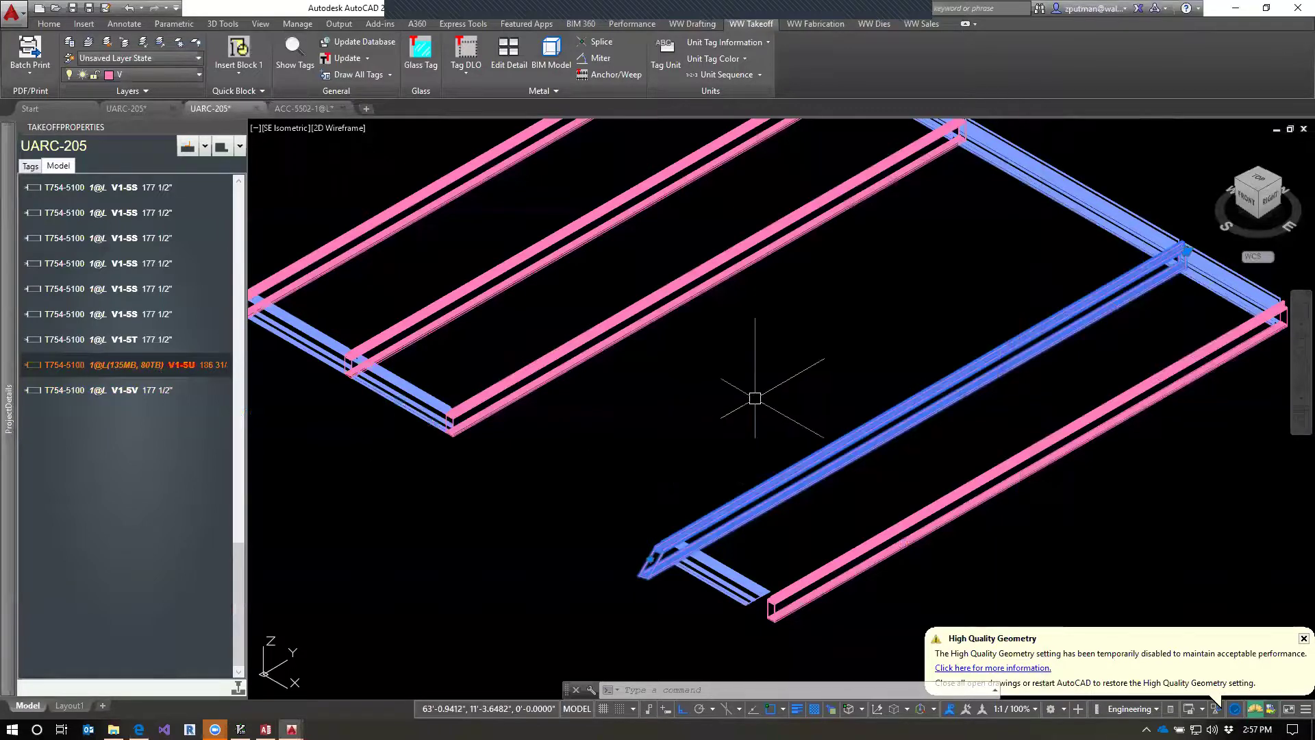
pyautogui.press('Escape')
pyautogui.press('Escape')
pyautogui.press('Escape')
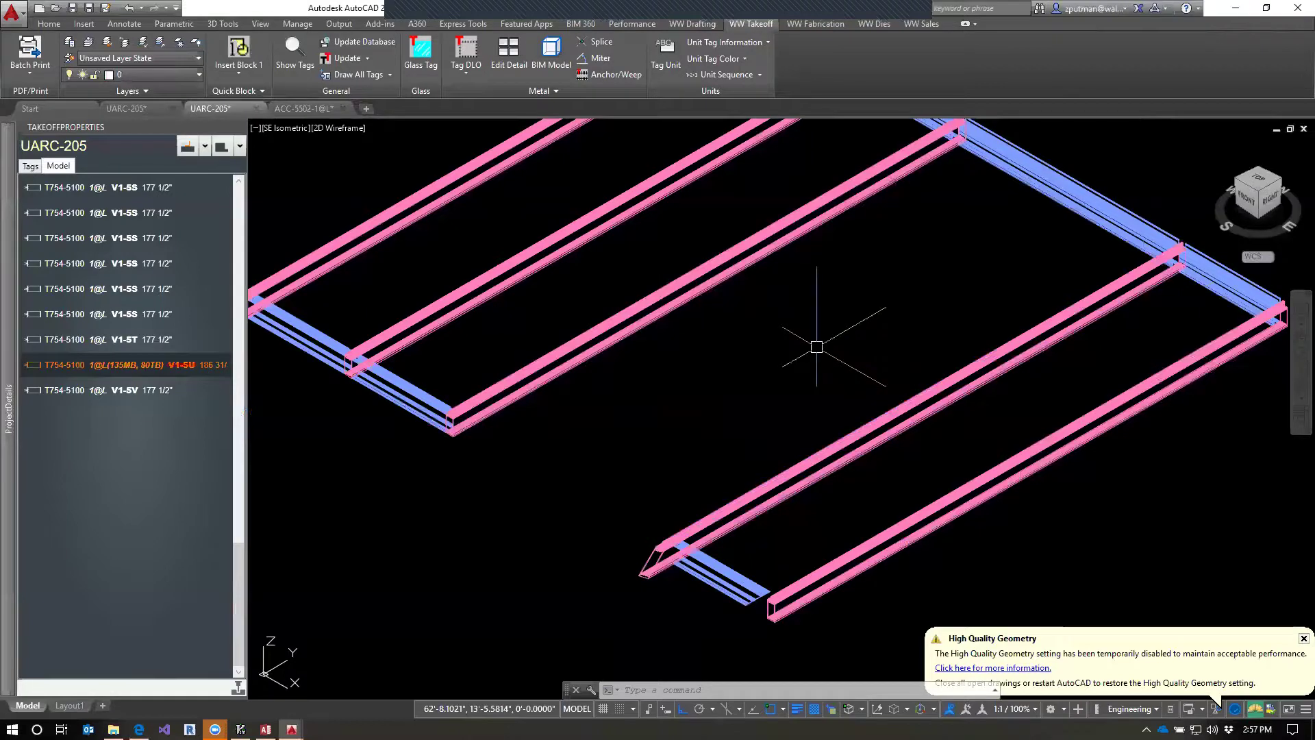
pyautogui.click(877, 429)
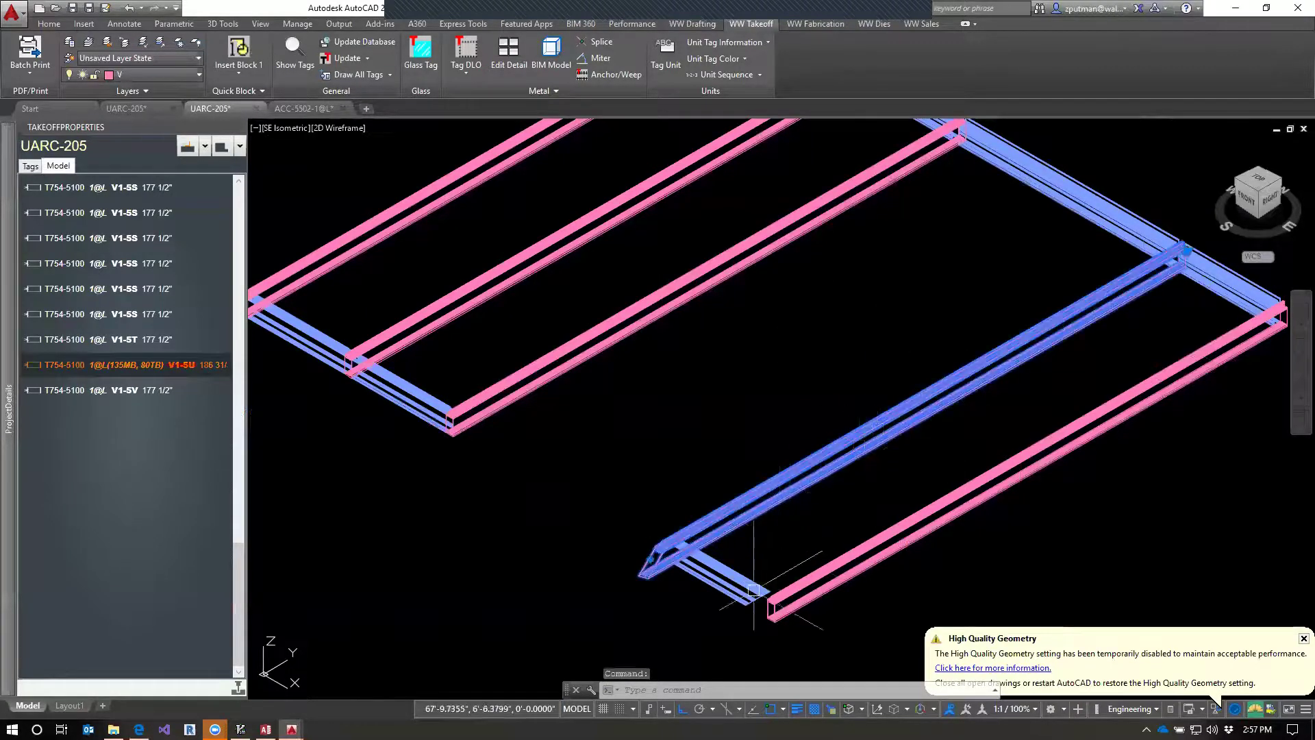
pyautogui.press('Escape')
pyautogui.press('Escape')
pyautogui.press('Escape')
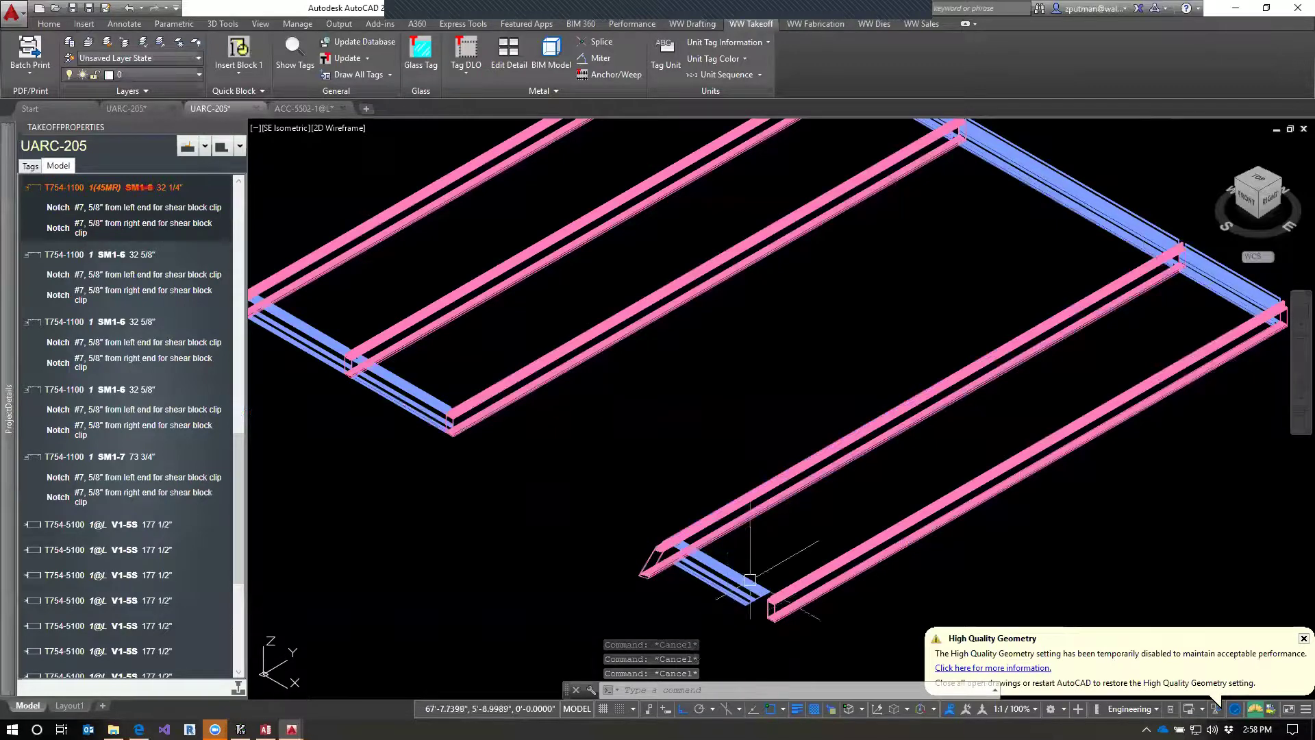
# View the Horizontal detail's uses and assembly parts in the project details, and look over the rest of the UARC-205 frame.
pyautogui.doubleClick(668, 602)
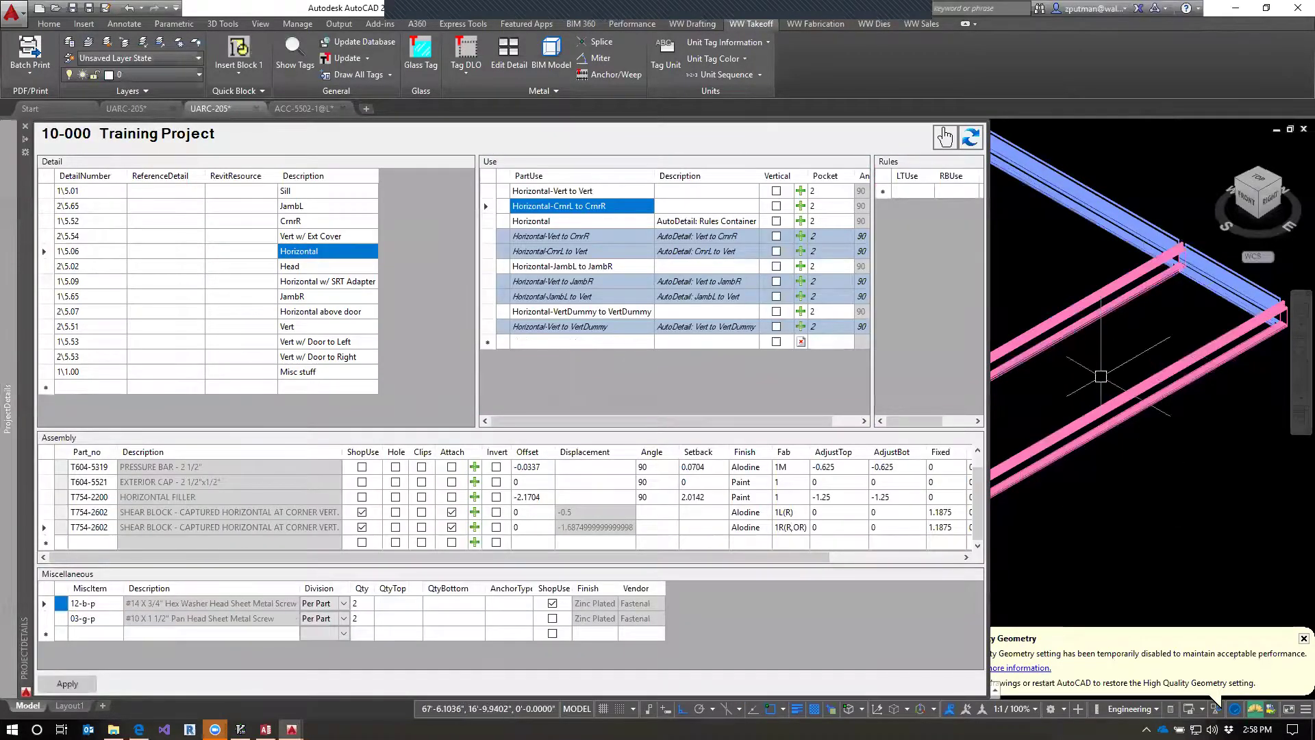
pyautogui.click(944, 137)
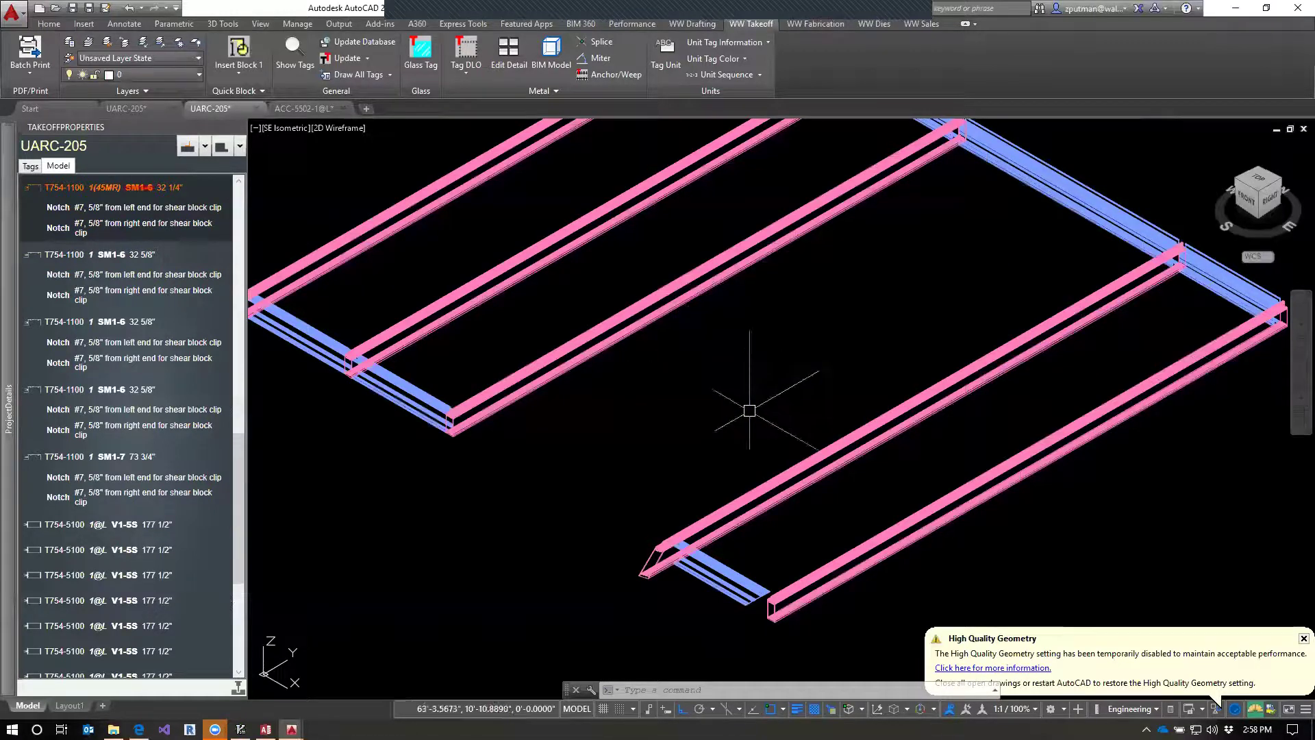
pyautogui.scroll(-2, 751, 411)
pyautogui.moveTo(600, 461); pyautogui.dragTo(852, 564)
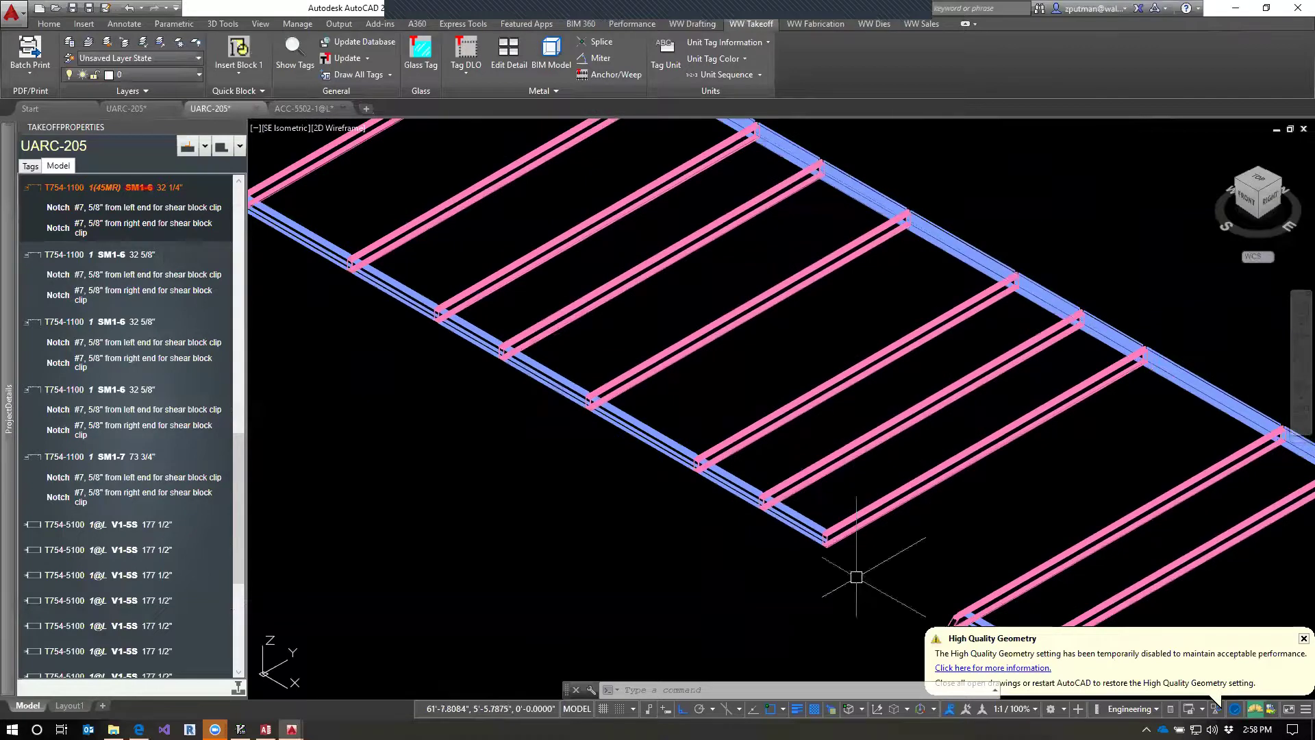
pyautogui.scroll(-3, 848, 478)
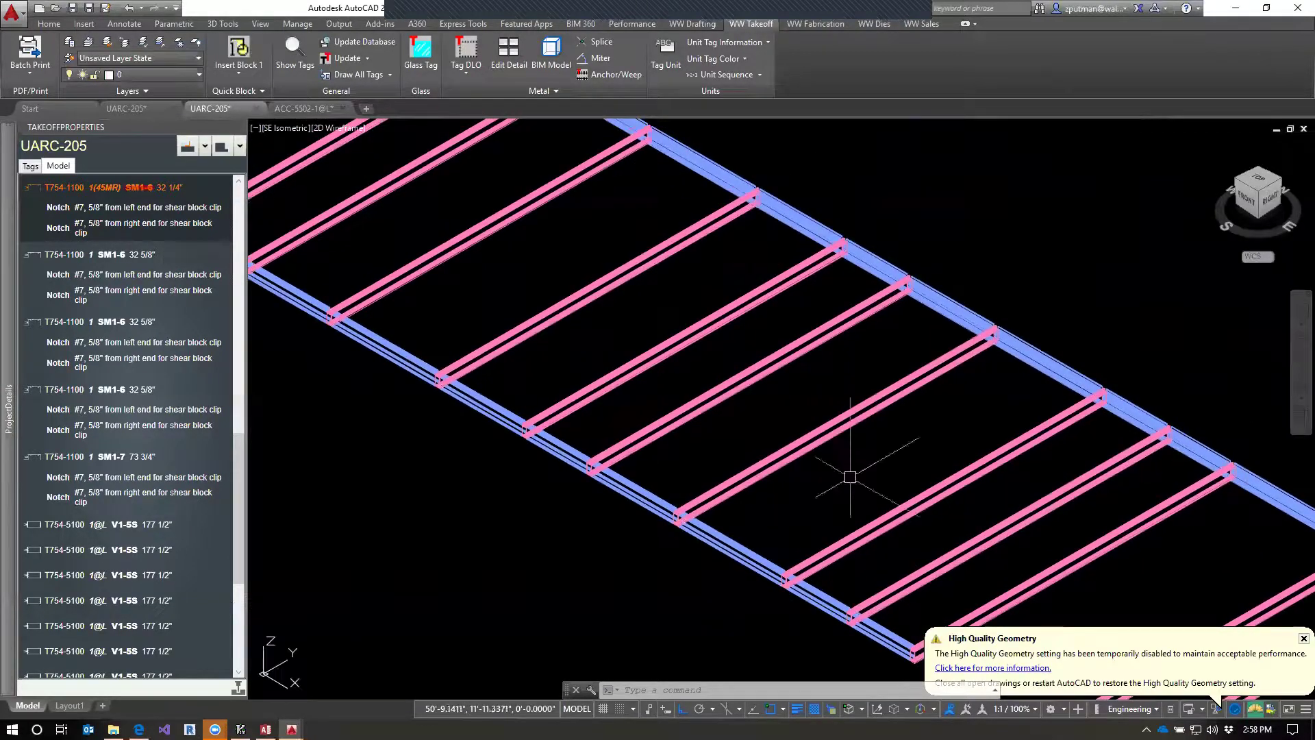
# Look along the UARC-205 frame and examine the mitered horizontal beside the short member at its far end.
pyautogui.scroll(3, 1001, 487)
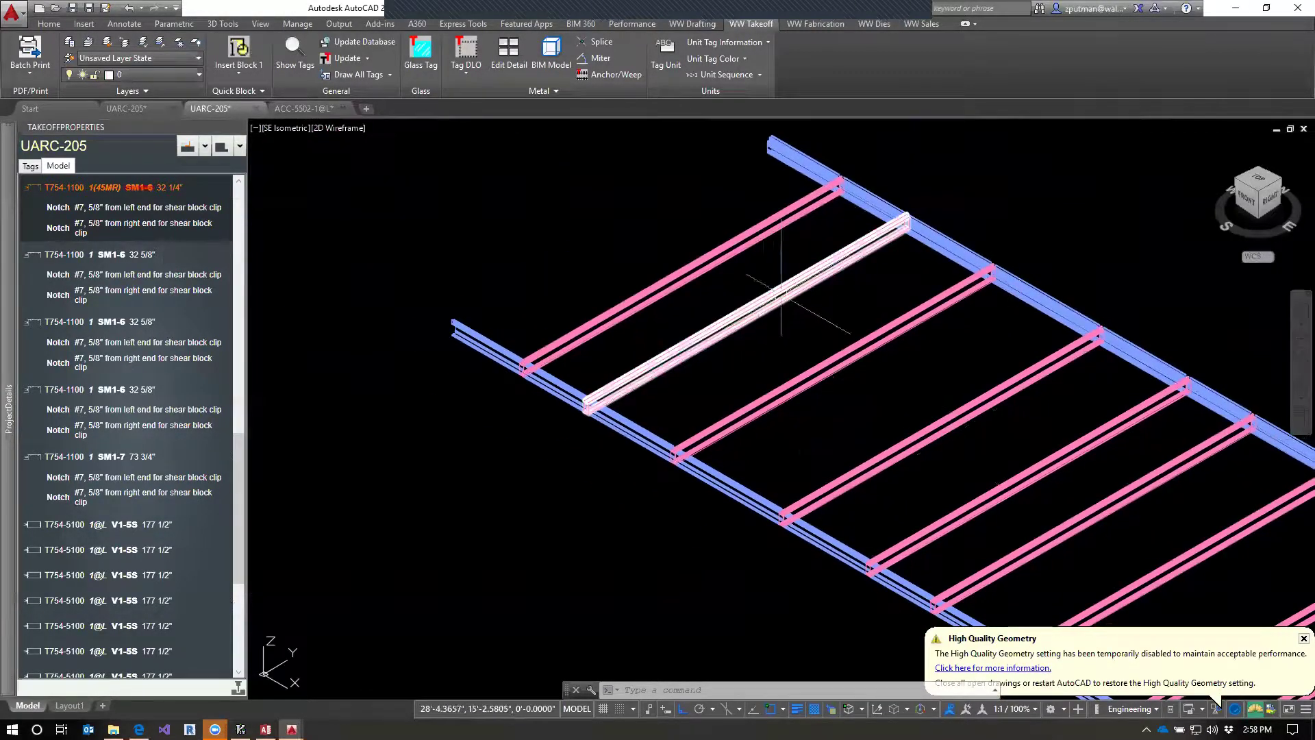
pyautogui.moveTo(934, 381); pyautogui.dragTo(665, 248)
pyautogui.scroll(-3, 665, 249)
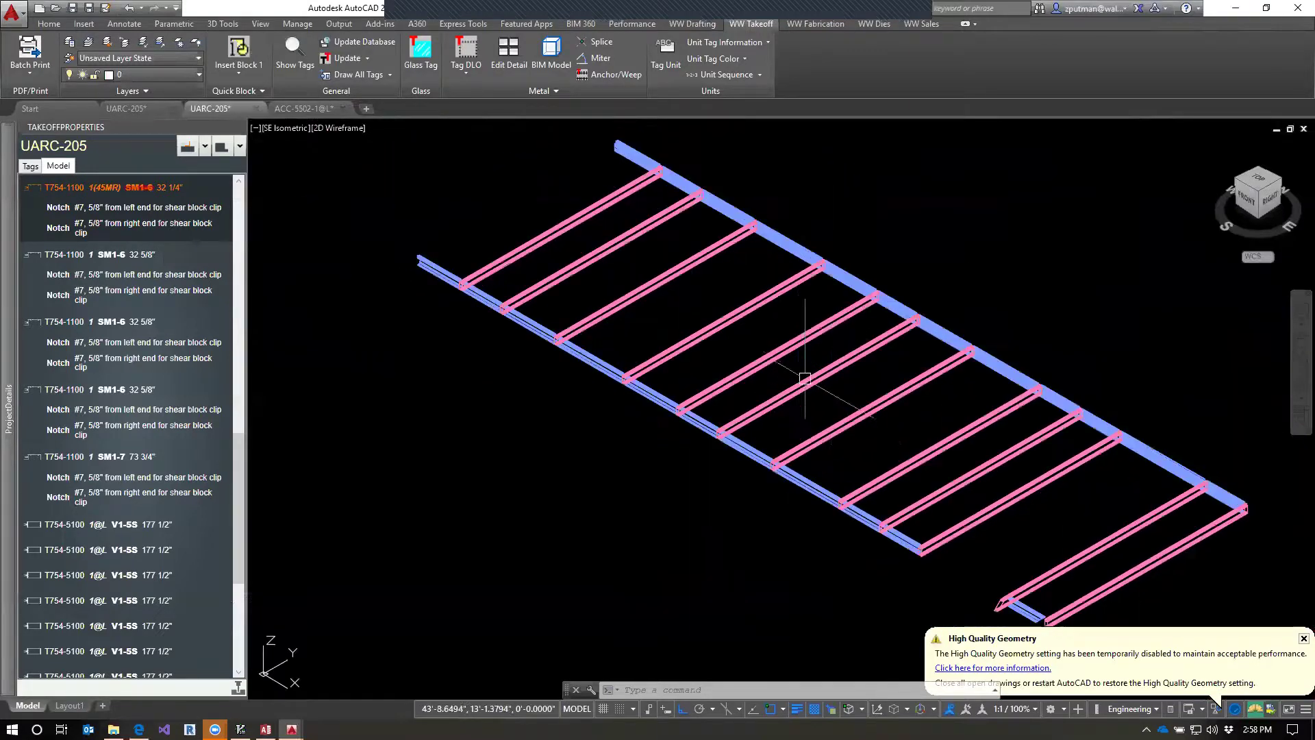
pyautogui.moveTo(917, 427); pyautogui.dragTo(872, 390)
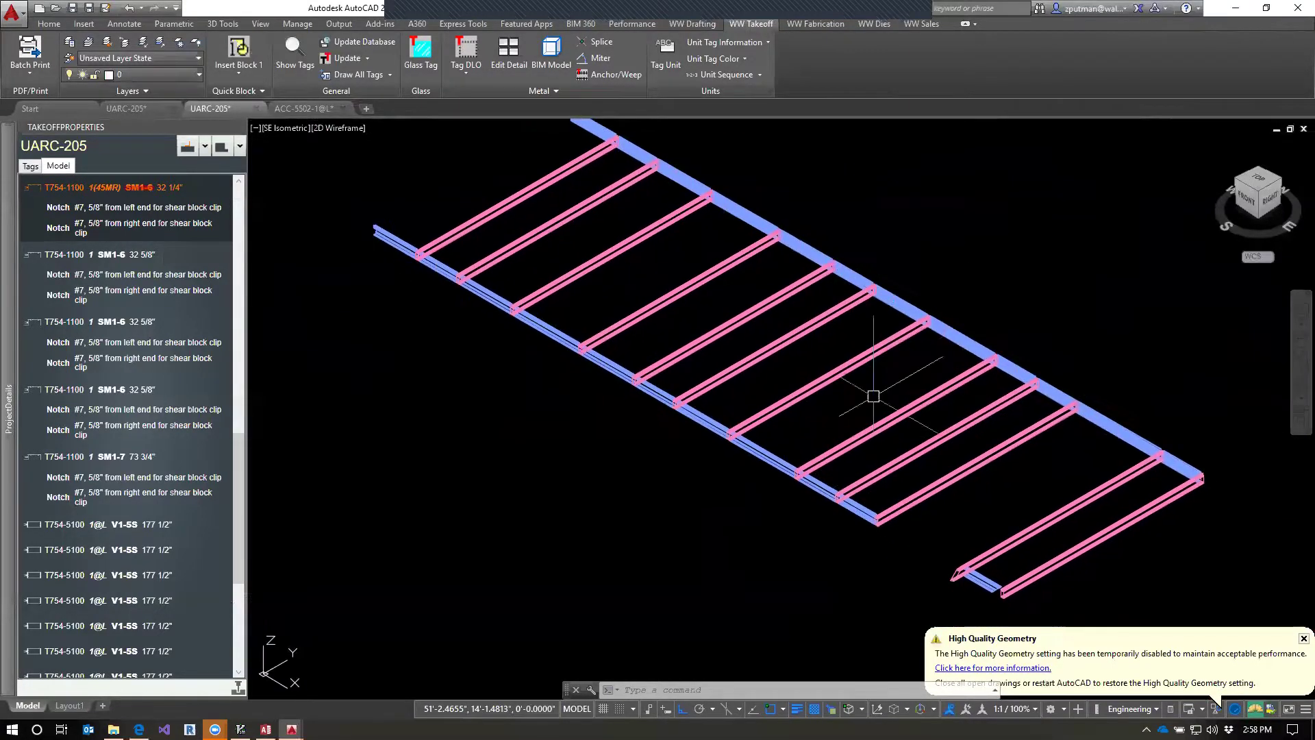
pyautogui.scroll(4, 985, 558)
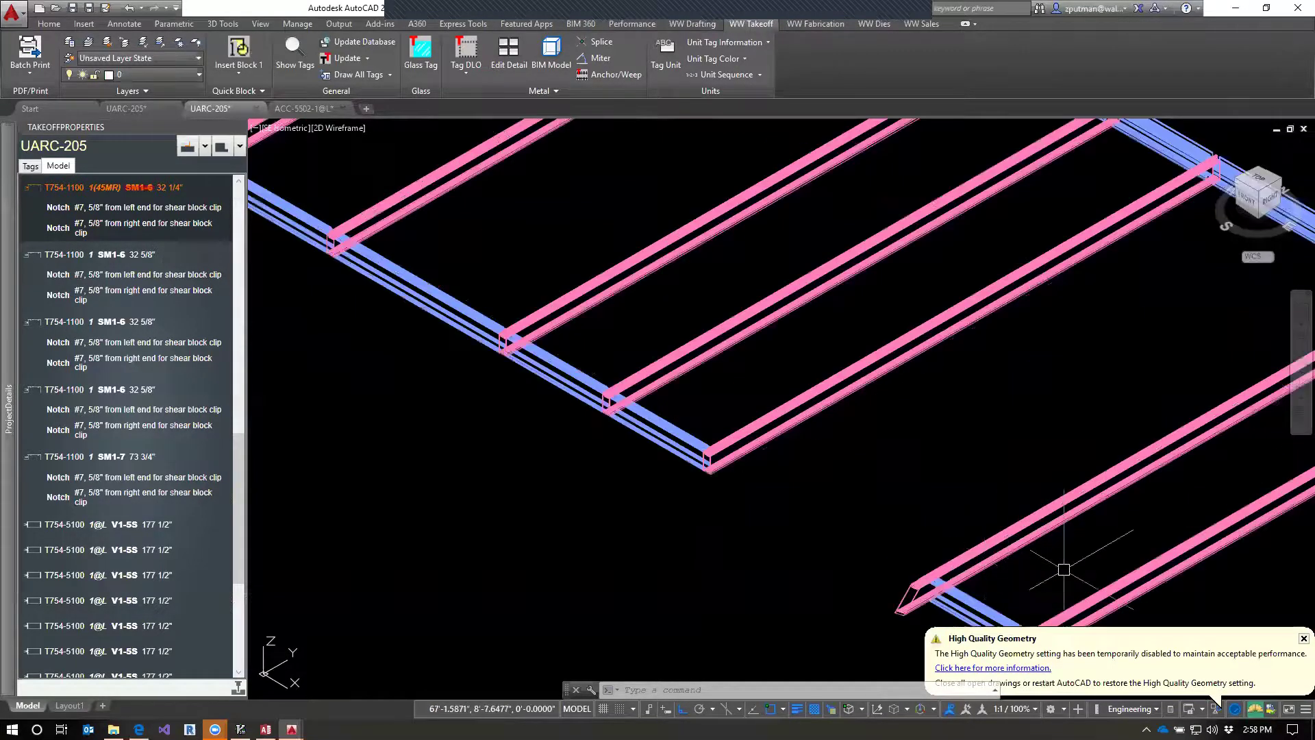
pyautogui.moveTo(1049, 541); pyautogui.dragTo(959, 473)
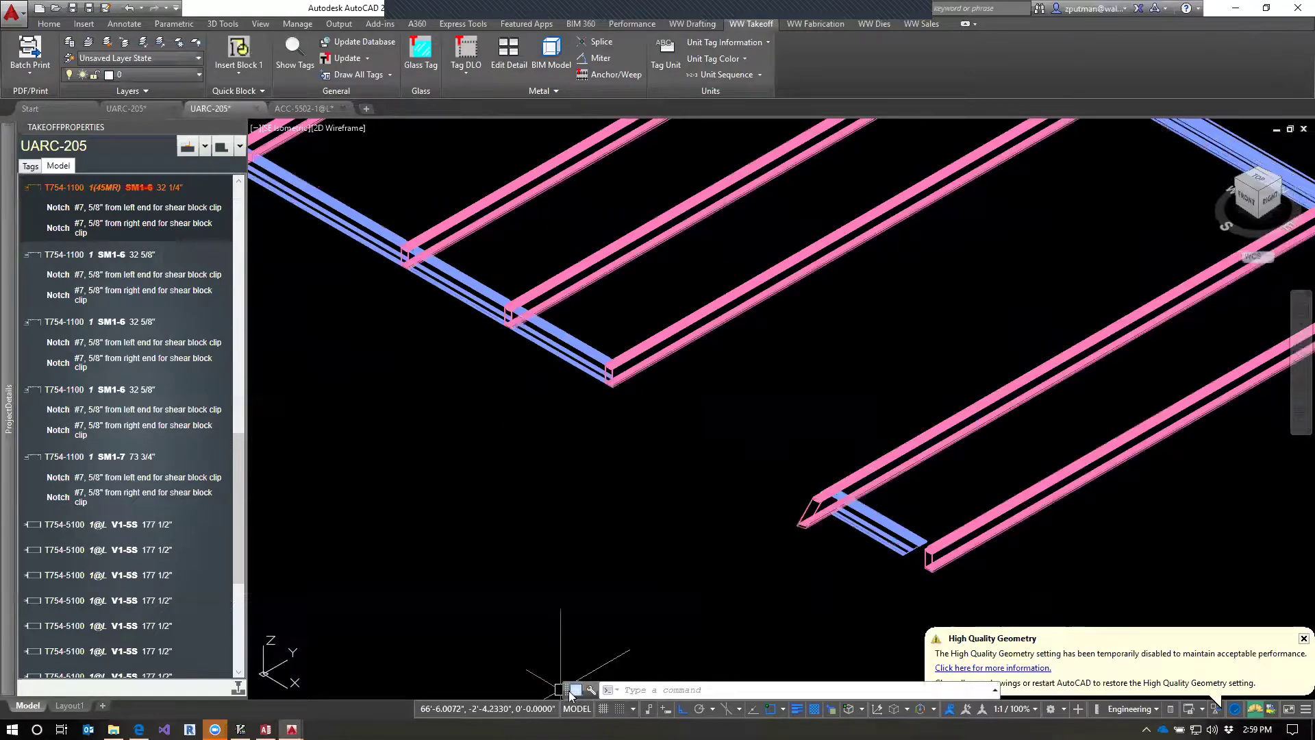
# Dock the command line beneath the drawing area with about four lines of history, and dismiss the High Quality Geometry notification.
pyautogui.moveTo(570, 696); pyautogui.dragTo(314, 673)
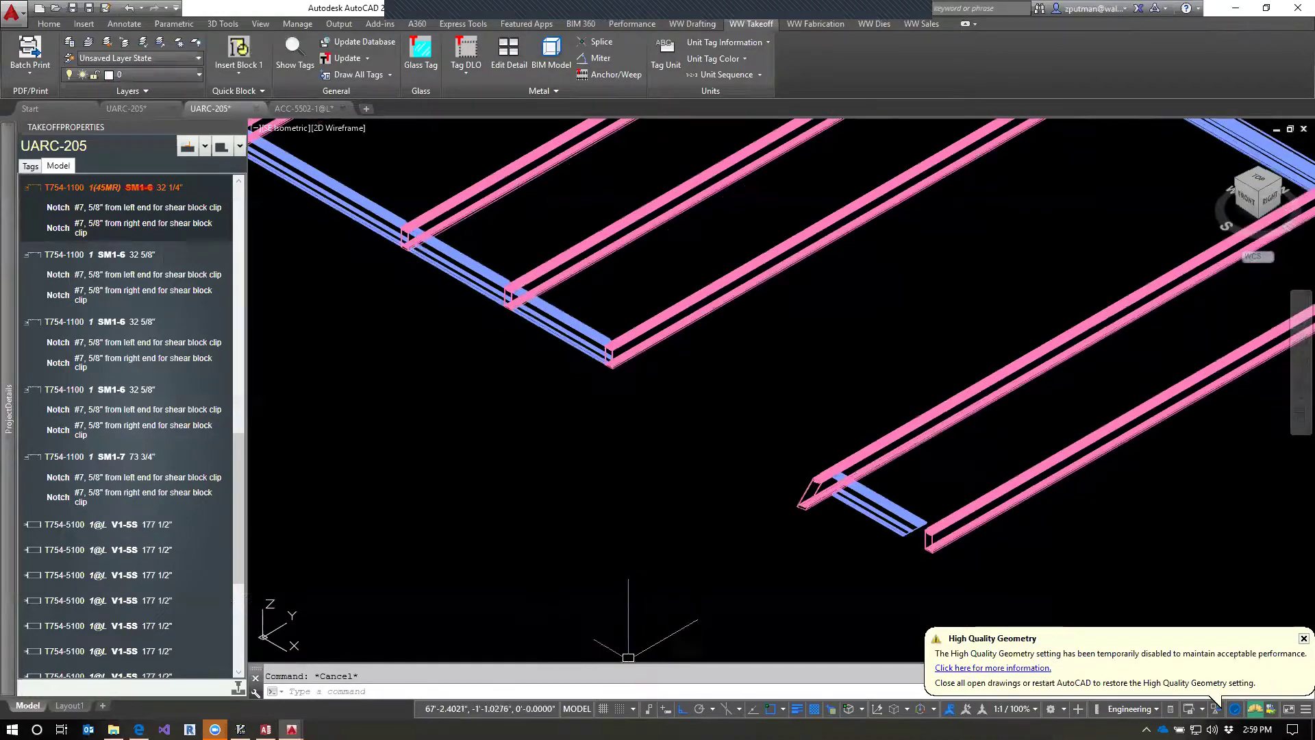
pyautogui.moveTo(632, 638); pyautogui.dragTo(633, 593)
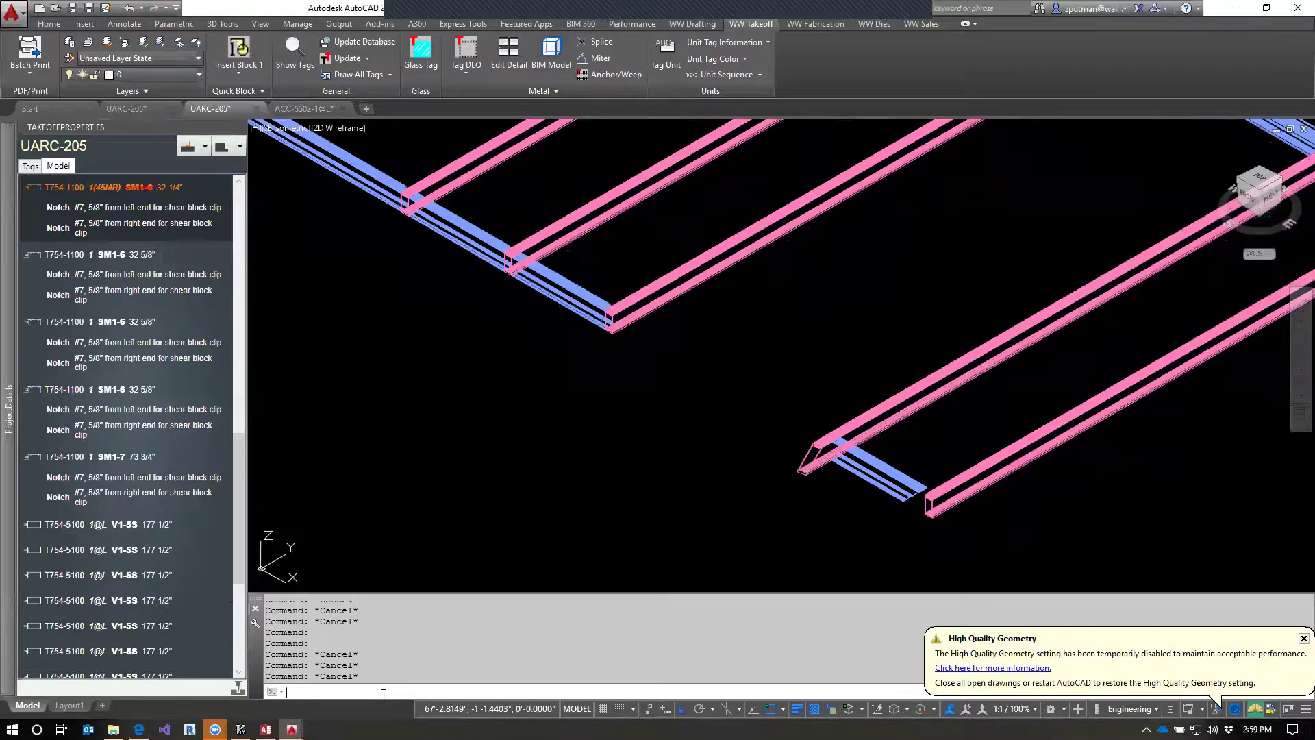
pyautogui.moveTo(539, 590); pyautogui.dragTo(576, 636)
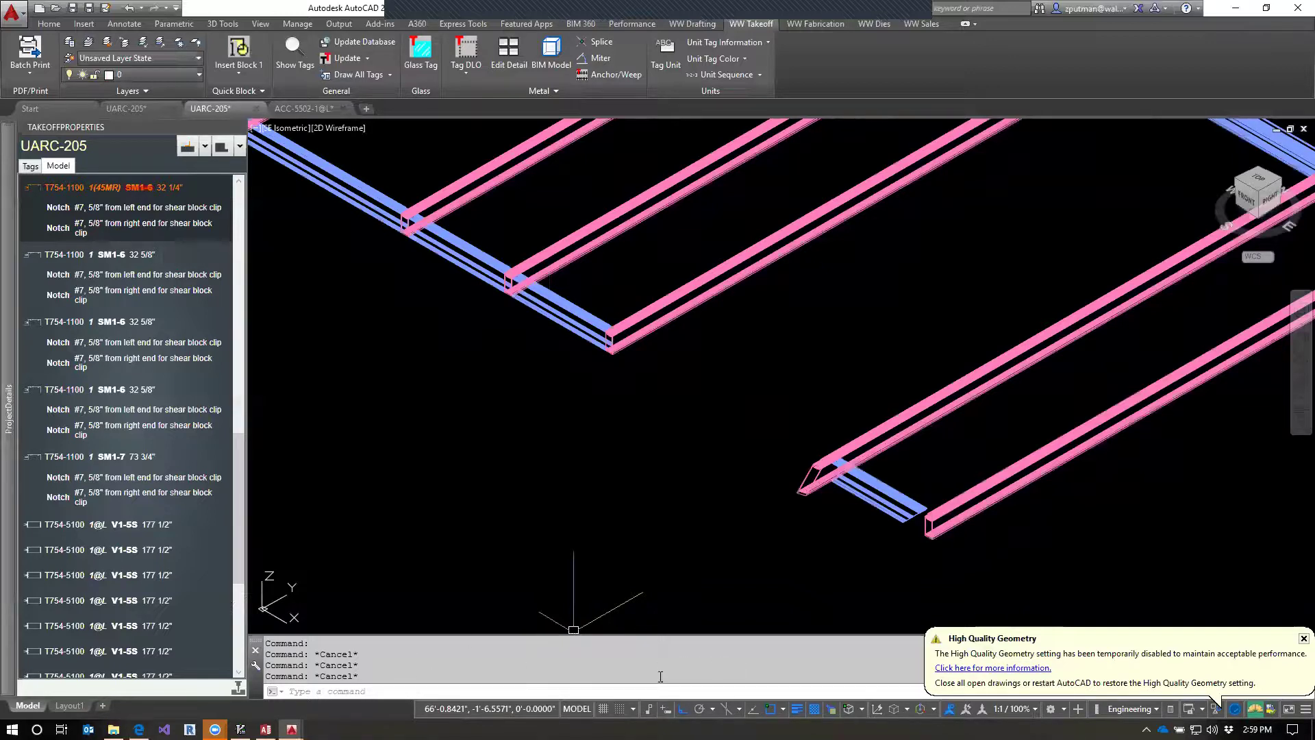
pyautogui.moveTo(254, 644); pyautogui.dragTo(292, 692)
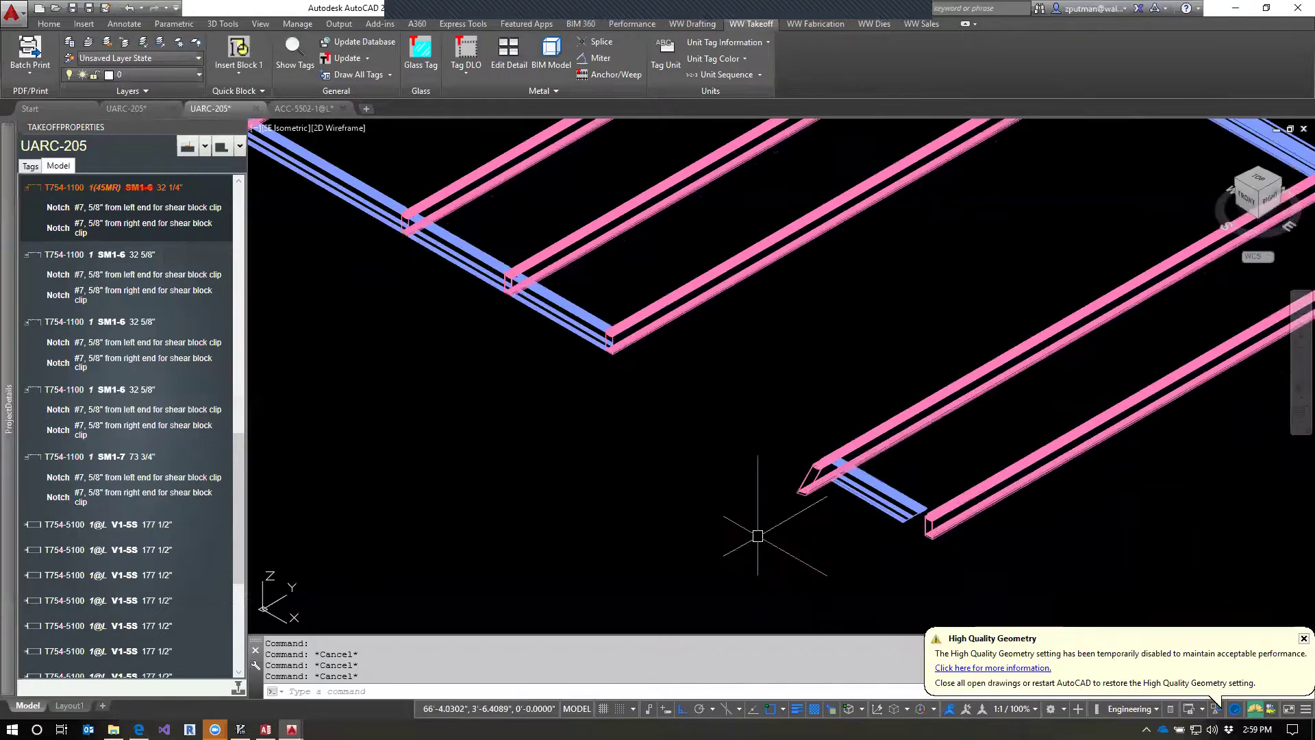
pyautogui.click(1303, 640)
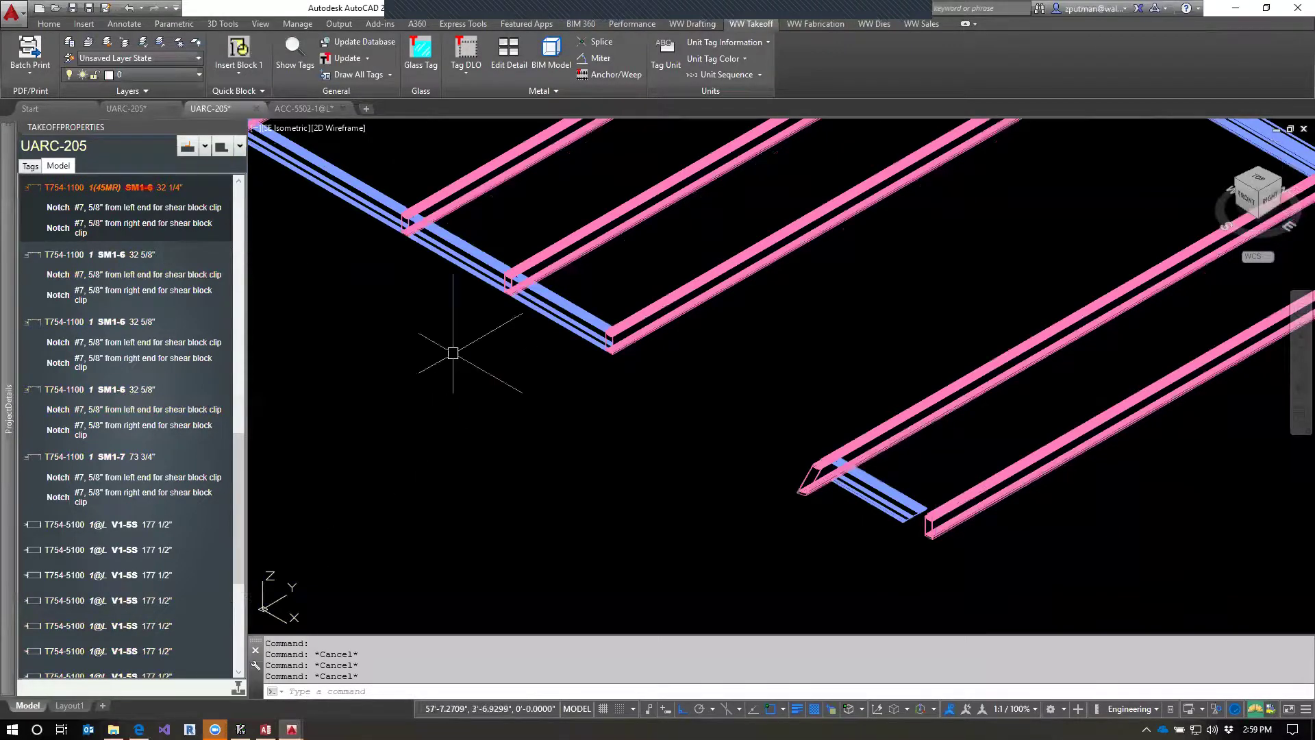
# Look through the open drawings: the UARC-205 elevations, the UARC-205 model and ACC-5502-1@L.
pyautogui.click(132, 111)
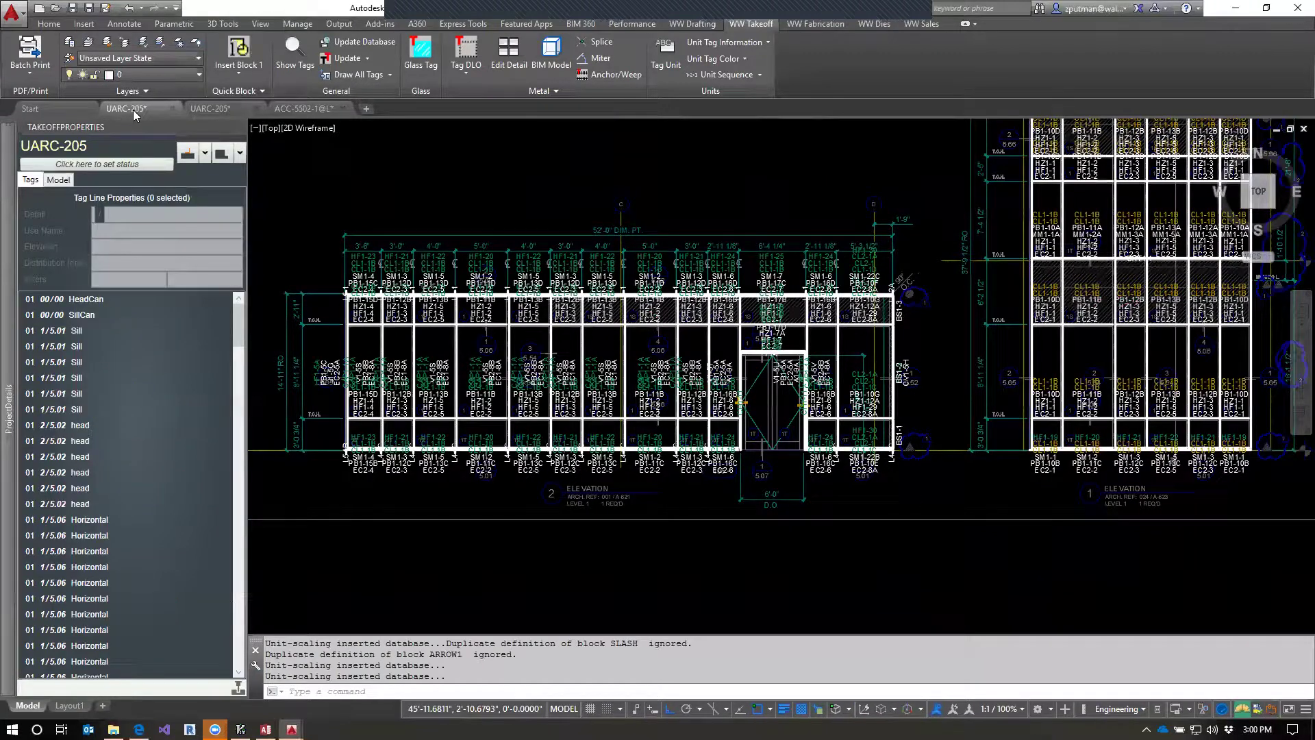
pyautogui.click(218, 108)
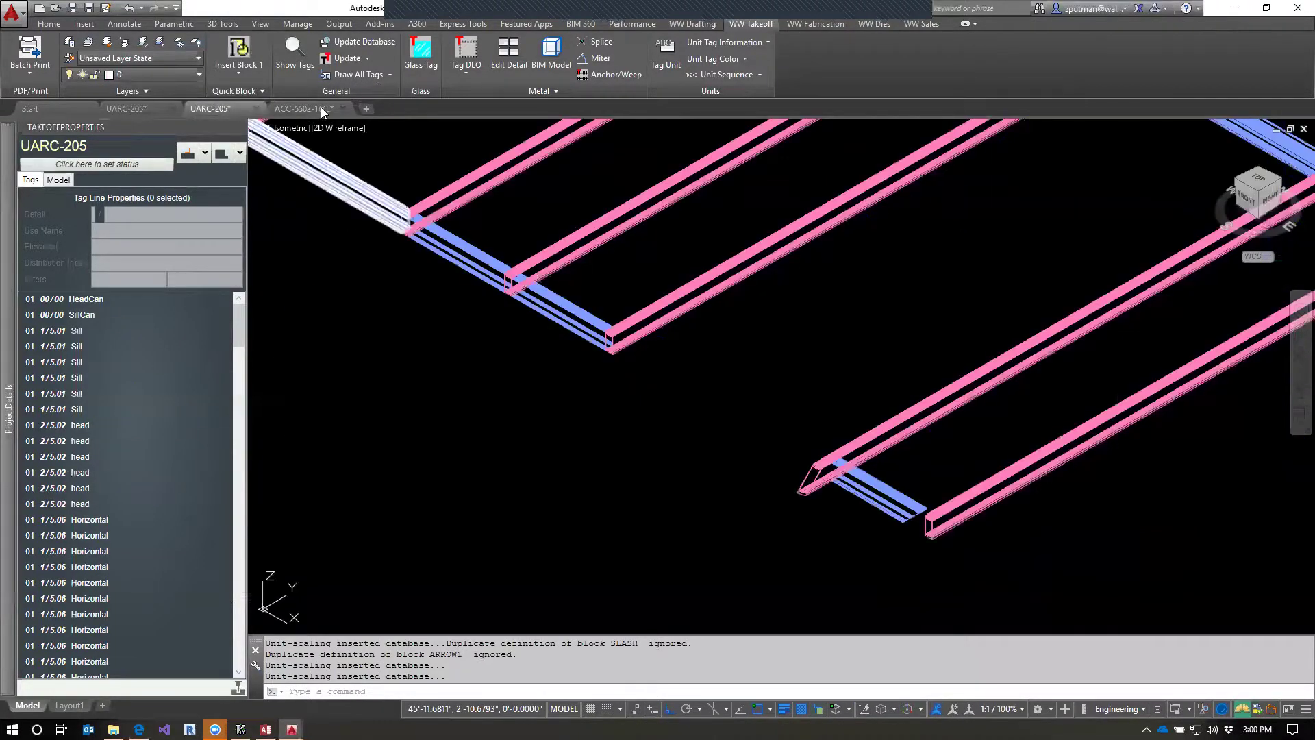
pyautogui.click(320, 108)
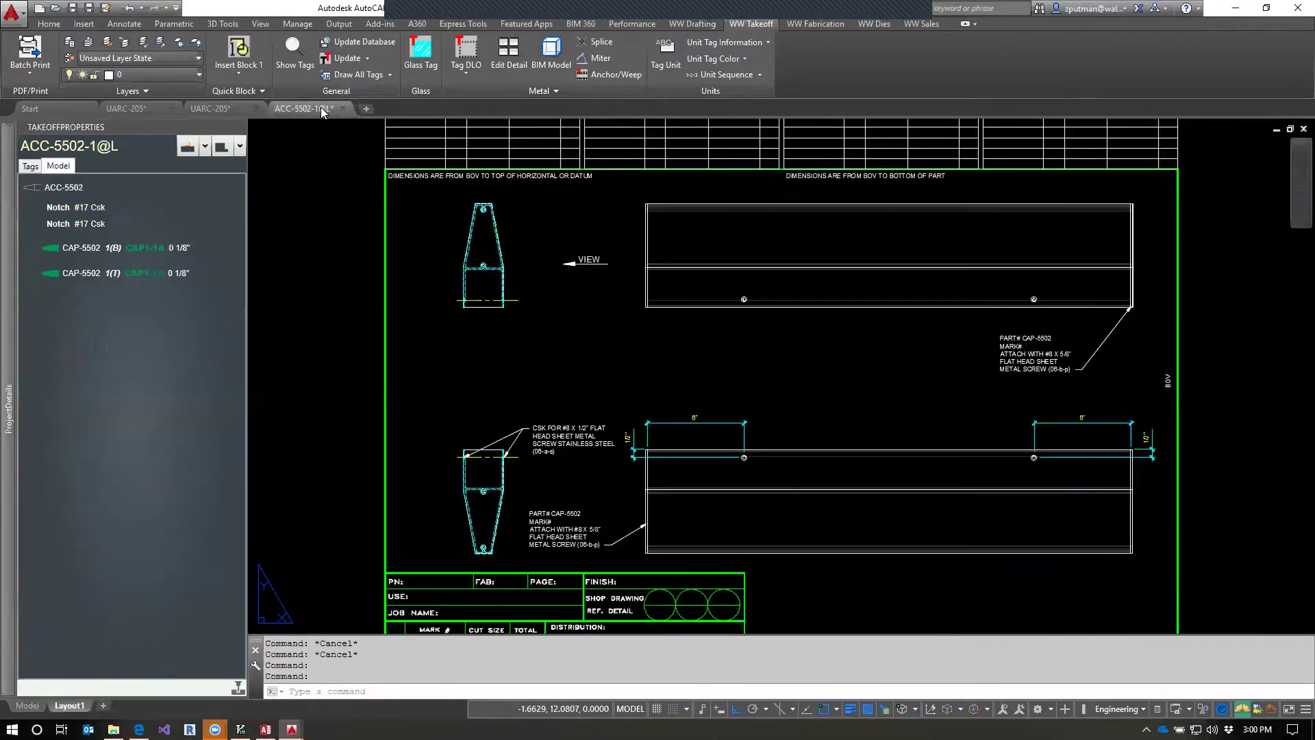
# Return to the UARC-205 elevation drawing and examine the BS1-1 tag at the sill corner of elevation 2, leaving nothing selected.
pyautogui.click(148, 111)
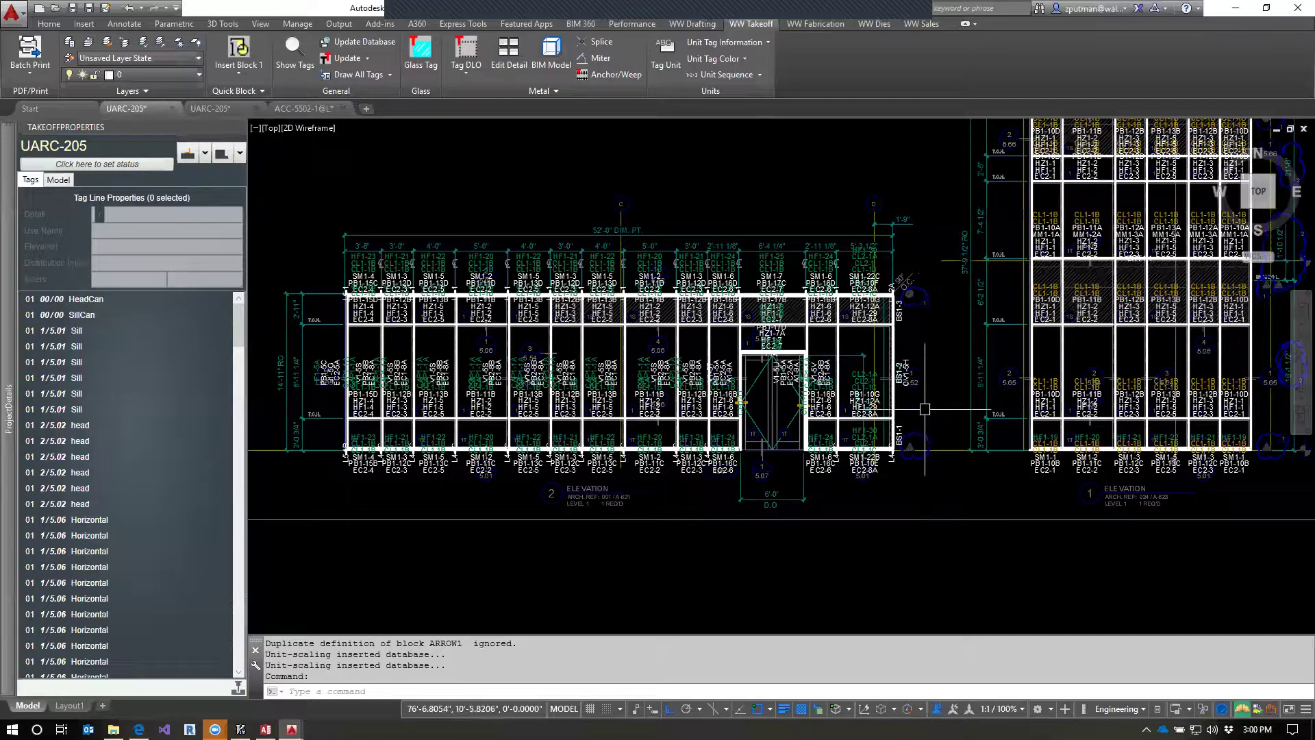
pyautogui.scroll(2, 924, 420)
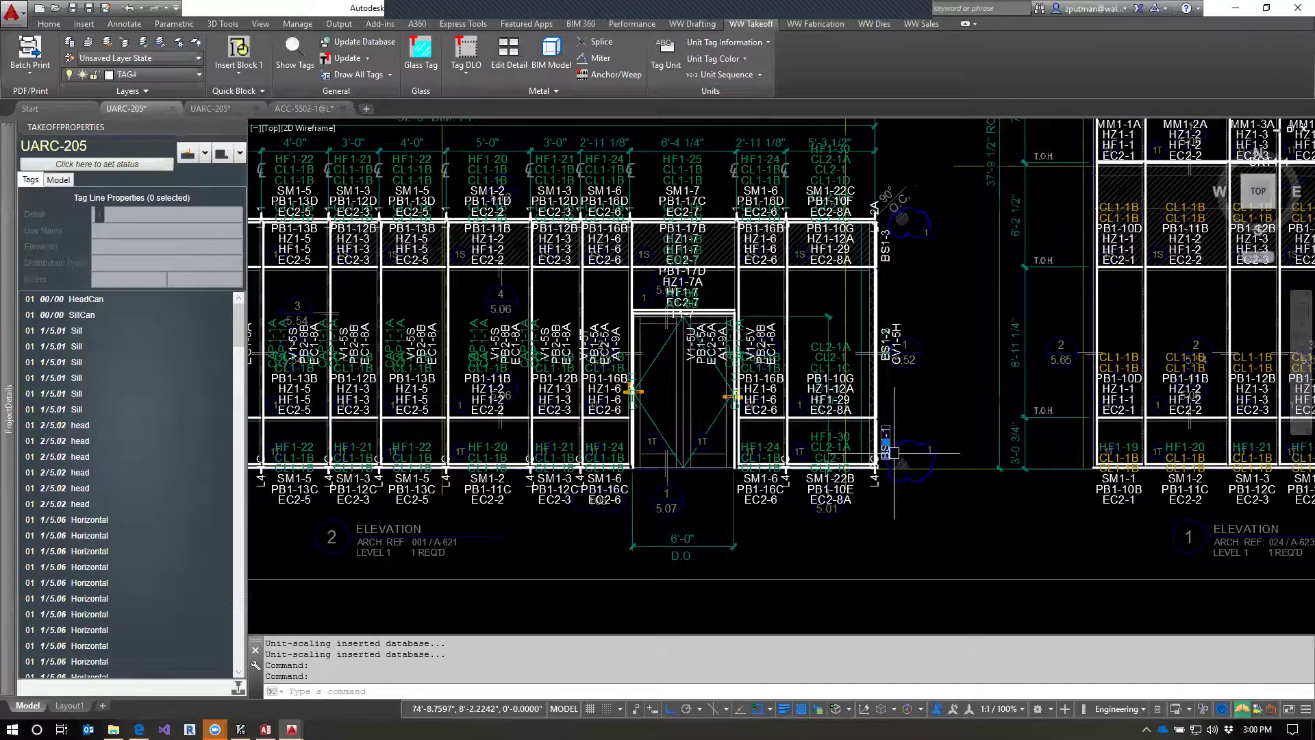
pyautogui.scroll(4, 884, 449)
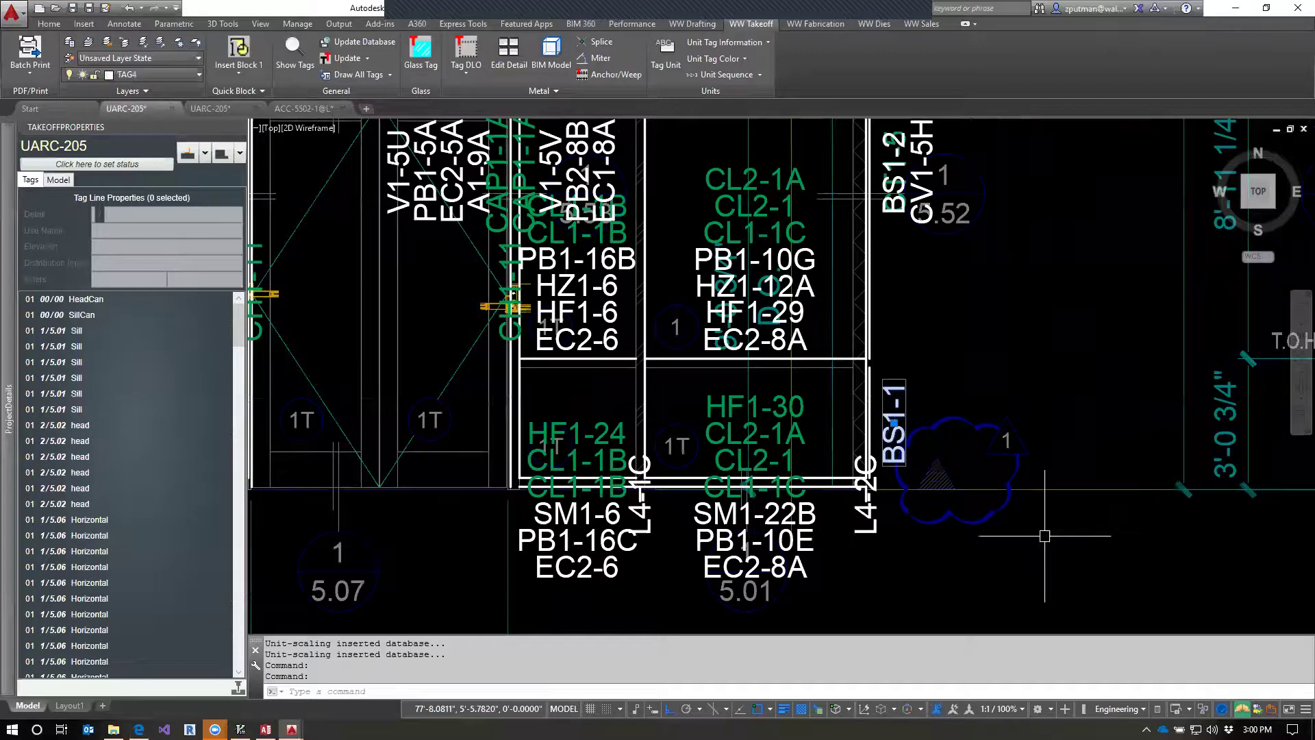
pyautogui.moveTo(8, 409)
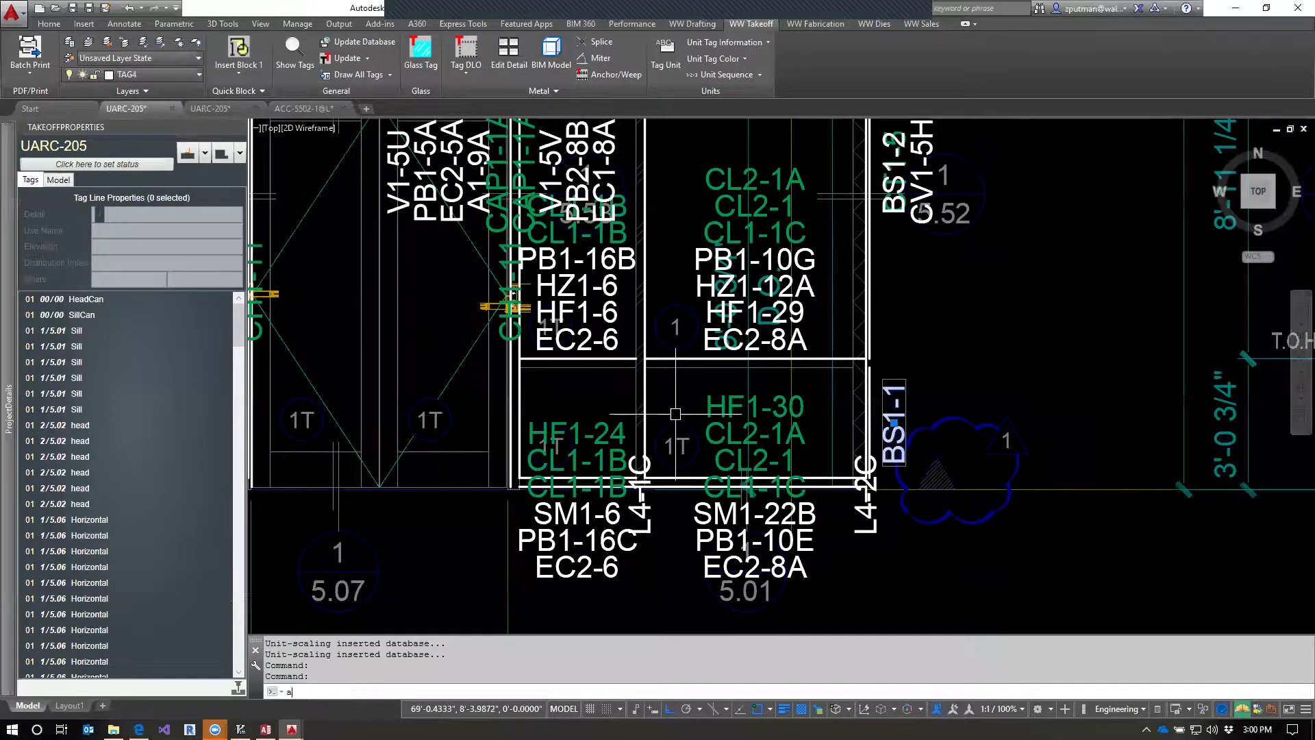
pyautogui.press('Escape')
pyautogui.press('Escape')
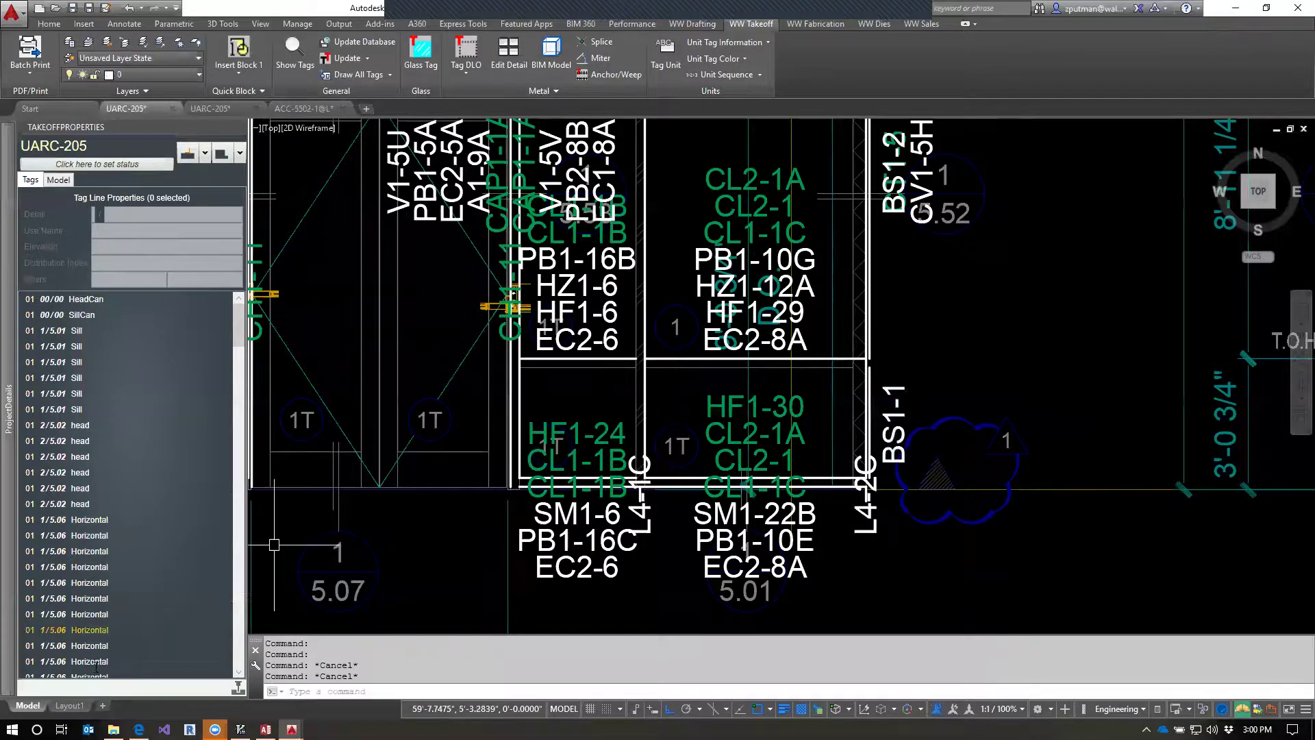
# Switch to File Explorer and open the Fabs folder on the acad (S:) drive.
pyautogui.hotkey('alt', 'Tab')
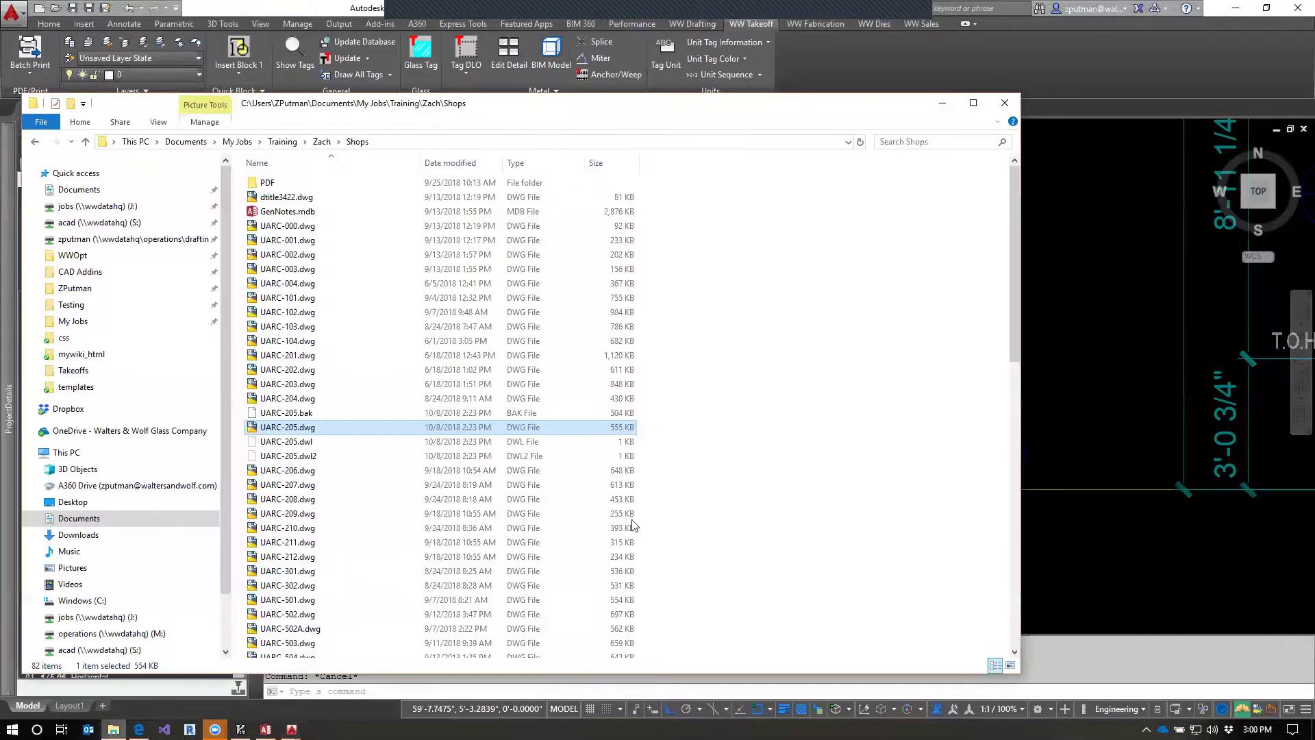
pyautogui.click(314, 288)
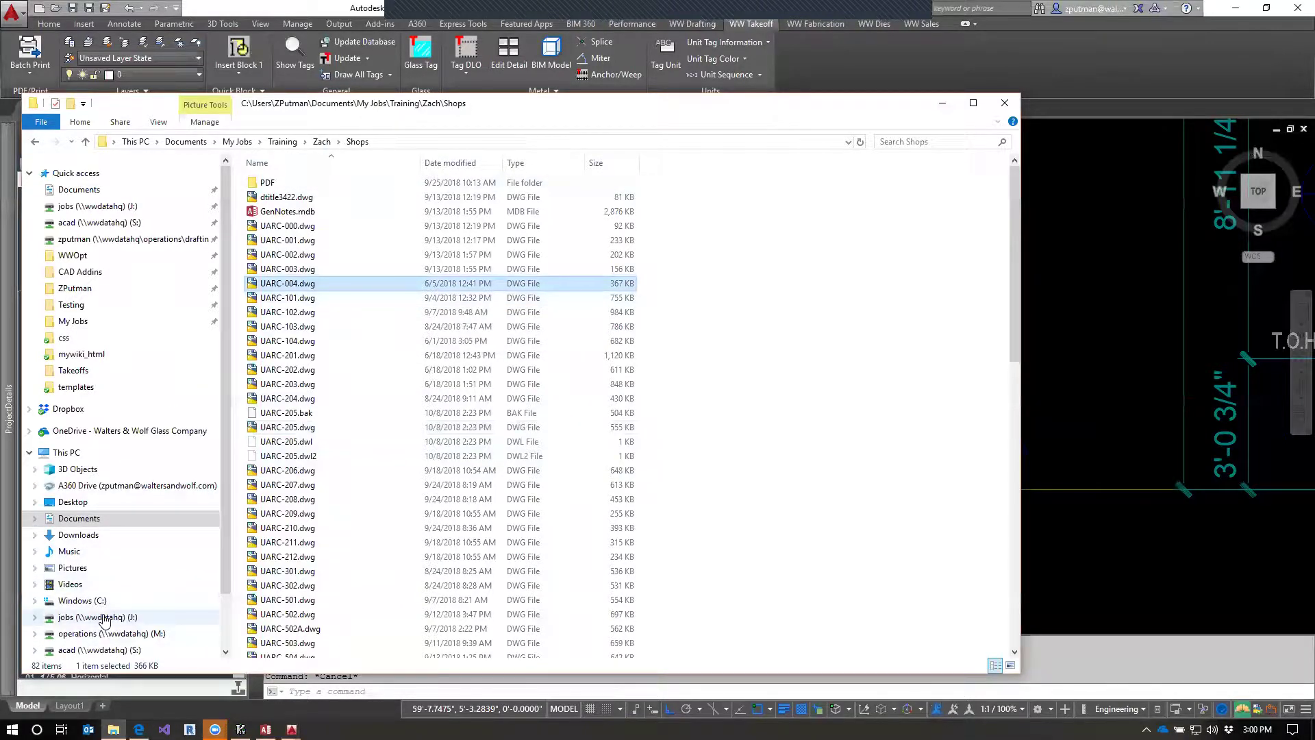
pyautogui.click(103, 650)
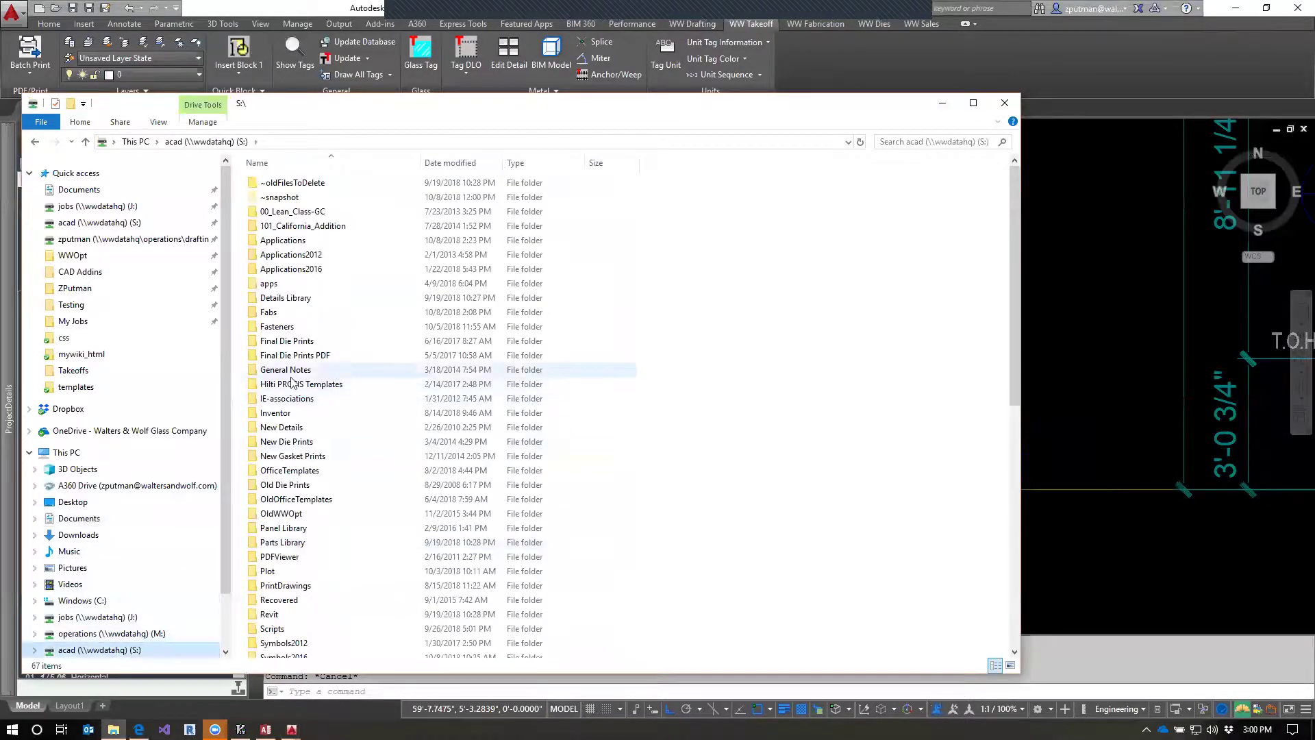
pyautogui.click(285, 429)
pyautogui.doubleClick(301, 312)
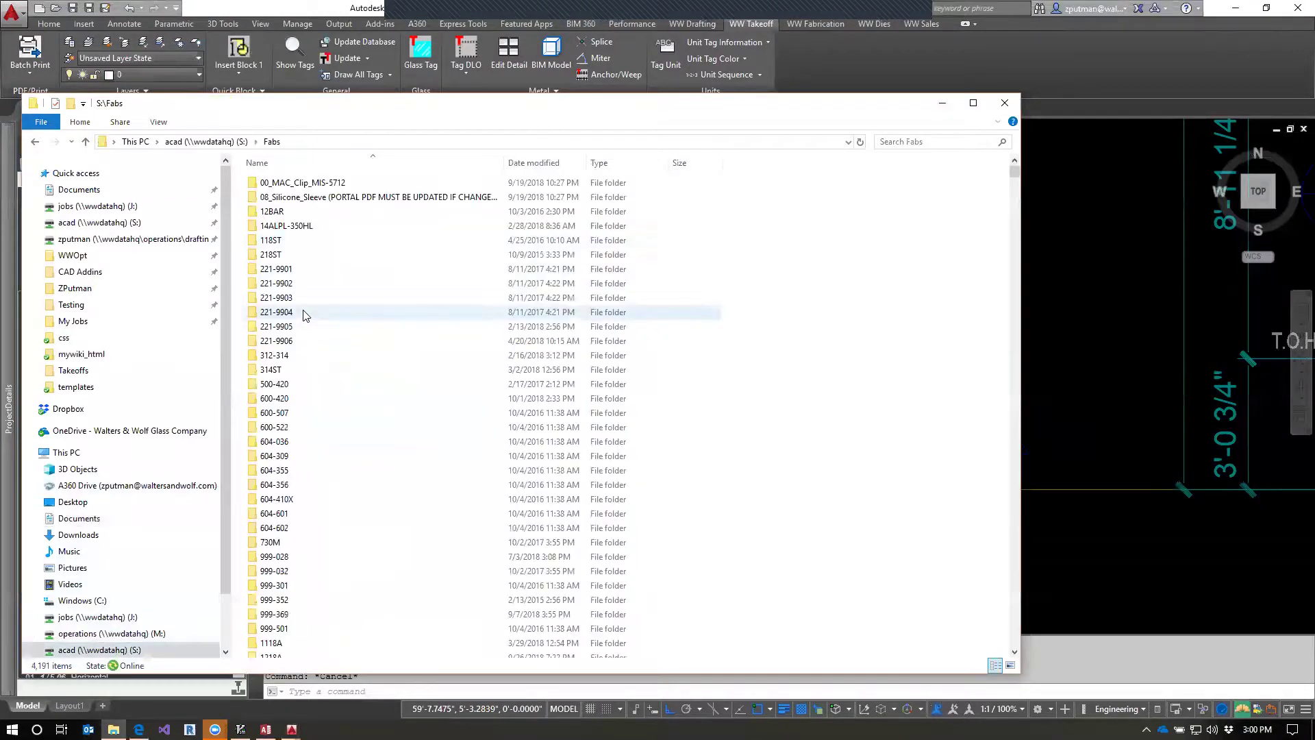
# Find the end dam fab folders among the BS parts in Fabs and open the BSEDCW folder.
pyautogui.click(315, 442)
pyautogui.scroll(-5, 319, 452)
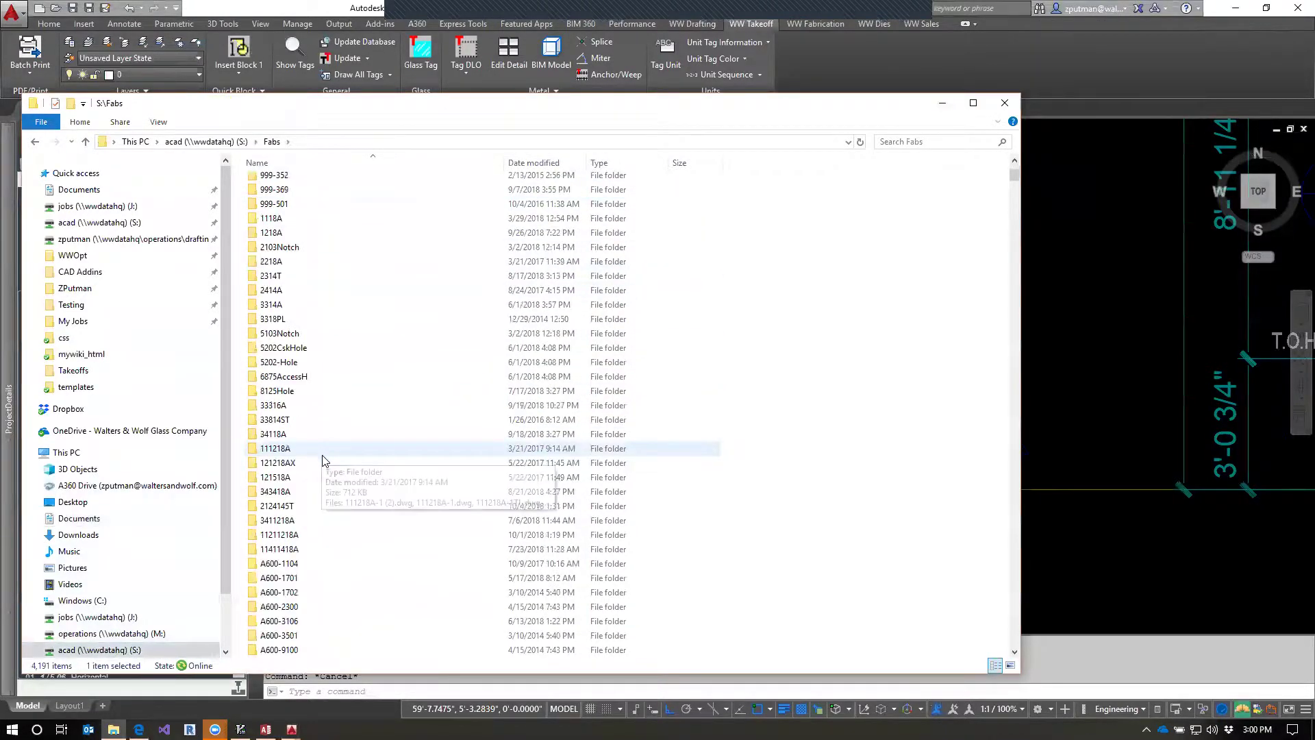
pyautogui.scroll(5, 327, 478)
pyautogui.scroll(-12, 329, 479)
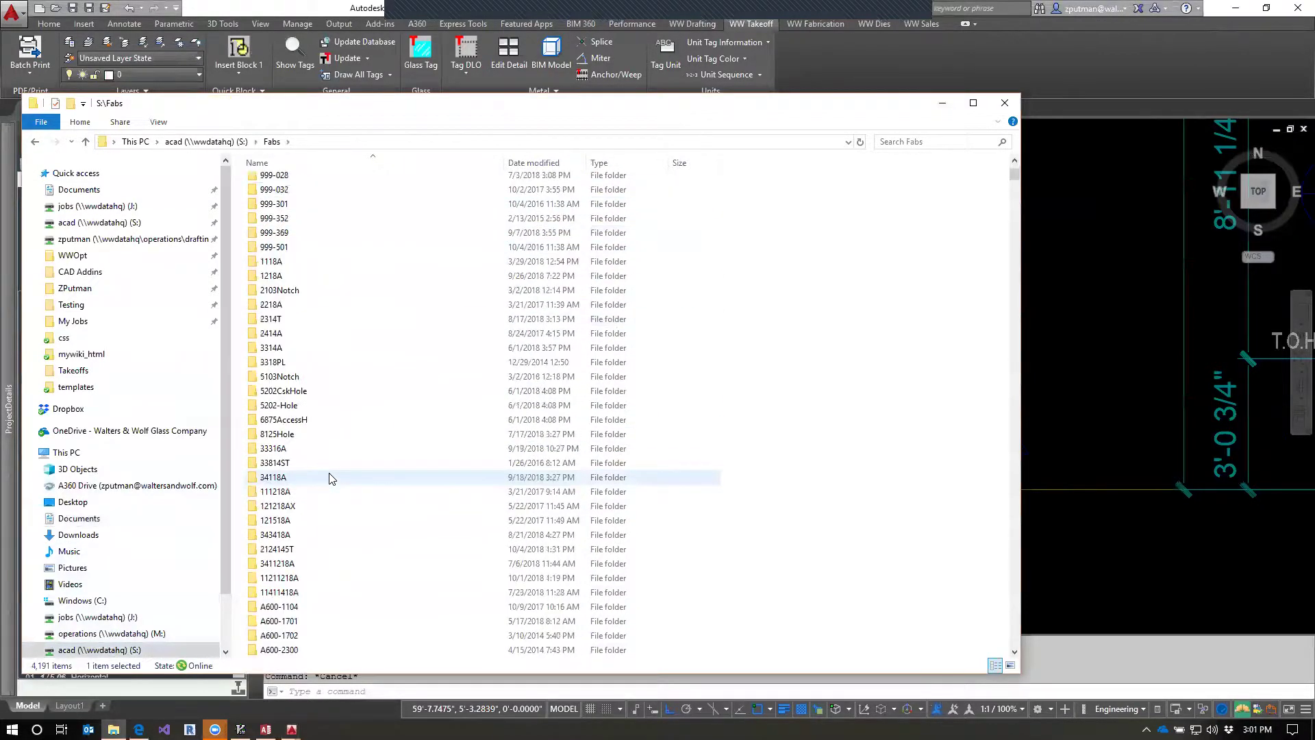
pyautogui.scroll(-20, 373, 546)
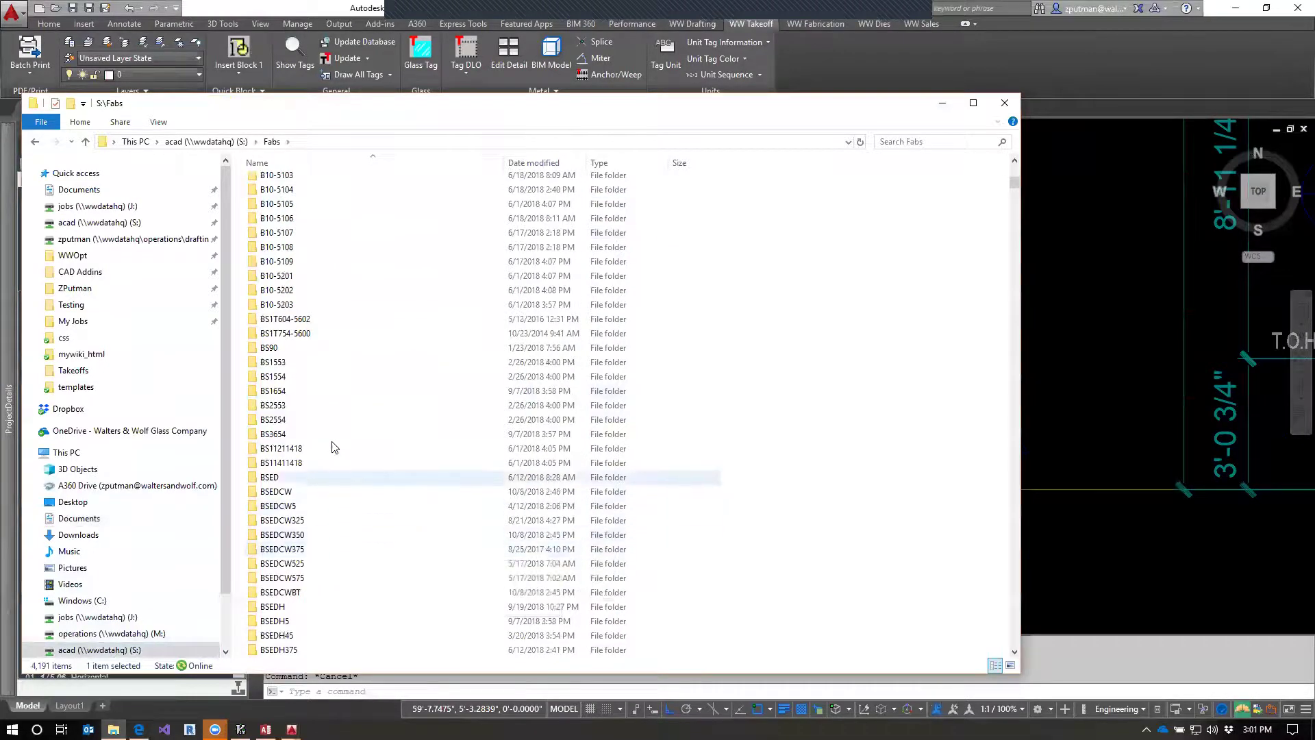
pyautogui.click(294, 522)
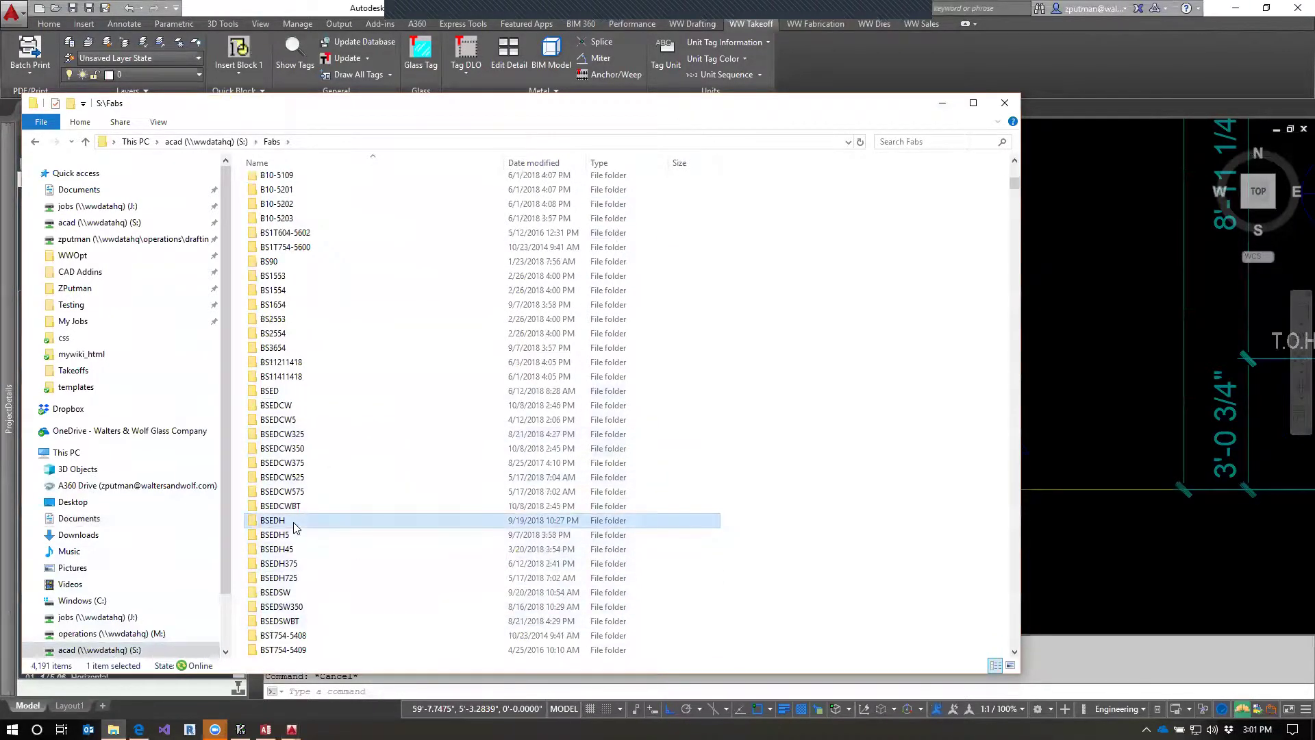
pyautogui.scroll(-2, 317, 552)
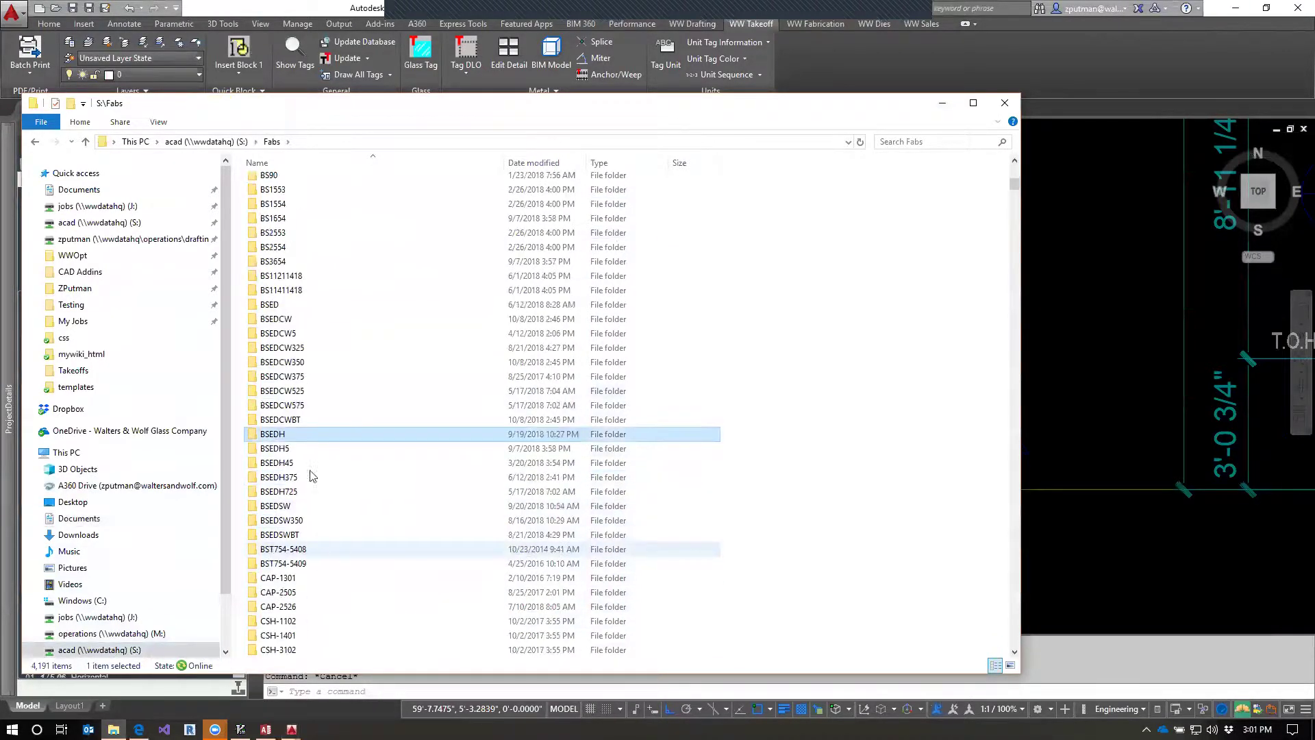
pyautogui.click(281, 320)
pyautogui.doubleClick(296, 320)
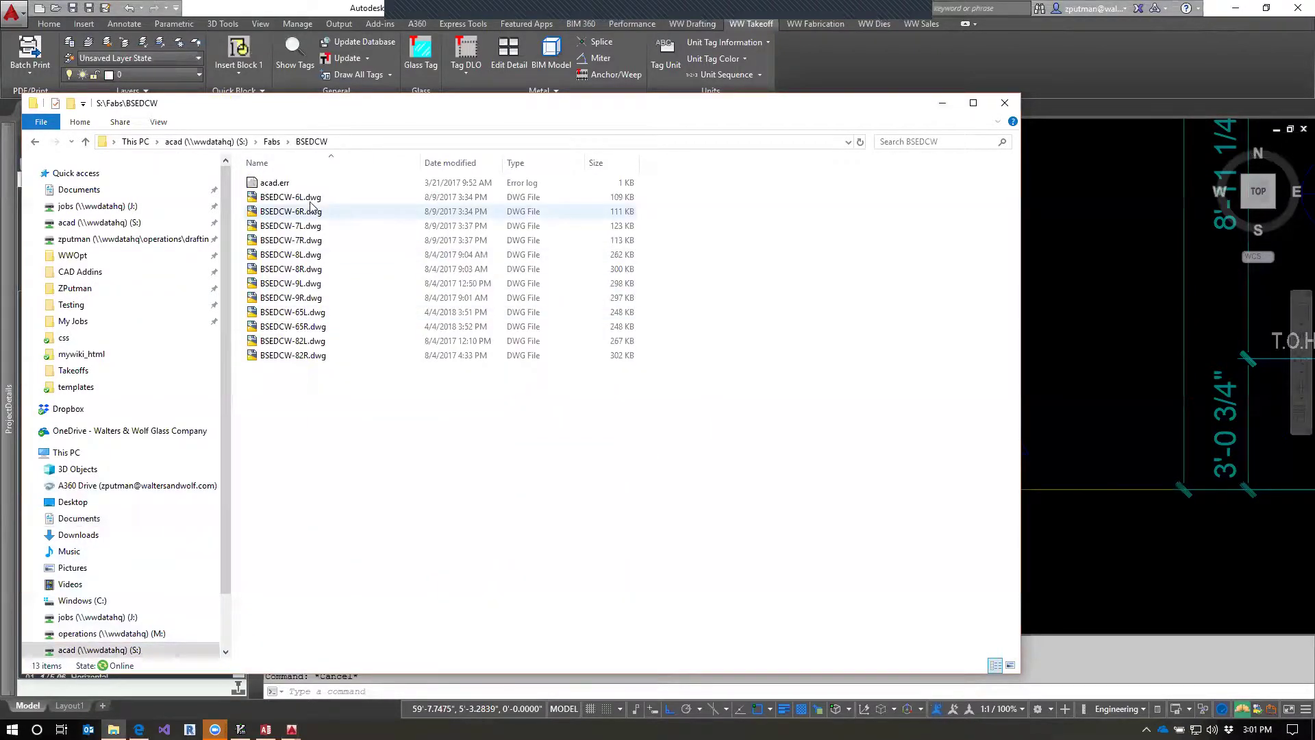
# Open BSEDCW-6L.dwg in AutoCAD to view the curtain wall sill track end dam, and close it without saving.
pyautogui.doubleClick(291, 197)
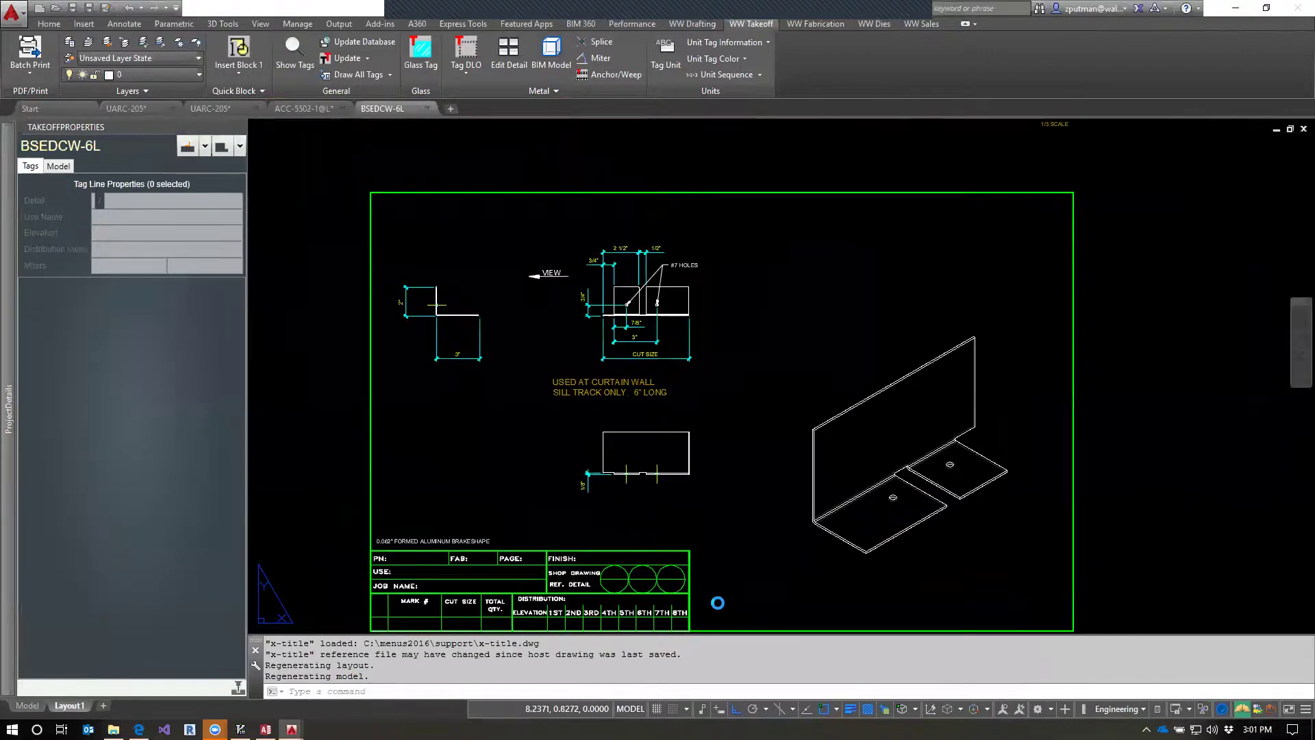
pyautogui.click(428, 108)
pyautogui.click(694, 398)
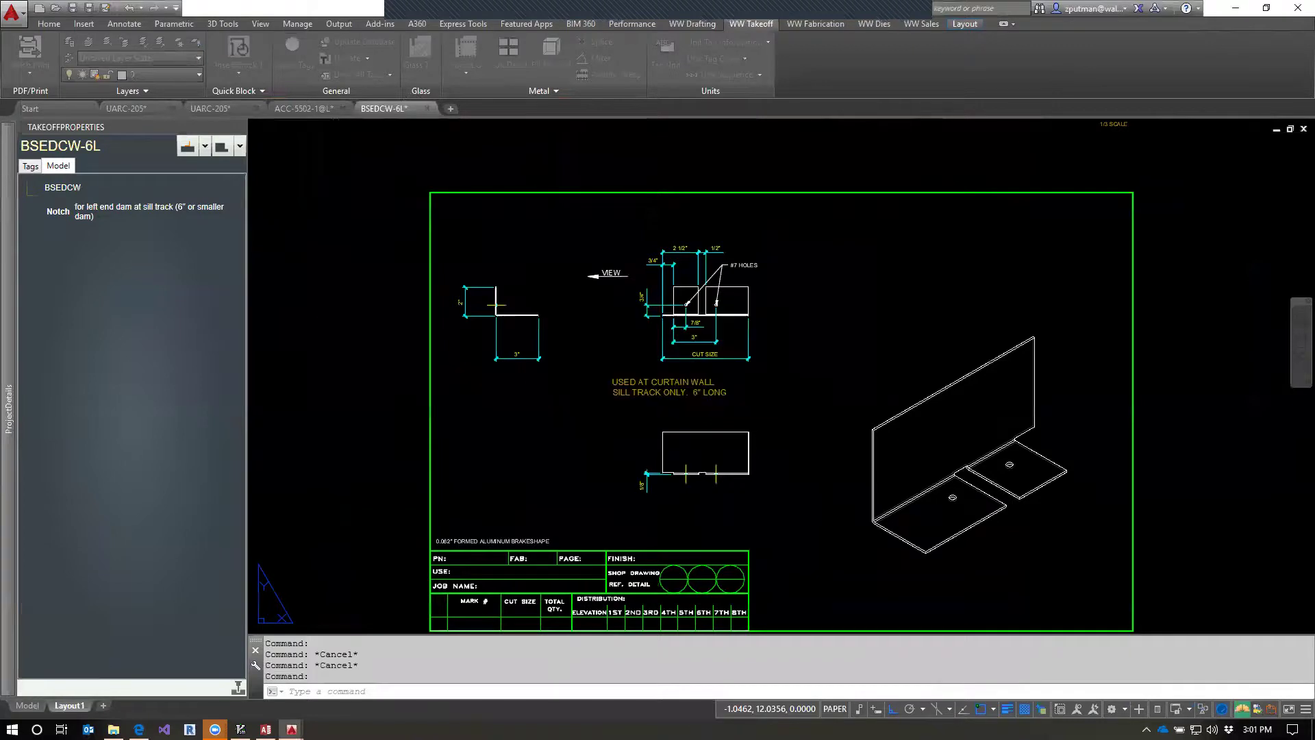
# Return to the Fabs folder in File Explorer and open BSEDH-1L.dwg from the BSEDH folder.
pyautogui.moveTo(4, 458)
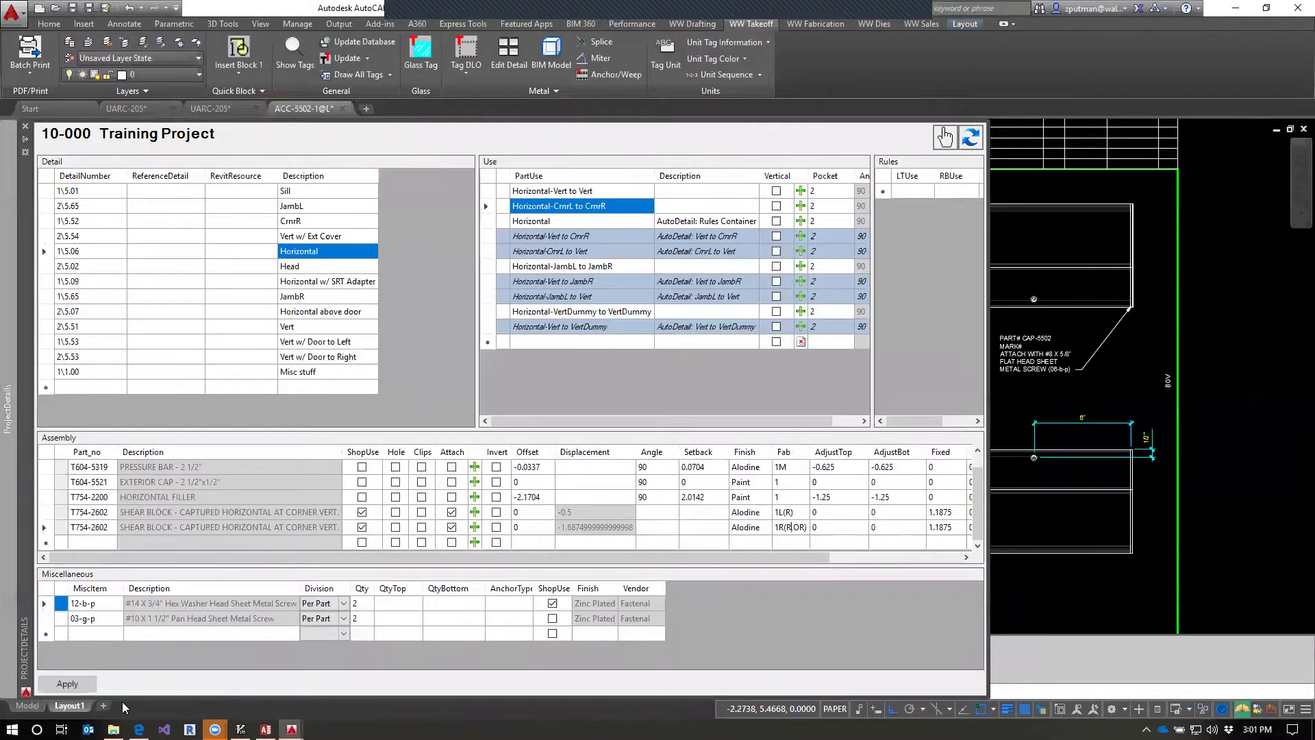
pyautogui.hotkey('alt', 'Tab')
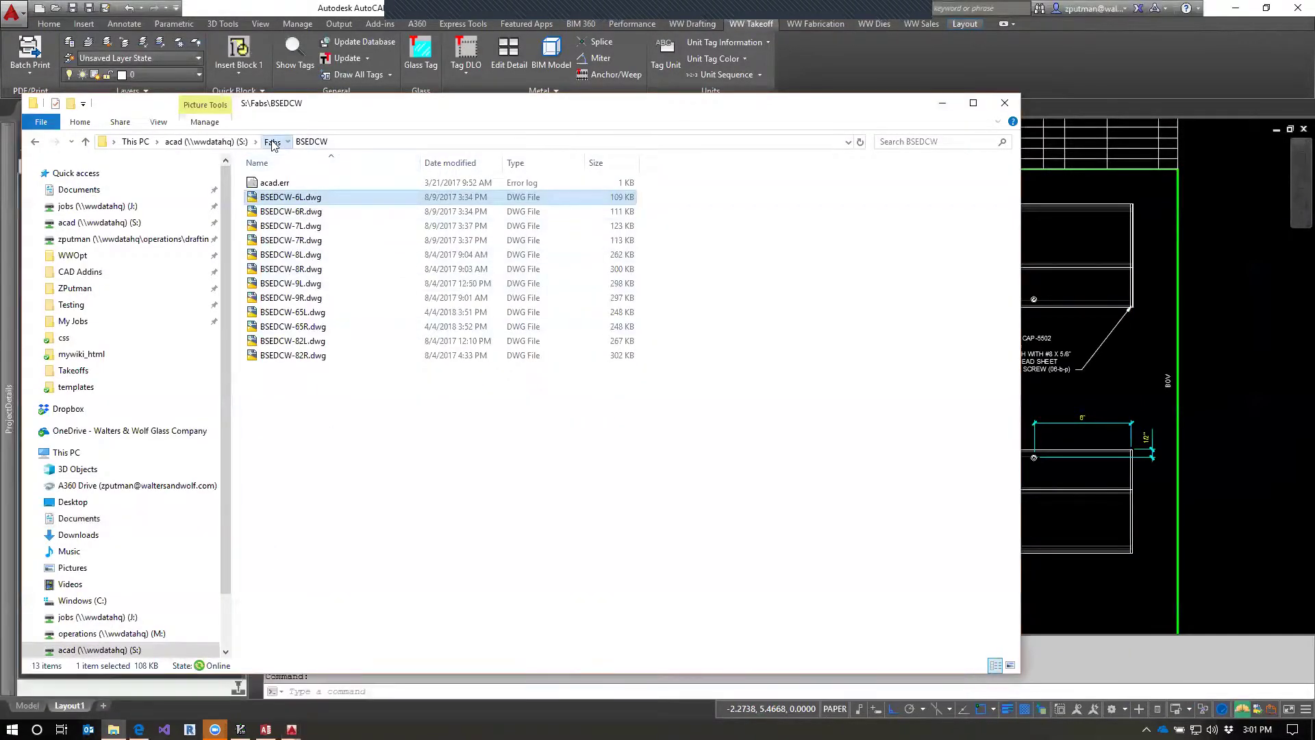
pyautogui.click(272, 141)
pyautogui.scroll(-4, 354, 569)
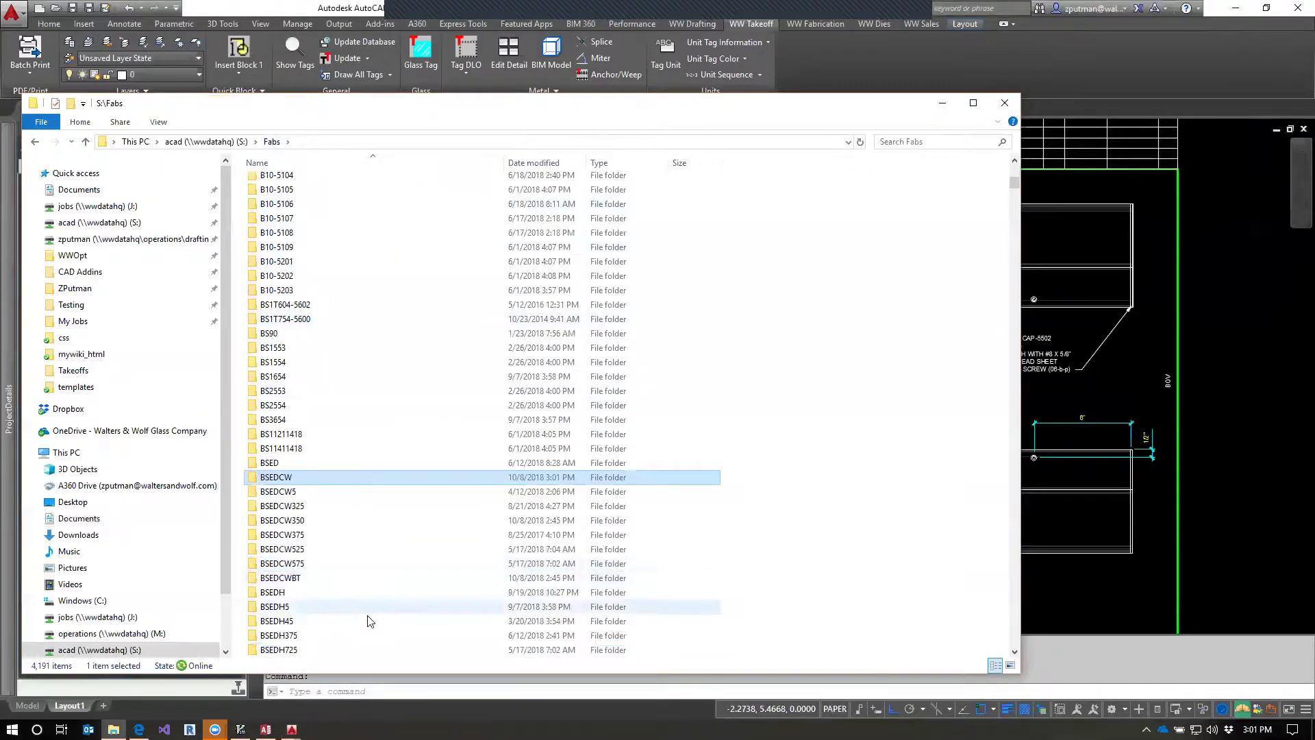
pyautogui.doubleClick(282, 507)
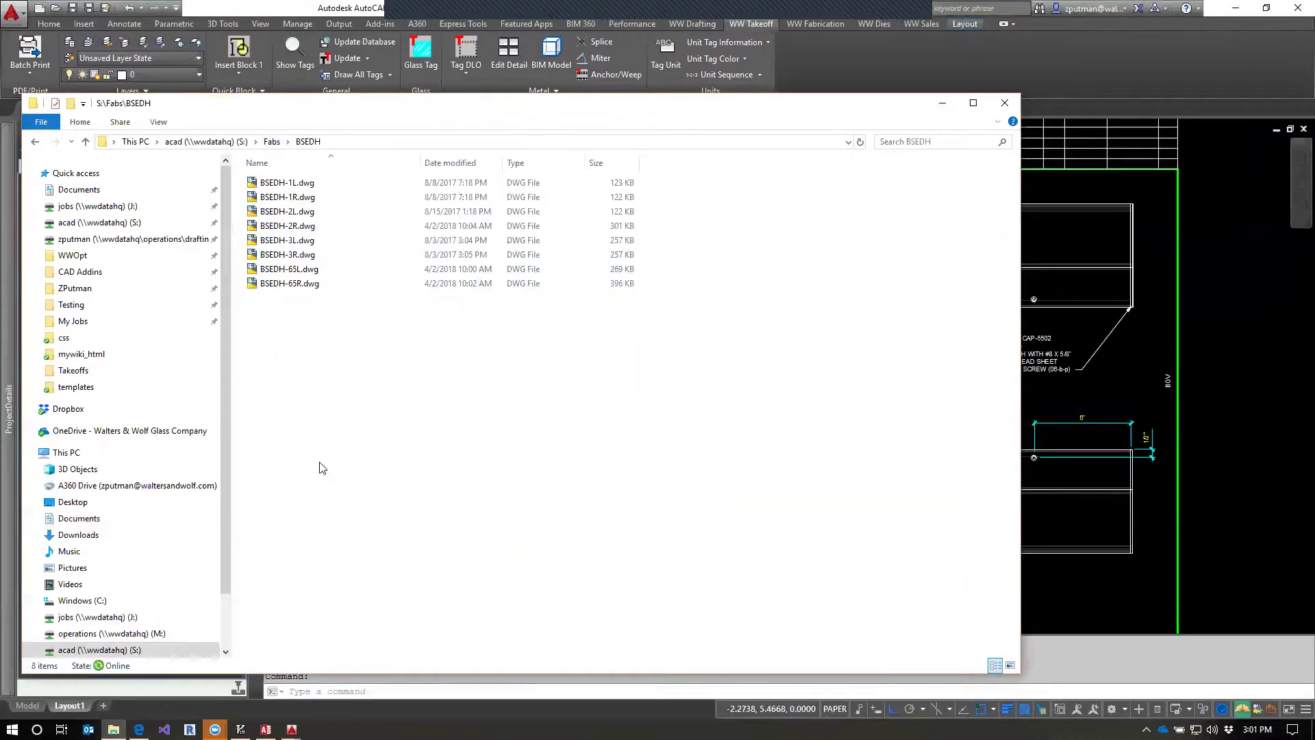
pyautogui.doubleClick(306, 182)
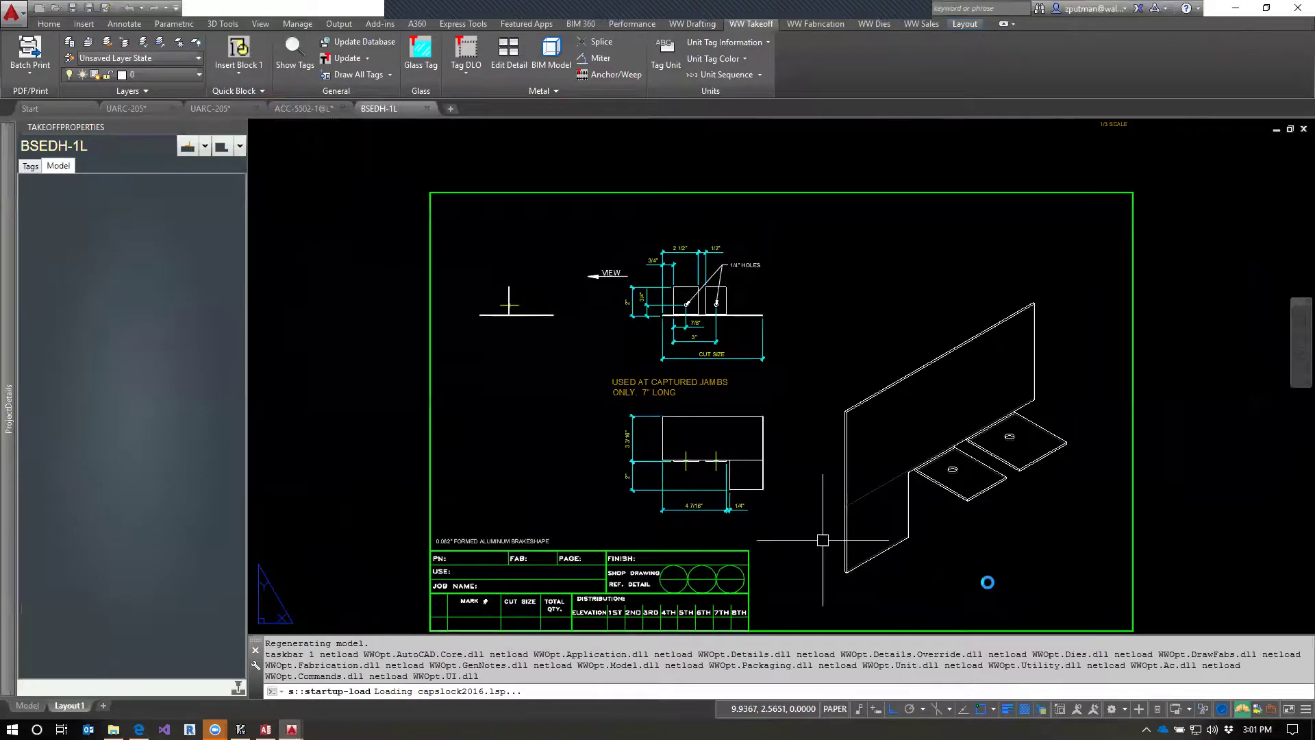
# Examine the BSEDH-1L end dam drawing and highlight its stack joint Notch fab from the takeoff properties.
pyautogui.scroll(2, 960, 551)
pyautogui.scroll(2, 959, 551)
pyautogui.scroll(-2, 938, 529)
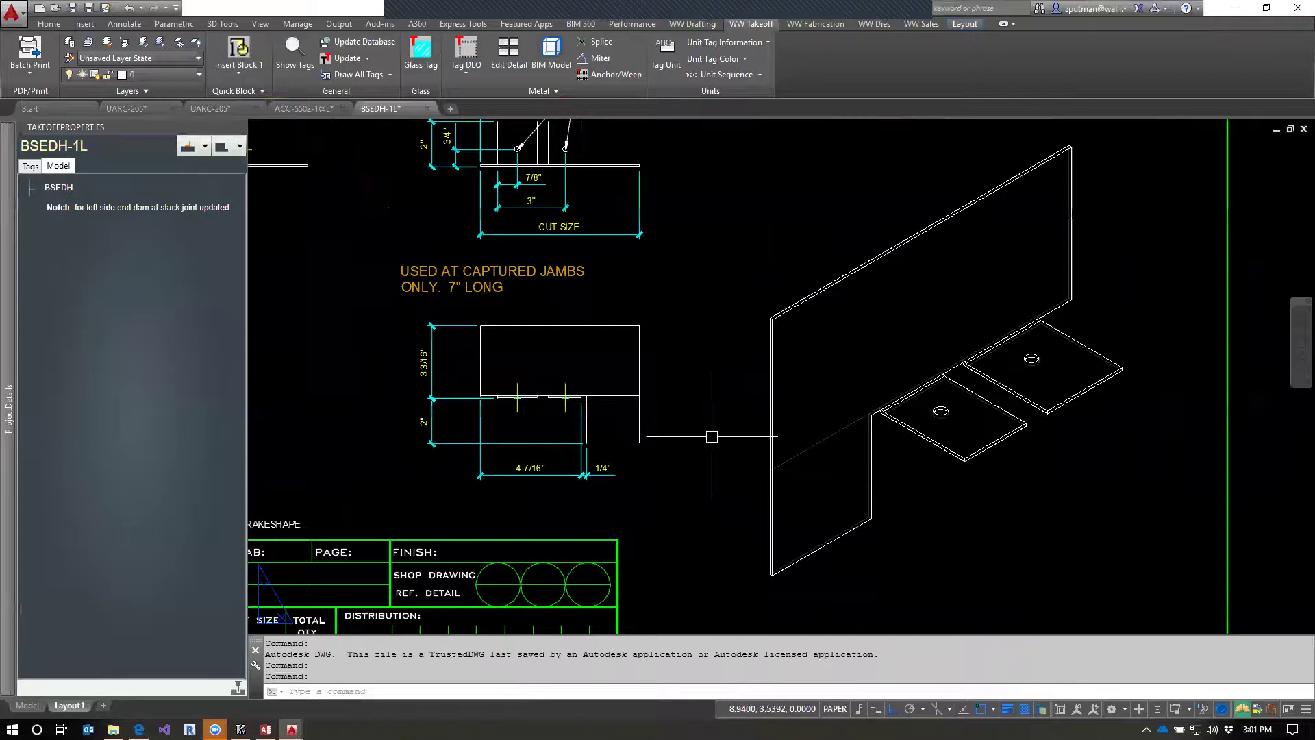
pyautogui.scroll(-3, 712, 436)
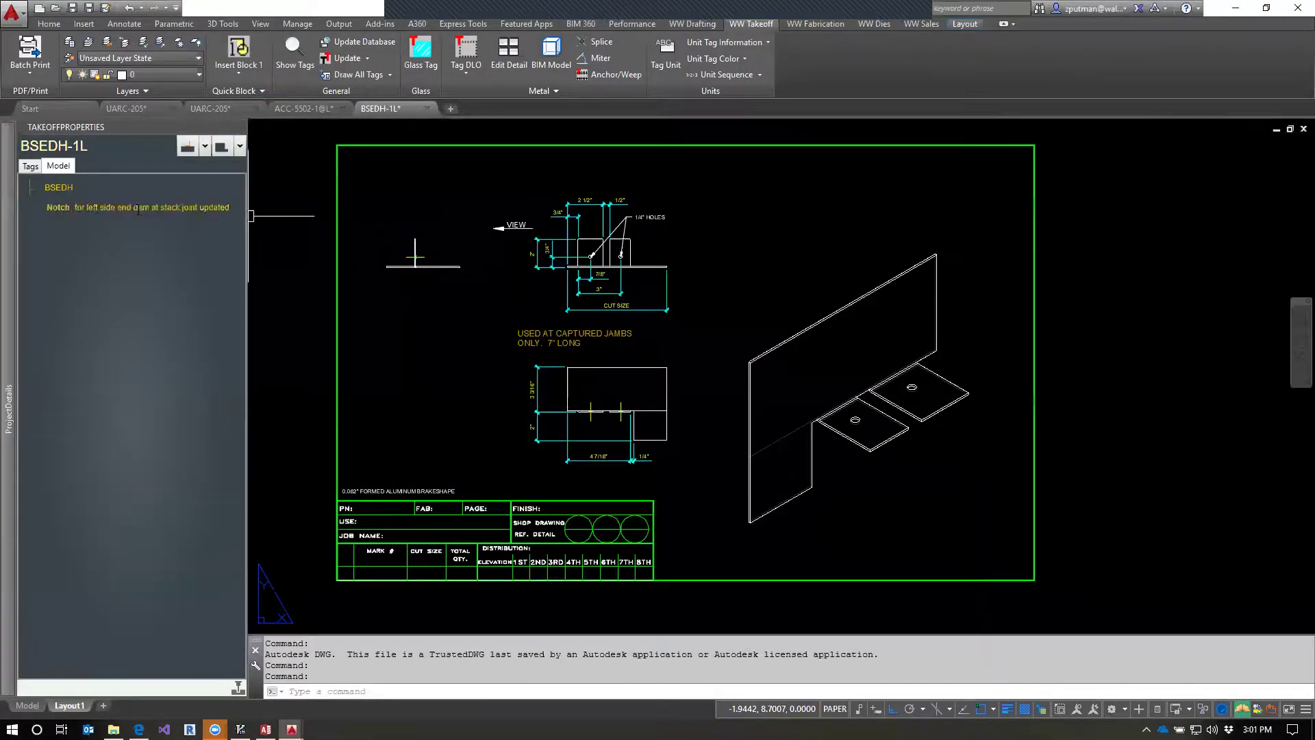
pyautogui.moveTo(53, 197)
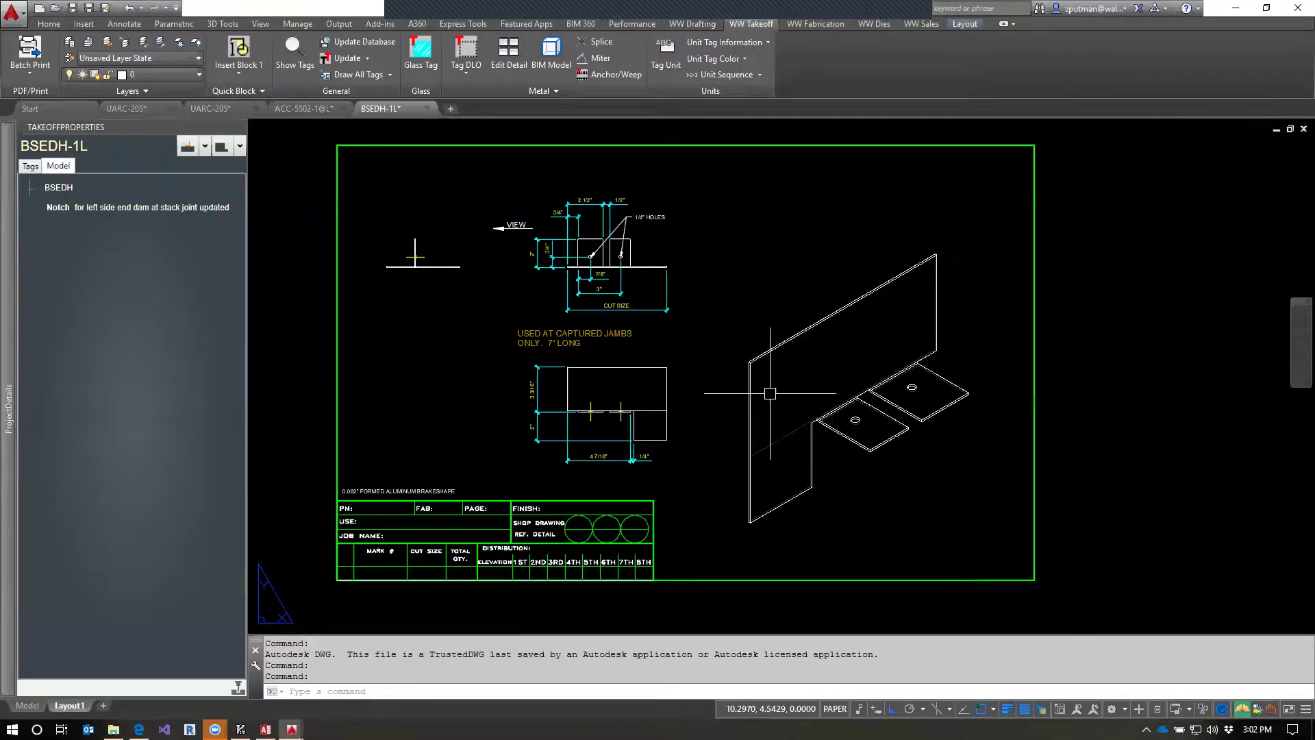
pyautogui.click(55, 213)
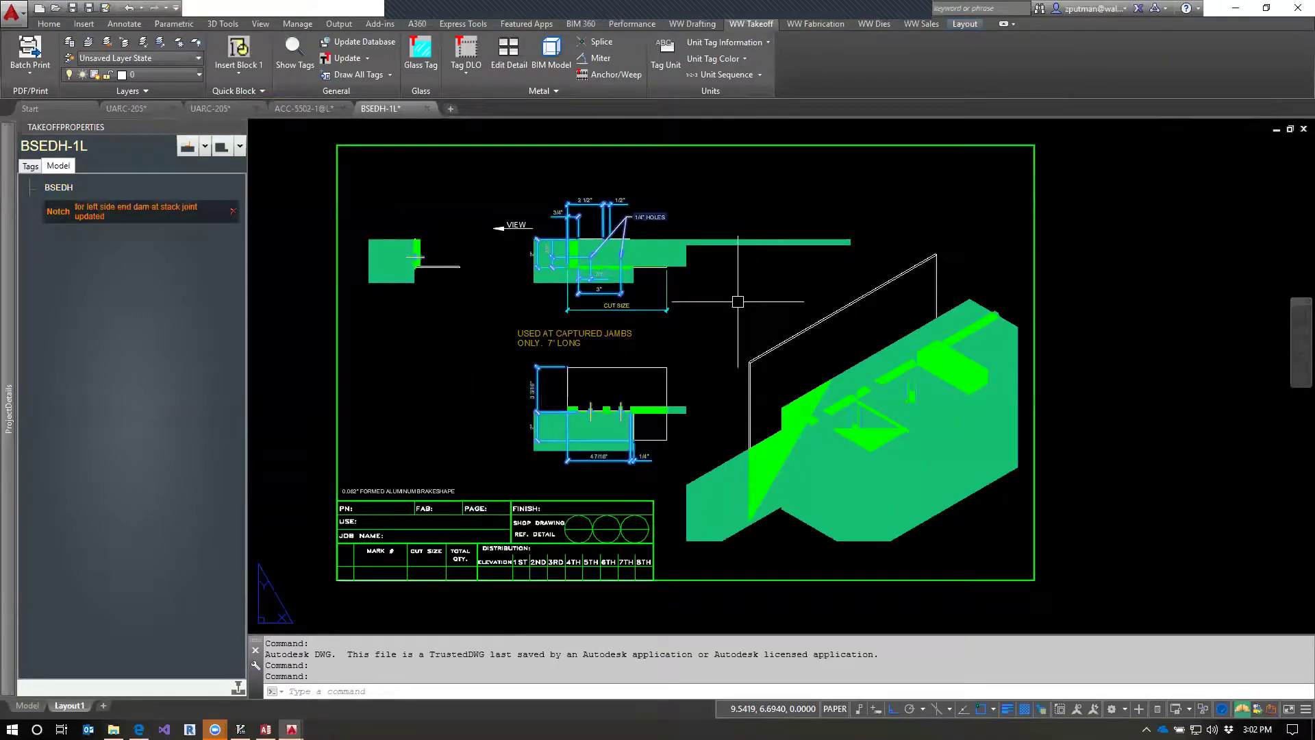
# Clear the selection, regenerate the BSEDH-1L layout and preview the BSEDH part in the takeoff properties.
pyautogui.press('Escape')
pyautogui.press('Escape')
pyautogui.press('Escape')
pyautogui.write('re')
pyautogui.press('Return')
pyautogui.moveTo(32, 192)
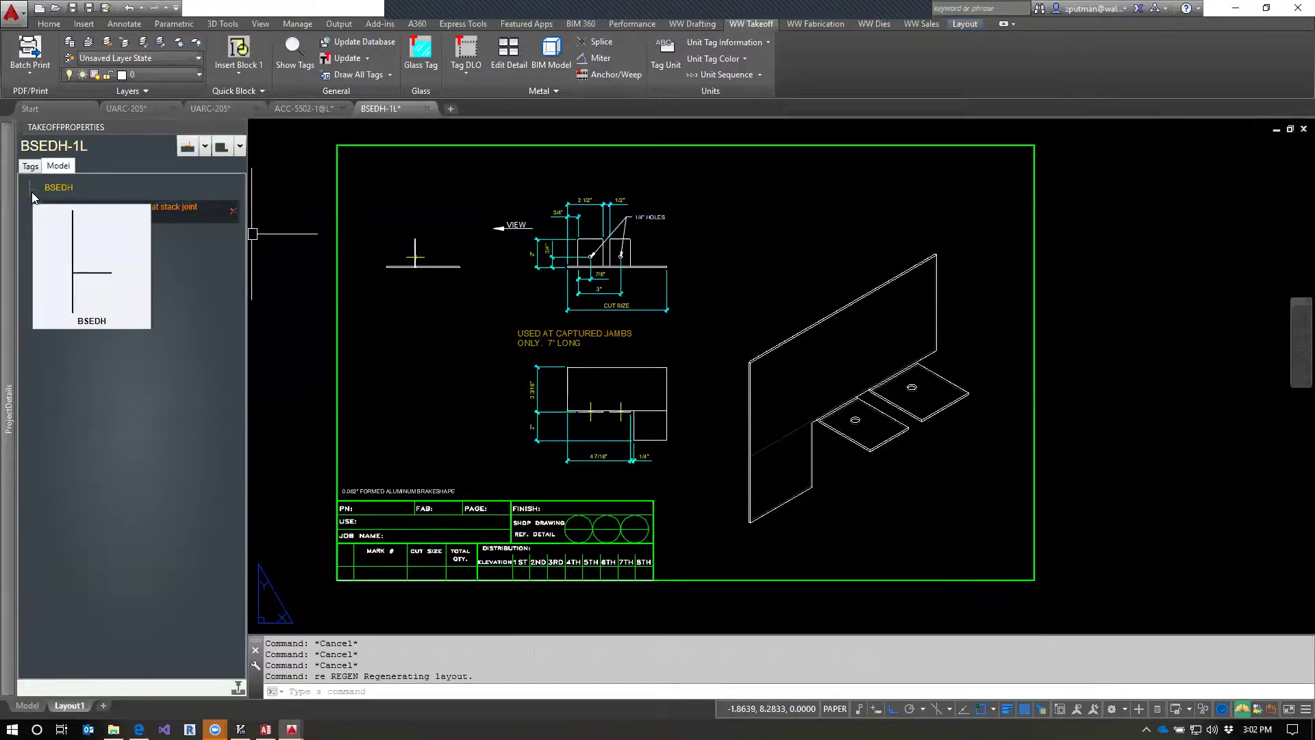
pyautogui.doubleClick(32, 192)
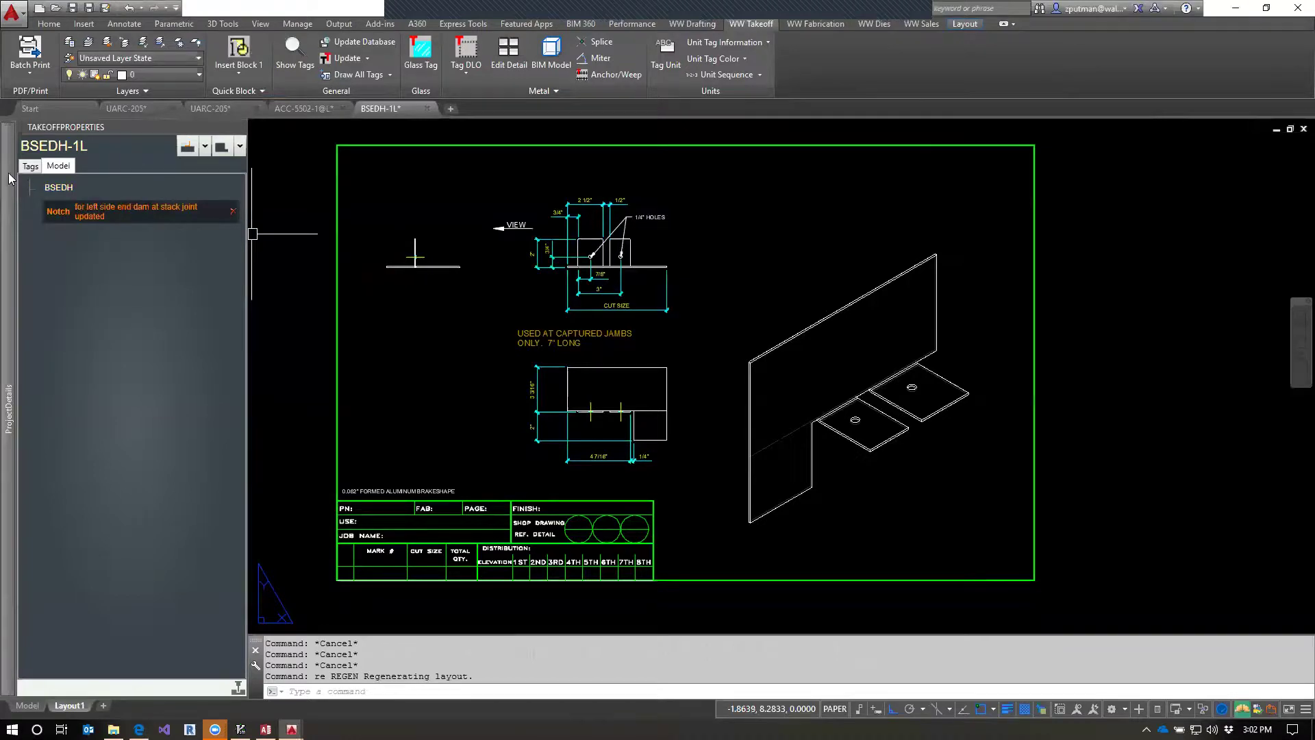
pyautogui.click(945, 137)
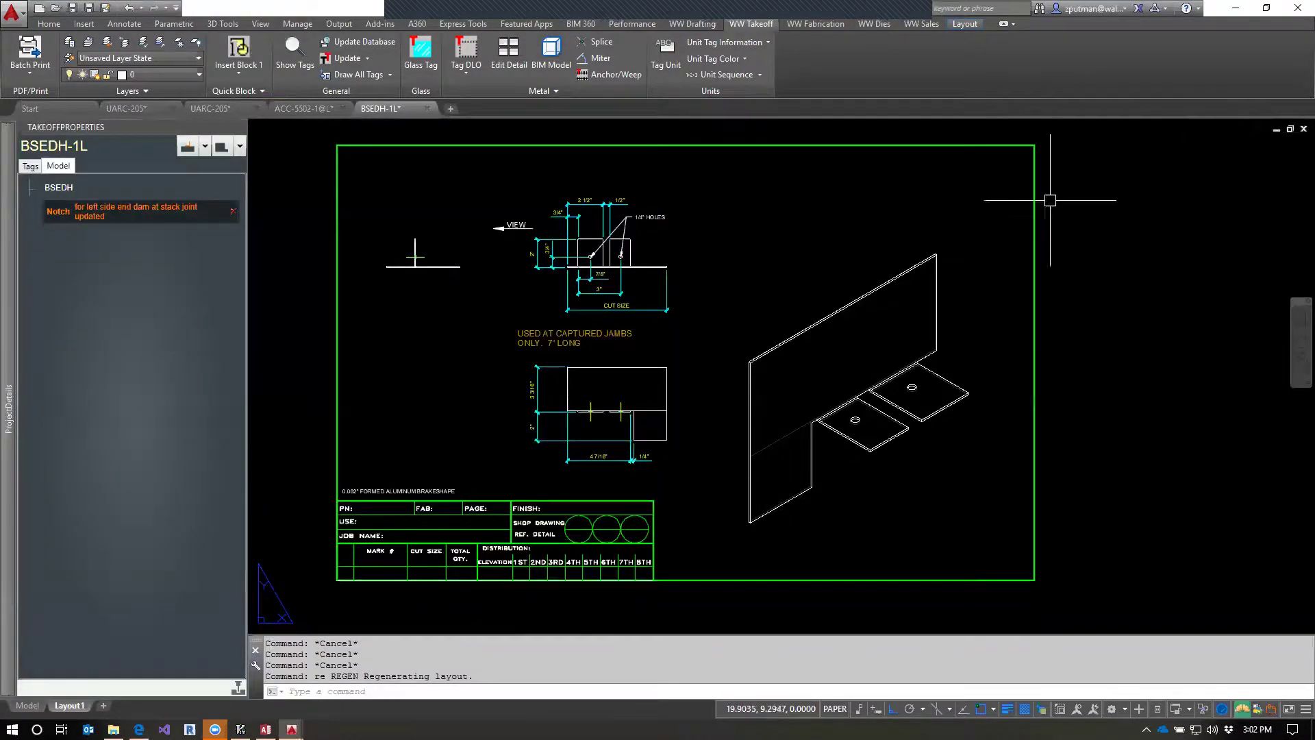
pyautogui.moveTo(30, 195)
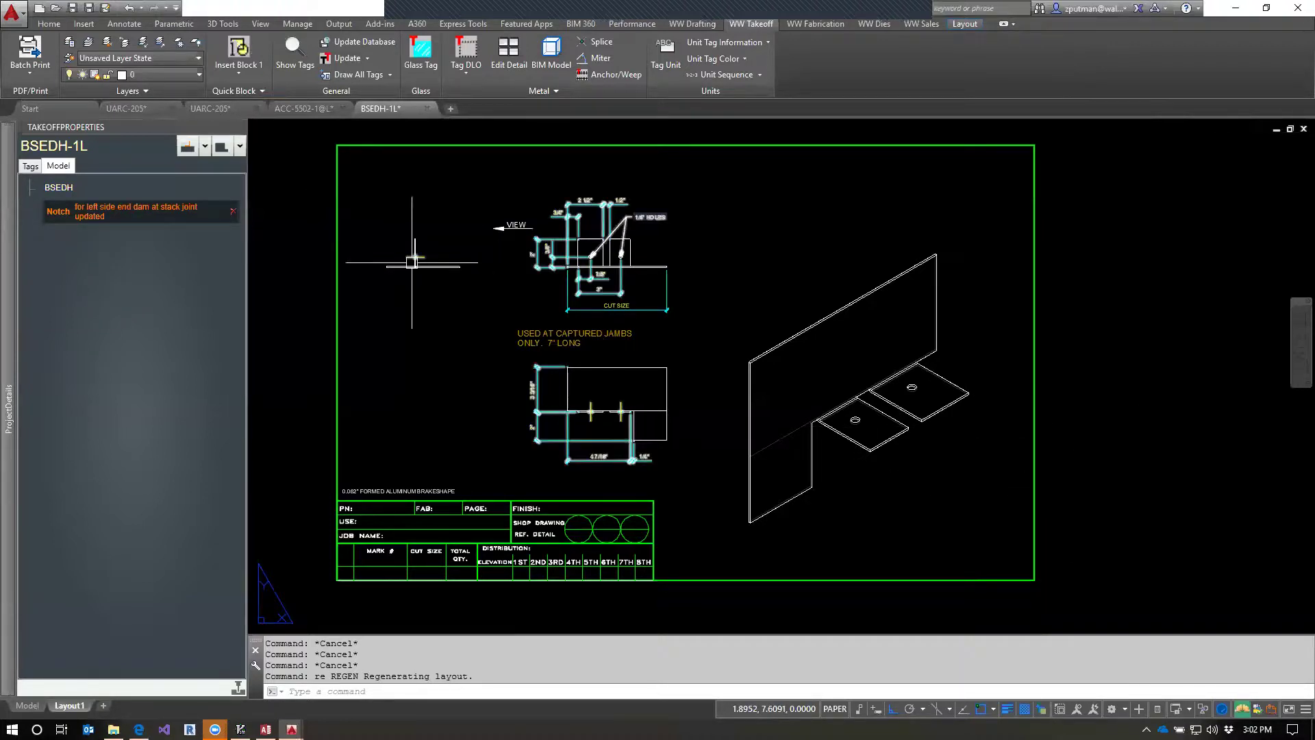
# Open BS90-1L.dwg from the BS90 folder in Fabs using File Explorer, and highlight the BS90 part in the drawing.
pyautogui.click(114, 729)
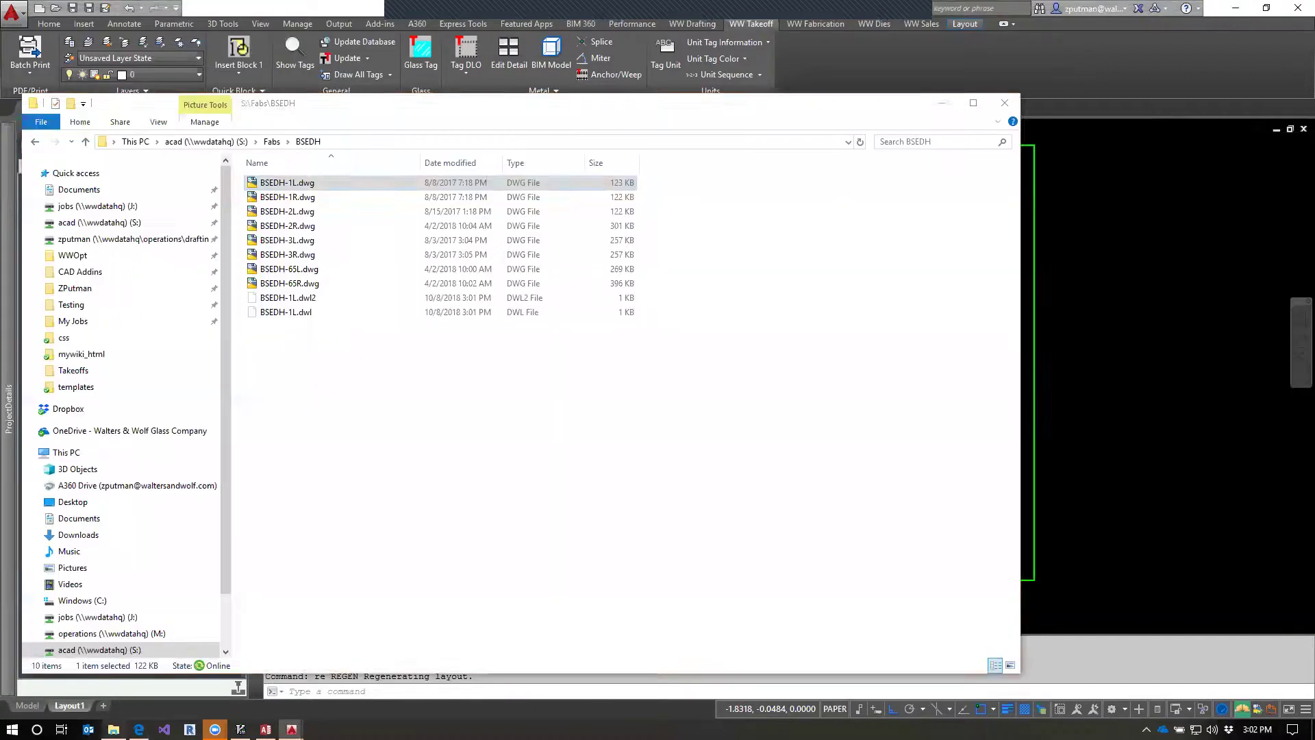
pyautogui.click(272, 141)
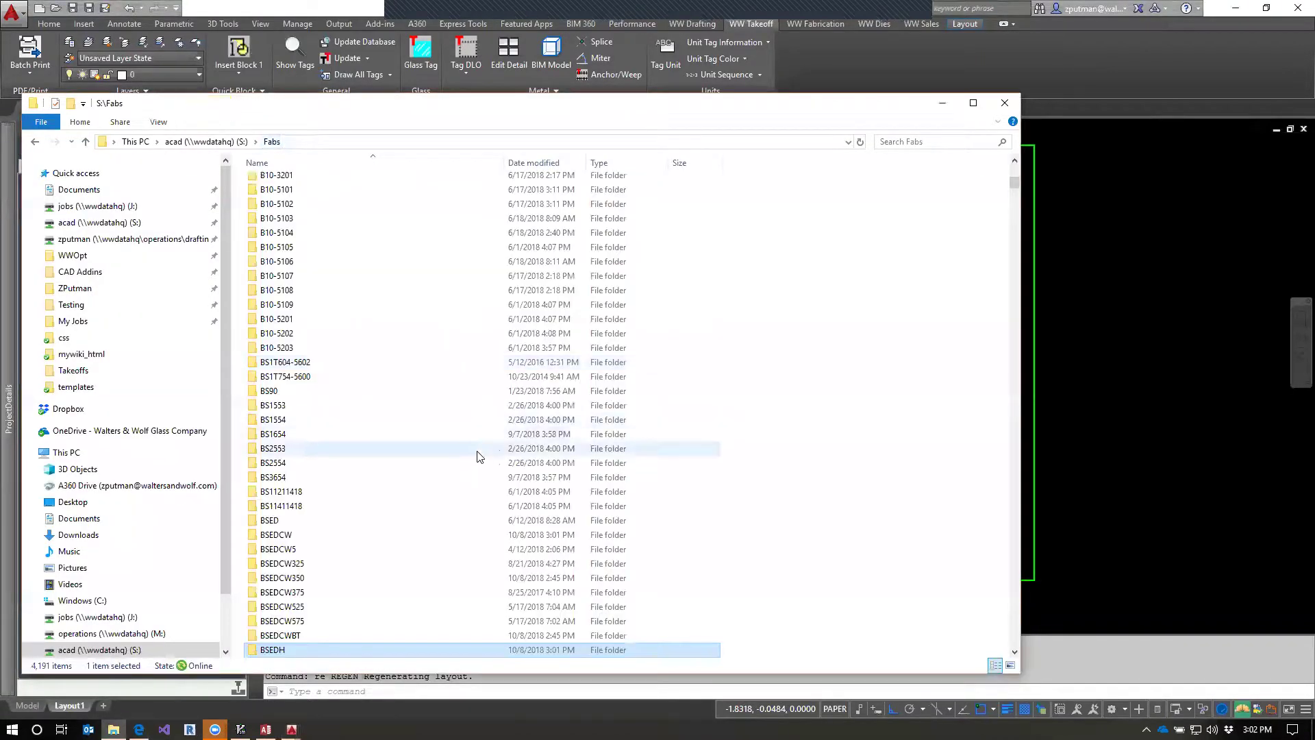
pyautogui.click(336, 523)
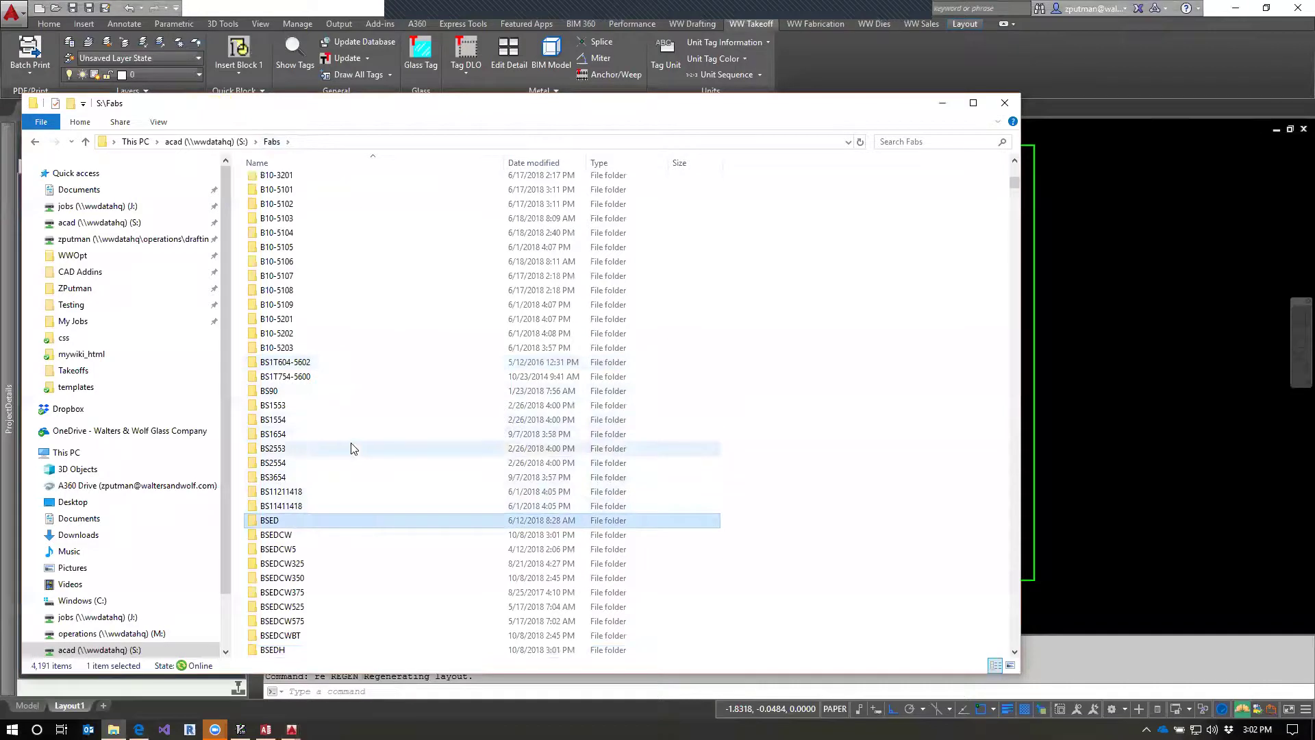
pyautogui.doubleClick(281, 394)
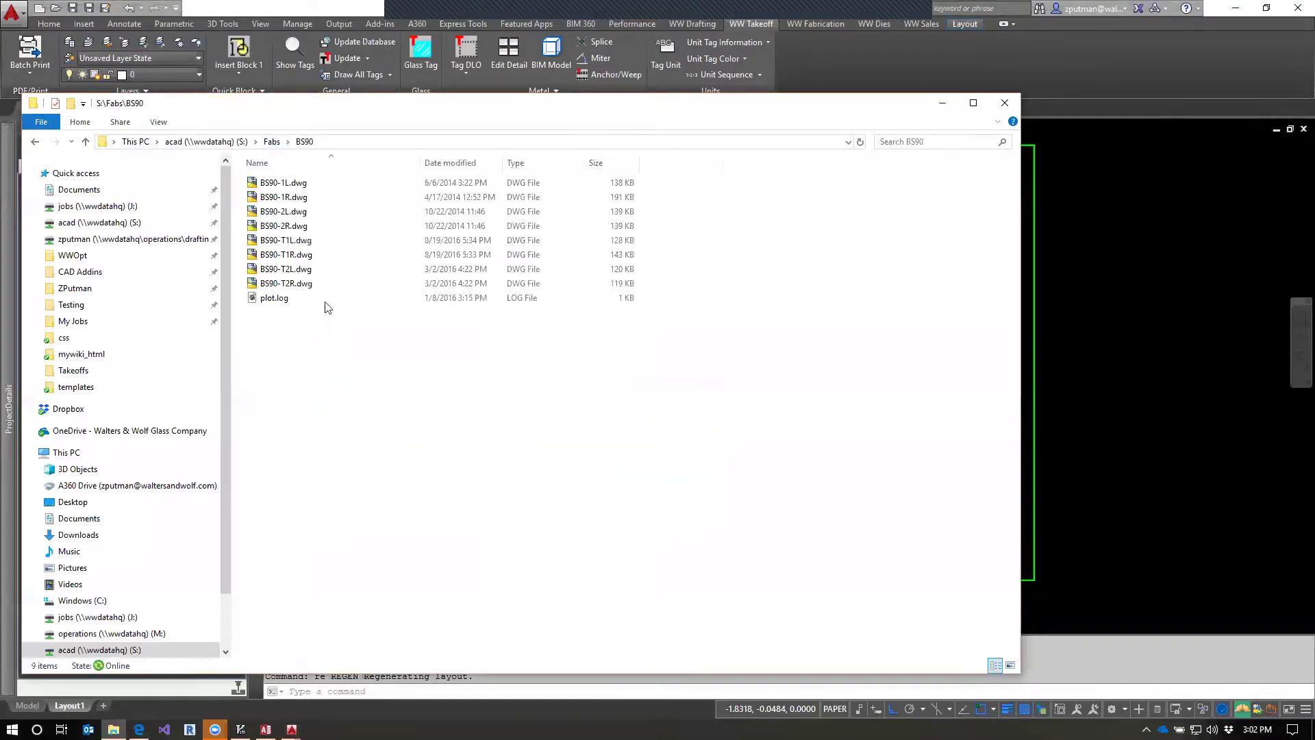
pyautogui.click(289, 186)
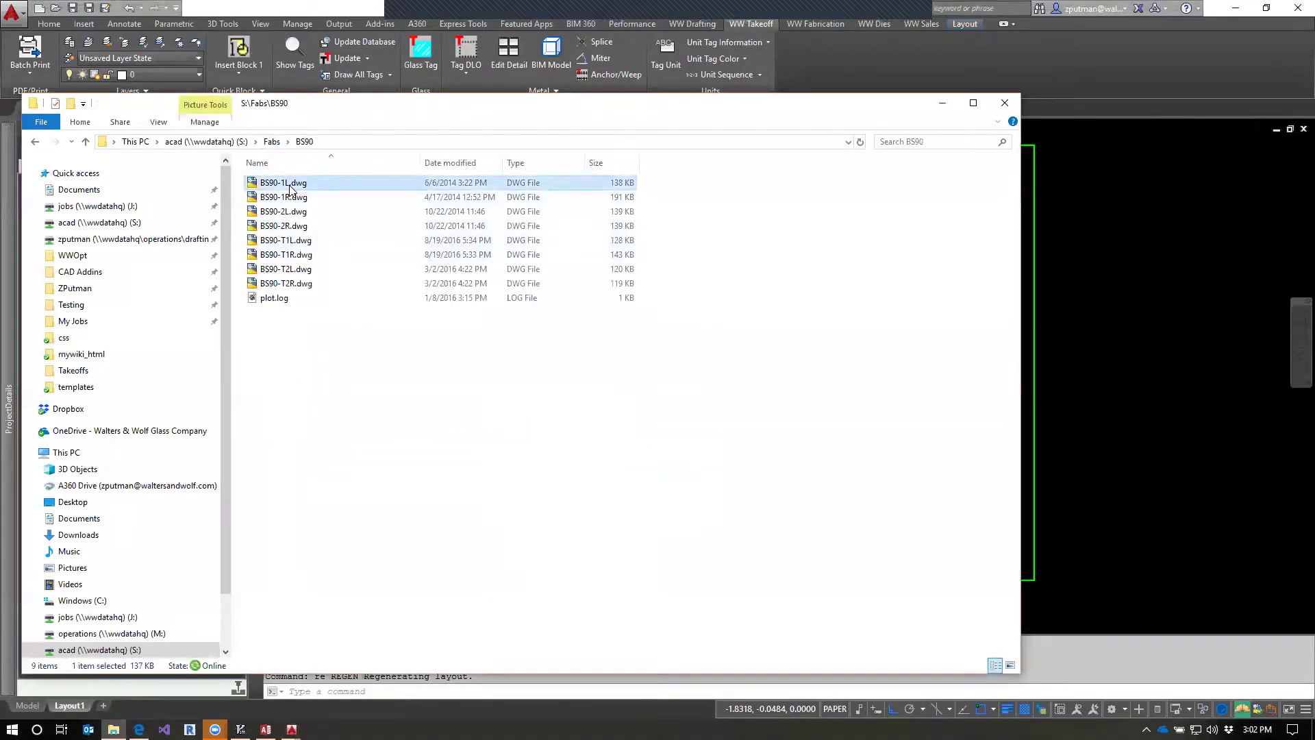
pyautogui.doubleClick(290, 185)
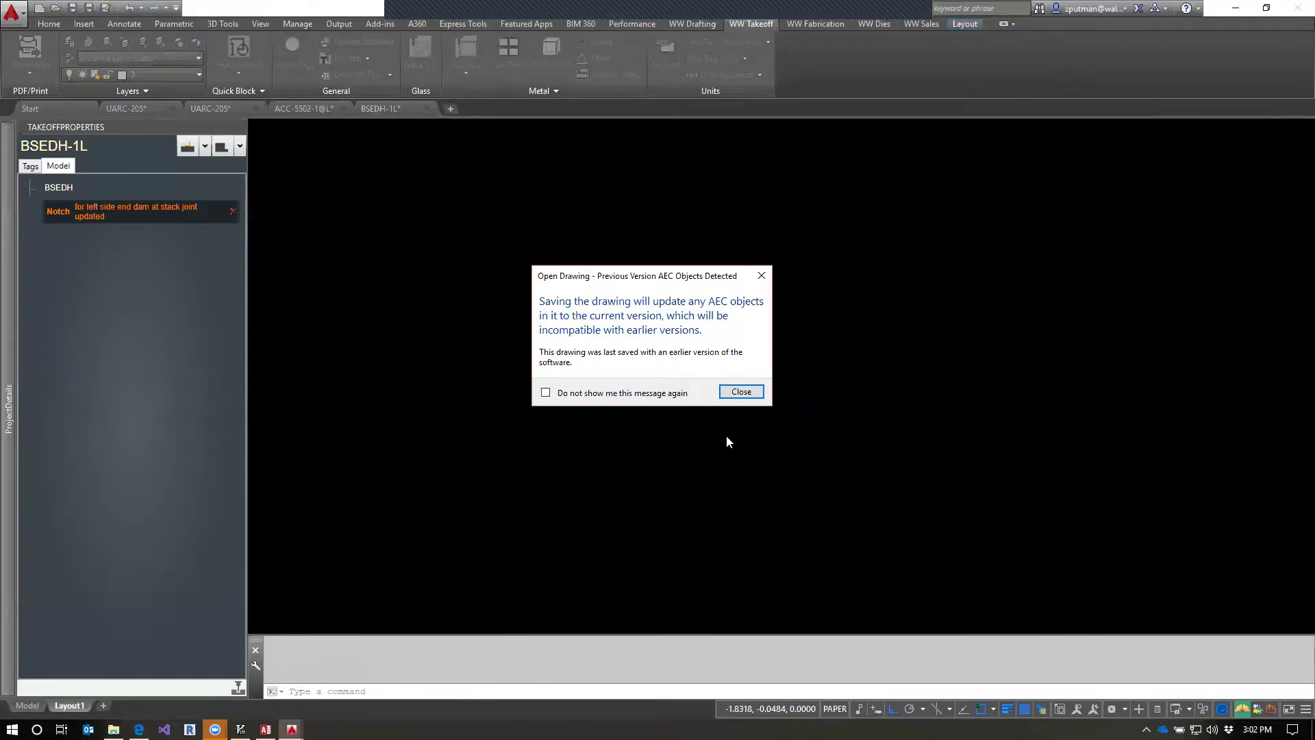
pyautogui.click(742, 391)
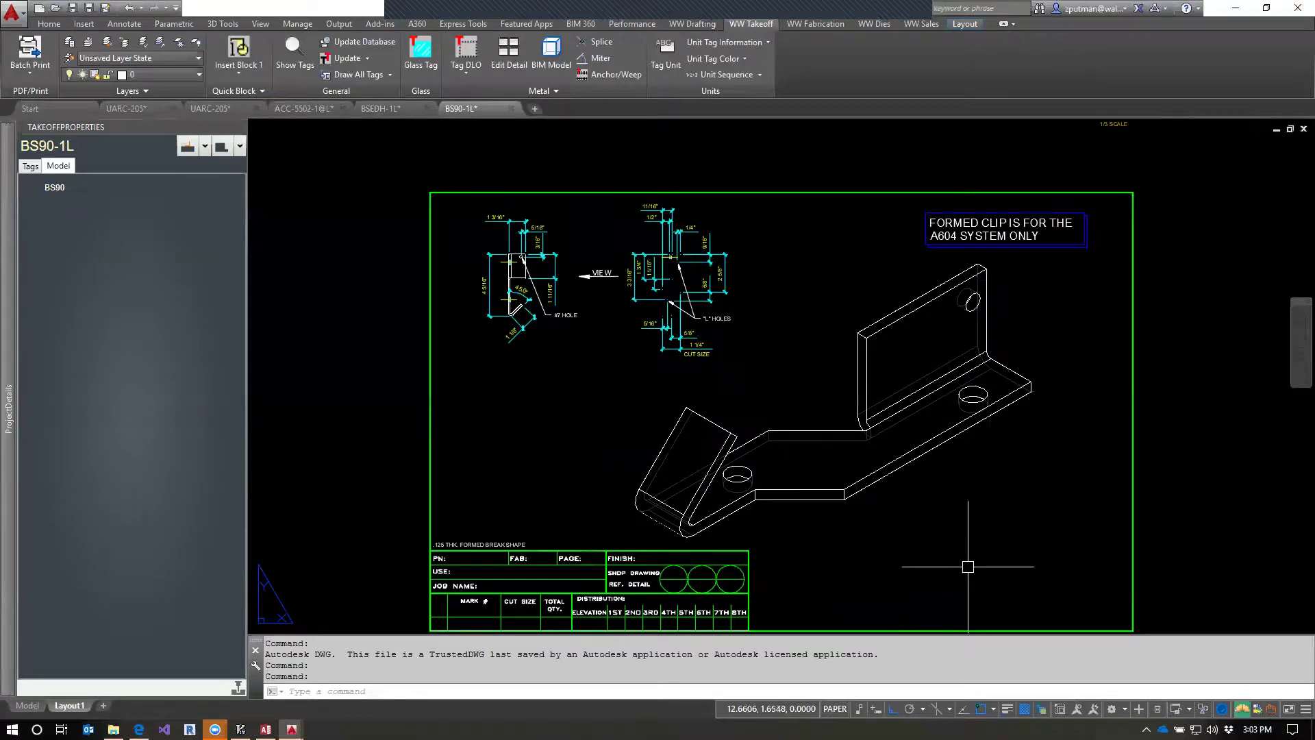
pyautogui.click(71, 197)
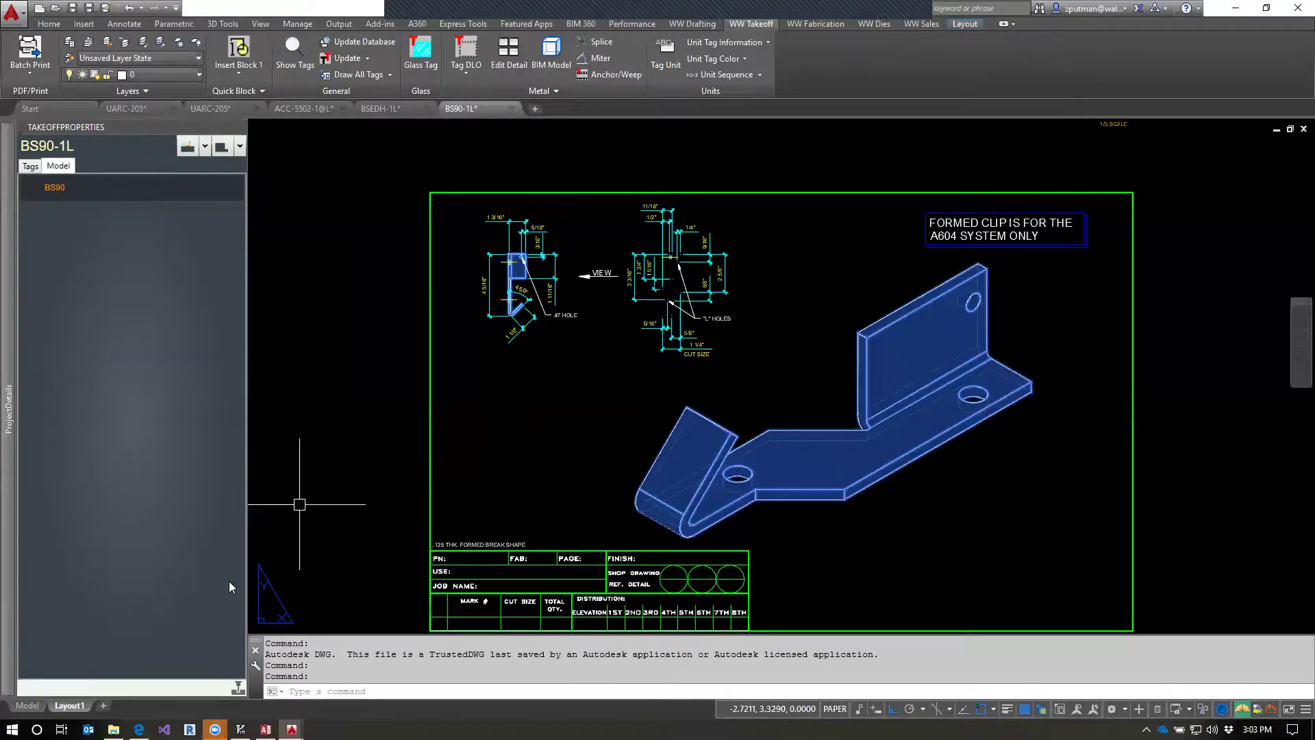
# Switch to File Explorer and open the Walters and Wolf folder in the Parts Library on the acad (S:) drive.
pyautogui.click(114, 729)
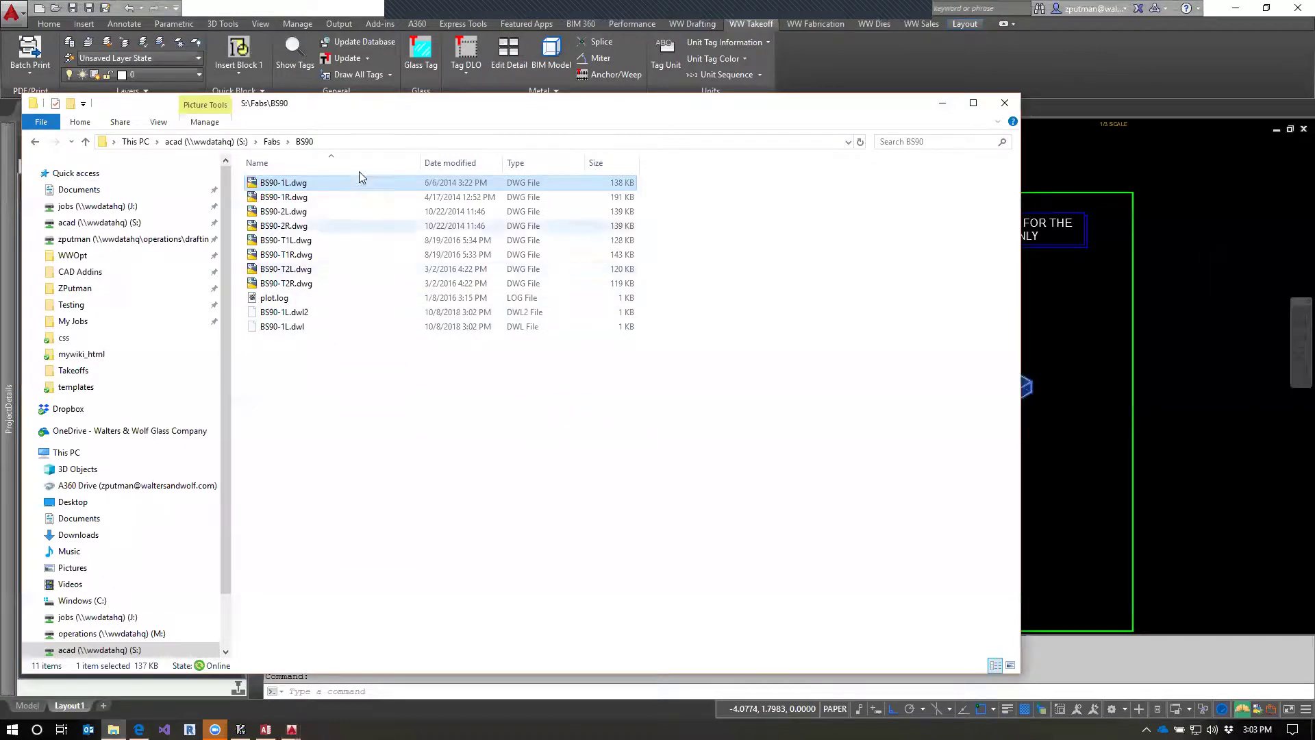
pyautogui.click(277, 145)
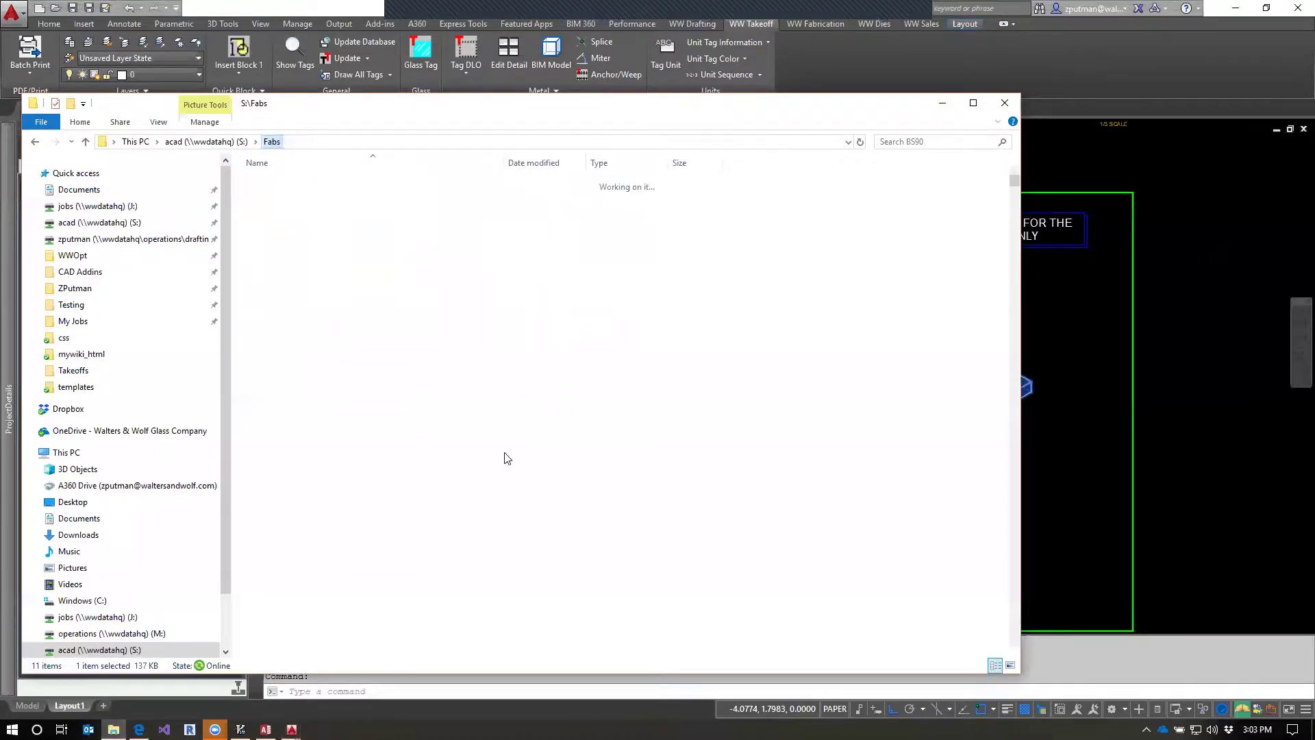
pyautogui.click(209, 142)
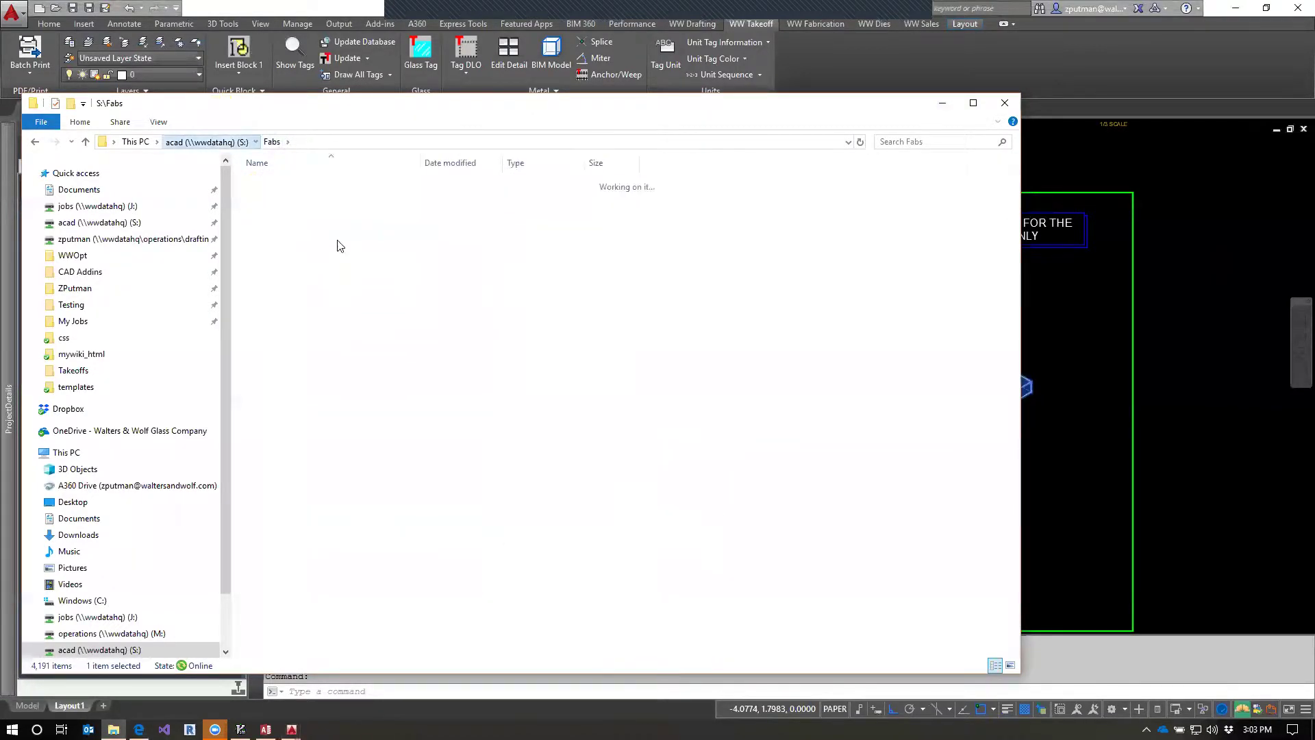
pyautogui.click(325, 275)
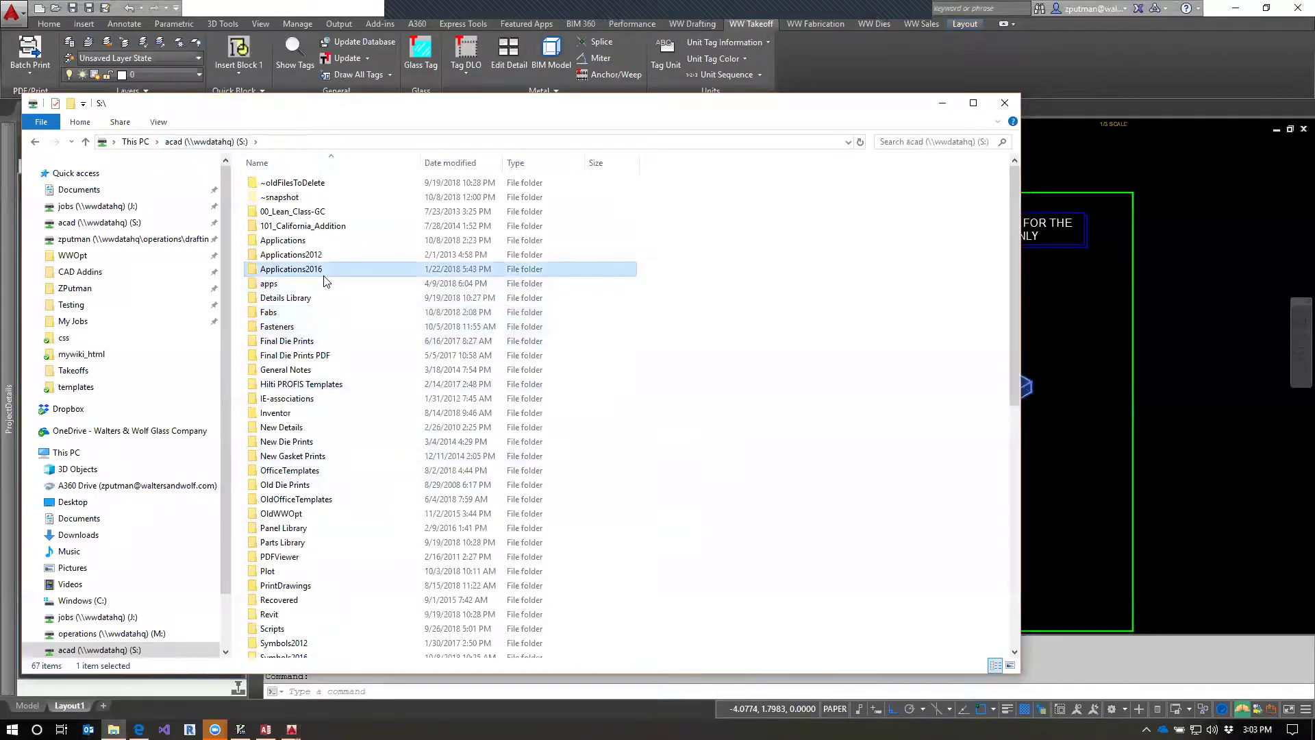
pyautogui.click(1236, 295)
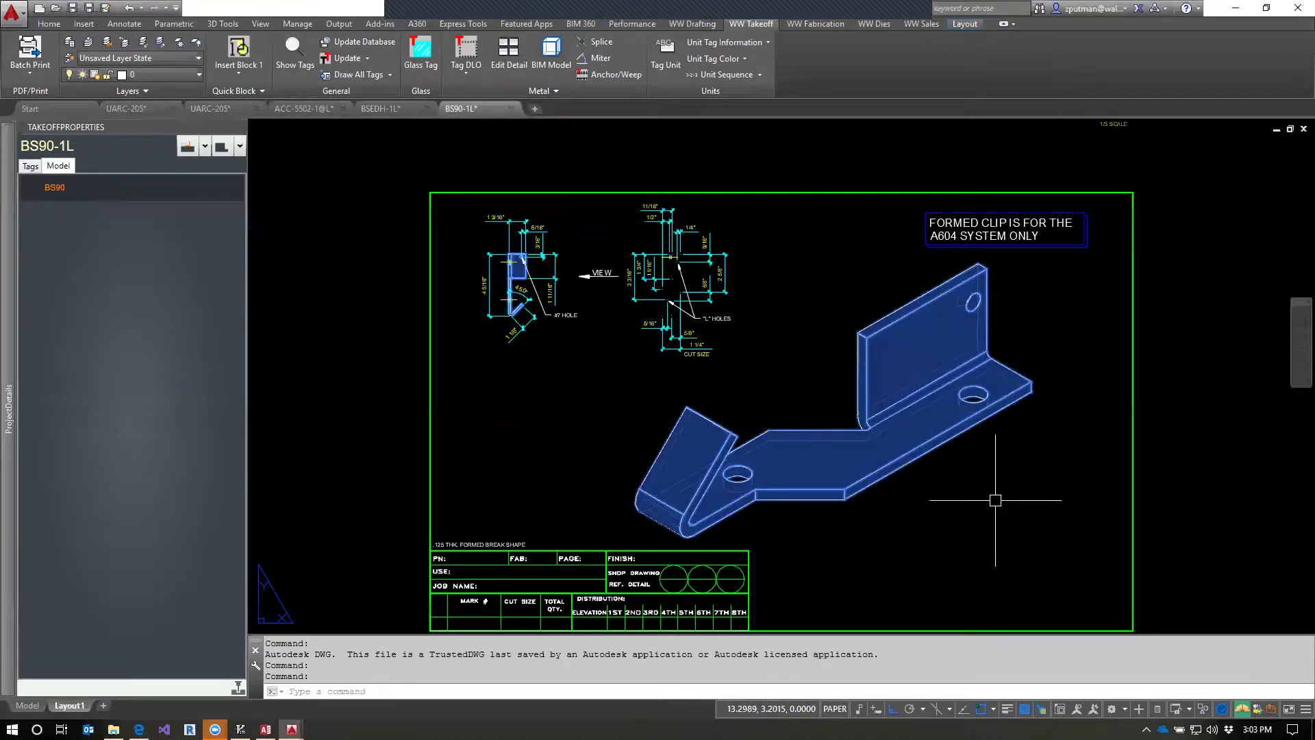
pyautogui.moveTo(2, 514)
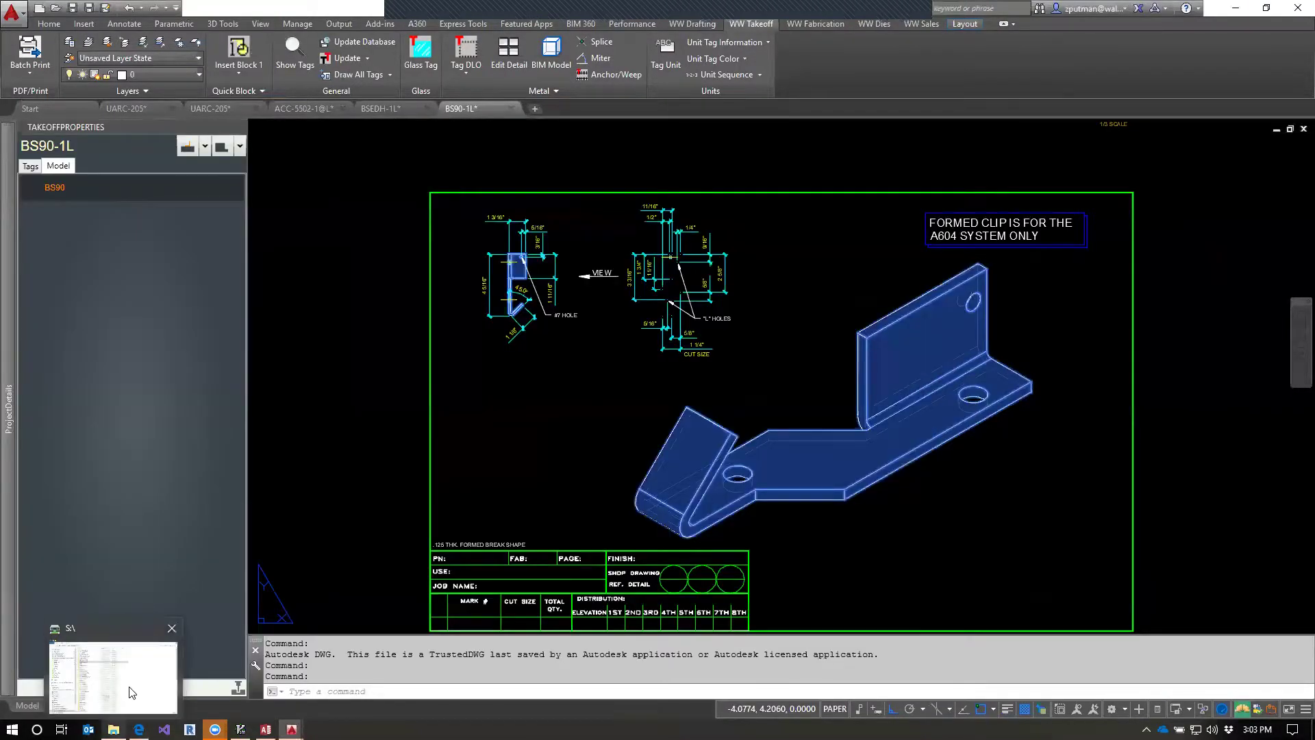
pyautogui.click(109, 661)
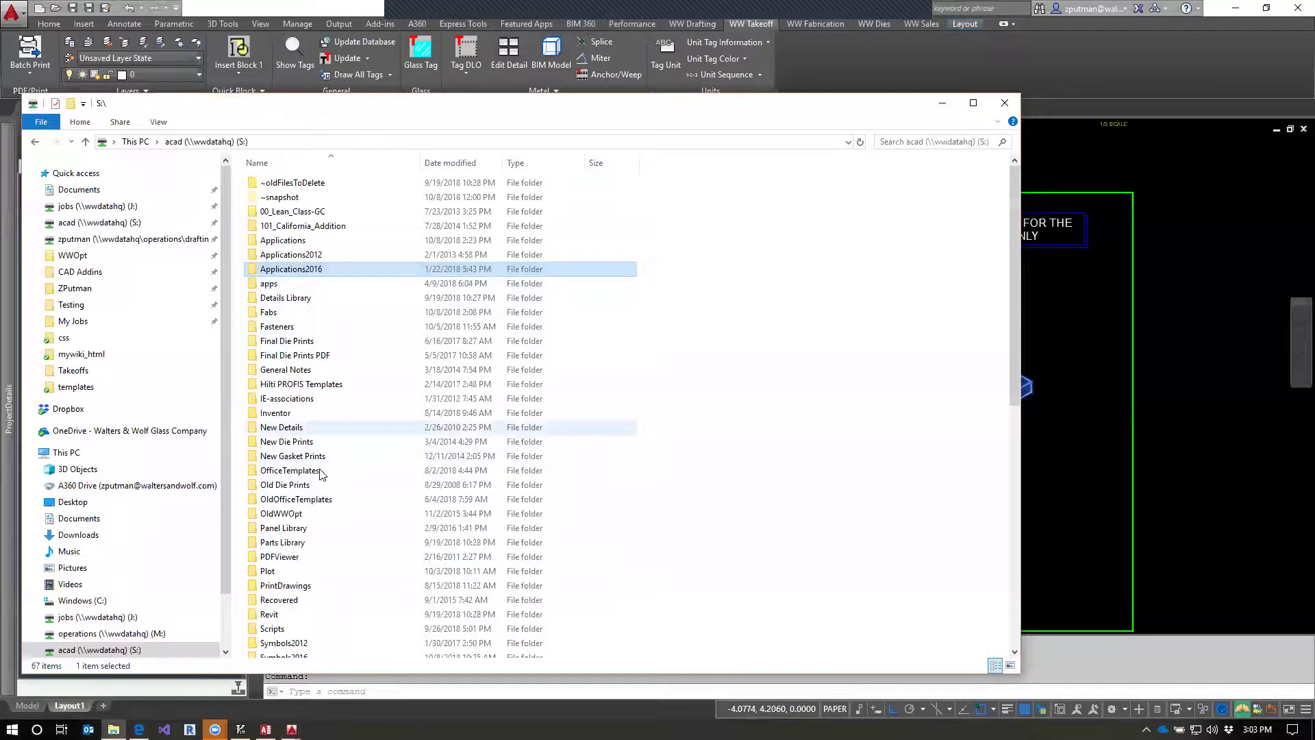
pyautogui.doubleClick(319, 542)
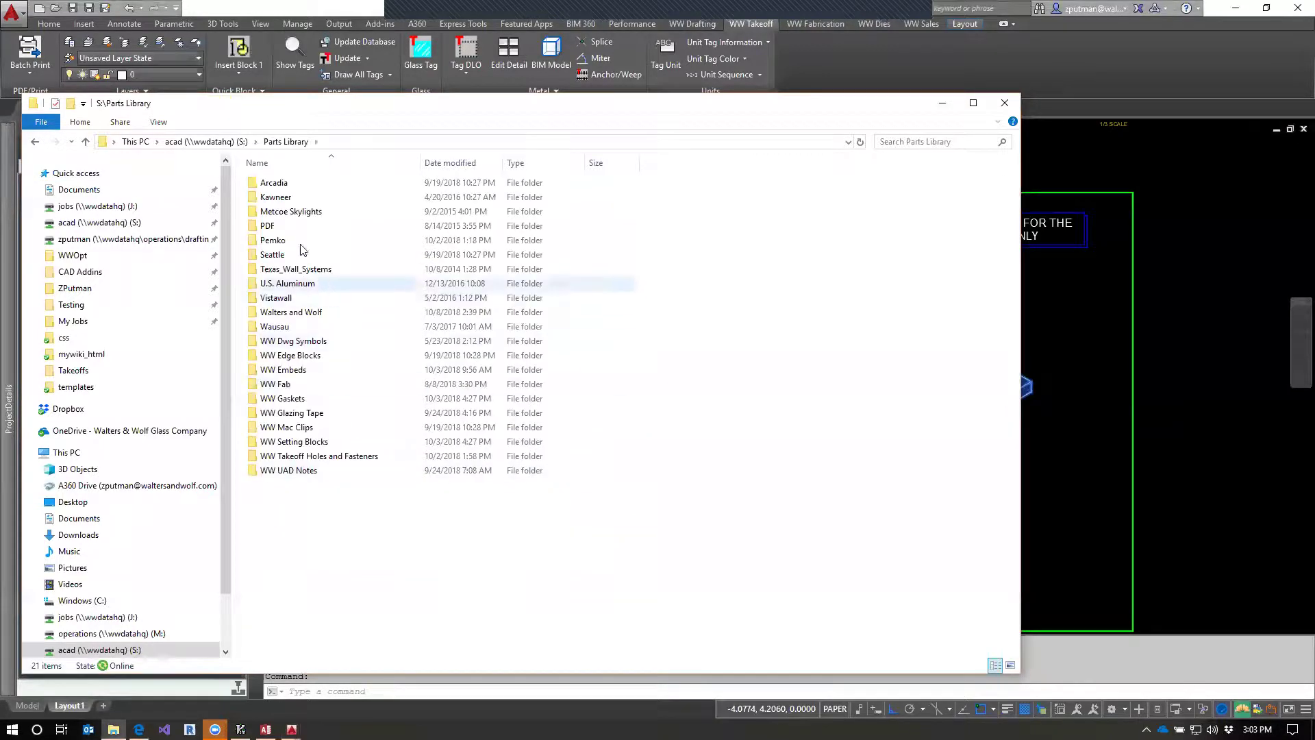
pyautogui.doubleClick(301, 314)
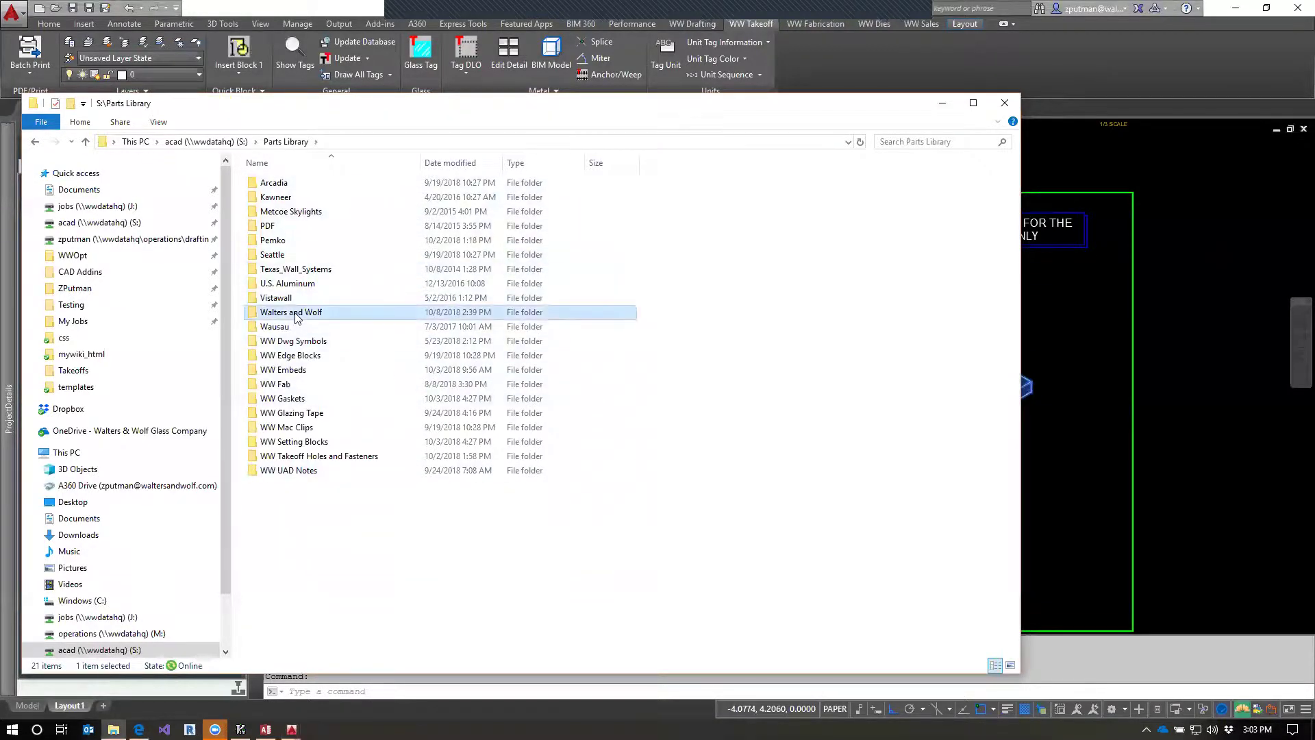
# Find the BS parts in the Walters and Wolf folder and open BS90(1L).dwg in AutoCAD.
pyautogui.click(318, 390)
pyautogui.scroll(-20, 320, 391)
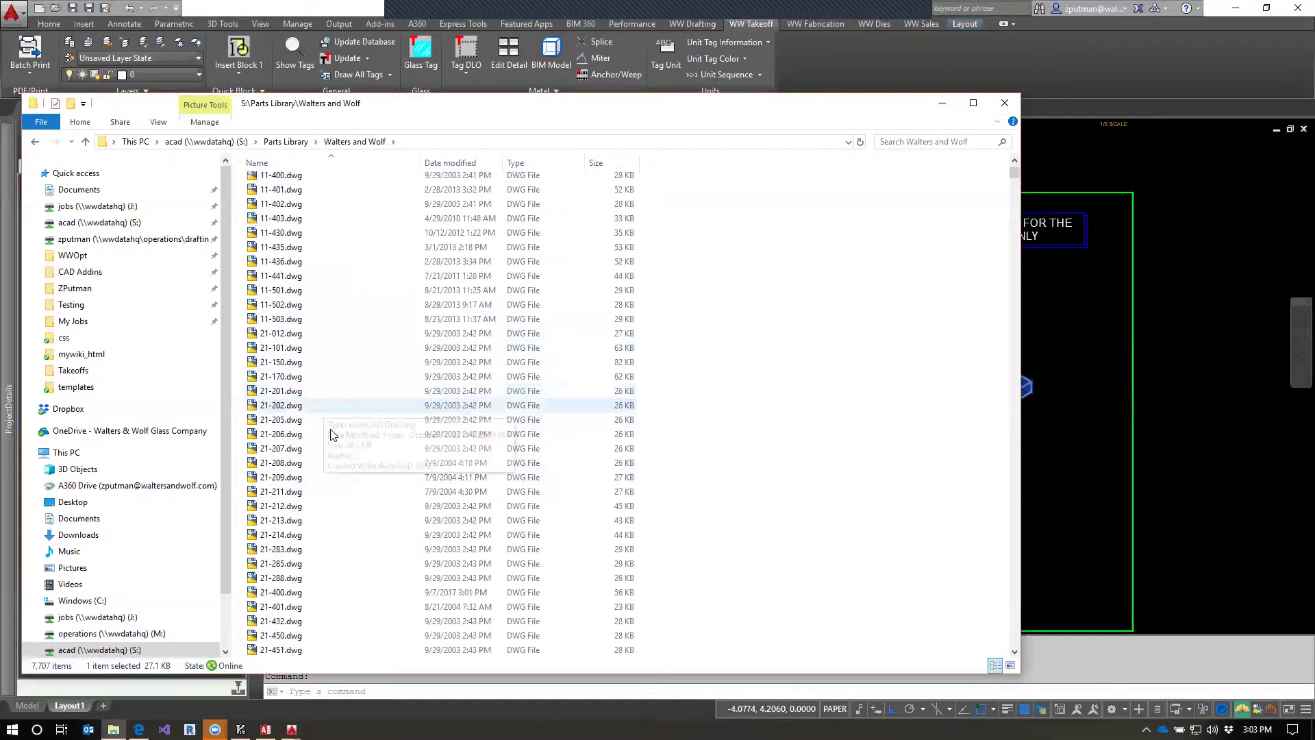
pyautogui.moveTo(1015, 186); pyautogui.dragTo(1015, 219)
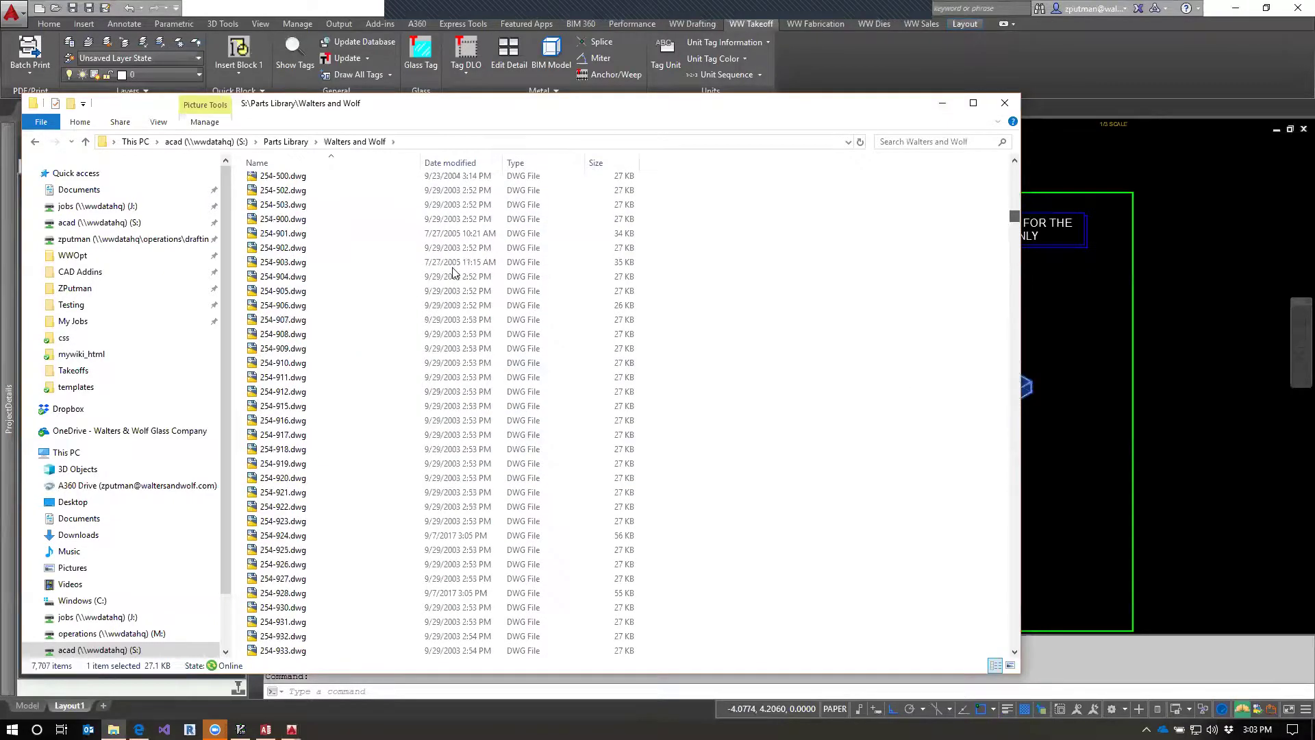
pyautogui.write('bs')
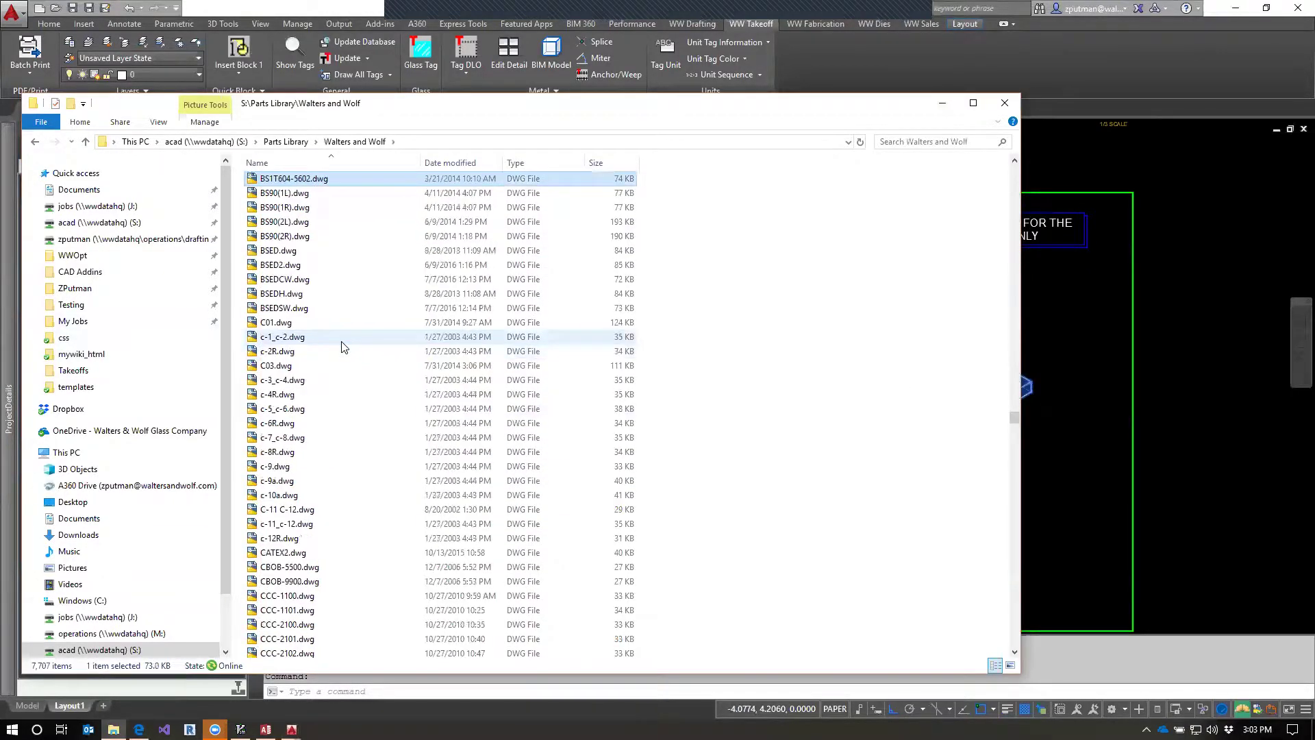
pyautogui.click(291, 196)
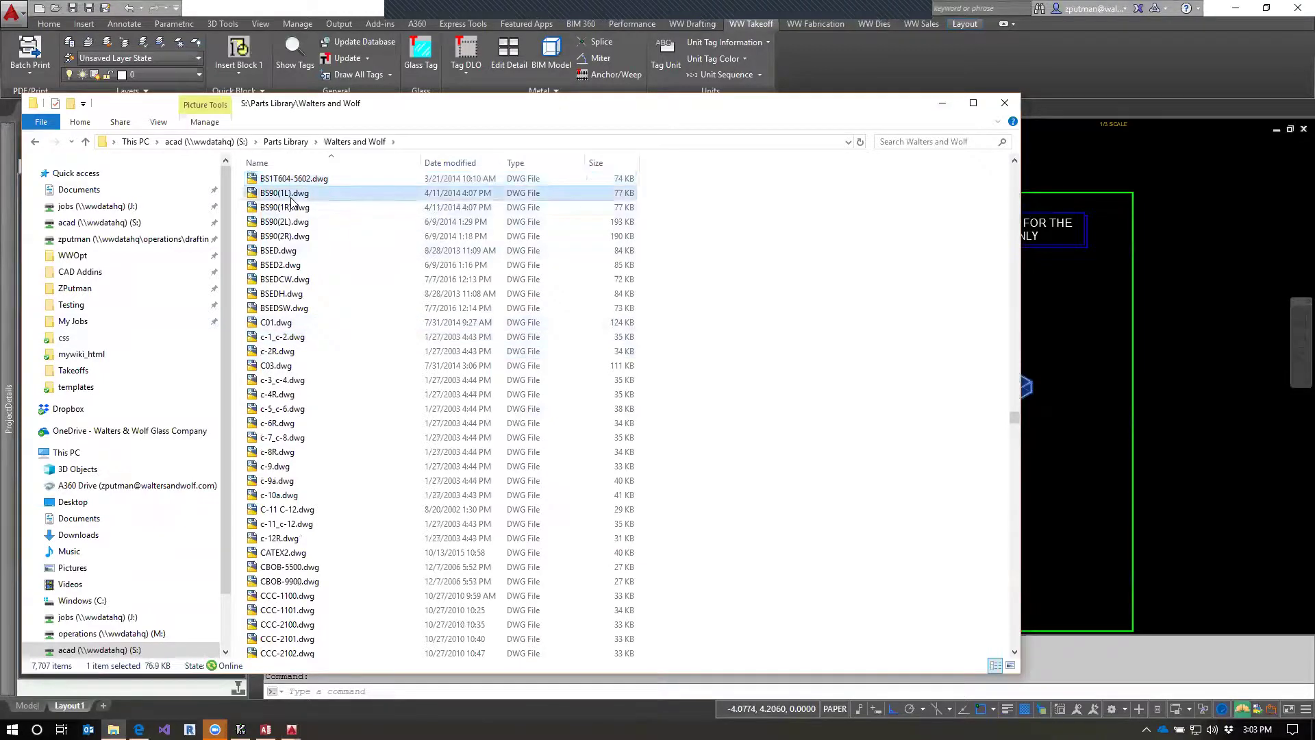
pyautogui.doubleClick(296, 195)
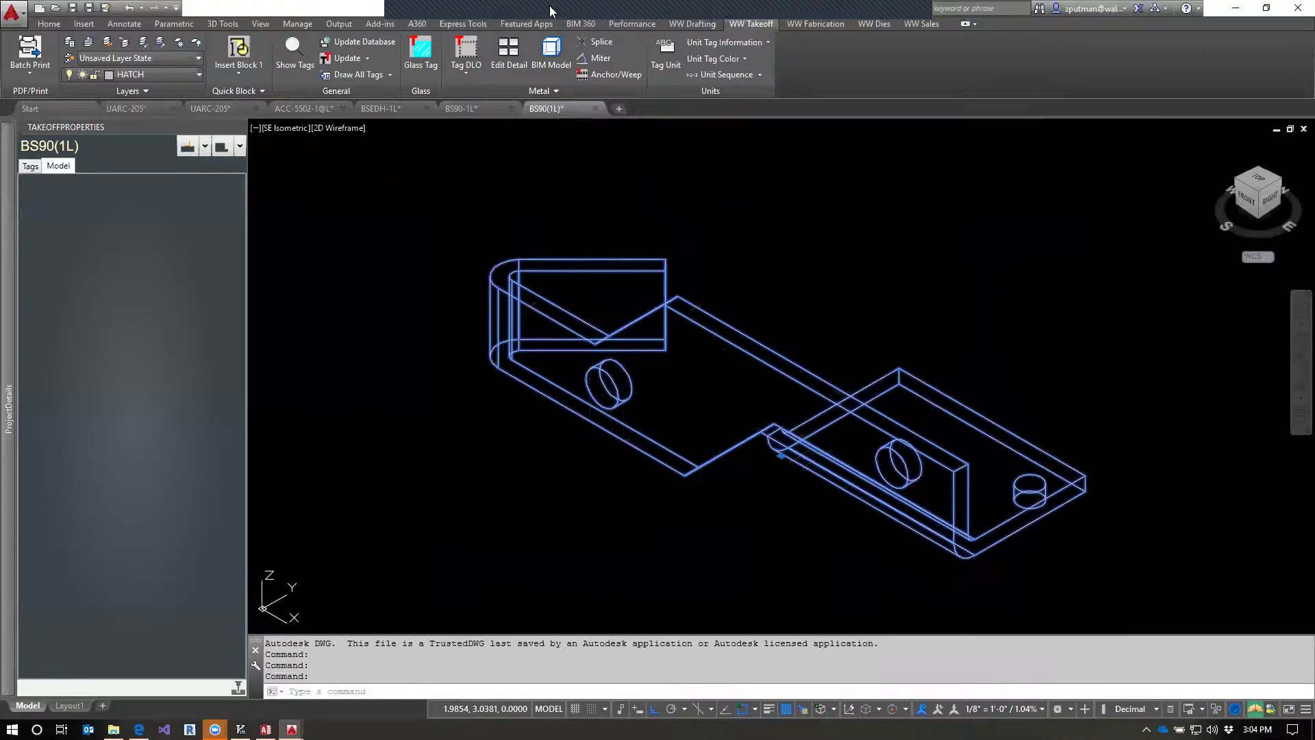
pyautogui.doubleClick(348, 16)
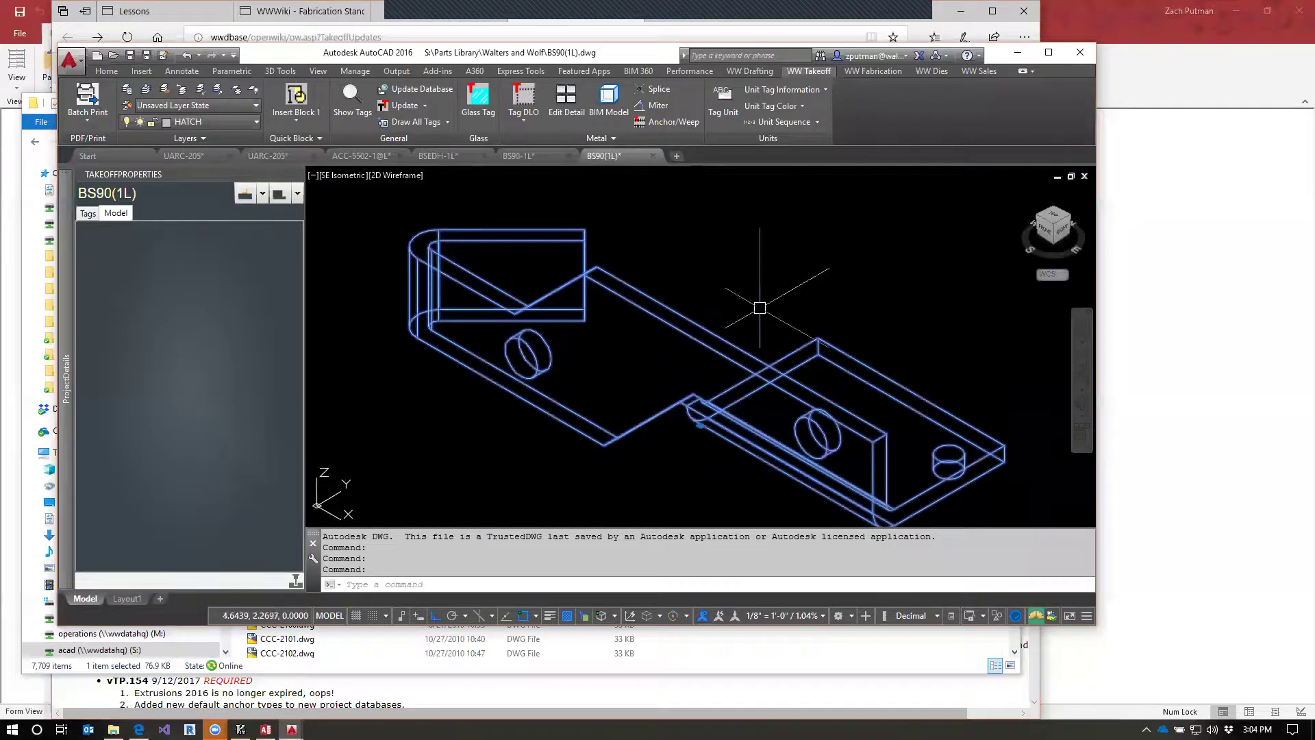
pyautogui.click(68, 357)
pyautogui.doubleClick(581, 54)
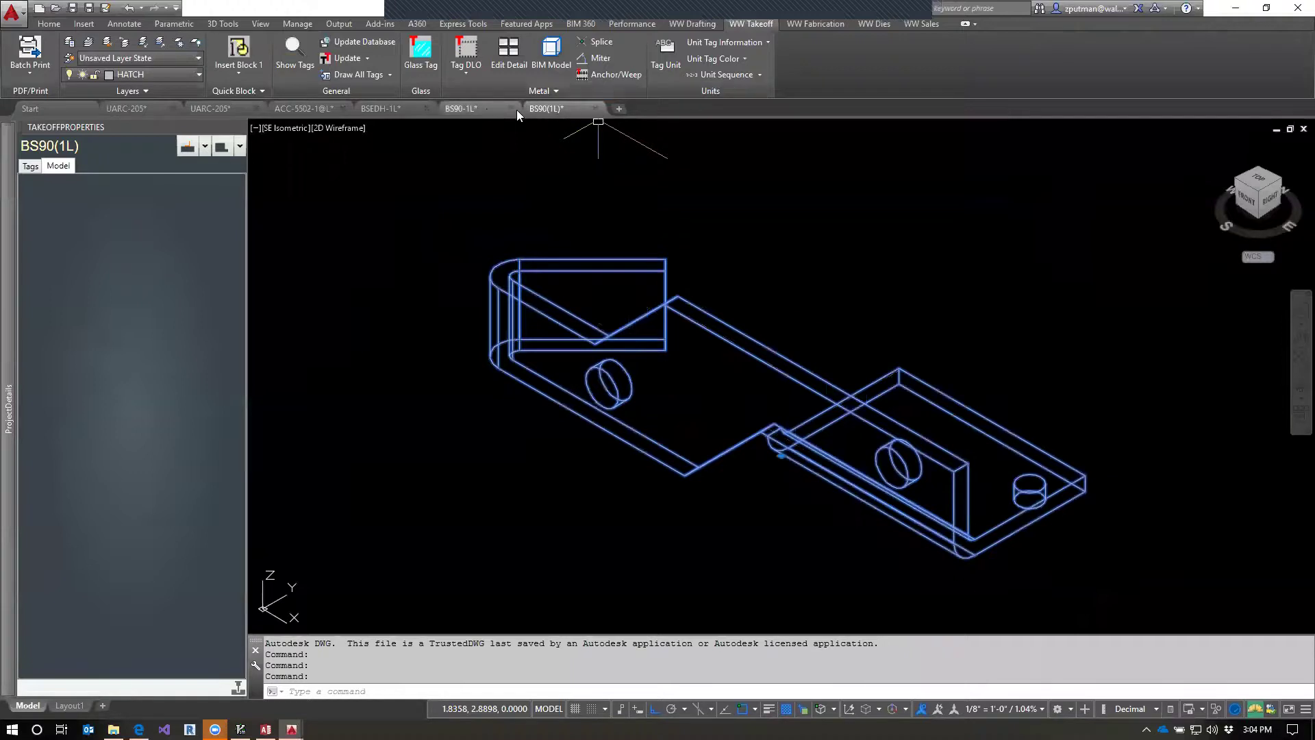
# Close the BS90(1L) part drawing and the BS90-1L fab drawing without saving either of them.
pyautogui.moveTo(538, 115)
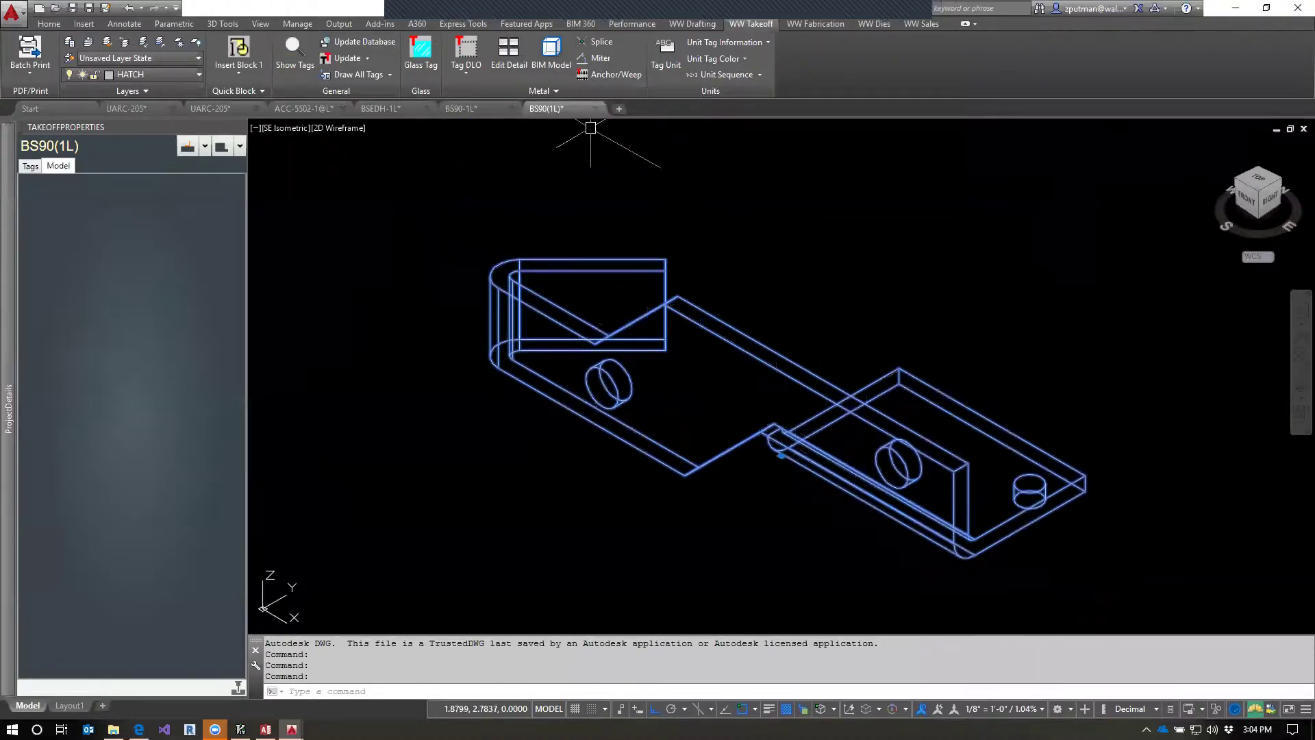
pyautogui.click(596, 110)
pyautogui.click(681, 398)
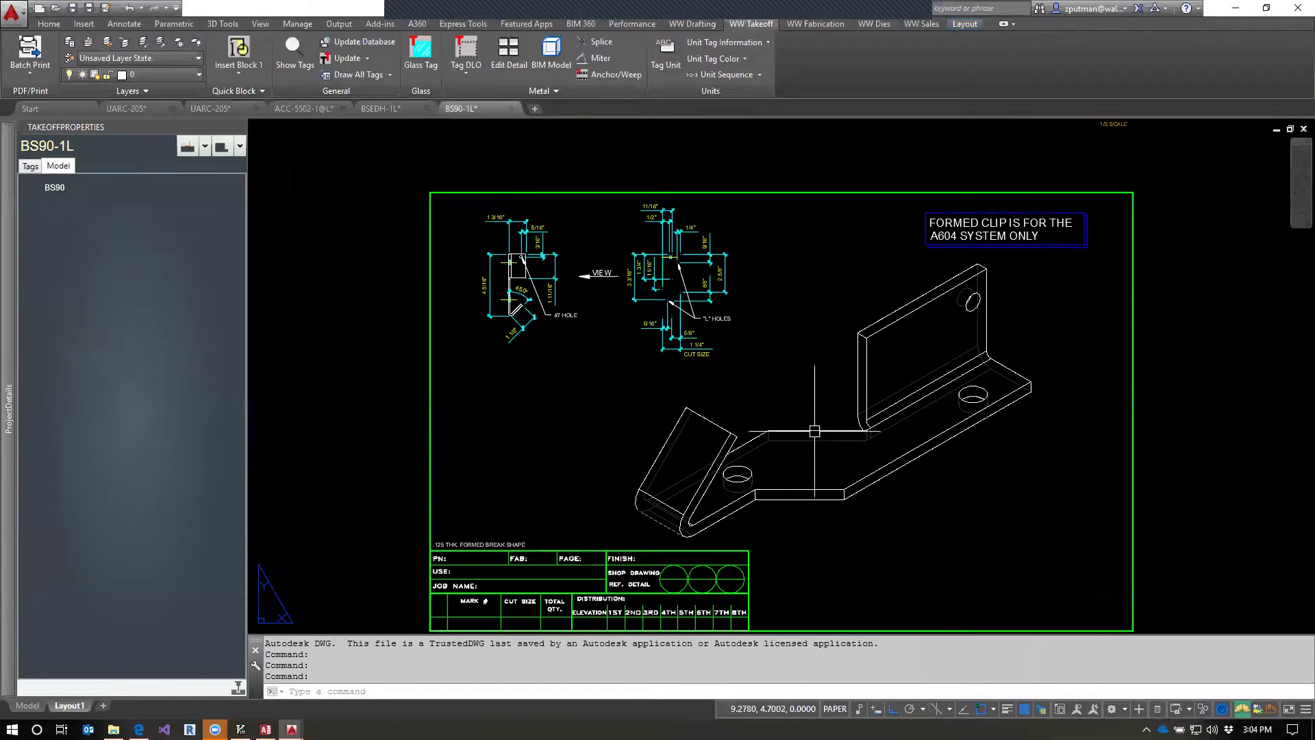
pyautogui.click(674, 395)
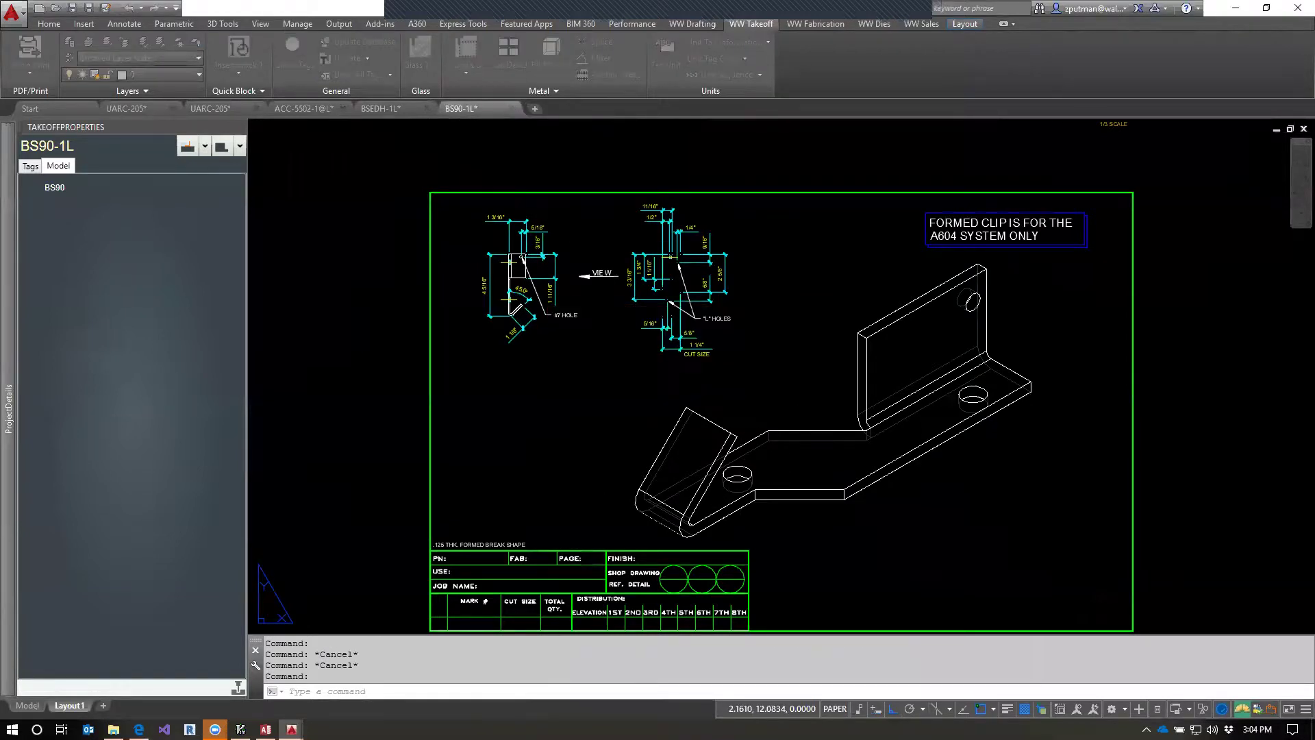
# Close the BSEDH-1L and ACC-5502-1@L fab drawings without saving either of them.
pyautogui.click(429, 108)
pyautogui.click(681, 395)
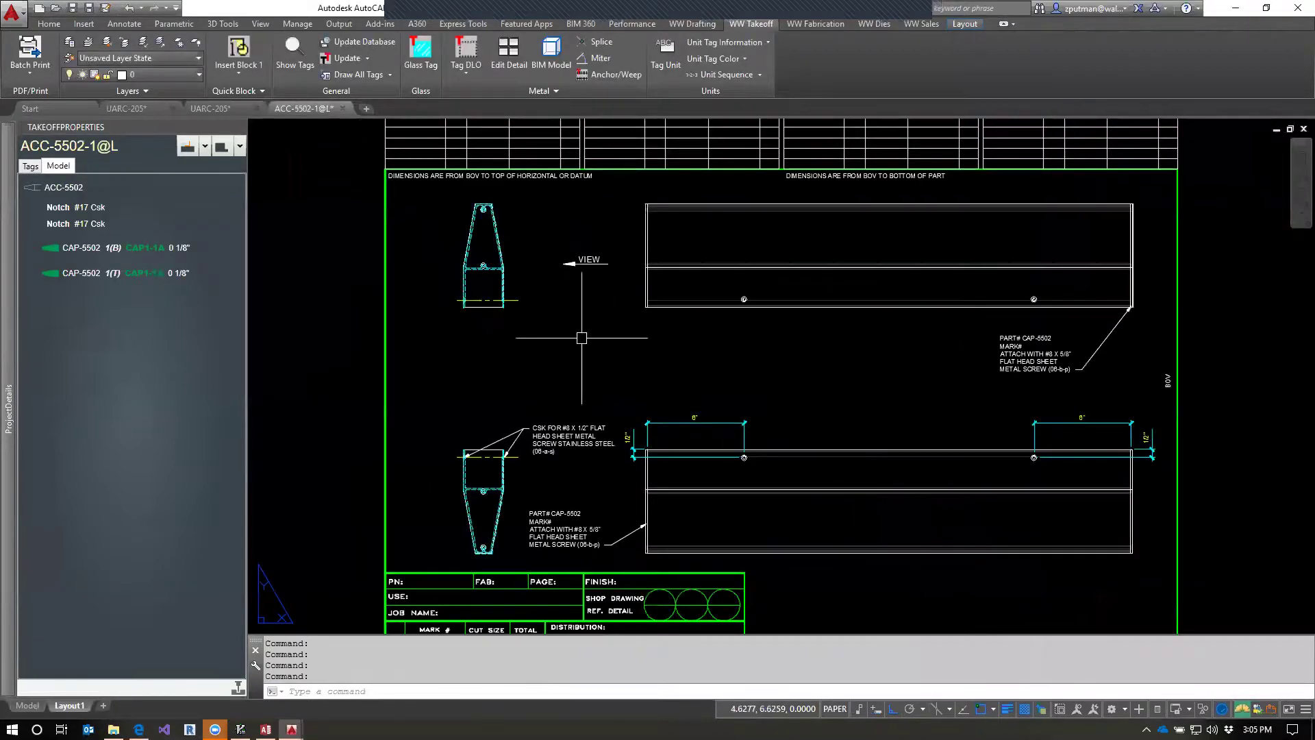
pyautogui.click(346, 108)
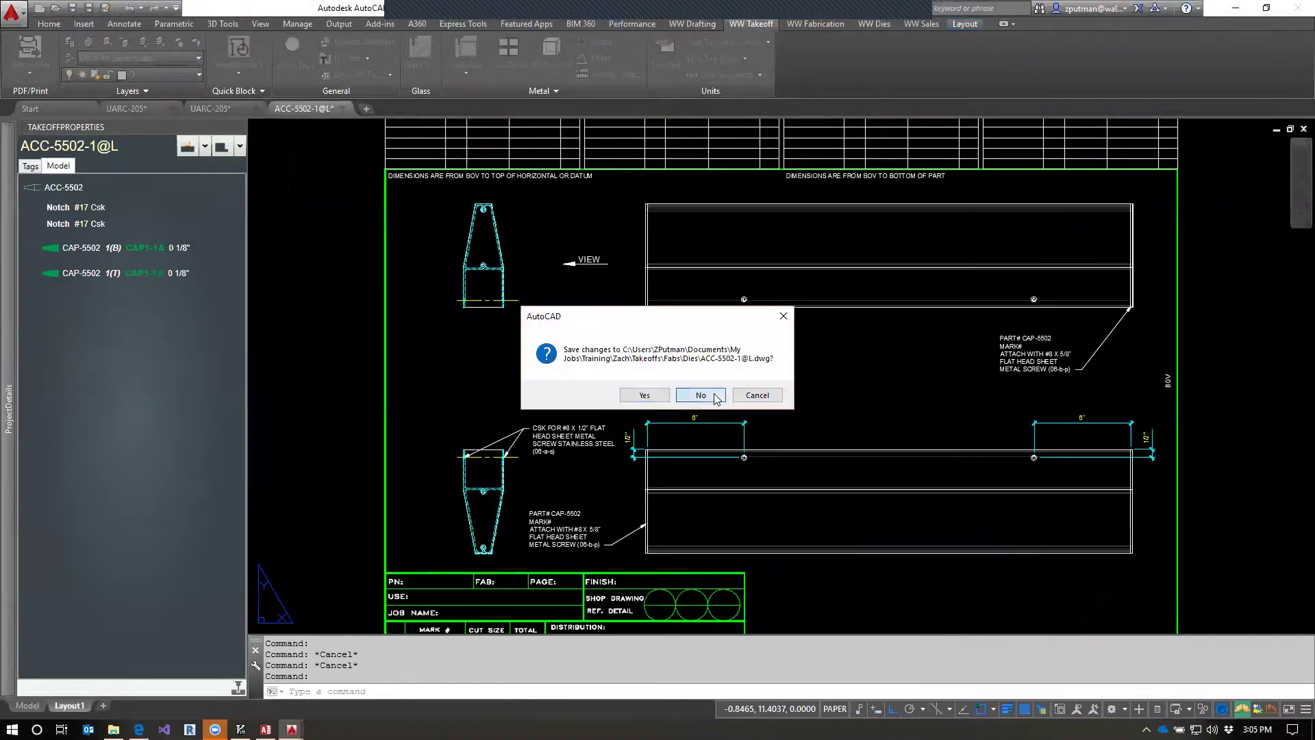
pyautogui.click(725, 396)
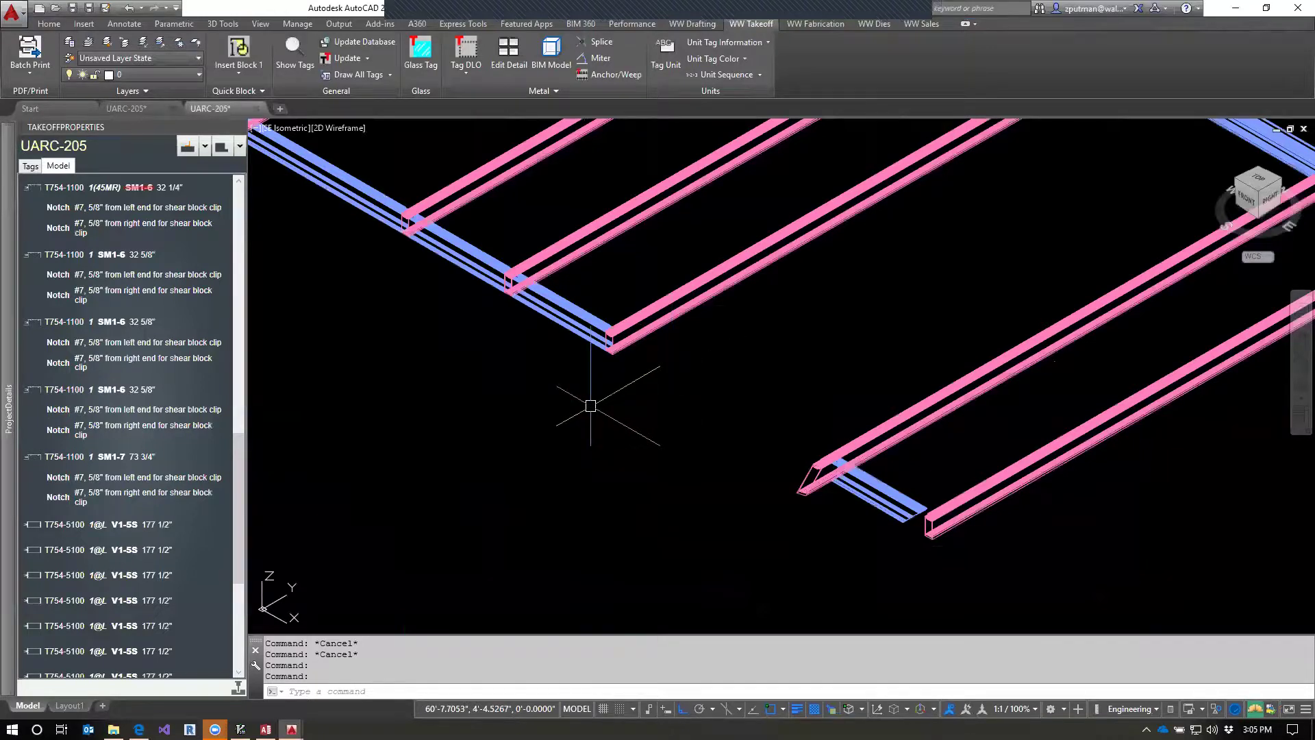
# Review the Horizontal detail's assembly in the project details and bring up the tagged UARC-205 elevation around the door.
pyautogui.doubleClick(57, 425)
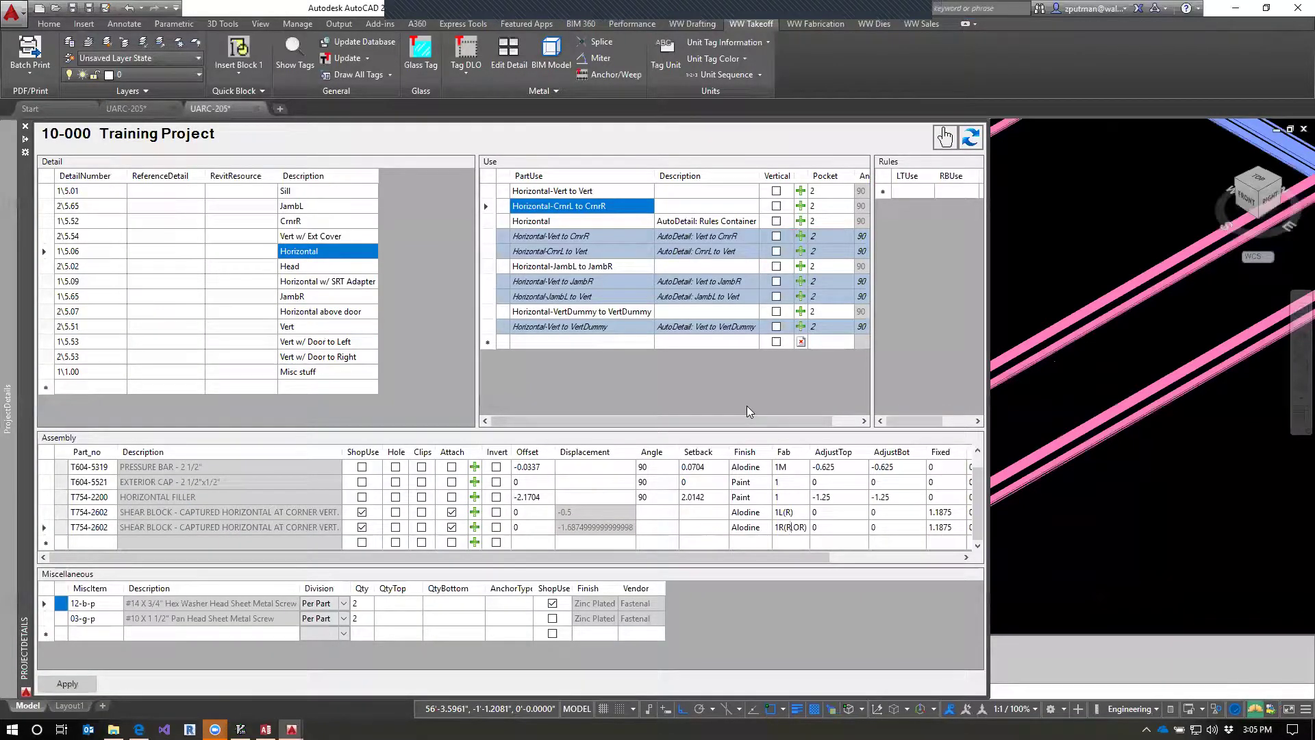
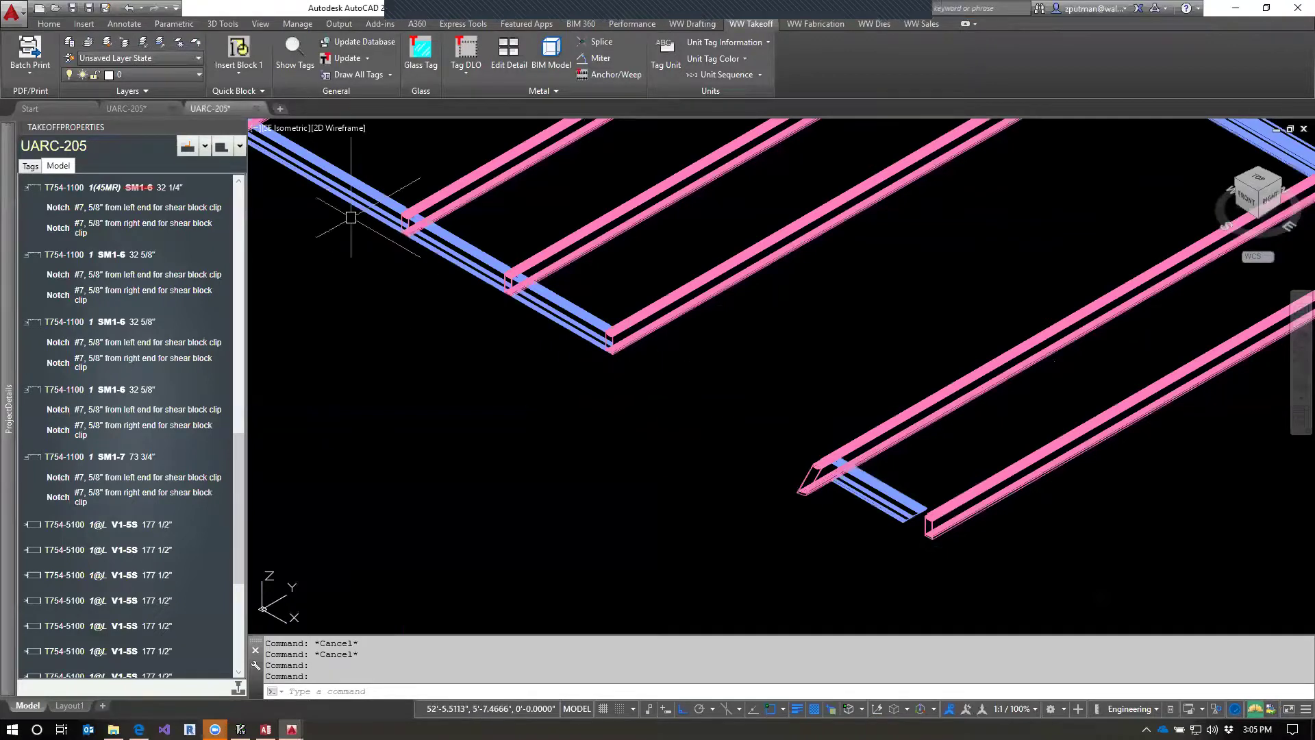
pyautogui.click(125, 110)
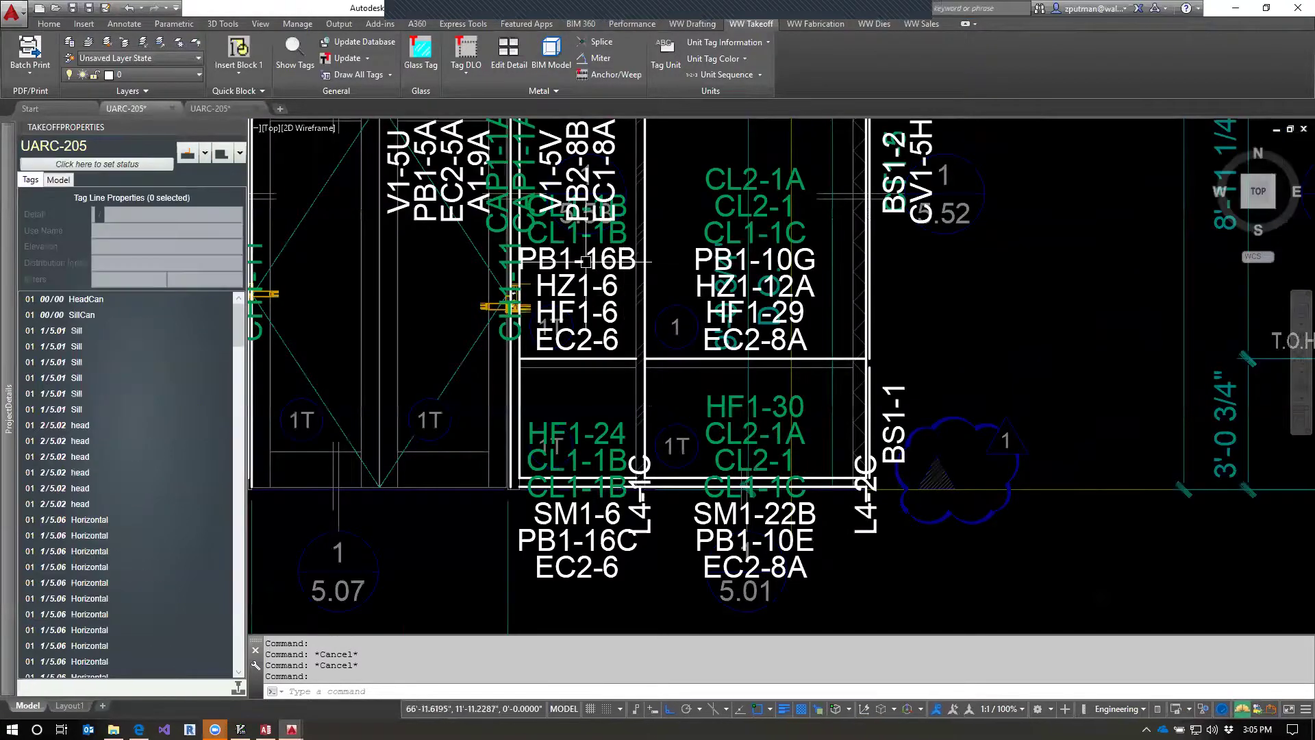
pyautogui.moveTo(449, 272)
pyautogui.mouseDown()
pyautogui.moveTo(483, 294)
pyautogui.moveTo(663, 305)
pyautogui.mouseUp()
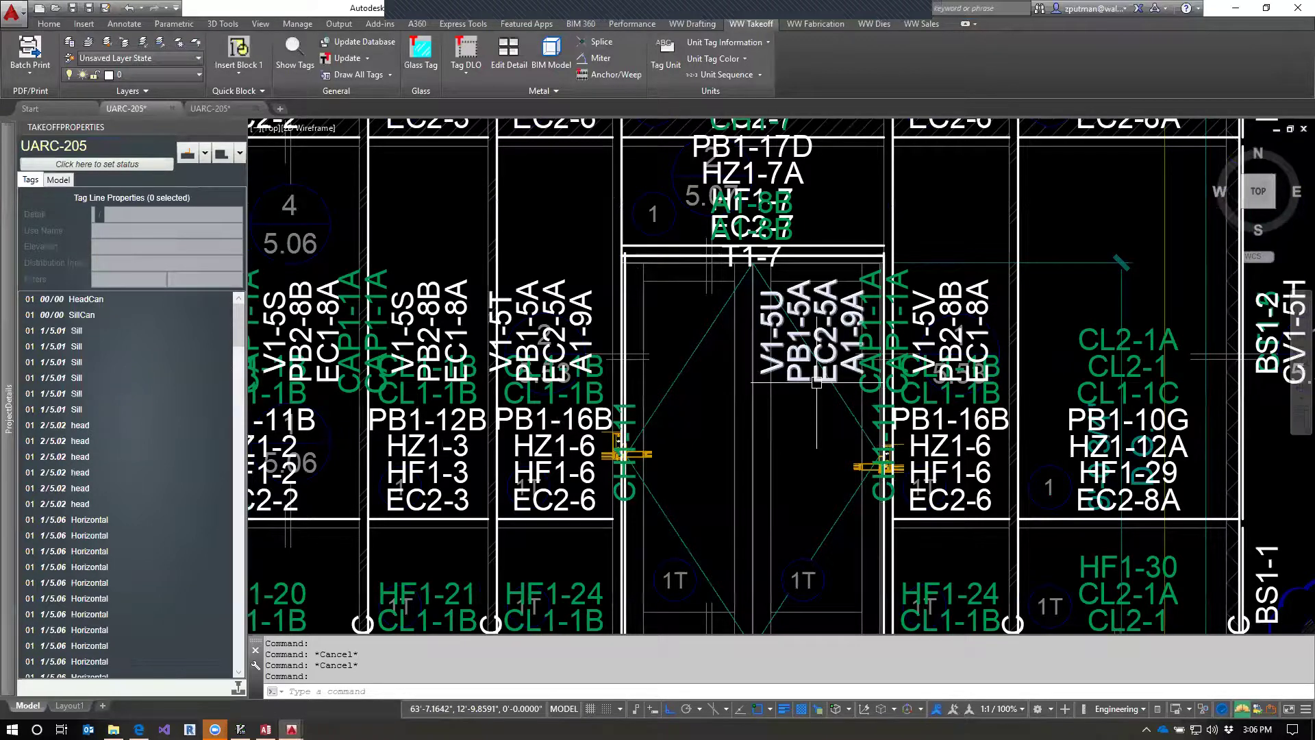
# Browse in File Explorer to the training job's Takeoffs\fabs\dies folder to view its fab drawings, and return to AutoCAD.
pyautogui.click(114, 729)
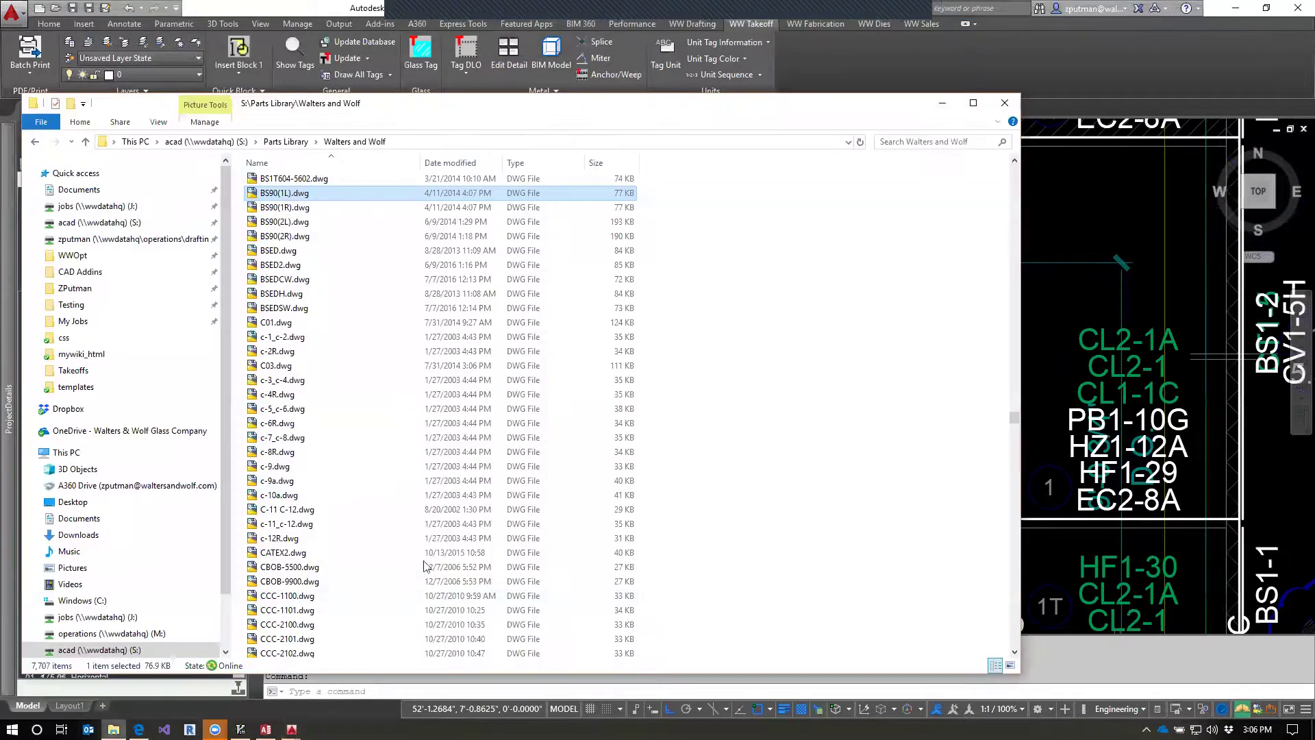
pyautogui.click(87, 321)
pyautogui.doubleClick(277, 199)
pyautogui.click(276, 203)
pyautogui.doubleClick(276, 201)
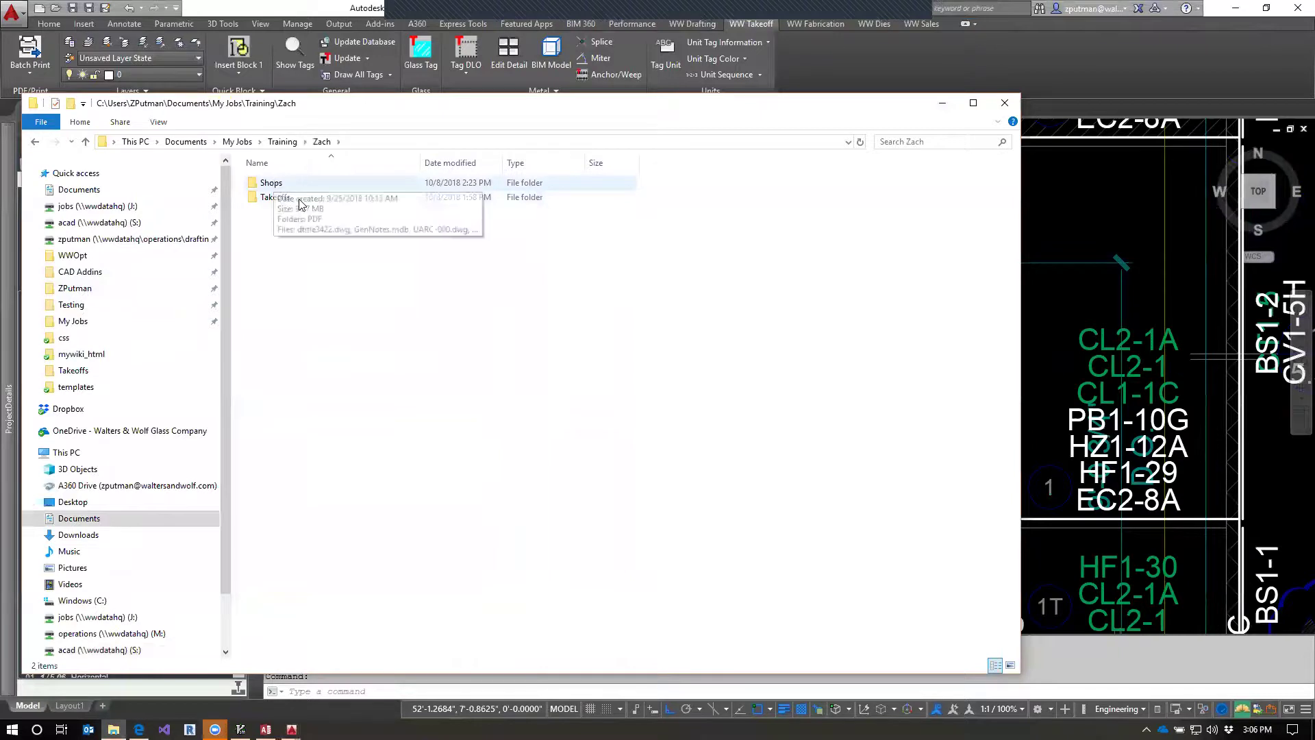
pyautogui.doubleClick(293, 198)
pyautogui.doubleClick(293, 211)
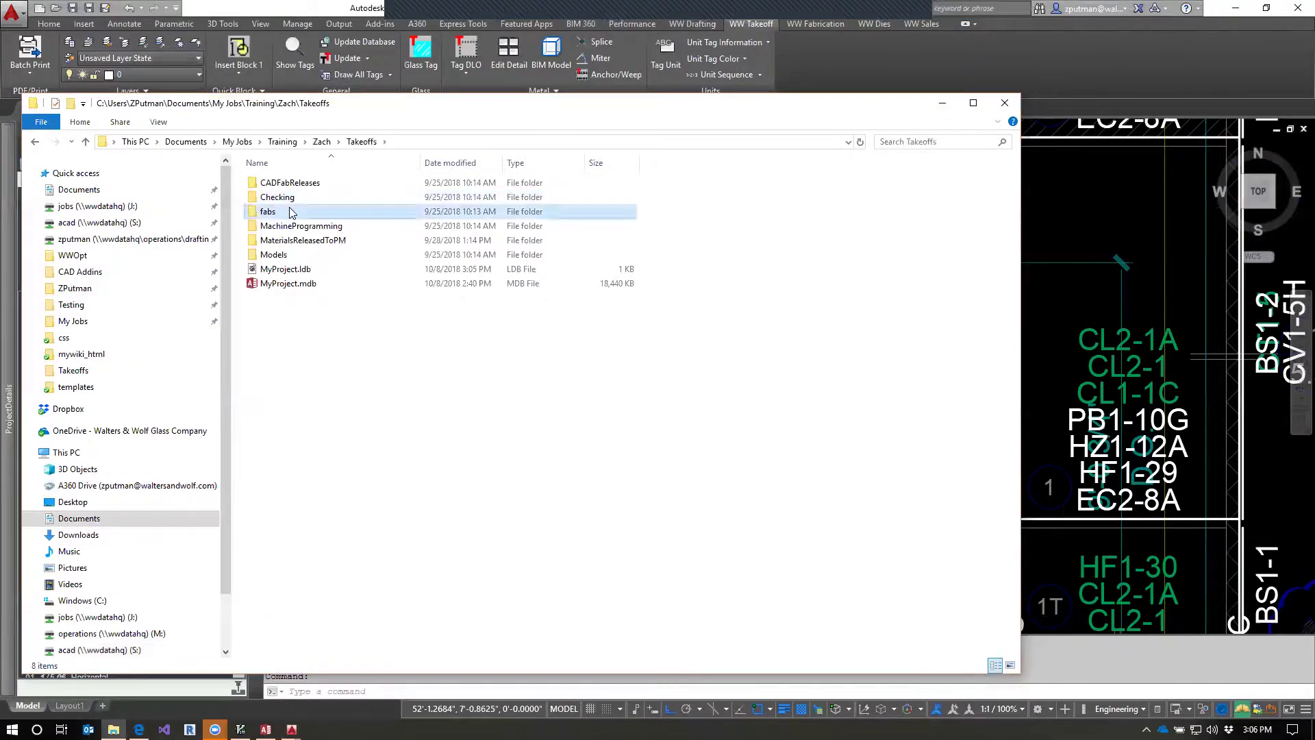
pyautogui.doubleClick(277, 186)
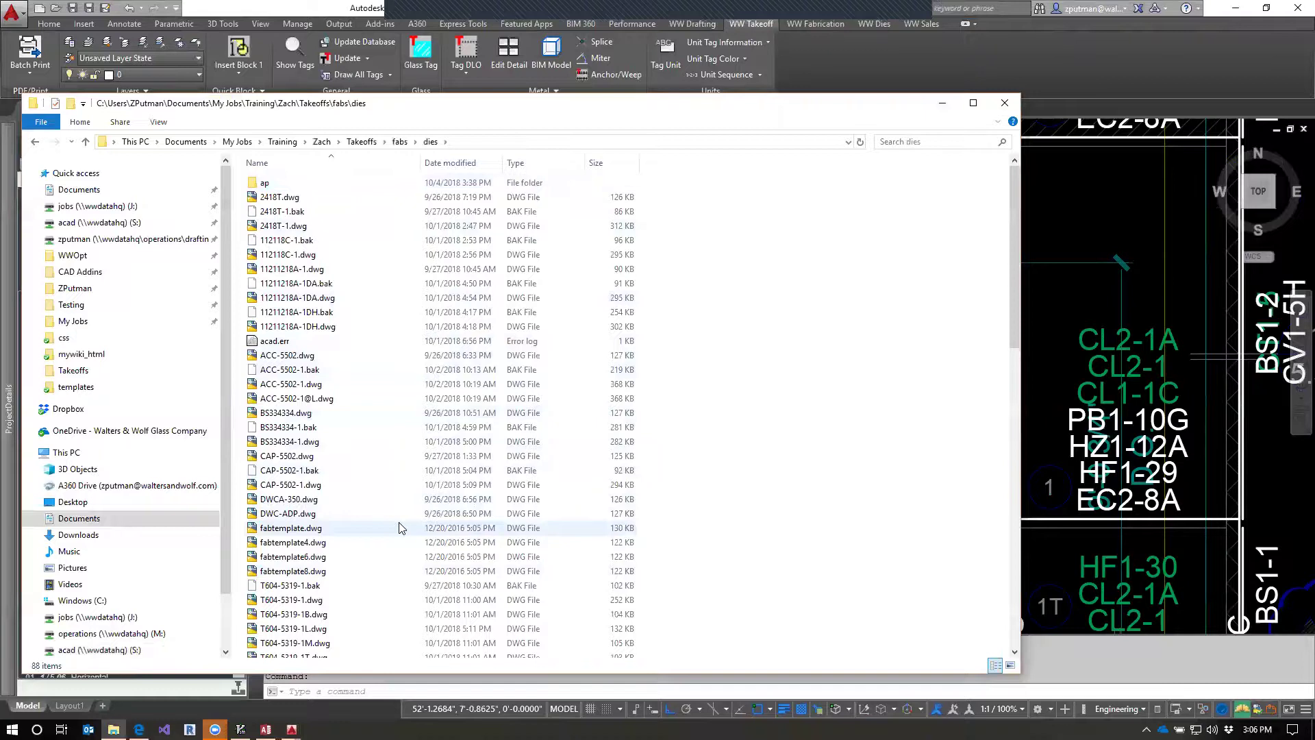
pyautogui.click(884, 63)
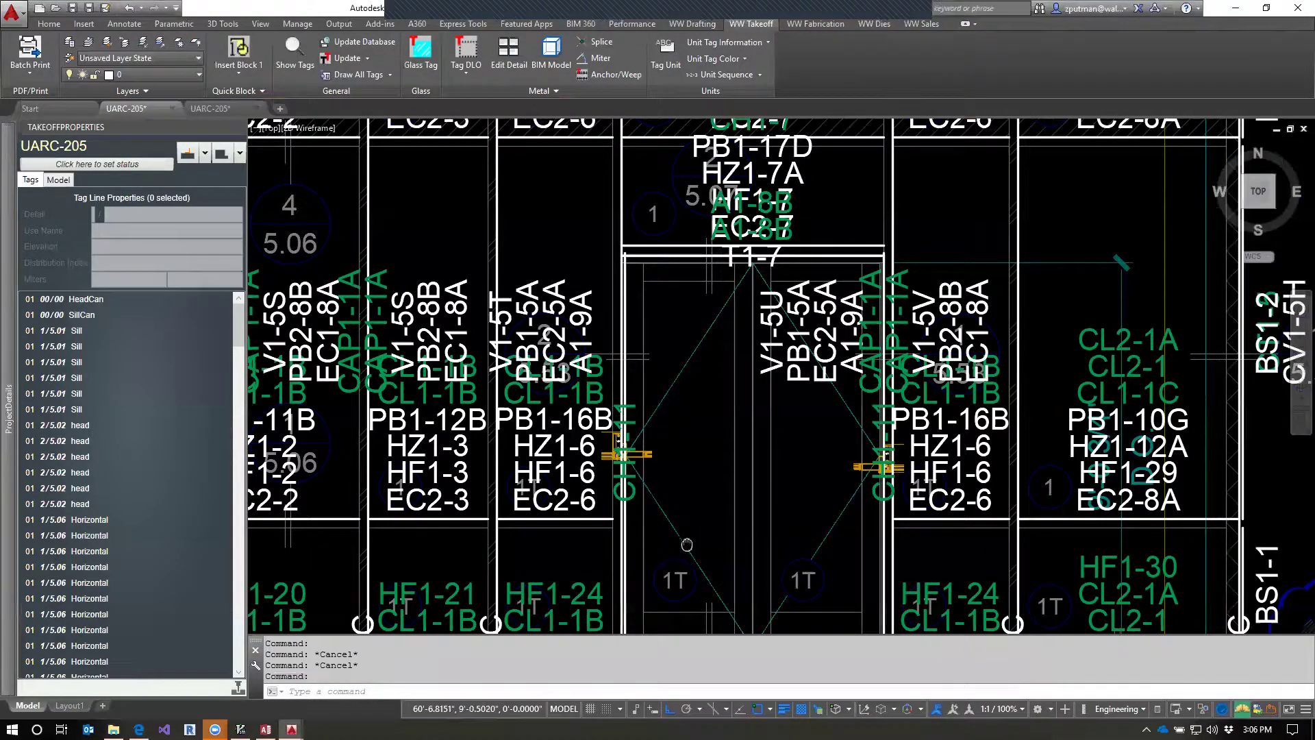
# Display the Vert detail in the project details and review the assembly parts of its Vert-Sill to Head use.
pyautogui.moveTo(764, 521); pyautogui.dragTo(871, 429)
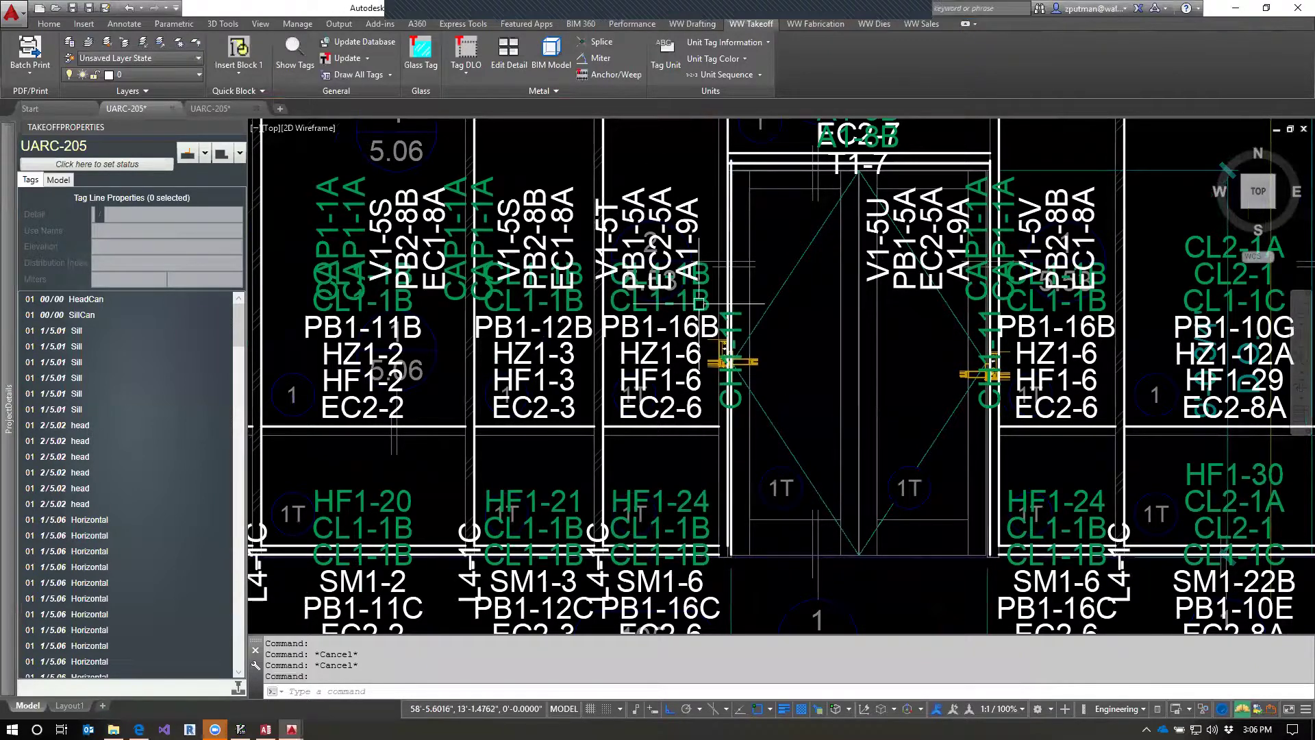
pyautogui.moveTo(753, 226); pyautogui.dragTo(778, 310)
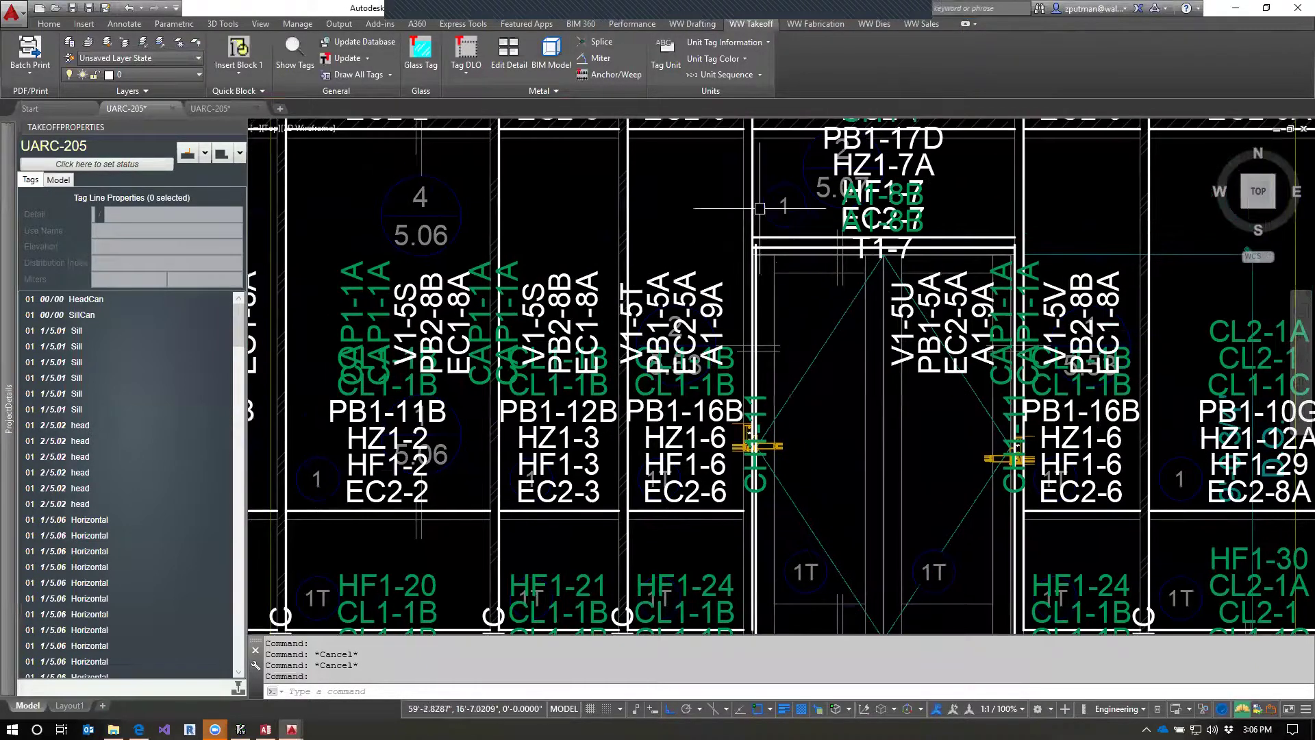
pyautogui.doubleClick(718, 476)
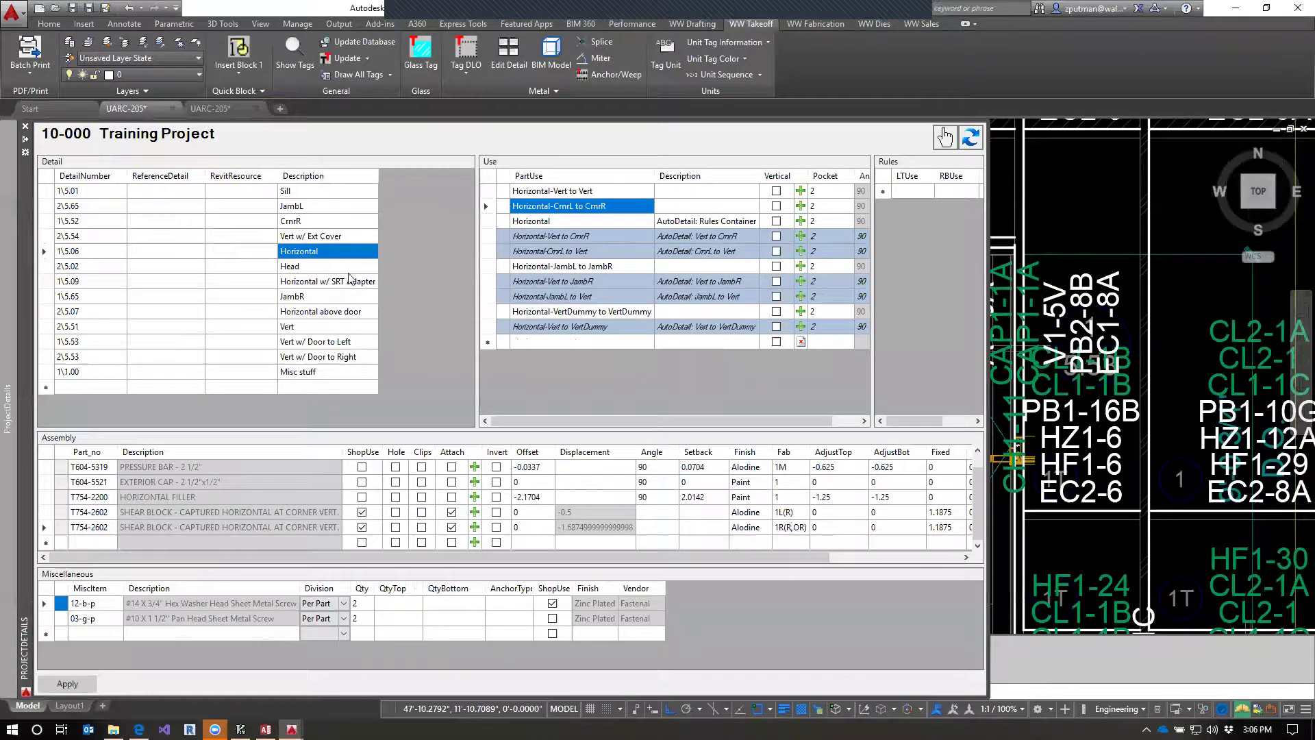
pyautogui.click(305, 329)
pyautogui.click(533, 194)
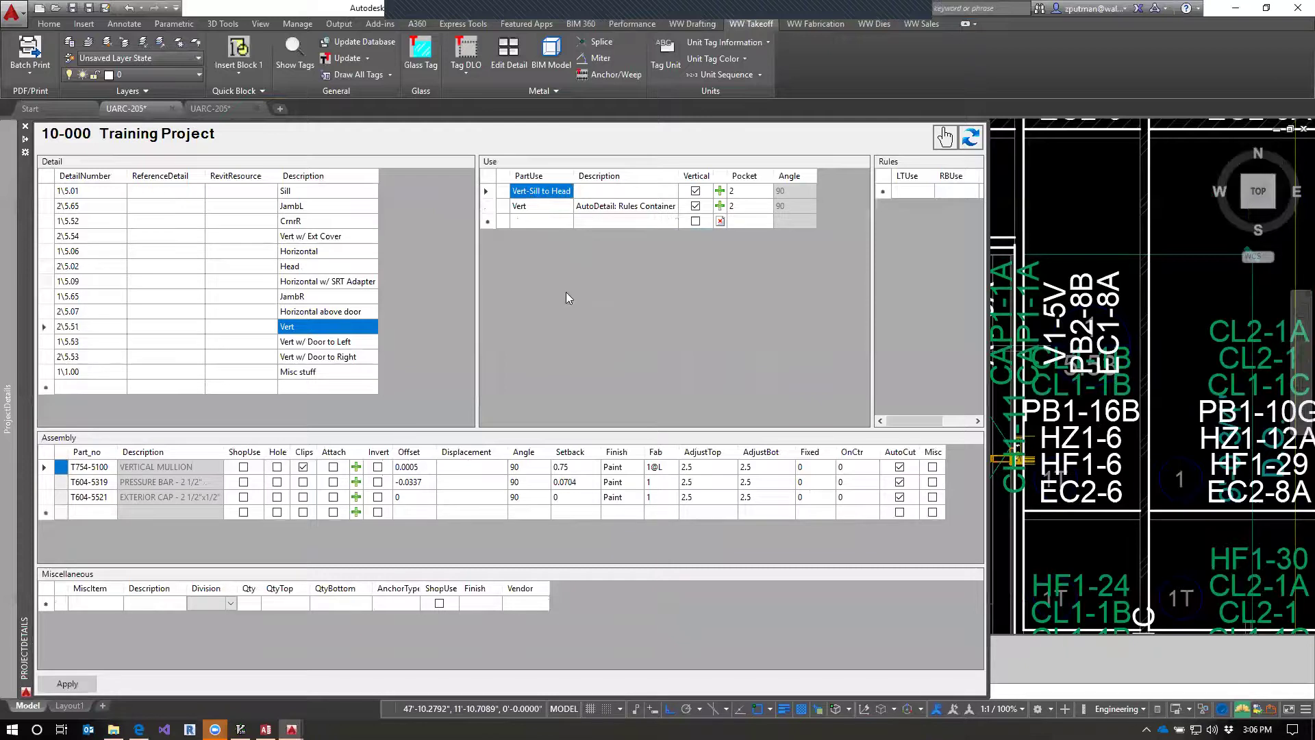
pyautogui.click(94, 513)
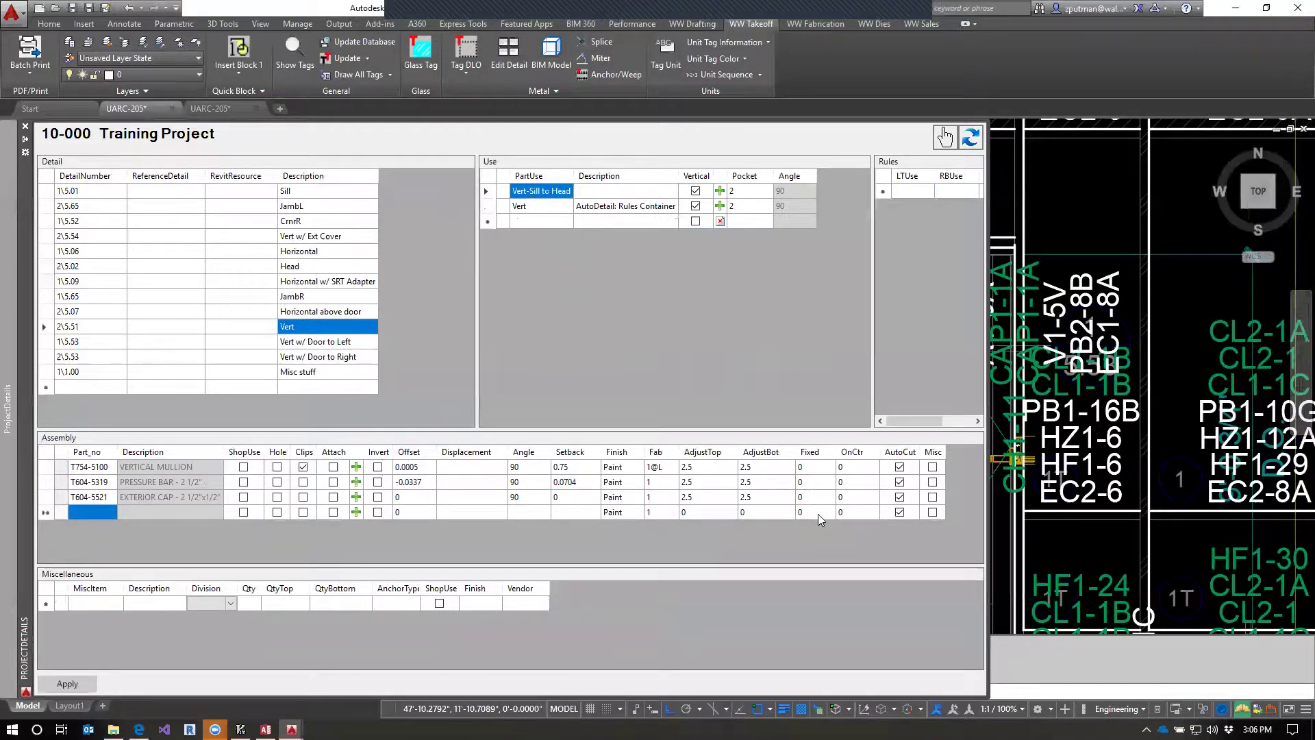
pyautogui.click(527, 206)
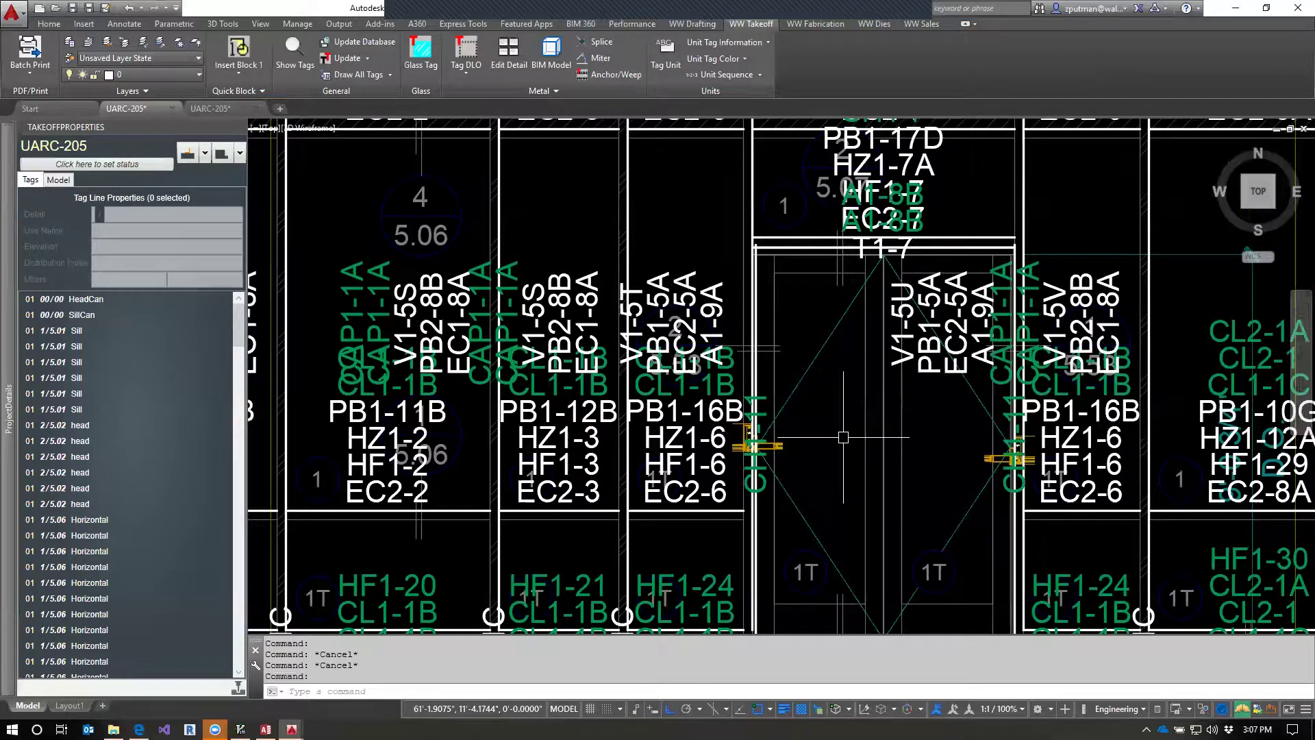
# Switch to the isometric UARC-205 model and open the T754-1100-1 fab drawing for the 32 5/8" SM1-6 member beside the corner.
pyautogui.scroll(-2, 843, 437)
pyautogui.scroll(1, 843, 437)
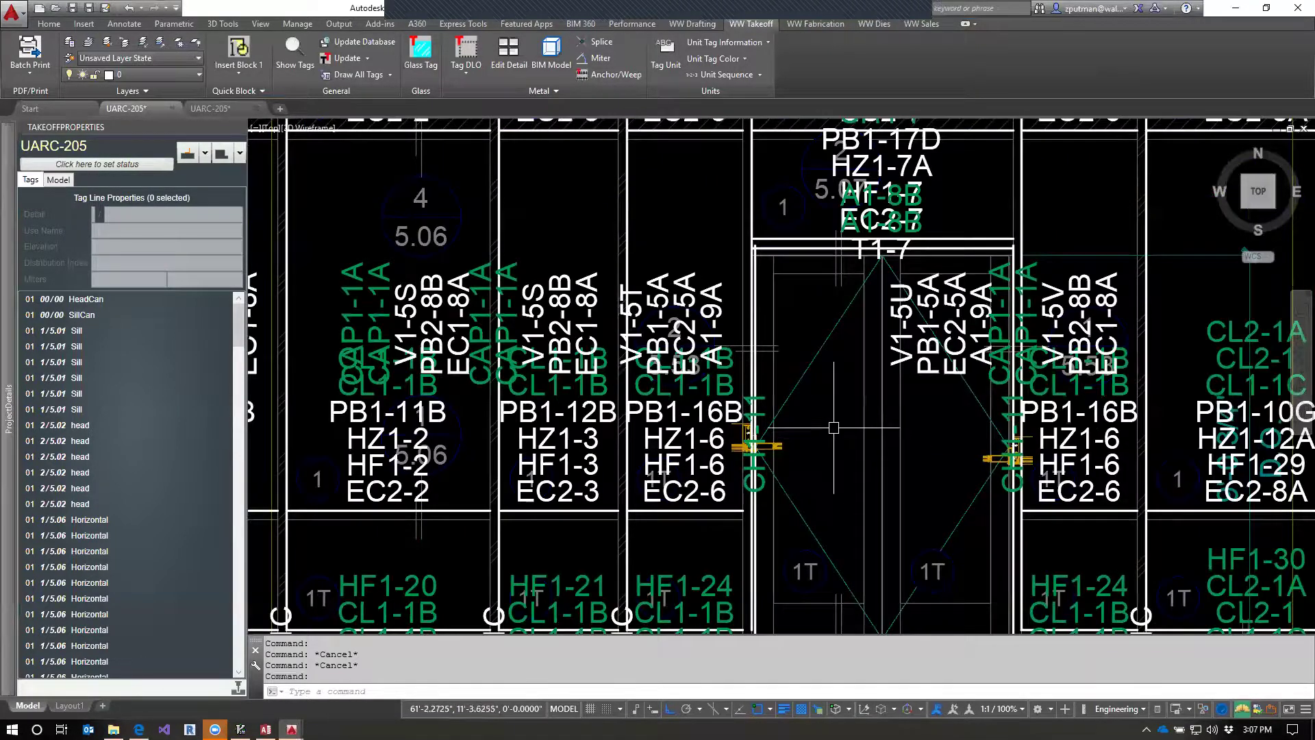
pyautogui.click(221, 108)
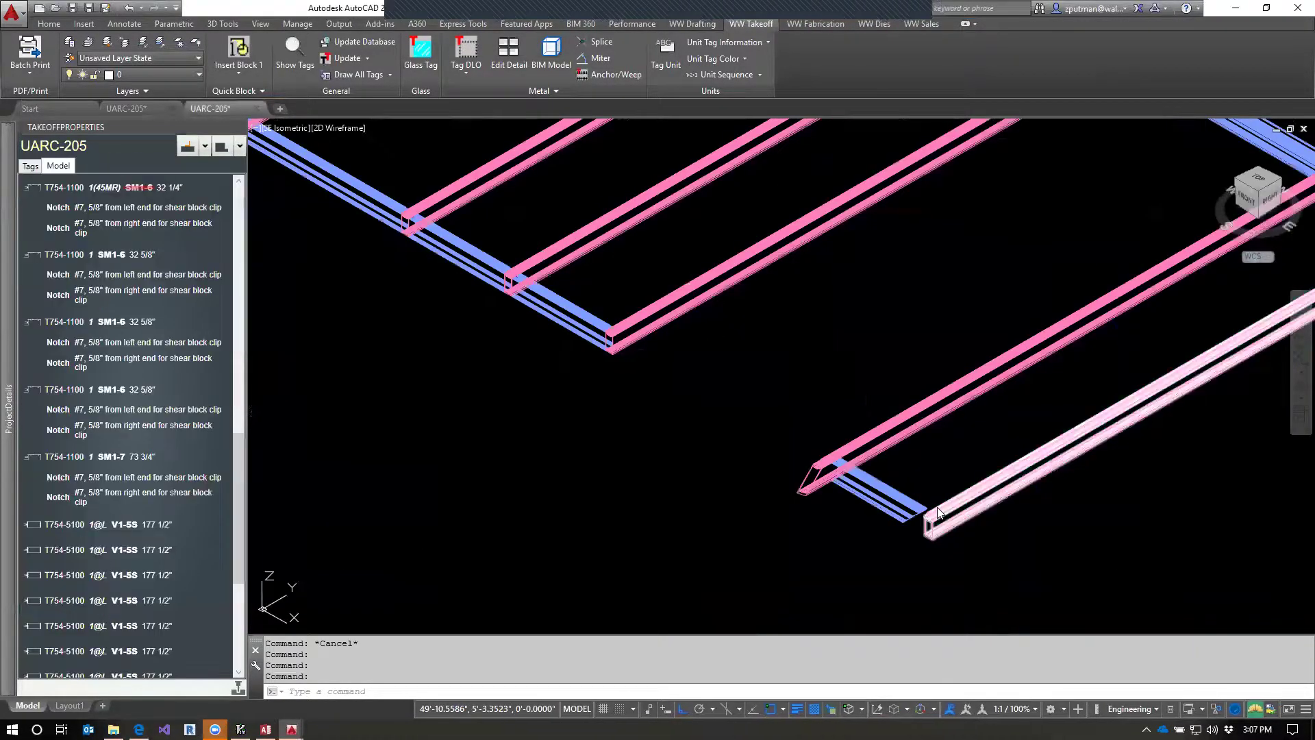
pyautogui.click(544, 308)
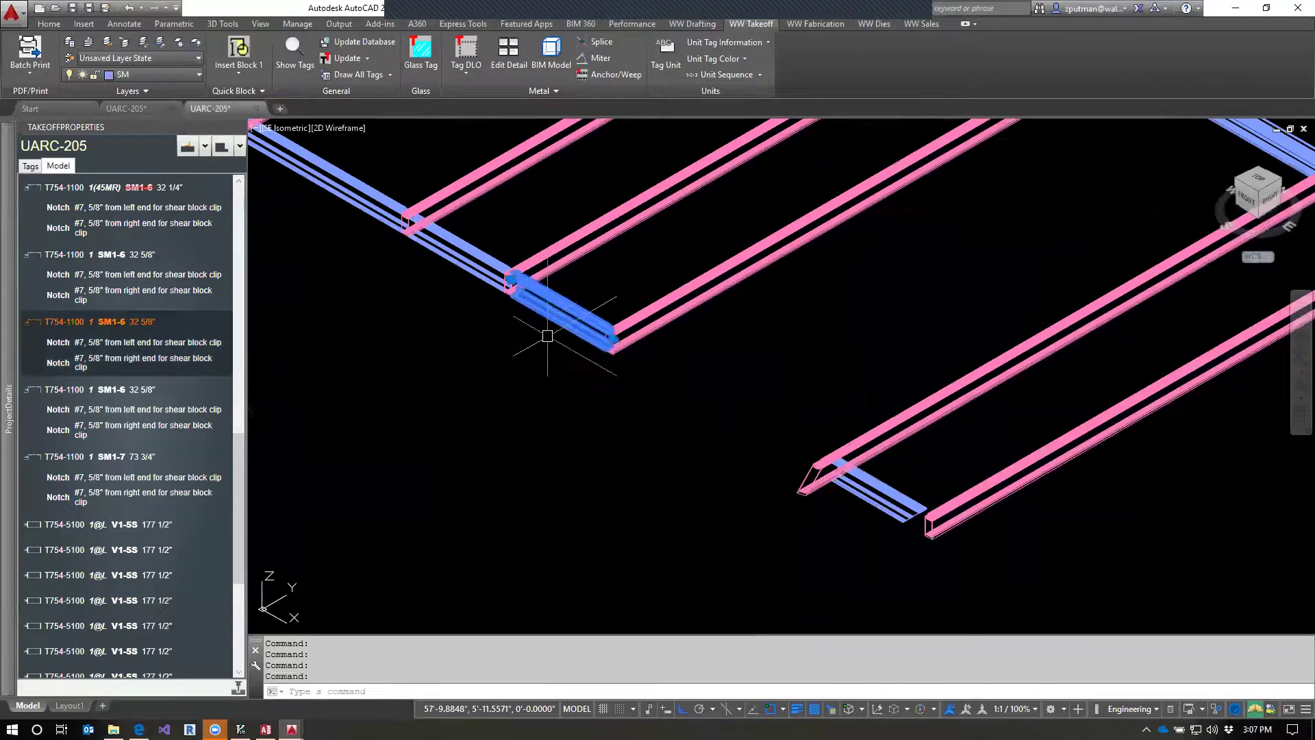
pyautogui.rightClick(63, 325)
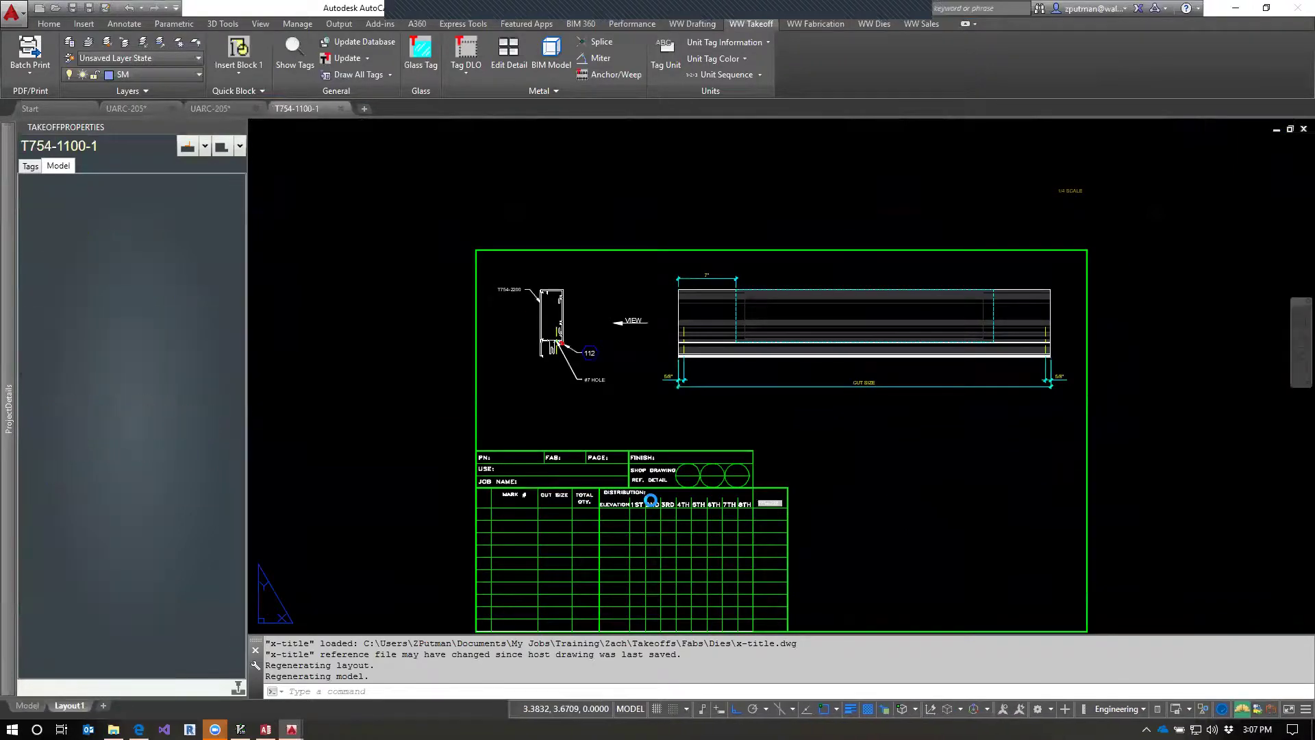
# Erase the 7" dimension above the member in the T754-1100-1 fab drawing.
pyautogui.scroll(3, 778, 496)
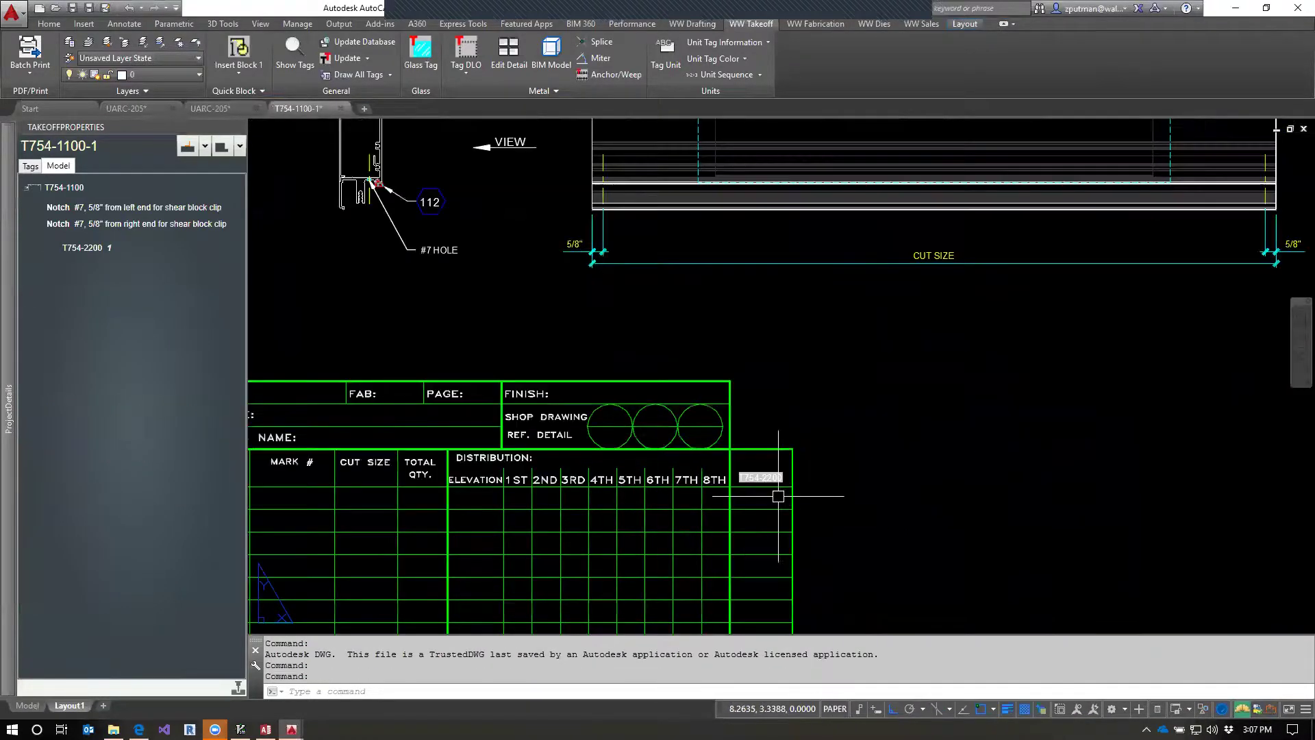
pyautogui.scroll(-3, 771, 483)
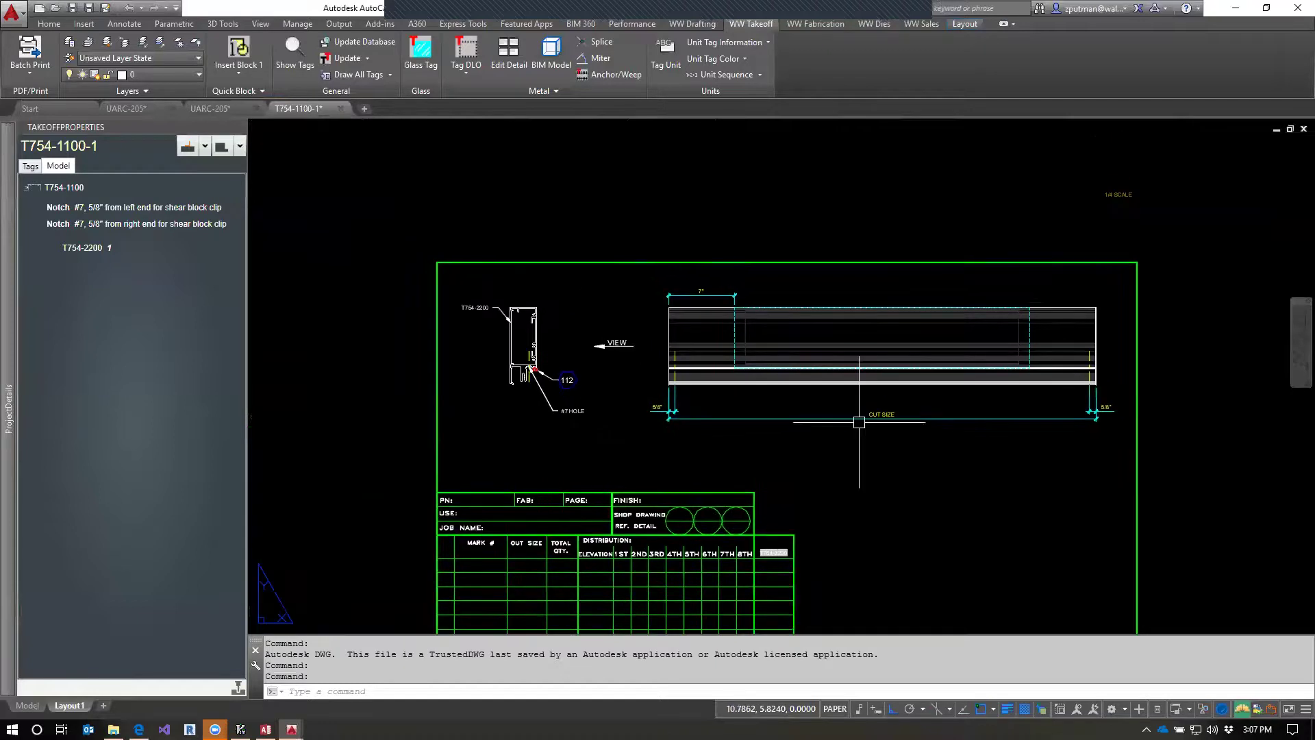
pyautogui.scroll(2, 714, 375)
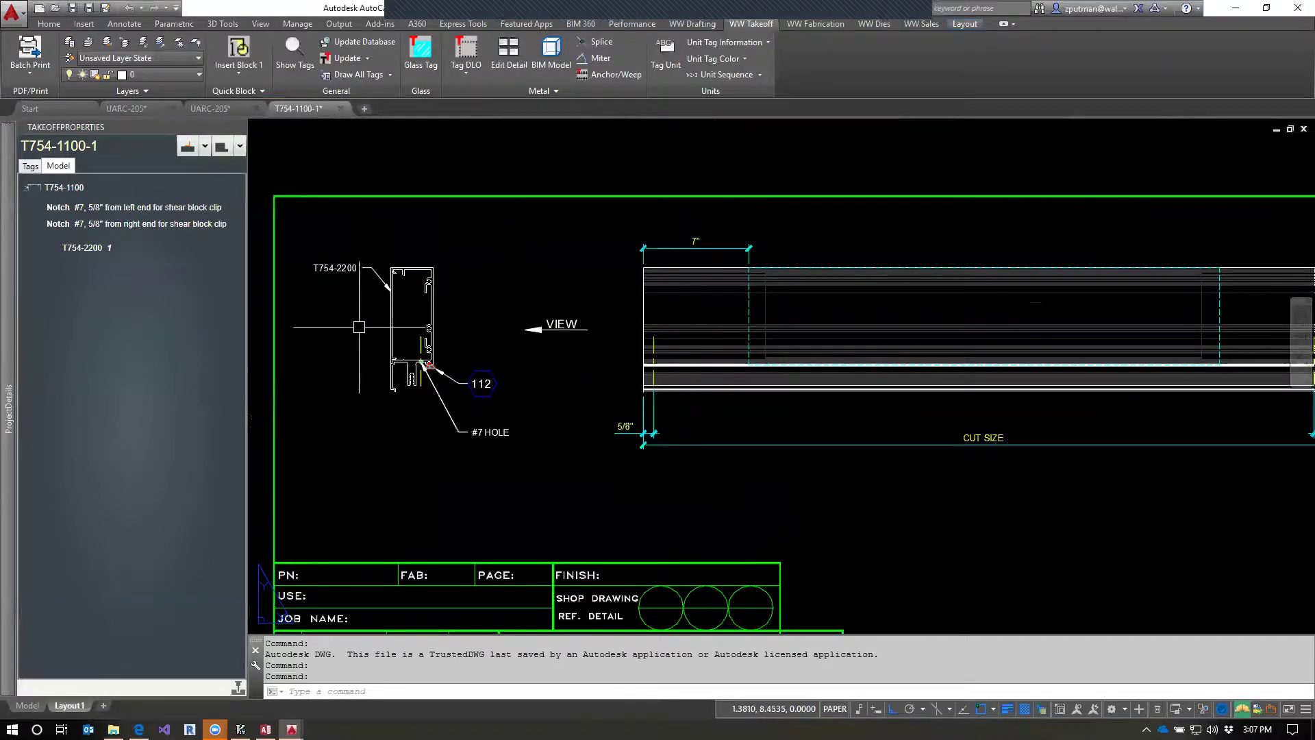
pyautogui.click(405, 304)
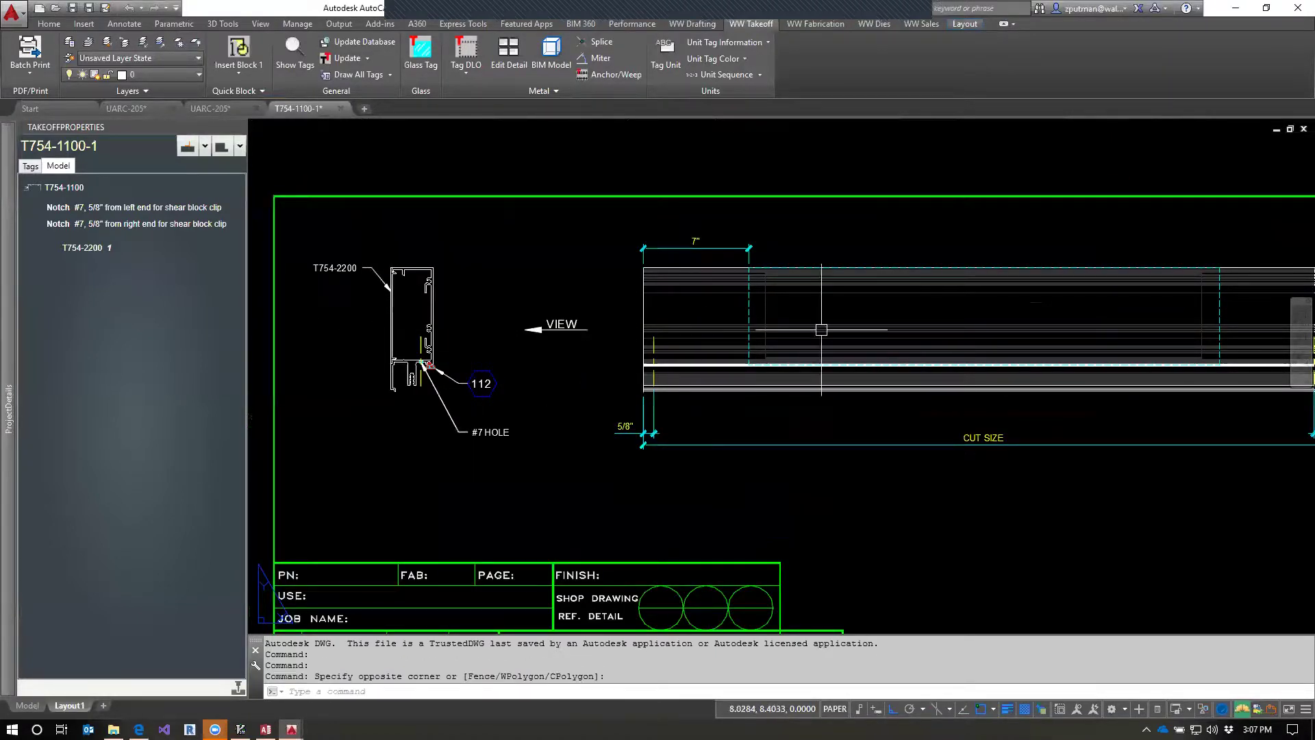
pyautogui.scroll(-2, 891, 425)
pyautogui.scroll(2, 719, 356)
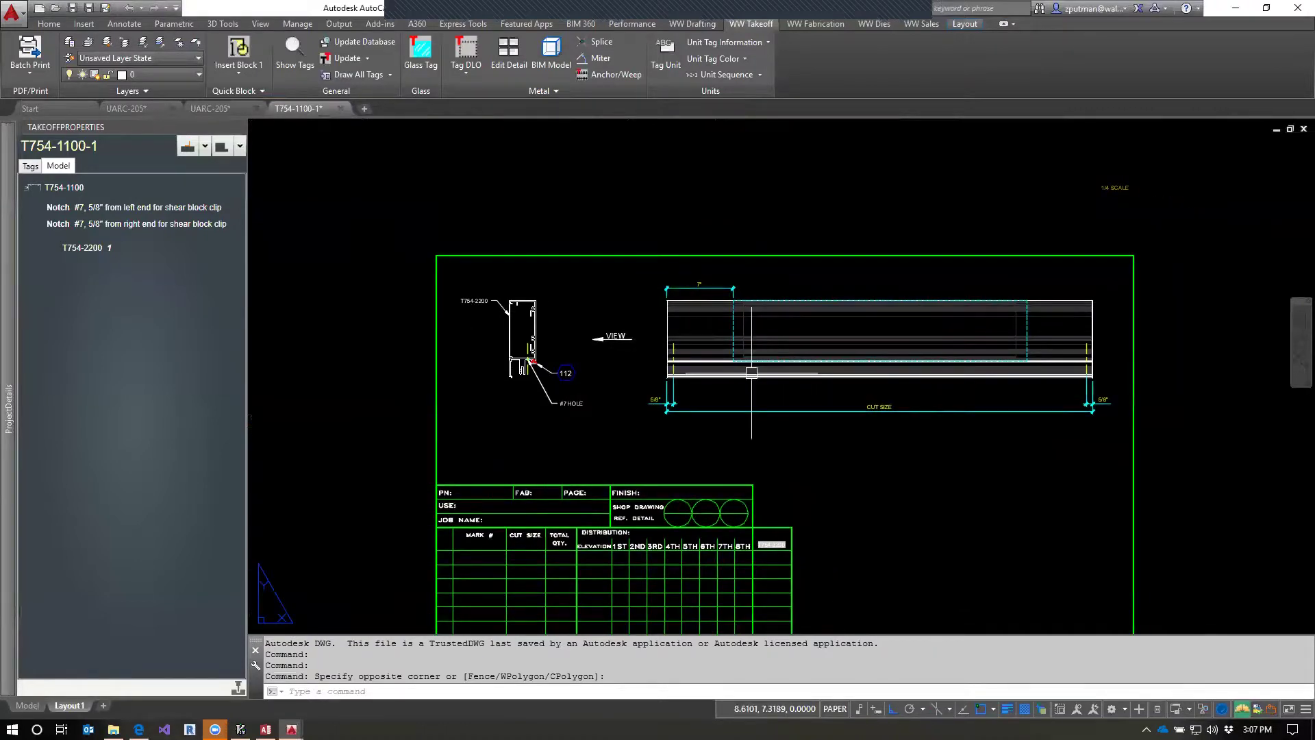
pyautogui.click(699, 287)
pyautogui.press('Delete')
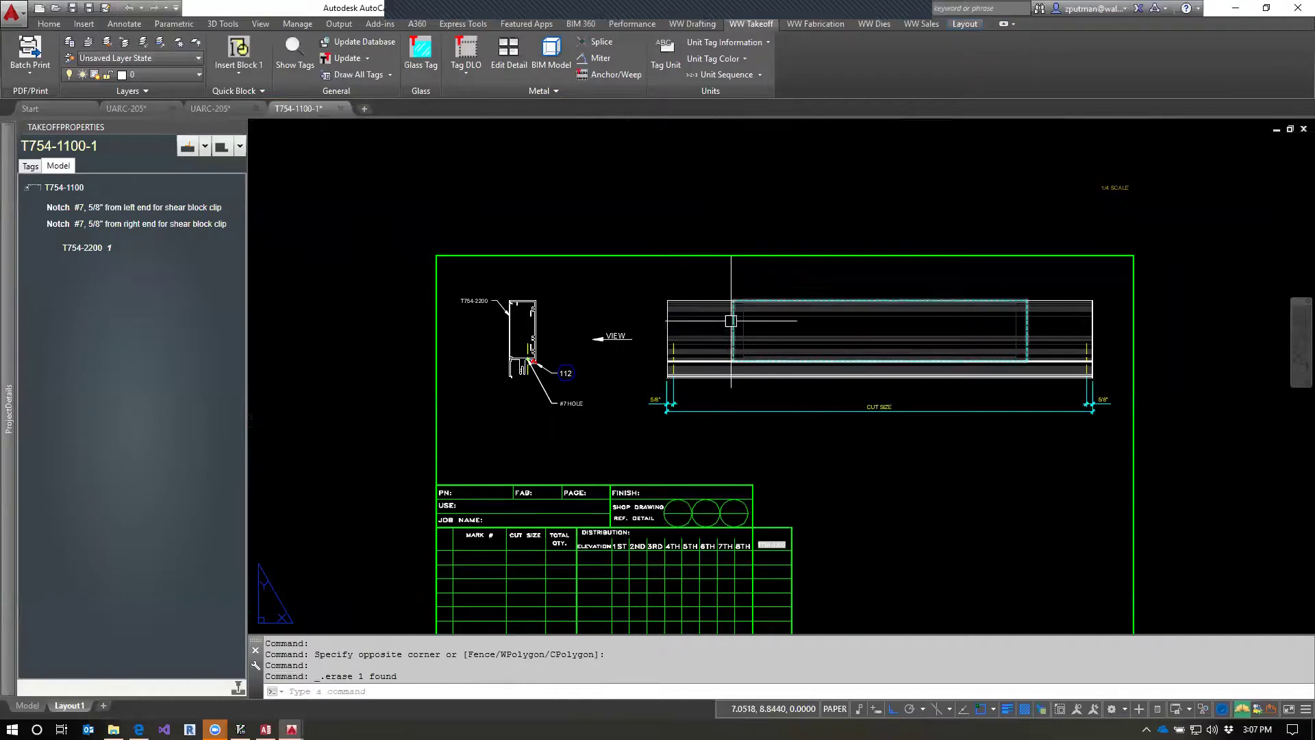
# Highlight the dashed hidden-line rectangle on the member in the T754-1100-1 drawing.
pyautogui.click(731, 320)
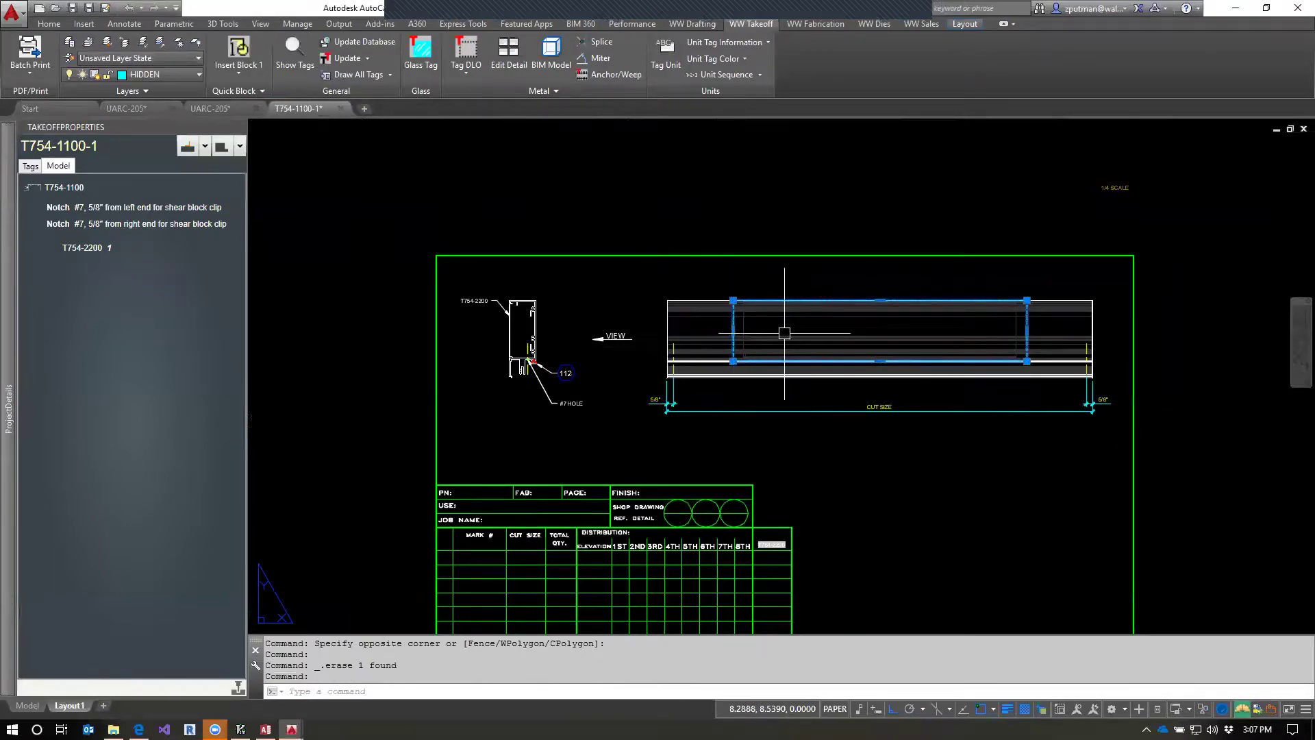
pyautogui.moveTo(913, 555)
pyautogui.mouseDown()
pyautogui.moveTo(910, 493)
pyautogui.moveTo(851, 500)
pyautogui.mouseUp()
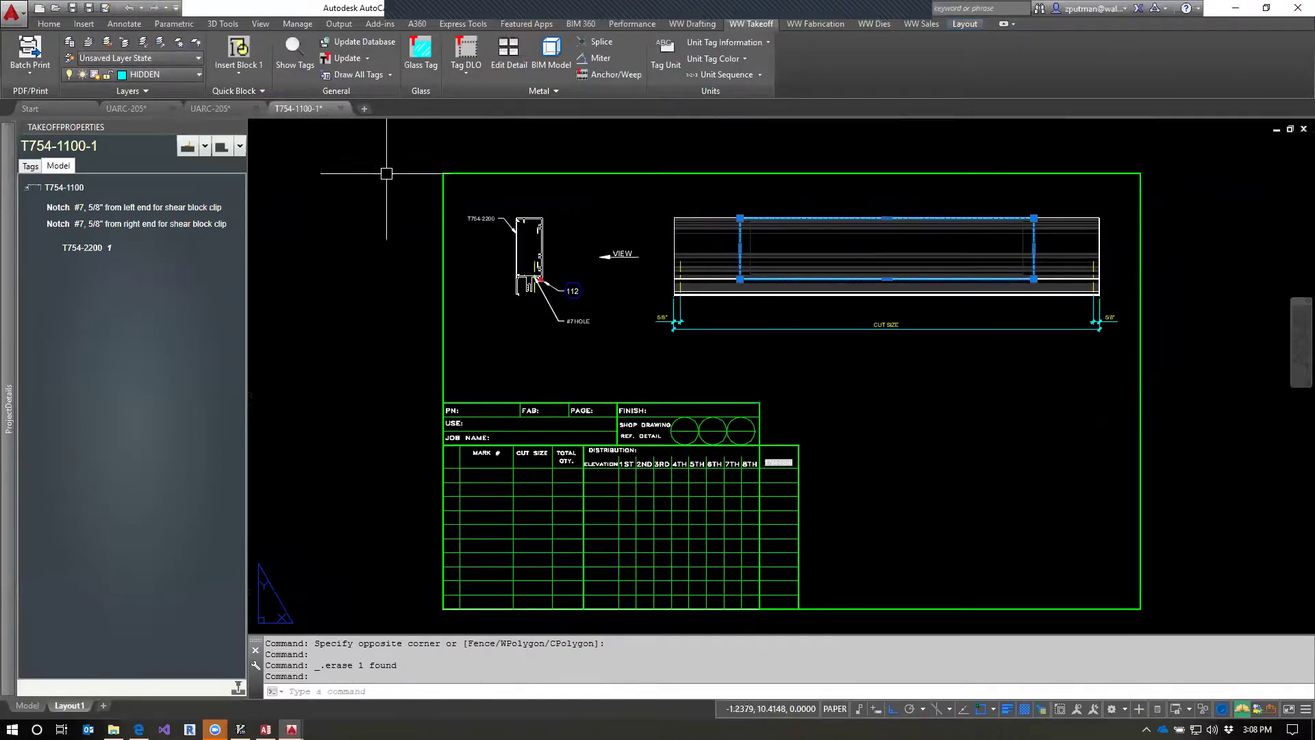
pyautogui.press('Escape')
pyautogui.press('Escape')
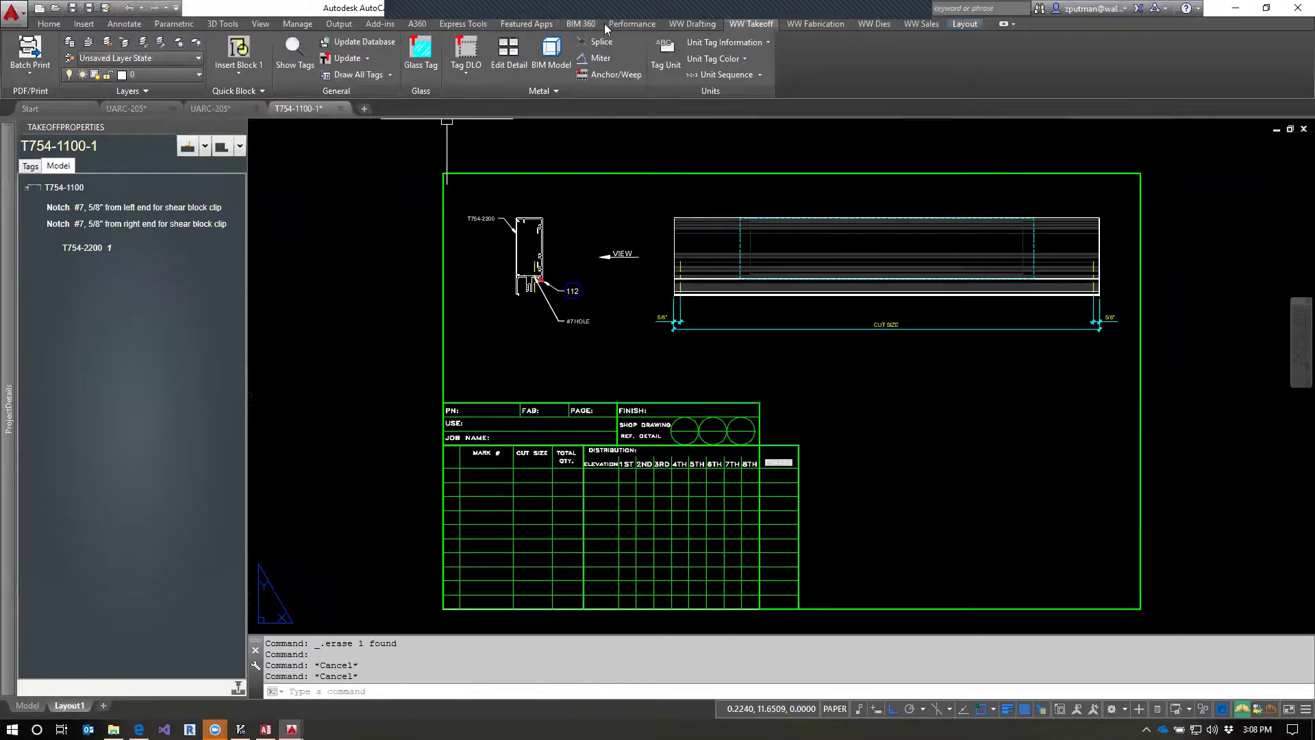
pyautogui.click(692, 23)
pyautogui.click(299, 71)
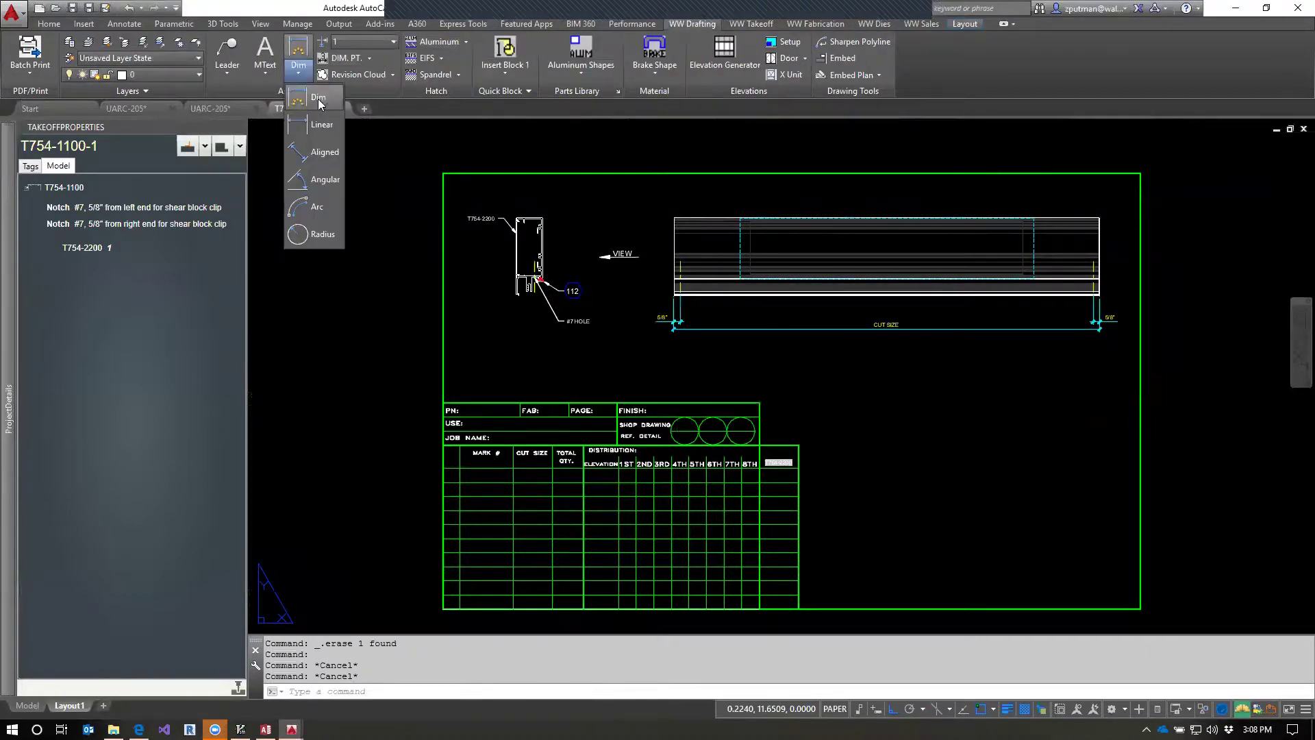
pyautogui.click(318, 124)
pyautogui.click(721, 205)
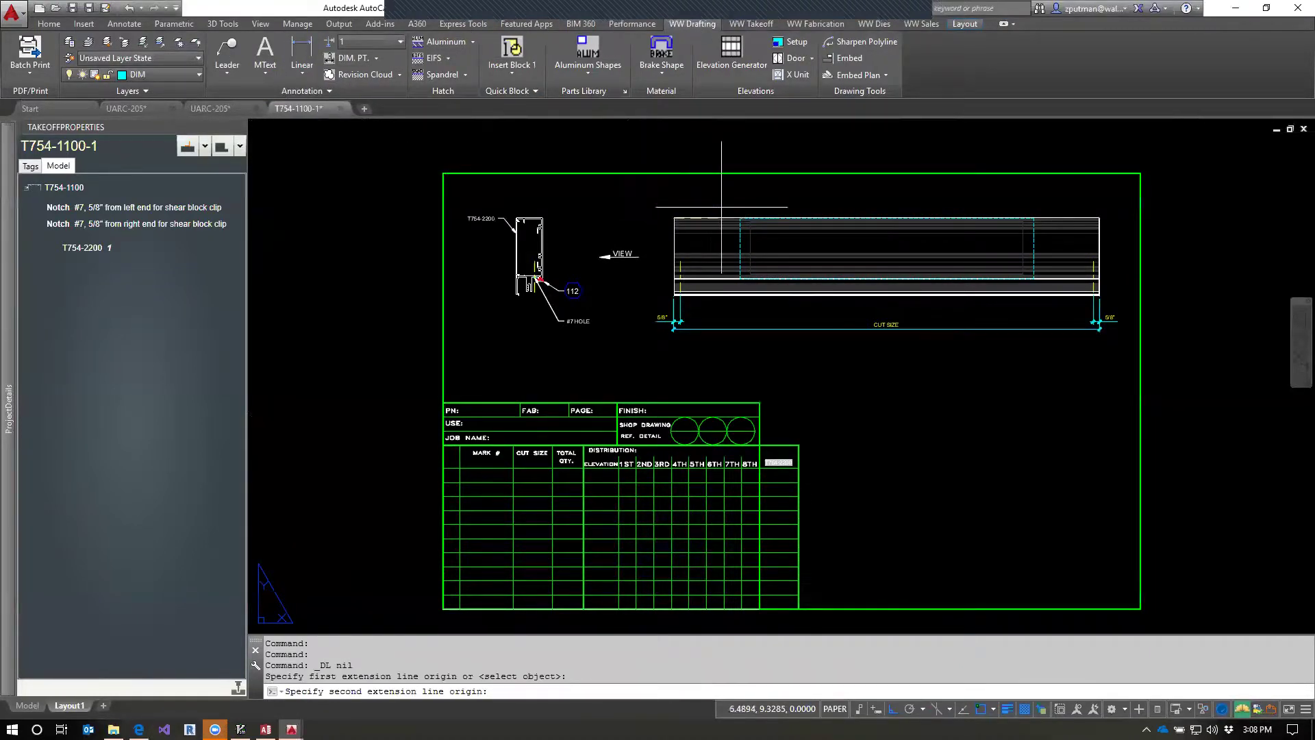
pyautogui.scroll(4, 935, 206)
pyautogui.press('Escape')
pyautogui.press('Escape')
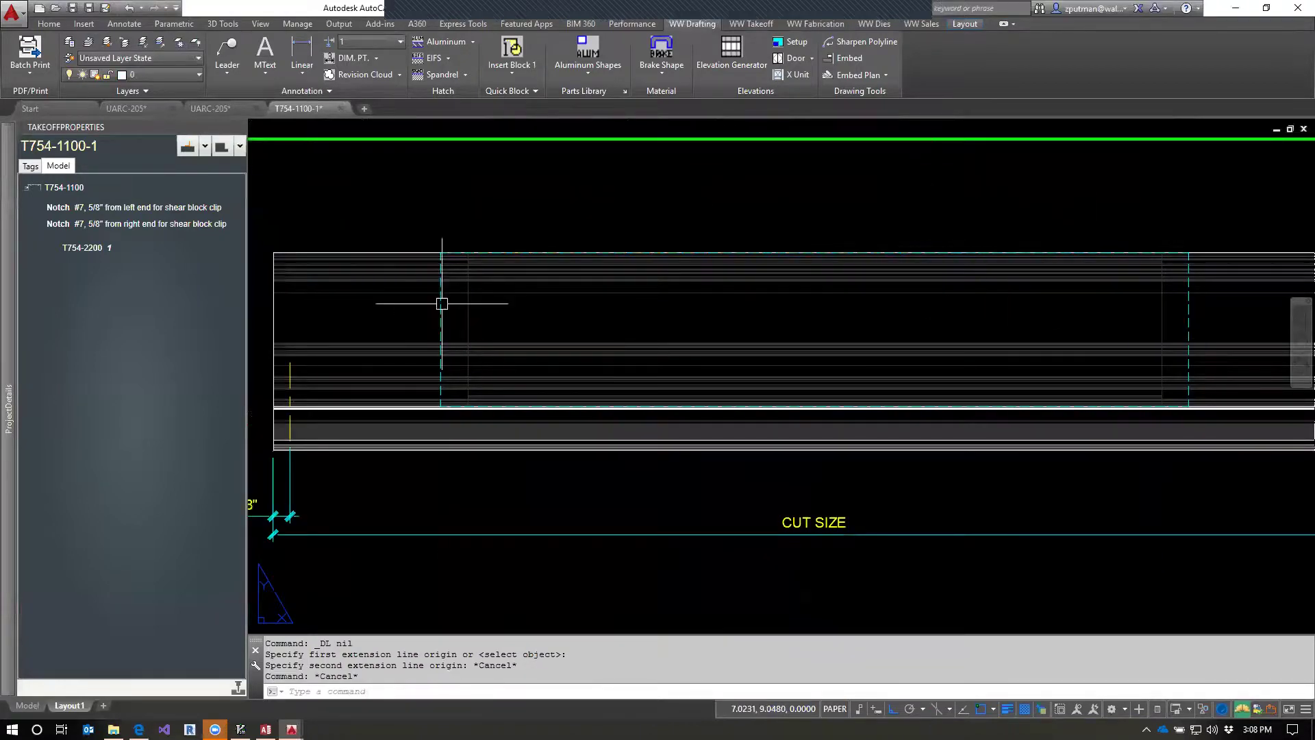
pyautogui.scroll(-3, 442, 303)
pyautogui.moveTo(425, 322); pyautogui.dragTo(587, 352)
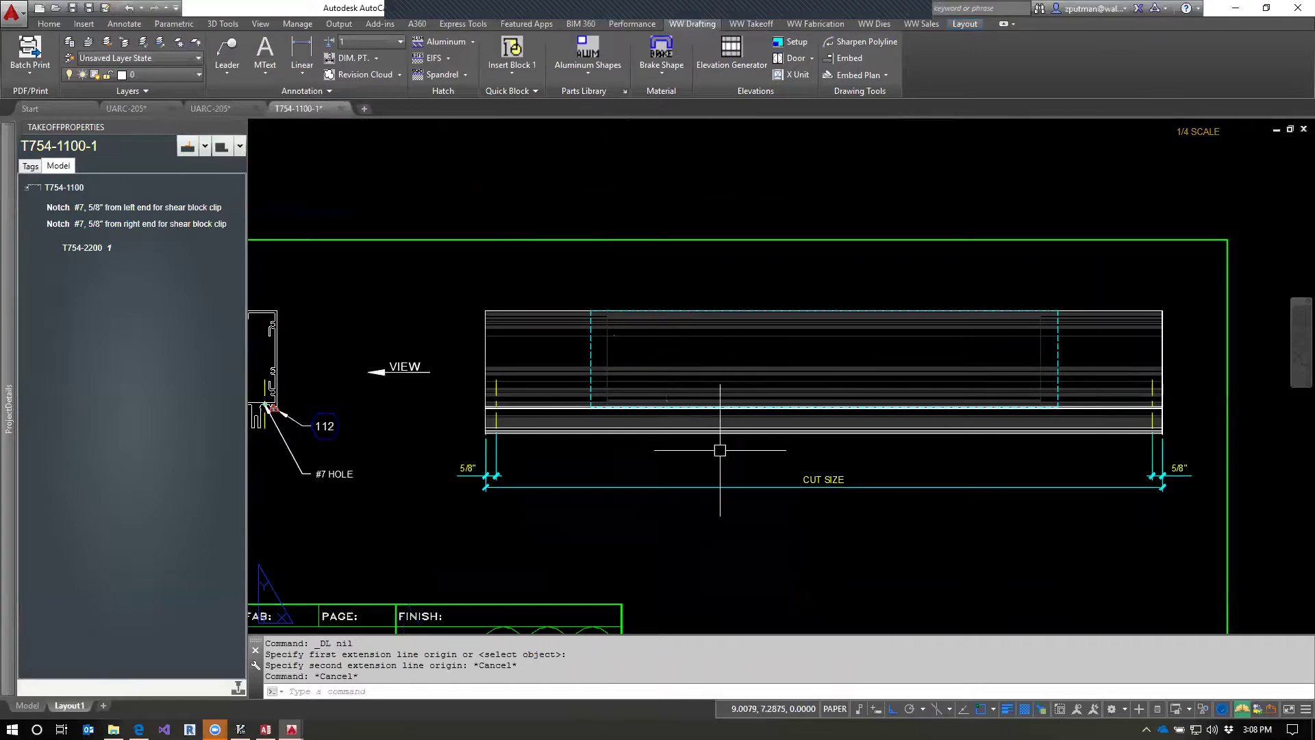
# Add a linear dimension above the member from its left end to the near edge of the dashed hidden-line rectangle.
pyautogui.scroll(-3, 719, 480)
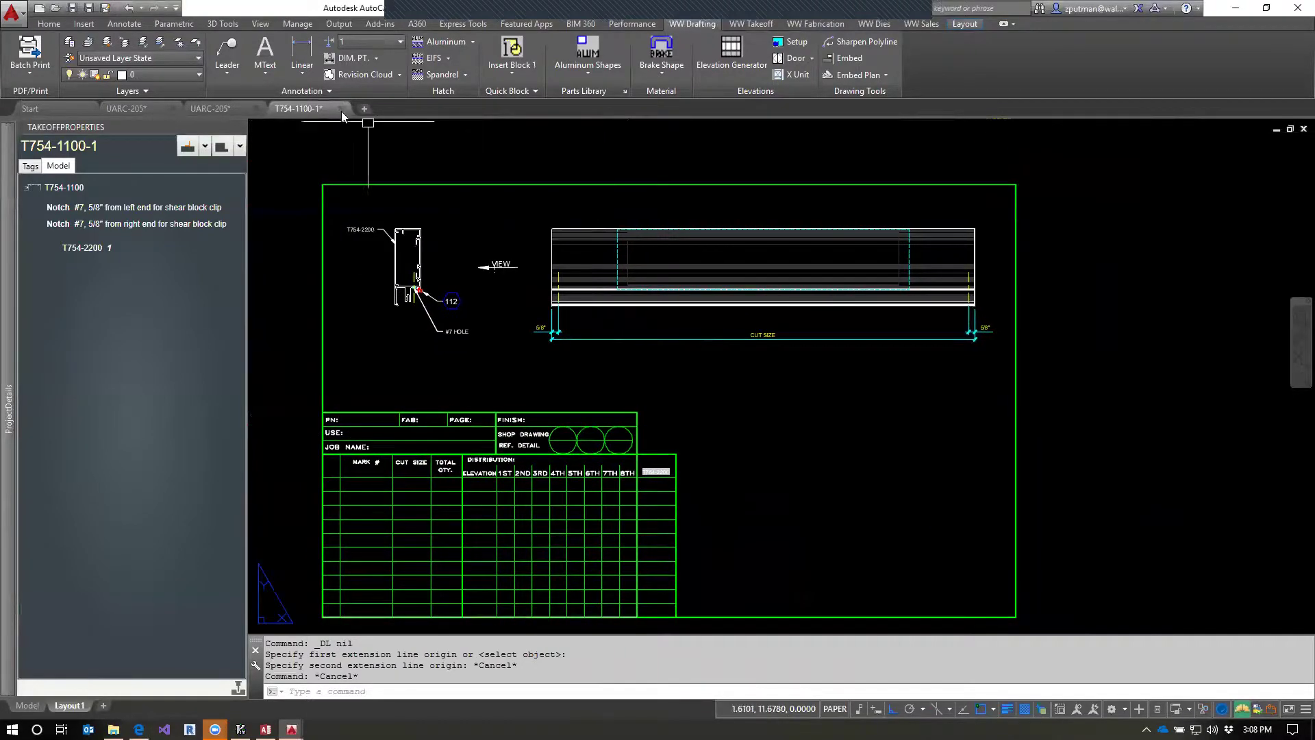
pyautogui.click(302, 55)
pyautogui.scroll(4, 565, 209)
pyautogui.click(707, 262)
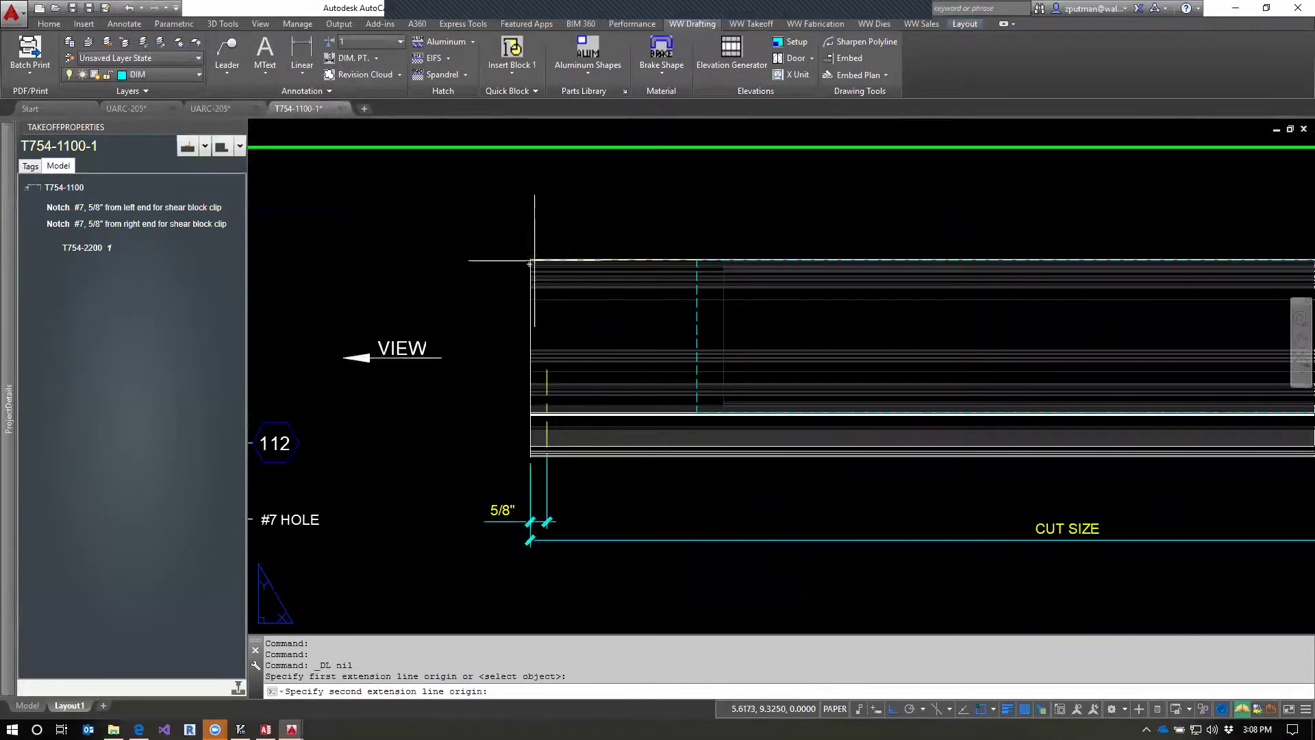
pyautogui.click(531, 261)
pyautogui.click(705, 210)
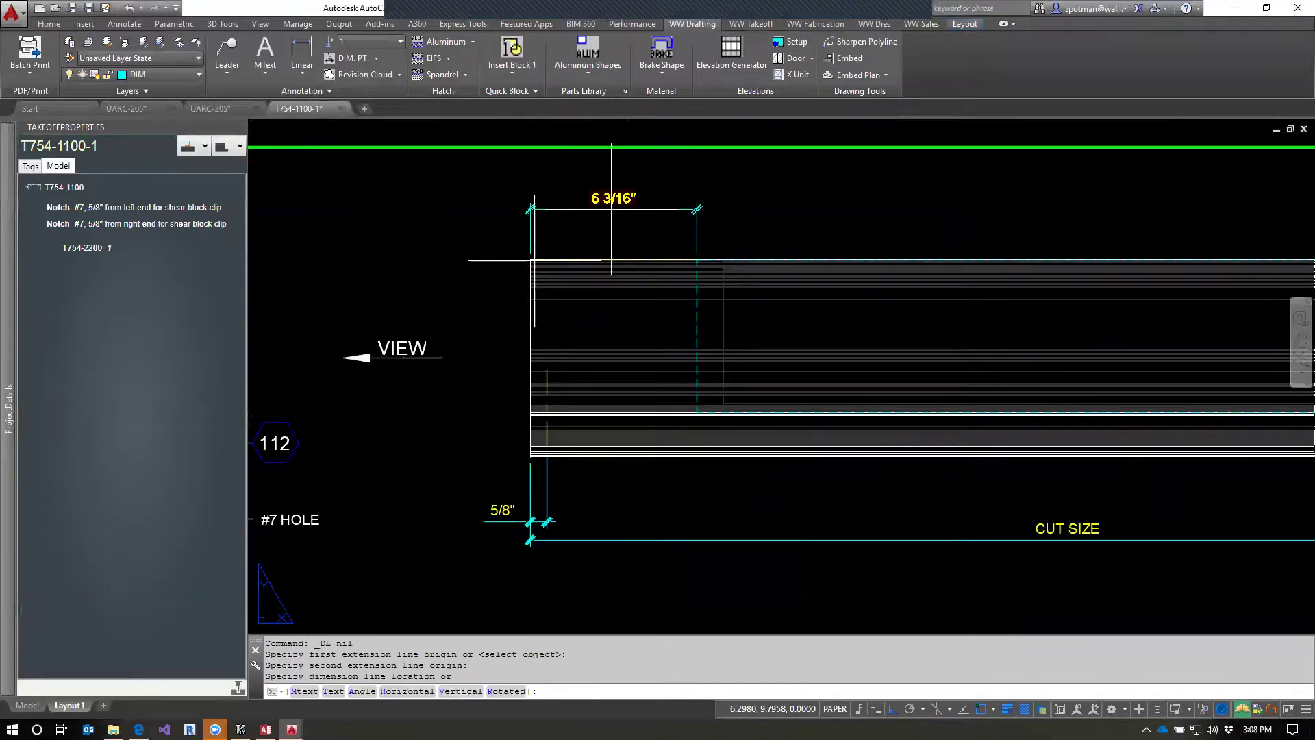
pyautogui.press('Escape')
pyautogui.press('Escape')
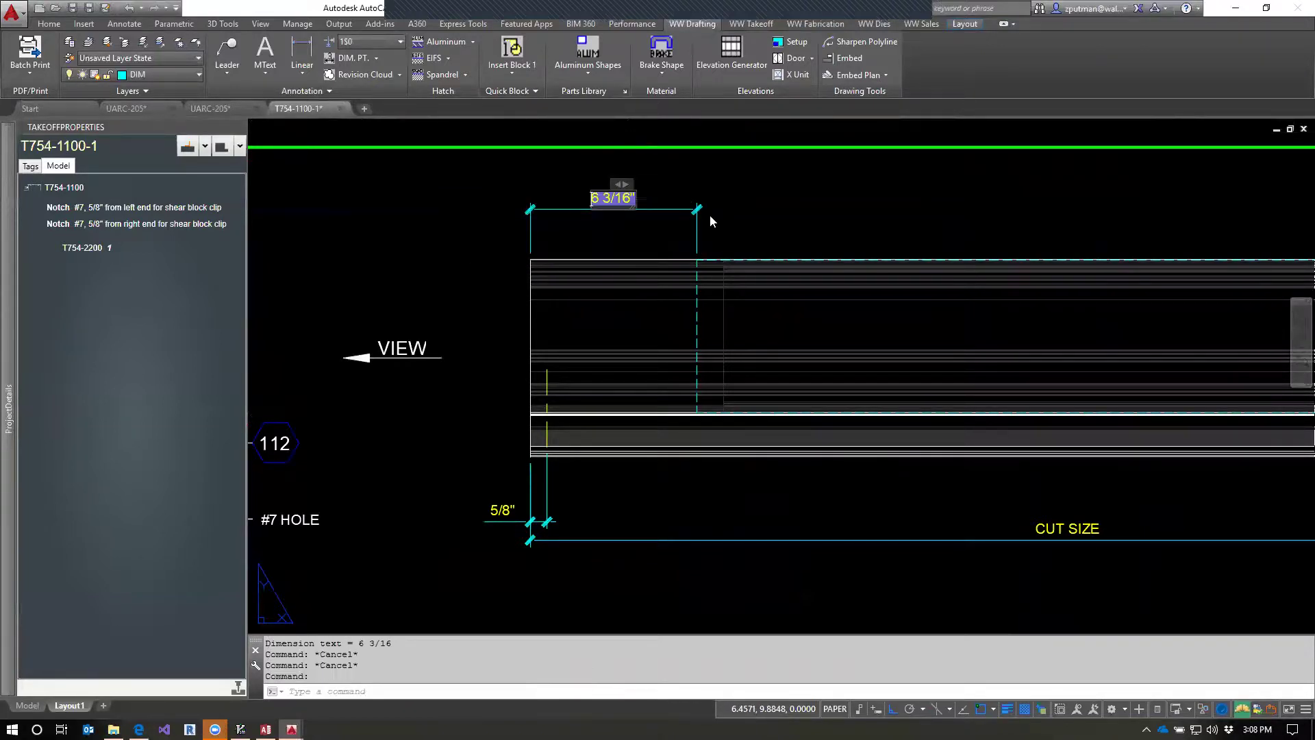
# Replace the text of the new dimension above the member with DIM "X".
pyautogui.write('DIM')
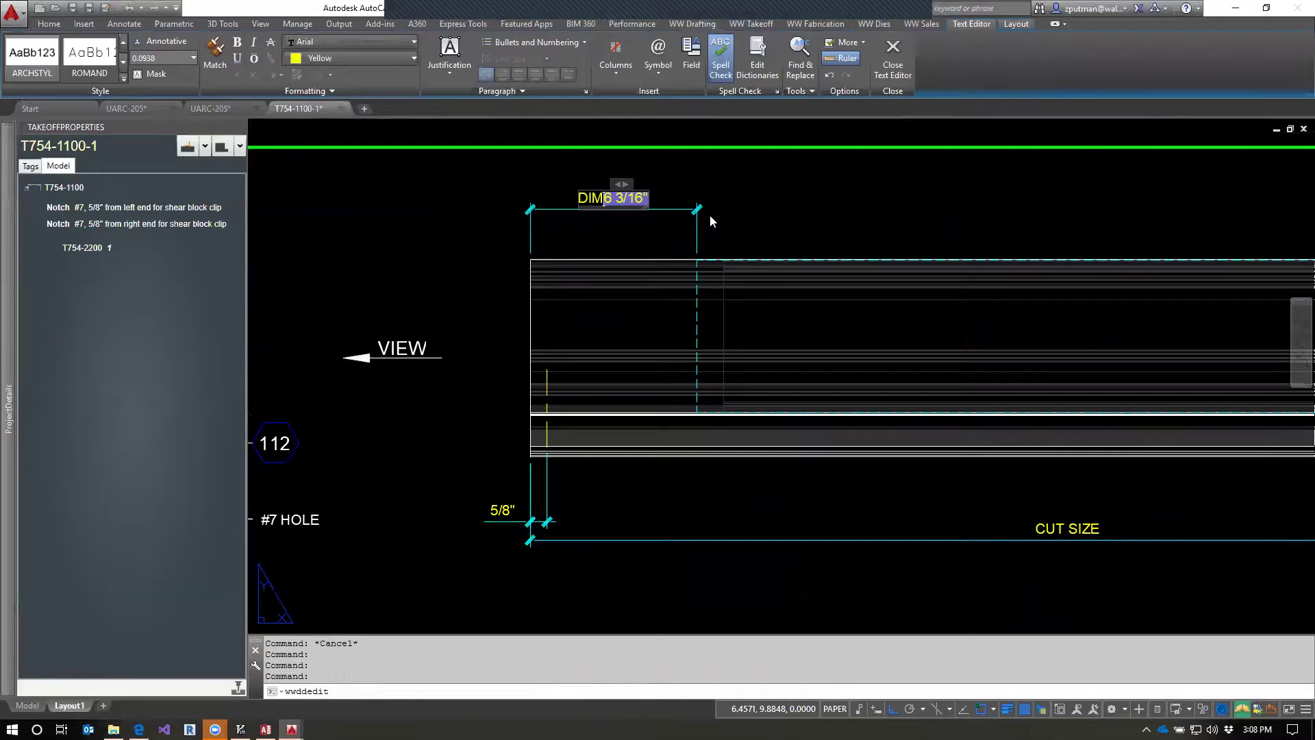
pyautogui.write(' "x')
pyautogui.press('BackSpace')
pyautogui.write('X')
pyautogui.press('Delete')
pyautogui.write('"')
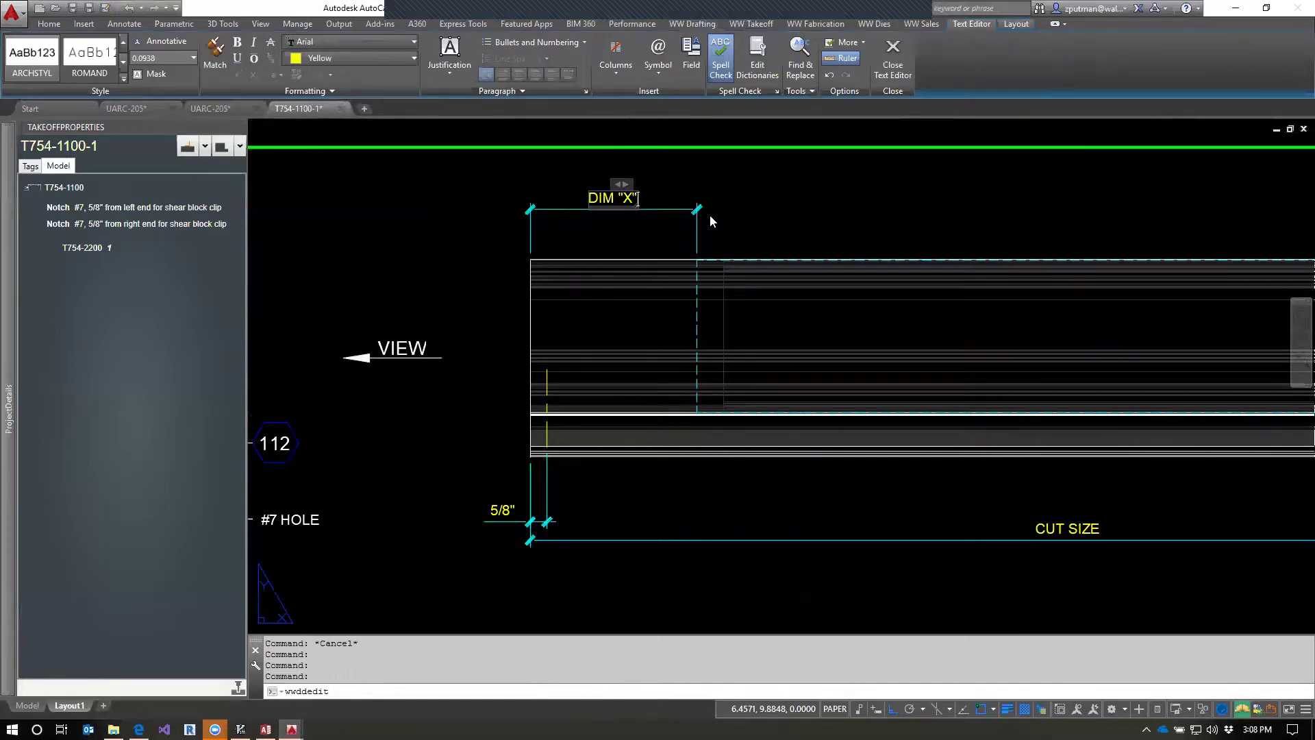
pyautogui.click(910, 267)
pyautogui.press('Escape')
pyautogui.press('Escape')
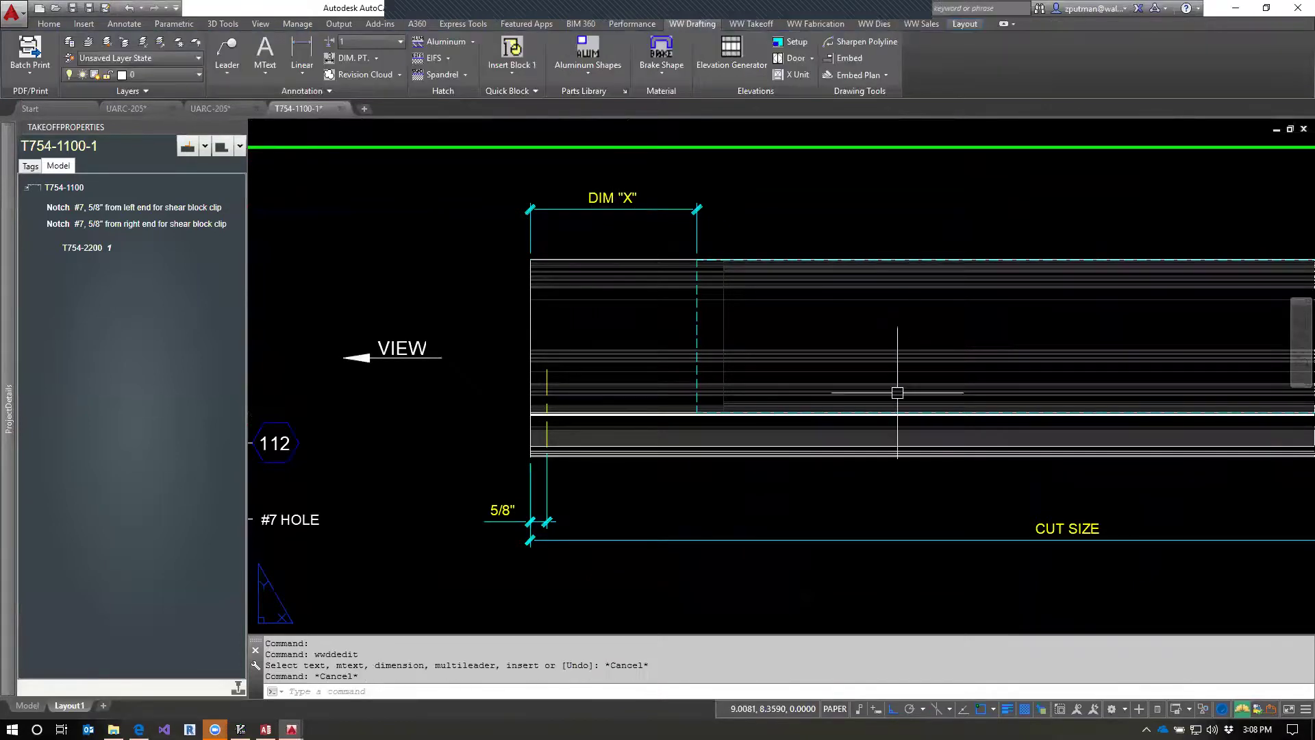
# Run APARTS and add the formula (CUTSIZE - 24)/2 as the second associated dimension of the fab template.
pyautogui.scroll(-5, 898, 393)
pyautogui.scroll(2, 784, 300)
pyautogui.write('aparts')
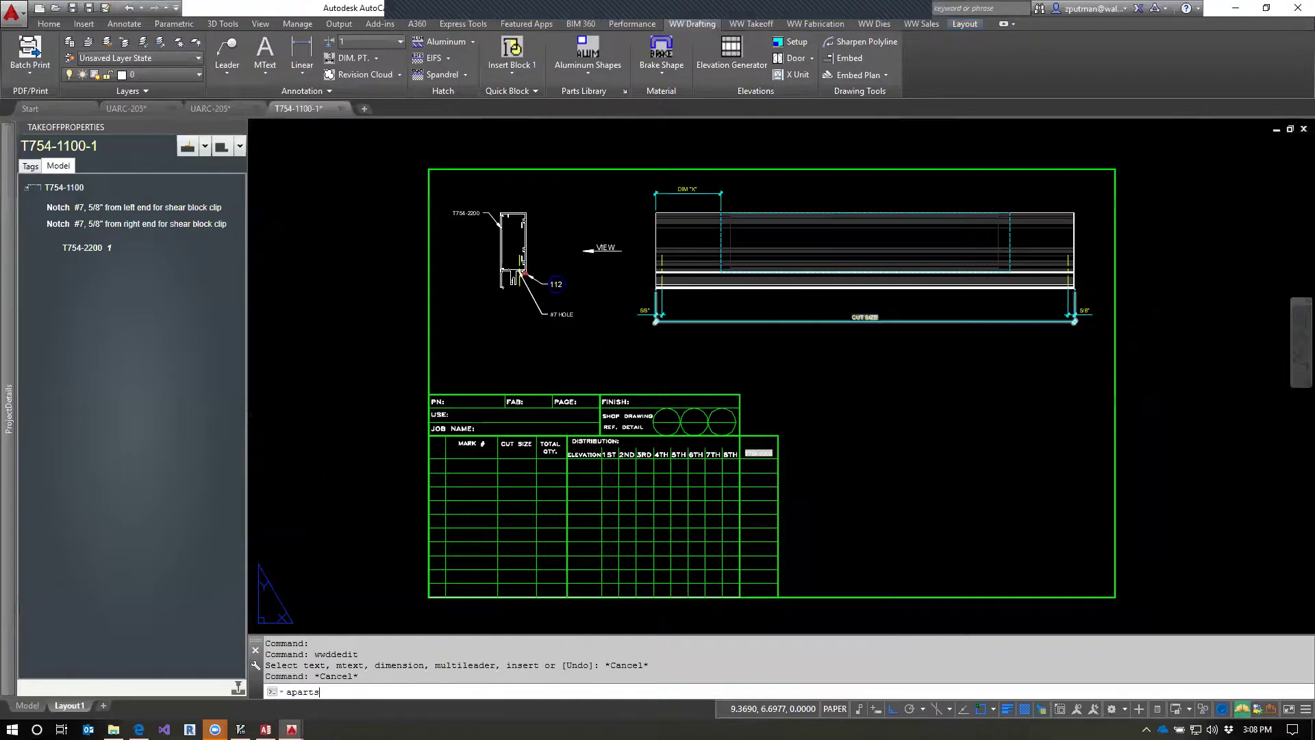
pyautogui.press('Return')
pyautogui.click(632, 333)
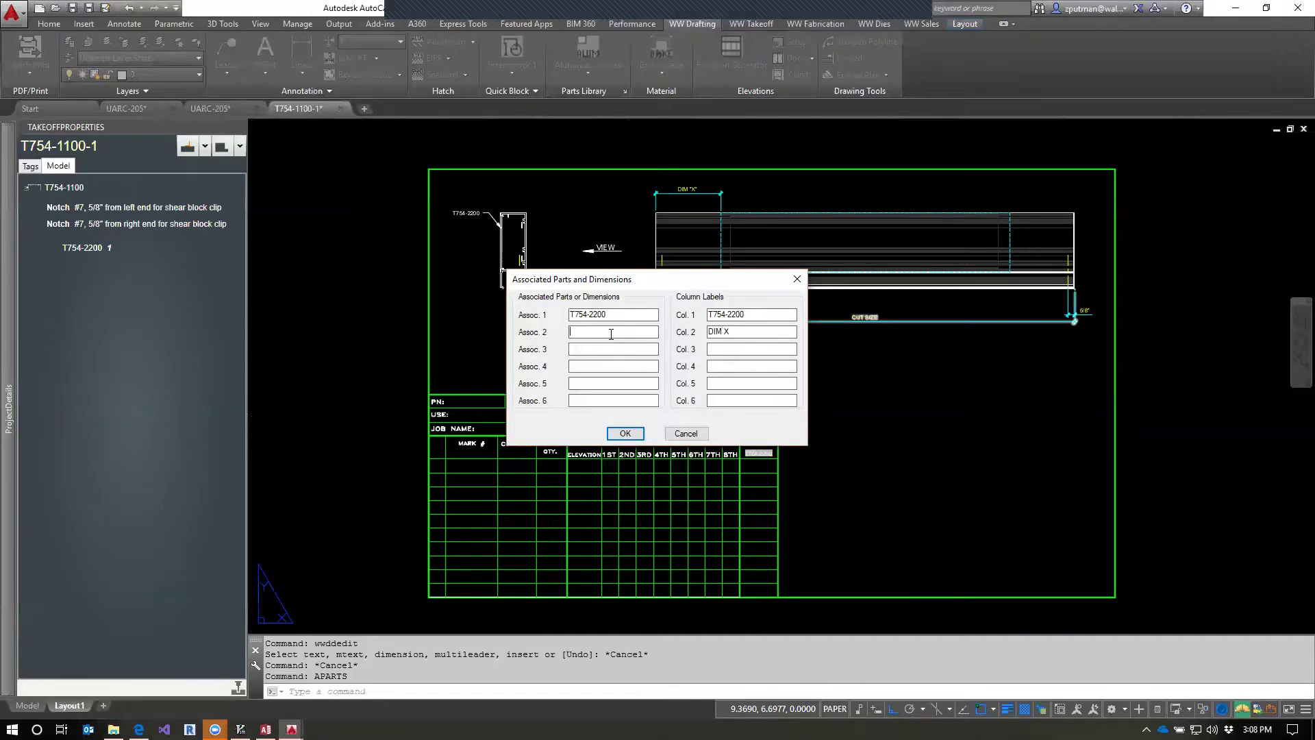
pyautogui.write('SI')
pyautogui.click(570, 333)
pyautogui.write('(')
pyautogui.moveTo(790, 331); pyautogui.dragTo(472, 340)
pyautogui.write('Di')
pyautogui.click(633, 334)
pyautogui.moveTo(567, 333); pyautogui.dragTo(601, 332)
pyautogui.press('End')
pyautogui.click(625, 433)
pyautogui.press('Escape')
pyautogui.press('Escape')
pyautogui.press('Escape')
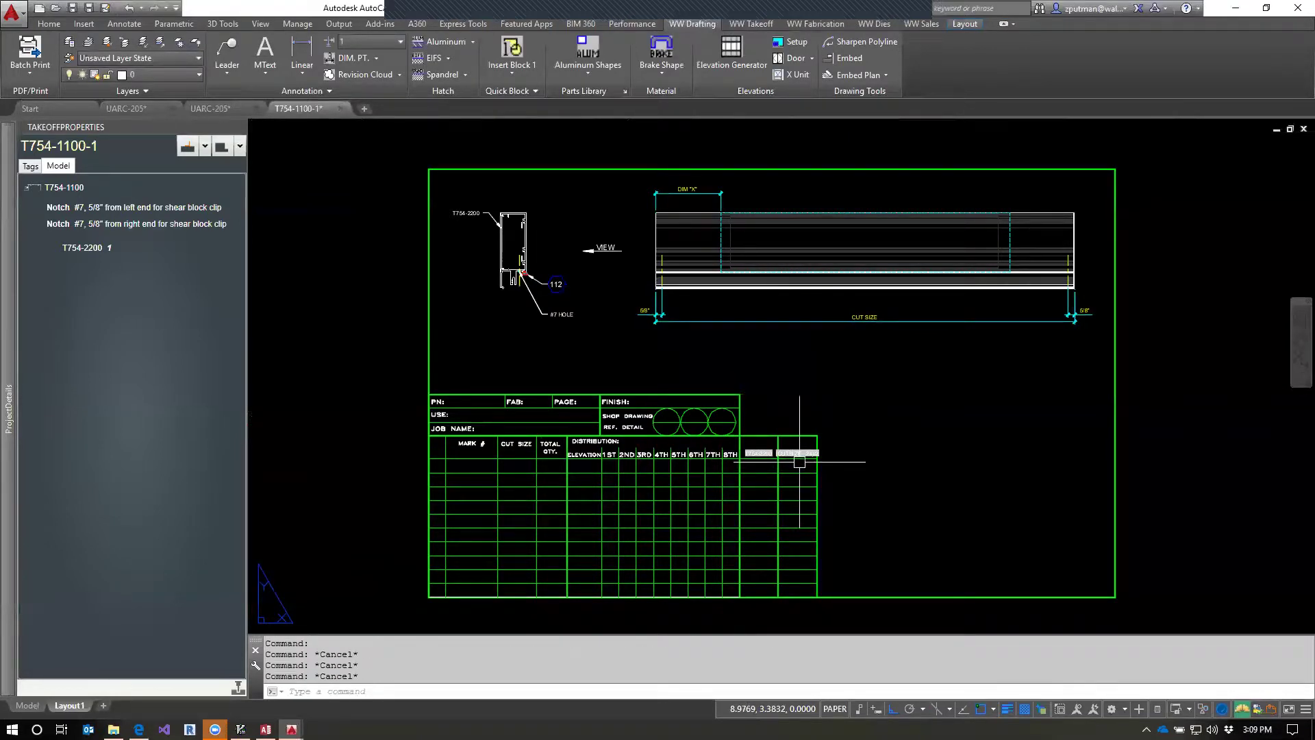
# Set the column label of the second associated dimension to dim x with APARTS.
pyautogui.write('APARTS')
pyautogui.press('Return')
pyautogui.moveTo(786, 329); pyautogui.dragTo(669, 330)
pyautogui.write('dim x')
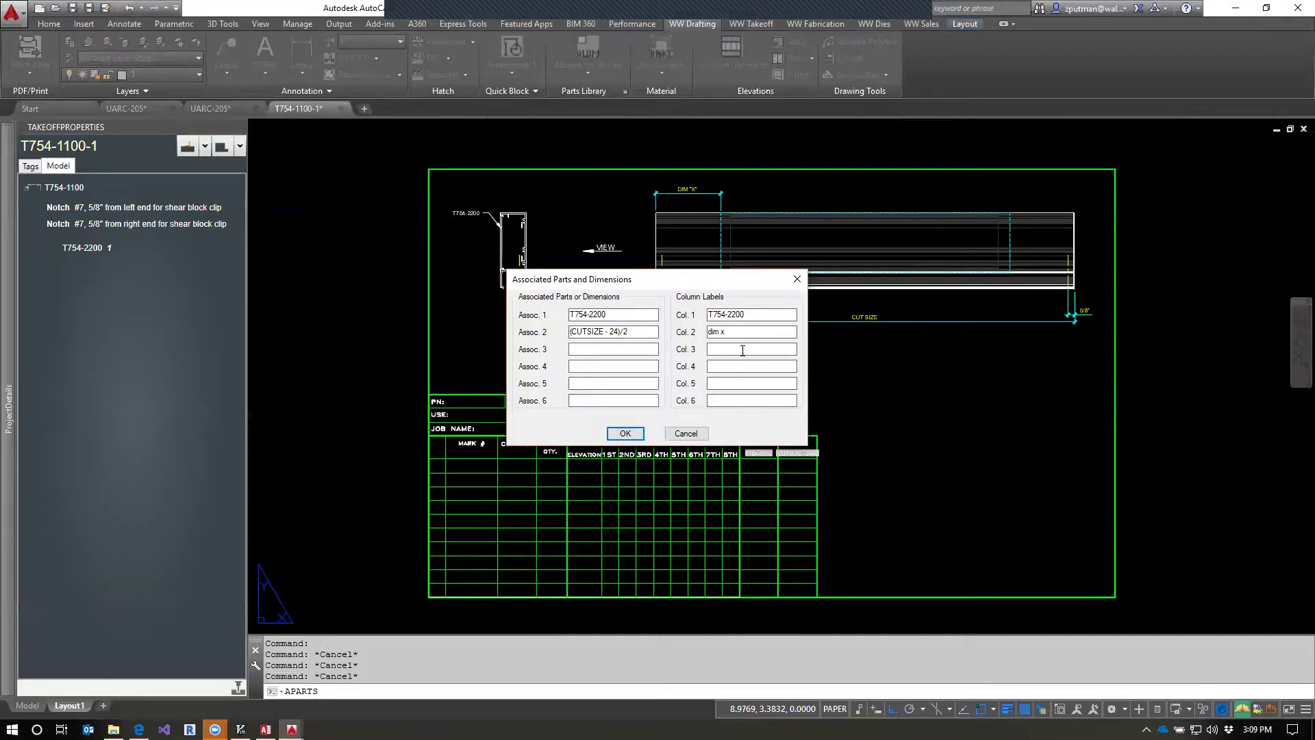
pyautogui.click(625, 434)
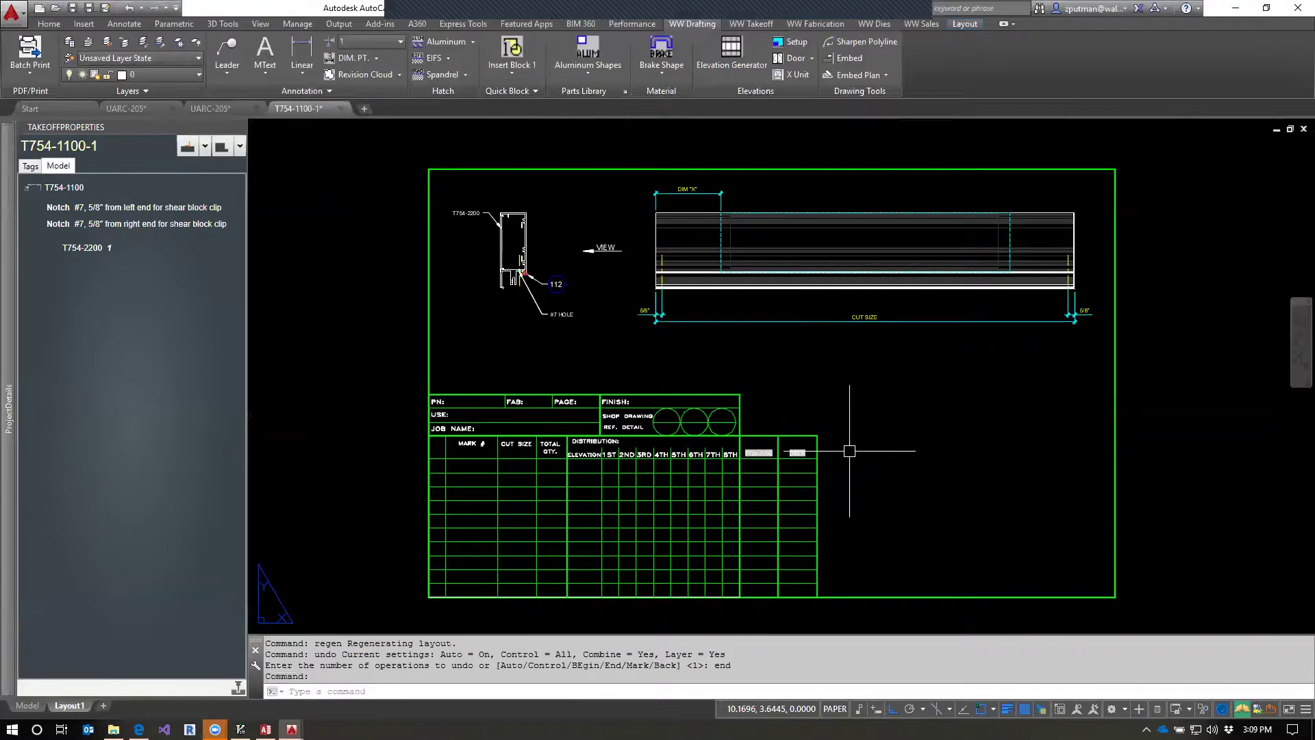
# Check the associated parts and dimensions once more, and save and close the T754-1100-1 drawing.
pyautogui.write('aparts')
pyautogui.press('Return')
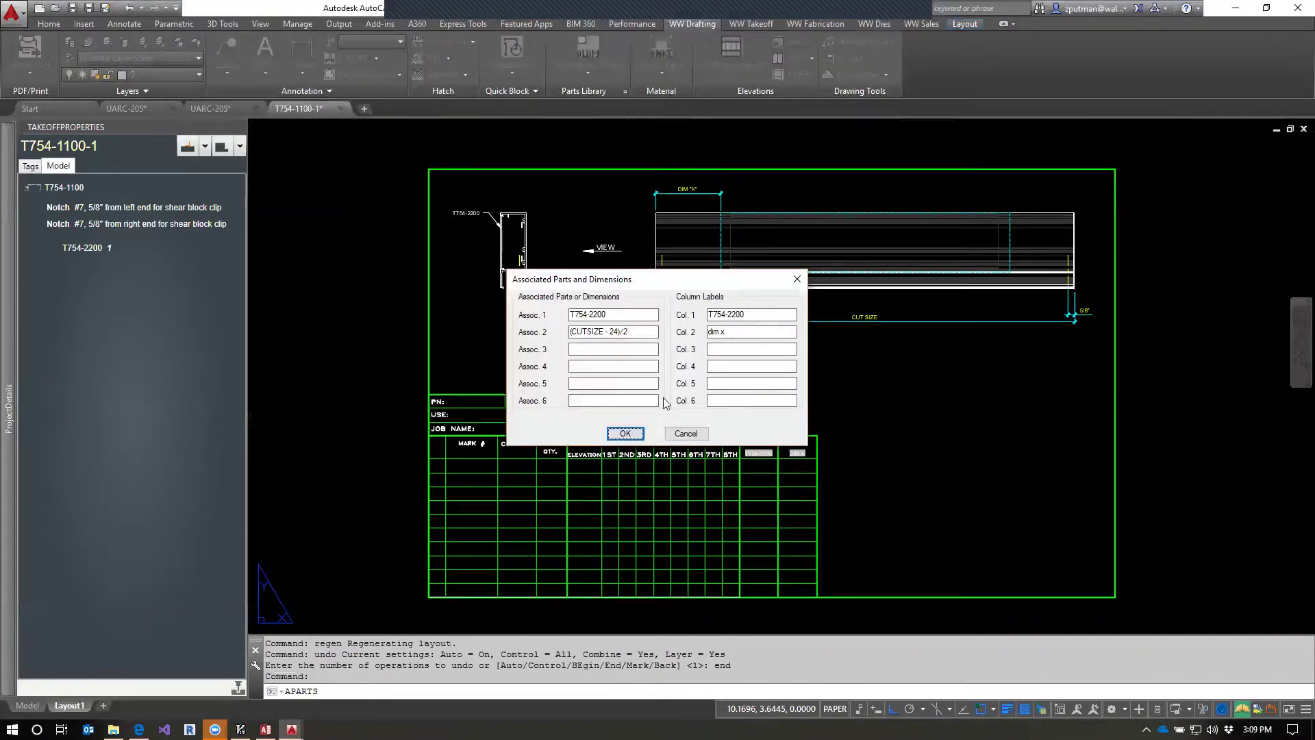
pyautogui.click(685, 433)
pyautogui.write('asave')
pyautogui.press('Return')
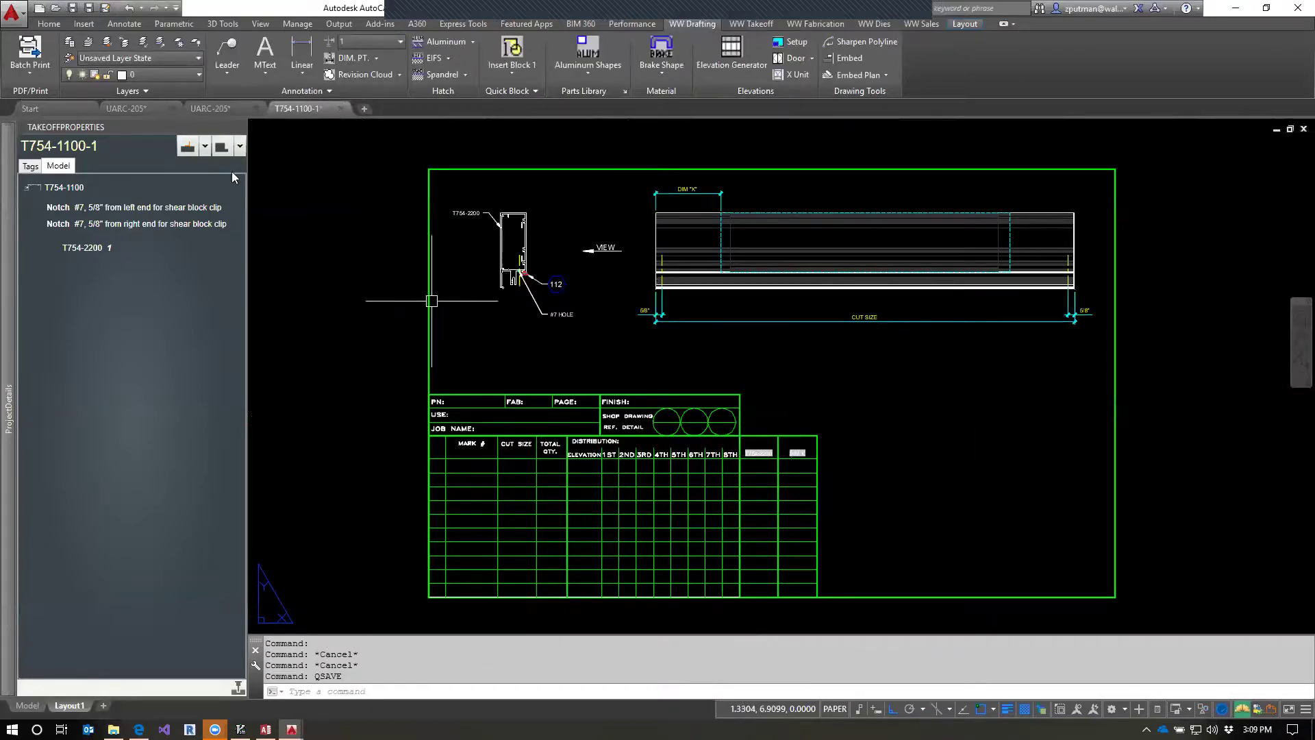
pyautogui.click(339, 108)
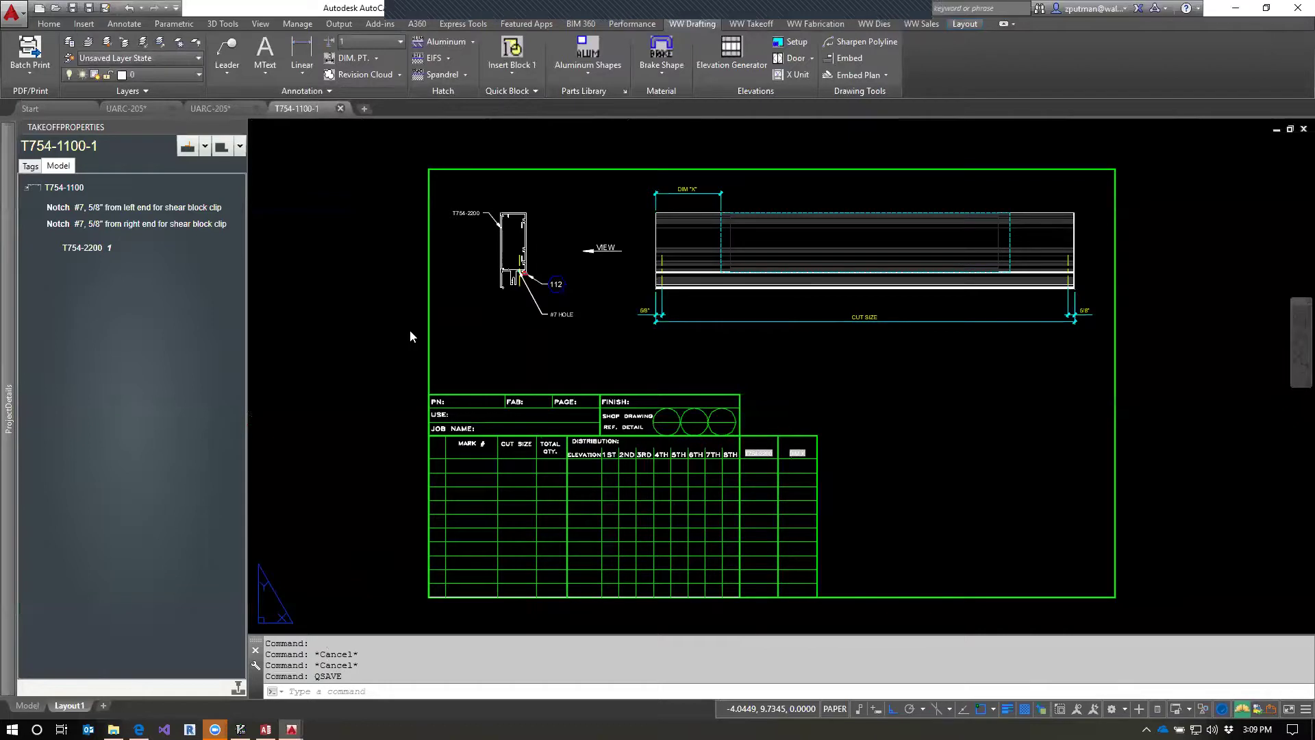
# Preview the fab ticket of the last 32 5/8" SM1-6 member and inspect its DIM X column.
pyautogui.rightClick(79, 392)
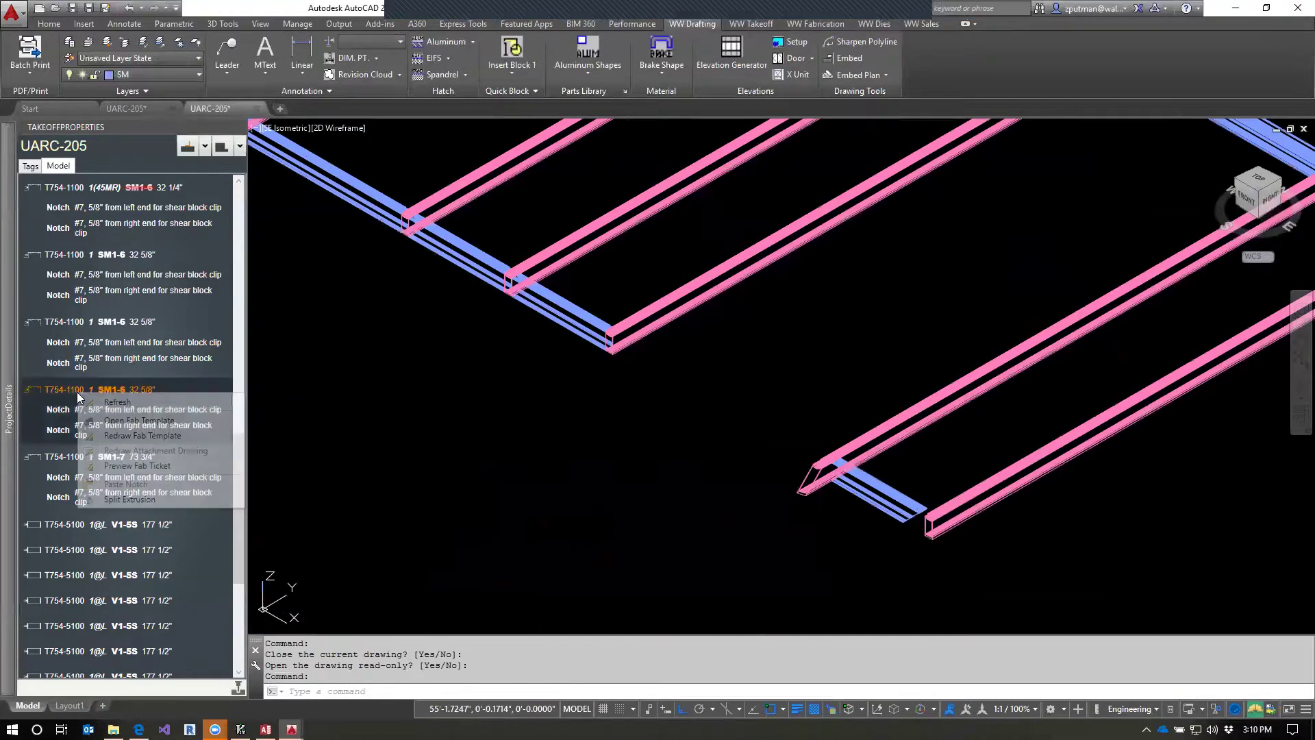
pyautogui.click(137, 466)
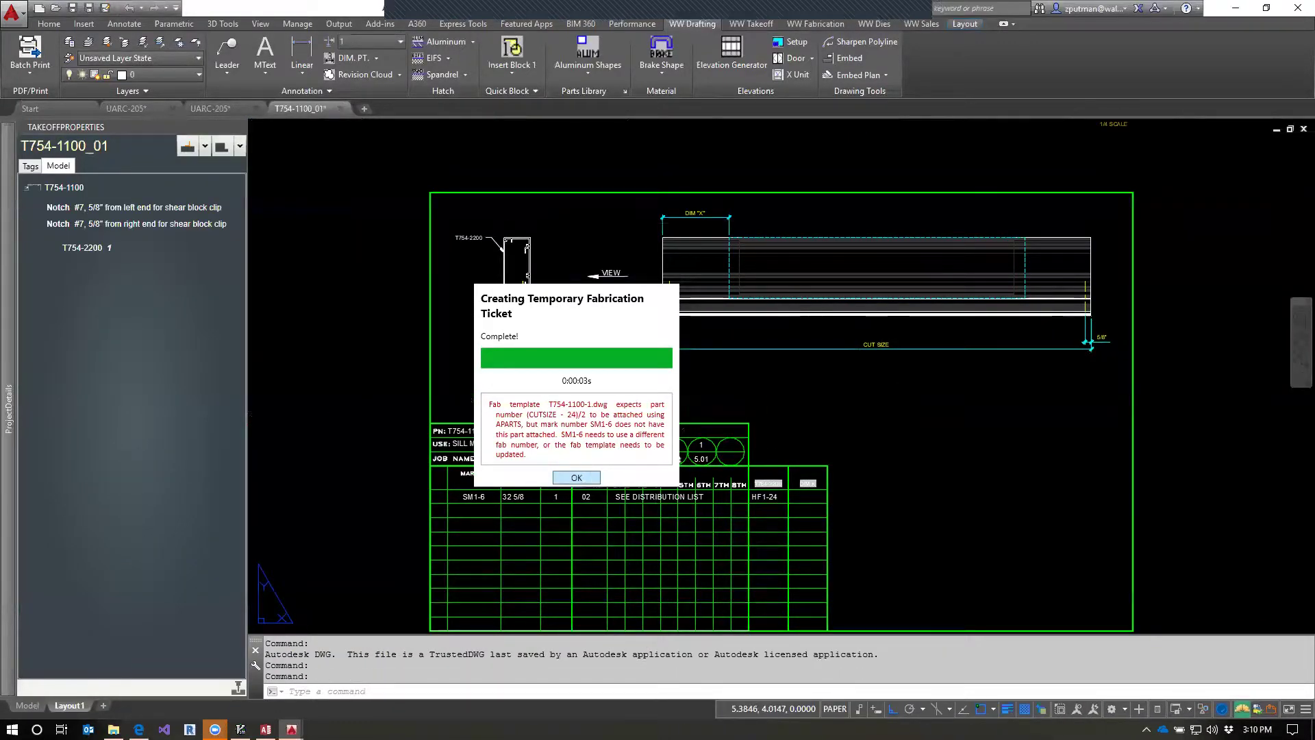
pyautogui.click(577, 478)
pyautogui.scroll(2, 842, 507)
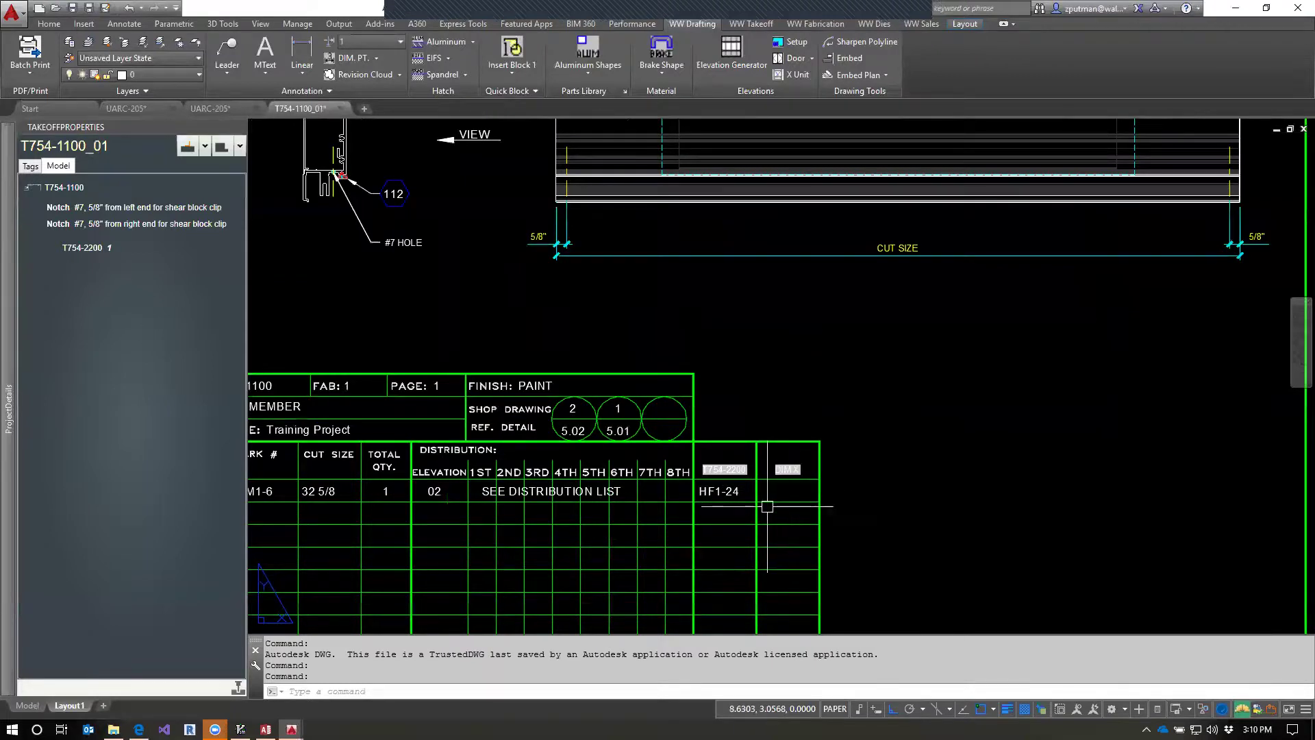
pyautogui.scroll(3, 788, 485)
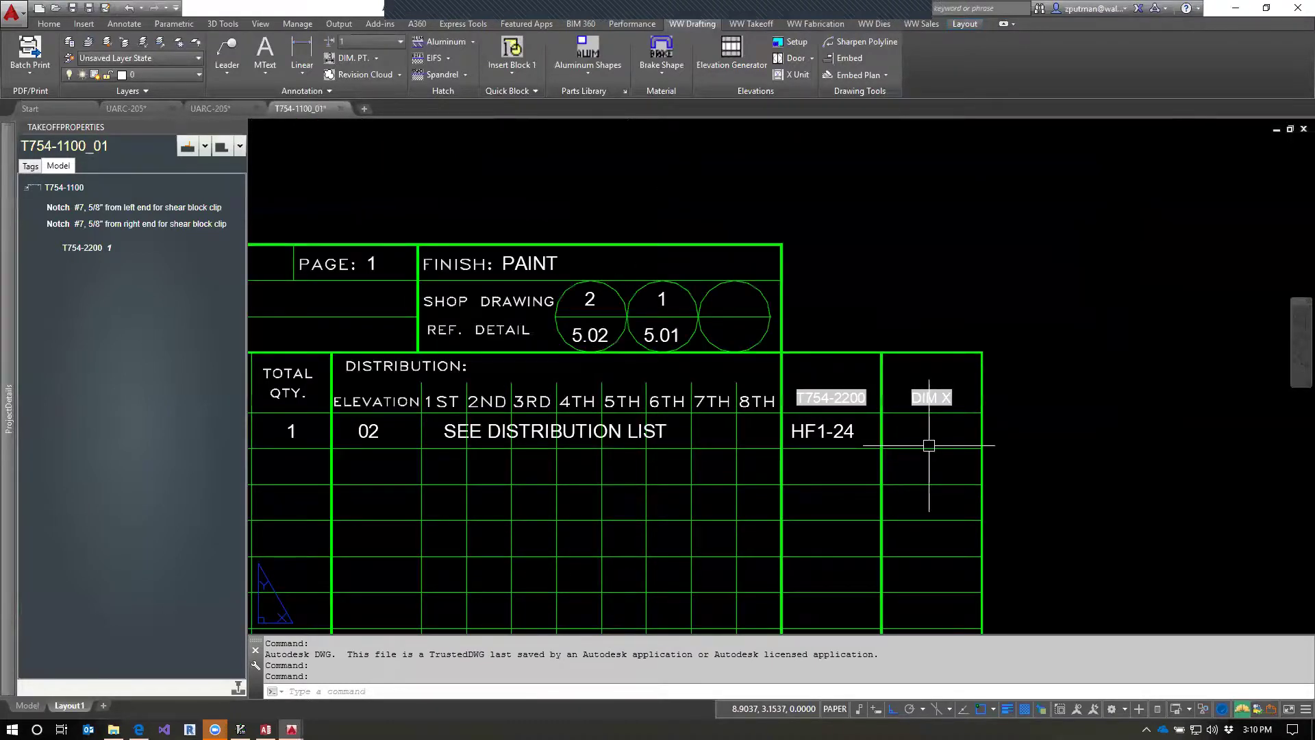
# Try prefixing the second associated formula with = in the temporary fab ticket, and close that ticket without saving.
pyautogui.write('APARTS')
pyautogui.press('Return')
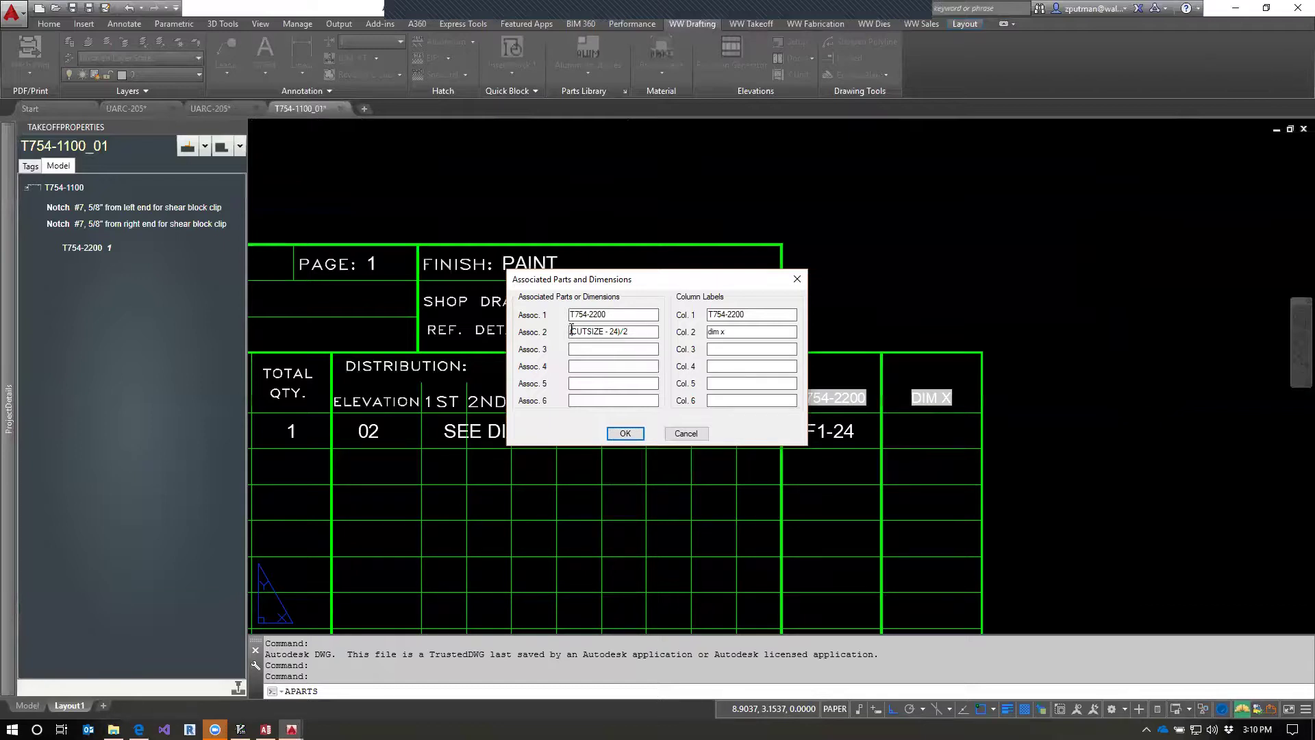
pyautogui.write('=')
pyautogui.click(648, 333)
pyautogui.click(625, 433)
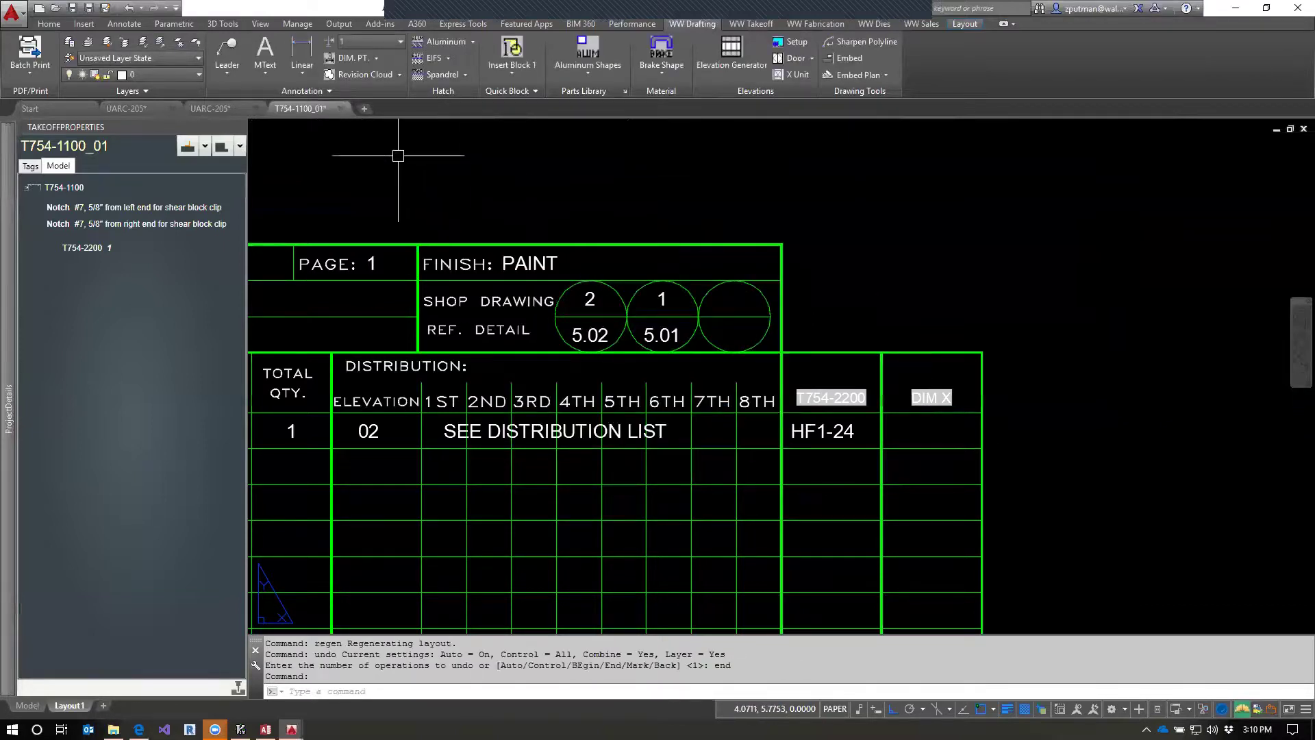
pyautogui.click(701, 395)
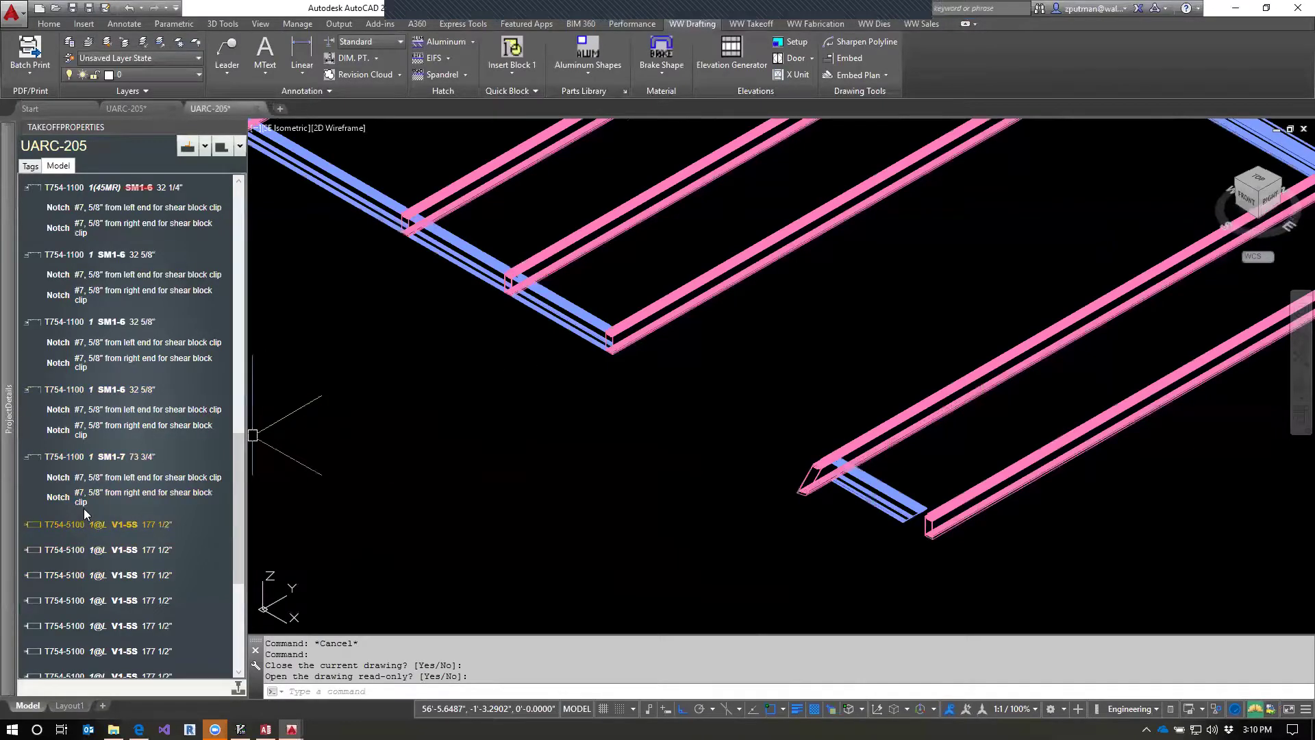
# Open the SM1-6 member's fab template and change its second associated dimension to =(CUTSIZE - 24)/2 with APARTS.
pyautogui.rightClick(60, 386)
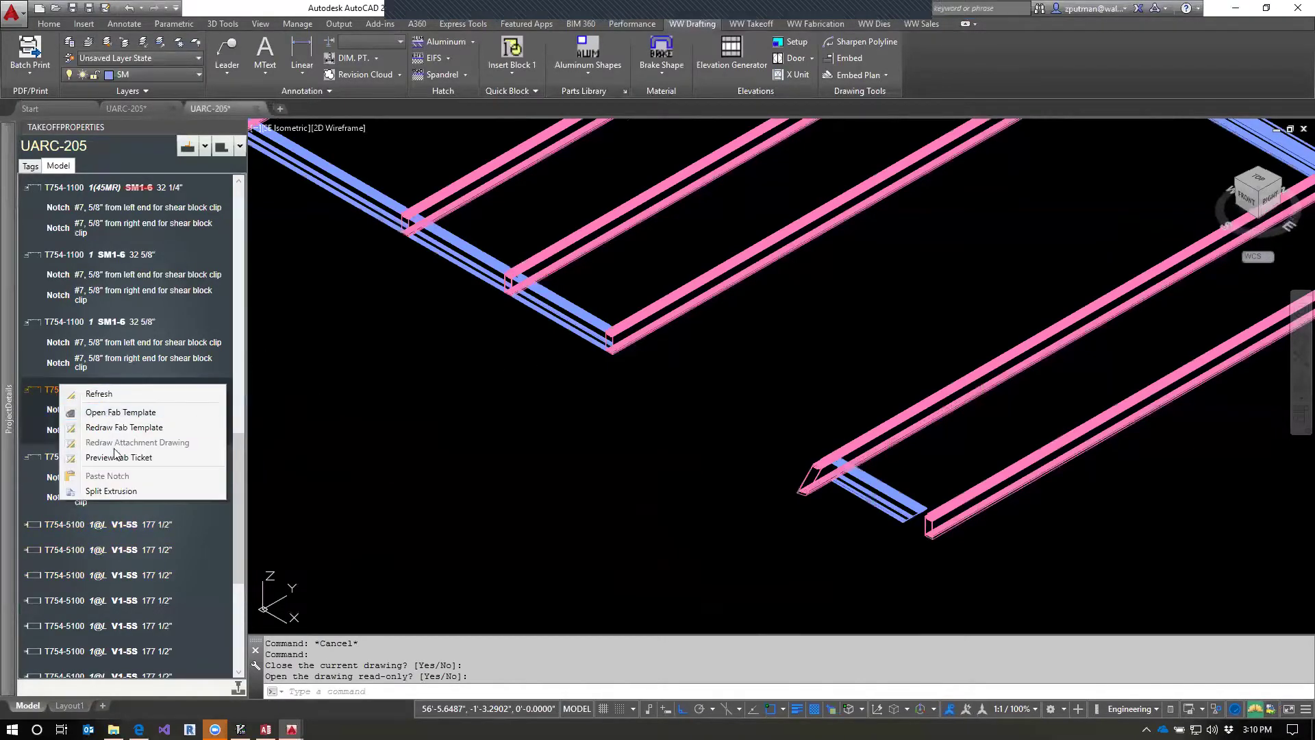
pyautogui.click(117, 412)
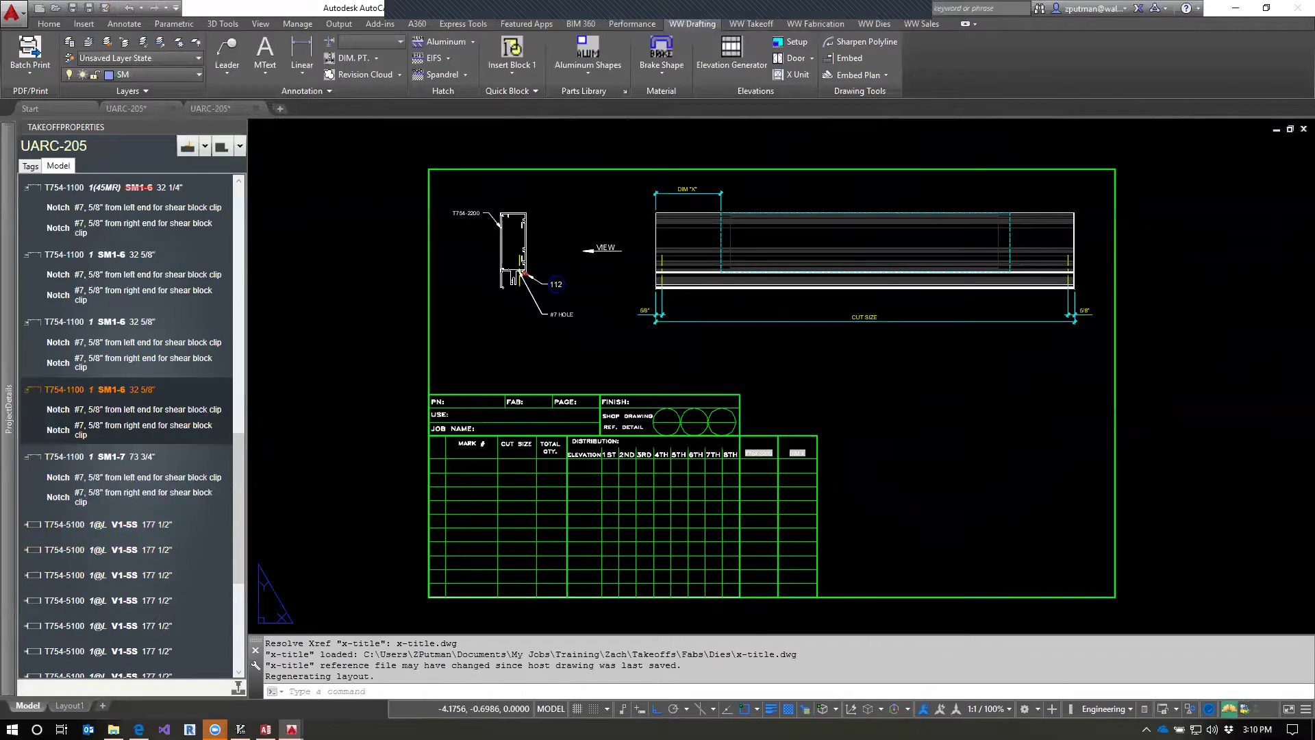
pyautogui.write('aparts')
pyautogui.press('Return')
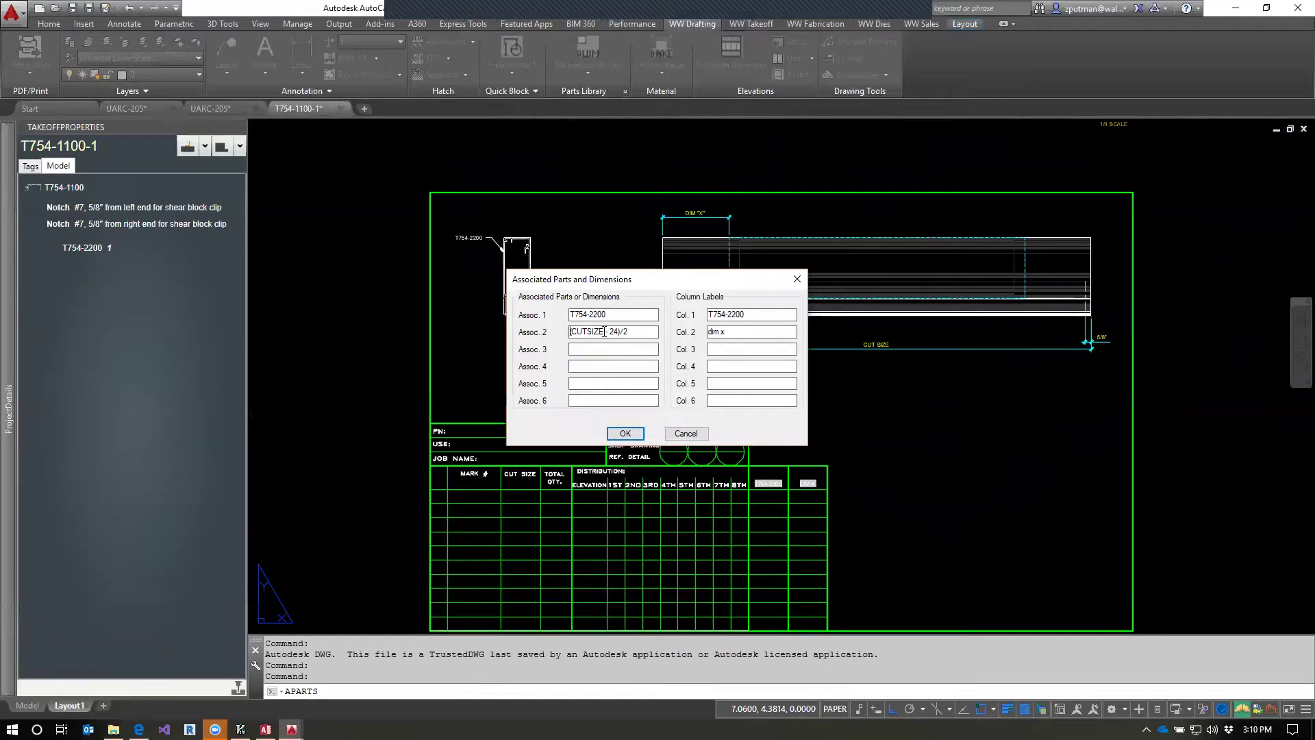
pyautogui.click(624, 434)
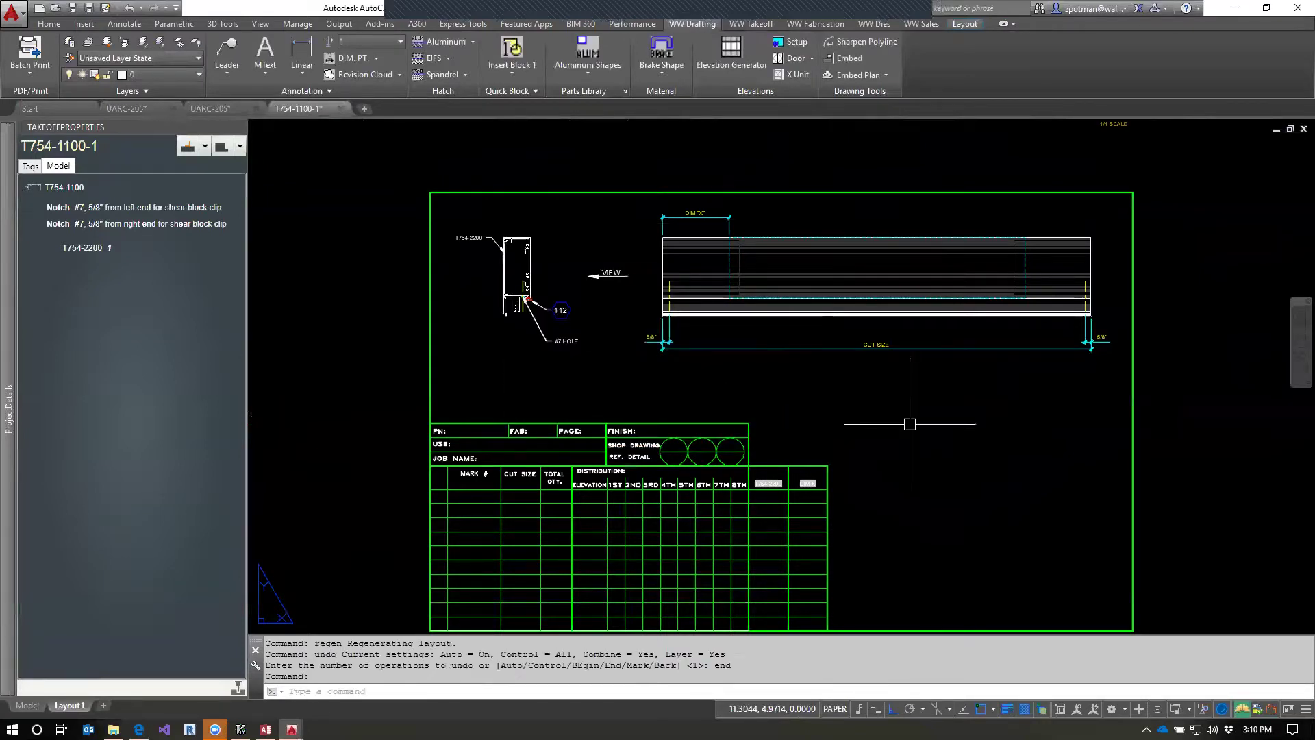
# Save and close the T754-1100-1 fab template.
pyautogui.press('Escape')
pyautogui.press('Escape')
pyautogui.press('Escape')
pyautogui.hotkey('ctrl', 's')
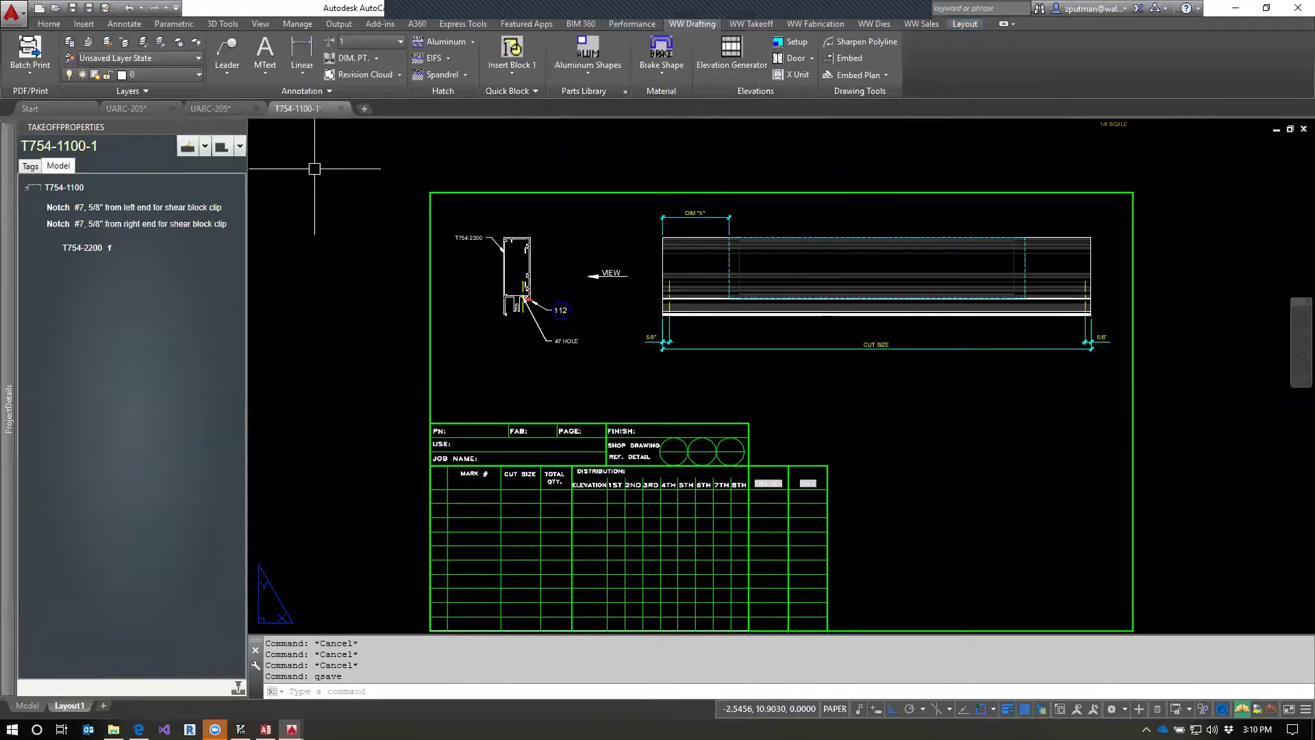
pyautogui.click(340, 108)
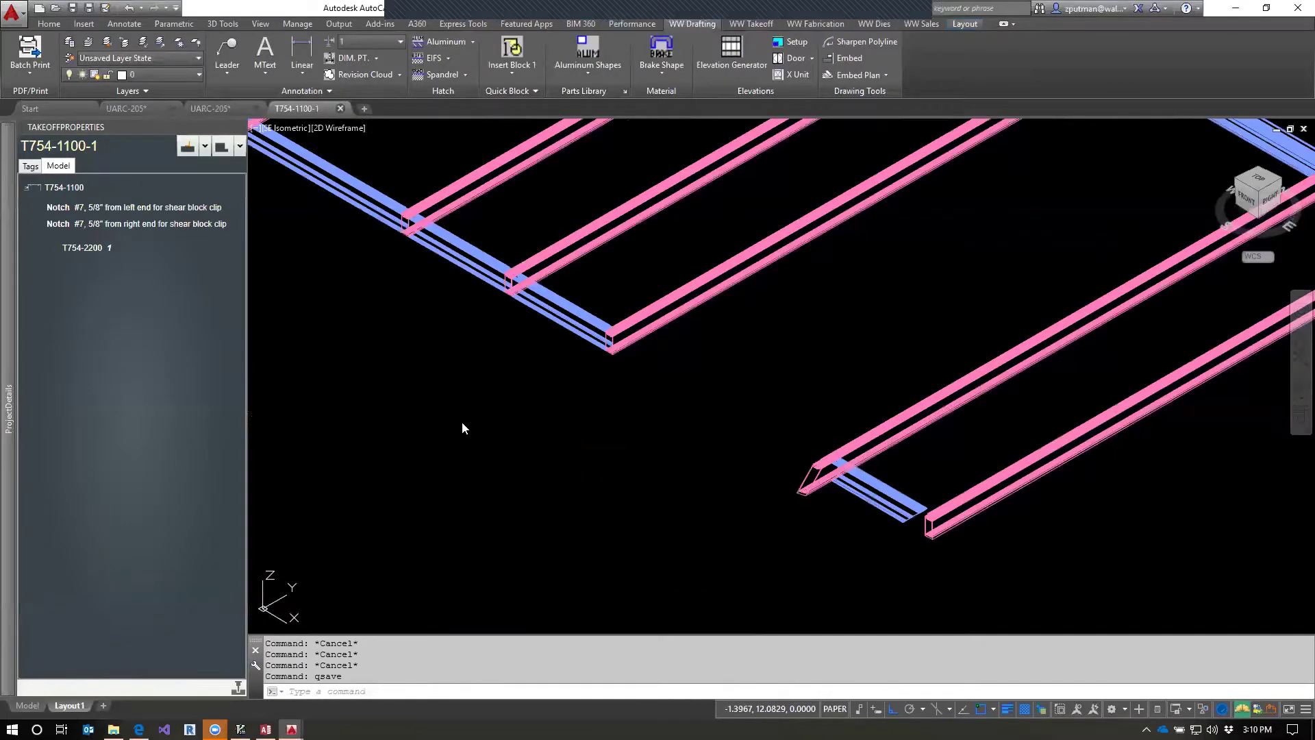
# Preview the fab ticket of the same 32 5/8" SM1-6 member again and examine the DIM X value in its table.
pyautogui.moveTo(7, 381)
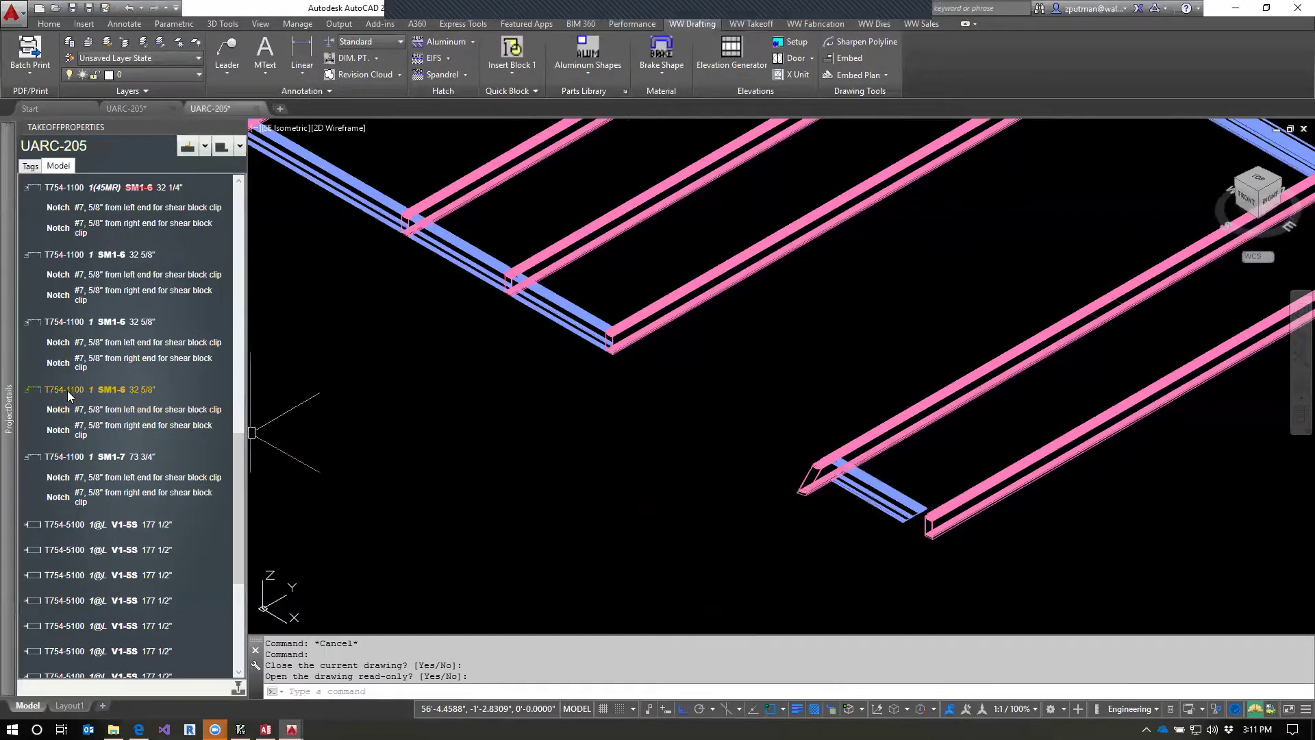
pyautogui.rightClick(67, 390)
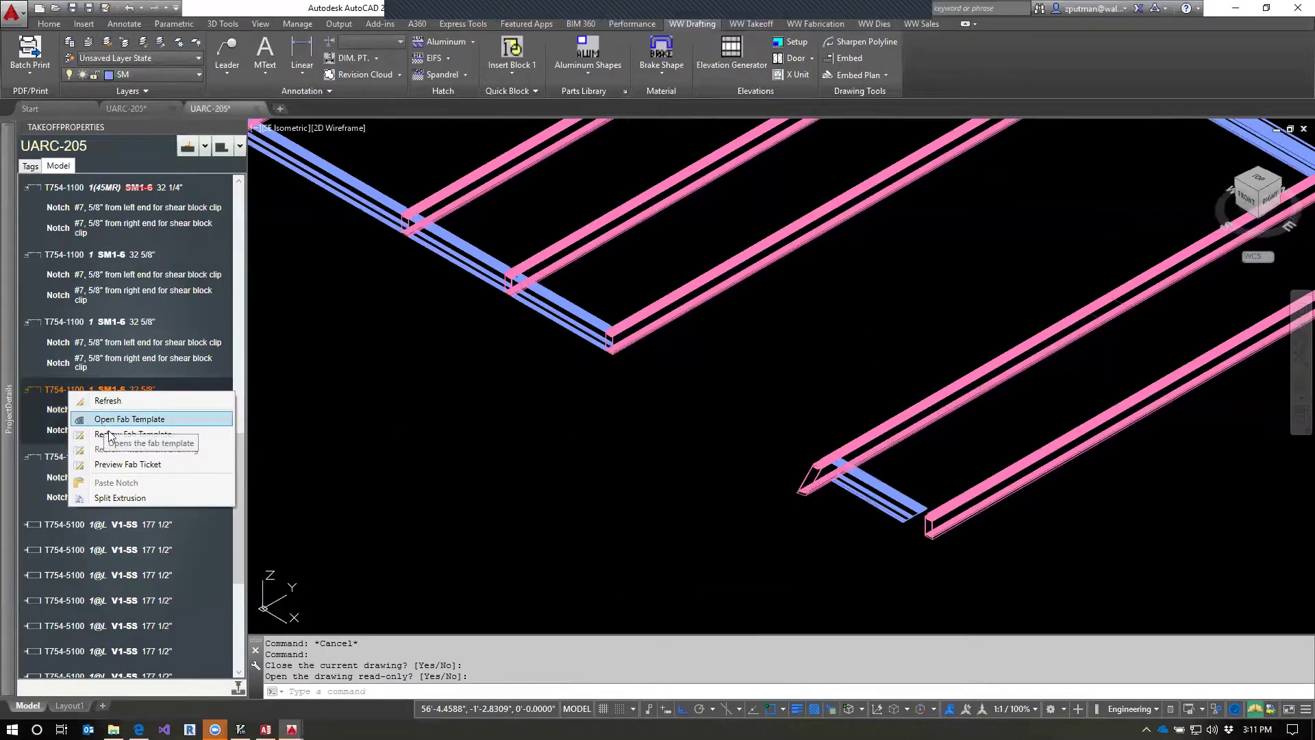
pyautogui.click(127, 464)
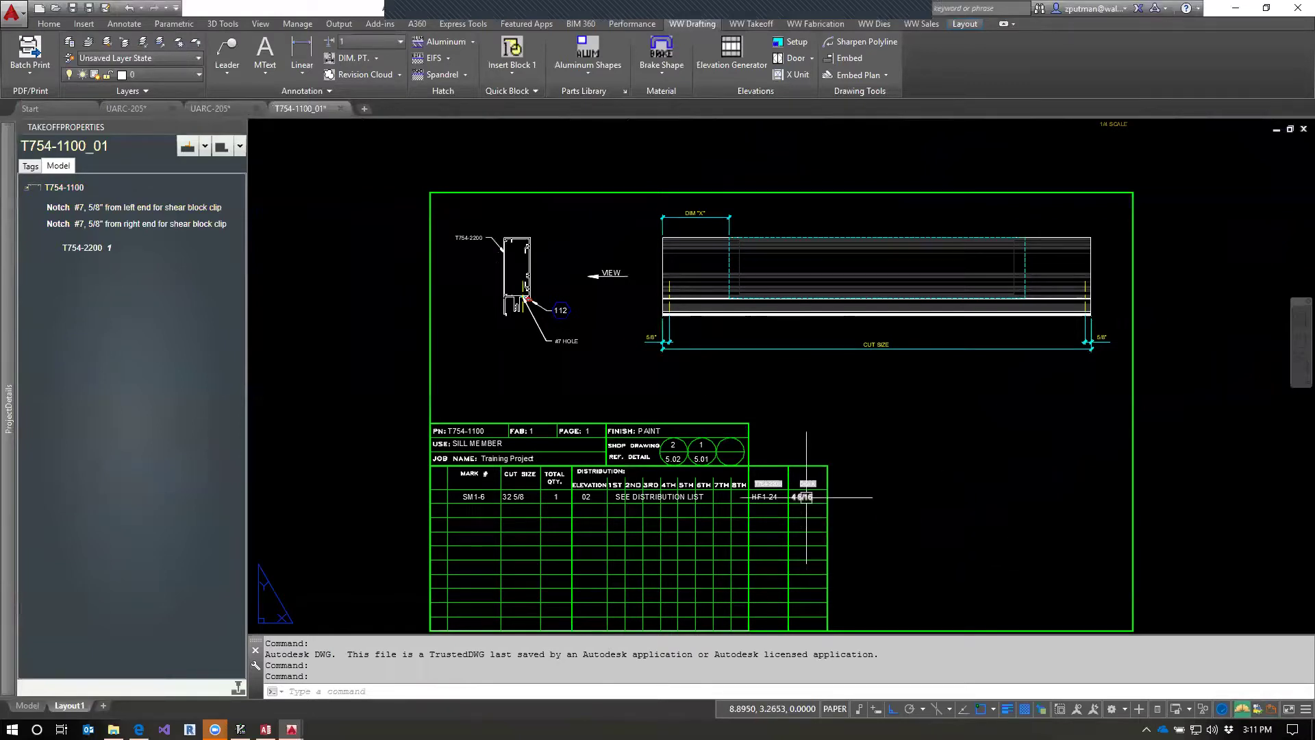
pyautogui.scroll(2, 808, 497)
pyautogui.moveTo(827, 525); pyautogui.dragTo(897, 480)
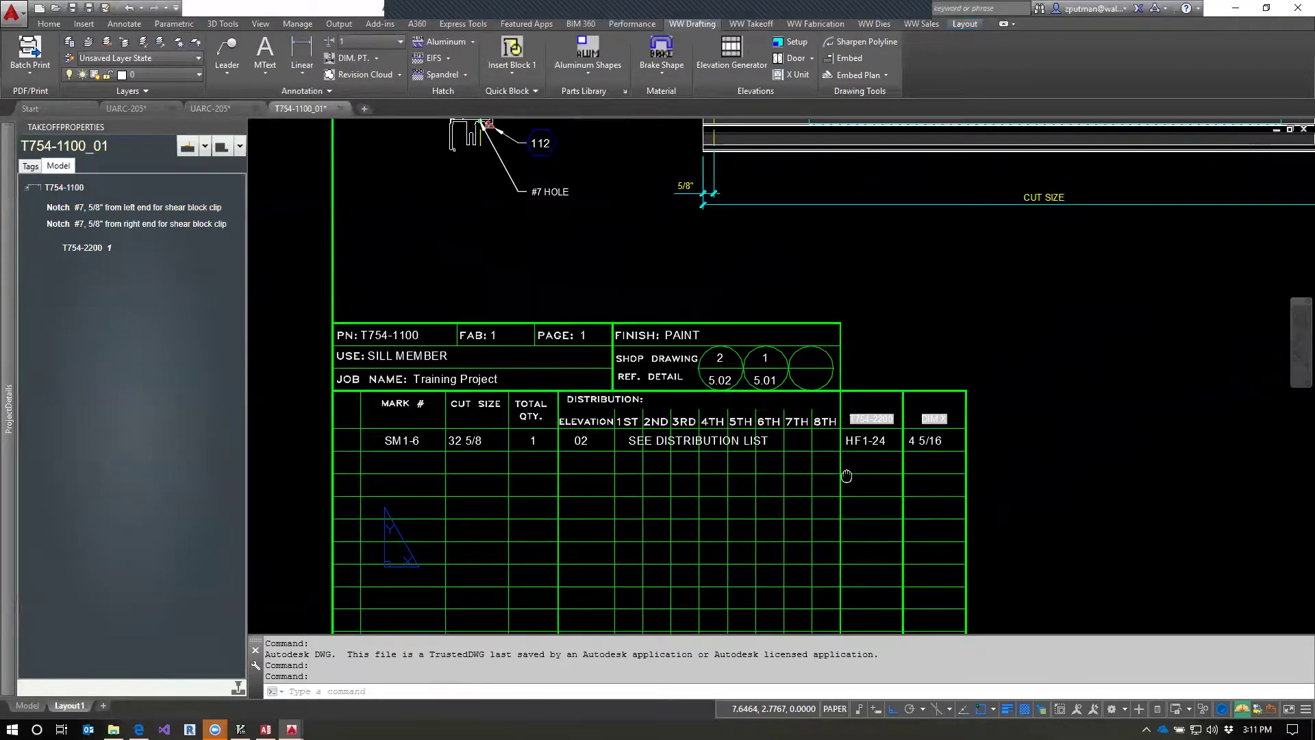
pyautogui.moveTo(945, 356); pyautogui.dragTo(911, 422)
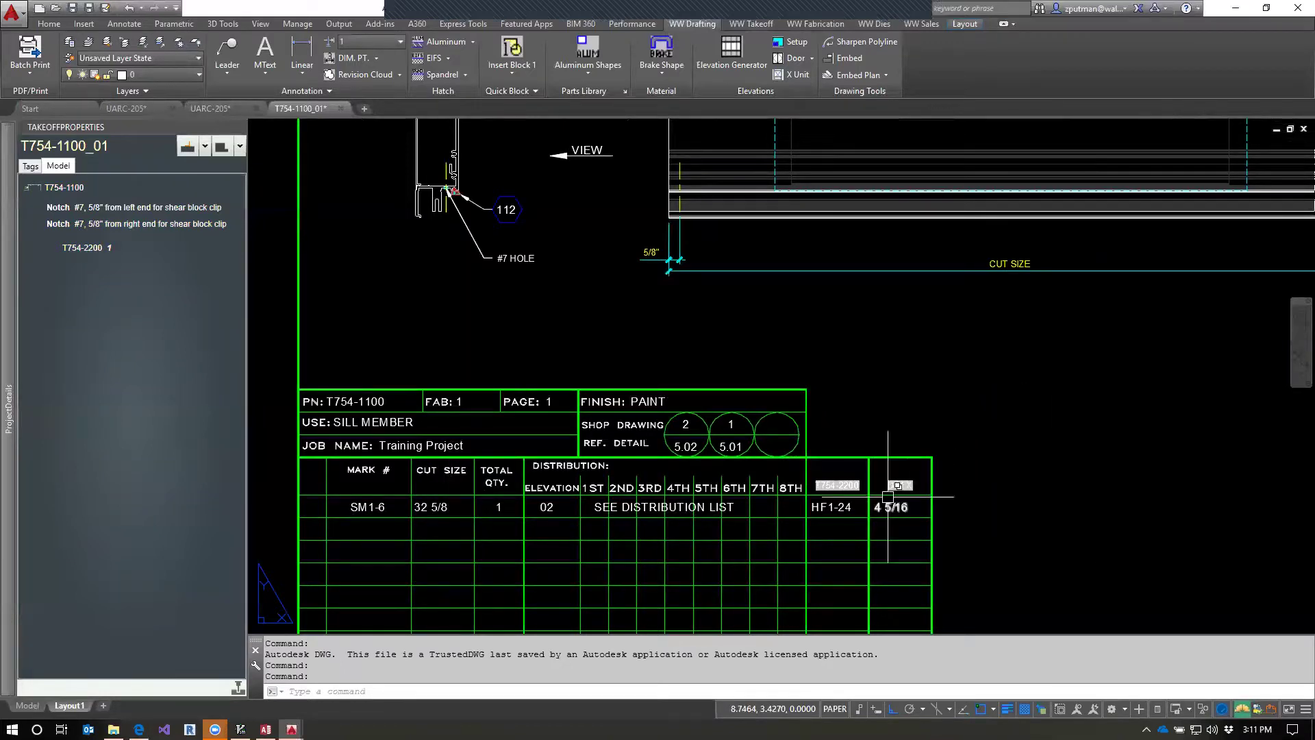
pyautogui.scroll(-2, 1072, 433)
pyautogui.moveTo(1072, 433)
pyautogui.mouseDown()
pyautogui.moveTo(1069, 407)
pyautogui.moveTo(978, 409)
pyautogui.mouseUp()
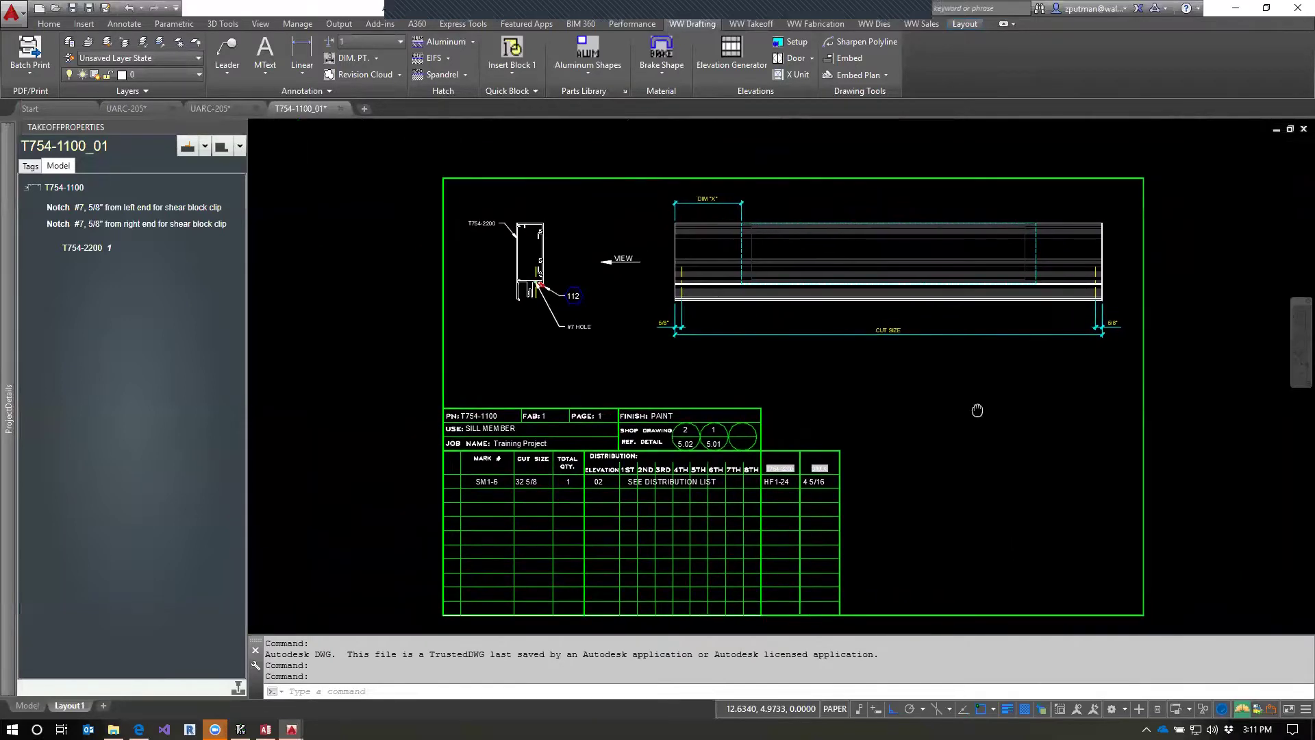
pyautogui.scroll(4, 815, 483)
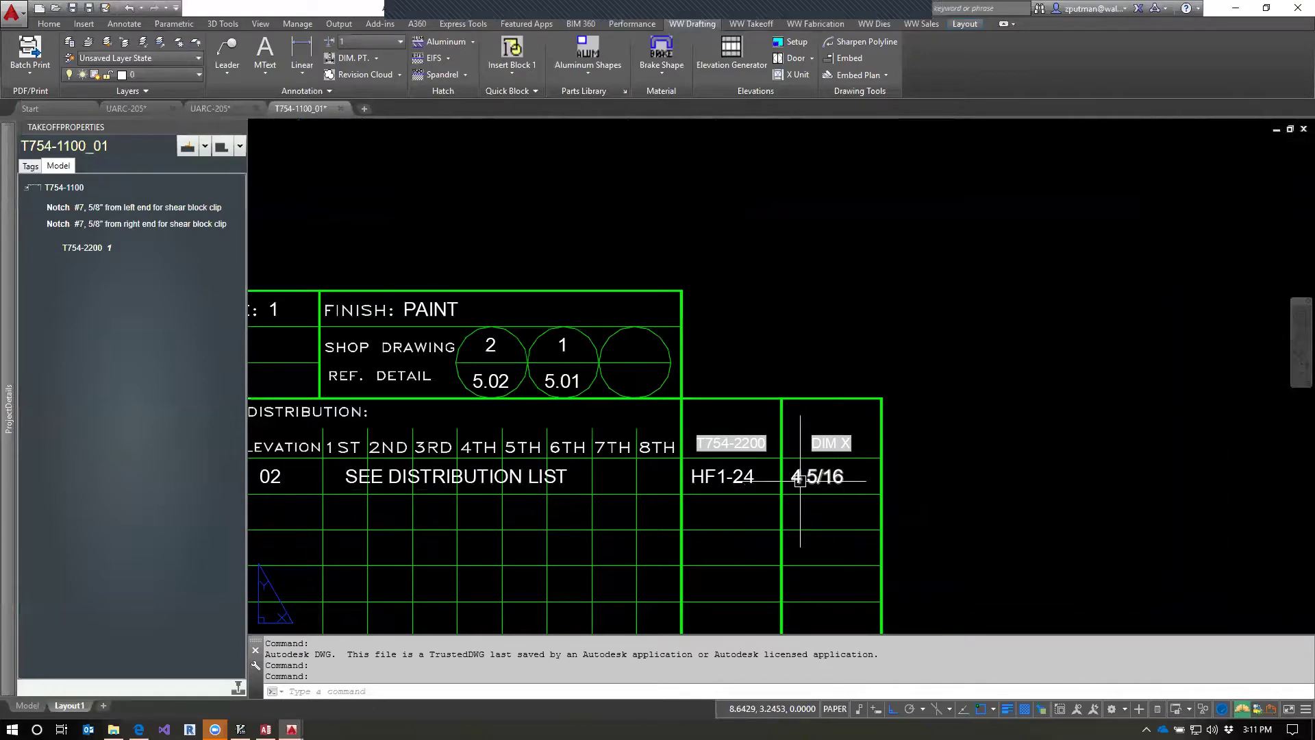
# Review the sill member view above the fab ticket's table, and close the temporary T754-1100_01 ticket without saving.
pyautogui.scroll(-2, 945, 486)
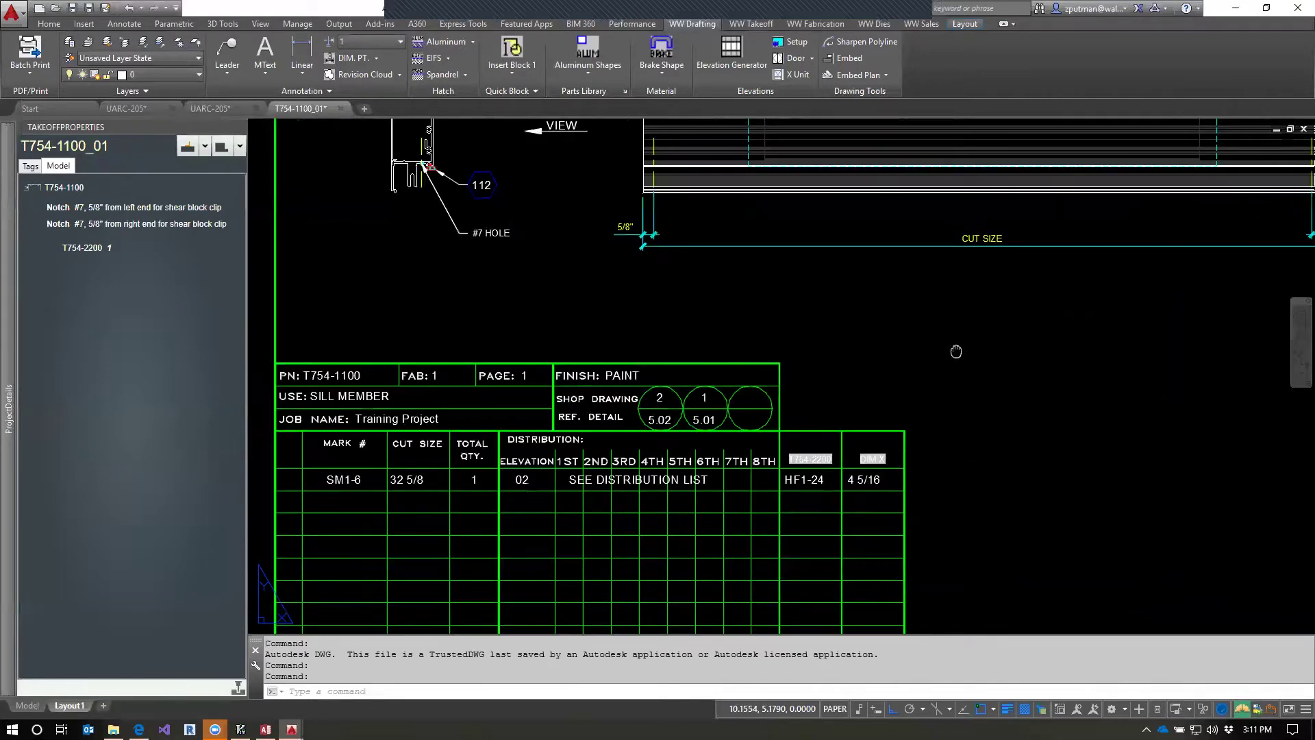
pyautogui.moveTo(960, 358); pyautogui.dragTo(856, 429)
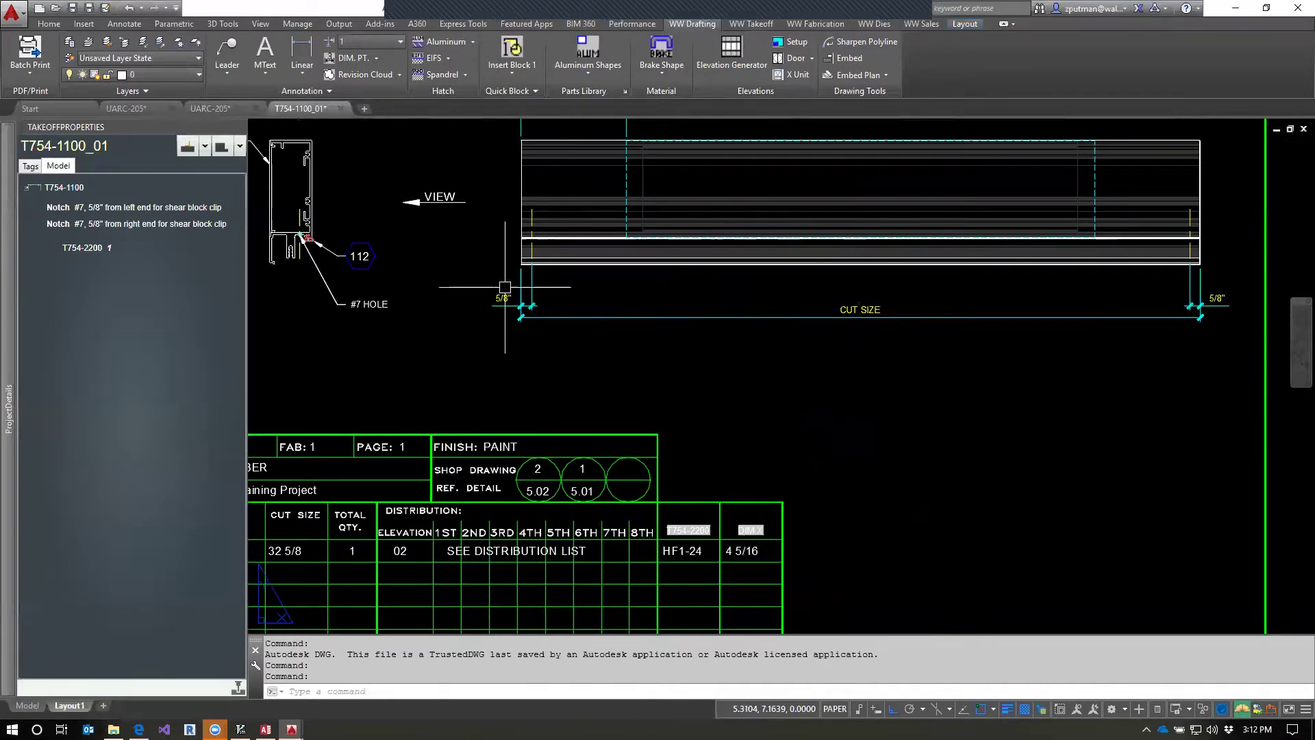
pyautogui.click(340, 109)
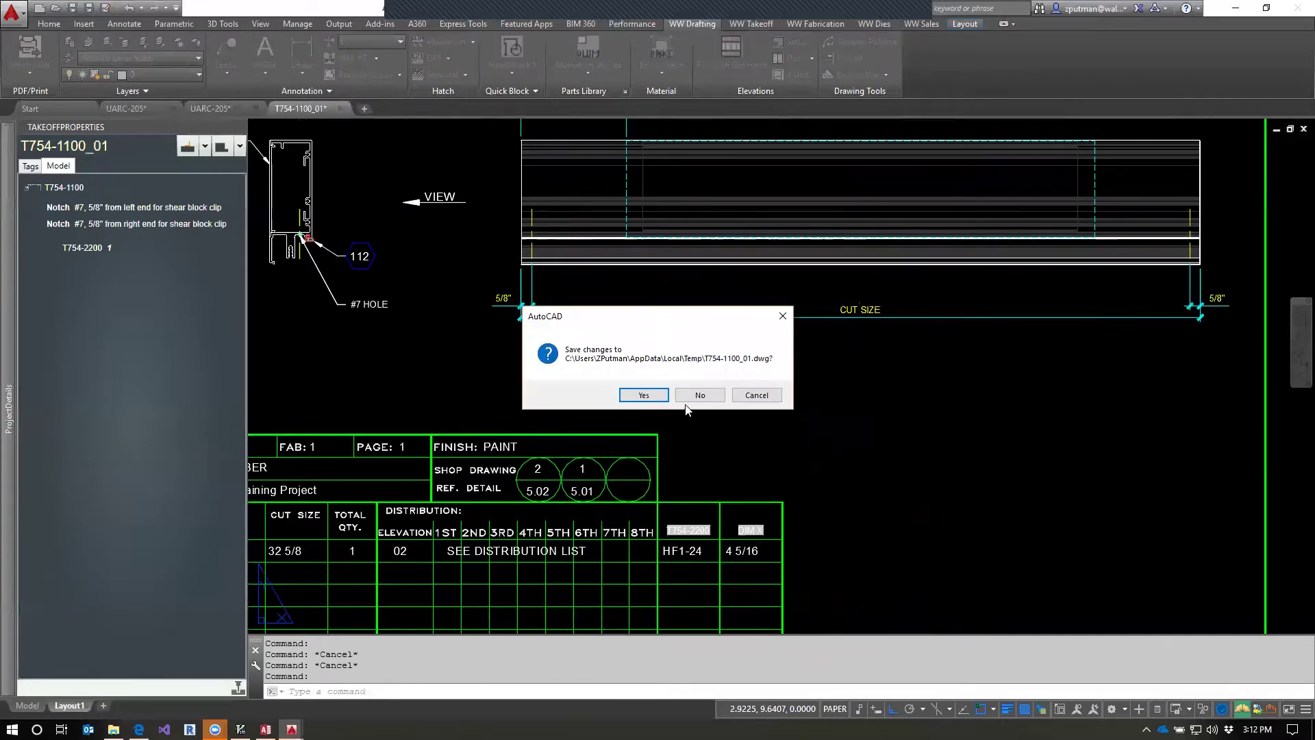
pyautogui.click(698, 396)
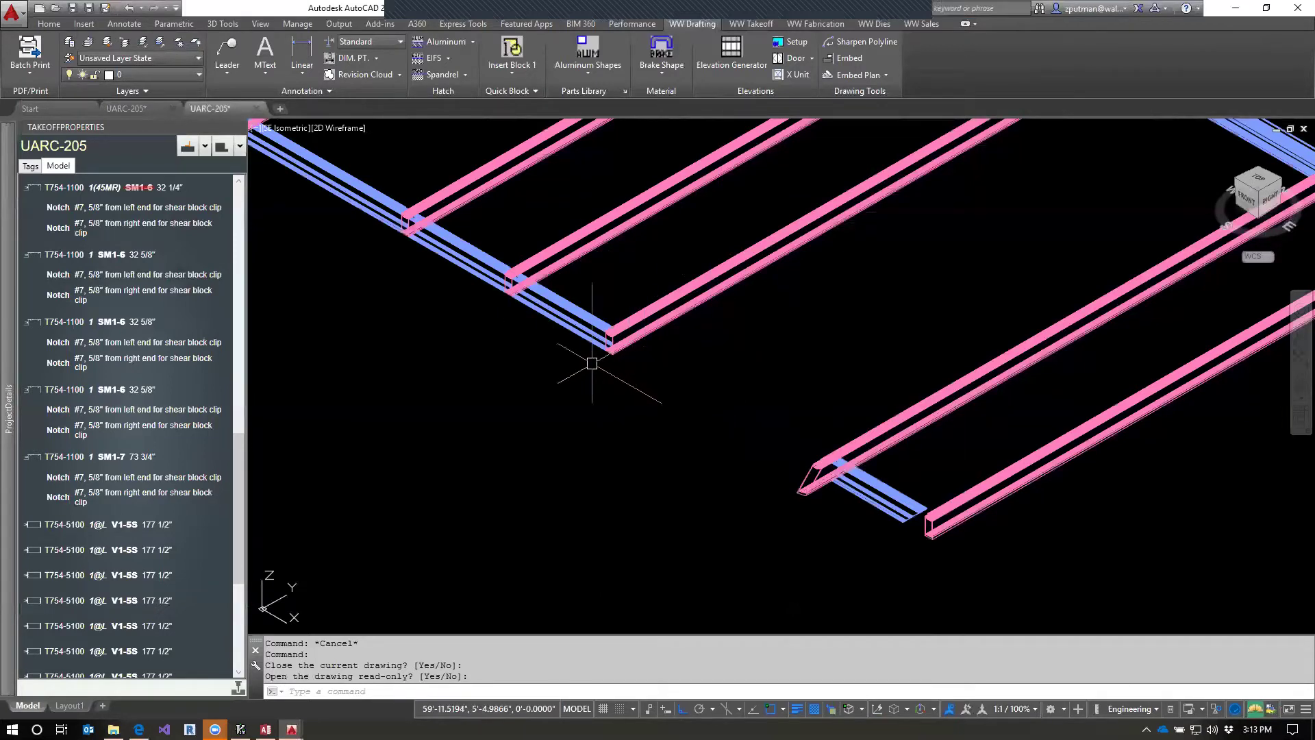
# In the UARC-205 elevation drawing, inspect the tag line properties of the vertical near the door in Elevation 2 and survey that elevation.
pyautogui.click(145, 109)
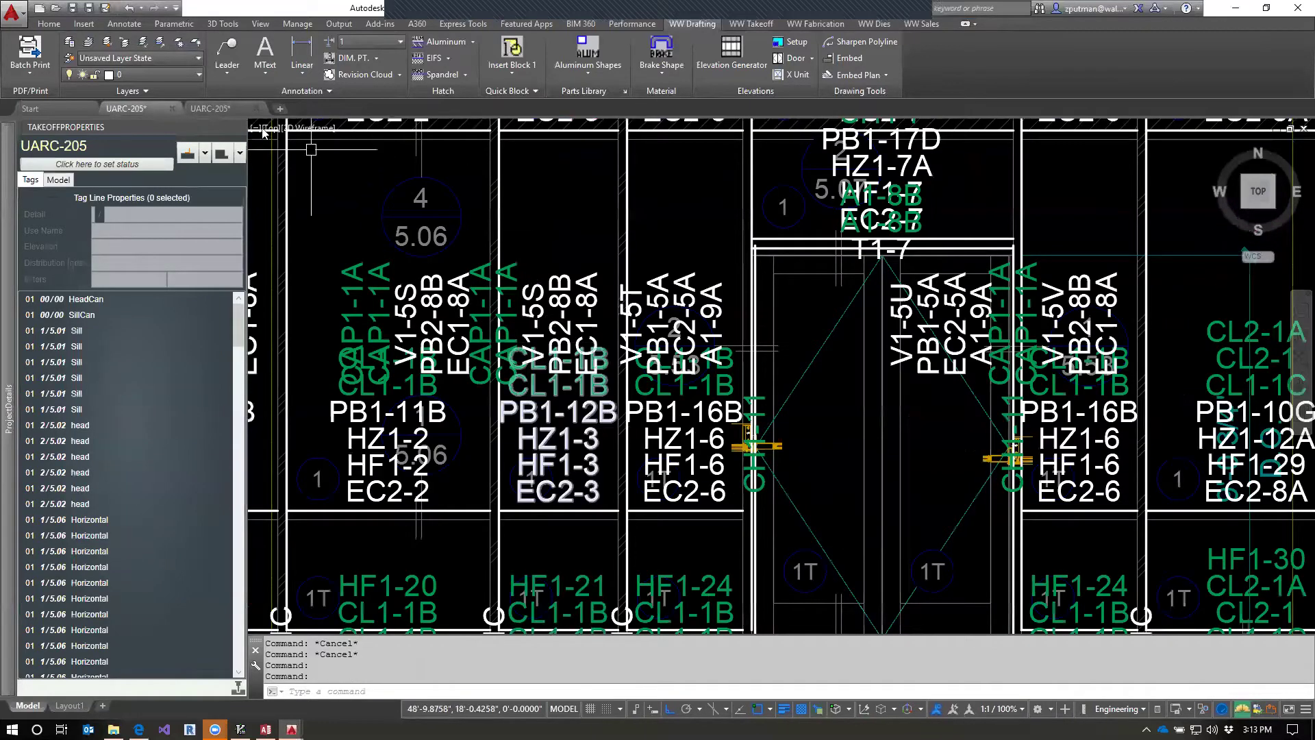
pyautogui.click(210, 108)
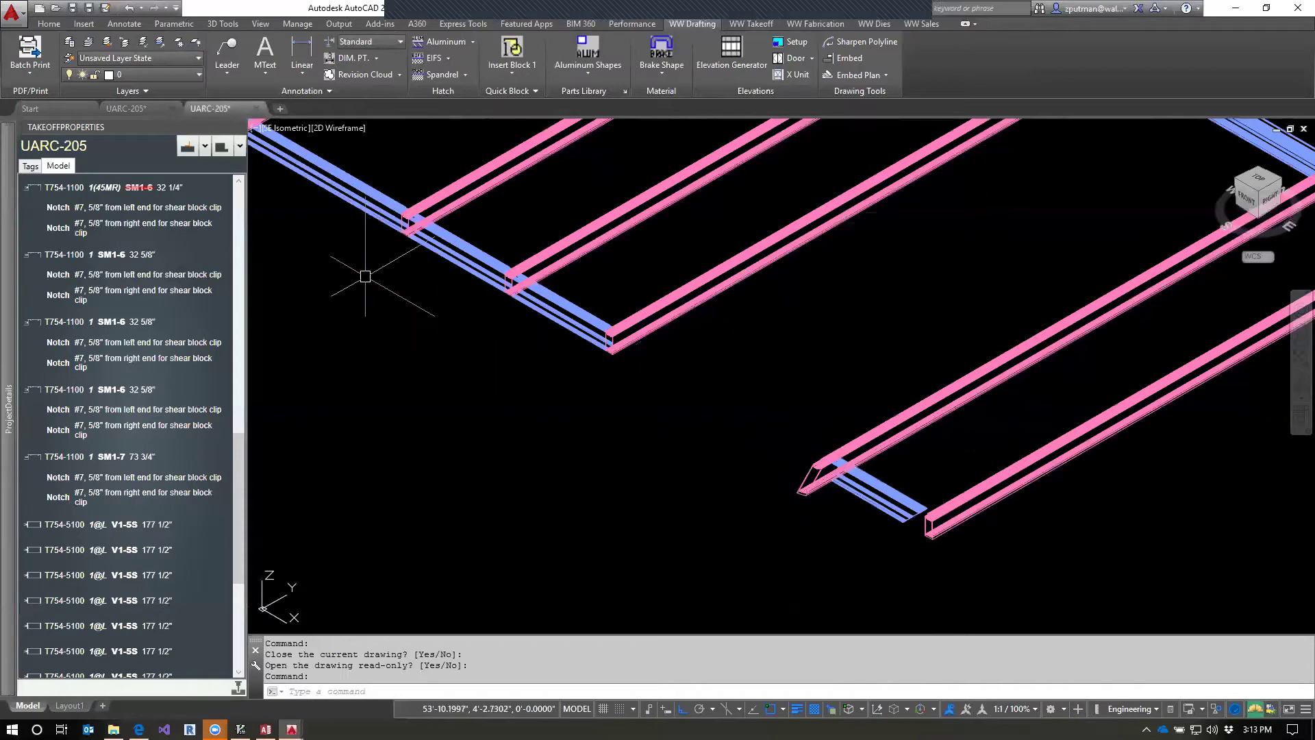
pyautogui.click(134, 108)
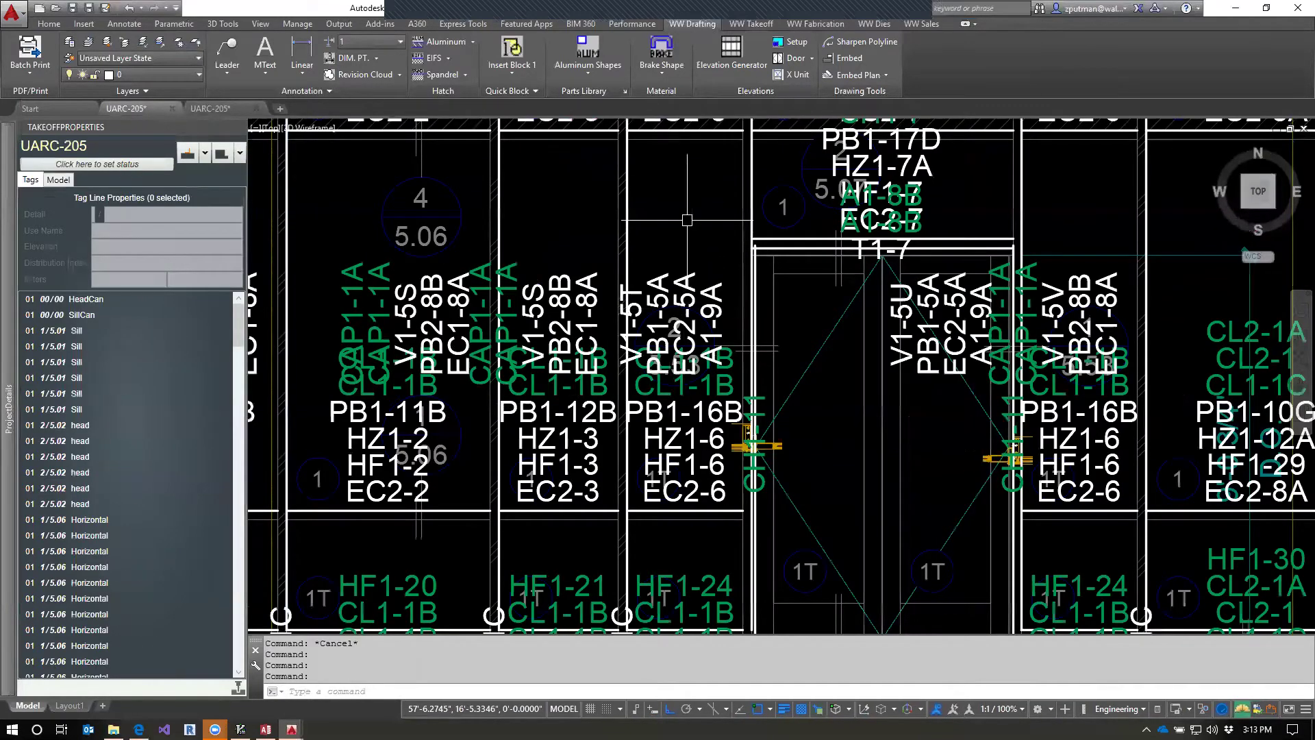
pyautogui.click(627, 209)
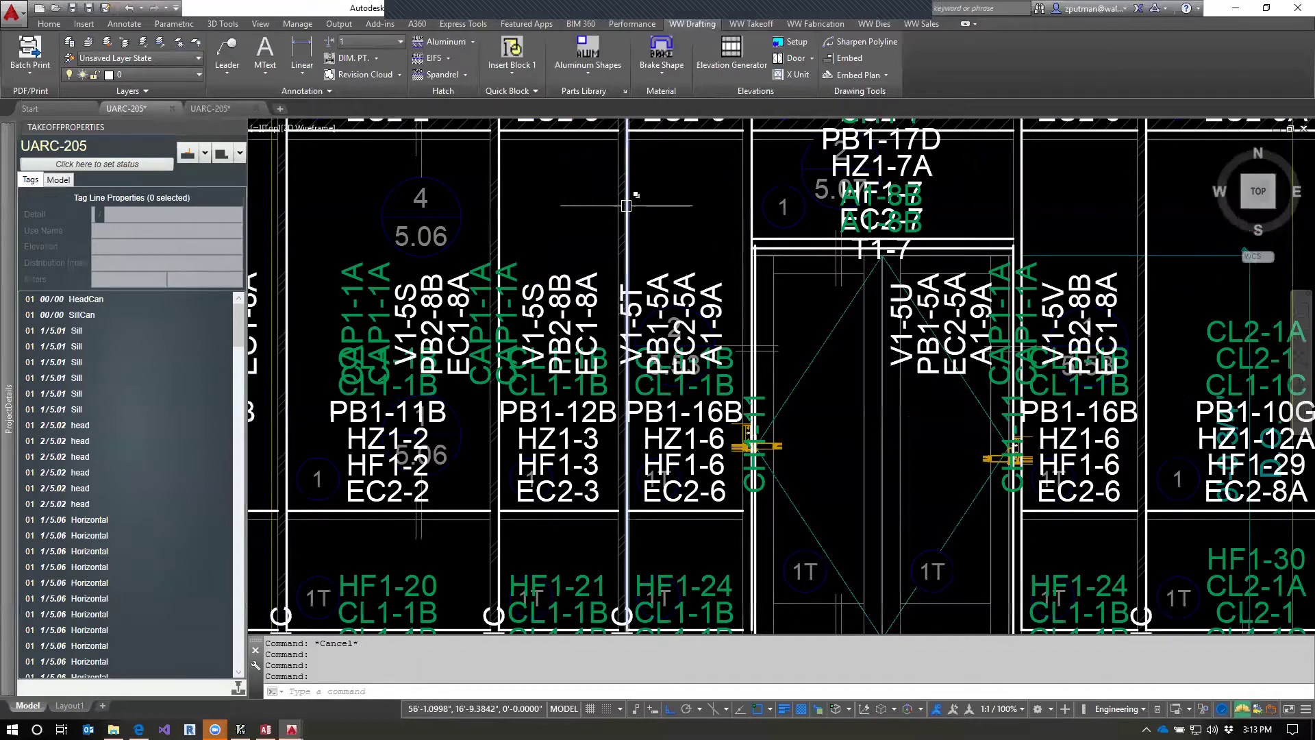
pyautogui.press('Escape')
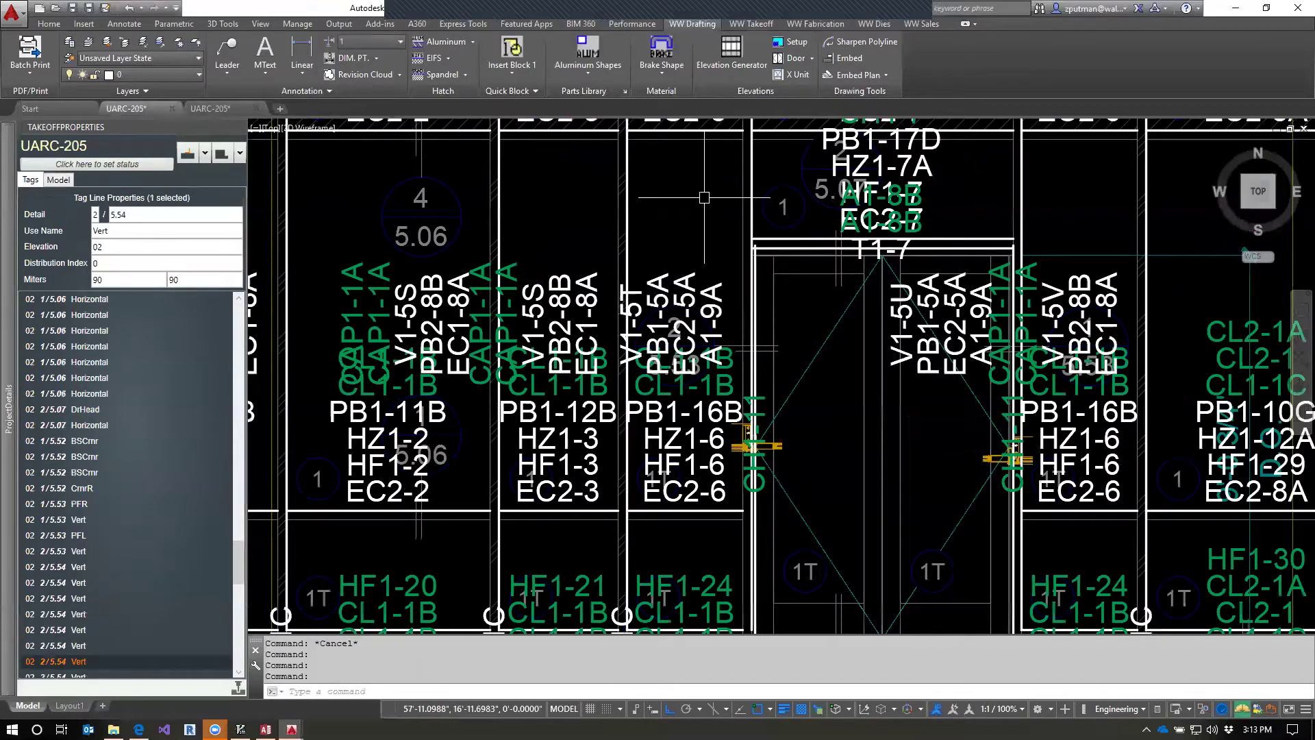
pyautogui.scroll(-4, 704, 197)
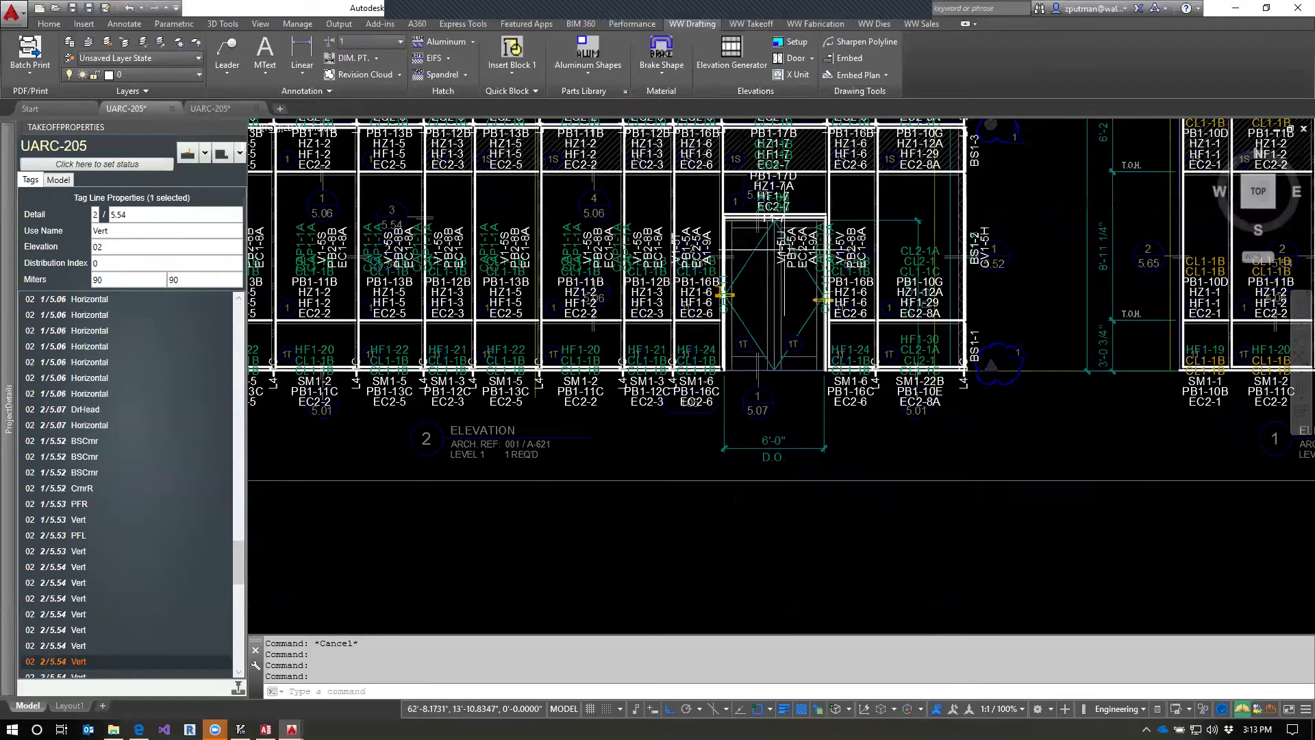
pyautogui.moveTo(926, 259)
pyautogui.mouseDown()
pyautogui.moveTo(966, 375)
pyautogui.moveTo(871, 359)
pyautogui.mouseUp()
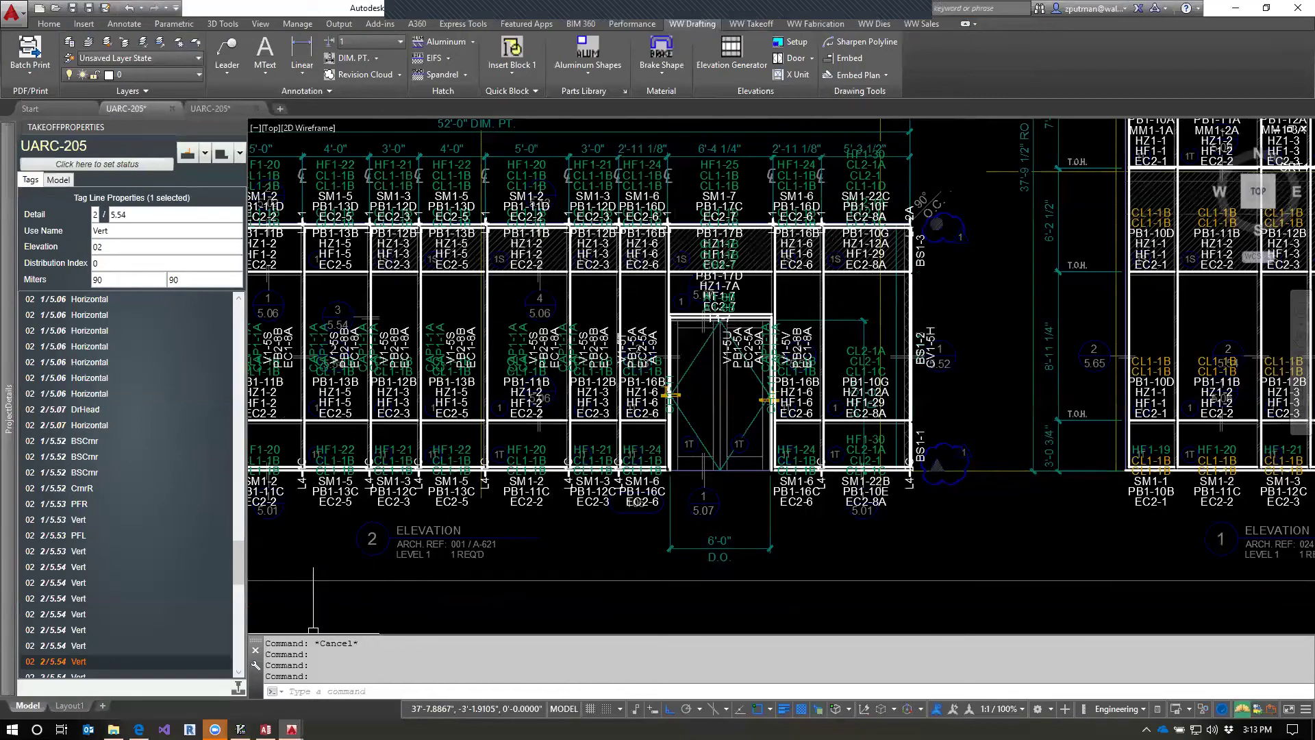
pyautogui.moveTo(215, 729)
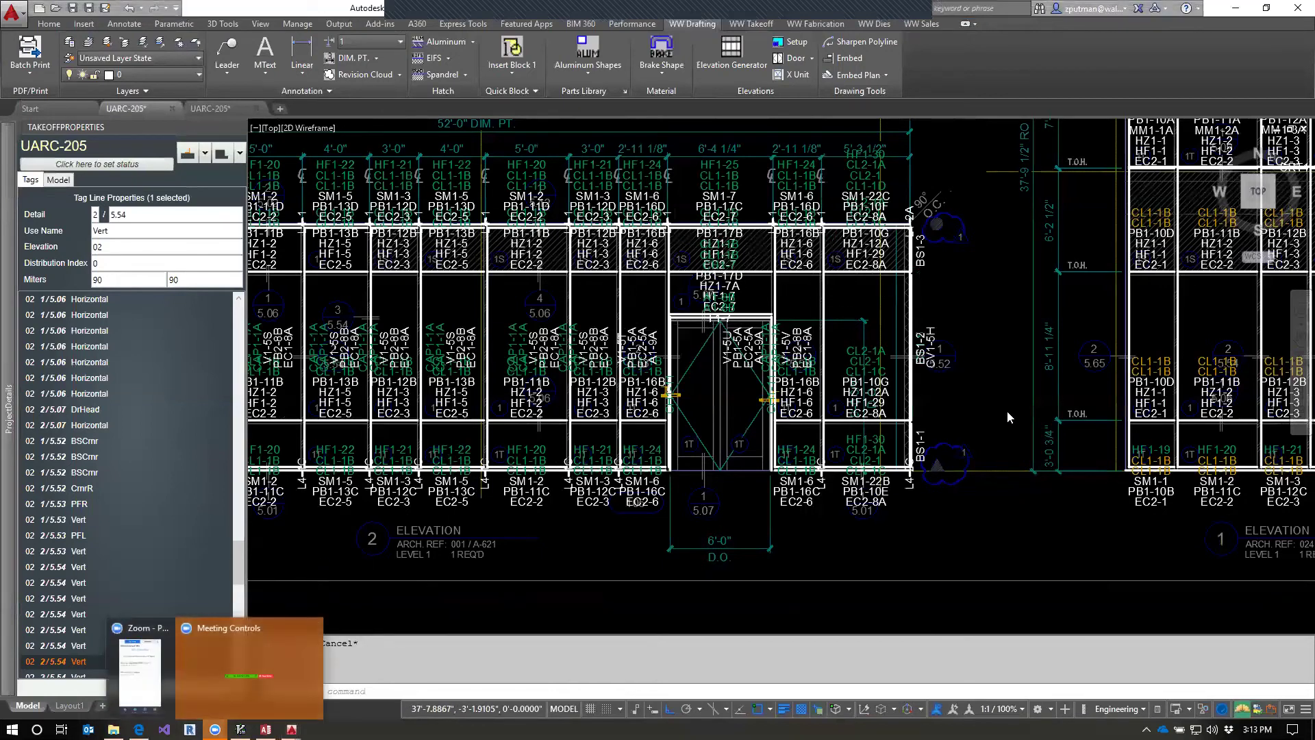